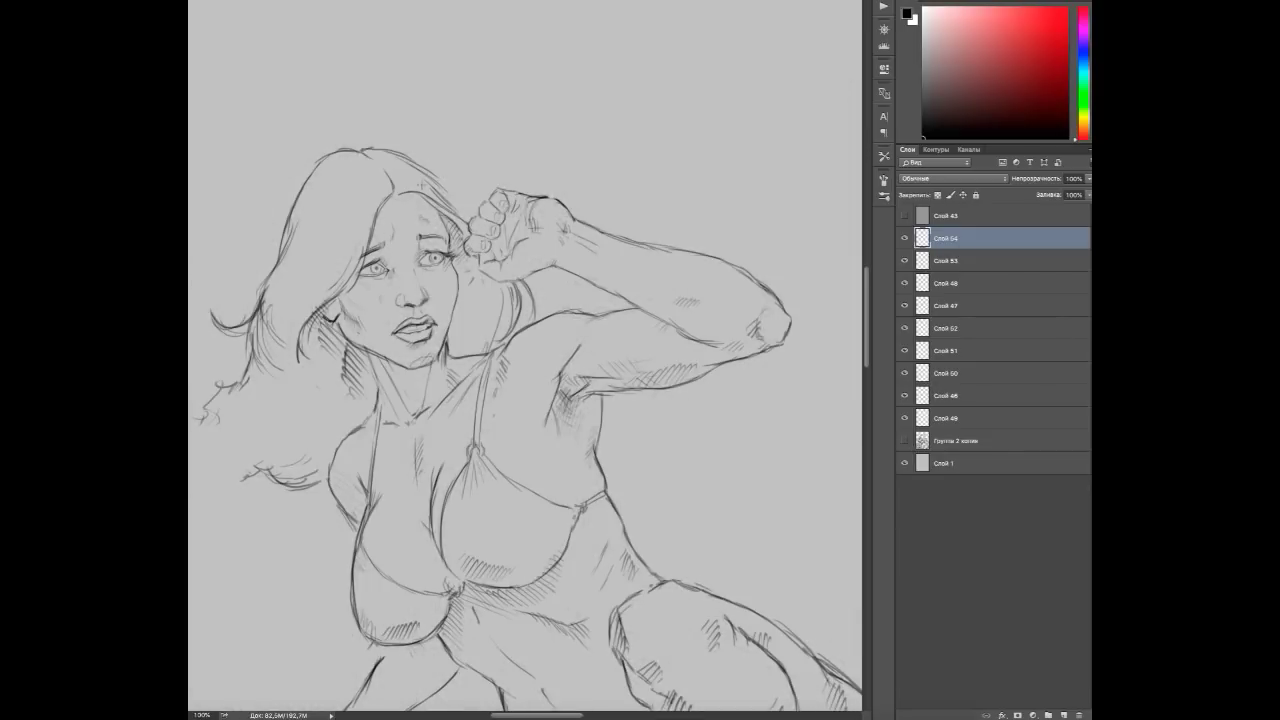
Show the rough sketch layer, group the seated woman's line-art layers and add a new layer above the group.
key("ctrl+minus")
key("ctrl+minus")
key("ctrl+minus")
key("ctrl+comma")
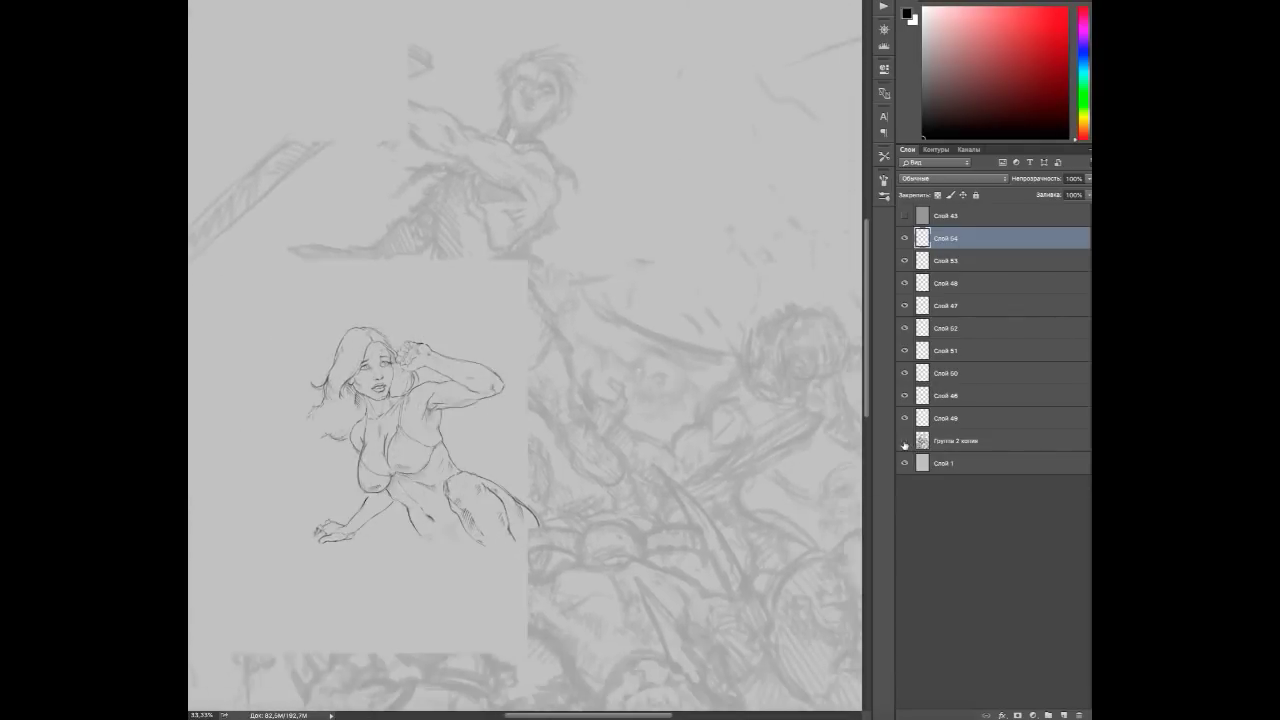
key("ctrl+g")
key("ctrl+shift+alt+n")
scroll(608, 405, "down", 3)
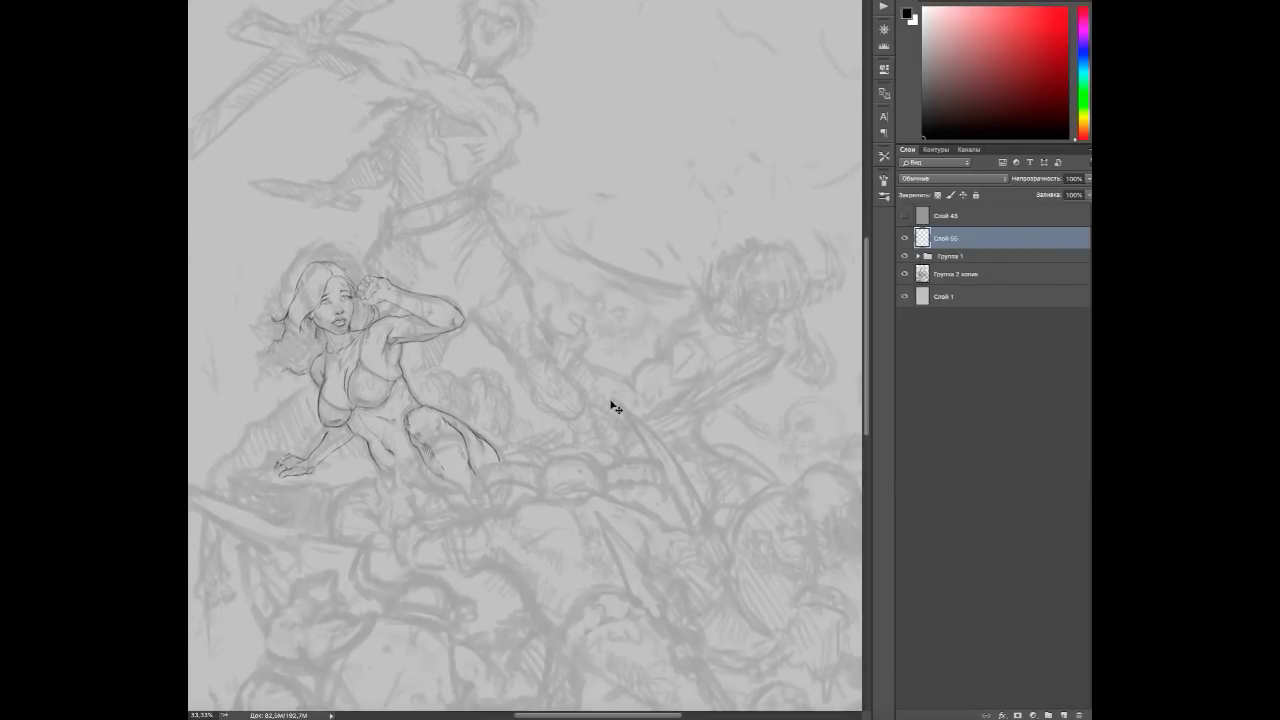
Ink the curved helmet horn nearest the woman's leg over the rough sketch, shading its underside.
key("ctrl+plus")
key("ctrl+plus")
left_click_drag(584, 385, 591, 352)
key("h")
left_click_drag(487, 323, 608, 316)
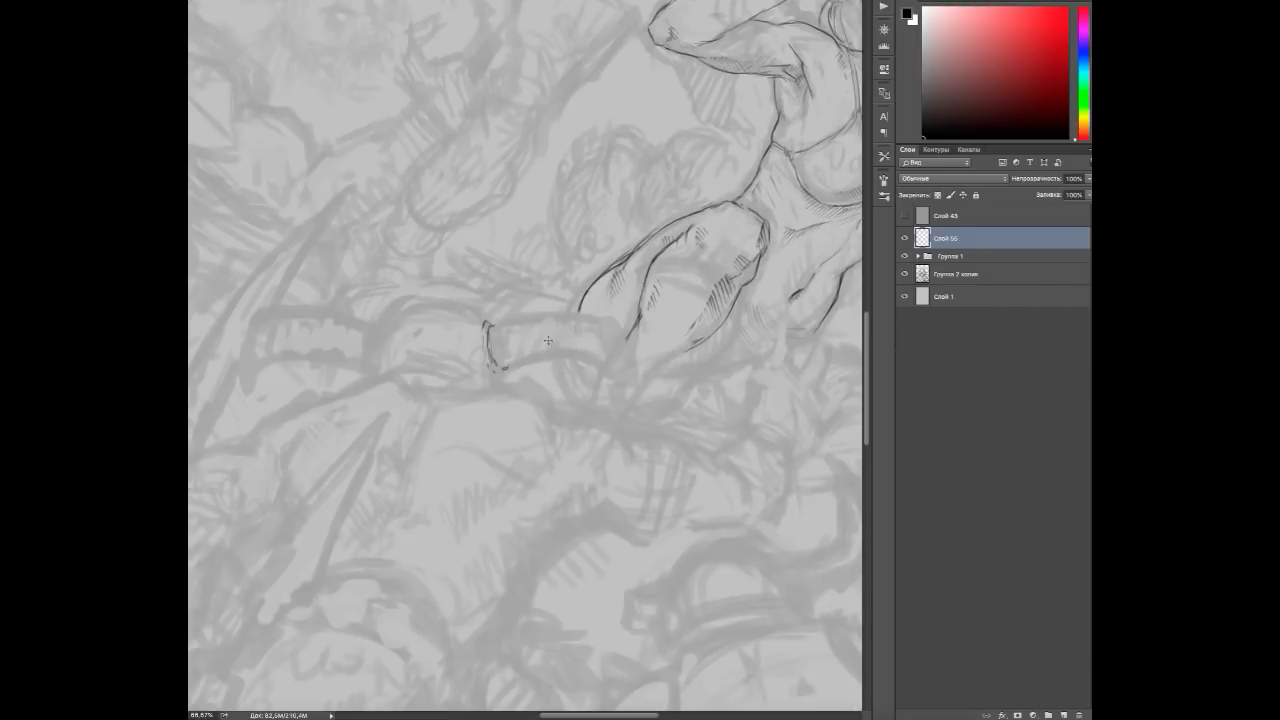
left_click_drag(502, 366, 600, 348)
mouse_move(604, 320)
left_mouse_down()
mouse_move(646, 378)
mouse_move(628, 360)
left_mouse_up()
Ink the fallen warrior's rounded helmet and its far horn, adding hatching along the lower edges.
left_click_drag(404, 358, 448, 358)
left_click_drag(390, 366, 456, 366)
left_click_drag(376, 342, 372, 364)
left_click_drag(376, 338, 463, 308)
left_click_drag(376, 330, 372, 366)
mouse_move(346, 324)
left_mouse_down()
mouse_move(284, 329)
mouse_move(260, 374)
left_mouse_up()
left_click_drag(268, 376, 356, 368)
left_click_drag(262, 350, 272, 384)
Ink the fallen warrior's shoulder and upper arm with muscle hatching and begin the outstretched hand.
left_click_drag(444, 374, 520, 390)
mouse_move(520, 390)
left_mouse_down()
mouse_move(457, 404)
mouse_move(478, 430)
left_mouse_up()
mouse_move(478, 430)
left_mouse_down()
mouse_move(388, 395)
mouse_move(432, 410)
left_mouse_up()
left_click_drag(408, 392, 480, 422)
left_click_drag(402, 500, 436, 468)
left_click_drag(408, 520, 482, 460)
left_click_drag(478, 418, 490, 428)
left_click_drag(442, 516, 524, 506)
left_click_drag(512, 486, 530, 474)
left_click_drag(478, 440, 502, 418)
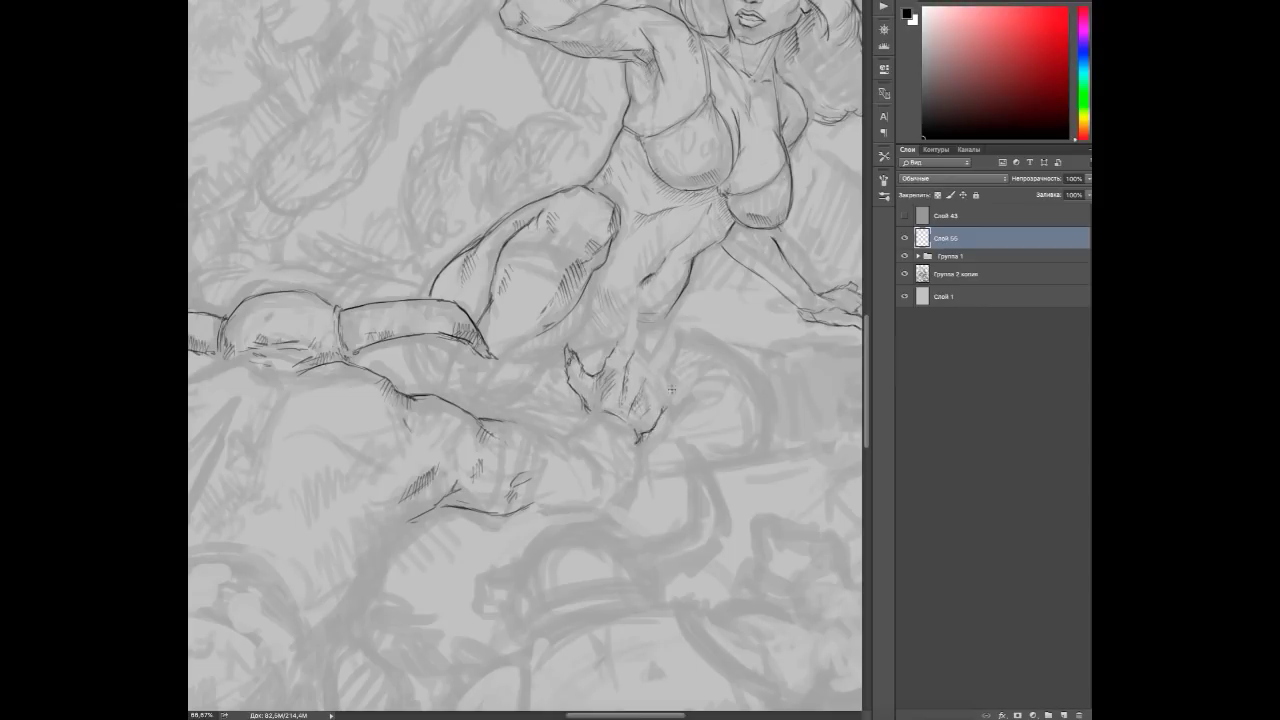
Finish the fallen warrior's outstretched hand and ink the wrist bands and forearm connecting it to the upper arm.
left_click_drag(615, 350, 490, 425)
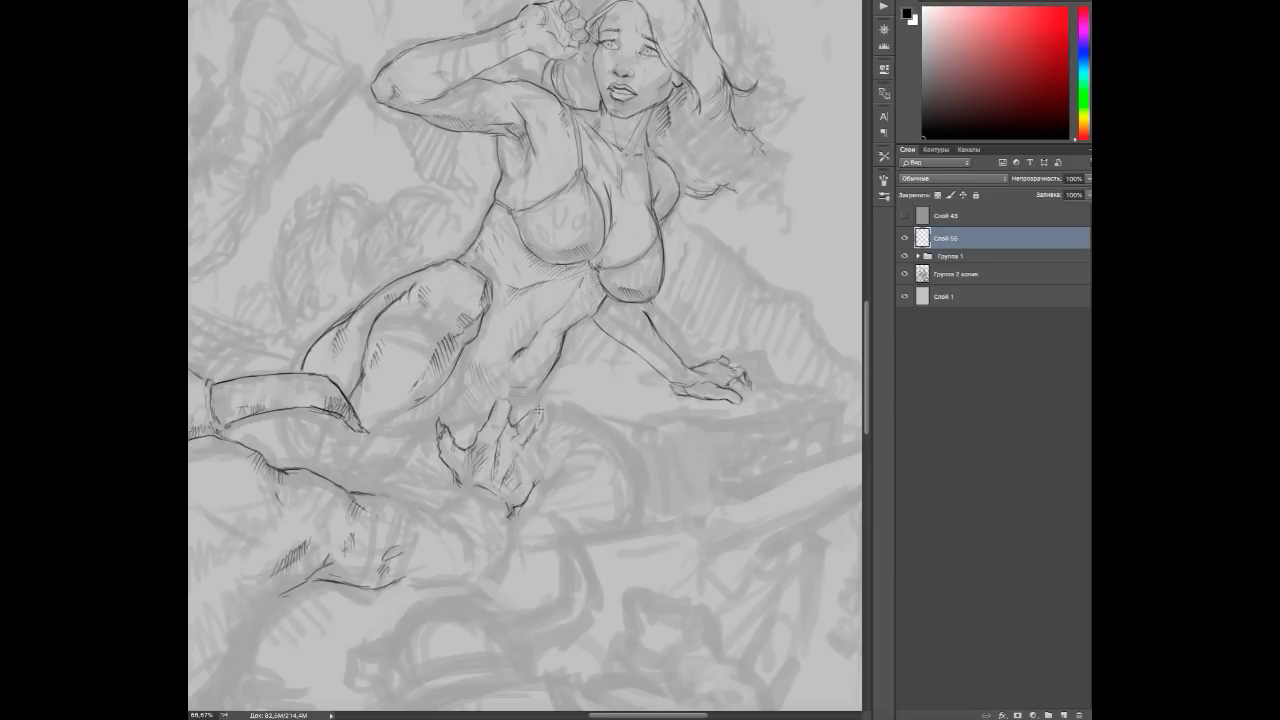
key("h")
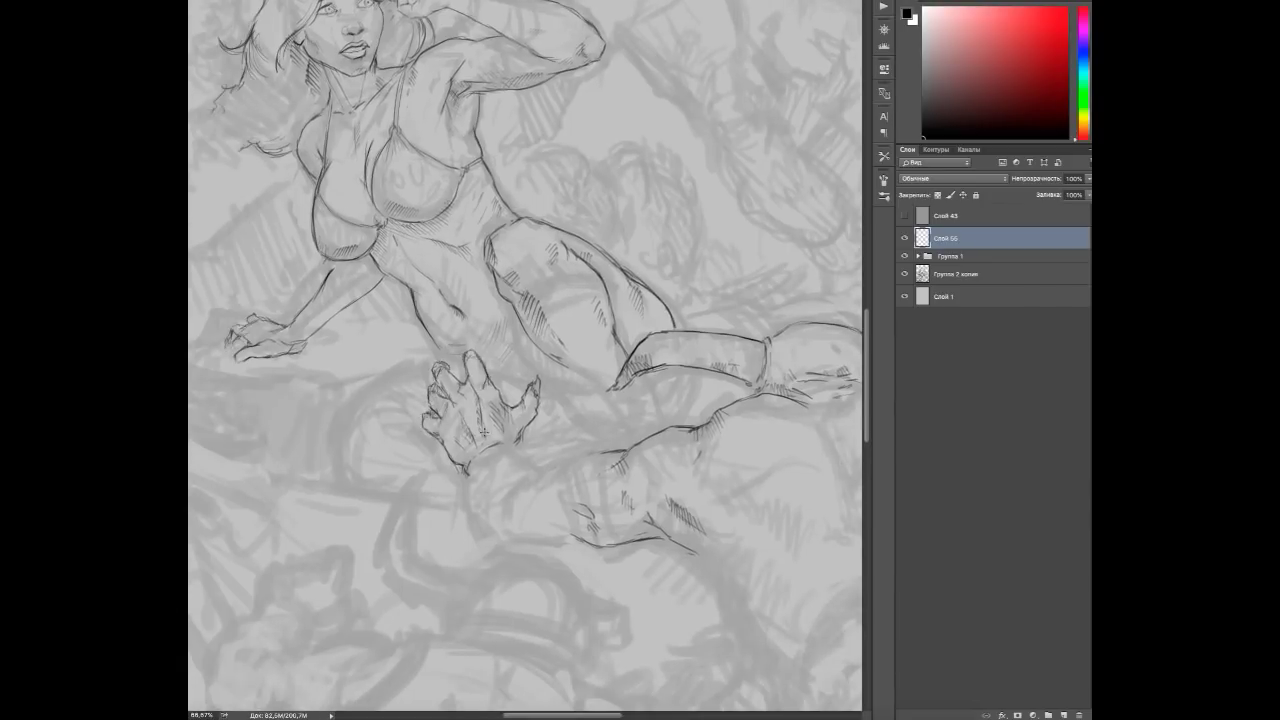
left_click_drag(484, 432, 450, 370)
left_click_drag(458, 468, 542, 486)
mouse_move(436, 406)
left_mouse_down()
mouse_move(446, 452)
mouse_move(503, 405)
left_mouse_up()
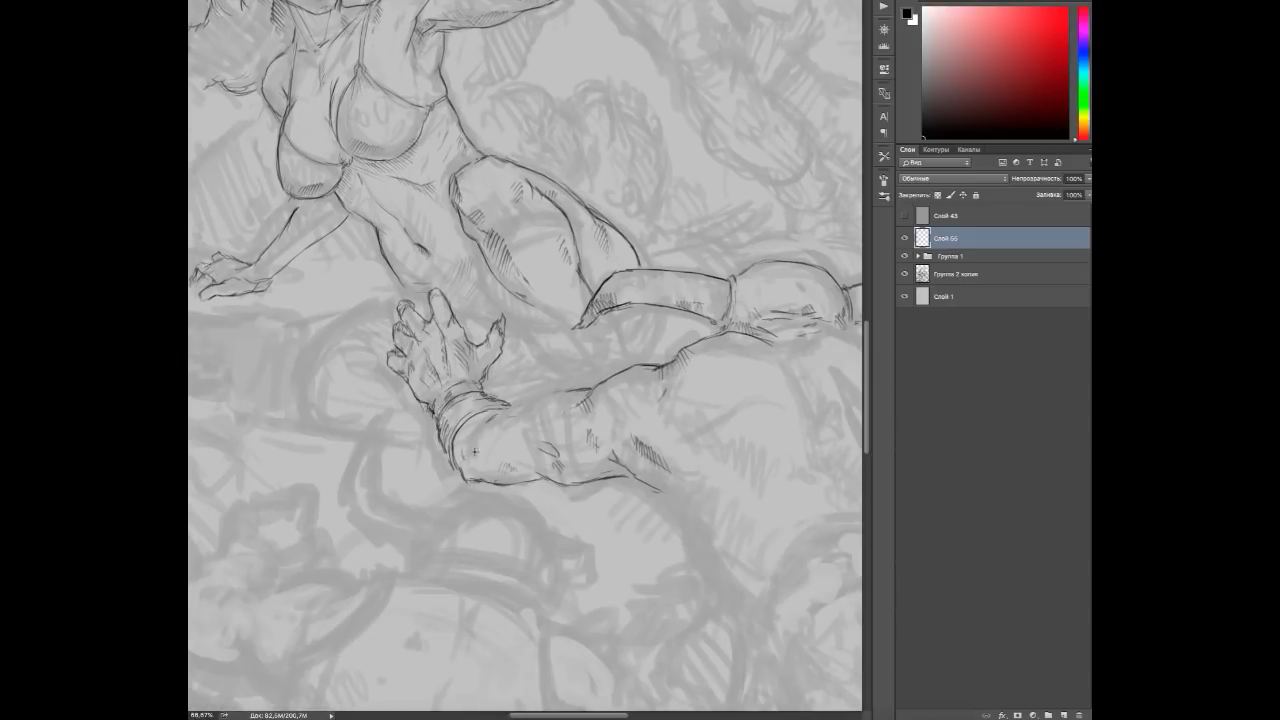
Ink the fallen warrior's back contour with muscle hatching and complete the woman's lower leg behind the horn.
key("ctrl+shift+h")
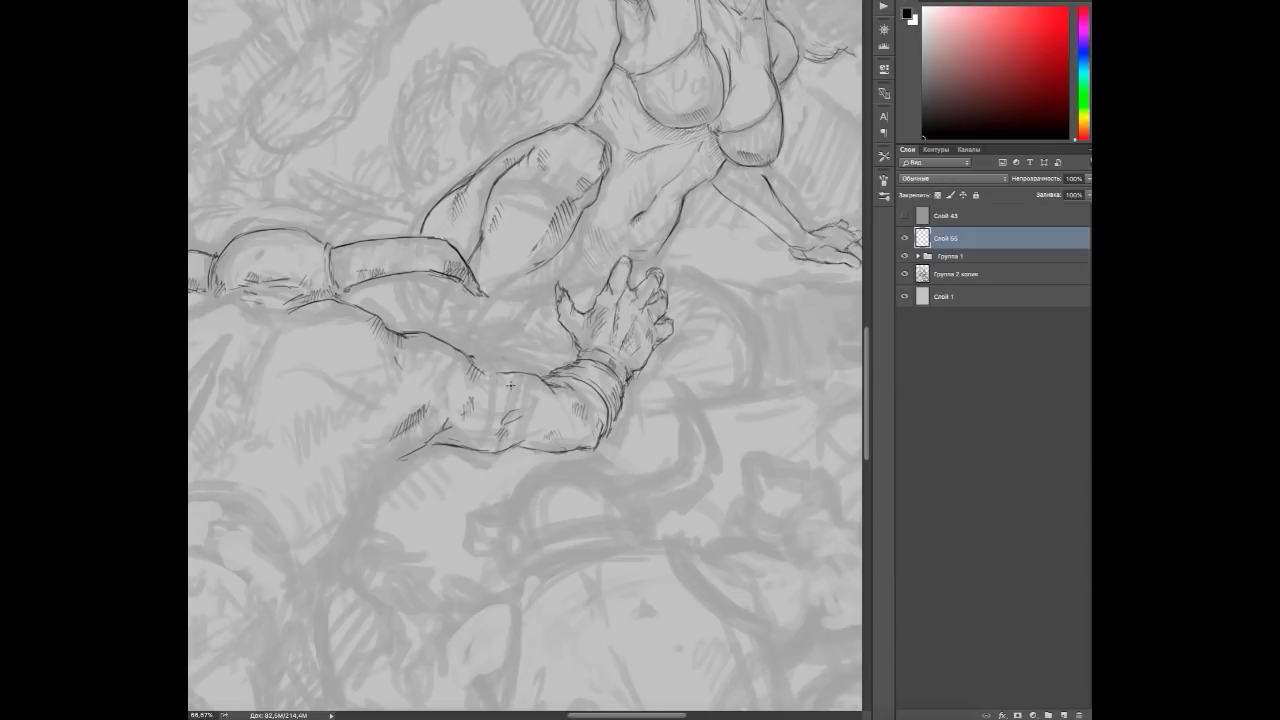
left_click_drag(510, 385, 480, 370)
mouse_move(500, 420)
left_mouse_down()
mouse_move(600, 374)
mouse_move(466, 450)
mouse_move(406, 524)
left_mouse_up()
mouse_move(400, 385)
left_mouse_down()
mouse_move(314, 496)
mouse_move(295, 570)
left_mouse_up()
left_click_drag(570, 376, 506, 436)
mouse_move(420, 412)
left_mouse_down()
mouse_move(412, 444)
mouse_move(446, 448)
left_mouse_up()
mouse_move(522, 410)
left_mouse_down()
mouse_move(496, 434)
mouse_move(510, 414)
left_mouse_up()
left_click_drag(432, 422, 448, 454)
left_click_drag(464, 398, 454, 450)
mouse_move(484, 412)
left_mouse_down()
mouse_move(500, 450)
mouse_move(458, 456)
mouse_move(478, 480)
mouse_move(596, 406)
left_mouse_up()
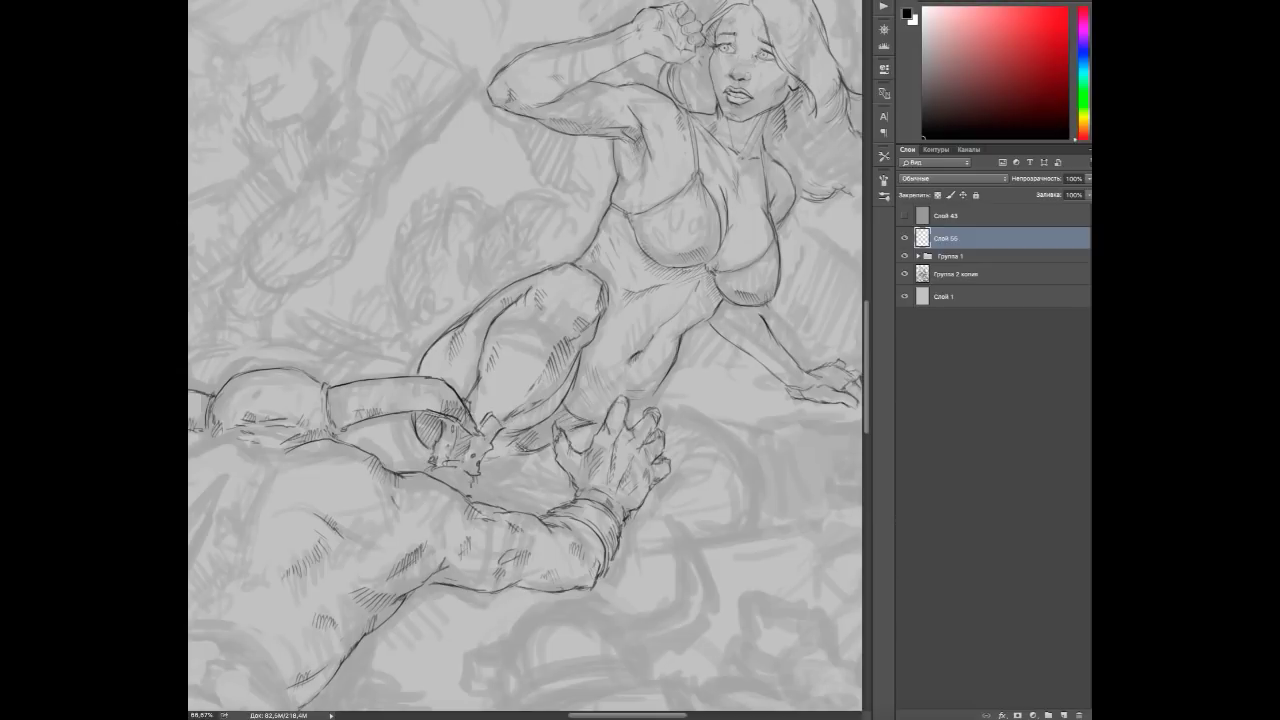
Ink the ragged face and head outline of the second fallen figure behind the woman's raised knee.
left_click_drag(505, 256, 555, 340)
mouse_move(520, 300)
left_mouse_down()
mouse_move(555, 361)
mouse_move(538, 408)
left_mouse_up()
mouse_move(493, 364)
left_mouse_down()
mouse_move(497, 376)
mouse_move(502, 318)
left_mouse_up()
mouse_move(498, 312)
left_mouse_down()
mouse_move(520, 340)
mouse_move(534, 318)
left_mouse_up()
mouse_move(520, 354)
left_mouse_down()
mouse_move(545, 328)
mouse_move(550, 364)
left_mouse_up()
left_click_drag(552, 372, 562, 390)
left_click_drag(552, 344, 578, 360)
left_click_drag(580, 368, 590, 386)
left_click_drag(534, 320, 560, 342)
left_click_drag(566, 360, 582, 376)
left_click_drag(500, 372, 506, 386)
left_click_drag(468, 410, 474, 424)
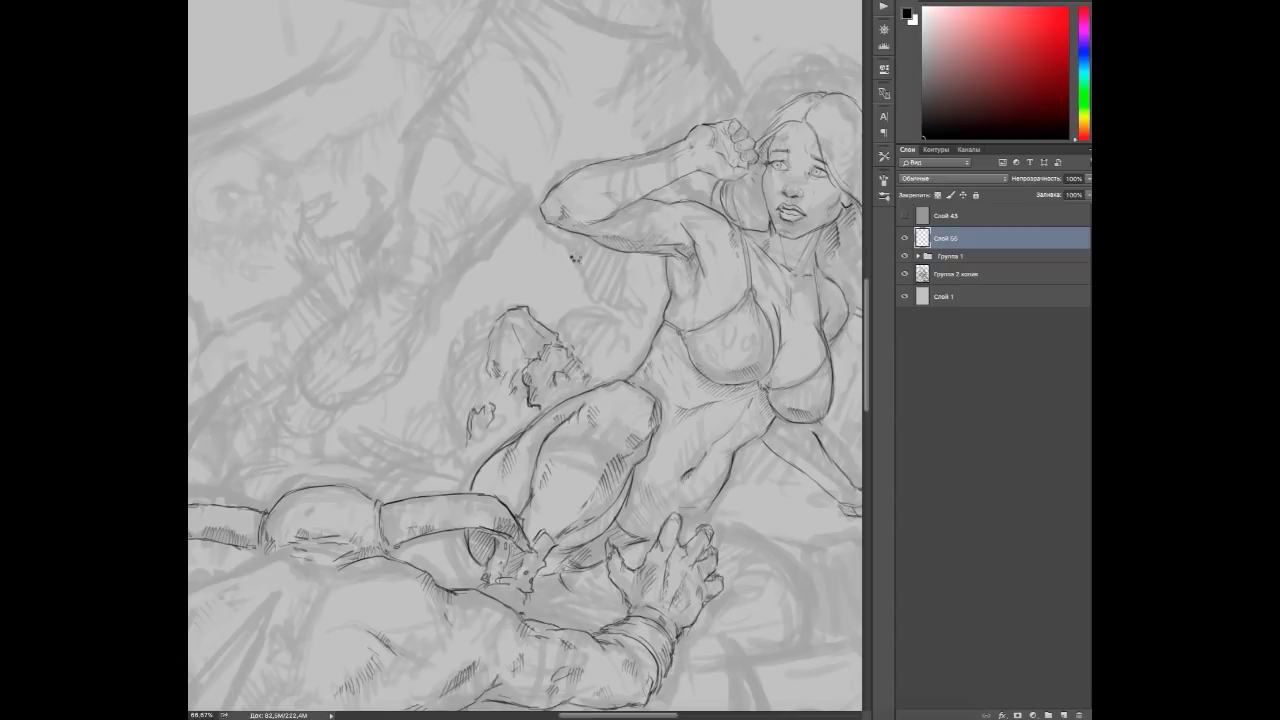
Finish the second fallen figure's spiky head and rounded shoulder, and ink the cloth edge below the woman's elbow.
key("h")
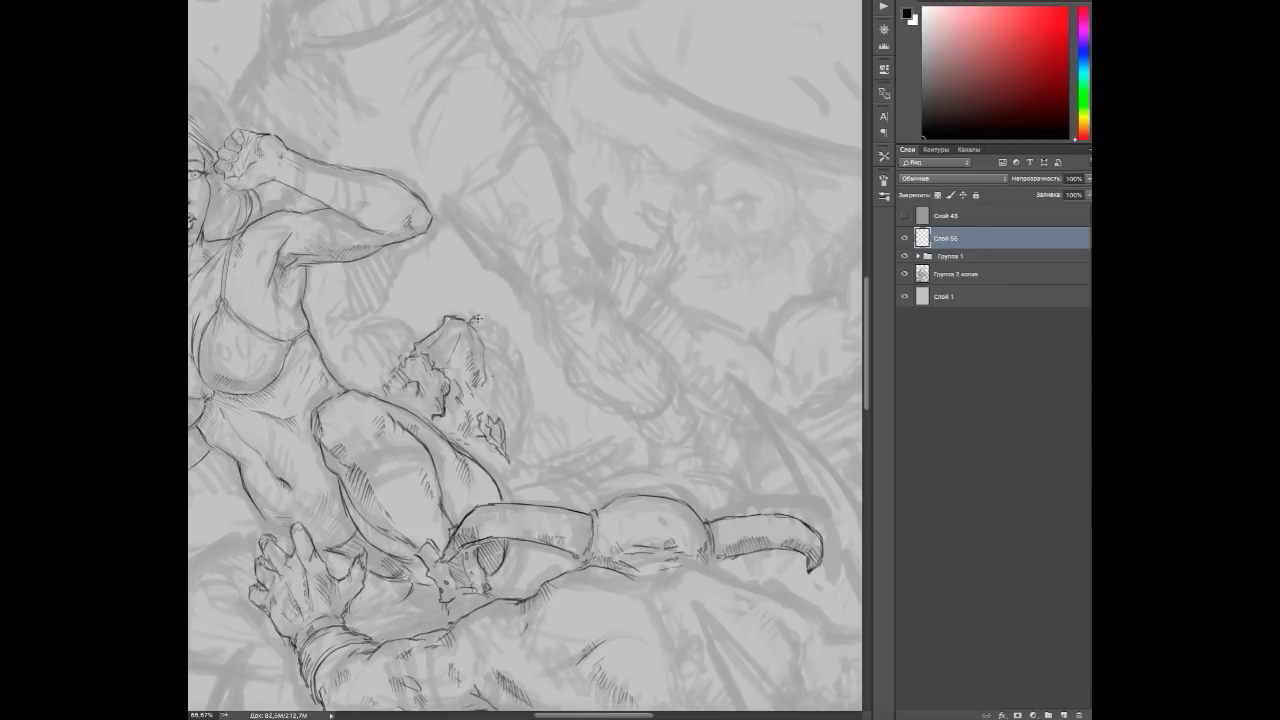
mouse_move(503, 385)
left_mouse_down()
mouse_move(506, 456)
mouse_move(546, 452)
left_mouse_up()
mouse_move(370, 338)
left_mouse_down()
mouse_move(480, 360)
mouse_move(462, 392)
left_mouse_up()
mouse_move(470, 340)
left_mouse_down()
mouse_move(535, 352)
mouse_move(528, 408)
left_mouse_up()
left_click_drag(480, 368, 470, 398)
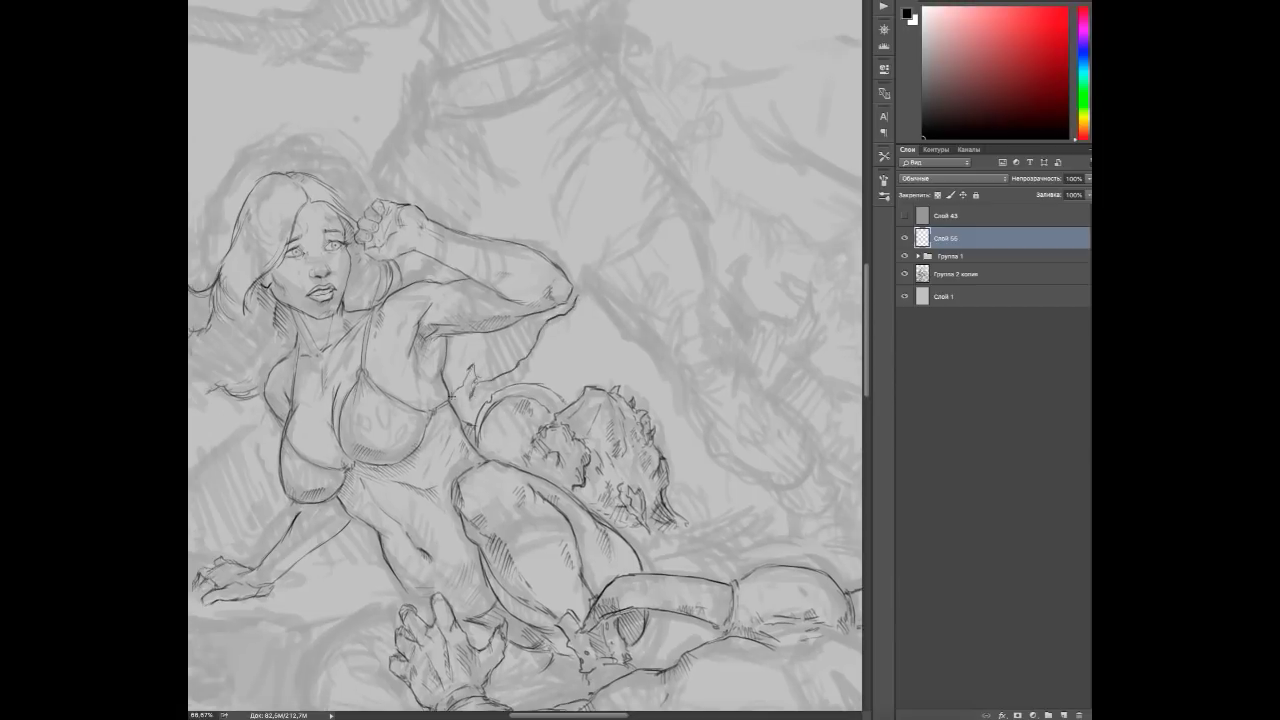
mouse_move(594, 287)
left_mouse_down()
mouse_move(556, 200)
mouse_move(657, 286)
mouse_move(668, 328)
left_mouse_up()
On a new layer, ink the horned warrior's back with its spine ridge, muscle contours and hatching.
key("ctrl+shift+alt+n")
mouse_move(560, 330)
left_mouse_down()
mouse_move(576, 570)
mouse_move(590, 434)
mouse_move(604, 460)
left_mouse_up()
left_click_drag(606, 434, 672, 422)
mouse_move(650, 428)
left_mouse_down()
mouse_move(684, 414)
mouse_move(571, 374)
left_mouse_up()
left_click_drag(505, 425, 552, 510)
left_click_drag(542, 504, 568, 534)
left_click_drag(540, 438, 582, 538)
left_click_drag(602, 516, 606, 548)
left_click_drag(578, 476, 622, 552)
left_click_drag(512, 528, 526, 550)
mouse_move(665, 508)
left_mouse_down()
mouse_move(609, 466)
mouse_move(538, 456)
left_mouse_up()
Ink the jagged blade stuck in the horned warrior's back, then check the line art with the rough sketch hidden.
left_click_drag(460, 432, 525, 540)
mouse_move(418, 336)
left_mouse_down()
mouse_move(468, 456)
mouse_move(474, 398)
left_mouse_up()
left_click_drag(472, 446, 502, 512)
left_click_drag(424, 350, 518, 458)
mouse_move(512, 452)
left_mouse_down()
mouse_move(550, 502)
mouse_move(540, 522)
left_mouse_up()
left_click_drag(536, 524, 514, 532)
left_click_drag(480, 434, 526, 516)
left_click_drag(546, 496, 546, 556)
left_click_drag(490, 412, 544, 488)
left_click_drag(452, 372, 486, 408)
left_click_drag(550, 564, 586, 584)
left_click_drag(516, 460, 540, 500)
left_click_drag(600, 400, 630, 430)
left_click_drag(528, 386, 550, 424)
mouse_move(536, 400)
left_mouse_down()
mouse_move(552, 438)
mouse_move(540, 482)
left_mouse_up()
left_click(906, 297)
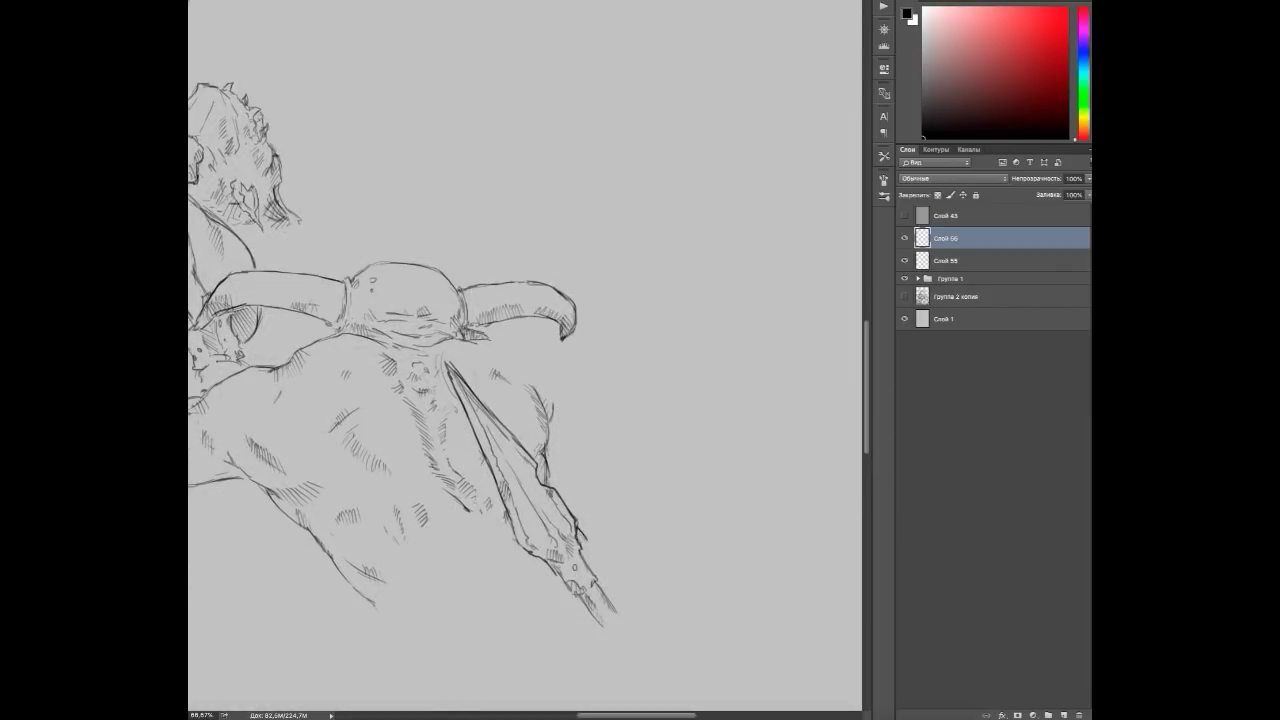
mouse_move(320, 330)
left_mouse_down()
mouse_move(480, 380)
mouse_move(420, 375)
mouse_move(620, 515)
mouse_move(650, 565)
left_mouse_up()
left_click(906, 297)
On a new layer, ink the second fallen figure's banded forearm and clawed hand beside the horned helmet.
key("ctrl+shift+alt+n")
mouse_move(500, 432)
left_mouse_down()
mouse_move(572, 421)
mouse_move(600, 462)
left_mouse_up()
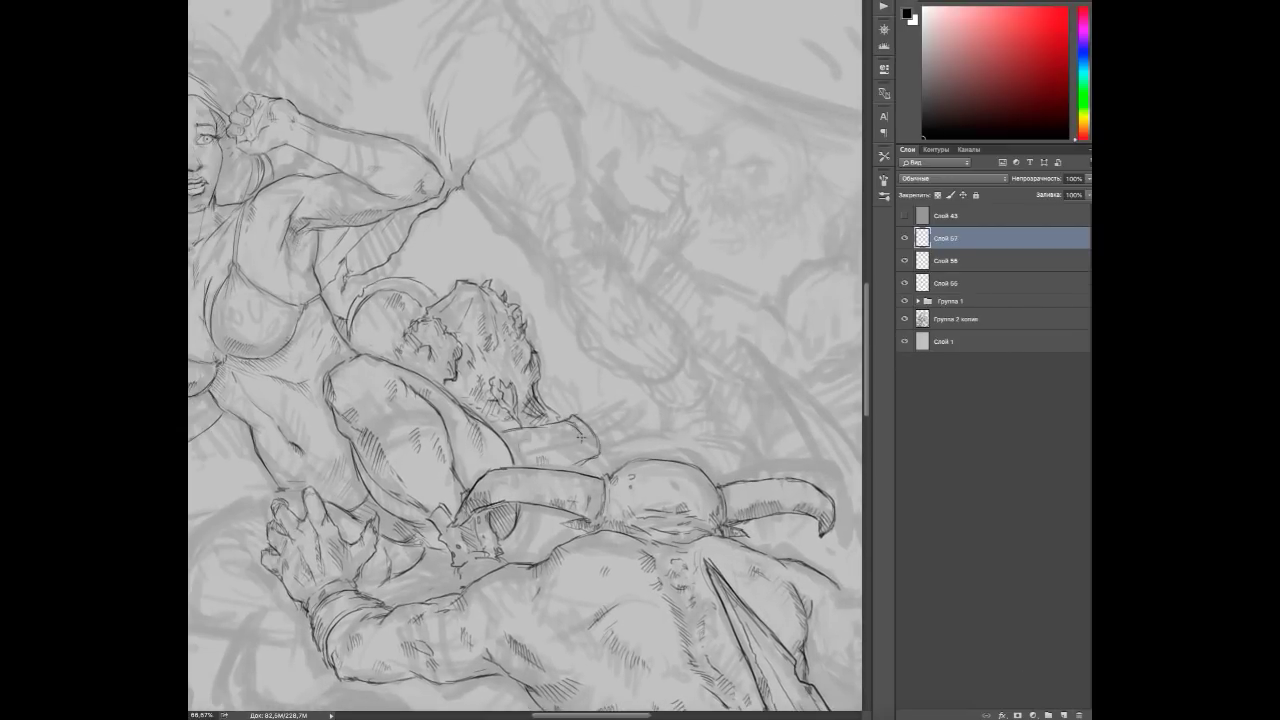
left_click_drag(540, 432, 574, 424)
key("ctrl+minus")
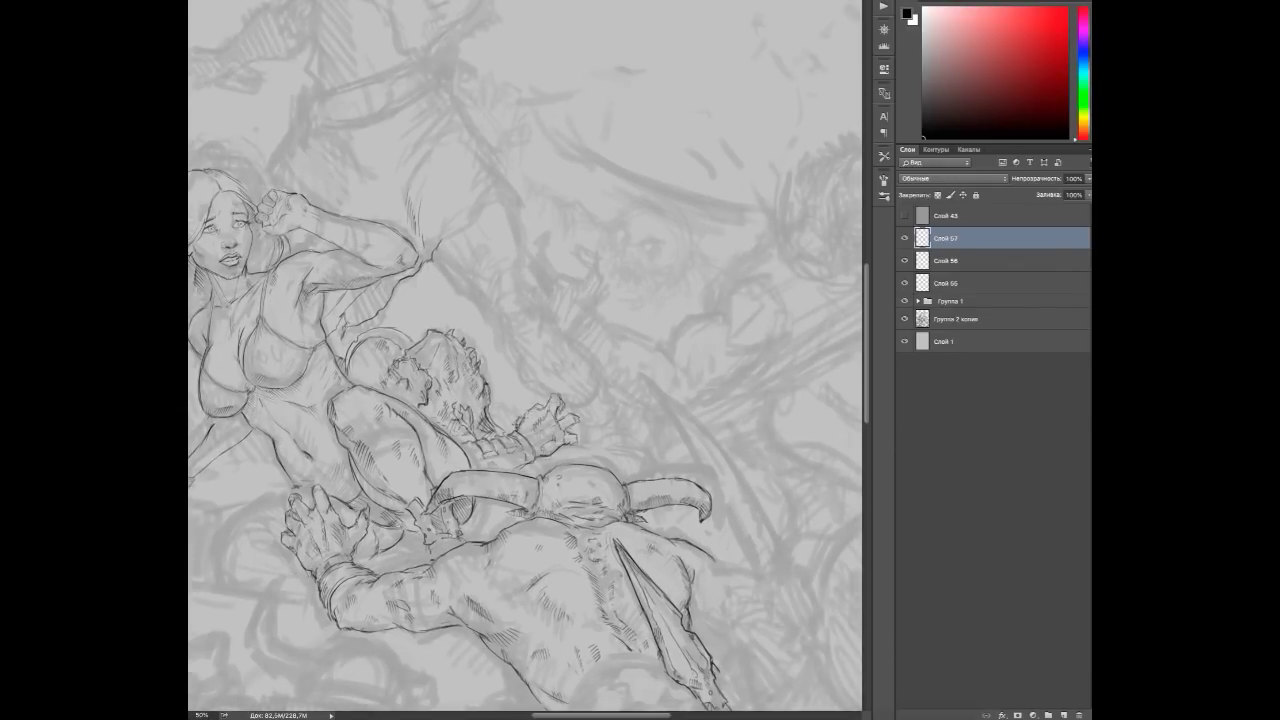
Add two new layers and continue inking the pile of fallen bodies over the rough sketch.
key("ctrl+alt+shift+n")
mouse_move(573, 348)
left_mouse_down()
mouse_move(669, 386)
mouse_move(655, 414)
mouse_move(568, 473)
mouse_move(606, 394)
mouse_move(618, 408)
mouse_move(478, 492)
left_mouse_up()
key("ctrl+alt+shift+n")
mouse_move(524, 236)
left_mouse_down()
mouse_move(1021, 163)
mouse_move(913, 166)
left_mouse_up()
mouse_move(475, 477)
left_mouse_down()
mouse_move(540, 424)
mouse_move(557, 451)
mouse_move(538, 438)
left_mouse_up()
left_click_drag(472, 490, 574, 467)
mouse_move(570, 430)
left_mouse_down()
mouse_move(606, 360)
mouse_move(632, 424)
left_mouse_up()
left_click_drag(576, 456, 616, 444)
mouse_move(447, 463)
left_mouse_down()
mouse_move(476, 484)
mouse_move(577, 468)
mouse_move(530, 462)
mouse_move(587, 705)
left_mouse_up()
Ink the standing swordsman's near shoulder and upper arm, with hatching around the elbow.
left_click_drag(540, 176, 546, 306)
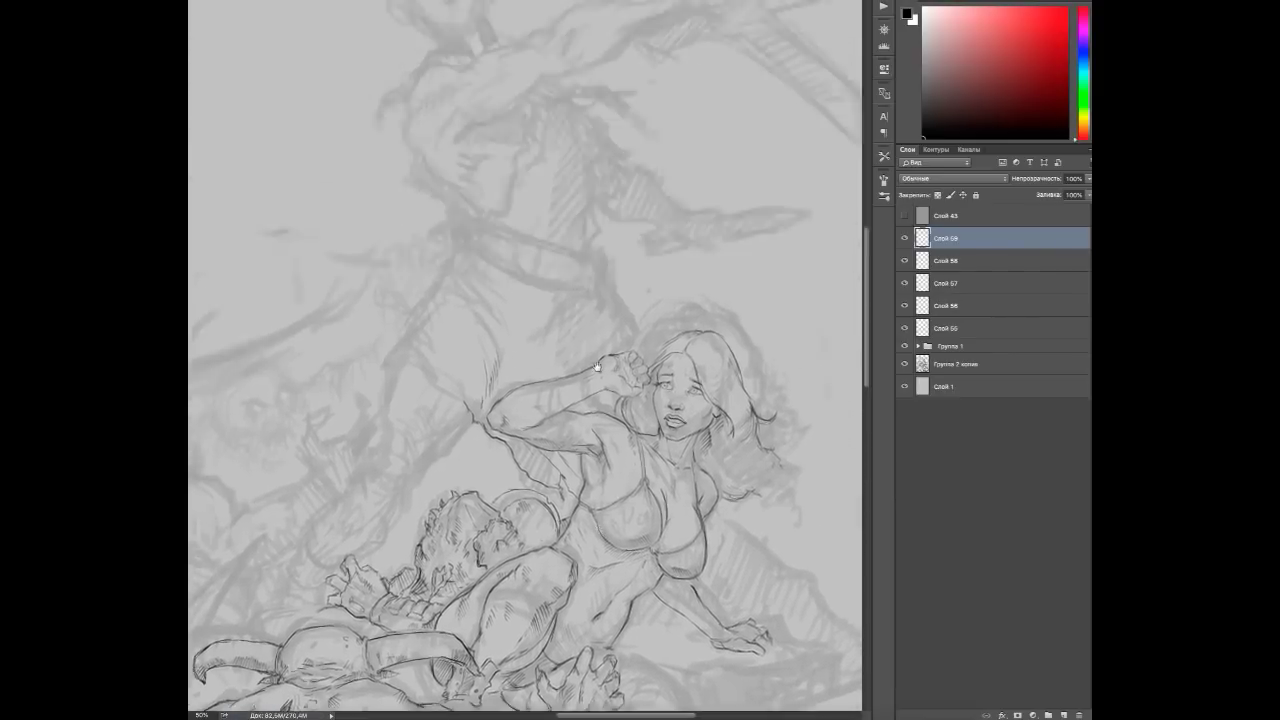
left_click_drag(543, 106, 535, 306)
mouse_move(392, 285)
left_mouse_down()
mouse_move(410, 248)
mouse_move(505, 218)
left_mouse_up()
mouse_move(530, 218)
left_mouse_down()
mouse_move(540, 232)
mouse_move(552, 210)
left_mouse_up()
left_click_drag(556, 198, 500, 250)
left_click_drag(492, 244, 484, 264)
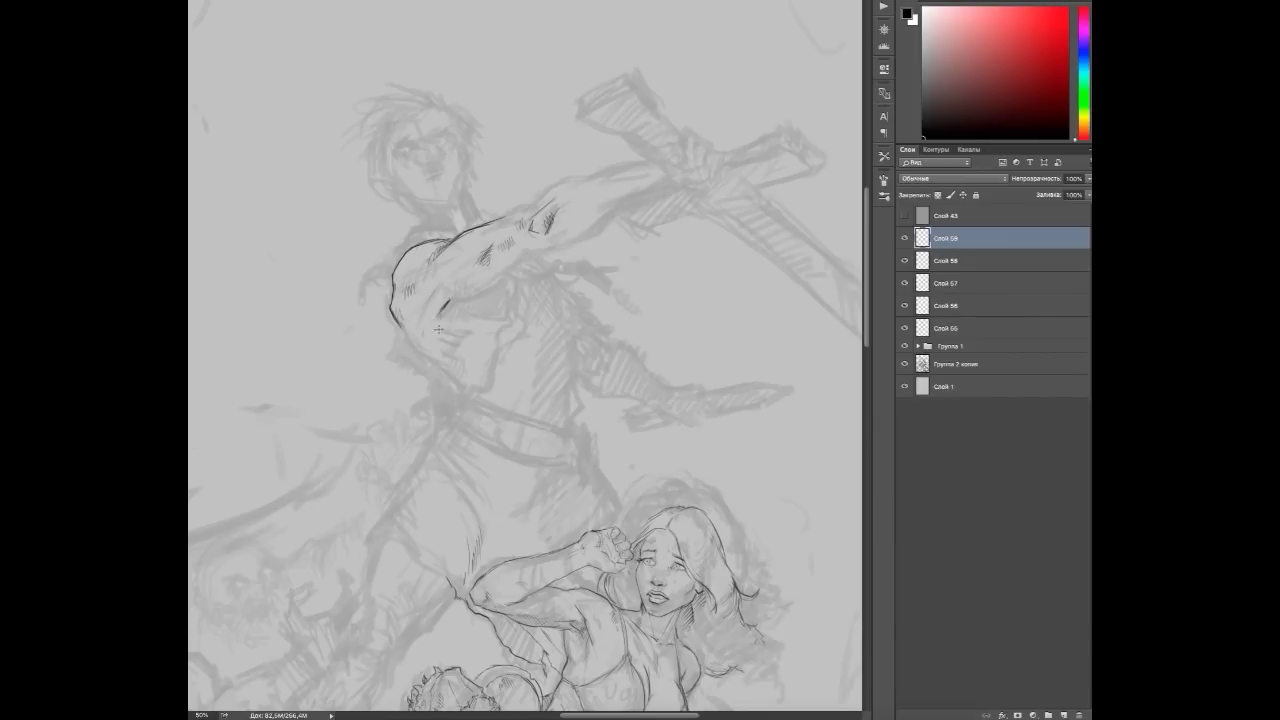
Ink the swordsman's neck and collar and the torn edges of his vest beneath the raised arm.
left_click_drag(398, 256, 374, 280)
left_click_drag(410, 236, 432, 228)
mouse_move(420, 236)
left_mouse_down()
mouse_move(450, 214)
mouse_move(472, 225)
left_mouse_up()
left_click_drag(448, 304, 514, 296)
left_click_drag(526, 256, 502, 280)
left_click_drag(446, 318, 504, 286)
left_click_drag(520, 304, 536, 348)
mouse_move(514, 328)
left_mouse_down()
mouse_move(486, 410)
mouse_move(458, 384)
left_mouse_up()
mouse_move(440, 378)
left_mouse_down()
mouse_move(390, 334)
mouse_move(404, 330)
mouse_move(462, 390)
left_mouse_up()
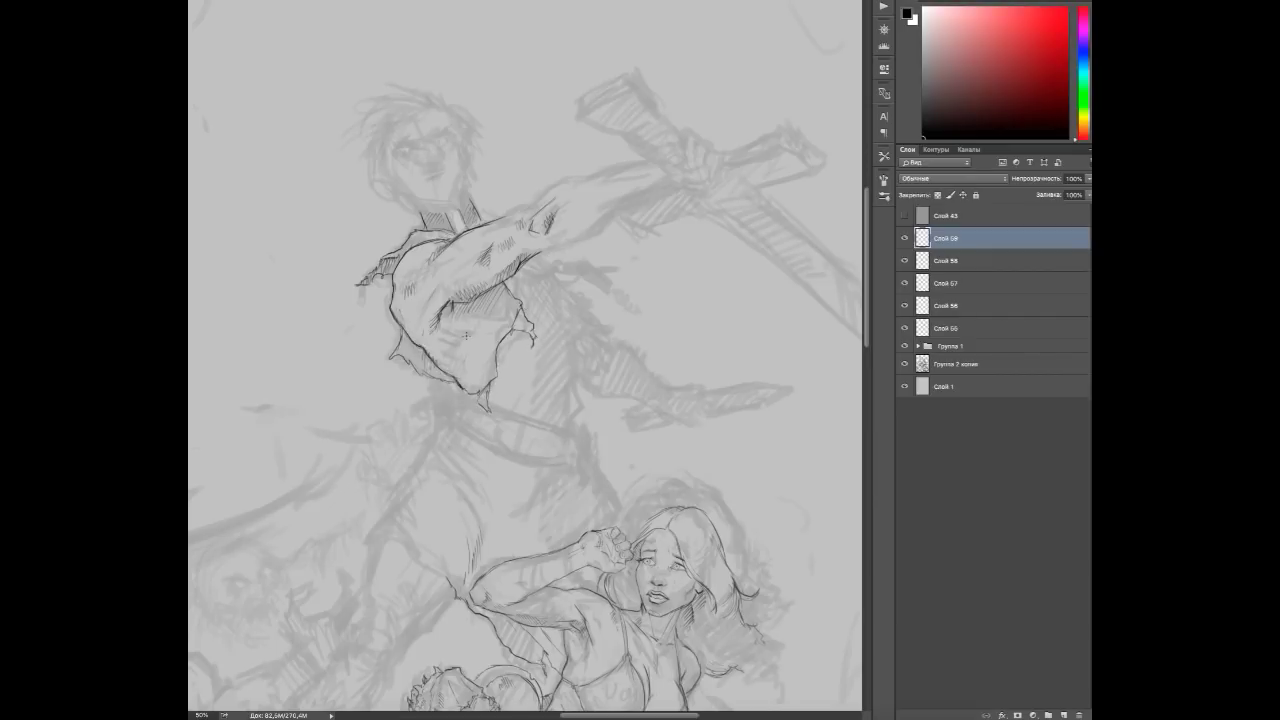
Ink the chain with its hanging ornament beside the swordsman's chest and the muscular forearm reaching to the sword.
key("ctrl+comma")
key("ctrl+comma")
left_click_drag(432, 382, 464, 394)
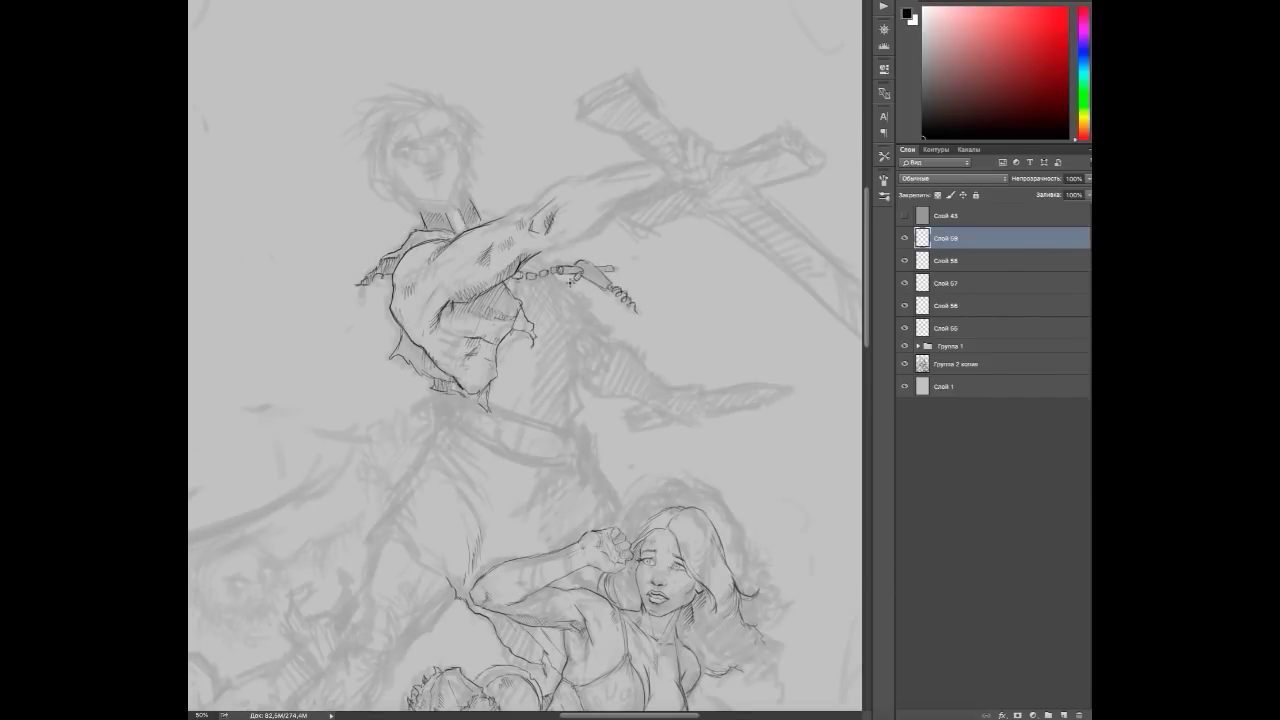
left_click_drag(540, 200, 598, 176)
mouse_move(540, 250)
left_mouse_down()
mouse_move(592, 232)
mouse_move(624, 200)
left_mouse_up()
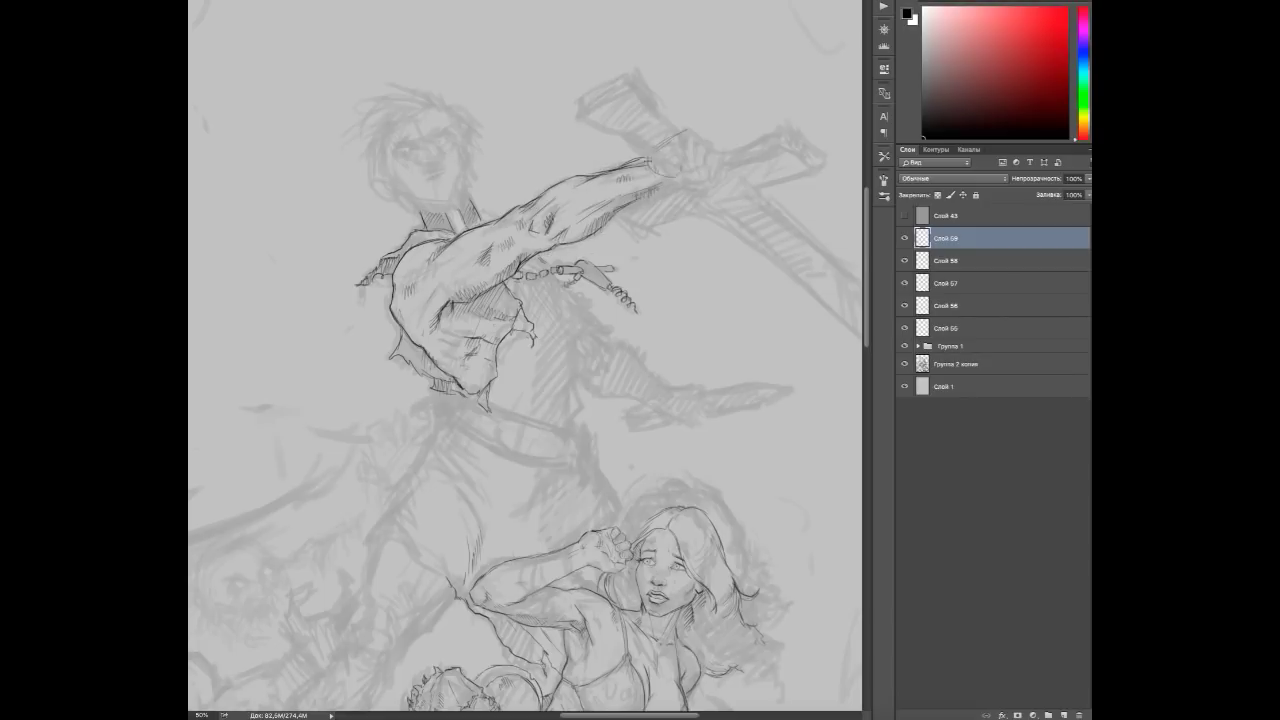
left_click_drag(714, 114, 689, 96)
Ink the side of the swordsman's torso and the abdominal contours below the chain.
left_click_drag(552, 294, 550, 386)
left_click_drag(536, 368, 522, 406)
left_click_drag(520, 342, 524, 410)
left_click_drag(532, 360, 540, 386)
Ink the swordsman's wide segmented belt with its riveted buckle plate around the waist.
left_click_drag(416, 378, 462, 392)
mouse_move(412, 402)
left_mouse_down()
mouse_move(438, 414)
mouse_move(486, 390)
left_mouse_up()
left_click_drag(468, 360, 482, 426)
mouse_move(460, 394)
left_mouse_down()
mouse_move(478, 435)
mouse_move(500, 447)
left_mouse_up()
mouse_move(497, 403)
left_mouse_down()
mouse_move(538, 411)
mouse_move(543, 455)
mouse_move(555, 420)
left_mouse_up()
left_click_drag(546, 414, 542, 456)
Ink the swordsman's trousers below the belt, outlining both hips and adding fabric folds and hatching.
mouse_move(550, 422)
left_mouse_down()
mouse_move(549, 444)
mouse_move(578, 458)
mouse_move(496, 506)
left_mouse_up()
left_click_drag(462, 454, 436, 492)
left_click_drag(414, 404, 404, 426)
left_click_drag(412, 420, 392, 448)
mouse_move(593, 488)
left_mouse_down()
mouse_move(580, 333)
mouse_move(538, 346)
left_mouse_up()
left_click_drag(528, 342, 504, 370)
mouse_move(583, 357)
left_mouse_down()
mouse_move(573, 369)
mouse_move(610, 420)
left_mouse_up()
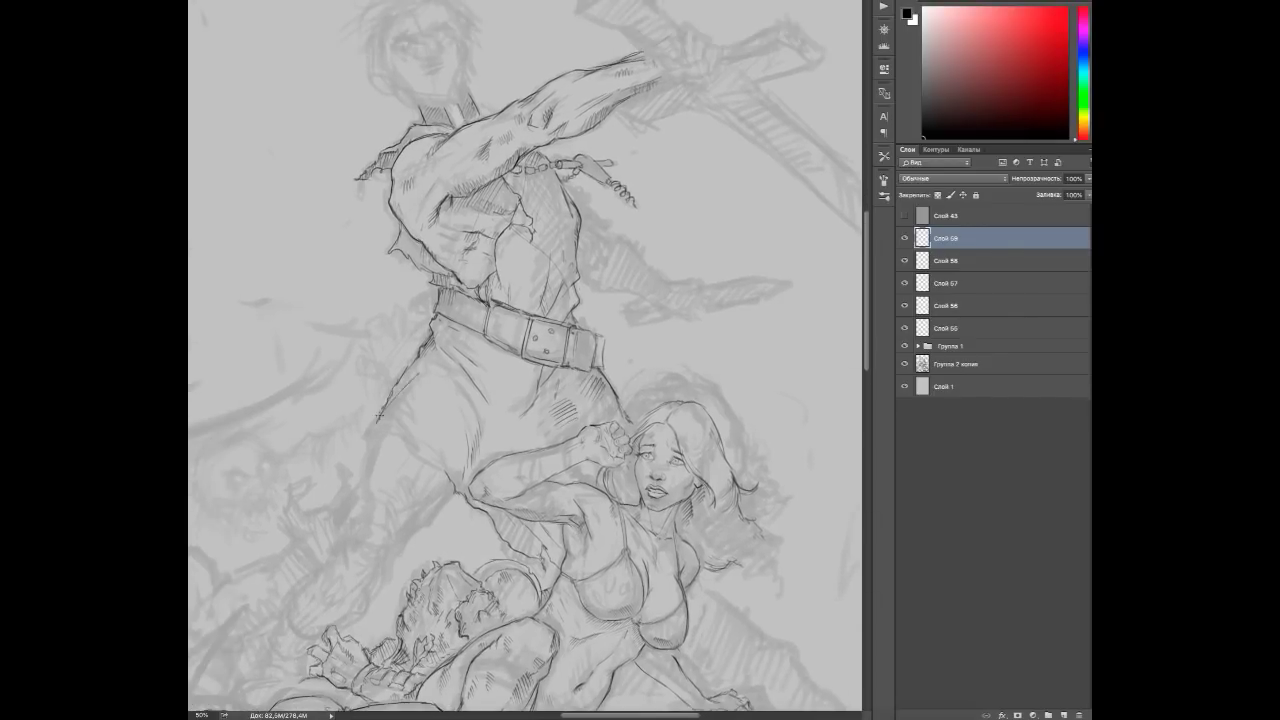
Ink the ragged lower hem of the swordsman's garment and add hatching and fold lines across the cloth.
left_click_drag(408, 410, 366, 446)
left_click_drag(434, 453, 418, 463)
left_click_drag(466, 372, 472, 420)
left_click_drag(446, 446, 436, 462)
left_click_drag(400, 394, 380, 432)
left_click_drag(538, 394, 522, 418)
left_click_drag(552, 370, 528, 412)
Ink the swordsman's far arm behind the torso from shoulder to wrist with shading hatches.
left_click_drag(560, 300, 485, 390)
left_click_drag(544, 314, 508, 380)
left_click_drag(518, 312, 510, 332)
mouse_move(546, 326)
left_mouse_down()
mouse_move(534, 346)
mouse_move(544, 356)
left_mouse_up()
left_click_drag(594, 350, 550, 374)
left_click_drag(530, 378, 528, 386)
Ink the swordsman's far hand gripping a pointed dagger, including the handle and blade edges.
left_click_drag(588, 368, 548, 394)
left_click_drag(610, 368, 638, 378)
left_click_drag(578, 396, 682, 370)
left_click_drag(632, 404, 732, 374)
mouse_move(540, 404)
left_mouse_down()
mouse_move(578, 396)
mouse_move(610, 414)
left_mouse_up()
left_click_drag(550, 404, 580, 410)
Flip the canvas horizontally and ink the swordsman's bare leg below the hem with knee and muscle hatching.
left_click_drag(305, 535, 500, 360)
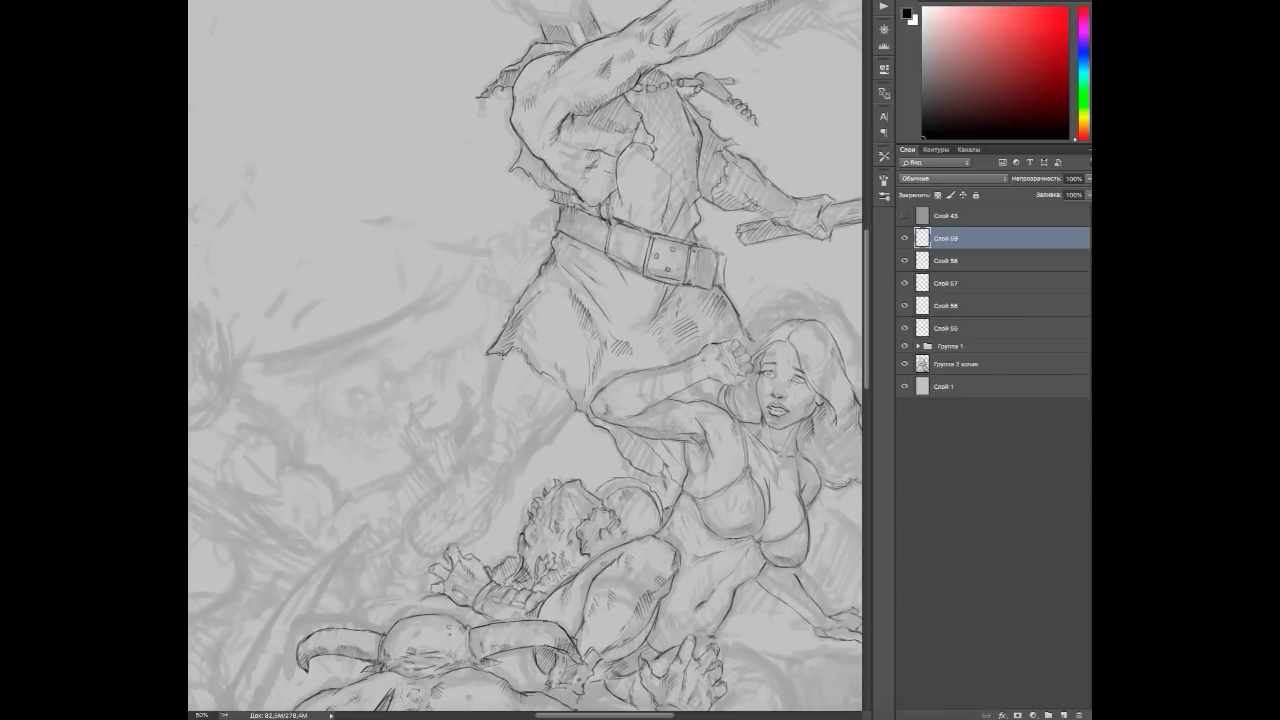
key("ctrl+shift+h")
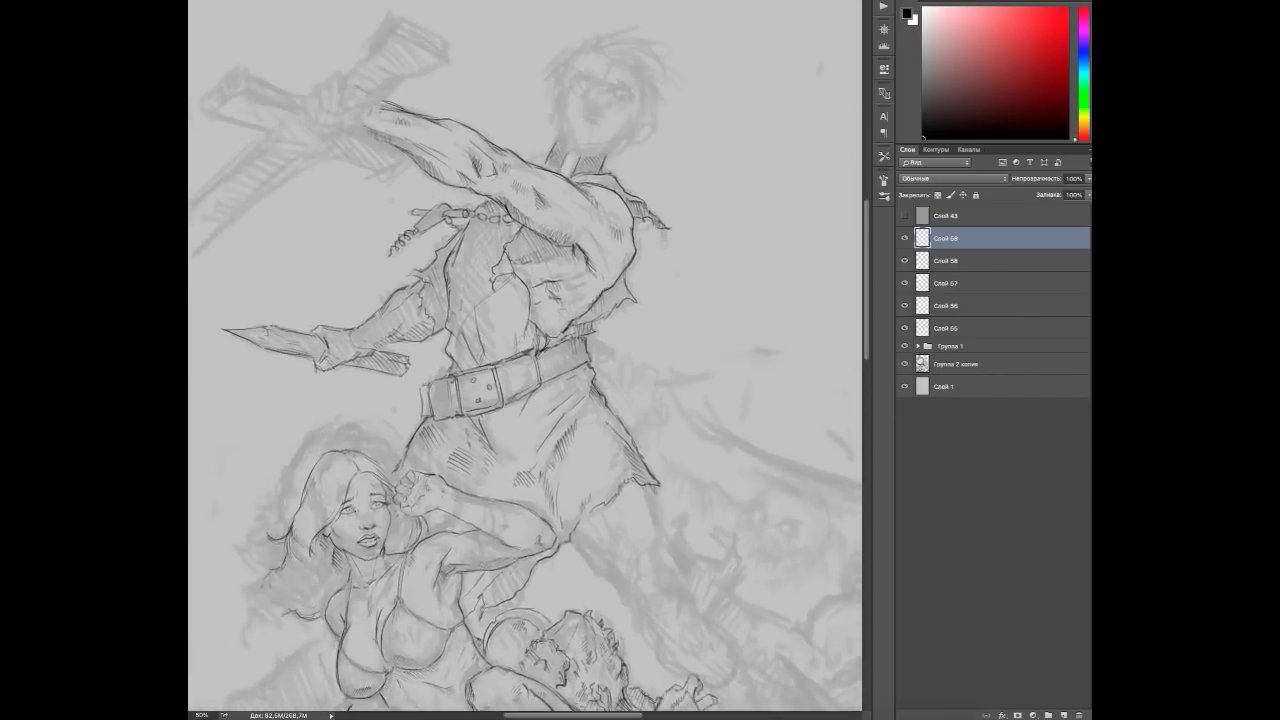
left_click(905, 364)
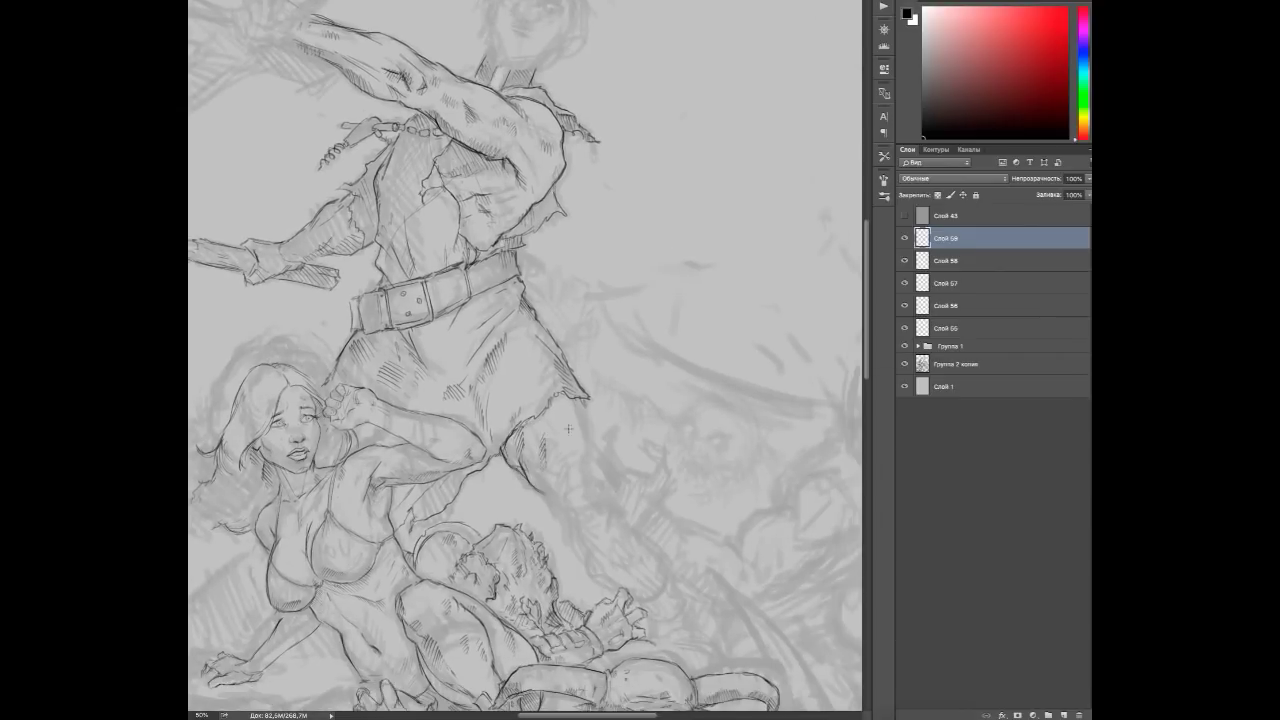
left_click_drag(604, 442, 547, 367)
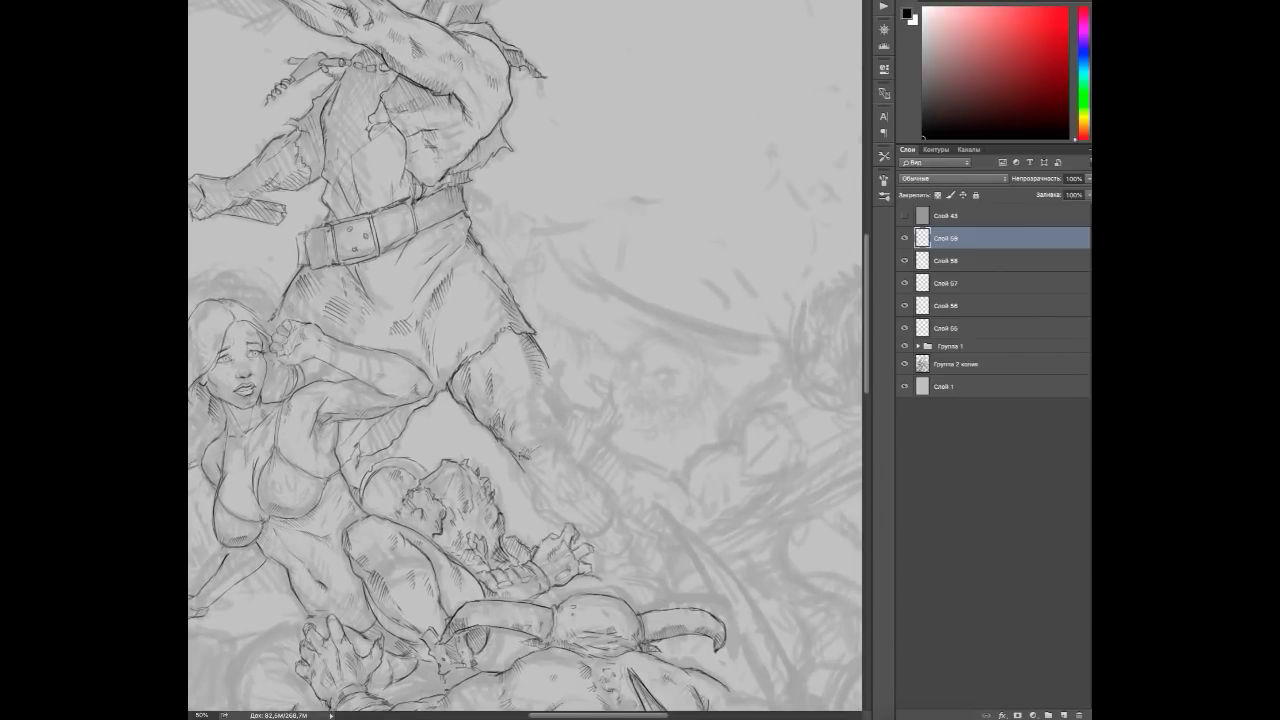
left_click_drag(527, 454, 512, 413)
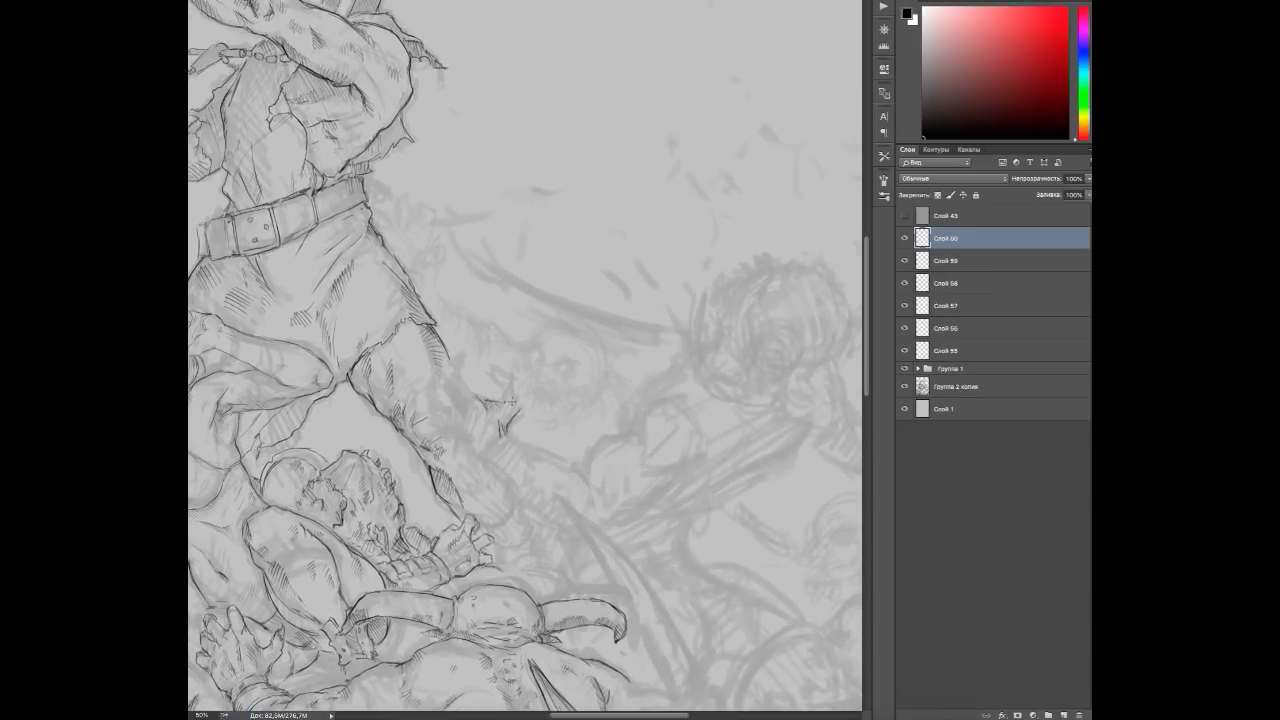
Ink the attacker's raised clawed hand beside the swordsman's leg, with the wristband and forearm.
left_click_drag(508, 401, 505, 385)
left_click_drag(456, 424, 474, 452)
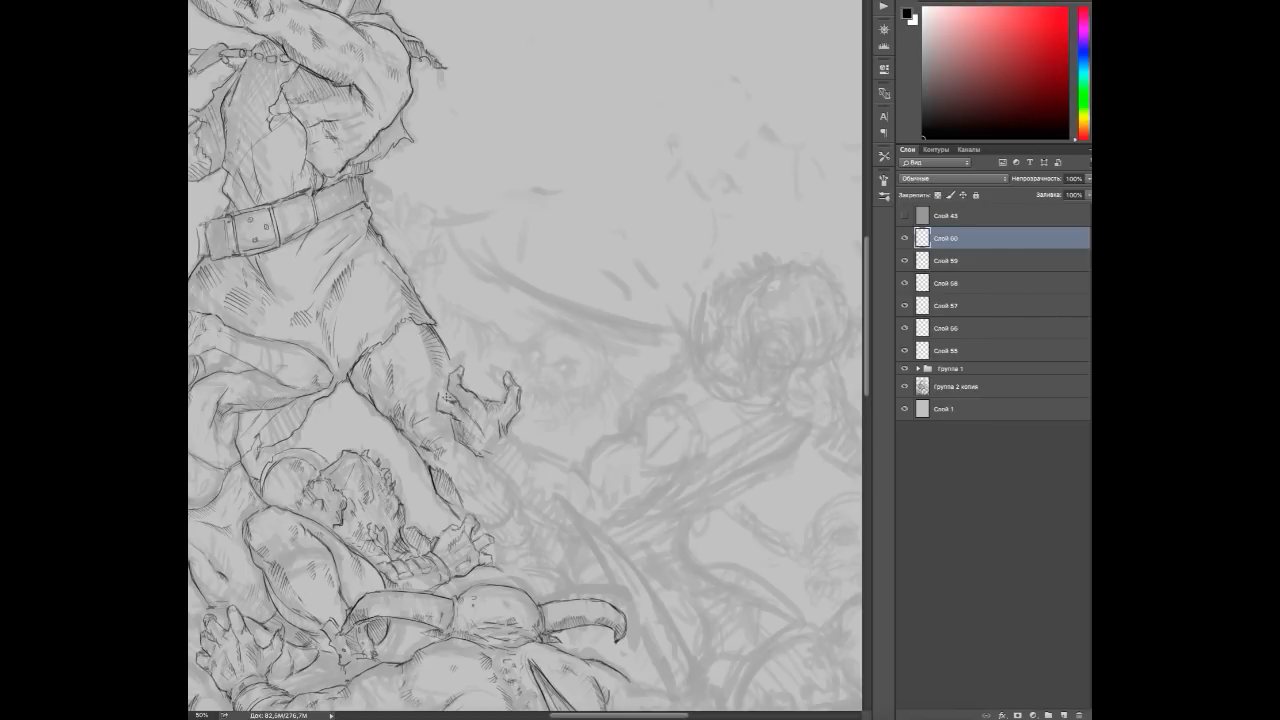
left_click_drag(499, 448, 528, 449)
mouse_move(430, 465)
left_mouse_down()
mouse_move(450, 415)
mouse_move(478, 430)
left_mouse_up()
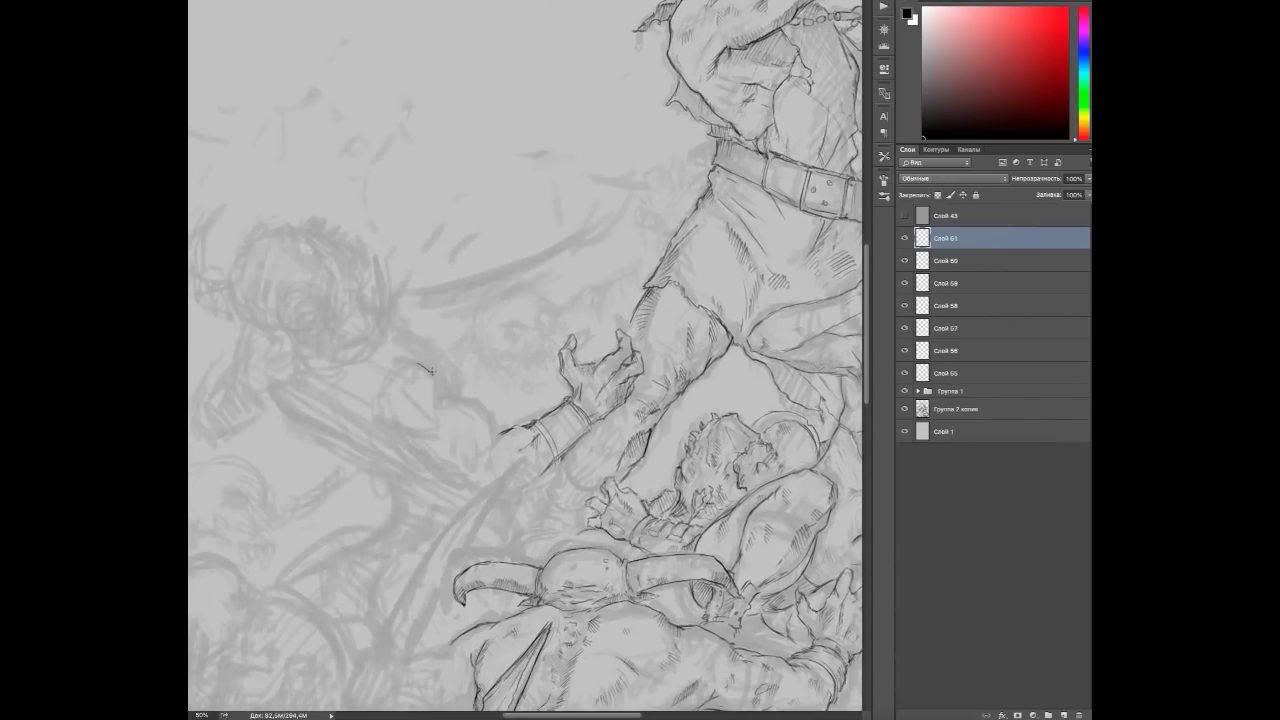
Ink the outer contour of the attacker's shoulder and upper arm down to the elbow.
left_click_drag(430, 366, 446, 405)
left_click_drag(449, 362, 496, 440)
mouse_move(486, 412)
left_mouse_down()
mouse_move(470, 446)
mouse_move(569, 382)
left_mouse_up()
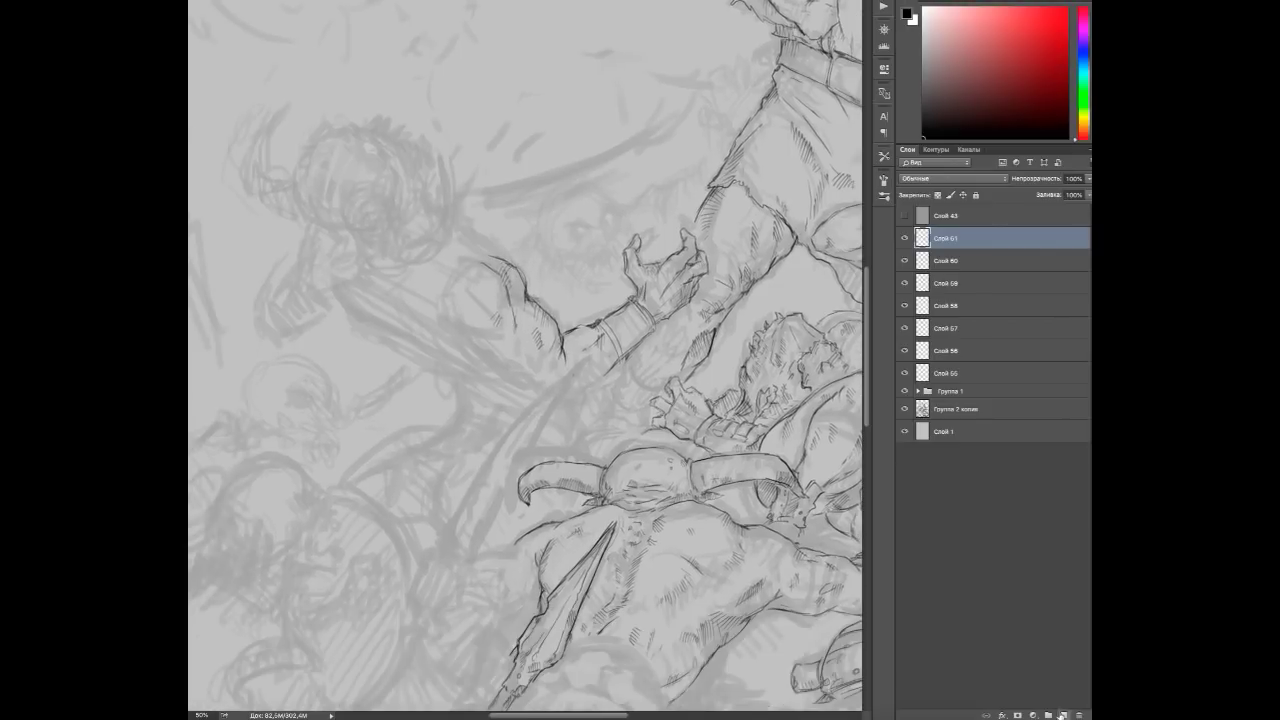
Add a new layer and ink the long curved blade crossing below the attacker's forearm.
key("ctrl+shift+alt+n")
left_click_drag(528, 434, 472, 542)
left_click_drag(582, 356, 442, 546)
left_click_drag(486, 508, 468, 550)
left_click_drag(618, 358, 586, 398)
left_click_drag(588, 396, 566, 406)
Ink the underside of the attacker's upper arm and add short muscle hatching.
left_click_drag(534, 344, 476, 400)
left_click_drag(542, 378, 524, 402)
left_click_drag(464, 342, 494, 346)
left_click_drag(512, 346, 490, 364)
left_click_drag(550, 348, 562, 414)
Return to the arm's layer and ink the attacker's shoulder with the banded armhole of his vest.
key("alt+bracketleft")
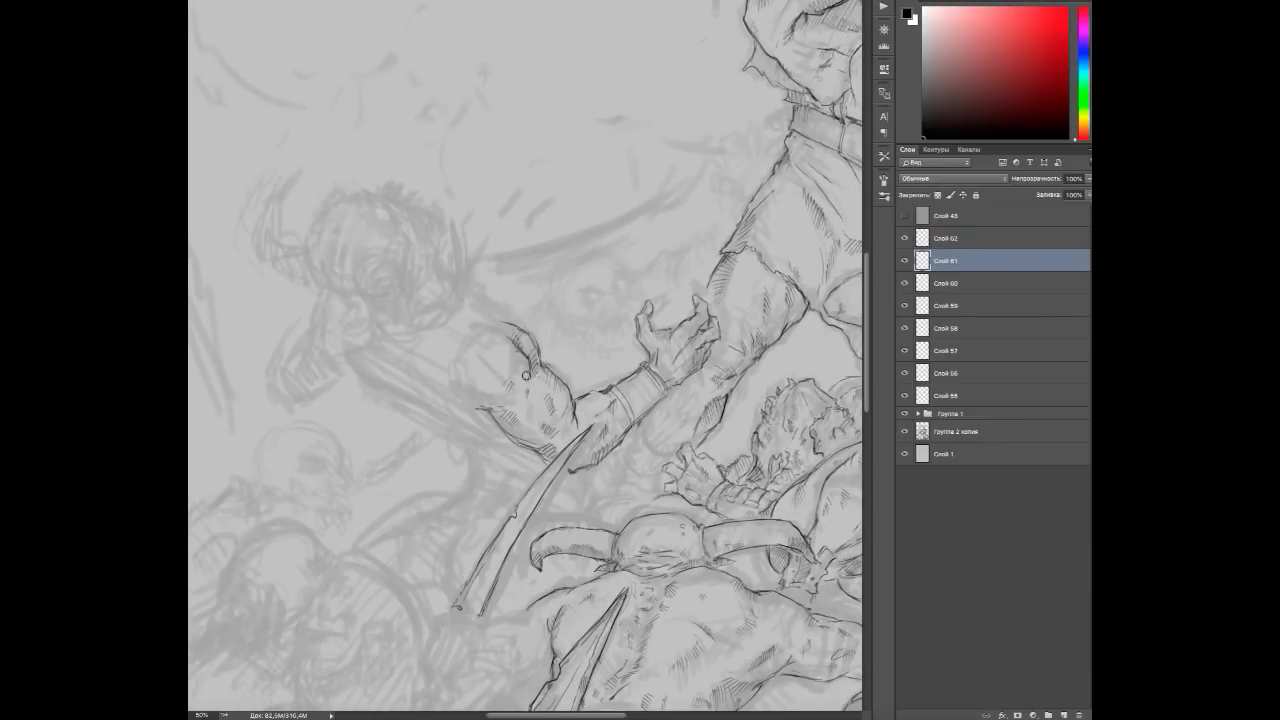
left_click_drag(502, 338, 562, 350)
mouse_move(550, 404)
left_mouse_down()
mouse_move(528, 430)
mouse_move(542, 428)
mouse_move(553, 338)
mouse_move(510, 372)
mouse_move(506, 400)
left_mouse_up()
mouse_move(524, 340)
left_mouse_down()
mouse_move(598, 350)
mouse_move(612, 378)
left_mouse_up()
left_click_drag(532, 326, 566, 310)
left_click_drag(508, 344, 540, 314)
Ink the attacker's torso along the chest and side down to the waist, shading the vest with hatching.
mouse_move(448, 362)
left_mouse_down()
mouse_move(486, 404)
mouse_move(416, 372)
left_mouse_up()
left_click_drag(414, 370, 470, 418)
left_click_drag(448, 406, 524, 436)
left_click_drag(506, 430, 580, 464)
left_click_drag(548, 446, 556, 496)
left_click_drag(634, 480, 650, 522)
left_click_drag(606, 370, 626, 396)
left_click_drag(556, 316, 590, 344)
left_click_drag(548, 424, 645, 480)
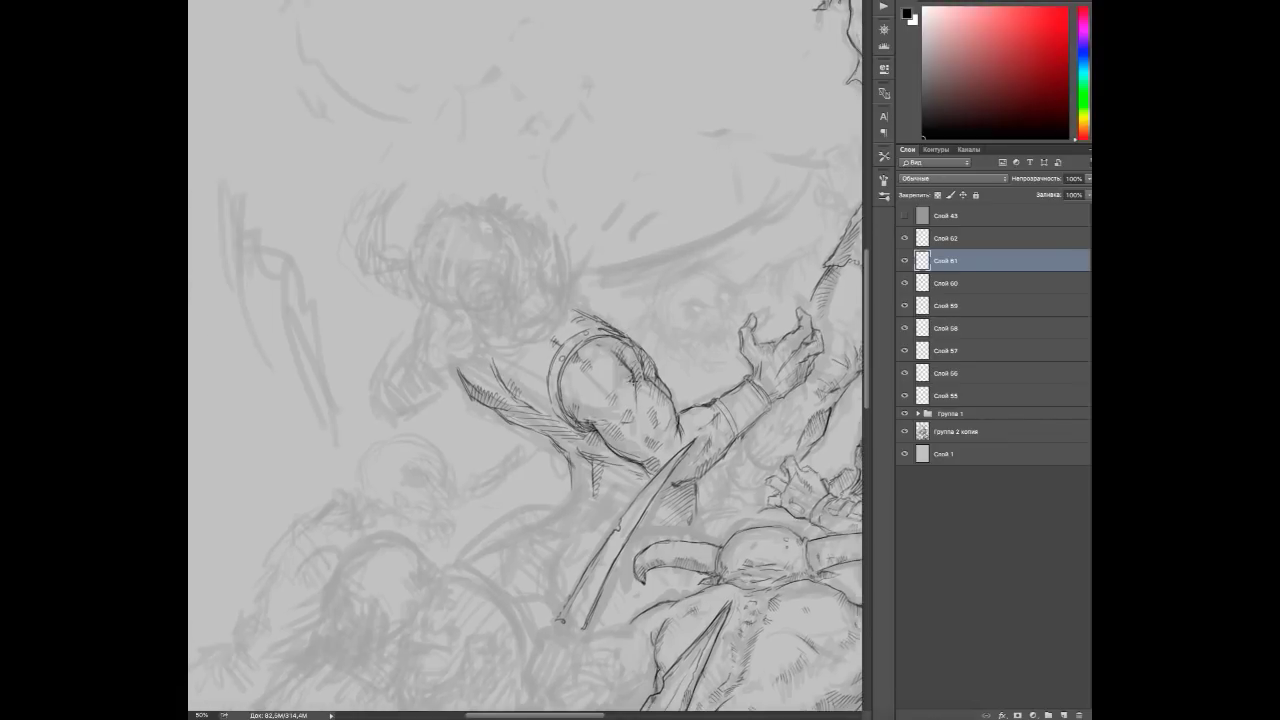
Ink the attacker's rounded helmet and its two curved horns on a new layer.
scroll(525, 360, "up", 3)
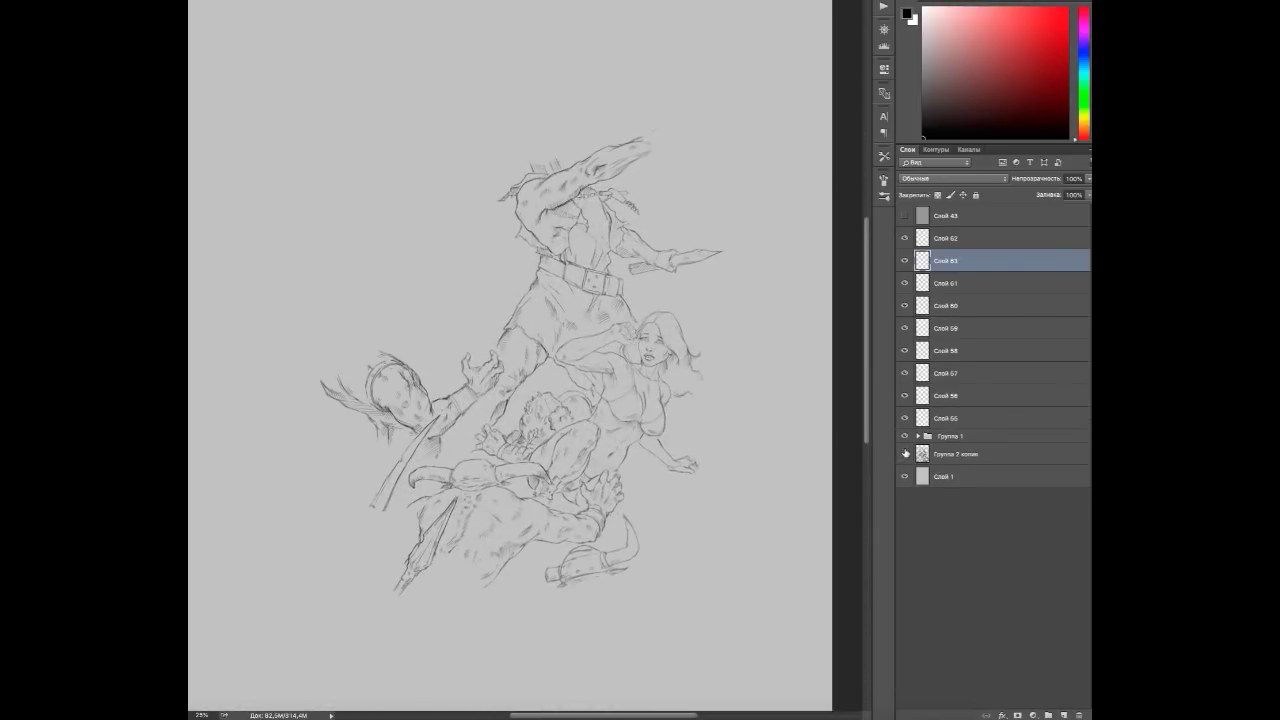
scroll(386, 243, "up", 2)
mouse_move(416, 350)
left_mouse_down()
mouse_move(386, 378)
mouse_move(420, 422)
mouse_move(484, 396)
mouse_move(490, 326)
mouse_move(484, 386)
mouse_move(438, 422)
left_mouse_up()
mouse_move(386, 394)
left_mouse_down()
mouse_move(336, 344)
mouse_move(352, 306)
left_mouse_up()
mouse_move(352, 310)
left_mouse_down()
mouse_move(348, 356)
mouse_move(292, 312)
mouse_move(314, 284)
mouse_move(324, 350)
left_mouse_up()
left_click_drag(296, 300, 346, 380)
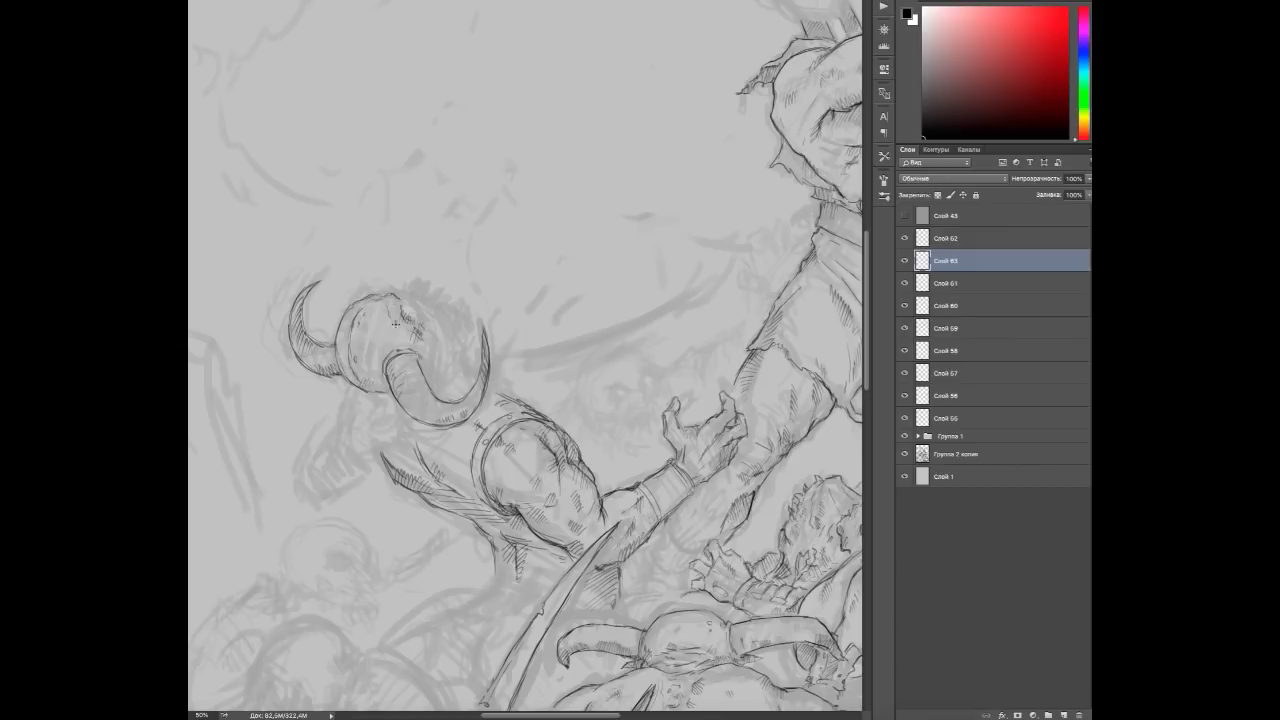
Ink the attacker's monstrous face beneath the helmet on a new layer and mirror the canvas.
left_click_drag(395, 323, 355, 329)
key("ctrl+shift+alt+n")
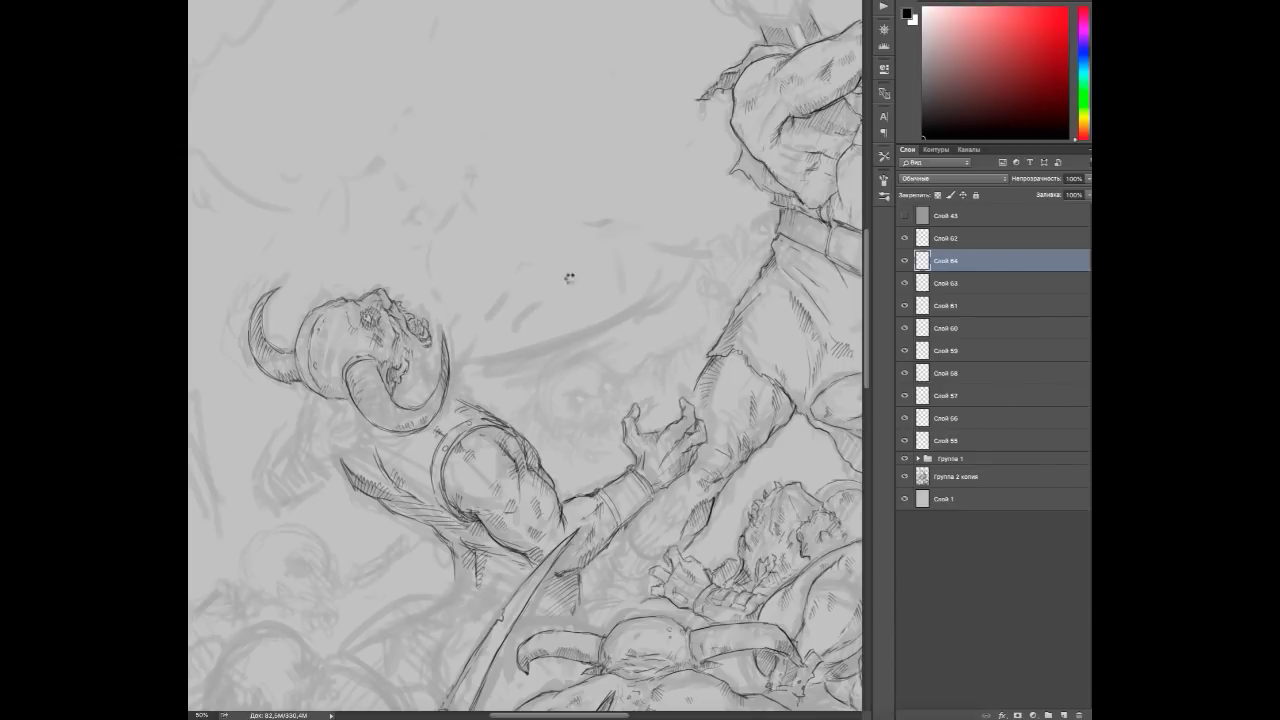
key("h")
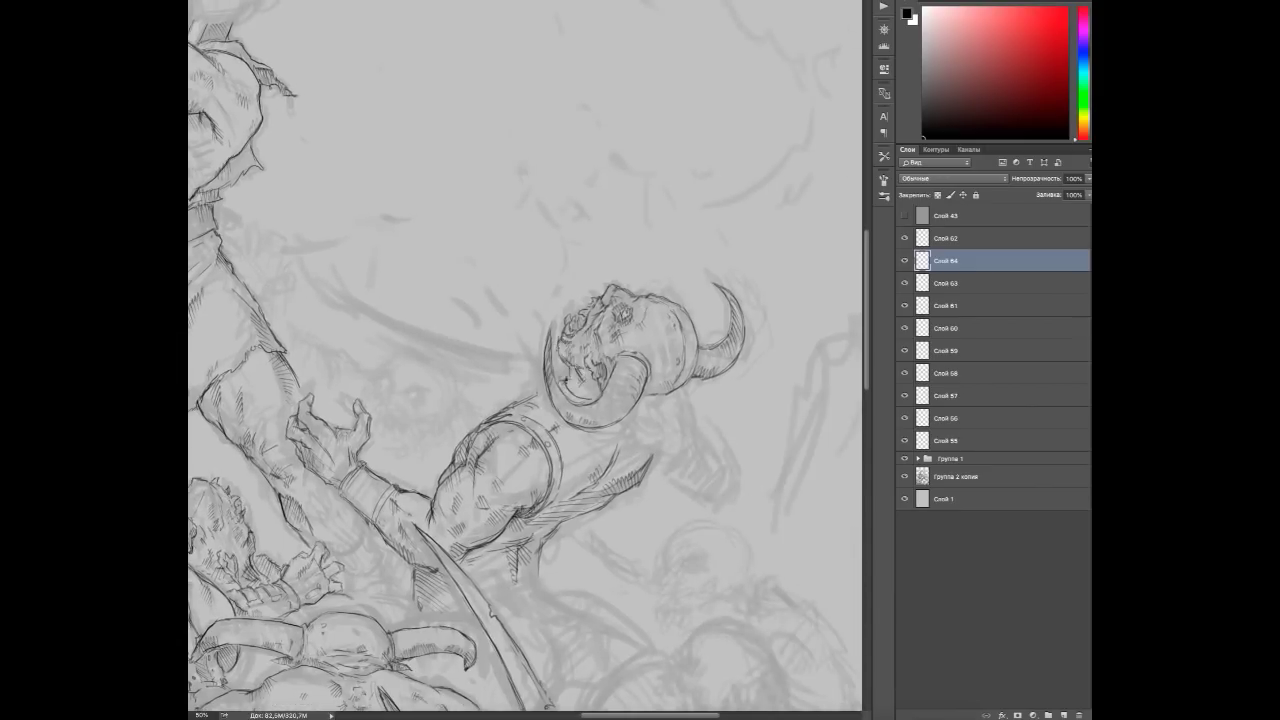
Add a new layer and ink the long curved sword blade extending from behind the horned head.
key("ctrl+shift+alt+n")
left_click_drag(530, 358, 400, 328)
mouse_move(536, 380)
left_mouse_down()
mouse_move(420, 345)
mouse_move(332, 288)
mouse_move(500, 376)
left_mouse_up()
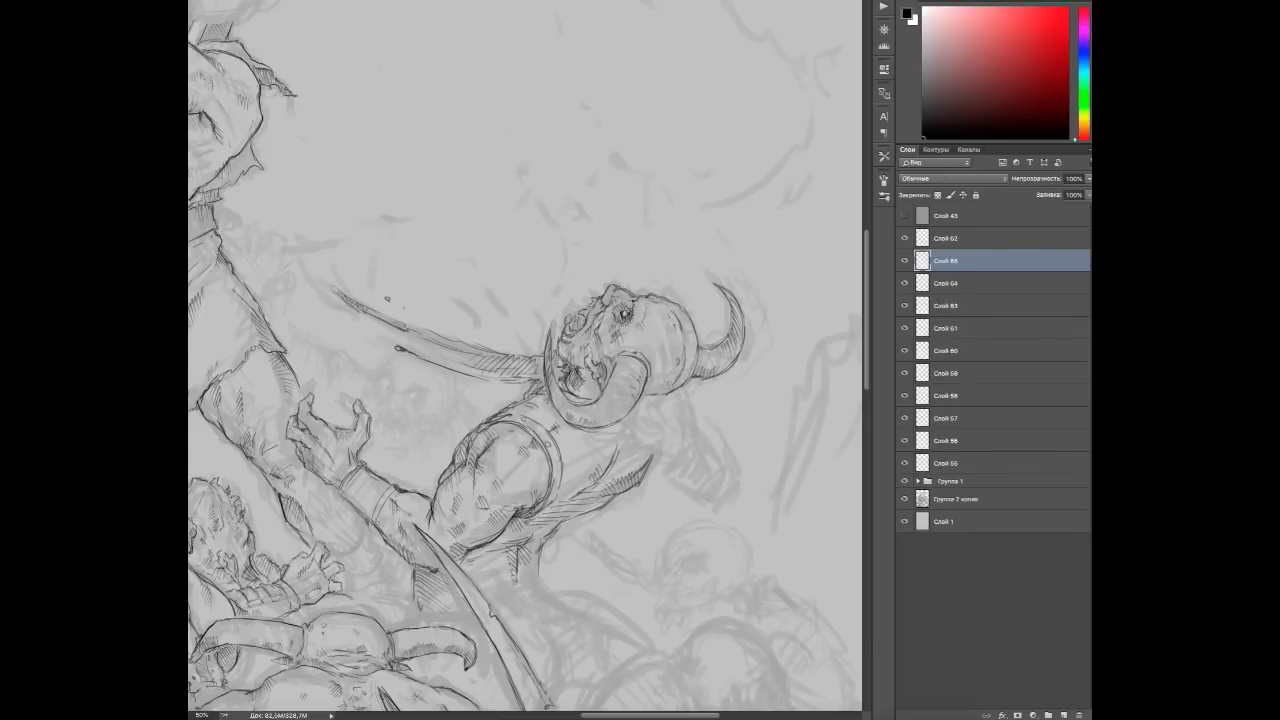
Ink the horned attacker's far shoulder and bent arm behind the helmet, with hatching along the back.
mouse_move(665, 402)
left_mouse_down()
mouse_move(650, 386)
mouse_move(644, 404)
mouse_move(684, 454)
left_mouse_up()
mouse_move(636, 420)
left_mouse_down()
mouse_move(682, 394)
mouse_move(691, 438)
mouse_move(671, 412)
left_mouse_up()
mouse_move(632, 428)
left_mouse_down()
mouse_move(700, 478)
mouse_move(719, 452)
mouse_move(681, 397)
left_mouse_up()
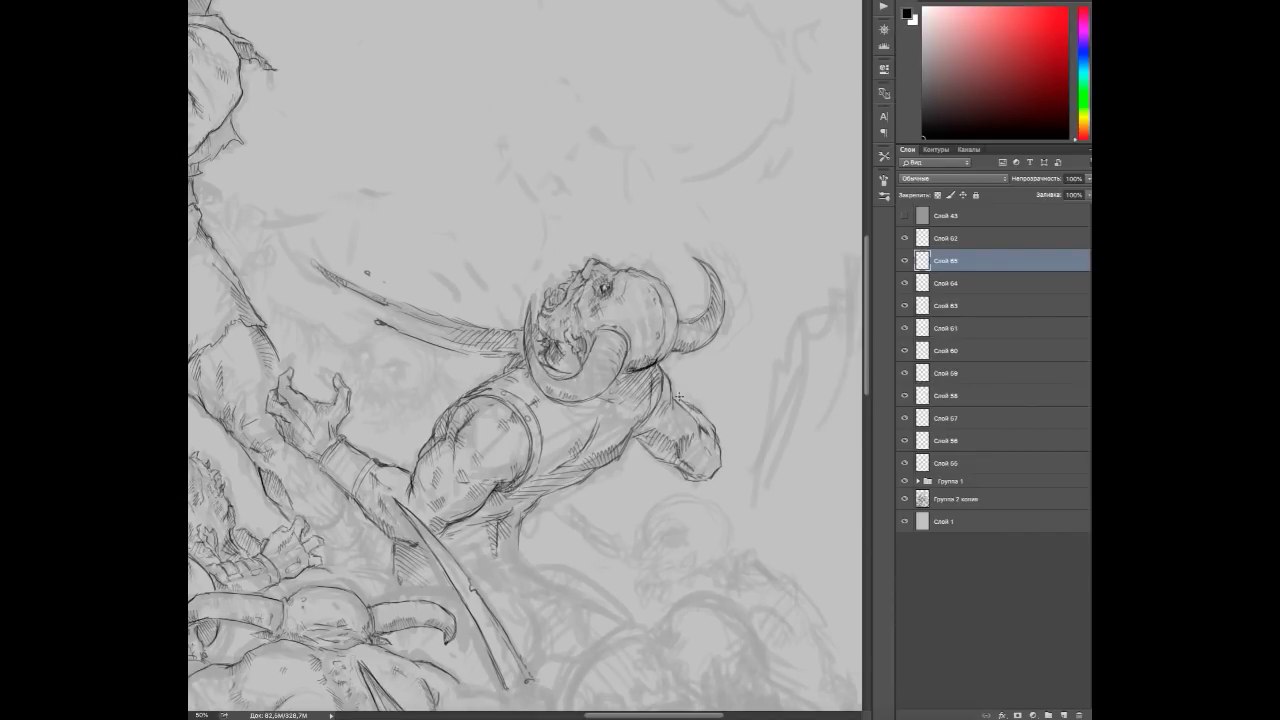
scroll(840, 350, "down", 1)
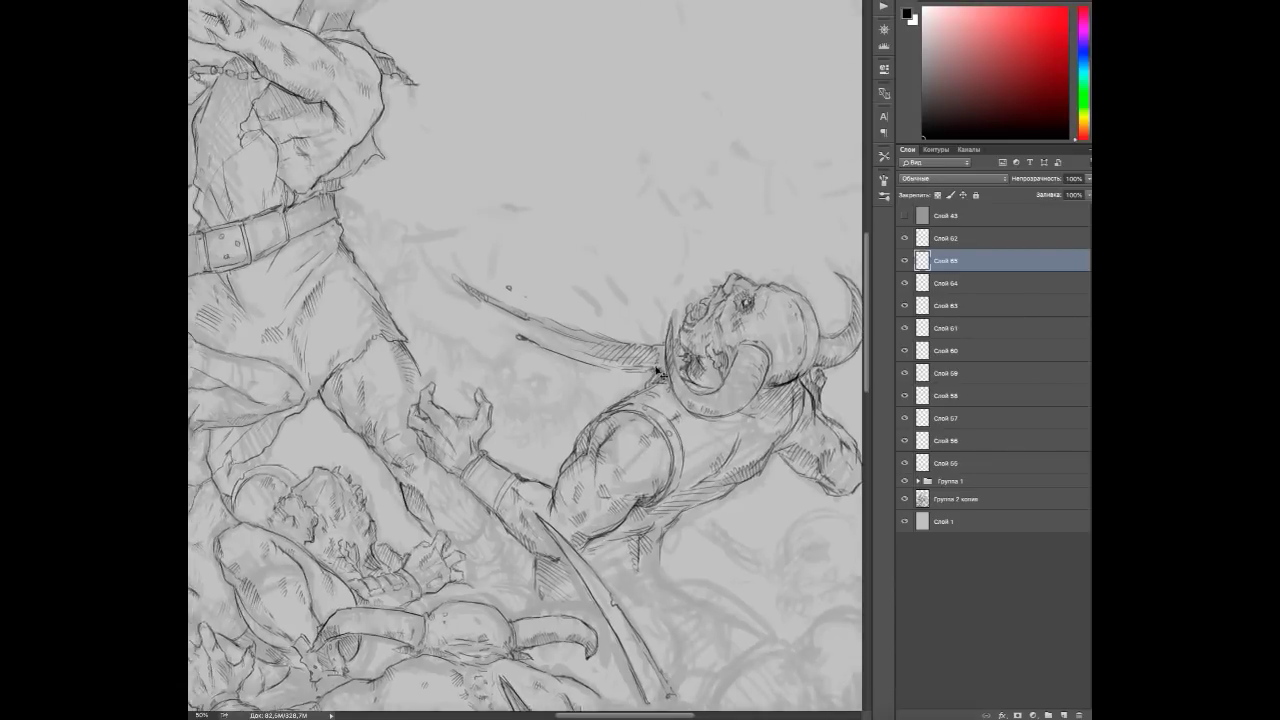
Ink the horned attacker's riveted waist belt and refine the lines of his lower torso.
left_click_drag(530, 500, 605, 496)
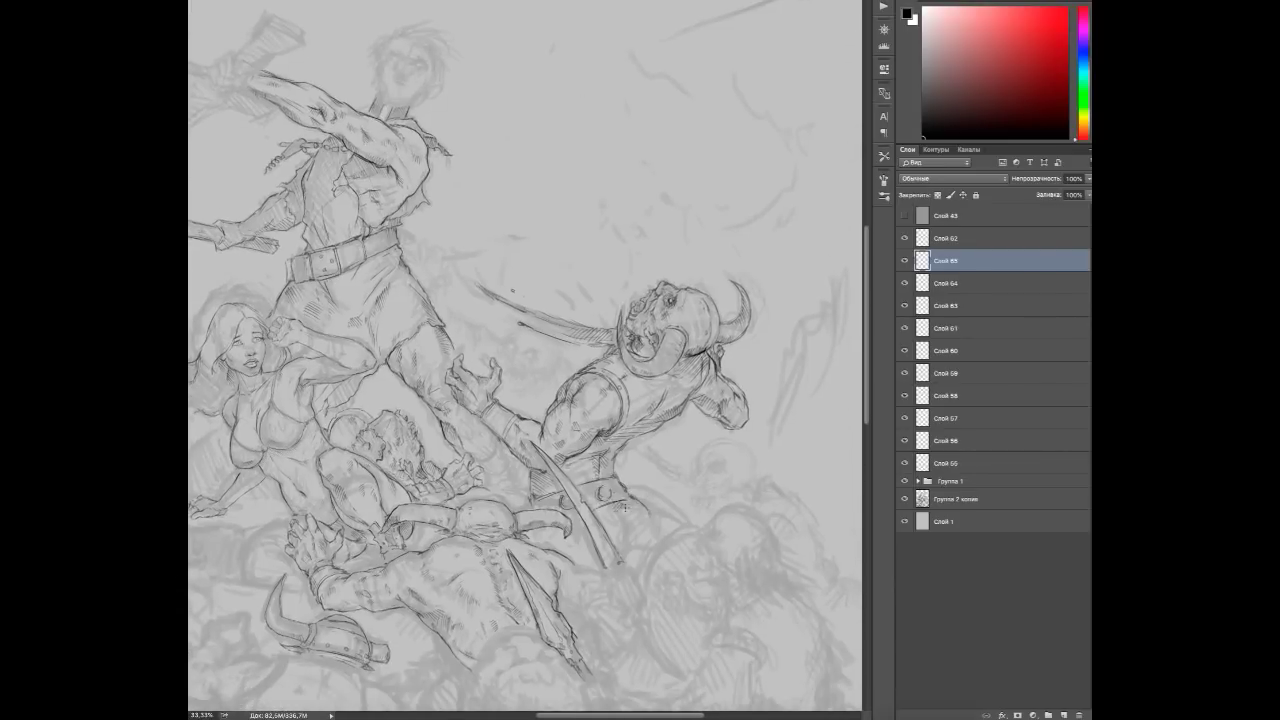
left_click(905, 330)
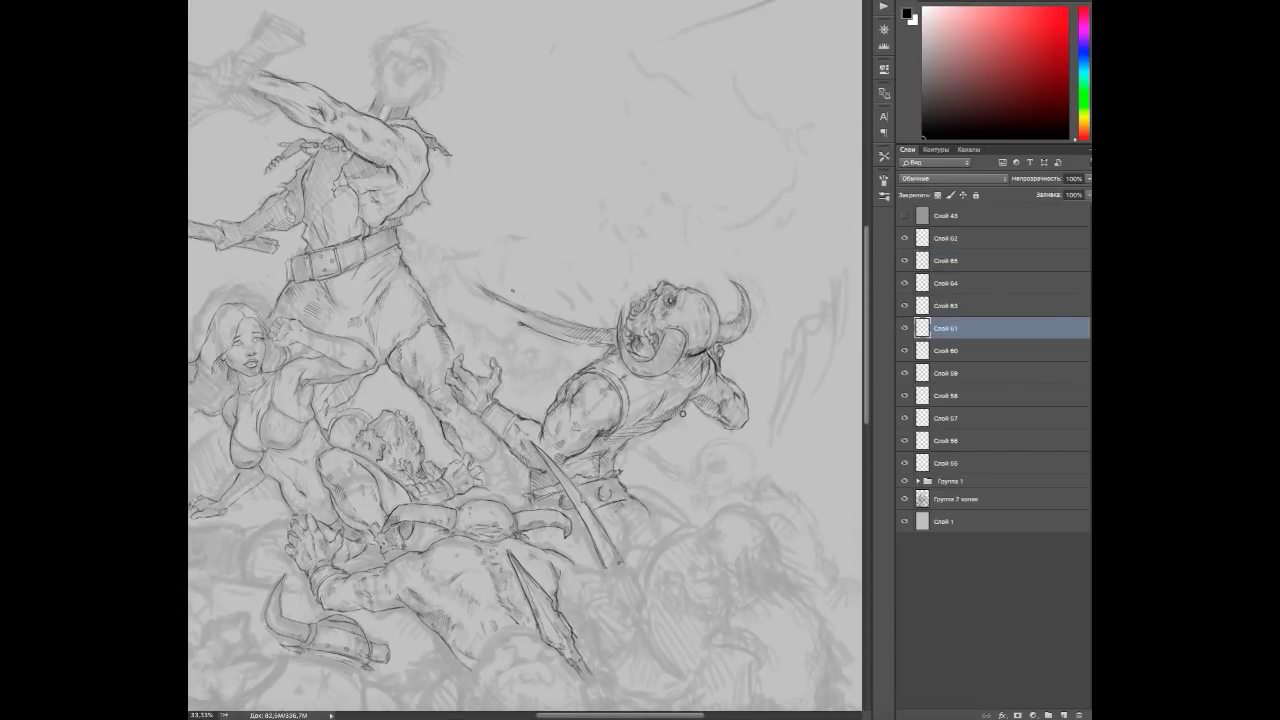
mouse_move(561, 407)
left_mouse_down()
mouse_move(628, 373)
mouse_move(730, 420)
mouse_move(574, 440)
mouse_move(586, 432)
mouse_move(576, 420)
mouse_move(690, 400)
mouse_move(700, 430)
mouse_move(664, 446)
mouse_move(532, 385)
left_mouse_up()
On new layers, ink the folded leg below the woman and the studded armour with a ragged hand beside it.
key("ctrl+shift+alt+n")
key("ctrl+shift+alt+n")
left_click_drag(360, 489, 342, 536)
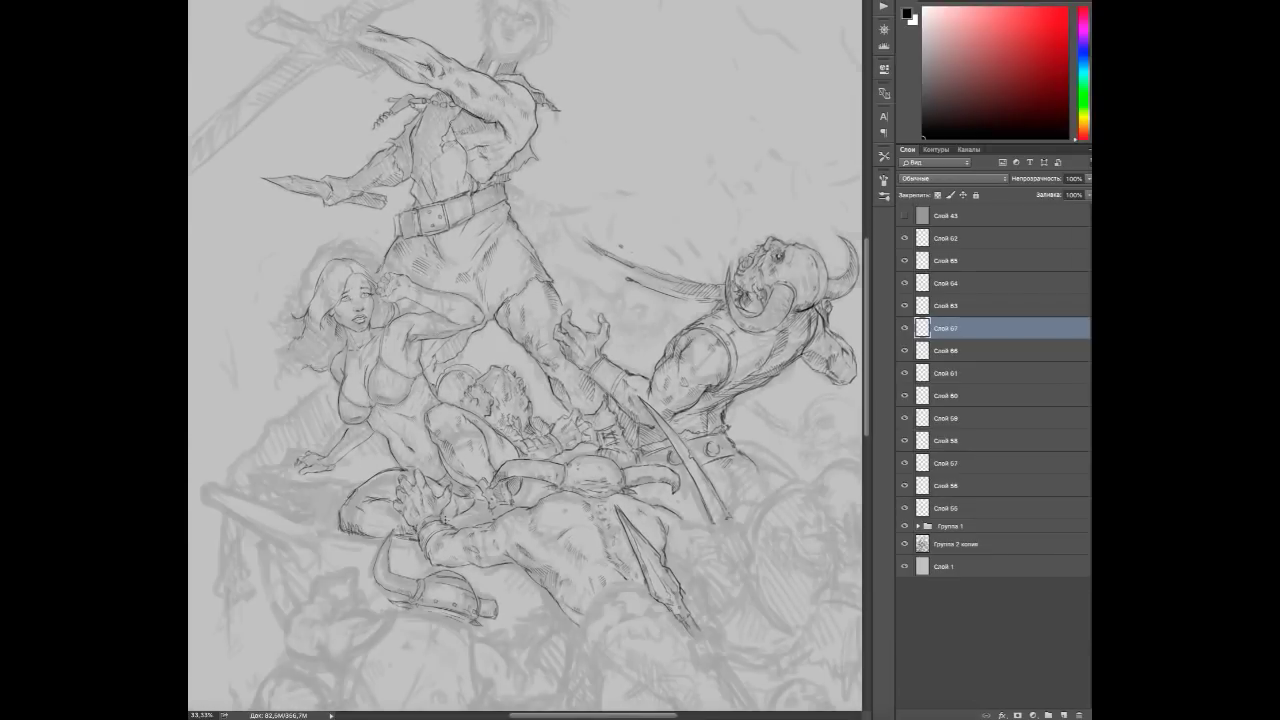
left_click_drag(359, 462, 456, 472)
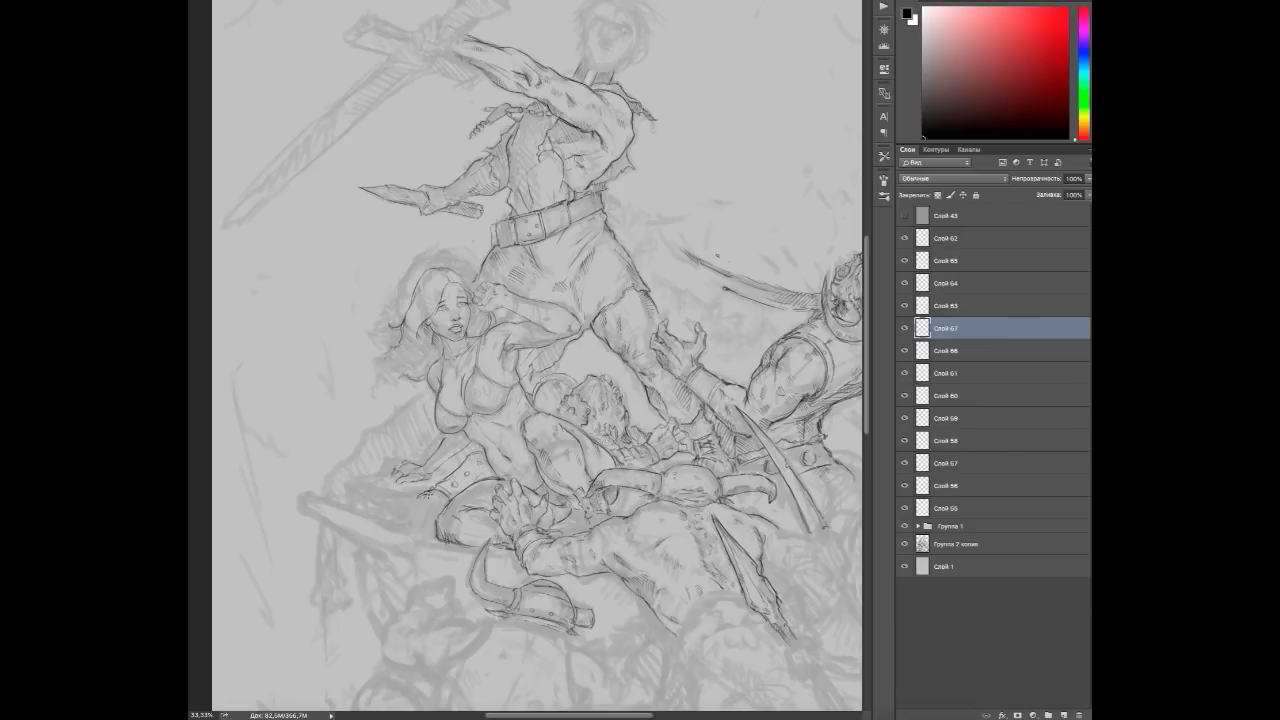
scroll(403, 542, "up", 1)
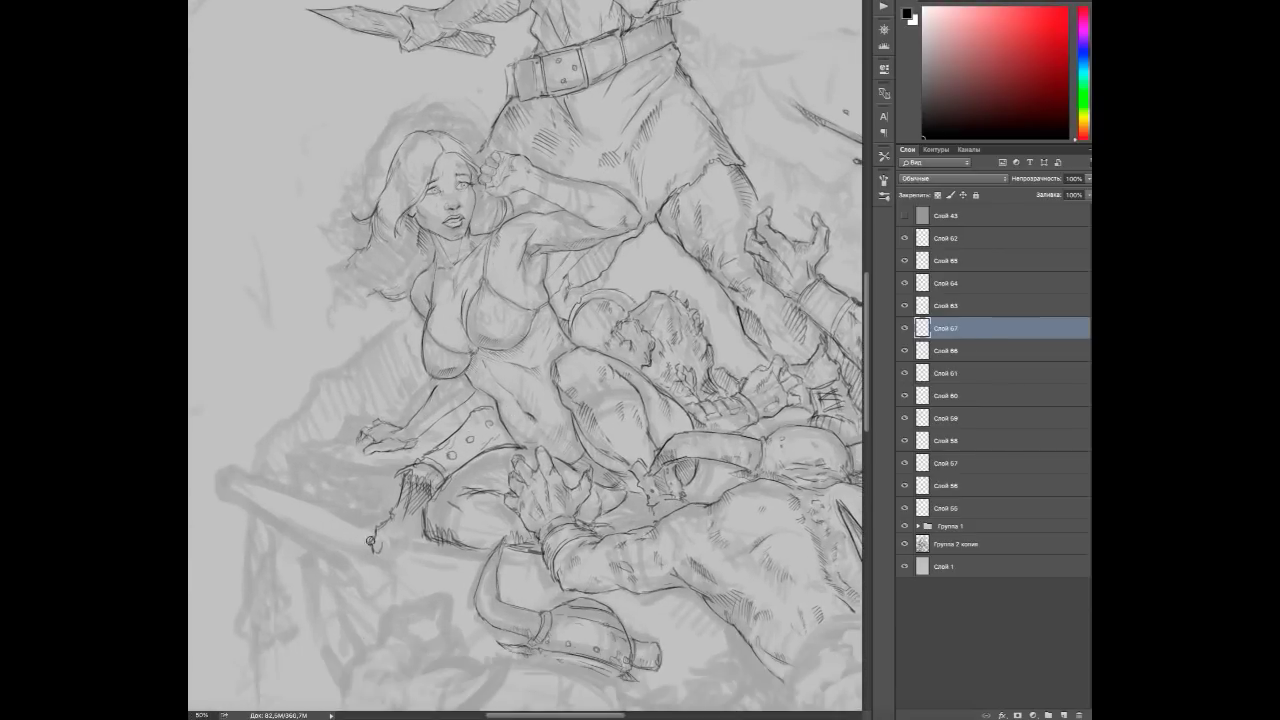
left_click_drag(420, 519, 480, 599)
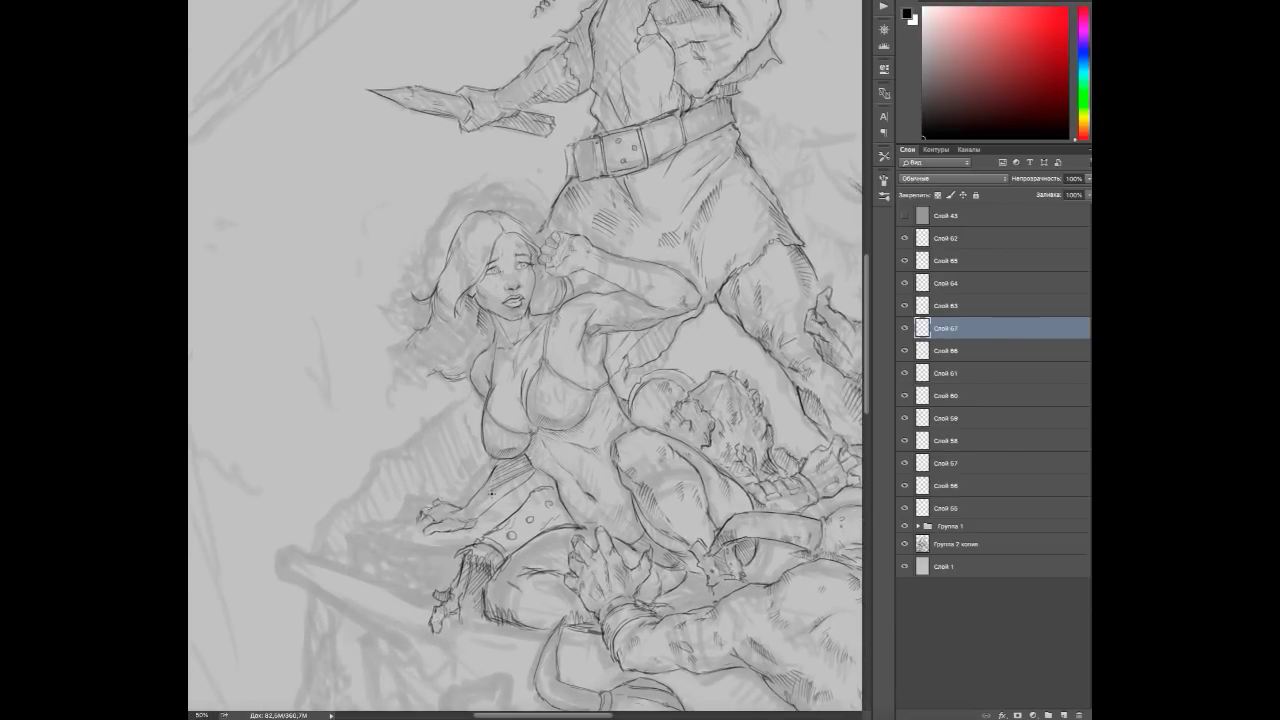
Add a new layer and ink the fallen body's arms beside the woman's hand, one outstretched and one hanging down.
key("ctrl+alt+shift+n")
mouse_move(477, 522)
left_mouse_down()
mouse_move(479, 503)
mouse_move(524, 487)
left_mouse_up()
mouse_move(393, 497)
left_mouse_down()
mouse_move(468, 492)
mouse_move(504, 516)
left_mouse_up()
left_click_drag(554, 474, 522, 492)
left_click_drag(572, 452, 494, 468)
mouse_move(446, 418)
left_mouse_down()
mouse_move(384, 474)
mouse_move(492, 462)
mouse_move(408, 486)
left_mouse_up()
mouse_move(386, 470)
left_mouse_down()
mouse_move(364, 514)
mouse_move(402, 536)
mouse_move(415, 462)
left_mouse_up()
left_click_drag(390, 452, 392, 510)
left_click_drag(420, 478, 409, 521)
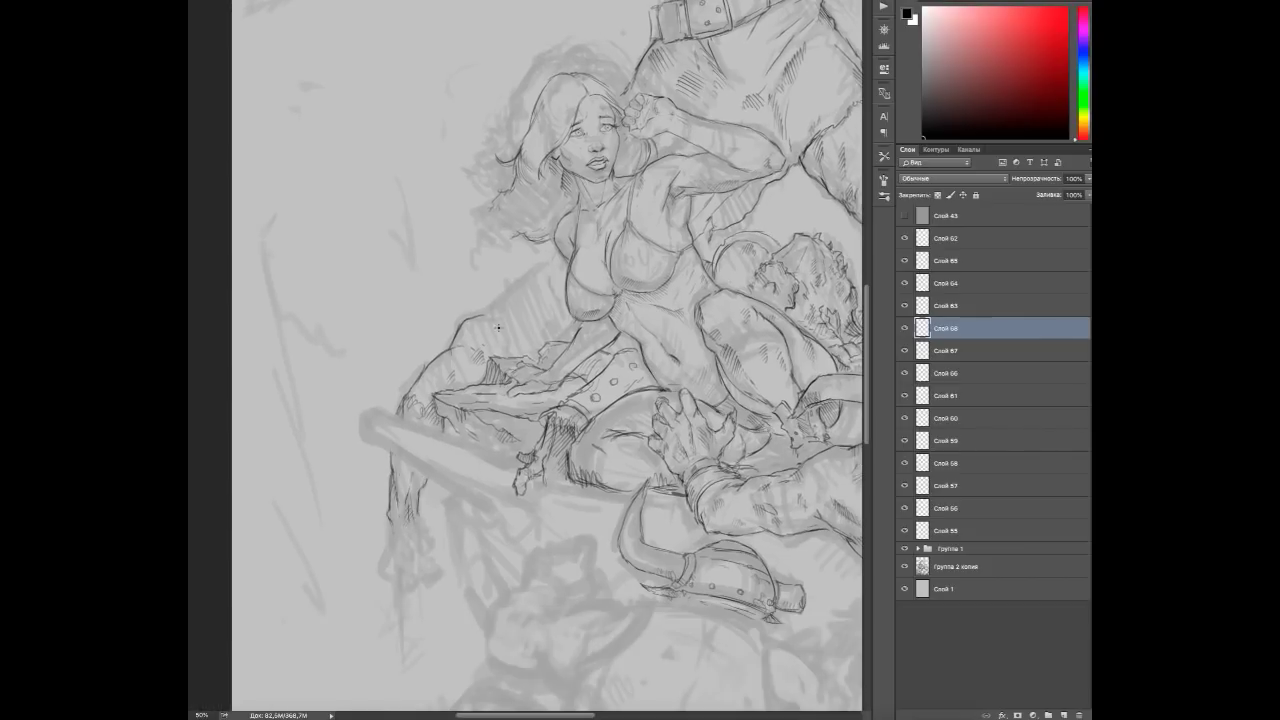
Ink the fallen body's back with fur trim and straps, and finish the clawed hand of the hanging arm.
mouse_move(454, 324)
left_mouse_down()
mouse_move(497, 318)
mouse_move(514, 338)
mouse_move(526, 276)
left_mouse_up()
left_click_drag(522, 282, 562, 270)
left_click_drag(526, 334, 546, 314)
left_click_drag(540, 330, 566, 306)
left_click_drag(386, 522, 390, 548)
left_click_drag(404, 522, 390, 574)
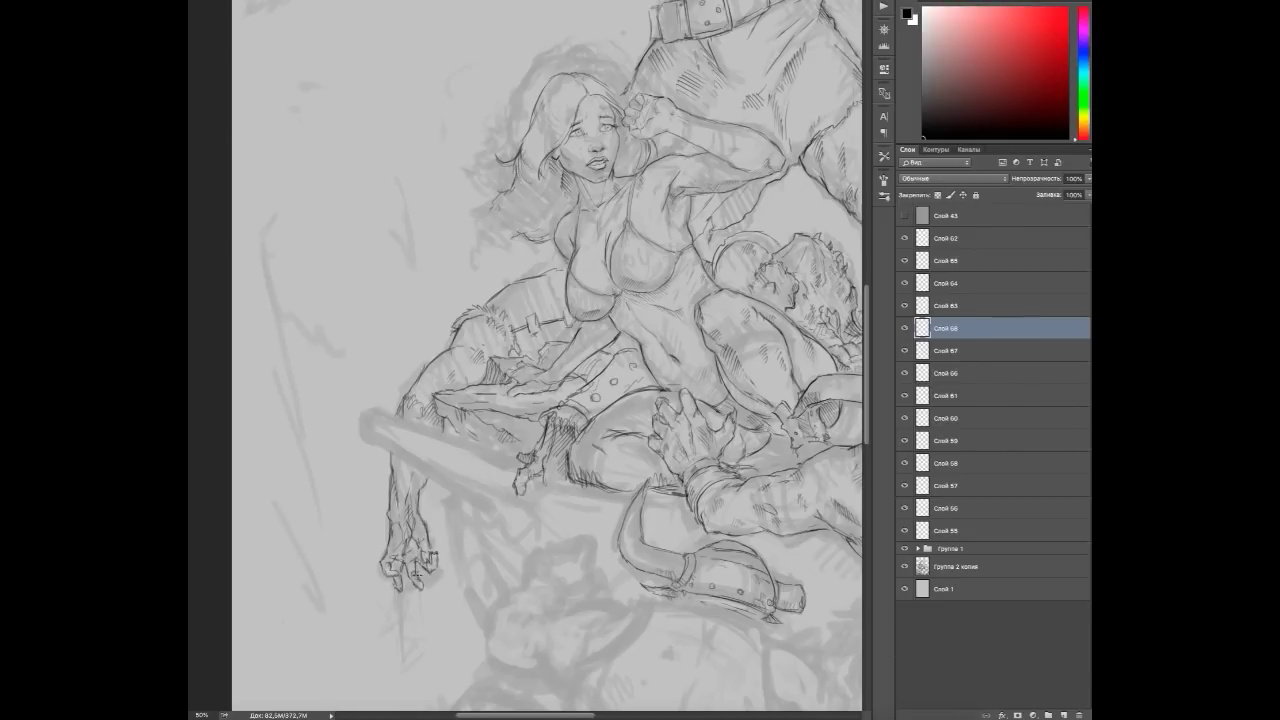
Add a new layer, flip the canvas and ink the skull-faced creature's head behind the attacker's raised hand.
mouse_move(349, 400)
left_mouse_down()
mouse_move(180, 600)
mouse_move(80, 595)
left_mouse_up()
key("ctrl+shift+alt+n")
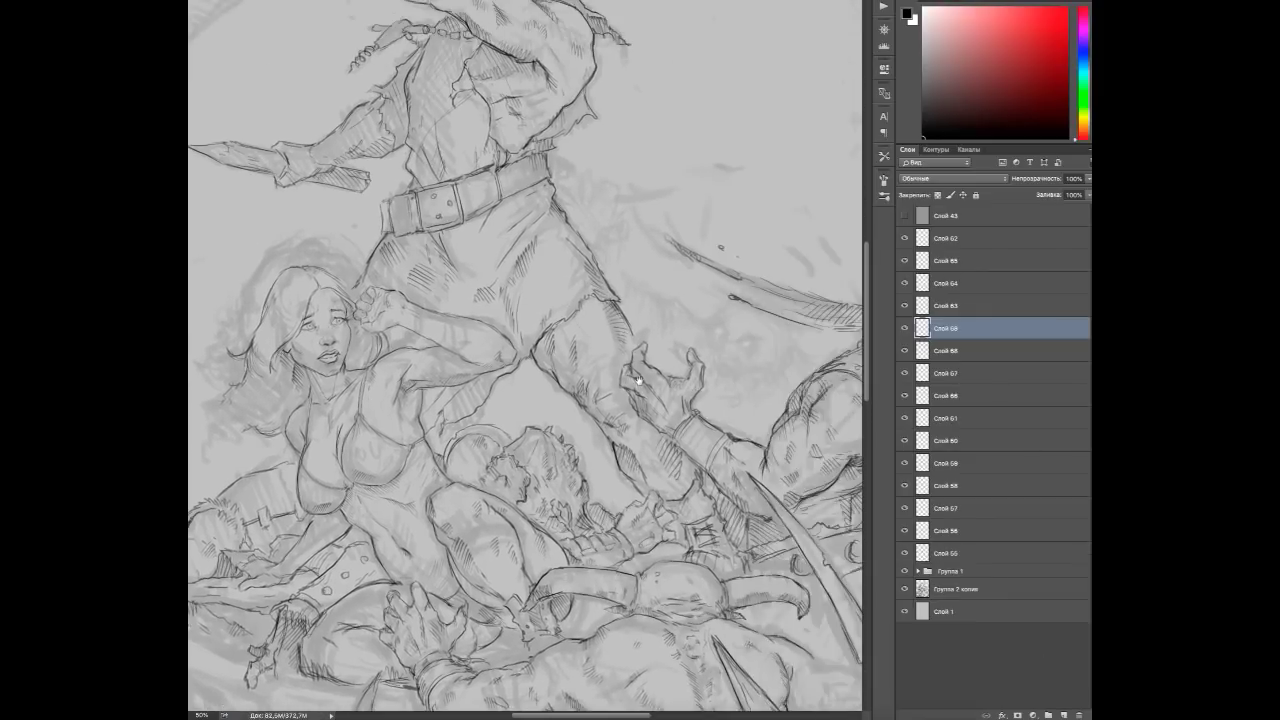
left_click_drag(638, 379, 523, 399)
key("ctrl+shift+h")
mouse_move(204, 124)
left_mouse_down()
mouse_move(190, 90)
mouse_move(405, 338)
mouse_move(422, 315)
left_mouse_up()
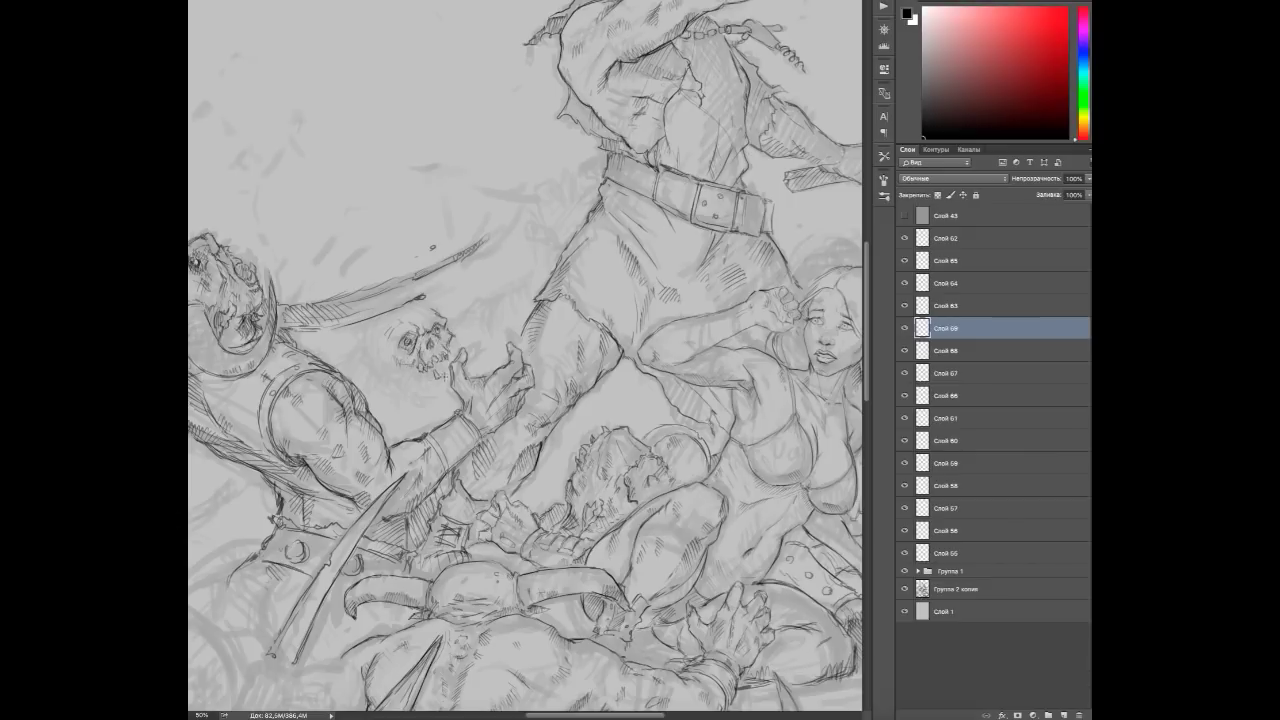
mouse_move(368, 352)
left_mouse_down()
mouse_move(370, 320)
mouse_move(416, 300)
left_mouse_up()
left_click_drag(366, 362, 434, 392)
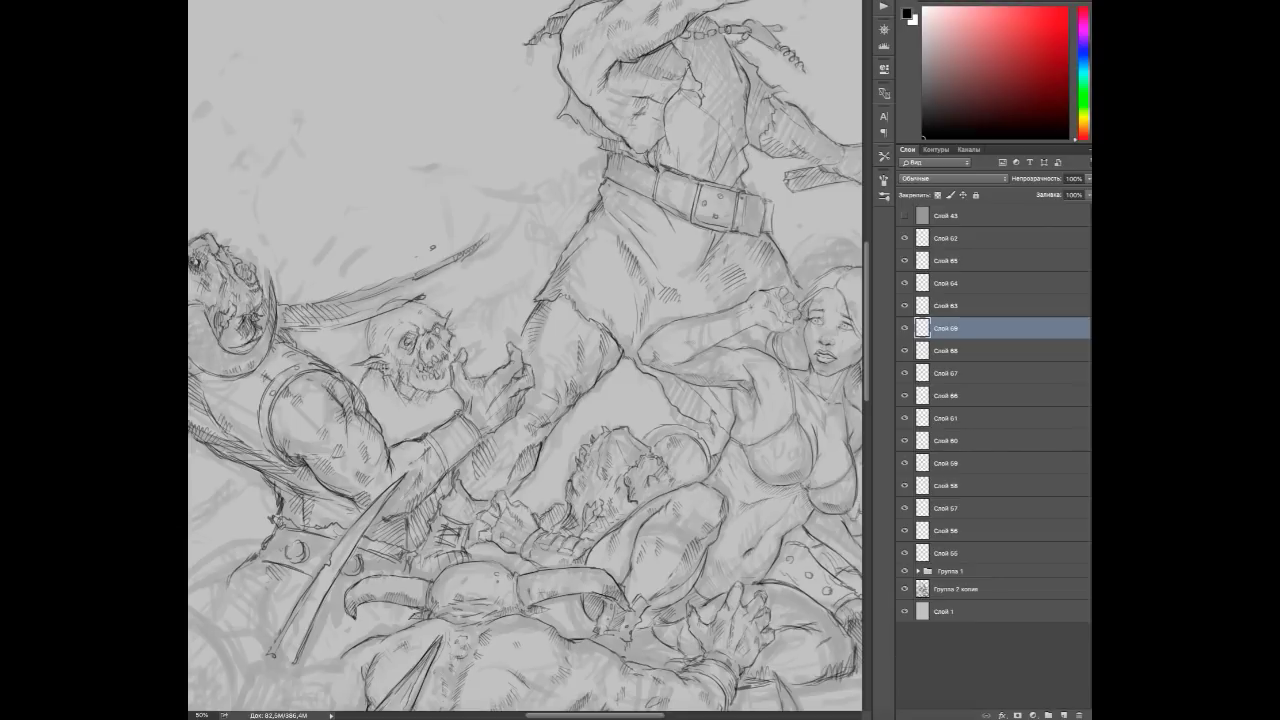
Ink the skull-faced creature's neck and studded armour behind the attacker's arm.
left_click_drag(360, 372, 400, 408)
left_click_drag(362, 324, 360, 372)
left_click_drag(372, 398, 398, 434)
left_click_drag(398, 414, 412, 426)
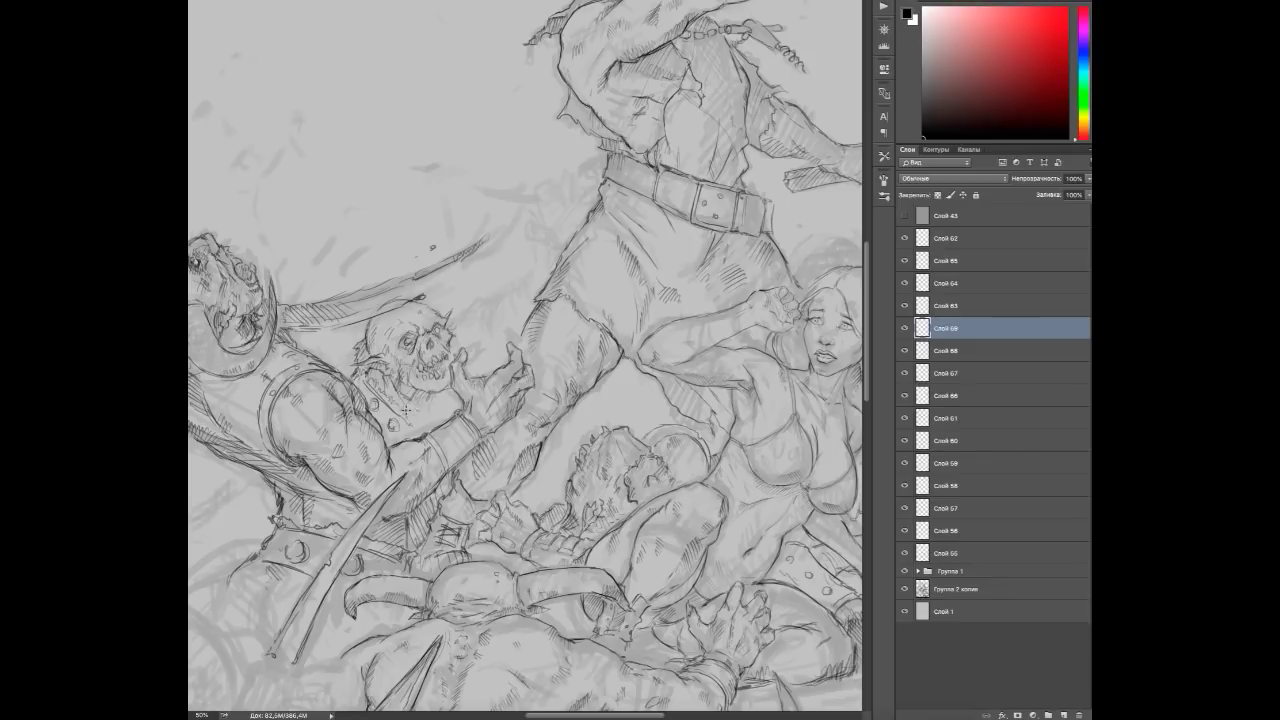
Ink the jagged creature beside the skull and the clawed hand behind the swordsman's hip, then hide the rough sketch.
left_click_drag(482, 341, 426, 355)
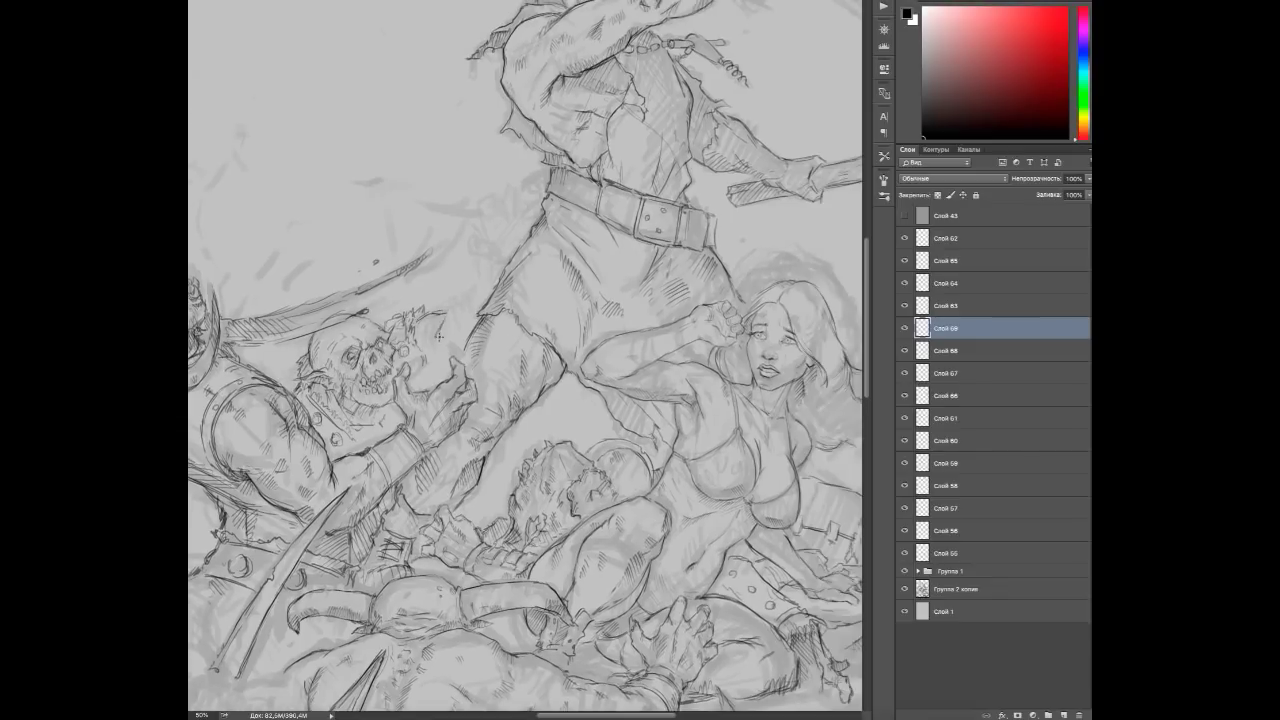
left_click_drag(465, 315, 410, 385)
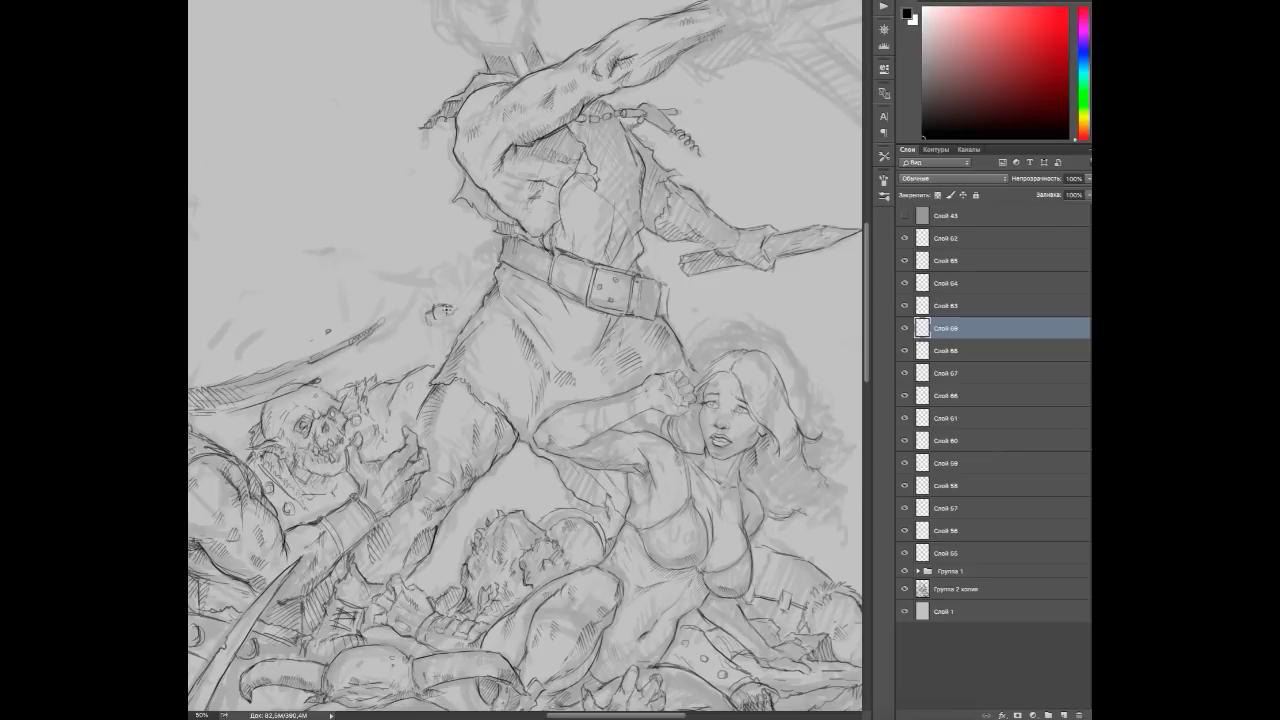
mouse_move(453, 273)
left_mouse_down()
mouse_move(446, 332)
mouse_move(440, 280)
left_mouse_up()
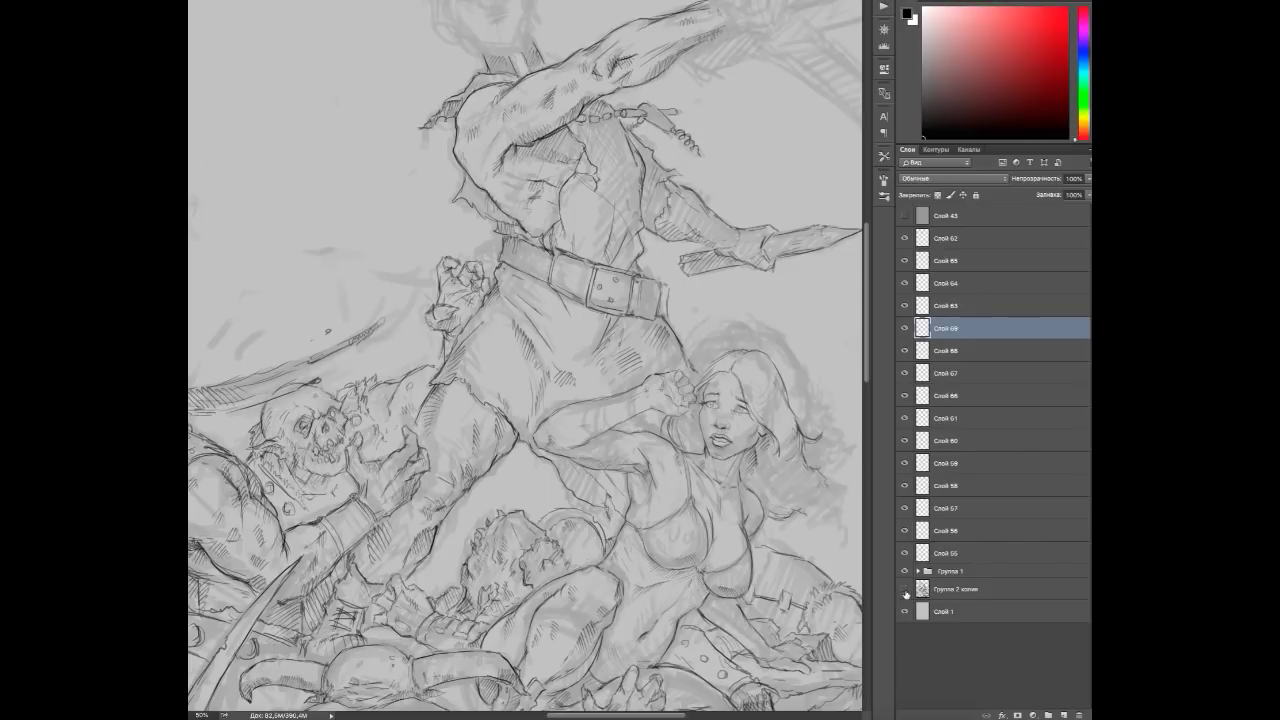
left_click(904, 590)
On new layers, ink the hatched shape behind the fallen fighter's head and the ragged cloth between the swordsman's legs.
key("ctrl+shift+alt+n")
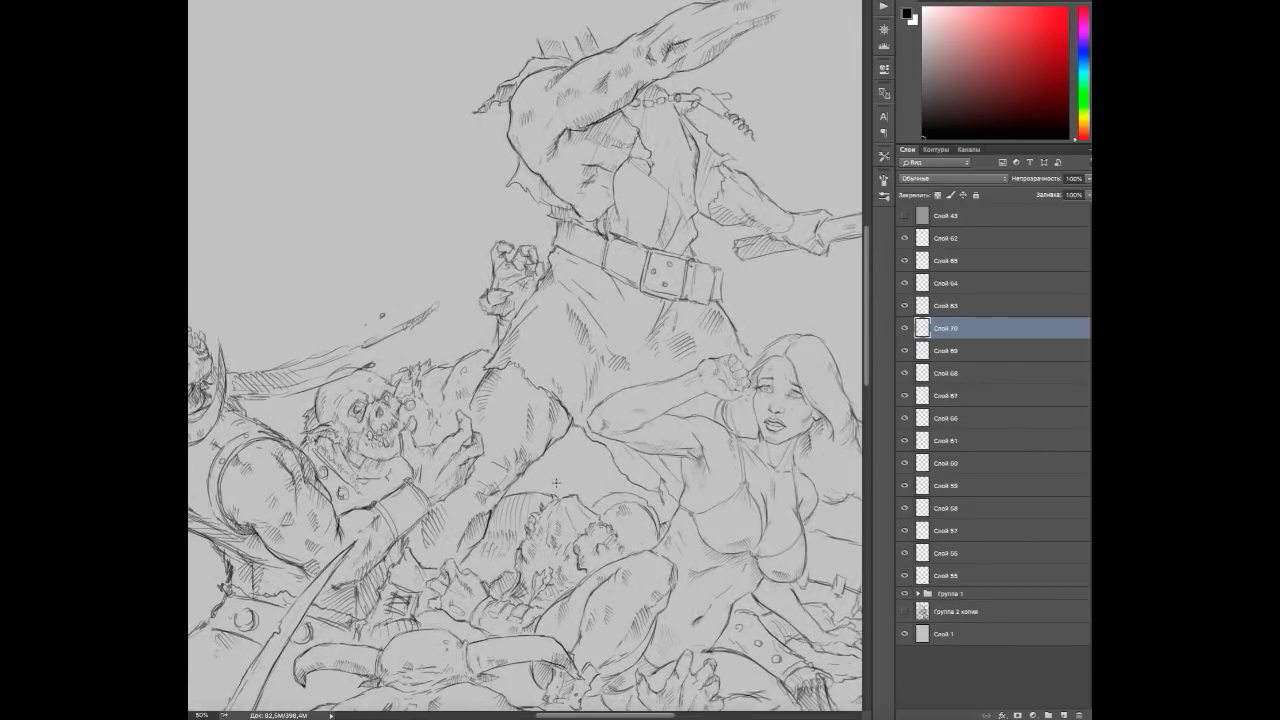
key("ctrl+shift+alt+n")
mouse_move(510, 565)
left_mouse_down()
mouse_move(575, 538)
mouse_move(575, 520)
left_mouse_up()
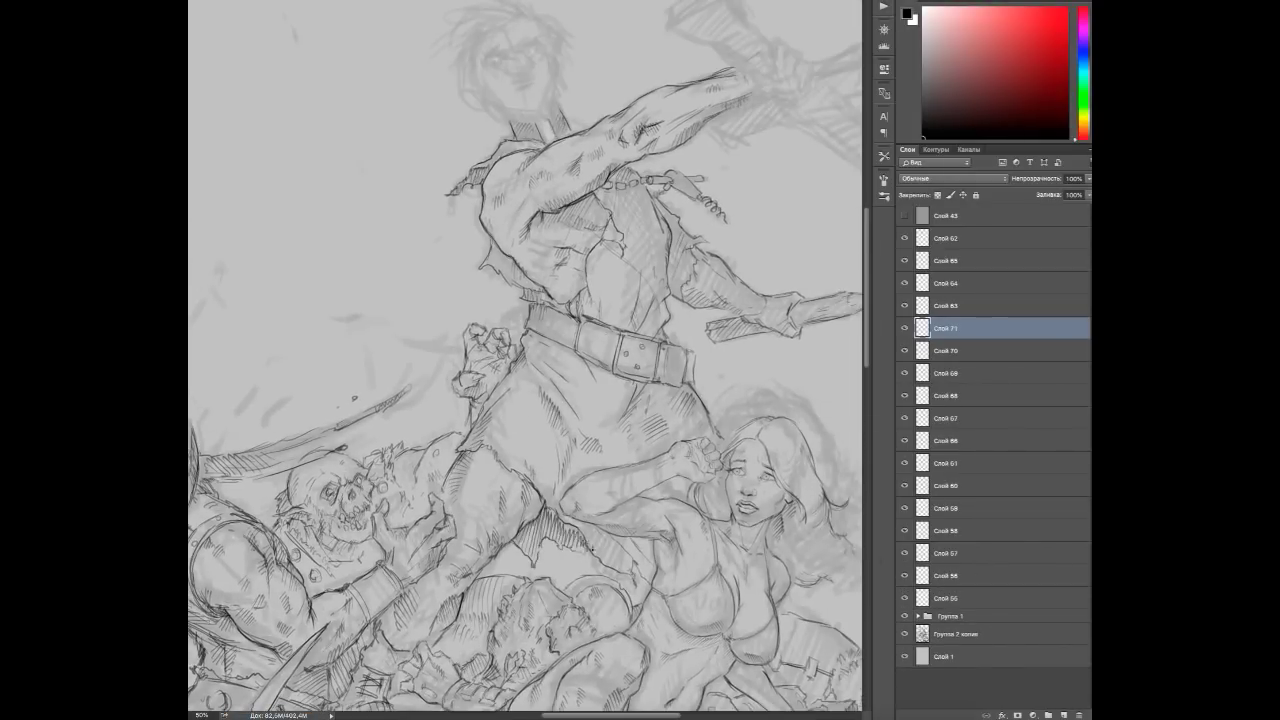
Flip the canvas and ink the swordsman's raised hand with the sword's grip, pommel, crossguard and first blade edges.
left_click_drag(750, 103, 590, 283)
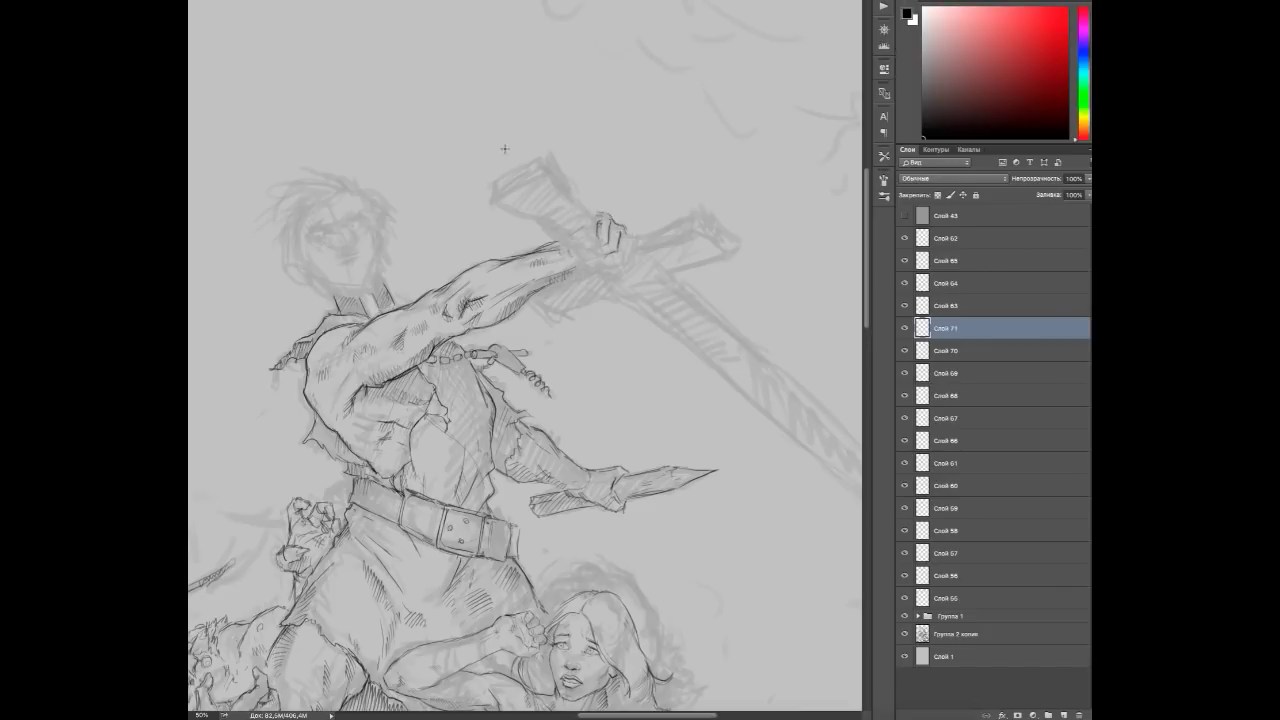
key("ctrl+shift+h")
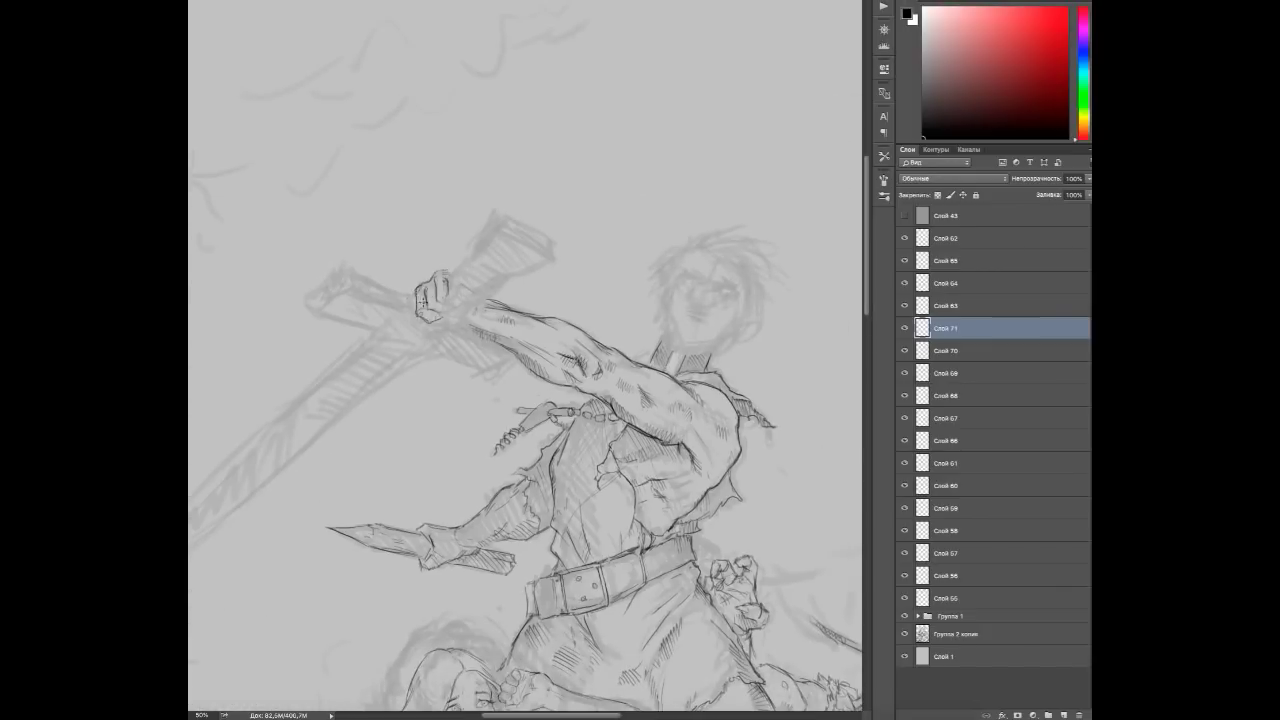
mouse_move(446, 296)
left_mouse_down()
mouse_move(468, 258)
mouse_move(484, 290)
mouse_move(466, 262)
mouse_move(492, 219)
mouse_move(484, 230)
mouse_move(540, 252)
left_mouse_up()
left_click_drag(502, 214, 548, 242)
mouse_move(447, 324)
left_mouse_down()
mouse_move(479, 336)
mouse_move(486, 322)
mouse_move(484, 292)
left_mouse_up()
left_click_drag(500, 400, 552, 384)
left_click_drag(486, 320, 552, 346)
mouse_move(436, 272)
left_mouse_down()
mouse_move(368, 294)
mouse_move(404, 342)
mouse_move(515, 312)
mouse_move(314, 496)
left_mouse_up()
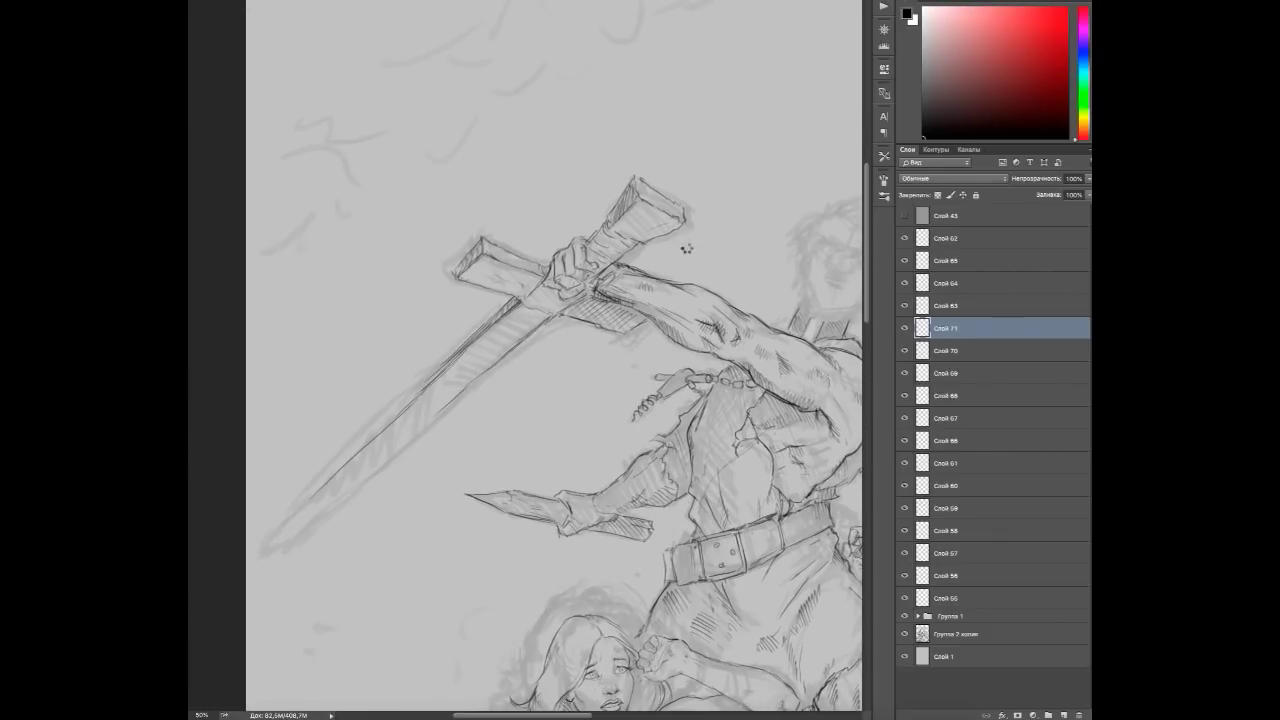
Flip the canvas back, complete the raised sword's blade line art and hide the rough sketch.
key("ctrl+shift+h")
left_click_drag(610, 260, 588, 258)
left_click_drag(638, 356, 766, 474)
left_click_drag(614, 374, 810, 531)
left_click_drag(650, 373, 530, 292)
key("ctrl+minus")
key("ctrl+minus")
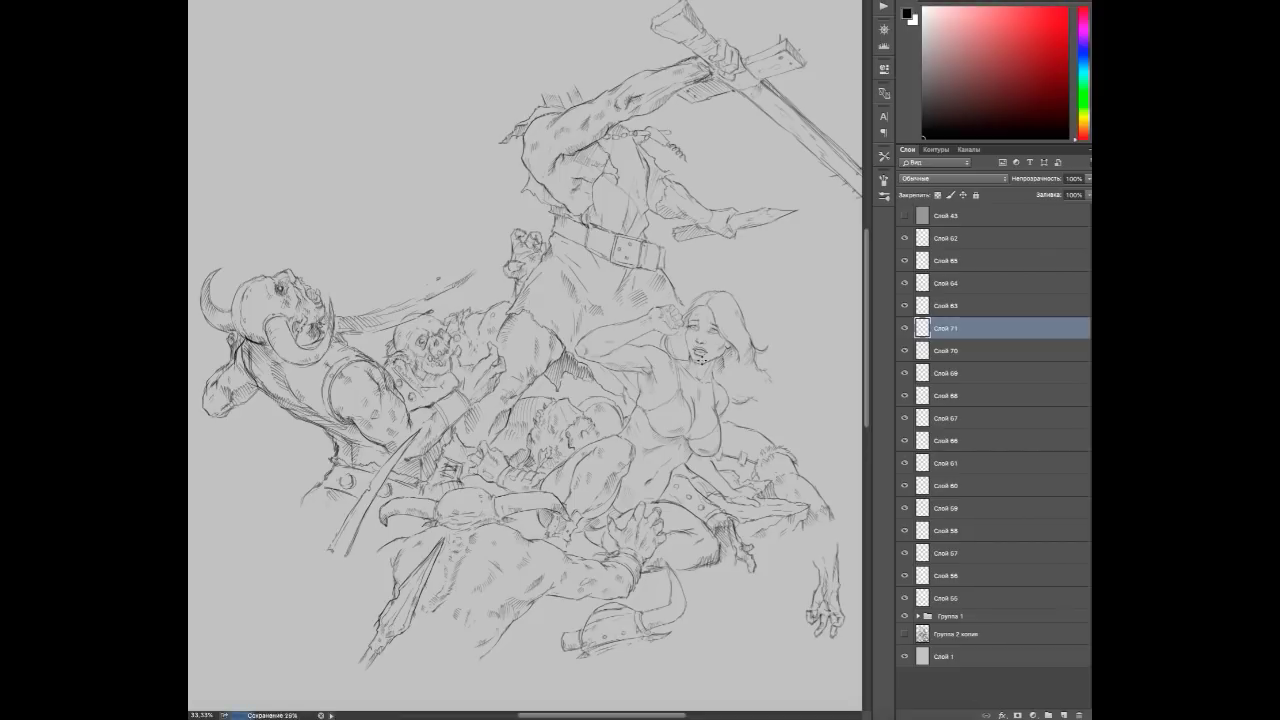
On a new layer, with the rough sketch shown, ink the swordsman's tousled hair around his head.
key("ctrl+shift+alt+n")
key("ctrl+plus")
key("ctrl+plus")
key("ctrl+plus")
key("ctrl+plus")
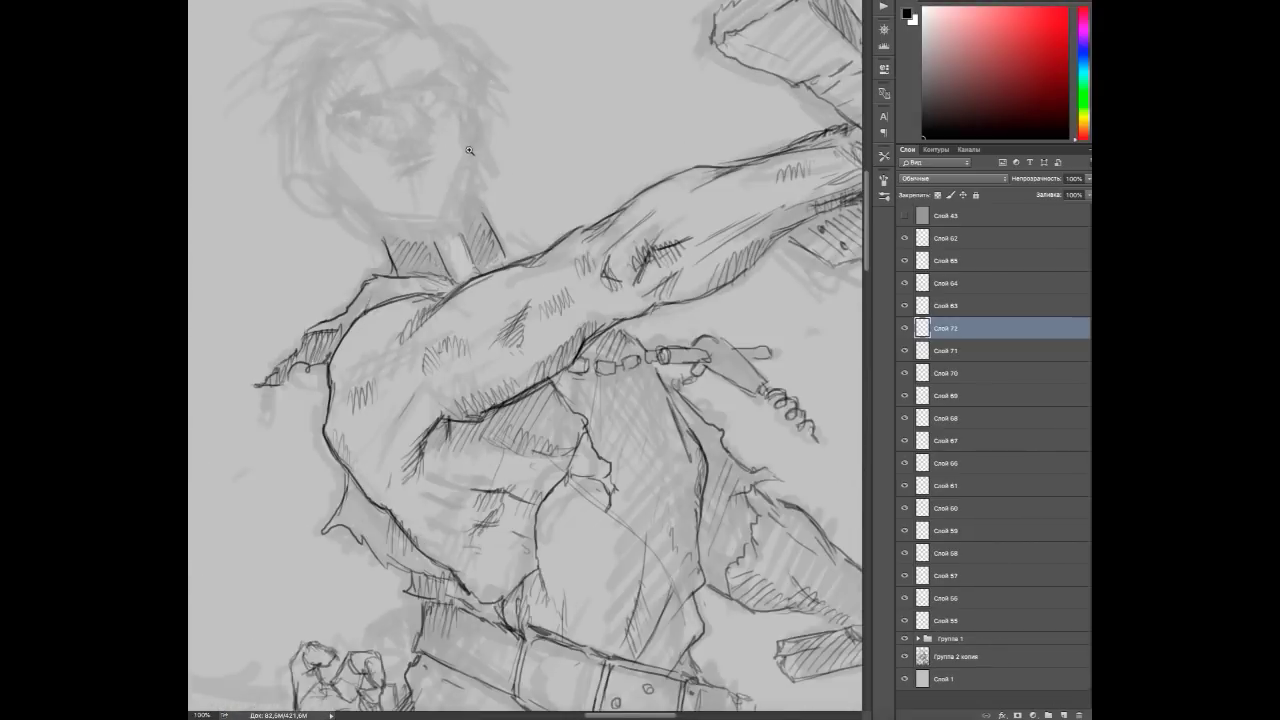
left_click_drag(432, 117, 362, 136)
mouse_move(390, 150)
left_mouse_down()
mouse_move(330, 148)
mouse_move(324, 202)
left_mouse_up()
mouse_move(430, 172)
left_mouse_down()
mouse_move(354, 216)
mouse_move(302, 216)
left_mouse_up()
left_click_drag(404, 72, 420, 116)
left_click_drag(480, 94, 512, 130)
mouse_move(520, 126)
left_mouse_down()
mouse_move(560, 144)
mouse_move(576, 178)
left_mouse_up()
mouse_move(496, 150)
left_mouse_down()
mouse_move(528, 134)
mouse_move(548, 208)
mouse_move(536, 268)
left_mouse_up()
mouse_move(568, 170)
left_mouse_down()
mouse_move(588, 192)
mouse_move(562, 226)
left_mouse_up()
left_click_drag(560, 206, 576, 280)
Ink the swordsman's ear, the loose hair strands around it and his jawline.
mouse_move(402, 270)
left_mouse_down()
mouse_move(382, 280)
mouse_move(404, 298)
left_mouse_up()
left_click_drag(404, 252, 398, 278)
left_click_drag(402, 198, 366, 252)
mouse_move(372, 212)
left_mouse_down()
mouse_move(302, 238)
mouse_move(326, 264)
left_mouse_up()
left_click_drag(356, 254, 338, 290)
mouse_move(404, 232)
left_mouse_down()
mouse_move(432, 292)
mouse_move(504, 324)
left_mouse_up()
On another new layer, ink the swordsman's eyes, frowning brows and nose, and strengthen the side of his face.
scroll(577, 234, "down", 3)
scroll(529, 171, "up", 2)
key("ctrl+shift+alt+n")
left_click_drag(412, 175, 446, 172)
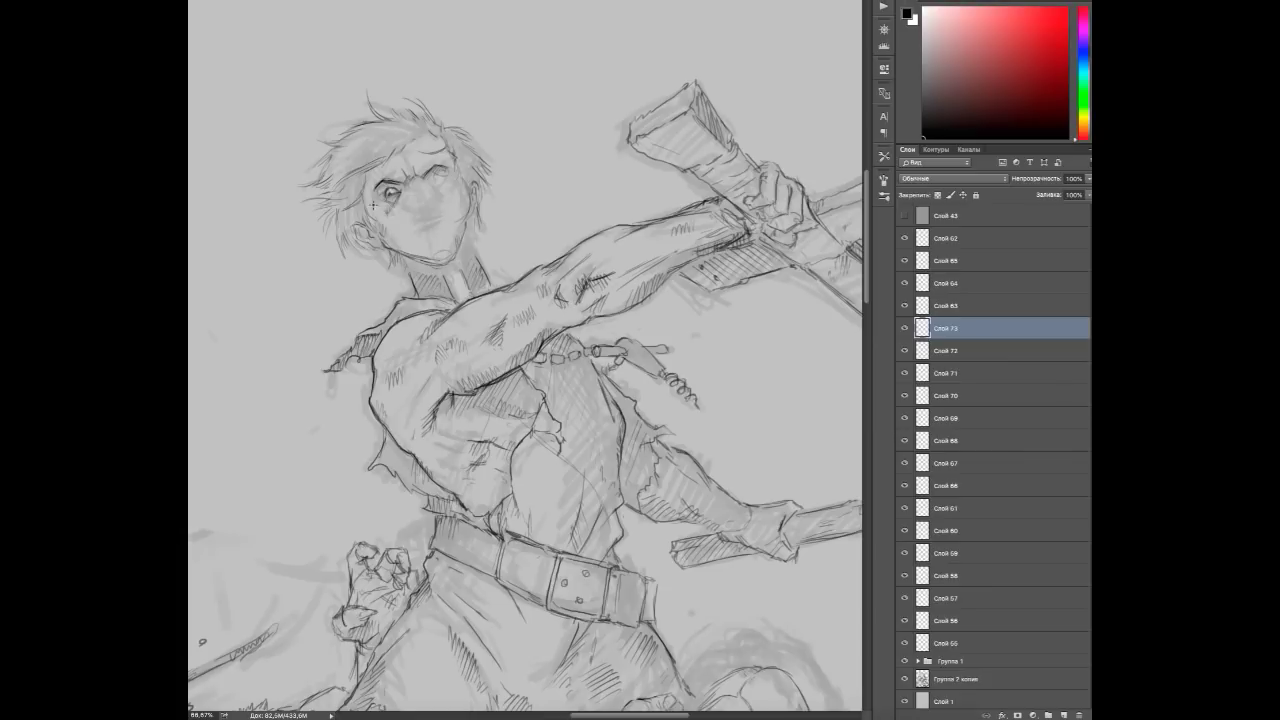
left_click_drag(462, 172, 466, 212)
left_click_drag(420, 134, 362, 200)
left_click_drag(364, 188, 407, 186)
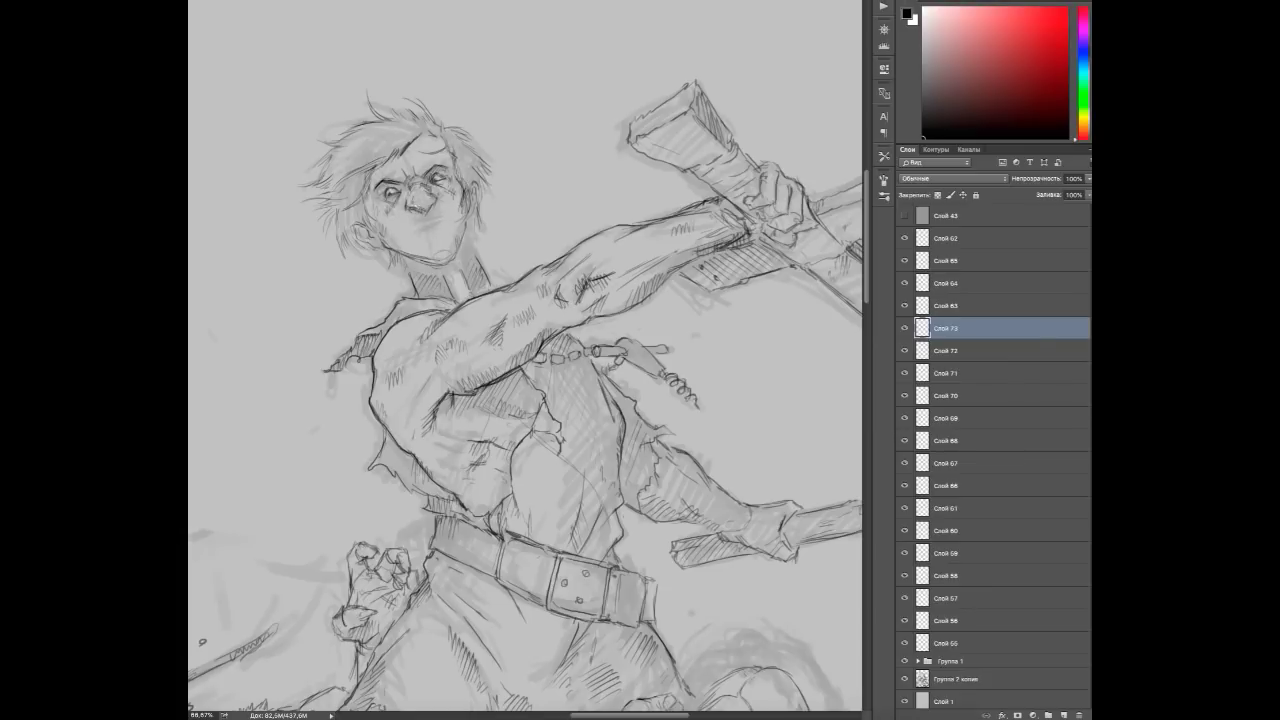
left_click_drag(436, 262, 460, 248)
mouse_move(478, 160)
left_mouse_down()
mouse_move(464, 238)
mouse_move(468, 228)
left_mouse_up()
Flip the canvas and refine the swordsman's forehead, cheek and stubbled jaw.
key("h")
left_click_drag(376, 174, 398, 130)
mouse_move(444, 144)
left_mouse_down()
mouse_move(468, 138)
mouse_move(466, 202)
left_mouse_up()
left_click_drag(482, 194, 446, 246)
left_click_drag(474, 240, 458, 260)
mouse_move(468, 212)
left_mouse_down()
mouse_move(446, 276)
mouse_move(496, 244)
mouse_move(447, 259)
left_mouse_up()
Select both layers of the swordsman's head and flip the canvas back.
left_click(946, 350, "ctrl")
key("ctrl+minus")
scroll(534, 314, "down", 2)
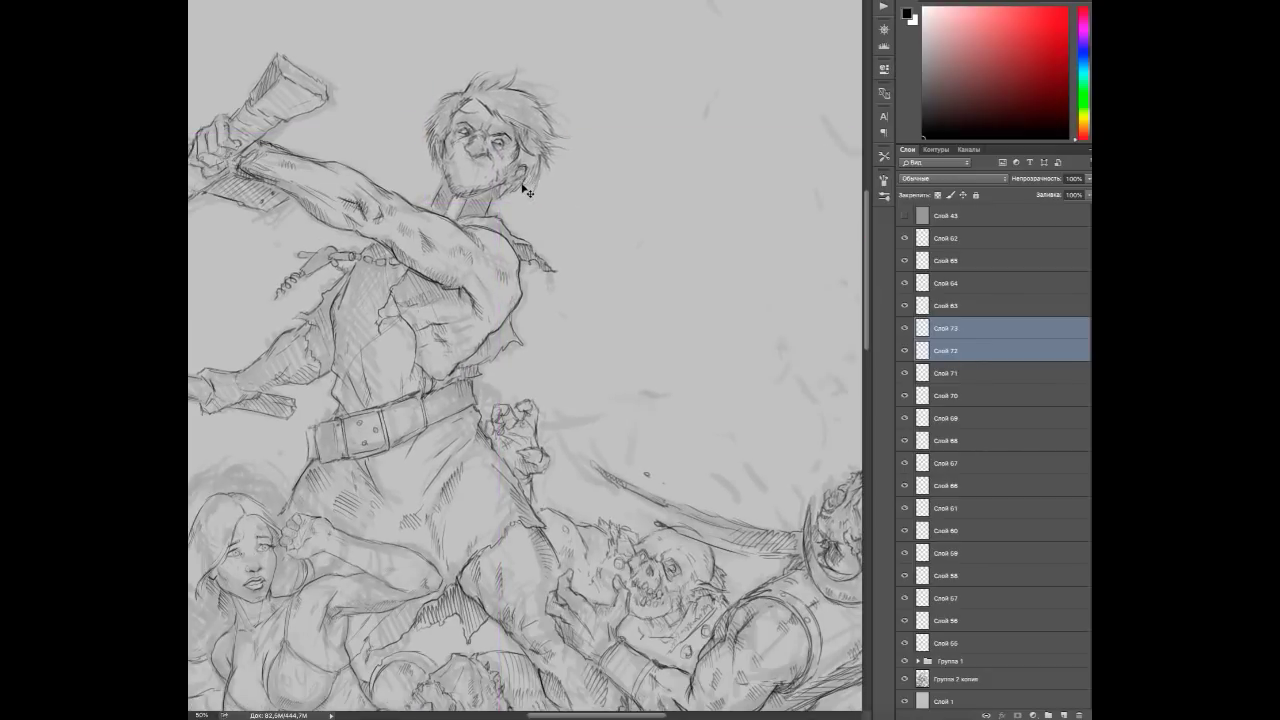
key("h")
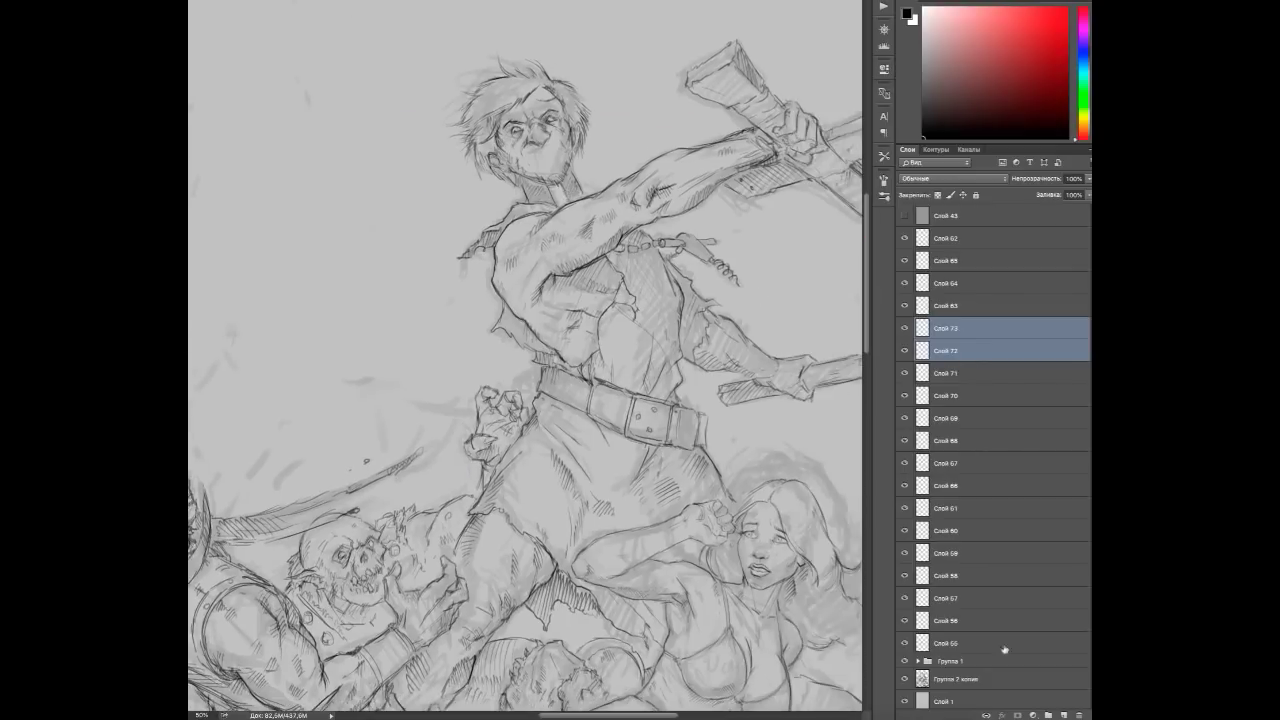
On a new layer, ink a cigarette in the swordsman's mouth, then add another layer above the copied hair layer.
key("ctrl+shift+alt+n")
key("ctrl+plus")
key("ctrl+plus")
scroll(525, 360, "up", 3)
left_click_drag(479, 208, 546, 195)
left_click(917, 358)
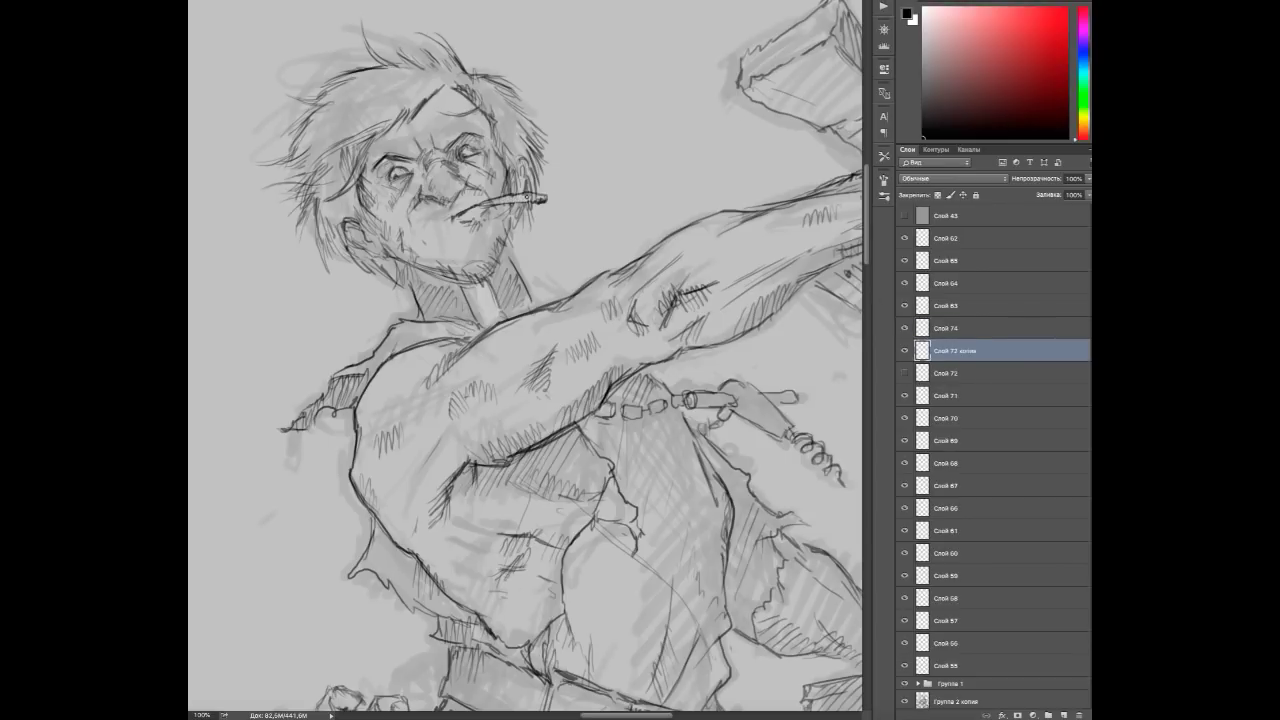
key("ctrl+shift+alt+n")
mouse_move(548, 194)
left_mouse_down()
mouse_move(572, 186)
mouse_move(592, 148)
left_mouse_up()
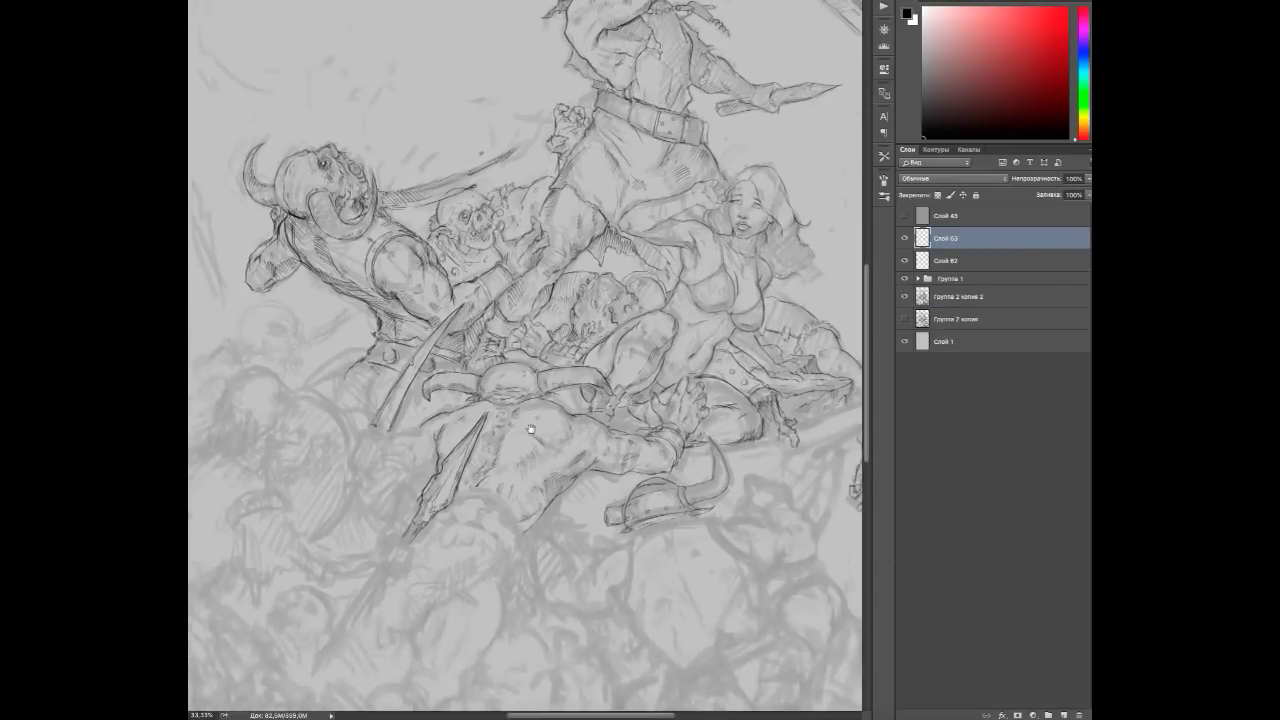
Ink the skeleton warrior's skull in profile with its open jaw and long trailing hair, below the horned attacker.
scroll(588, 398, "up", 2)
mouse_move(421, 304)
left_mouse_down()
mouse_move(432, 352)
mouse_move(312, 346)
mouse_move(280, 398)
left_mouse_up()
left_click_drag(336, 352, 340, 394)
mouse_move(378, 350)
left_mouse_down()
mouse_move(392, 384)
mouse_move(312, 450)
mouse_move(228, 410)
left_mouse_up()
left_click_drag(328, 378, 266, 424)
left_click_drag(360, 370, 346, 424)
left_click_drag(316, 434, 286, 446)
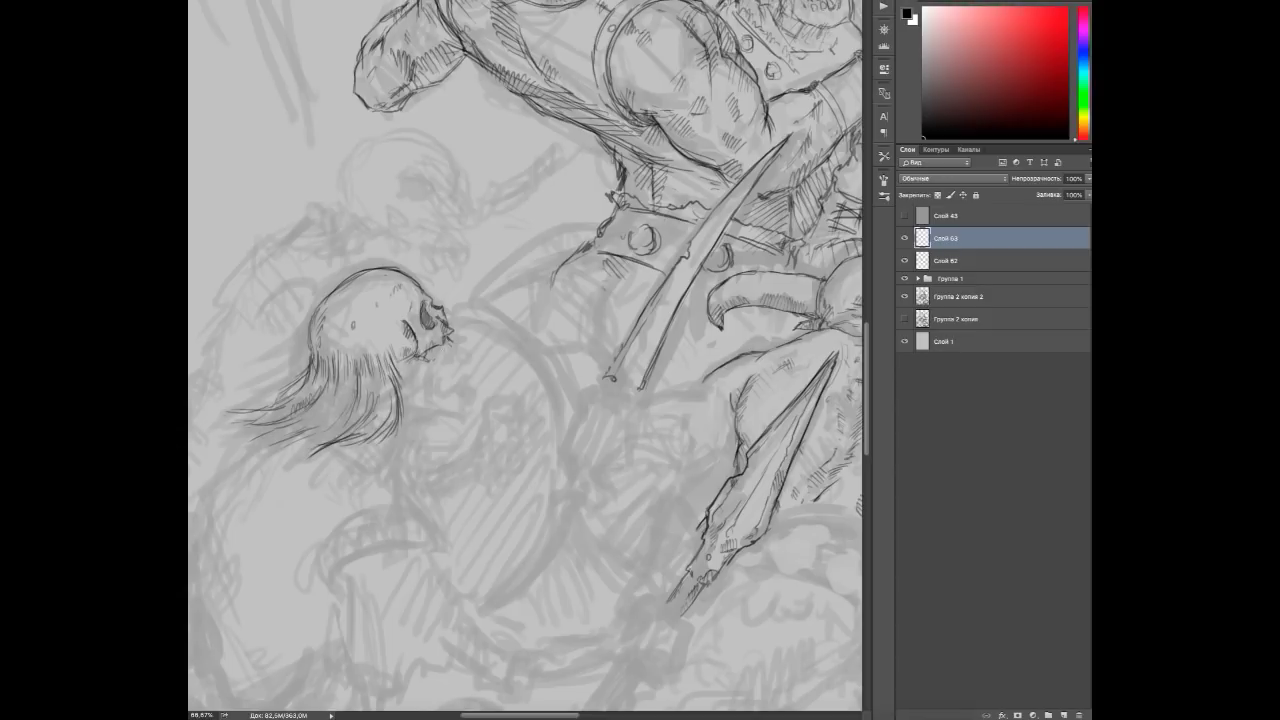
left_click_drag(434, 346, 428, 374)
mouse_move(430, 368)
left_mouse_down()
mouse_move(436, 389)
mouse_move(400, 394)
left_mouse_up()
left_click_drag(402, 382, 434, 406)
Ink the skeleton warrior's neck and the curved shoulder armour band.
left_click_drag(346, 448, 372, 468)
left_click_drag(376, 438, 388, 472)
left_click_drag(500, 400, 545, 340)
mouse_move(378, 528)
left_mouse_down()
mouse_move(426, 490)
mouse_move(488, 494)
left_mouse_up()
left_click_drag(372, 500, 364, 532)
mouse_move(368, 498)
left_mouse_down()
mouse_move(486, 488)
mouse_move(388, 440)
left_mouse_up()
left_click_drag(372, 448, 466, 452)
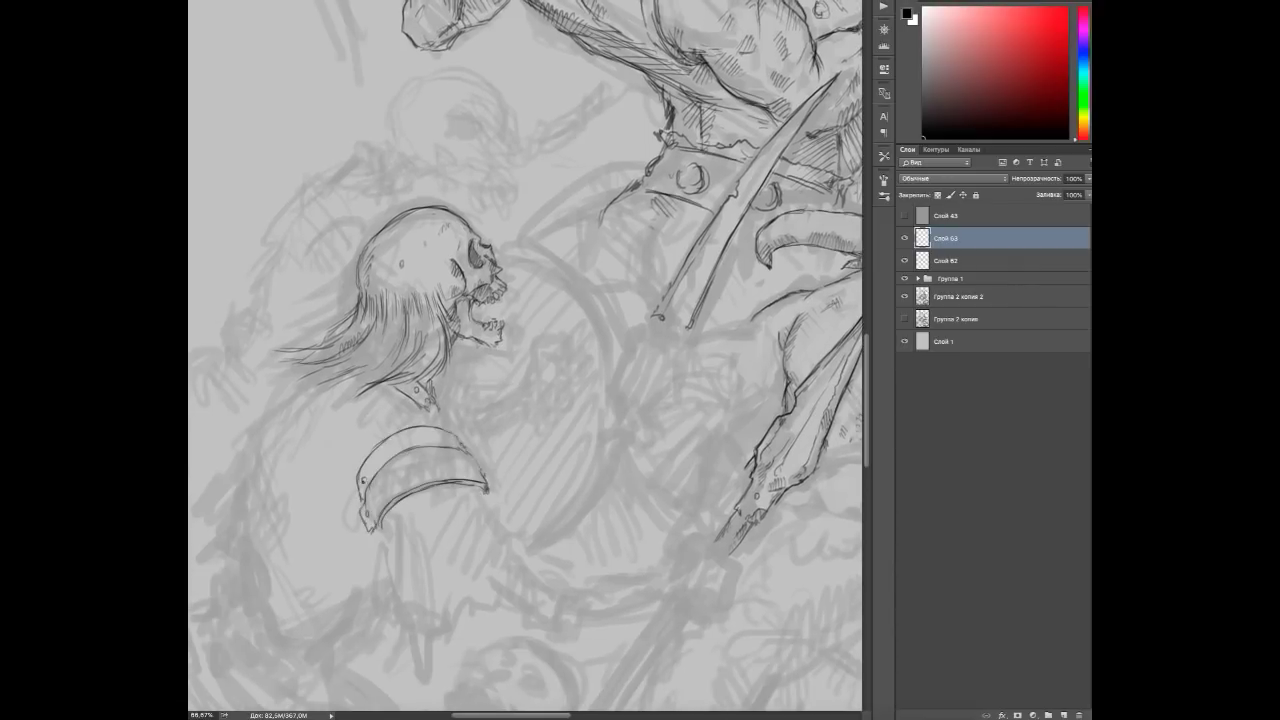
Ink the skeleton warrior's ragged sleeve hanging from the shoulder armour, with small holes and fold marks.
mouse_move(314, 492)
left_mouse_down()
mouse_move(358, 482)
mouse_move(375, 566)
mouse_move(434, 682)
left_mouse_up()
left_click_drag(394, 518, 414, 602)
mouse_move(450, 488)
left_mouse_down()
mouse_move(490, 514)
mouse_move(520, 598)
left_mouse_up()
left_click_drag(510, 596, 460, 626)
left_click_drag(390, 510, 398, 545)
left_click_drag(405, 495, 420, 508)
left_click_drag(402, 395, 416, 410)
left_click_drag(438, 430, 460, 446)
Ink the skeleton warrior's bony forearm and the fur cuff around it.
left_click_drag(508, 556, 546, 626)
mouse_move(540, 600)
left_mouse_down()
mouse_move(485, 545)
mouse_move(546, 502)
mouse_move(522, 572)
left_mouse_up()
mouse_move(518, 570)
left_mouse_down()
mouse_move(504, 608)
mouse_move(522, 626)
left_mouse_up()
left_click_drag(536, 552, 496, 590)
left_click_drag(556, 528, 566, 600)
left_click_drag(566, 596, 526, 626)
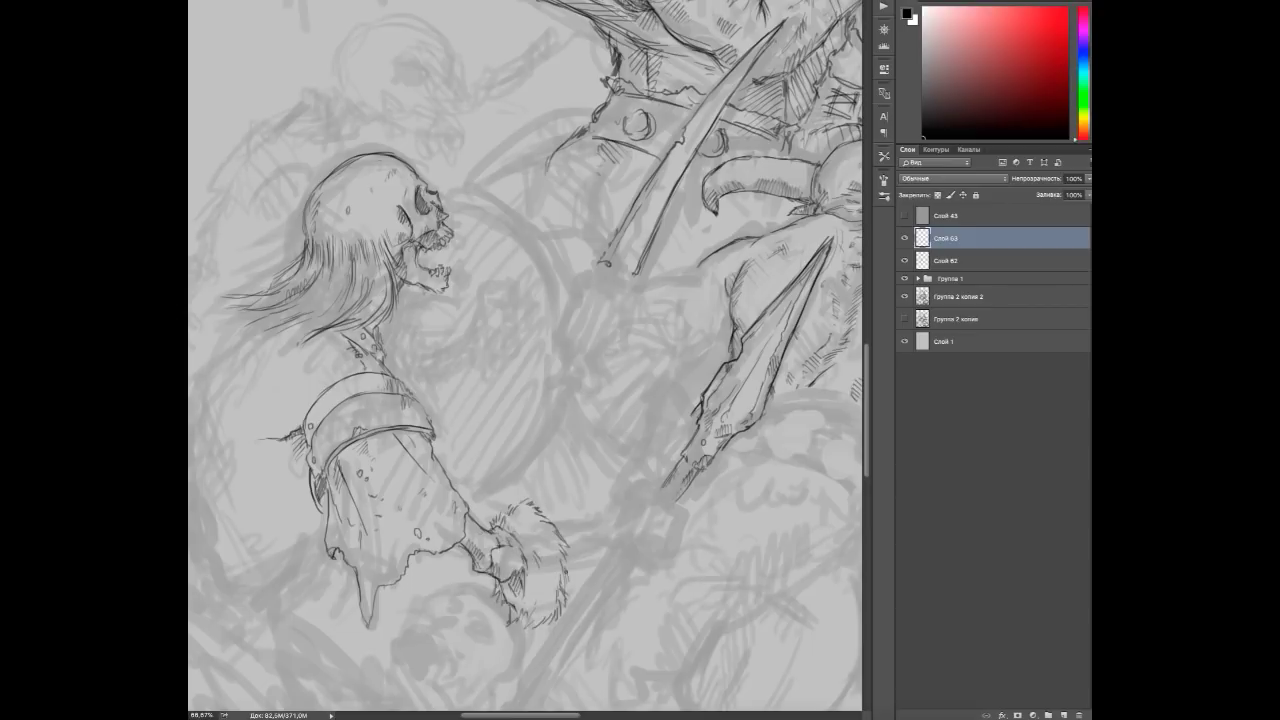
Ink the banded gauntlet beyond the fur cuff and its angular end piece over the weapon's shaft.
left_click_drag(594, 518, 584, 584)
mouse_move(594, 518)
left_mouse_down()
mouse_move(624, 510)
mouse_move(636, 574)
left_mouse_up()
mouse_move(612, 508)
left_mouse_down()
mouse_move(656, 480)
mouse_move(668, 490)
left_mouse_up()
left_click_drag(656, 498, 640, 570)
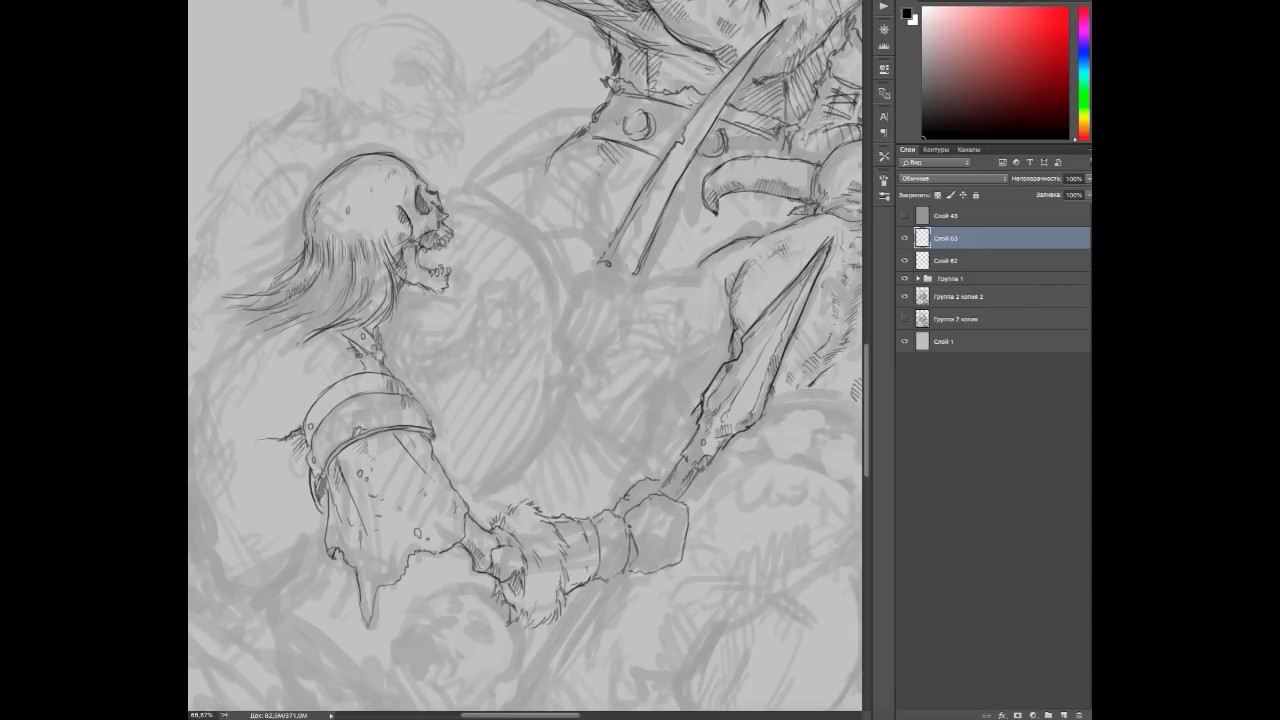
left_click_drag(672, 528, 656, 534)
Ink the weapon's hatched shaft below the gauntlet and add torn details to the sleeve.
left_click_drag(520, 400, 500, 368)
left_click_drag(468, 518, 444, 550)
left_click_drag(500, 368, 480, 325)
left_click_drag(556, 500, 508, 570)
left_click_drag(520, 544, 442, 672)
left_click_drag(584, 492, 440, 684)
Ink the skeleton warrior's hunched back and torn lower garment, with hatching beneath the sleeve.
mouse_move(420, 300)
left_mouse_down()
mouse_move(547, 393)
mouse_move(597, 373)
left_mouse_up()
mouse_move(378, 322)
left_mouse_down()
mouse_move(320, 430)
mouse_move(304, 498)
mouse_move(352, 604)
left_mouse_up()
left_click_drag(352, 604, 430, 560)
left_click_drag(444, 514, 428, 590)
left_click_drag(600, 400, 630, 345)
left_click_drag(490, 510, 466, 544)
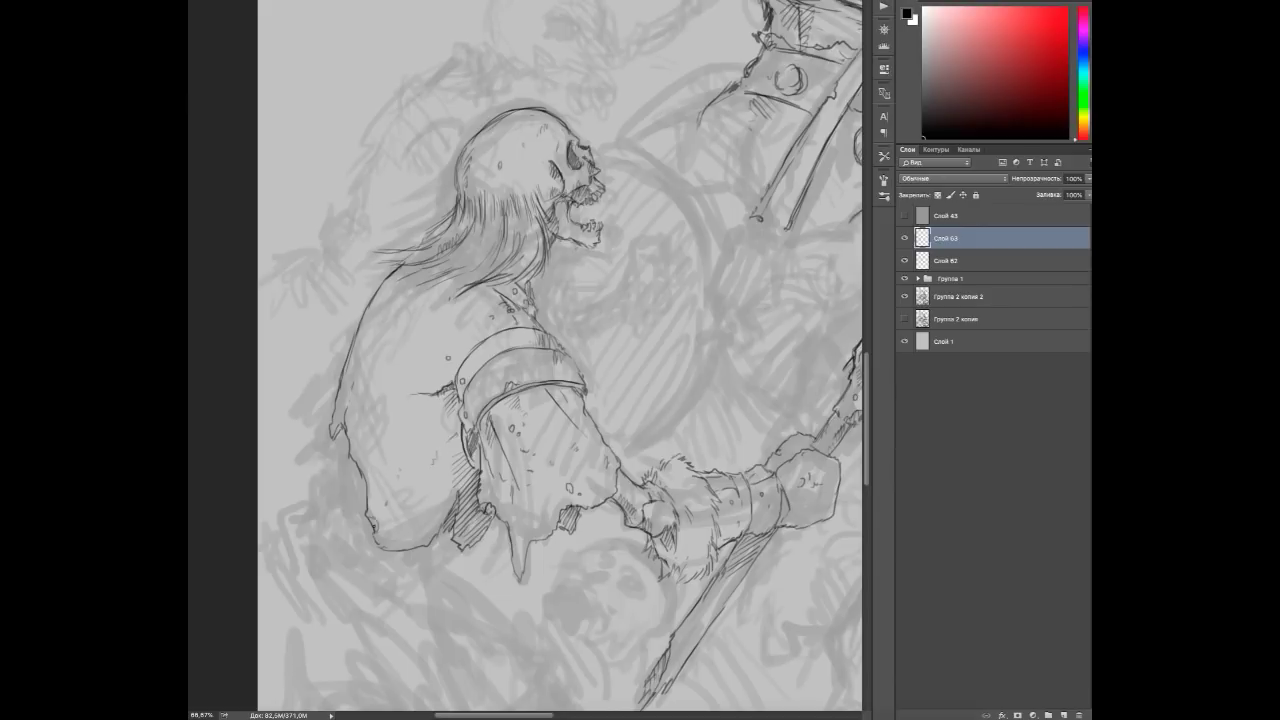
On a new layer, ink the skeleton warrior's far forearm and its bony hand gripping the riveted shield handle.
left_click_drag(560, 330, 465, 410)
key("ctrl+shift+alt+n")
mouse_move(468, 366)
left_mouse_down()
mouse_move(458, 418)
mouse_move(484, 390)
left_mouse_up()
left_click_drag(472, 412, 510, 396)
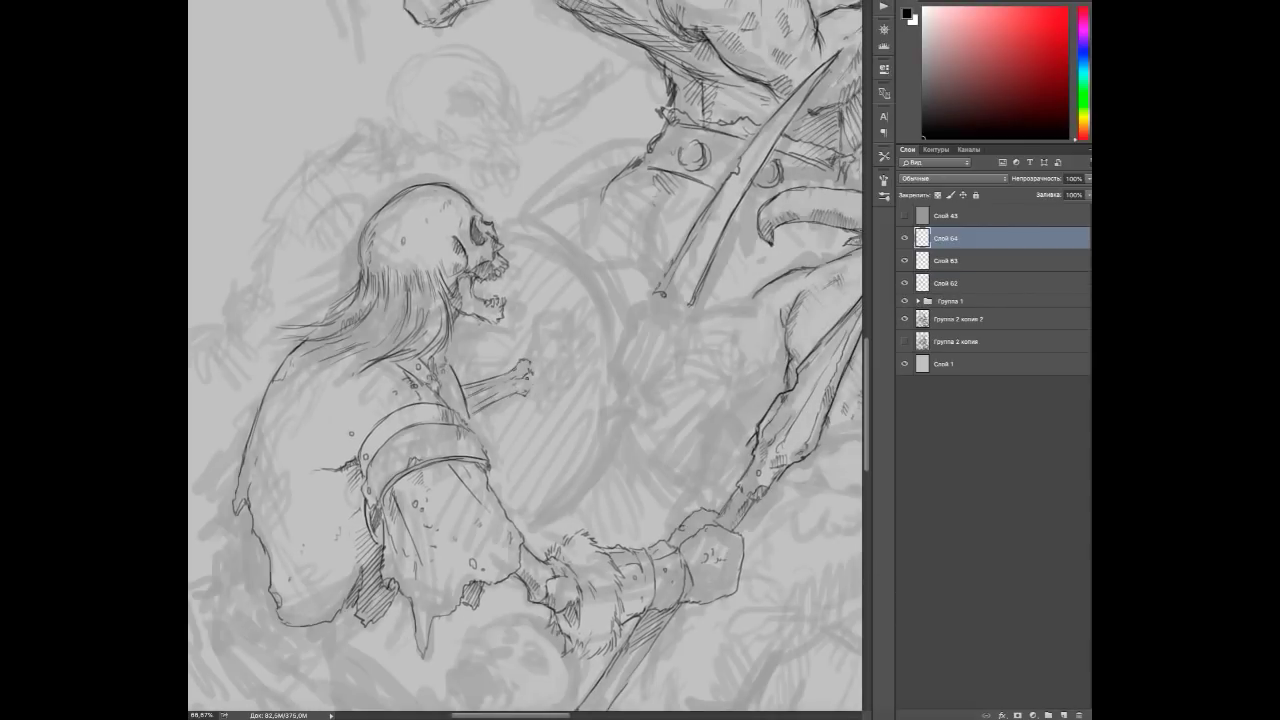
mouse_move(545, 338)
left_mouse_down()
mouse_move(574, 342)
mouse_move(576, 374)
mouse_move(542, 416)
left_mouse_up()
left_click_drag(534, 296, 568, 300)
left_click_drag(566, 384, 544, 434)
Ink the round shield's curved riveted rim and the plank lines around the skeleton warrior's bony hand.
mouse_move(500, 232)
left_mouse_down()
mouse_move(552, 236)
mouse_move(620, 330)
mouse_move(524, 520)
left_mouse_up()
key("ctrl+z")
left_click_drag(604, 440, 528, 534)
left_click_drag(546, 434, 536, 508)
left_click_drag(592, 332, 582, 452)
key("ctrl+z")
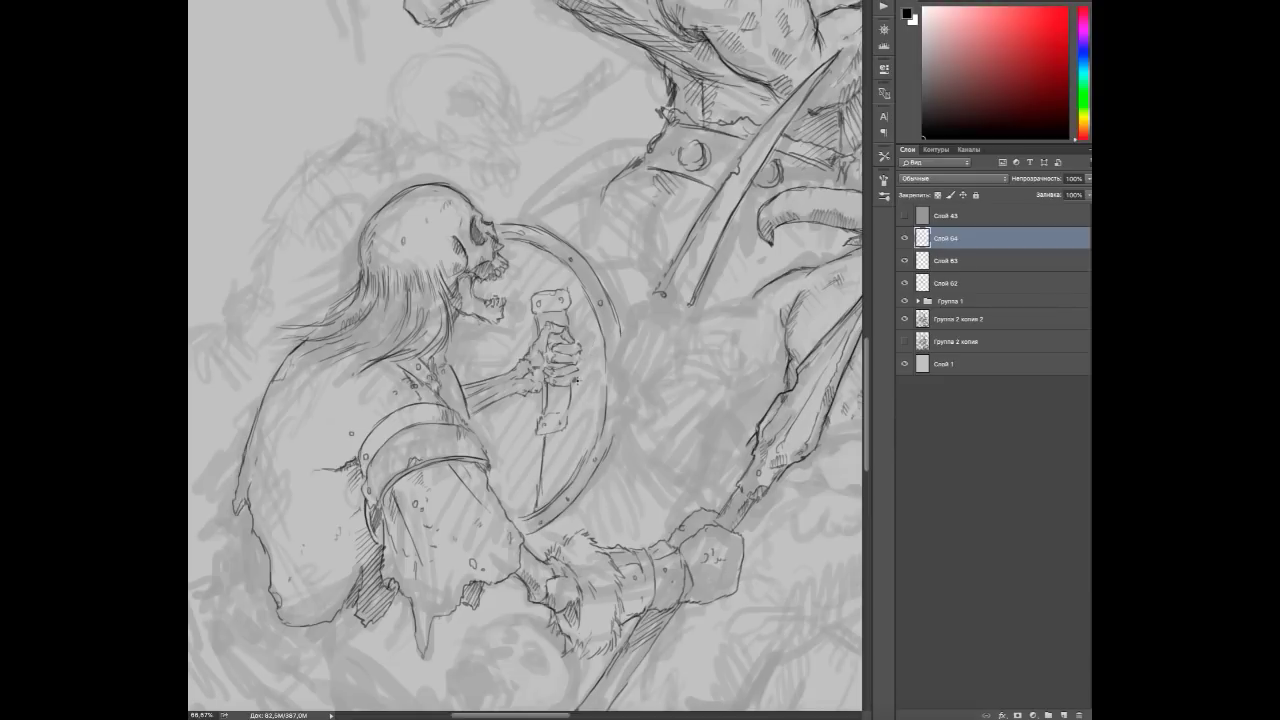
key("ctrl+z")
left_click_drag(512, 292, 524, 518)
left_click_drag(522, 442, 550, 500)
On a new layer, ink the fallen creature's bent forearm and clenched hand between the shield and the curved sword.
left_click_drag(463, 322, 252, 358)
key("ctrl+shift+alt+n")
mouse_move(530, 358)
left_mouse_down()
mouse_move(551, 392)
mouse_move(490, 402)
mouse_move(455, 448)
mouse_move(585, 440)
left_mouse_up()
left_click_drag(485, 462, 560, 434)
mouse_move(490, 376)
left_mouse_down()
mouse_move(434, 412)
mouse_move(440, 452)
mouse_move(488, 464)
mouse_move(481, 387)
mouse_move(470, 432)
left_mouse_up()
mouse_move(657, 424)
left_mouse_down()
mouse_move(497, 384)
mouse_move(560, 420)
mouse_move(585, 478)
left_mouse_up()
mouse_move(474, 406)
left_mouse_down()
mouse_move(456, 432)
mouse_move(476, 412)
left_mouse_up()
left_click_drag(537, 441, 530, 440)
left_click_drag(426, 432, 460, 448)
left_click_drag(452, 462, 506, 468)
mouse_move(576, 466)
left_mouse_down()
mouse_move(558, 530)
mouse_move(582, 518)
mouse_move(578, 576)
mouse_move(651, 401)
mouse_move(600, 450)
left_mouse_up()
Ink the limb beneath the fallen creature's forearm, with contour hatching where it meets the weapon.
left_click_drag(612, 455, 610, 528)
left_click_drag(520, 526, 544, 548)
left_click_drag(580, 553, 590, 558)
left_click_drag(620, 510, 604, 546)
left_click_drag(612, 534, 592, 600)
left_click_drag(590, 514, 566, 540)
mouse_move(640, 520)
left_mouse_down()
mouse_move(626, 560)
mouse_move(564, 554)
mouse_move(548, 598)
left_mouse_up()
left_click_drag(546, 558, 530, 612)
Ink the fallen creature's torn loincloth and thigh around the weapon's shaft, with folds and hatching.
left_click_drag(498, 380, 646, 345)
mouse_move(478, 468)
left_mouse_down()
mouse_move(446, 588)
mouse_move(578, 494)
left_mouse_up()
left_click_drag(618, 346, 652, 452)
left_click_drag(530, 422, 628, 344)
left_click_drag(518, 462, 504, 526)
mouse_move(518, 548)
left_mouse_down()
mouse_move(516, 608)
mouse_move(530, 624)
left_mouse_up()
mouse_move(580, 522)
left_mouse_down()
mouse_move(594, 608)
mouse_move(610, 532)
left_mouse_up()
left_click_drag(644, 560, 626, 598)
mouse_move(566, 552)
left_mouse_down()
mouse_move(546, 558)
mouse_move(552, 572)
left_mouse_up()
left_click_drag(630, 574, 582, 646)
On another new layer, ink the horned attacker's strapped skirt below the belt and the ragged details beside the shield rim.
key("ctrl+minus")
key("ctrl+shift+alt+n")
mouse_move(470, 50)
left_mouse_down()
mouse_move(482, 232)
mouse_move(504, 275)
mouse_move(466, 310)
left_mouse_up()
left_click_drag(534, 278, 502, 322)
left_click_drag(474, 310, 470, 338)
left_click_drag(518, 324, 494, 334)
left_click_drag(468, 280, 450, 310)
left_click_drag(544, 280, 508, 340)
left_click_drag(612, 308, 540, 342)
left_click_drag(552, 334, 530, 362)
left_click_drag(474, 340, 464, 356)
mouse_move(536, 440)
left_mouse_down()
mouse_move(490, 476)
mouse_move(526, 432)
left_mouse_up()
left_click_drag(516, 476, 478, 510)
left_click_drag(514, 496, 470, 520)
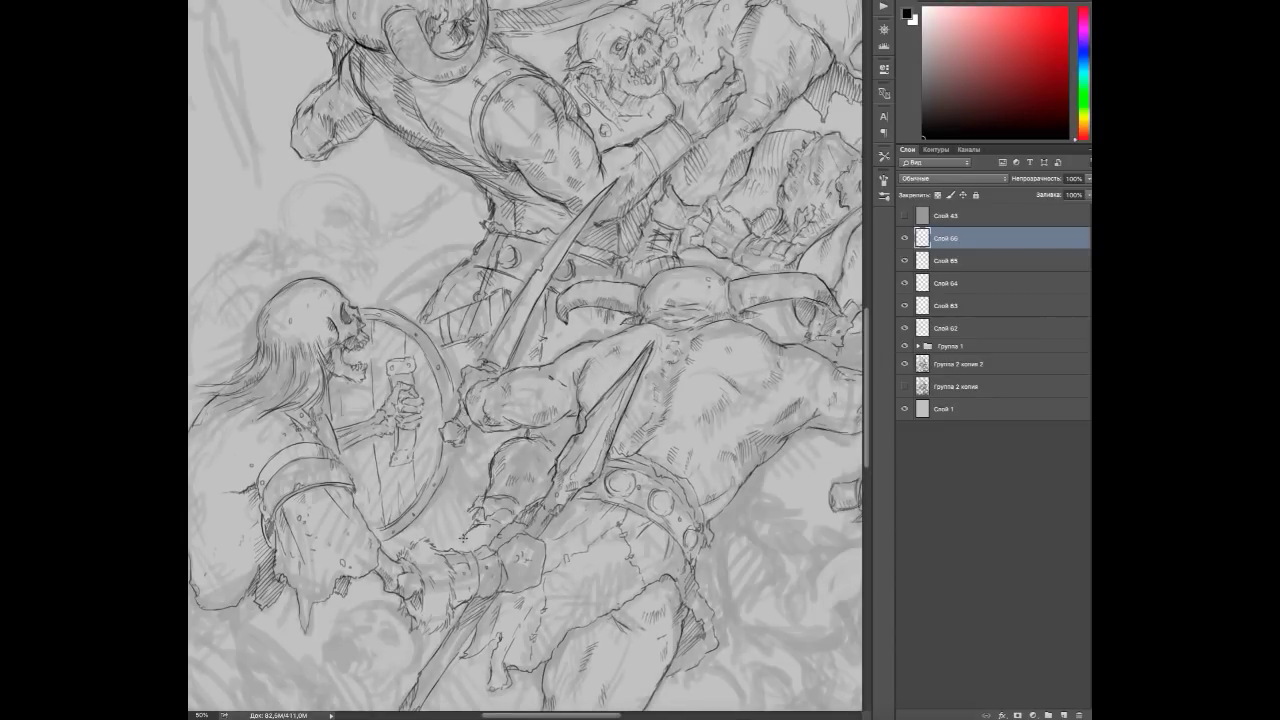
Ink the skeleton warrior's belt, hatched torn lower garment and bent lower leg beneath the hunched back.
scroll(463, 537, "down", 2)
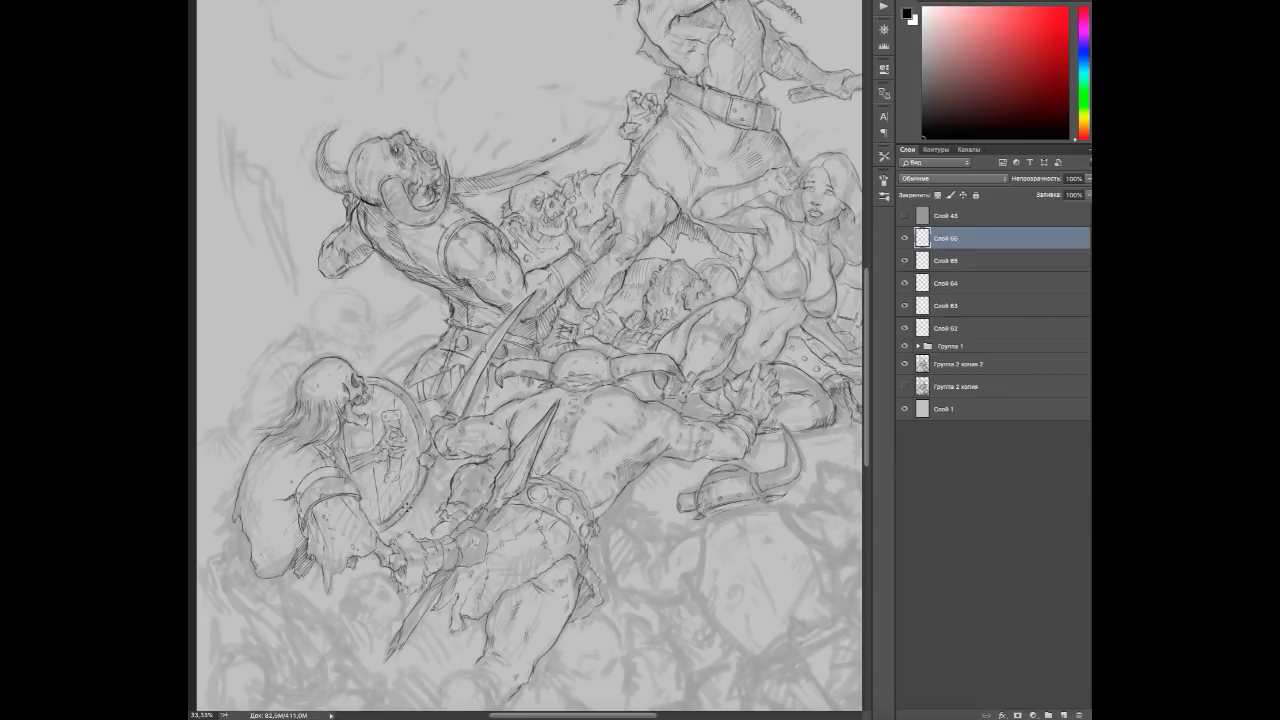
scroll(423, 515, "down", 3)
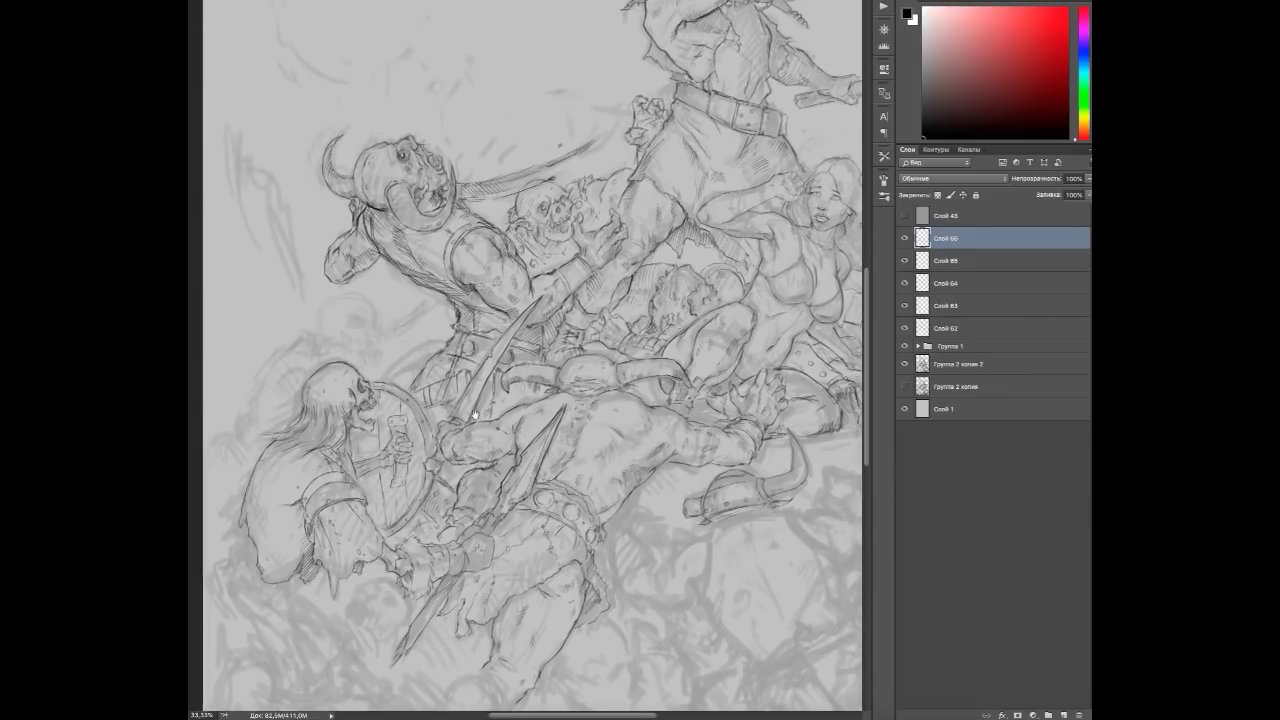
scroll(308, 442, "left", 2)
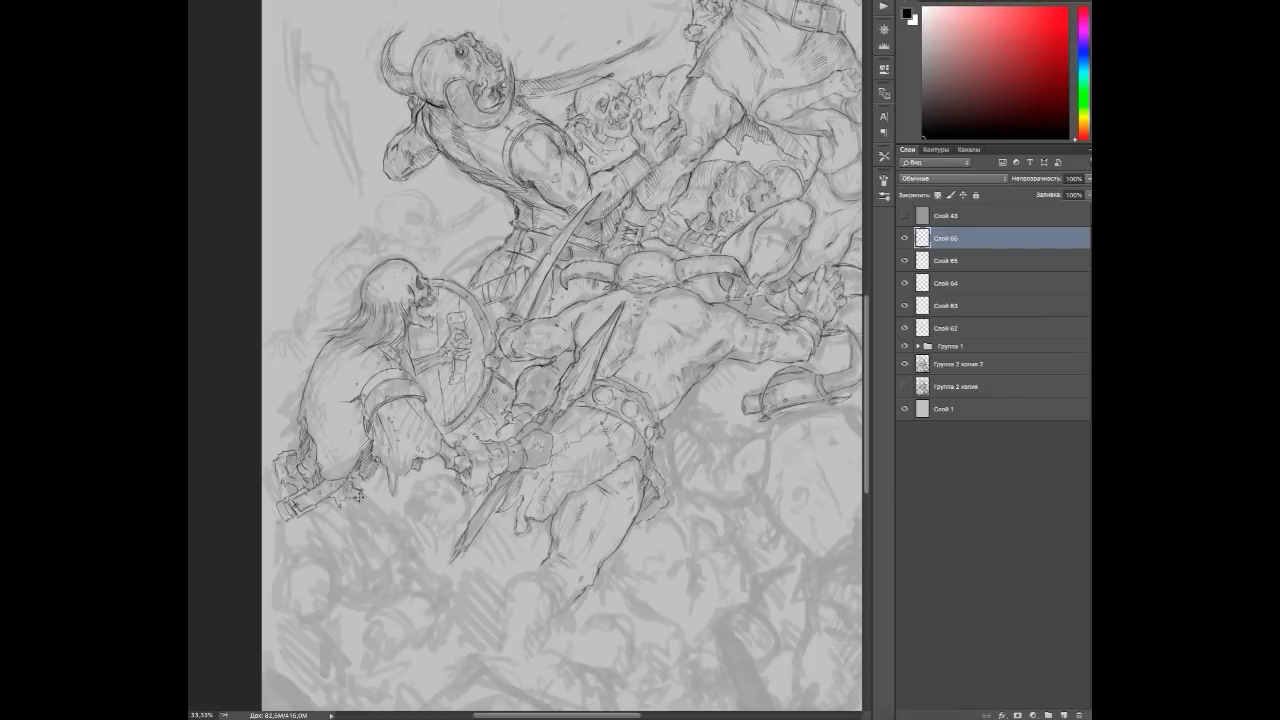
mouse_move(408, 582)
left_mouse_down()
mouse_move(358, 601)
mouse_move(422, 559)
mouse_move(377, 554)
left_mouse_up()
scroll(283, 520, "down", 2)
scroll(283, 520, "right", 1)
mouse_move(398, 490)
left_mouse_down()
mouse_move(426, 527)
mouse_move(391, 570)
mouse_move(369, 535)
mouse_move(410, 545)
mouse_move(383, 528)
mouse_move(350, 544)
left_mouse_up()
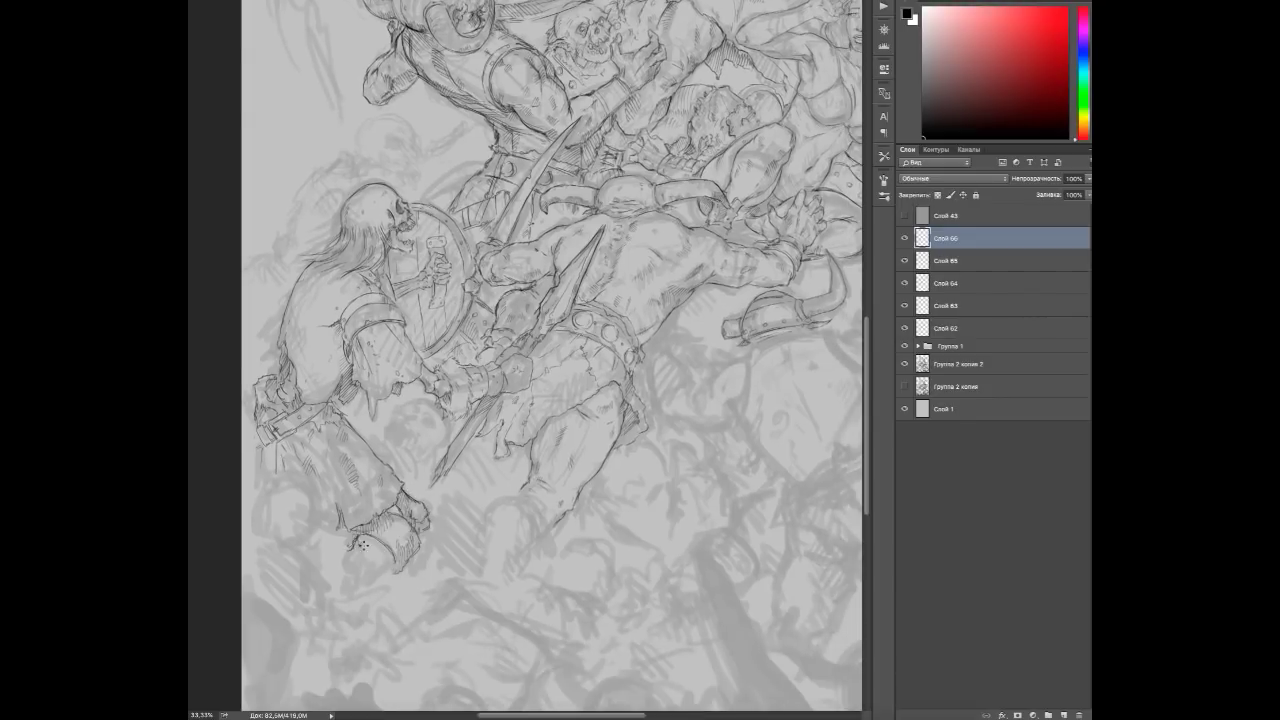
scroll(322, 522, "down", 1)
Reset the brush colour to black and ink the second skeleton's skull with eye socket, teeth and cranium above the first.
scroll(593, 340, "up", 2)
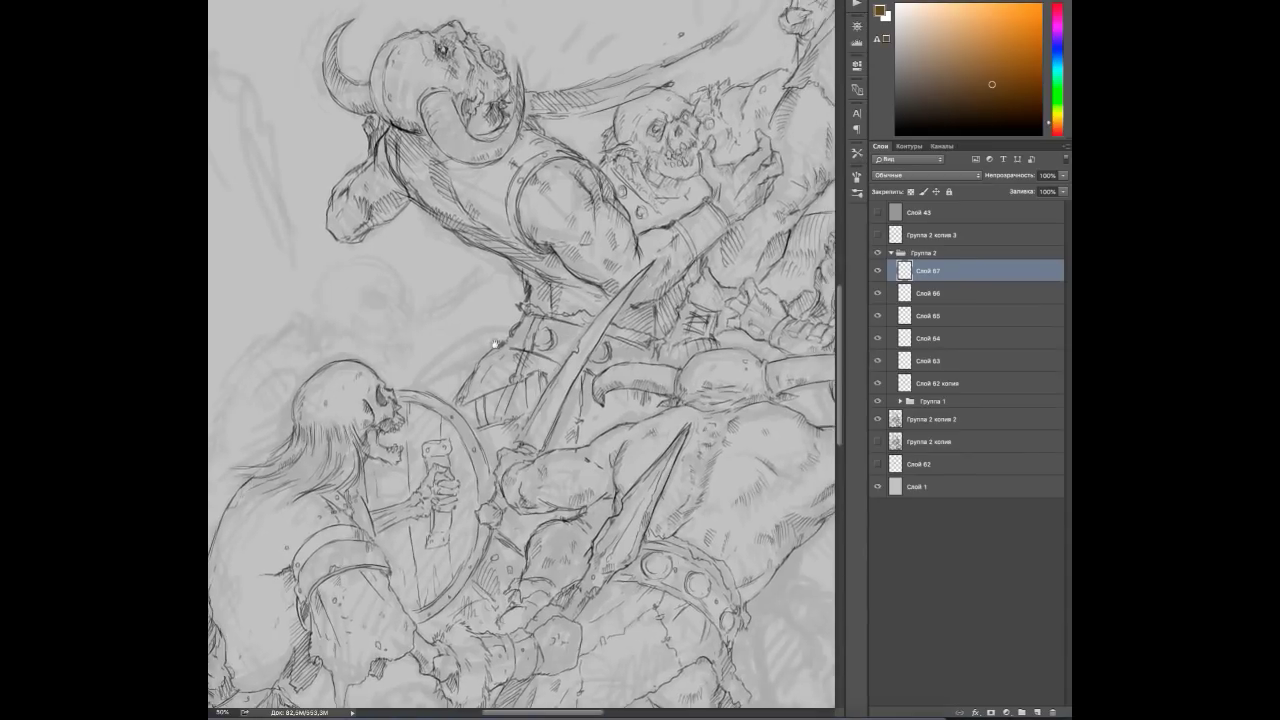
key("d")
scroll(371, 277, "up", 1)
left_click_drag(371, 277, 500, 110)
mouse_move(488, 266)
left_mouse_down()
mouse_move(466, 277)
mouse_move(505, 266)
mouse_move(512, 293)
left_mouse_up()
left_click_drag(490, 274, 497, 287)
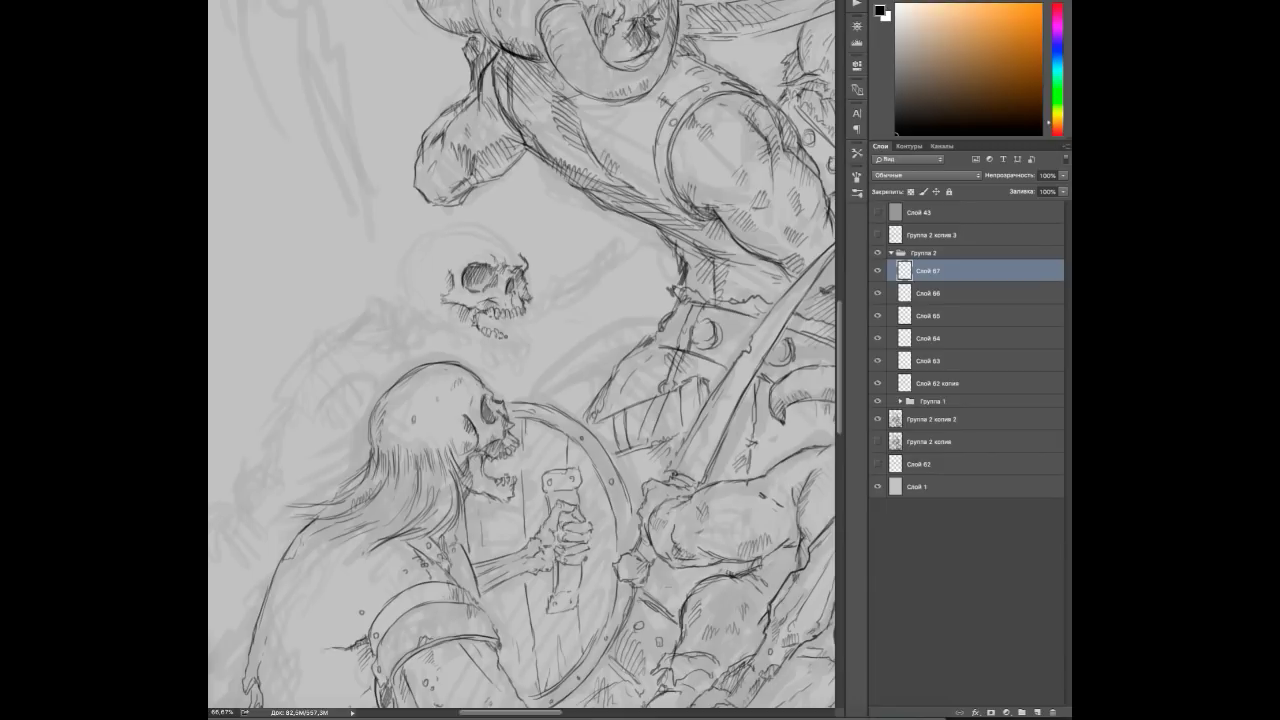
mouse_move(410, 300)
left_mouse_down()
mouse_move(430, 230)
mouse_move(520, 254)
left_mouse_up()
left_click_drag(412, 282, 447, 258)
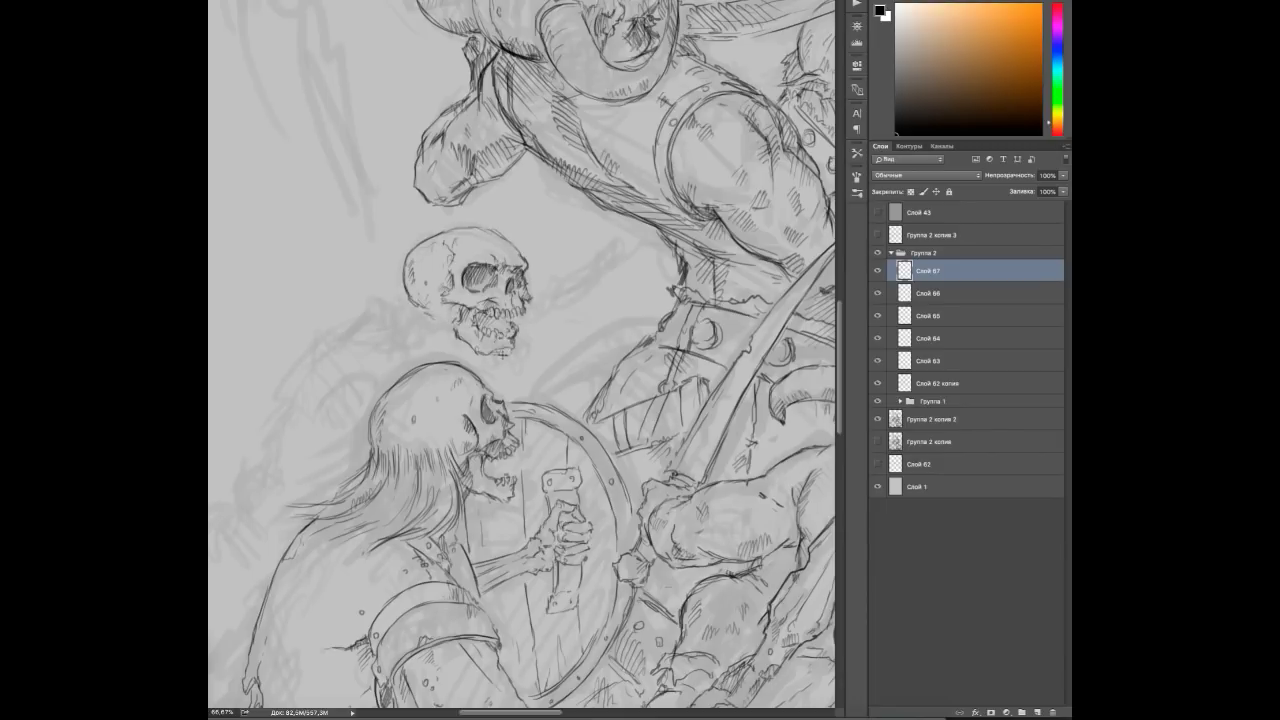
Shift the inked second skull slightly up and to the left with Free Transform.
key("ctrl+t")
left_click_drag(528, 178, 518, 168)
key("Return")
Ink the second skeleton's neck, collarbone and bony shoulder behind the long-haired skull.
left_click_drag(456, 320, 326, 398)
left_click_drag(384, 366, 330, 394)
mouse_move(422, 318)
left_mouse_down()
mouse_move(404, 356)
mouse_move(424, 356)
left_mouse_up()
left_click_drag(434, 332, 464, 354)
mouse_move(500, 338)
left_mouse_down()
mouse_move(508, 374)
mouse_move(476, 366)
left_mouse_up()
left_click_drag(492, 368, 504, 384)
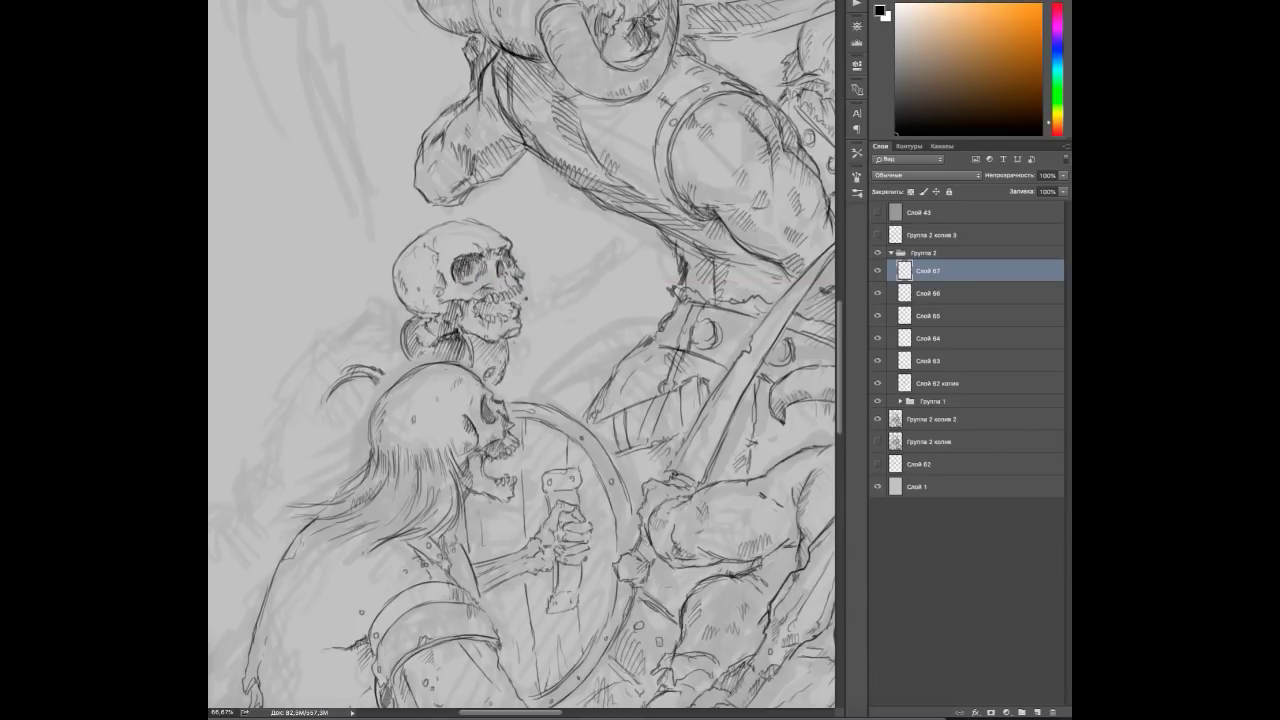
left_click_drag(386, 326, 370, 344)
left_click_drag(392, 338, 324, 374)
left_click_drag(406, 308, 388, 322)
Ink the second skeleton's upper arm bone down to the elbow, with the ribs beneath it.
mouse_move(342, 390)
left_mouse_down()
mouse_move(236, 454)
mouse_move(280, 470)
left_mouse_up()
left_click_drag(346, 416, 270, 464)
left_click_drag(350, 376, 370, 384)
left_click_drag(336, 426, 358, 418)
left_click_drag(382, 366, 362, 396)
left_click_drag(220, 450, 258, 476)
Ink the second skeleton's round shield with its riveted rim and circular boss behind the warrior's back.
left_click_drag(500, 400, 594, 346)
left_click_drag(384, 418, 272, 448)
mouse_move(272, 422)
left_mouse_down()
mouse_move(338, 498)
mouse_move(273, 513)
left_mouse_up()
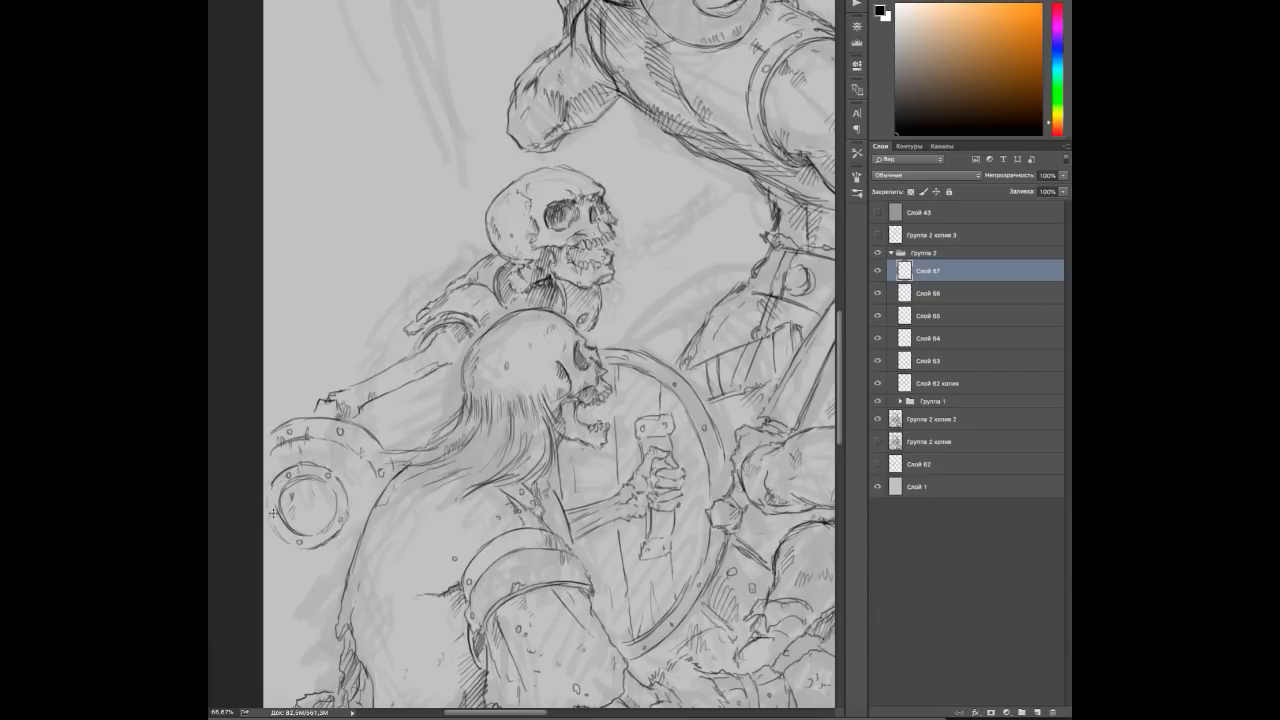
left_click_drag(270, 560, 300, 598)
left_click_drag(330, 556, 342, 592)
left_click_drag(336, 500, 356, 546)
Ink the second skeleton's outstretched far arm with hanging tatters and a bony hand reaching toward the horned attacker.
mouse_move(406, 318)
left_mouse_down()
mouse_move(434, 352)
mouse_move(438, 396)
mouse_move(456, 392)
mouse_move(300, 465)
left_mouse_up()
left_click_drag(512, 336, 596, 262)
left_click_drag(536, 318, 604, 280)
left_click_drag(600, 232, 616, 260)
left_click_drag(610, 266, 636, 280)
left_click_drag(620, 236, 644, 276)
left_click_drag(588, 266, 626, 244)
Ink the rounded banded form above the shield rim and, on a new layer, the jagged details reaching toward the attacker's belt.
mouse_move(620, 300)
left_mouse_down()
mouse_move(508, 334)
mouse_move(466, 370)
left_mouse_up()
mouse_move(546, 286)
left_mouse_down()
mouse_move(518, 332)
mouse_move(528, 352)
mouse_move(511, 339)
mouse_move(522, 328)
left_mouse_up()
mouse_move(515, 388)
left_mouse_down()
mouse_move(578, 372)
mouse_move(562, 350)
mouse_move(531, 394)
left_mouse_up()
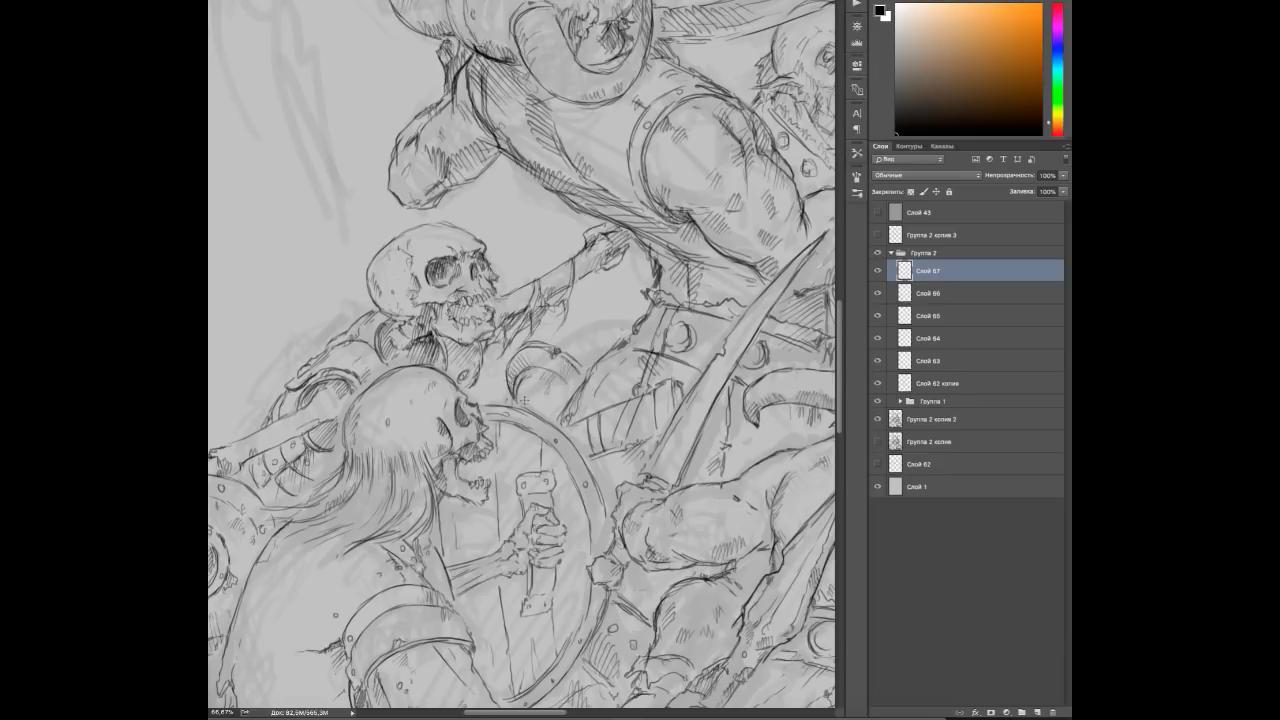
left_click_drag(598, 340, 528, 364)
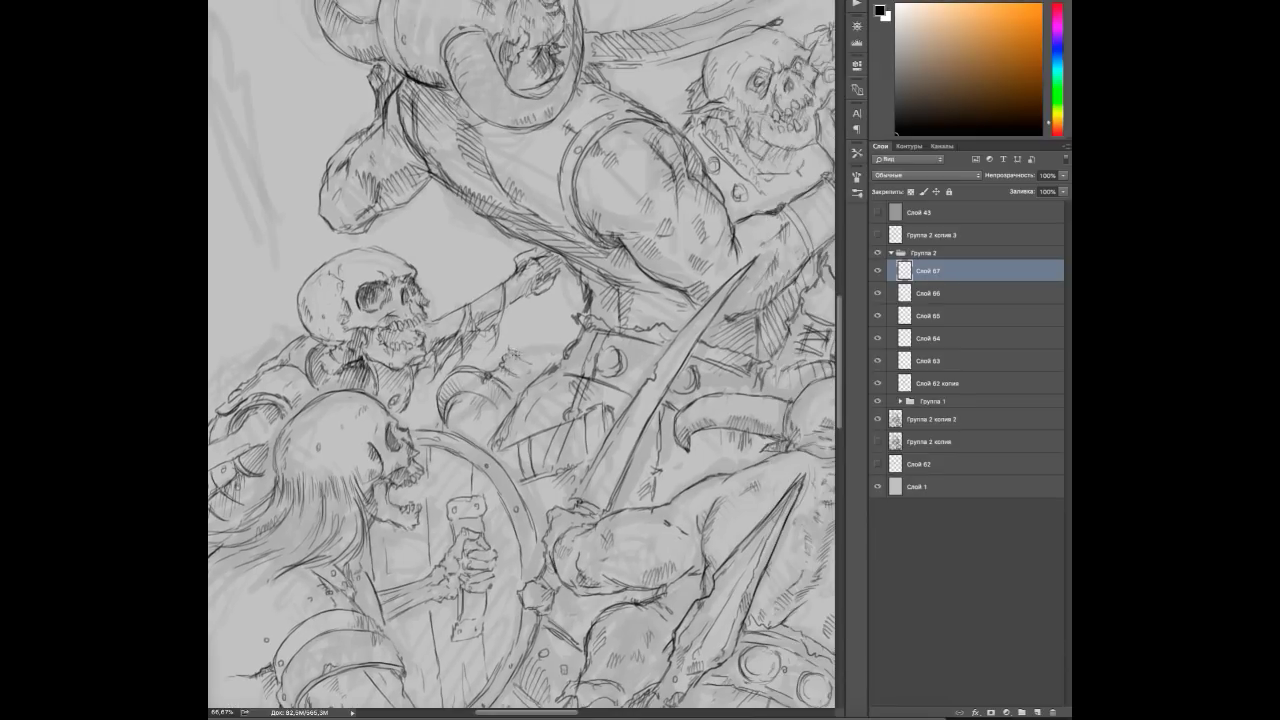
left_click(1037, 712)
left_click_drag(488, 370, 538, 352)
left_click_drag(510, 358, 552, 340)
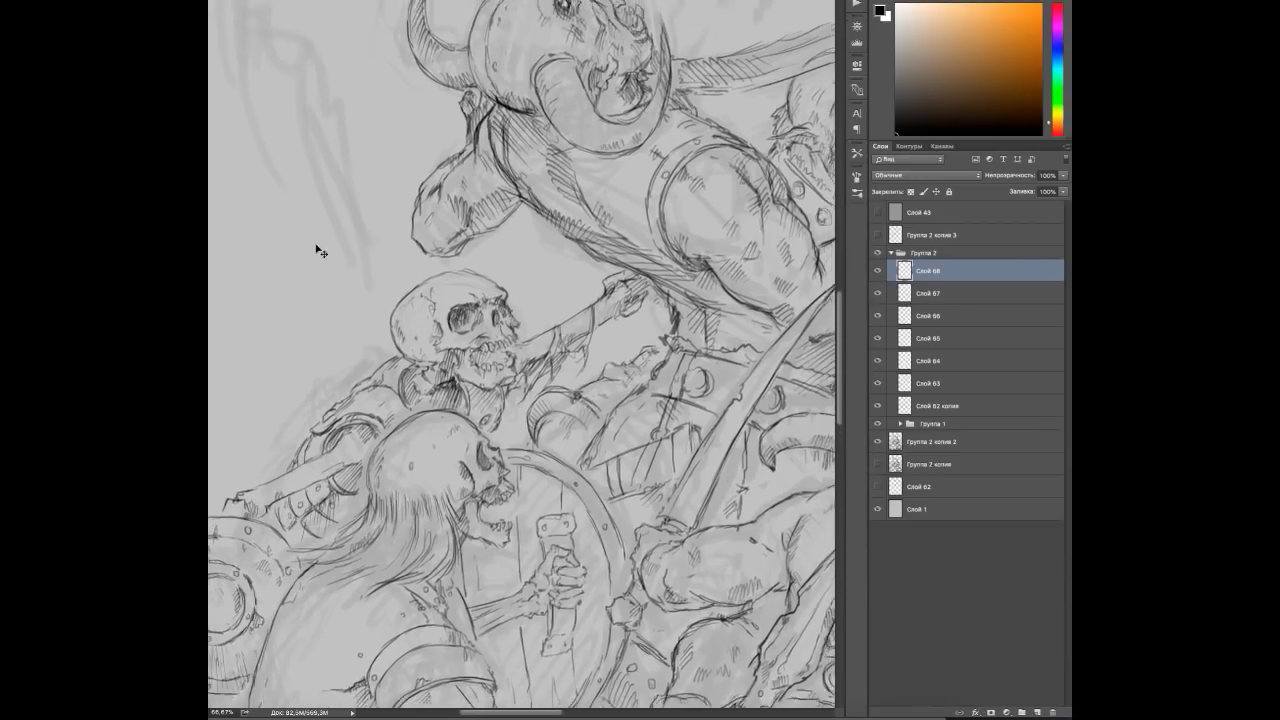
Ink the back of the torso below the horned helmet, with its spine line, ragged side edges and hatching.
scroll(314, 251, "down", 2)
scroll(400, 350, "down", 8)
left_click_drag(482, 452, 470, 556)
left_click_drag(540, 438, 546, 472)
left_click_drag(536, 440, 544, 474)
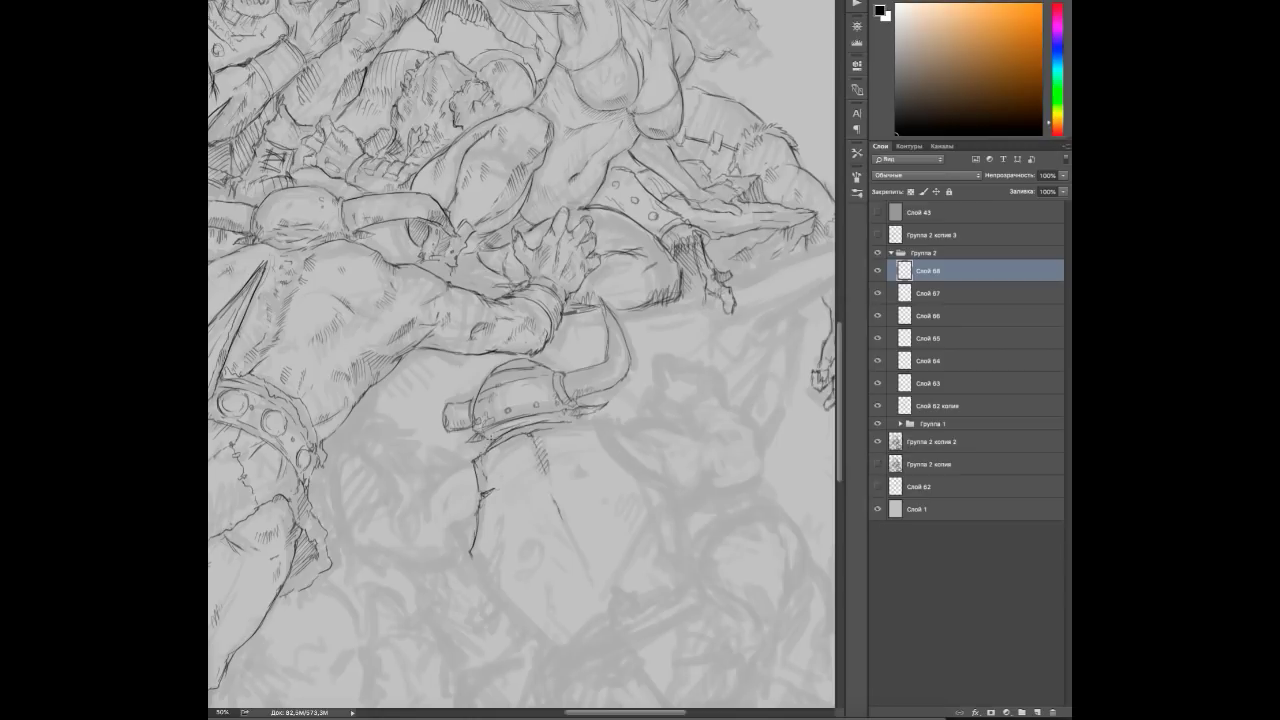
left_click_drag(601, 423, 664, 495)
left_click_drag(462, 574, 486, 602)
mouse_move(480, 600)
left_mouse_down()
mouse_move(470, 532)
mouse_move(504, 556)
mouse_move(588, 553)
left_mouse_up()
left_click_drag(516, 476, 526, 490)
left_click_drag(540, 542, 552, 574)
left_click_drag(480, 426, 478, 434)
Ink the helmeted warrior's waist belt and the round-pommelled dagger handle over it.
mouse_move(626, 424)
left_mouse_down()
mouse_move(668, 514)
mouse_move(638, 458)
left_mouse_up()
left_click_drag(552, 466, 588, 498)
left_click_drag(640, 458, 578, 488)
left_click_drag(494, 524, 507, 555)
mouse_move(540, 499)
left_mouse_down()
mouse_move(565, 545)
mouse_move(574, 528)
left_mouse_up()
mouse_move(540, 496)
left_mouse_down()
mouse_move(558, 514)
mouse_move(542, 498)
mouse_move(510, 558)
mouse_move(636, 490)
left_mouse_up()
left_click_drag(518, 532, 496, 546)
key("ctrl+z")
Ink the dagger's curved sheath and the torn, pointed cloth hanging below the helmeted warrior's belt.
left_click_drag(584, 514, 642, 488)
left_click_drag(596, 530, 514, 475)
left_click_drag(499, 524, 584, 594)
mouse_move(584, 594)
left_mouse_down()
mouse_move(454, 431)
mouse_move(484, 442)
left_mouse_up()
left_click_drag(398, 303, 513, 408)
mouse_move(461, 463)
left_mouse_down()
mouse_move(517, 503)
mouse_move(598, 630)
left_mouse_up()
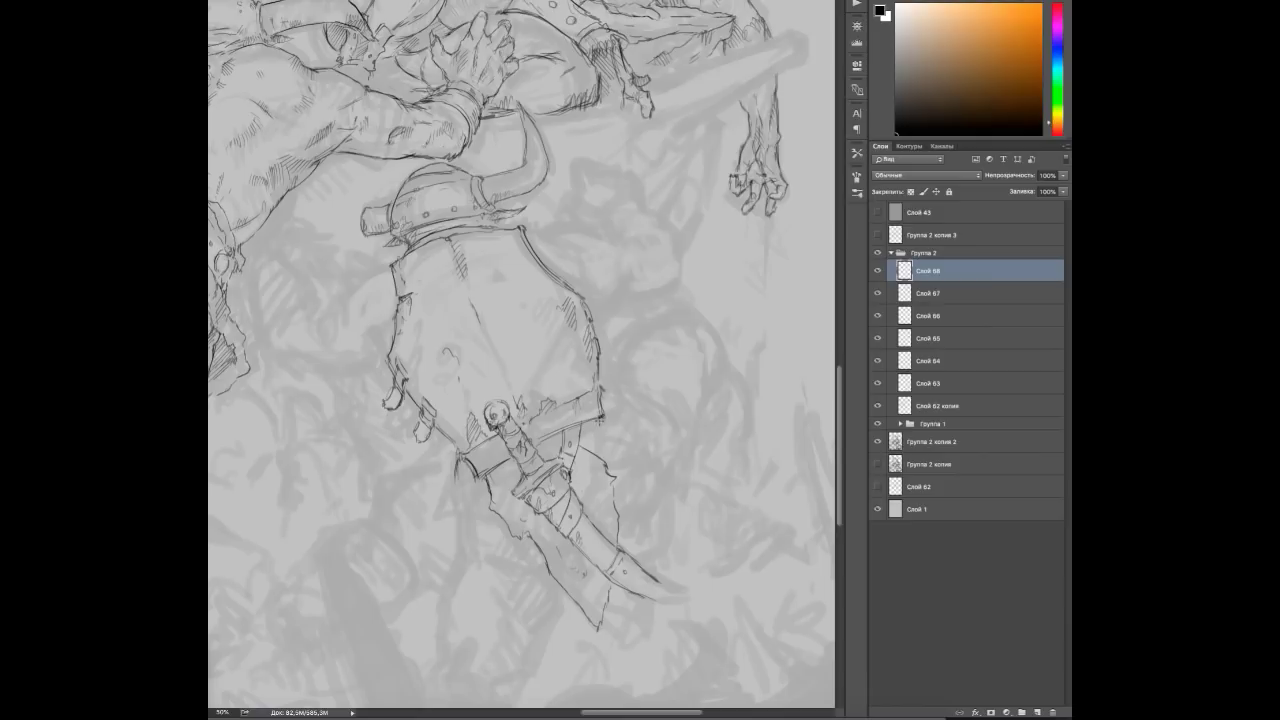
Ink the studded hip guard and draped cloth folds around the helmeted warrior's dagger.
left_click_drag(607, 425, 583, 397)
left_click_drag(438, 438, 426, 524)
left_click_drag(552, 434, 600, 494)
mouse_move(606, 402)
left_mouse_down()
mouse_move(614, 496)
mouse_move(474, 566)
left_mouse_up()
left_click_drag(600, 450, 560, 525)
mouse_move(558, 430)
left_mouse_down()
mouse_move(612, 502)
mouse_move(618, 366)
mouse_move(666, 482)
left_mouse_up()
Ink the helmeted warrior's bent thigh, knee and wrapped lower leg, with folds and hatching.
mouse_move(634, 352)
left_mouse_down()
mouse_move(700, 410)
mouse_move(666, 350)
left_mouse_up()
mouse_move(682, 388)
left_mouse_down()
mouse_move(712, 450)
mouse_move(664, 466)
mouse_move(660, 496)
left_mouse_up()
left_click(678, 416)
left_click_drag(670, 430, 704, 450)
left_click_drag(720, 470, 728, 502)
mouse_move(662, 528)
left_mouse_down()
mouse_move(722, 508)
mouse_move(674, 546)
mouse_move(795, 440)
left_mouse_up()
left_click_drag(538, 494, 518, 590)
left_click_drag(632, 520, 614, 604)
Ink the helmeted warrior's raised upper arm, shoulder and elbow on a new layer.
scroll(586, 621, "up", 5)
key("ctrl+shift+alt+n")
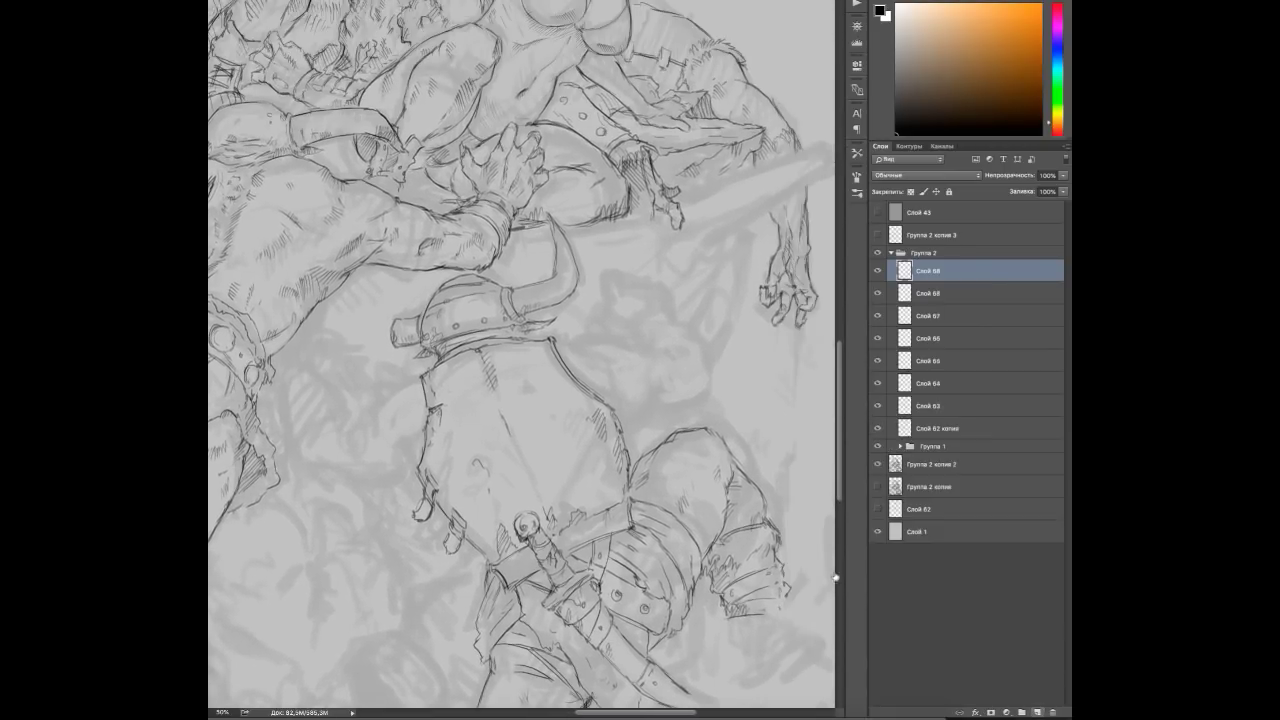
scroll(586, 621, "right", 2)
left_click_drag(546, 330, 610, 350)
mouse_move(580, 354)
left_mouse_down()
mouse_move(592, 366)
mouse_move(658, 360)
mouse_move(628, 396)
left_mouse_up()
mouse_move(610, 404)
left_mouse_down()
mouse_move(602, 418)
mouse_move(678, 402)
left_mouse_up()
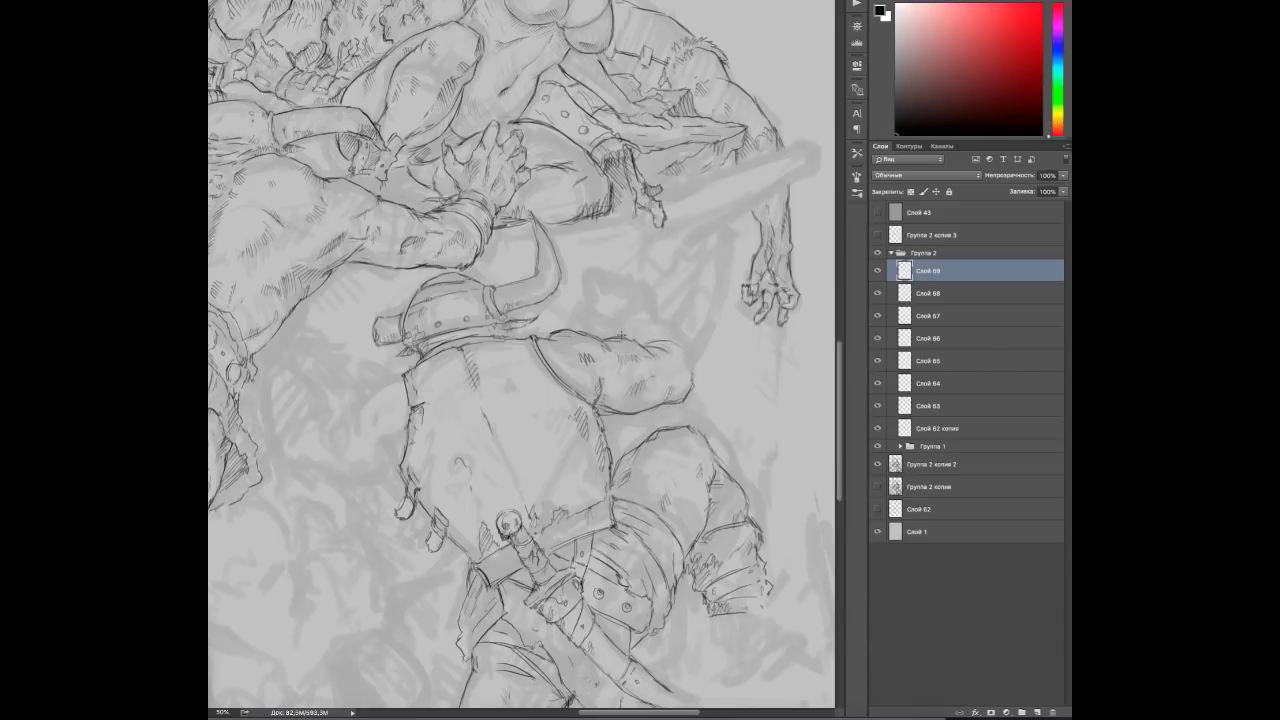
left_click_drag(650, 324, 692, 362)
left_click_drag(686, 350, 696, 386)
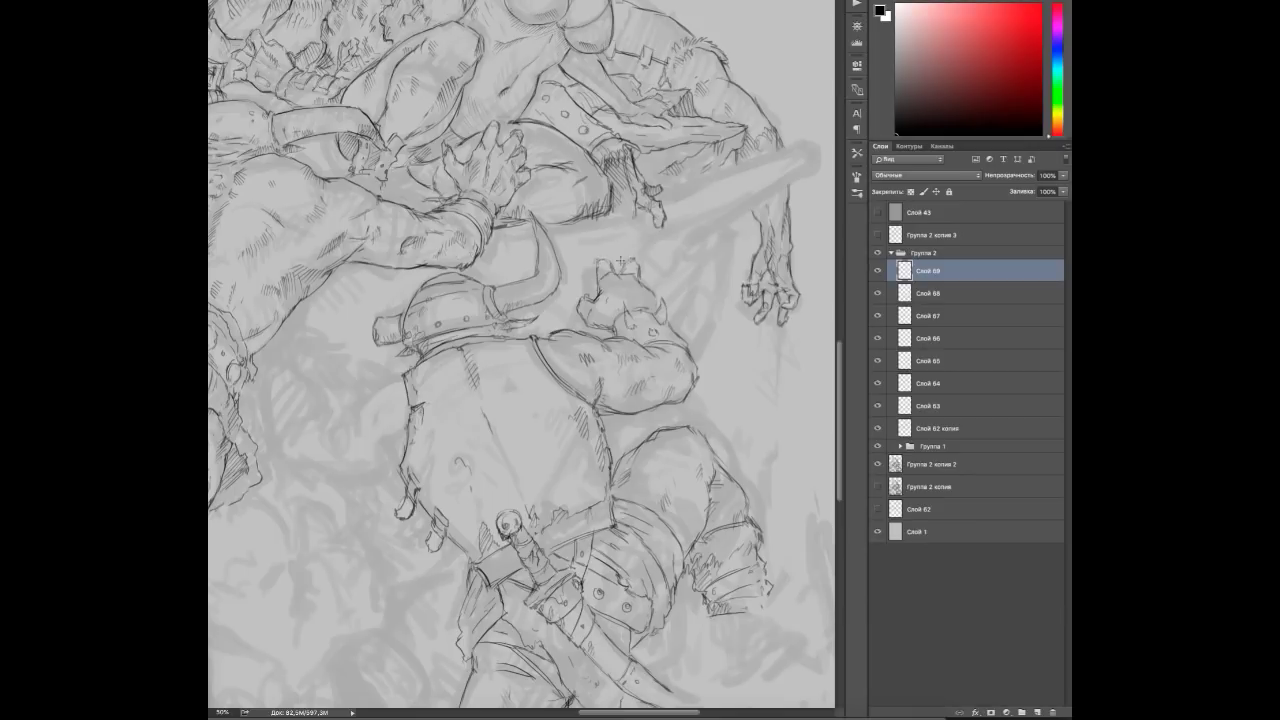
Ink the helmeted warrior's raised forearm and clenched hand, with muscle contours and short hatching.
mouse_move(640, 274)
left_mouse_down()
mouse_move(656, 296)
mouse_move(712, 292)
left_mouse_up()
left_click_drag(600, 300, 634, 322)
mouse_move(702, 298)
left_mouse_down()
mouse_move(744, 342)
mouse_move(754, 312)
left_mouse_up()
mouse_move(634, 322)
left_mouse_down()
mouse_move(600, 265)
mouse_move(578, 309)
left_mouse_up()
left_click_drag(664, 350, 676, 386)
mouse_move(720, 334)
left_mouse_down()
mouse_move(728, 358)
mouse_move(634, 380)
left_mouse_up()
left_click_drag(746, 384, 770, 410)
Ink the broad sword blade beyond the helmeted warrior's hand and the hatched shading beneath his raised arm.
mouse_move(652, 232)
left_mouse_down()
mouse_move(660, 322)
mouse_move(602, 387)
left_mouse_up()
mouse_move(598, 346)
left_mouse_down()
mouse_move(556, 366)
mouse_move(580, 378)
left_mouse_up()
mouse_move(574, 370)
left_mouse_down()
mouse_move(520, 384)
mouse_move(454, 433)
mouse_move(742, 322)
mouse_move(604, 402)
left_mouse_up()
left_click_drag(744, 340, 612, 446)
left_click_drag(660, 640, 677, 306)
left_click_drag(330, 40, 498, 373)
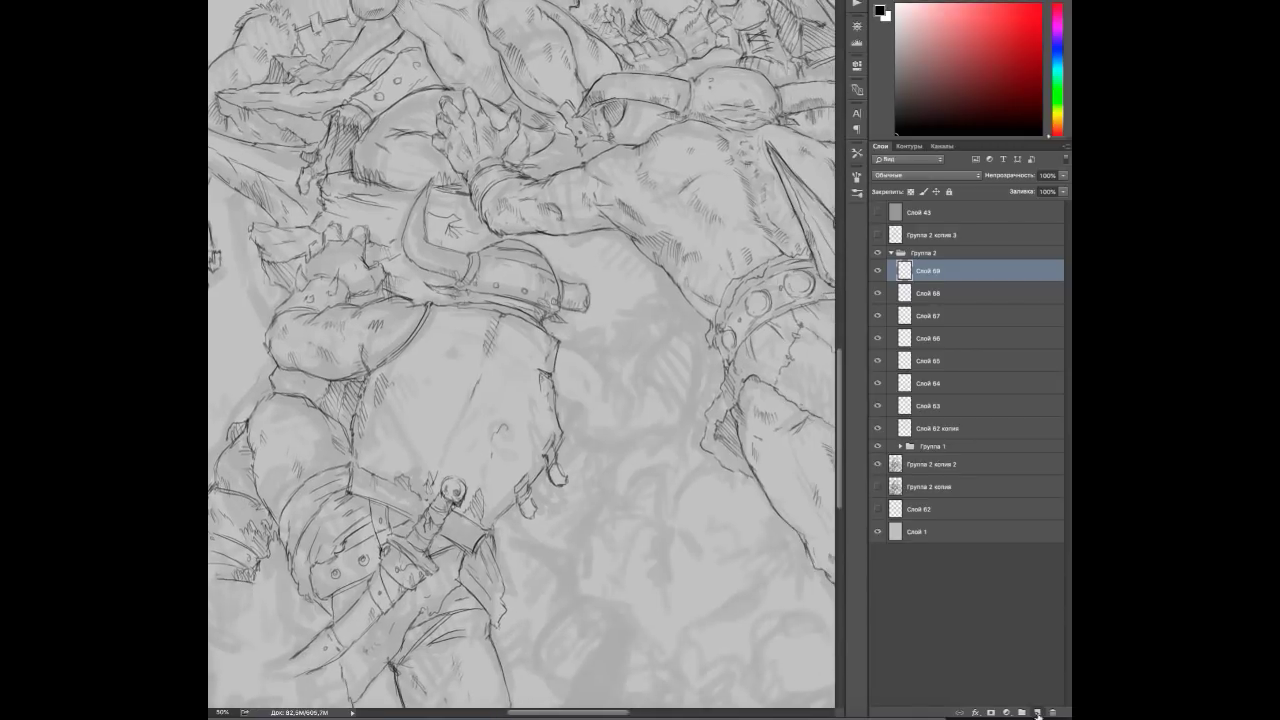
Ink the helmeted warrior's other bent arm with its studded bracer on a new layer, redoing the first outline.
key("ctrl+minus")
key("ctrl+shift+alt+n")
key("alt+bracketright")
key("alt+bracketright")
mouse_move(474, 430)
left_mouse_down()
mouse_move(510, 395)
mouse_move(550, 446)
mouse_move(515, 462)
mouse_move(486, 512)
left_mouse_up()
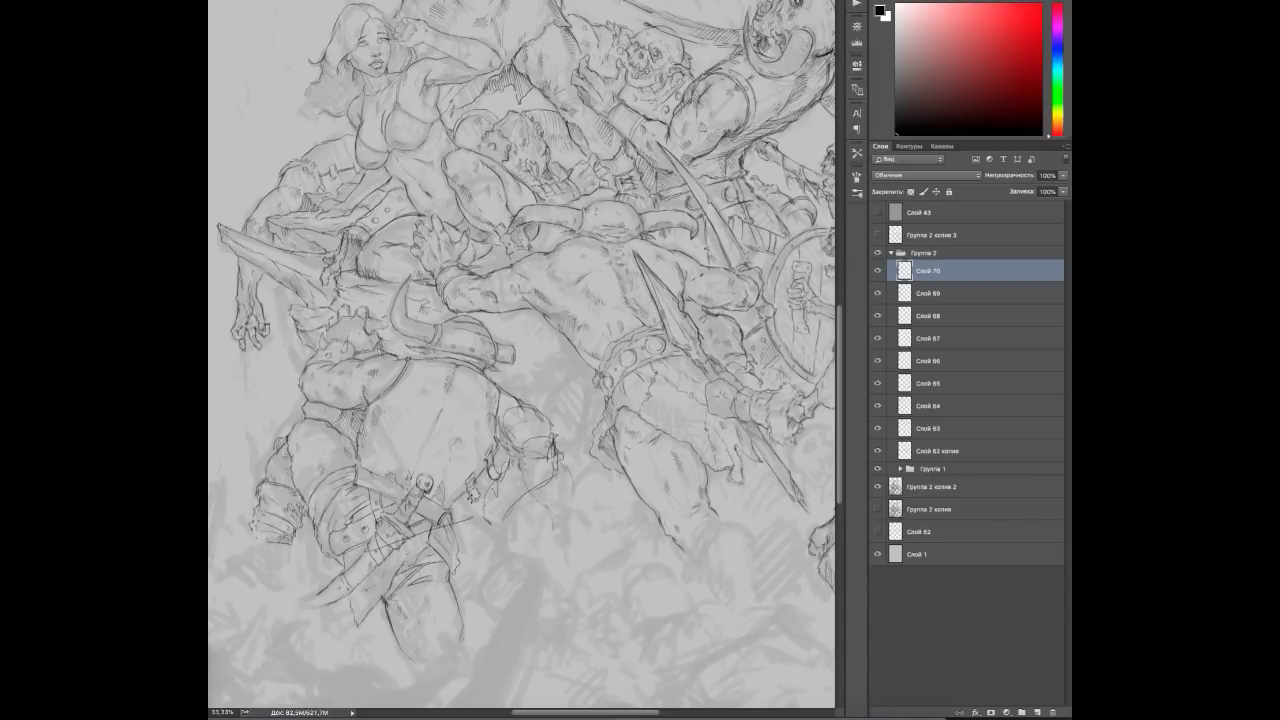
key("ctrl+z")
left_click_drag(575, 419, 567, 425)
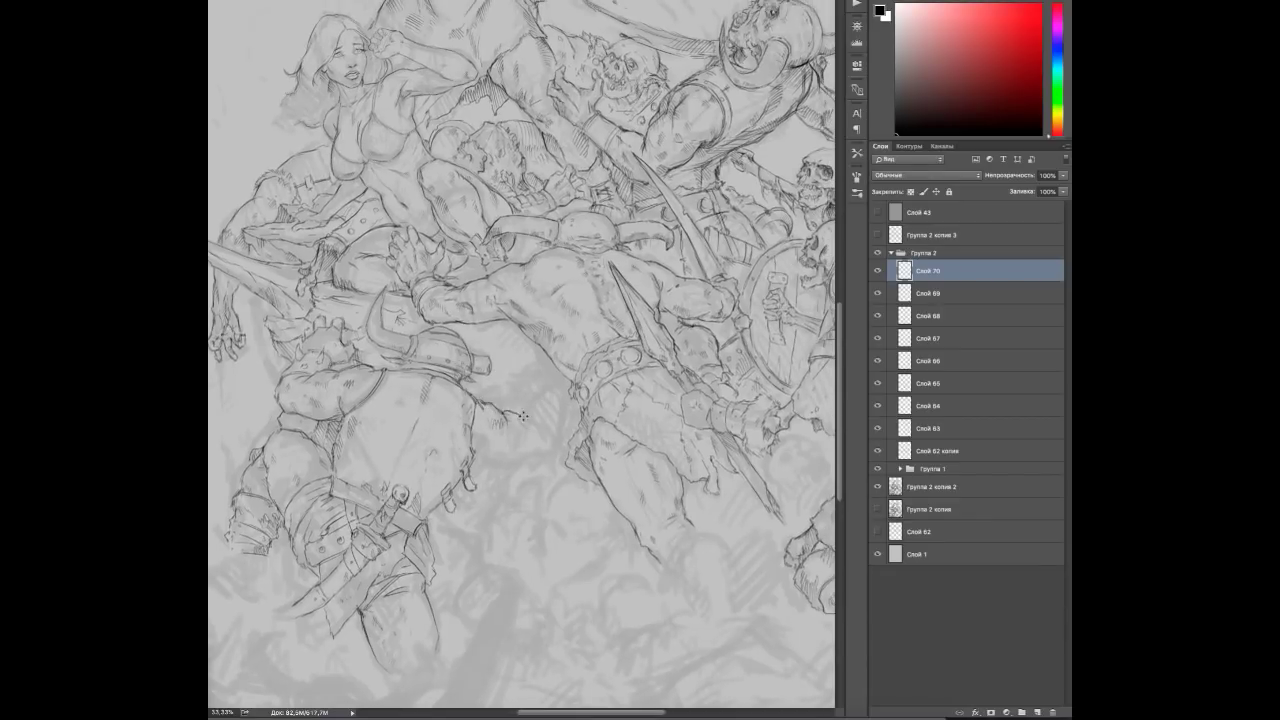
mouse_move(522, 416)
left_mouse_down()
mouse_move(480, 452)
mouse_move(550, 434)
mouse_move(528, 375)
left_mouse_up()
left_click_drag(556, 430, 531, 387)
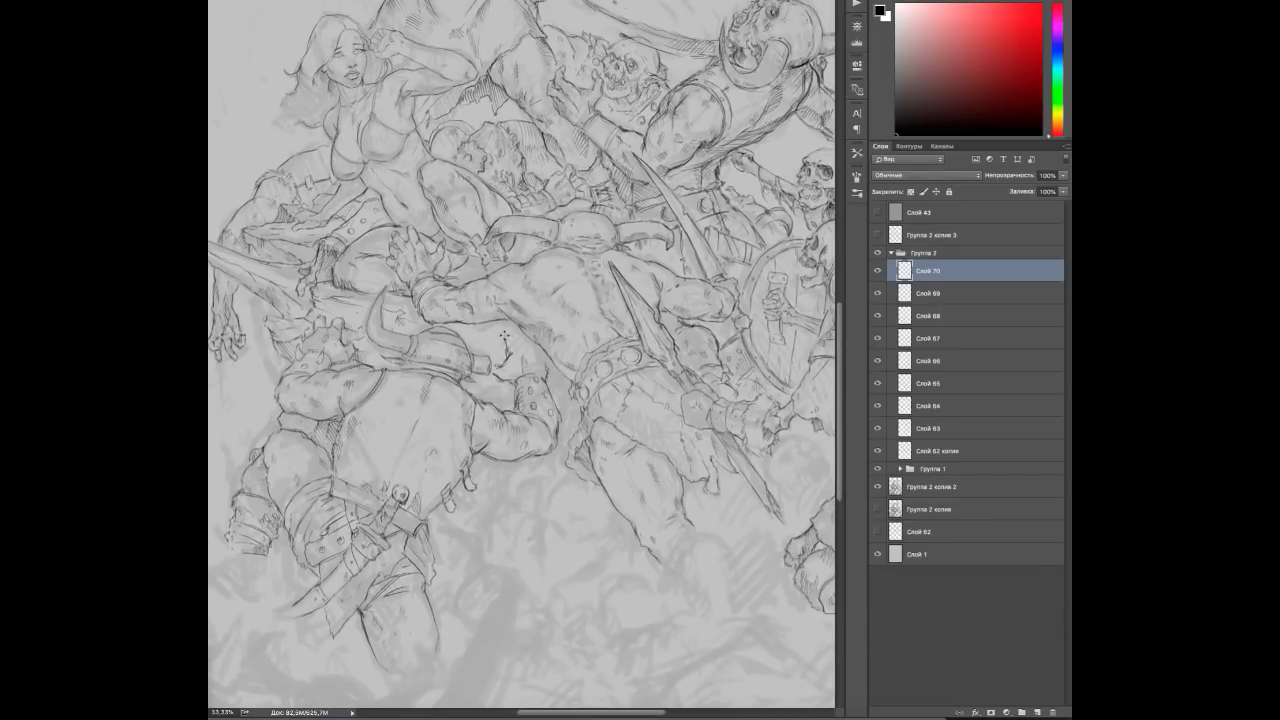
left_click_drag(505, 385, 472, 398)
mouse_move(560, 450)
left_mouse_down()
mouse_move(530, 382)
mouse_move(450, 432)
left_mouse_up()
Ink the fallen creature's bent arm and clawed hand beside the helmeted warrior on a new layer.
key("ctrl+shift+alt+n")
left_click_drag(432, 448, 440, 490)
left_click_drag(458, 406, 452, 436)
mouse_move(470, 440)
left_mouse_down()
mouse_move(456, 506)
mouse_move(533, 464)
left_mouse_up()
mouse_move(530, 460)
left_mouse_down()
mouse_move(504, 428)
mouse_move(538, 408)
mouse_move(545, 424)
left_mouse_up()
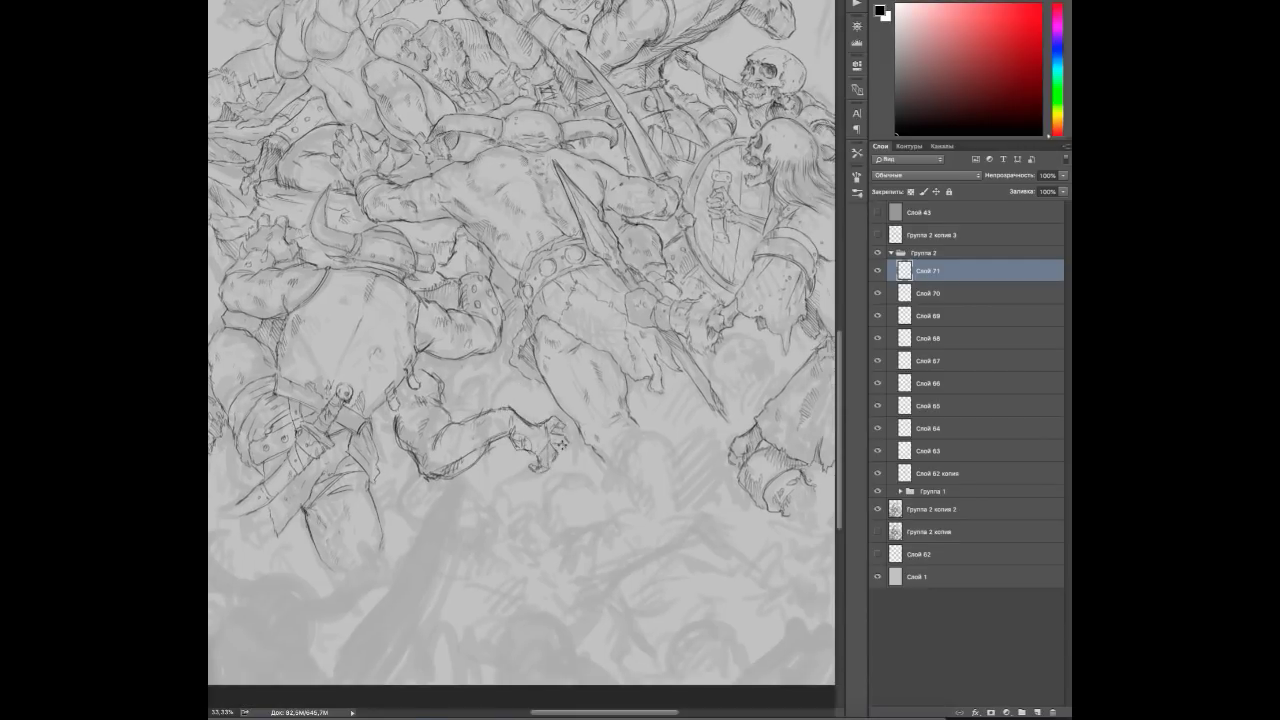
left_click_drag(452, 396, 464, 416)
left_click_drag(388, 410, 394, 422)
left_click_drag(526, 396, 550, 424)
mouse_move(470, 360)
left_mouse_down()
mouse_move(504, 374)
mouse_move(476, 382)
left_mouse_up()
Ink the fallen creature's skull-like face beneath its arm and the details of its torso.
left_click_drag(500, 460, 414, 492)
left_click_drag(392, 386, 370, 406)
left_click_drag(282, 362, 256, 416)
left_click_drag(390, 520, 360, 496)
mouse_move(352, 508)
left_mouse_down()
mouse_move(362, 520)
mouse_move(344, 506)
left_mouse_up()
left_click_drag(346, 502, 366, 518)
left_click_drag(390, 458, 366, 490)
left_click_drag(340, 490, 358, 506)
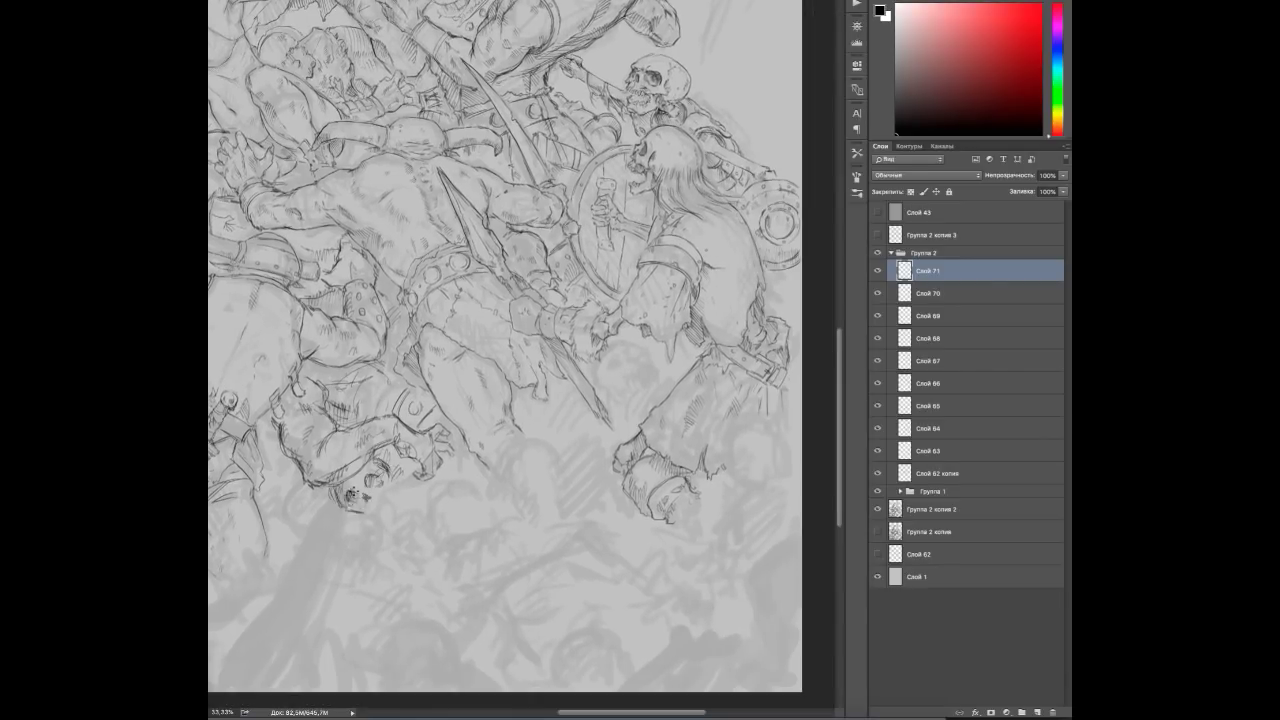
left_click_drag(289, 484, 347, 498)
Ink the central horned warrior's lower leg and cuffed boot, plus the skull near the sword tip, on new layers.
left_click_drag(576, 481, 441, 506)
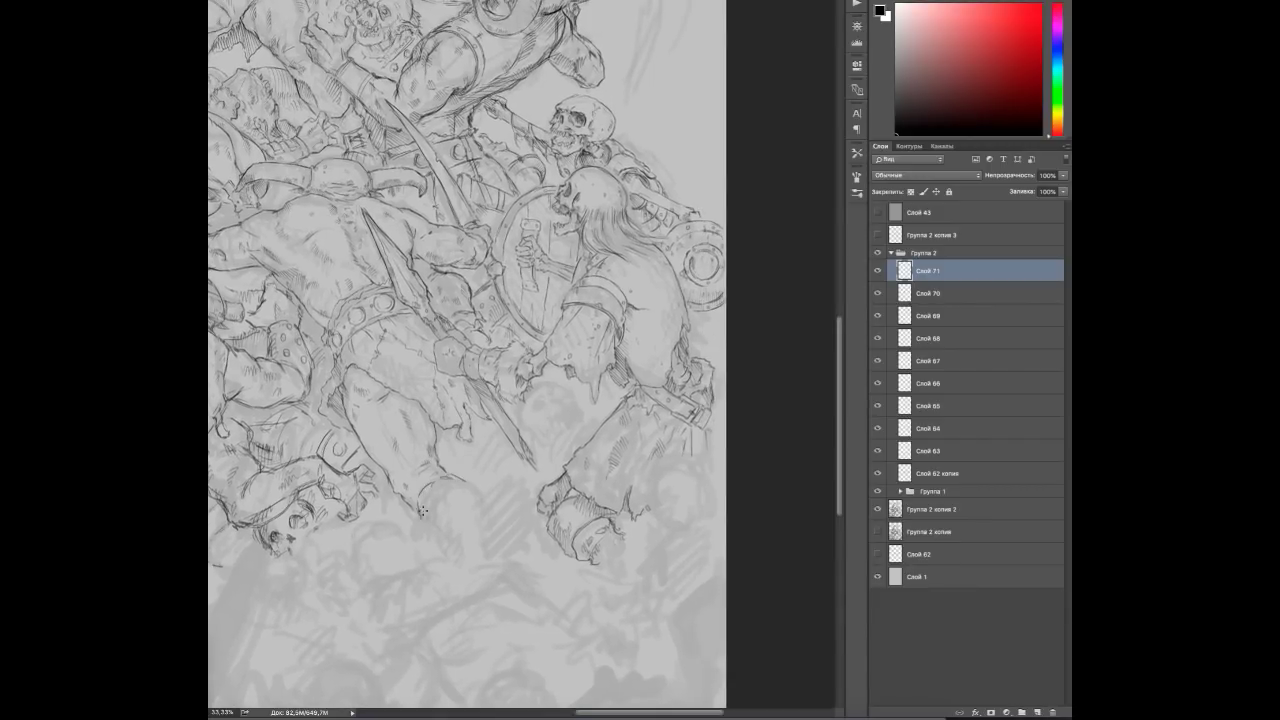
left_click_drag(510, 347, 564, 377)
key("ctrl+shift+alt+n")
left_click_drag(600, 418, 587, 460)
key("ctrl+z")
mouse_move(600, 417)
left_mouse_down()
mouse_move(588, 468)
mouse_move(624, 464)
mouse_move(610, 470)
mouse_move(608, 440)
mouse_move(648, 440)
mouse_move(650, 458)
mouse_move(612, 506)
left_mouse_up()
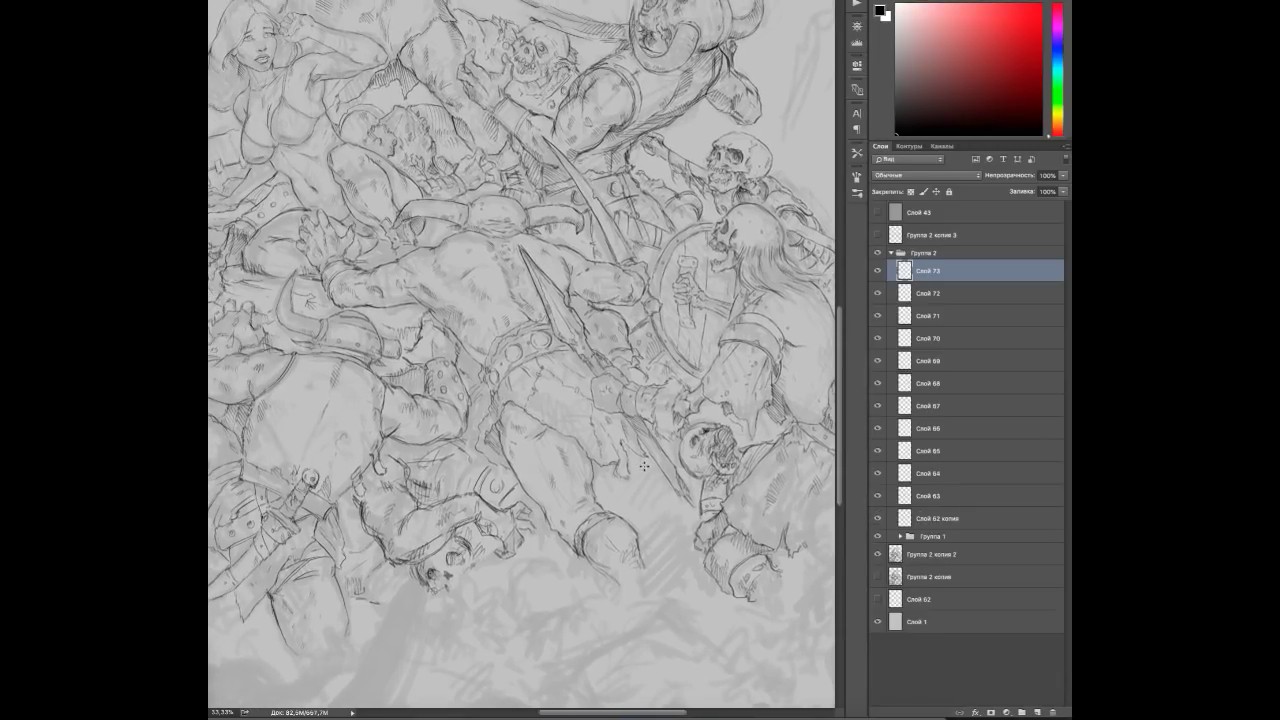
mouse_move(640, 466)
left_mouse_down()
mouse_move(668, 492)
mouse_move(640, 512)
mouse_move(633, 468)
left_mouse_up()
key("ctrl+z")
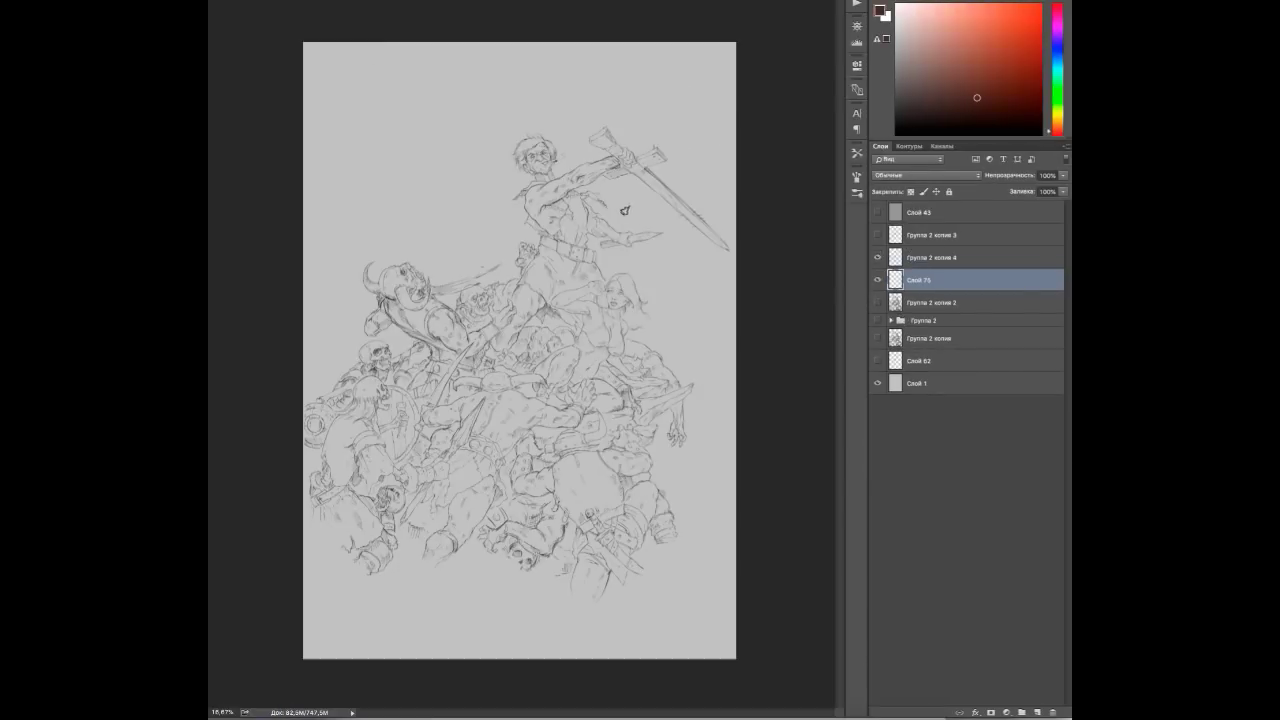
Block in the sky behind the upper figures with dark reddish brown beneath the line art.
mouse_move(520, 210)
left_mouse_down()
mouse_move(600, 240)
mouse_move(680, 120)
mouse_move(500, 250)
left_mouse_up()
left_click_drag(640, 300, 686, 86)
mouse_move(710, 320)
left_mouse_down()
mouse_move(329, 200)
mouse_move(466, 214)
mouse_move(440, 230)
left_mouse_up()
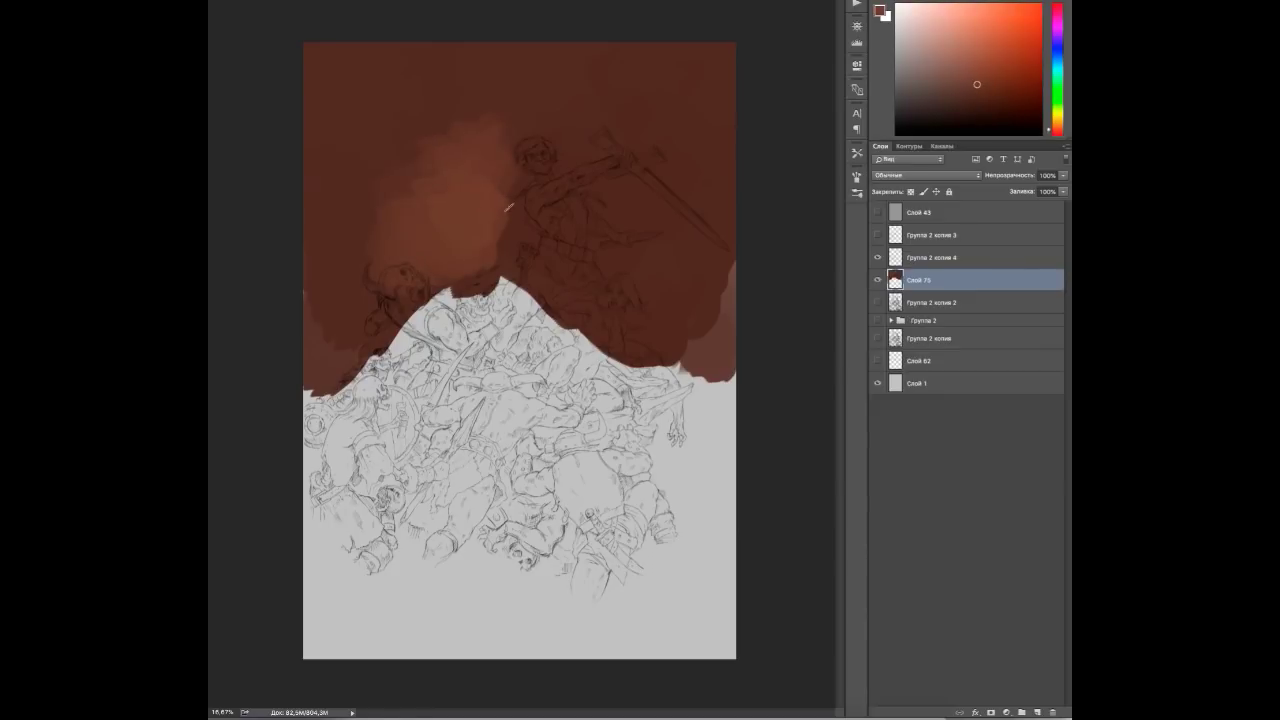
Paint a red glow around the swordsman's head and arm, with muted brown clouds on both sides of him.
left_click_drag(511, 208, 424, 227)
left_click_drag(563, 226, 515, 148)
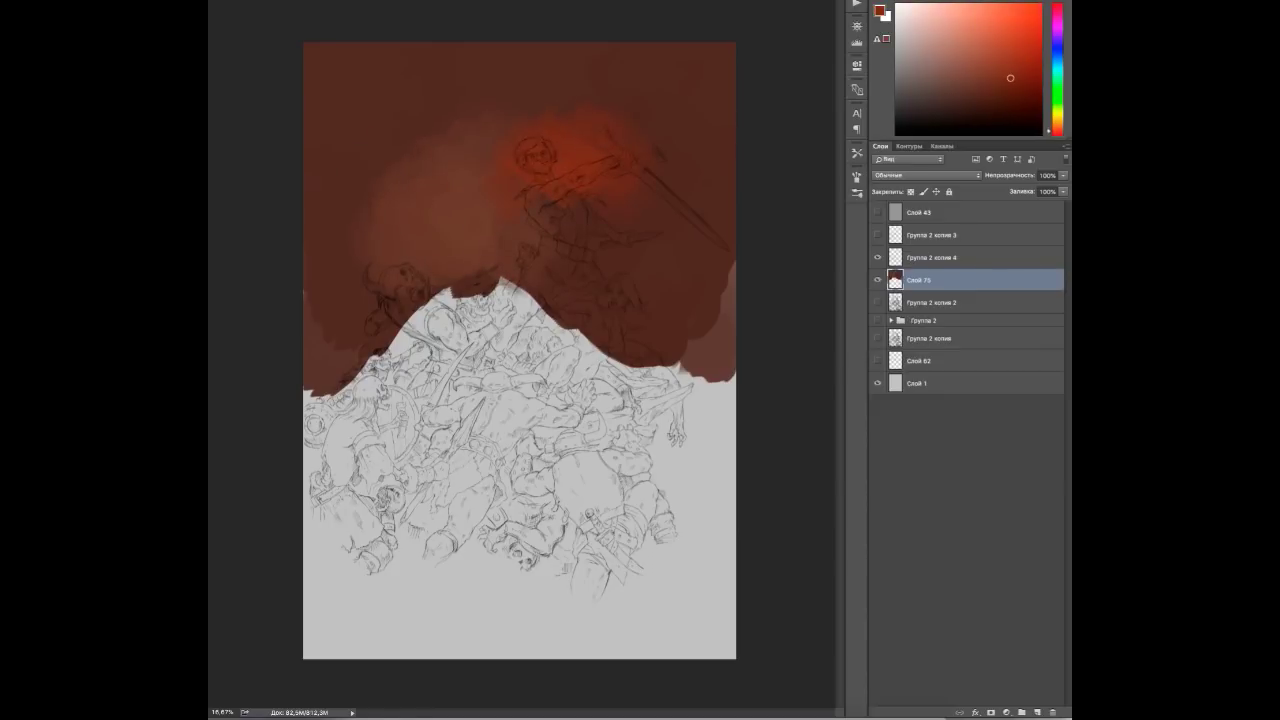
left_click(571, 149, "alt")
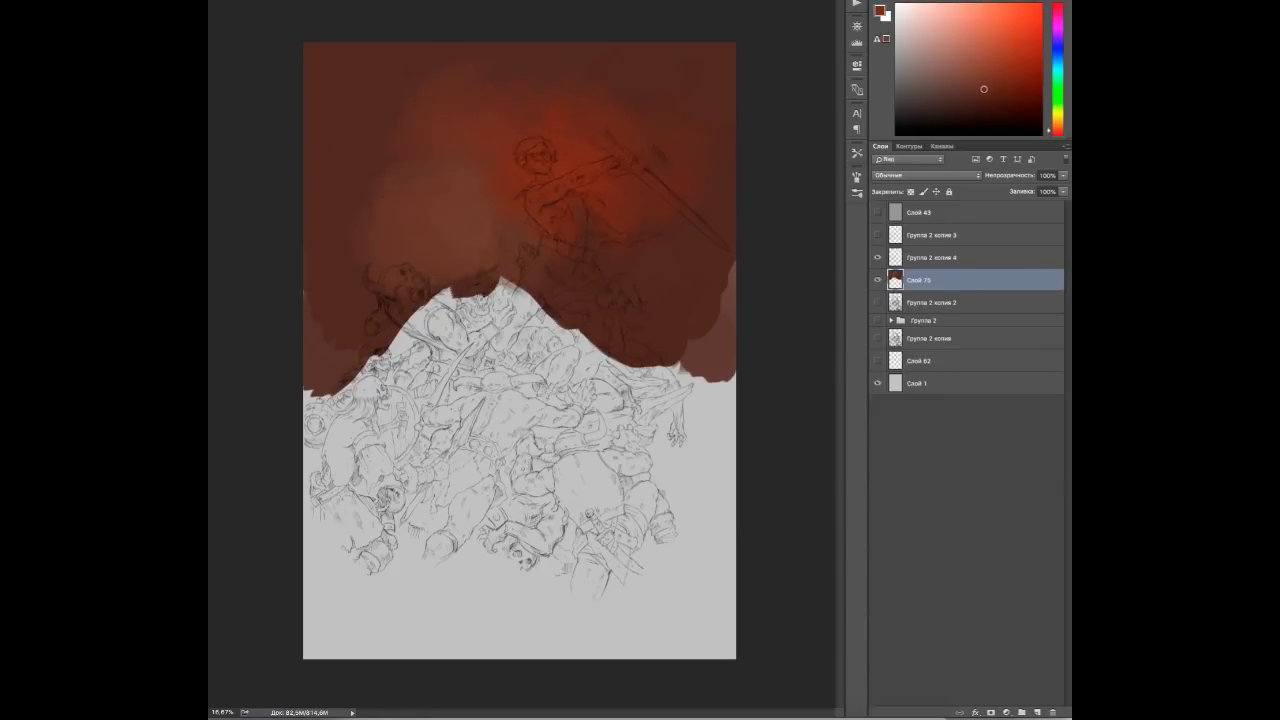
left_click(709, 163, "alt")
mouse_move(686, 163)
left_mouse_down()
mouse_move(674, 208)
mouse_move(650, 228)
mouse_move(697, 322)
left_mouse_up()
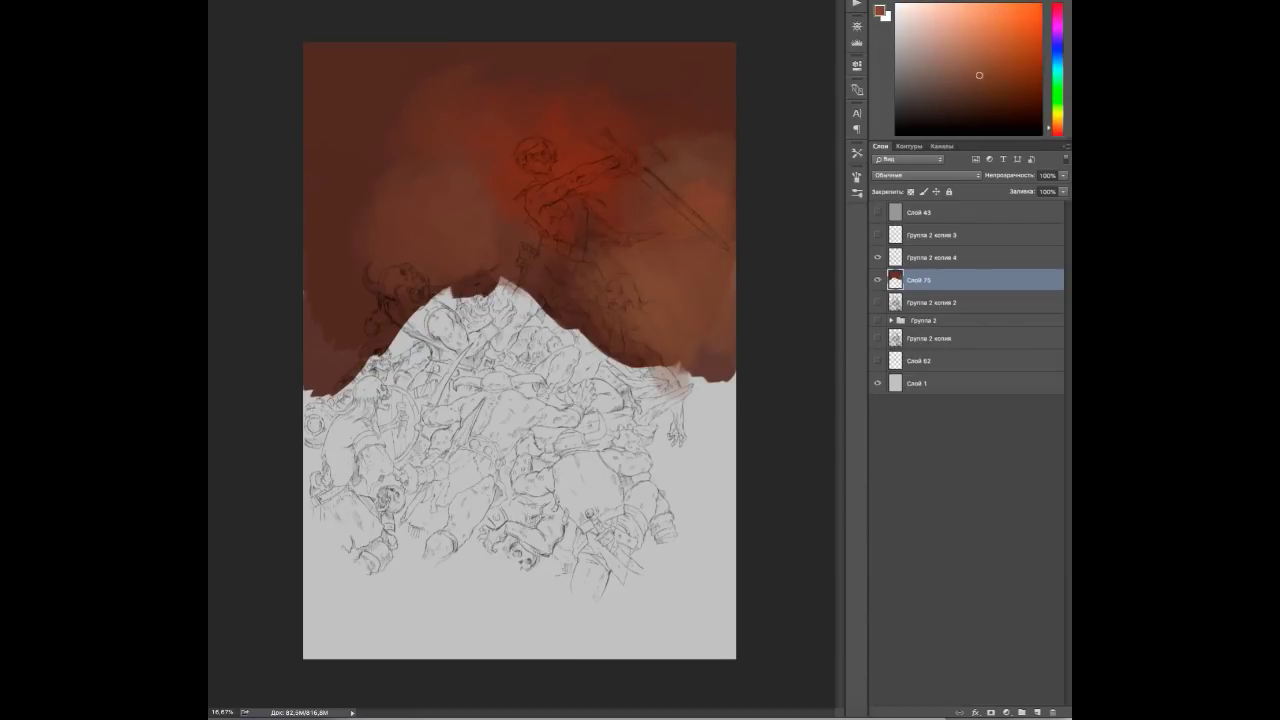
Paint a bright orange glow behind the swordsman's waist and spread reddish tones over the top of the figure pile.
left_click(507, 250, "alt")
mouse_move(560, 240)
left_mouse_down()
mouse_move(465, 280)
mouse_move(505, 245)
mouse_move(470, 300)
mouse_move(540, 330)
left_mouse_up()
left_click(535, 226, "alt")
left_click(549, 261, "alt")
left_click(618, 262, "alt")
left_click(377, 86, "alt")
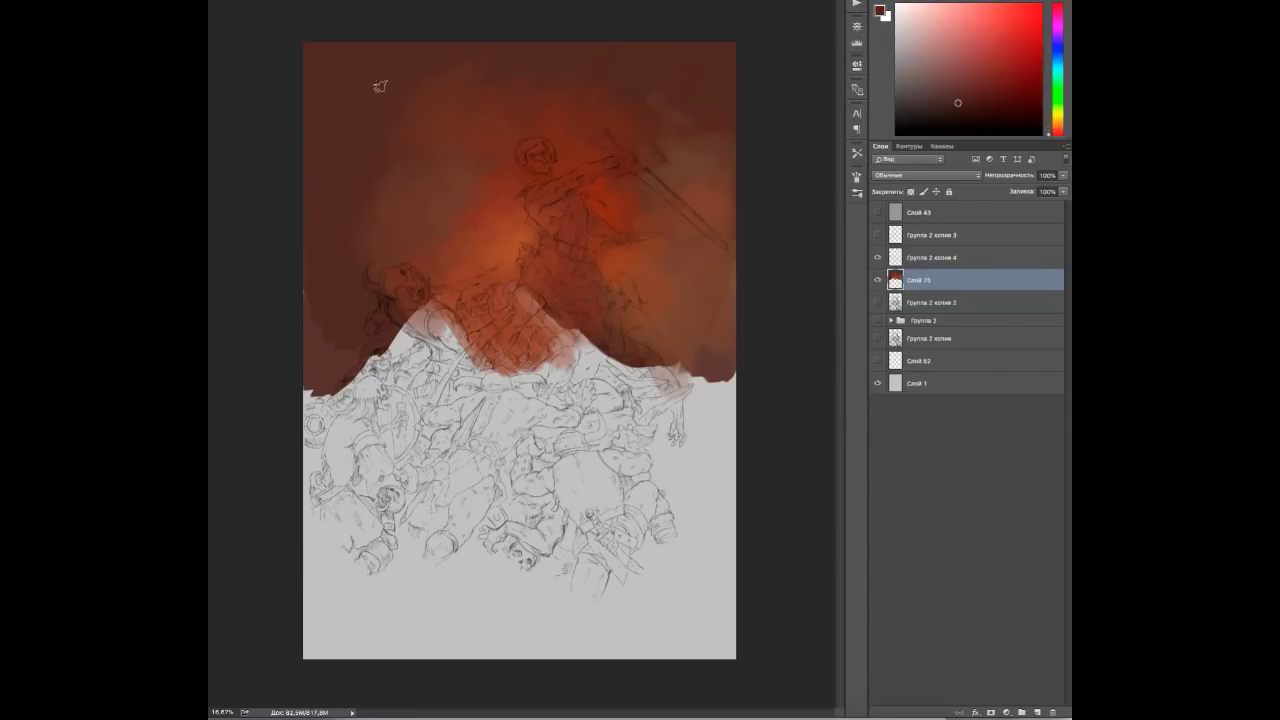
Cover the figure pile and ground with dark maroon and add dusky purple beside the pile's edge.
left_click(728, 182, "alt")
left_click(598, 270, "alt")
mouse_move(700, 365)
left_mouse_down()
mouse_move(725, 420)
mouse_move(720, 450)
left_mouse_up()
left_click(335, 490, "alt")
mouse_move(320, 480)
left_mouse_down()
mouse_move(645, 655)
mouse_move(670, 455)
mouse_move(380, 440)
mouse_move(443, 434)
mouse_move(480, 330)
mouse_move(640, 405)
mouse_move(705, 470)
mouse_move(651, 457)
mouse_move(698, 548)
left_mouse_up()
Fill the remaining unpainted gaps along the pile's edges with hazy brown and mauve tones.
left_click(680, 371, "alt")
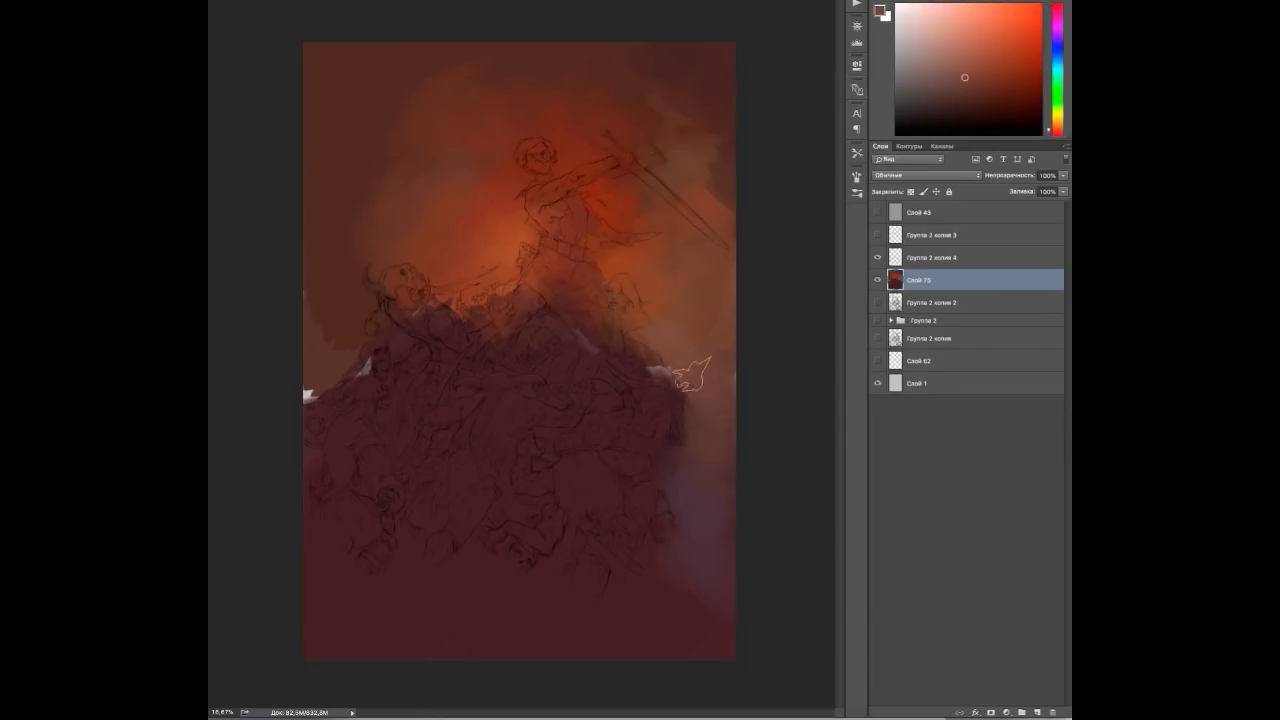
left_click_drag(680, 371, 657, 375)
left_click(371, 371, "alt")
left_click_drag(371, 371, 395, 340)
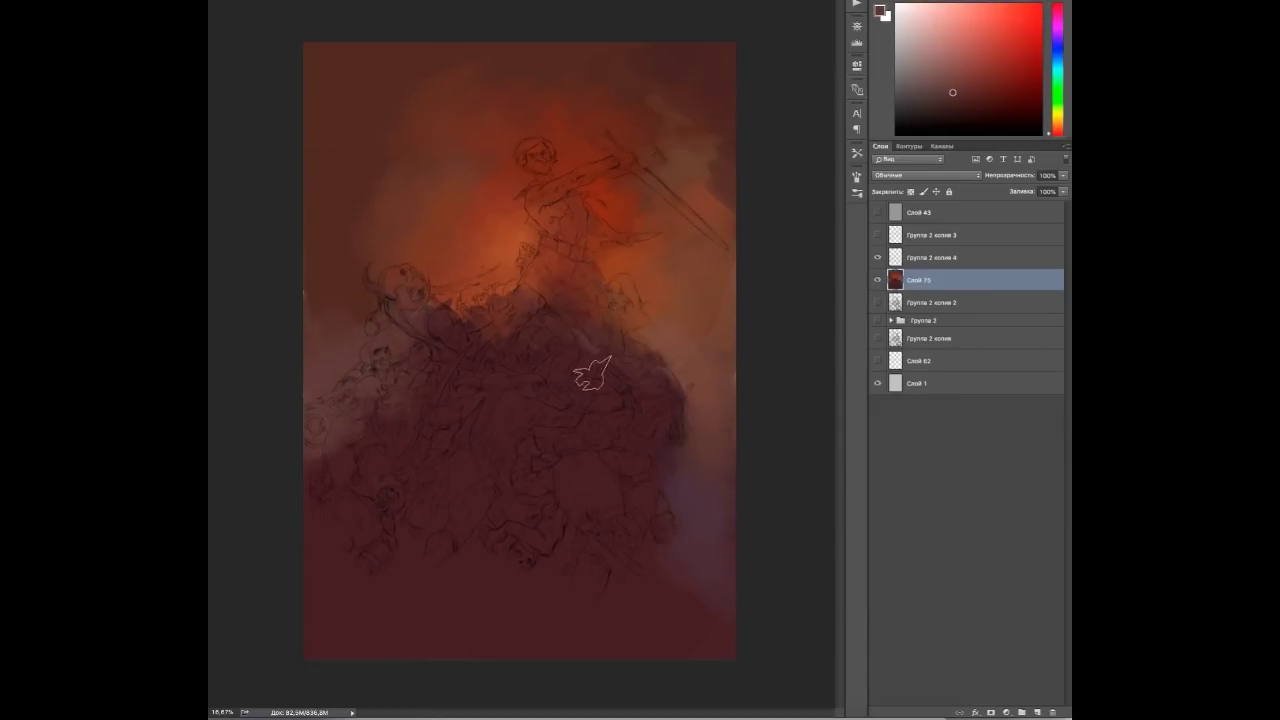
Darken the sky's upper edge and corners with deep maroon and dark red clouds.
left_click(330, 60, "alt")
left_click_drag(330, 60, 365, 58)
left_click(379, 68, "alt")
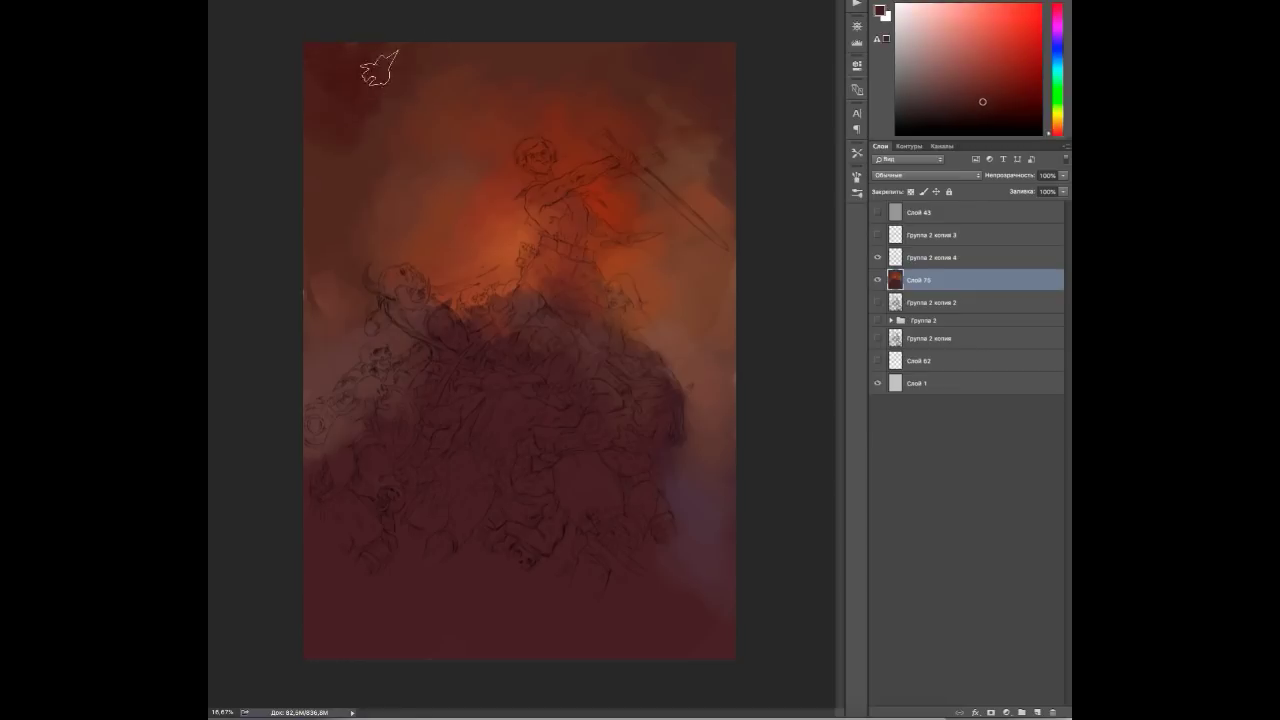
left_click(334, 203, "alt")
mouse_move(390, 40)
left_mouse_down()
mouse_move(571, 34)
mouse_move(445, 46)
left_mouse_up()
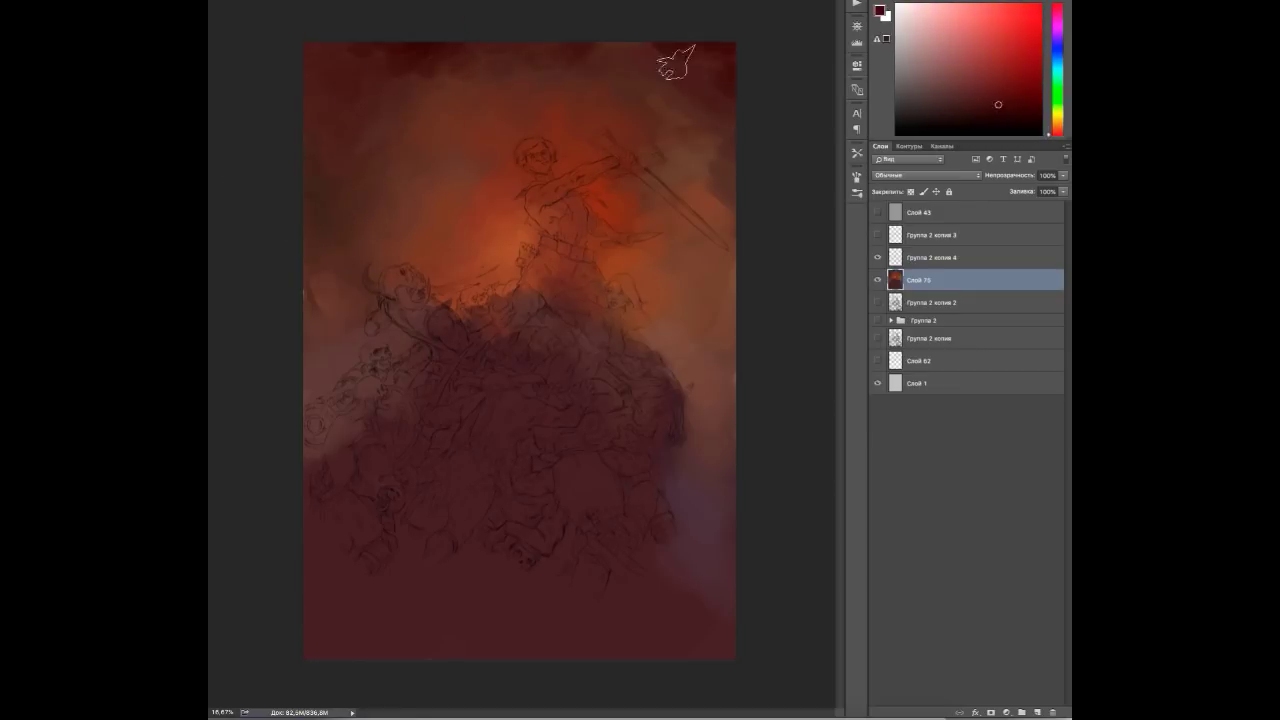
left_click(447, 90, "alt")
left_click(399, 95, "alt")
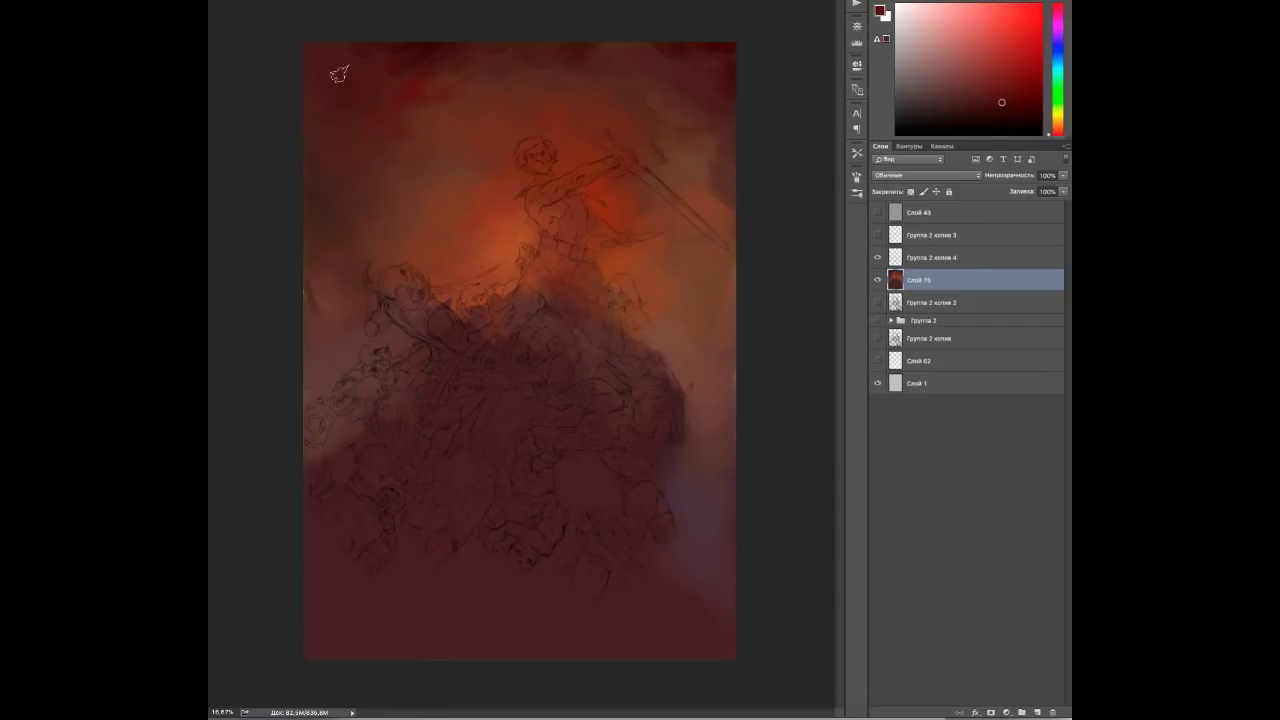
left_click(412, 58, "alt")
Flip the canvas horizontally and paint a pale orange glow beside the swordsman's waist.
key("ctrl+shift+h")
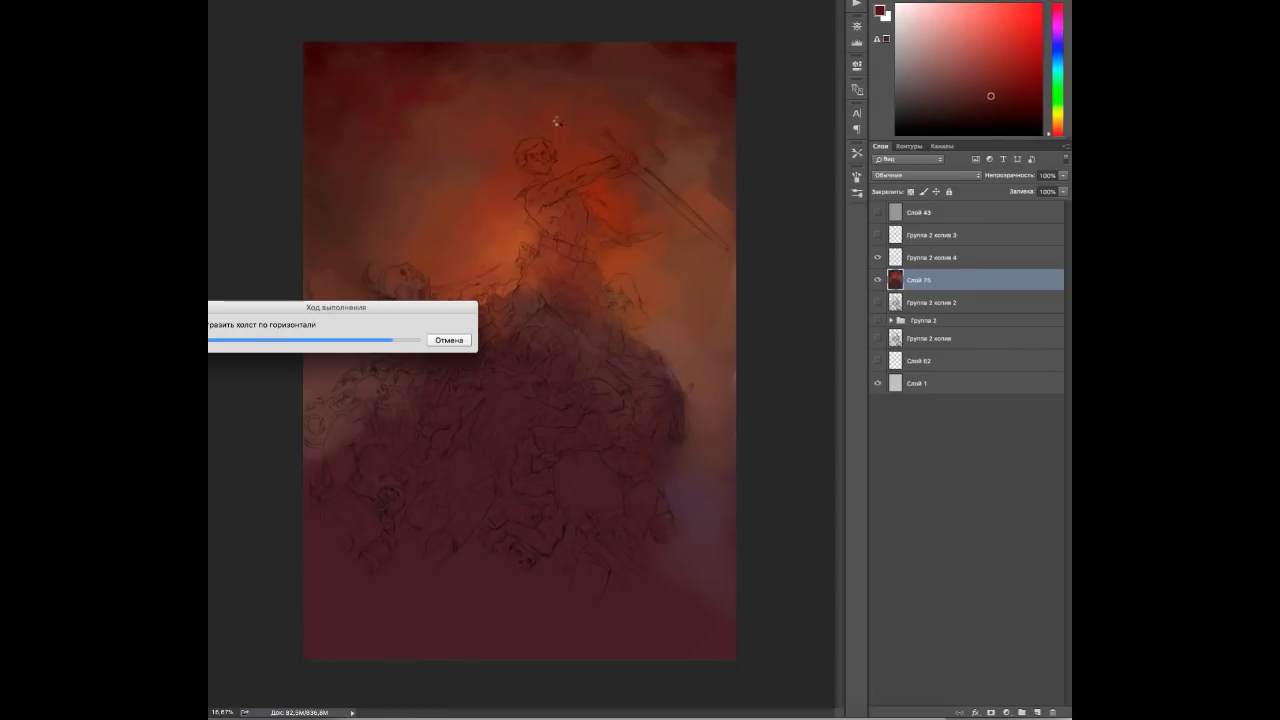
left_click(444, 268, "alt")
left_click(384, 253, "alt")
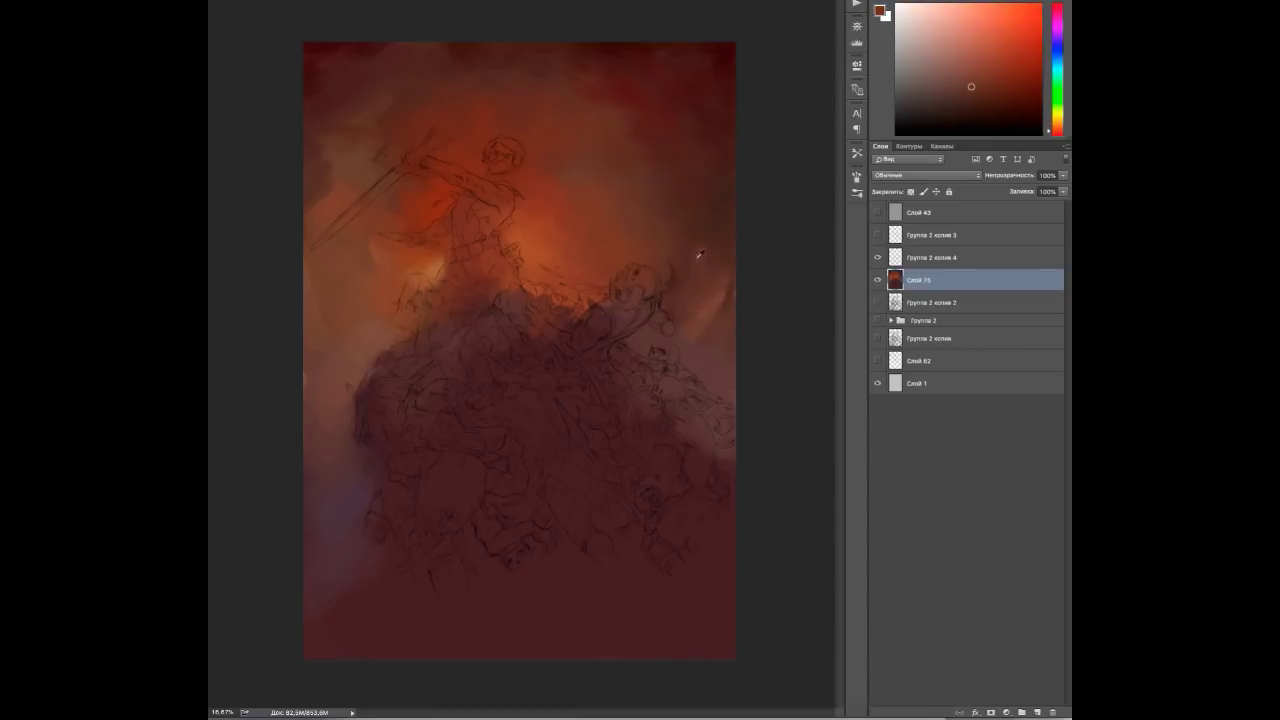
On a new layer, paint purple haze near the canvas edge and bluish streaks in the dark upper sky.
key("ctrl+shift+alt+n")
left_click(733, 400, "alt")
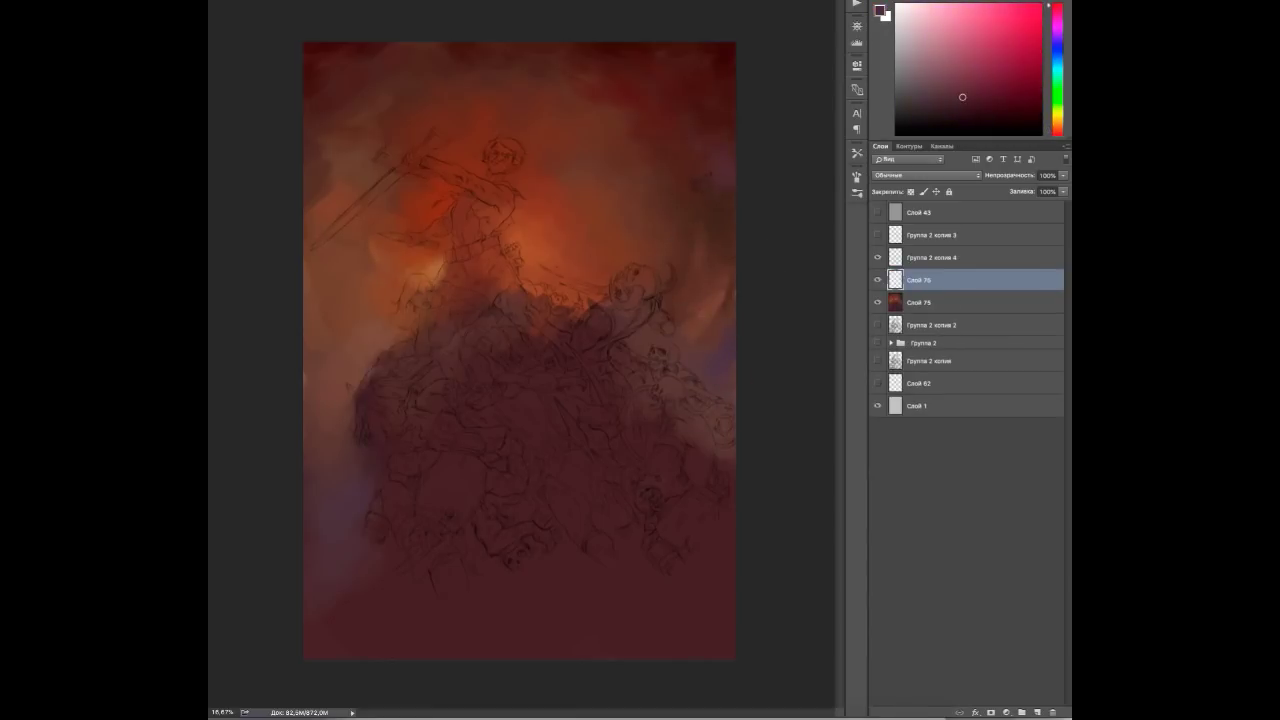
left_click(697, 150, "alt")
left_click(340, 50, "alt")
left_click(619, 117, "alt")
left_click(630, 62, "alt")
left_click(697, 68, "alt")
left_click(669, 107, "alt")
Brighten the background on both sides of the swordsman's torso and waist with pale orange and yellow light.
left_click(513, 255, "alt")
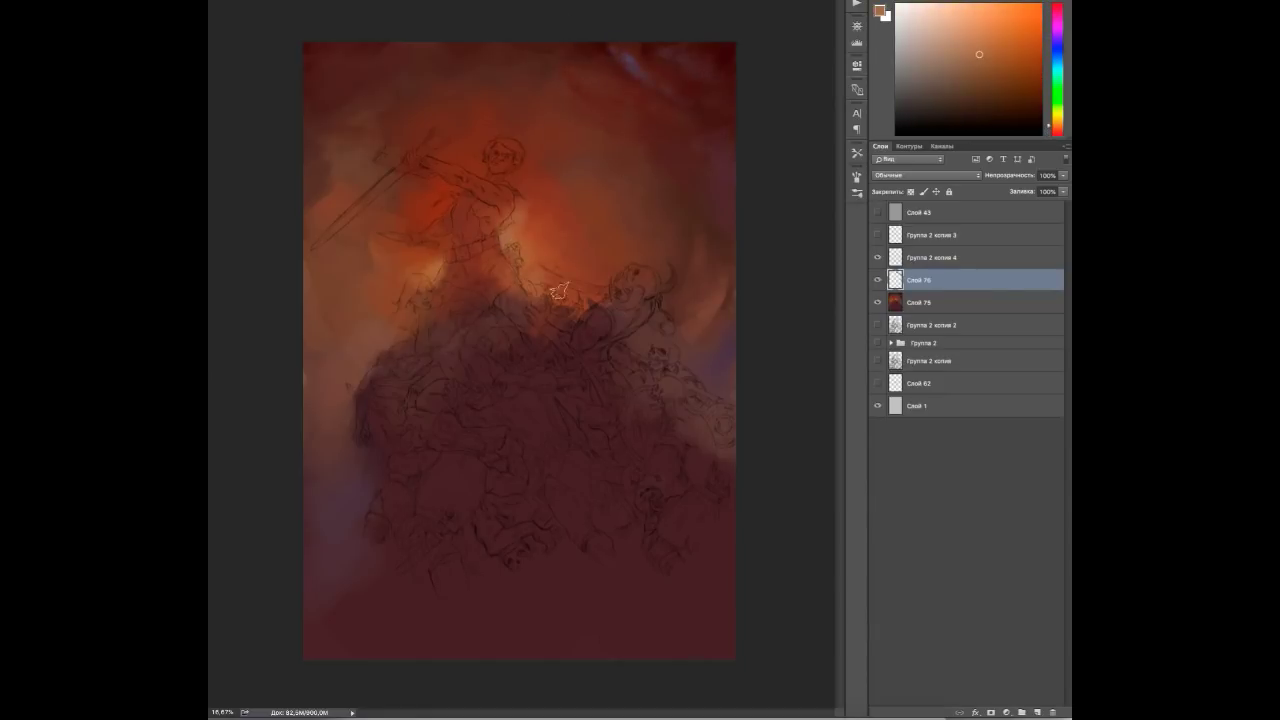
left_click(425, 228, "alt")
left_click(420, 250, "alt")
left_click(385, 308, "alt")
left_click(375, 334, "alt")
left_click(311, 270, "alt")
left_click(443, 263, "alt")
left_click(440, 262)
left_click(552, 257, "alt")
Paint the swordsman's collar and scarf black on a new layer.
key("ctrl+shift+alt+n")
scroll(540, 206, "up", 3)
key("d")
mouse_move(490, 238)
left_mouse_down()
mouse_move(528, 264)
mouse_move(512, 262)
left_mouse_up()
left_click(479, 239, "alt")
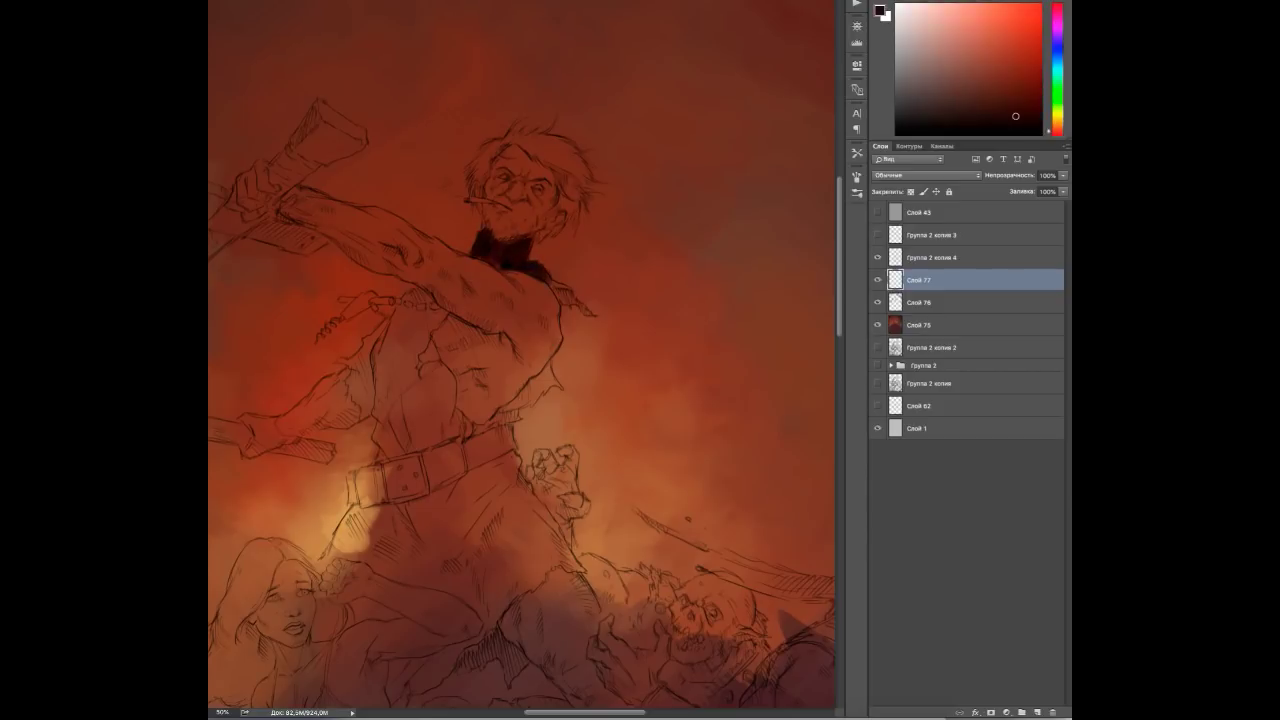
left_click(516, 243, "alt")
Block in the swordsman's hair and shaded face with dark red-brown tones.
left_click(490, 177, "alt")
left_click_drag(478, 150, 498, 205)
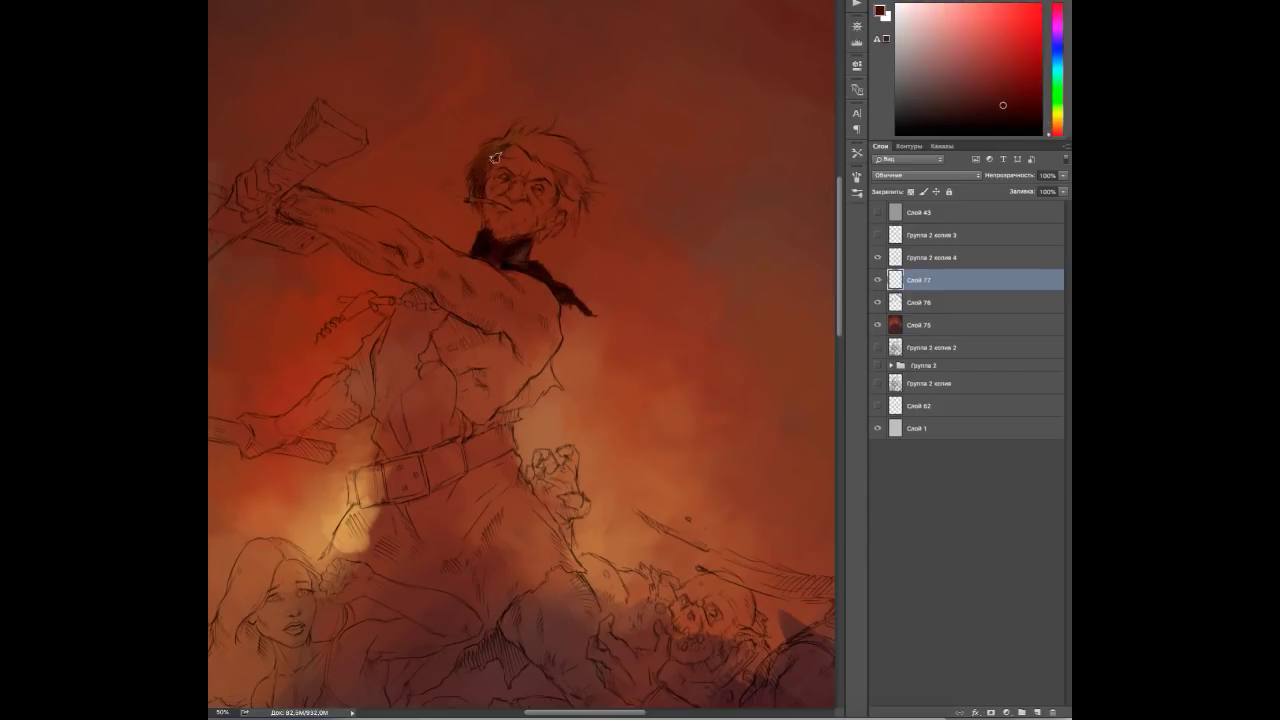
left_click_drag(530, 148, 541, 233)
left_click(572, 216, "alt")
left_click_drag(540, 150, 580, 182)
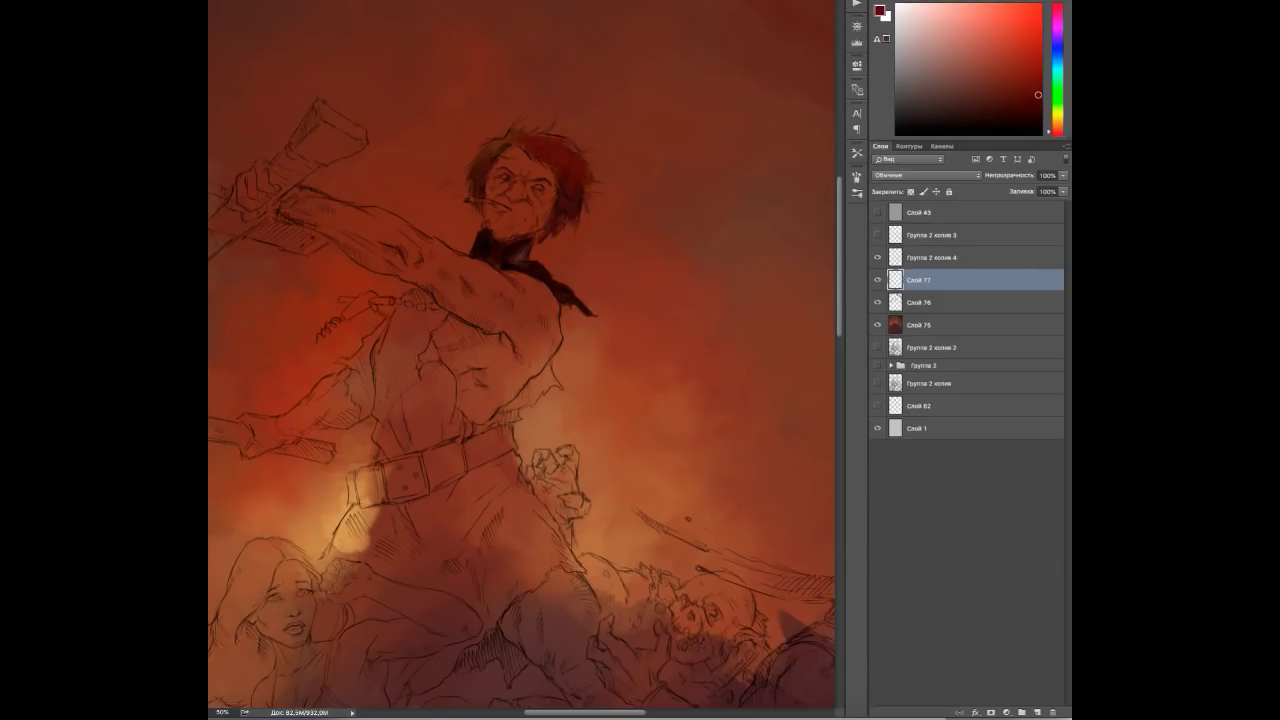
left_click(555, 177, "alt")
left_click_drag(525, 145, 584, 180)
Paint the swordsman's blond hair on a new layer, with bright yellow highlights and orange-brown strands.
key("ctrl+shift+alt+n")
left_click(570, 155, "alt")
left_click(584, 180, "alt")
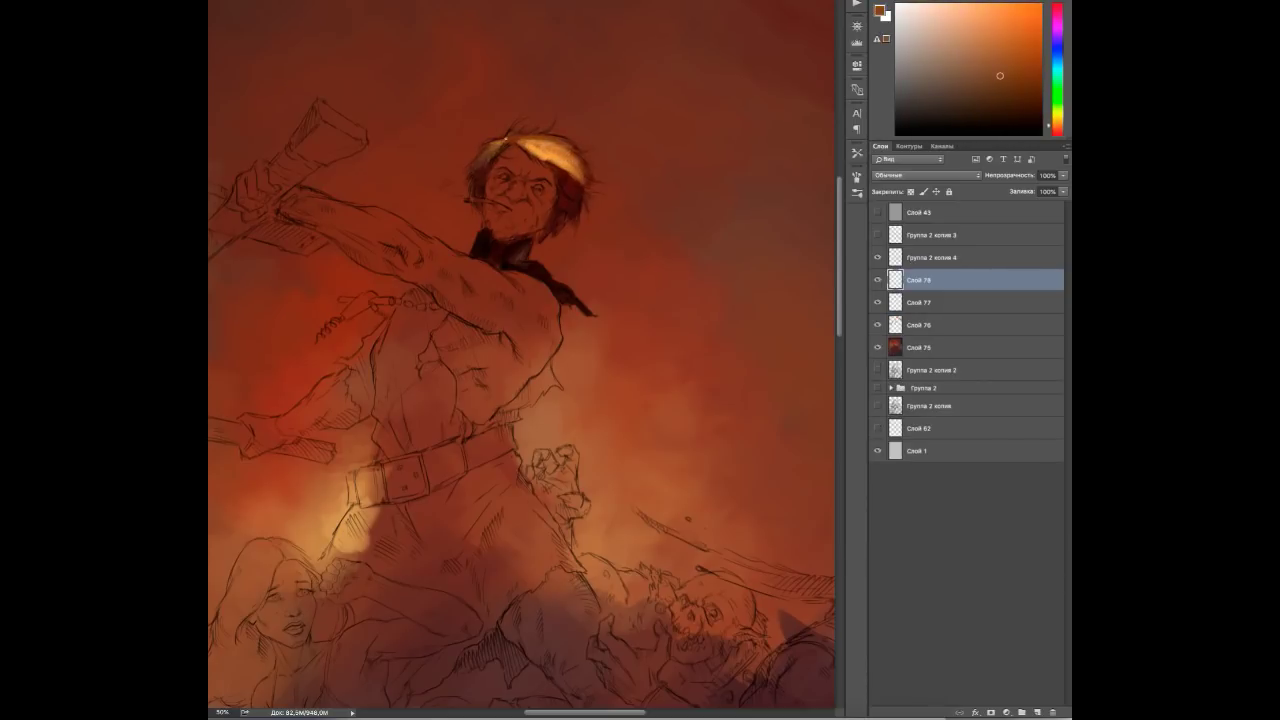
left_click(505, 136, "alt")
left_click(562, 145, "alt")
left_click(574, 180, "alt")
left_click(490, 168, "alt")
left_click(550, 162, "alt")
left_click(545, 150, "alt")
left_click(548, 140, "alt")
left_click(545, 140, "alt")
left_click(577, 181, "alt")
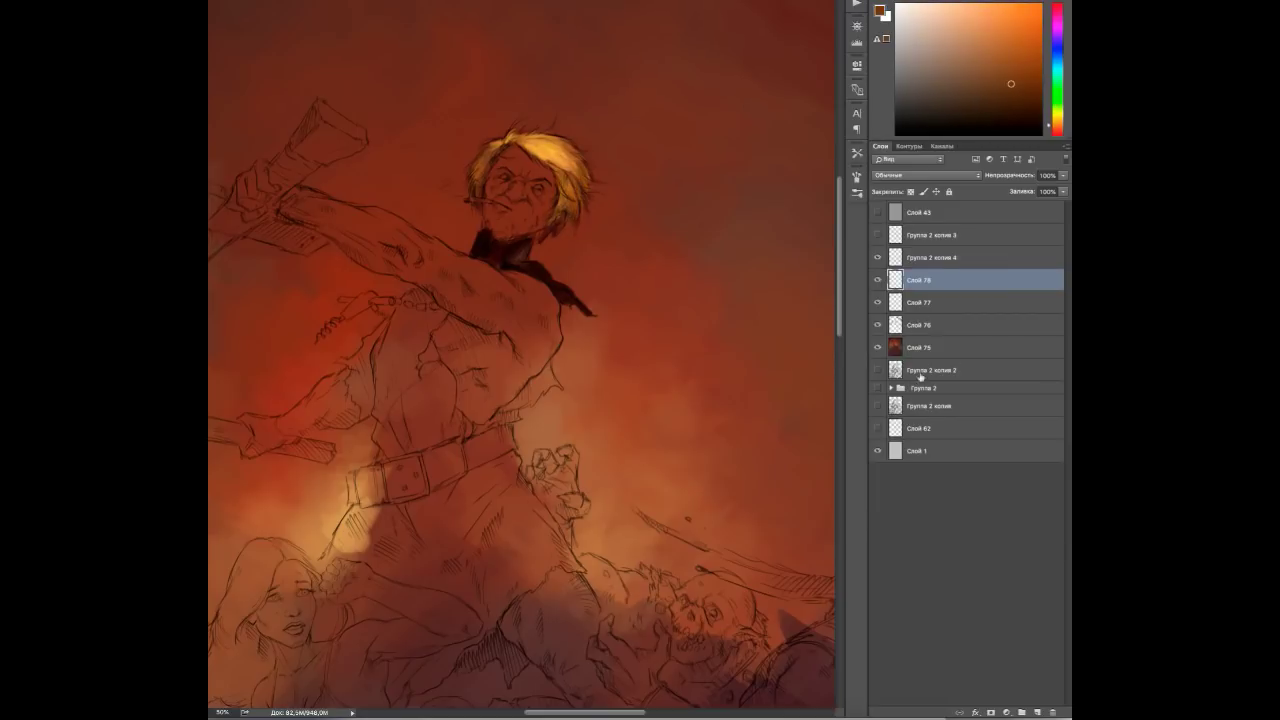
Paint the swordsman's face in warm reddish skin tones with a lighter chin on a new layer.
key("ctrl+shift+alt+n")
left_click(533, 173, "alt")
left_click(531, 170, "alt")
left_click_drag(527, 203, 515, 222)
left_click(520, 215, "alt")
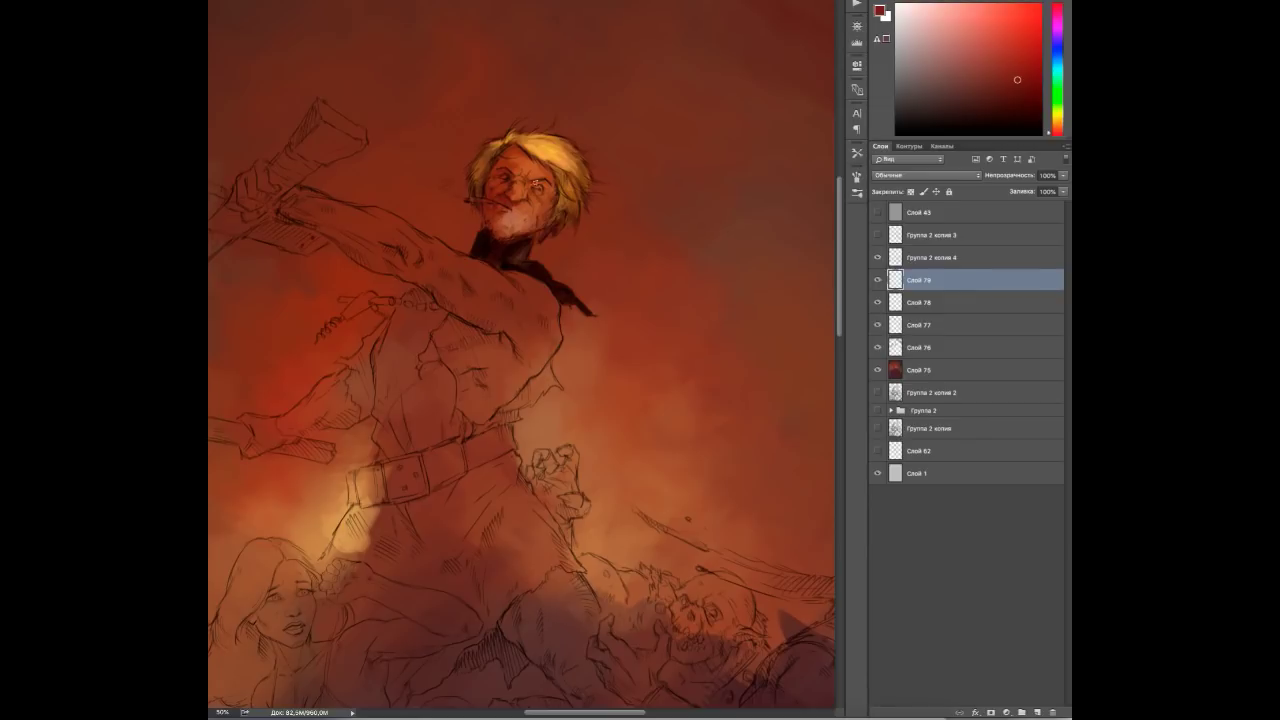
Refine the swordsman's brow, nose and cheeks with orange highlights and dark red shadows.
left_click(514, 167, "alt")
left_click(518, 160, "alt")
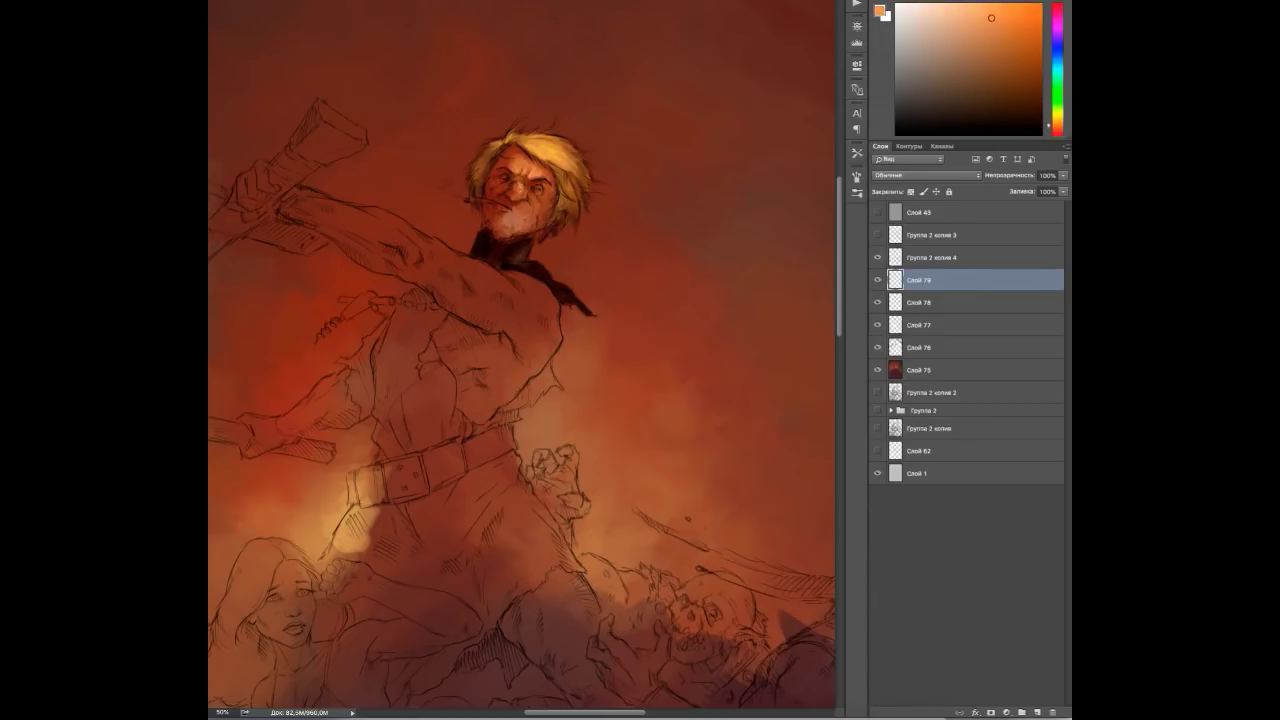
left_click(534, 187, "alt")
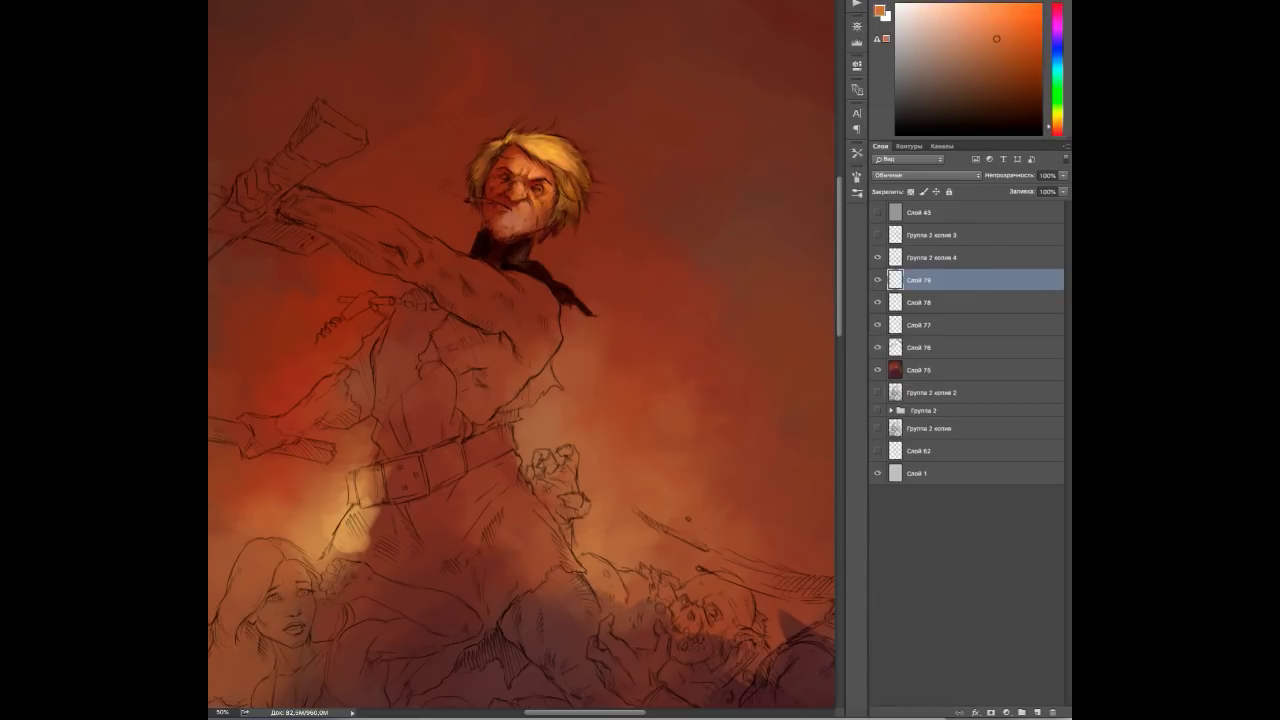
scroll(541, 200, "up", 2)
left_click(469, 228, "alt")
left_click(479, 233, "alt")
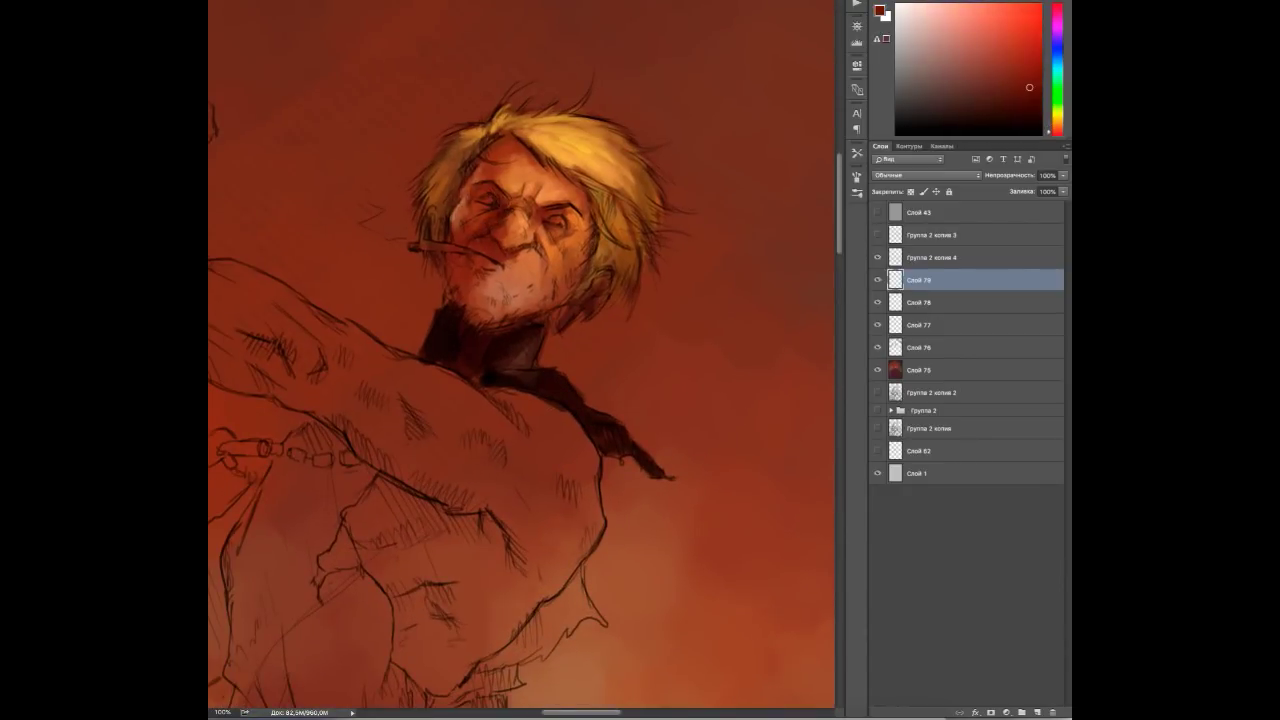
Deepen the dark red shadows around the swordsman's forehead, hairline and shaded cheek edge.
left_click(529, 258, "alt")
left_click(530, 170, "alt")
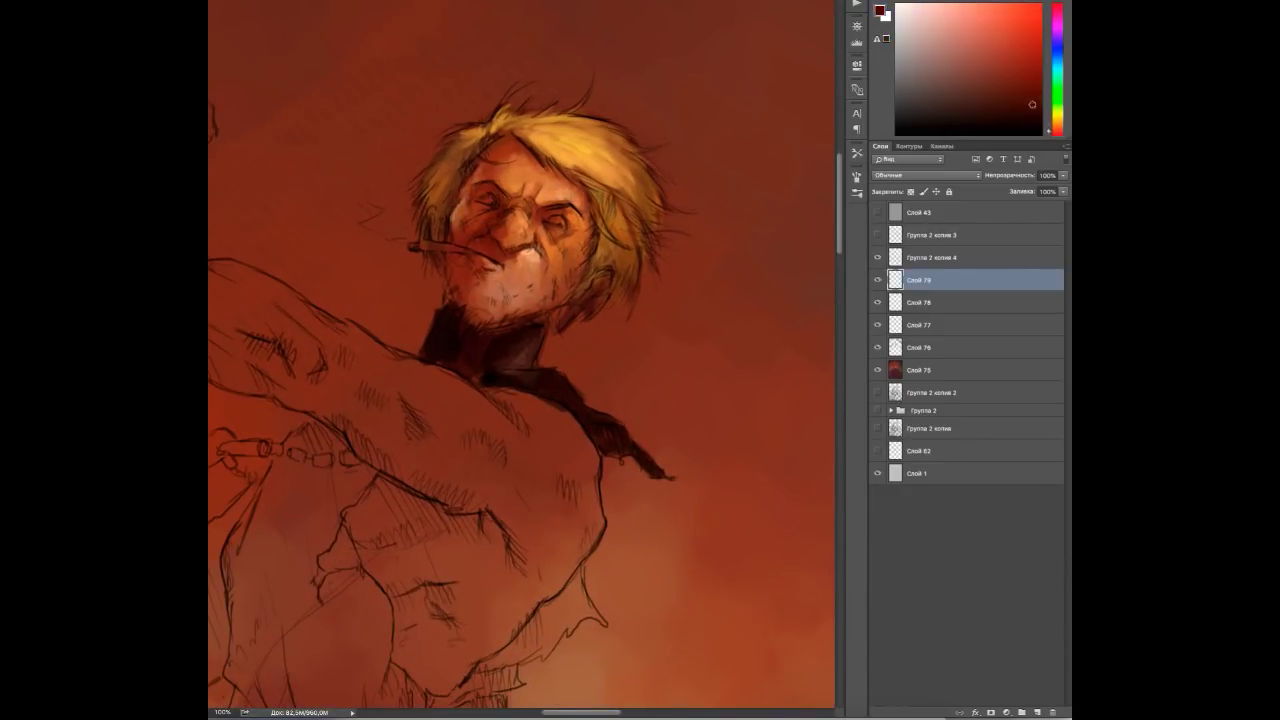
left_click(535, 165, "alt")
left_click(492, 165, "alt")
left_click_drag(485, 135, 425, 230)
left_click_drag(430, 175, 472, 372)
Paint the pale insert in the swordsman's black collar and define his ear with lighter skin tones.
left_click(469, 354, "alt")
left_click(382, 290, "alt")
left_click(532, 318, "alt")
left_click(490, 316, "alt")
left_click(600, 280, "alt")
left_click_drag(590, 292, 615, 256)
left_click(560, 318, "alt")
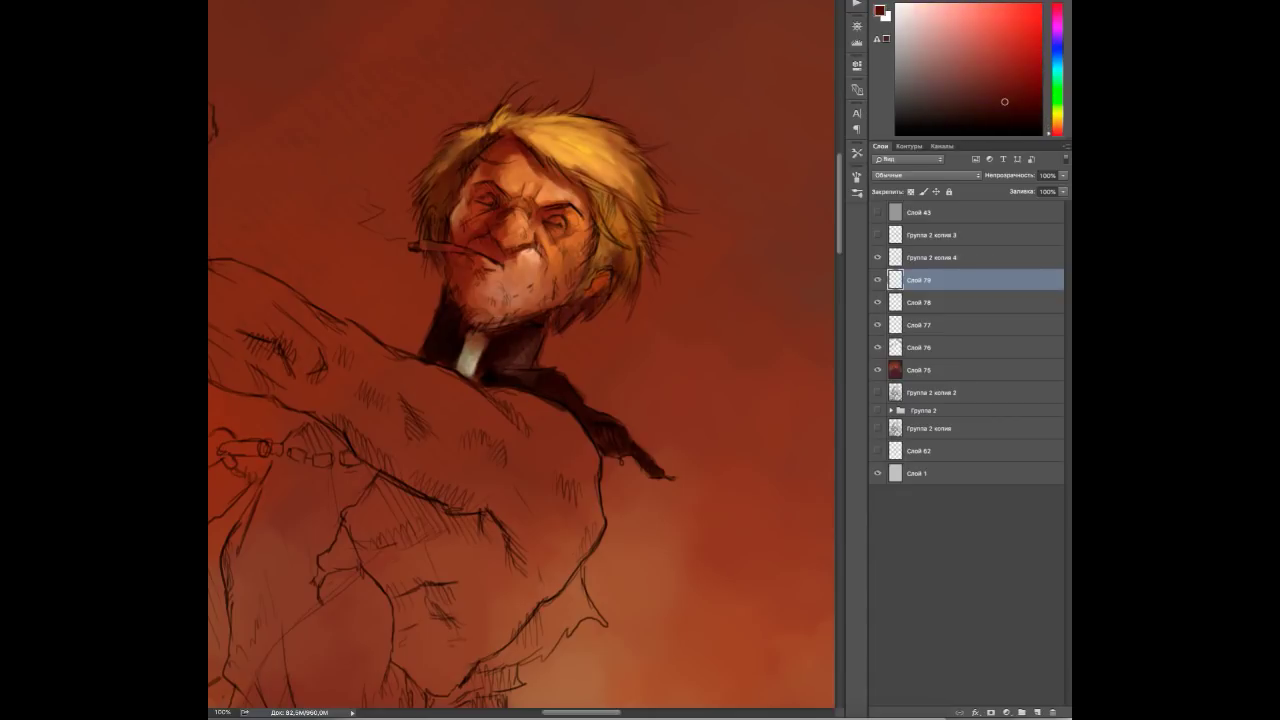
Add a pale pink highlight to the chin and paint the cigarette off-white with a red tip.
left_click(524, 252, "alt")
left_click(470, 330, "alt")
left_click(507, 284, "alt")
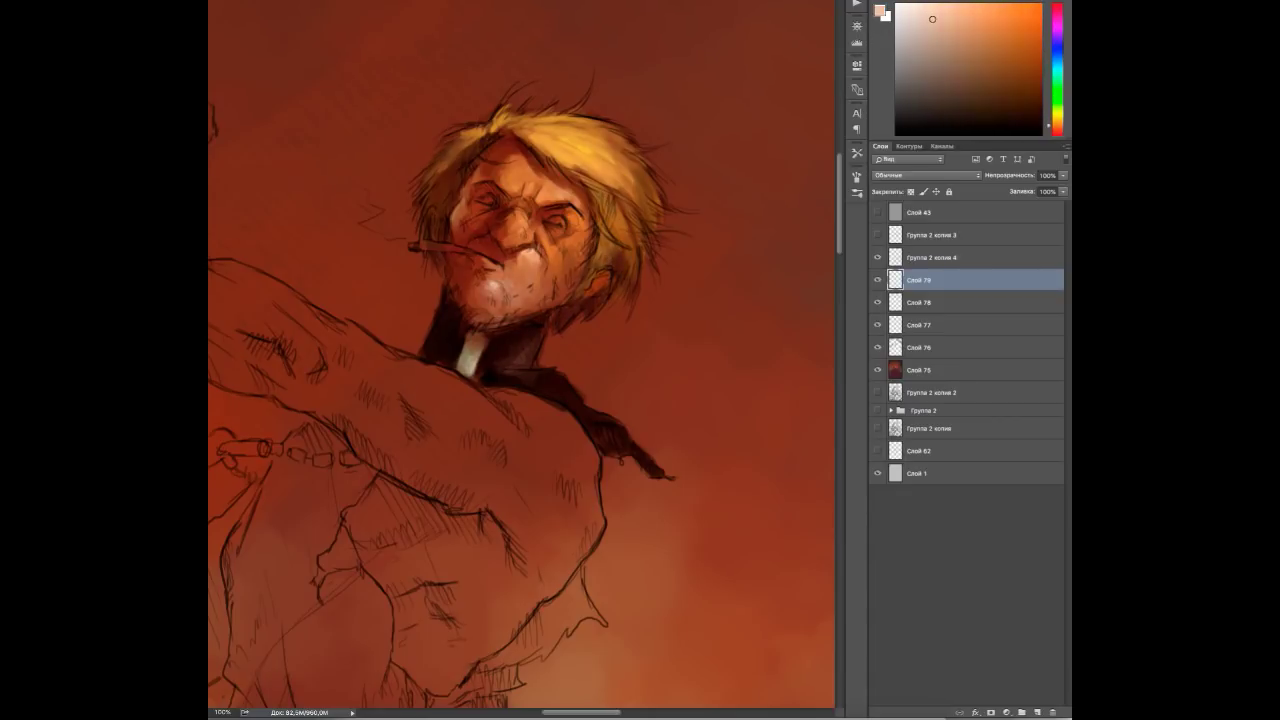
left_click(439, 246, "alt")
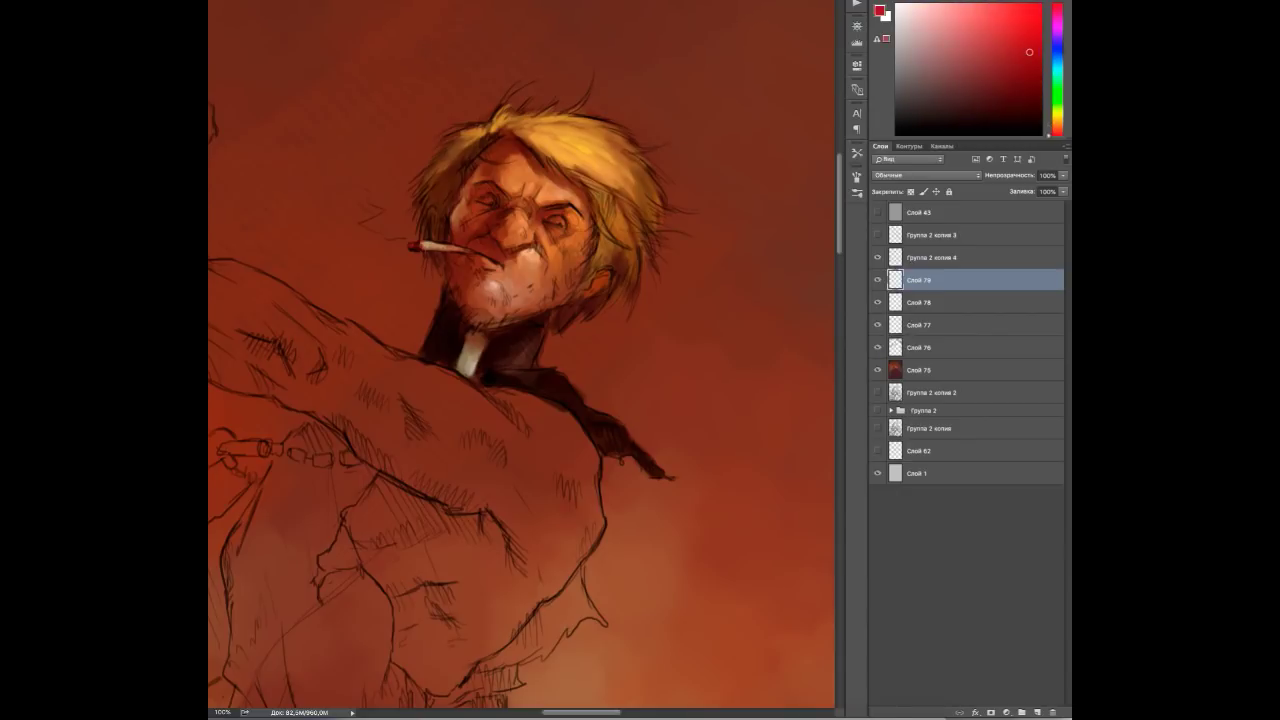
left_click(458, 259, "alt")
Refine the ear, cheek, jaw and dark collar, working on a new layer with tones sampled from the painting.
left_click(550, 272, "alt")
left_click(590, 292, "alt")
left_click(568, 270, "alt")
key("ctrl+shift+alt+n")
left_click(575, 258, "alt")
left_click(552, 326, "alt")
left_click(530, 341, "alt")
left_click(534, 376, "alt")
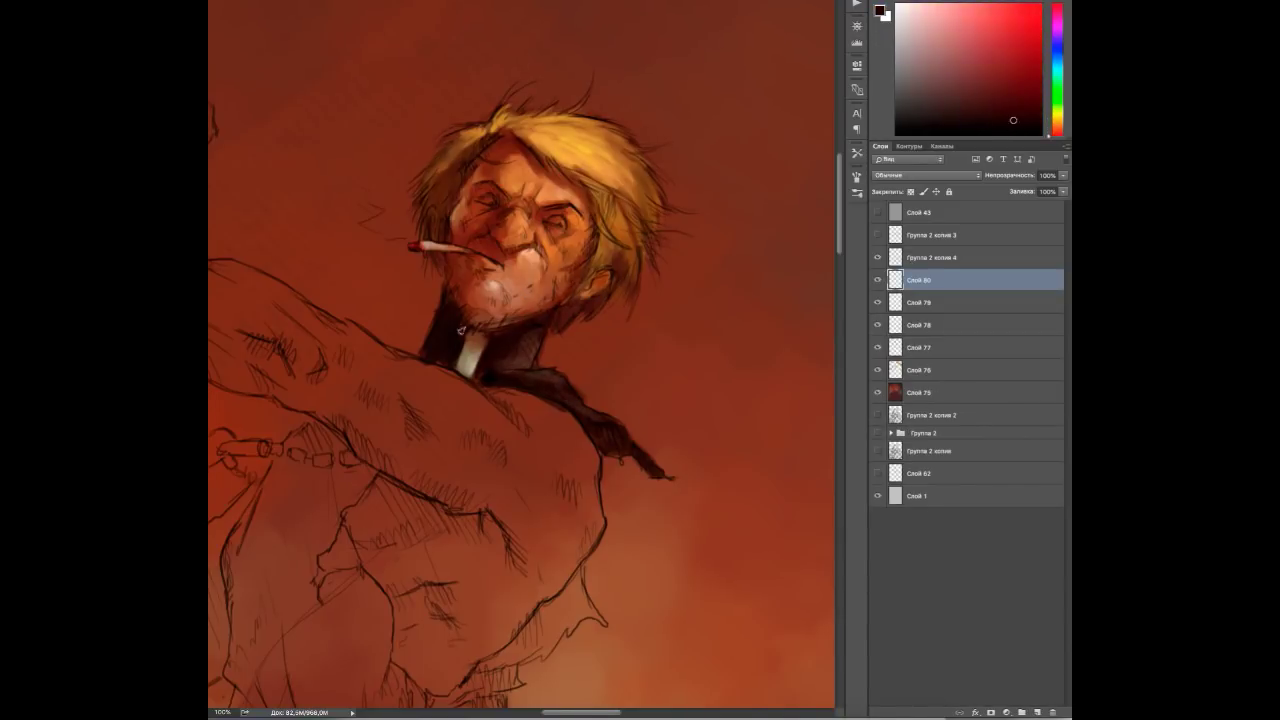
left_click(510, 308, "alt")
left_click(518, 322, "alt")
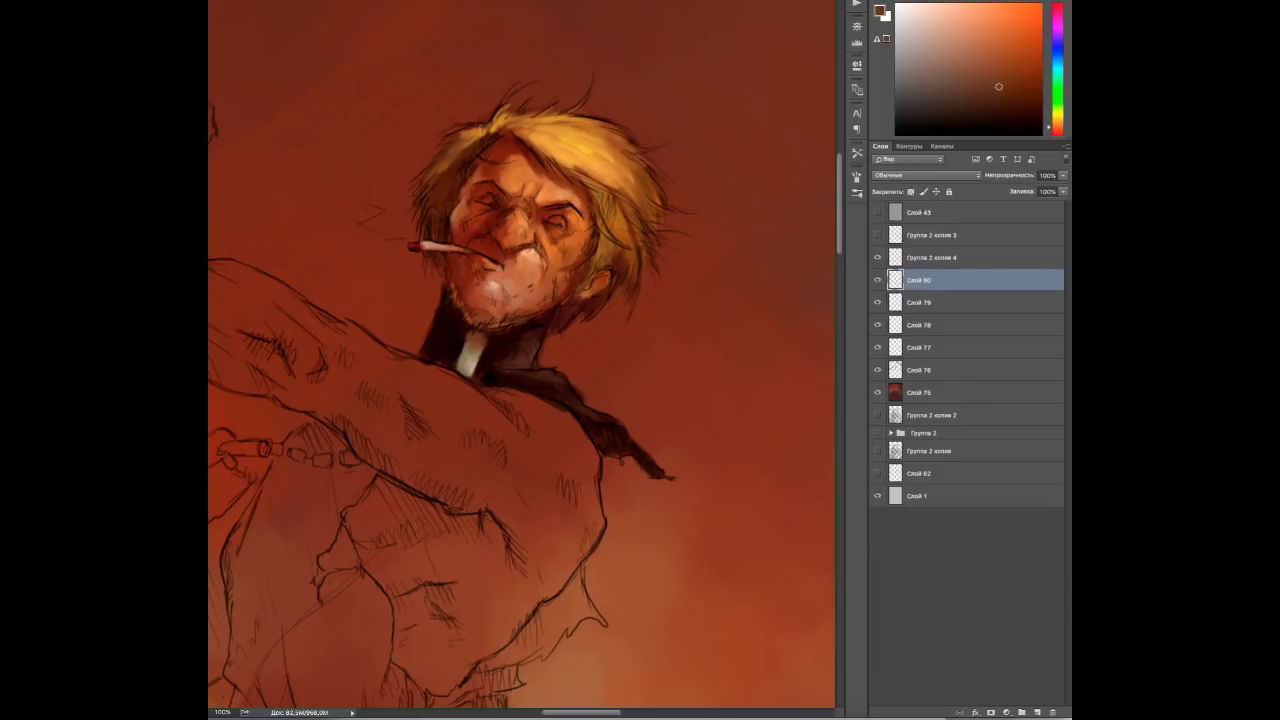
Paint light tones into both of the swordsman's eyes and brighten the nose with orange skin highlights.
left_click(505, 200, "alt")
left_click(500, 200, "alt")
left_click(575, 211, "alt")
left_click(570, 210, "alt")
left_click(515, 221, "alt")
left_click(498, 230, "alt")
left_click(518, 227, "alt")
left_click(518, 227, "alt")
Lower the line-art layer's opacity, then paint pale eye whites and dark pupils on a new layer.
left_click(878, 257)
left_click(878, 257)
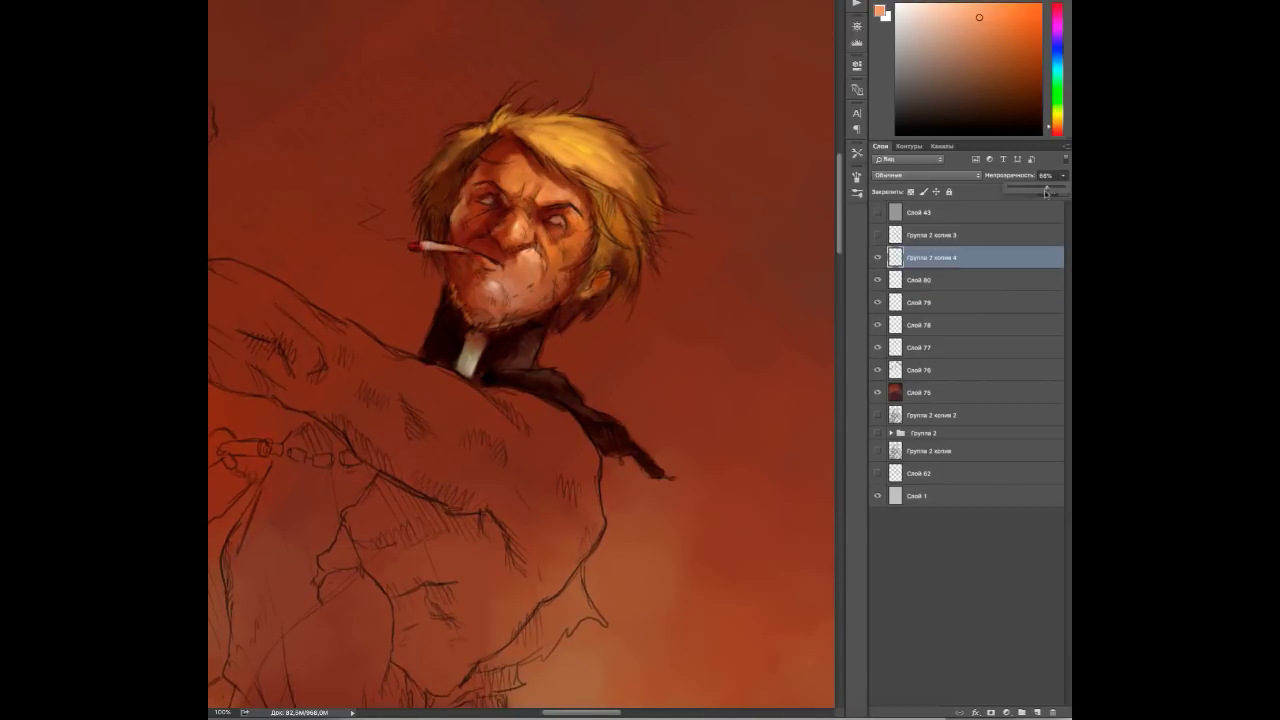
key("ctrl+shift+alt+n")
left_click(550, 220, "alt")
left_click(558, 222, "alt")
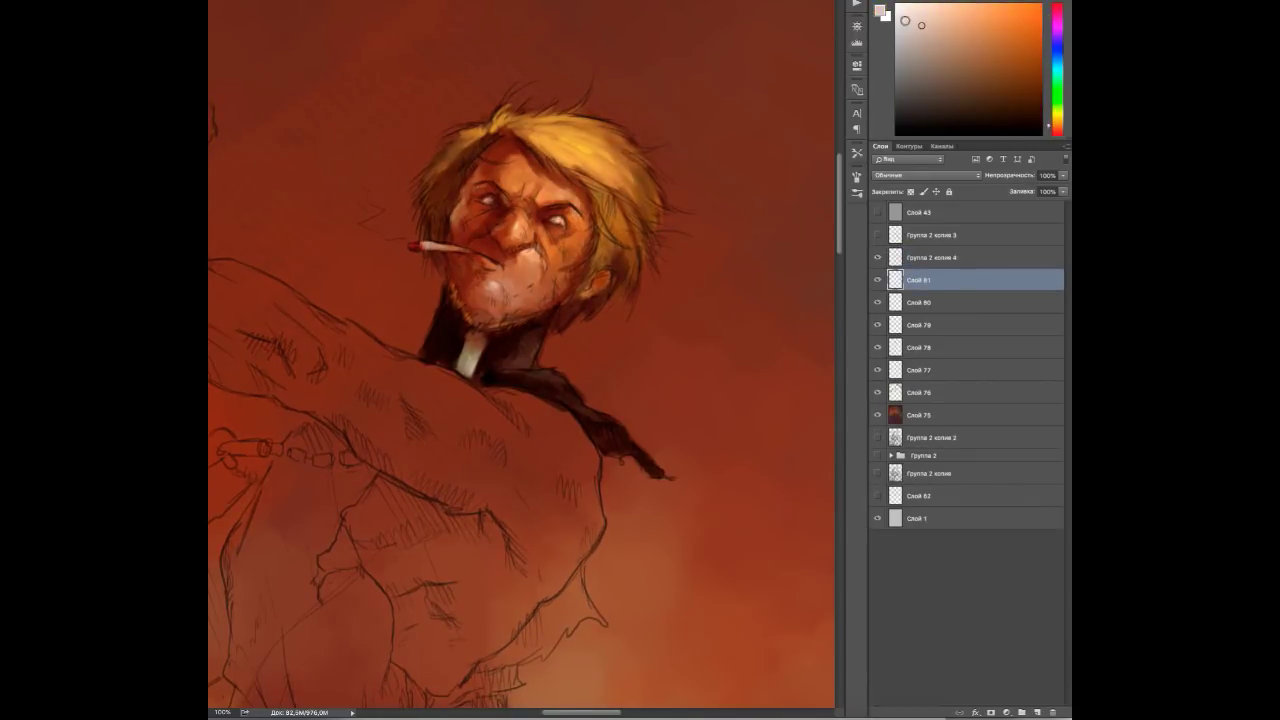
left_click(450, 340, "alt")
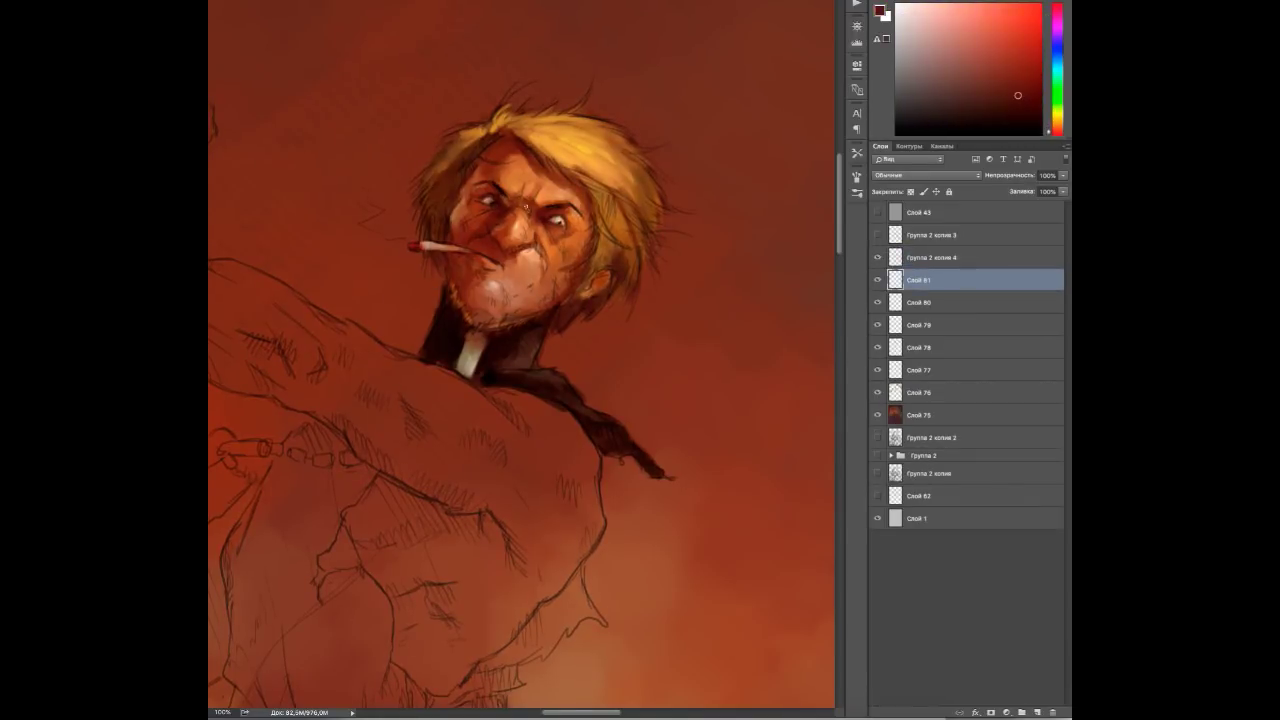
Touch up the blond hair with sampled yellow and orange-brown strands.
left_click(536, 150, "alt")
left_click(607, 246, "alt")
left_click(620, 159, "alt")
scroll(765, 270, "down", 1)
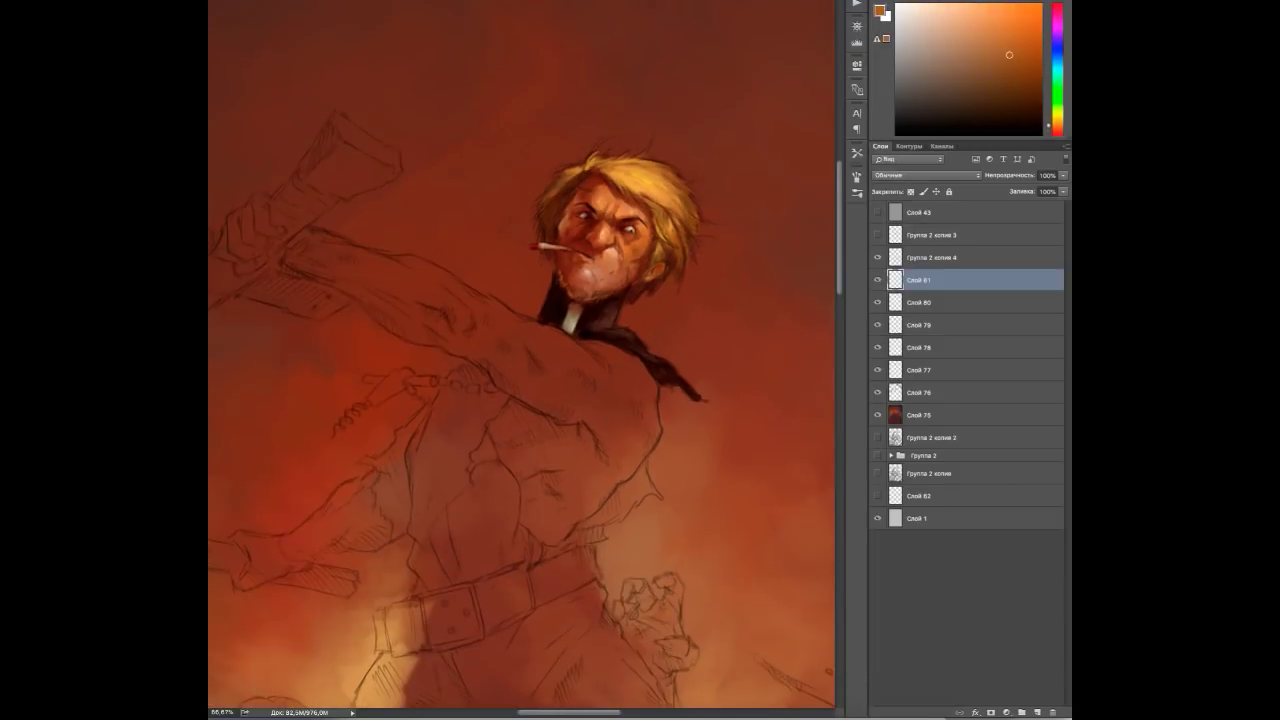
Flip the canvas horizontally and block in the ochre flank and the vest's torn black back edge on a new layer.
key("ctrl+shift+h")
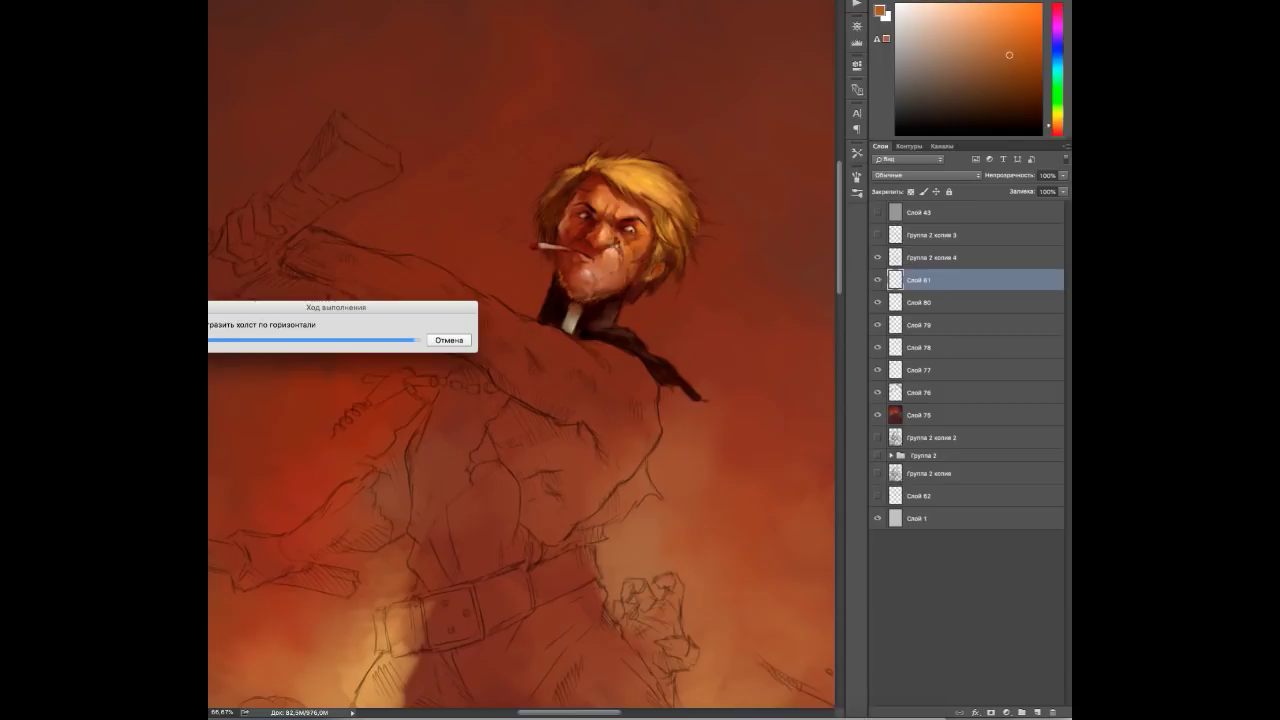
left_click_drag(440, 274, 380, 200)
key("ctrl+shift+alt+n")
left_click(380, 200, "alt")
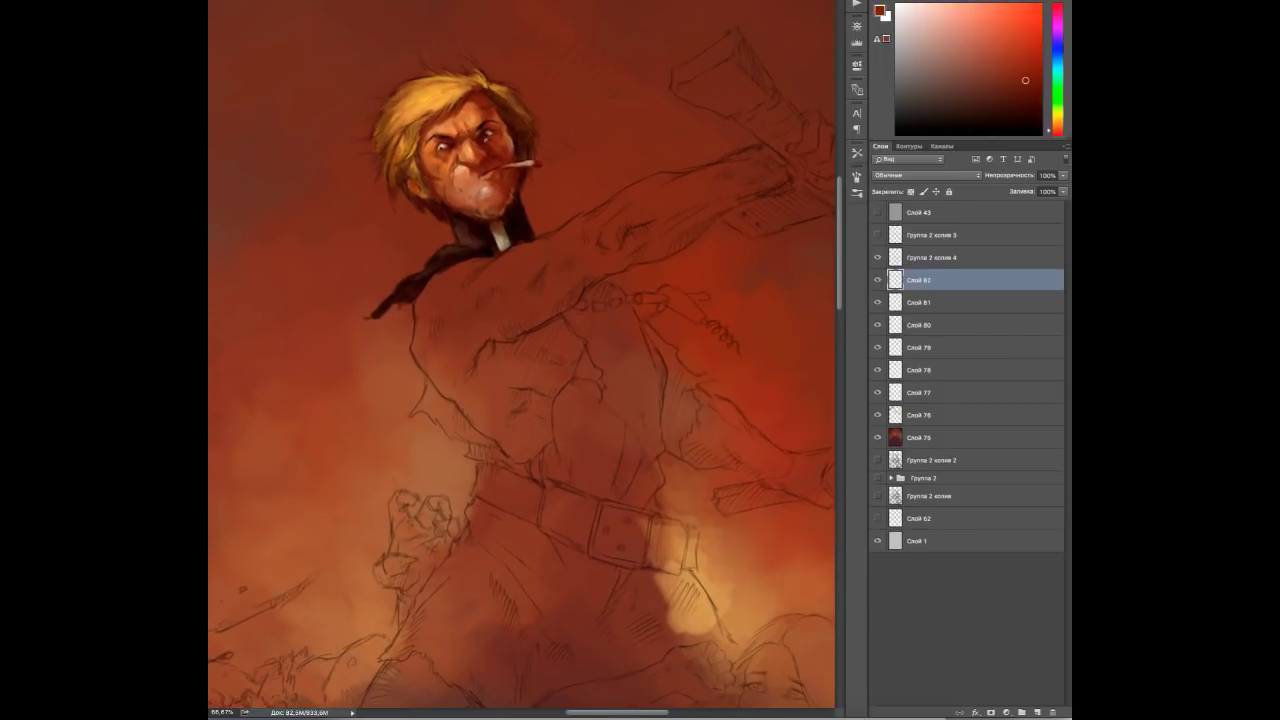
mouse_move(505, 333)
left_mouse_down()
mouse_move(560, 405)
mouse_move(480, 370)
left_mouse_up()
left_click_drag(428, 402, 464, 432)
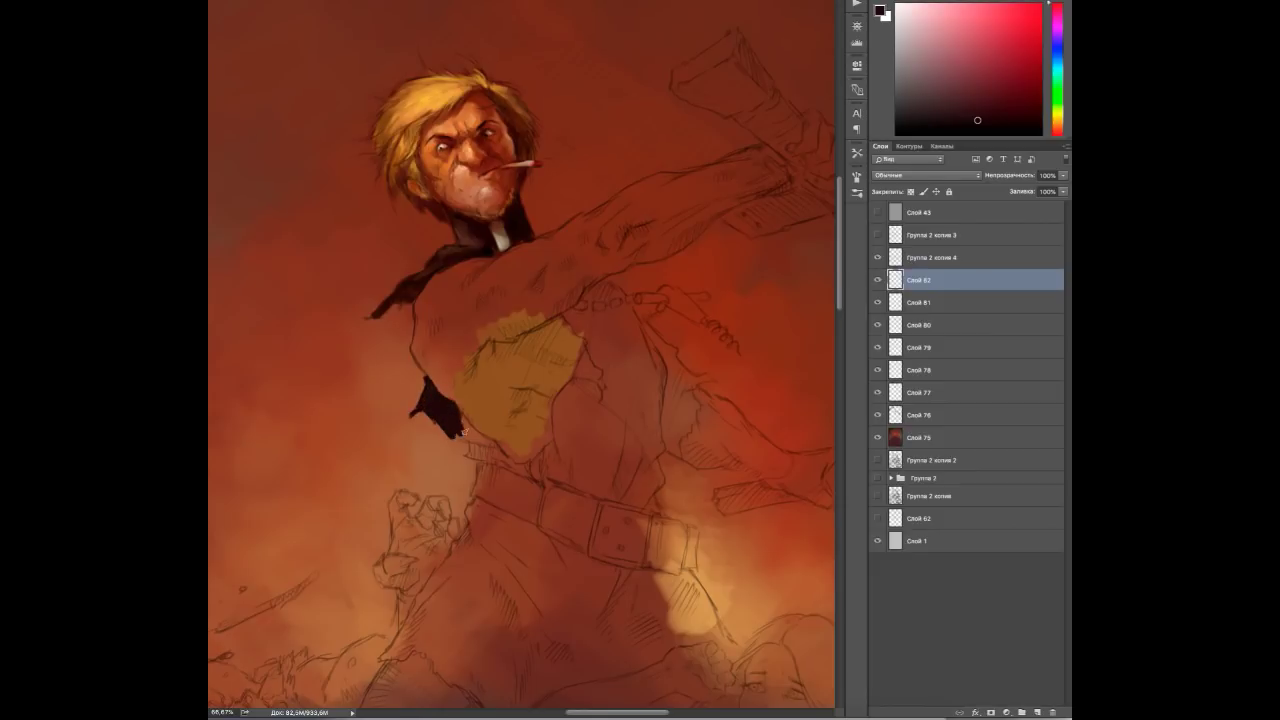
Fill the front of the vest with near-black and shade the chest under the arm in dark olive-brown.
mouse_move(583, 404)
left_mouse_down()
mouse_move(557, 464)
mouse_move(605, 367)
mouse_move(639, 396)
mouse_move(650, 505)
left_mouse_up()
mouse_move(655, 393)
left_mouse_down()
mouse_move(595, 315)
mouse_move(600, 285)
left_mouse_up()
left_click(537, 336, "alt")
left_click(537, 336)
left_click(537, 336, "alt")
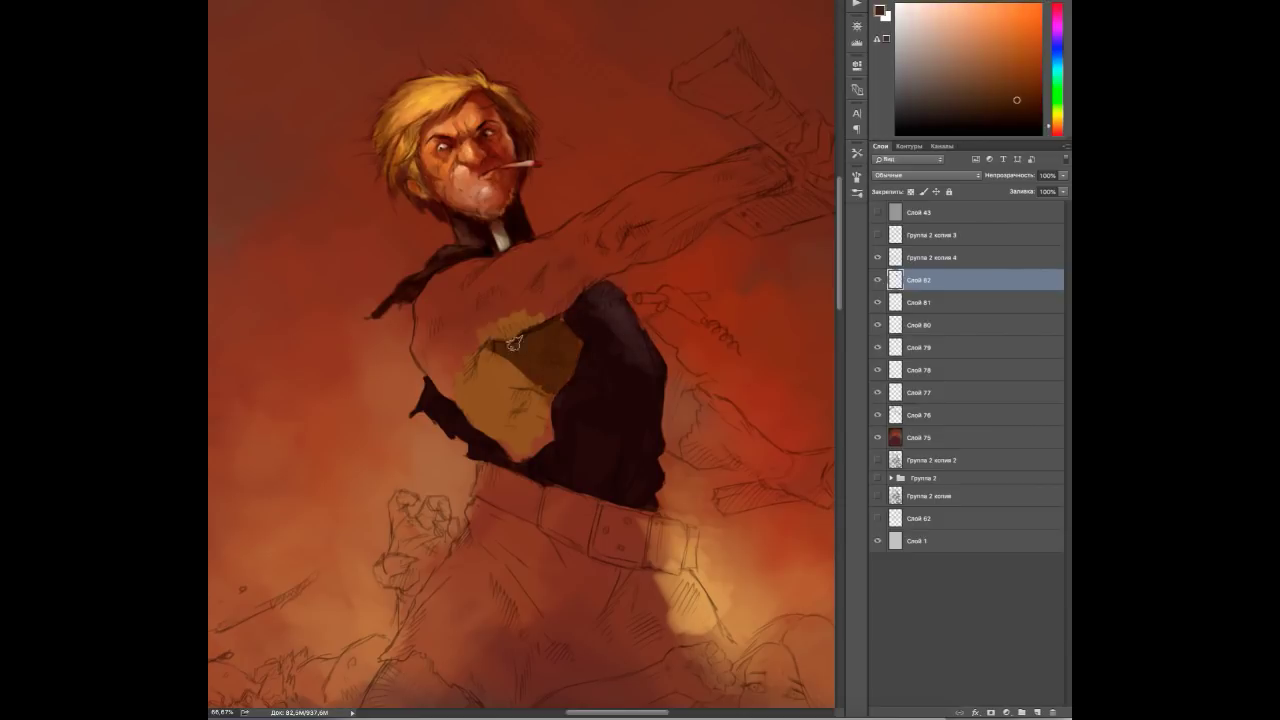
Lay orange skin tones over the swordsman's shoulder, upper arm and flank.
left_click(480, 320, "alt")
mouse_move(480, 320)
left_mouse_down()
mouse_move(450, 300)
mouse_move(500, 280)
mouse_move(556, 290)
left_mouse_up()
left_click(556, 290, "alt")
left_click_drag(520, 370, 530, 420)
left_click(518, 410, "alt")
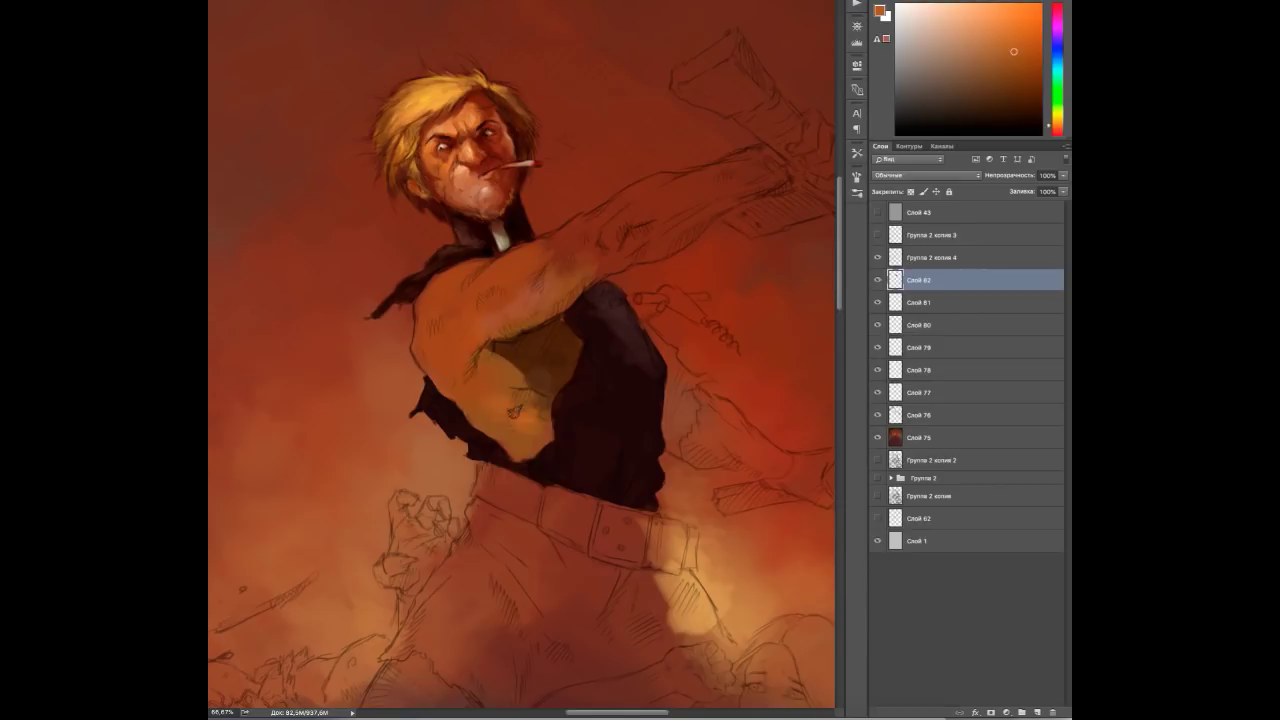
left_click(648, 440, "alt")
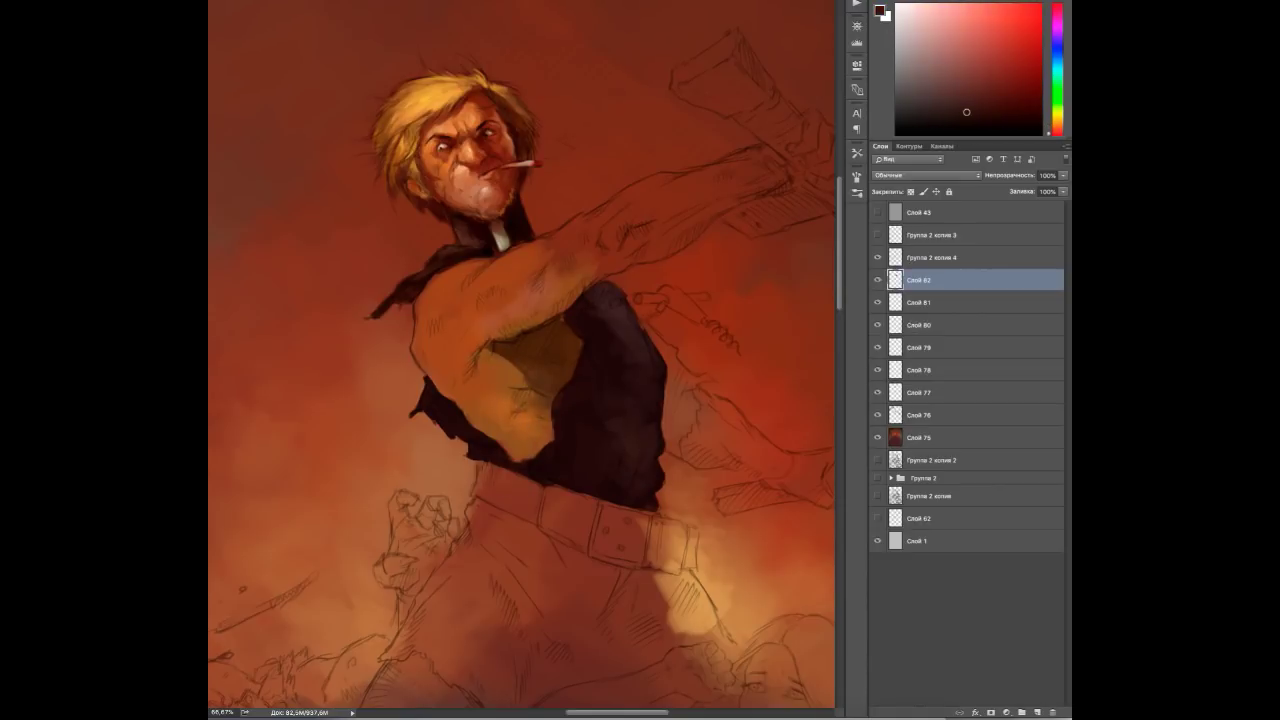
Paint the outstretched arm to the wrist in orange skin tones with reddish-brown shading along its underside.
left_click(540, 260, "alt")
mouse_move(540, 260)
left_mouse_down()
mouse_move(610, 230)
mouse_move(679, 231)
mouse_move(770, 165)
left_mouse_up()
left_click(650, 245, "alt")
left_click(552, 310, "alt")
mouse_move(620, 255)
left_mouse_down()
mouse_move(650, 247)
mouse_move(700, 180)
mouse_move(750, 155)
left_mouse_up()
left_click(650, 247, "alt")
left_click(598, 253, "alt")
left_click(660, 208, "alt")
left_click(697, 194, "alt")
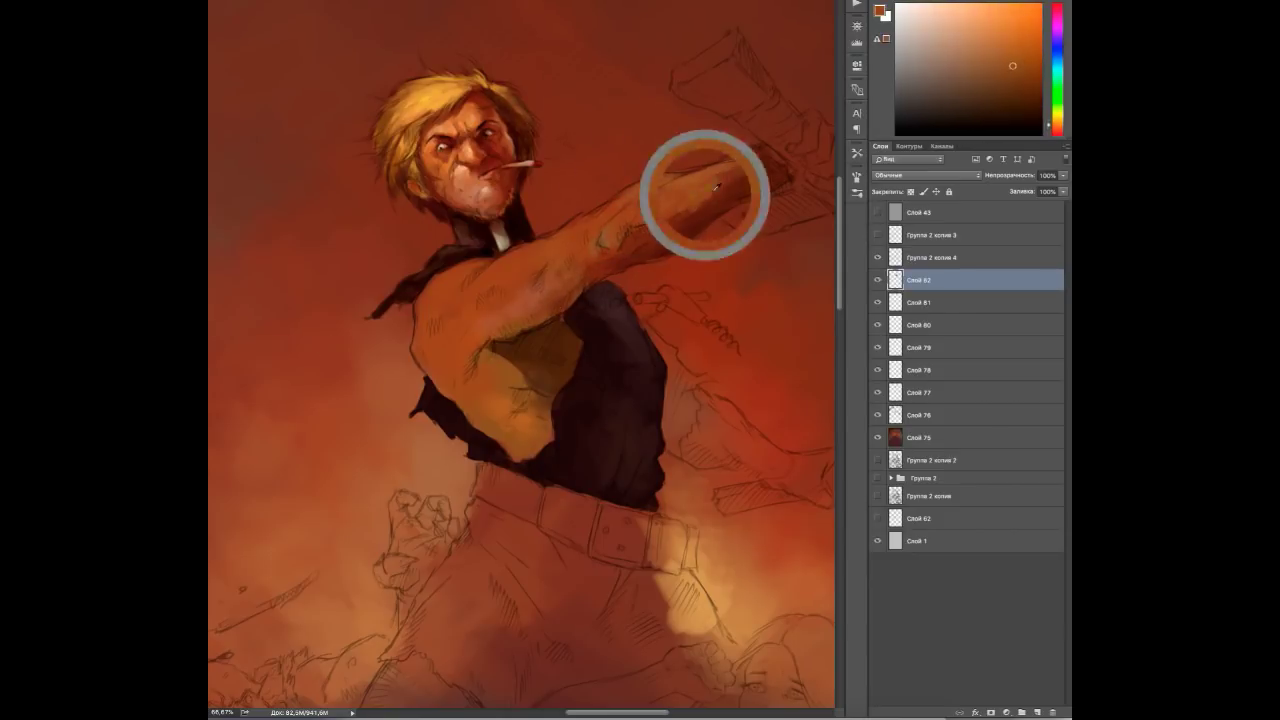
left_click(772, 166, "alt")
Paint greyish folds and dark shading on the black vest on a new layer.
key("ctrl+shift+alt+n")
left_click(565, 420, "alt")
left_click_drag(560, 432, 569, 473)
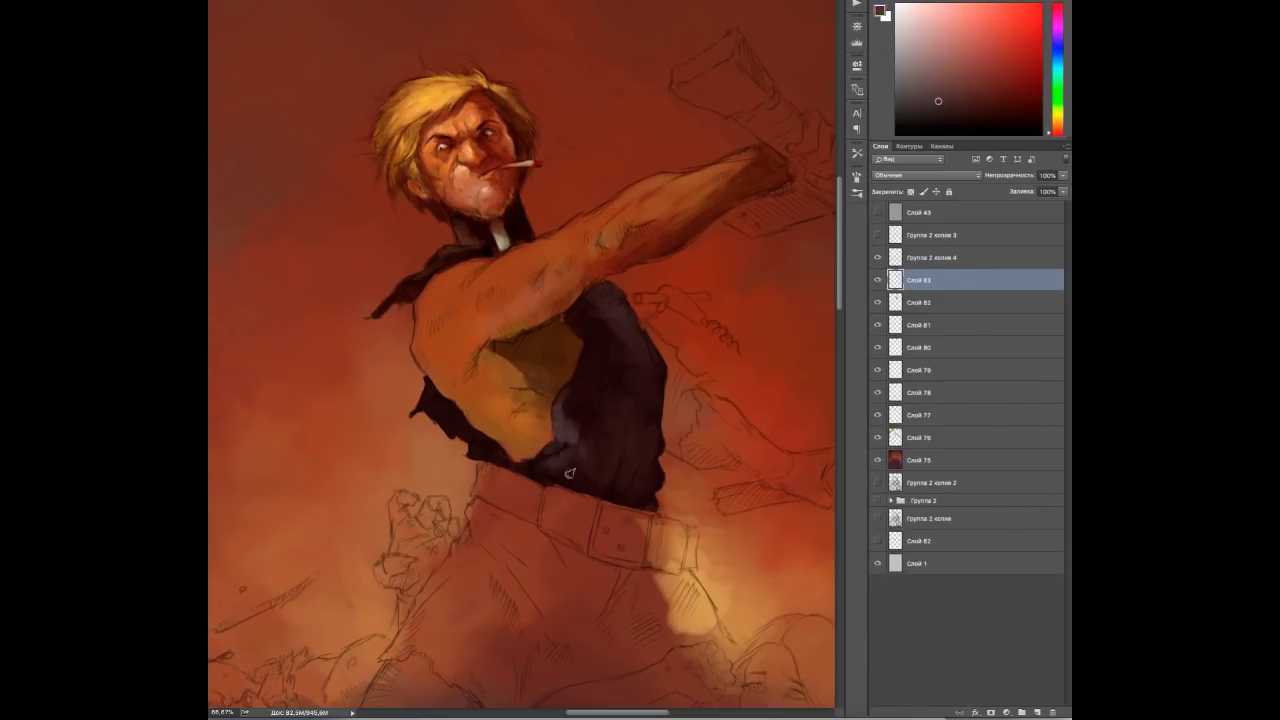
left_click(590, 445, "alt")
left_click(471, 432, "alt")
left_click(590, 402, "alt")
left_click(611, 400, "alt")
left_click(661, 287, "alt")
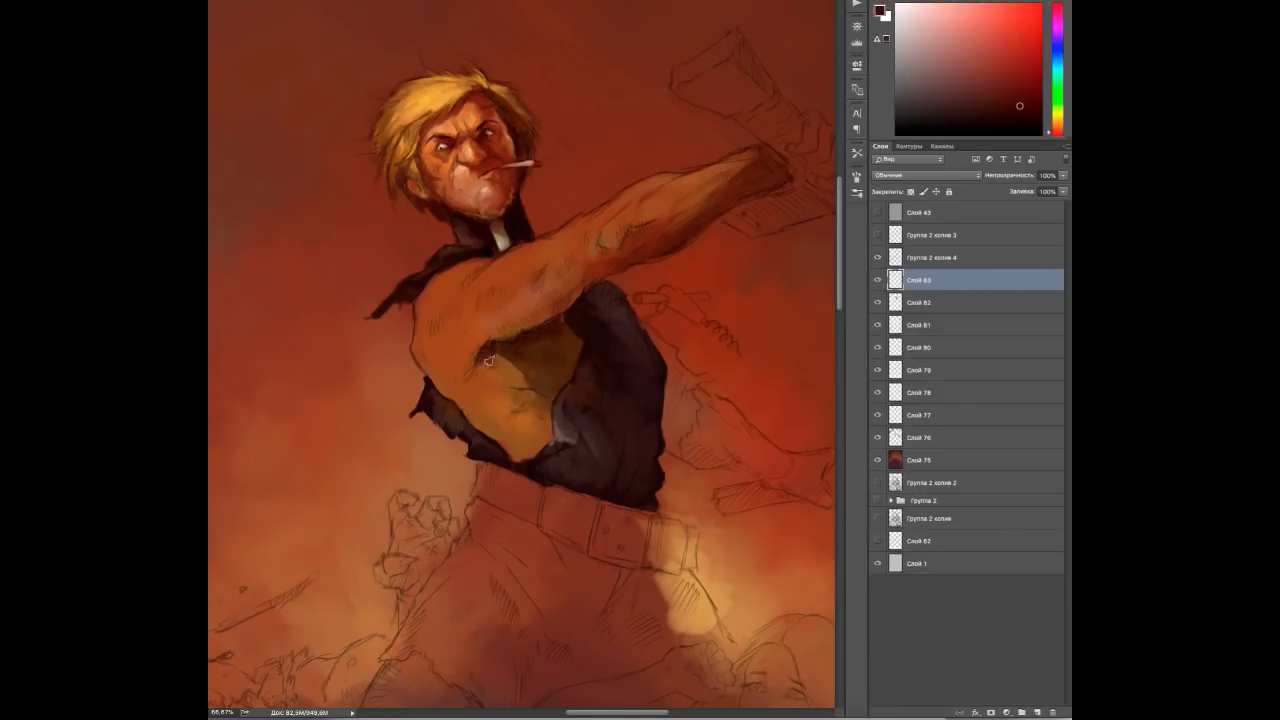
Darken the shadow under the arm and add light orange highlights to the shoulder and upper arm.
left_click(494, 363, "alt")
left_click(498, 326, "alt")
left_click(581, 268, "alt")
left_click(446, 294, "alt")
mouse_move(446, 294)
left_mouse_down()
mouse_move(449, 283)
mouse_move(453, 312)
left_mouse_up()
left_click(499, 273, "alt")
left_click_drag(499, 273, 492, 279)
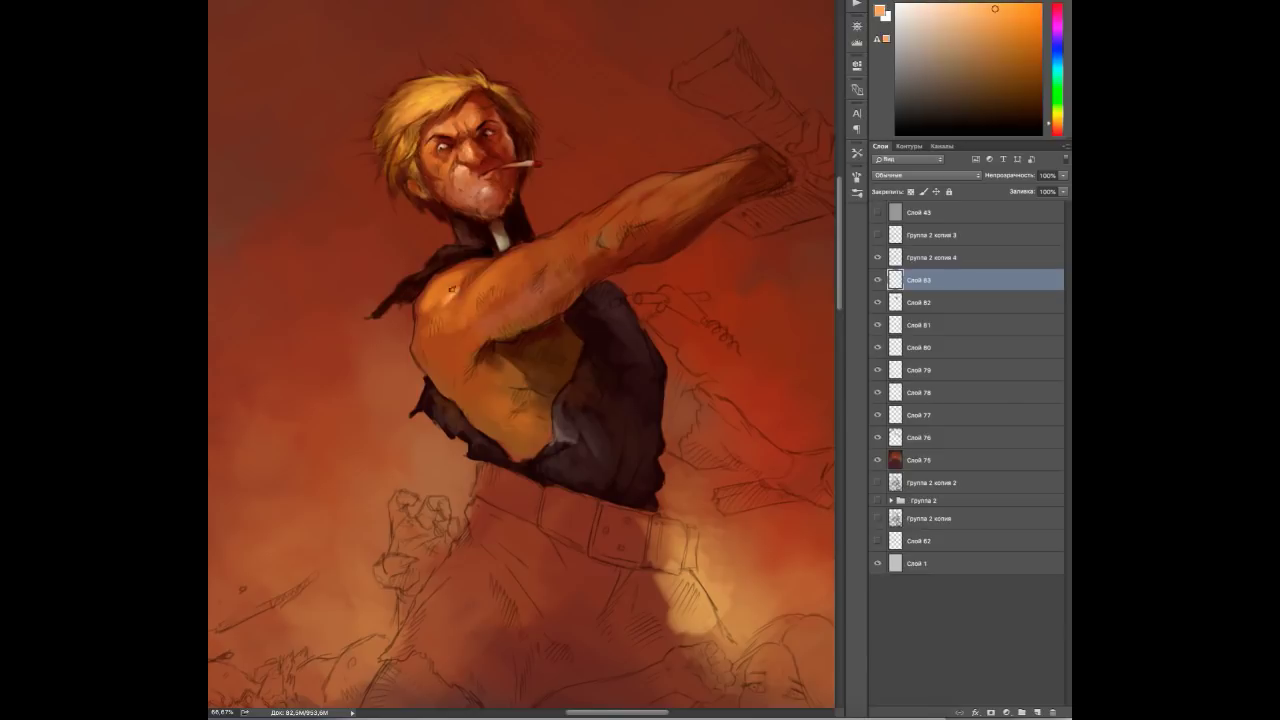
Model the back of the shoulder and the upper-arm muscles with brighter orange tones.
left_click(443, 340, "alt")
left_click_drag(443, 340, 450, 375)
left_click(449, 350, "alt")
left_click(498, 273, "alt")
mouse_move(498, 273)
left_mouse_down()
mouse_move(480, 313)
mouse_move(544, 258)
mouse_move(505, 282)
left_mouse_up()
left_click(497, 273, "alt")
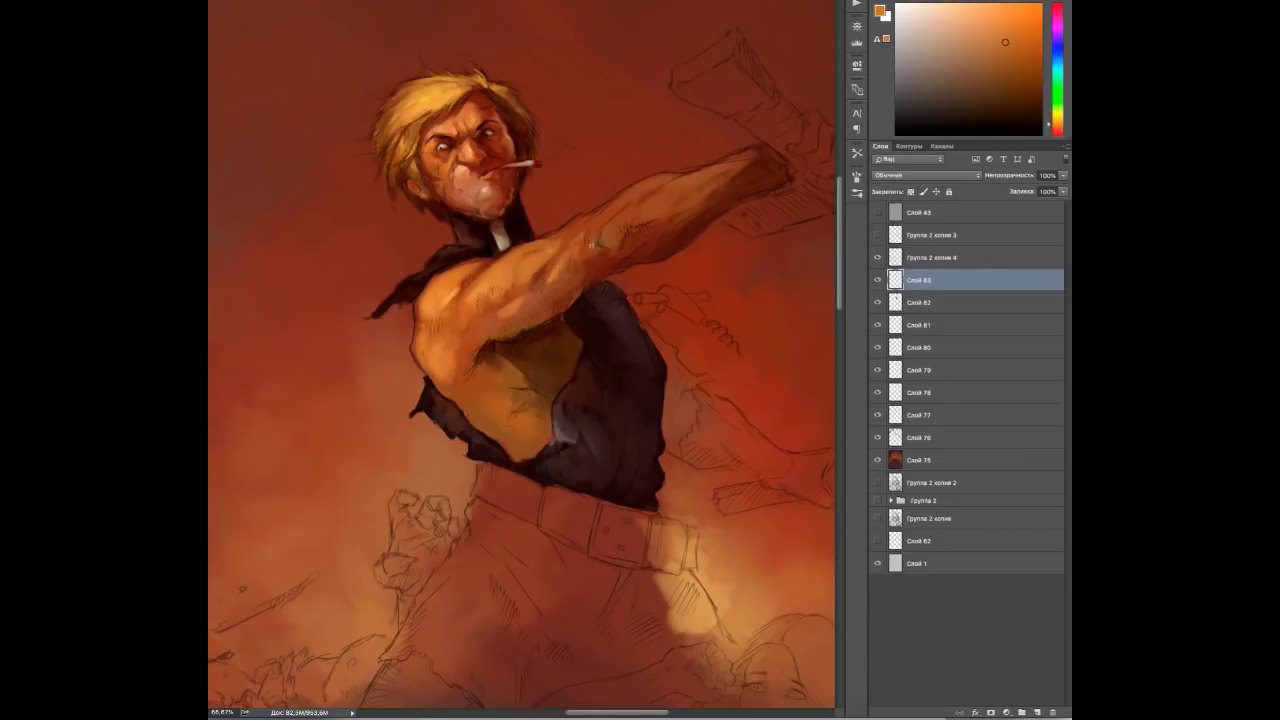
Define the elbow and forearm muscles with light and dark orange strokes and blend the upper arm's underside.
left_click_drag(560, 238, 585, 215)
left_click(590, 230, "alt")
mouse_move(590, 230)
left_mouse_down()
mouse_move(608, 212)
mouse_move(600, 238)
mouse_move(645, 234)
mouse_move(603, 243)
left_mouse_up()
left_click(600, 220, "alt")
left_click(620, 236, "alt")
left_click(640, 236, "alt")
left_click(602, 269, "alt")
left_click(500, 330, "alt")
left_click_drag(500, 330, 515, 325)
left_click(480, 335, "alt")
Model the shoulder, side and ribs on a new layer with warm orange lights and brown creases.
key("ctrl+shift+alt+n")
left_click(473, 337, "alt")
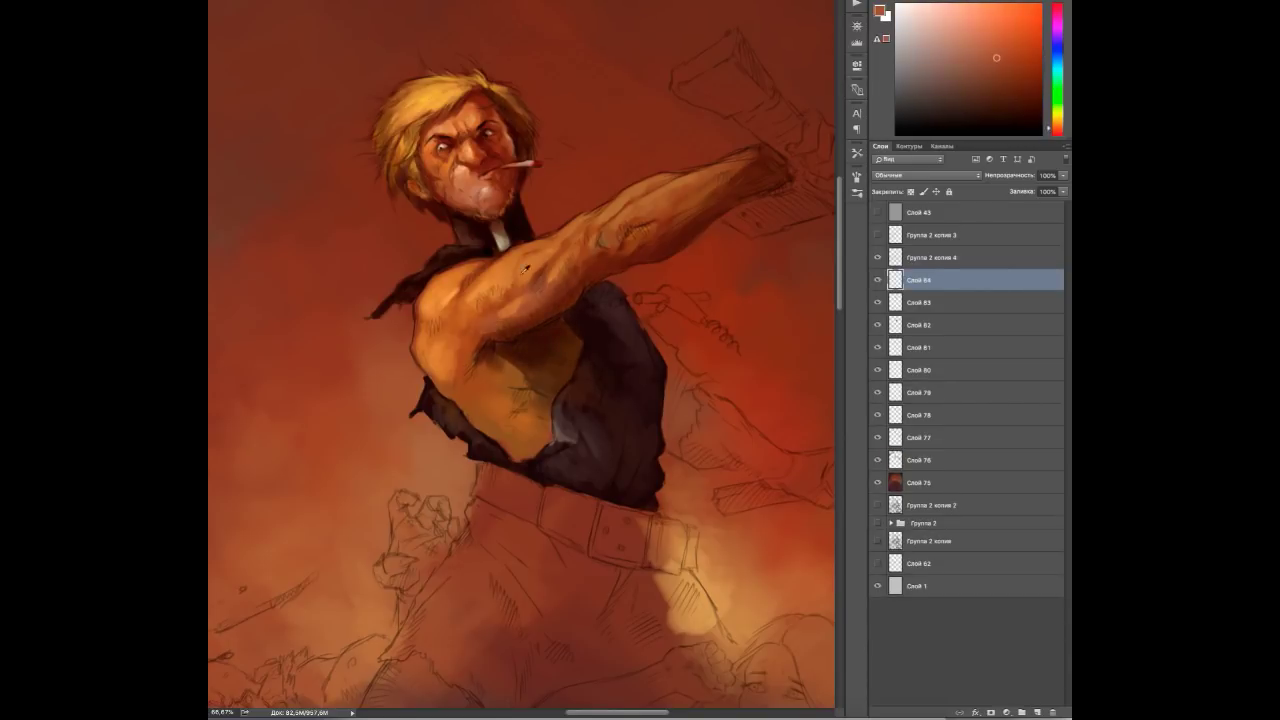
left_click(476, 291, "alt")
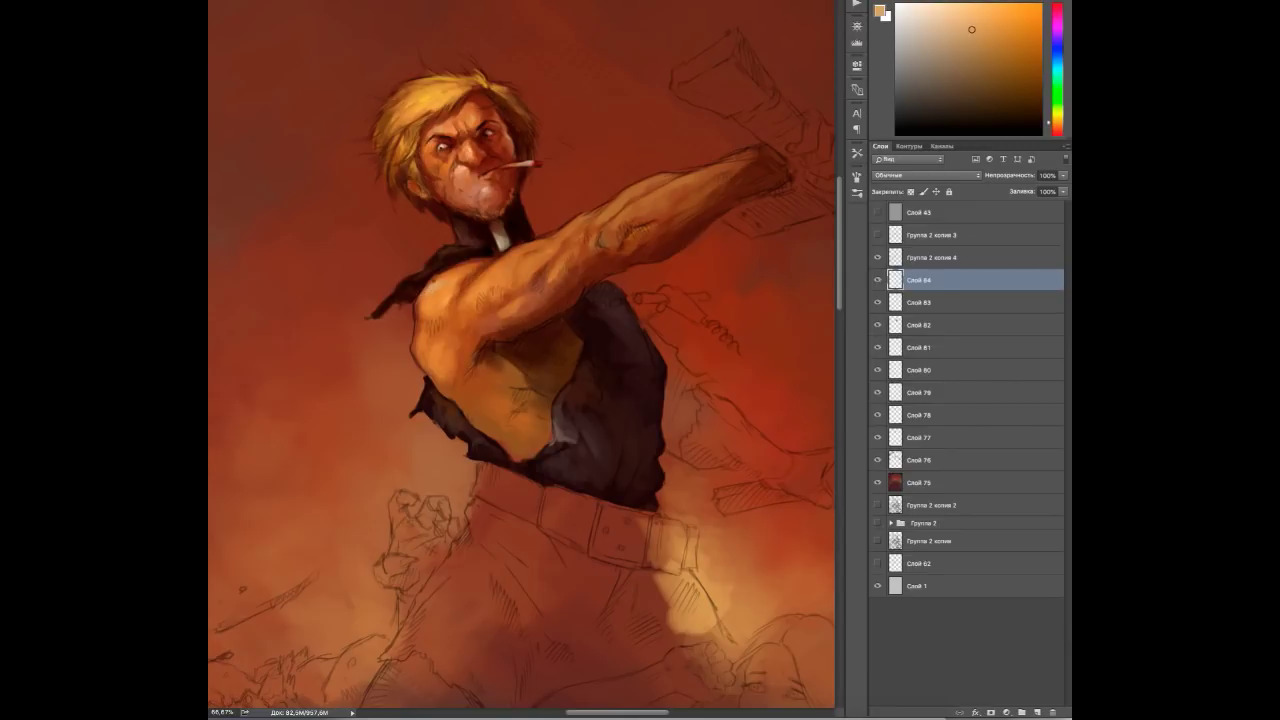
left_click(477, 386, "alt")
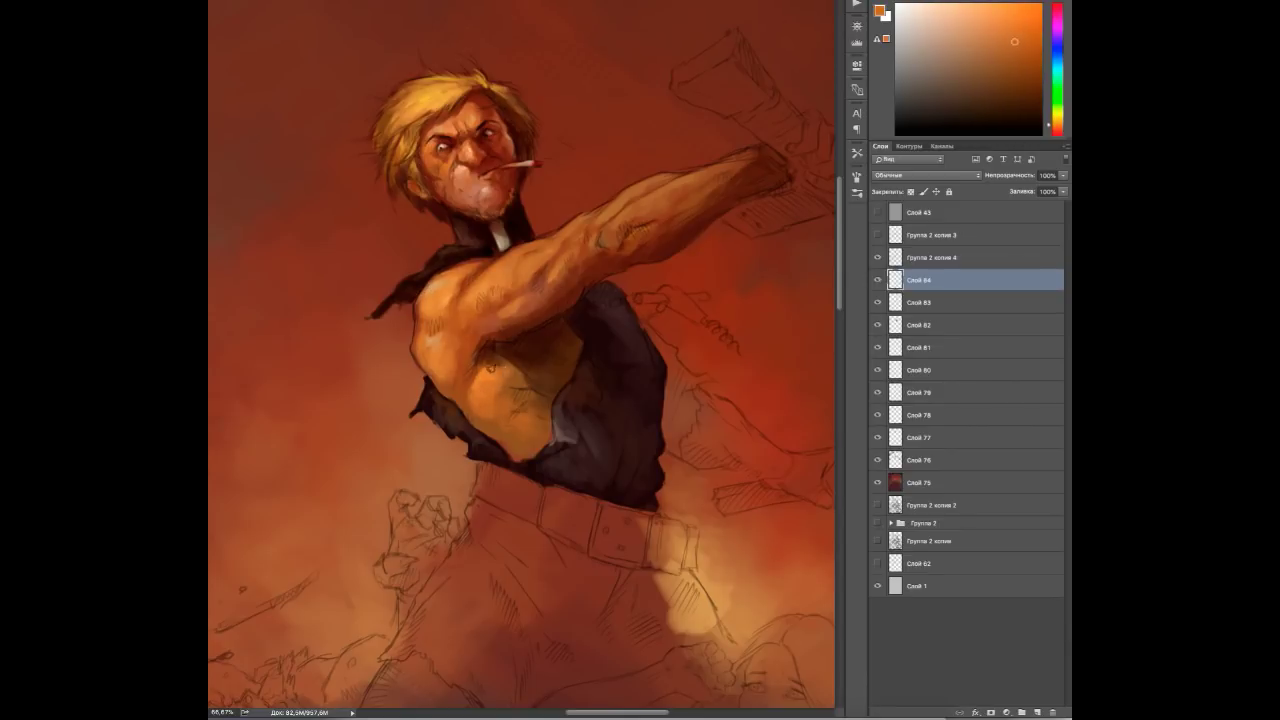
left_click(539, 410, "alt")
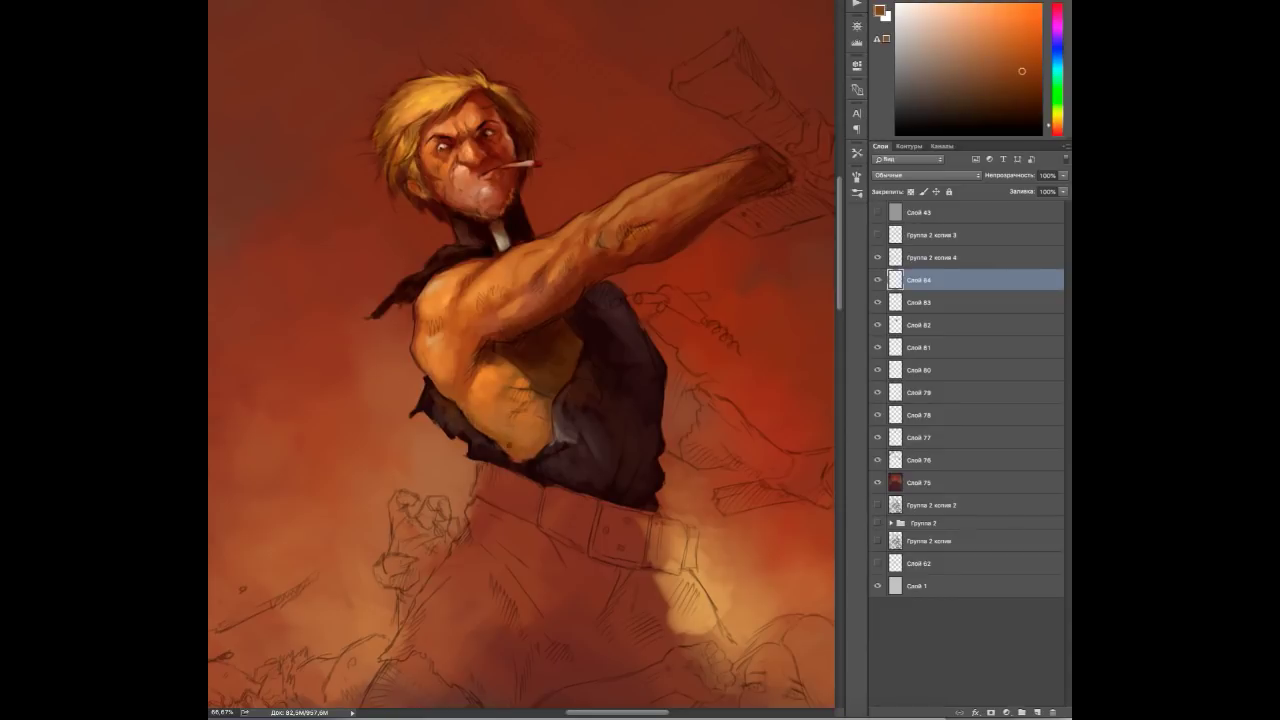
left_click(496, 386, "alt")
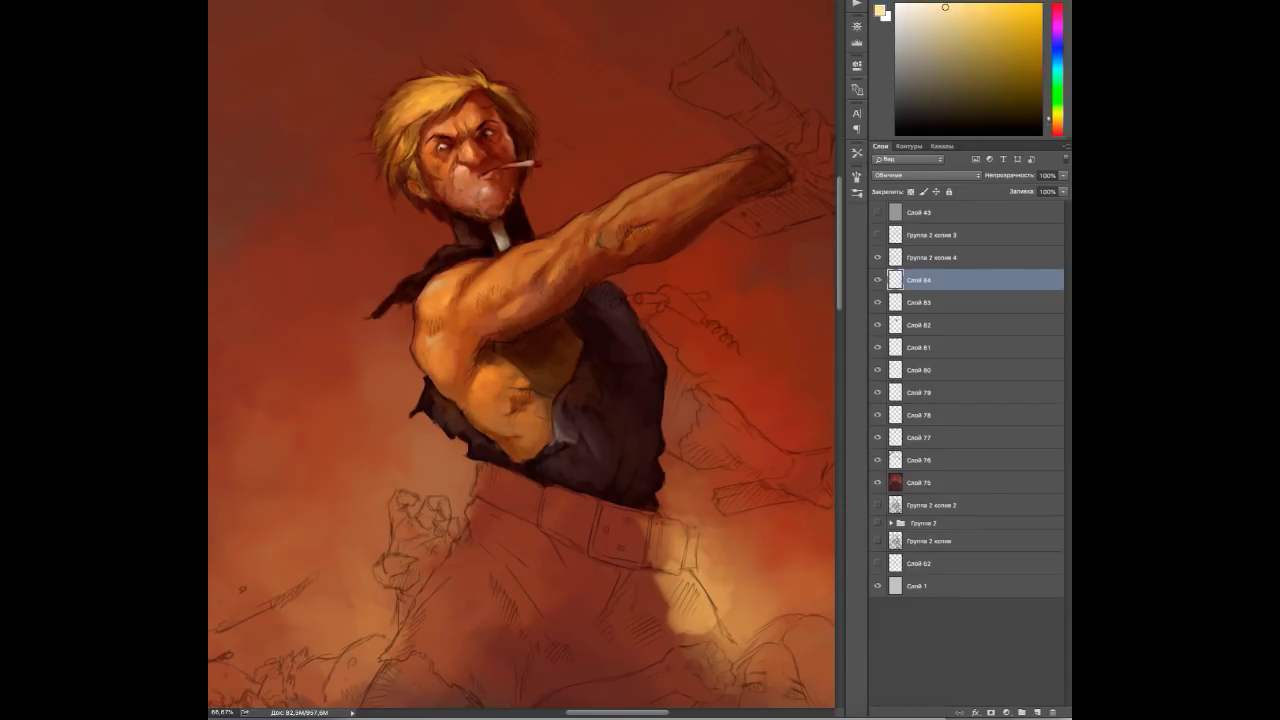
Add pale peach highlights to the flank, shoulder and arm on a new layer.
key("ctrl+shift+alt+n")
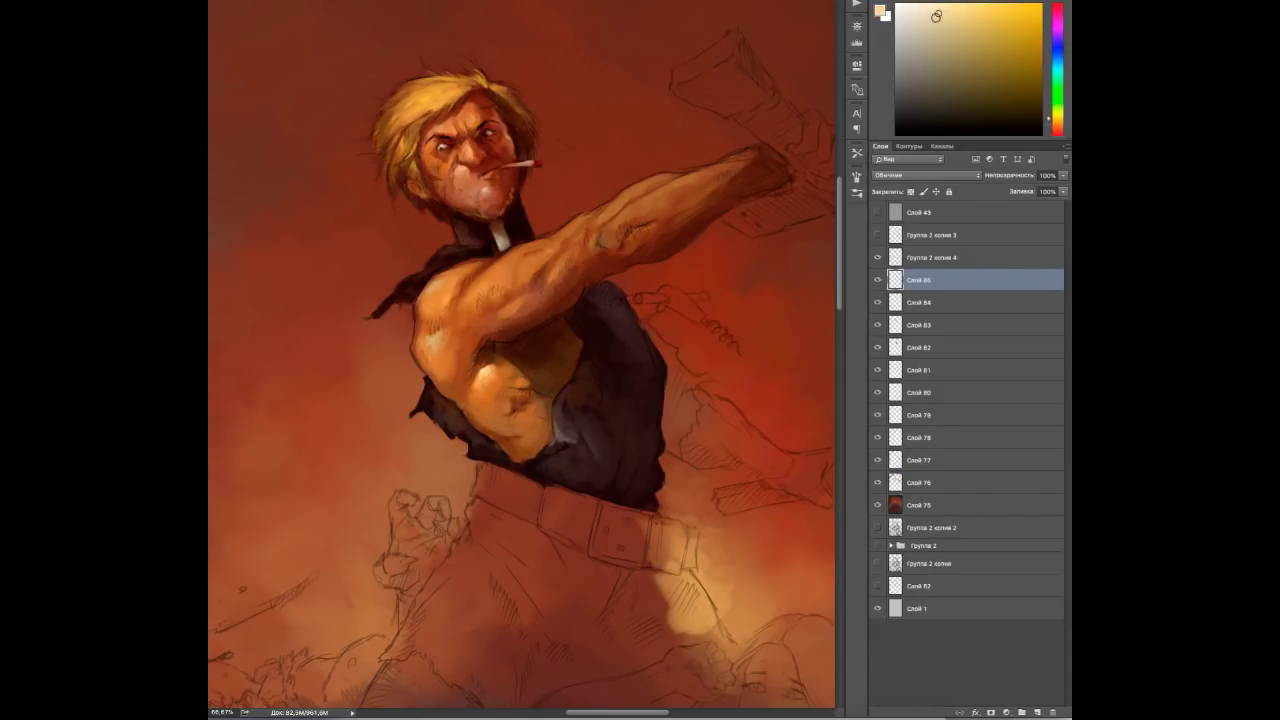
left_click(440, 288, "alt")
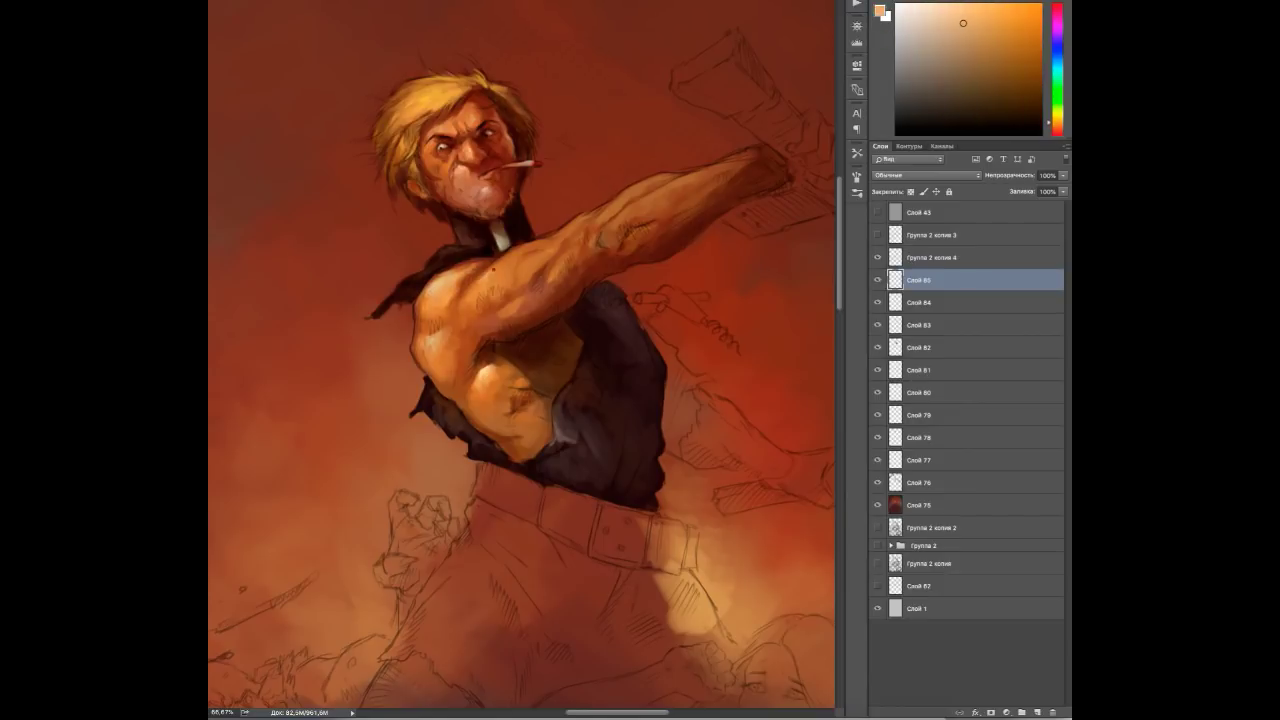
left_click(537, 258, "alt")
left_click(620, 196, "alt")
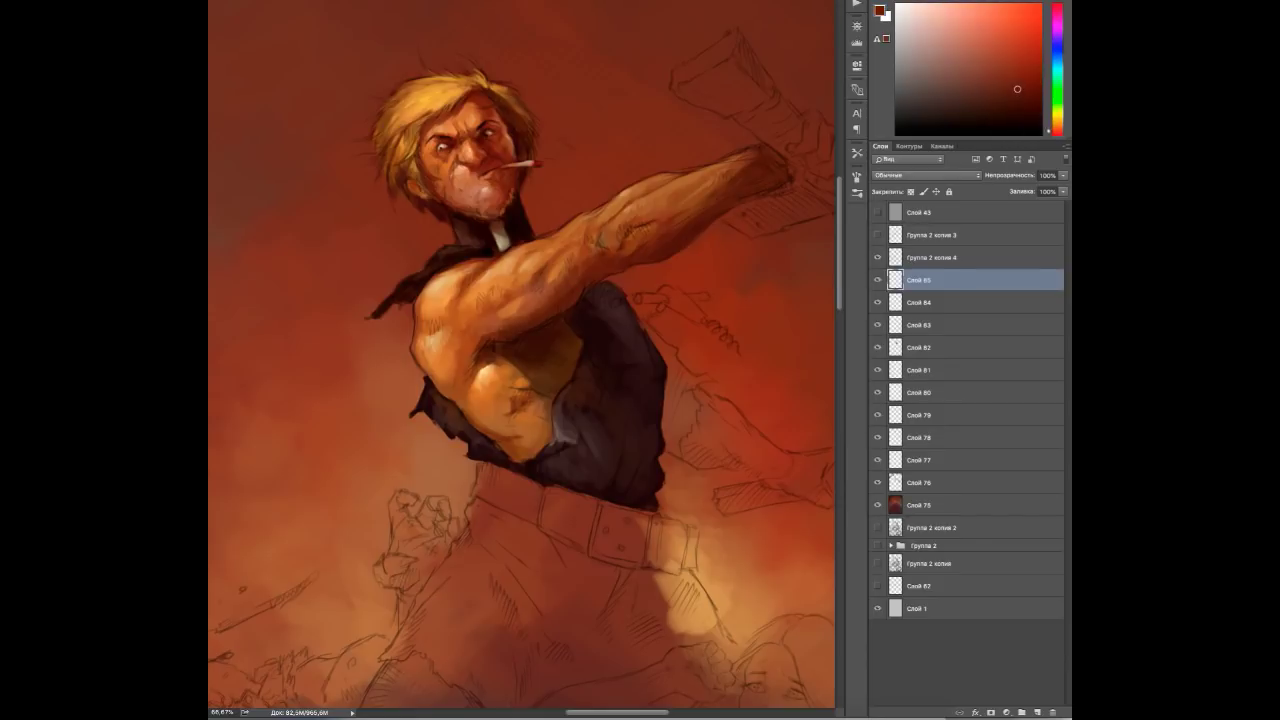
Shade the wrist and the underside of the forearm with dark red and greyish tones.
left_click(760, 176, "alt")
left_click_drag(724, 190, 768, 176)
left_click(740, 186, "alt")
left_click_drag(744, 221, 634, 246)
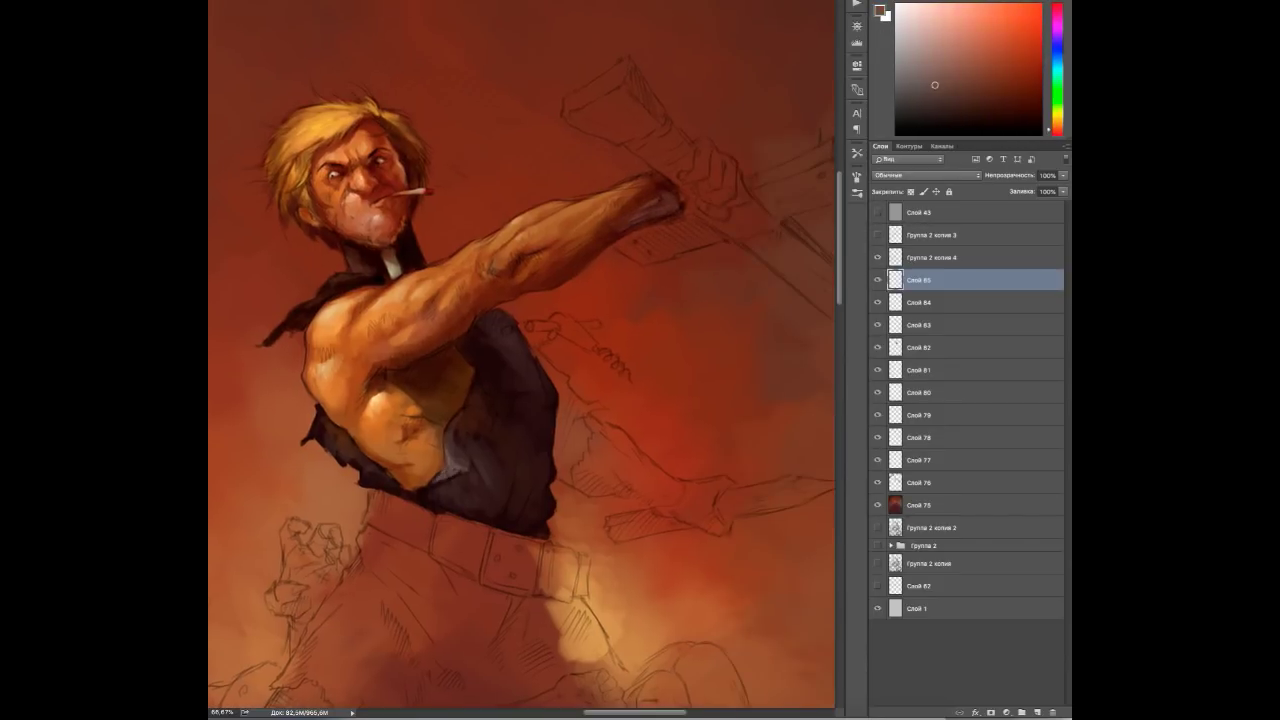
Paint the vest's torn far edge in black on a new layer placed beneath the arm and torso layers.
key("d")
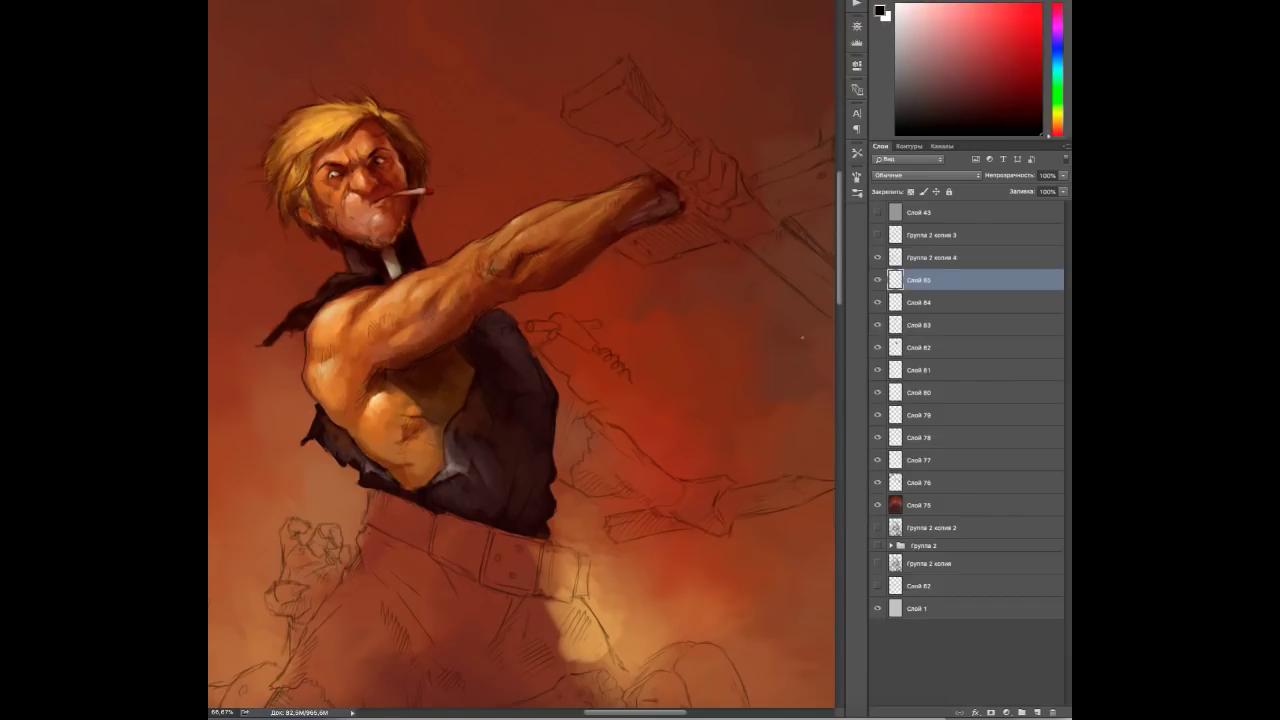
key("ctrl+shift+alt+n")
key("ctrl+bracketleft")
key("ctrl+bracketleft")
key("ctrl+bracketleft")
key("ctrl+bracketleft")
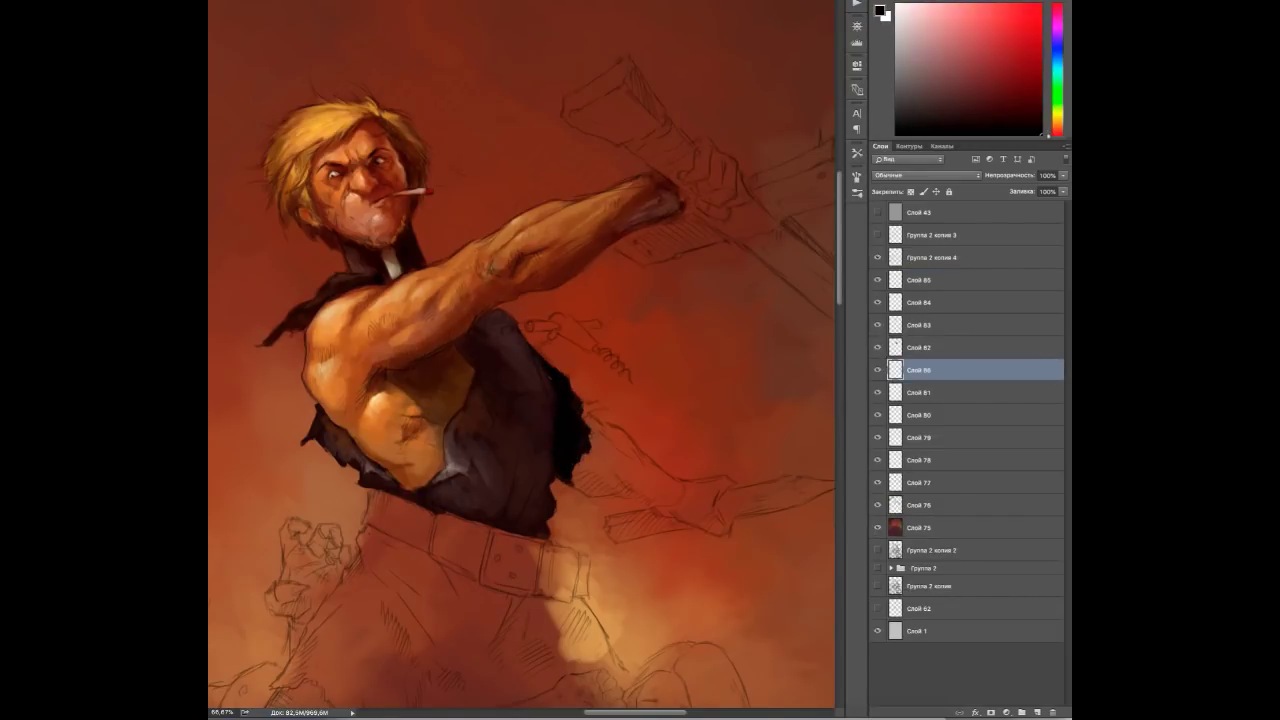
Block in the swordsman's far arm in dark red with purplish shading on a new layer beneath the torn vest edge.
key("alt+bracketleft")
left_click(1038, 712)
mouse_move(578, 440)
left_mouse_down()
mouse_move(645, 478)
mouse_move(629, 454)
mouse_move(672, 504)
mouse_move(695, 510)
mouse_move(713, 496)
mouse_move(699, 506)
mouse_move(617, 431)
mouse_move(634, 454)
mouse_move(600, 445)
mouse_move(694, 491)
mouse_move(712, 518)
left_mouse_up()
left_click(673, 195, "alt")
left_click(636, 477, "alt")
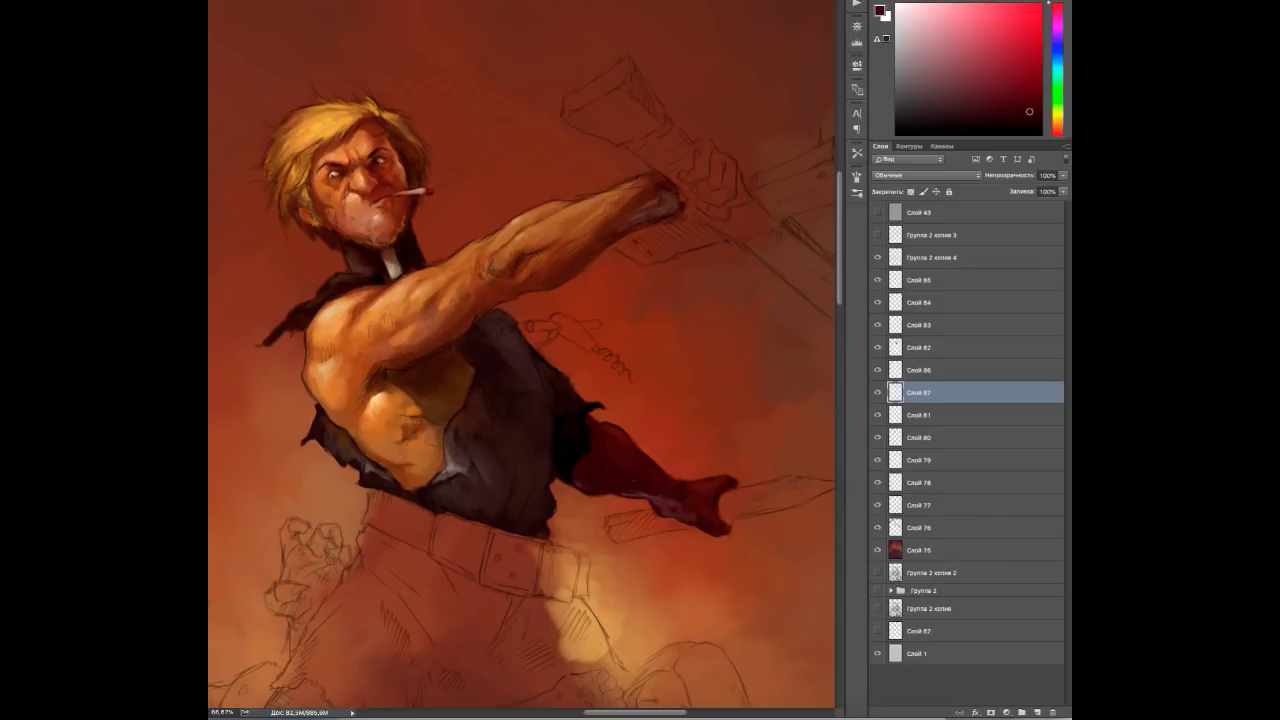
left_click(622, 463, "alt")
Paint the vest's loose toggle and coiled cord in near-black with small reddish accents on a new layer.
key("ctrl+shift+alt+n")
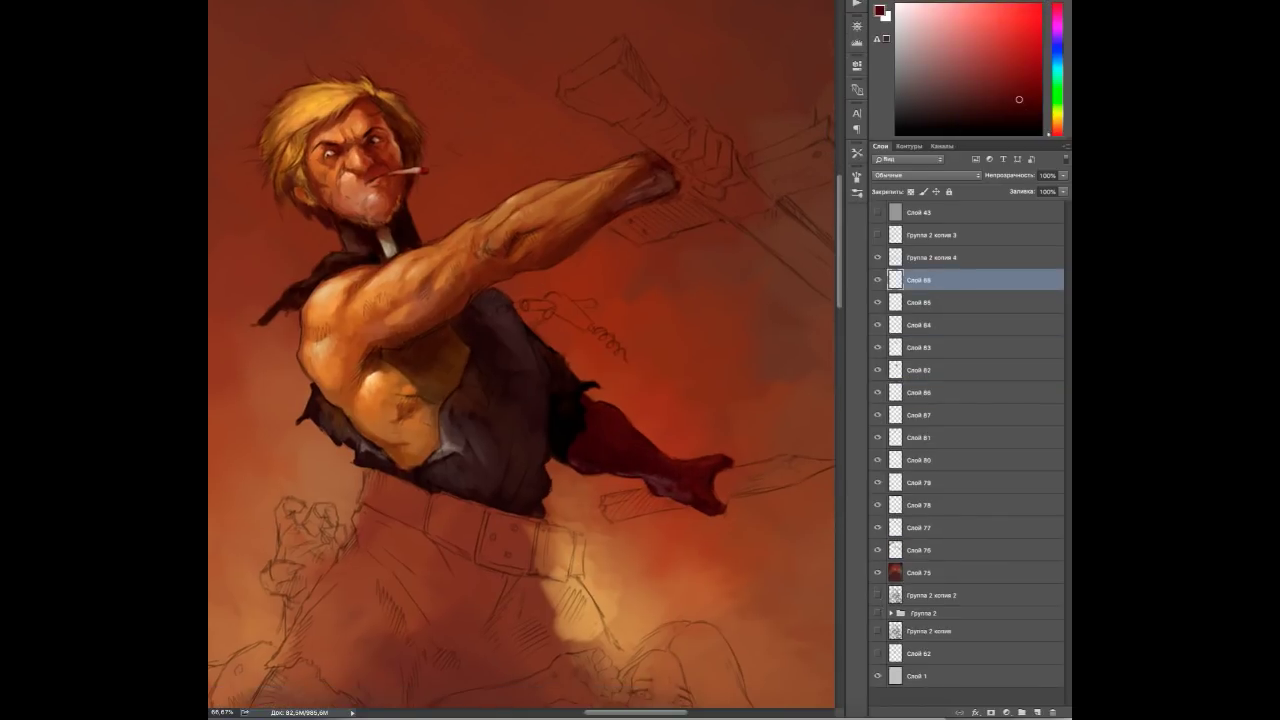
left_click(533, 353, "alt")
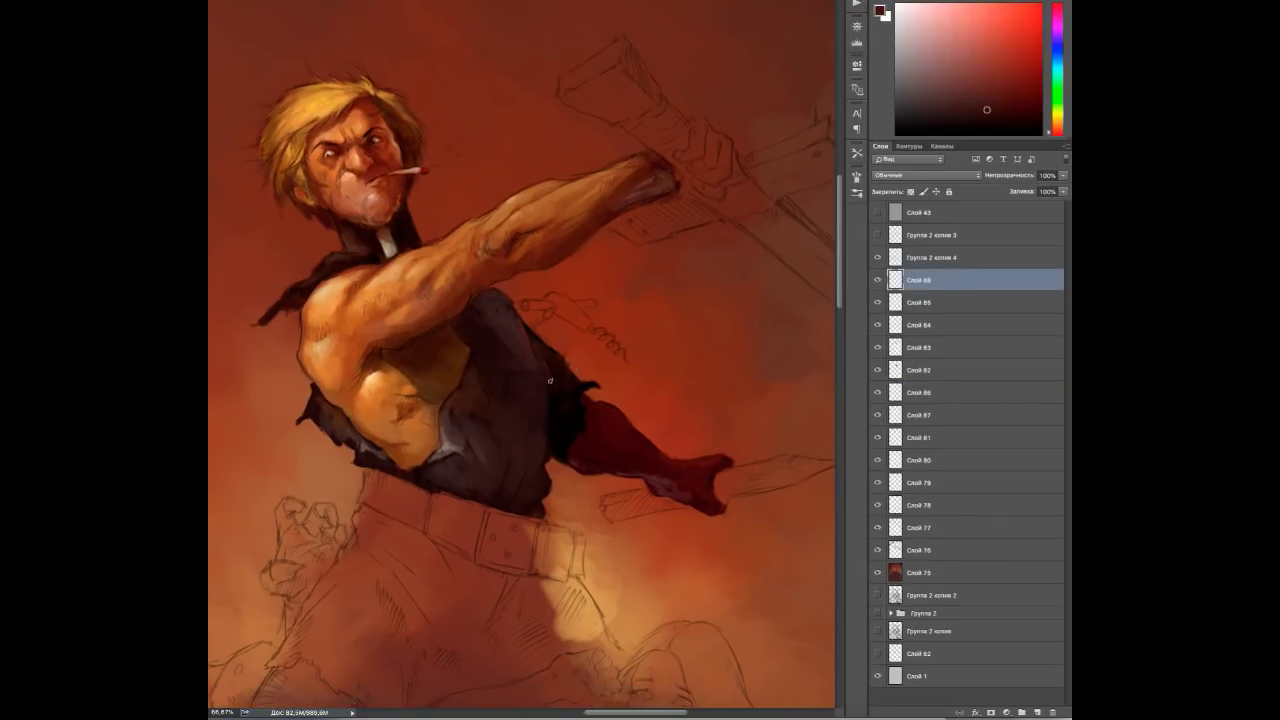
left_click(500, 308, "alt")
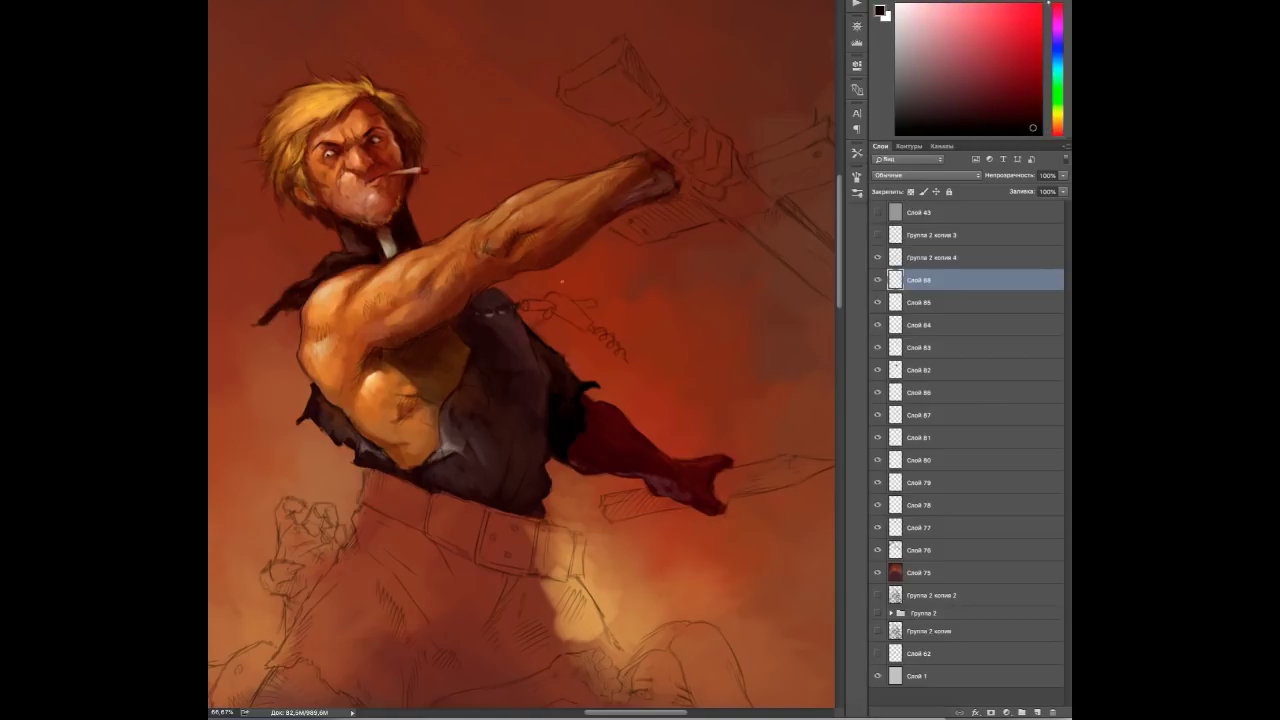
left_click_drag(526, 300, 582, 318)
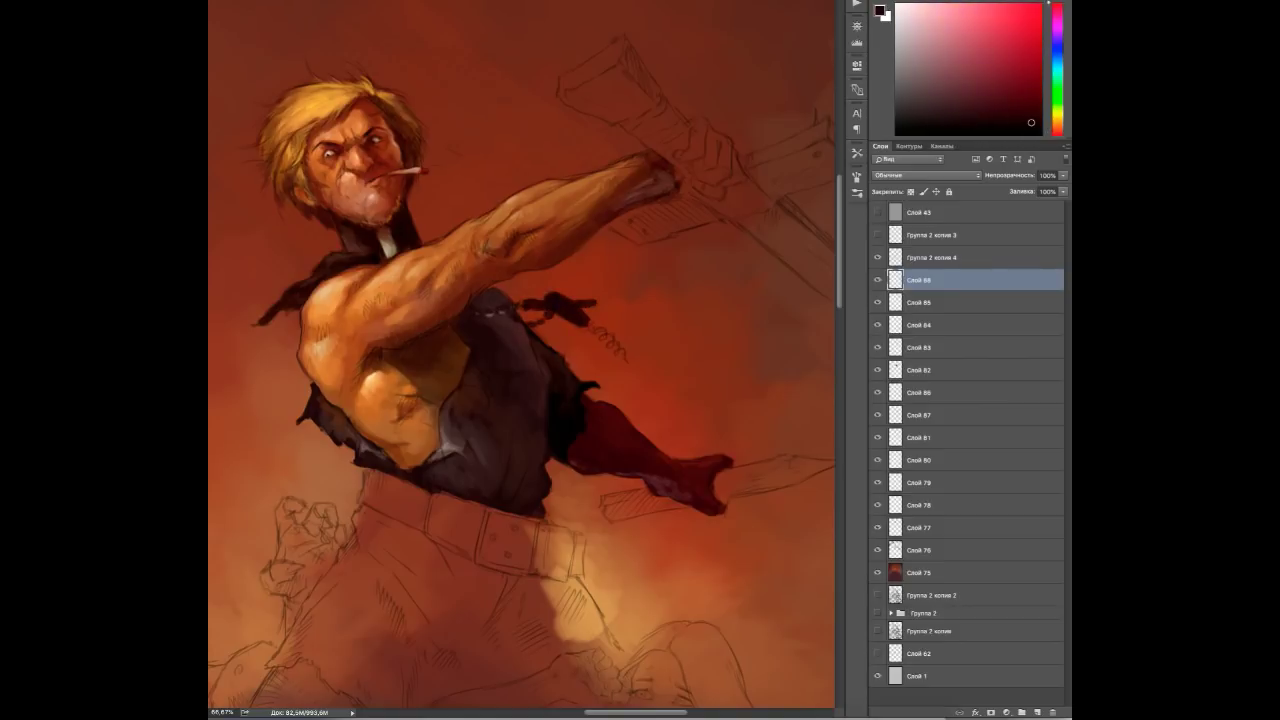
left_click(587, 374, "alt")
left_click(556, 295, "alt")
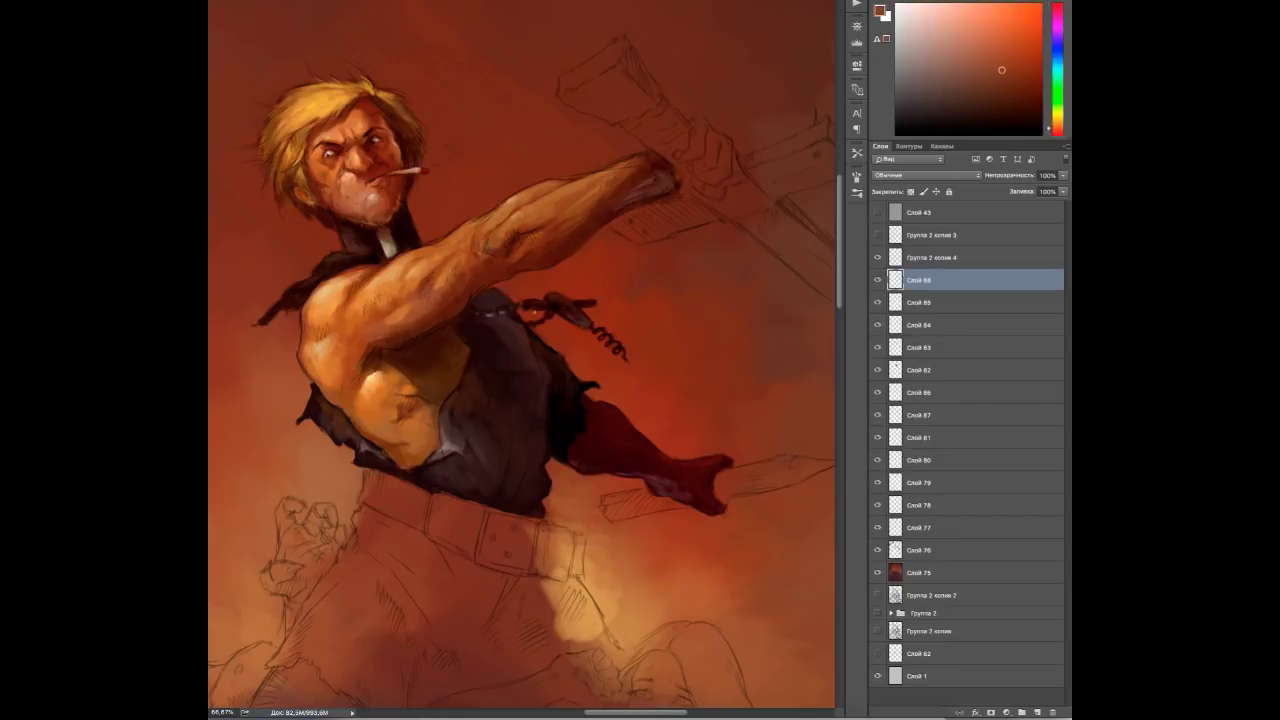
scroll(565, 305, "down", 2, "alt")
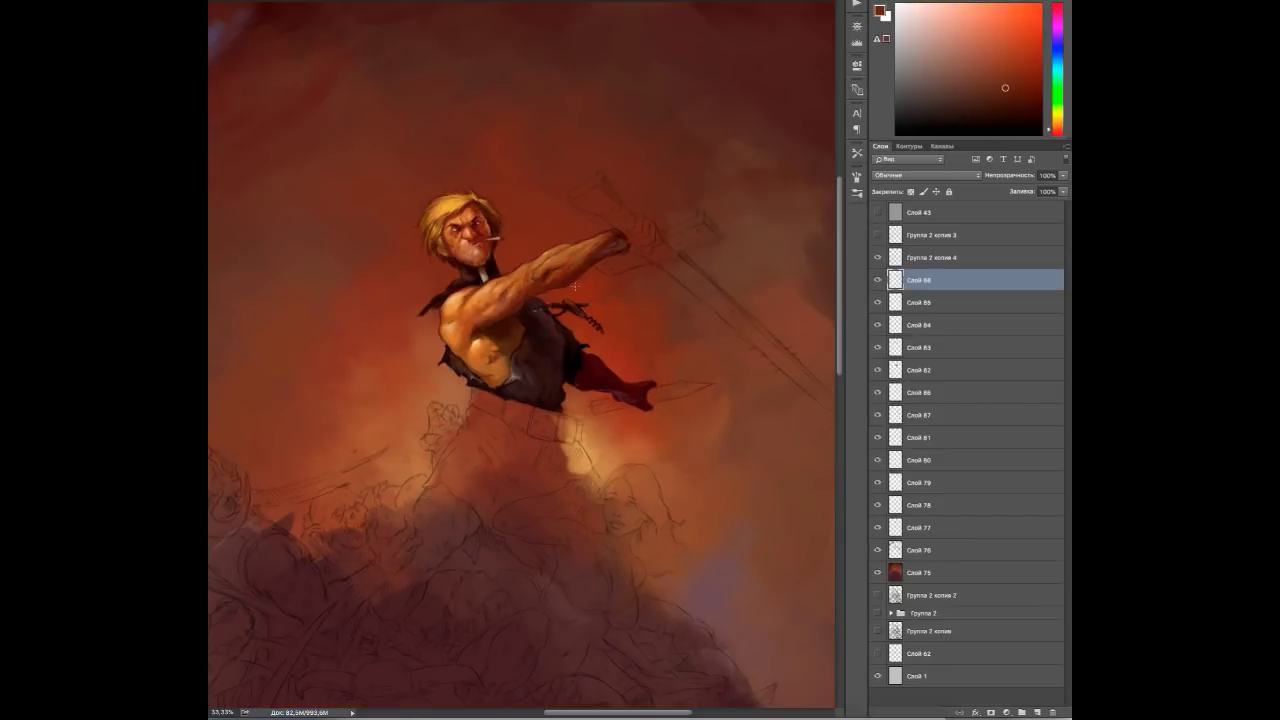
Paint the dagger held in the far hand, giving its handle and blade dark purplish tones.
left_click(618, 301, "alt")
left_click(660, 388, "alt")
left_click_drag(703, 385, 713, 383)
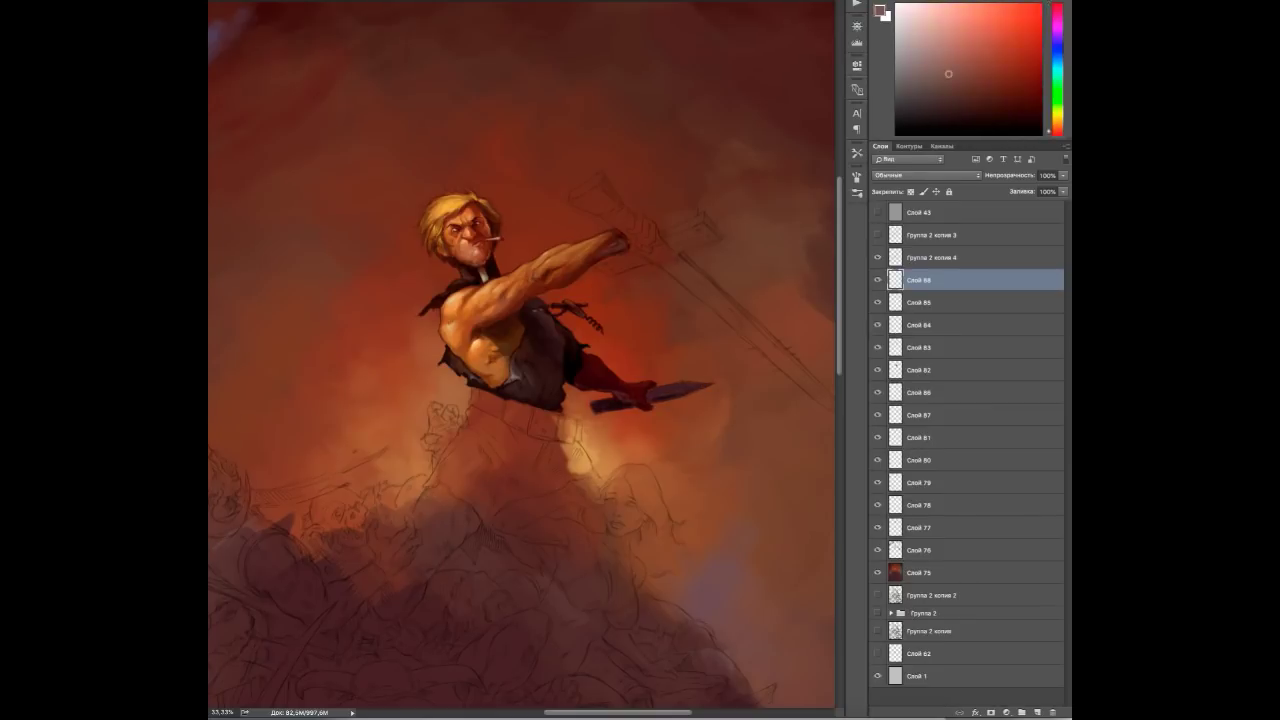
left_click(605, 401, "alt")
Paint the hand gripping the sword with peach highlights on the fingers and dark red shadows toward the wrist.
left_click(642, 235, "alt")
left_click(645, 211, "alt")
left_click(639, 219, "alt")
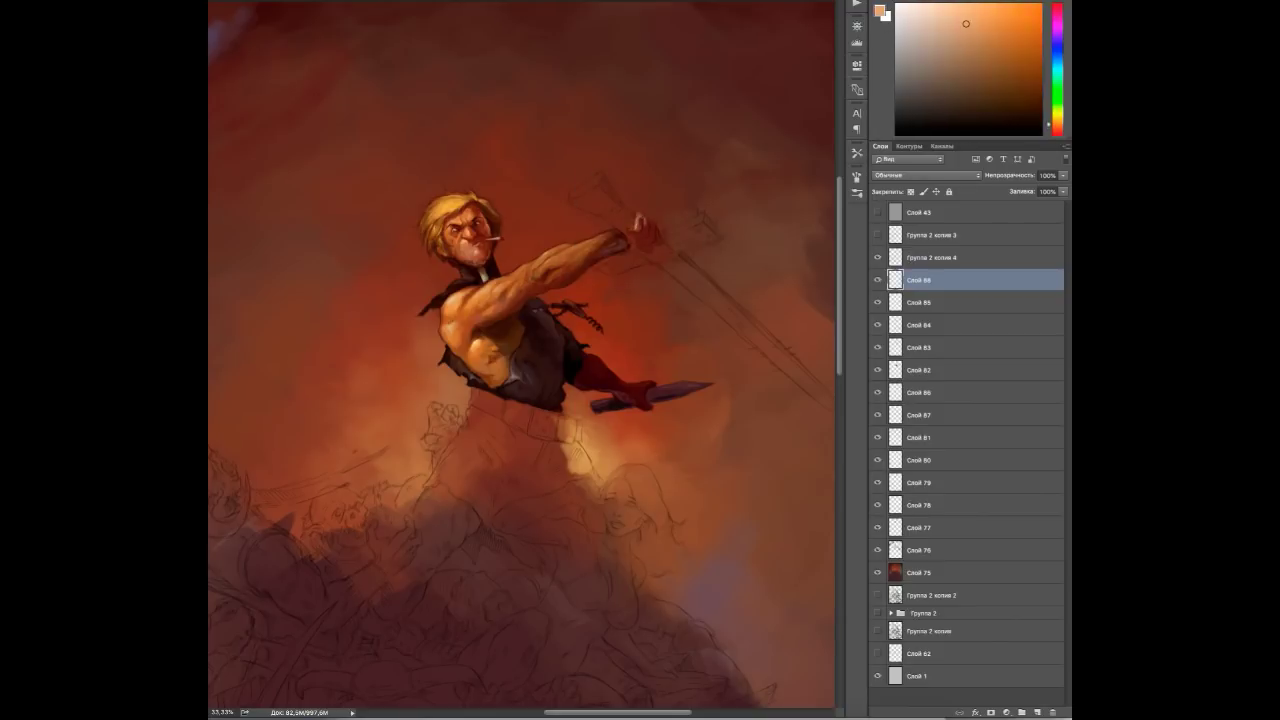
scroll(634, 121, "up", 1)
left_click(646, 250, "alt")
left_click(627, 270, "alt")
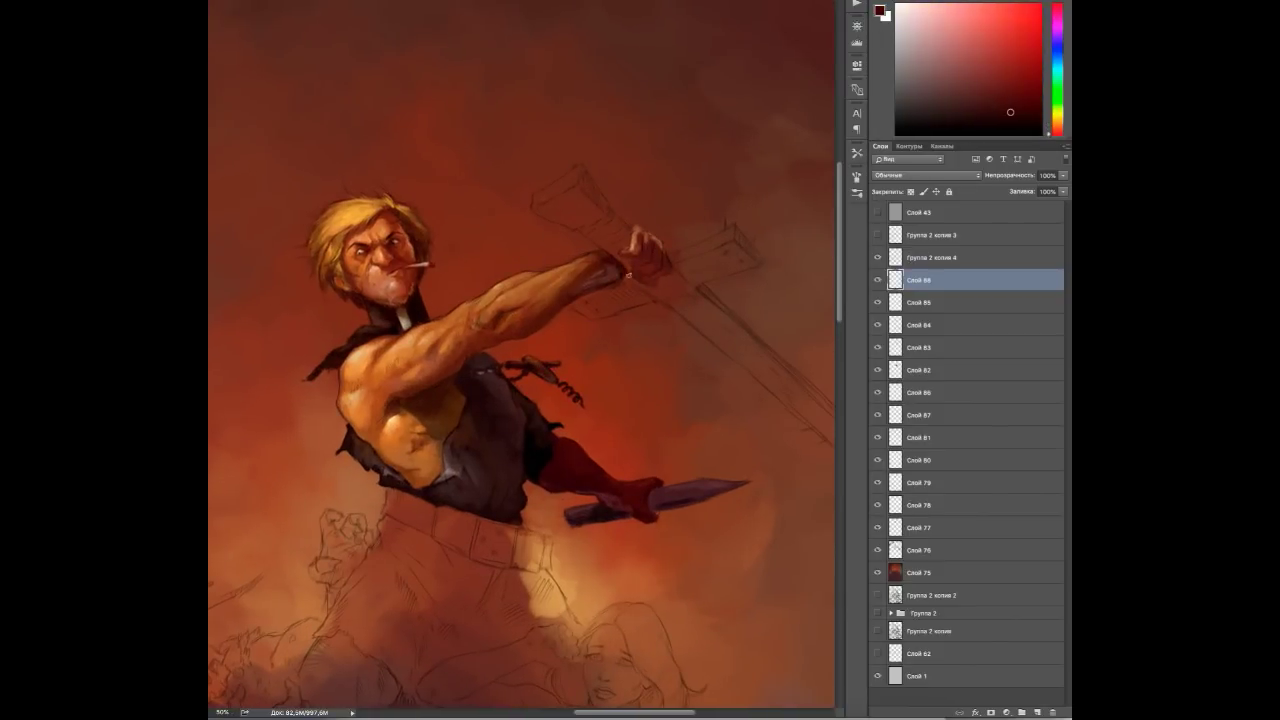
left_click(627, 275, "alt")
left_click(611, 271, "alt")
Block in the sword's grey grip and dark red crossguard on a new layer beneath the arm and hand layers.
left_click(920, 437)
left_click(920, 505)
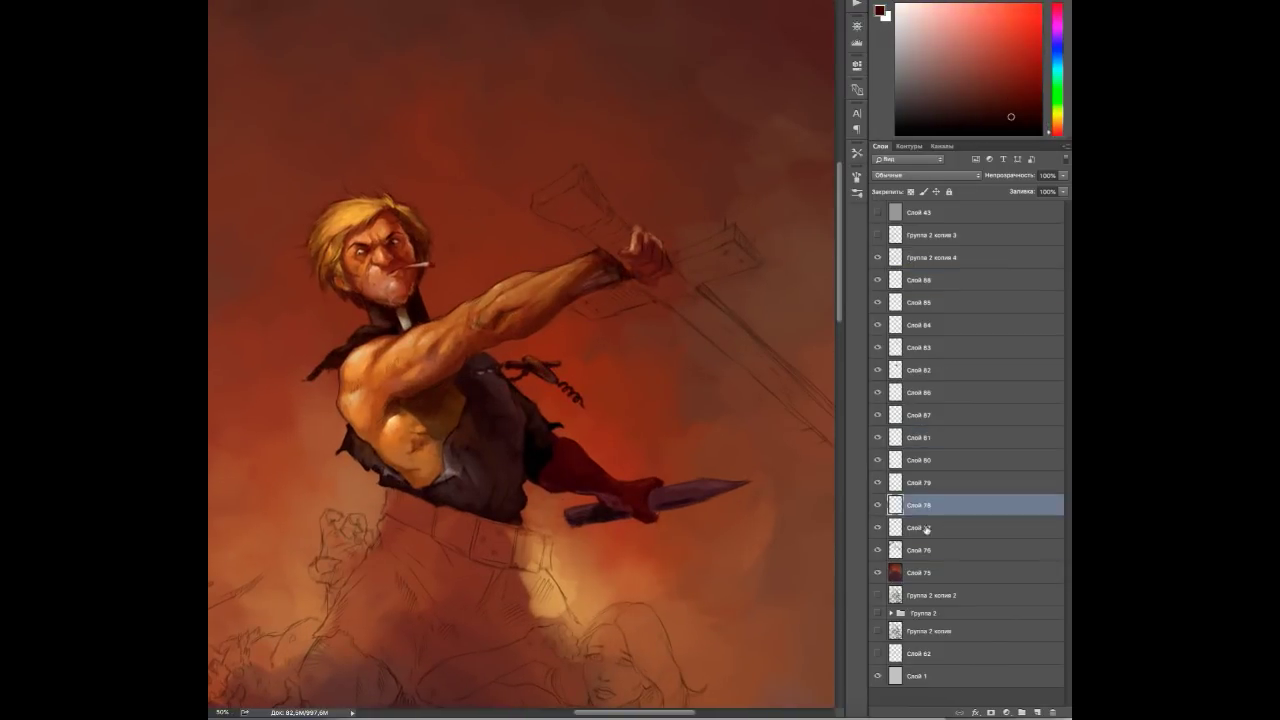
left_click(920, 550)
key("ctrl+shift+alt+n")
mouse_move(556, 200)
left_mouse_down()
mouse_move(621, 276)
mouse_move(587, 307)
mouse_move(733, 244)
left_mouse_up()
left_click(600, 305, "alt")
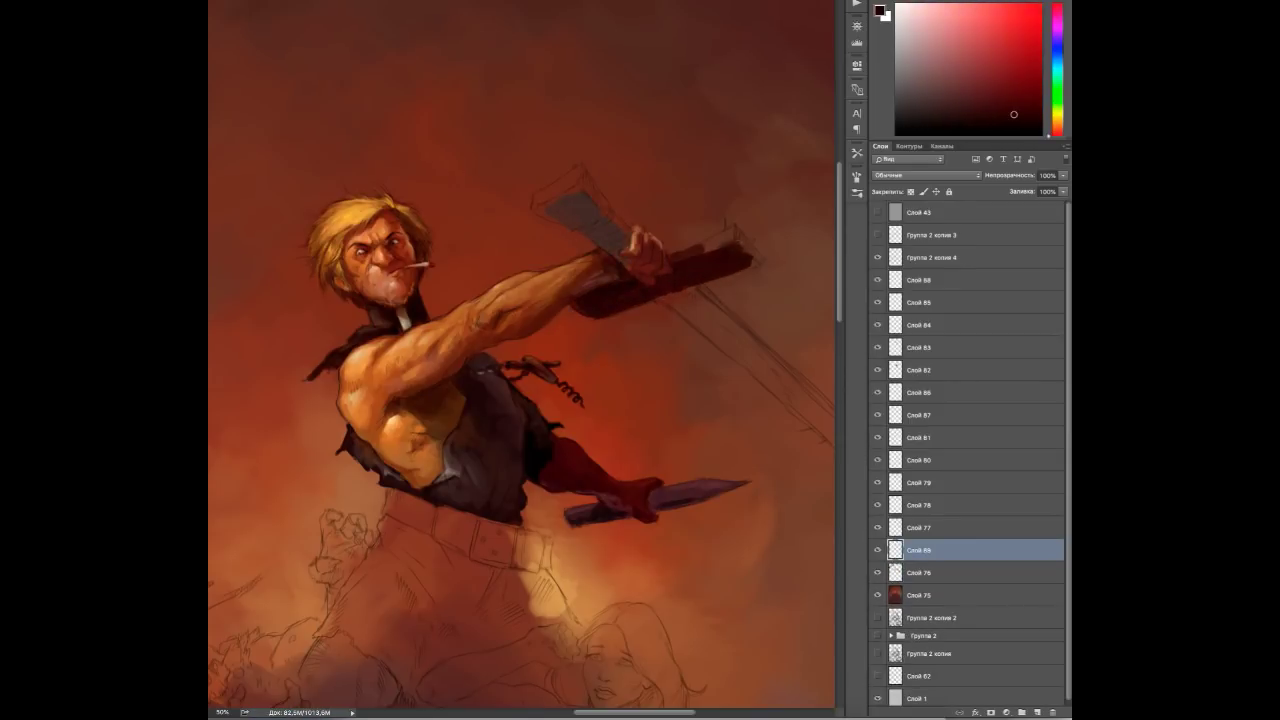
Add orange-brown lit faces to the crossguard's far end and the sword's pommel.
left_click(726, 243, "alt")
left_click(726, 243, "alt")
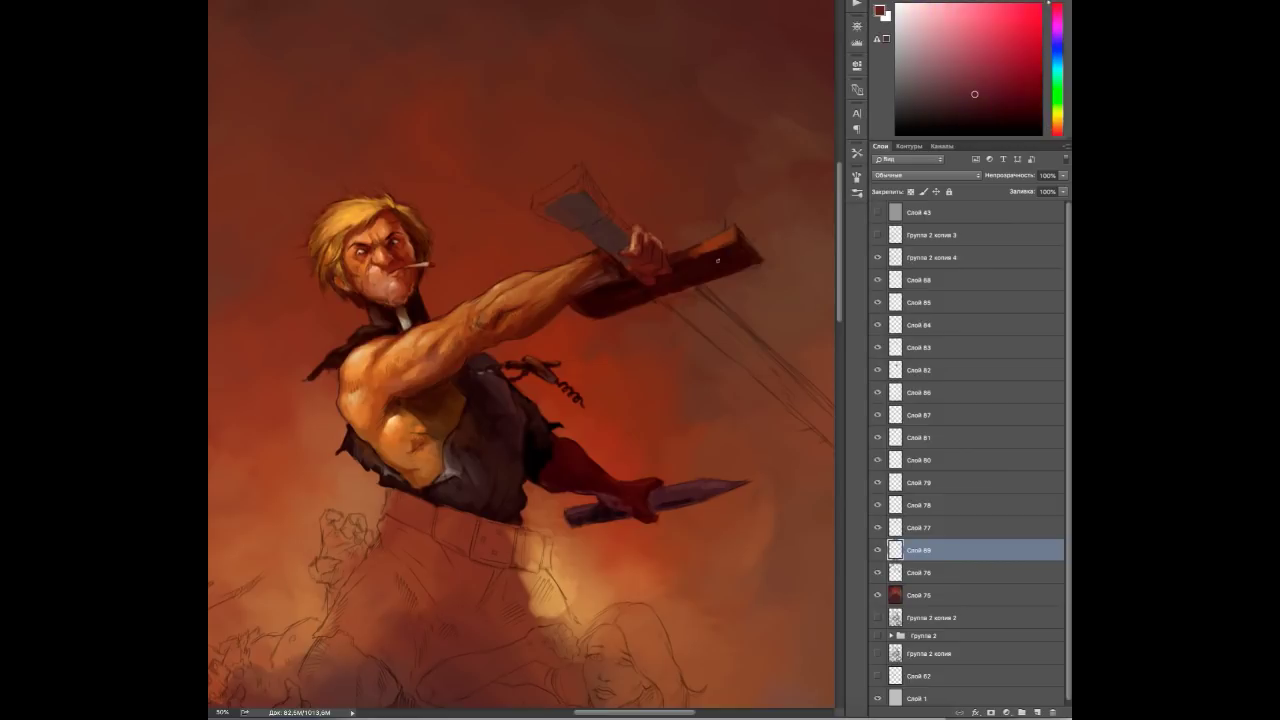
left_click(726, 243, "alt")
left_click(548, 193, "alt")
mouse_move(560, 190)
left_mouse_down()
mouse_move(576, 172)
mouse_move(572, 221)
left_mouse_up()
left_click(570, 200, "alt")
left_click(571, 221, "alt")
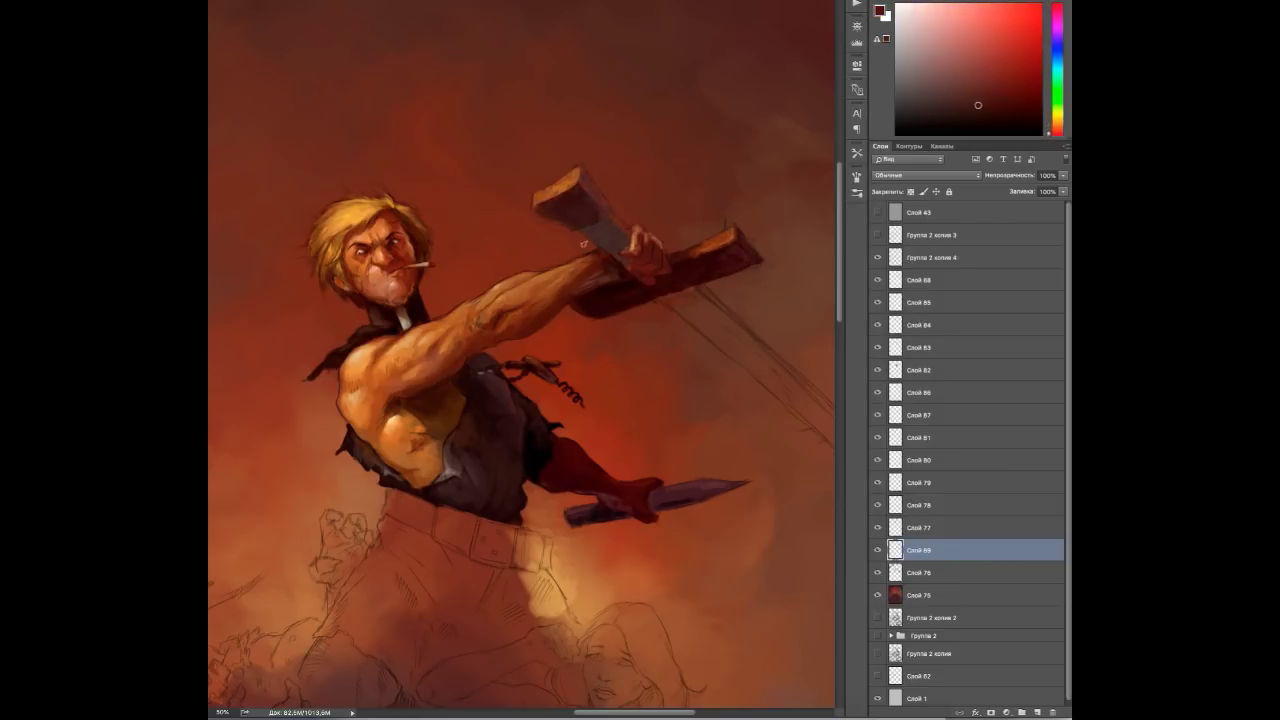
Deepen the pommel, grip and crossguard with brownish-grey and dark red shading.
left_click(694, 256, "alt")
left_click(606, 171, "alt")
left_click(586, 188, "alt")
left_click(609, 302, "alt")
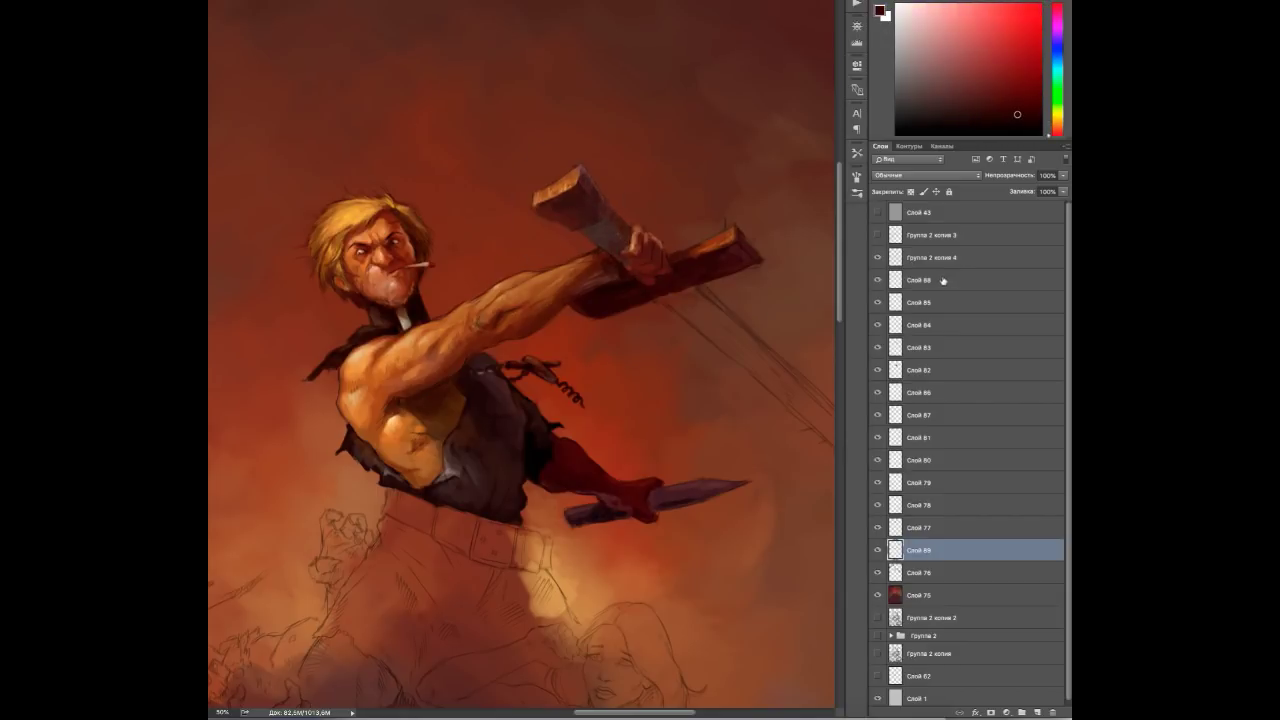
Block in the sword's blade in dark red on a new layer above the figure's layers.
key("ctrl+shift+alt+n")
left_click(634, 297, "alt")
left_click_drag(714, 345, 500, 331)
left_click_drag(490, 275, 692, 458)
left_click_drag(692, 458, 807, 468)
Flip the view horizontally and extend the dark red blade down to its pointed tip.
key("h")
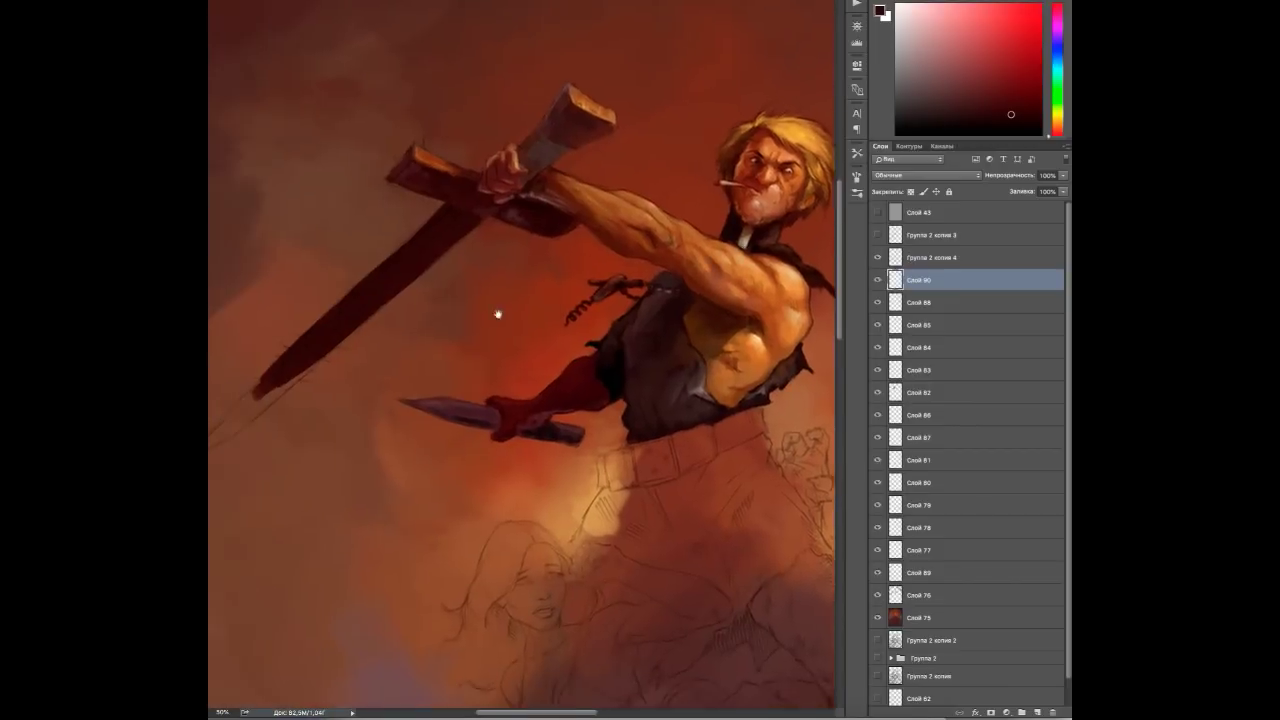
left_click_drag(497, 314, 539, 312)
left_click(585, 414, "alt")
left_click(675, 398, "alt")
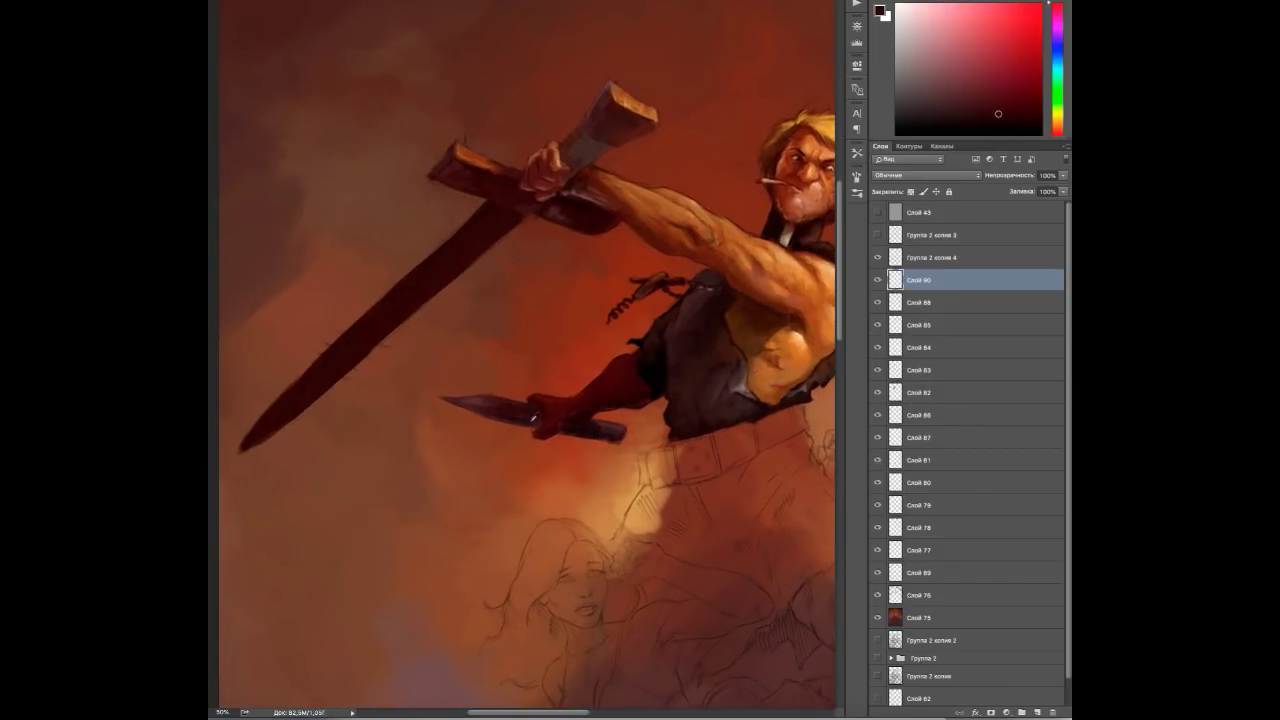
Shade the blade with lighter purplish tones along its length and near the tip.
left_click(330, 376, "alt")
left_click_drag(256, 436, 338, 370)
left_click(244, 446, "alt")
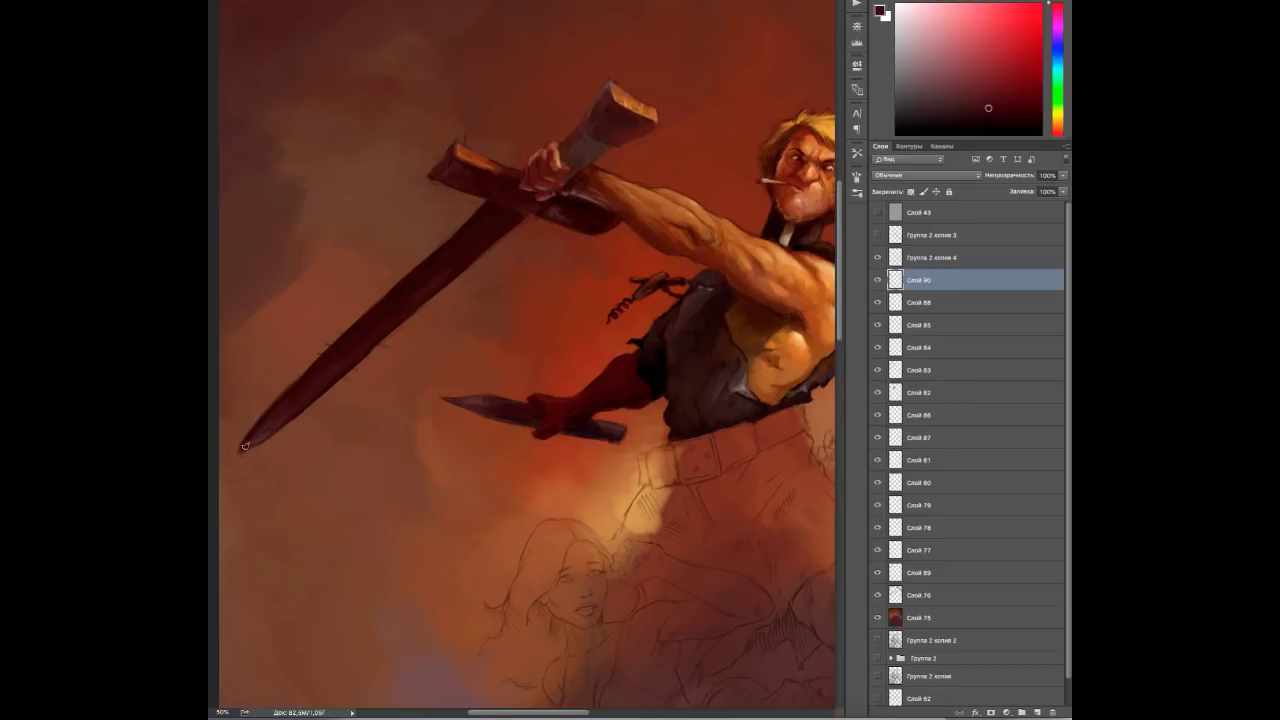
left_click(586, 140, "alt")
left_click(446, 244, "alt")
scroll(480, 215, "down", 2)
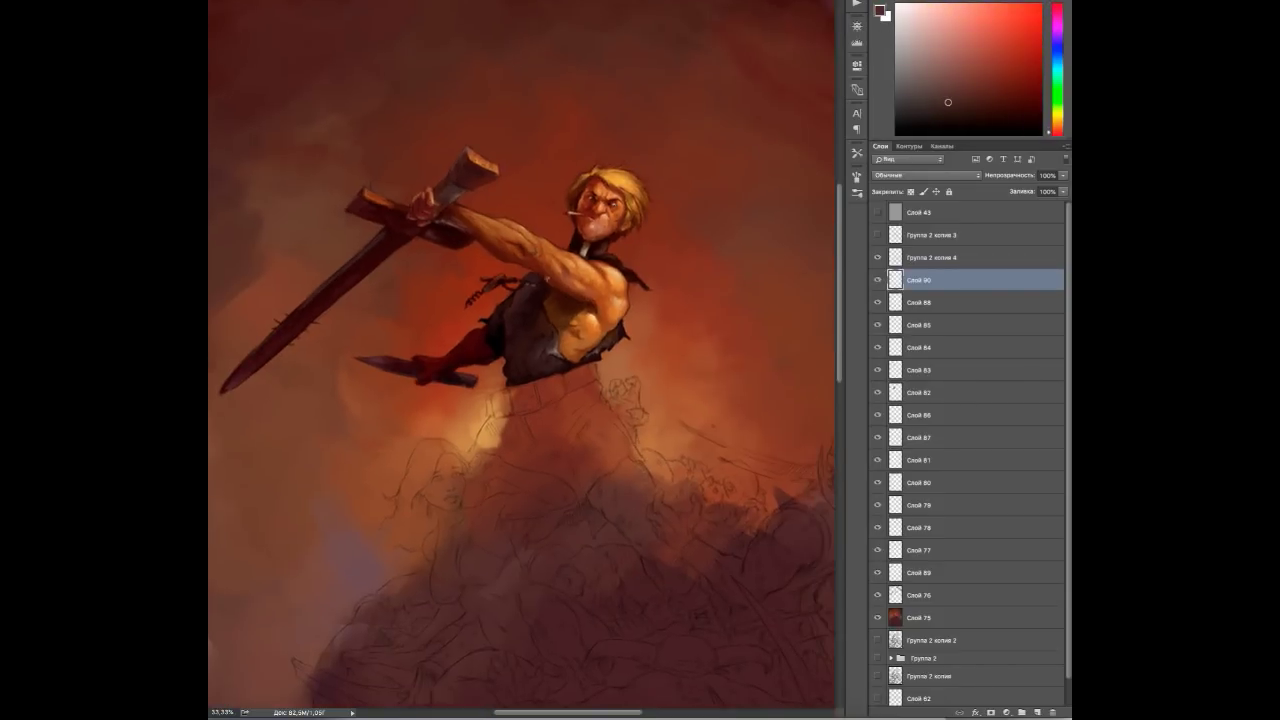
left_click(527, 283, "alt")
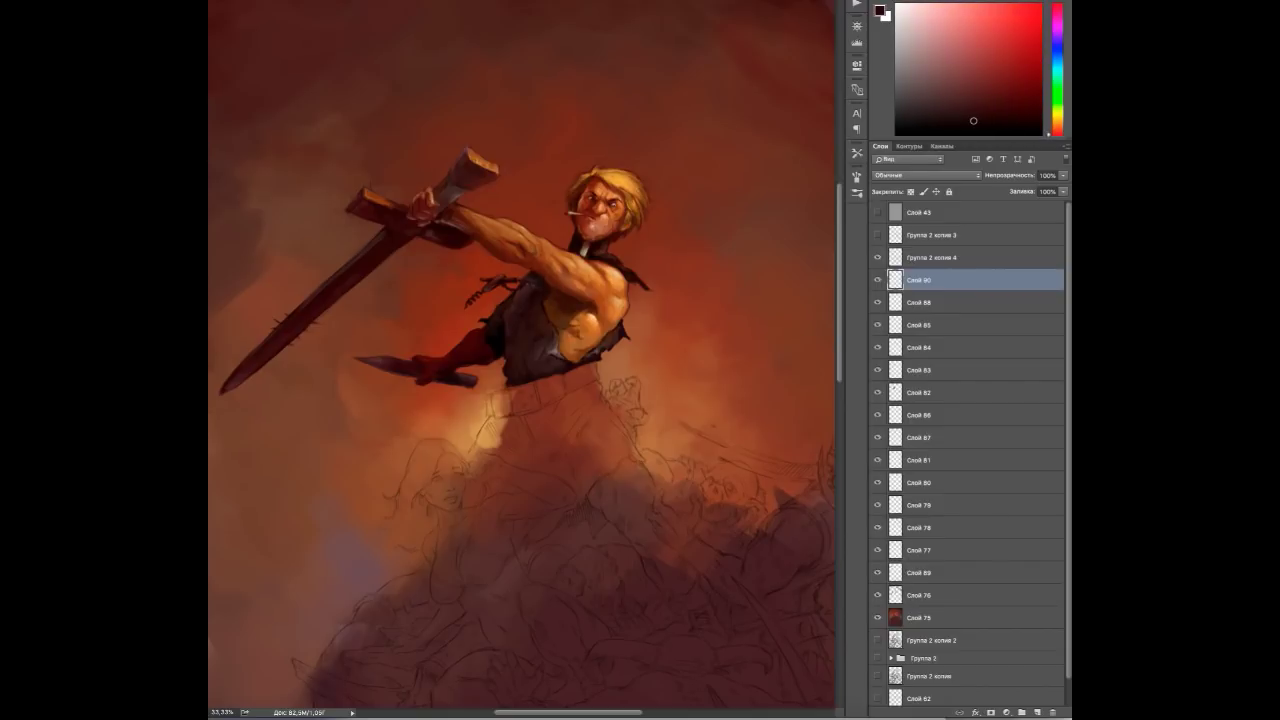
Save the file and merge the swordsman's painted layers into one.
scroll(522, 354, "down", 1)
key("ctrl+s")
left_click(940, 574, "shift")
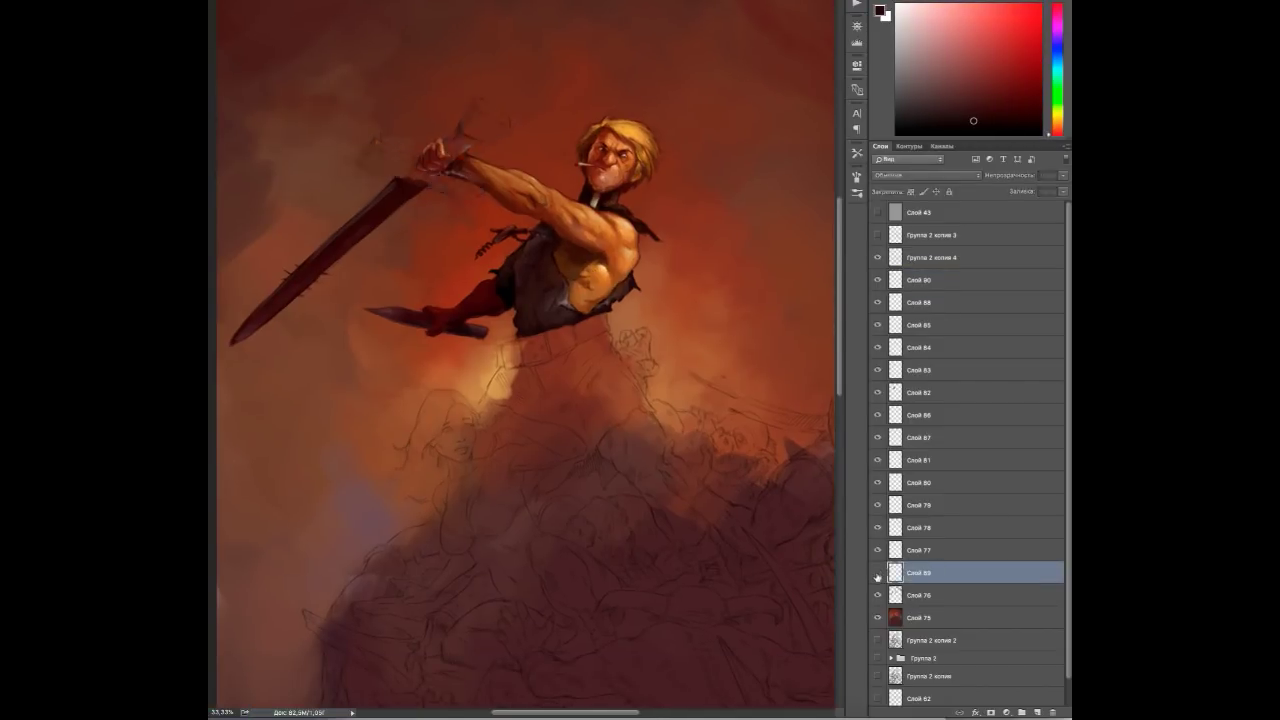
key("ctrl+e")
Paint the tunic's torn skirt below the waist in purplish black with lighter grey folds.
left_click_drag(540, 330, 516, 360)
left_click(470, 438, "alt")
mouse_move(466, 432)
left_mouse_down()
mouse_move(509, 400)
mouse_move(462, 420)
left_mouse_up()
scroll(530, 370, "up", 1)
mouse_move(544, 354)
left_mouse_down()
mouse_move(480, 470)
mouse_move(540, 495)
mouse_move(600, 480)
mouse_move(601, 393)
mouse_move(610, 440)
mouse_move(648, 441)
left_mouse_up()
left_click(600, 387, "alt")
left_click(555, 432, "alt")
left_click(645, 450, "alt")
left_click(612, 445, "alt")
left_click(617, 433, "alt")
left_click(598, 420, "alt")
Paint the wide belt around the waist in red-brown with orange light on its near side.
left_click(545, 497, "alt")
left_click(519, 409, "alt")
mouse_move(510, 382)
left_mouse_down()
mouse_move(448, 410)
mouse_move(450, 393)
left_mouse_up()
left_click(520, 390, "alt")
left_click(540, 388, "alt")
left_click(574, 365, "alt")
left_click_drag(530, 392, 600, 355)
left_click(558, 372, "alt")
left_click(570, 368, "alt")
left_click(580, 366, "alt")
left_click(566, 364, "alt")
left_click(560, 375, "alt")
Define the belt's segments with dark red shadows and orange-brown tones.
left_click(545, 400, "alt")
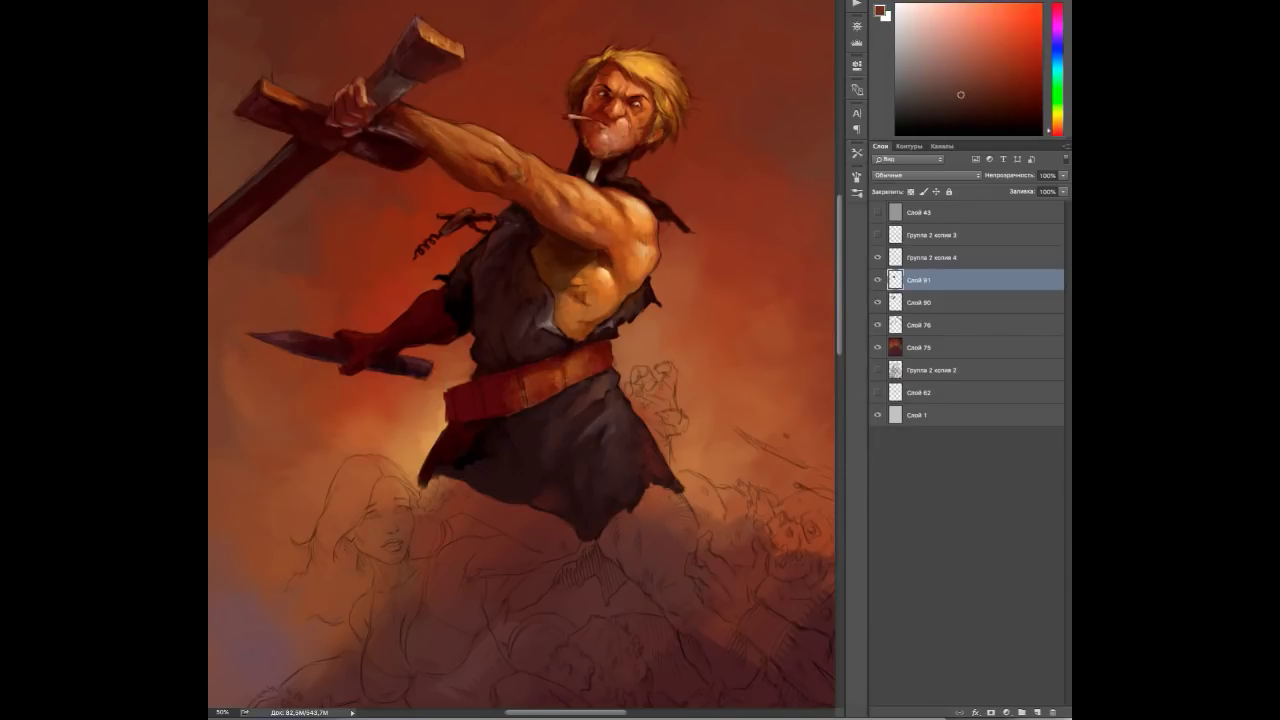
left_click(530, 412, "alt")
left_click(512, 397, "alt")
left_click(466, 402, "alt")
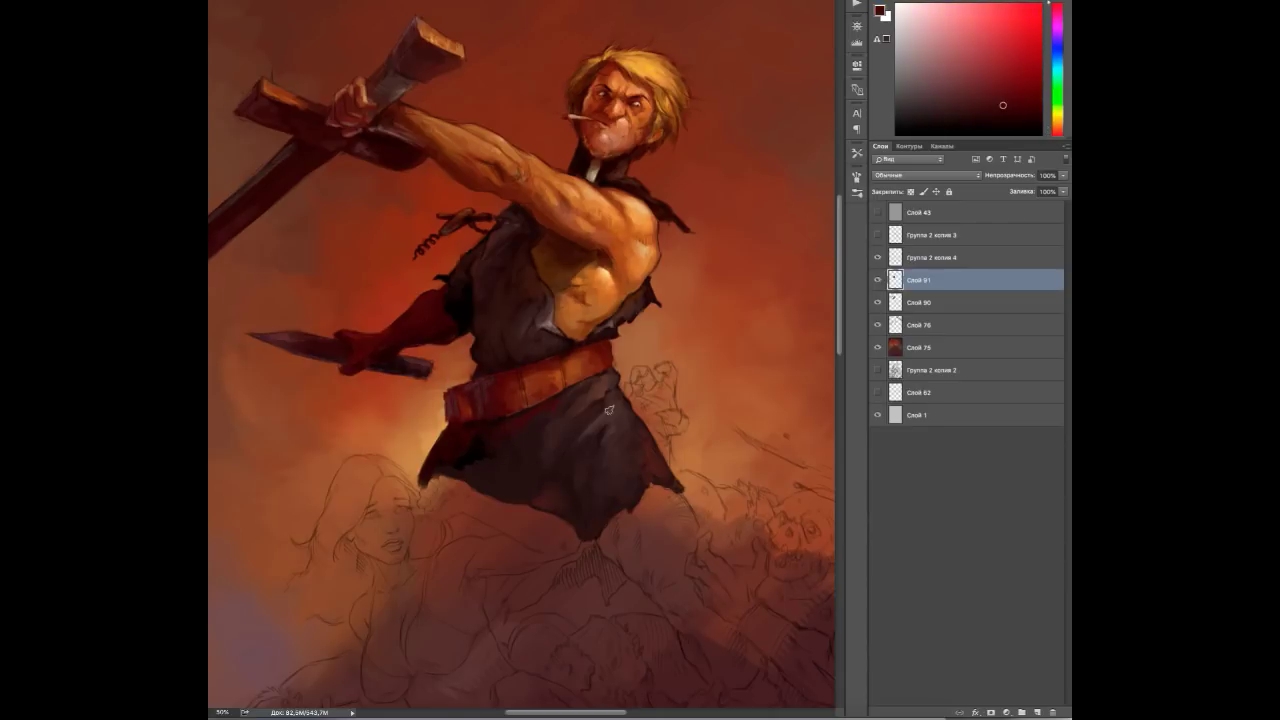
Block in the swordsman's bare leg below the skirt in orange-brown.
left_click_drag(608, 409, 590, 339)
left_click(610, 464, "alt")
mouse_move(585, 460)
left_mouse_down()
mouse_move(660, 455)
mouse_move(605, 470)
mouse_move(620, 430)
left_mouse_up()
left_click(595, 478, "alt")
left_click(626, 472, "alt")
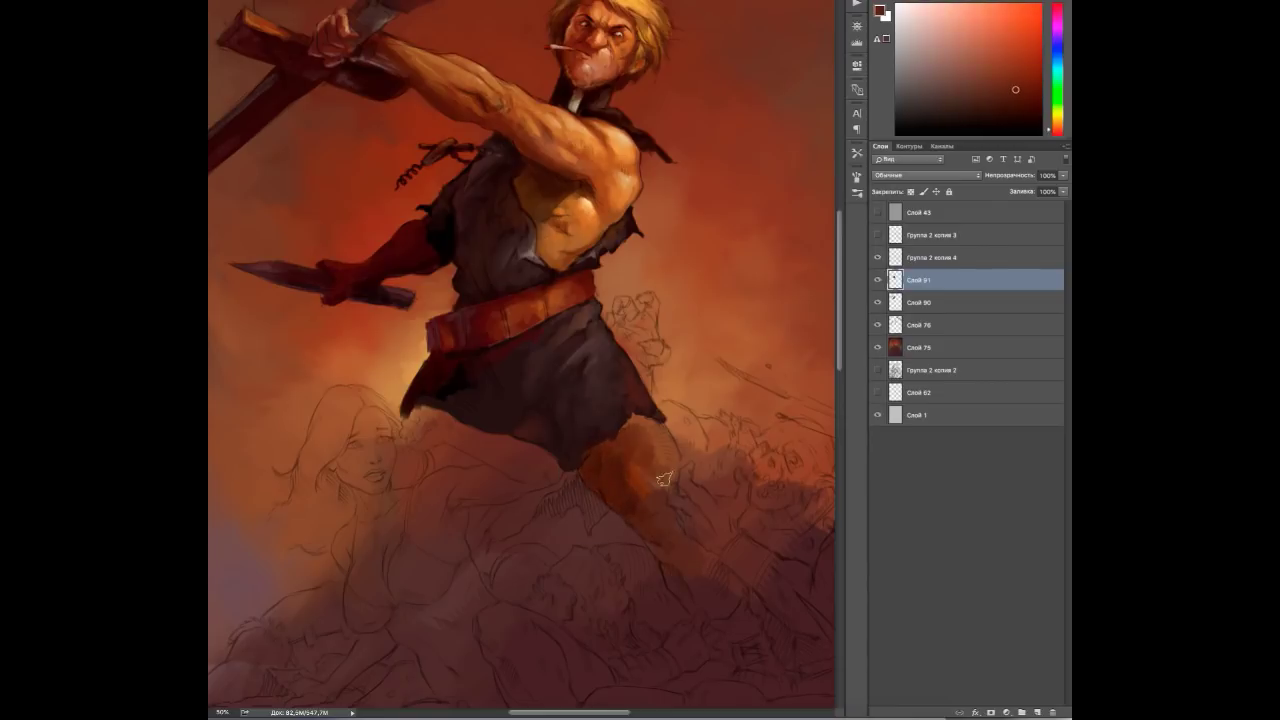
Model the thigh and knee with warm orange light and dark red-brown shadows.
left_click_drag(640, 480, 665, 440)
left_click(648, 521, "alt")
left_click(671, 530, "alt")
left_click_drag(668, 518, 670, 500)
left_click(664, 505, "alt")
left_click(645, 470, "alt")
mouse_move(645, 438)
left_mouse_down()
mouse_move(632, 422)
mouse_move(660, 513)
left_mouse_up()
left_click(640, 445, "alt")
left_click(630, 472, "alt")
mouse_move(628, 470)
left_mouse_down()
mouse_move(616, 500)
mouse_move(640, 452)
mouse_move(656, 462)
left_mouse_up()
left_click(616, 500, "alt")
left_click(638, 455, "alt")
left_click(654, 503, "alt")
left_click(637, 431, "alt")
Shade the leg below the knee and darken the thigh's shadow under the skirt's hem.
key("ctrl+minus")
left_click(580, 462, "alt")
left_click(583, 468, "alt")
left_click(590, 480, "alt")
left_click(598, 492, "alt")
left_click(606, 505, "alt")
left_click(621, 531, "alt")
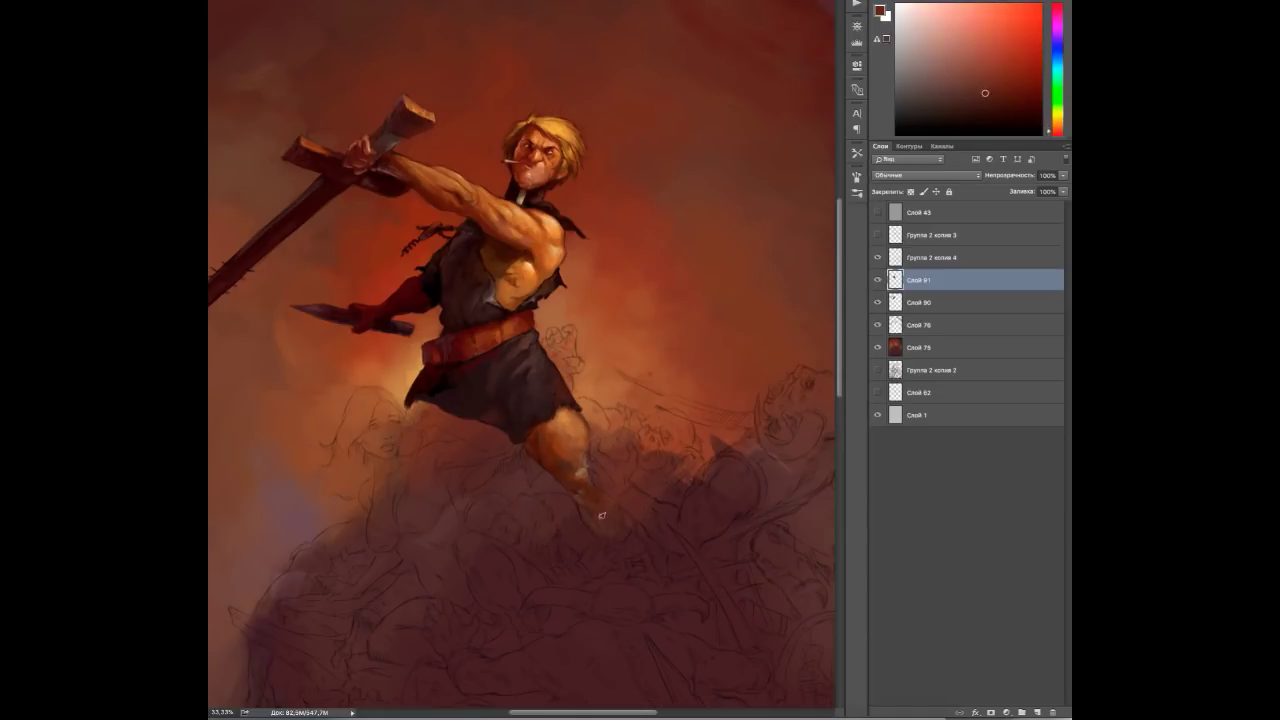
left_click(576, 472, "alt")
left_click(541, 416, "alt")
left_click(535, 428, "alt")
Block in the clawed hand and the rounded grey form behind the thigh on a new layer beneath the swordsman's layer.
key("ctrl+shift+alt+n")
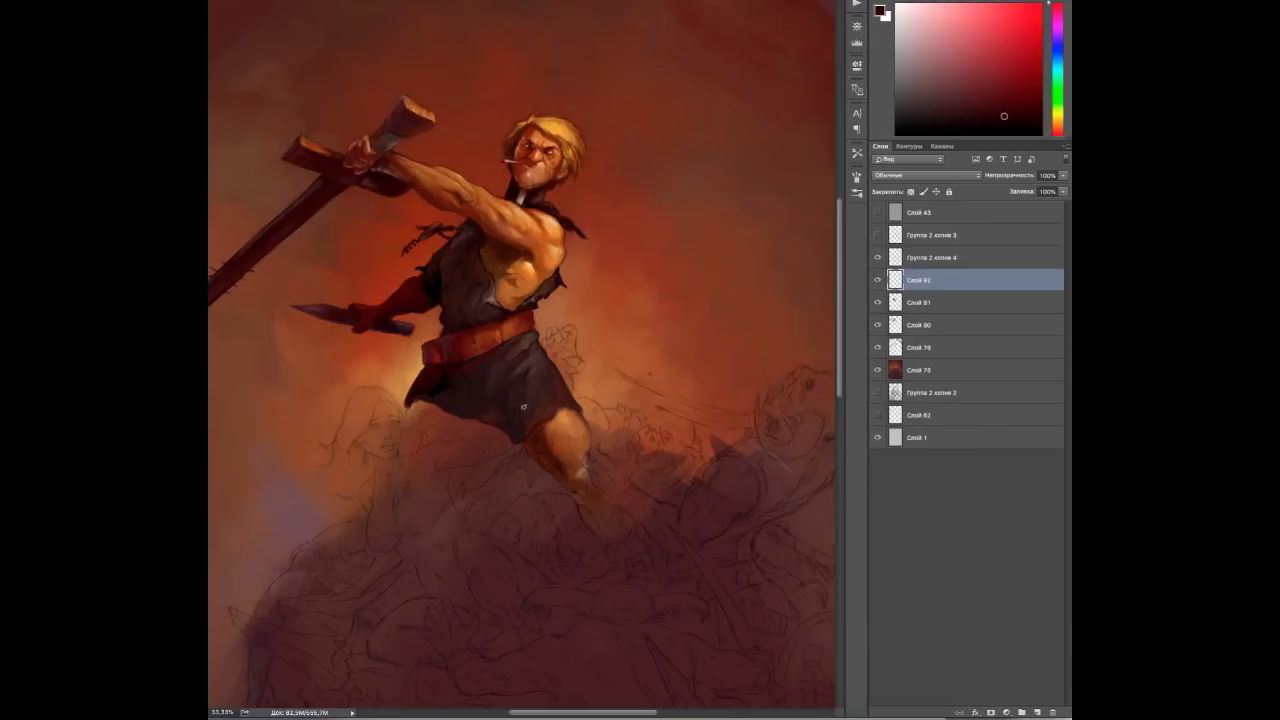
left_click(540, 346, "alt")
key("ctrl+bracketleft")
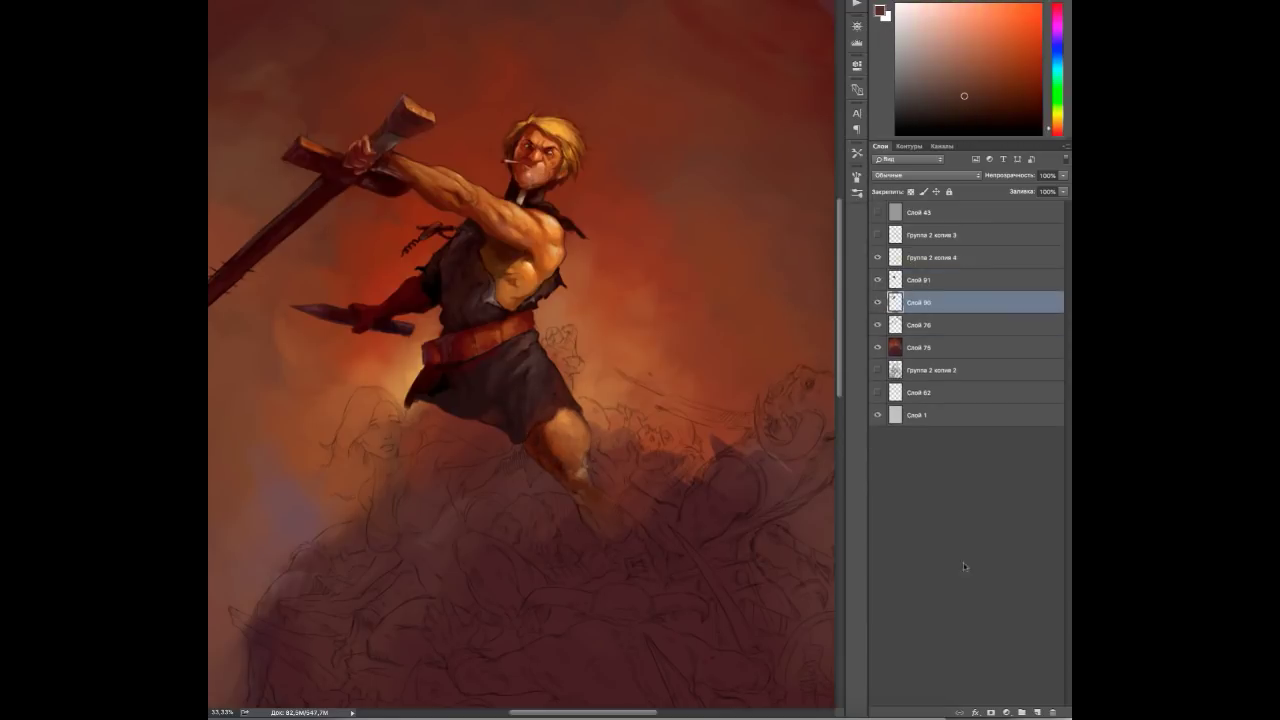
scroll(666, 350, "up", 1)
mouse_move(504, 306)
left_mouse_down()
mouse_move(530, 420)
mouse_move(580, 480)
mouse_move(548, 442)
mouse_move(560, 480)
mouse_move(595, 495)
left_mouse_up()
left_click(540, 428, "alt")
left_click(550, 440, "alt")
left_click(560, 445, "alt")
left_click(565, 450, "alt")
left_click(531, 428, "alt")
left_click(540, 438, "alt")
Shade the clawed hand behind the skirt with bluish-grey highlights and dark red shadows.
left_click(486, 347, "alt")
left_click(502, 368, "alt")
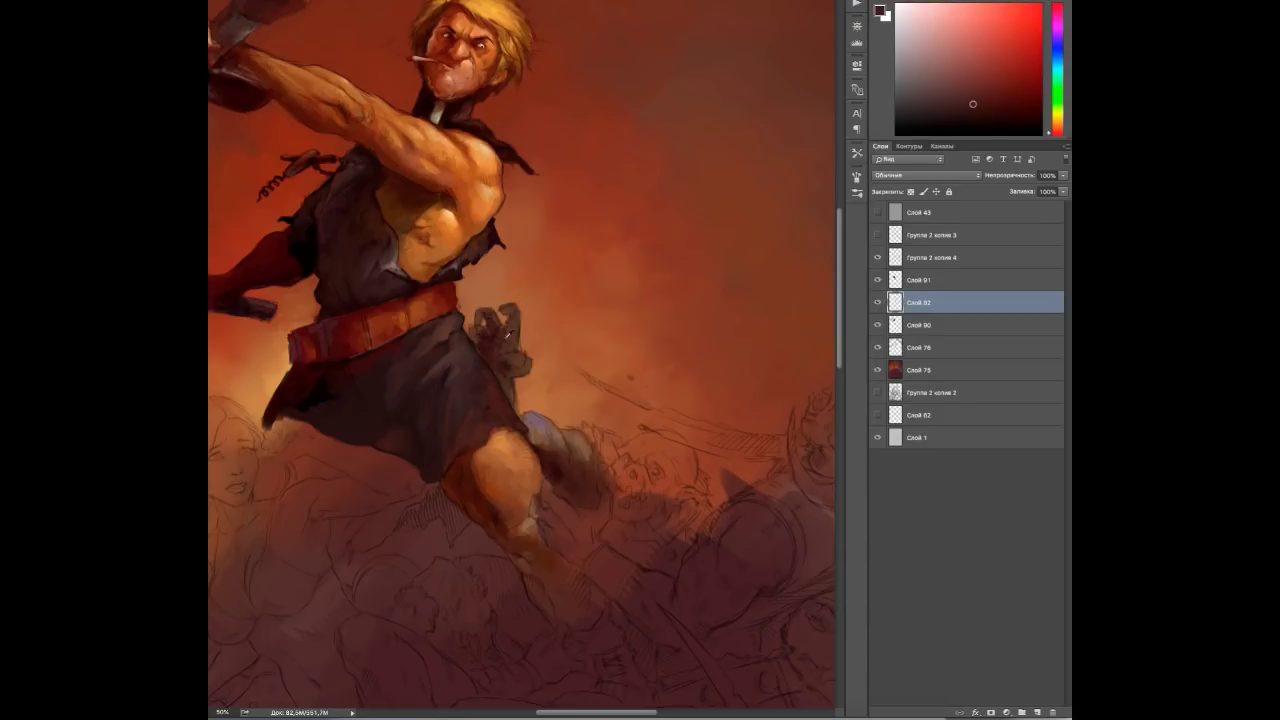
left_click(500, 343, "alt")
left_click(500, 343, "alt")
left_click(494, 338, "alt")
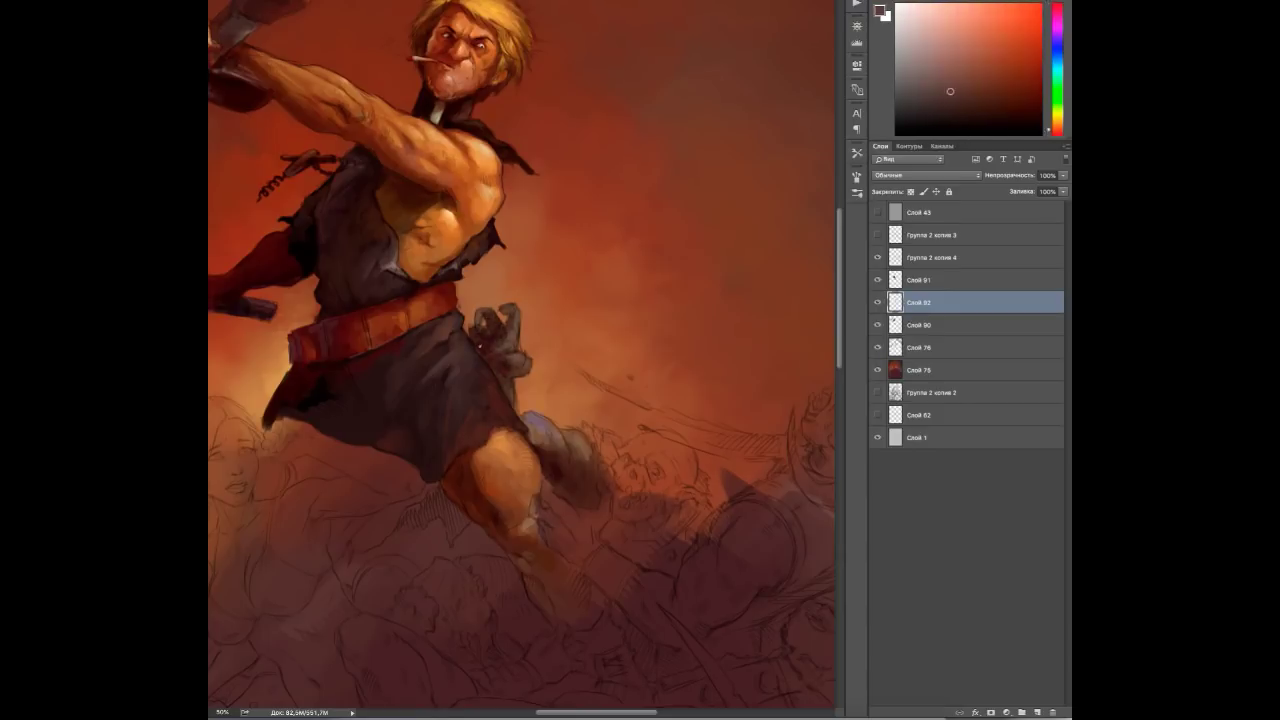
left_click(515, 358, "alt")
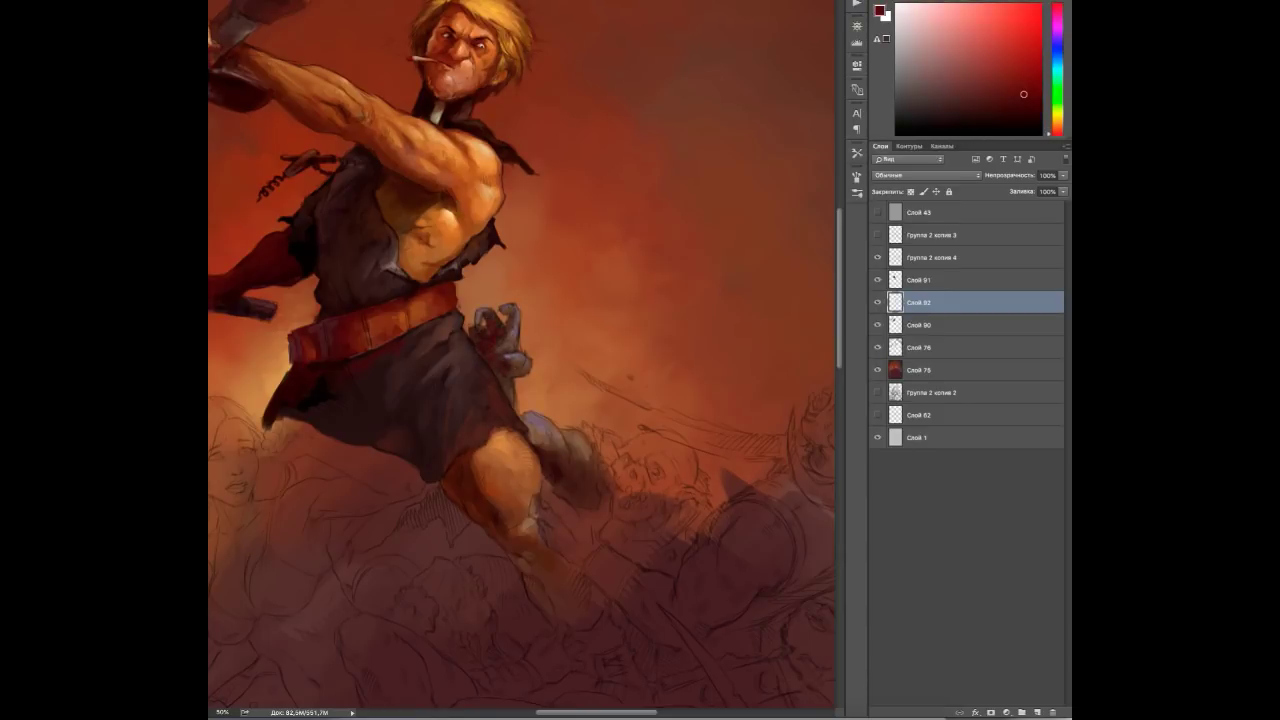
left_click(560, 452, "alt")
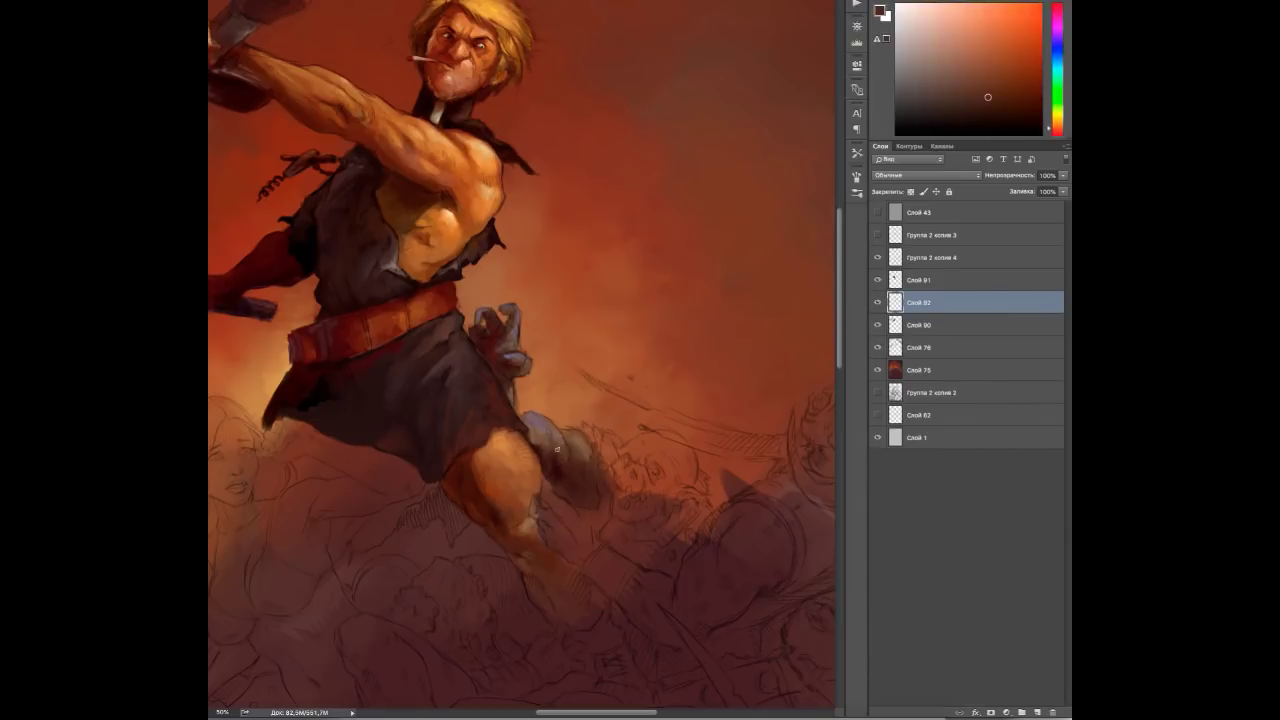
left_click_drag(560, 452, 643, 357)
Flip the view and paint the woman's pale face, neck and shadowed shoulder in skin tones on a new layer.
key("ctrl+shift+alt+n")
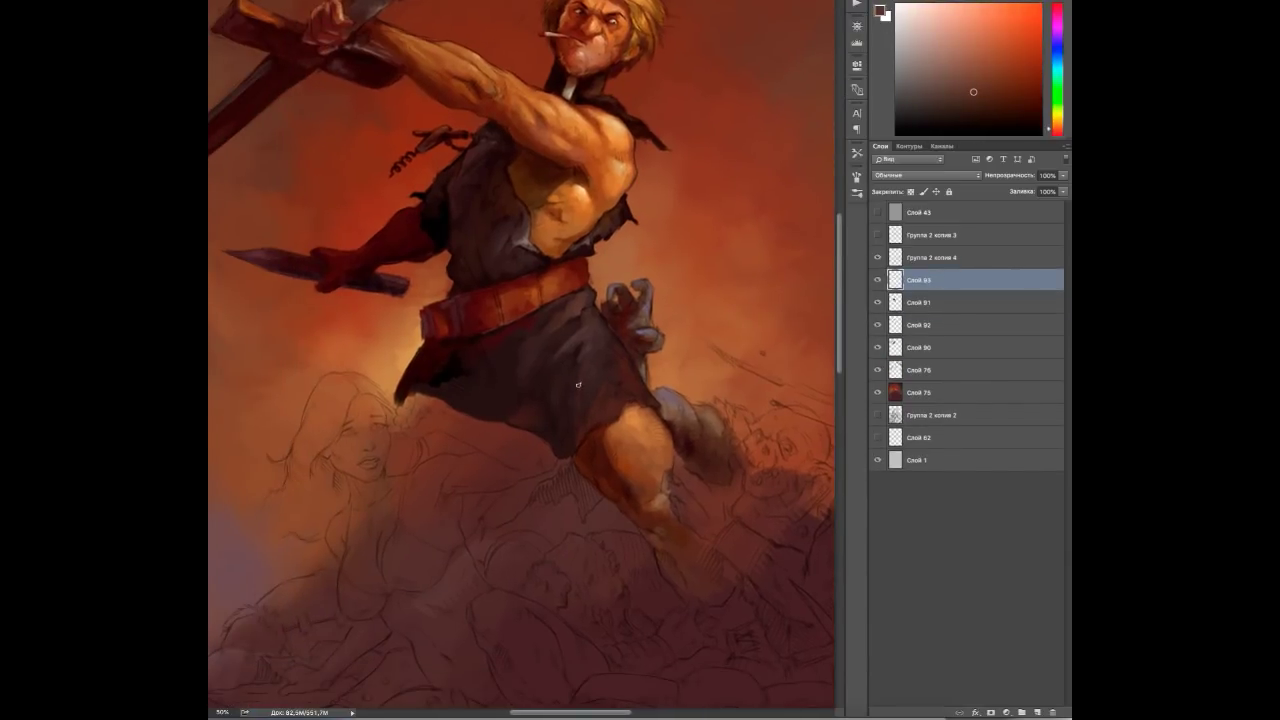
key("ctrl+shift+h")
scroll(580, 382, "down", 3)
left_click(640, 300, "alt")
mouse_move(625, 285)
left_mouse_down()
mouse_move(655, 330)
mouse_move(650, 390)
mouse_move(665, 420)
left_mouse_up()
left_click(635, 336, "alt")
left_click_drag(645, 345, 660, 310)
mouse_move(630, 375)
left_mouse_down()
mouse_move(625, 410)
mouse_move(620, 361)
mouse_move(585, 357)
mouse_move(627, 357)
left_mouse_up()
left_click(619, 356, "alt")
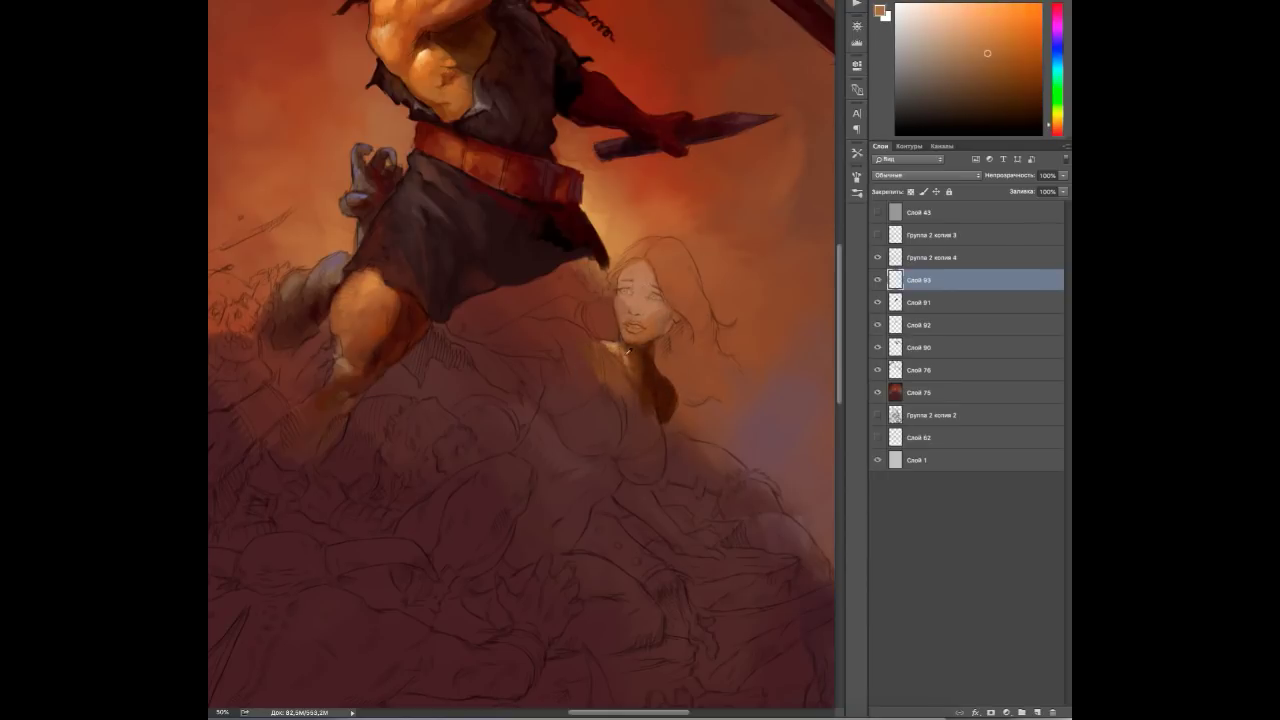
Fill in the woman's long hair in solid black on a new layer beneath her face.
key("ctrl+shift+alt+n")
left_click_drag(665, 310, 695, 395)
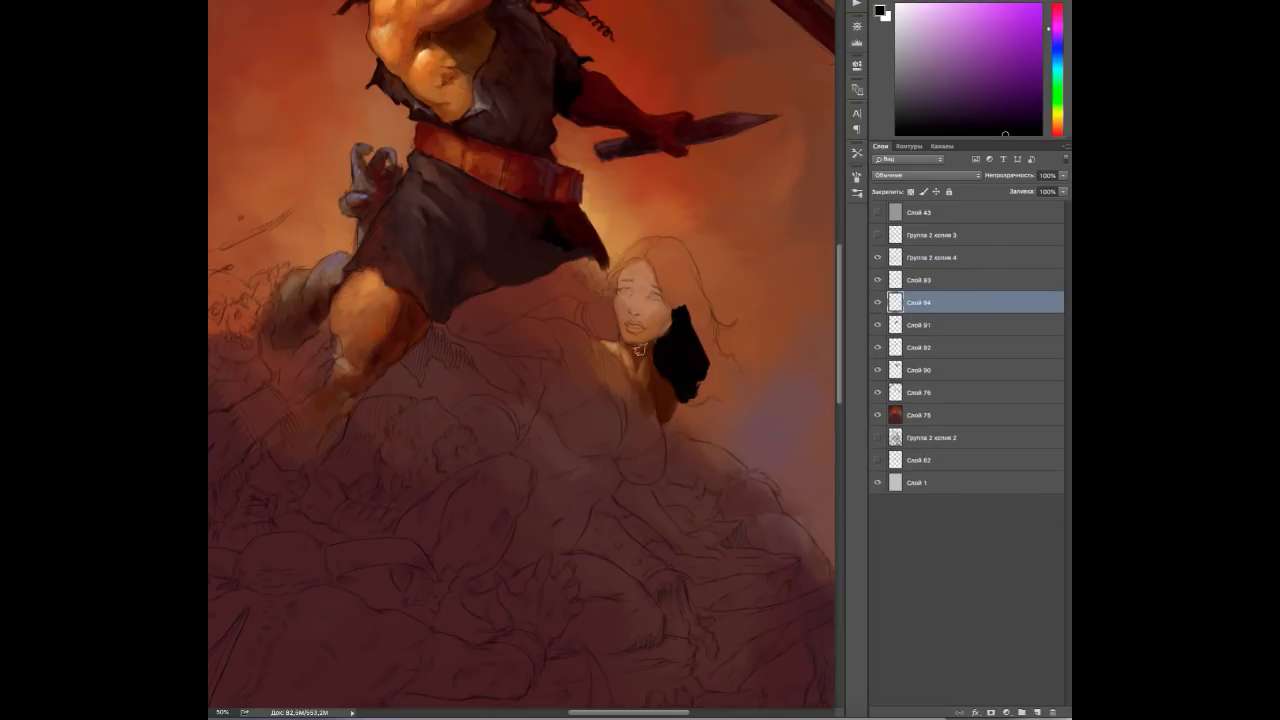
left_click_drag(615, 308, 583, 322)
mouse_move(627, 258)
left_mouse_down()
mouse_move(682, 300)
mouse_move(708, 360)
mouse_move(662, 246)
mouse_move(645, 242)
left_mouse_up()
Add soft black strands around the face and the hair's outer edge on the face layer.
left_click(931, 281)
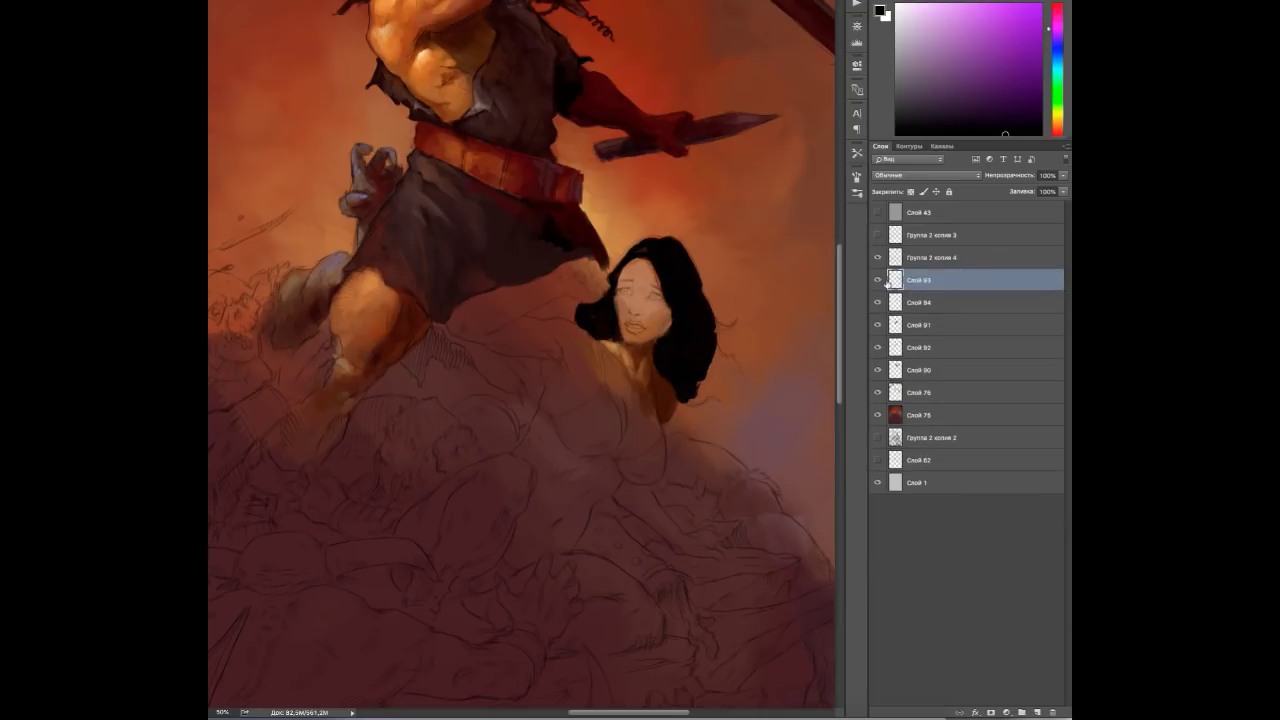
left_click(677, 322, "alt")
mouse_move(670, 318)
left_mouse_down()
mouse_move(724, 324)
mouse_move(706, 402)
left_mouse_up()
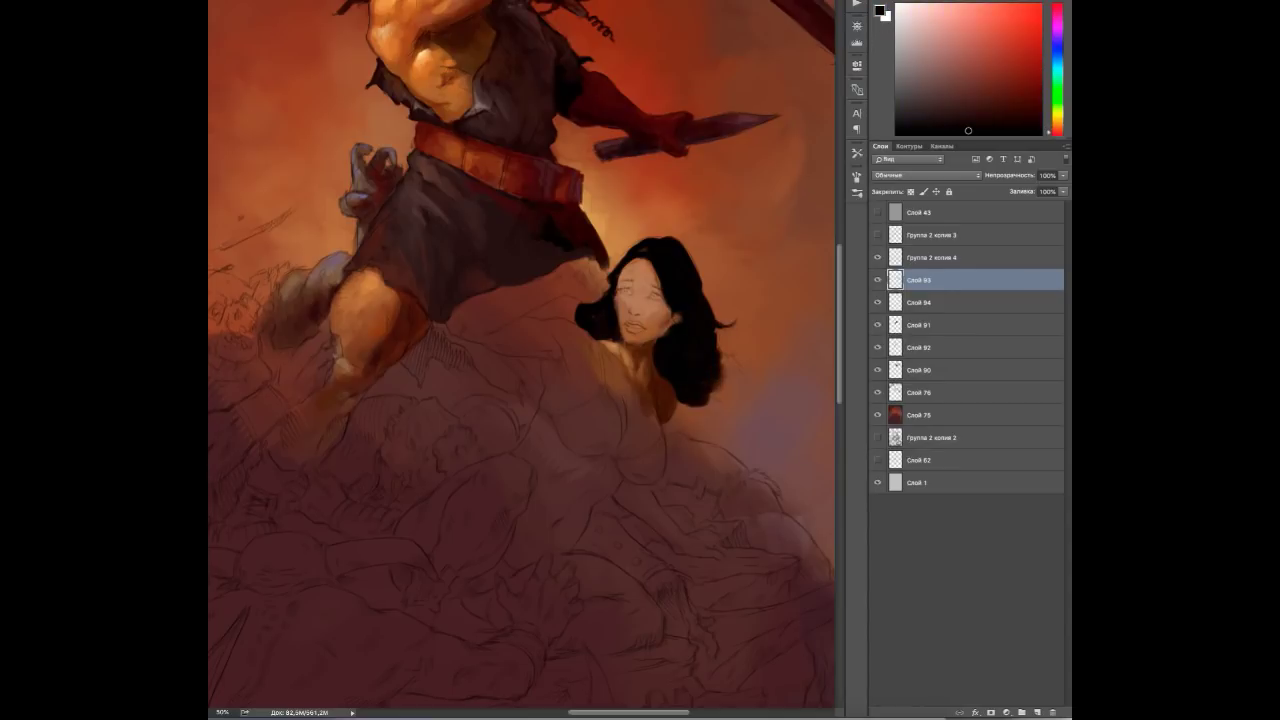
Refine the woman's face on a new layer, shading its edges and brightening the forehead with pale skin tones.
left_click(673, 385, "alt")
scroll(651, 357, "up", 2)
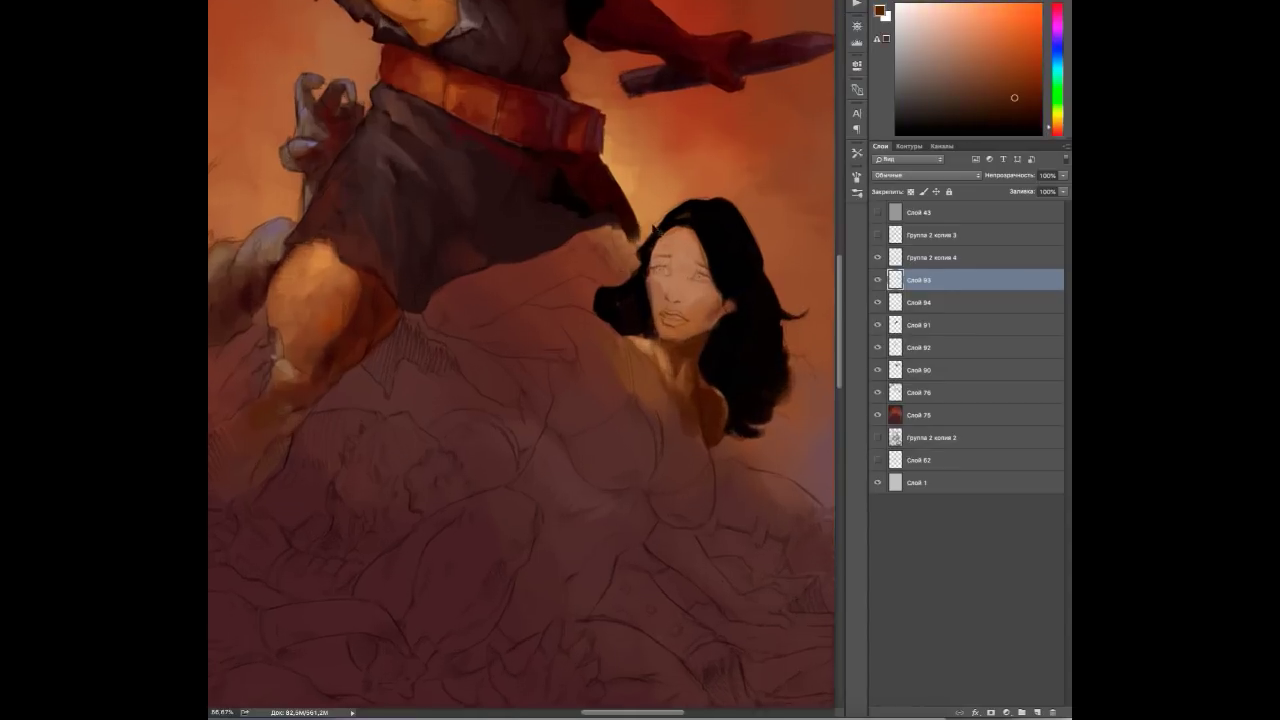
left_click(656, 210, "alt")
left_click(606, 214, "alt")
mouse_move(587, 230)
left_mouse_down()
mouse_move(611, 226)
mouse_move(636, 256)
left_mouse_up()
left_click(622, 302, "alt")
key("ctrl+shift+alt+n")
left_click_drag(600, 212, 655, 270)
left_click(638, 226, "alt")
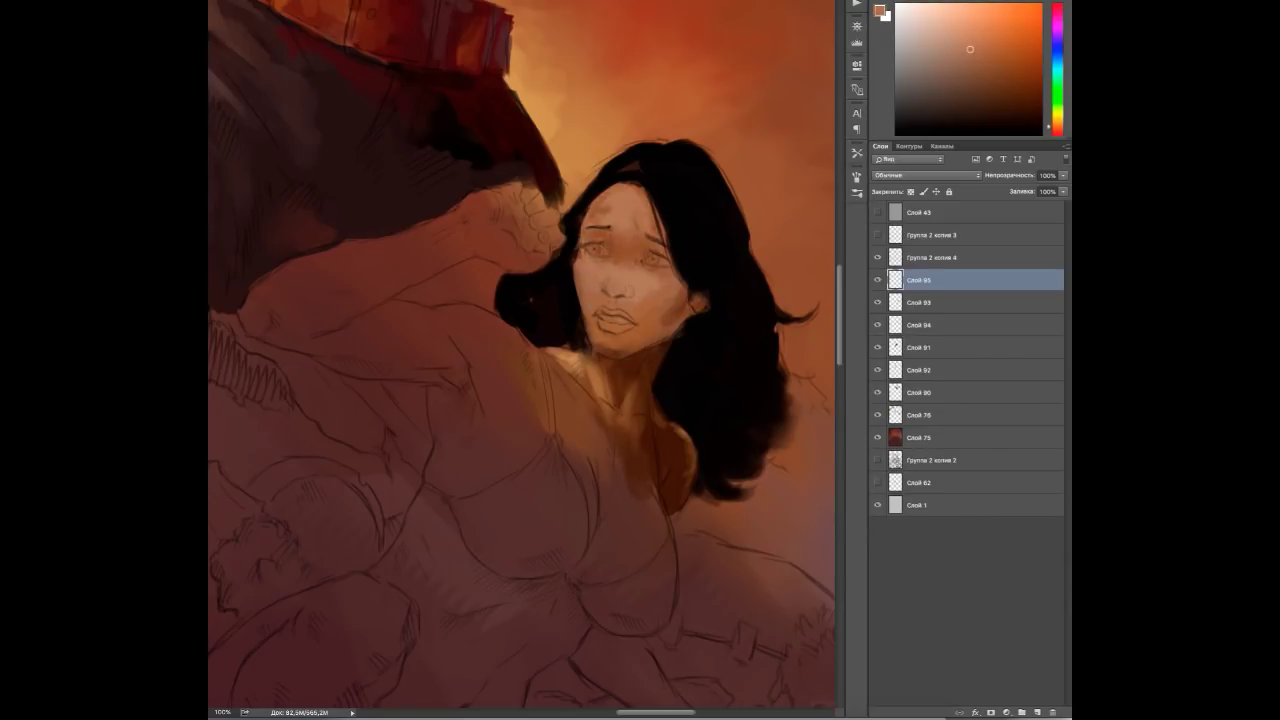
left_click_drag(615, 200, 609, 194)
Shade the woman's eye sockets in reddish brown and model the nose with light skin tones.
key("d")
left_click(621, 296, "alt")
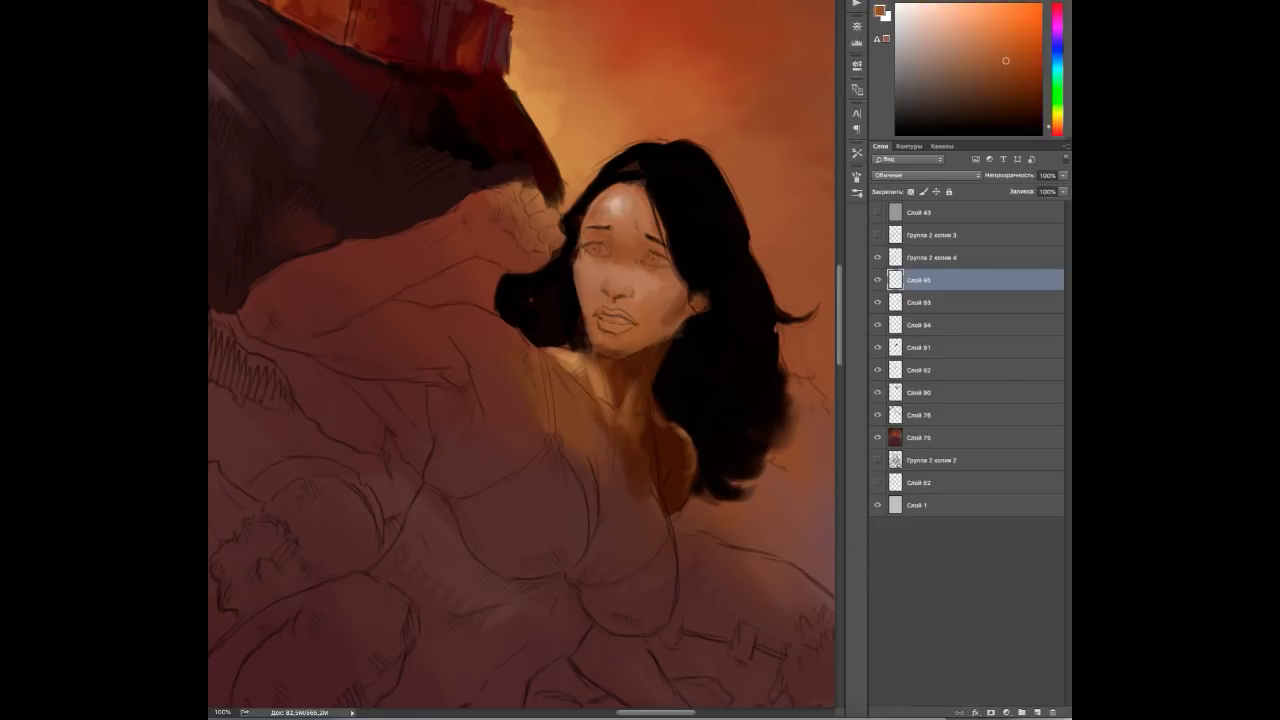
left_click(603, 240, "alt")
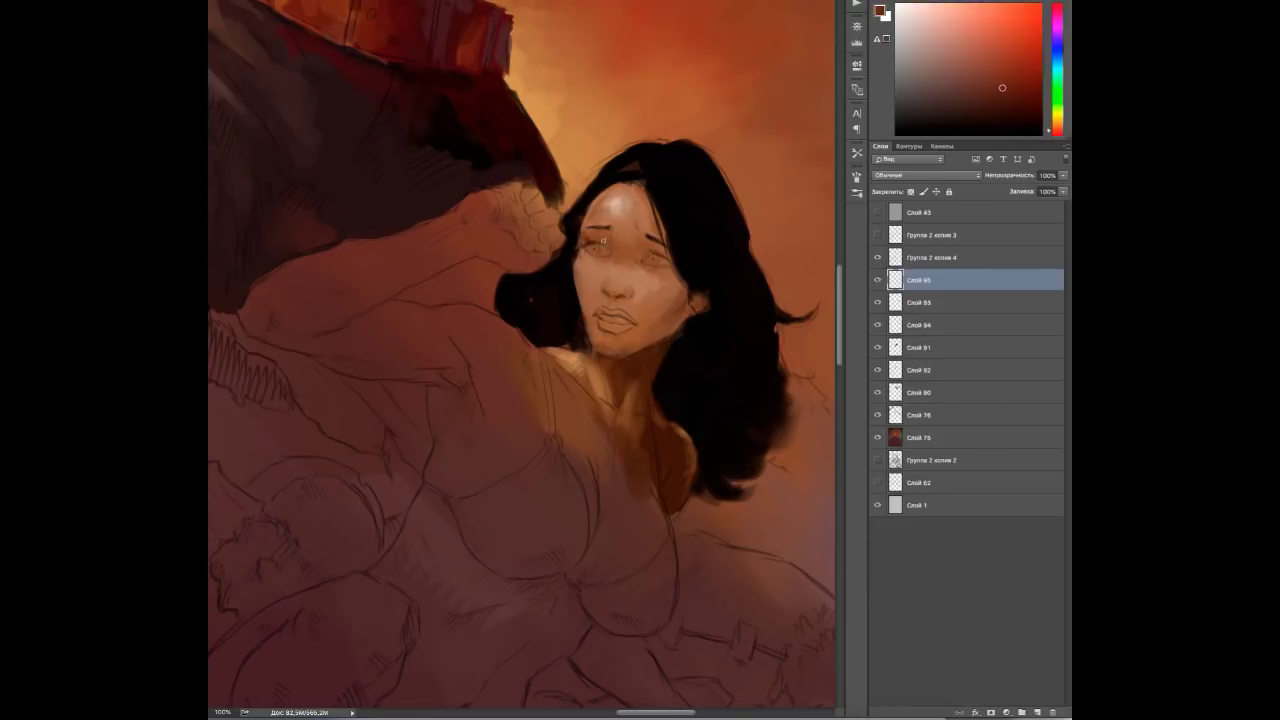
left_click(625, 270, "alt")
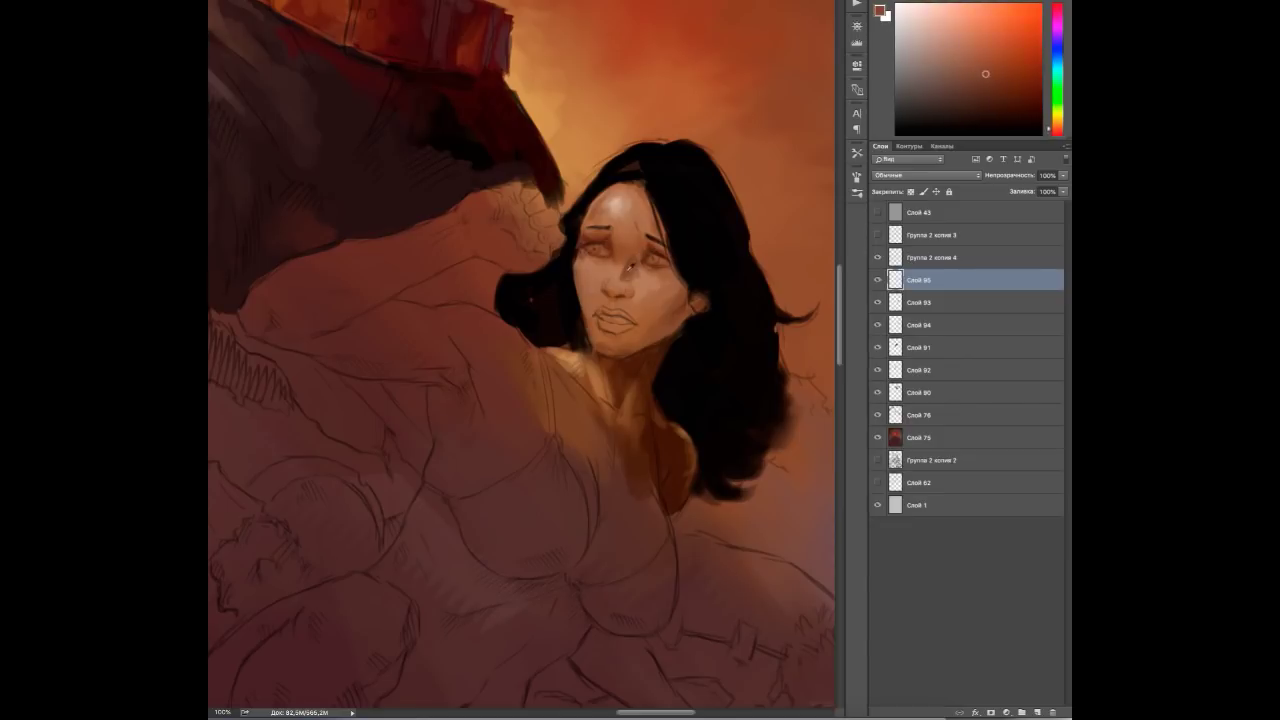
left_click(638, 284, "alt")
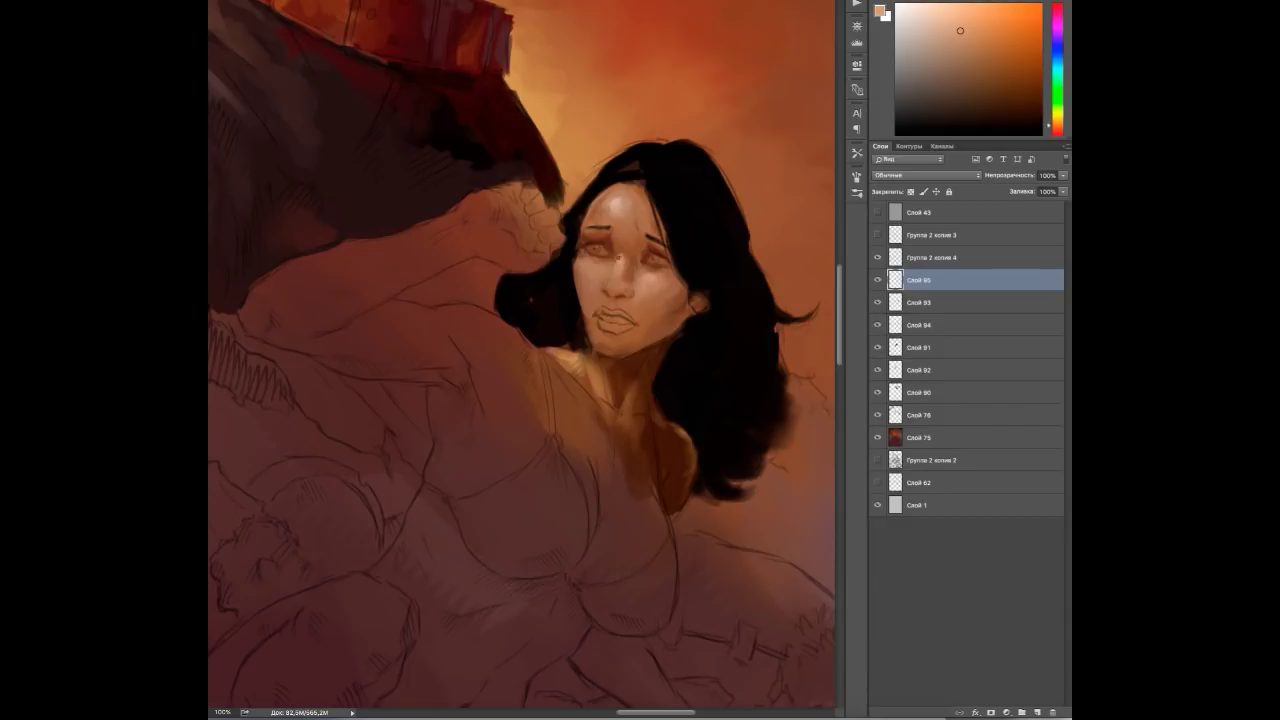
left_click(616, 284, "alt")
left_click_drag(610, 240, 634, 256)
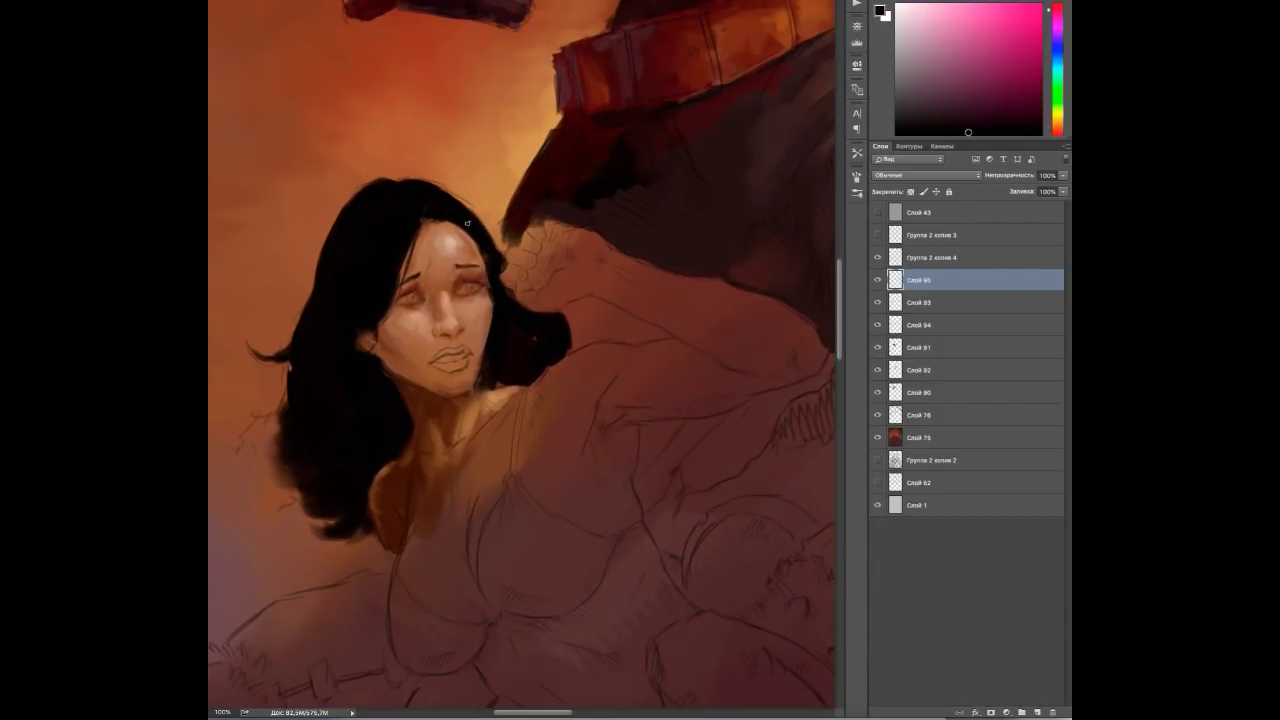
Paint the woman's lips dark red in the flipped view and touch up the skin around the mouth.
left_click(444, 356, "alt")
left_click_drag(448, 352, 470, 350)
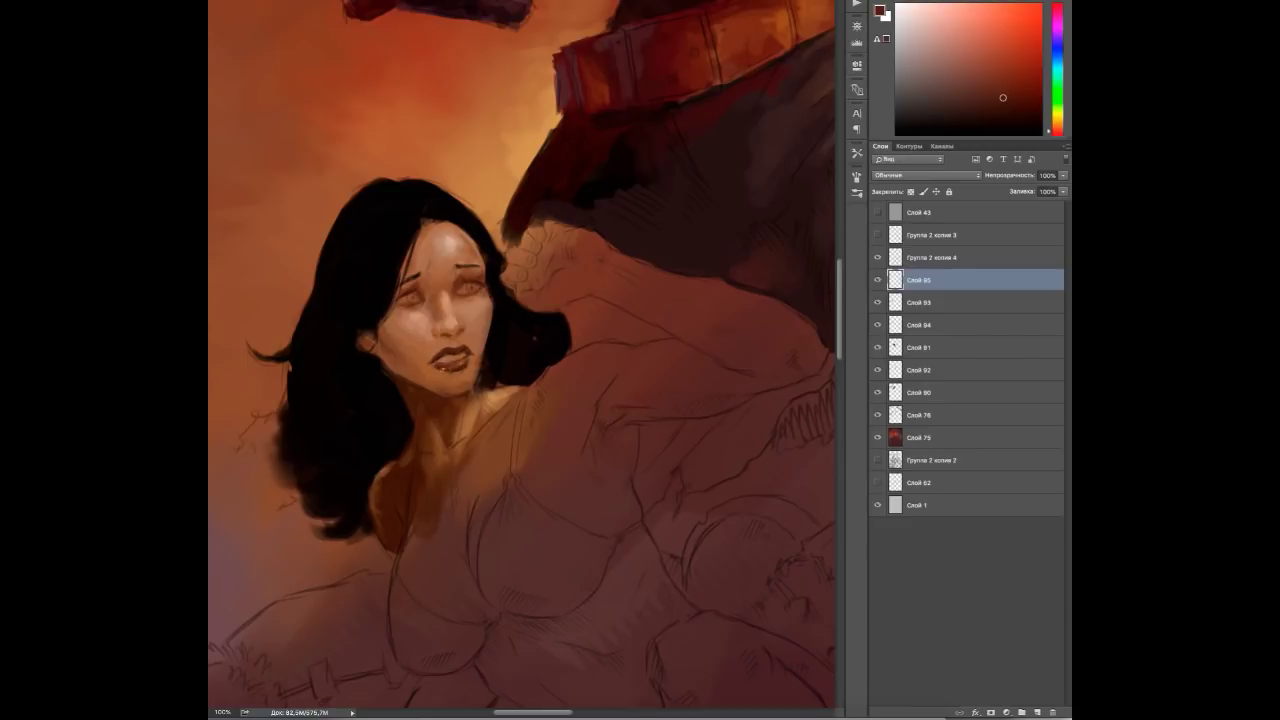
left_click(482, 358, "alt")
left_click(475, 317, "alt")
left_click(486, 340, "alt")
Blend skin tones over the woman's neck, jaw and cheek, and tidy the hairline around her forehead.
left_click(508, 387, "alt")
left_click(481, 418, "alt")
left_click(440, 385, "alt")
left_click(403, 357, "alt")
left_click(409, 262, "alt")
left_click(433, 229, "alt")
left_click(470, 250, "alt")
Add a new layer and sharpen the woman's eyes, brows and nose with darker accents and light skin highlights.
key("ctrl+shift+alt+n")
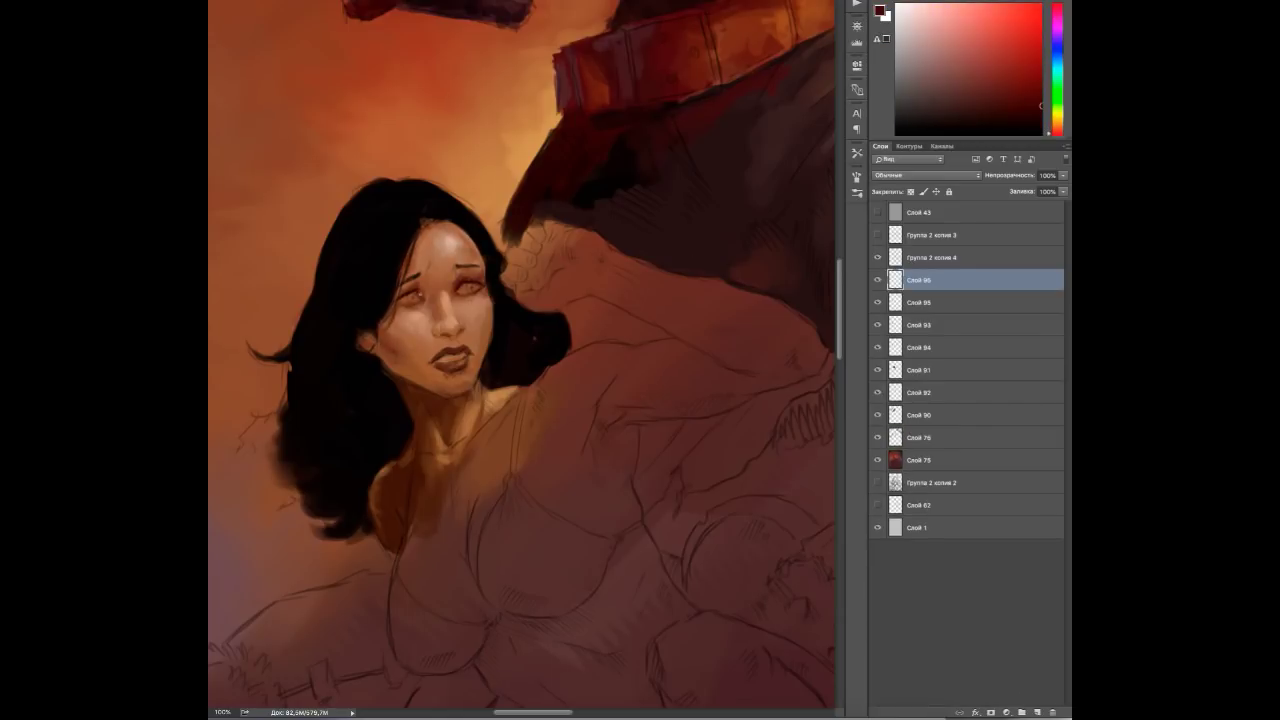
left_click(445, 300, "alt")
left_click(476, 293, "alt")
left_click(447, 337, "alt")
left_click(446, 342, "alt")
left_click(438, 252, "alt")
left_click(432, 249, "alt")
left_click(442, 261, "alt")
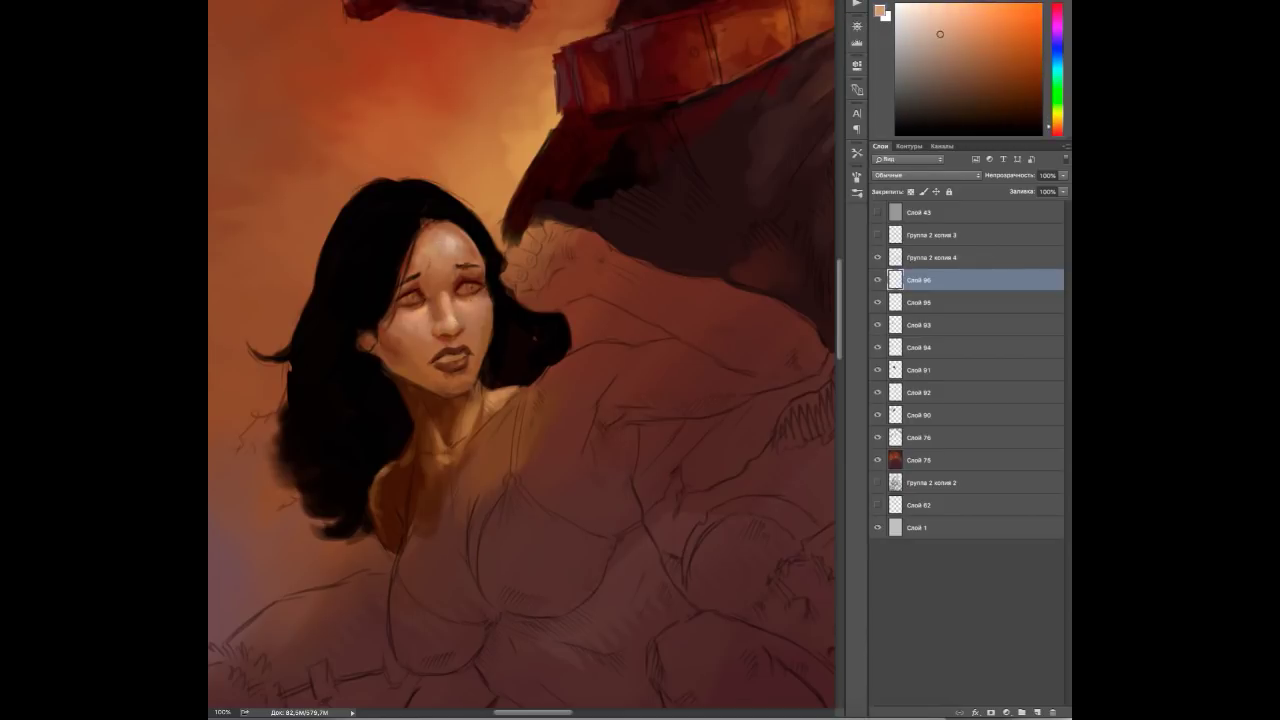
Refine the mouth on a new layer, then paint the light eyeballs and teeth in pale cream.
left_click(721, 370, "alt")
key("ctrl+shift+alt+n")
left_click(431, 345, "alt")
left_click(460, 378, "alt")
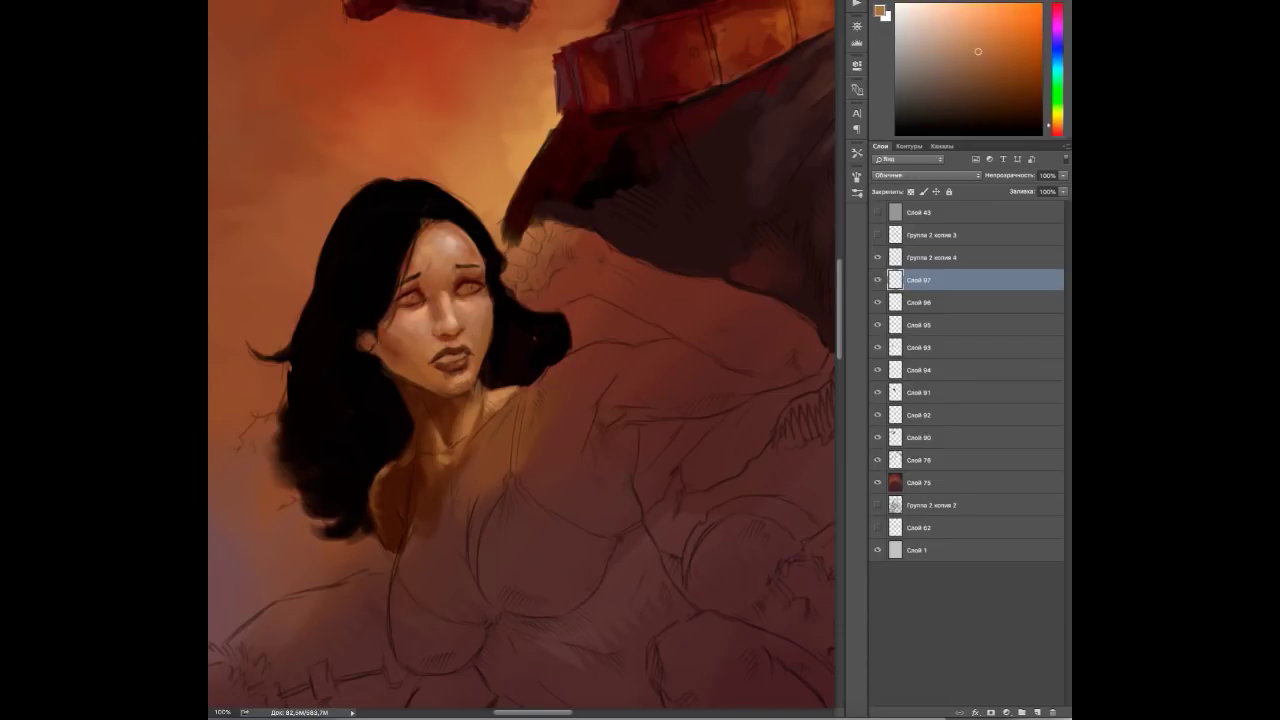
key("ctrl+shift+alt+n")
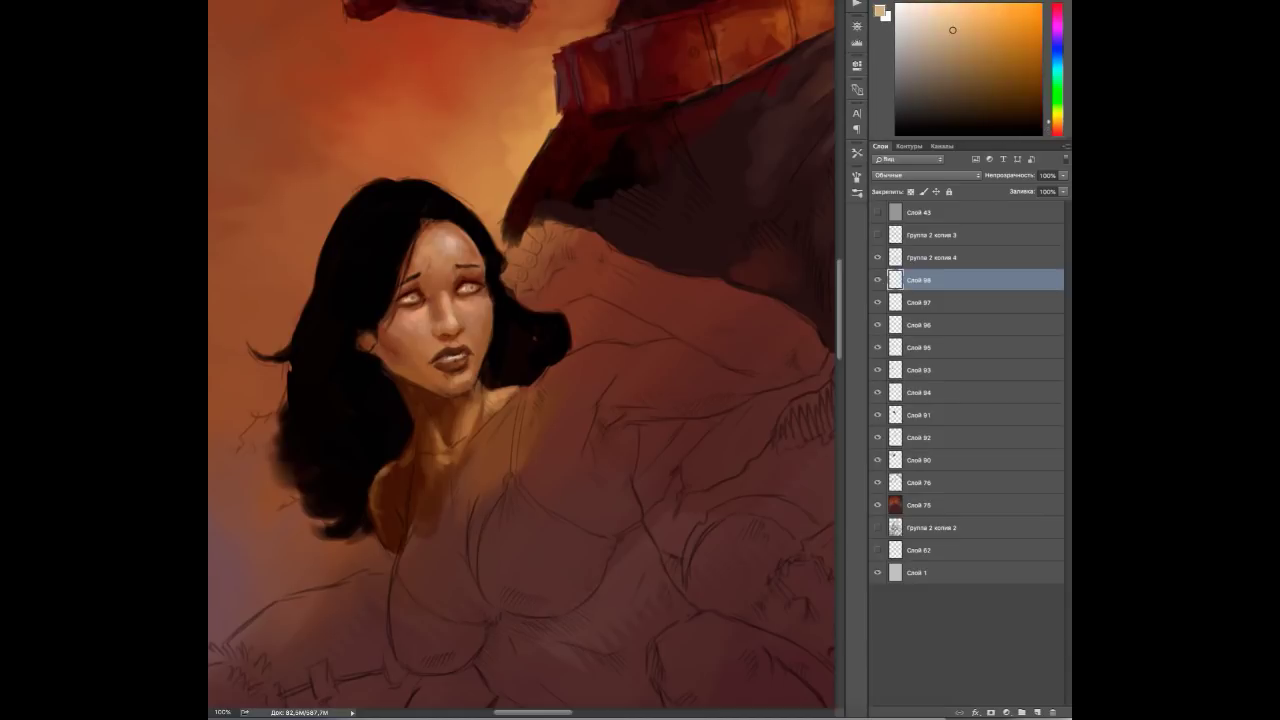
Brush a dark red sheen into the woman's hair and soften her facial skin tones, continuing on a new layer.
scroll(525, 354, "up", 1)
left_click_drag(299, 346, 300, 460)
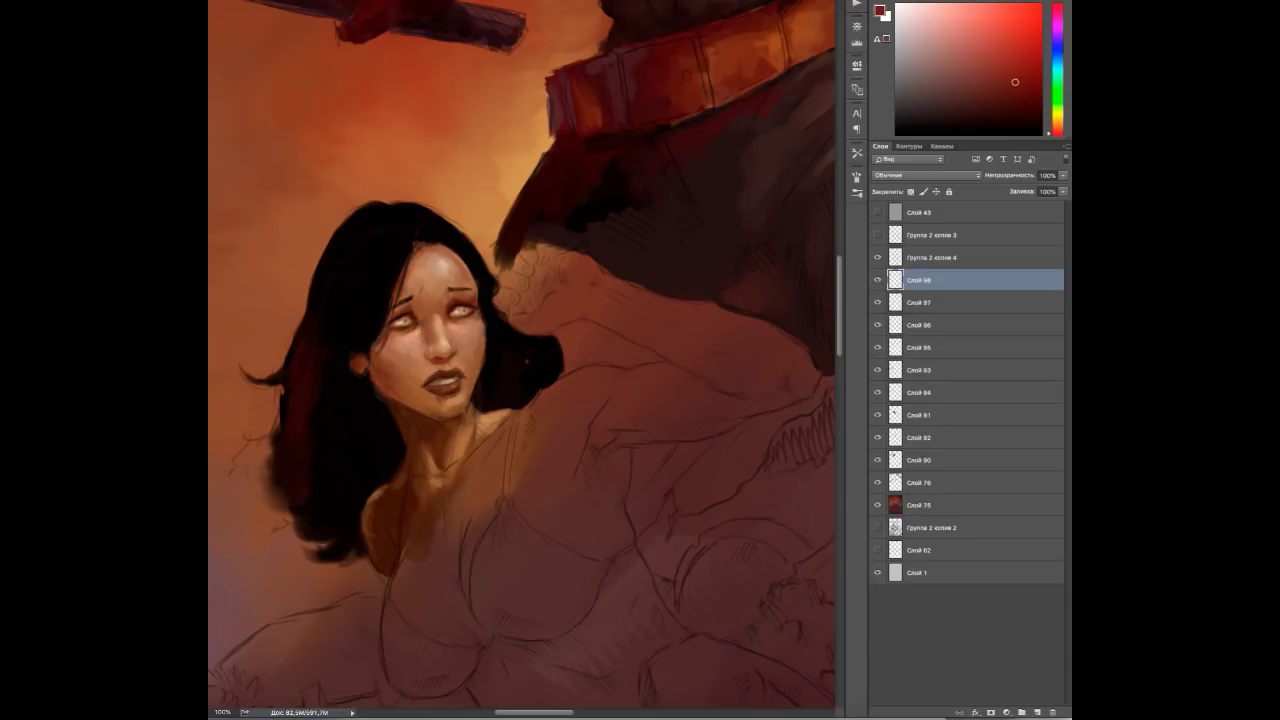
left_click(481, 323, "alt")
left_click(429, 289, "alt")
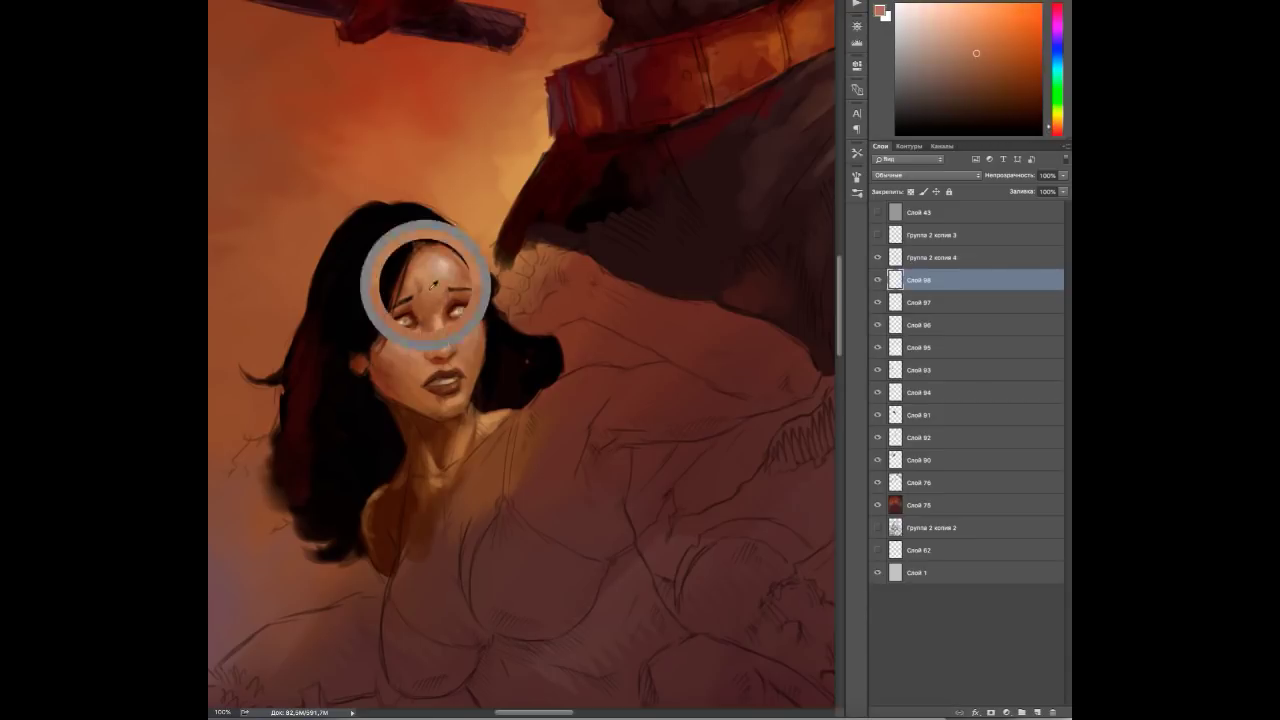
left_click(431, 290, "alt")
left_click(434, 291, "alt")
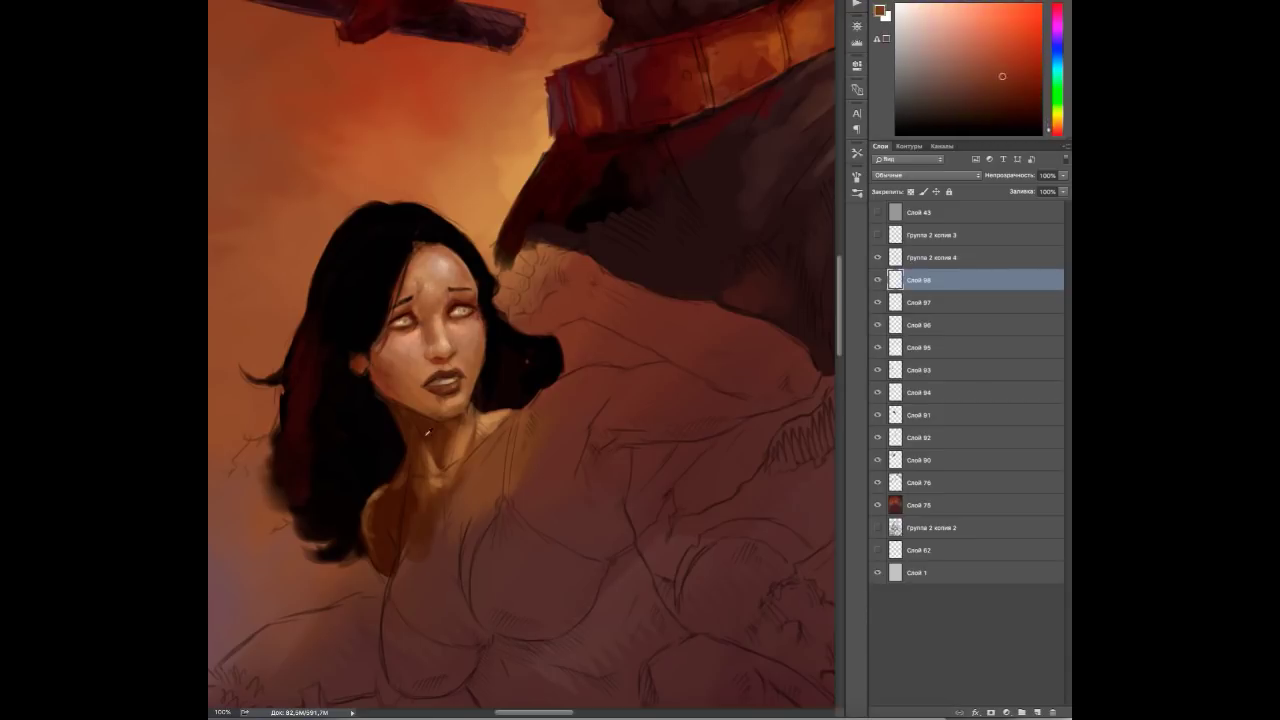
key("ctrl+shift+alt+n")
left_click(433, 347, "alt")
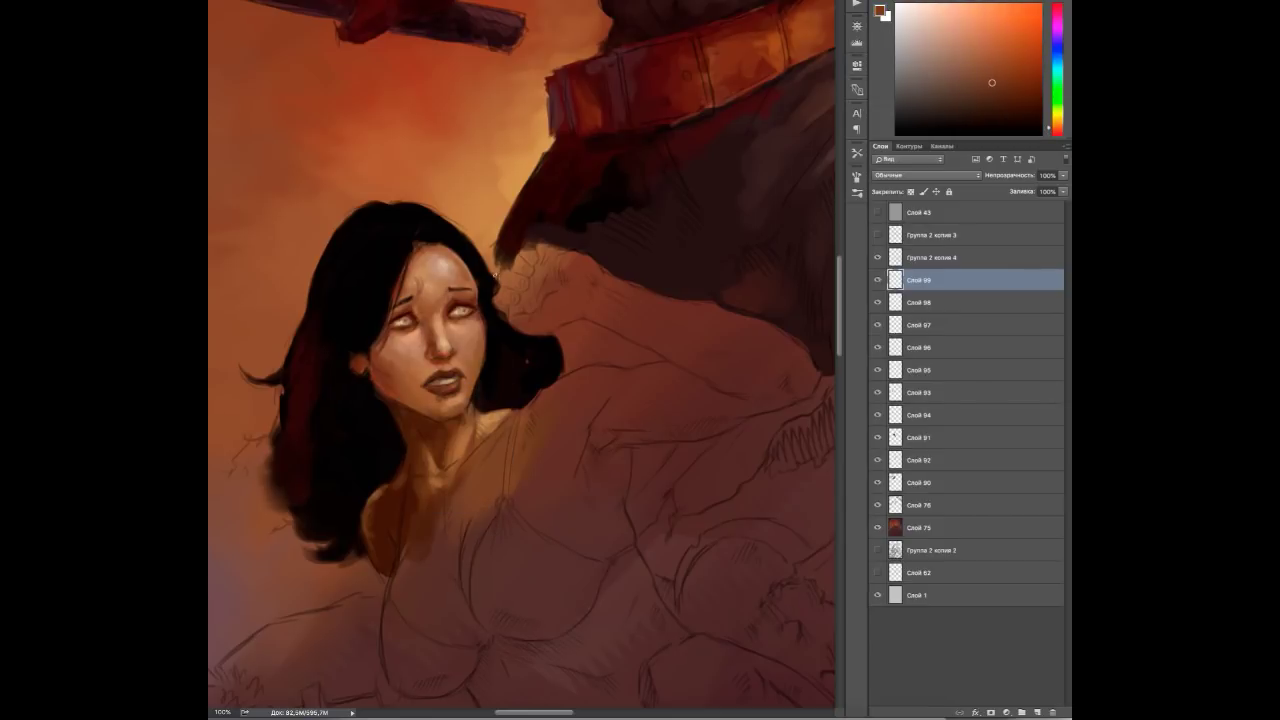
Create another layer and paint glowing orange irises in the woman's eyes.
key("ctrl+minus")
key("ctrl+shift+alt+n")
left_click(438, 437, "alt")
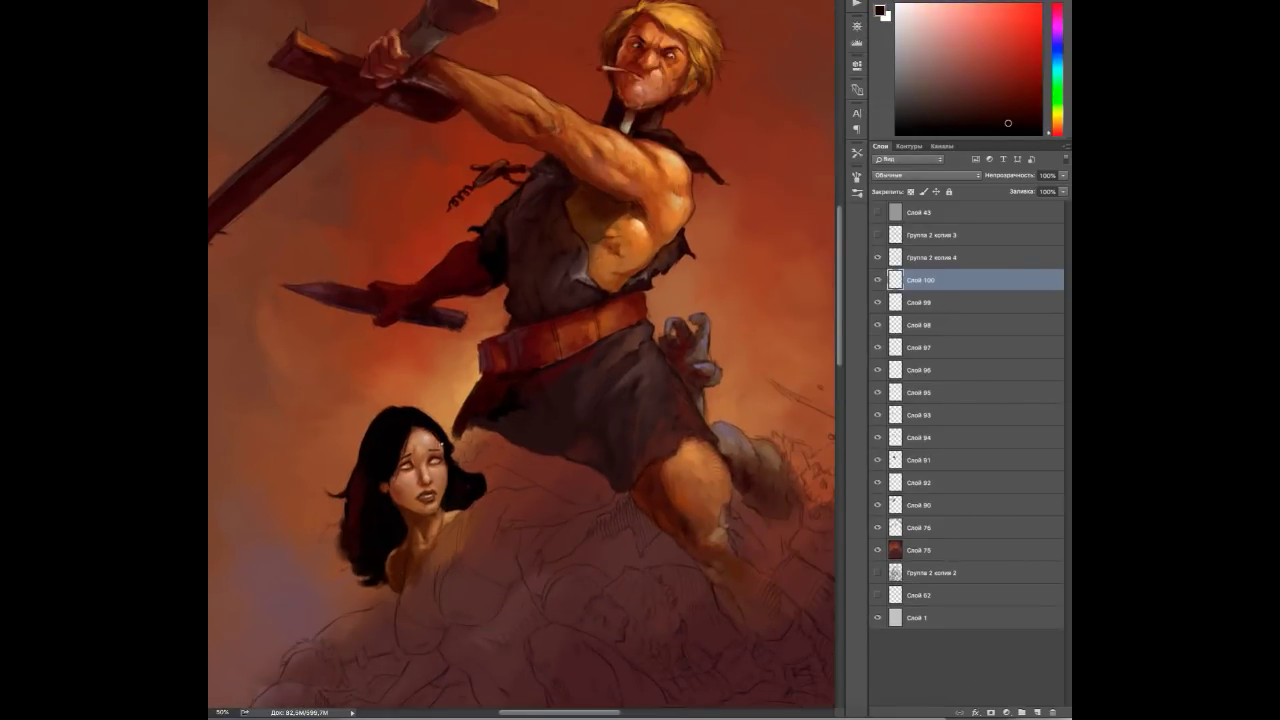
scroll(479, 293, "down", 3)
key("ctrl+plus")
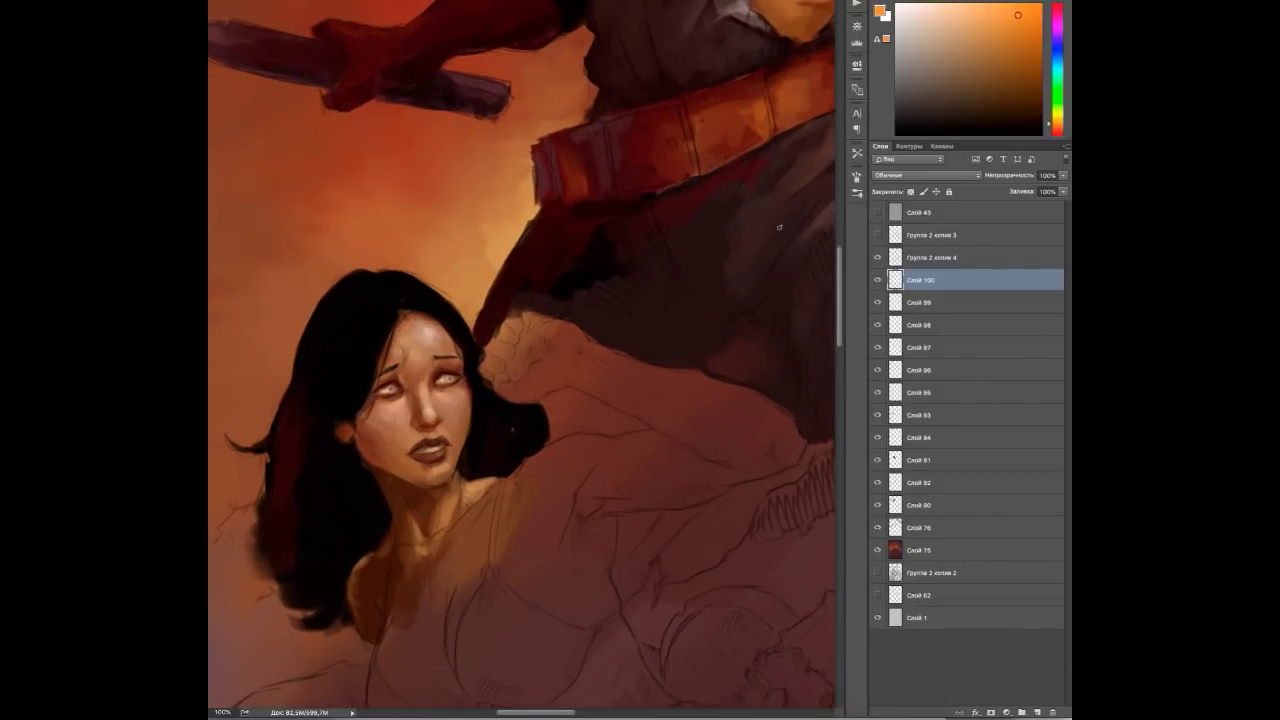
key("d")
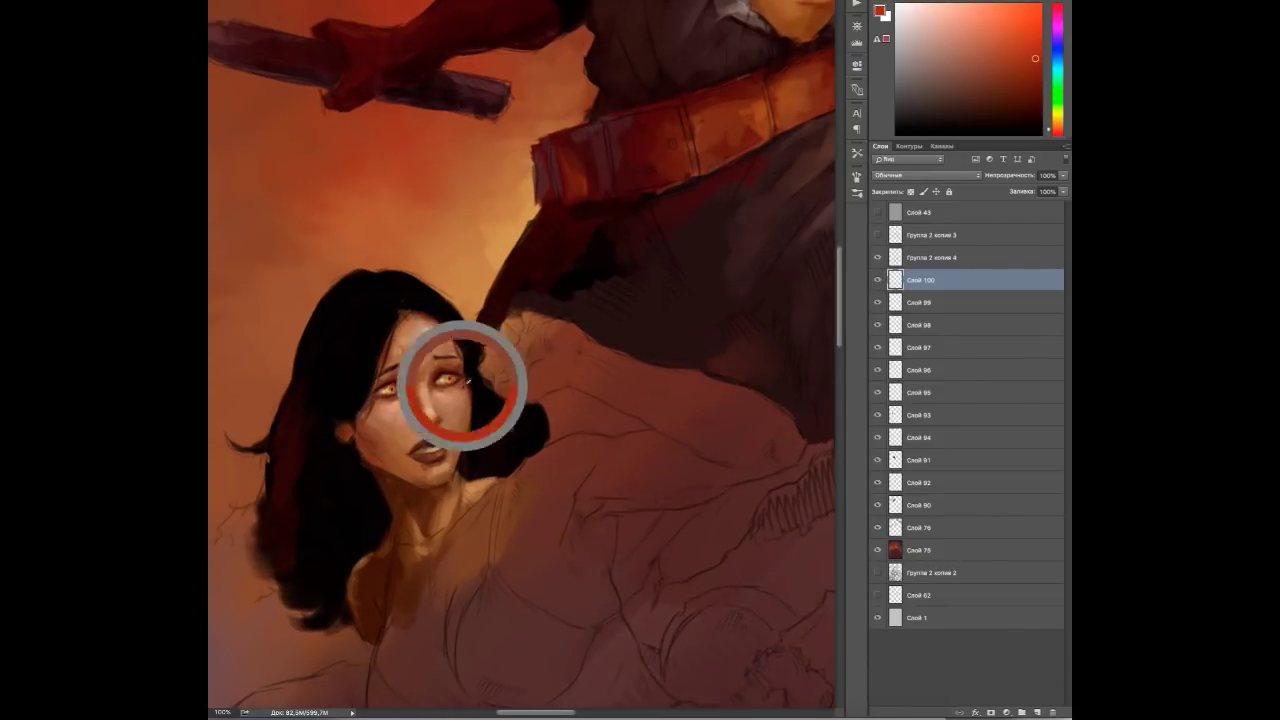
key("ctrl+minus")
Fill the gap beneath the woman's raised forearm with dark purple.
left_click(396, 450, "alt")
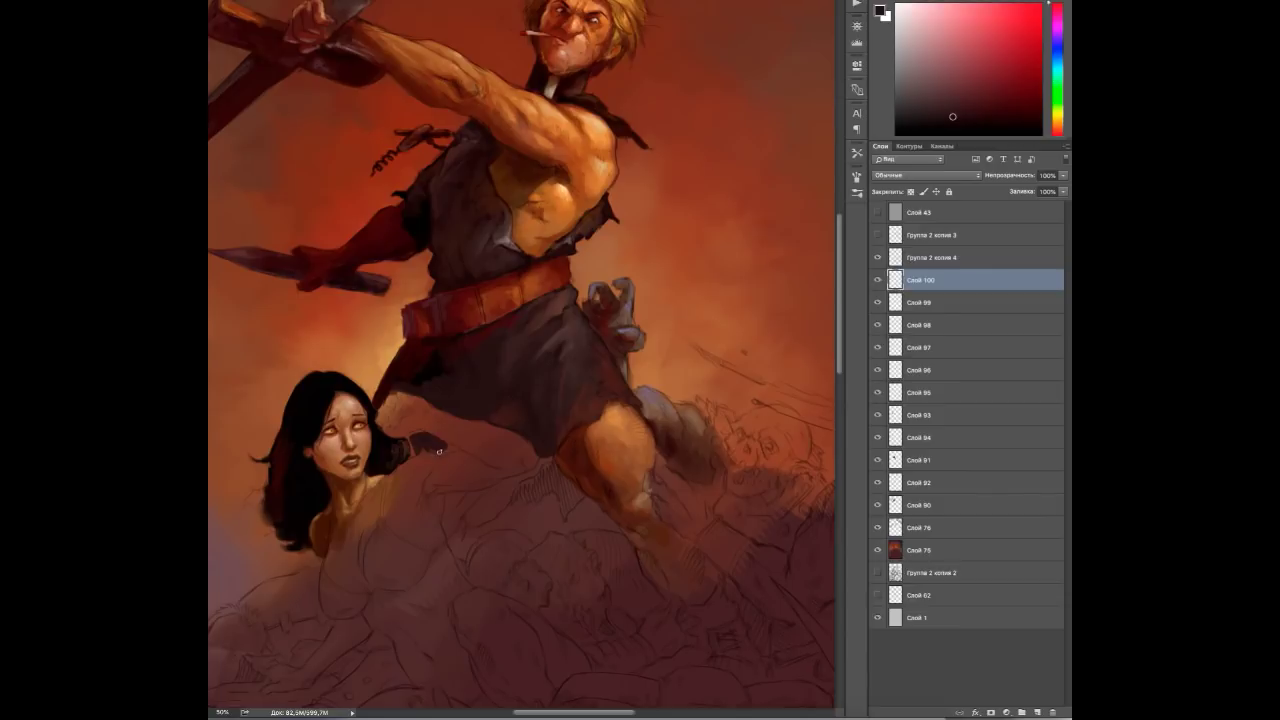
left_click(406, 449, "alt")
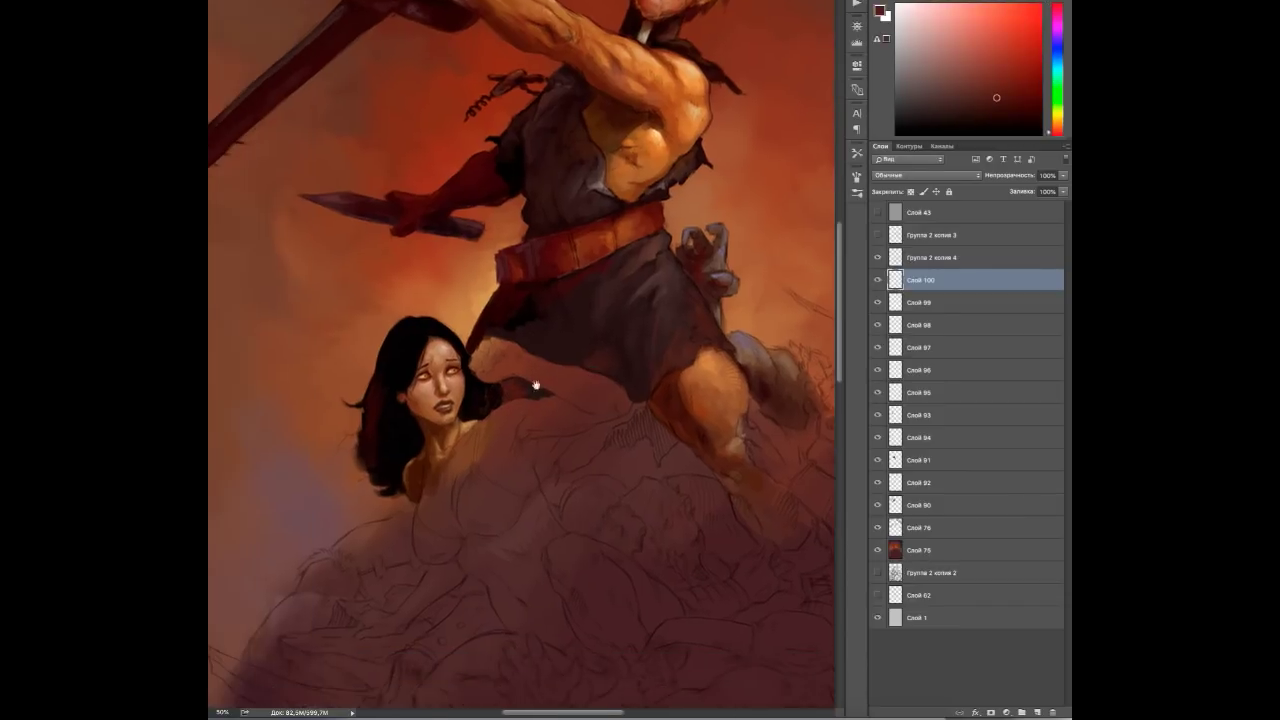
left_click_drag(447, 430, 537, 380)
Block in the woman's chest, shoulder and upper arm on a new layer with orange-brown skin tones.
key("ctrl+shift+alt+n")
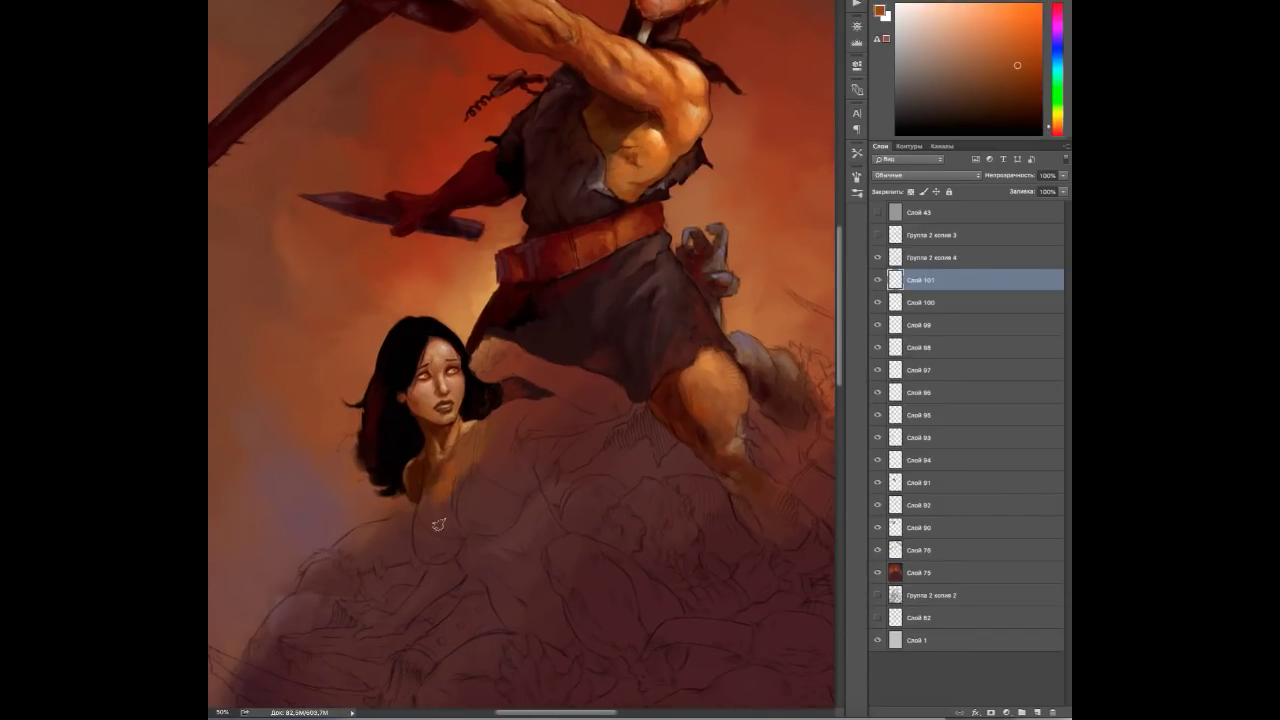
left_click(436, 494, "alt")
mouse_move(455, 490)
left_mouse_down()
mouse_move(517, 494)
mouse_move(497, 446)
mouse_move(517, 508)
mouse_move(524, 470)
mouse_move(508, 448)
mouse_move(519, 458)
mouse_move(577, 417)
mouse_move(520, 403)
left_mouse_up()
left_click(530, 430, "alt")
left_click(526, 440, "alt")
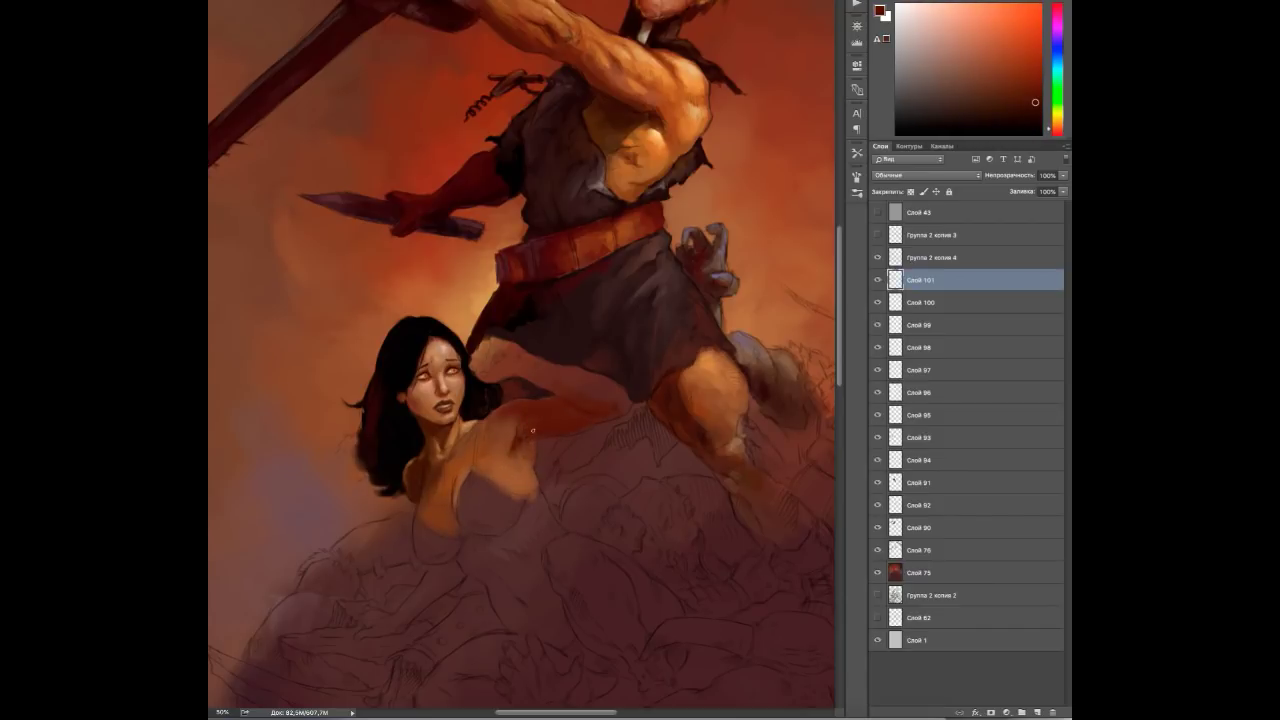
Model the woman's chest and shoulder with reddish-brown shadows and pale skin highlights.
left_click(515, 465, "alt")
mouse_move(498, 462)
left_mouse_down()
mouse_move(494, 450)
mouse_move(500, 478)
mouse_move(519, 455)
mouse_move(449, 494)
left_mouse_up()
left_click(454, 466, "alt")
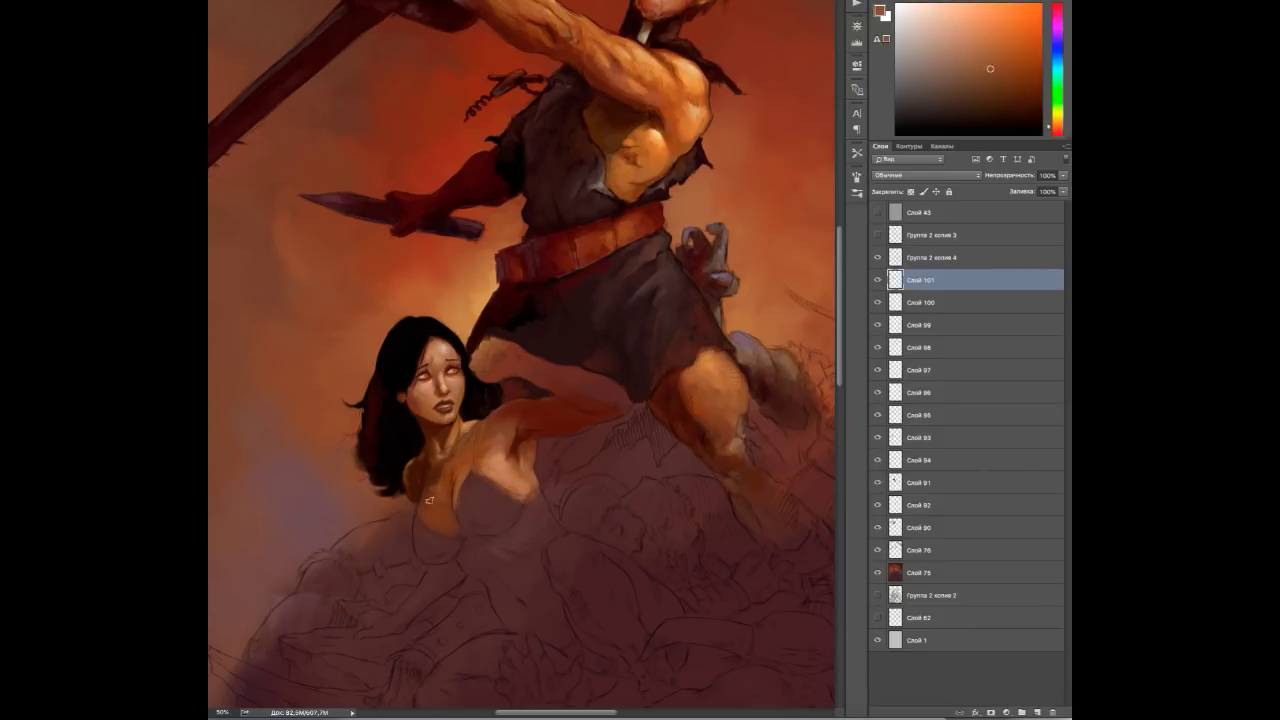
left_click(436, 478, "alt")
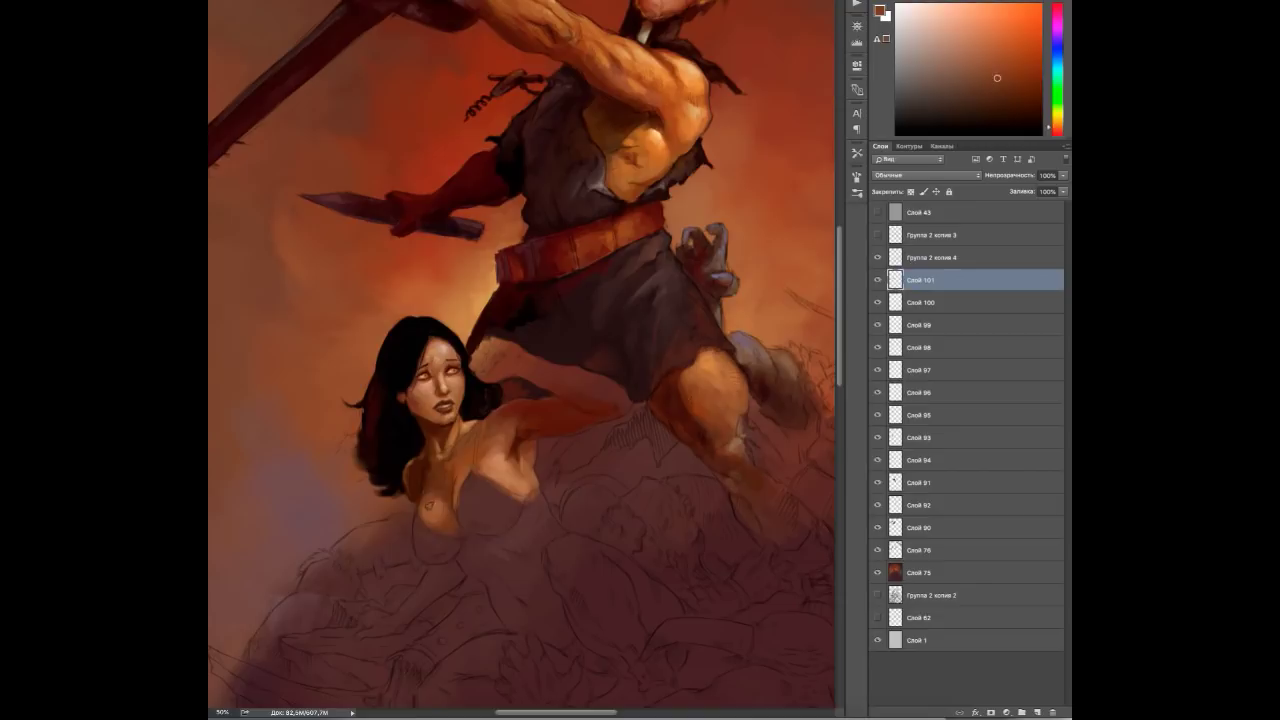
left_click_drag(520, 284, 506, 254)
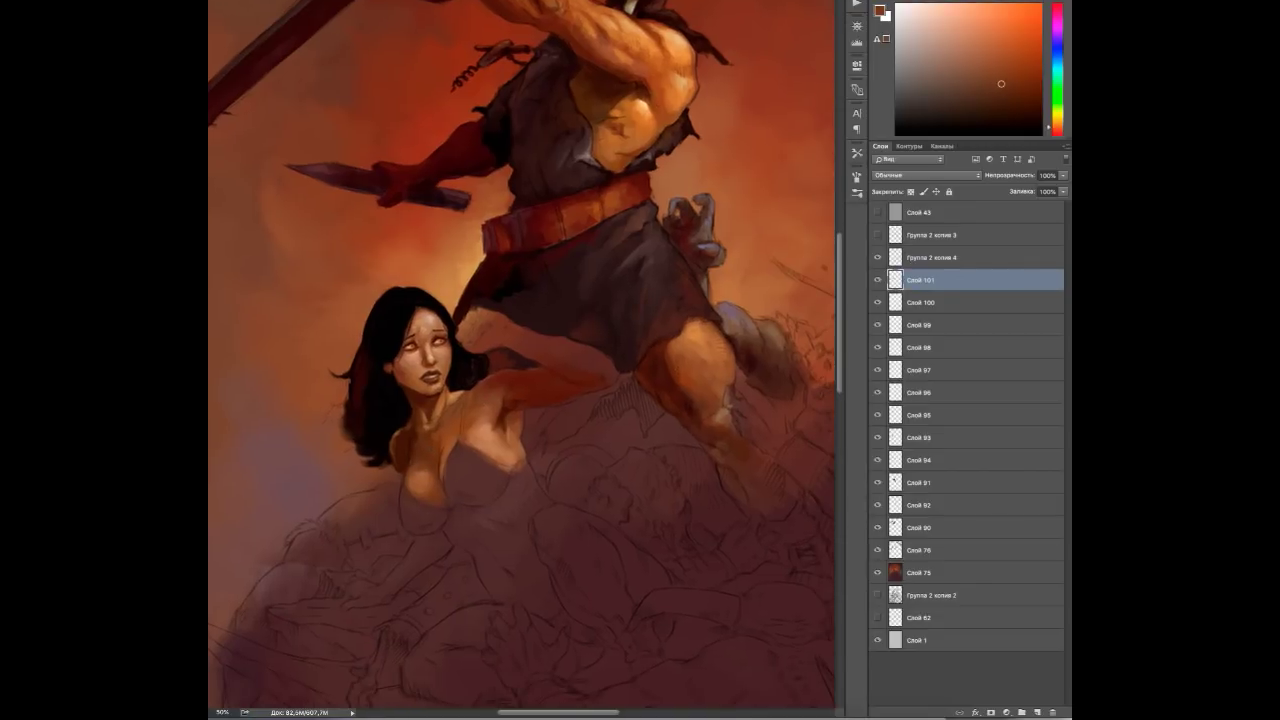
left_click(481, 444, "alt")
Deepen the shadows around the woman's upper arm and extend the dark skirt cloth beneath it.
left_click(502, 357, "alt")
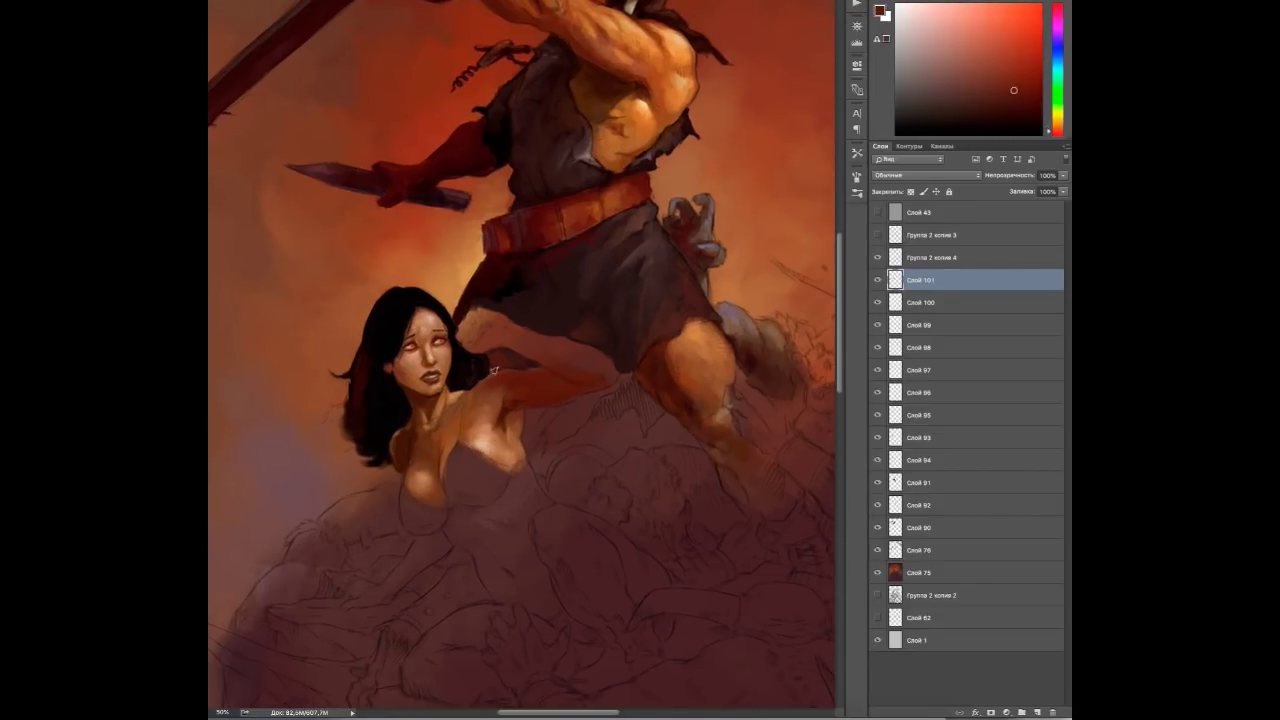
left_click(558, 388, "alt")
mouse_move(600, 385)
left_mouse_down()
mouse_move(560, 425)
mouse_move(550, 410)
mouse_move(534, 448)
left_mouse_up()
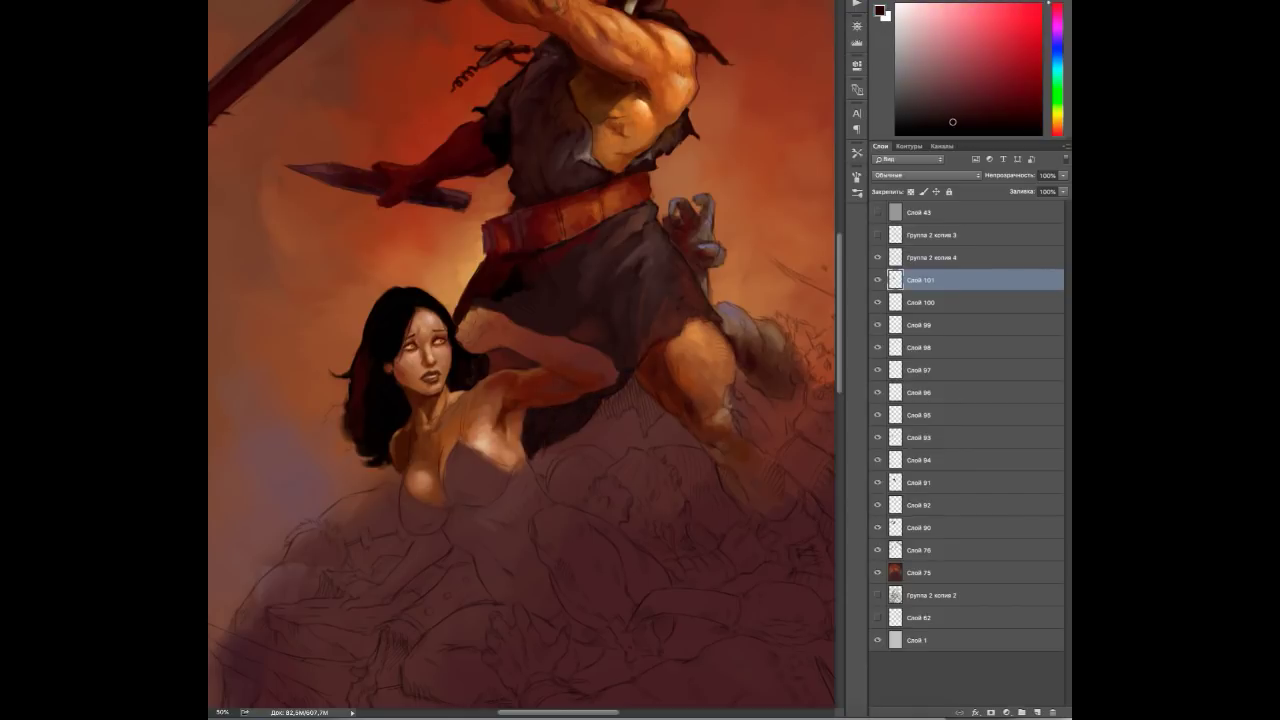
Paint the woman's raised forearm in warm orange skin tones and clean its edge against the skirt.
left_click(548, 347, "alt")
mouse_move(545, 345)
left_mouse_down()
mouse_move(600, 370)
mouse_move(510, 350)
left_mouse_up()
left_click(564, 349, "alt")
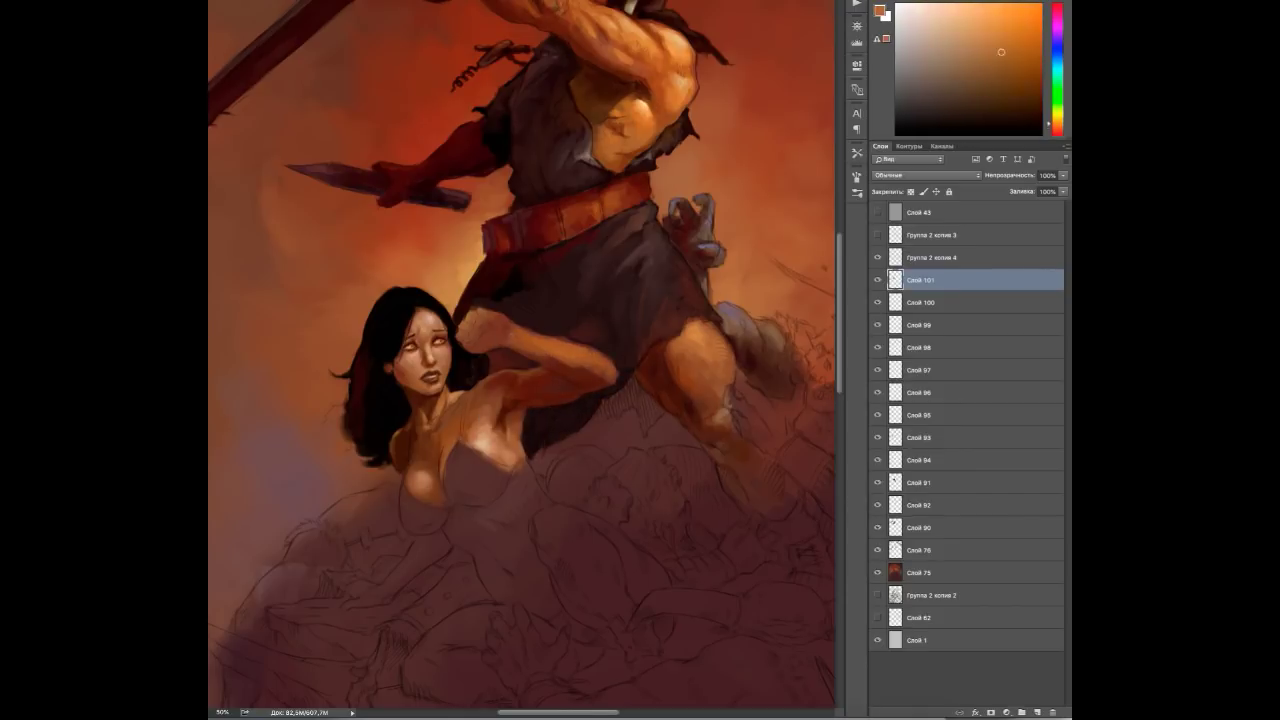
left_click(596, 307, "alt")
Flip the canvas horizontally and shape the woman's raised fist with brown shadows and pinkish skin tones.
key("h")
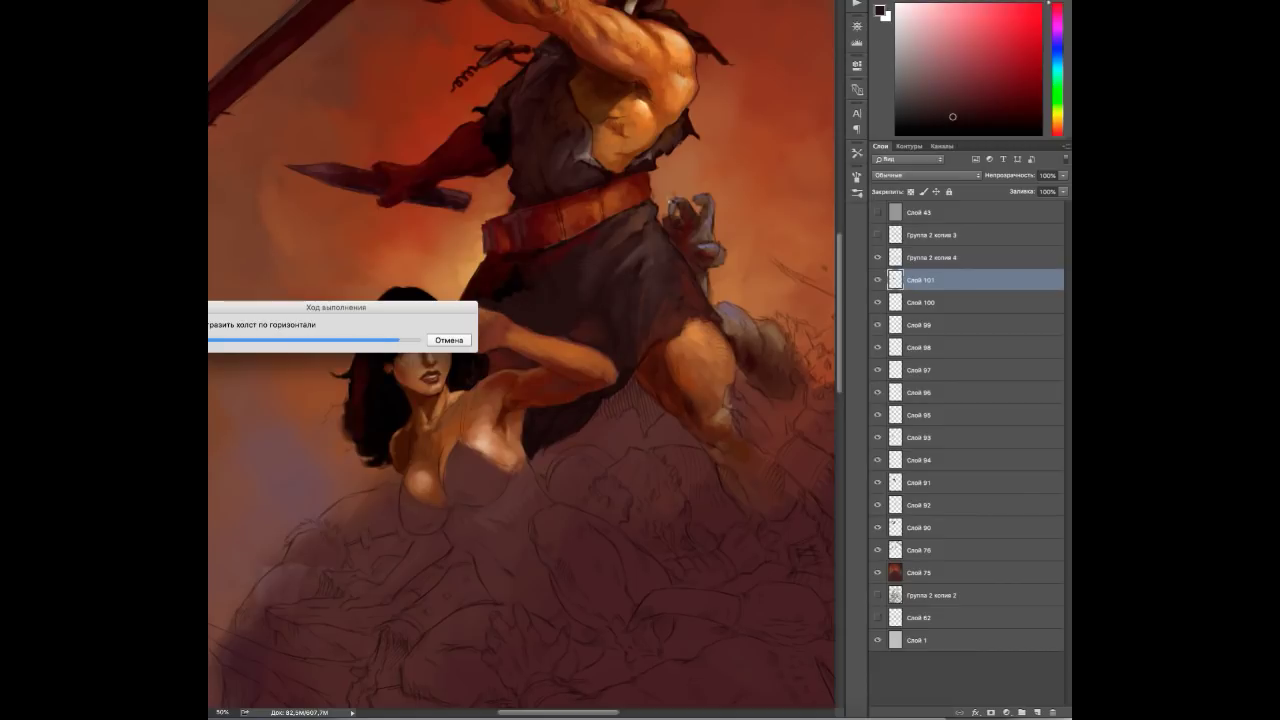
left_click(609, 311, "alt")
left_click(588, 323, "alt")
left_click(527, 391, "alt")
left_click(617, 298, "alt")
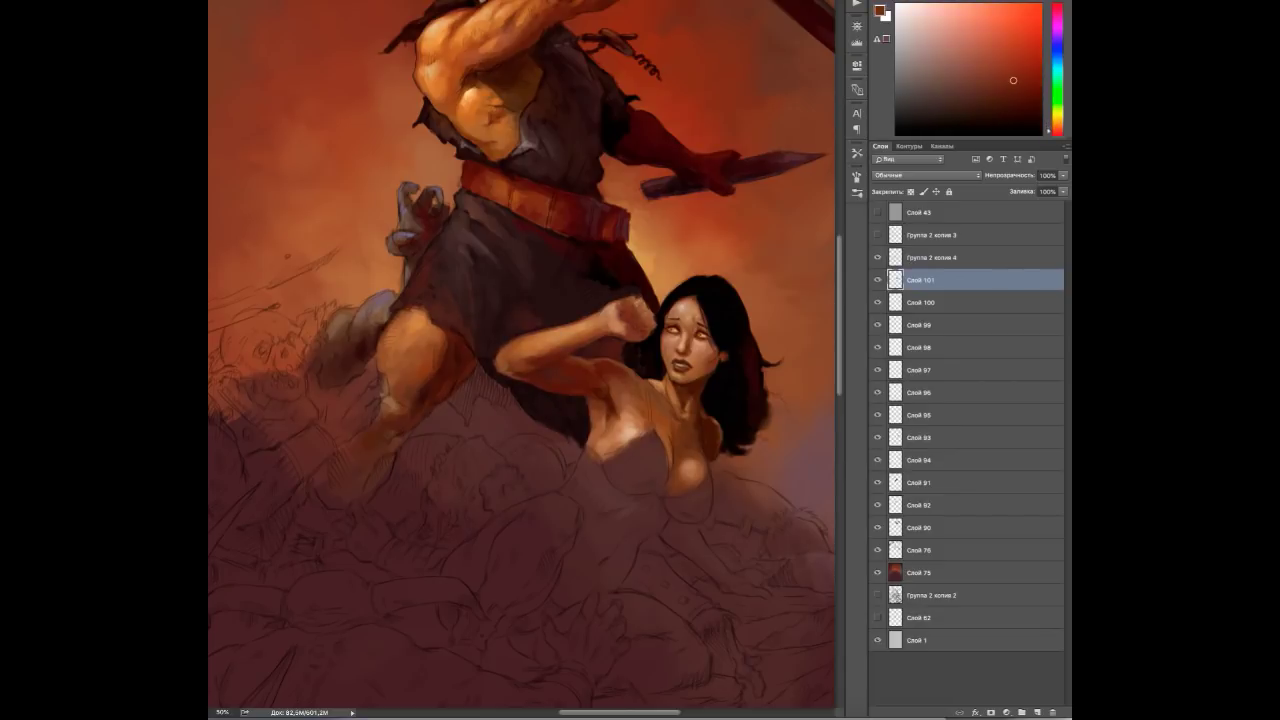
left_click(629, 321, "alt")
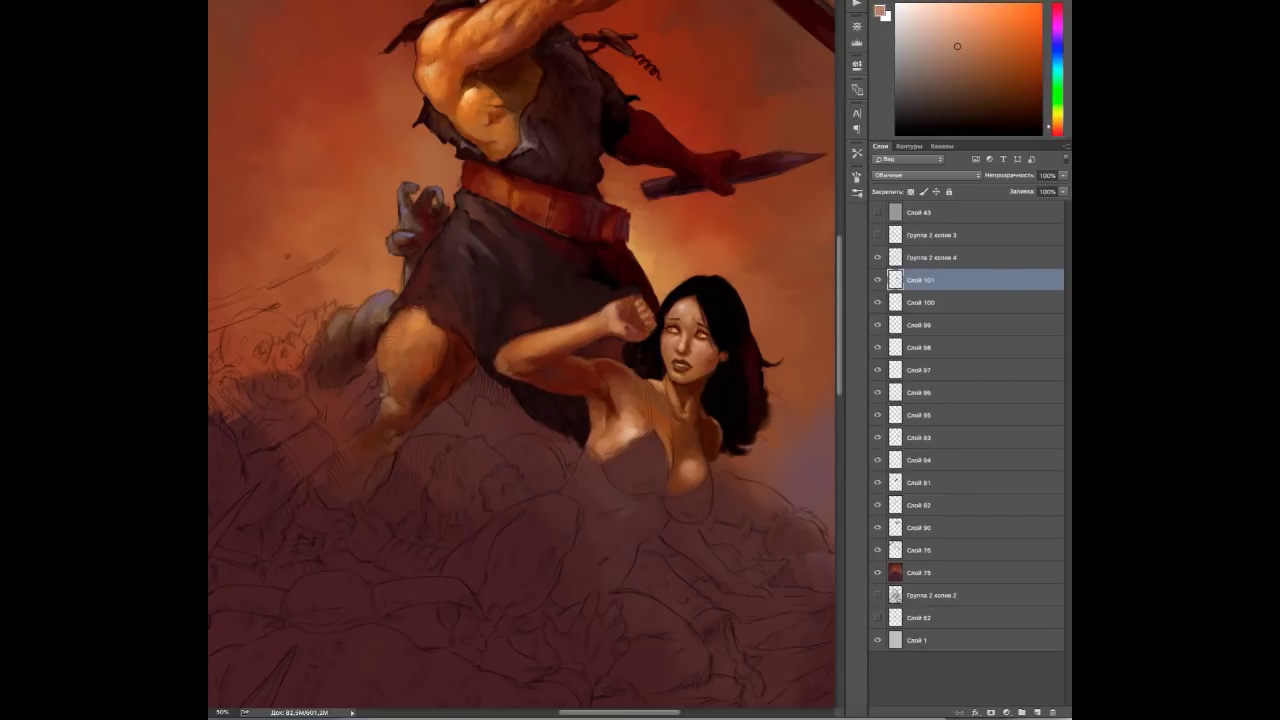
Add a new layer and refine the shading of the woman's hand, shoulder and bent arm with dark reds and lighter skin tones.
left_click(1037, 712)
left_click_drag(629, 352, 647, 376)
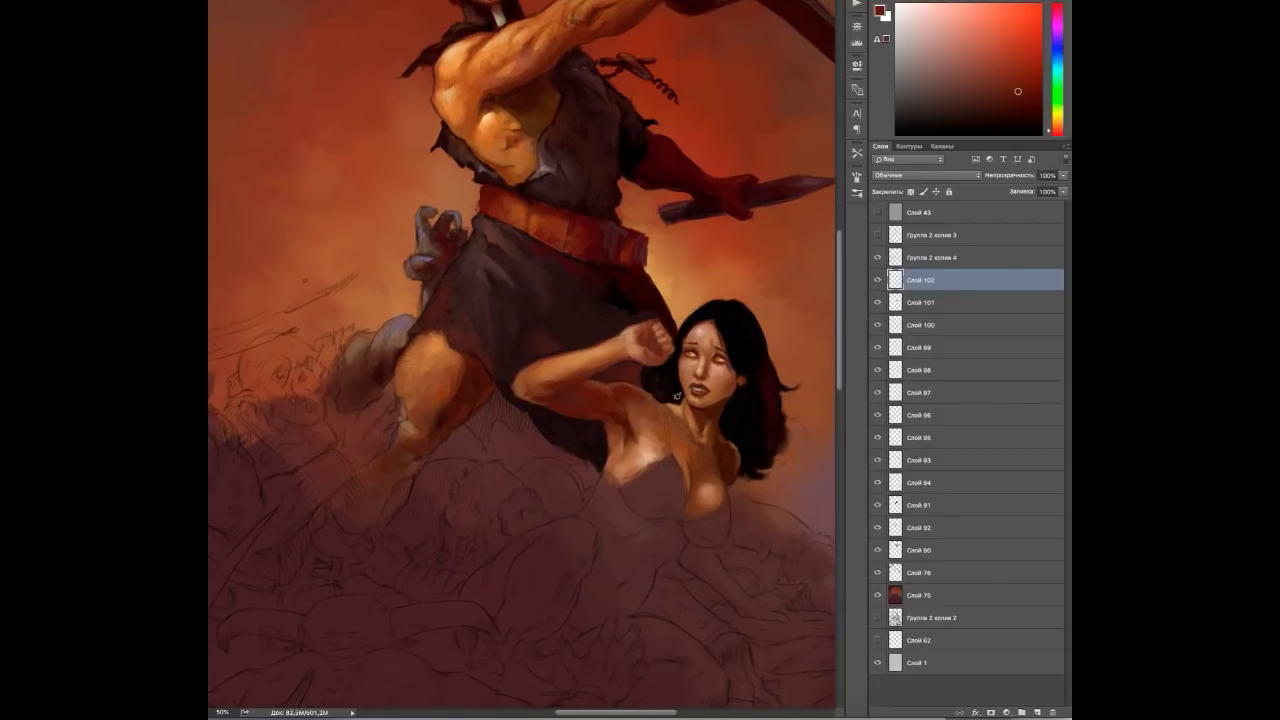
left_click(653, 427, "alt")
left_click(646, 406, "alt")
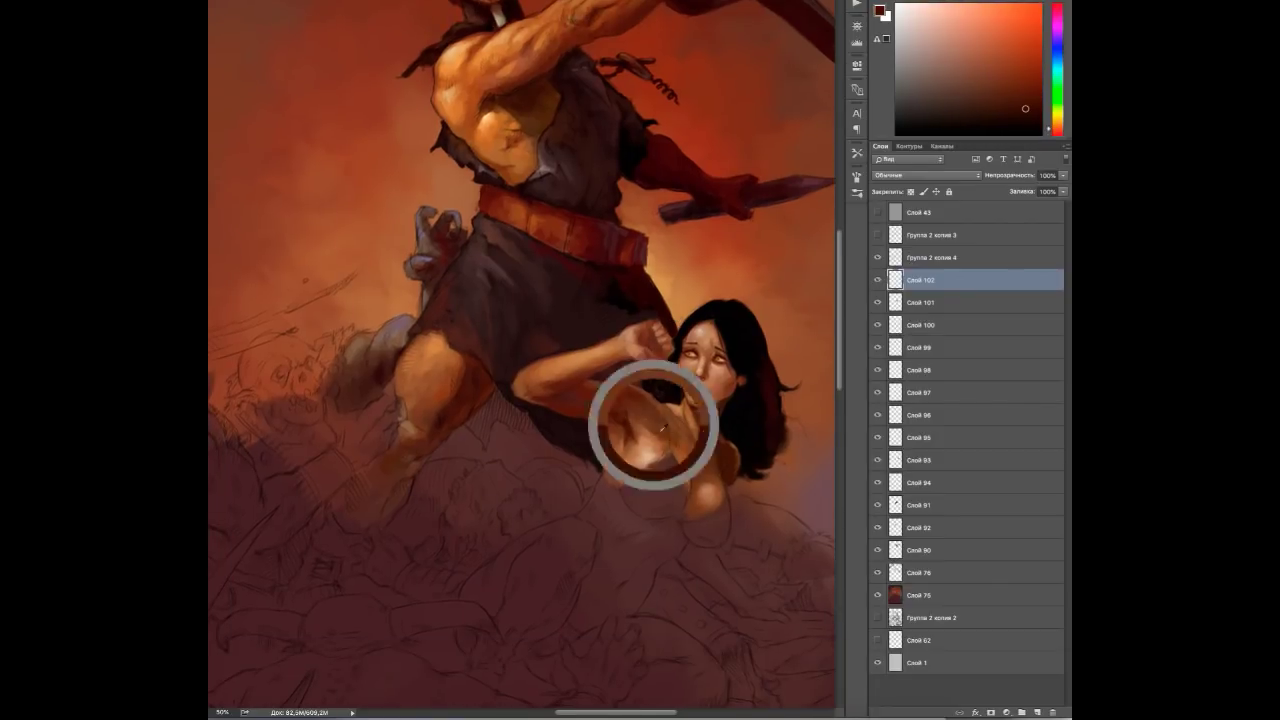
left_click(540, 367, "alt")
mouse_move(522, 372)
left_mouse_down()
mouse_move(618, 338)
mouse_move(580, 366)
mouse_move(575, 318)
left_mouse_up()
left_click(610, 395, "alt")
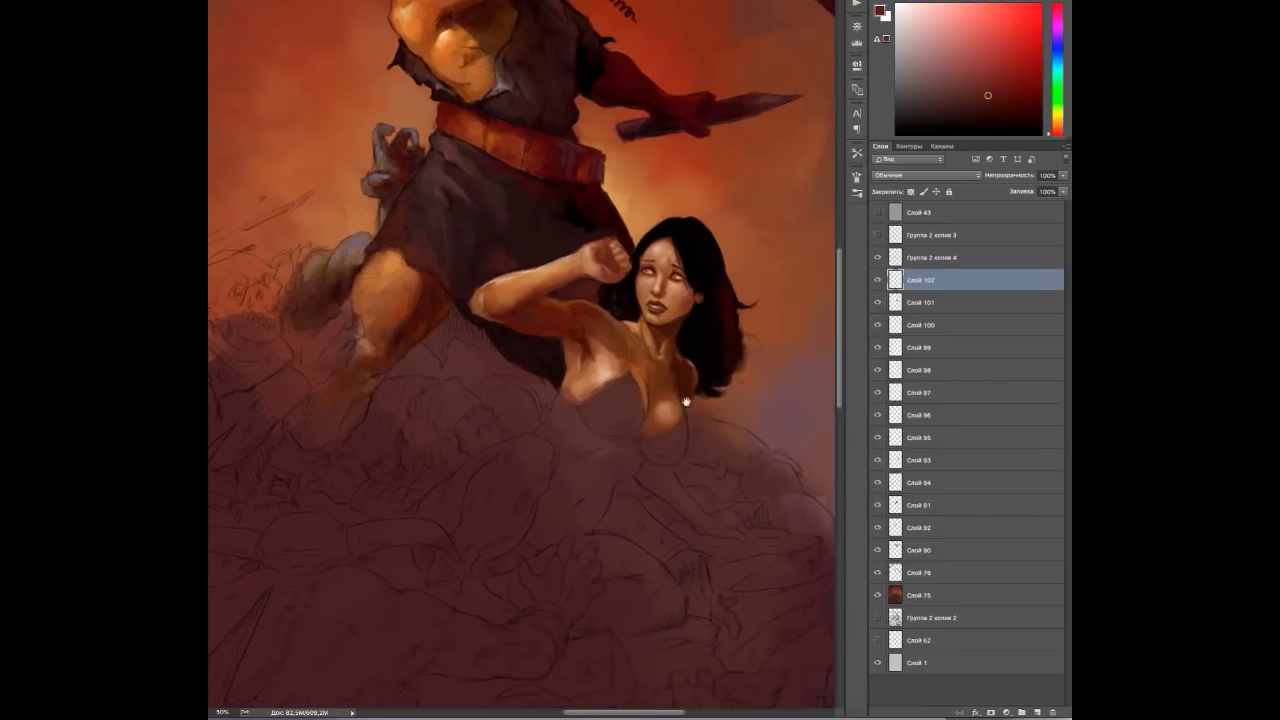
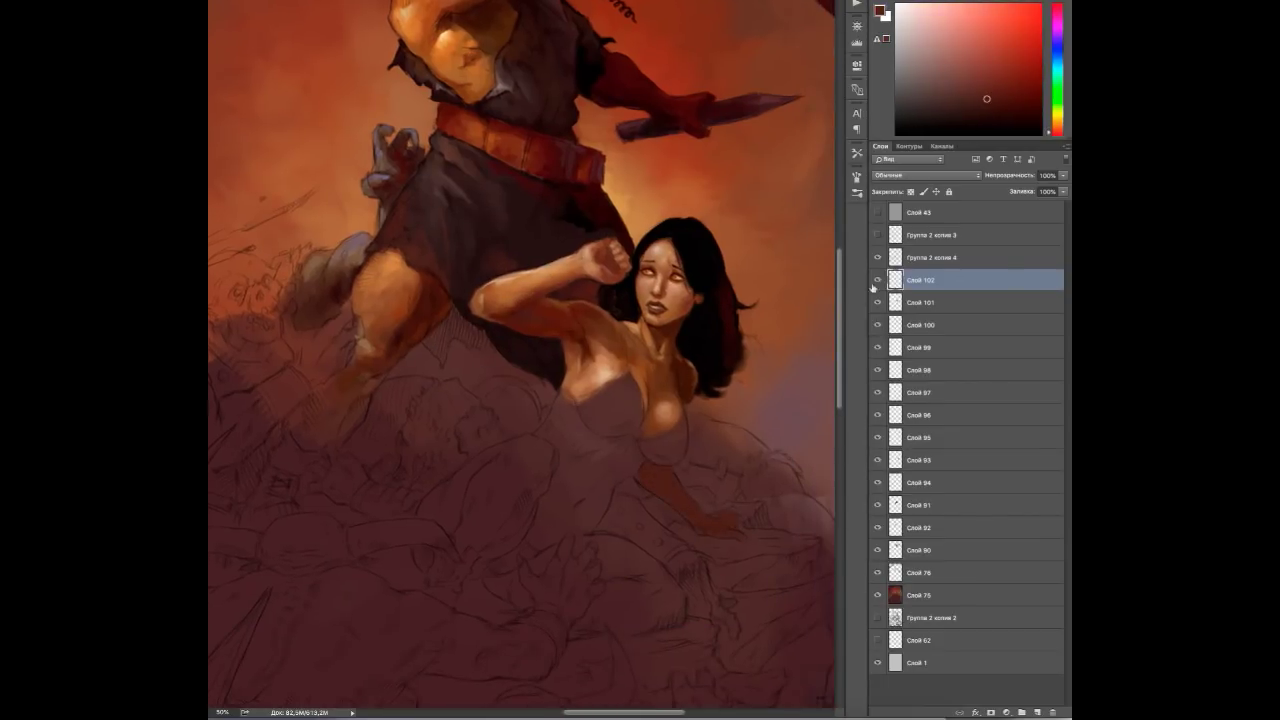
Block in the woman's waist and belly below the bikini top with warm brown skin tones.
left_click(600, 380, "alt")
mouse_move(575, 420)
left_mouse_down()
mouse_move(614, 461)
mouse_move(556, 412)
mouse_move(570, 450)
mouse_move(635, 475)
mouse_move(588, 452)
left_mouse_up()
left_click(588, 440, "alt")
left_click(587, 480, "alt")
mouse_move(588, 520)
left_mouse_down()
mouse_move(579, 447)
mouse_move(572, 460)
mouse_move(606, 450)
left_mouse_up()
left_click(590, 470, "alt")
left_click(618, 422, "alt")
left_click(631, 448, "alt")
Shape the woman's abdomen with lighter ochre skin tones and a shadowed navel.
left_click(572, 490, "alt")
left_click_drag(565, 505, 576, 488)
left_click(555, 532, "alt")
left_click(561, 440, "alt")
left_click(558, 410, "alt")
left_click(560, 400, "alt")
left_click(563, 402, "alt")
left_click(561, 435, "alt")
Block in the woman's raised thigh and knee with reddish-orange skin tones and darker muscle shadows.
left_click(628, 474, "alt")
mouse_move(522, 515)
left_mouse_down()
mouse_move(548, 445)
mouse_move(520, 442)
left_mouse_up()
left_click(524, 470, "alt")
mouse_move(515, 486)
left_mouse_down()
mouse_move(505, 440)
mouse_move(465, 445)
left_mouse_up()
left_click_drag(460, 500, 435, 475)
left_click(510, 478, "alt")
left_click(519, 478, "alt")
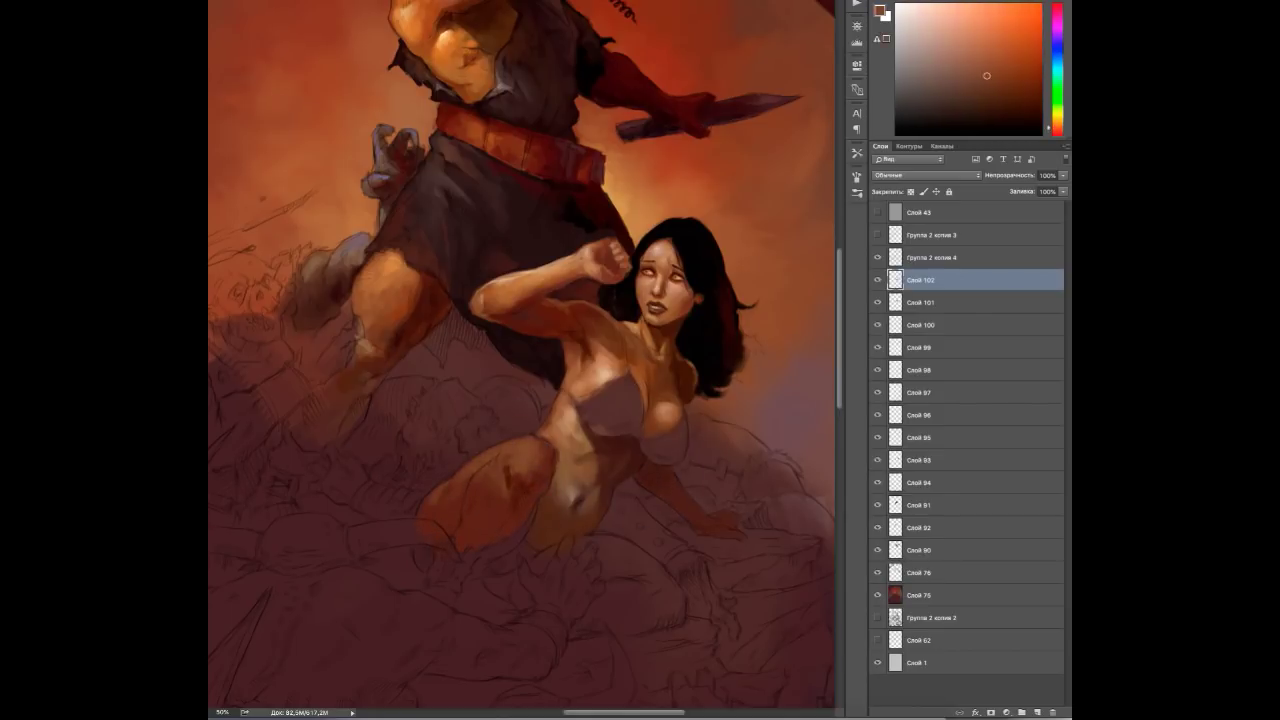
Model the woman's raised knee and thigh with light orange highlights and brown shadows.
left_click(545, 452, "alt")
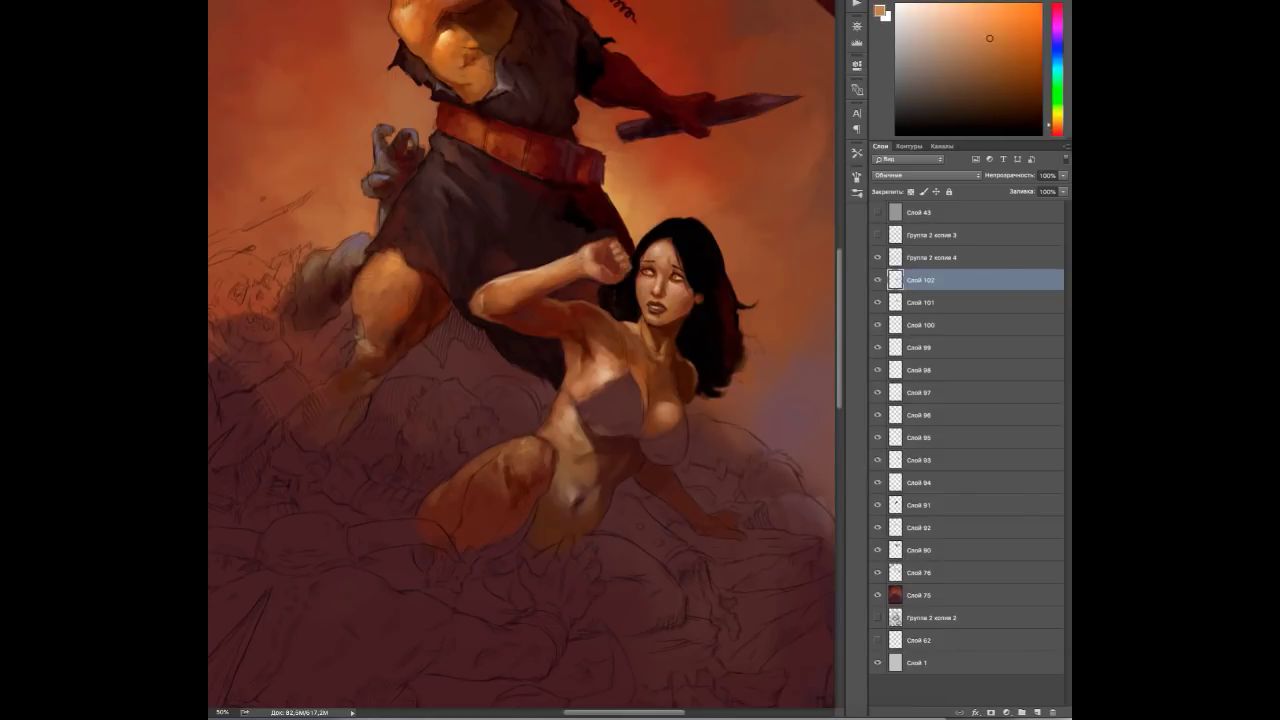
left_click(514, 447, "alt")
left_click(476, 466, "alt")
left_click_drag(478, 470, 490, 498)
left_click(495, 505, "alt")
left_click(518, 538, "alt")
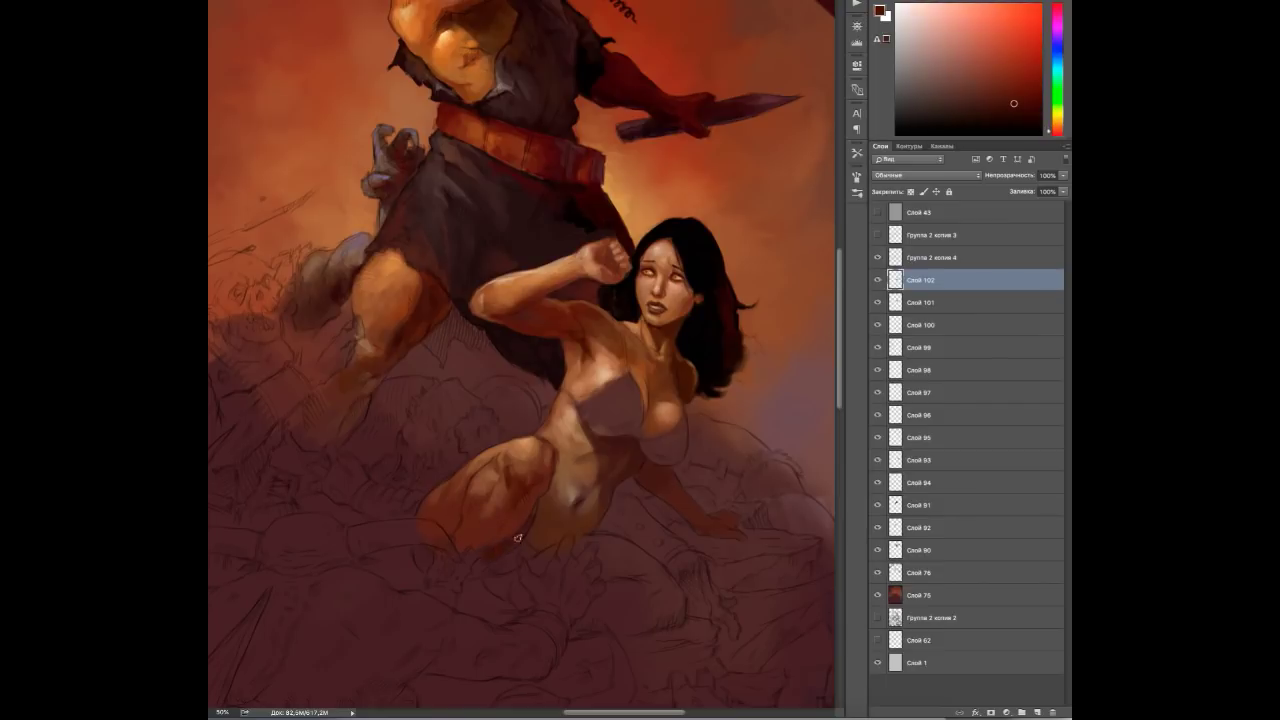
Paint dark brown shadow beneath the woman's hips and refine the knee's shading.
mouse_move(508, 559)
left_mouse_down()
mouse_move(551, 534)
mouse_move(491, 577)
mouse_move(543, 560)
mouse_move(630, 570)
left_mouse_up()
left_click(743, 410, "alt")
left_click(490, 479, "alt")
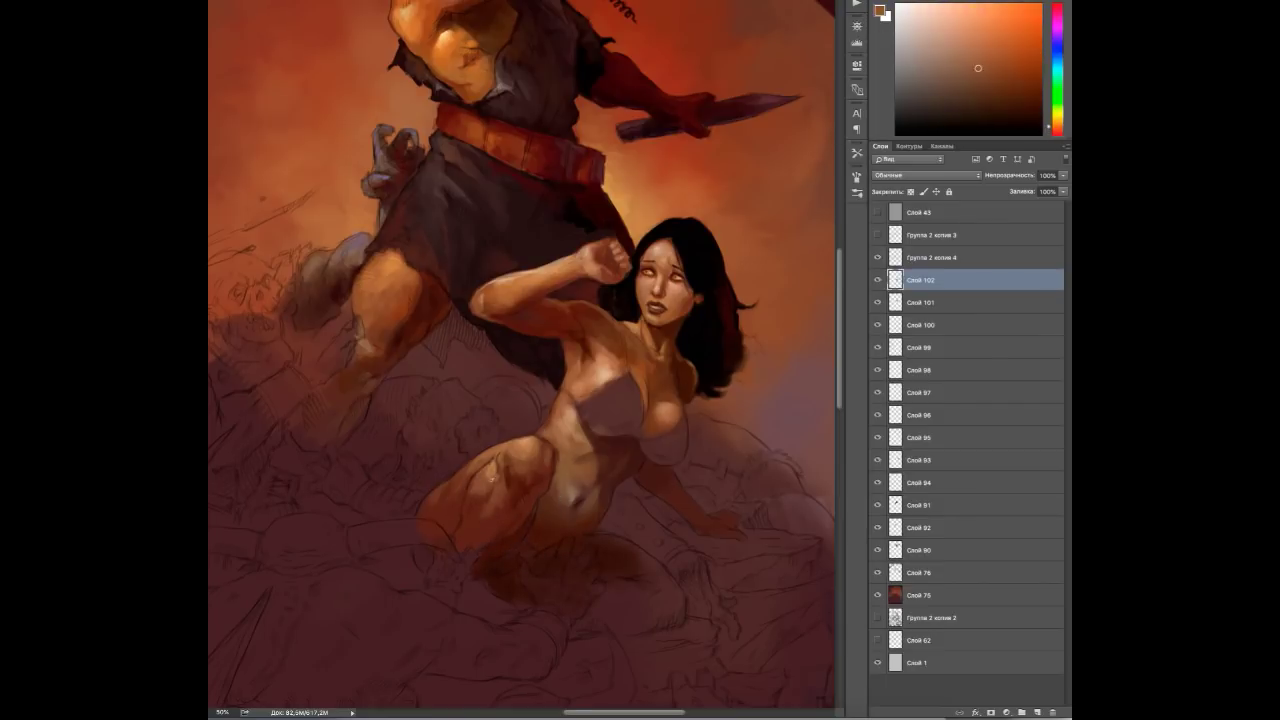
left_click(549, 472, "alt")
left_click_drag(614, 463, 556, 489)
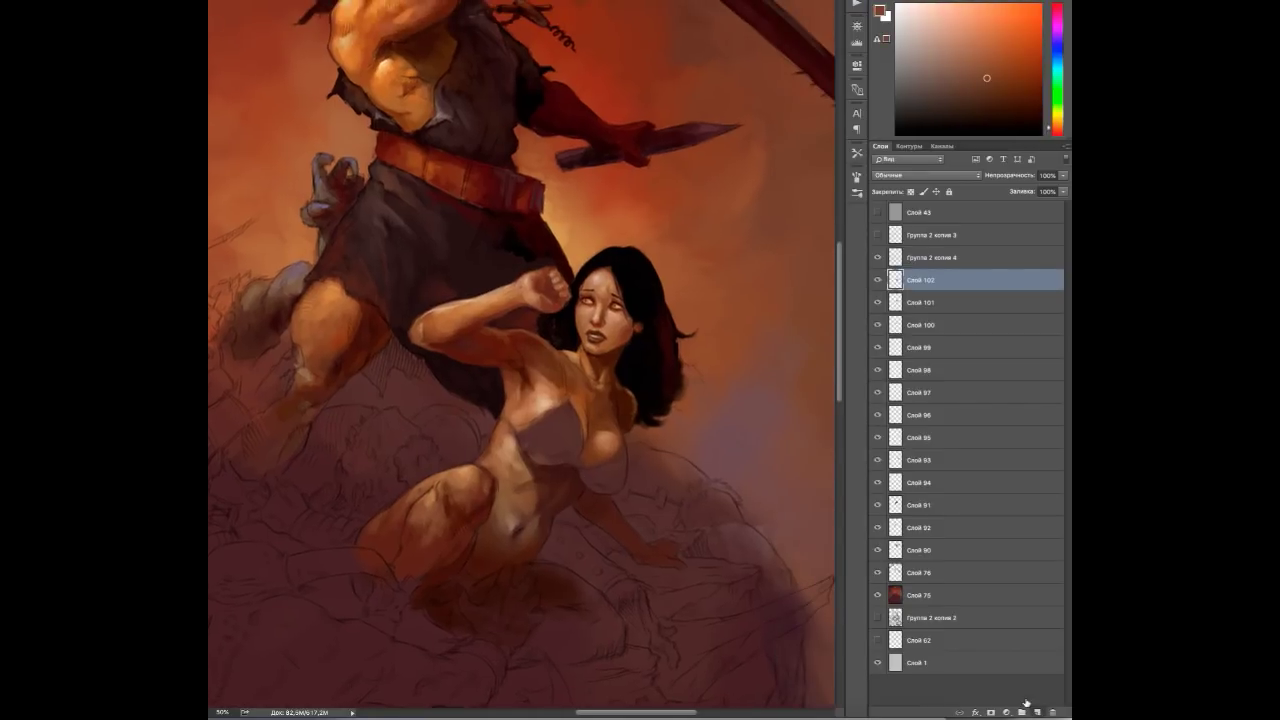
Add a new layer and paint the woman's bikini top in orange with shading and pale edge highlights.
key("ctrl+shift+alt+n")
left_click_drag(630, 322, 634, 332)
left_click(545, 400, "alt")
mouse_move(530, 418)
left_mouse_down()
mouse_move(540, 450)
mouse_move(612, 480)
left_mouse_up()
left_click(610, 470, "alt")
left_click(550, 415, "alt")
left_click(560, 444, "alt")
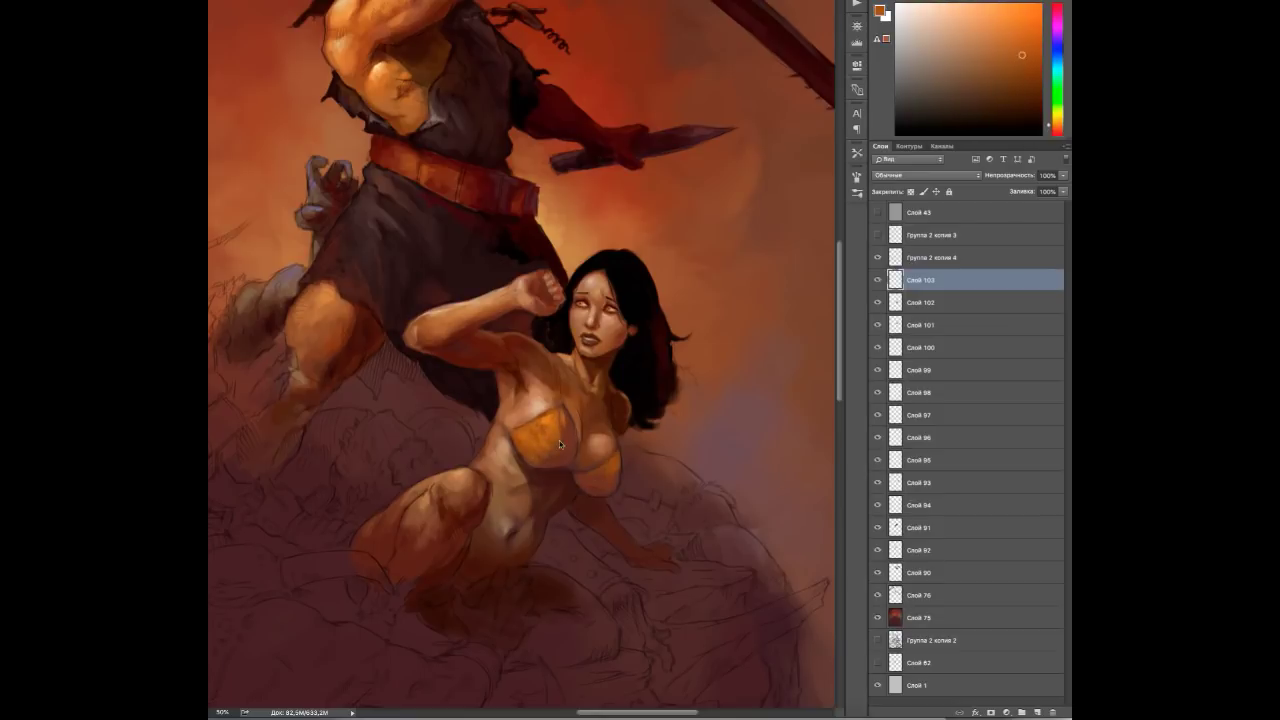
left_click(549, 466, "alt")
left_click(594, 489, "alt")
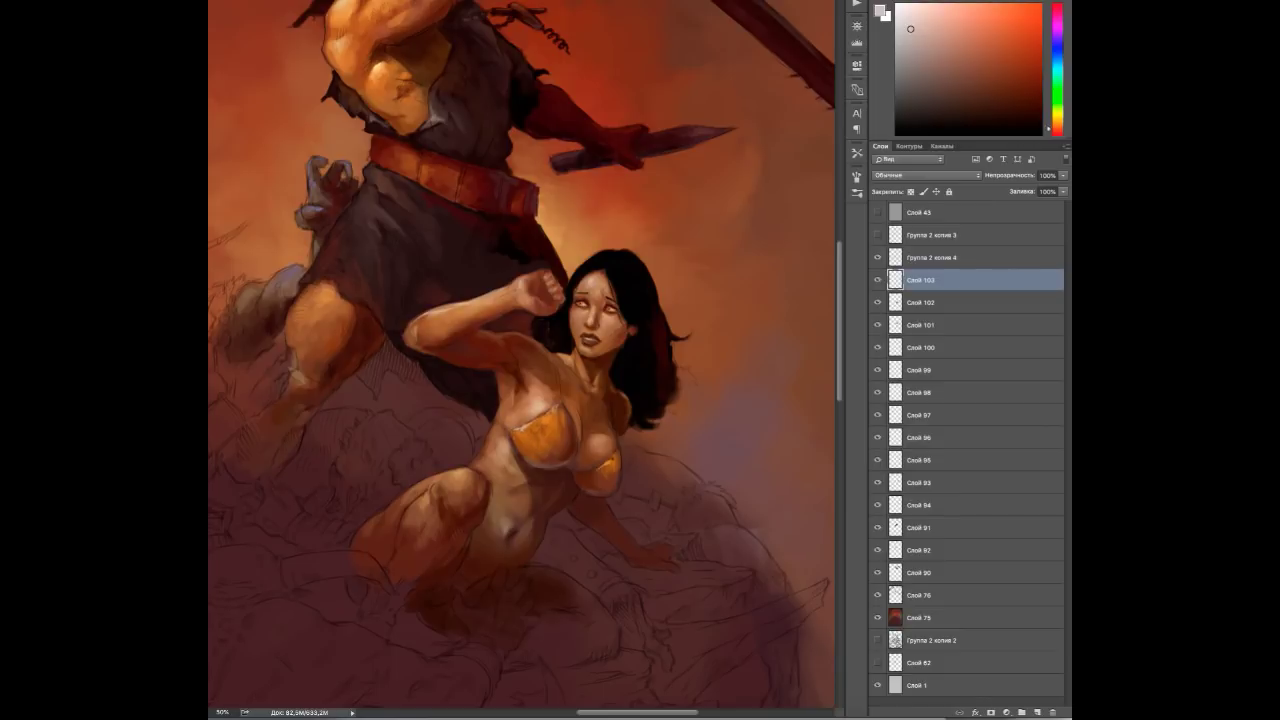
Add a new layer and paint dark leopard spots with light centres on the orange bikini top.
left_click(531, 439, "alt")
key("ctrl+shift+alt+n")
left_click_drag(526, 432, 536, 448)
left_click(531, 439, "alt")
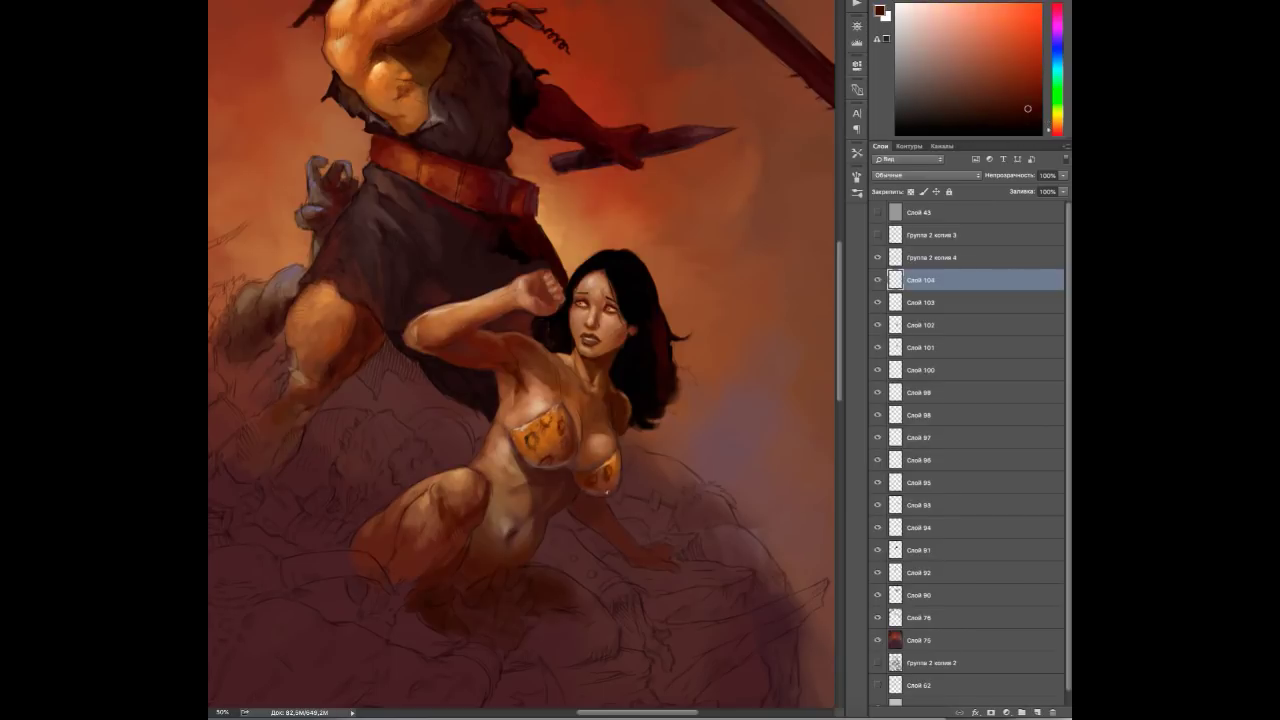
left_click(610, 490, "alt")
left_click(600, 478, "alt")
left_click(603, 445, "alt")
left_click(603, 445, "alt")
left_click(603, 445, "alt")
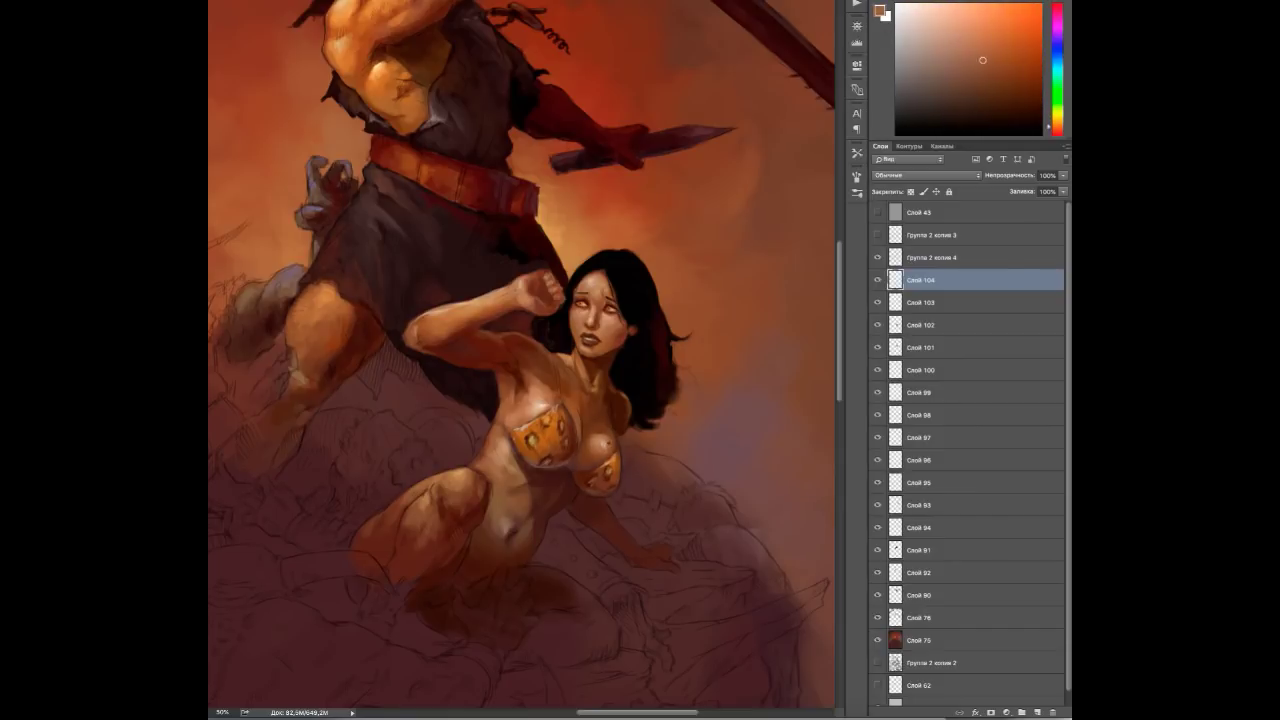
Merge the woman's painting layers and block in the dark red flat-topped object under her supporting hand.
left_click_drag(690, 428, 720, 386)
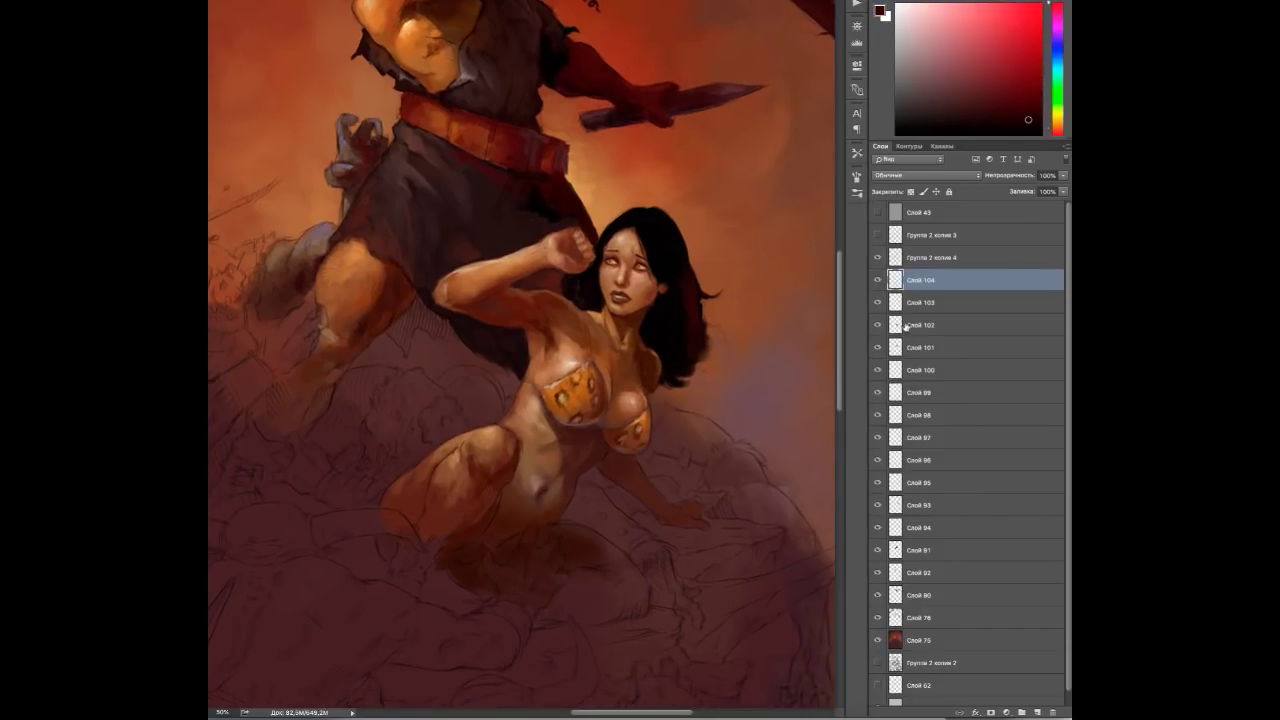
key("ctrl+e")
mouse_move(640, 535)
left_mouse_down()
mouse_move(712, 530)
mouse_move(755, 565)
left_mouse_up()
left_click(720, 532, "alt")
left_click(725, 545, "alt")
mouse_move(705, 530)
left_mouse_down()
mouse_move(760, 548)
mouse_move(700, 535)
left_mouse_up()
Paint the dark brown furry mass behind the woman's supporting arm.
left_click(665, 445, "alt")
mouse_move(665, 445)
left_mouse_down()
mouse_move(660, 460)
mouse_move(700, 430)
mouse_move(678, 447)
left_mouse_up()
left_click(680, 445, "alt")
left_click(678, 447, "alt")
left_click(680, 445, "alt")
left_click(703, 453, "alt")
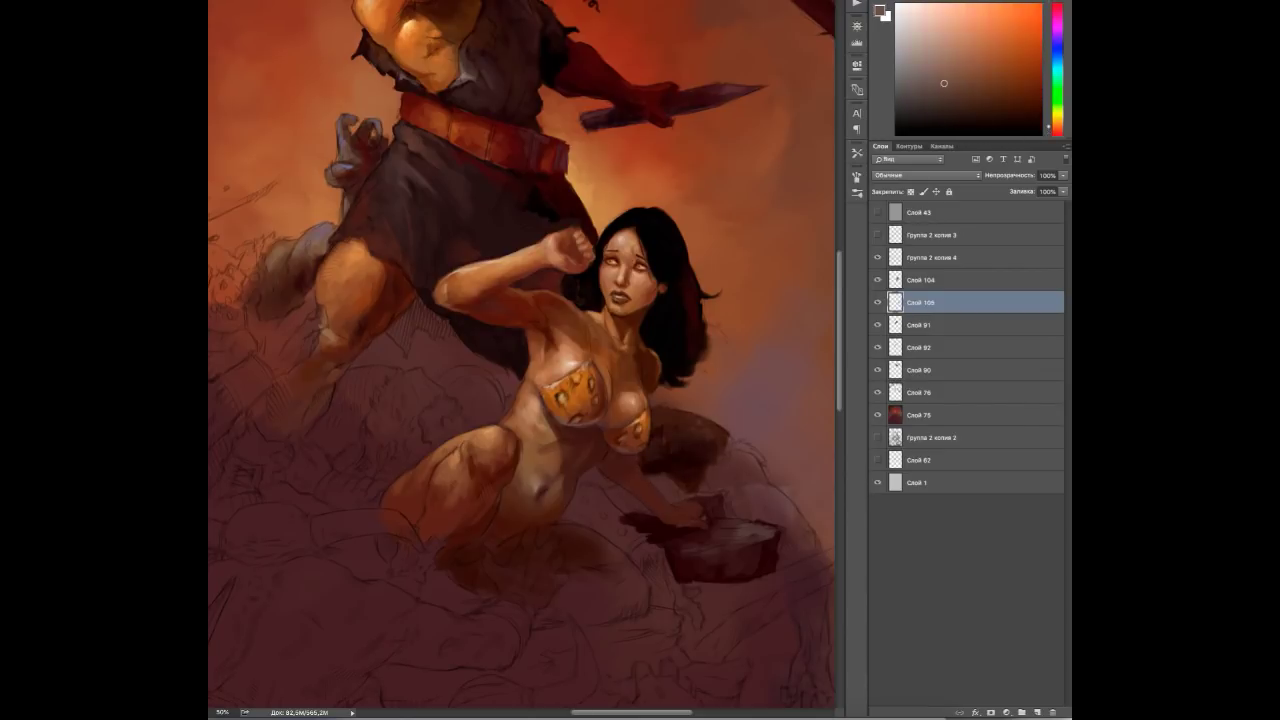
Extend the dark fallen figure behind the woman with a furry edge and a brown limb reaching down the slope.
left_click(705, 452, "alt")
mouse_move(740, 442)
left_mouse_down()
mouse_move(710, 461)
mouse_move(625, 426)
left_mouse_up()
mouse_move(525, 470)
left_mouse_down()
mouse_move(595, 445)
mouse_move(630, 462)
mouse_move(685, 420)
mouse_move(725, 525)
left_mouse_up()
left_click(640, 440, "alt")
left_click(660, 430, "alt")
left_click_drag(650, 435, 720, 512)
left_click(617, 455, "alt")
left_click_drag(630, 470, 688, 490)
left_click_drag(655, 418, 632, 478)
left_click(627, 462, "alt")
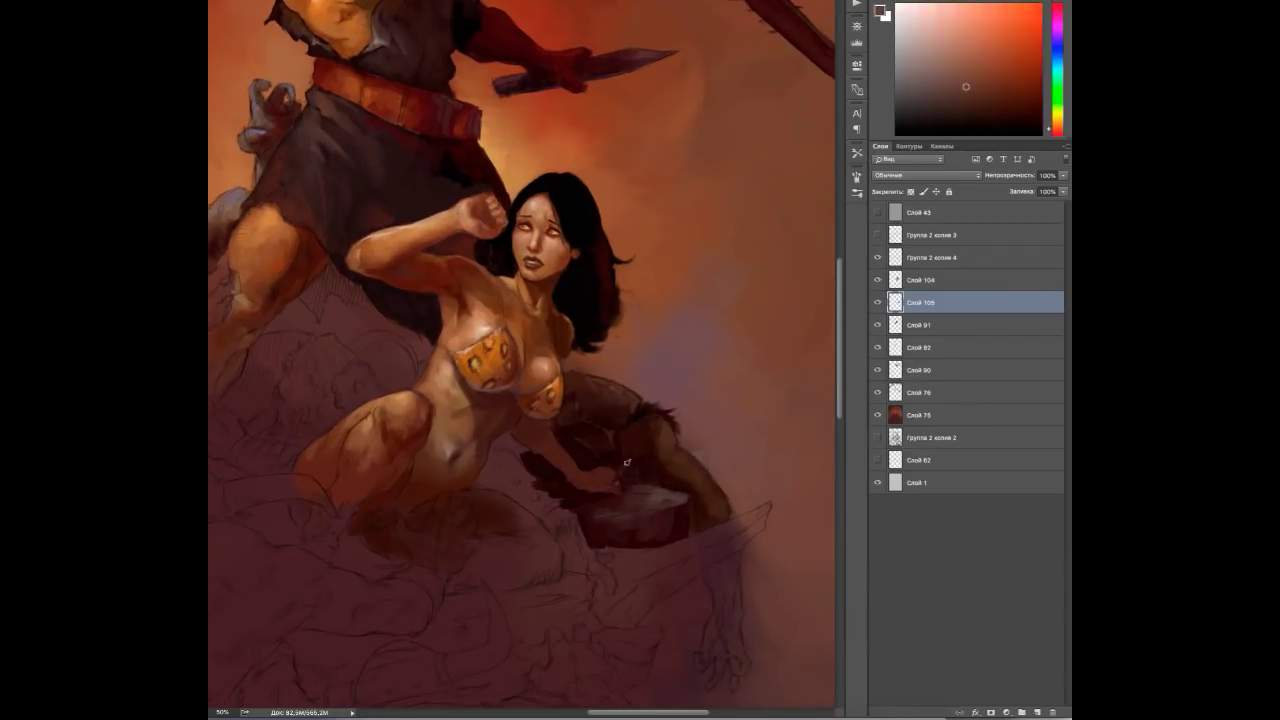
Deepen the reds of the flat-topped object and darken the shadows on the fallen figure beside it.
left_click(674, 496, "alt")
left_click_drag(650, 514, 610, 520)
left_click_drag(582, 381, 644, 421)
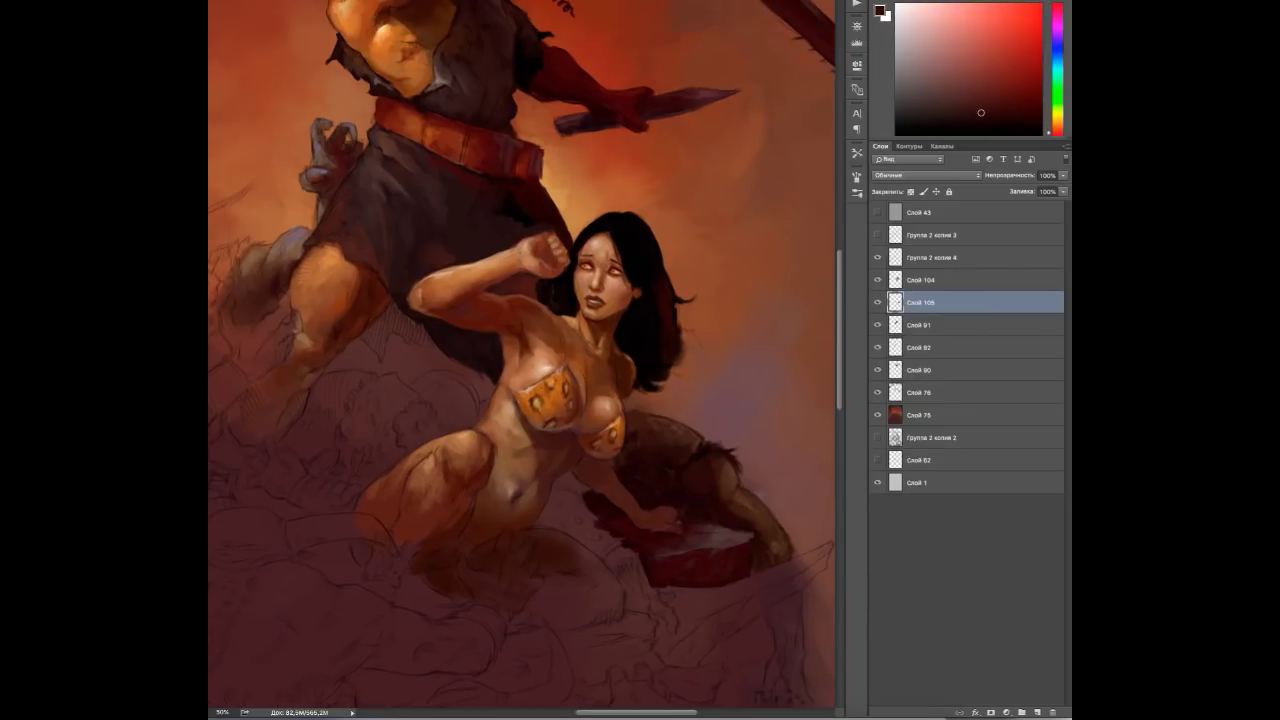
left_click(704, 465, "alt")
left_click(698, 446, "alt")
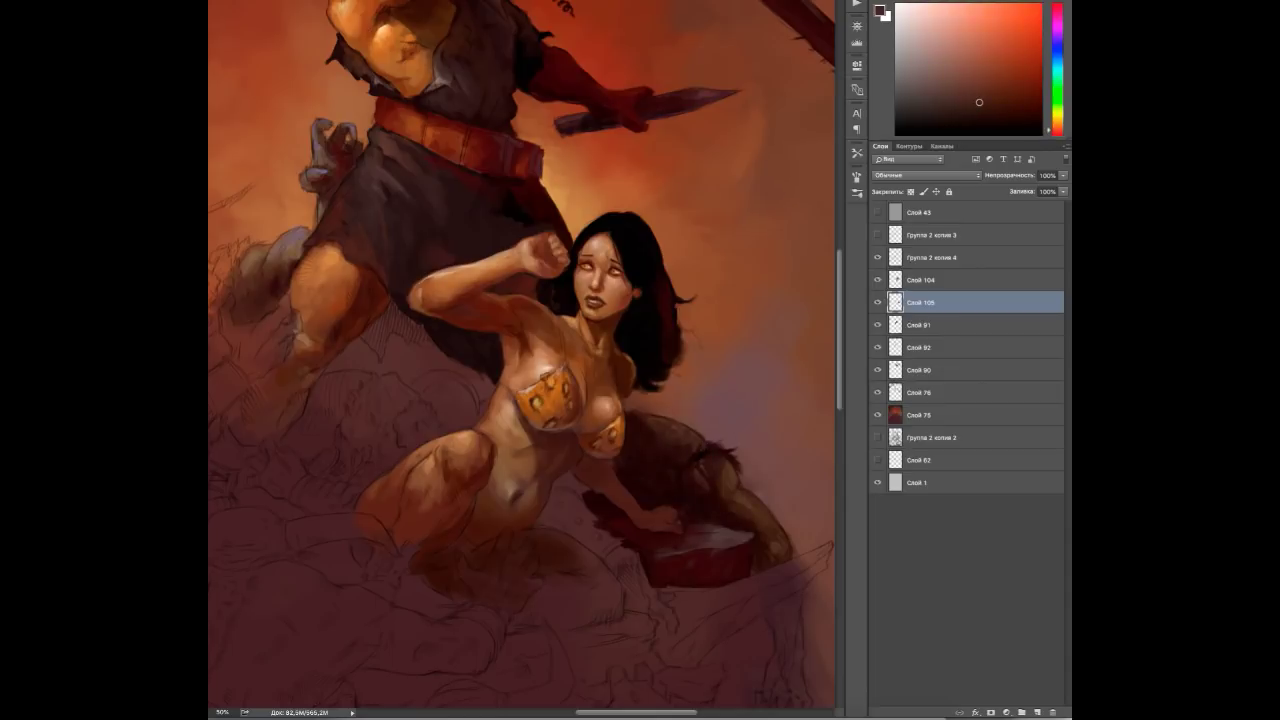
Paint the limb beneath the woman's hip with an orange cuff, a pale stud and dark surrounding shadows.
left_click(575, 500, "alt")
mouse_move(545, 495)
left_mouse_down()
mouse_move(583, 534)
mouse_move(568, 497)
mouse_move(591, 500)
mouse_move(610, 544)
mouse_move(581, 516)
mouse_move(590, 548)
left_mouse_up()
left_click(572, 500, "alt")
left_click(575, 505, "alt")
left_click(598, 540, "alt")
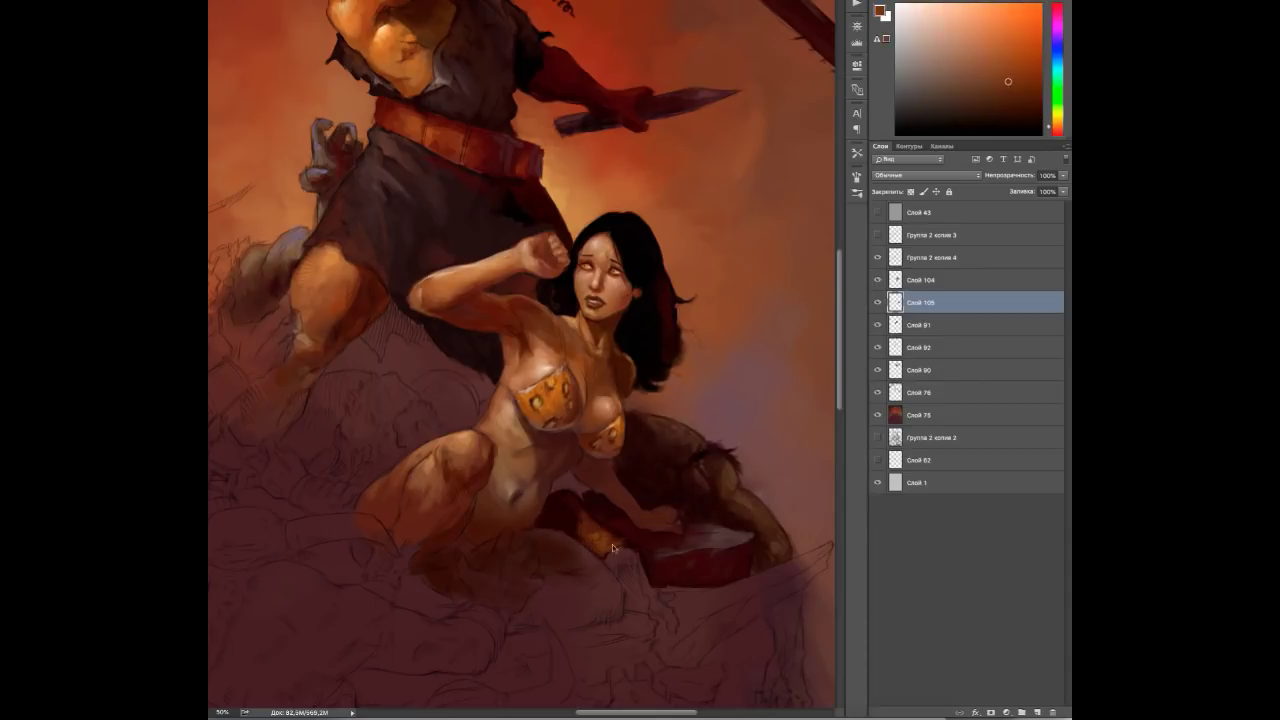
left_click(578, 500, "alt")
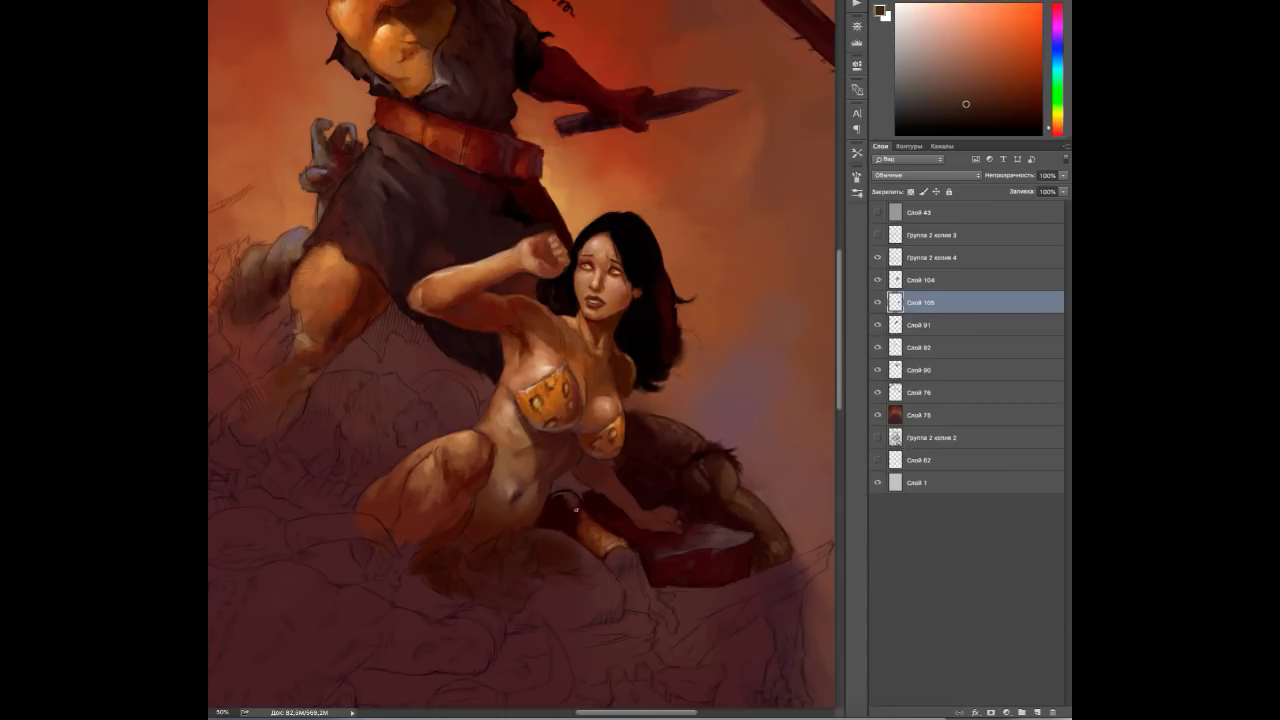
left_click(596, 537, "alt")
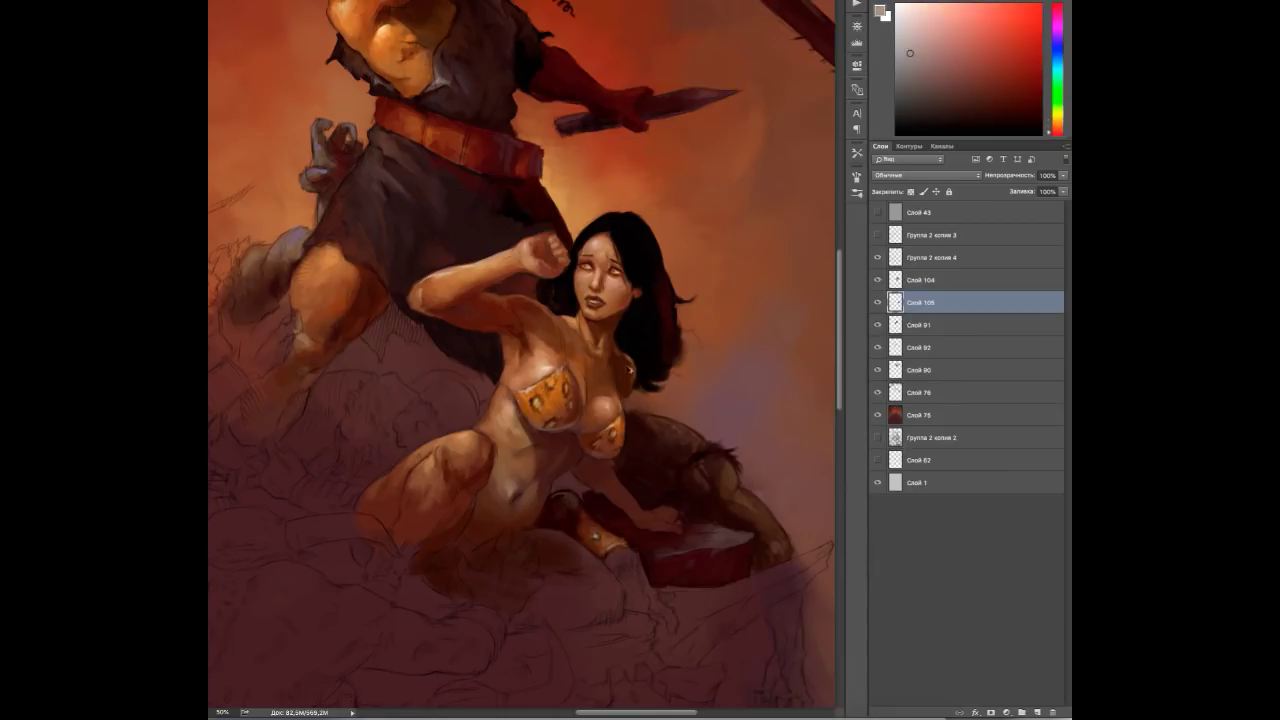
Paint the cuffed limb's greyish end with dark shadow below it, and refine the adjacent red object.
left_click(637, 604, "alt")
mouse_move(700, 595)
left_mouse_down()
mouse_move(680, 665)
mouse_move(632, 593)
left_mouse_up()
left_click(650, 603, "alt")
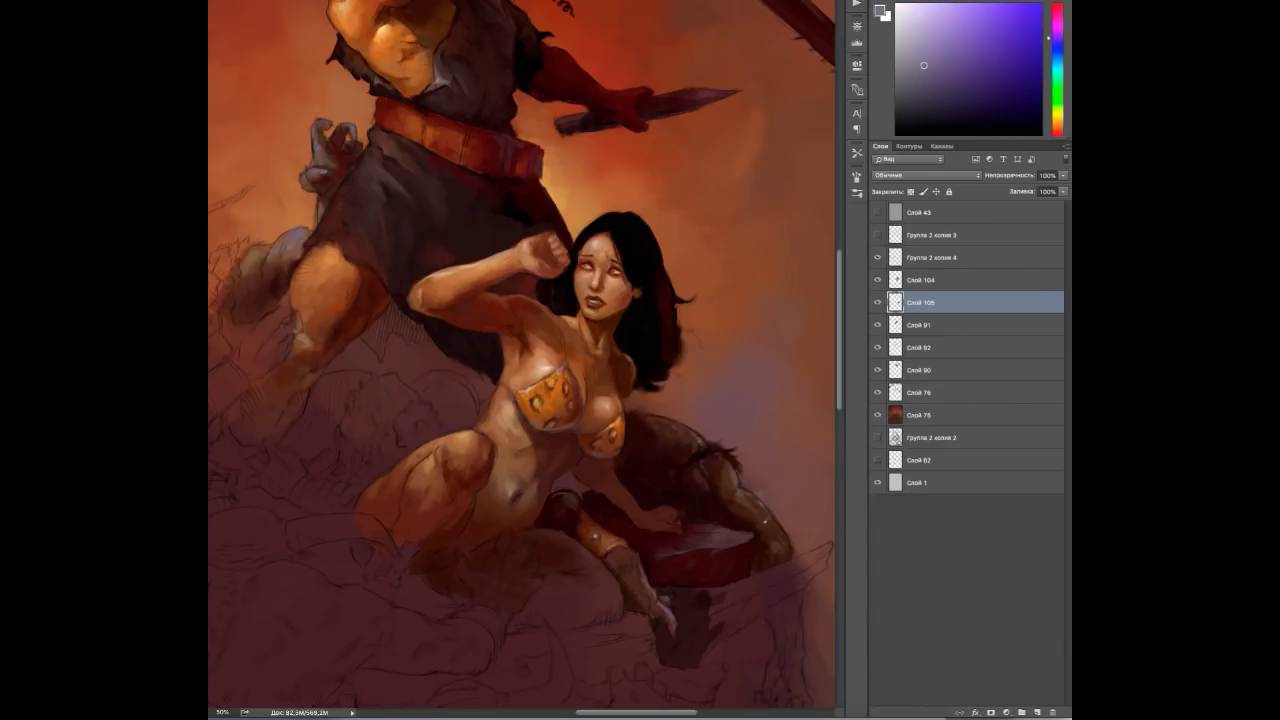
left_click(619, 560, "alt")
left_click(680, 552, "alt")
left_click(690, 548, "alt")
left_click(684, 545, "alt")
left_click(712, 566, "alt")
left_click(690, 541, "alt")
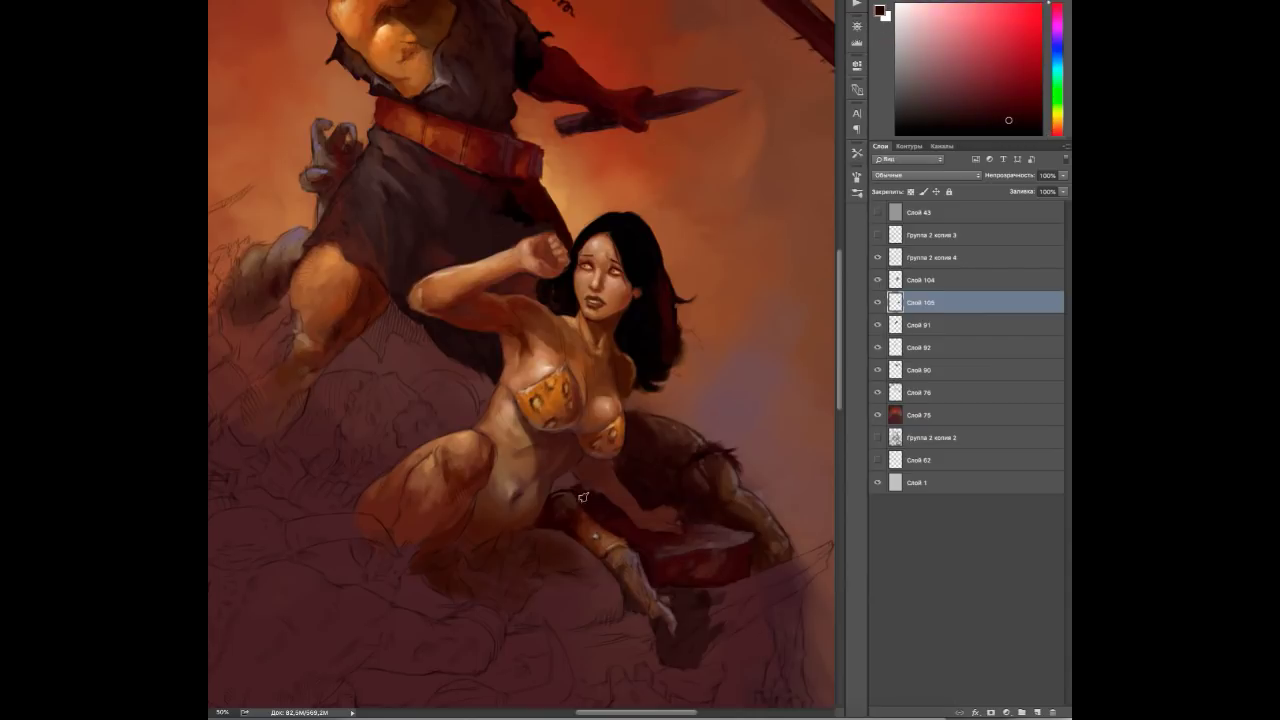
Add a new layer and paint thin dark straps on the woman's bikini top.
key("ctrl+shift+alt+n")
left_click(569, 446, "alt")
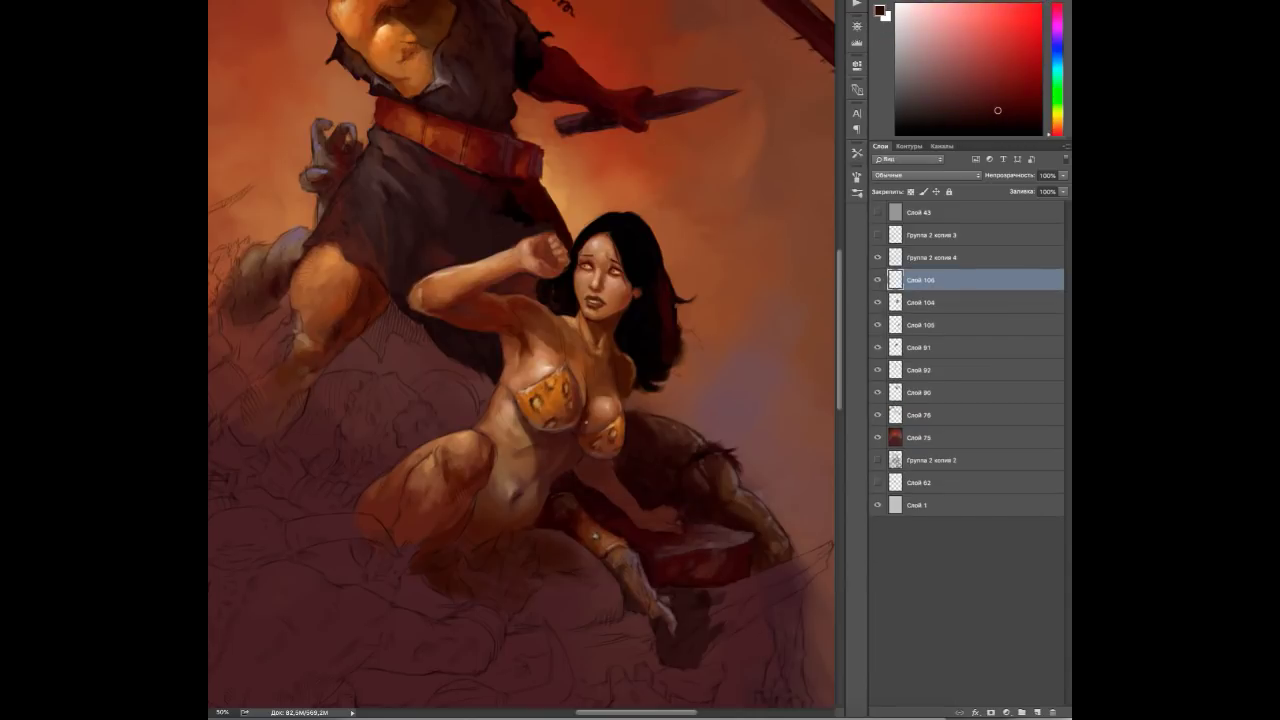
left_click(563, 364, "alt")
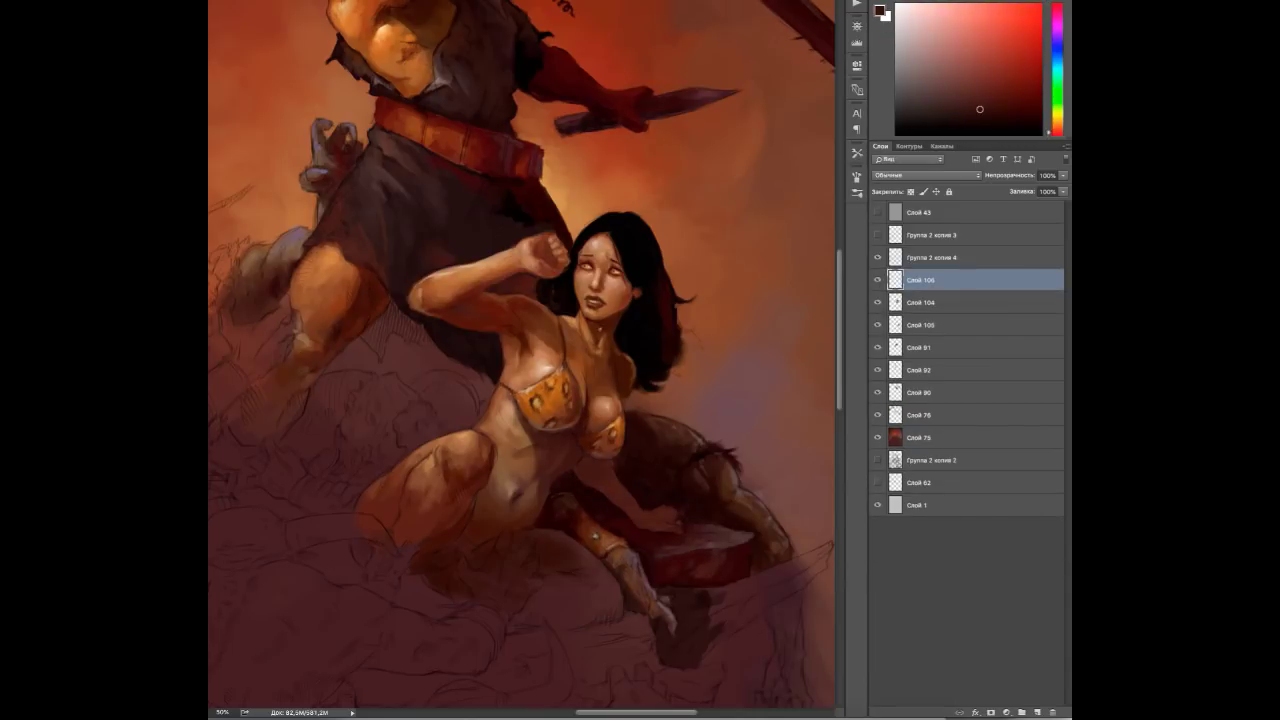
Paint the woman's folded lower leg with tan skin tones and a light knee highlight.
left_click_drag(580, 580, 640, 562)
left_click(630, 568, "alt")
left_click(620, 556, "alt")
left_click(640, 556, "alt")
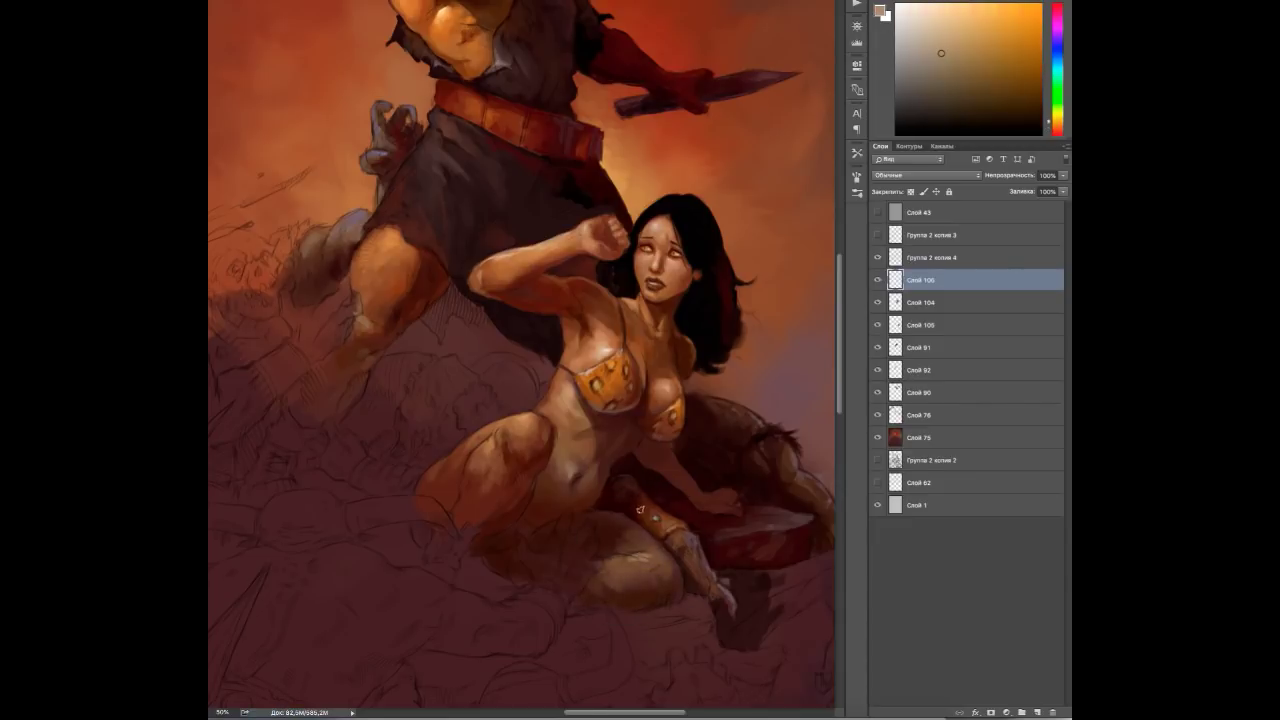
Add a new layer and refine the skin shading on the woman's torso and belly.
key("ctrl+shift+alt+n")
scroll(640, 510, "down", 1)
left_click(590, 404, "alt")
left_click(614, 423, "alt")
left_click(610, 400, "alt")
left_click(606, 398, "alt")
left_click(614, 442, "alt")
left_click(610, 450, "alt")
left_click(612, 450, "alt")
Refine the woman's folded leg with brown shadows and pale tan highlights.
left_click(652, 470, "alt")
left_click(660, 490, "alt")
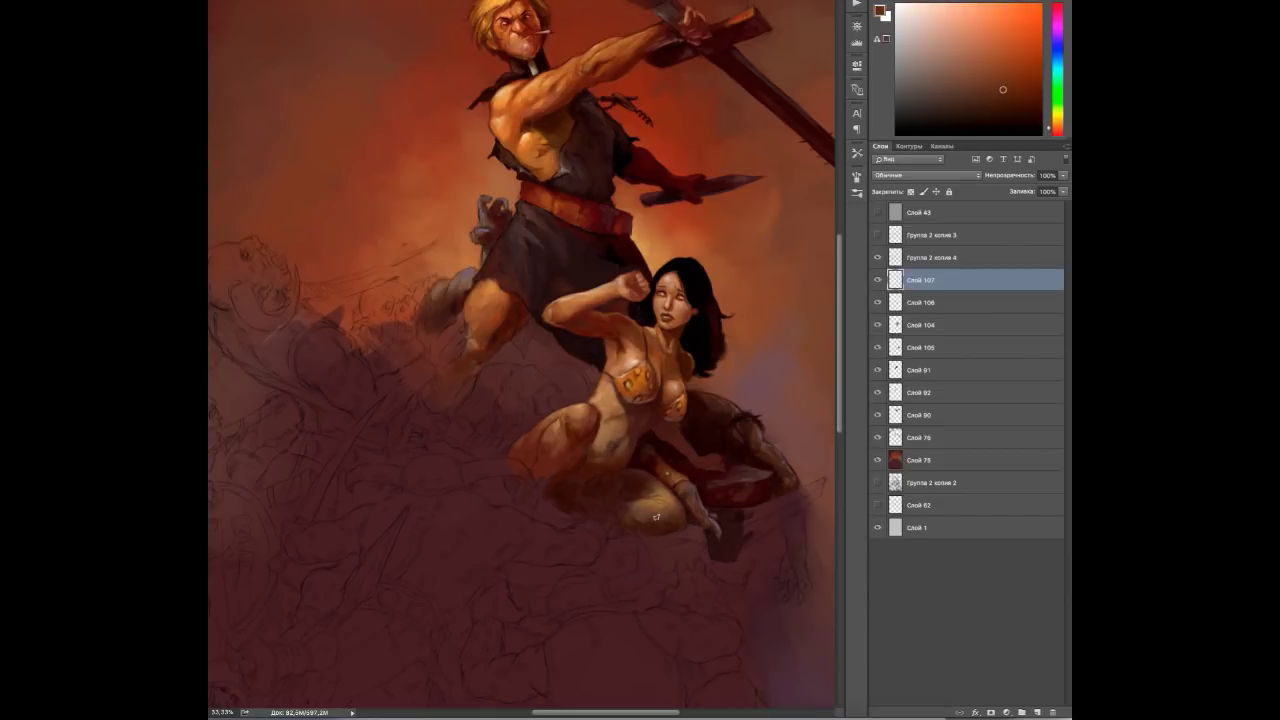
left_click(684, 494, "alt")
left_click(690, 506, "alt")
left_click(688, 492, "alt")
left_click(688, 492, "alt")
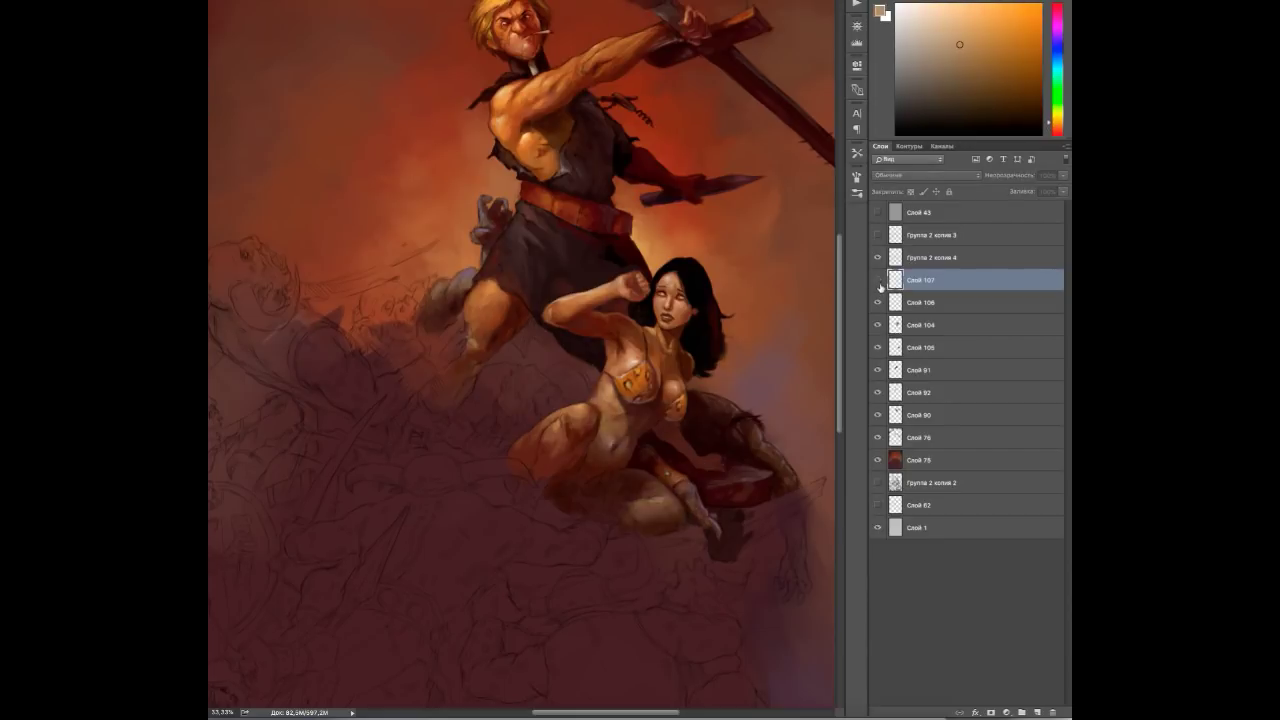
Flip the canvas horizontally and lighten the woman's supporting forearm and hand.
left_click_drag(600, 420, 634, 448)
key("h")
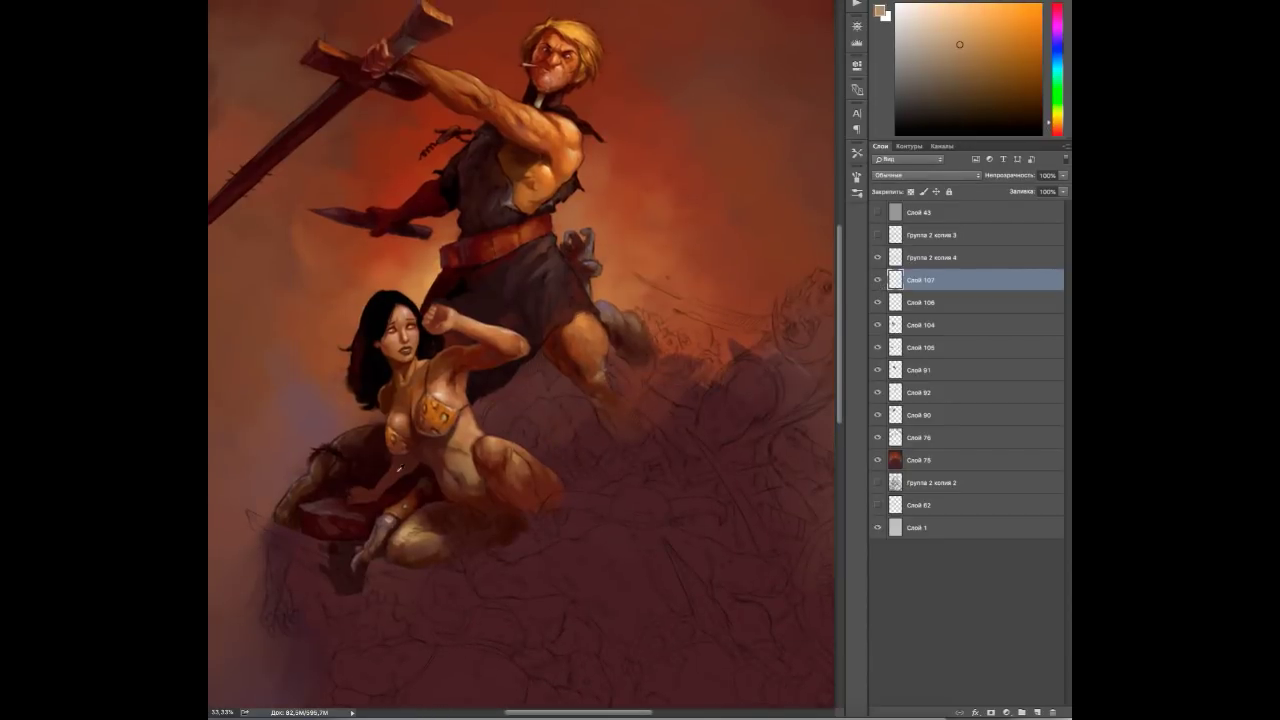
left_click(357, 489, "alt")
left_click(357, 489, "alt")
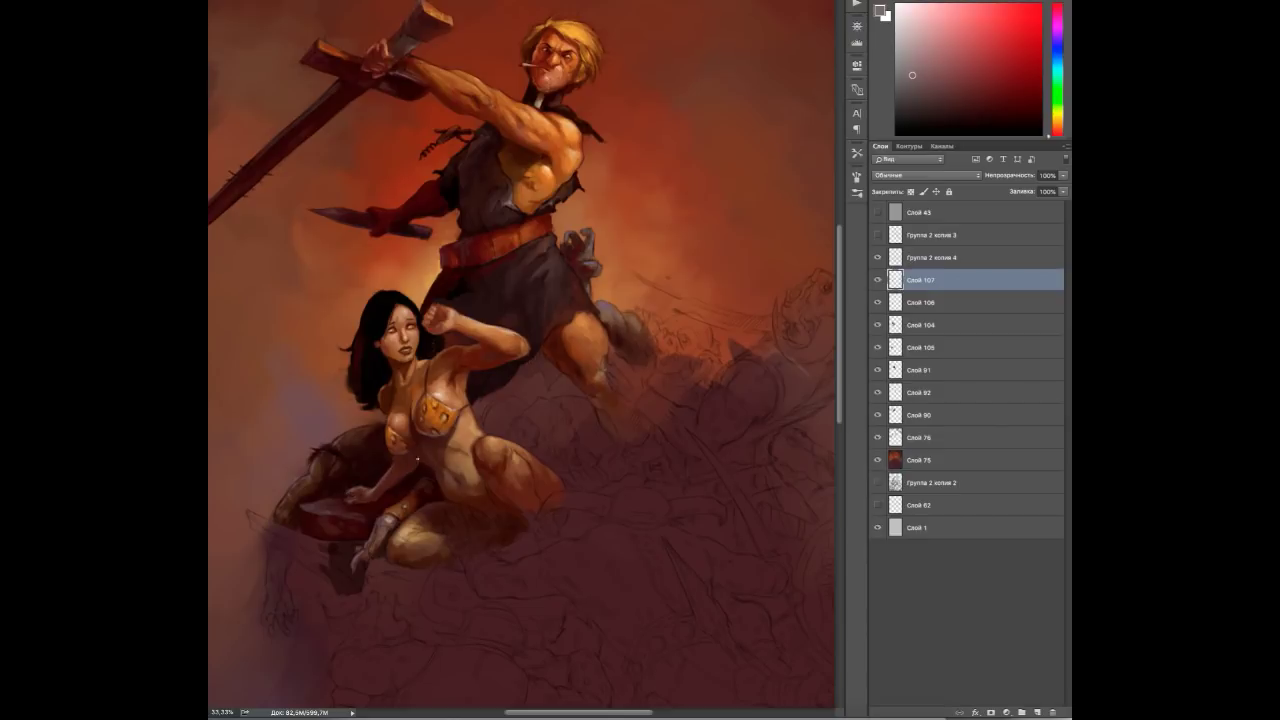
Add a new layer and paint a dark shadow beneath the woman's raised thigh.
left_click(487, 497, "alt")
key("ctrl+shift+alt+n")
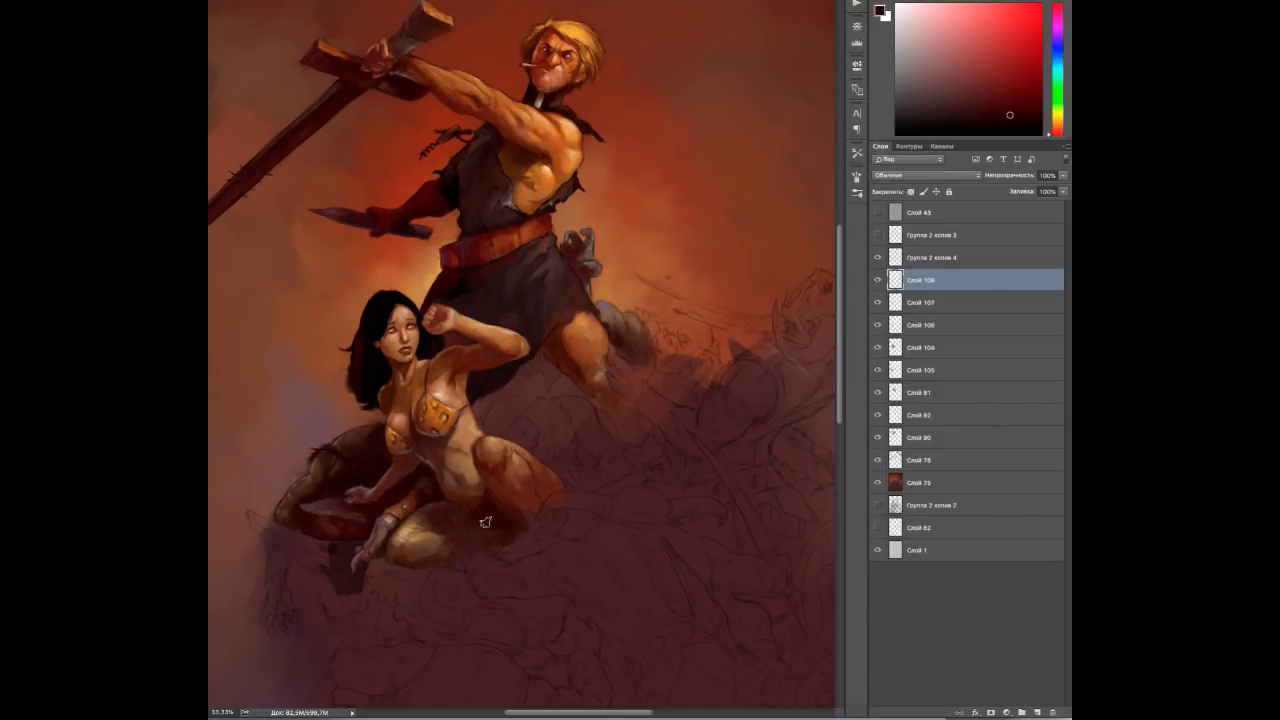
left_click_drag(520, 537, 463, 534)
Add a layer beneath the figures and paint orange and purple background glow between the warrior's skirt and the mound.
key("alt+bracketleft")
key("alt+bracketleft")
key("alt+bracketleft")
key("alt+bracketleft")
key("alt+bracketleft")
key("alt+bracketleft")
key("alt+bracketleft")
key("alt+bracketleft")
key("ctrl+shift+alt+n")
key("alt+bracketleft")
left_click(505, 314, "alt")
left_click(520, 390, "alt")
left_click_drag(490, 400, 530, 385)
left_click(525, 388, "alt")
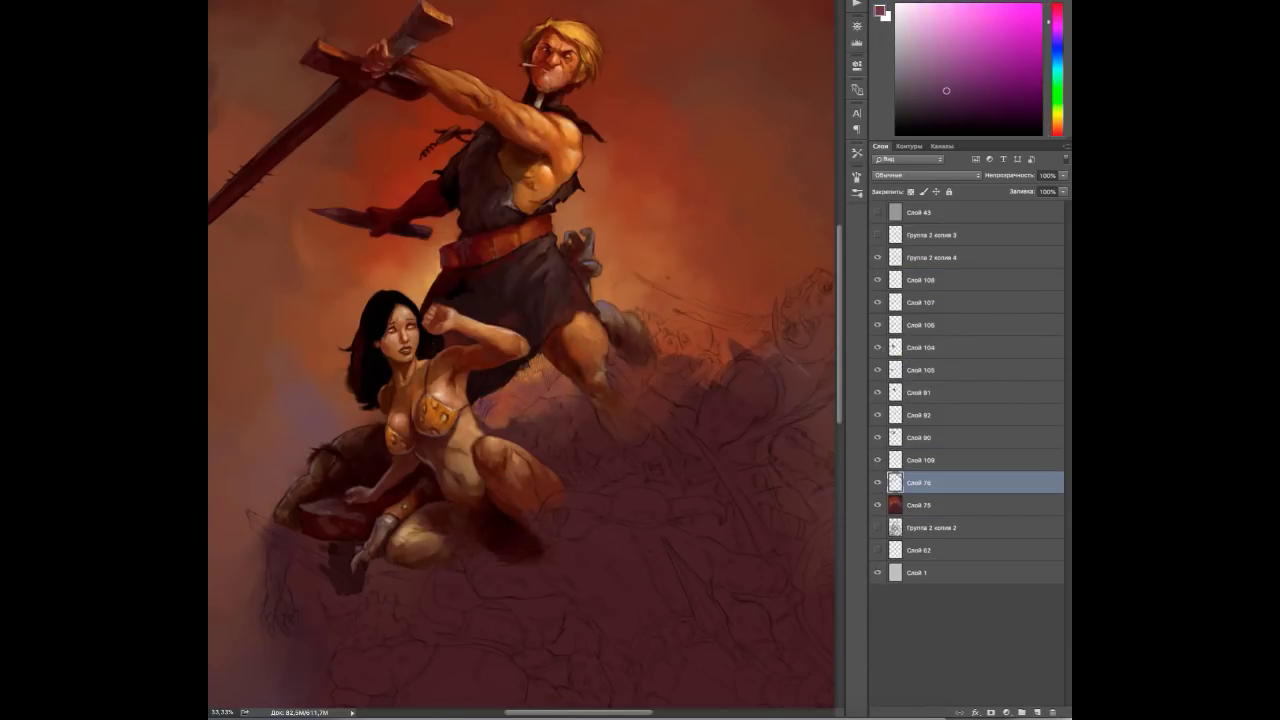
On the new layer behind the figures, extend the tattered skirt hem and paint dark shapes on the mound below it.
key("alt+bracketright")
left_click(548, 379, "alt")
left_click(607, 352, "alt")
mouse_move(575, 405)
left_mouse_down()
mouse_move(600, 450)
mouse_move(584, 437)
left_mouse_up()
left_click(570, 408, "alt")
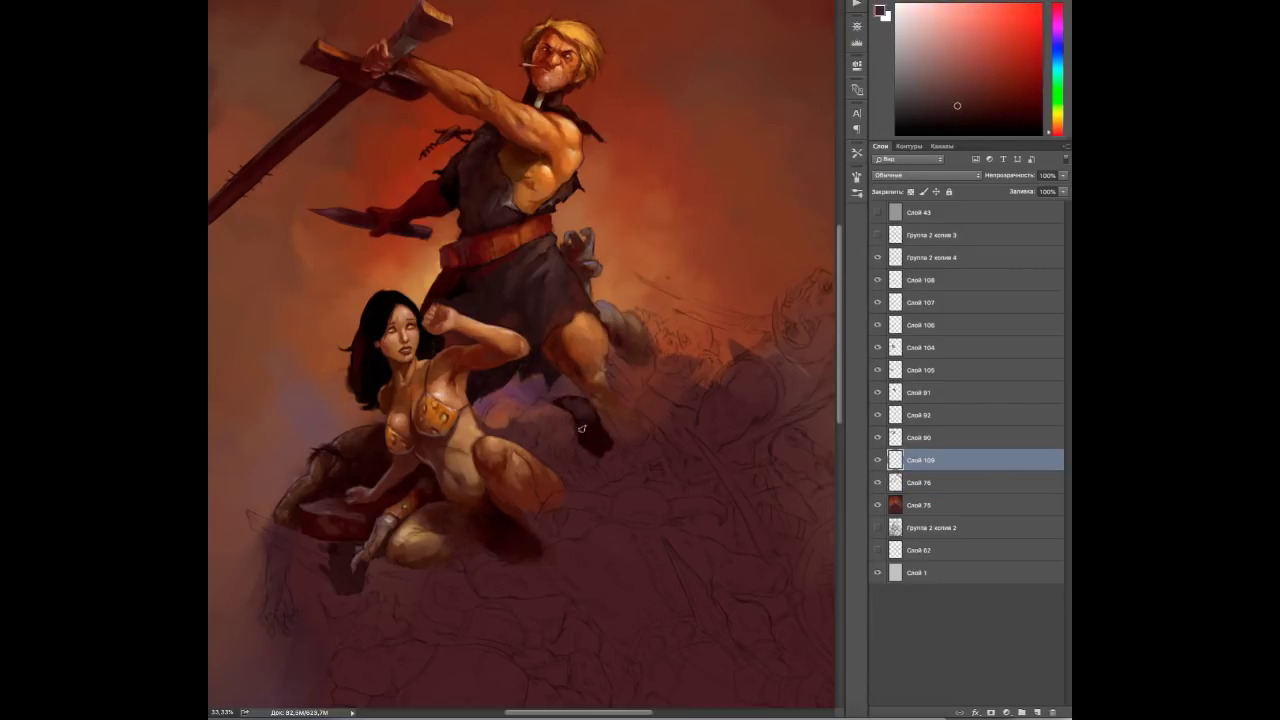
left_click(580, 410, "alt")
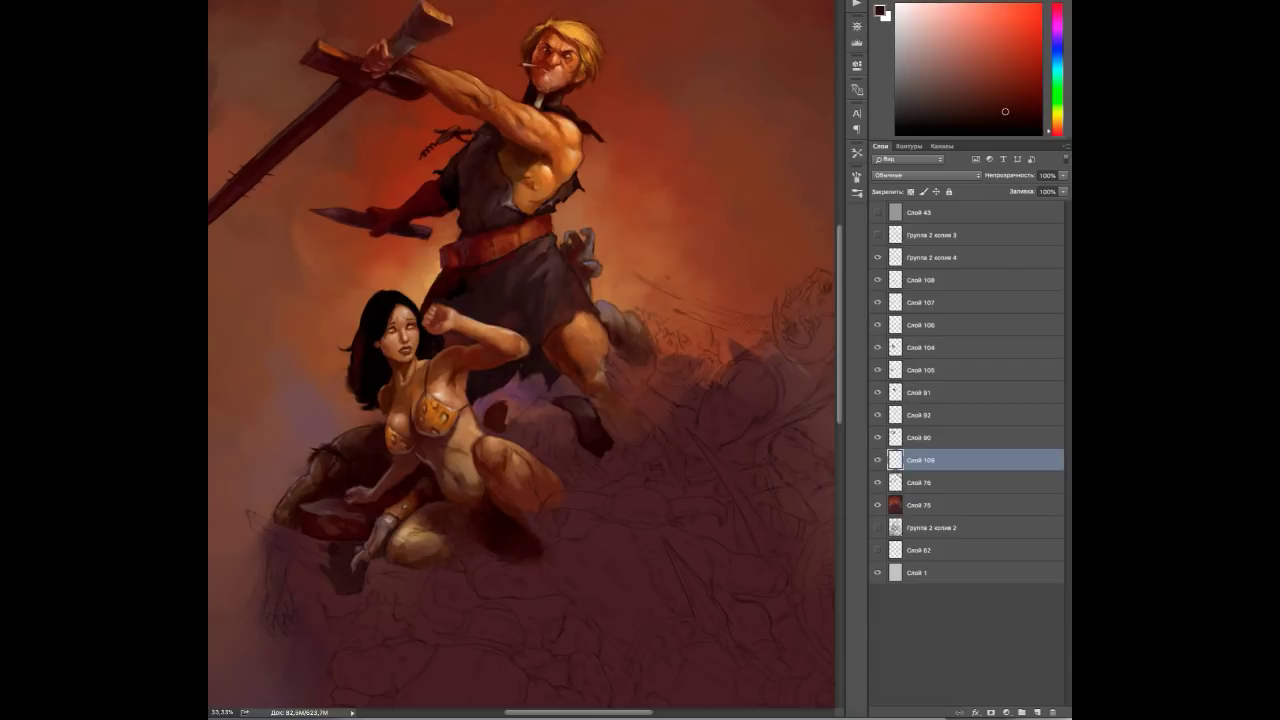
Model the dark rounded form behind the woman's waist with brown tones and a reddish patch beside it.
scroll(378, 208, "up", 1)
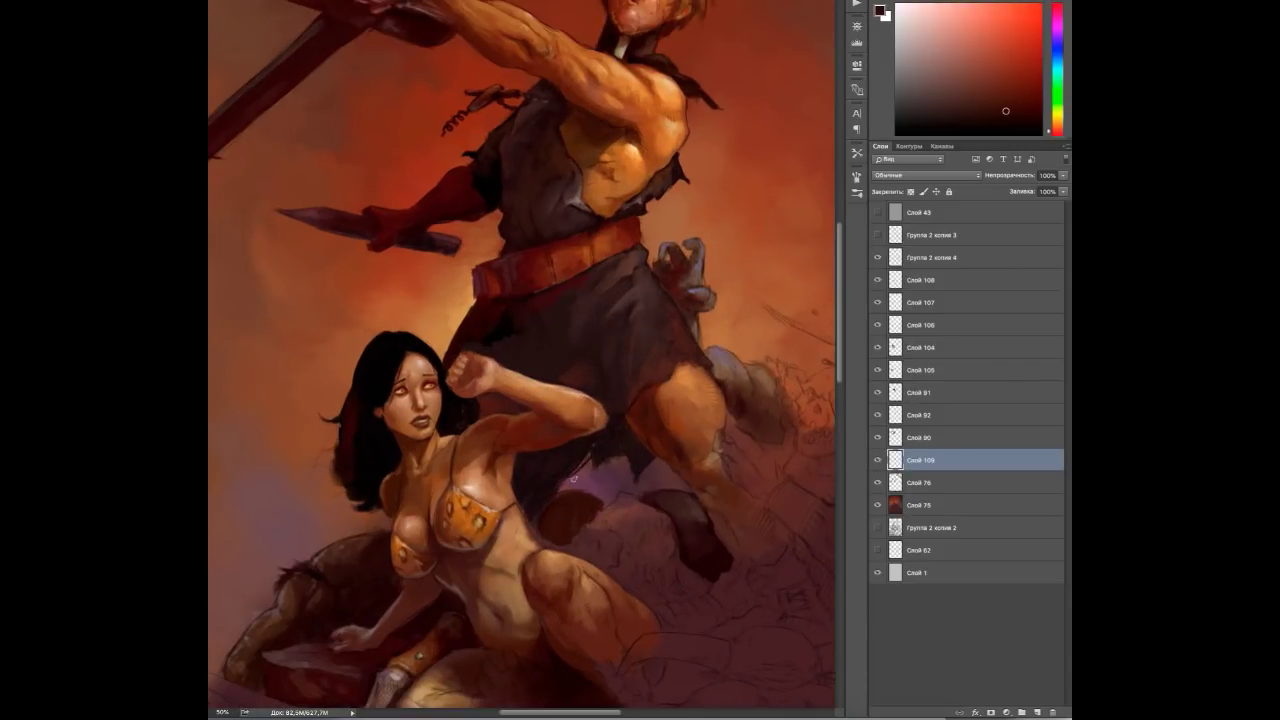
left_click_drag(574, 478, 518, 440)
left_click(535, 500, "alt")
left_click(535, 500, "alt")
left_click(515, 472, "alt")
left_click(510, 474)
left_click(500, 482, "alt")
left_click(495, 486, "alt")
left_click(568, 494, "alt")
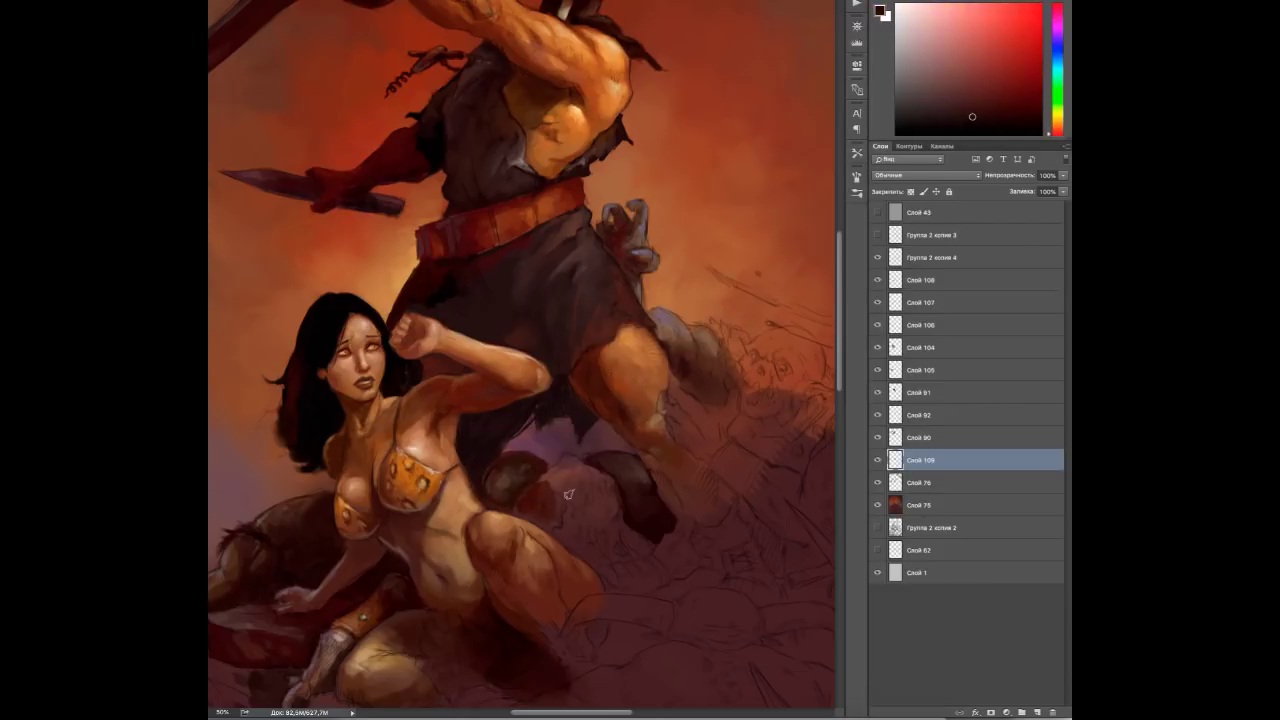
Fill the mound between the warrior's legs with a dark brown mass and add greyish-brown edge strokes.
left_click(560, 490, "alt")
left_click(608, 494, "alt")
left_click(595, 545, "alt")
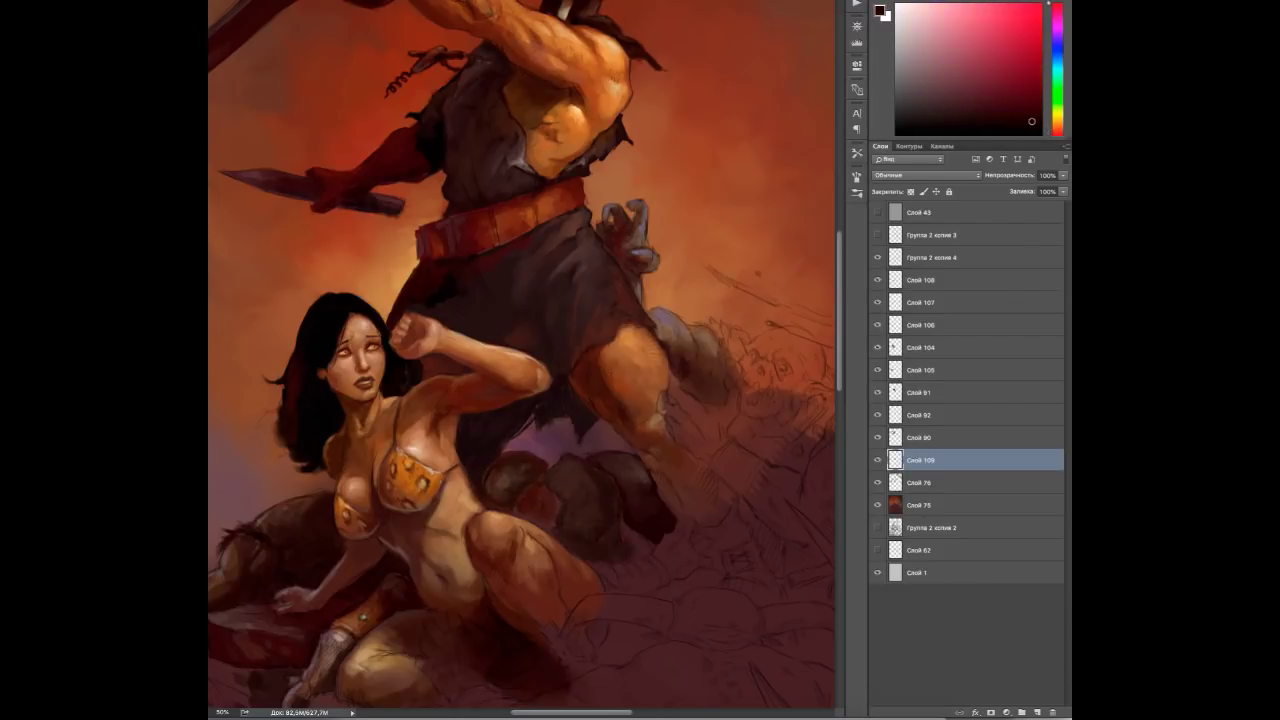
left_click(236, 432, "alt")
left_click(606, 494, "alt")
left_click(608, 492, "alt")
left_click(570, 463, "alt")
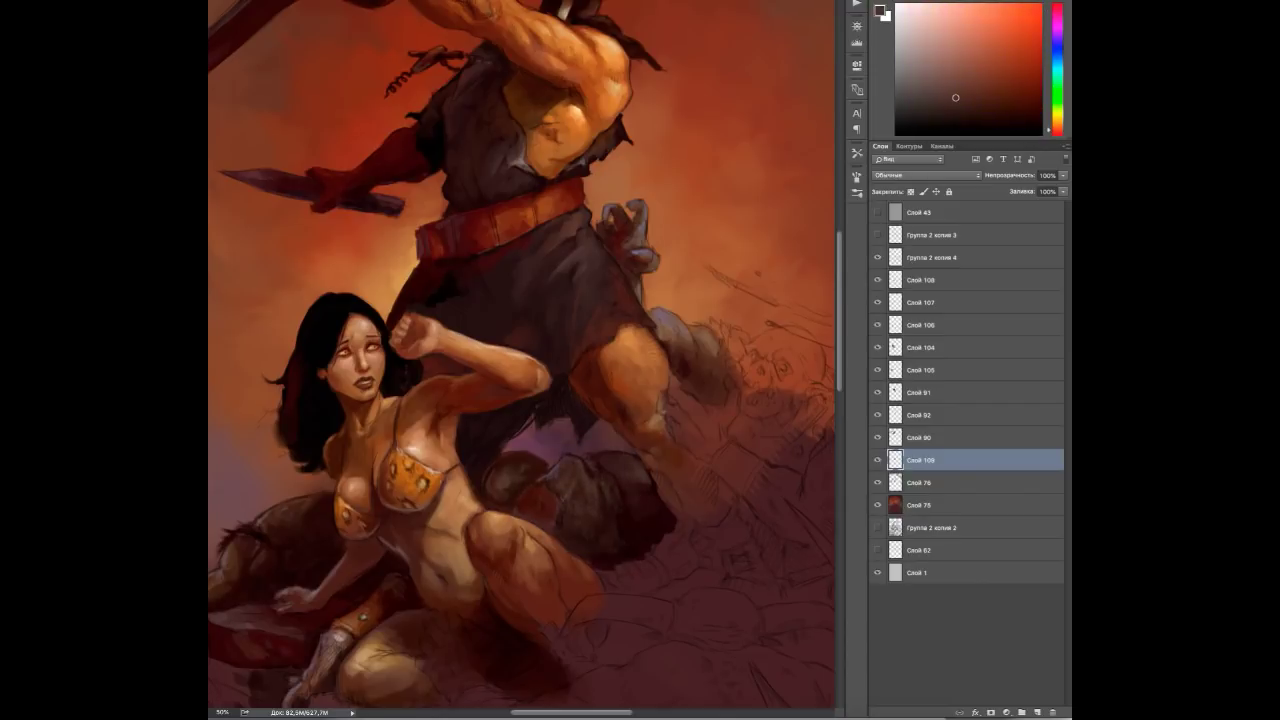
Add pale spikes and small yellowish highlights to the fallen creature's dark head between the warrior's legs.
left_click(588, 466, "alt")
scroll(588, 466, "up", 2)
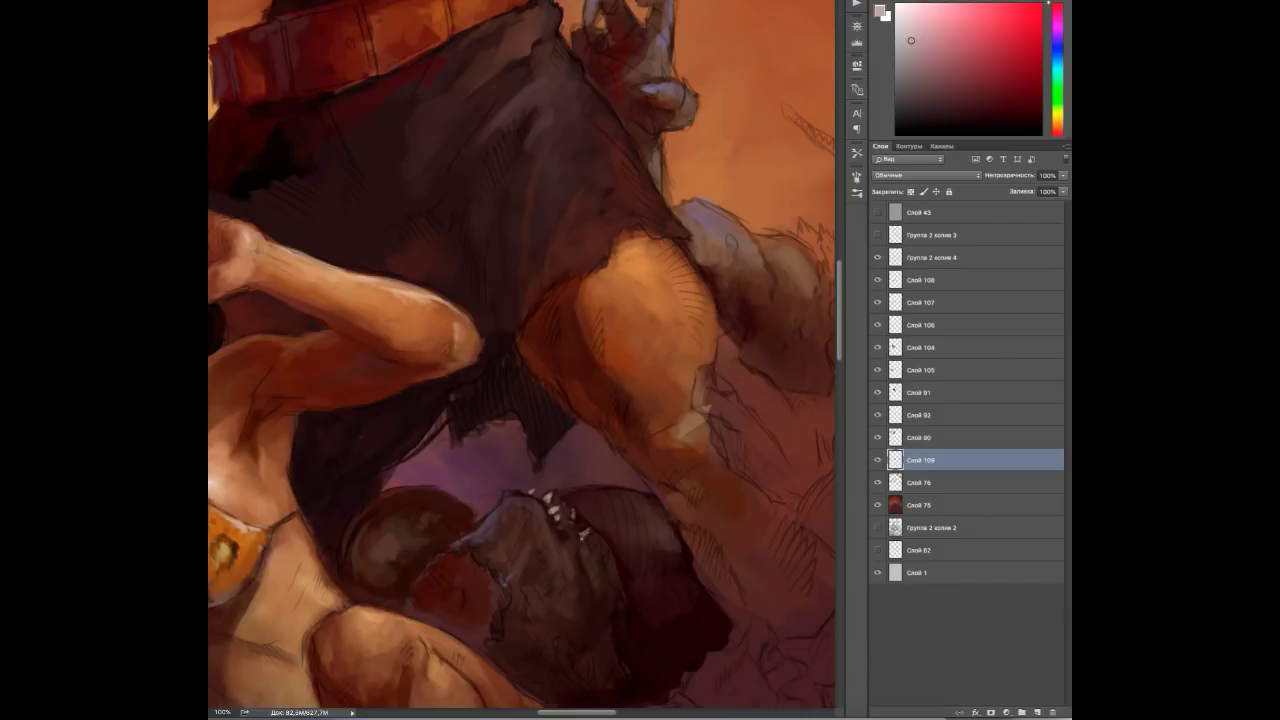
left_click(588, 466, "alt")
left_click(604, 563, "alt")
left_click(606, 565, "alt")
left_click(606, 565, "alt")
left_click(606, 565, "alt")
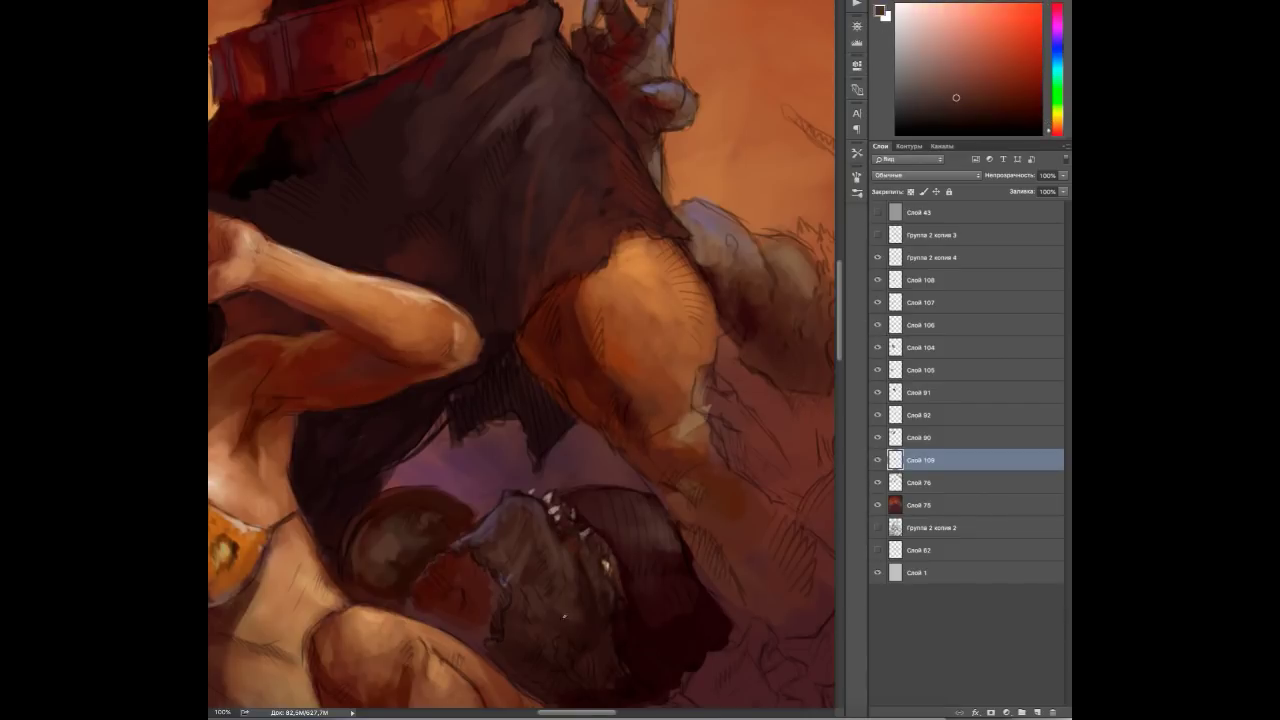
Shade the same creature's face with greyish-brown planes, a lighter upper edge and a small reddish accent.
left_click_drag(568, 668, 548, 578)
left_click(510, 487, "alt")
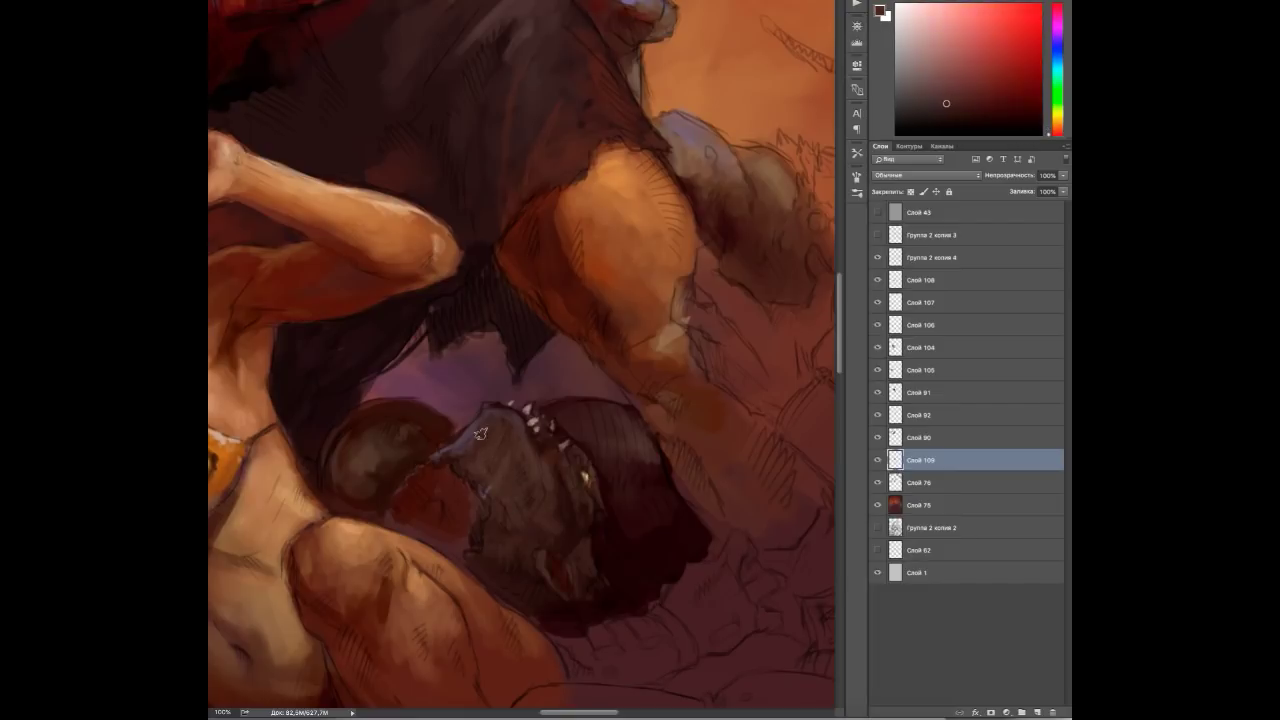
left_click(549, 480, "alt")
left_click(549, 480, "alt")
left_click(508, 460, "alt")
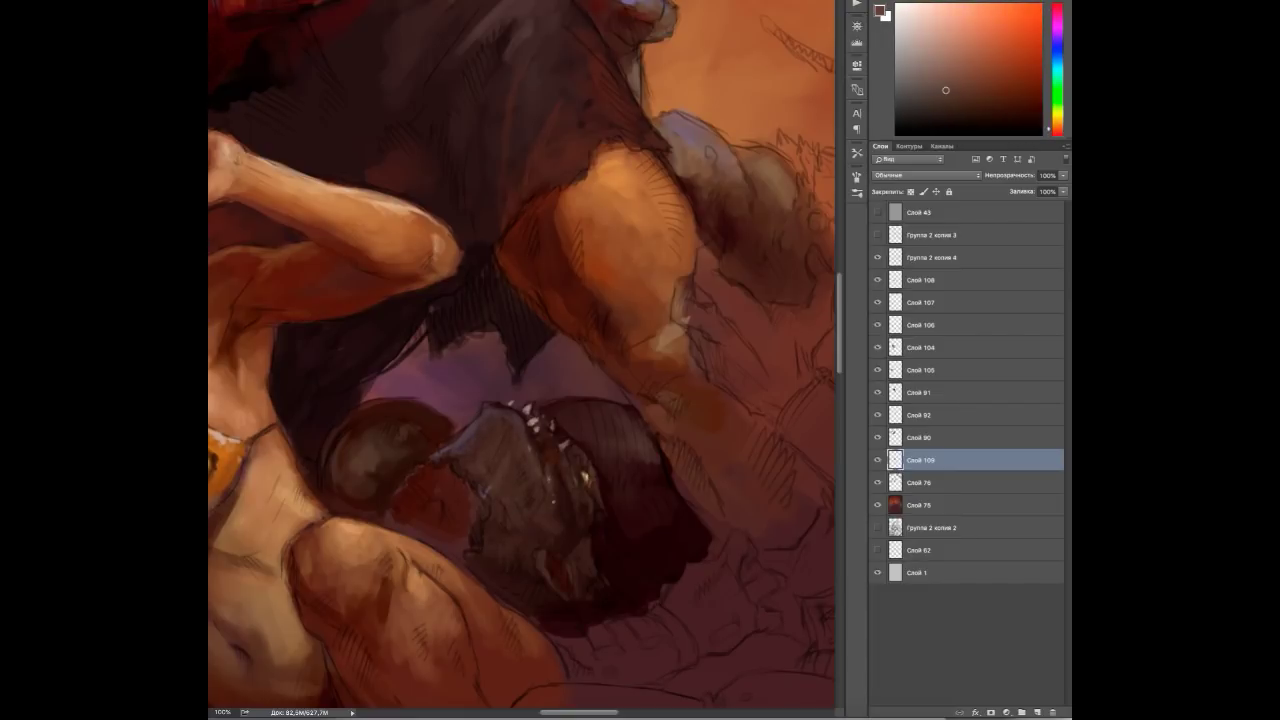
Redden the round patch beside the creature's head, edge it in dark tones and add a small light highlight.
left_click(400, 515, "alt")
mouse_move(400, 515)
left_mouse_down()
mouse_move(440, 542)
mouse_move(442, 491)
left_mouse_up()
left_click(437, 513, "alt")
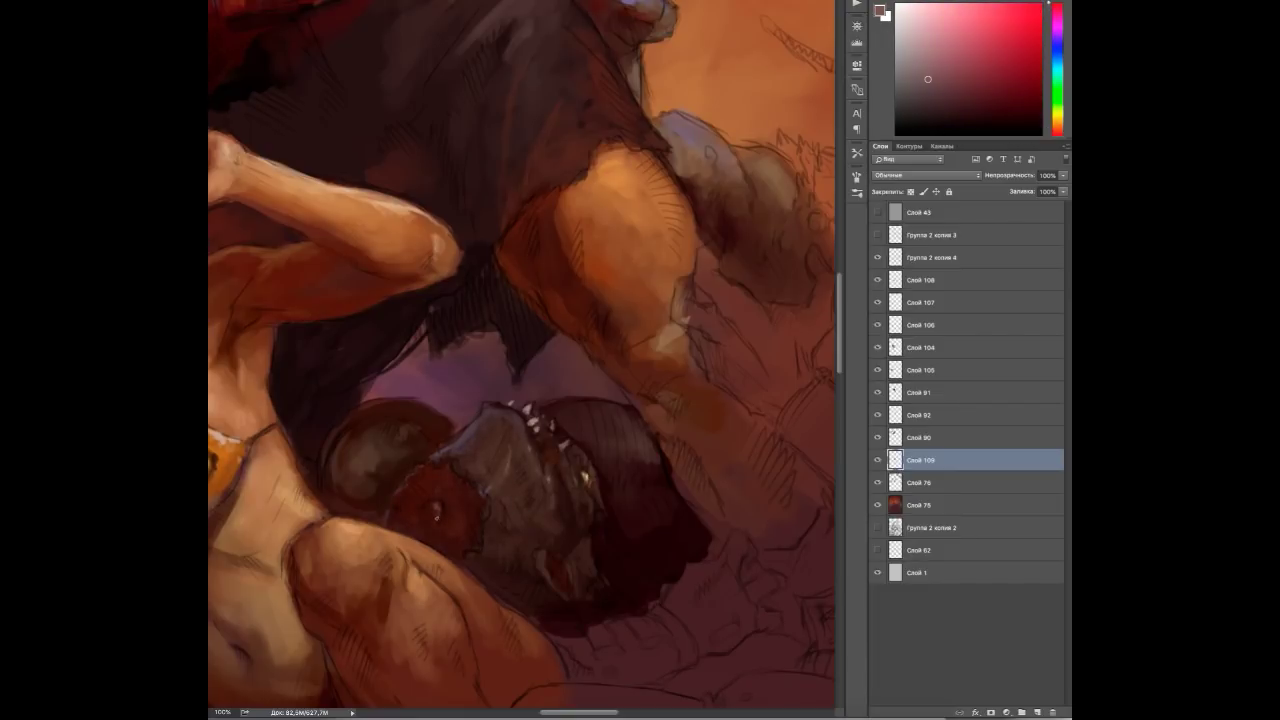
left_click(455, 505, "alt")
left_click(460, 512, "alt")
Add a layer above the figures and paint loose dark reddish strands along the outer edge of the woman's hair.
key("ctrl+minus")
key("ctrl+minus")
key("ctrl+minus")
key("ctrl+shift+alt+n")
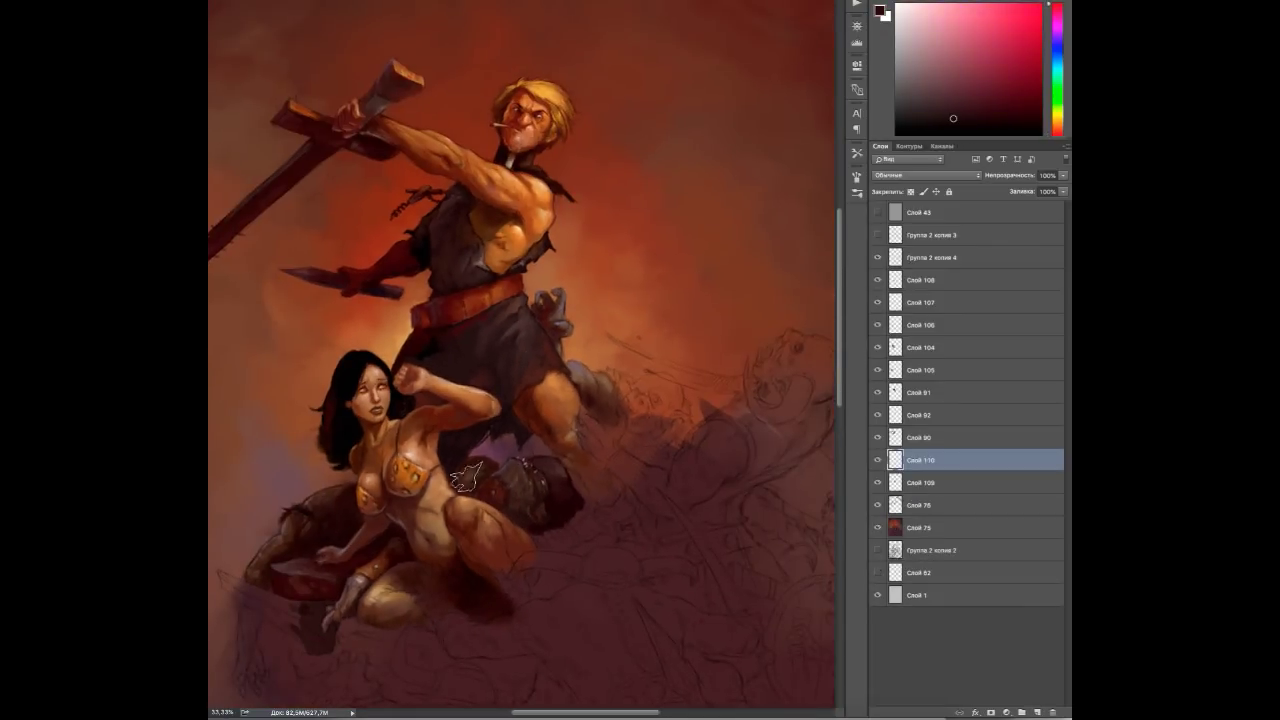
left_click(327, 433, "alt")
key("ctrl+shift+alt+n")
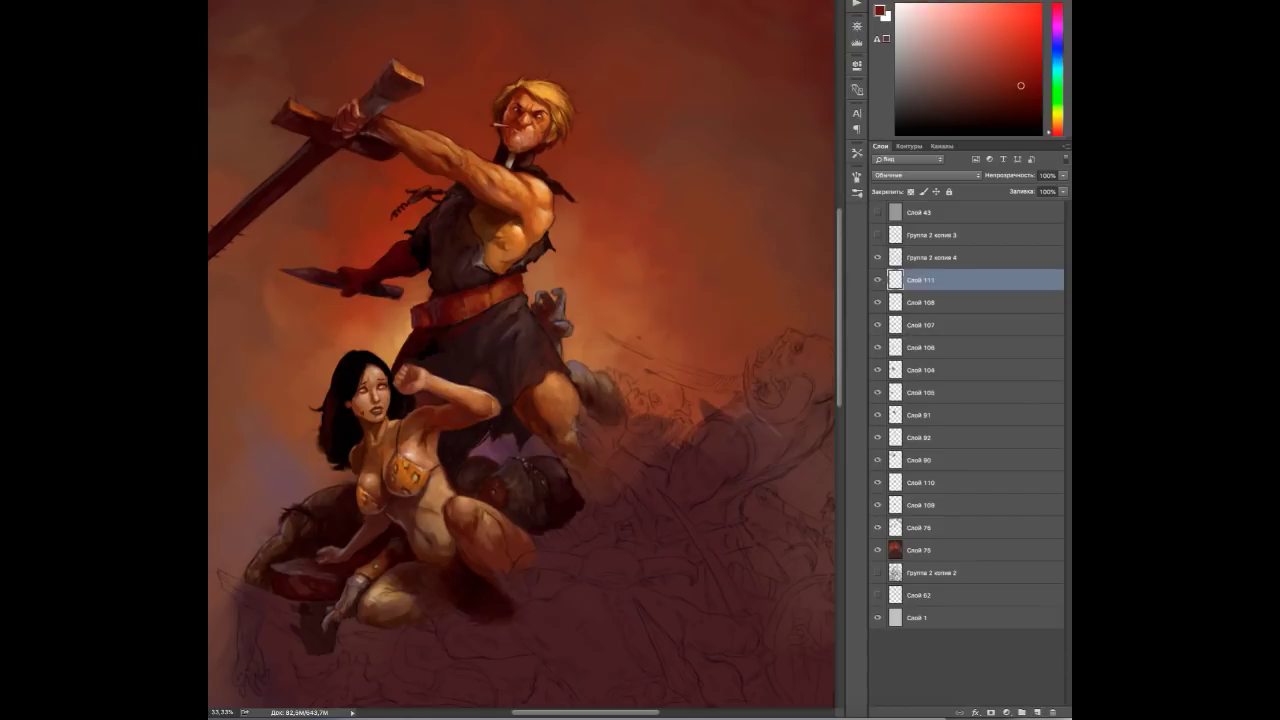
left_click(359, 413, "alt")
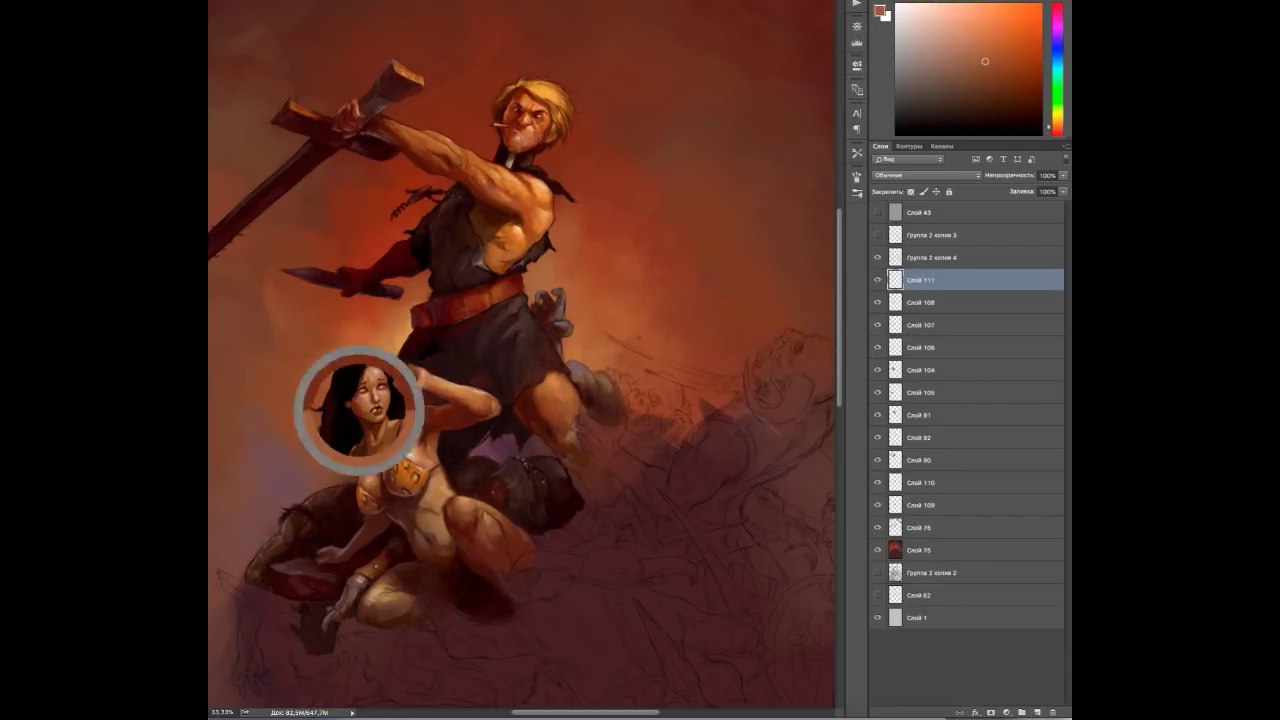
left_click(321, 426, "alt")
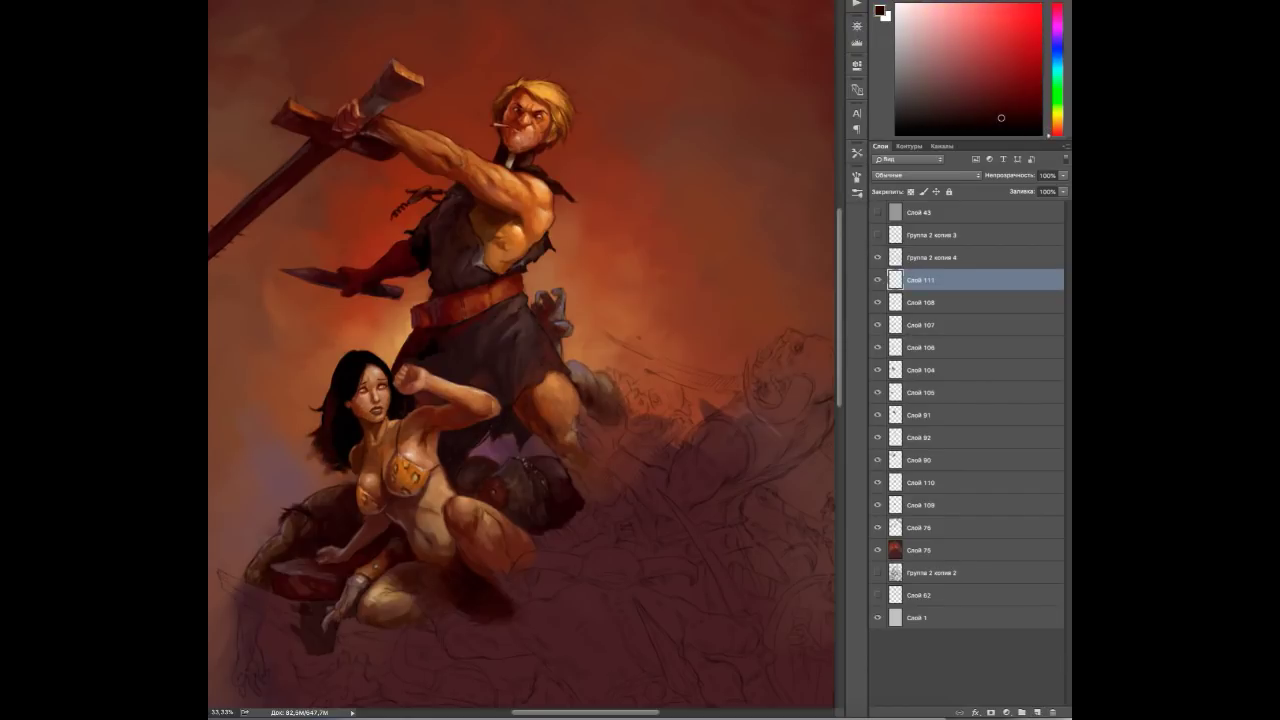
left_click_drag(326, 392, 370, 424)
Add layers below and above the fallen figures' layer and deepen the dark purple shadows behind the woman's waist.
left_click(930, 527)
key("ctrl+shift+alt+n")
left_click(541, 471, "alt")
key("alt+bracketright")
key("ctrl+shift+alt+n")
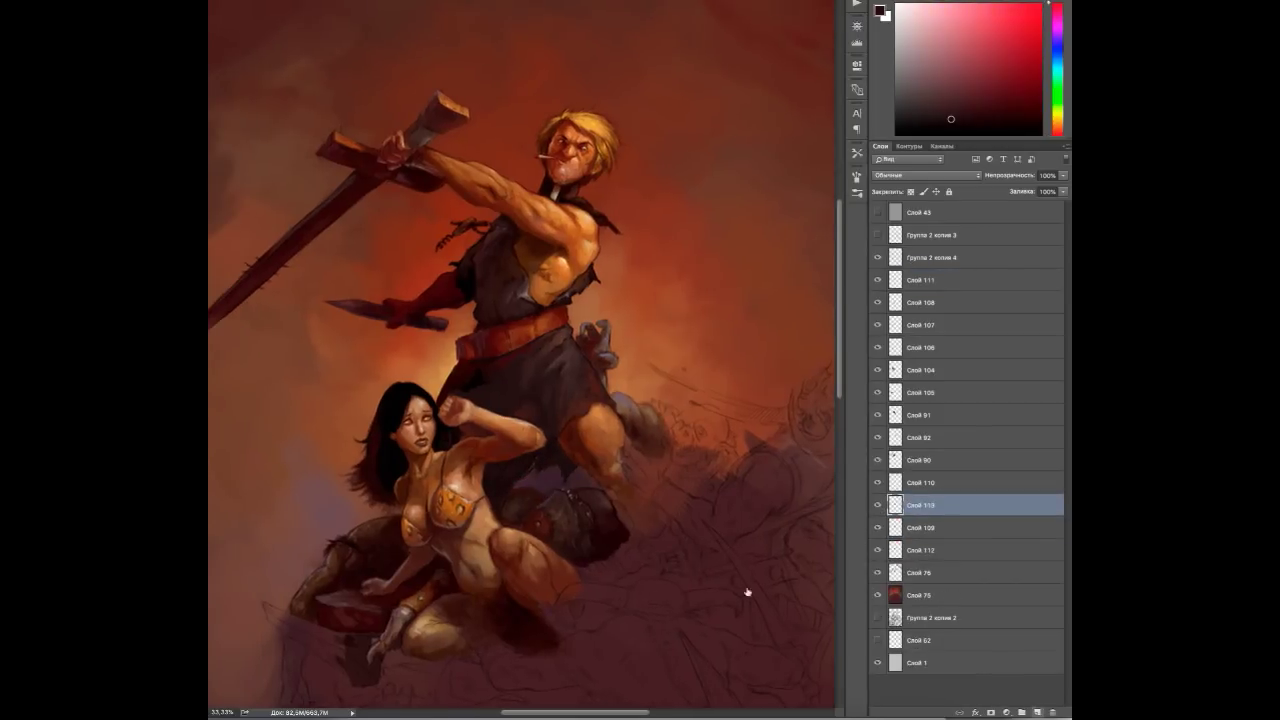
left_click(530, 476, "alt")
left_click(530, 500, "alt")
key("ctrl+minus")
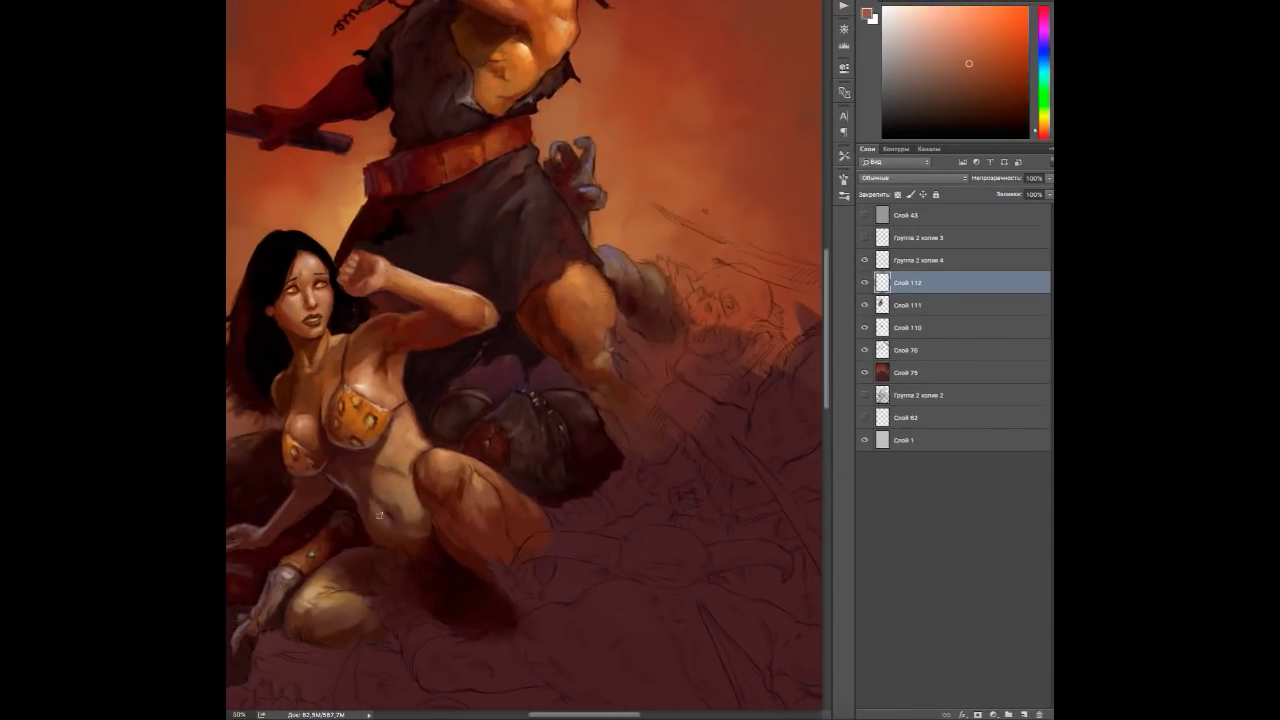
Model the woman's belly around the navel and hip with warm brown shading.
left_click(370, 512, "alt")
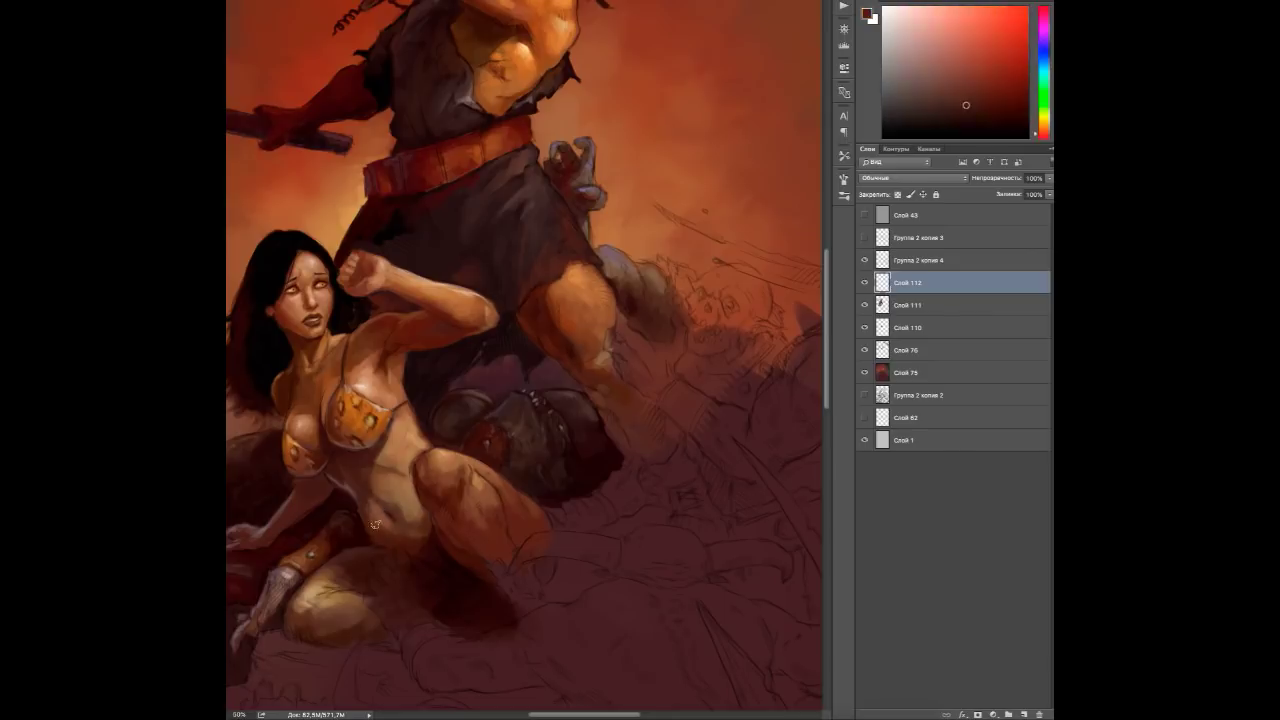
left_click(400, 494, "alt")
left_click(376, 490, "alt")
left_click(403, 536, "alt")
left_click(505, 490, "alt")
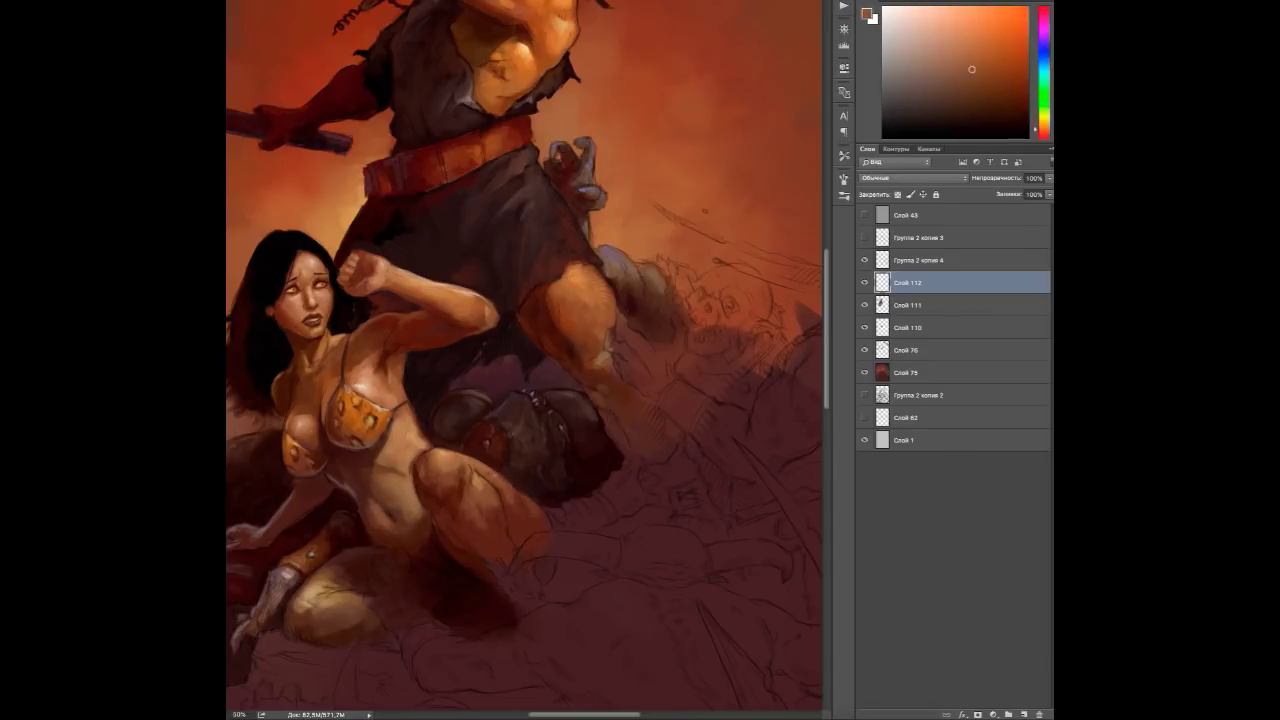
Shade the woman's raised knee and shin, then block in a pinkish forearm on the mound behind it.
left_click(530, 505, "alt")
left_click(527, 503, "alt")
left_click(544, 518, "alt")
left_click(525, 499, "alt")
left_click(517, 505, "alt")
left_click(517, 505, "alt")
mouse_move(555, 552)
left_mouse_down()
mouse_move(552, 590)
mouse_move(590, 598)
left_mouse_up()
left_click(560, 560, "alt")
mouse_move(548, 520)
left_mouse_down()
mouse_move(605, 495)
mouse_move(612, 512)
left_mouse_up()
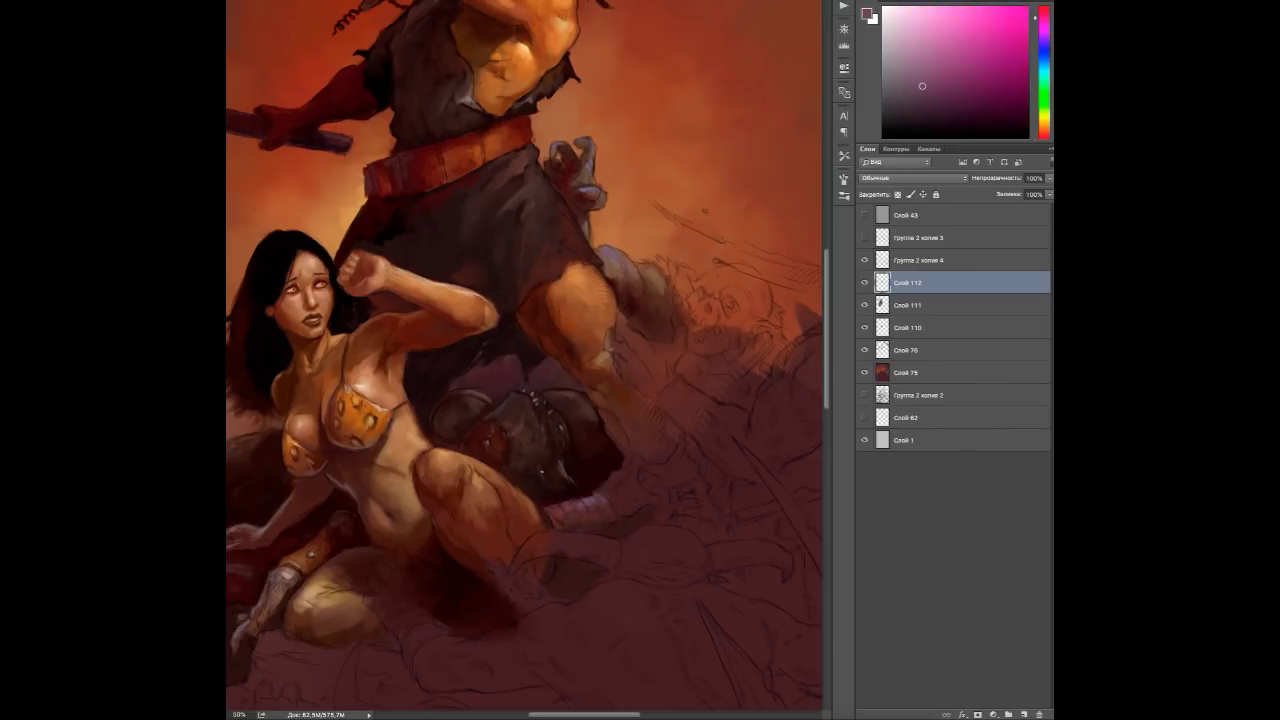
Paint the fallen creature's greyish hand at the end of the pinkish forearm, reaching toward the warrior's ankle.
left_click(590, 461, "alt")
left_click(666, 428, "alt")
left_click(636, 292, "alt")
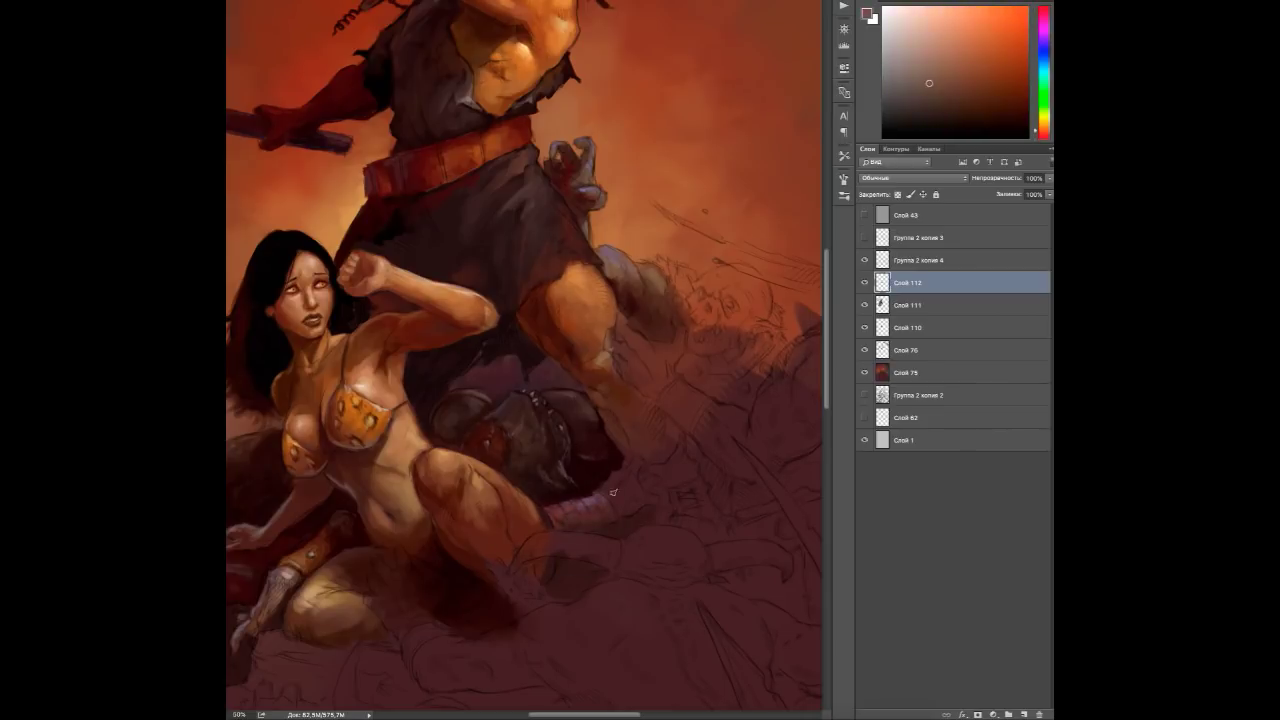
left_click_drag(605, 505, 633, 490)
left_click(652, 482, "alt")
left_click(632, 492, "alt")
left_click(632, 492, "alt")
left_click(638, 500, "alt")
left_click(666, 469, "alt")
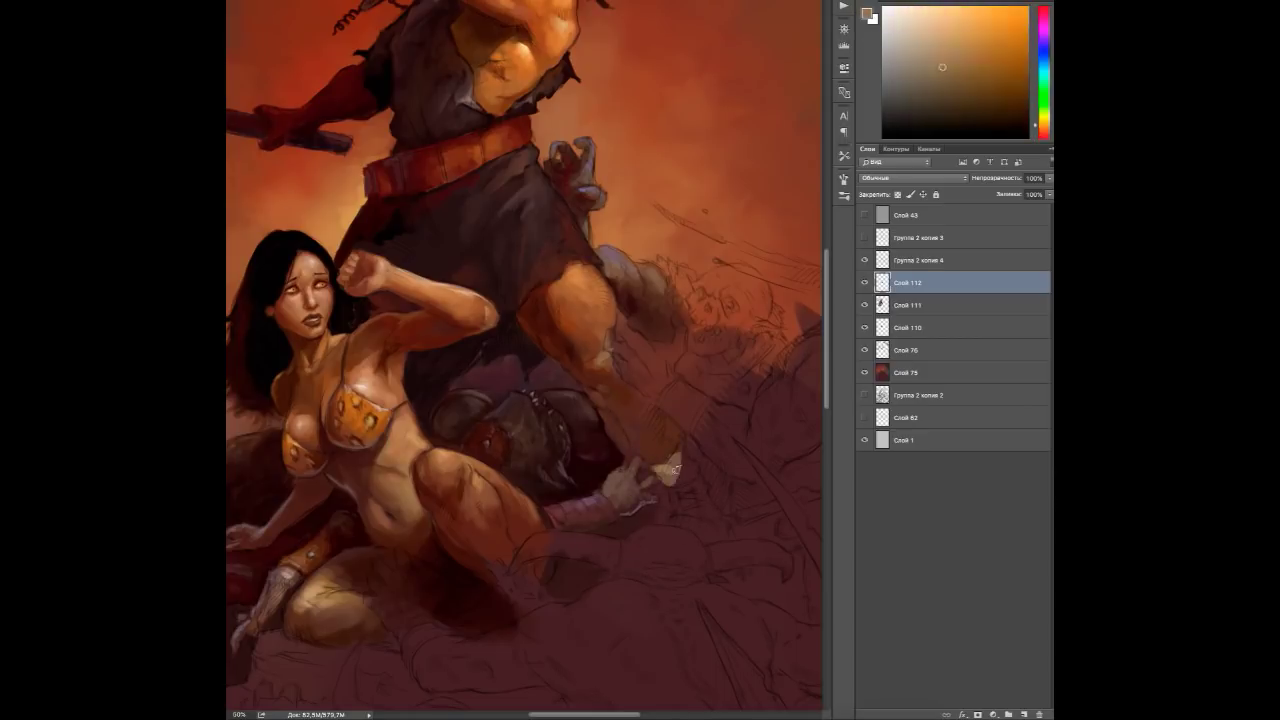
Paint the warrior's front foot with a pale sock and a red-laced sneaker.
left_click(683, 469, "alt")
left_click(675, 475, "alt")
left_click(690, 472, "alt")
mouse_move(680, 472)
left_mouse_down()
mouse_move(570, 460)
mouse_move(619, 504)
mouse_move(610, 526)
left_mouse_up()
left_click_drag(572, 480, 604, 496)
left_click(601, 477, "alt")
left_click(574, 434, "alt")
Render the warrior's shin in ochre tones and surround the sneaker with a dark shadow.
mouse_move(540, 370)
left_mouse_down()
mouse_move(558, 434)
mouse_move(471, 316)
mouse_move(501, 398)
mouse_move(511, 471)
mouse_move(488, 496)
left_mouse_up()
left_click(712, 320, "alt")
left_click(518, 418, "alt")
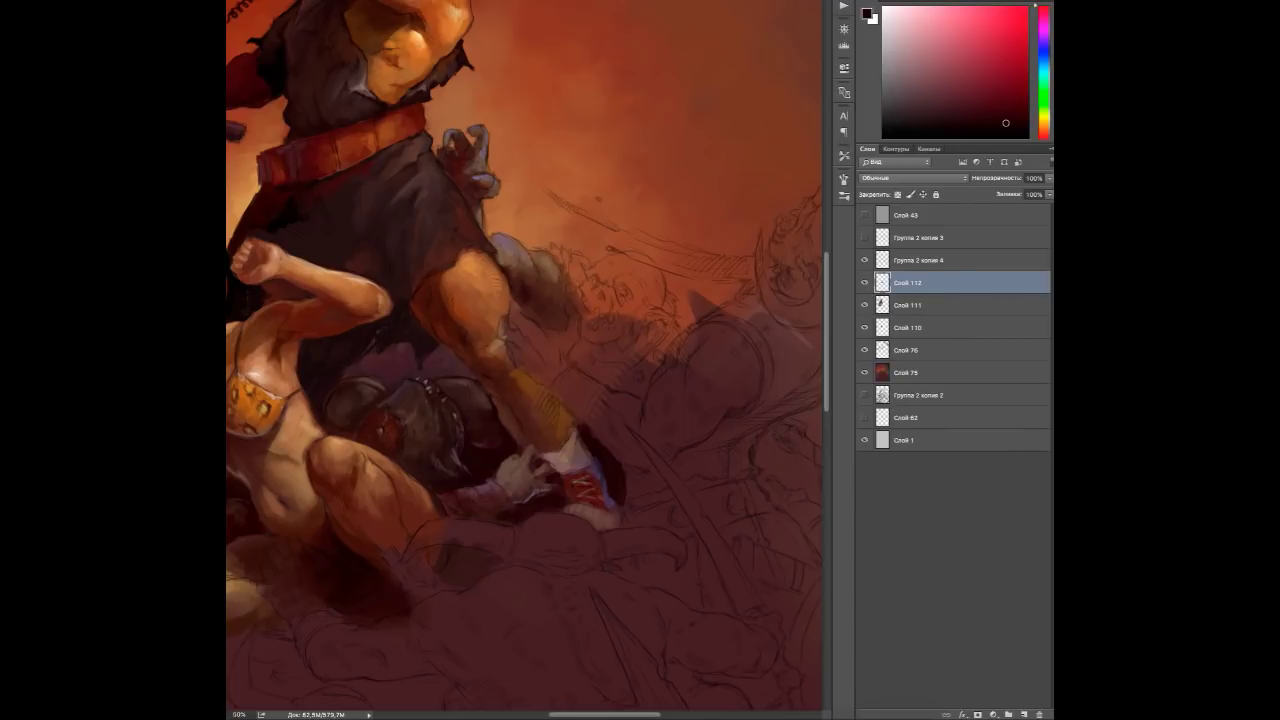
left_click(542, 452, "alt")
left_click(529, 380, "alt")
left_click(567, 418, "alt")
Block in the bald horned demon's head over the sketch on the far side of the mound with warm brown skin tones.
mouse_move(569, 311)
left_mouse_down()
mouse_move(593, 321)
mouse_move(415, 324)
left_mouse_up()
left_click(619, 257, "alt")
left_click_drag(610, 270, 668, 214)
mouse_move(625, 300)
left_mouse_down()
mouse_move(725, 245)
mouse_move(695, 230)
mouse_move(705, 260)
mouse_move(625, 245)
mouse_move(670, 245)
left_mouse_up()
left_click(662, 268, "alt")
left_click(668, 240, "alt")
left_click(695, 267, "alt")
left_click(710, 218, "alt")
left_click(708, 225, "alt")
Paint the demon's dark eye socket and add pale highlights to its brow and bald skull.
left_click(703, 240, "alt")
left_click(680, 230, "alt")
left_click(670, 224, "alt")
left_click(664, 228, "alt")
left_click(666, 226, "alt")
left_click(665, 227, "alt")
left_click(665, 228, "alt")
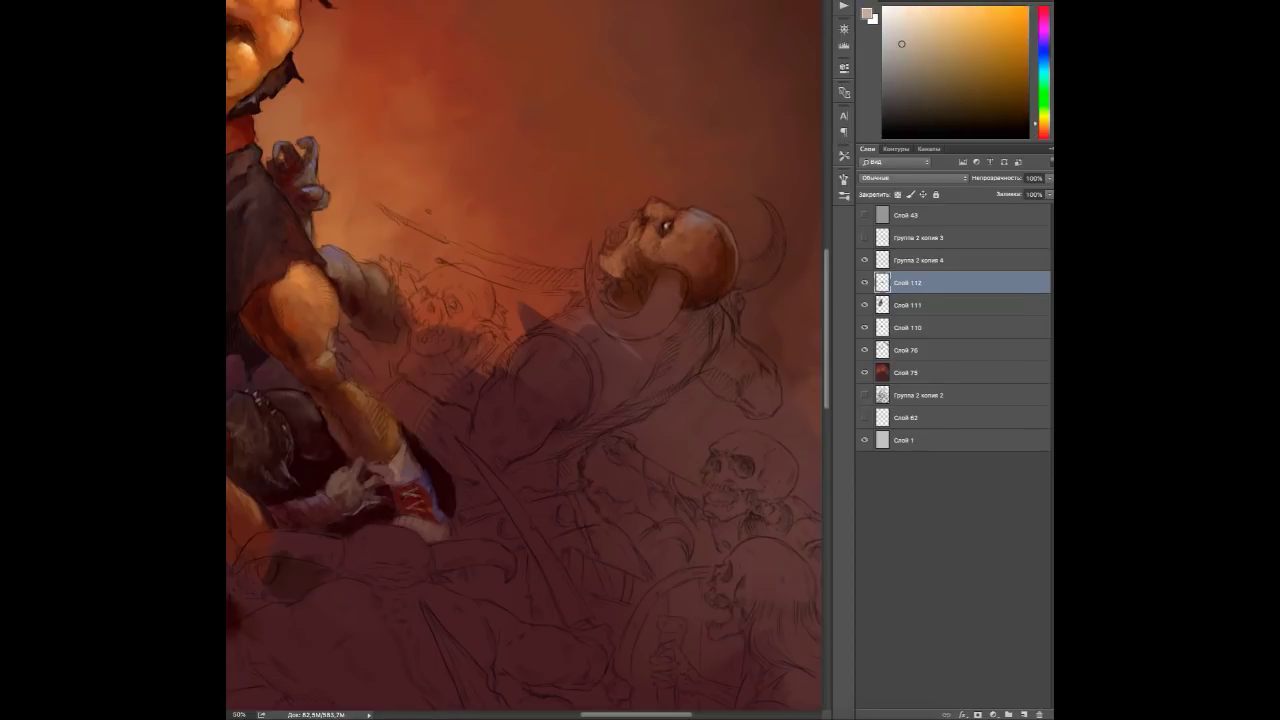
left_click(660, 246, "alt")
left_click(665, 228, "alt")
left_click_drag(674, 230, 692, 243)
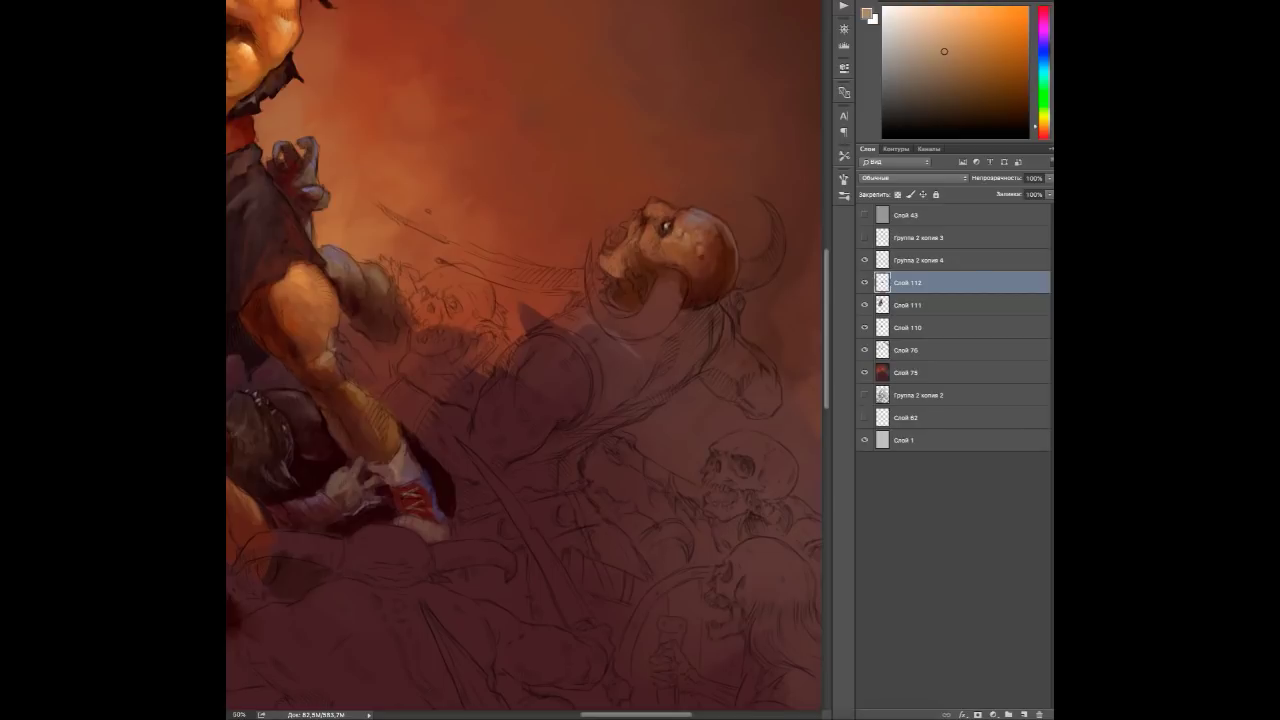
Paint the demon's open dark red mouth with teeth and model its cheek and jaw in light and greenish-brown tones.
left_click(617, 242, "alt")
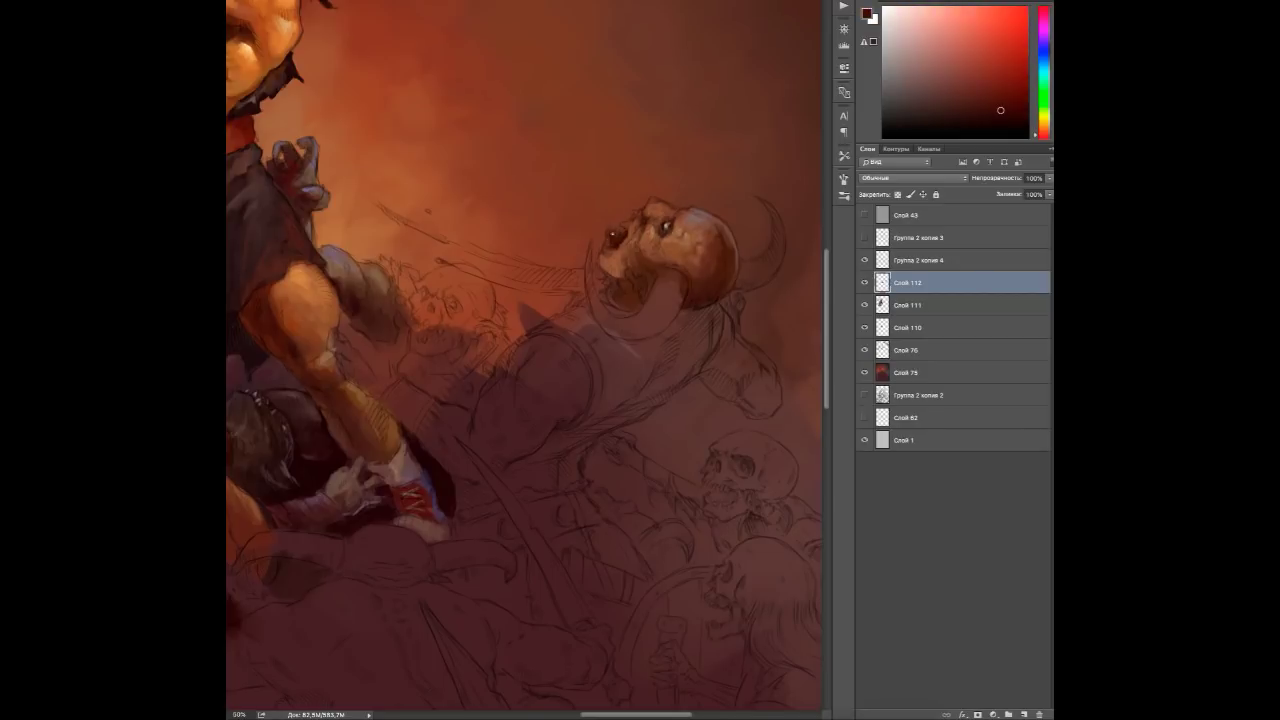
left_click(667, 230, "alt")
left_click(652, 251, "alt")
left_click(652, 251, "alt")
left_click(652, 251, "alt")
left_click(652, 251, "alt")
left_click(630, 268, "alt")
mouse_move(628, 270)
left_mouse_down()
mouse_move(654, 280)
mouse_move(634, 300)
mouse_move(622, 276)
left_mouse_up()
left_click(640, 270, "alt")
left_click(630, 280, "alt")
left_click(612, 272, "alt")
Add bluish rim light along the demon's skull and start the base of its far horn.
left_click(668, 205, "alt")
left_click(725, 263, "alt")
left_click_drag(730, 258, 725, 263)
left_click(750, 280, "alt")
left_click(762, 277, "alt")
left_click(641, 240, "alt")
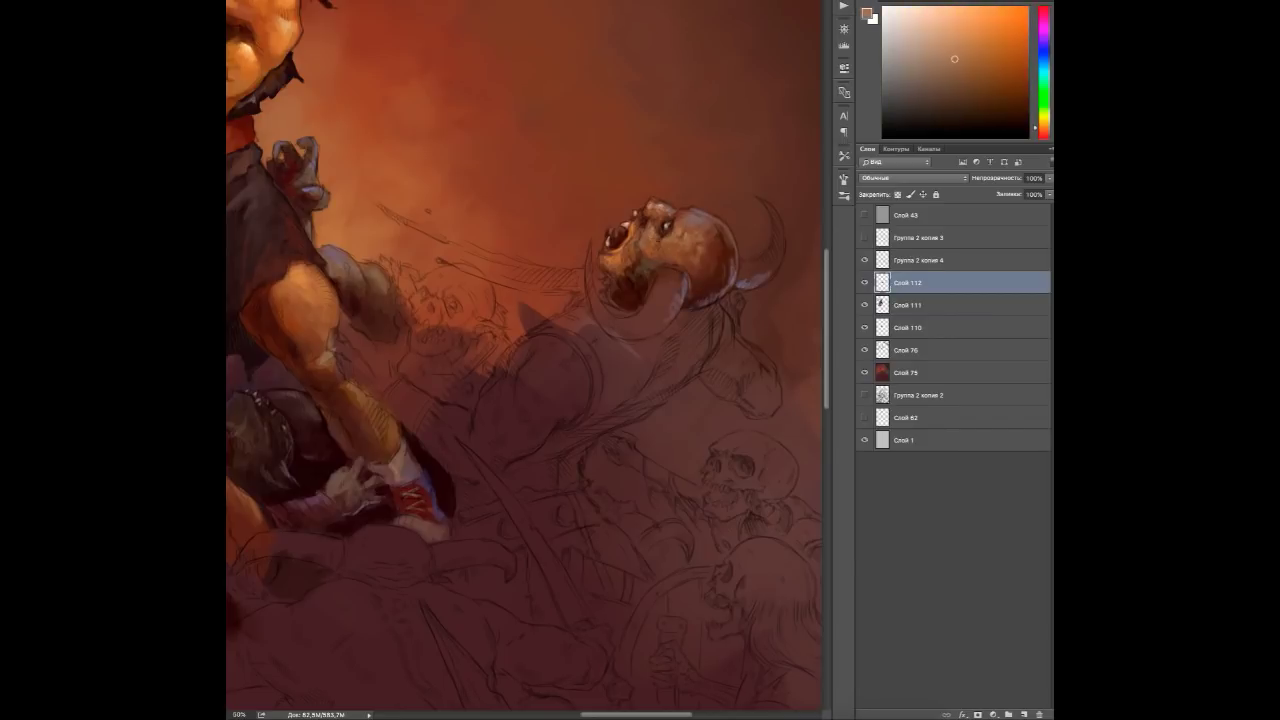
Paint both of the demon's curved horns in dark purplish brown.
left_click(692, 232, "alt")
left_click(660, 290, "alt")
mouse_move(745, 280)
left_mouse_down()
mouse_move(775, 205)
mouse_move(770, 235)
left_mouse_up()
left_click(628, 320, "alt")
left_click_drag(662, 318, 587, 242)
left_click_drag(662, 338, 588, 288)
mouse_move(672, 282)
left_mouse_down()
mouse_move(640, 336)
mouse_move(610, 336)
left_mouse_up()
Fill the demon's cheek inside the near horn with orange-brown and dark red shading.
left_click(640, 300, "alt")
left_click(639, 290, "alt")
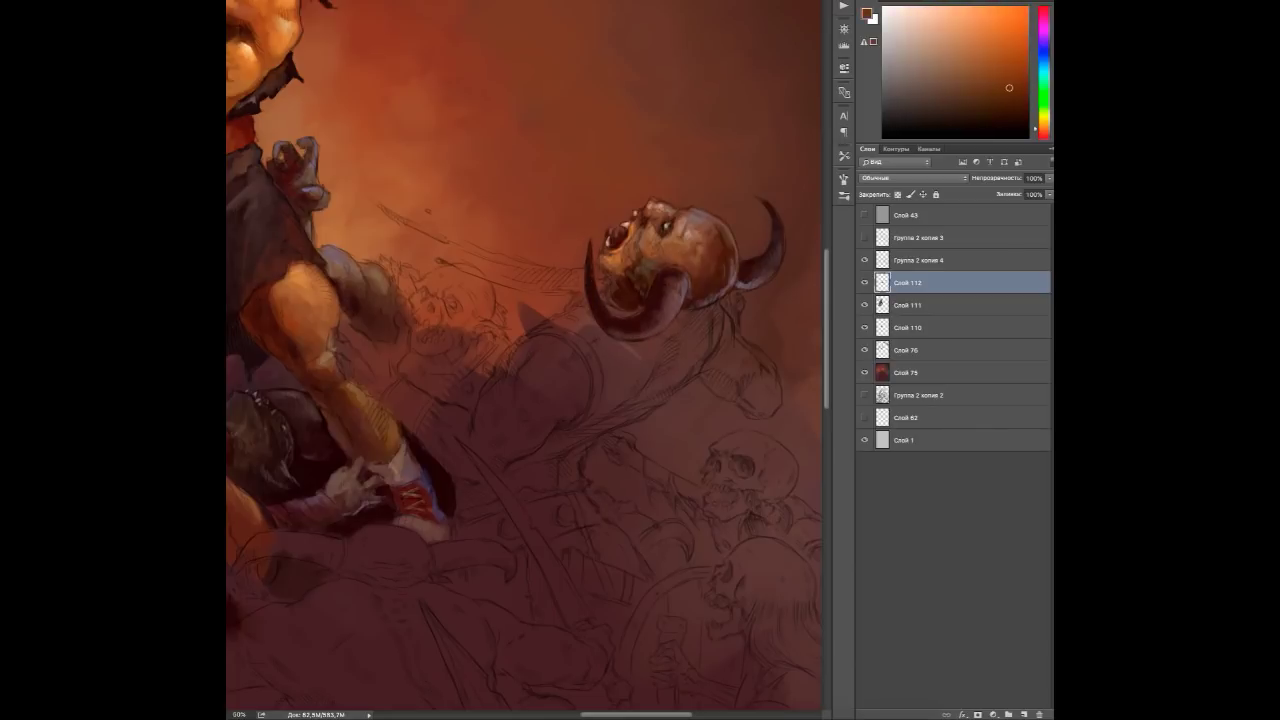
left_click(676, 275, "alt")
left_click(607, 289, "alt")
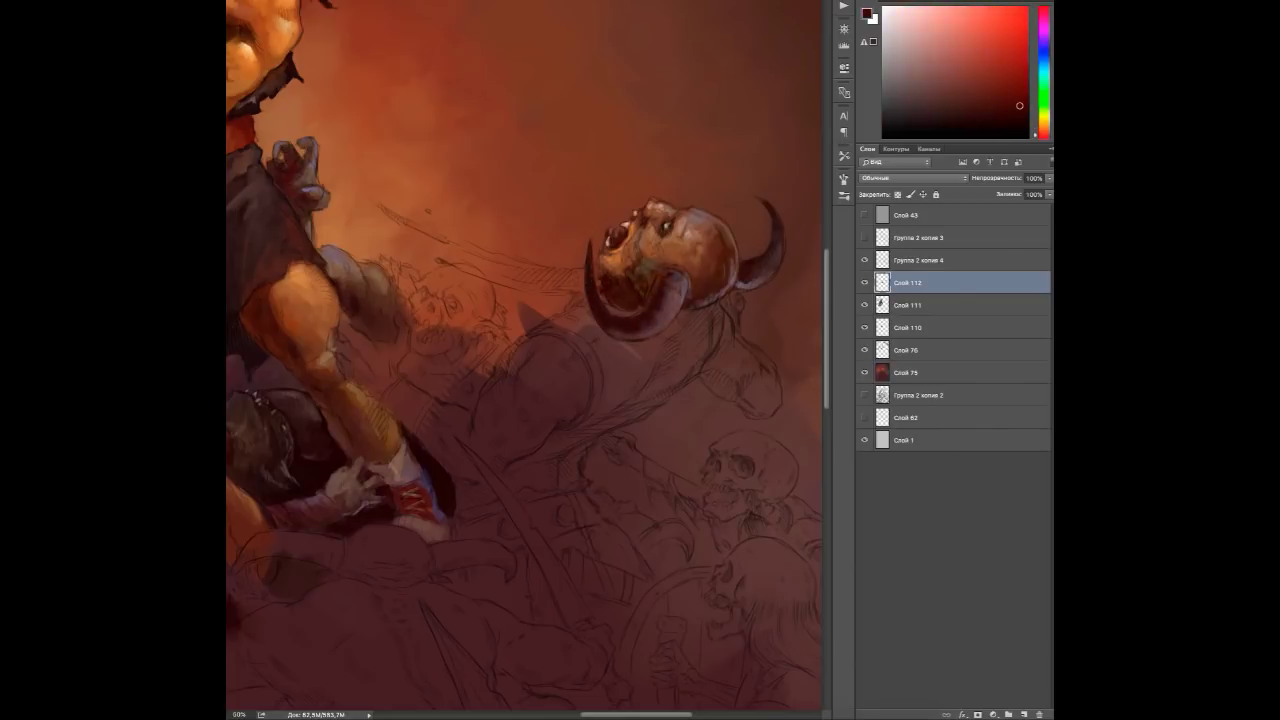
Paint a reddish-brown blood streak with small splatters flying from the demon's head toward the warrior.
mouse_move(586, 284)
left_mouse_down()
mouse_move(506, 292)
mouse_move(478, 342)
left_mouse_up()
left_click(517, 265)
mouse_move(544, 306)
left_mouse_down()
mouse_move(501, 324)
mouse_move(412, 300)
left_mouse_up()
Block in the demon's torso in dark red on a new layer placed beneath its head.
left_click(357, 308, "alt")
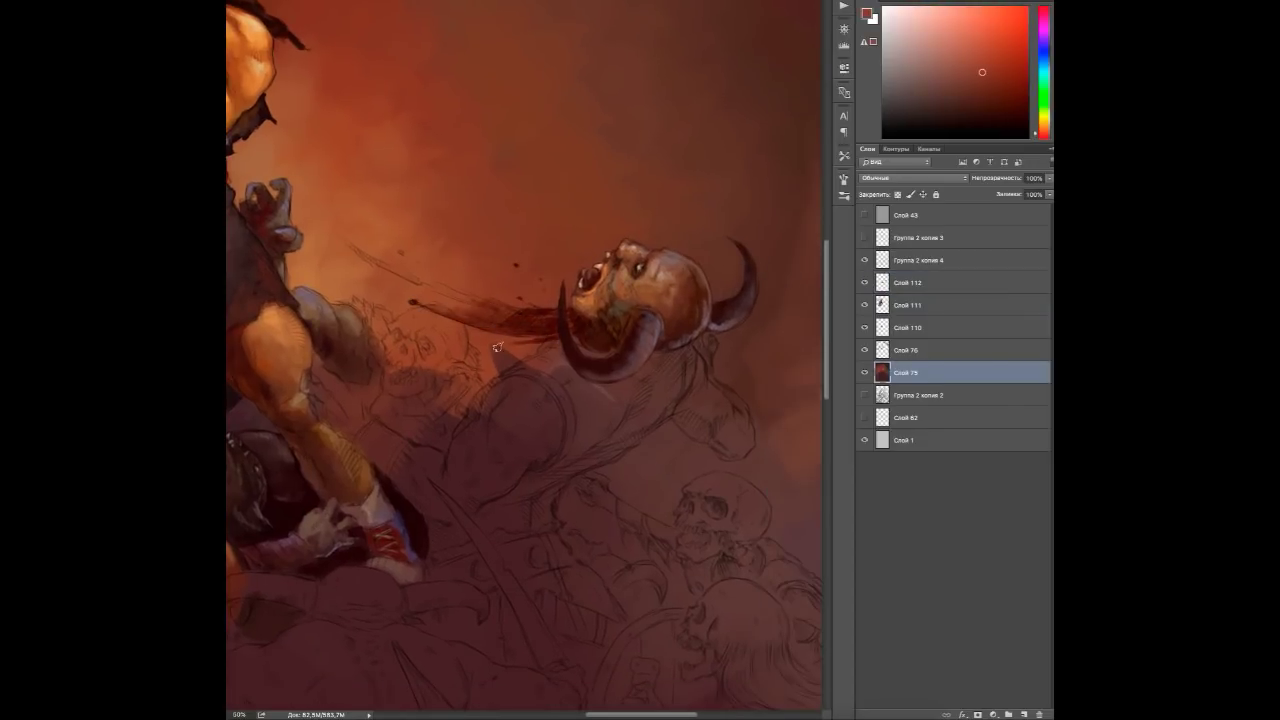
key("ctrl+shift+alt+n")
left_click(357, 308, "alt")
mouse_move(650, 405)
left_mouse_down()
mouse_move(550, 498)
mouse_move(445, 535)
left_mouse_up()
mouse_move(585, 410)
left_mouse_down()
mouse_move(698, 342)
mouse_move(620, 392)
mouse_move(580, 345)
left_mouse_up()
key("ctrl+bracketleft")
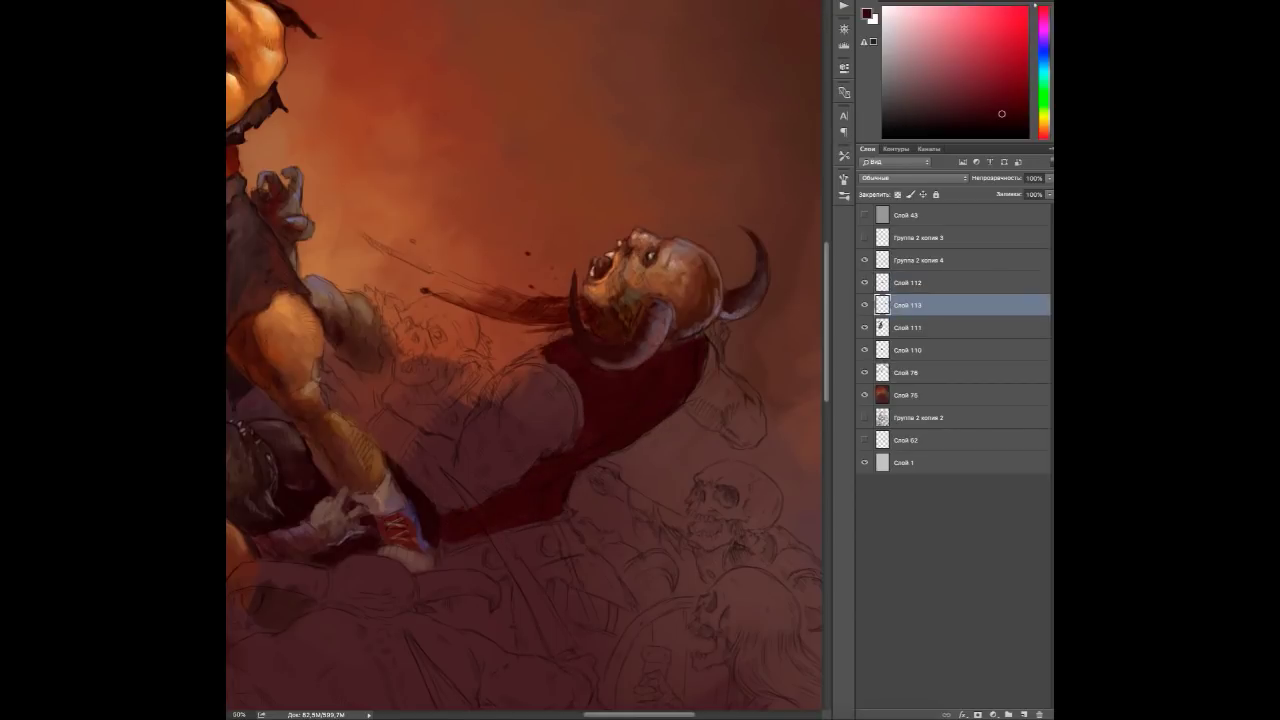
Tint the demon's upper chest orange-brown and paint a yellowish band along the shoulder edge.
left_click(583, 372, "alt")
left_click(670, 376, "alt")
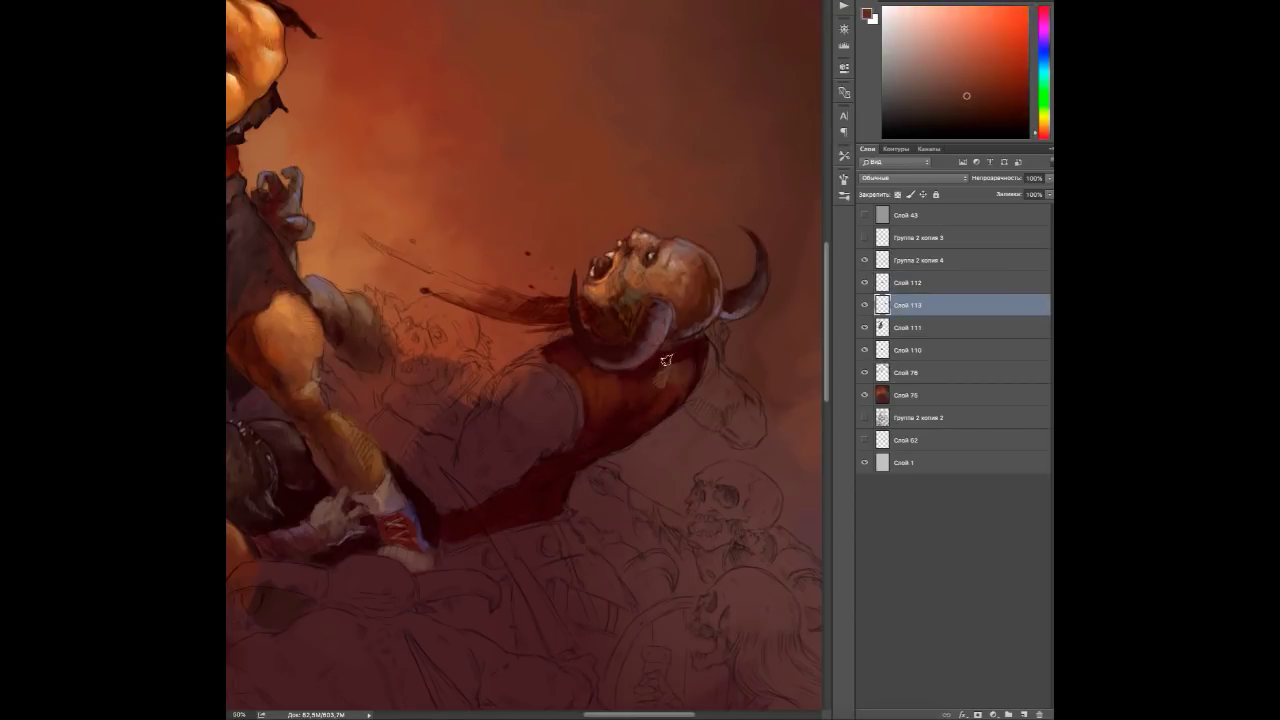
left_click(579, 393, "alt")
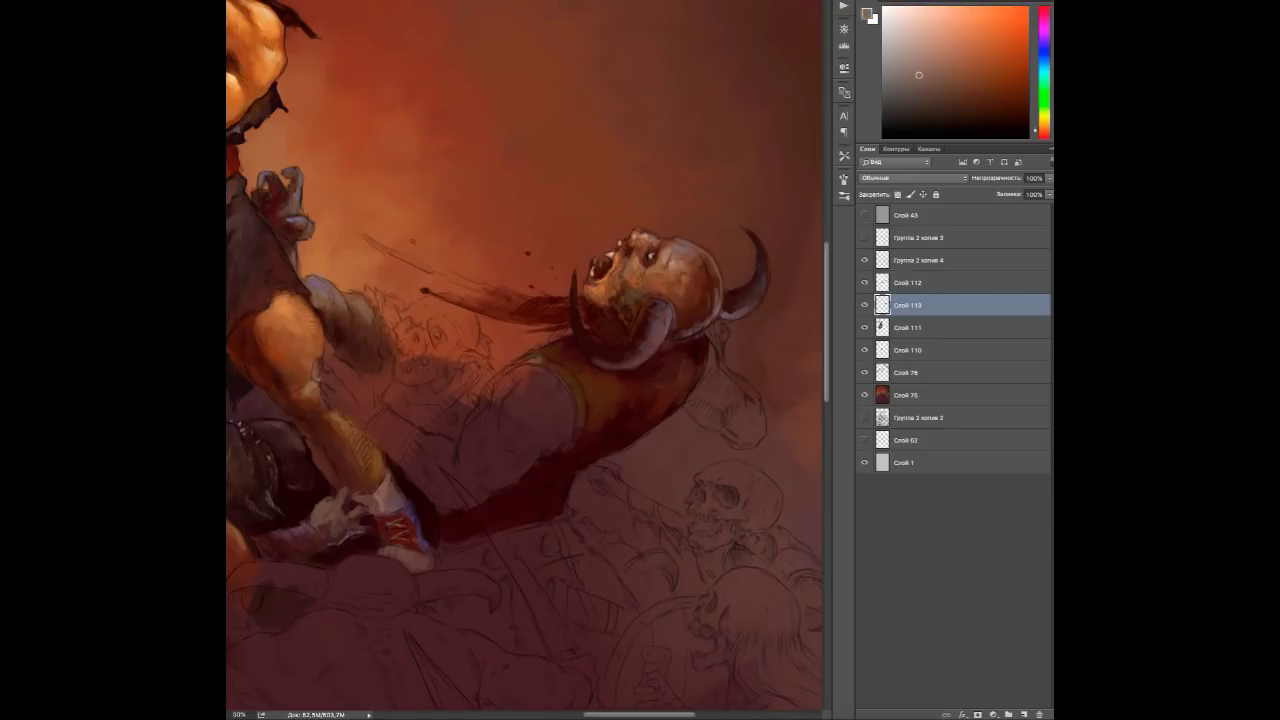
left_click(576, 370, "alt")
left_click(608, 366, "alt")
left_click(565, 363, "alt")
Blend the demon's chest and neck with brown shadows and soft lighter strokes below the horn.
left_click(669, 373, "alt")
left_click(610, 420, "alt")
left_click(612, 445, "alt")
left_click(570, 377, "alt")
left_click(580, 393, "alt")
left_click(606, 384, "alt")
left_click(633, 390, "alt")
Flip the canvas horizontally and add a new layer above the painted figures.
scroll(633, 390, "down", 2)
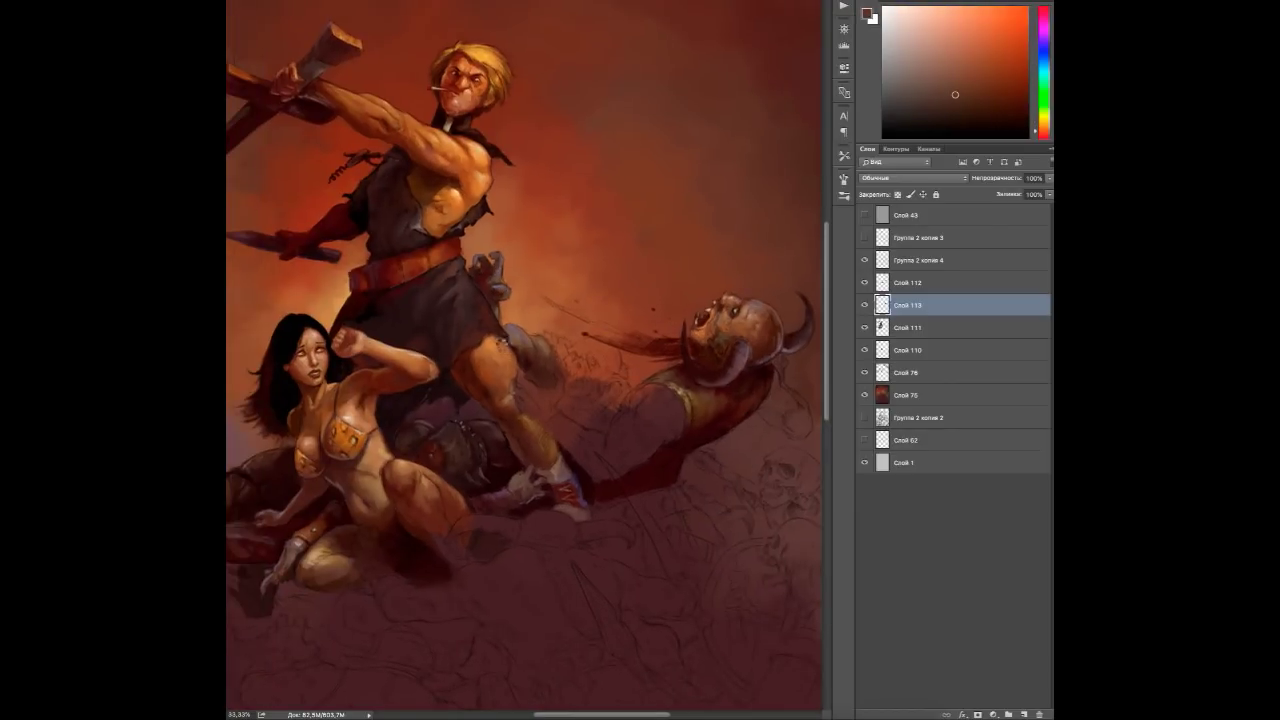
key("ctrl+shift+h")
left_click(338, 368, "alt")
left_click(338, 368, "alt")
key("ctrl+shift+alt+n")
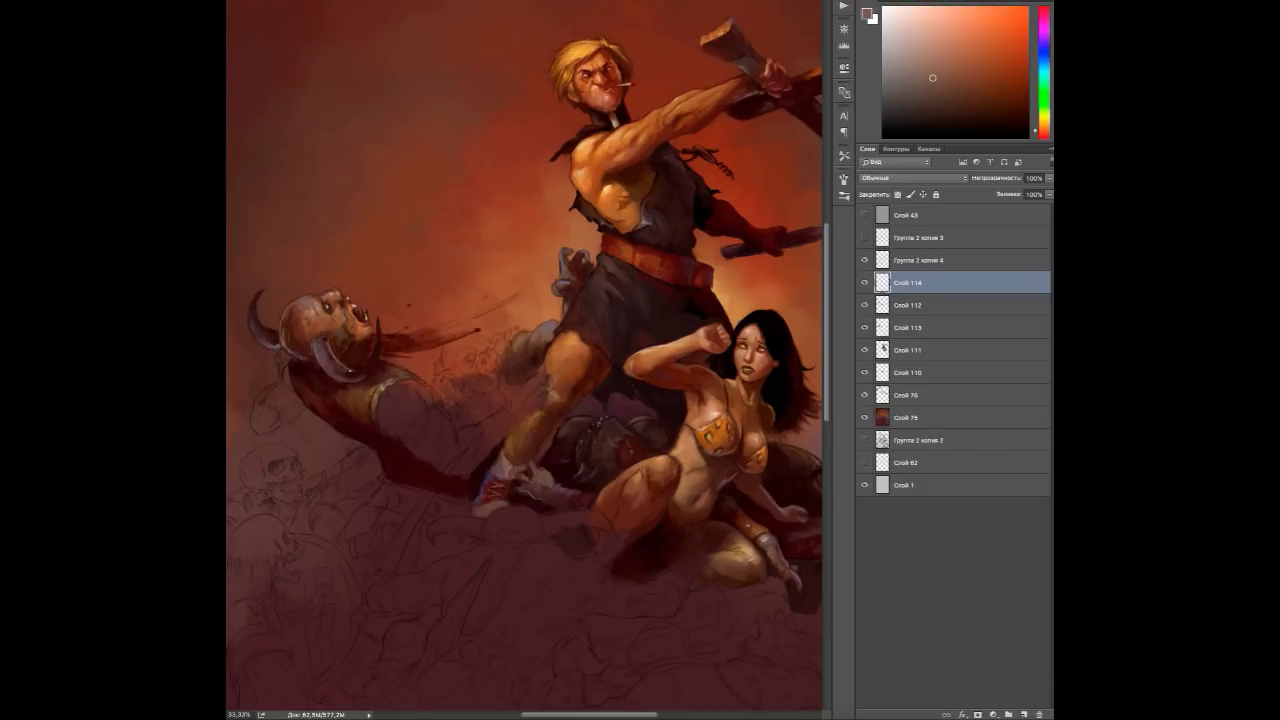
Lighten the demon's near horn with greyish highlights and refine the shading beside its jaw.
left_click(372, 362, "alt")
left_click(360, 348, "alt")
left_click(360, 340, "alt")
left_click(368, 332, "alt")
left_click(372, 358, "alt")
Block in the demon's shoulder and bent arm with greyish-brown tones over the sketch.
mouse_move(380, 358)
left_mouse_down()
mouse_move(414, 366)
mouse_move(428, 430)
mouse_move(450, 458)
left_mouse_up()
left_click(400, 390, "alt")
left_click(445, 455, "alt")
left_click(412, 386, "alt")
left_click_drag(400, 395, 480, 470)
left_click(440, 440, "alt")
left_click(420, 448, "alt")
Model the demon's arm muscles with darker brown shadows and lighter touches on the shoulder.
left_click(472, 442, "alt")
left_click(391, 396, "alt")
left_click(423, 396, "alt")
left_click(458, 412, "alt")
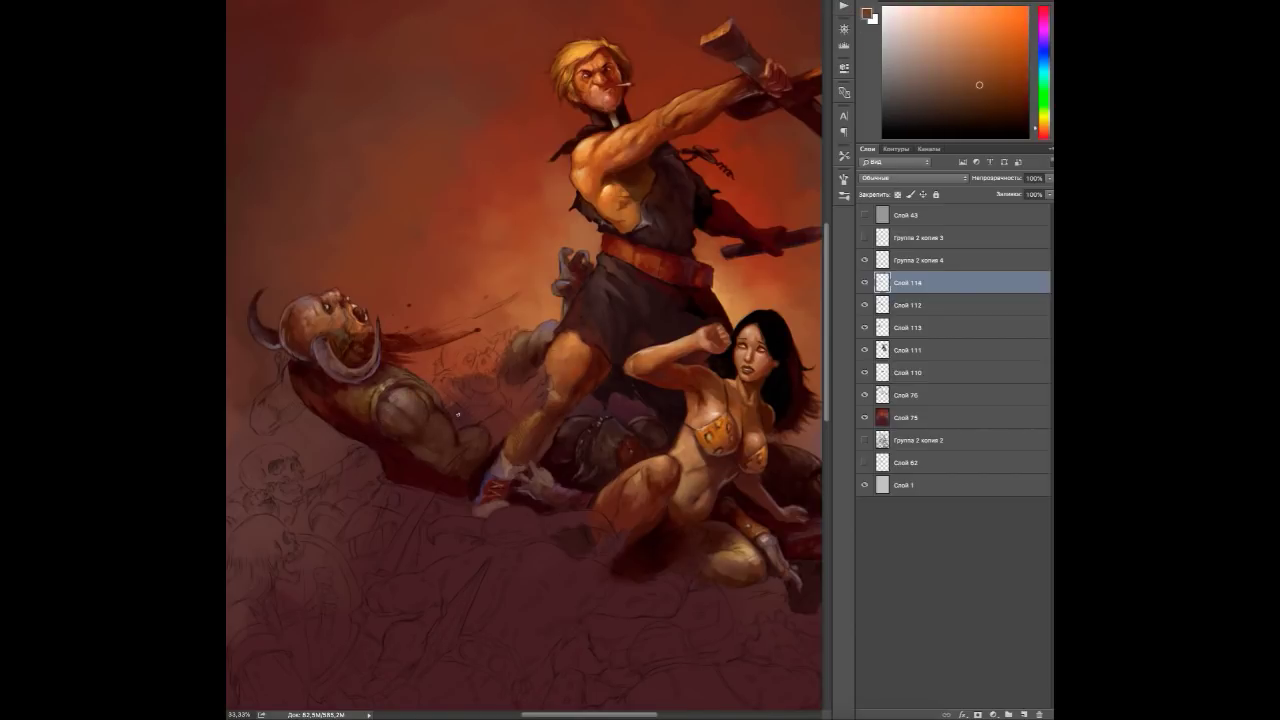
Model the fallen demon's shoulder, upper arm and elbow with greyish highlights and deepen the shadow along the torso's underside.
left_click(439, 459, "alt")
left_click(400, 397, "alt")
left_click(392, 413, "alt")
left_click(478, 433, "alt")
left_click(468, 474, "alt")
left_click(450, 440, "alt")
left_click(440, 425, "alt")
left_click(433, 417, "alt")
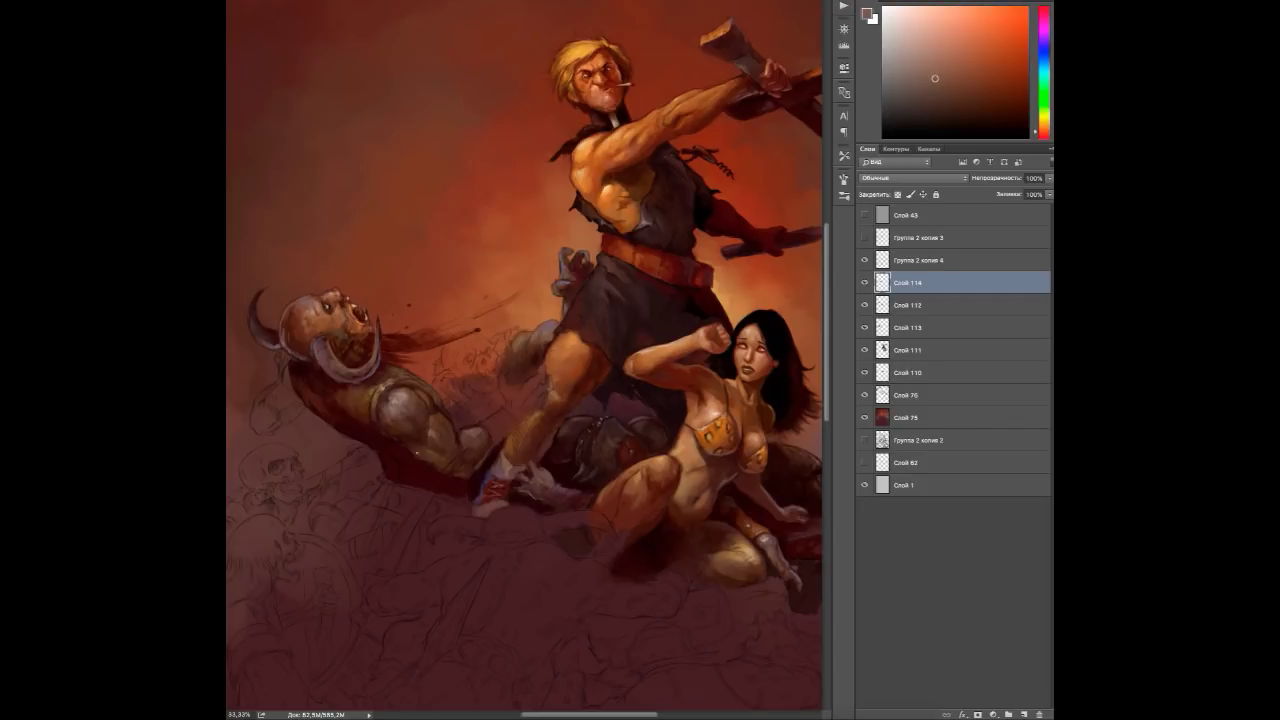
left_click(453, 358, "alt")
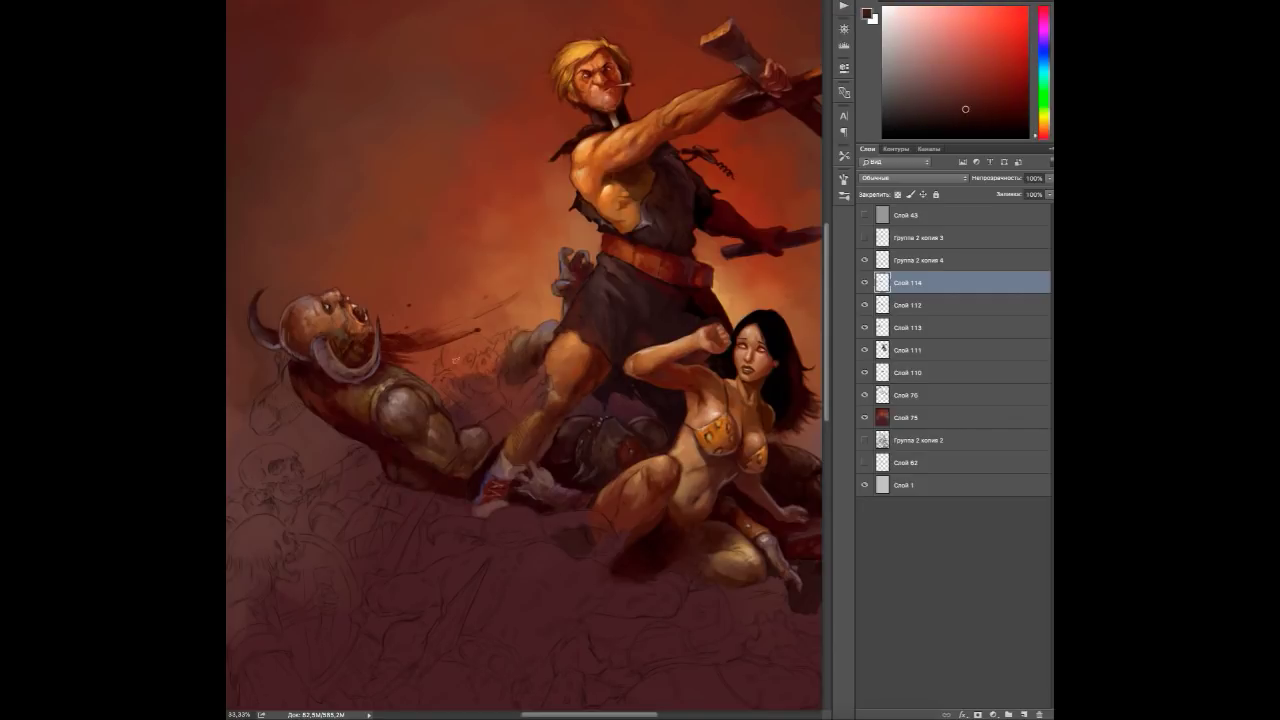
Paint a light brown wristband on the demon's forearm and shade the forearm's underside.
left_click(496, 424, "alt")
left_click(502, 430, "alt")
left_click(494, 425, "alt")
left_click(497, 420, "alt")
left_click(502, 425, "alt")
left_click(496, 432, "alt")
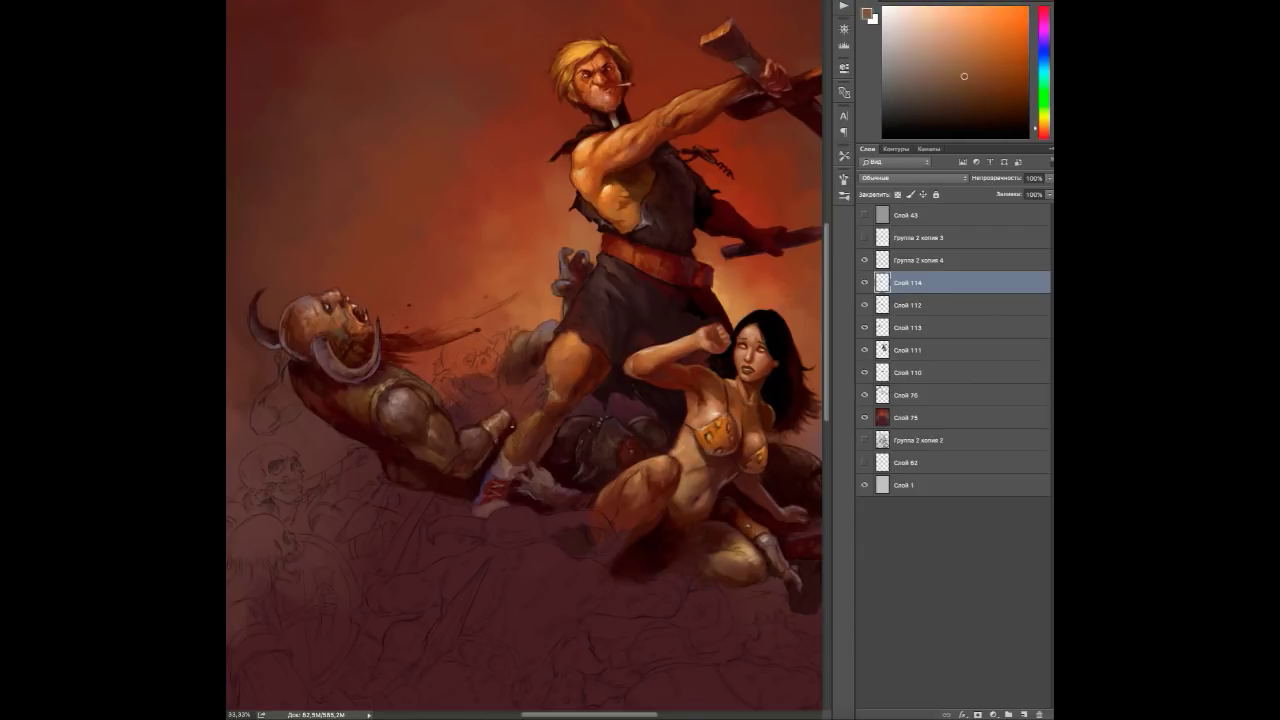
left_click(486, 454, "alt")
left_click(484, 462, "alt")
Block in the demon's grasping hand in greyish brown beside the warrior's leg.
left_click(544, 402, "alt")
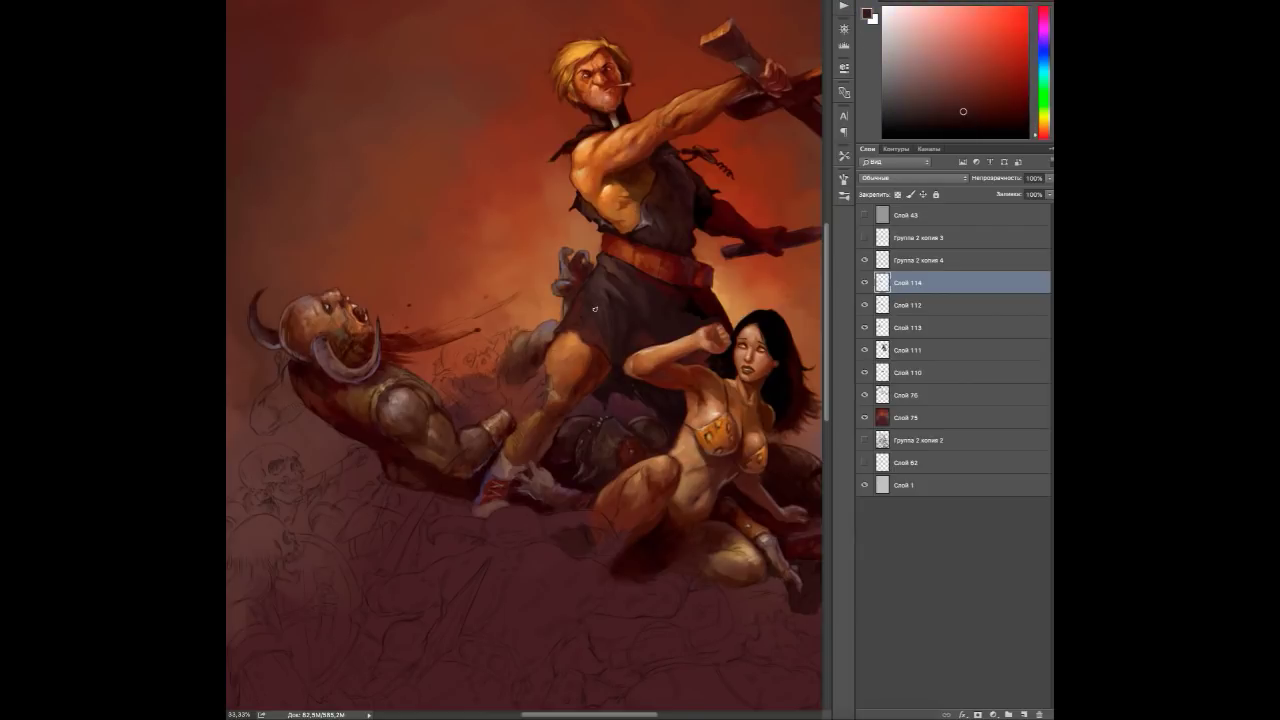
left_click(526, 404, "alt")
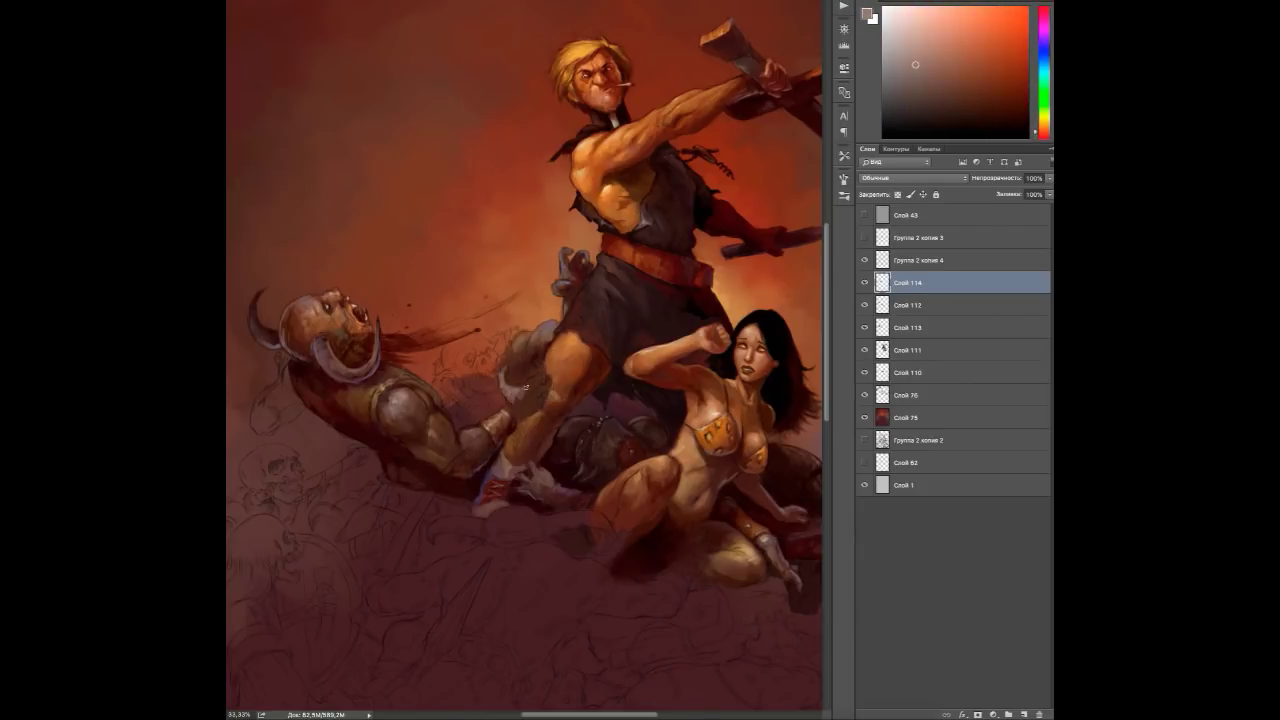
left_click(540, 389, "alt")
left_click(518, 408, "alt")
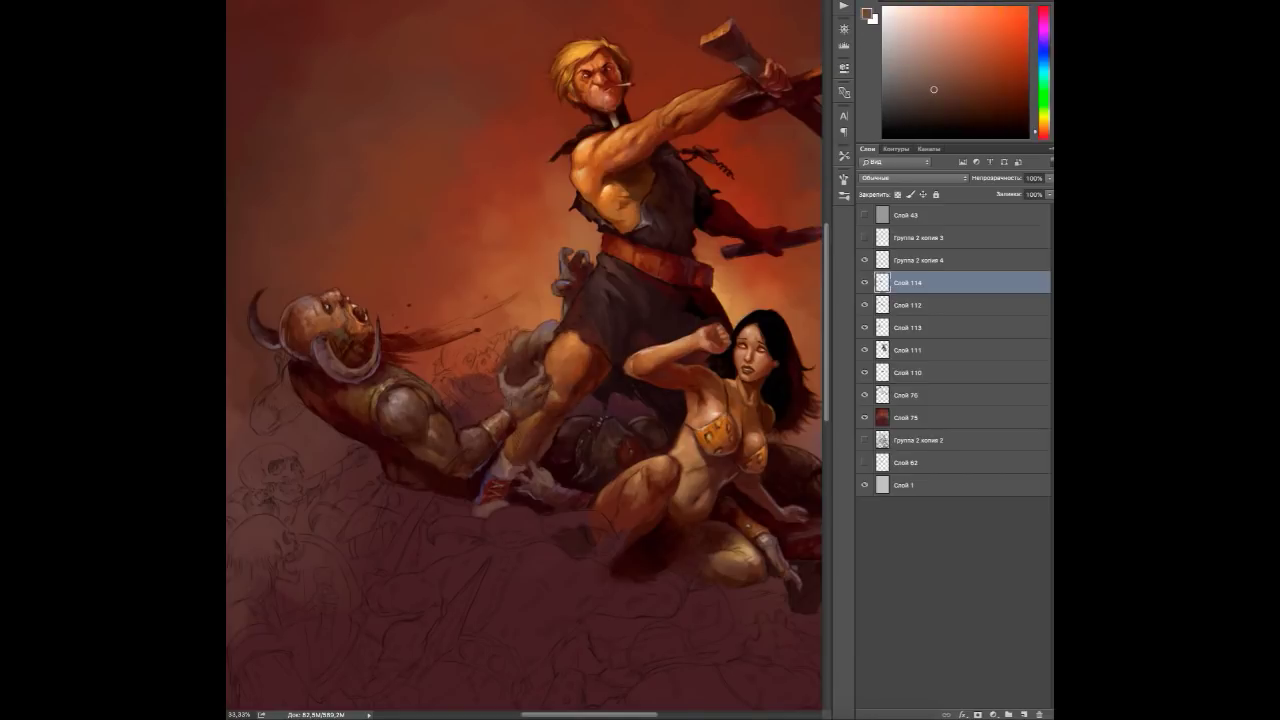
left_click(518, 408, "alt")
Add a new layer and define the grasping hand's fingers and palm with lighter grey tones.
key("ctrl+shift+alt+n")
left_click(518, 408, "alt")
left_click(527, 410, "alt")
left_click(510, 400, "alt")
left_click(515, 405, "alt")
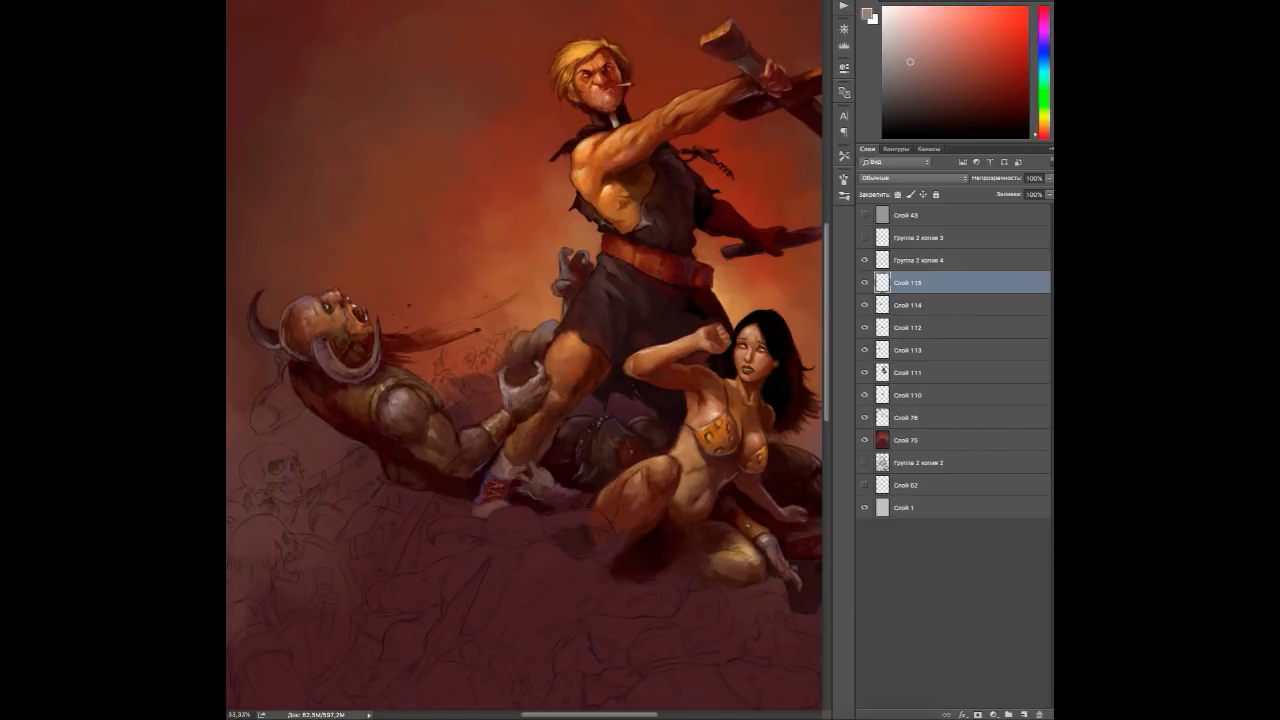
left_click(512, 408, "alt")
Add pale highlights to the demon's wristband and refine the shading of the hand and wrist.
left_click(494, 418, "alt")
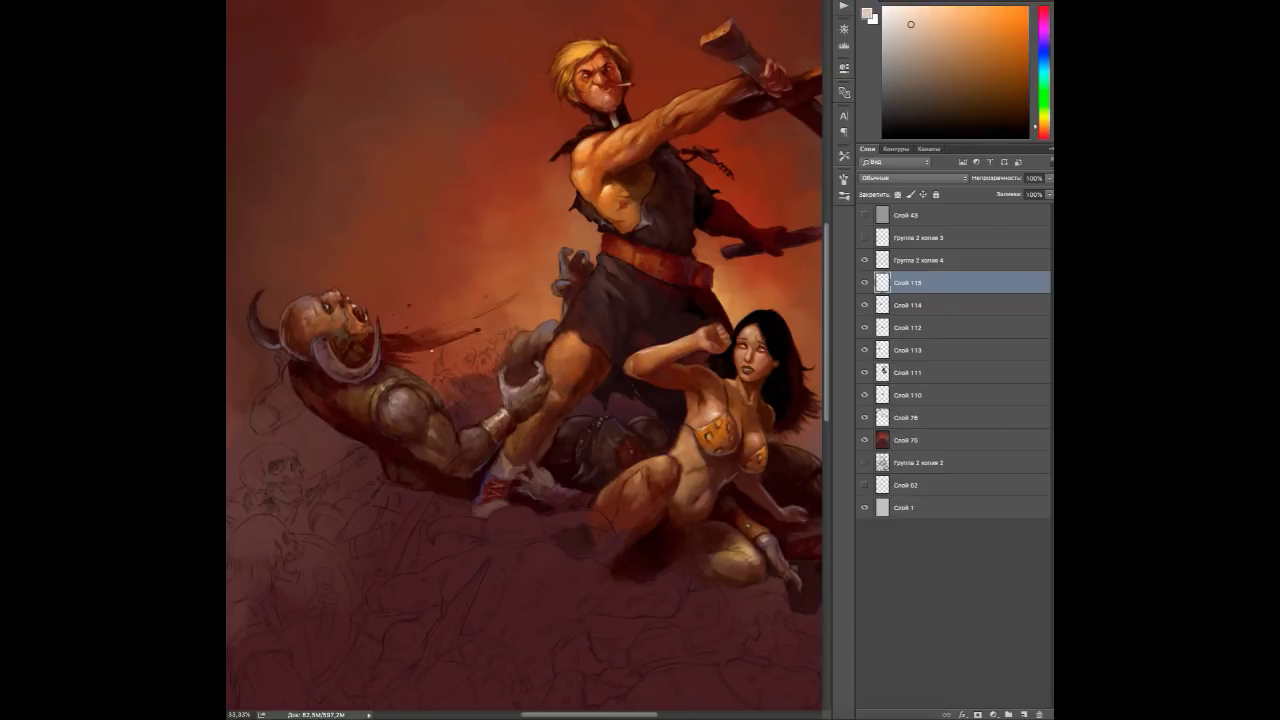
left_click(502, 428, "alt")
left_click(502, 428, "alt")
left_click(420, 387, "alt")
left_click(420, 387, "alt")
Paint the demon's far arm behind the horned head in dark reddish brown.
left_click_drag(420, 387, 508, 377)
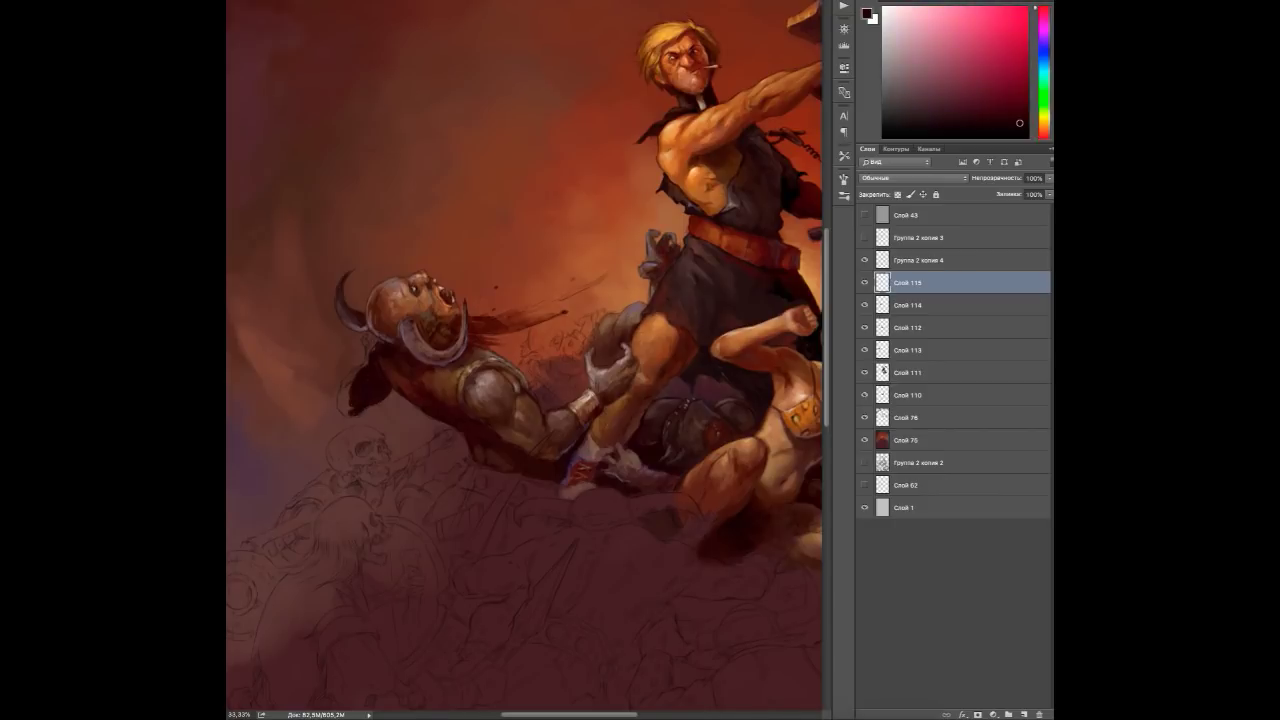
left_click(350, 378, "alt")
left_click(358, 372, "alt")
left_click(341, 401, "alt")
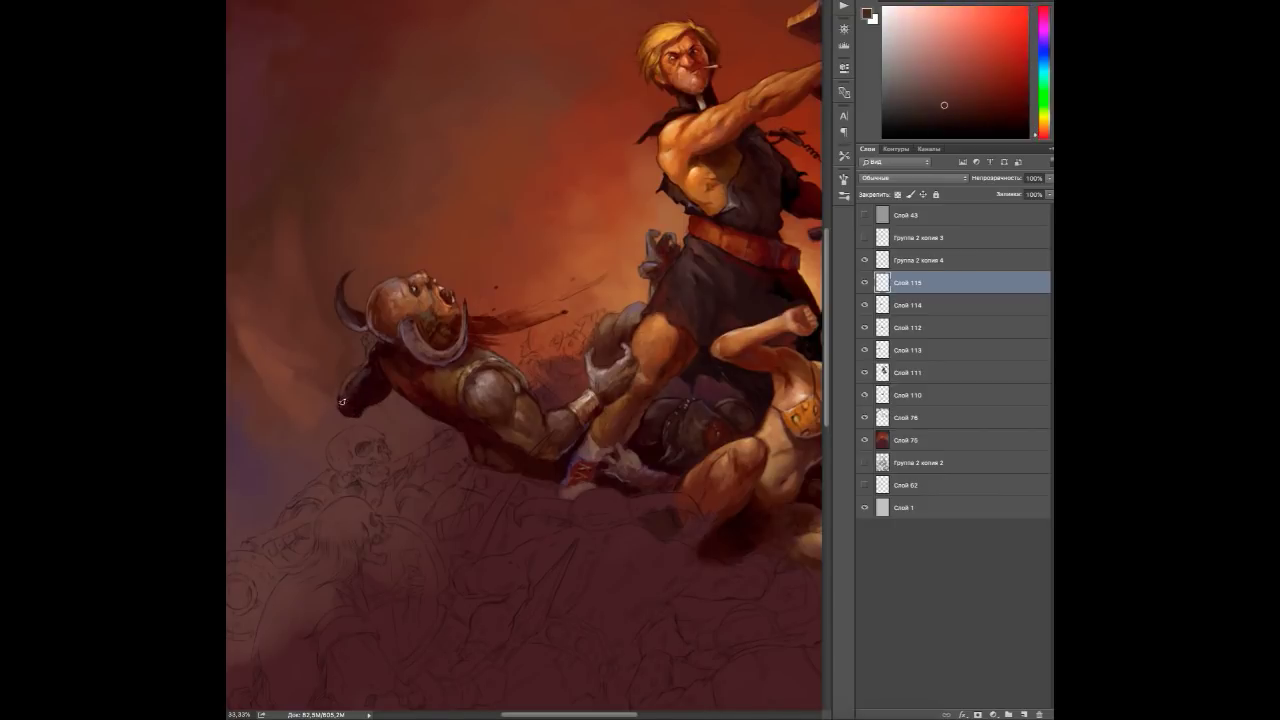
left_click(358, 400, "alt")
Paint the demon's waist and dark brown gear beneath the torso with a red band and muted highlights.
left_click_drag(531, 432, 451, 412)
left_click(400, 456, "alt")
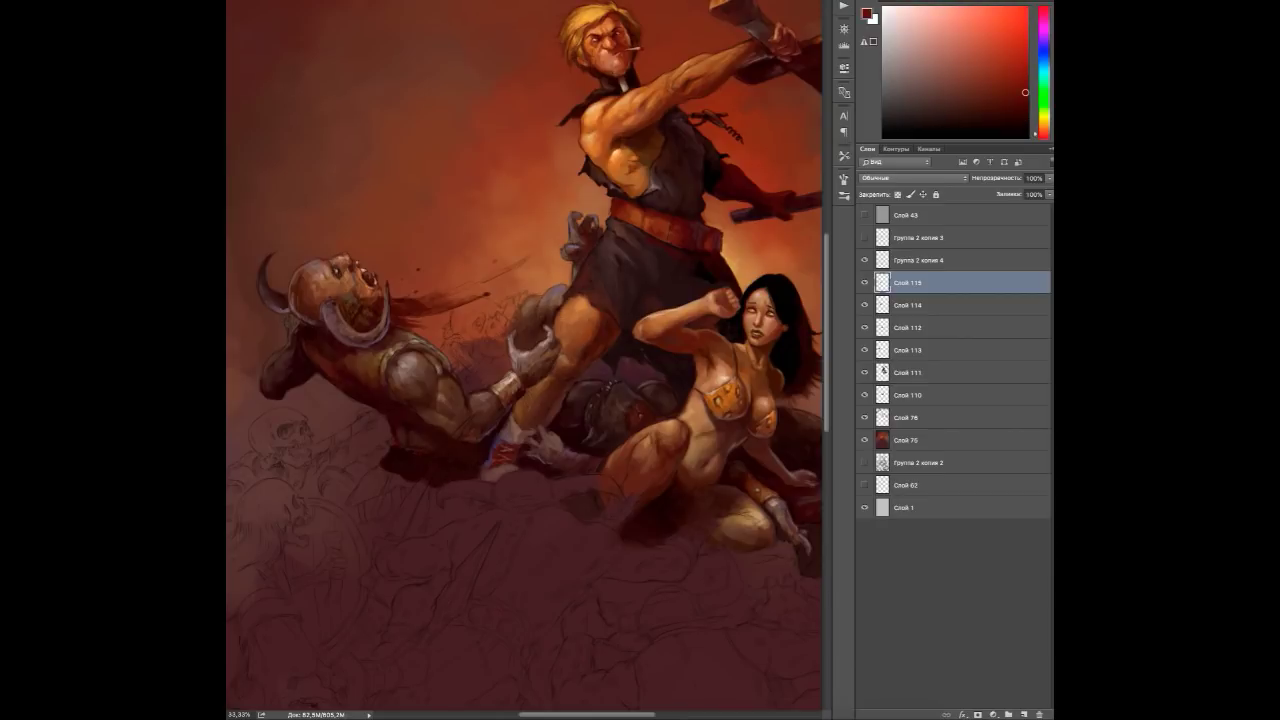
left_click(399, 455, "alt")
left_click(399, 455, "alt")
left_click(399, 455, "alt")
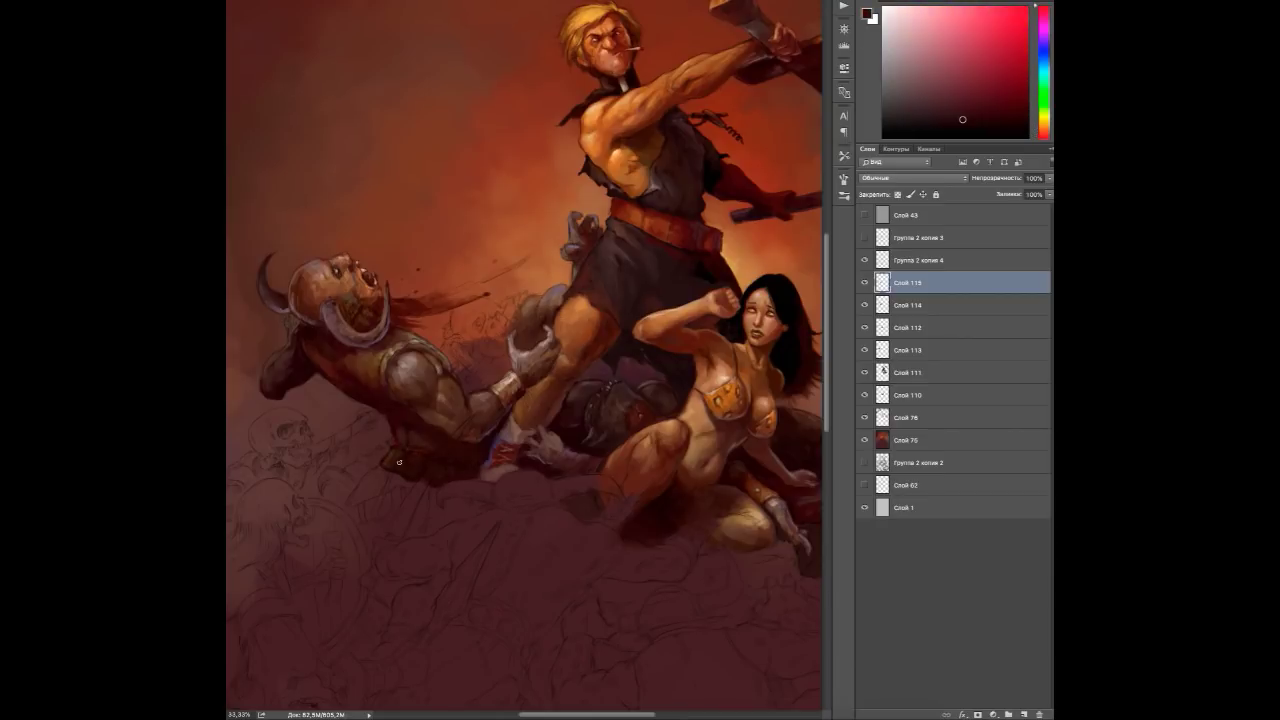
left_click(498, 357, "alt")
left_click(399, 455, "alt")
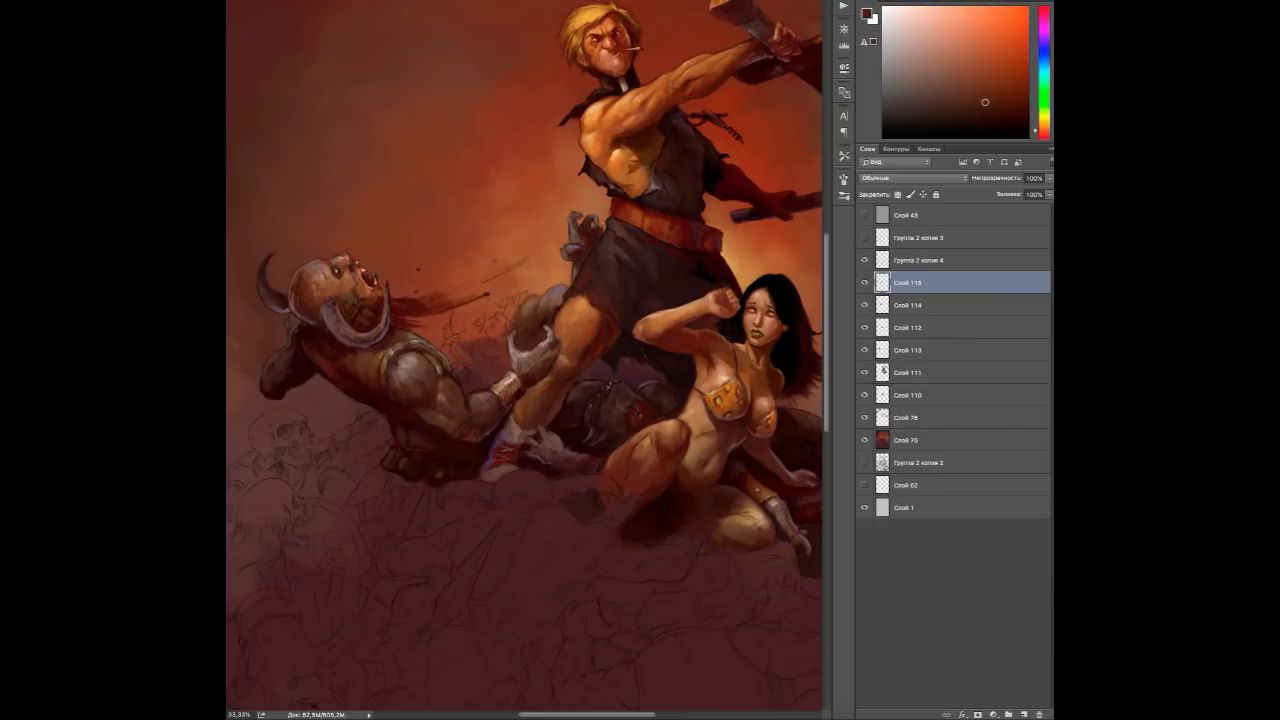
left_click(414, 400, "alt")
left_click(568, 438, "alt")
Add a new layer beneath the demon's layers and block in a dark brown head between the demon and the warrior's leg.
key("ctrl+shift+alt+n")
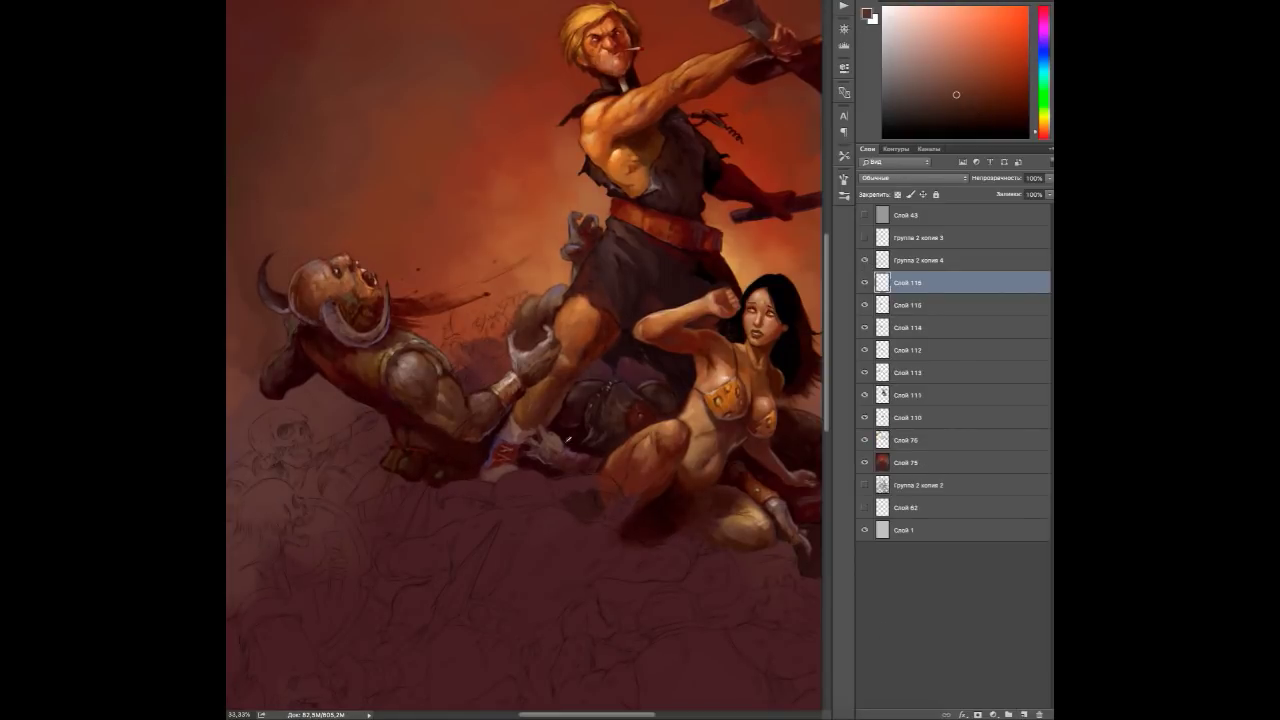
left_click(495, 465, "alt")
left_click_drag(884, 350, 889, 368)
left_click(480, 300, "alt")
left_click_drag(470, 305, 505, 355)
scroll(490, 306, "up", 2)
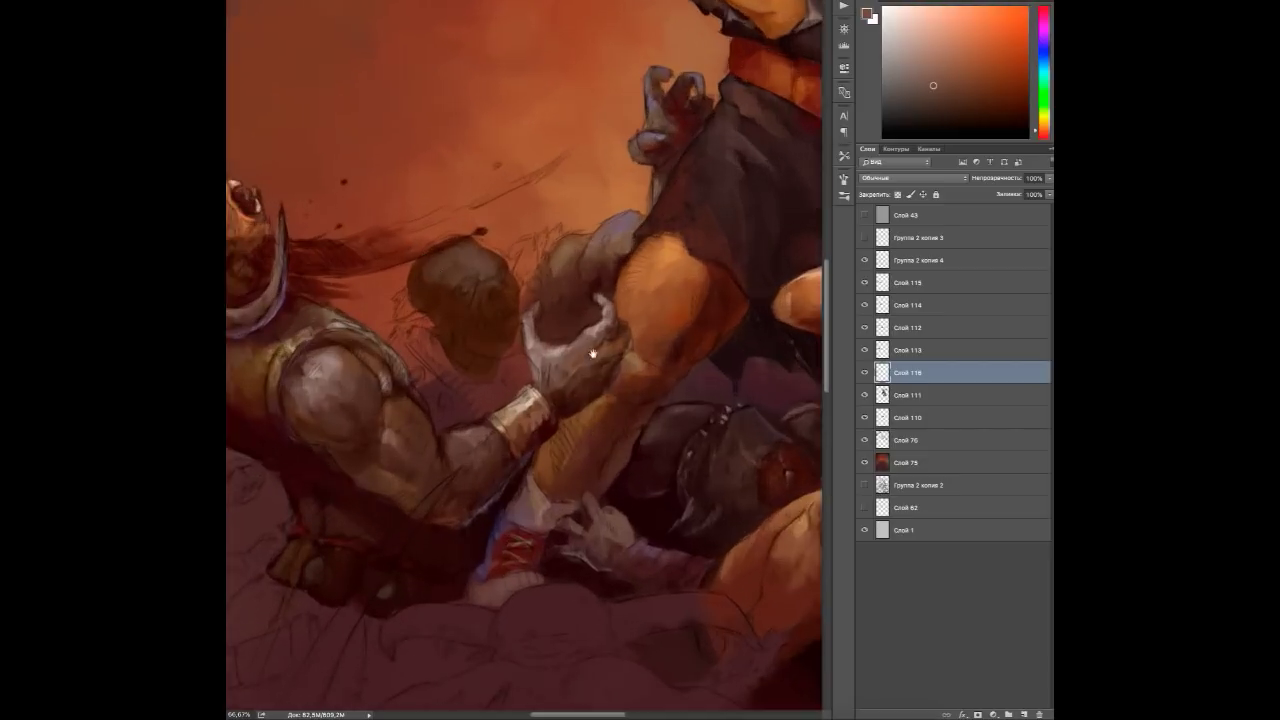
Shape the second creature's skull-like face with bluish-grey forehead highlights, dark eye sockets and a nose cavity.
left_click(596, 318, "alt")
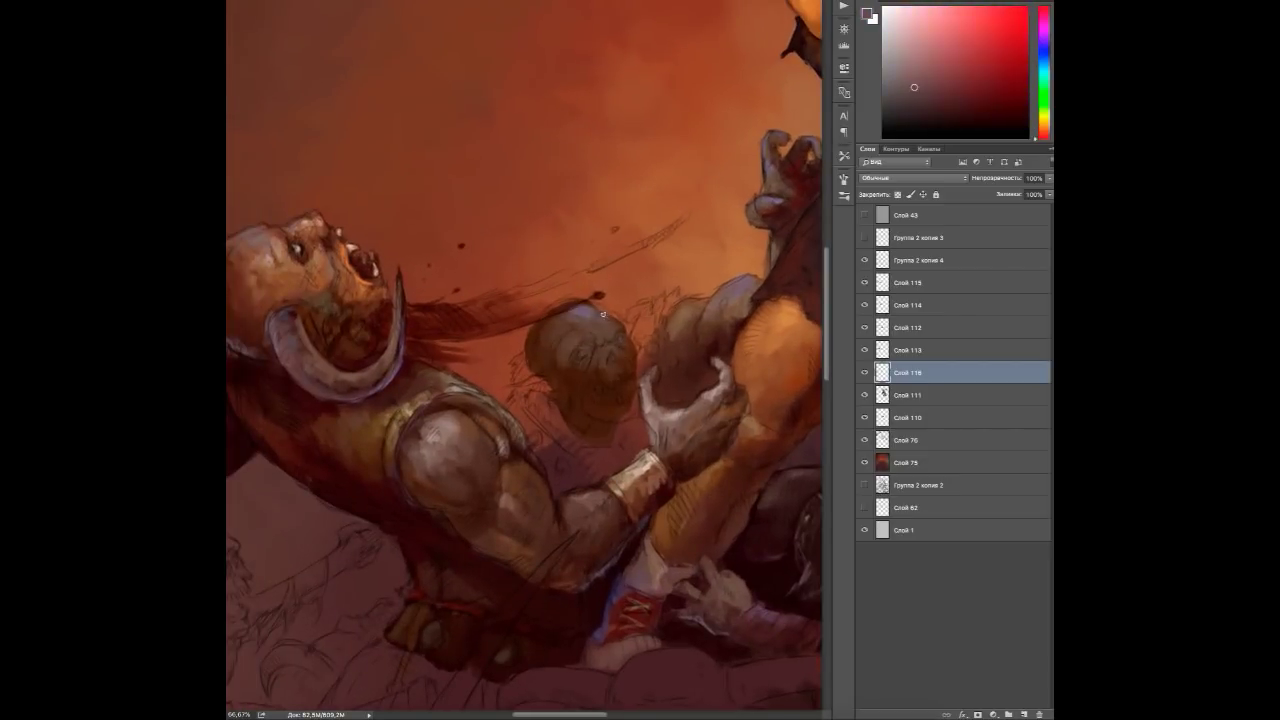
left_click(616, 324, "alt")
left_click(575, 335, "alt")
left_click(633, 400, "alt")
left_click(590, 350, "alt")
left_click_drag(578, 344, 588, 366)
left_click(605, 372, "alt")
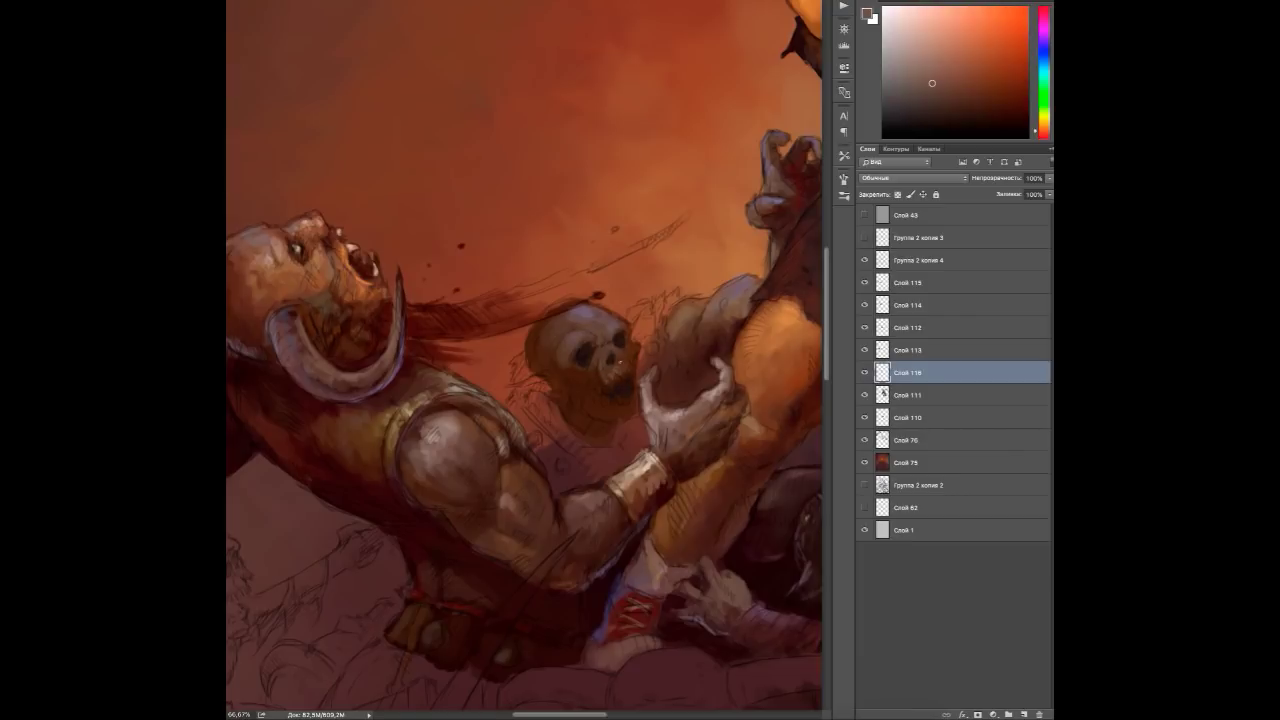
Paint the skull-faced creature's jaw, bared teeth and pointed ear.
left_click(562, 372, "alt")
left_click(575, 378, "alt")
left_click(578, 395, "alt")
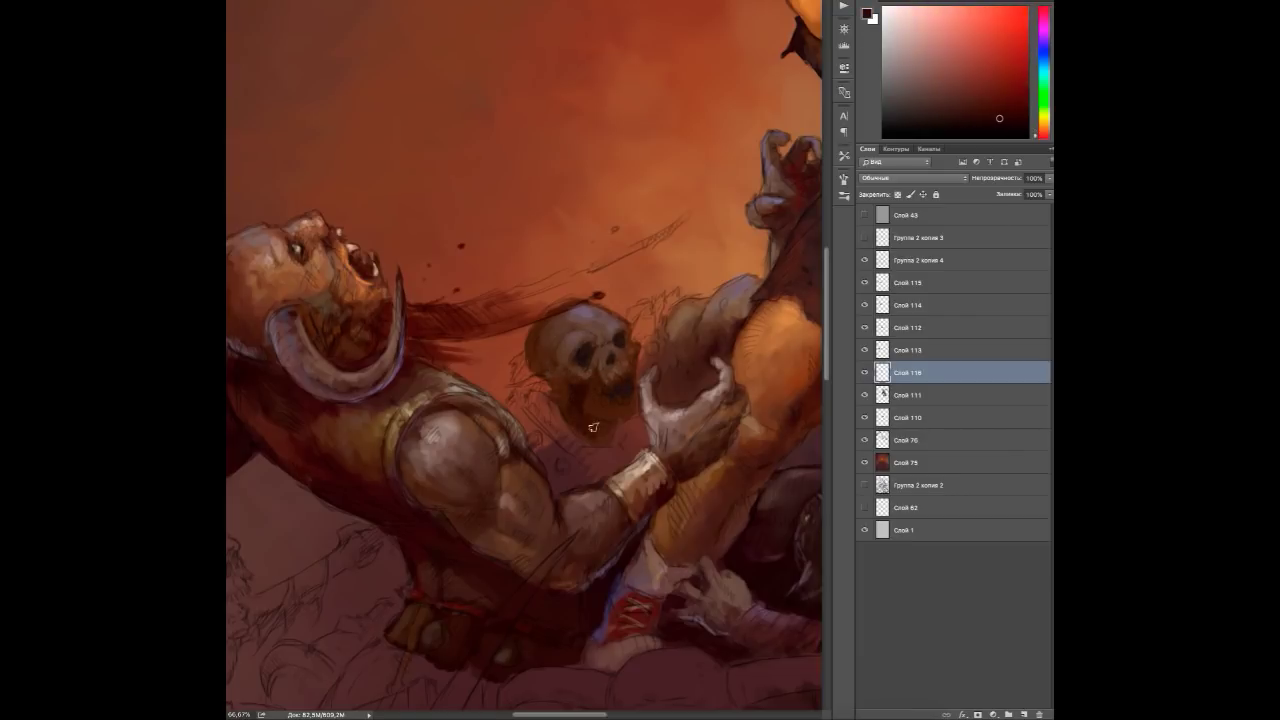
left_click(606, 444, "alt")
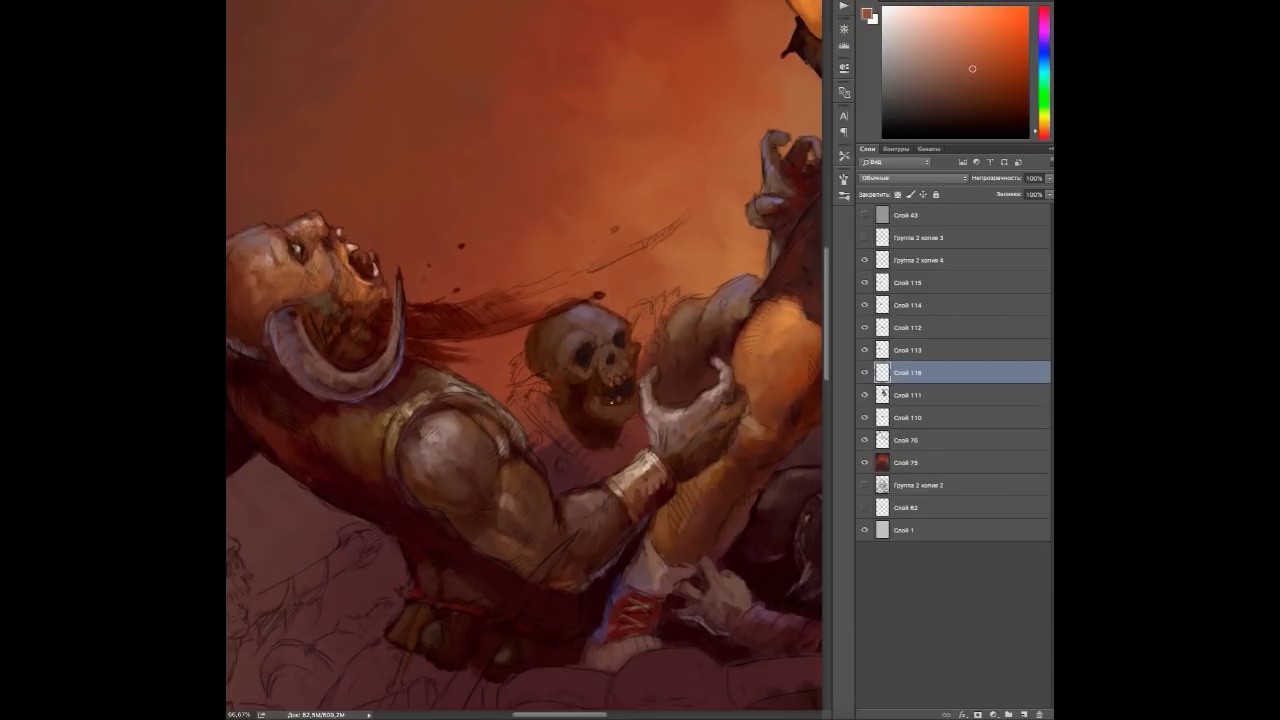
left_click(604, 342, "alt")
left_click(600, 360, "alt")
left_click(539, 387, "alt")
left_click(550, 394, "alt")
Block in the skull-faced creature's dark maroon torso on a new layer beneath its head.
left_click(545, 320, "alt")
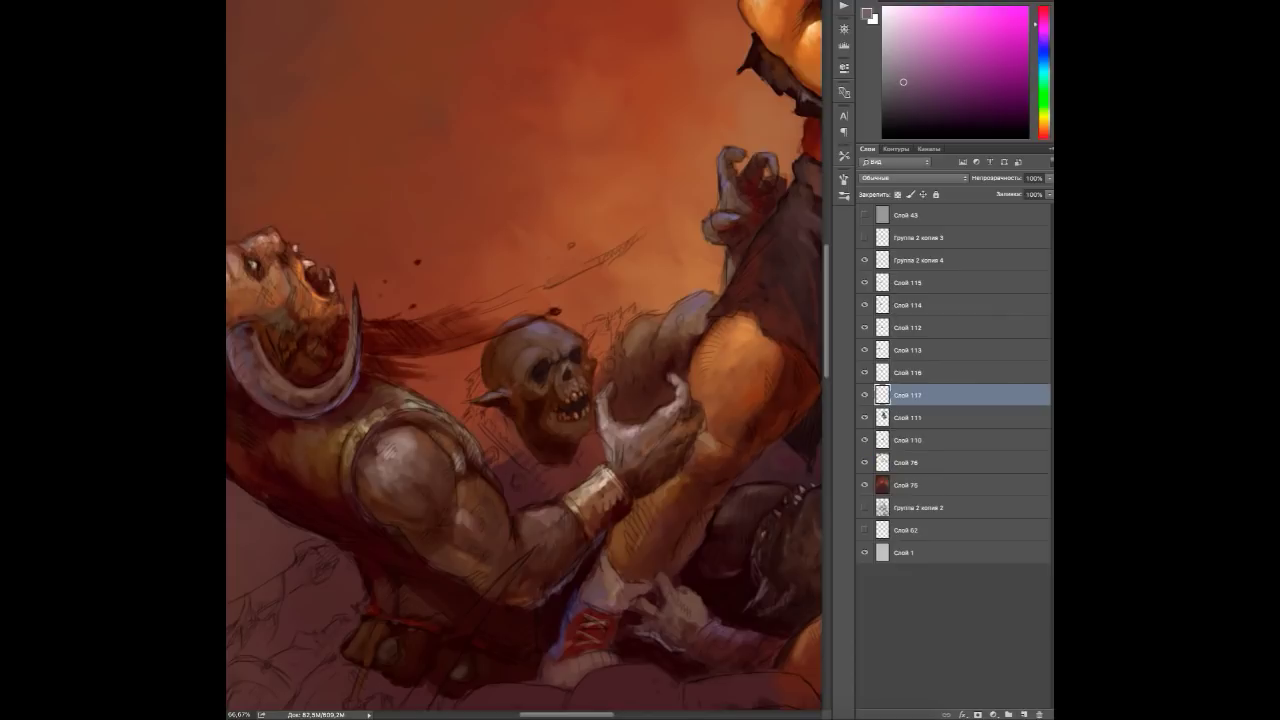
left_click(478, 438, "alt")
mouse_move(490, 450)
left_mouse_down()
mouse_move(550, 480)
mouse_move(590, 450)
left_mouse_up()
left_click(516, 470, "alt")
left_click(508, 463, "alt")
left_click(540, 480, "alt")
Paint black hair behind the creature's ear and add grey studs to its dark clothing.
left_click_drag(466, 368, 515, 448)
left_click(498, 420, "alt")
left_click(512, 440, "alt")
left_click(520, 335, "alt")
left_click(566, 472, "alt")
left_click(548, 470, "alt")
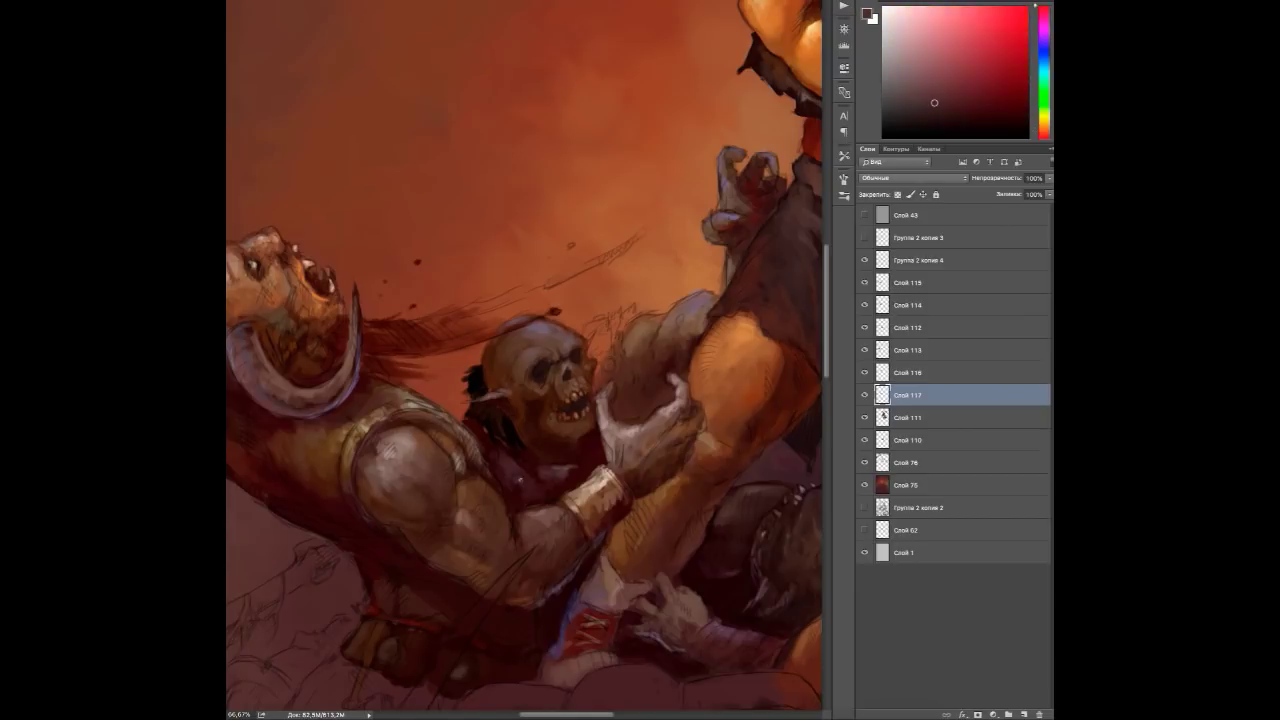
left_click(545, 471, "alt")
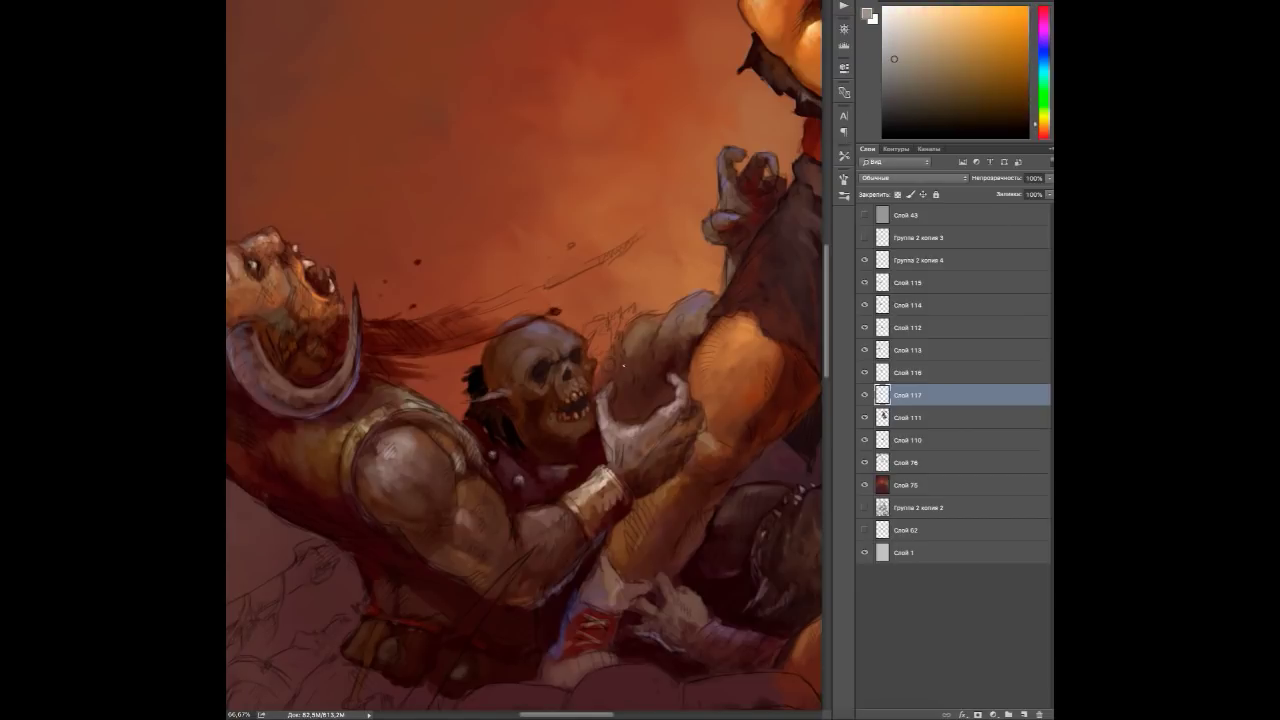
Paint shaggy black hair between the skull-faced creature's head and the greyish shoulder beside it.
key("h")
mouse_move(624, 366)
left_mouse_down()
mouse_move(580, 316)
mouse_move(625, 302)
mouse_move(612, 385)
left_mouse_up()
left_click(580, 316, "alt")
left_click(595, 318, "alt")
left_click(613, 358, "alt")
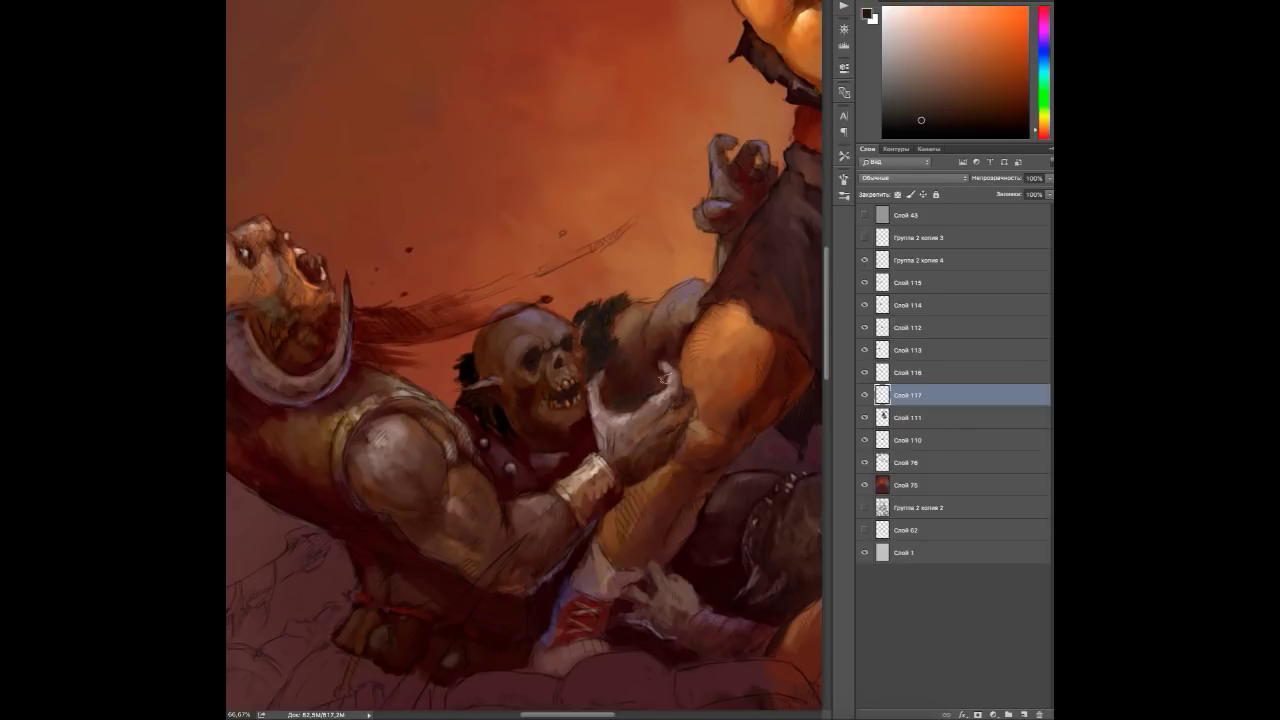
Add a new layer at the top of the figures and lighten the horned demon's forehead and face with warm grey tones.
key("ctrl+shift+alt+n")
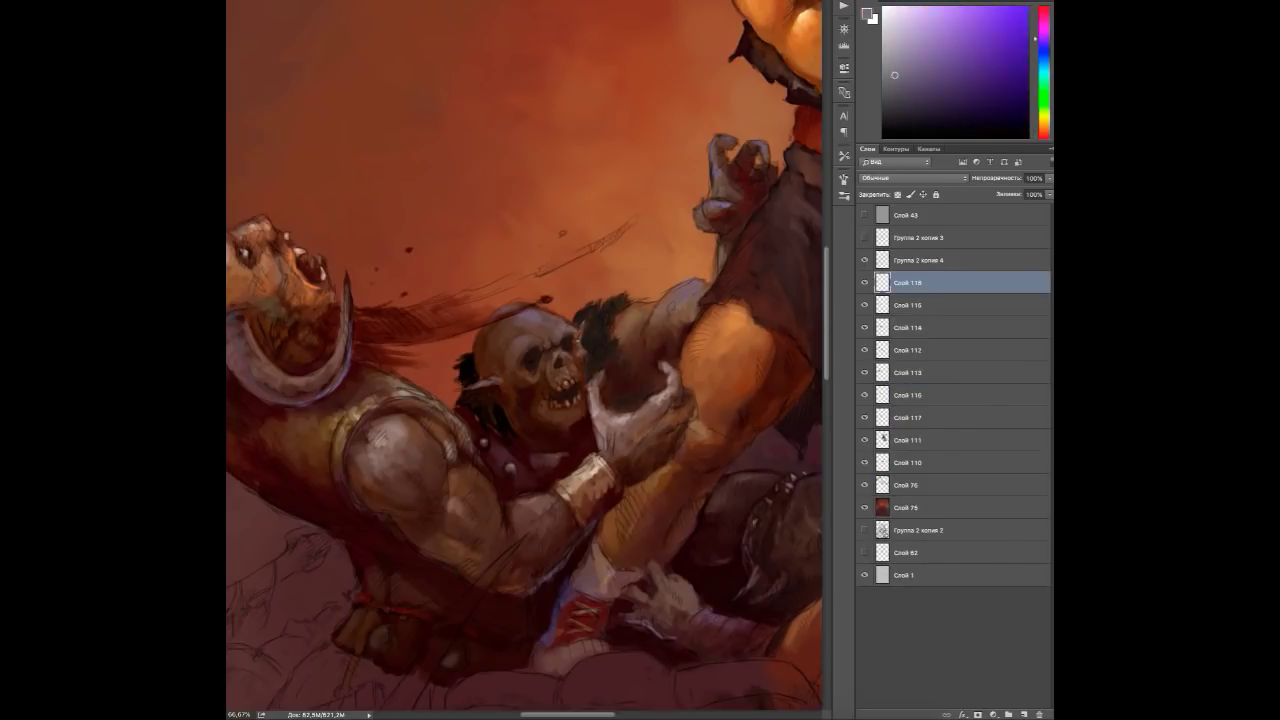
left_click(636, 310, "alt")
key("ctrl+minus")
key("ctrl+minus")
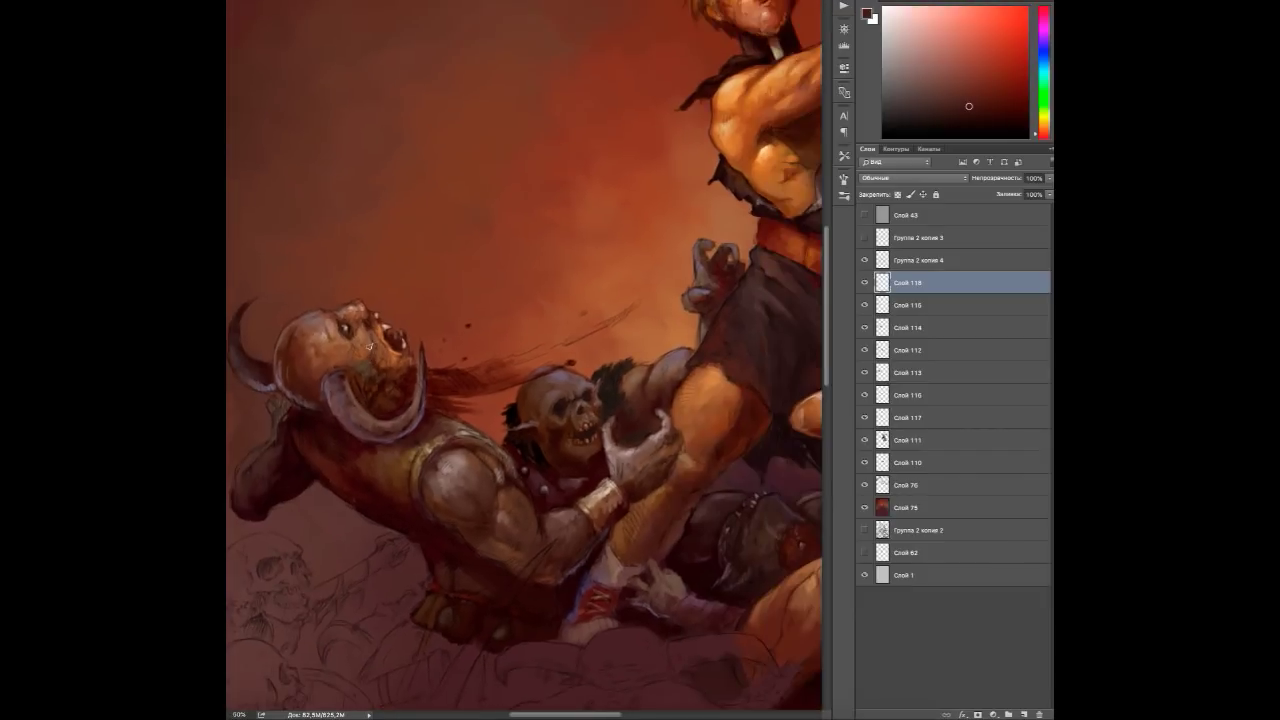
left_click(343, 354, "alt")
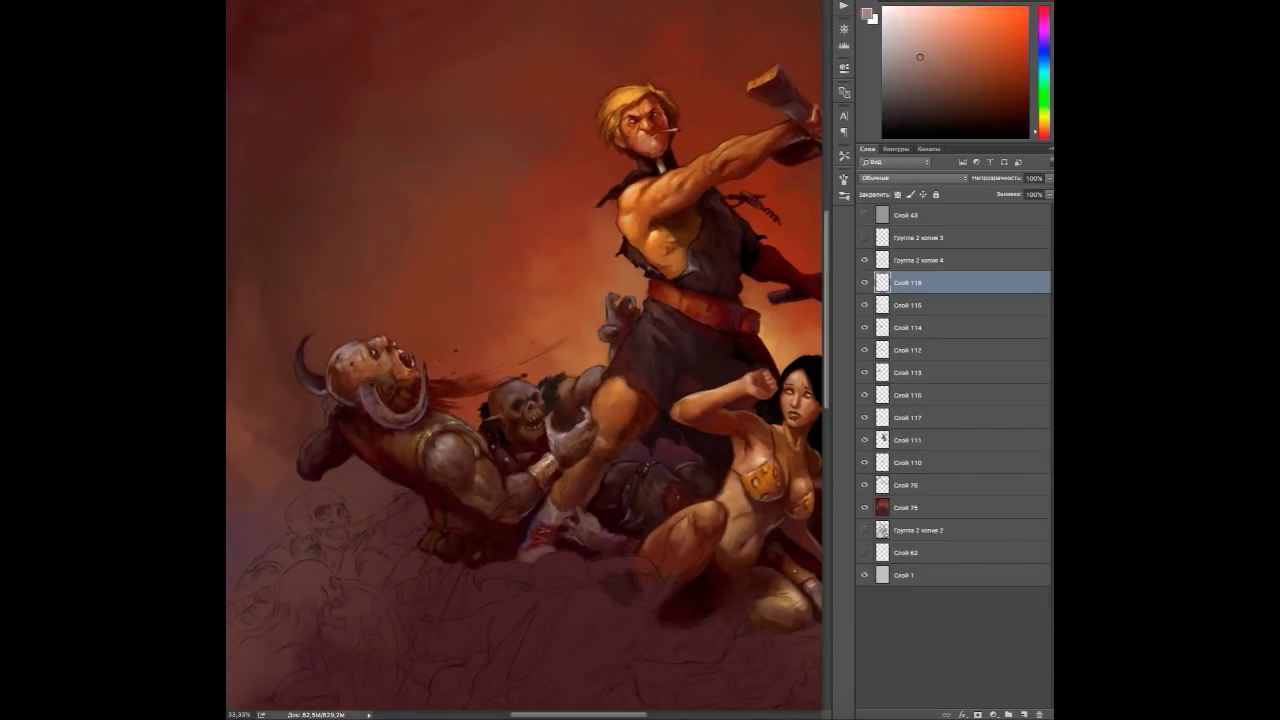
left_click(348, 366, "alt")
left_click(337, 368, "alt")
left_click(350, 359, "alt")
left_click(363, 370, "alt")
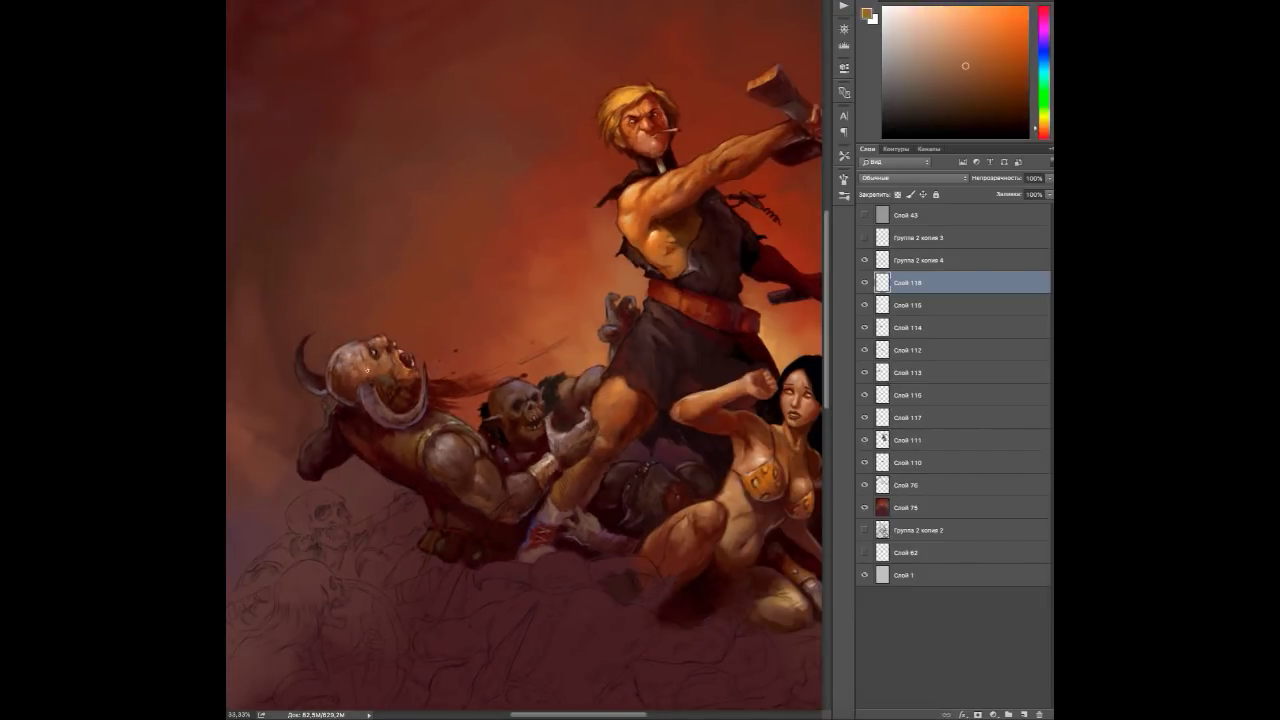
Refine the demon's mouth and horn shading, then add bluish-grey accents to the arm on another new layer.
left_click(390, 357, "alt")
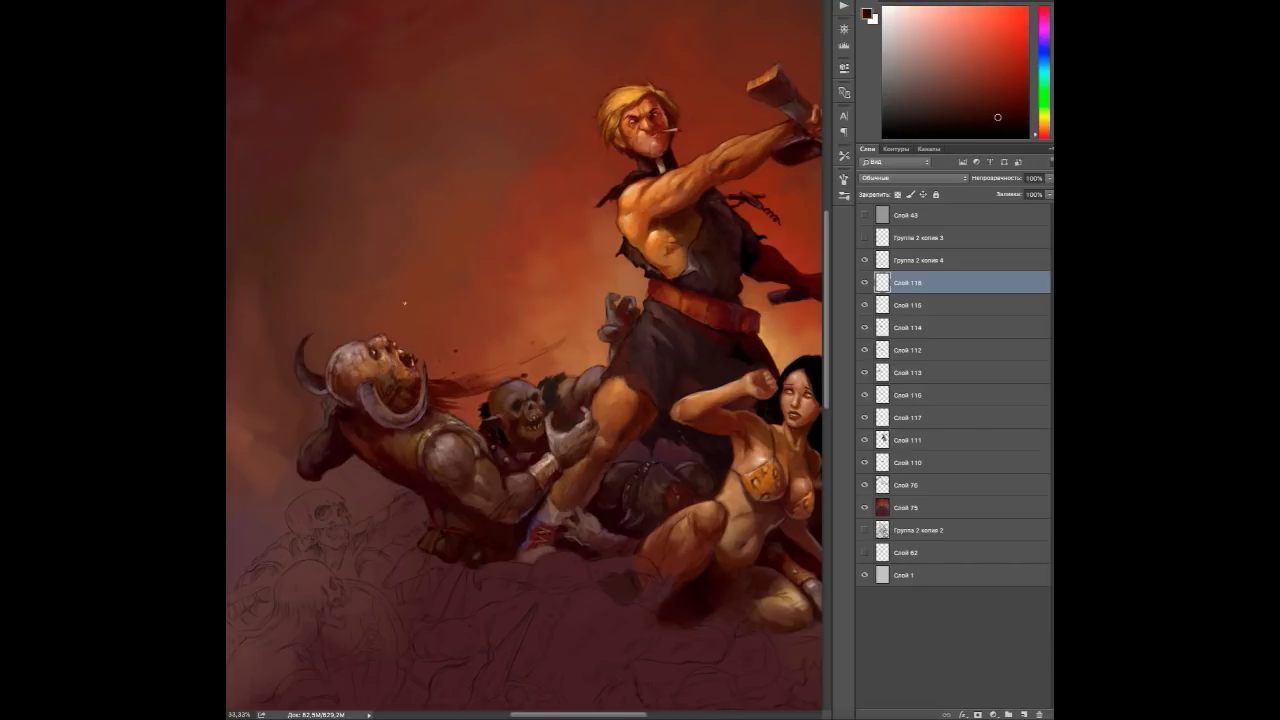
left_click(371, 391, "alt")
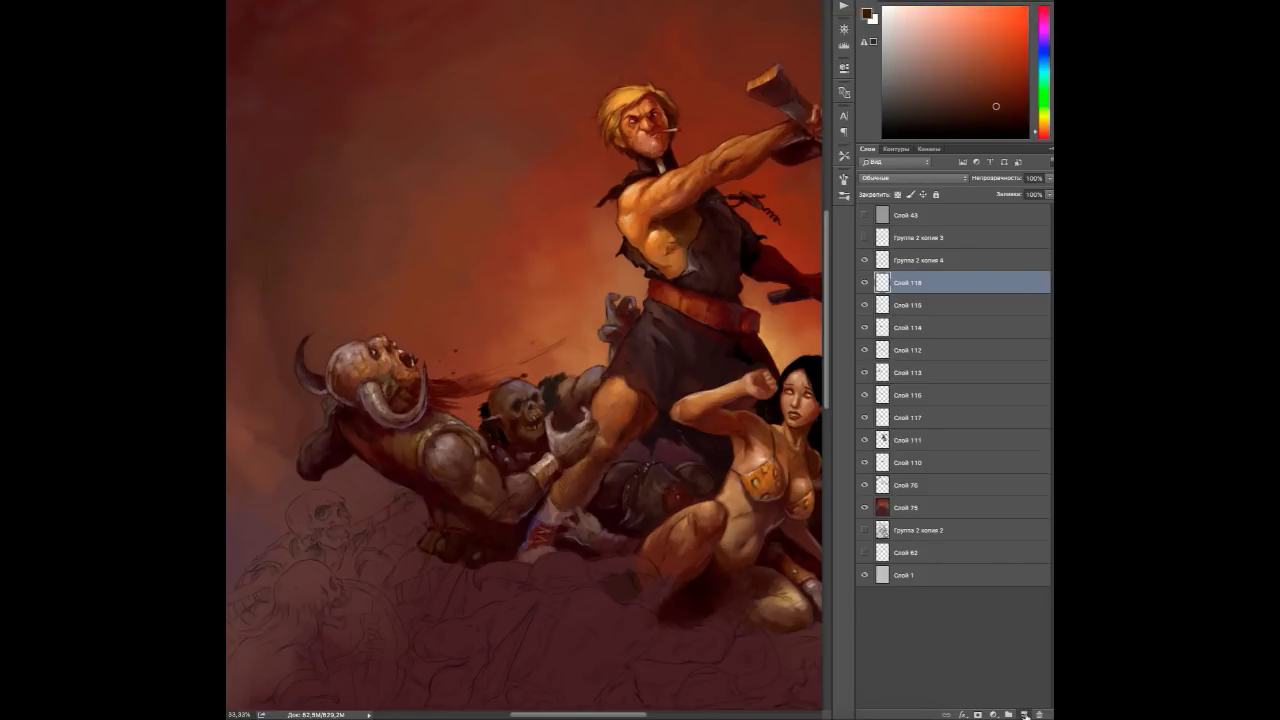
left_click(1025, 714)
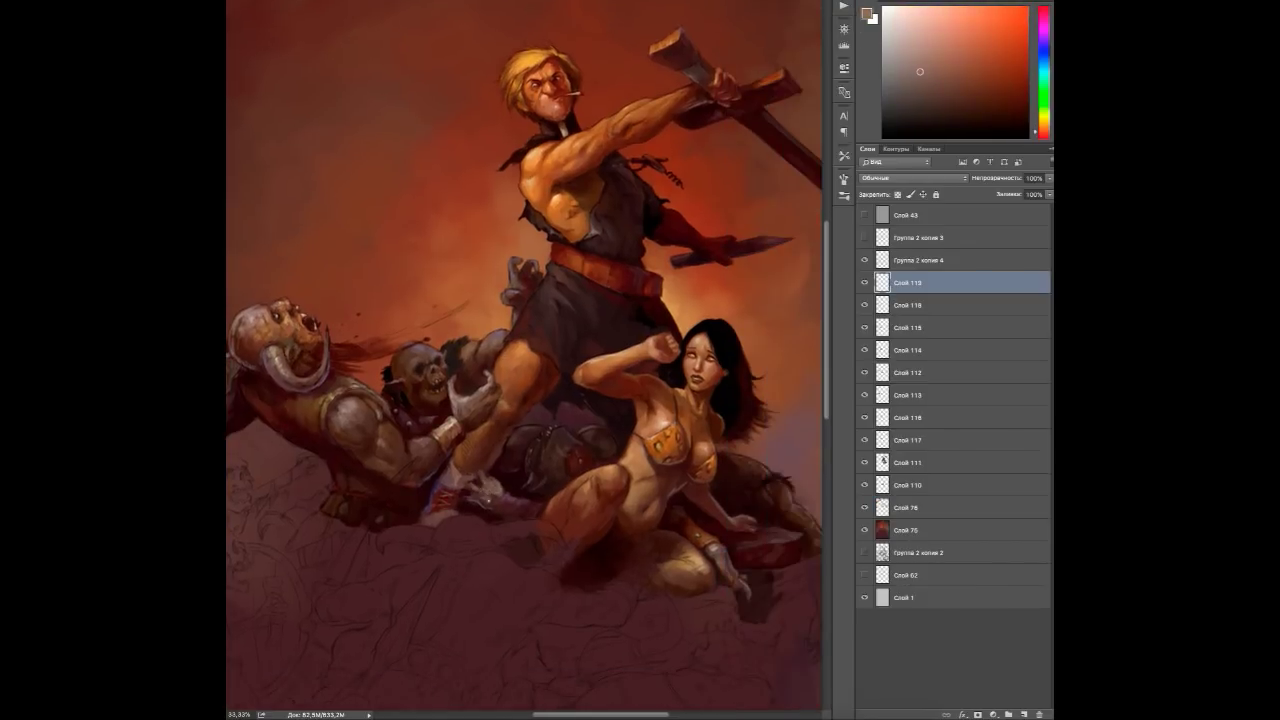
left_click_drag(480, 443, 538, 452)
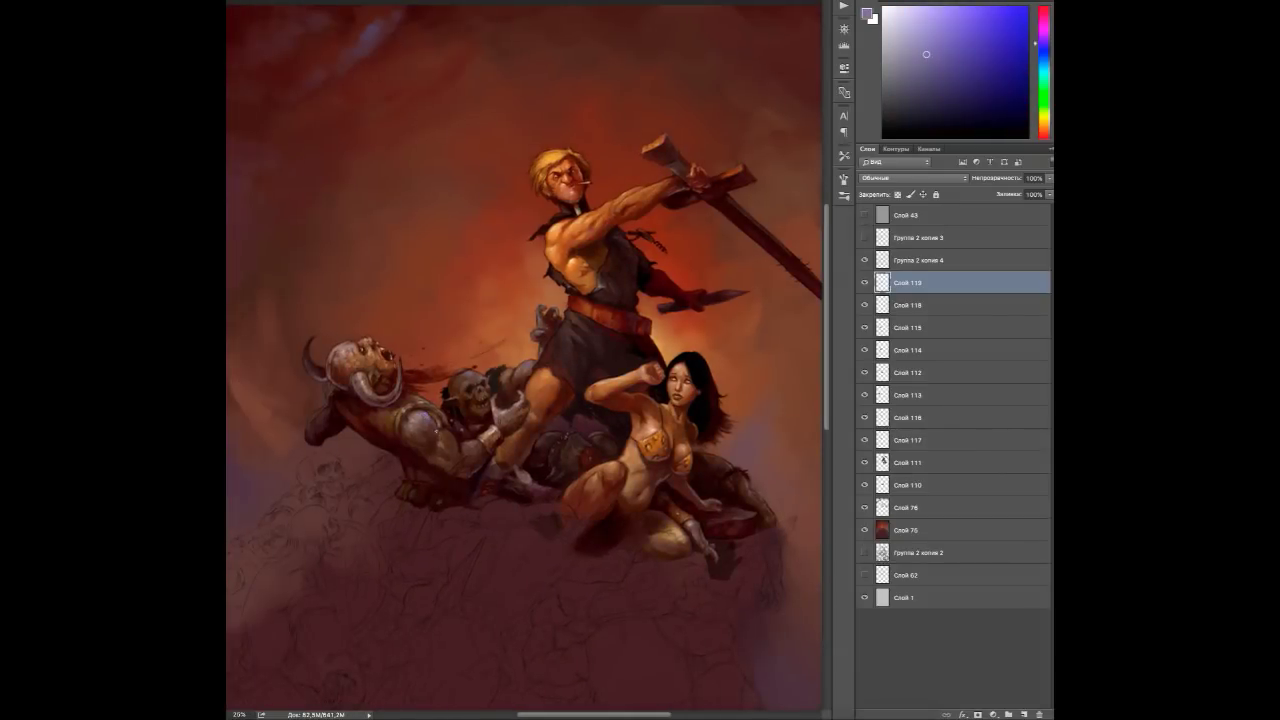
left_click(438, 426, "alt")
left_click(419, 430, "alt")
Check the painting with the topmost grey layer and flip the canvas horizontally.
left_click(864, 215)
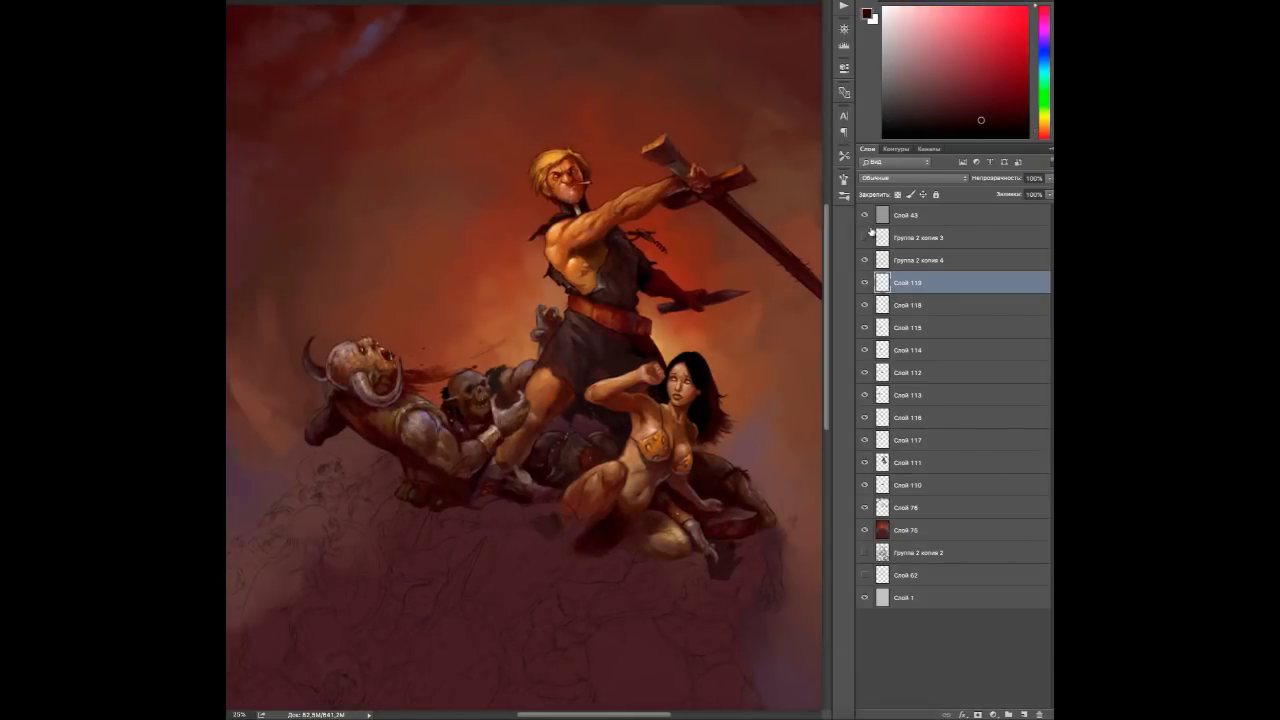
key("ctrl+shift+h")
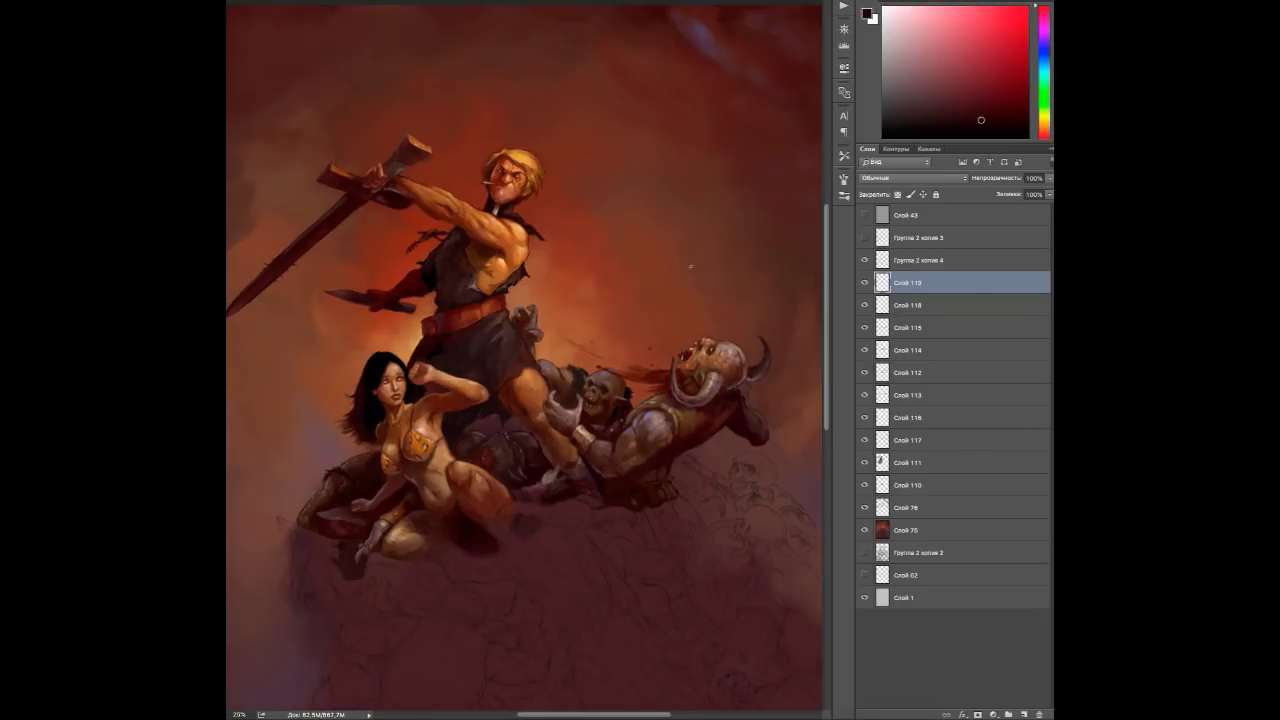
Add an Overlay layer above the painted figures and a Normal layer on top of it.
key("ctrl+alt+shift+n")
key("ctrl+alt+shift+n")
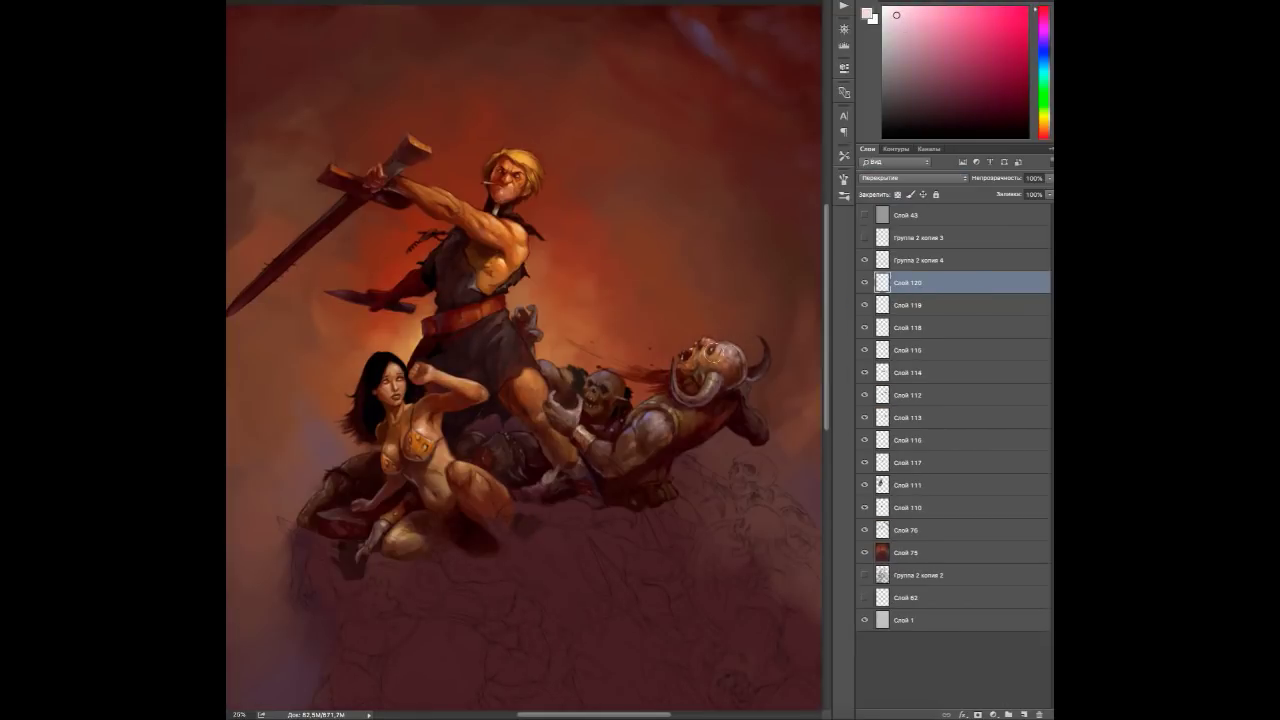
key("ctrl+alt+shift+n")
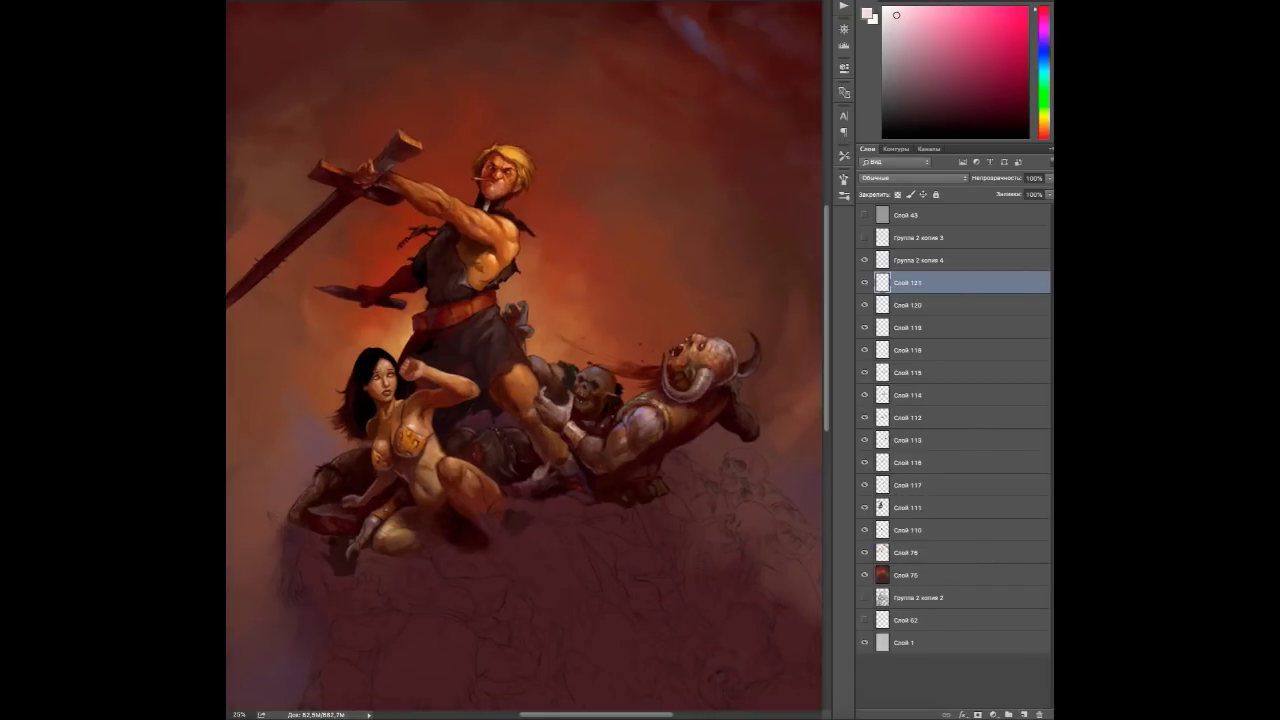
Render the warrior's bent knee with sampled brown and bright orange skin tones.
left_click(511, 382, "alt")
left_click(511, 388, "alt")
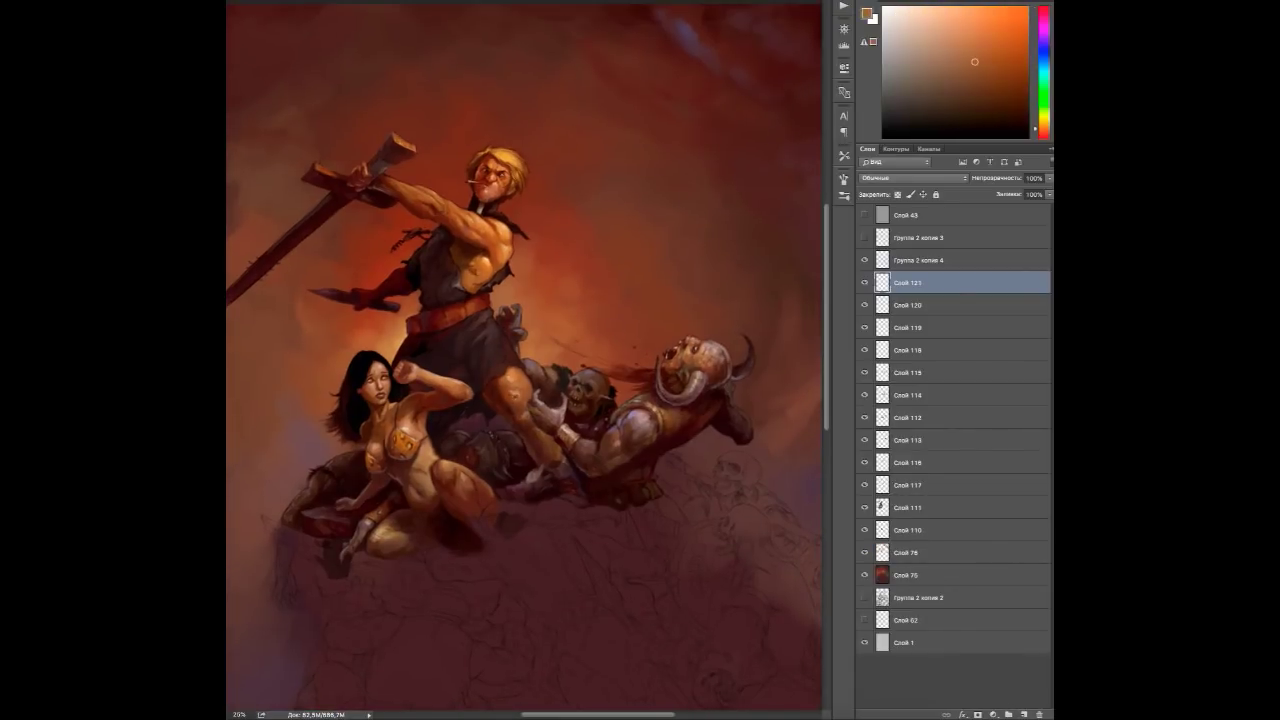
left_click(512, 390, "alt")
left_click(512, 388, "alt")
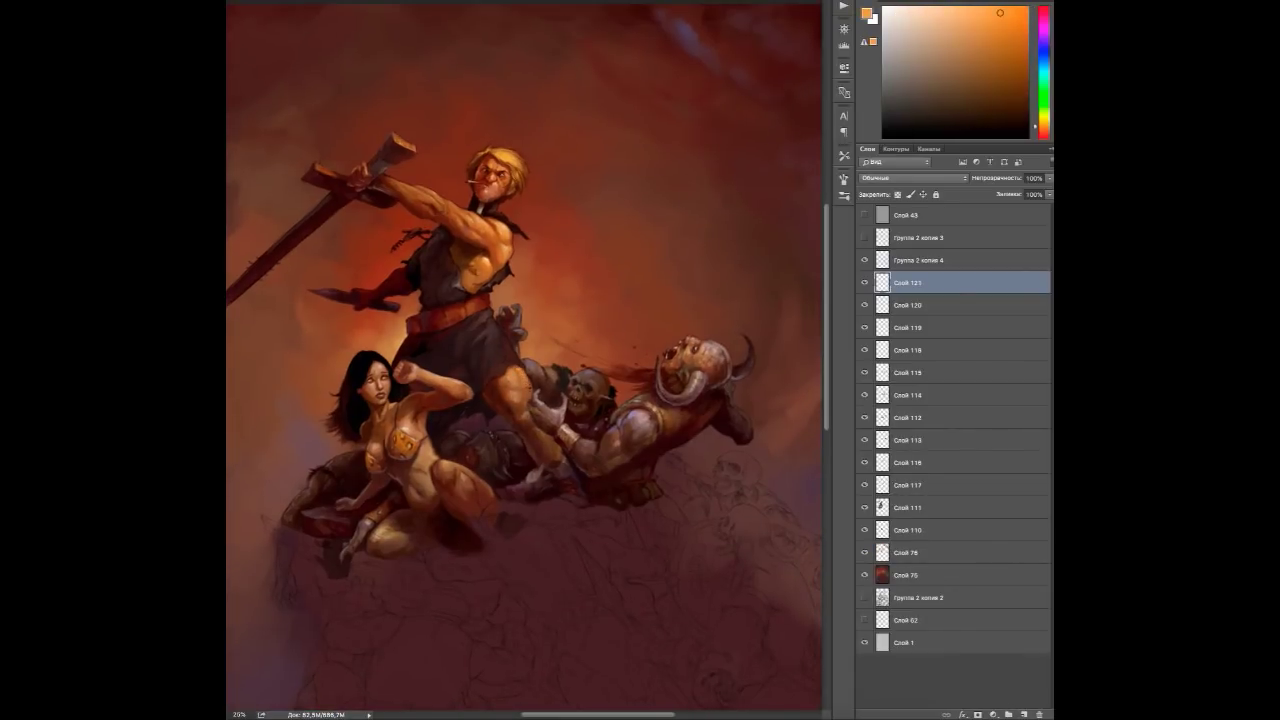
Deepen the shading around the crouching woman's legs with dark reddish tones.
left_click(445, 444, "alt")
left_click(445, 444, "alt")
left_click(445, 444, "alt")
left_click(314, 430, "alt")
left_click(469, 451, "alt")
left_click(466, 476, "alt")
left_click_drag(466, 476, 388, 414)
Add a new layer and block in an ochre back and rounded head for the creature below the warrior's foot.
key("ctrl+shift+alt+n")
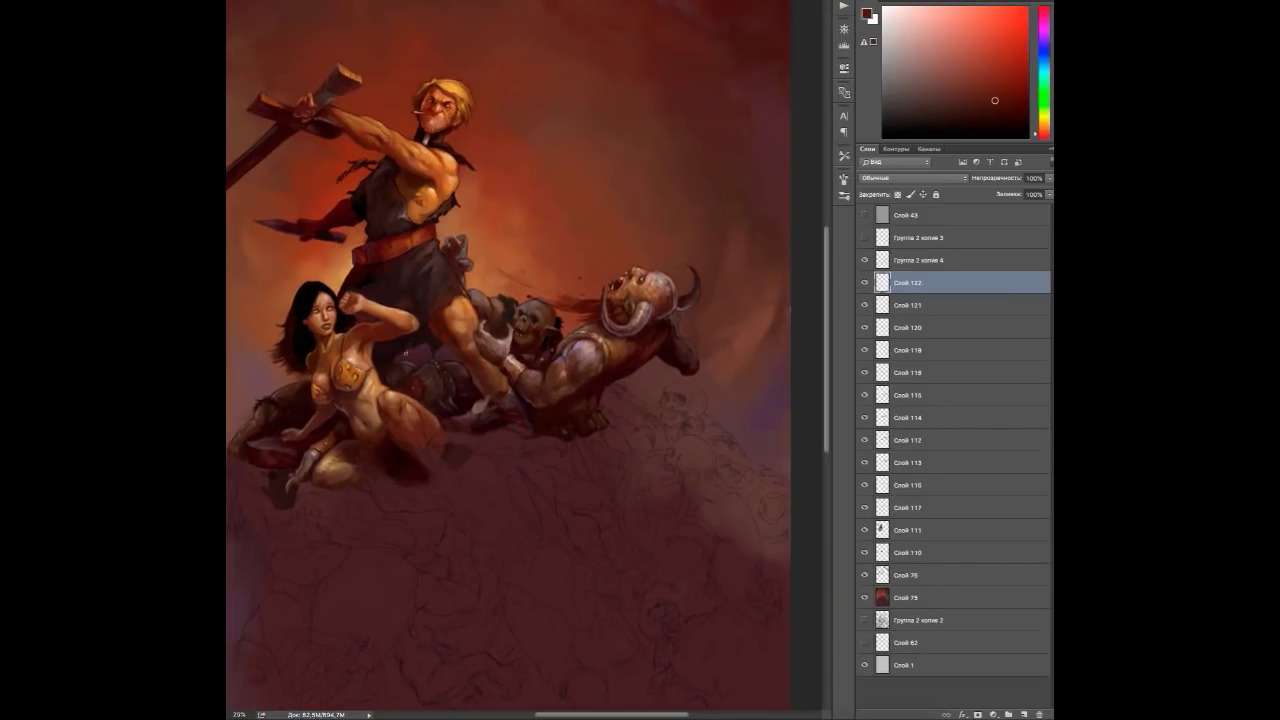
left_click(462, 347, "alt")
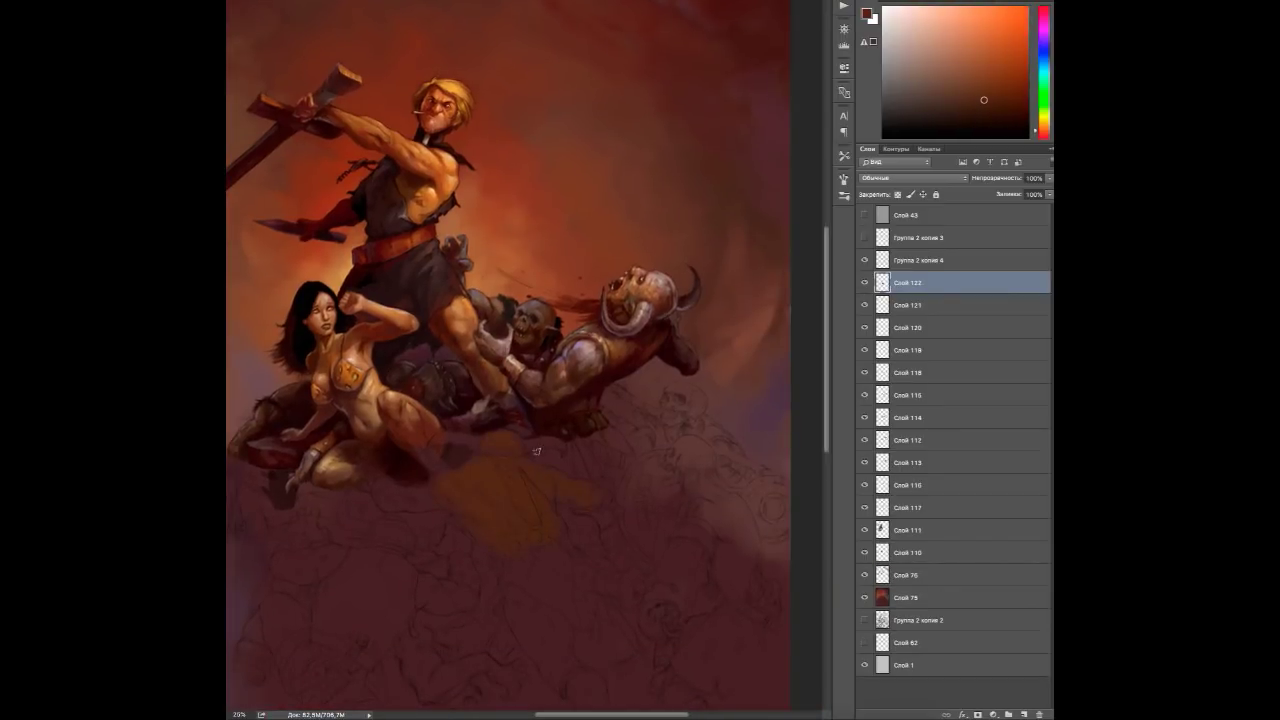
left_click(492, 438, "alt")
left_click(503, 423, "alt")
left_click(500, 448, "alt")
left_click(485, 441, "alt")
left_click_drag(485, 441, 520, 434)
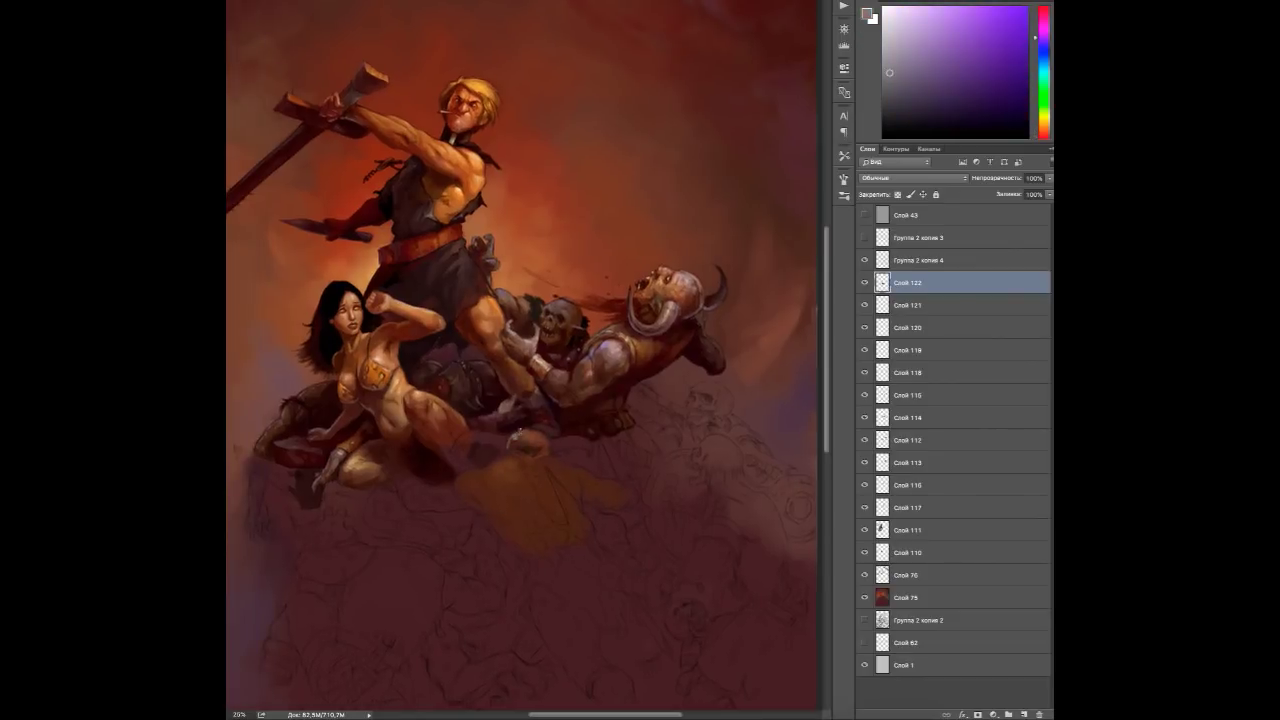
Shade the foreground creature's head in warm browns and paint its two curved bluish-grey horns.
left_click(527, 440, "alt")
left_click(535, 445, "alt")
left_click(539, 441, "alt")
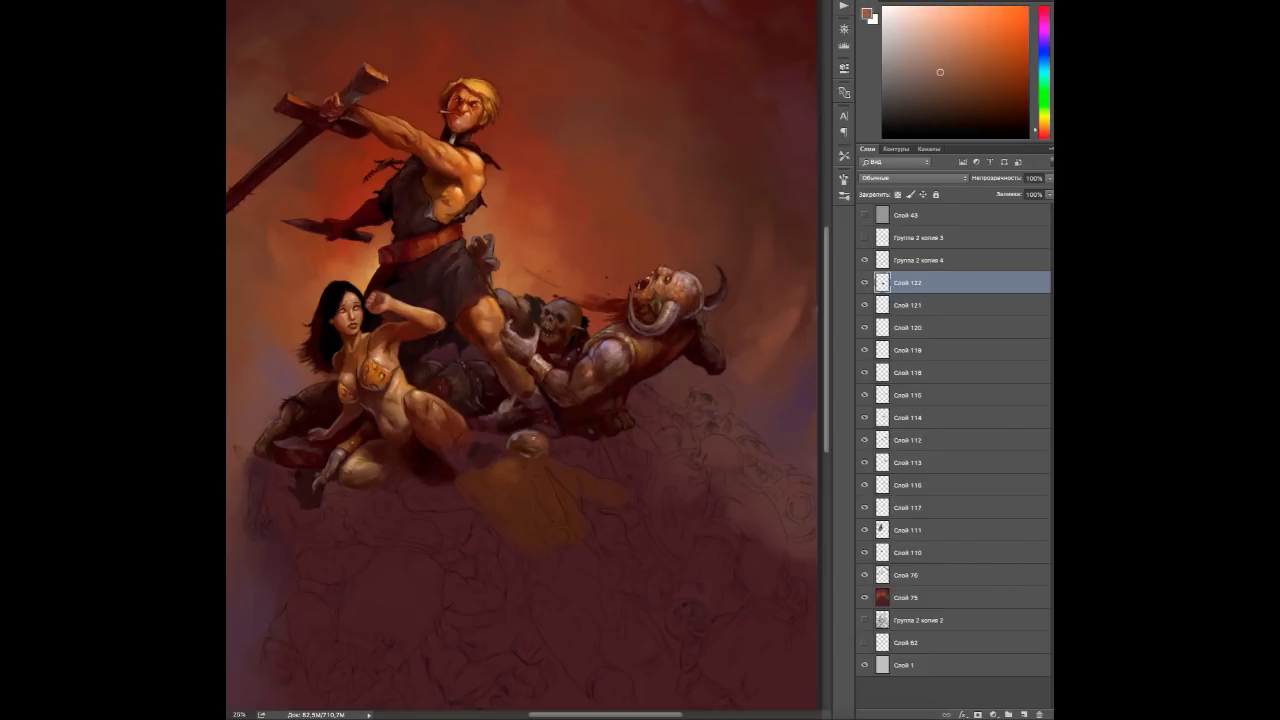
left_click(508, 444, "alt")
left_click(500, 440, "alt")
mouse_move(500, 438)
left_mouse_down()
mouse_move(591, 450)
mouse_move(508, 438)
left_mouse_up()
left_click(502, 437, "alt")
left_click(480, 443, "alt")
left_click(560, 445, "alt")
left_click(498, 440, "alt")
left_click(498, 440, "alt")
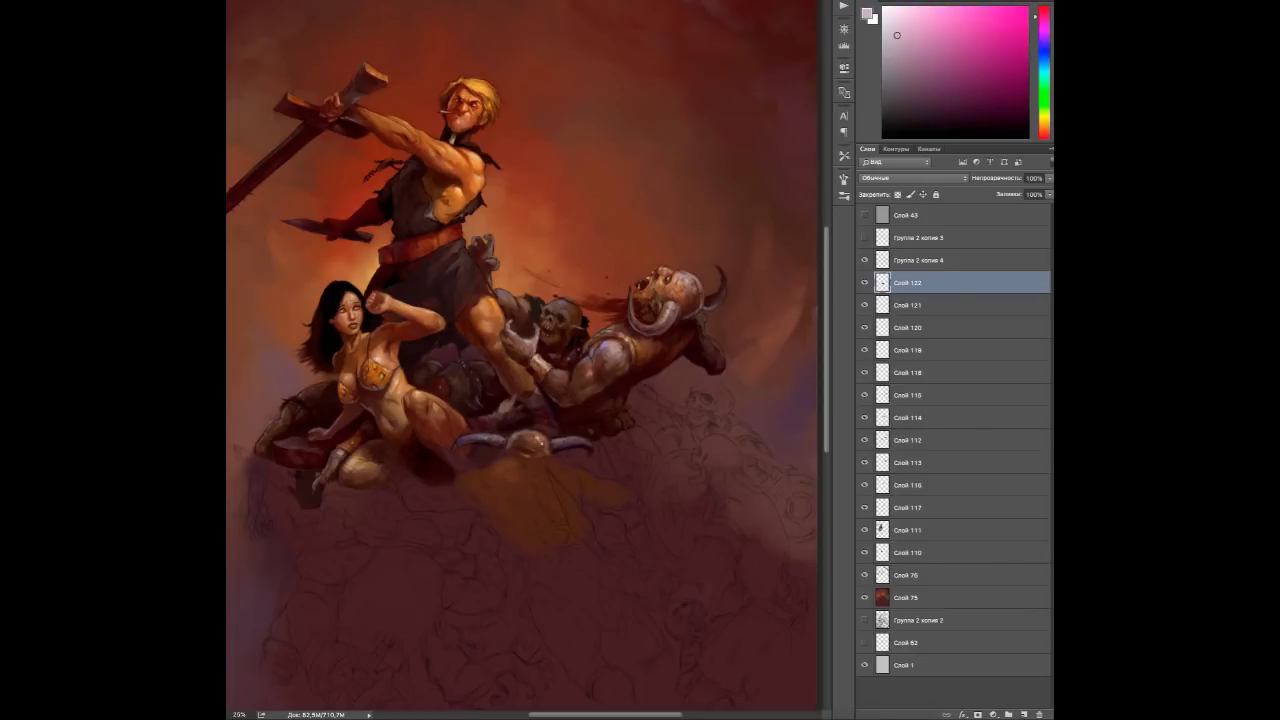
Model the foreground creature's upper back and spine with brown shadows and pale skin tones.
left_click(505, 470, "alt")
mouse_move(490, 465)
left_mouse_down()
mouse_move(565, 495)
mouse_move(509, 498)
left_mouse_up()
left_click(510, 485, "alt")
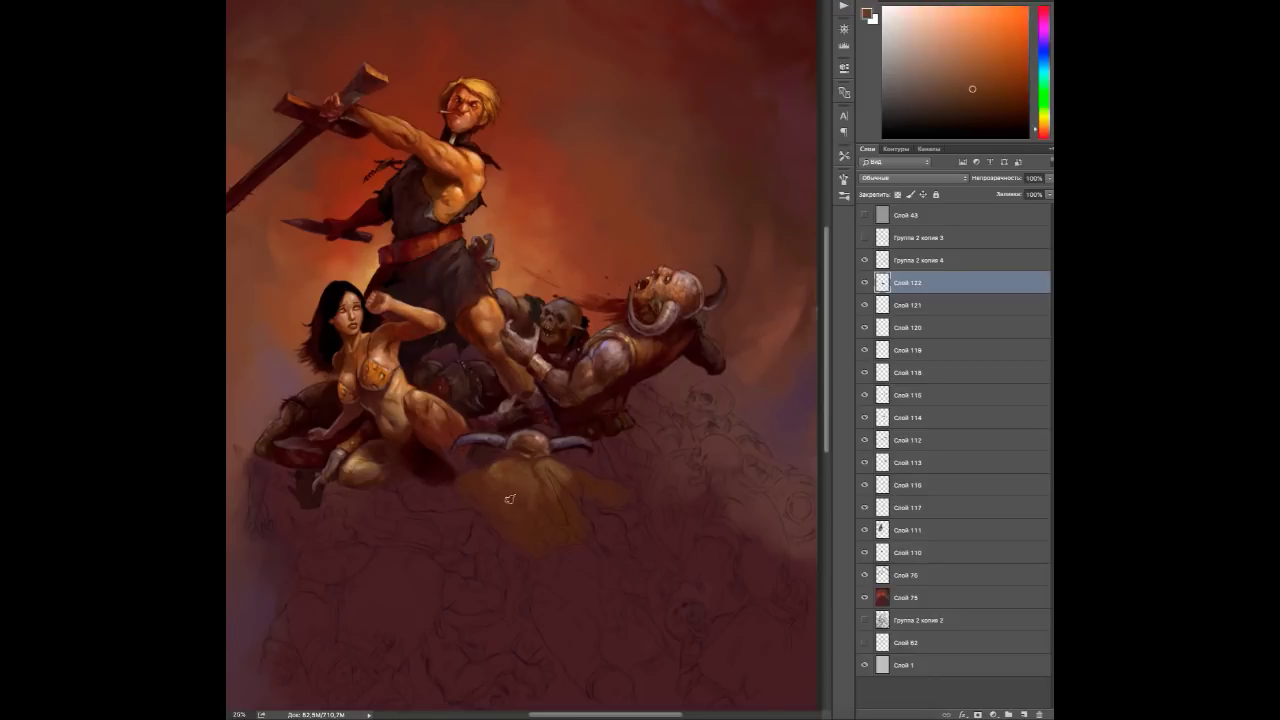
left_click(545, 511, "alt")
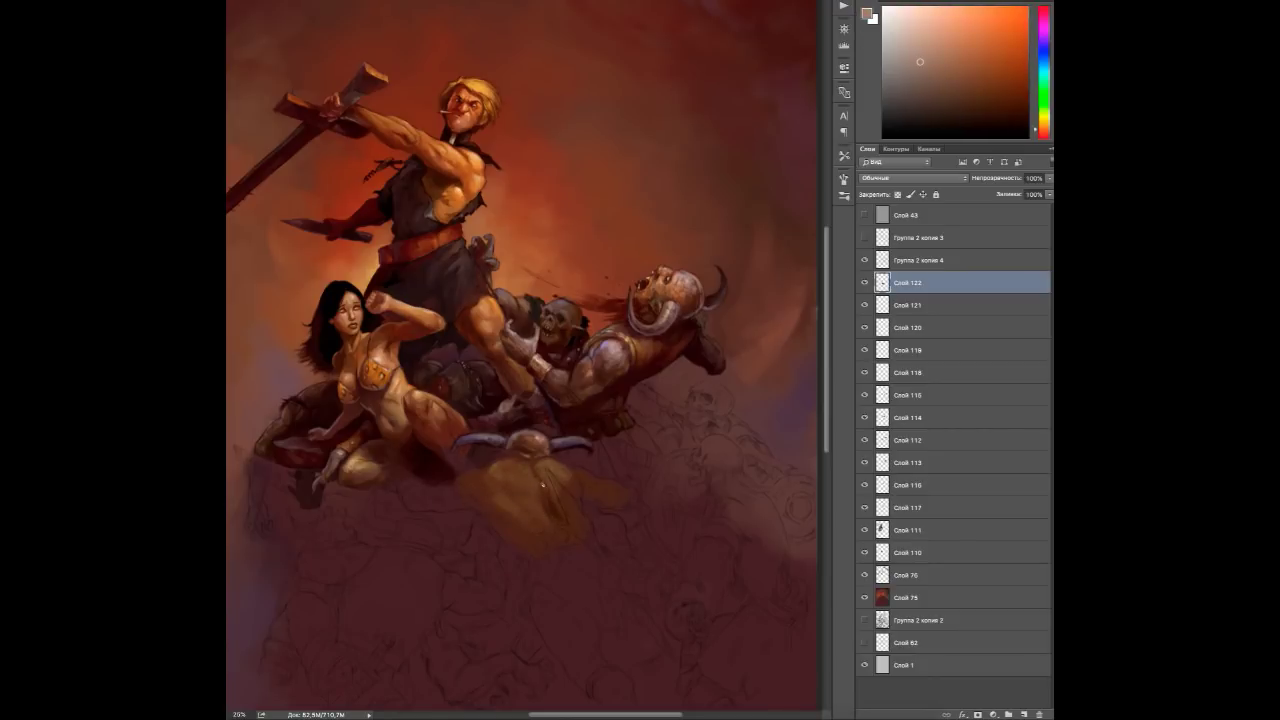
left_click(545, 495, "alt")
left_click(513, 470, "alt")
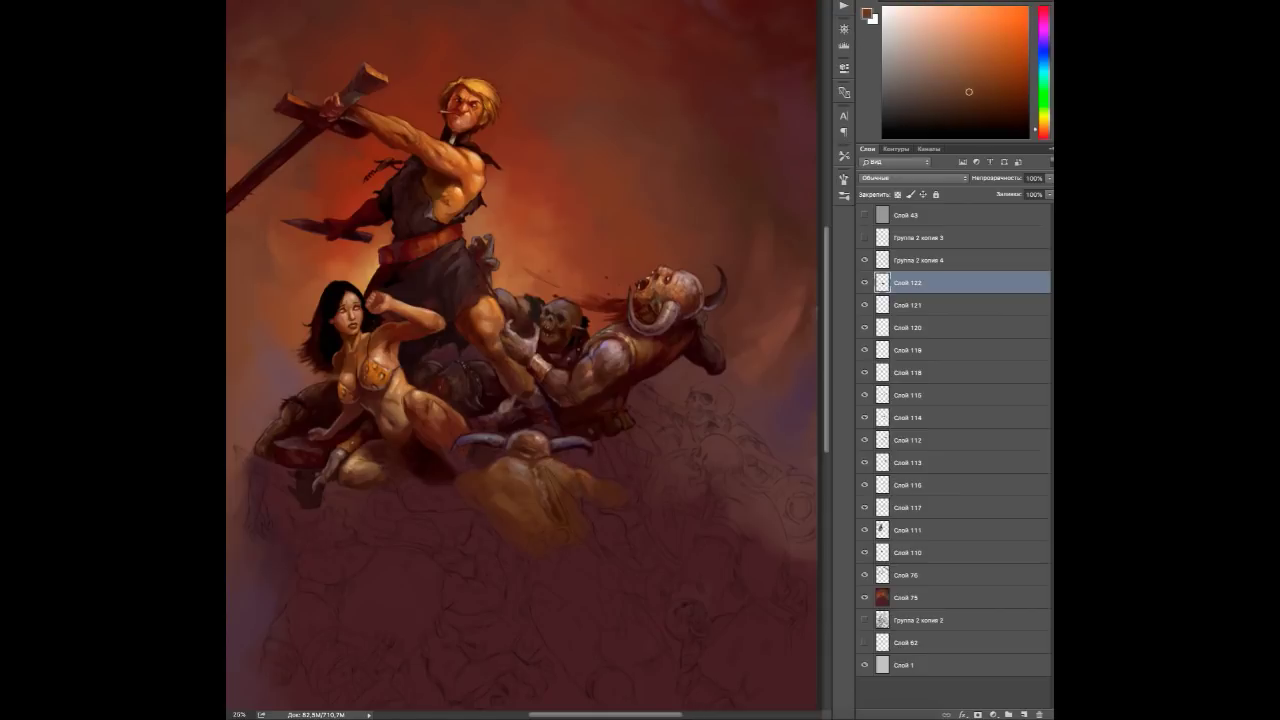
Shape the foreground creature's raised shoulder and bent arm with reddish-brown and light skin tones.
left_click(574, 494, "alt")
left_click(615, 497, "alt")
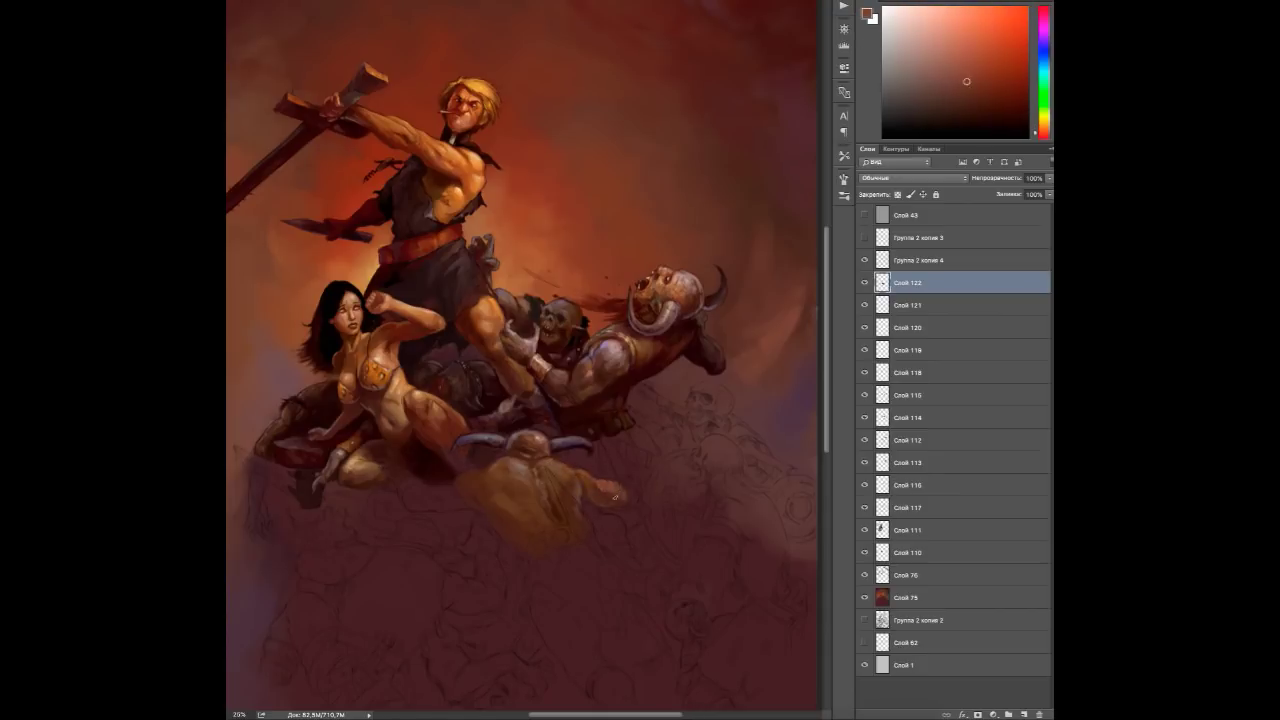
left_click(580, 469, "alt")
left_click(609, 491, "alt")
Carve the muscle folds into the foreground creature's back and paint a dark shadow beneath its torso.
left_click(506, 485, "alt")
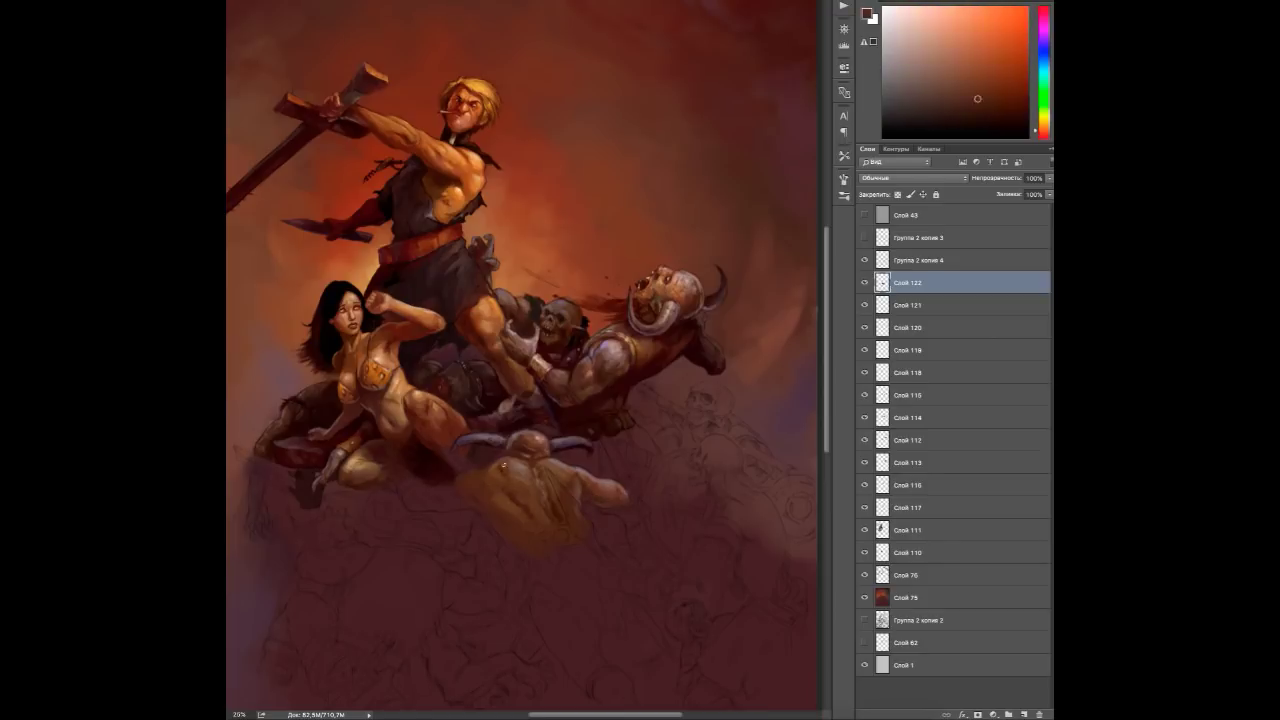
left_click(533, 527, "alt")
mouse_move(500, 512)
left_mouse_down()
mouse_move(457, 543)
mouse_move(495, 570)
left_mouse_up()
left_click(470, 520, "alt")
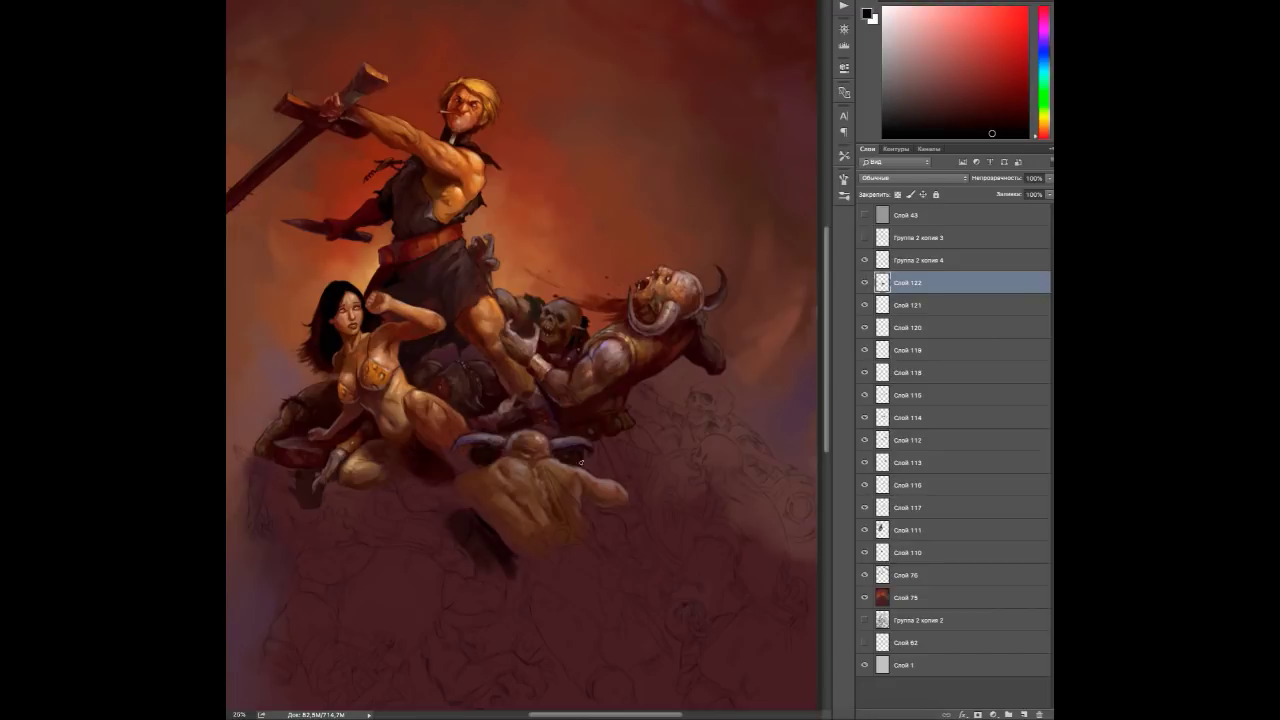
Add cool grey highlights and softer midtones to the foreground creature's neck and shoulder blades.
left_click(528, 483, "alt")
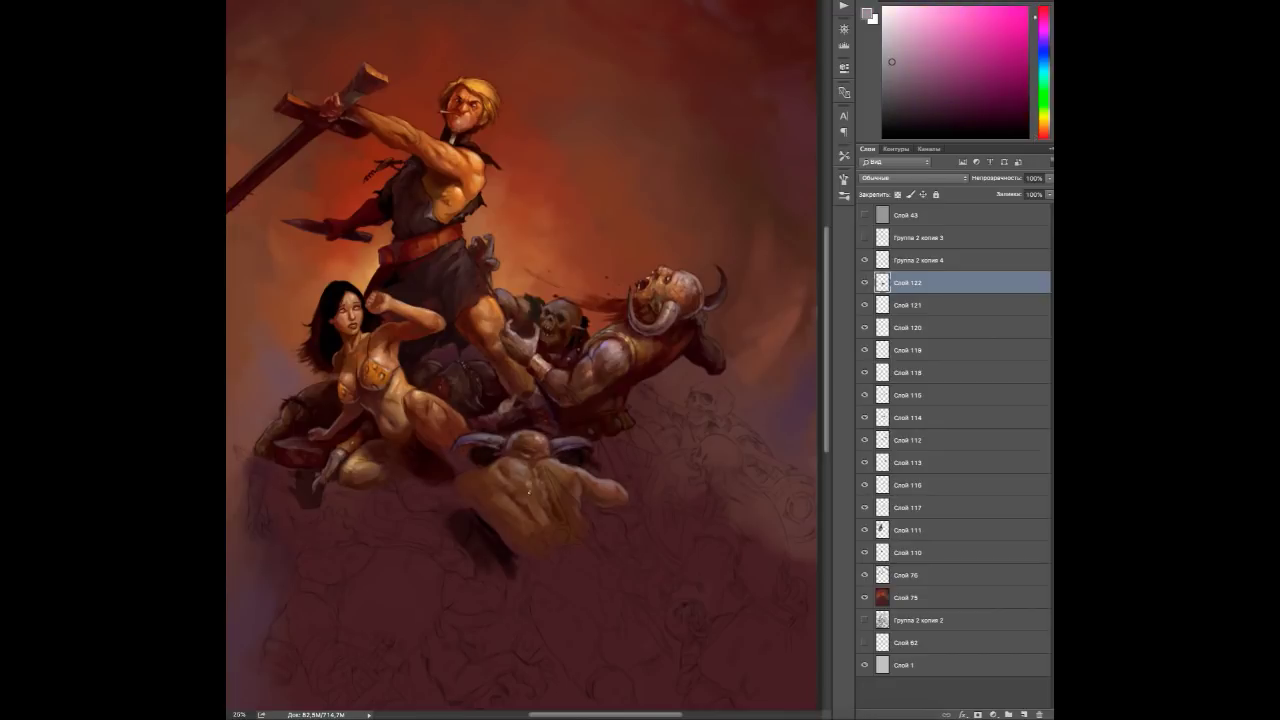
left_click(533, 467, "alt")
left_click(563, 473, "alt")
left_click(570, 481, "alt")
left_click(545, 478, "alt")
left_click(543, 475, "alt")
Refine the muscle shading on the foreground creature's lower back and flank.
left_click(552, 514, "alt")
left_click(545, 511, "alt")
left_click(545, 511, "alt")
left_click(563, 517, "alt")
left_click(563, 517, "alt")
Define the edge of the foreground creature's torso against the dark shadow beside its waist.
left_click(468, 478, "alt")
left_click(478, 492, "alt")
left_click(481, 509, "alt")
left_click(507, 538, "alt")
left_click(492, 525, "alt")
left_click(495, 527, "alt")
Flip the canvas horizontally and paint the foreground creature's other arm reaching towards the crouching woman.
key("h")
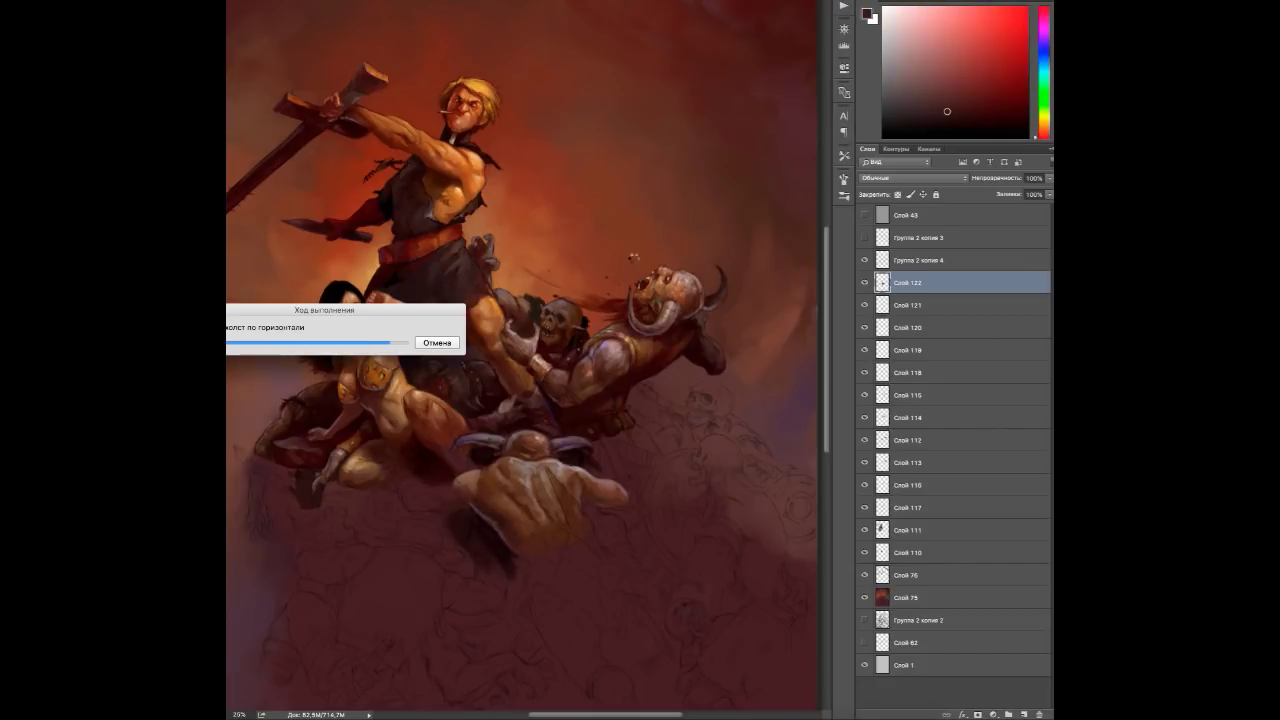
left_click(500, 472, "alt")
left_click(517, 484, "alt")
left_click(517, 479, "alt")
left_click(557, 504, "alt")
left_click(570, 488, "alt")
left_click(567, 485, "alt")
left_click(581, 481, "alt")
Darken the shadows under the foreground creature's outstretched arm and refine its forearm and torso edge.
left_click(542, 520, "alt")
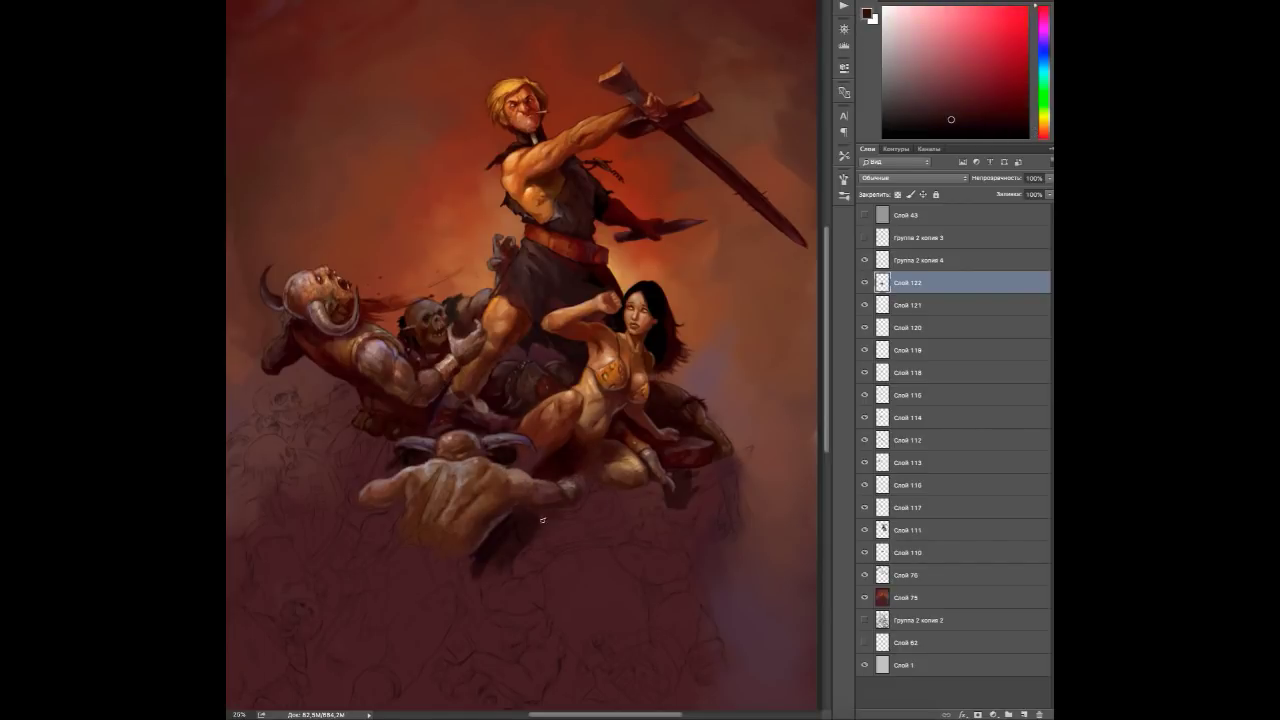
left_click(603, 490, "alt")
left_click(546, 485, "alt")
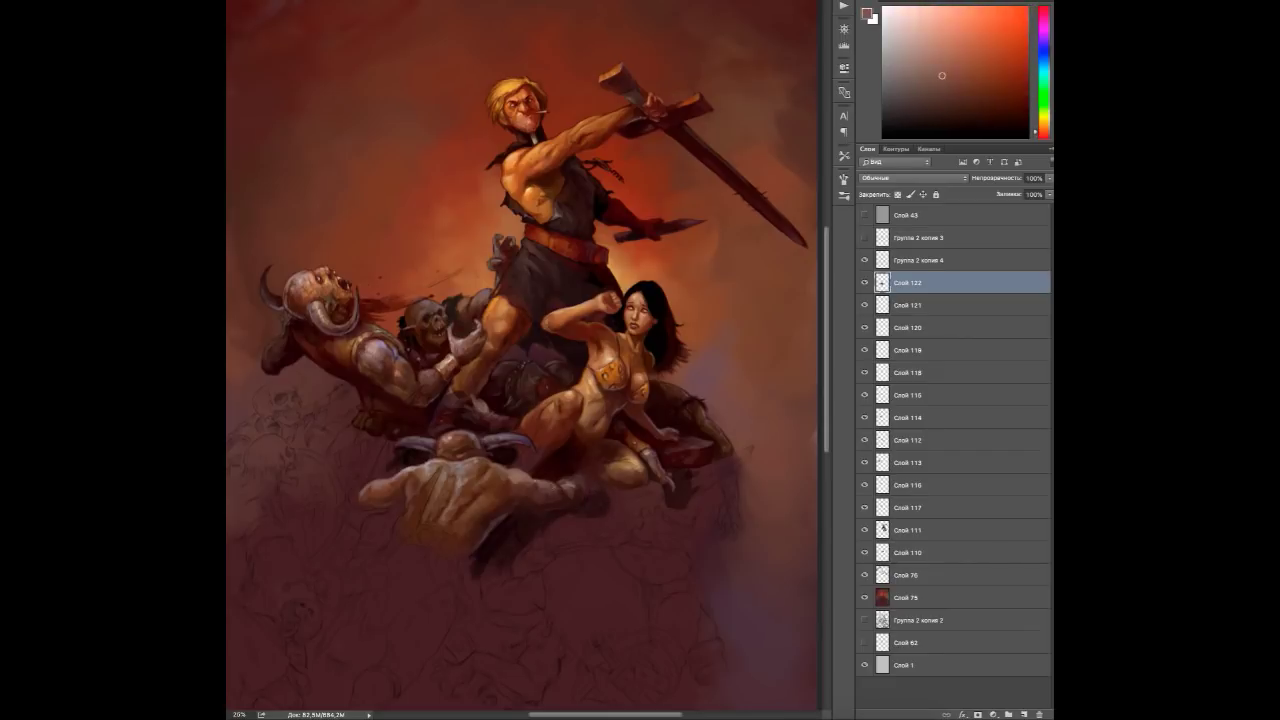
left_click(569, 488, "alt")
scroll(575, 480, "up", 2)
left_click(500, 530, "alt")
left_click(476, 561, "alt")
left_click(519, 555, "alt")
left_click(490, 581, "alt")
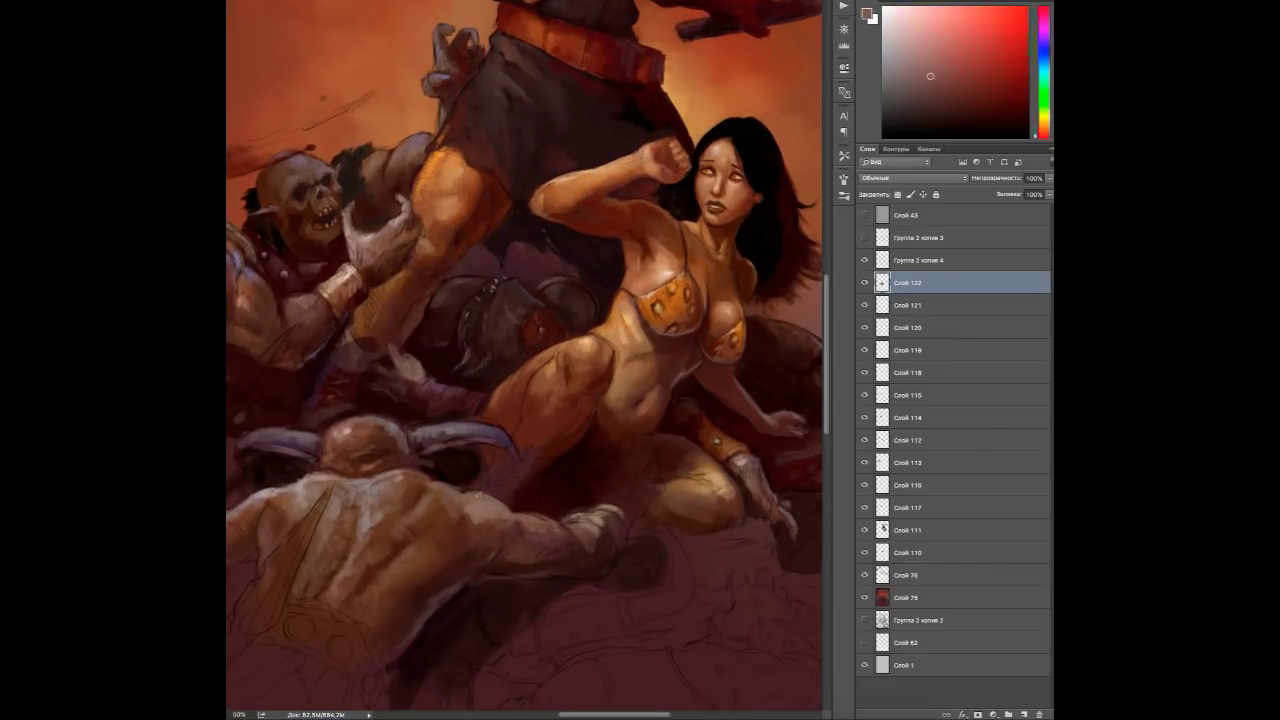
Paint the foreground creature's open hand with spread fingers in front of the woman's leg and shade around it.
left_click(605, 490, "alt")
mouse_move(592, 505)
left_mouse_down()
mouse_move(643, 483)
mouse_move(636, 509)
mouse_move(645, 445)
left_mouse_up()
left_click(630, 480, "alt")
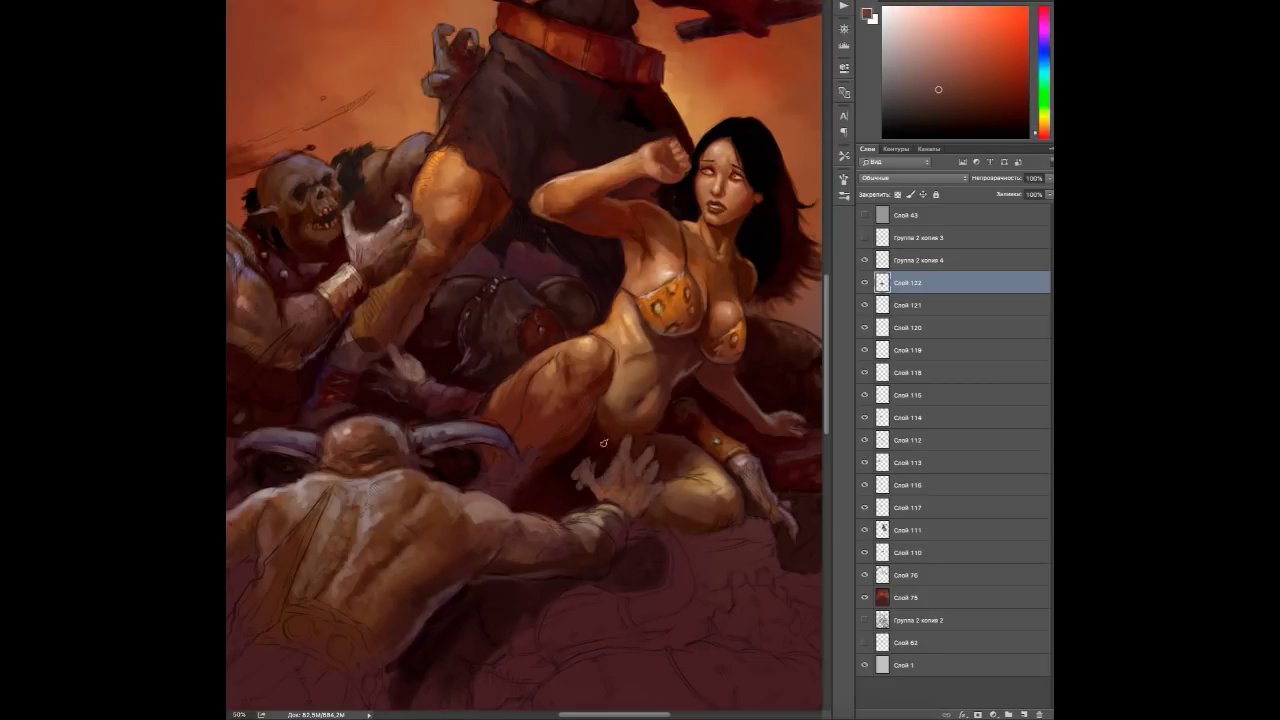
left_click(583, 466, "alt")
left_click(583, 468, "alt")
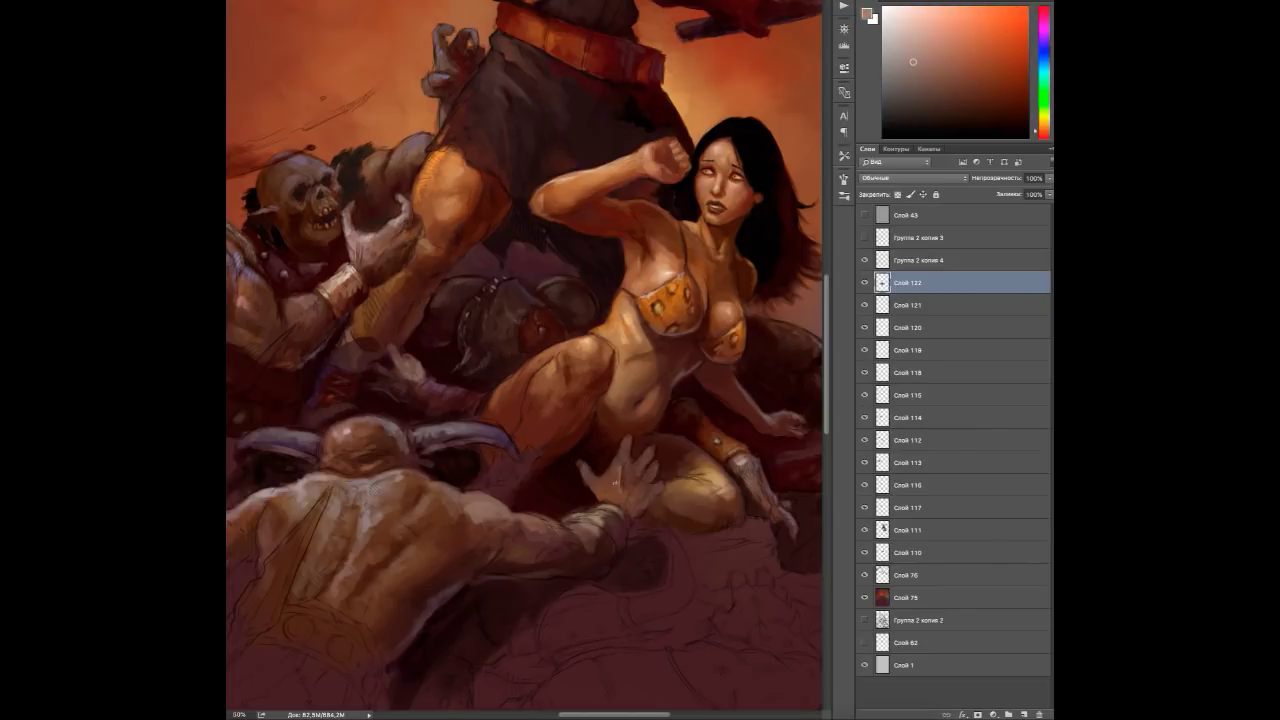
left_click(654, 490, "alt")
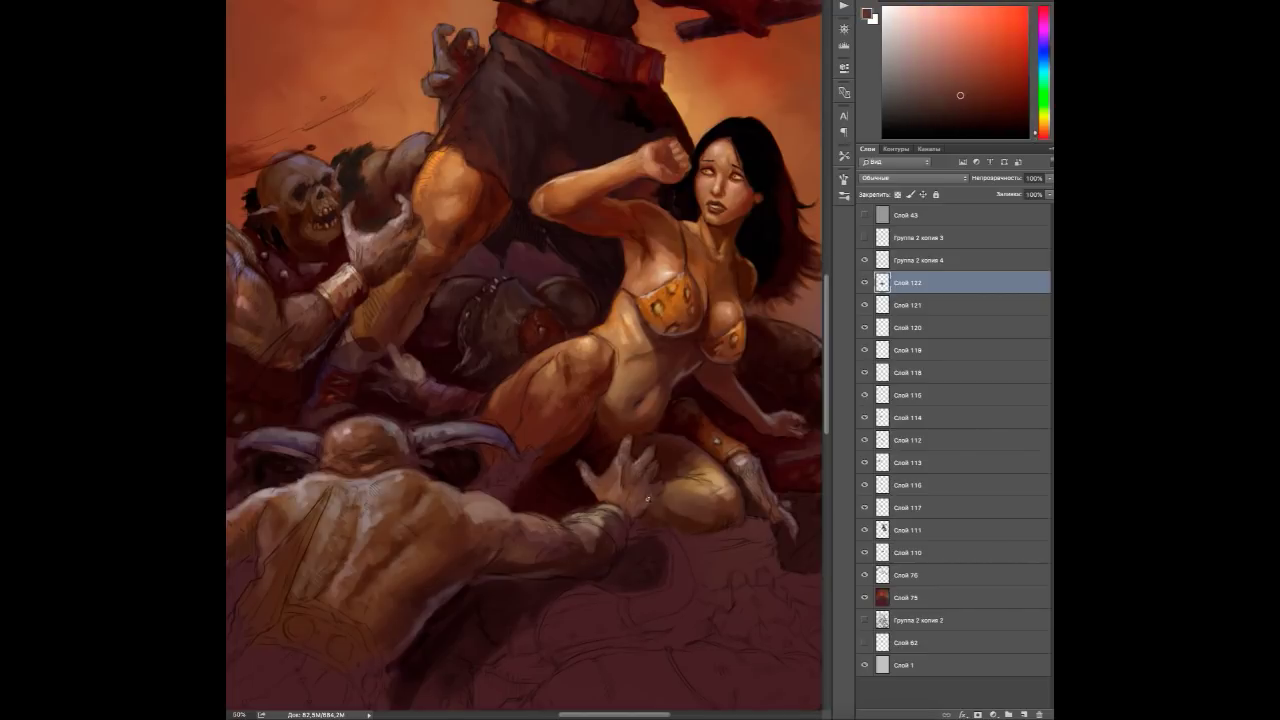
left_click(735, 512, "alt")
left_click(658, 497, "alt")
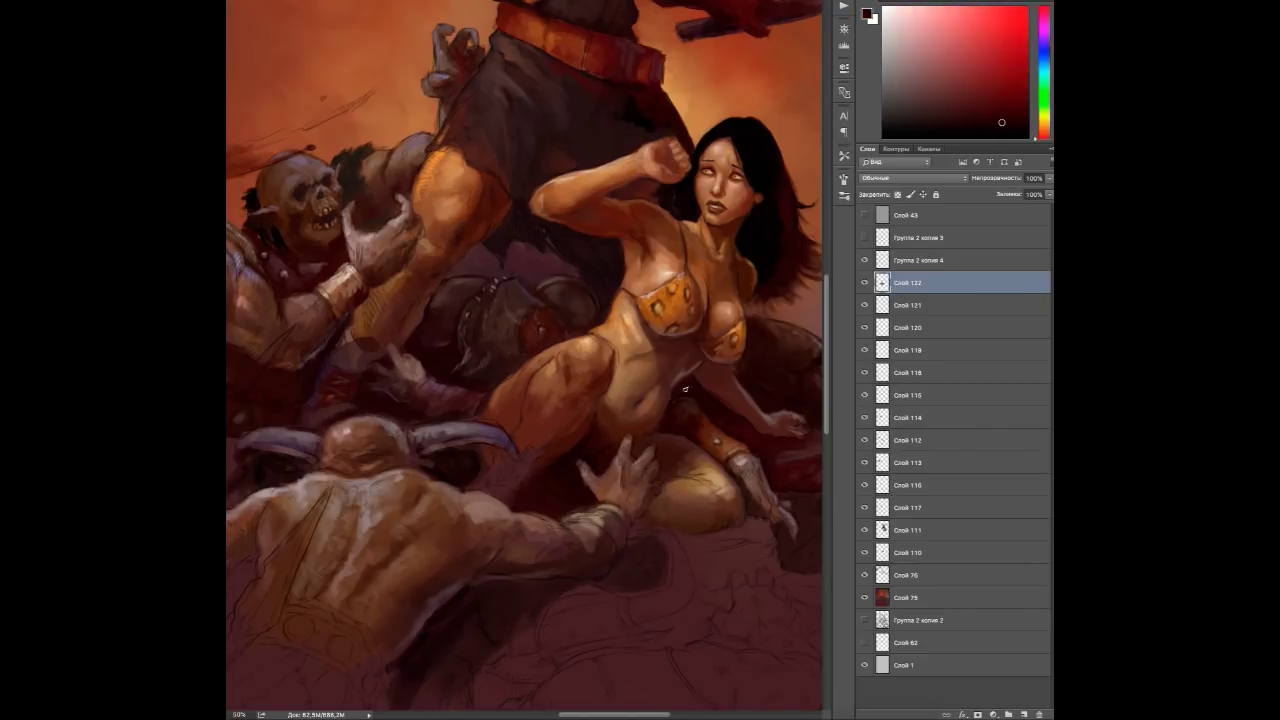
Add a new layer and paint an ochre laced sandal on the crouching woman's front foot.
left_click(1022, 714)
left_click(684, 486, "alt")
left_click(622, 412, "alt")
left_click(580, 412, "alt")
left_click(580, 412, "alt")
mouse_move(492, 472)
left_mouse_down()
mouse_move(528, 453)
mouse_move(520, 488)
left_mouse_up()
left_click(484, 480, "alt")
left_click(504, 465, "alt")
left_click(509, 493, "alt")
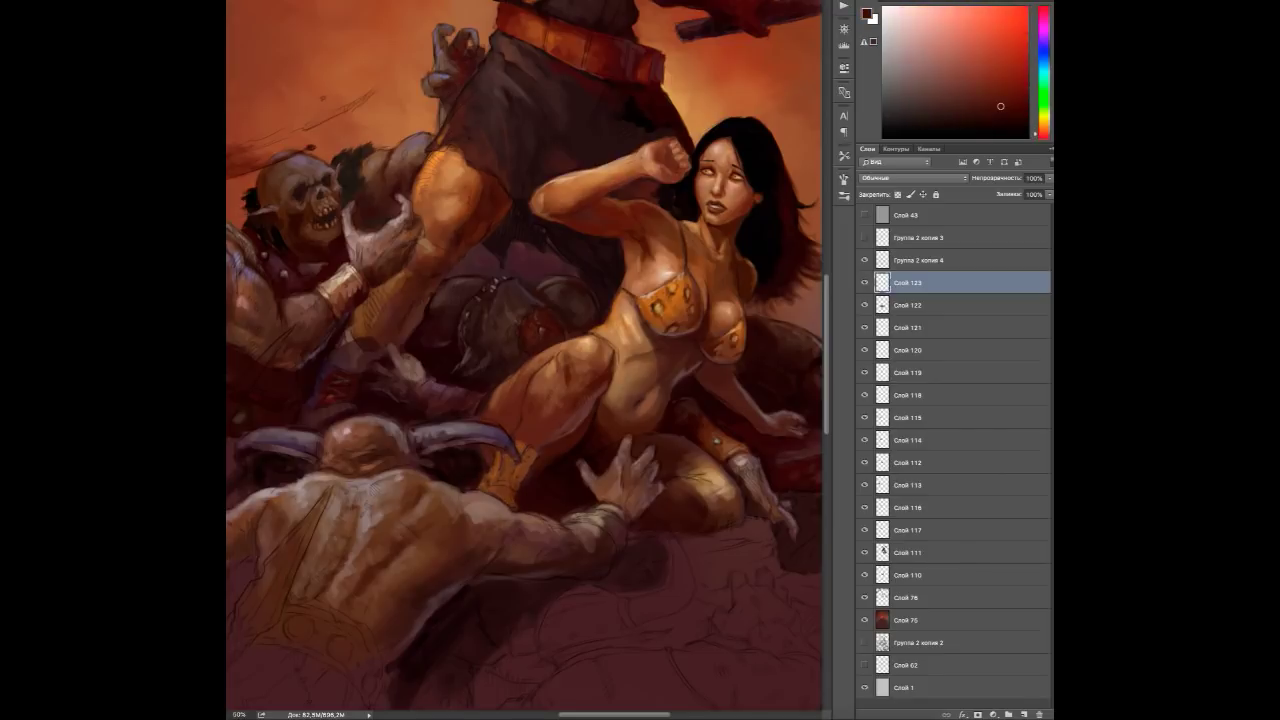
Brighten the lacing of the woman's sandal and add another new layer for further details.
left_click(509, 493, "alt")
key("ctrl+shift+alt+n")
left_click(485, 465, "alt")
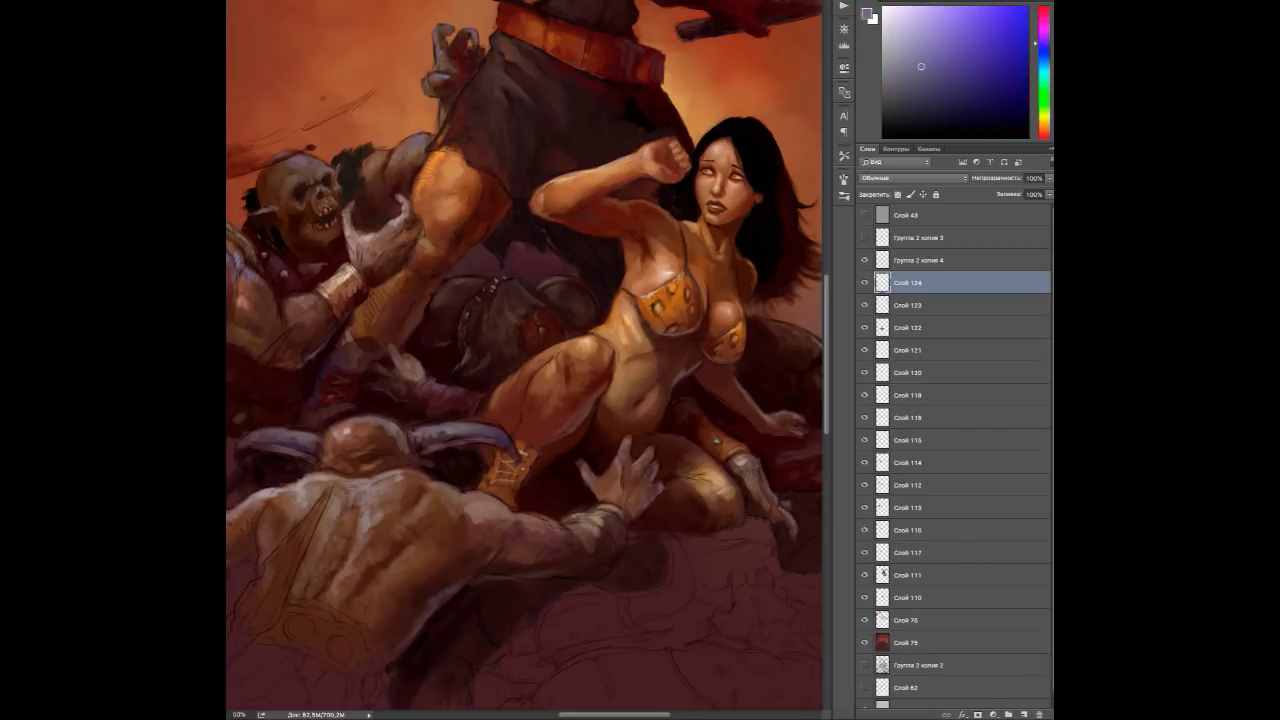
left_click(601, 390, "alt")
Paint a dark ledge and a light grey slab on the ground below the crouching woman's hand.
scroll(601, 390, "down", 1)
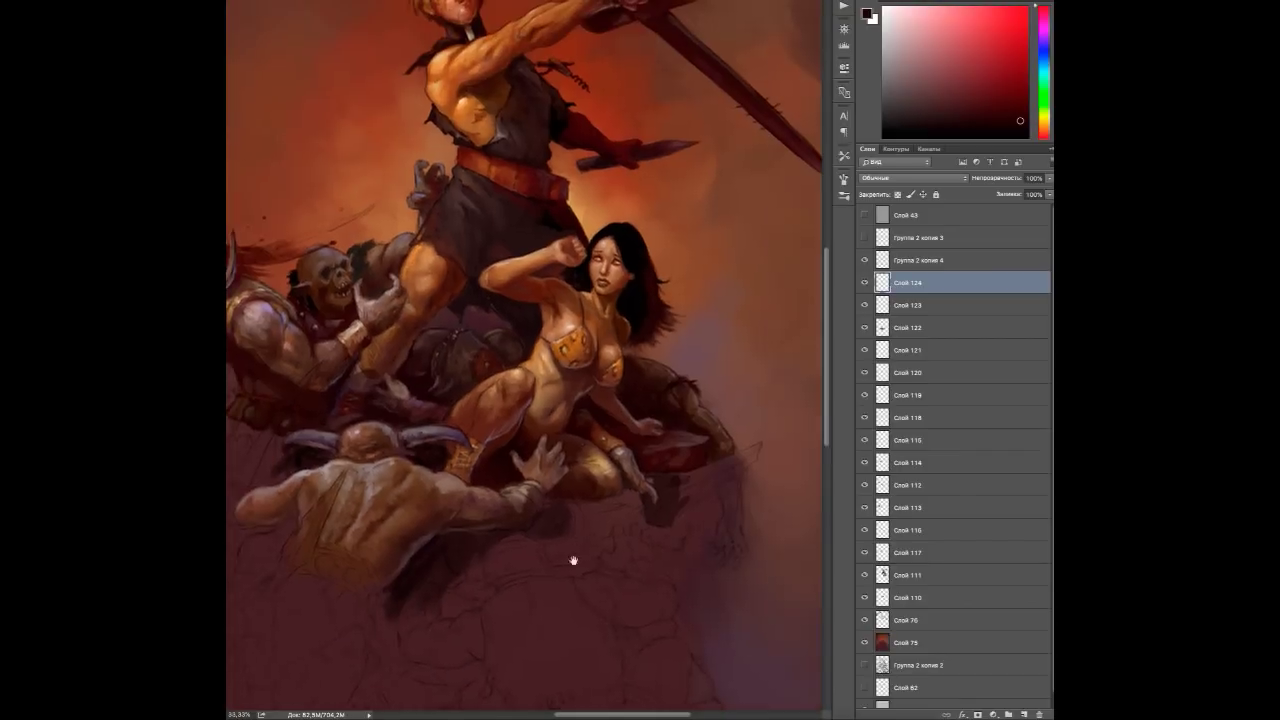
left_click(629, 509, "alt")
mouse_move(590, 525)
left_mouse_down()
mouse_move(635, 522)
mouse_move(675, 520)
left_mouse_up()
left_click(677, 497, "alt")
left_click_drag(745, 460, 615, 515)
left_click(612, 512, "alt")
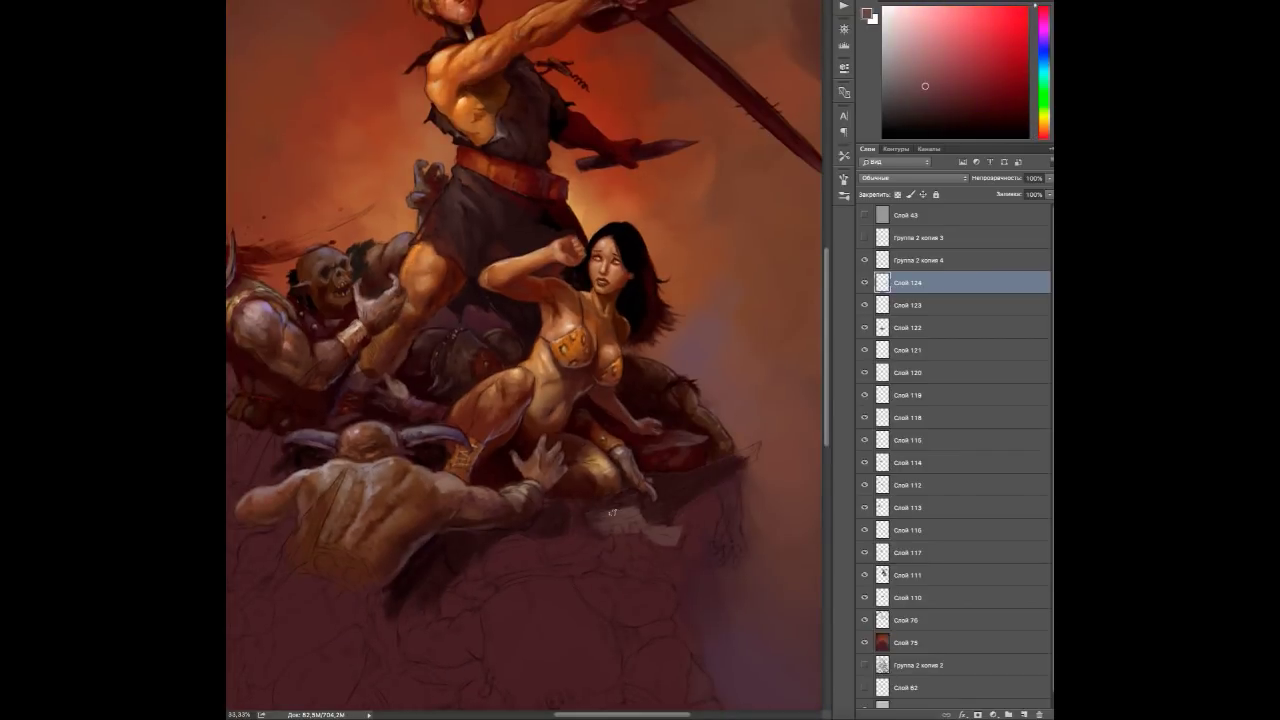
Paint the dark red pointed shape rising from the outer edge of the ledge beside the grey slab.
left_click(694, 491, "alt")
left_click_drag(668, 490, 755, 447)
left_click(733, 463, "alt")
left_click(660, 529, "alt")
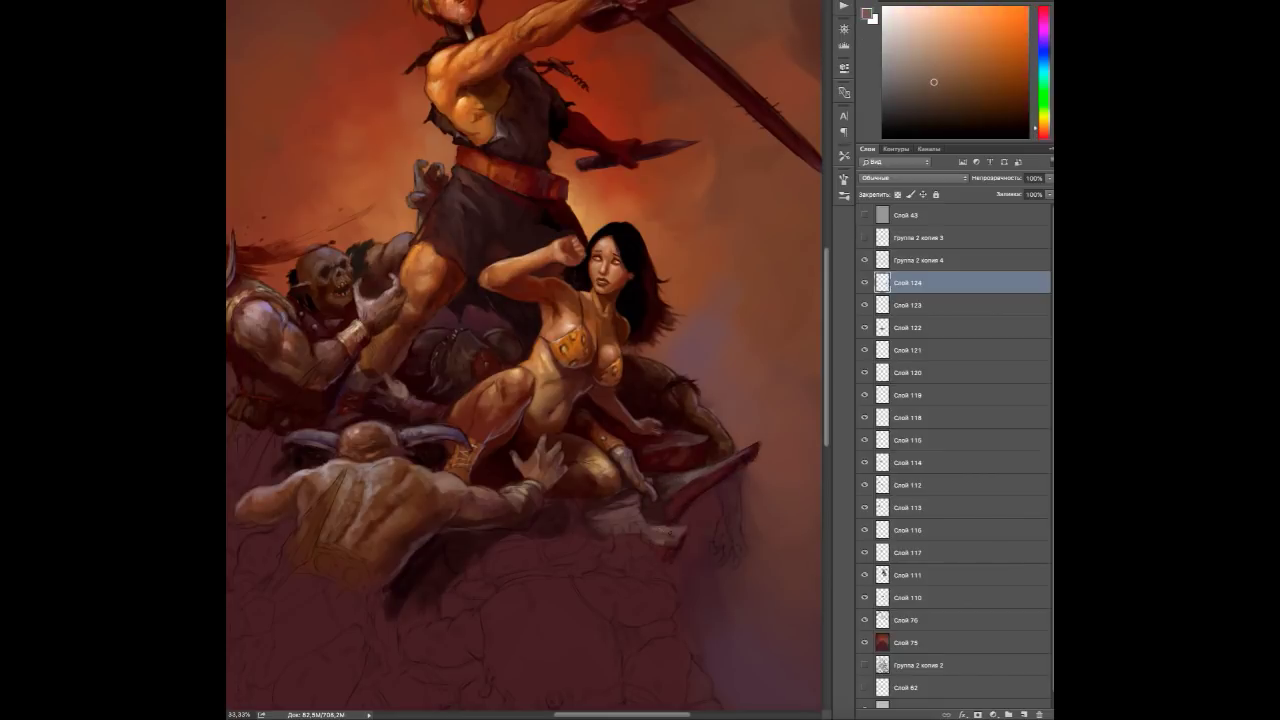
Refine the grey slab's texture and deepen the dark tones around the woman's lower legs.
left_click(572, 490, "alt")
left_click(616, 491, "alt")
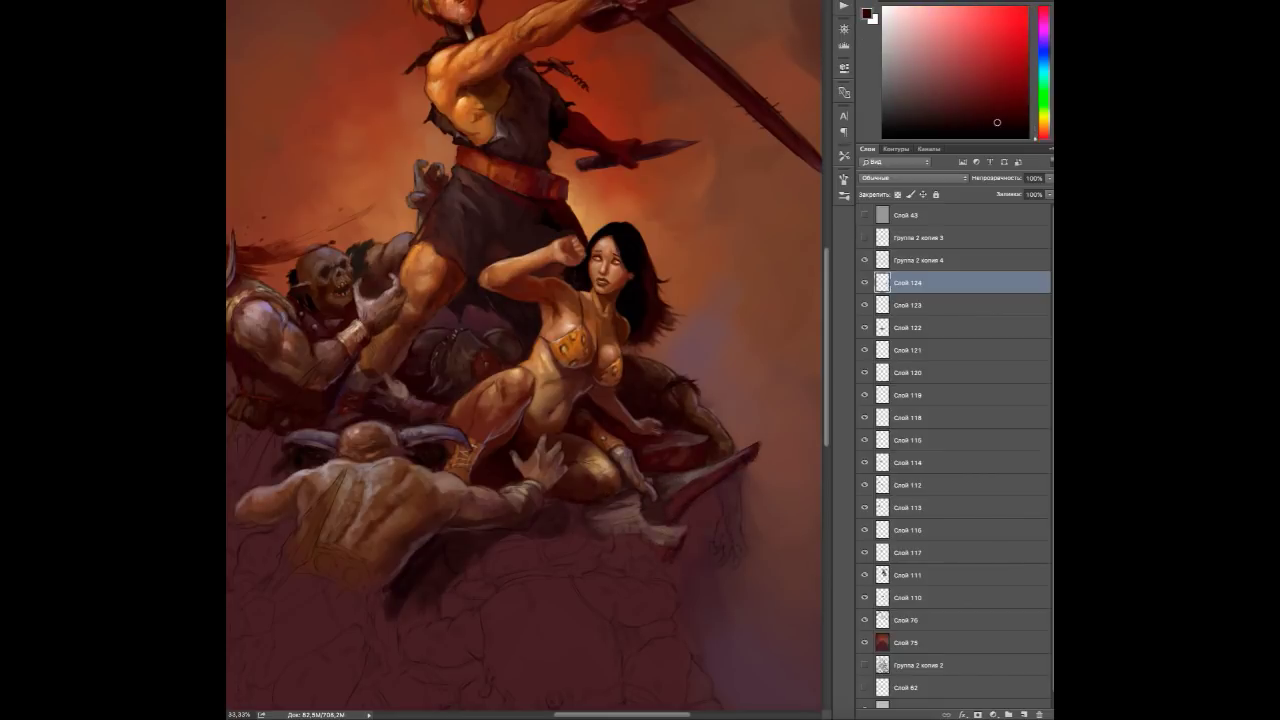
left_click(508, 478, "alt")
left_click(508, 476, "alt")
left_click(508, 476, "alt")
Add a new layer and extend the grey ground surface towards the foreground creature's outstretched arm.
key("ctrl+shift+alt+n")
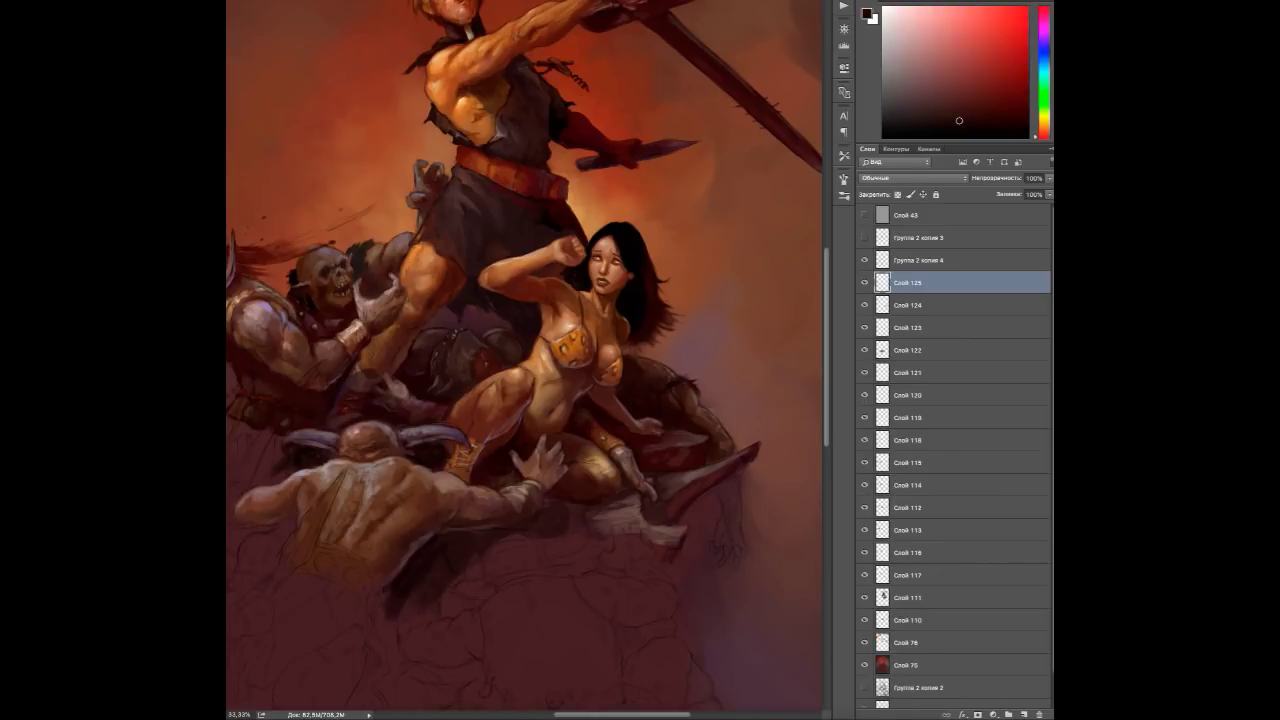
left_click(660, 534, "alt")
left_click(578, 525, "alt")
left_click(550, 525, "alt")
left_click_drag(608, 460, 710, 484)
left_click(571, 526, "alt")
left_click(608, 545, "alt")
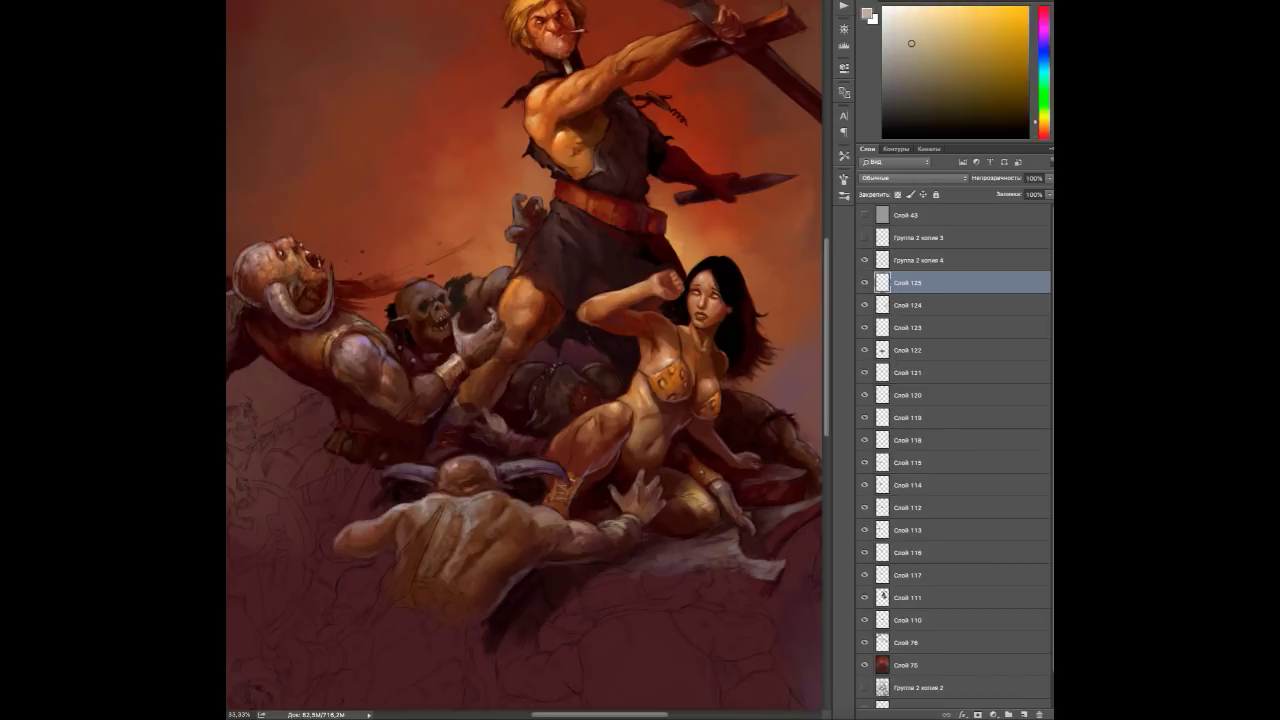
Paint a light band on the foreground creature's wrist and refine the tones of its open hand.
left_click(919, 12)
left_click(624, 496, "alt")
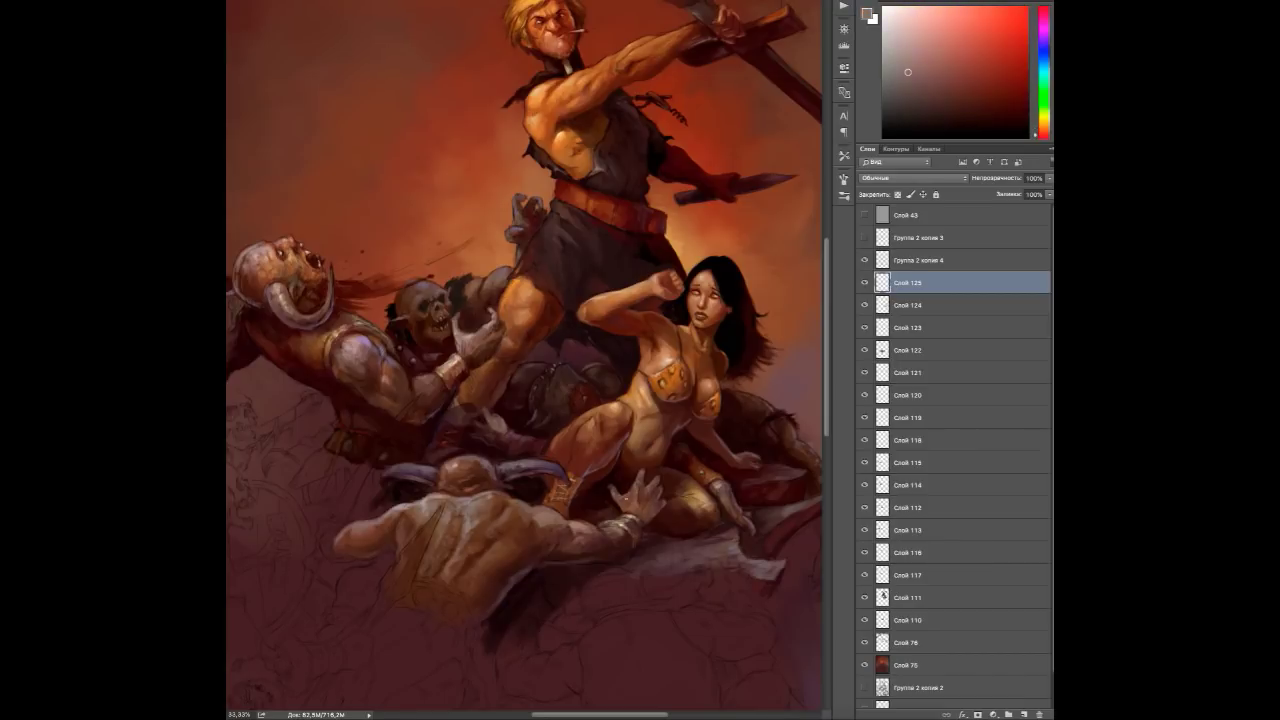
left_click(637, 487, "alt")
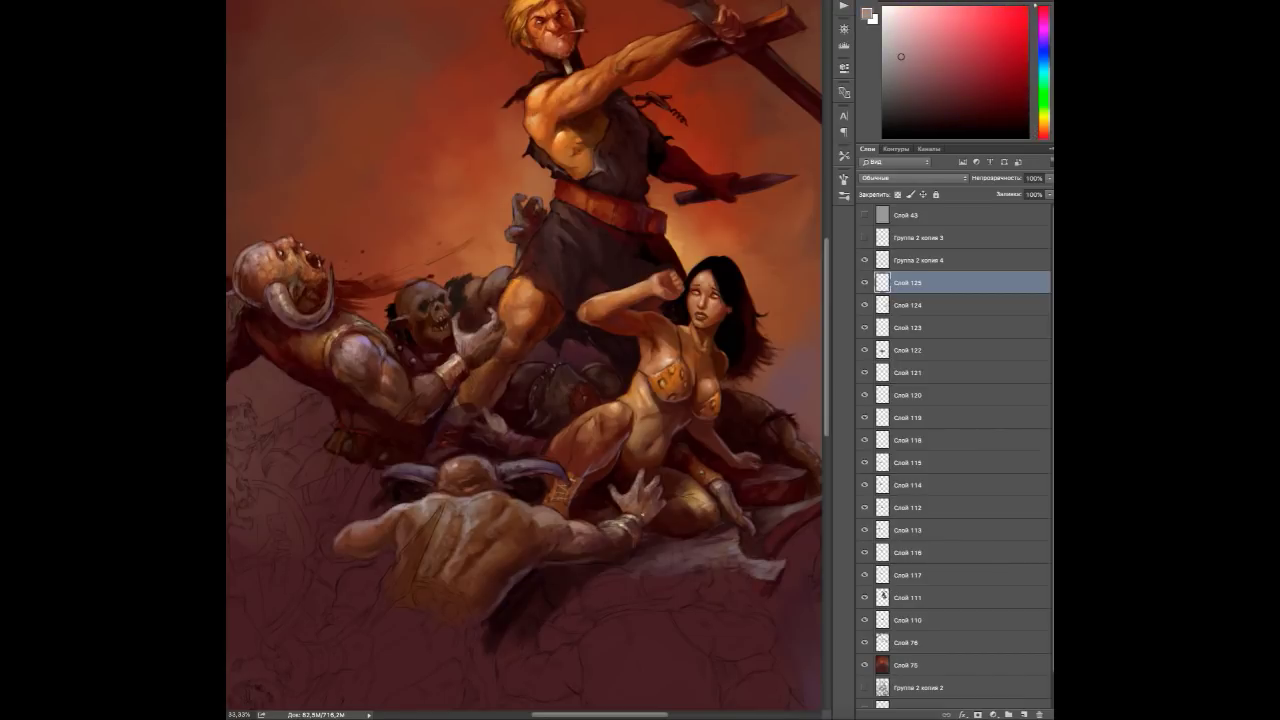
left_click(542, 472, "alt")
left_click_drag(542, 472, 622, 420)
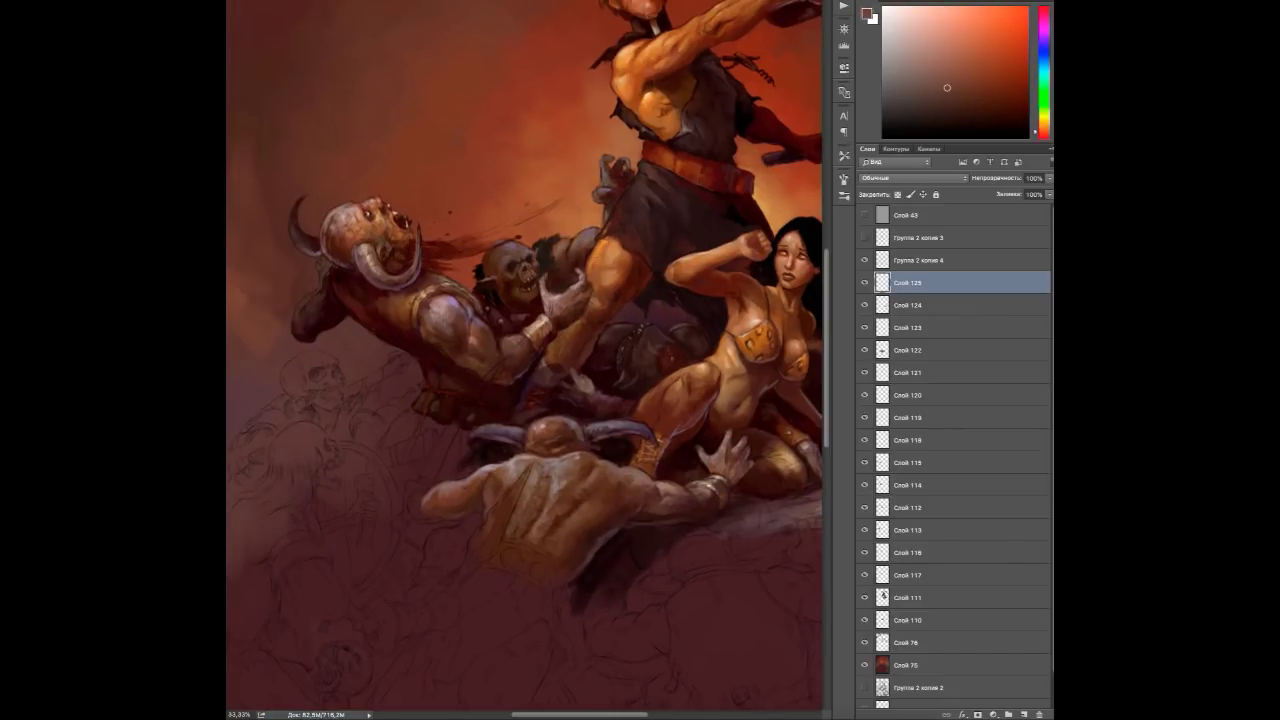
Add a new layer and paint the hand and shaded forearm of the foreground creature's bent arm.
key("ctrl+shift+alt+n")
left_click(416, 510, "alt")
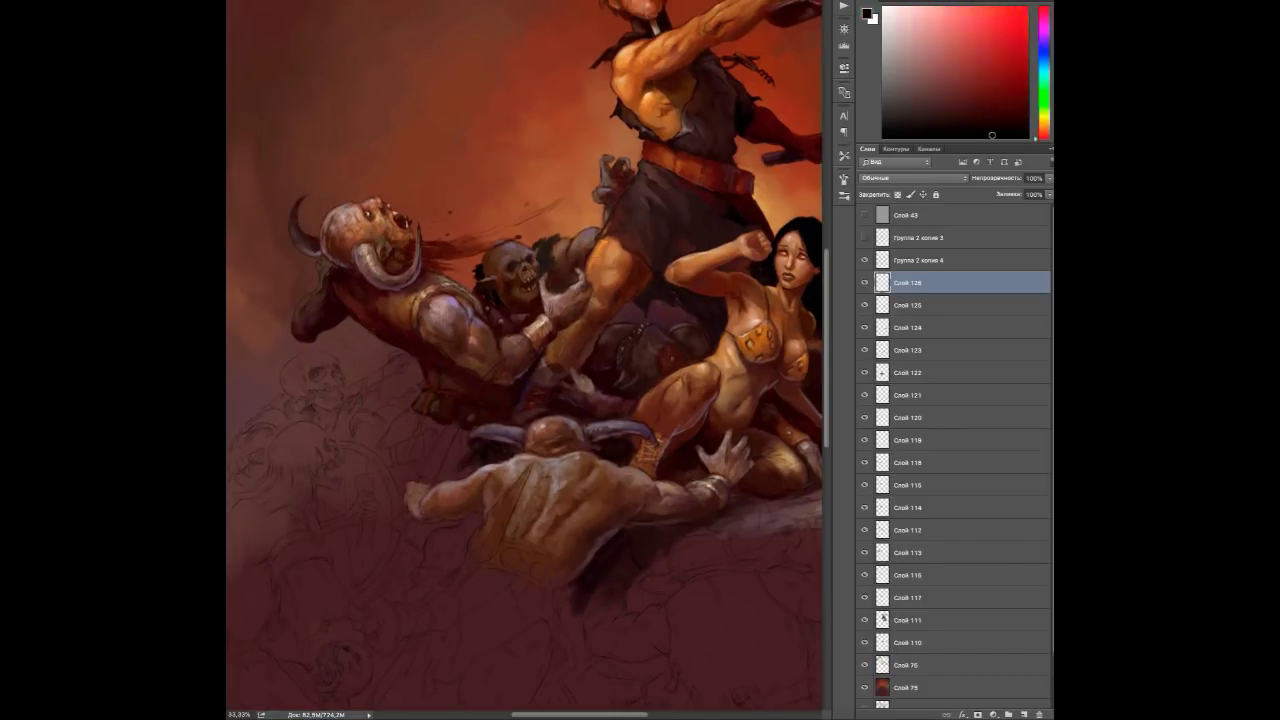
left_click(434, 507, "alt")
left_click(421, 498, "alt")
left_click(499, 481, "alt")
left_click(499, 481, "alt")
Touch up the foreground creature's horns and the reddish-brown shading on the crouching woman's shin.
left_click(505, 450, "alt")
left_click(509, 431, "alt")
left_click(660, 405, "alt")
left_click(662, 405, "alt")
left_click(660, 418, "alt")
left_click(655, 412, "alt")
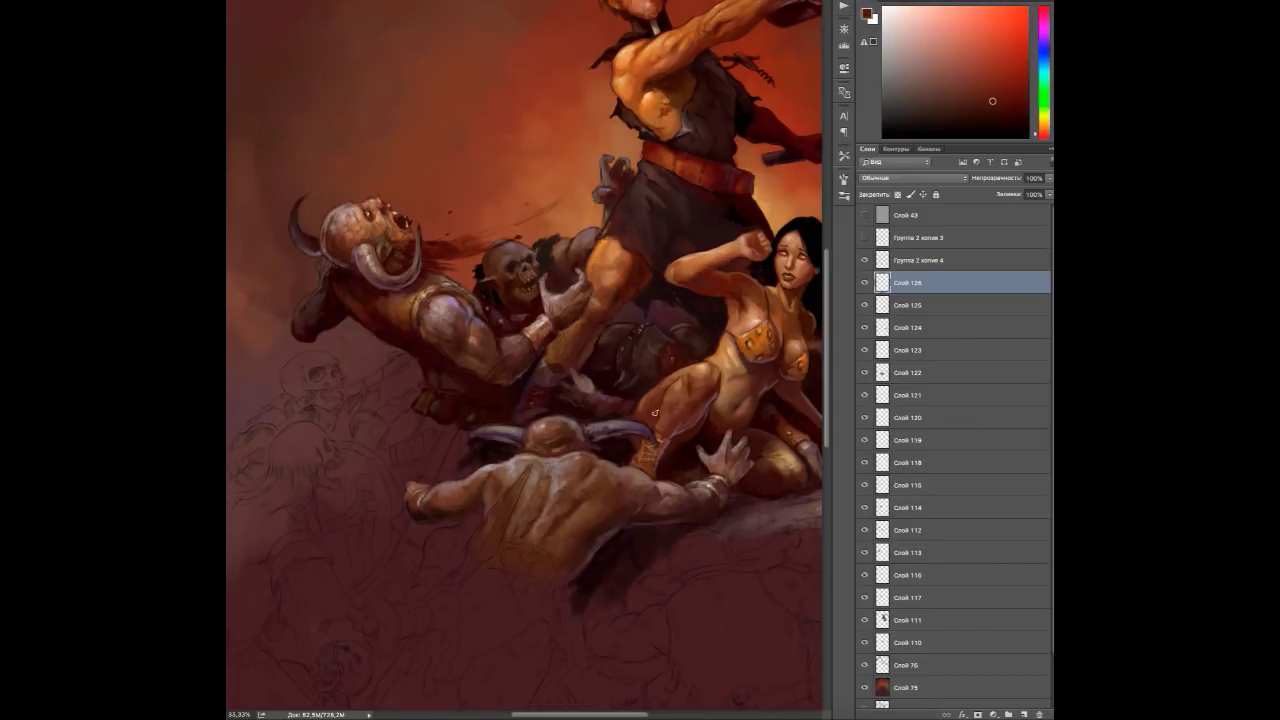
Paint a curved pale sword with a rounded pommel in the foreground creature's raised fist.
left_click(608, 509, "alt")
left_click(467, 404, "alt")
left_click(467, 404, "alt")
left_click_drag(433, 465, 492, 372)
left_click(470, 400, "alt")
left_click(405, 515, "alt")
left_click(403, 518, "alt")
left_click(398, 519, "alt")
left_click(399, 521, "alt")
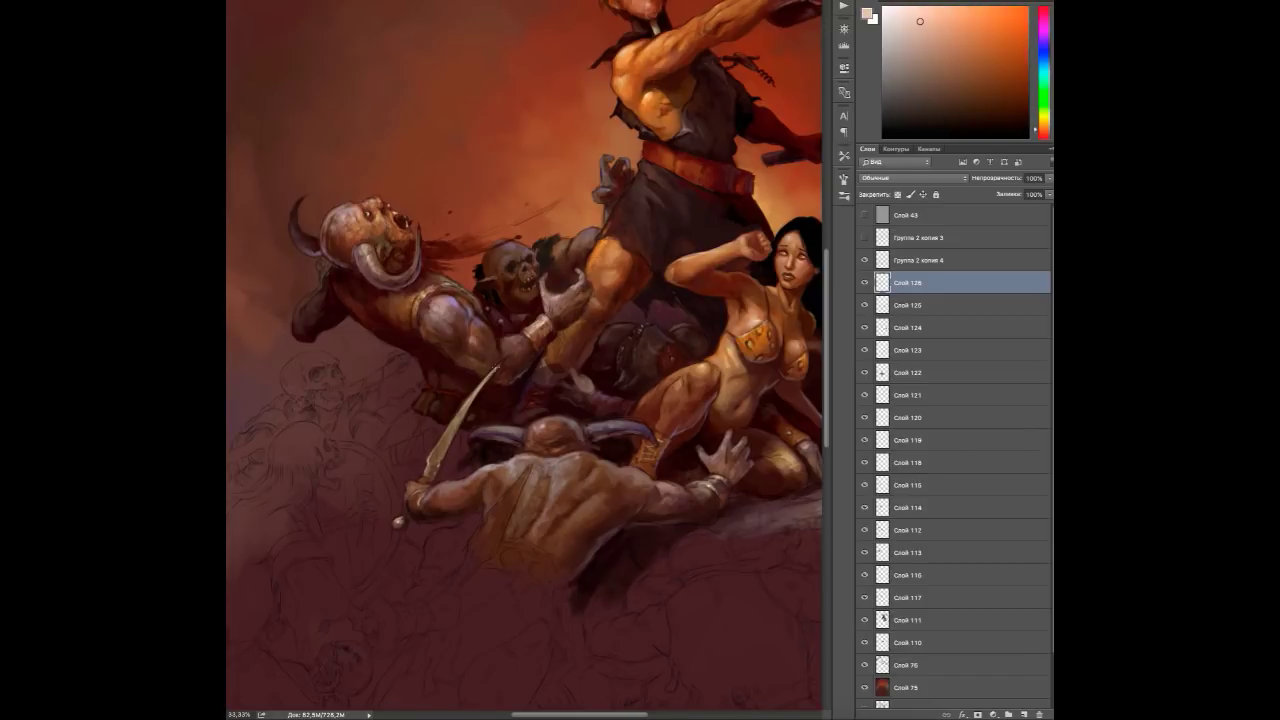
Merge the most recent creature paint layers and flip the canvas horizontally.
scroll(495, 369, "right", 2)
key("ctrl+shift+alt+n")
left_click(908, 395, "shift")
key("ctrl+e")
left_click(908, 305)
scroll(525, 360, "left", 2)
key("ctrl+shift+h")
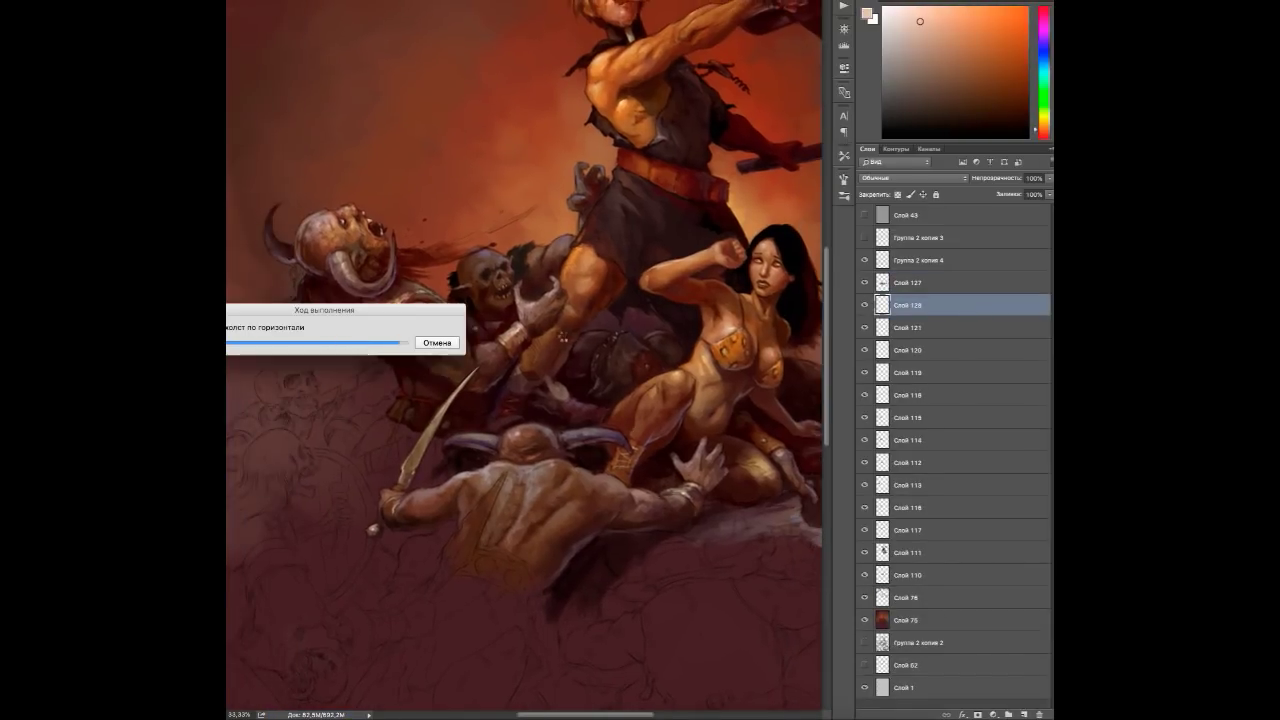
Add a new layer beneath the figures and darken the ground mass below them with deep reddish-brown strokes.
scroll(589, 318, "down", 3, "alt")
scroll(638, 399, "up", 2)
key("ctrl+shift+alt+n")
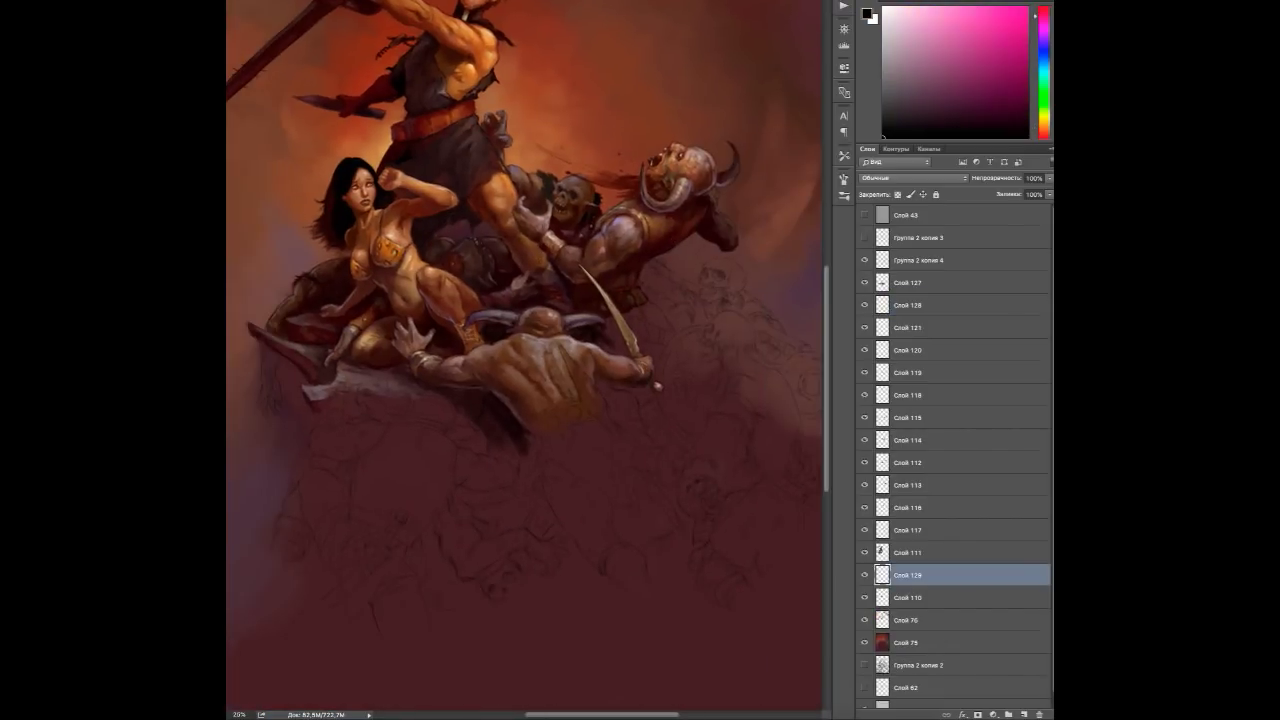
left_click(652, 374, "alt")
scroll(600, 414, "down", 1)
mouse_move(450, 475)
left_mouse_down()
mouse_move(500, 580)
mouse_move(700, 600)
left_mouse_up()
left_click_drag(500, 645, 340, 555)
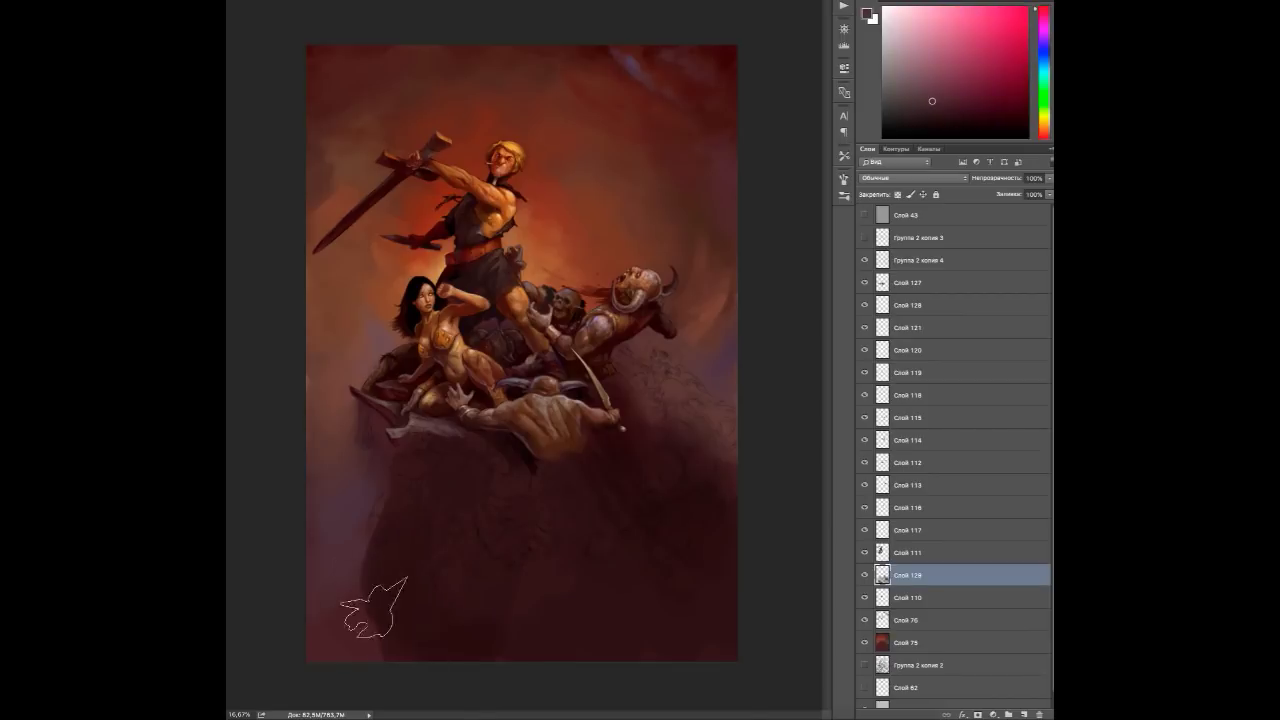
left_click(341, 555, "alt")
Add a new layer and paint the pale skull head and long dark hair of the warrior beside the sword.
key("ctrl+shift+alt+n")
scroll(710, 420, "up", 3)
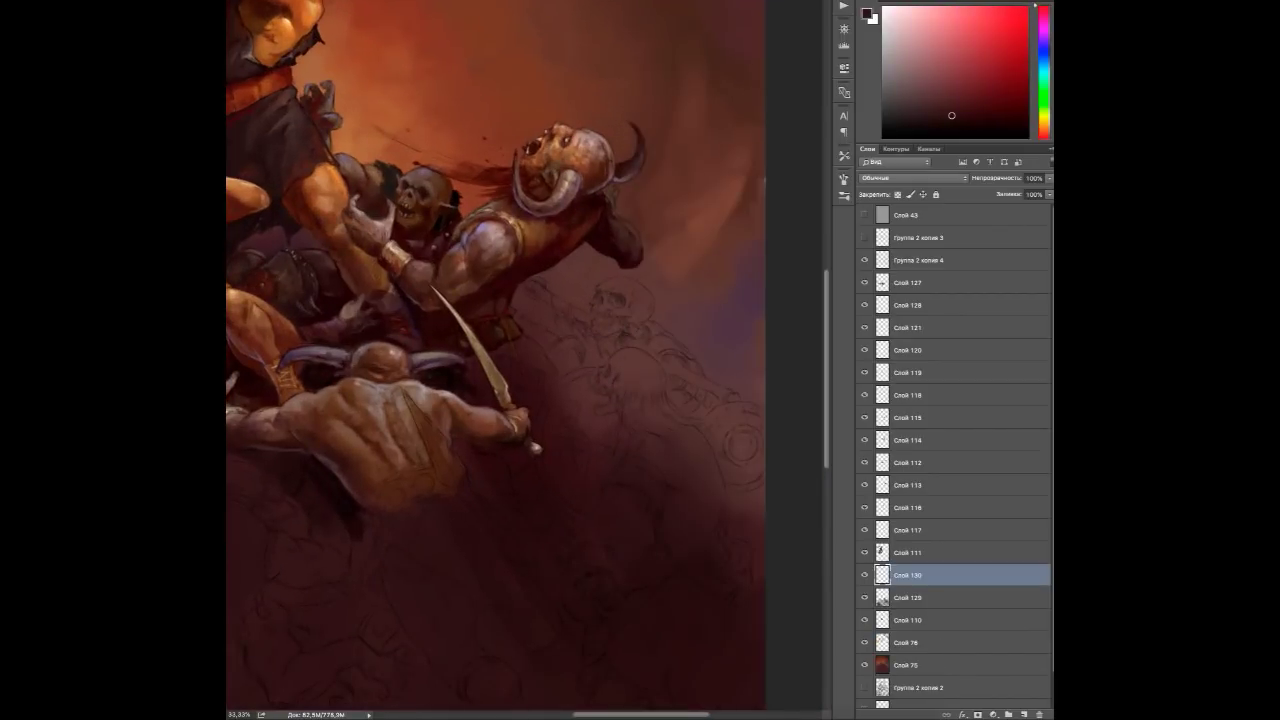
left_click(629, 381, "alt")
left_click(635, 375, "alt")
mouse_move(614, 378)
left_mouse_down()
mouse_move(630, 414)
mouse_move(690, 440)
left_mouse_up()
left_click_drag(622, 404, 650, 444)
left_click(599, 411, "alt")
scroll(599, 411, "up", 1)
left_click(600, 428, "alt")
left_click(651, 430, "alt")
left_click(665, 462, "alt")
left_click(686, 468, "alt")
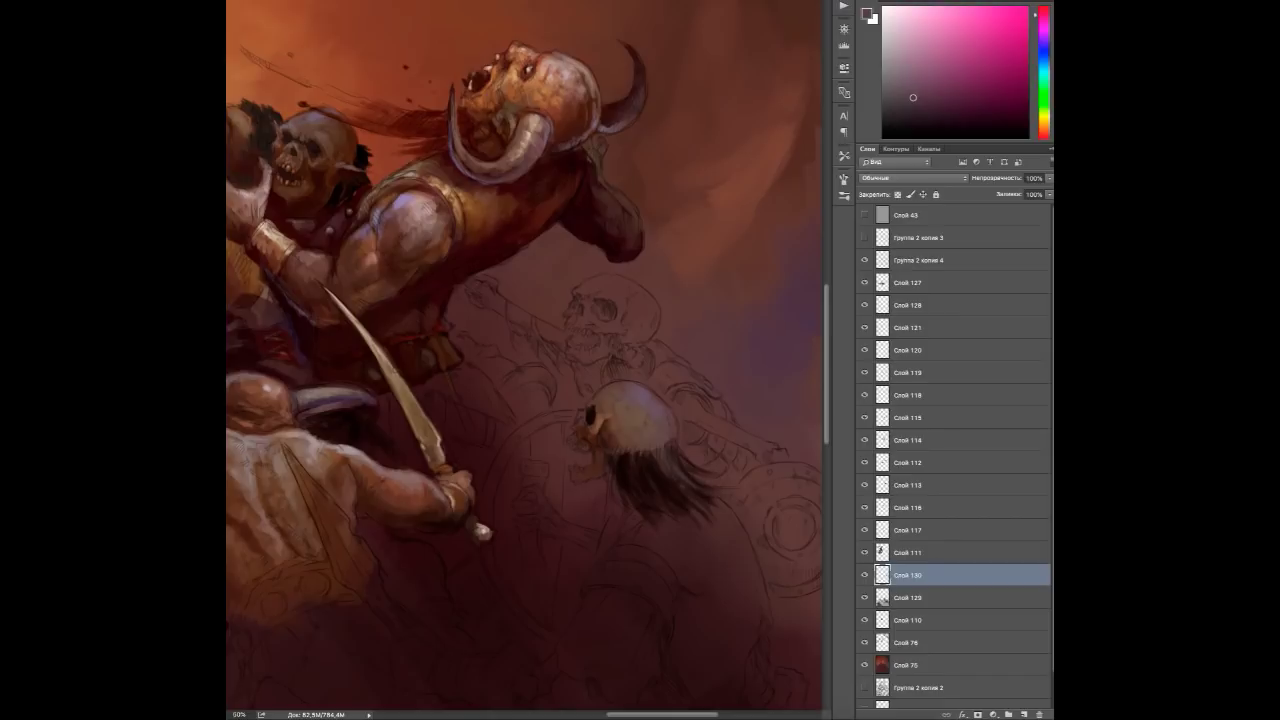
Detail the skull's eye socket and paint its teeth and jaw in cool blue-grey.
left_click(673, 481, "alt")
left_click(634, 406, "alt")
left_click(607, 410, "alt")
left_click(594, 405, "alt")
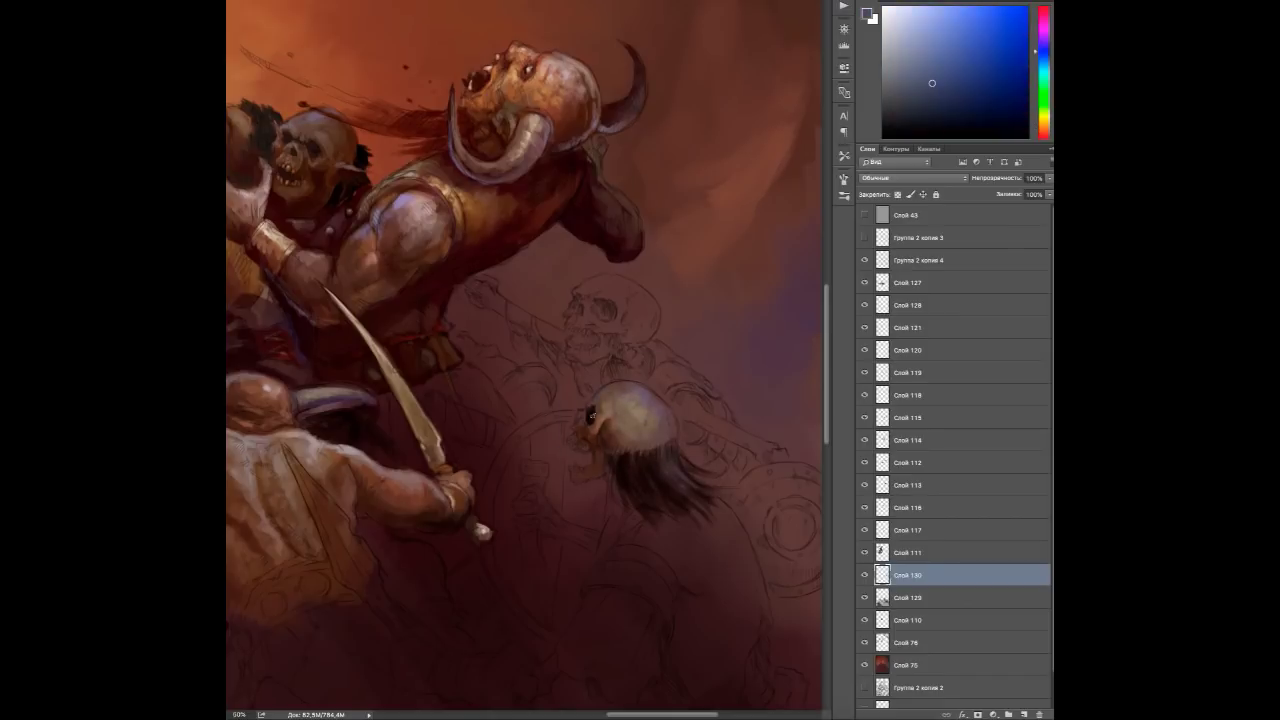
left_click(719, 289, "alt")
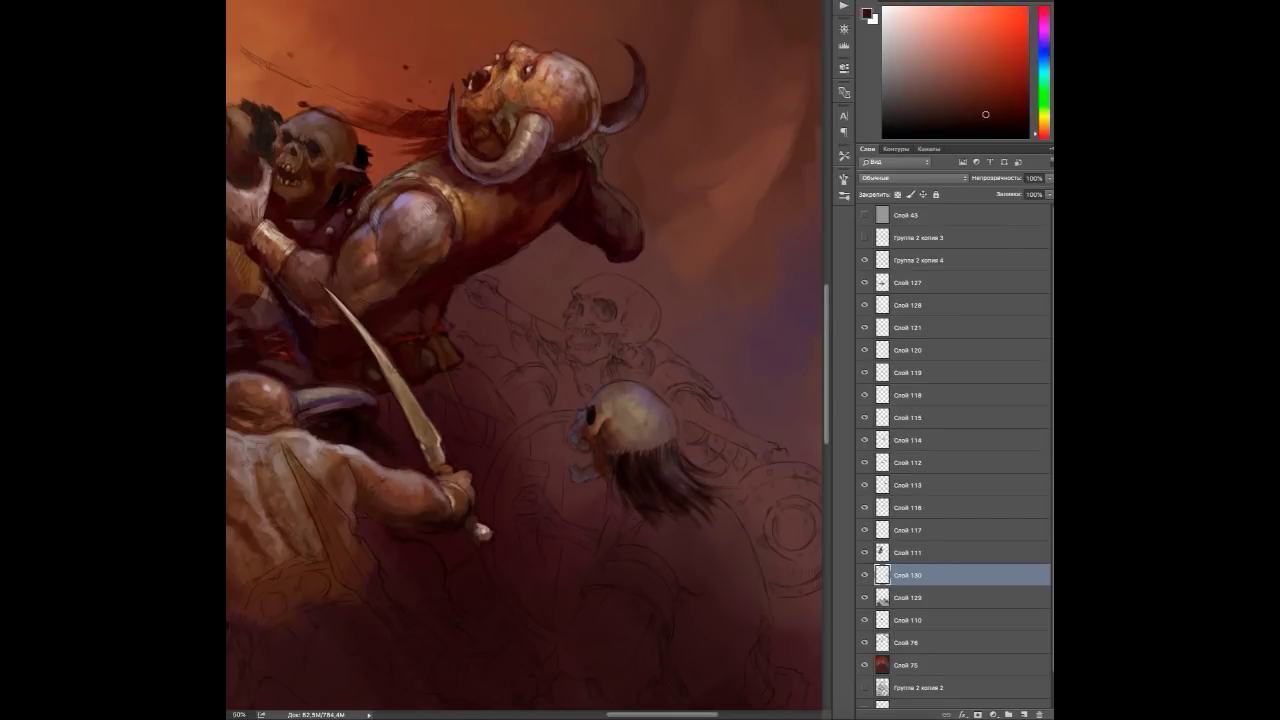
Model the skull's cranium with lighter highlights and refine the shading around its jaw and hair.
left_click(671, 416, "alt")
left_click(652, 410, "alt")
left_click(638, 402, "alt")
left_click(658, 428, "alt")
left_click(611, 399, "alt")
left_click(611, 399, "alt")
left_click(614, 464, "alt")
left_click(577, 469, "alt")
left_click_drag(577, 469, 617, 389)
Block in the skull-headed warrior's shoulder and back in orange-brown and dark red beneath the hair.
left_click(655, 464, "alt")
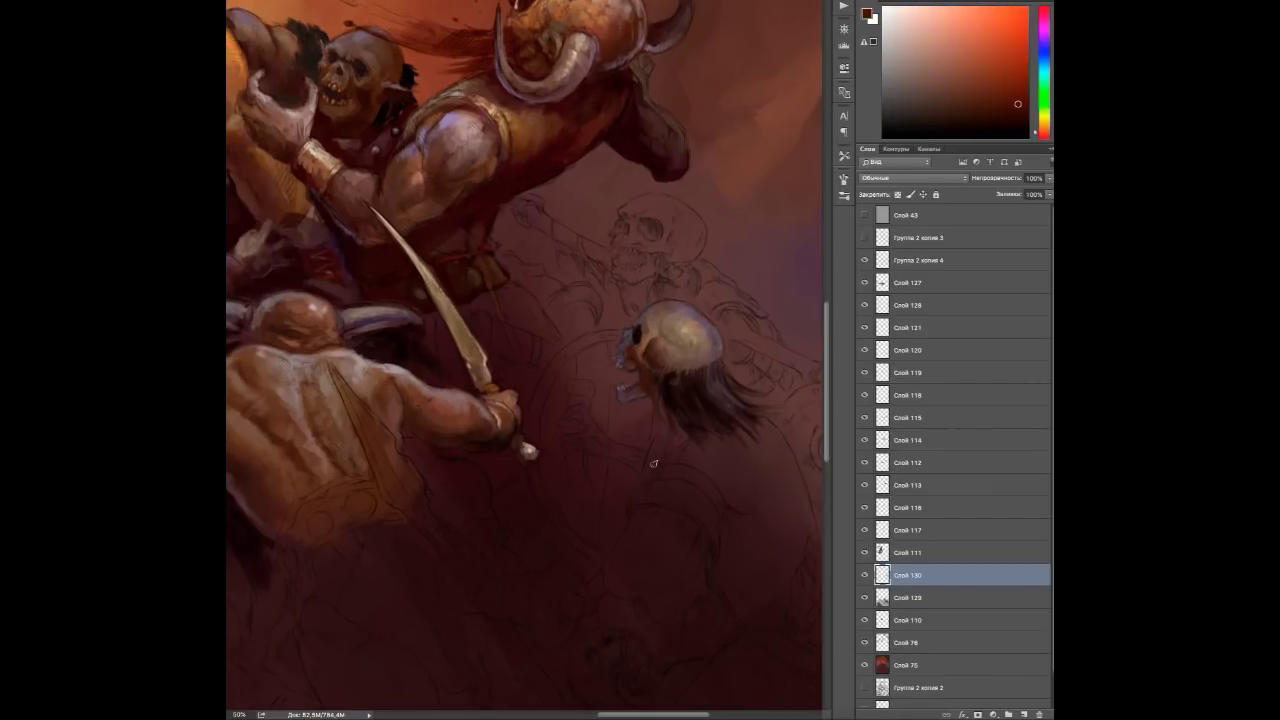
left_click_drag(655, 464, 450, 444)
left_click(458, 467, "alt")
left_click(446, 462, "alt")
left_click(442, 466, "alt")
left_click(428, 430, "alt")
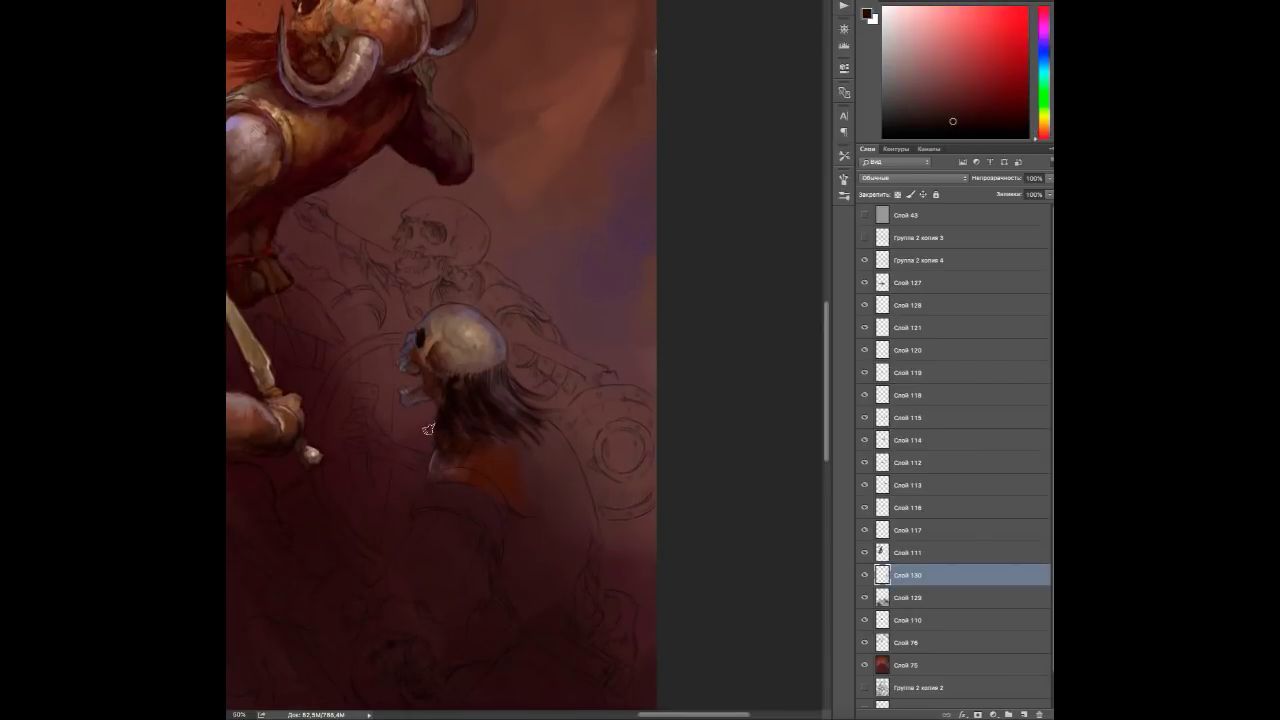
left_click_drag(510, 515, 545, 600)
left_click_drag(500, 480, 580, 560)
left_click(525, 495, "alt")
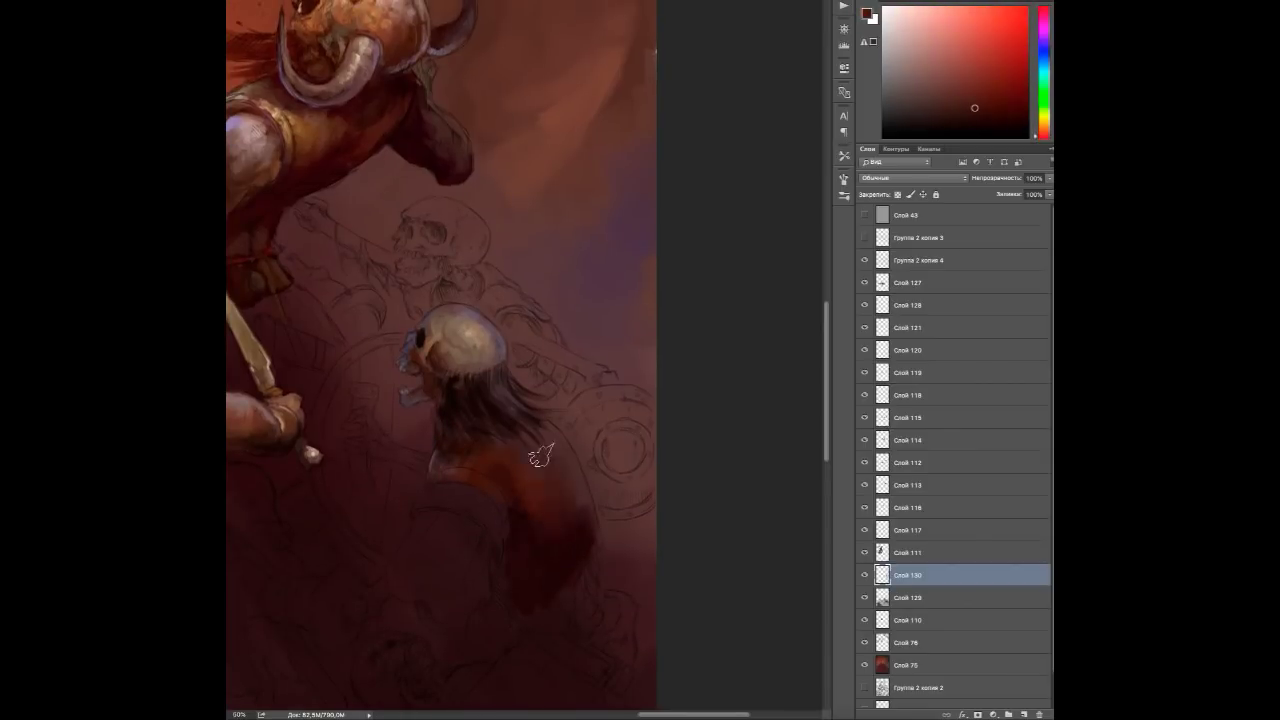
Render the skull-headed warrior's back with brown midtones and light highlights below the hair.
left_click(548, 458, "alt")
left_click(520, 470, "alt")
left_click(497, 500, "alt")
scroll(515, 524, "down", 2)
left_click(522, 417, "alt")
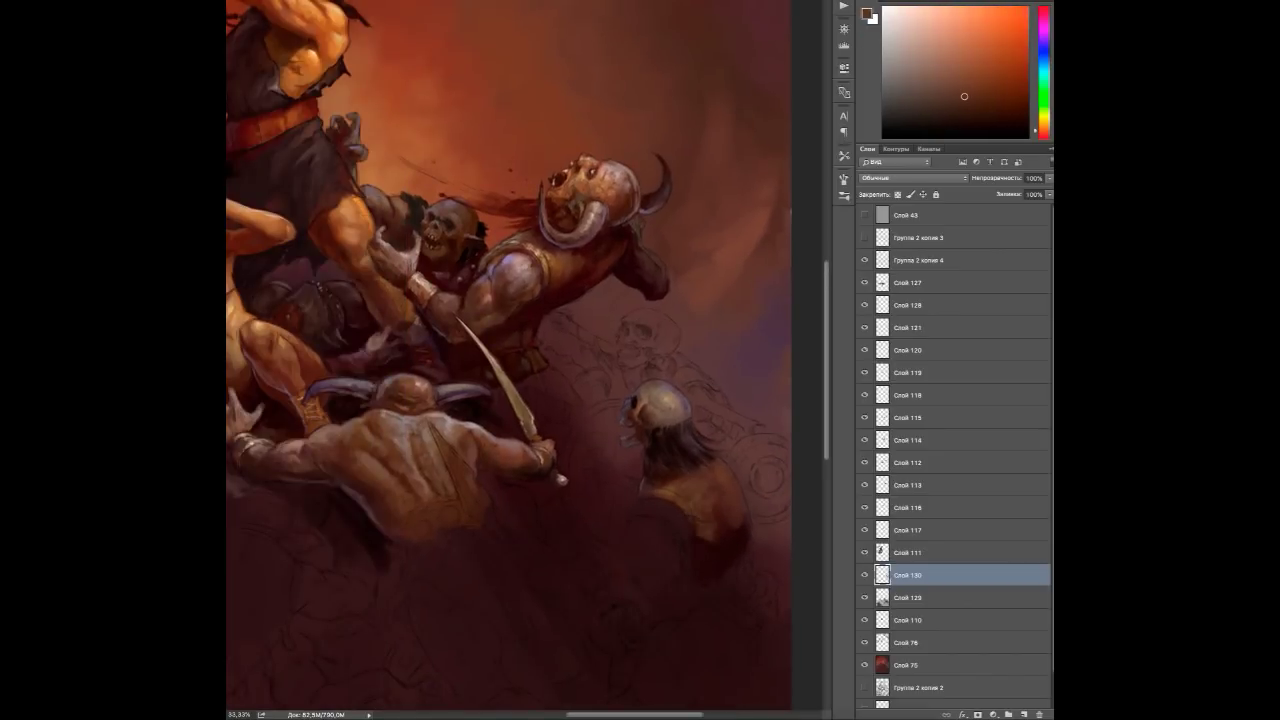
left_click(726, 548, "alt")
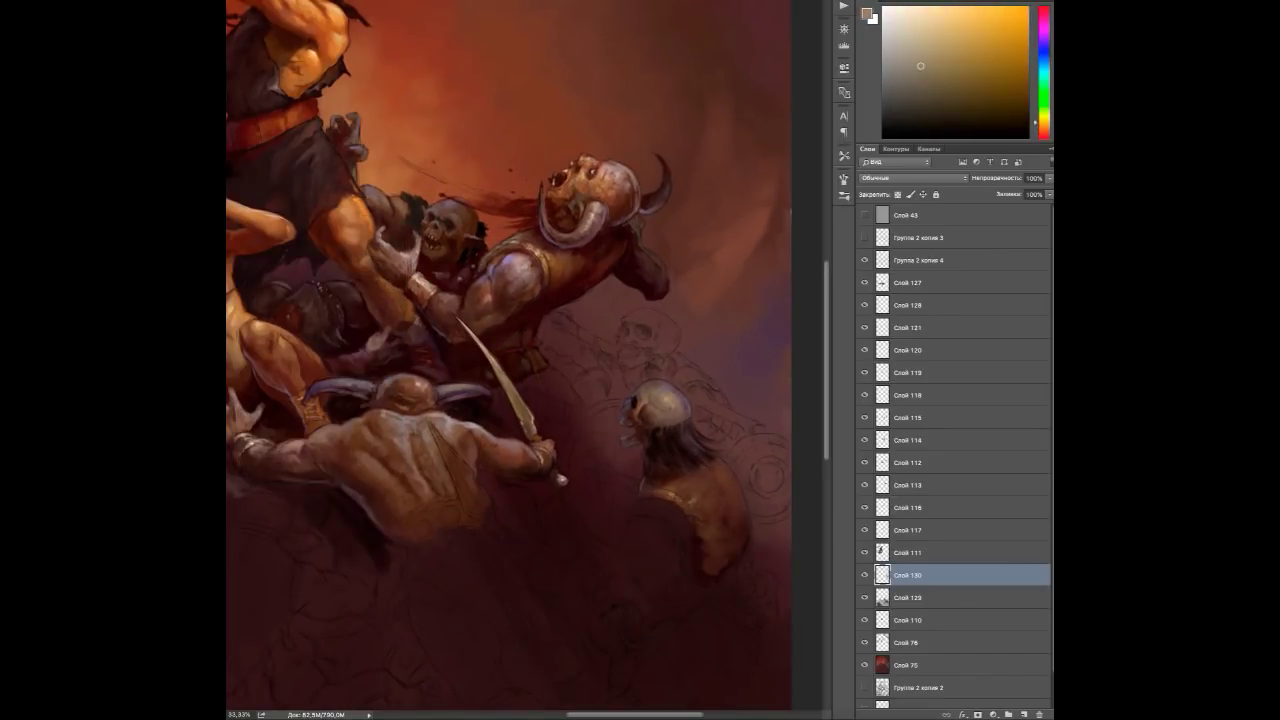
left_click(697, 511, "alt")
left_click(705, 524, "alt")
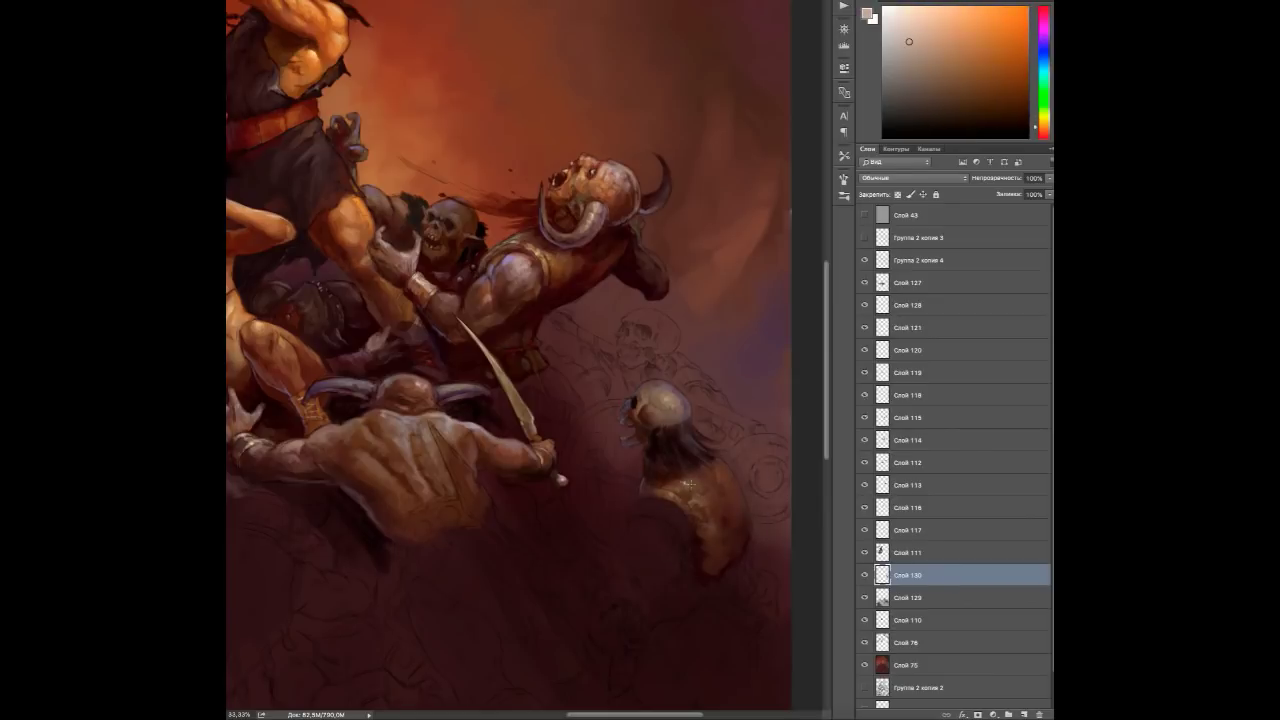
left_click(687, 452, "alt")
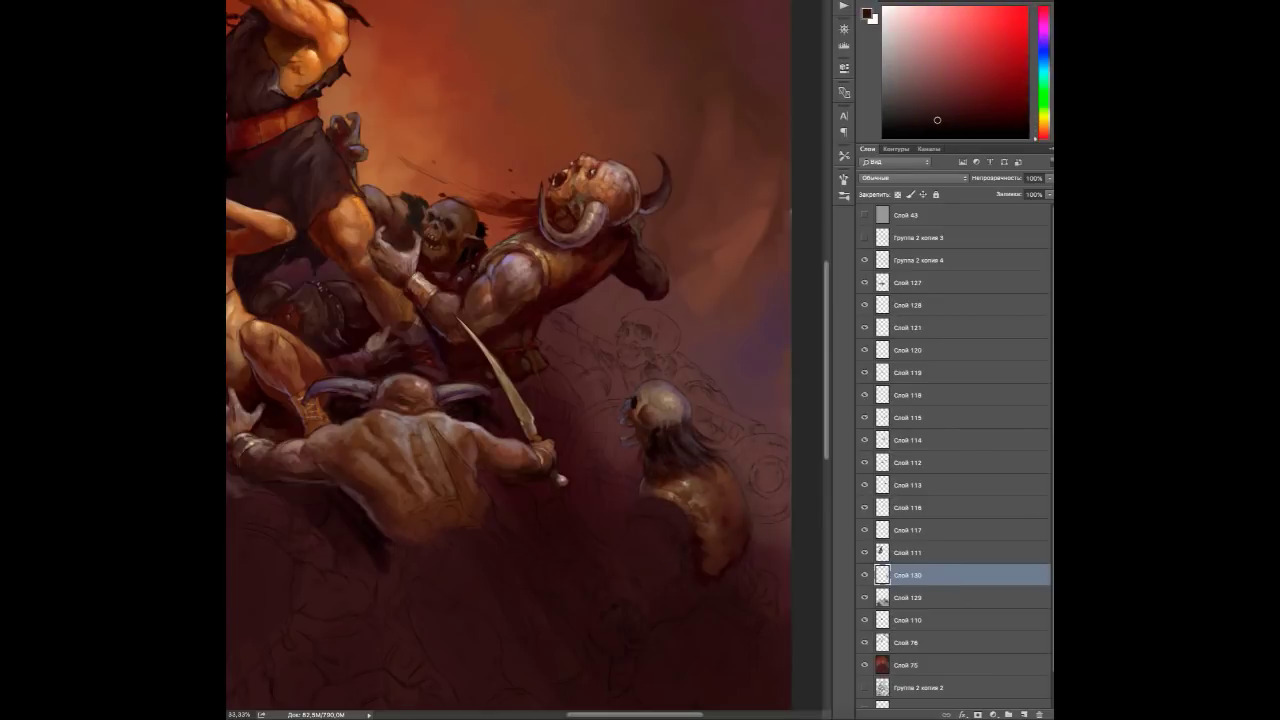
Paint a red band at the skull-headed warrior's shoulder and a grey-brown upper arm below it.
left_click(663, 506, "alt")
left_click_drag(628, 528, 660, 568)
left_click(697, 544, "alt")
left_click(864, 642)
left_click(864, 642)
left_click(632, 562, "alt")
left_click(661, 545, "alt")
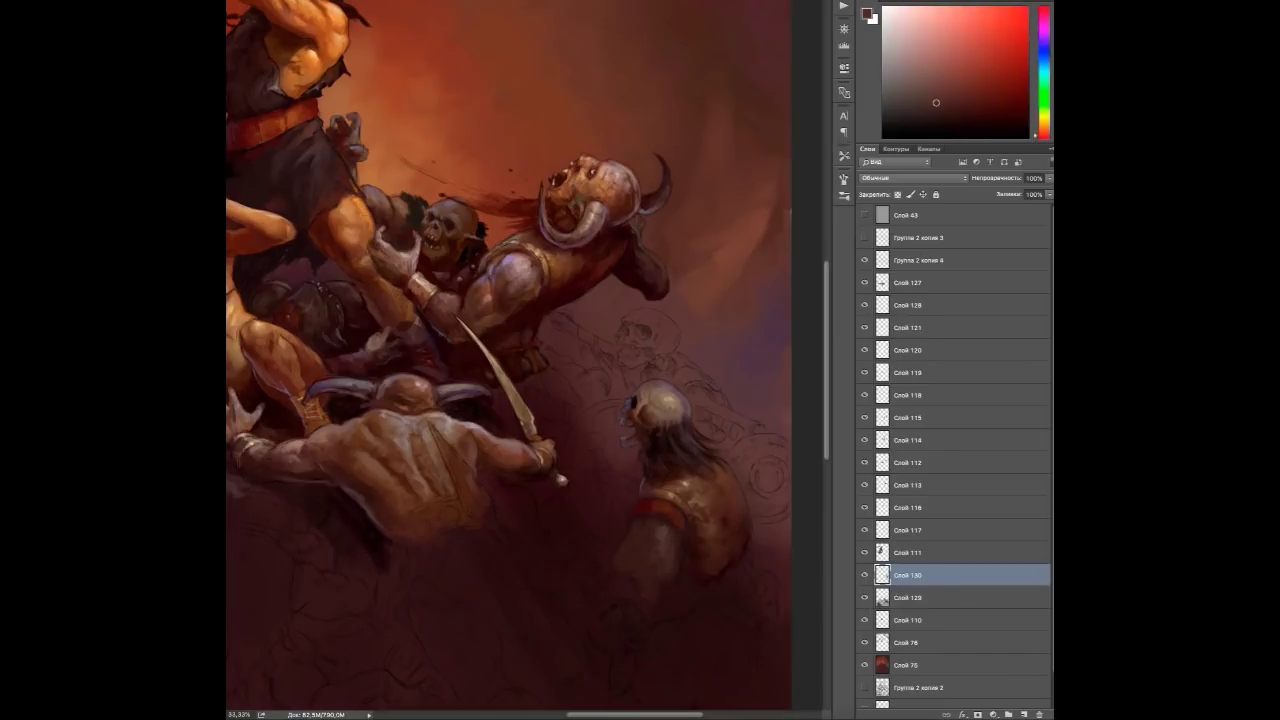
Add bluish edge light along the red shoulder band and pale furry highlights on the upper arm.
left_click(635, 512, "alt")
left_click(643, 492, "alt")
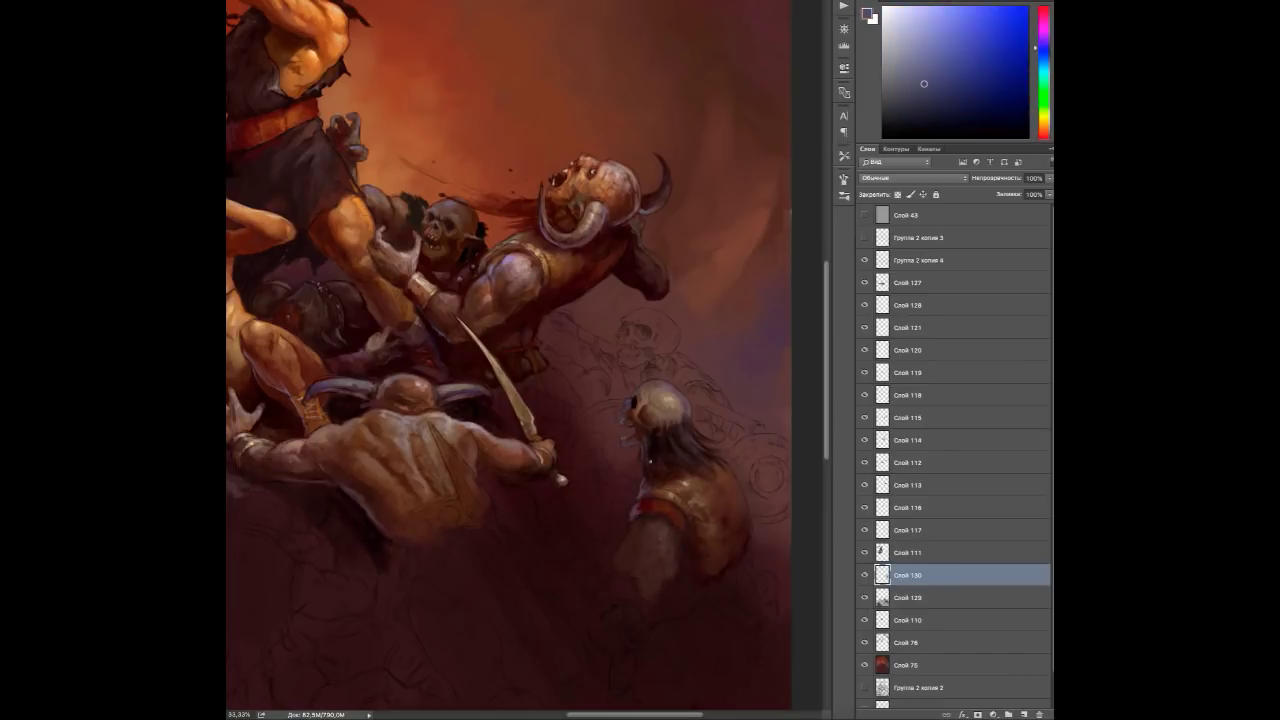
left_click(619, 558, "alt")
left_click(655, 530, "alt")
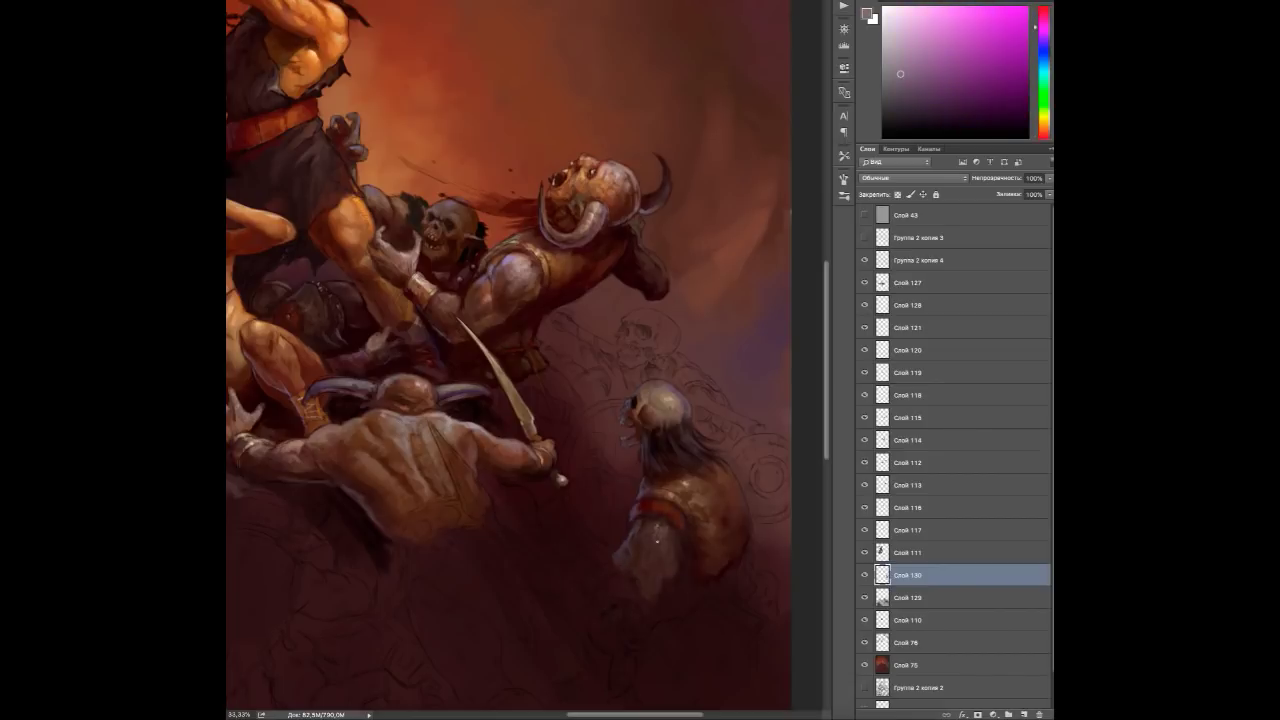
left_click(661, 543, "alt")
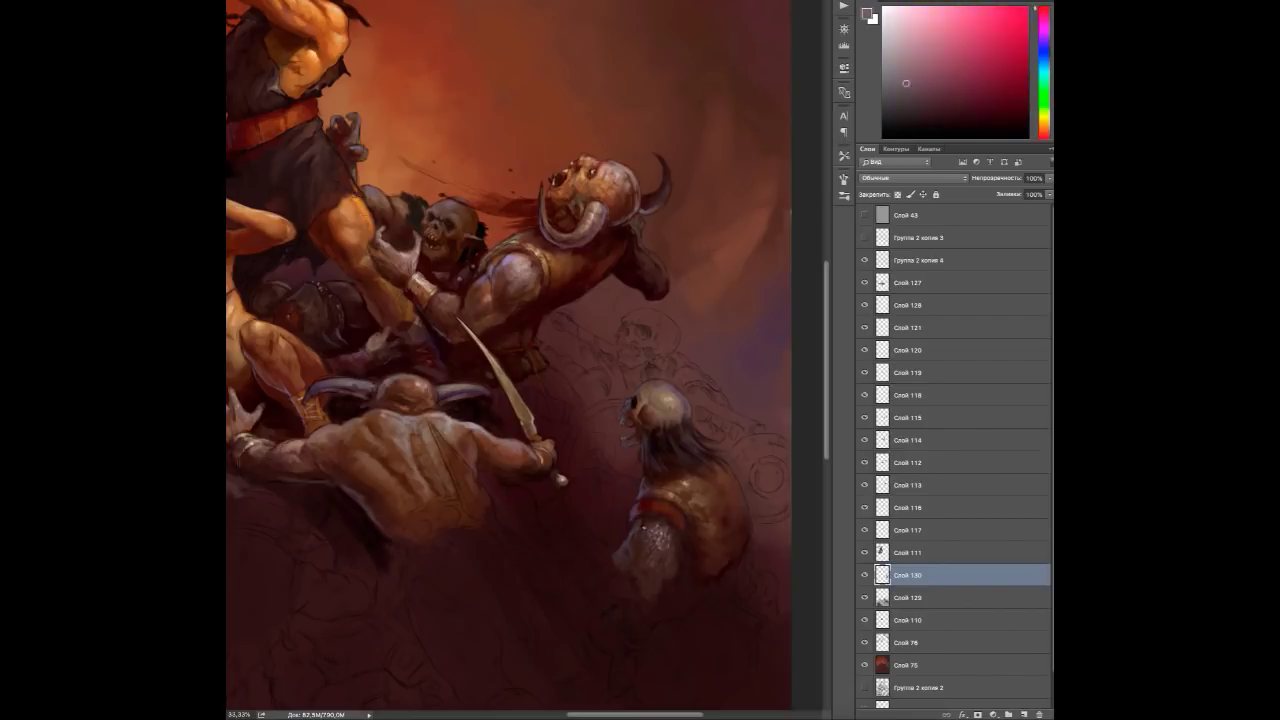
left_click(661, 543, "alt")
left_click(619, 556, "alt")
Paint the skull-headed warrior's thin forearm and clenched hand in blue-grey tones.
scroll(619, 556, "down", 1)
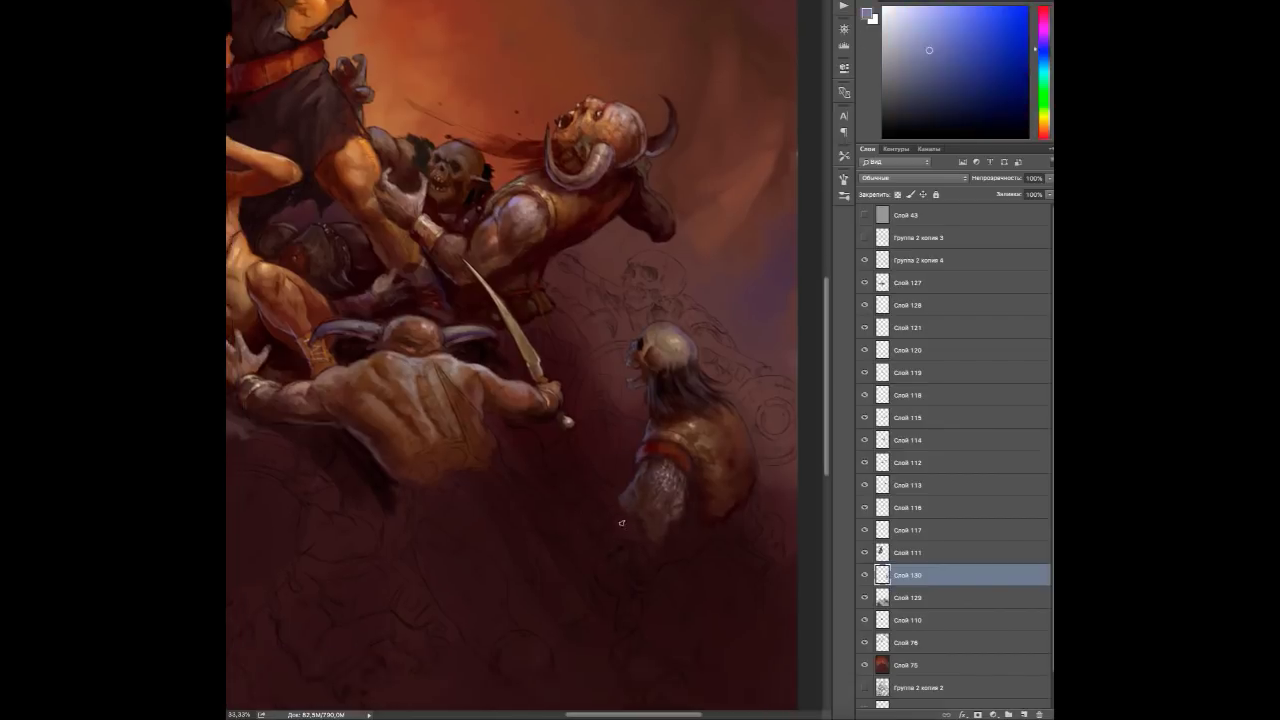
key("ctrl+plus")
left_click(607, 477, "alt")
mouse_move(607, 477)
left_mouse_down()
mouse_move(637, 457)
mouse_move(628, 480)
mouse_move(648, 509)
mouse_move(566, 505)
left_mouse_up()
left_click(590, 495, "alt")
left_click(612, 480, "alt")
left_click(576, 488, "alt")
Flip the canvas horizontally and paint a grey furry shape with a red end in front of the skull-headed warrior's hand.
key("ctrl+shift+h")
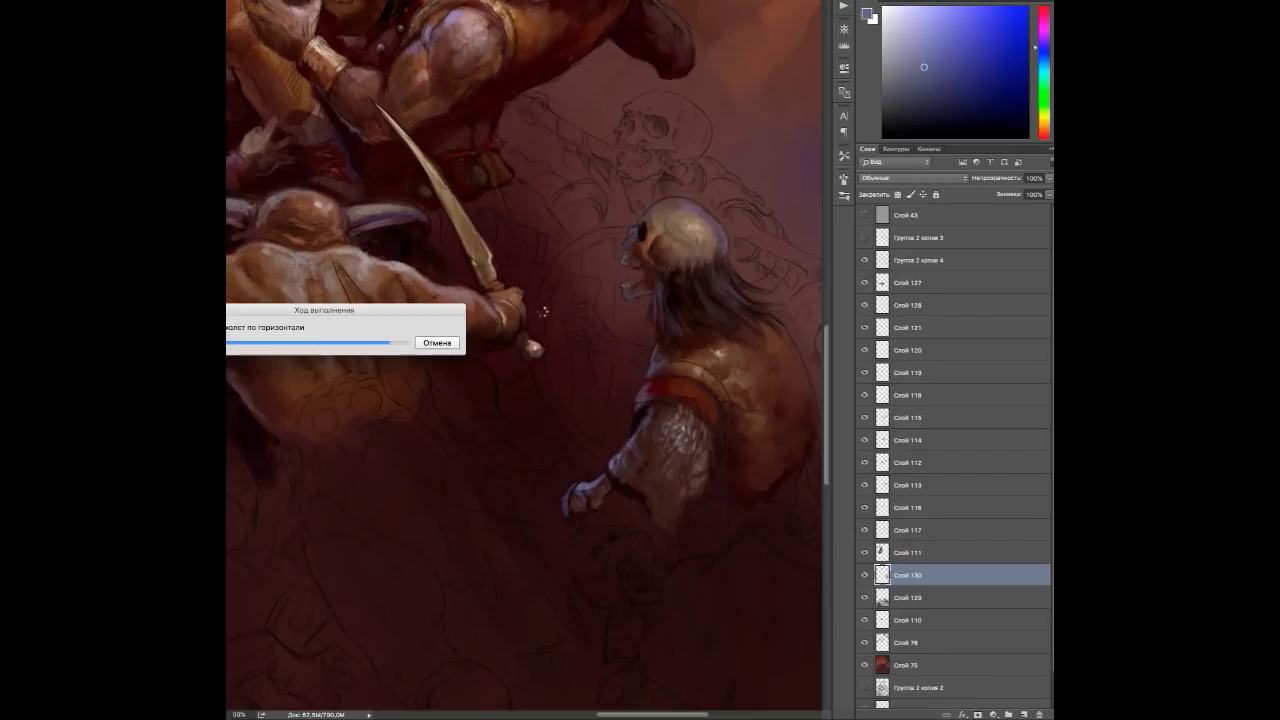
left_click(506, 352)
left_click(480, 513, "alt")
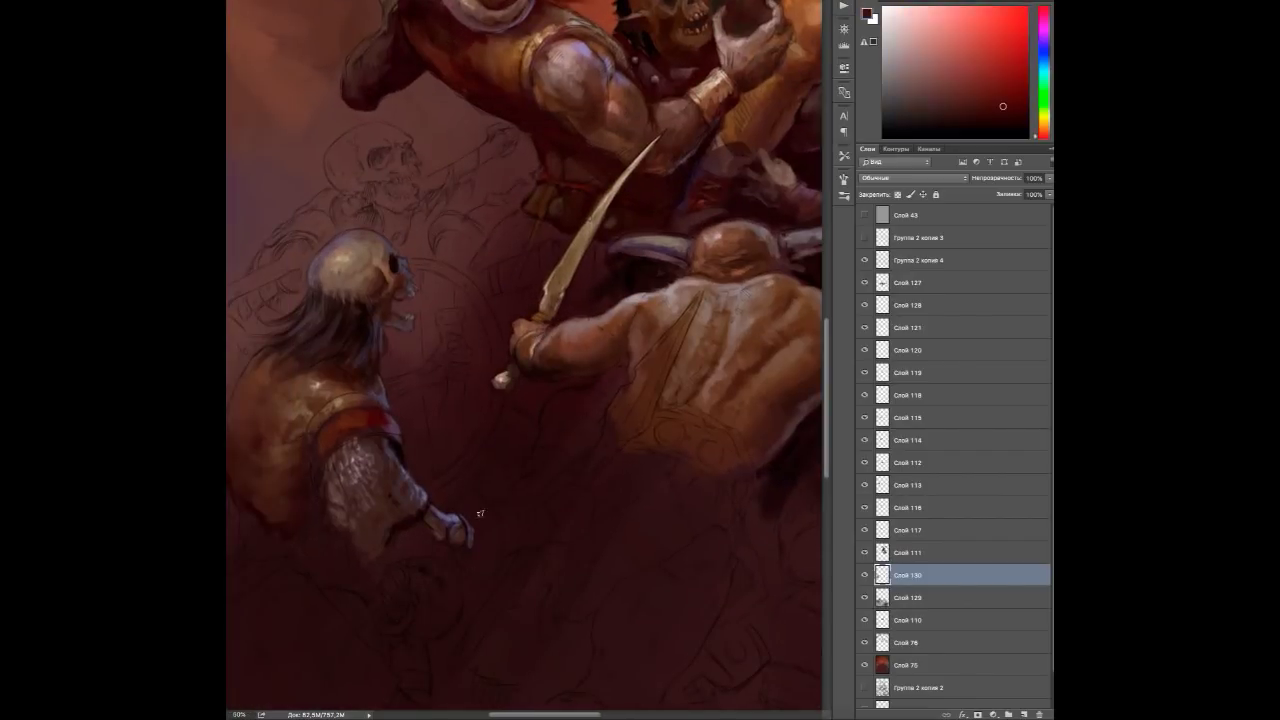
left_click(472, 553, "alt")
left_click_drag(472, 553, 478, 566)
left_click(486, 530, "alt")
left_click_drag(487, 519, 538, 512)
left_click(453, 518, "alt")
left_click(940, 283)
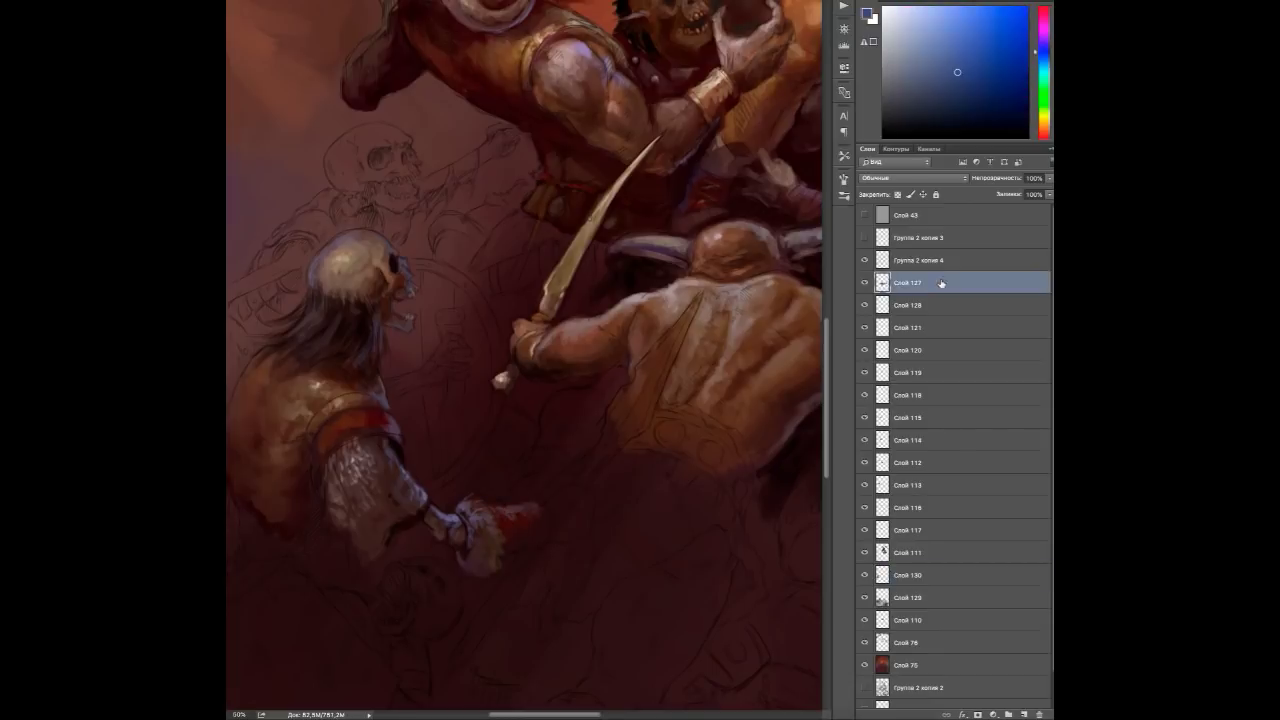
Create a new layer above Слой 127 and paint the foreground skull warrior's red-wrapped forearm and clenched fist with colours sampled nearby.
key("ctrl+shift+alt+n")
left_click(610, 364, "alt")
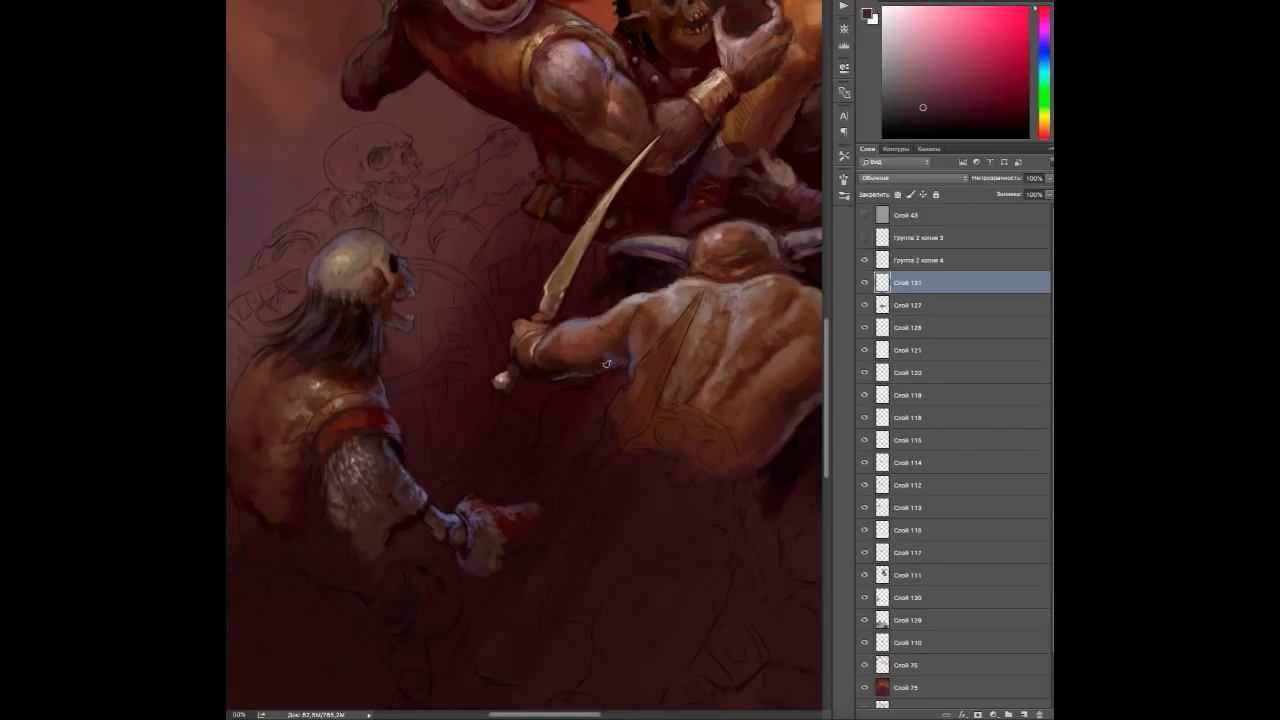
left_click(506, 517, "alt")
mouse_move(506, 517)
left_mouse_down()
mouse_move(536, 528)
mouse_move(586, 498)
mouse_move(556, 488)
mouse_move(570, 490)
mouse_move(506, 526)
mouse_move(556, 484)
left_mouse_up()
left_click(560, 512, "alt")
left_click(548, 505, "alt")
left_click(562, 506, "alt")
left_click(566, 500, "alt")
left_click(556, 504, "alt")
left_click(520, 515, "alt")
left_click(546, 494, "alt")
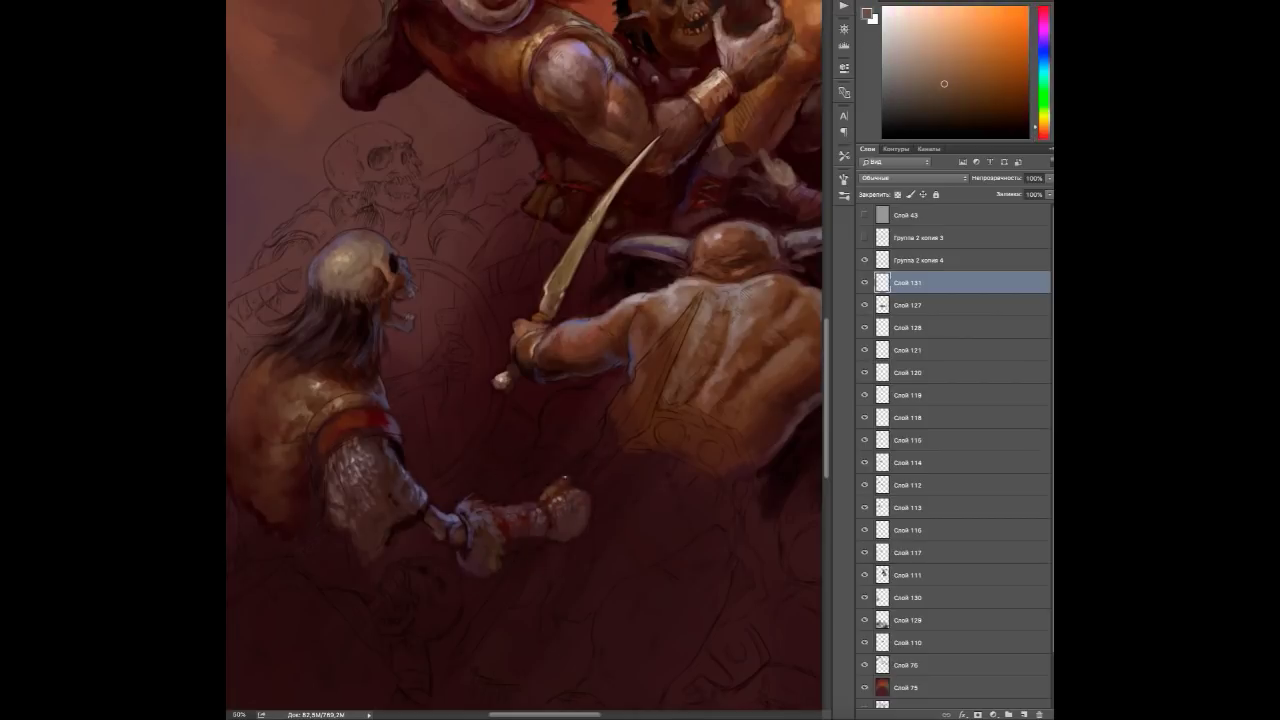
Block in a dark spearhead silhouette over the horned warrior's back and join it to the fist with a brown shaft.
left_click(566, 349, "alt")
left_click_drag(650, 380, 610, 445)
left_click_drag(682, 322, 632, 412)
left_click_drag(702, 294, 670, 370)
left_click(606, 446, "alt")
left_click_drag(604, 444, 584, 476)
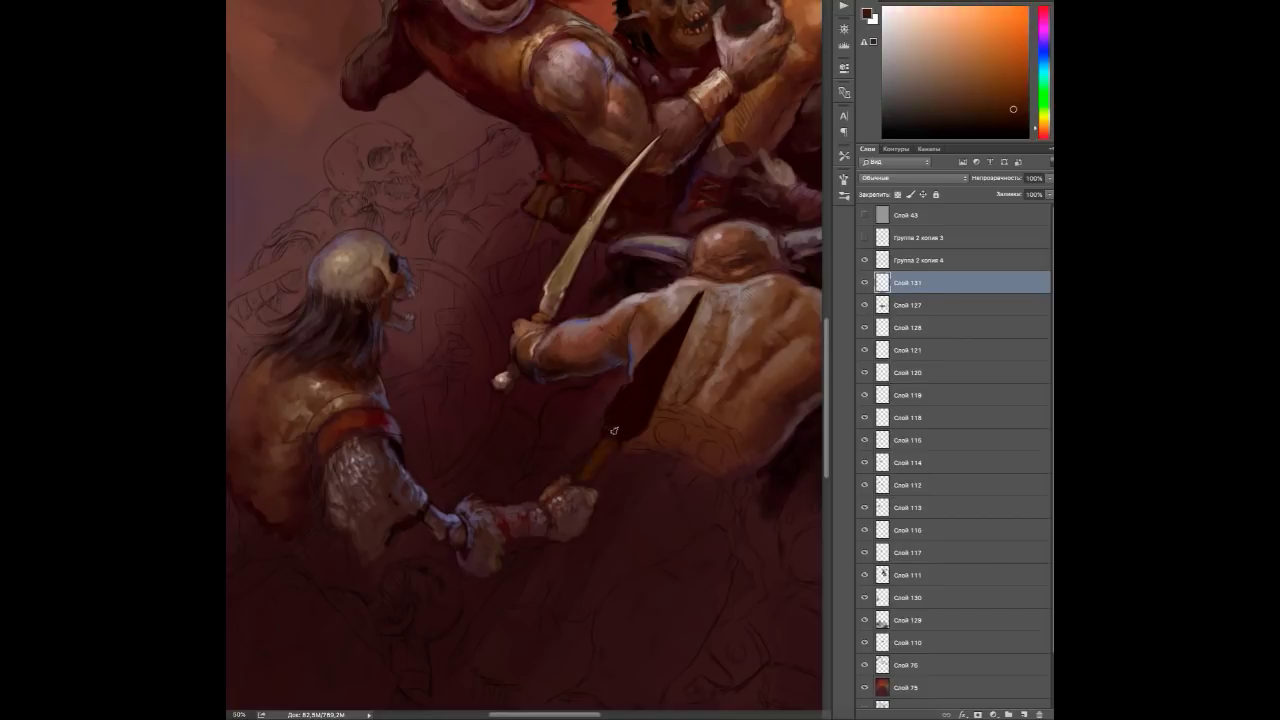
Paint the spear blade's metal planes in grey-brown tones along its length up to the tip.
left_click(632, 395, "alt")
mouse_move(680, 330)
left_mouse_down()
mouse_move(640, 410)
mouse_move(642, 385)
left_mouse_up()
left_click(650, 352, "alt")
left_click(662, 322, "alt")
left_click_drag(700, 296, 662, 388)
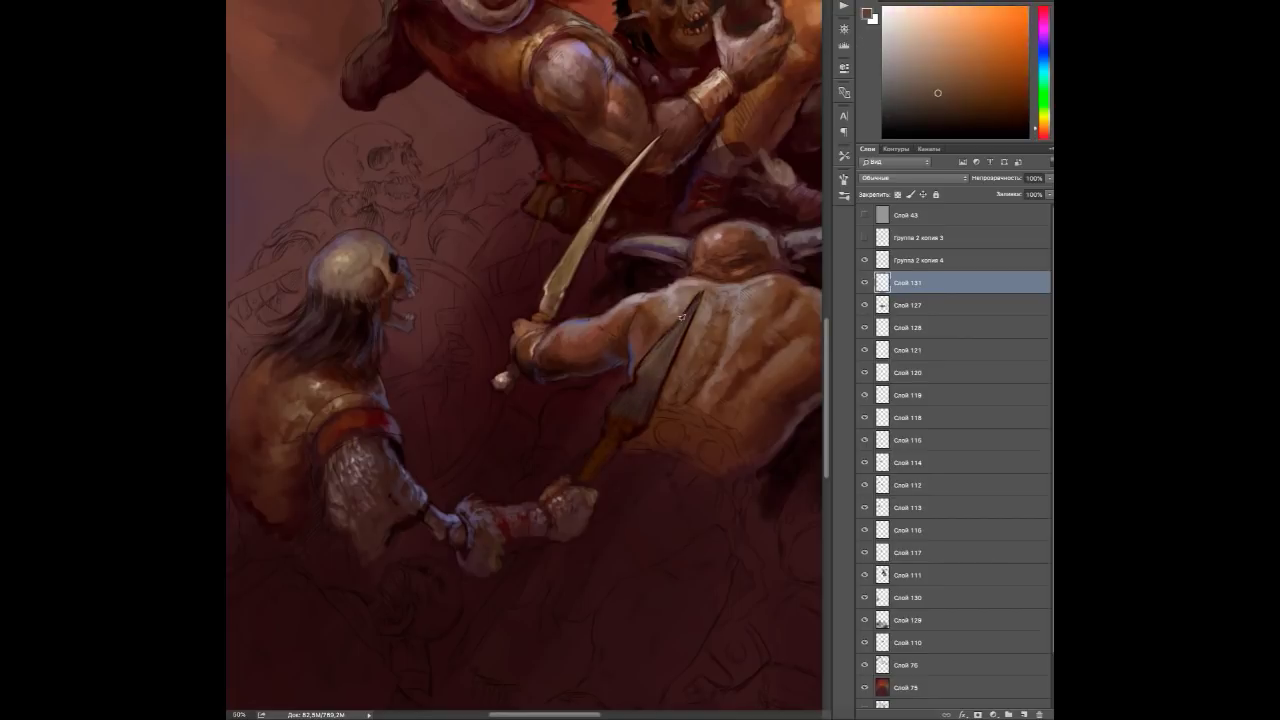
Brighten the spear blade with pale metallic highlights and blend the tones around the handle.
key("ctrl+minus")
left_click_drag(522, 452, 587, 407)
left_click(556, 444, "alt")
left_click(538, 482, "alt")
left_click(555, 442, "alt")
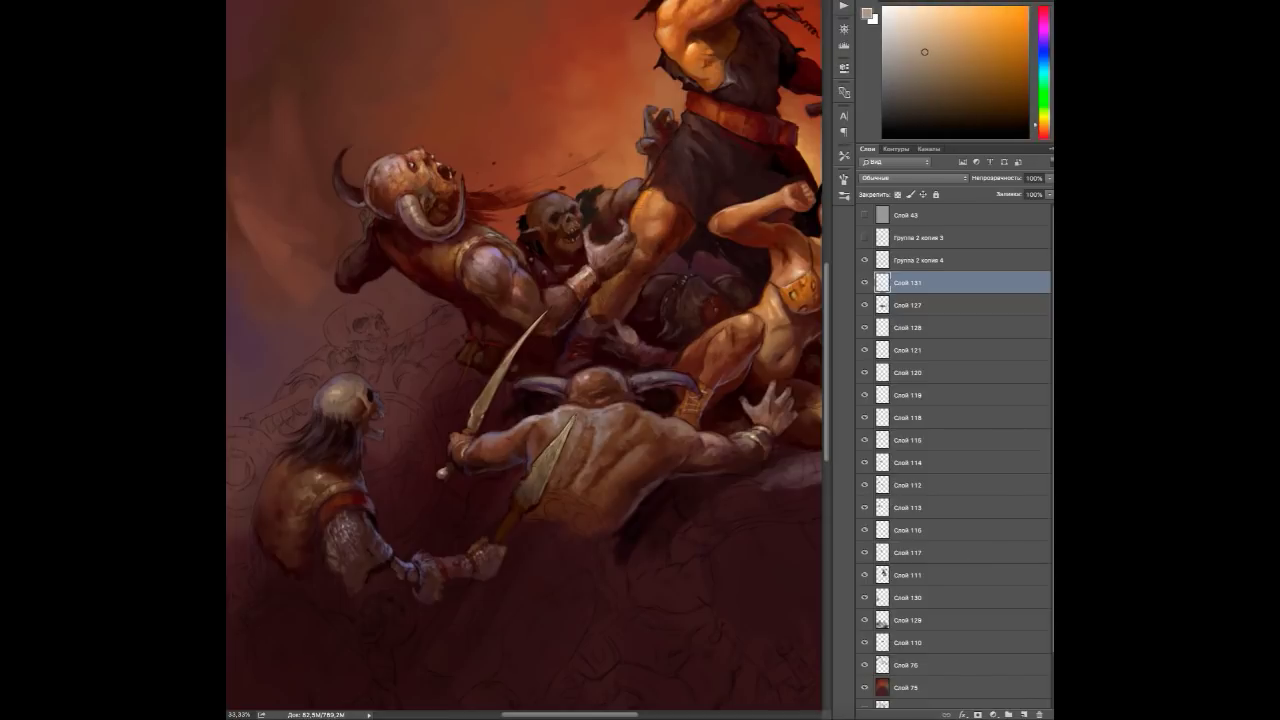
left_click(540, 560, "alt")
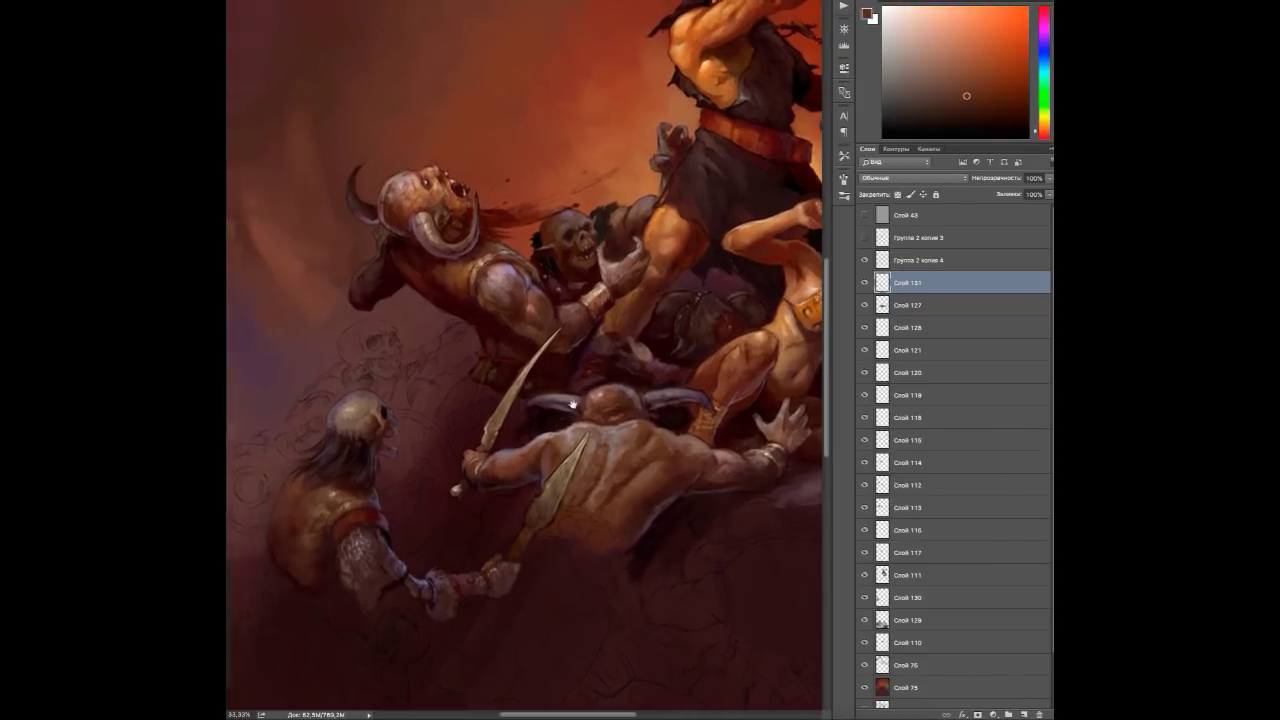
Create a new layer above Слой 129 and paint a round violet-grey shield behind the skull warrior.
left_click(880, 620)
left_click(1022, 714)
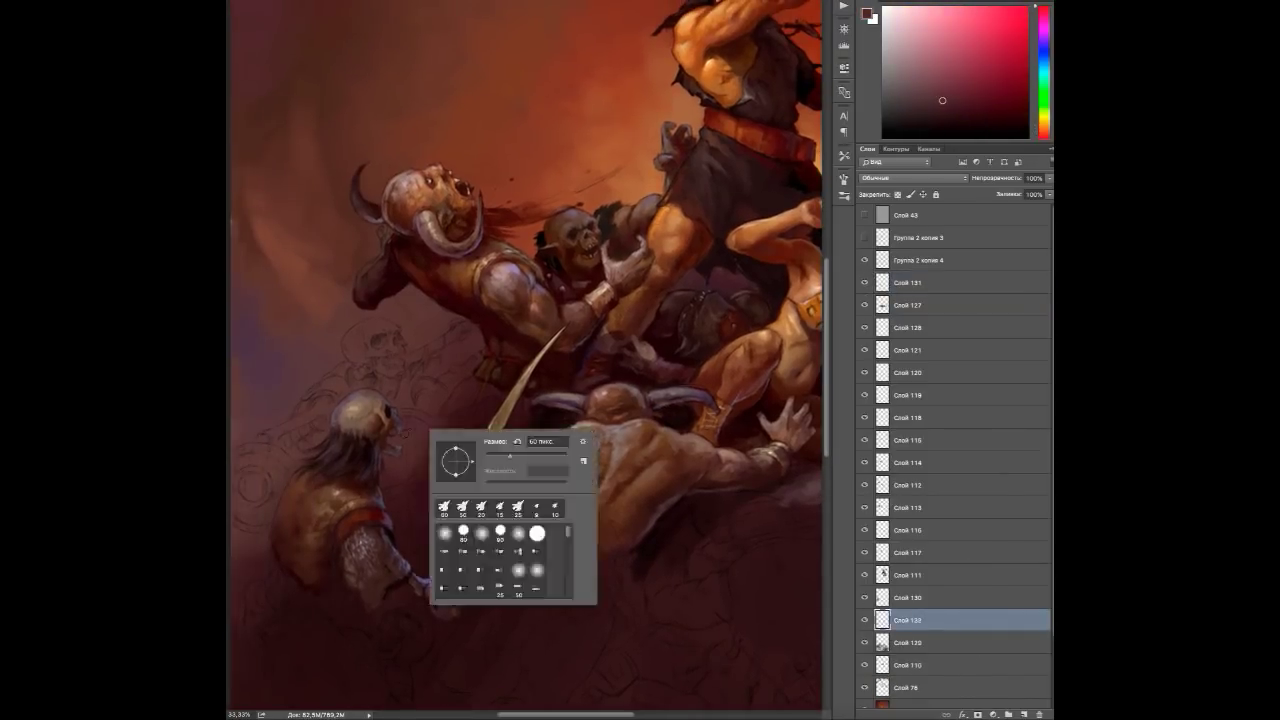
left_click(408, 412, "alt")
left_click(443, 447, "alt")
left_click(412, 412, "alt")
left_click(410, 430, "alt")
left_click(422, 463, "alt")
left_click(422, 463, "alt")
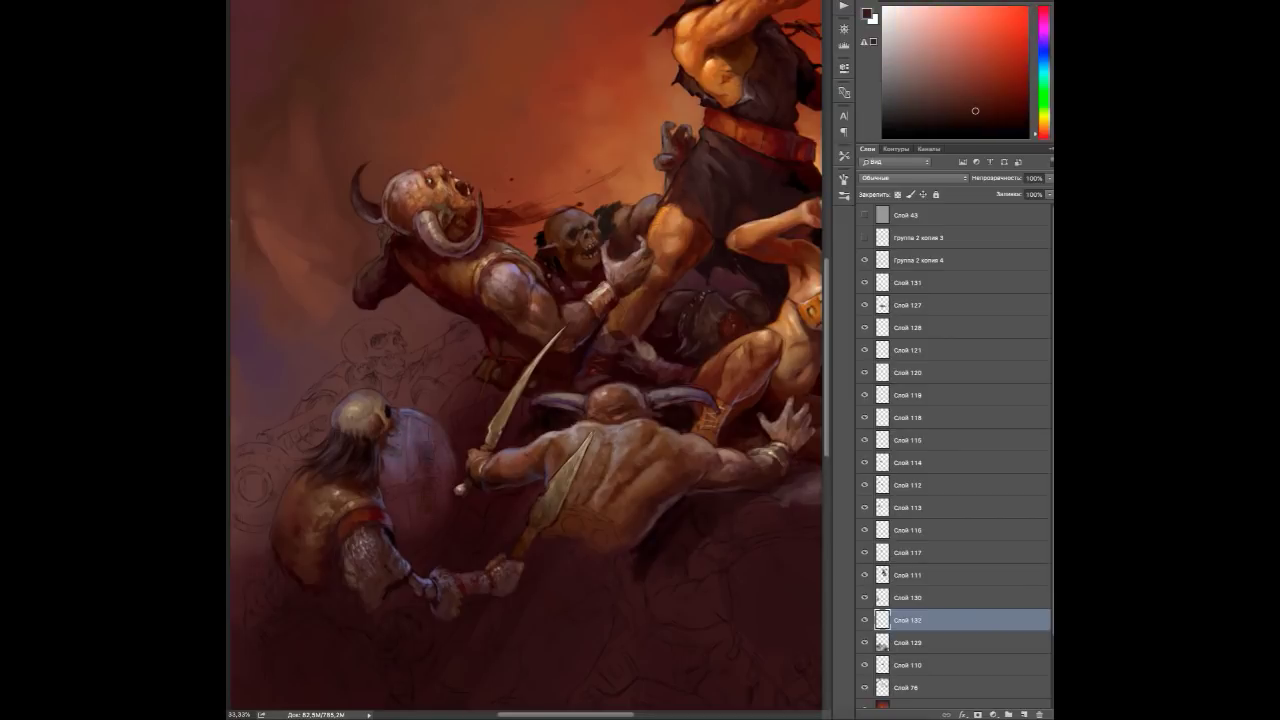
Paint the forearm and hand in front of the round shield with sampled dark and skin tones.
left_click(443, 497, "alt")
left_click_drag(430, 500, 400, 500)
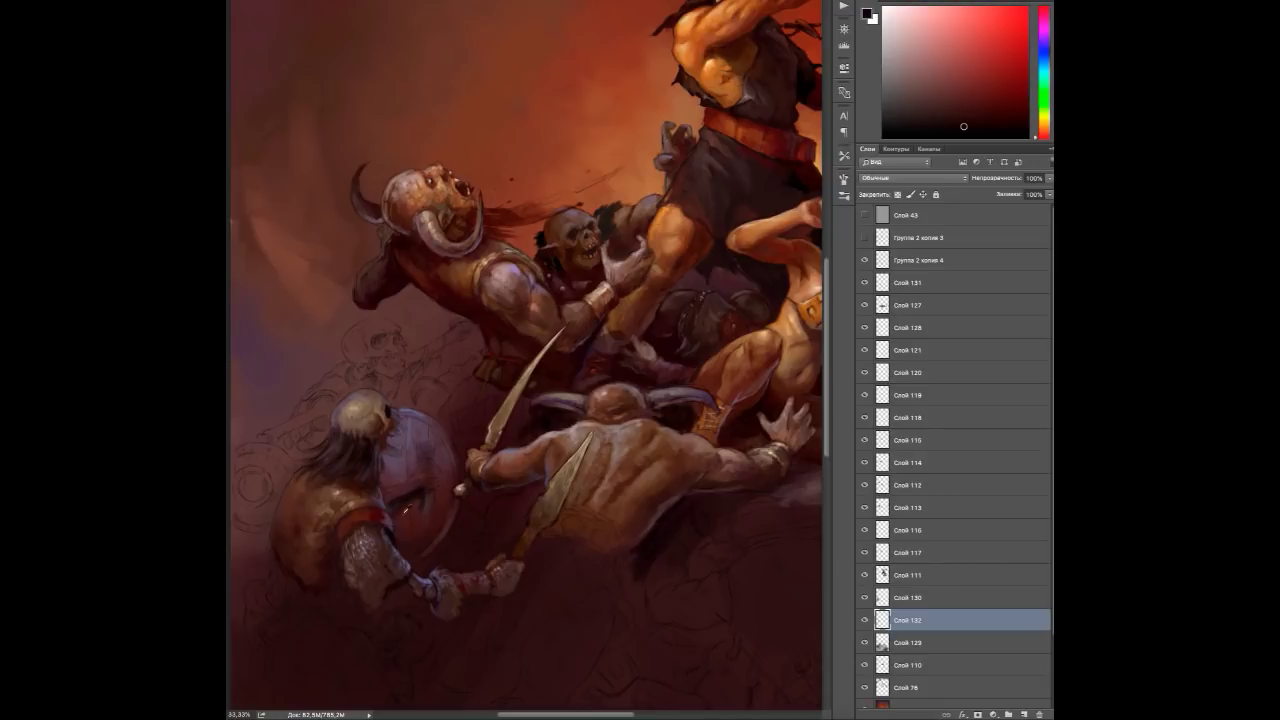
left_click(397, 485, "alt")
left_click(397, 485, "alt")
Paint the dark red clothing and leg forms between the round shield and the curved sword.
left_click(452, 400, "alt")
left_click(488, 416, "alt")
left_click(452, 399, "alt")
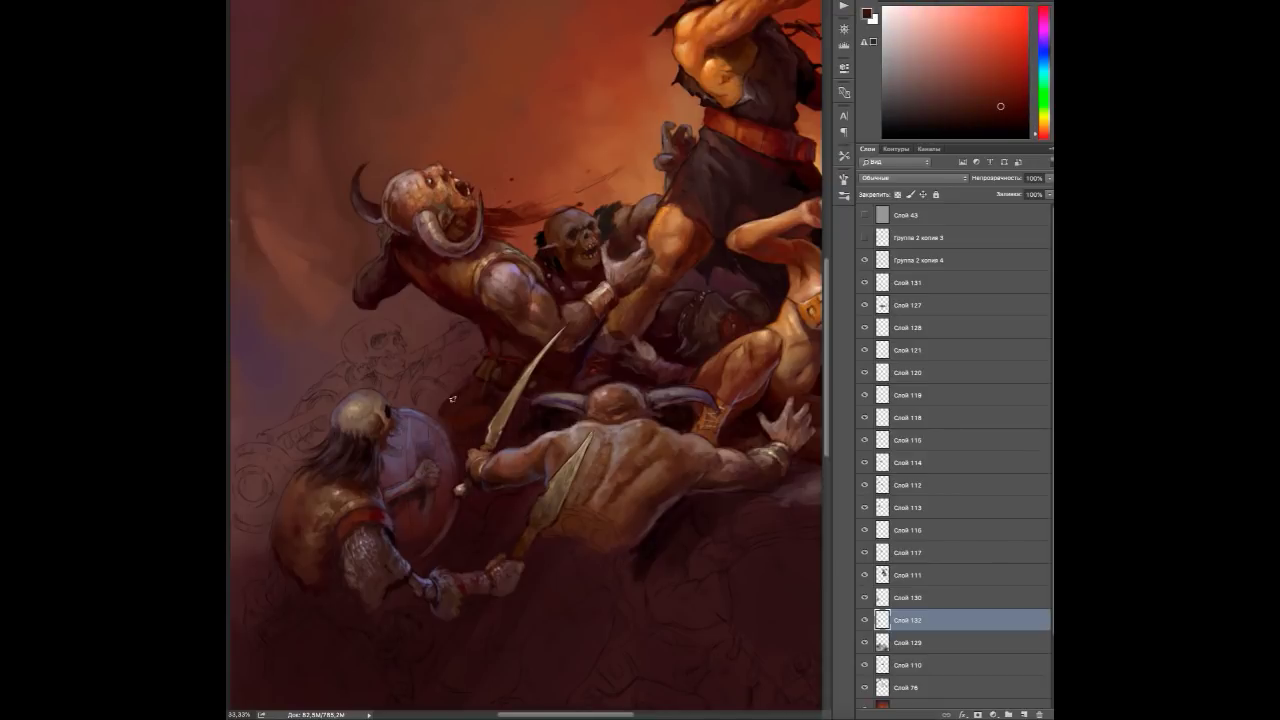
left_click(488, 410, "alt")
left_click(470, 408, "alt")
left_click(463, 414, "alt")
left_click(461, 400, "alt")
left_click(453, 406, "alt")
Paint dim violet background forms in the gap between the shield and the horned warrior's arm.
left_click(458, 485, "alt")
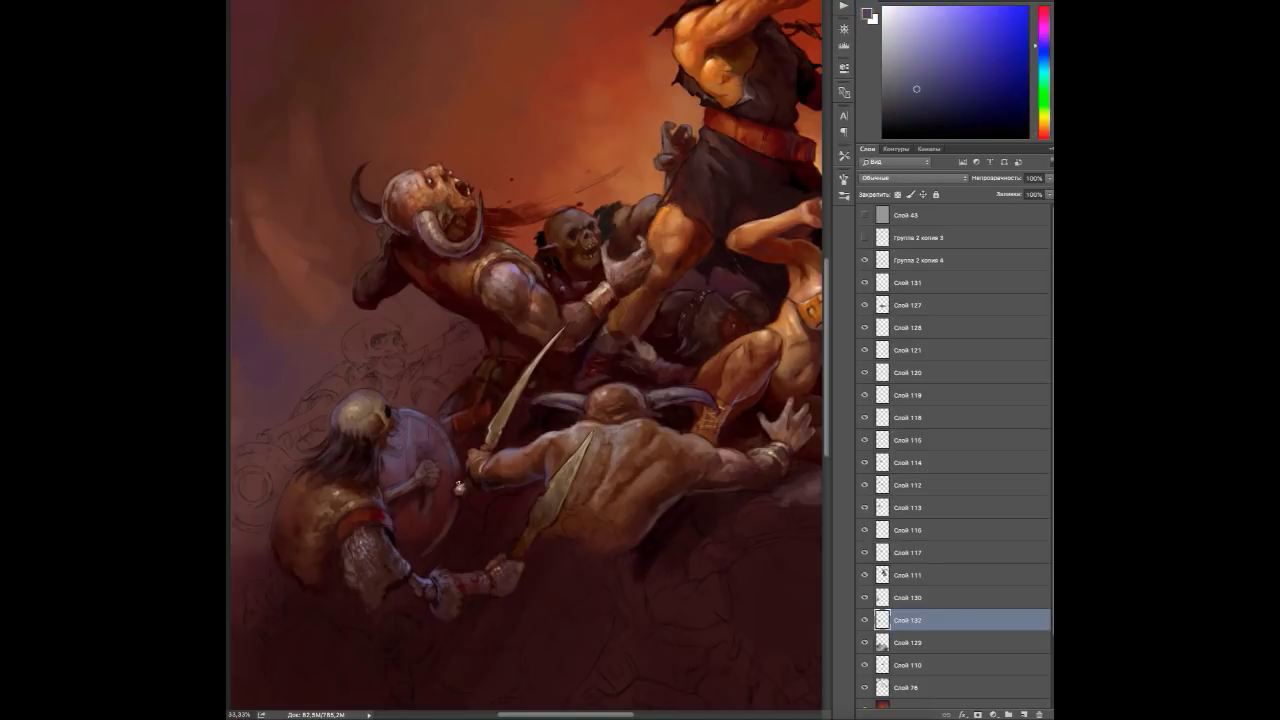
left_click(508, 505, "alt")
left_click(490, 527, "alt")
left_click(497, 519, "alt")
Create a new layer above Слой 131 and refine the skull warrior's jaw and beard edge against the shield.
left_click(931, 283)
key("ctrl+shift+alt+n")
left_click(392, 452, "alt")
left_click(400, 428, "alt")
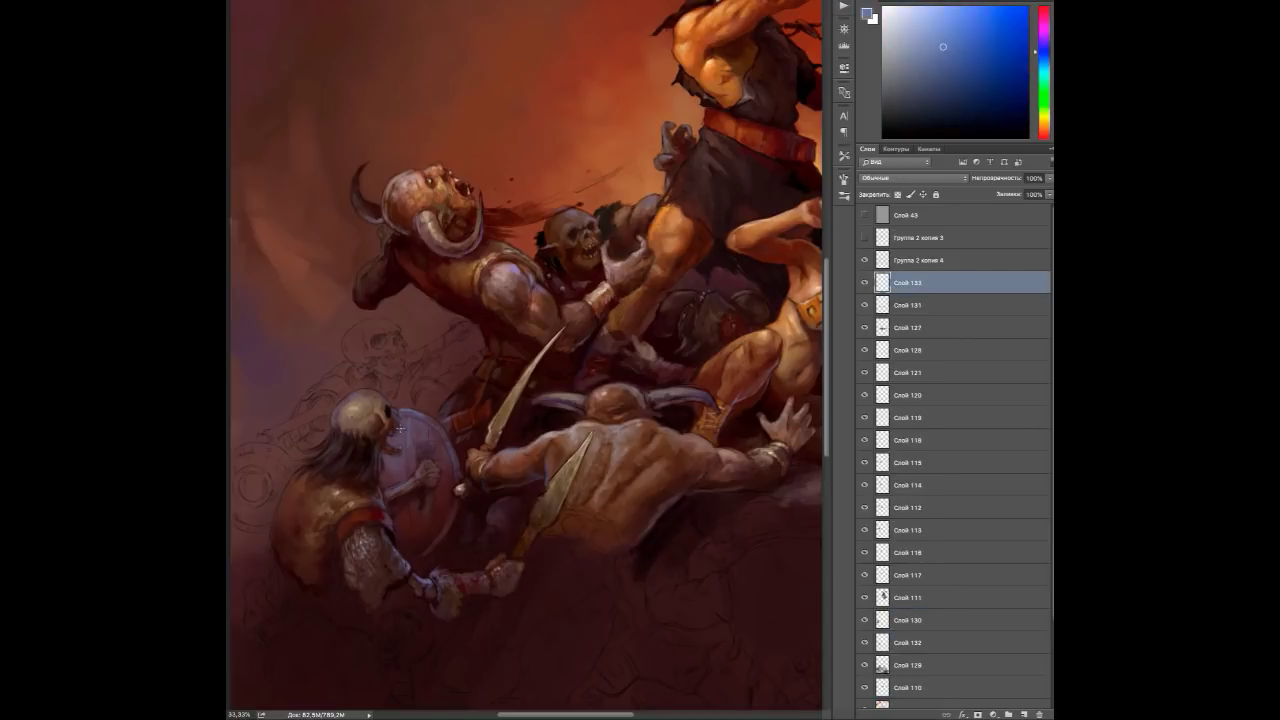
left_click(383, 458, "alt")
scroll(383, 458, "down", 1)
left_click(383, 458, "alt")
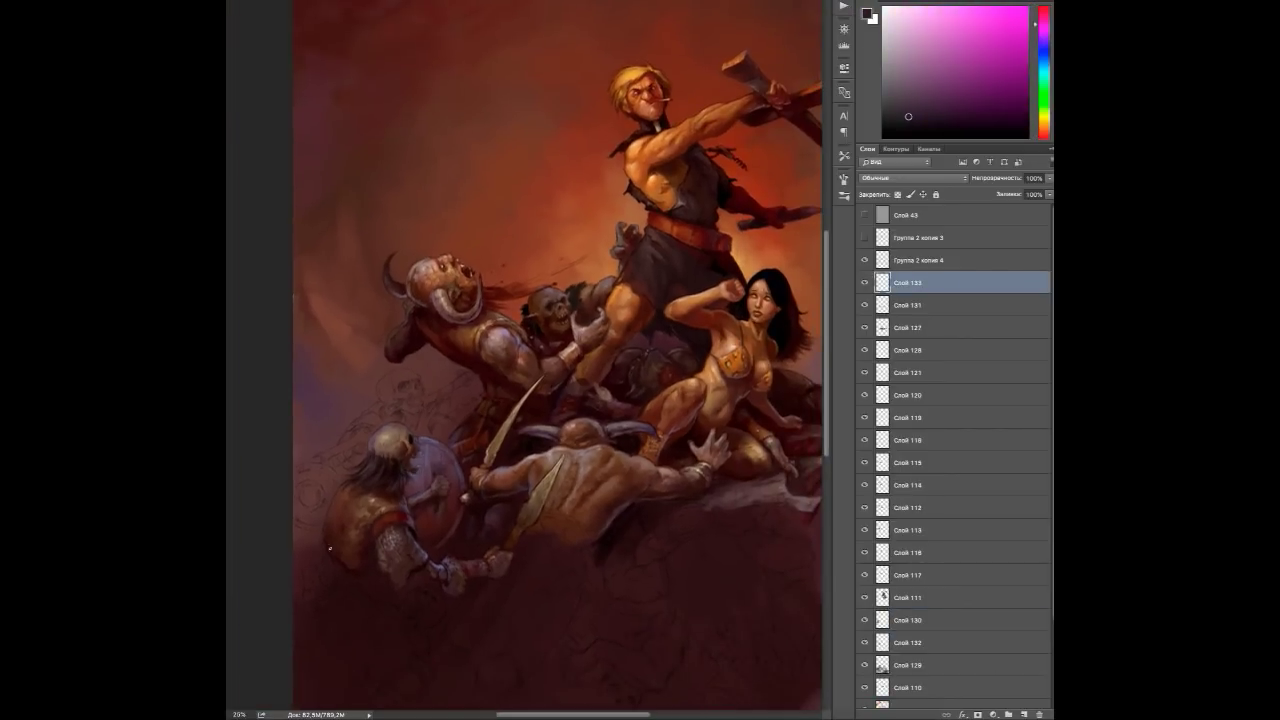
Paint a rounded red and gold armour piece at the canvas's left edge beside the skull warrior.
left_click(300, 470, "alt")
mouse_move(300, 470)
left_mouse_down()
mouse_move(322, 520)
mouse_move(310, 578)
left_mouse_up()
left_click(310, 560, "alt")
left_click(306, 505, "alt")
left_click(311, 483, "alt")
left_click(325, 474, "alt")
left_click(310, 478, "alt")
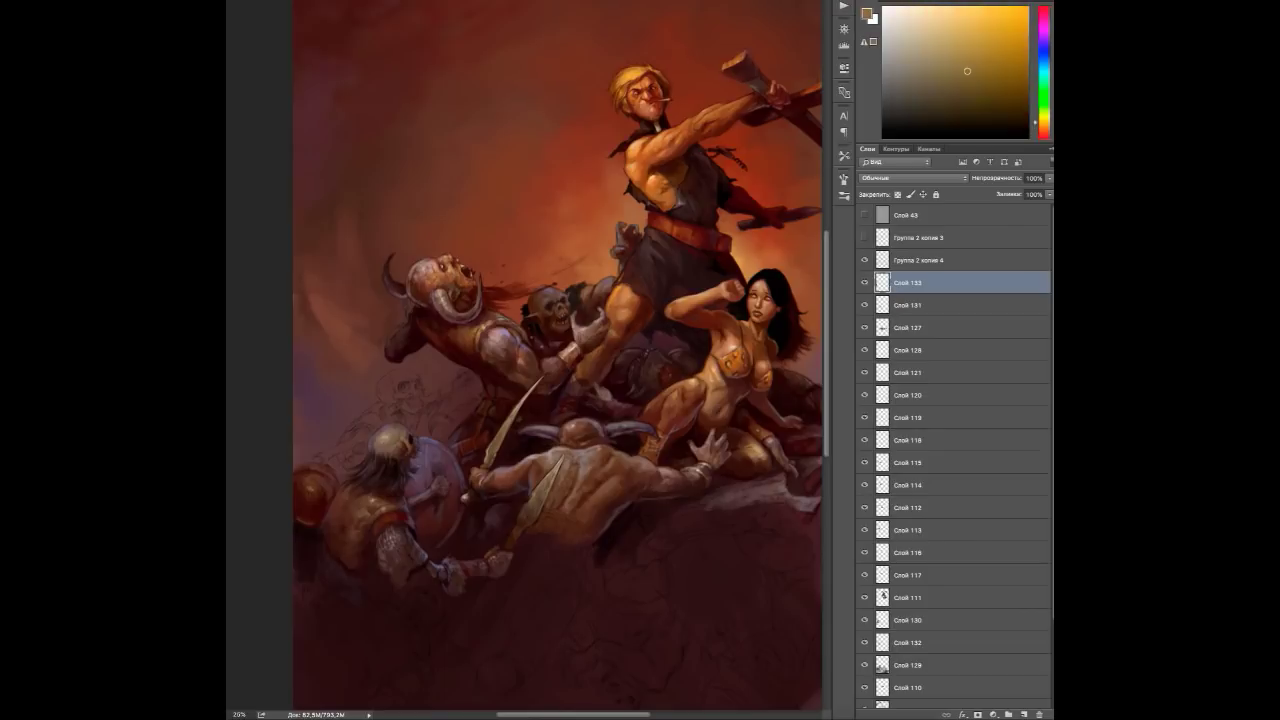
Add golden highlights to the rounded armour piece and blend its surroundings with sampled background colours.
left_click(322, 428, "alt")
left_click(322, 428, "alt")
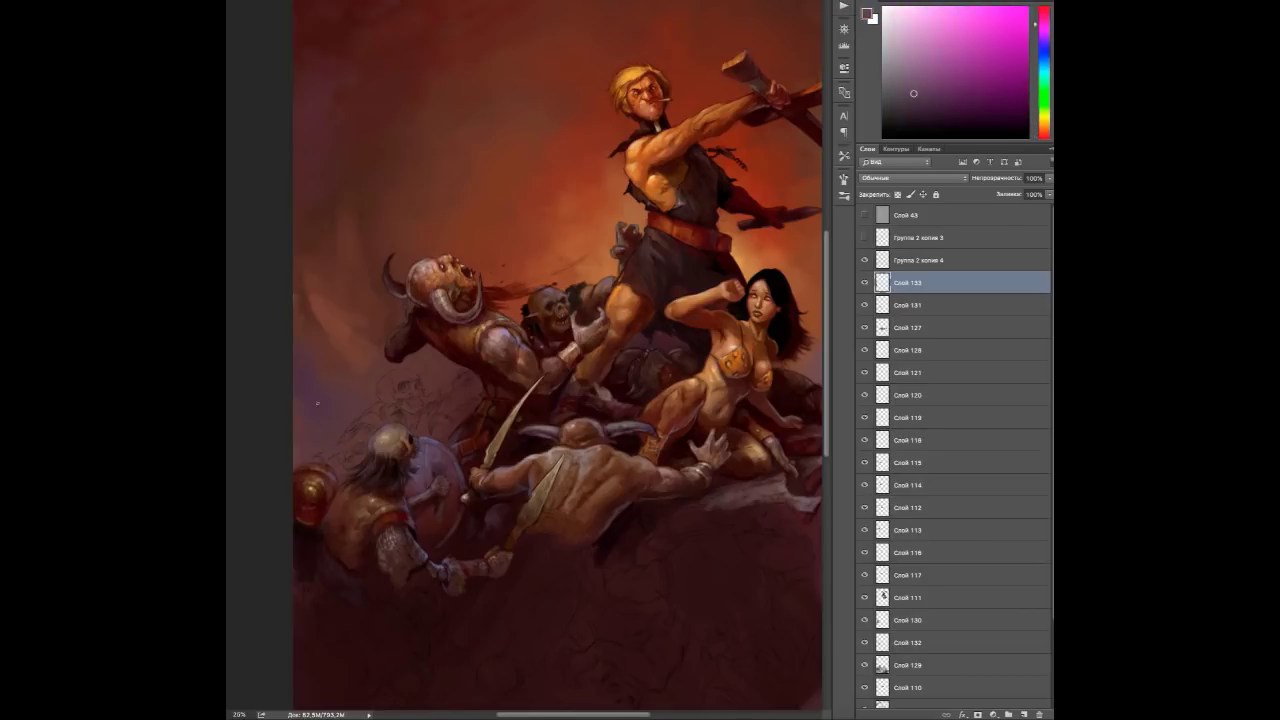
left_click(434, 426, "alt")
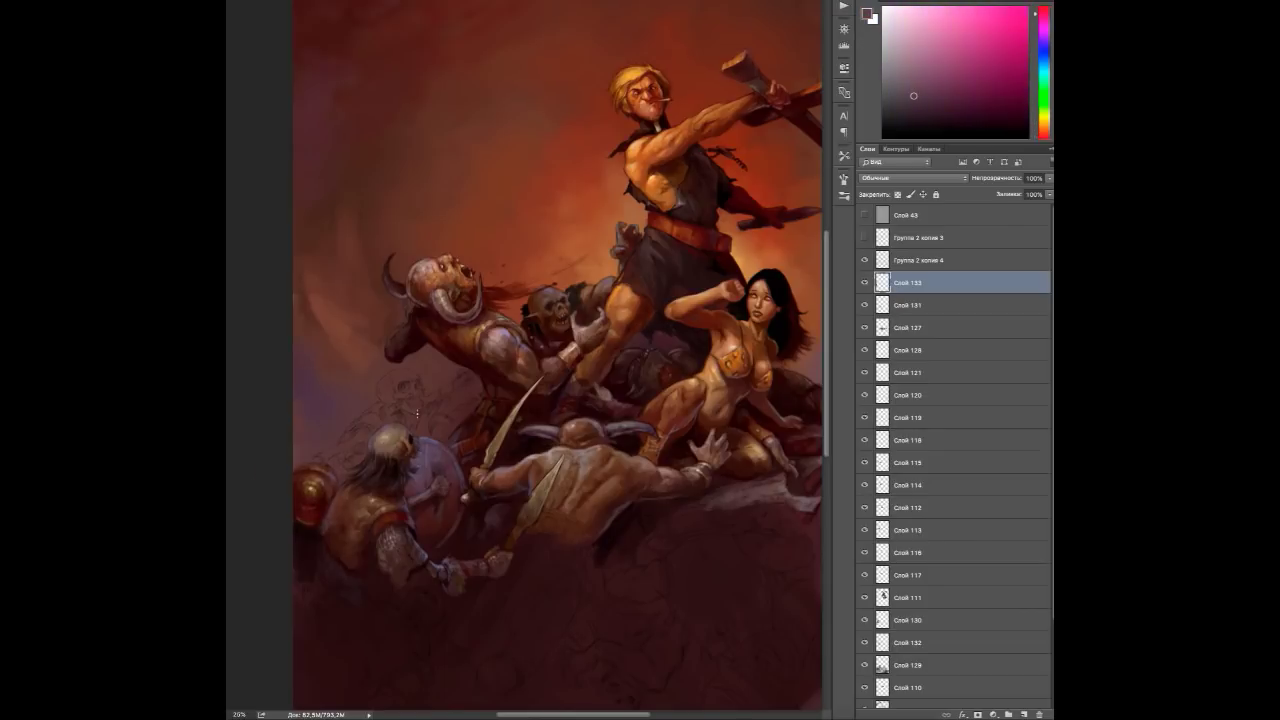
left_click(304, 543, "alt")
left_click(304, 543, "alt")
Create a new layer below Слой 132 and block in the background skeleton's blue-violet and red shoulder.
left_click(924, 642)
key("ctrl+shift+alt+n")
left_click(345, 450, "alt")
left_click(338, 460, "alt")
scroll(338, 460, "up", 2)
left_click(376, 456, "alt")
left_click(376, 456, "alt")
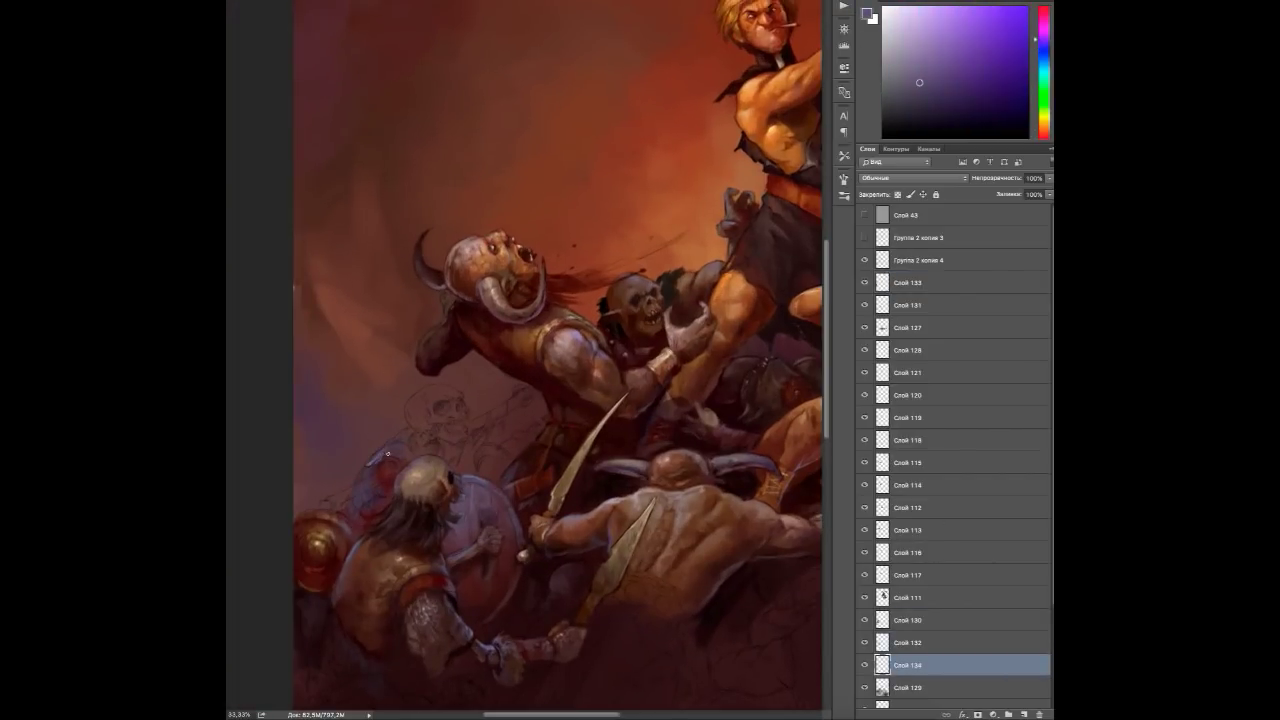
Paint the background skeleton's arm reaching toward the rounded armour and darken the neck area above the foreground skull.
left_click(382, 489, "alt")
left_click(346, 486, "alt")
left_click(334, 499, "alt")
left_click(376, 474, "alt")
left_click(433, 445, "alt")
left_click(440, 453, "alt")
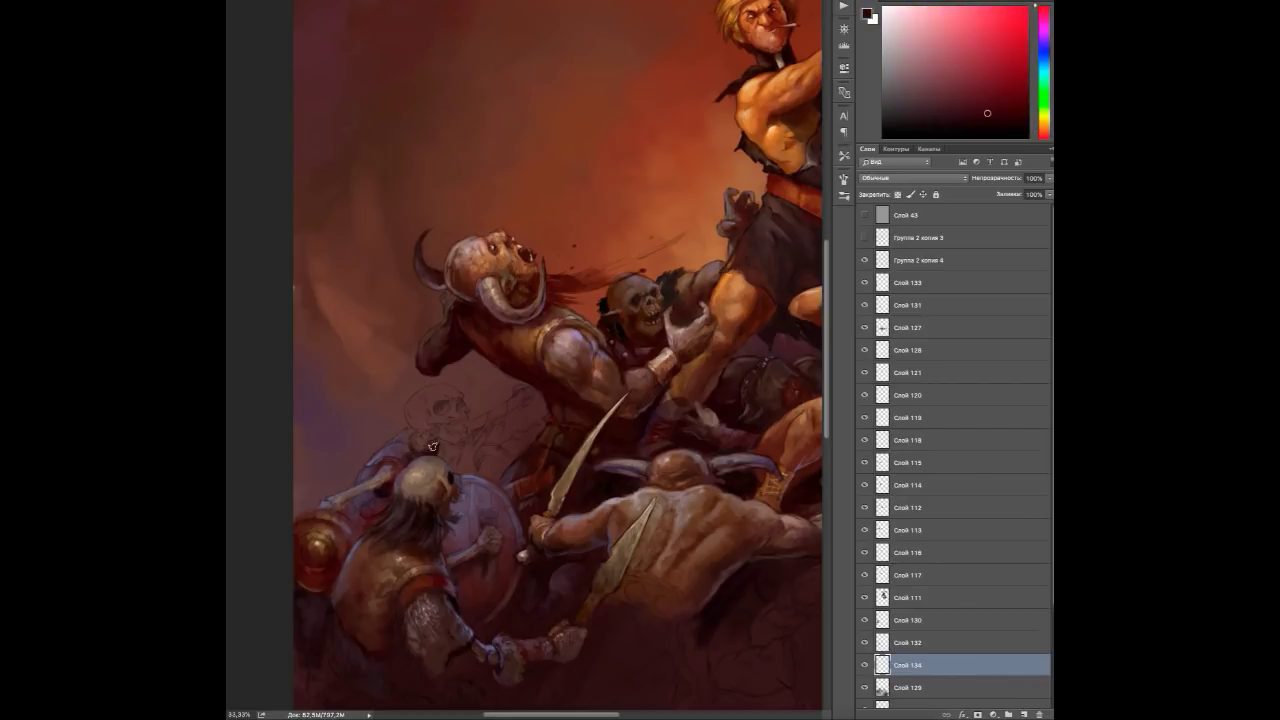
Paint the background skeleton's skull with dark eye sockets, cheekbones and jaw over the sketch.
left_click(456, 457, "alt")
left_click(443, 416, "alt")
left_click(446, 416, "alt")
left_click(452, 428, "alt")
left_click(450, 425, "alt")
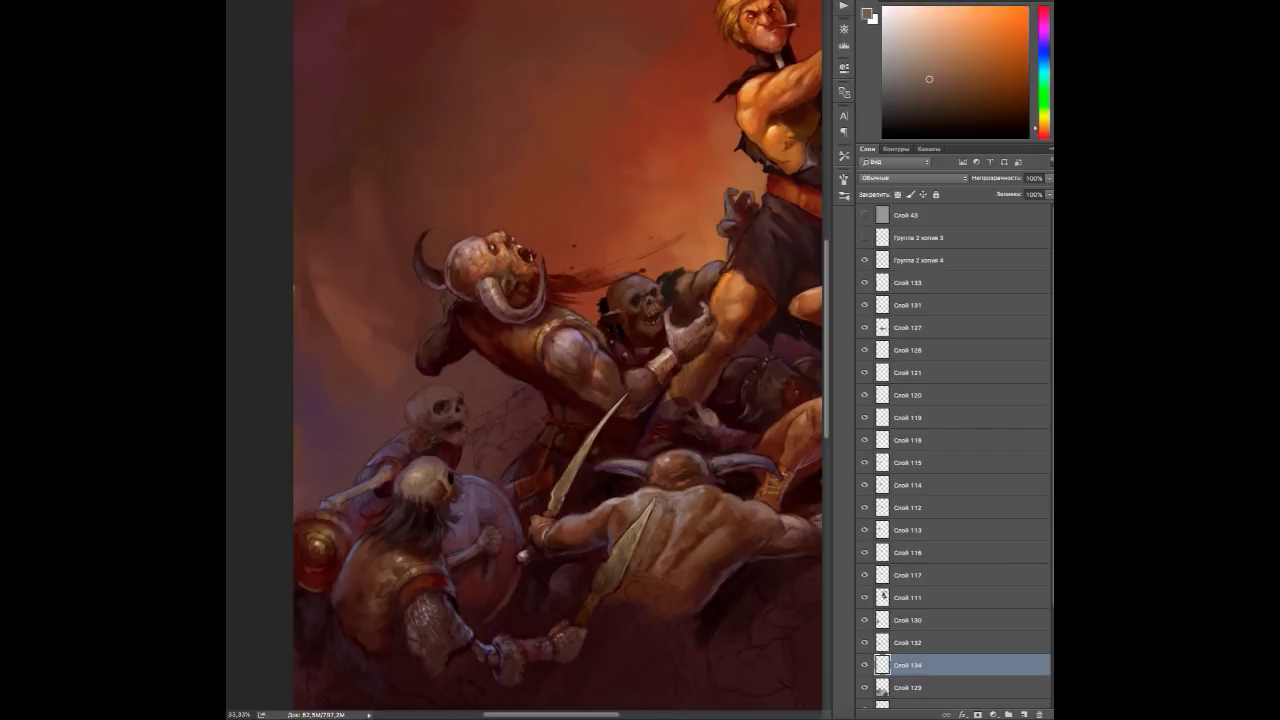
Add cool rim light to the background skull and paint the skeleton's outstretched dark red arm over the sketch.
left_click(418, 396, "alt")
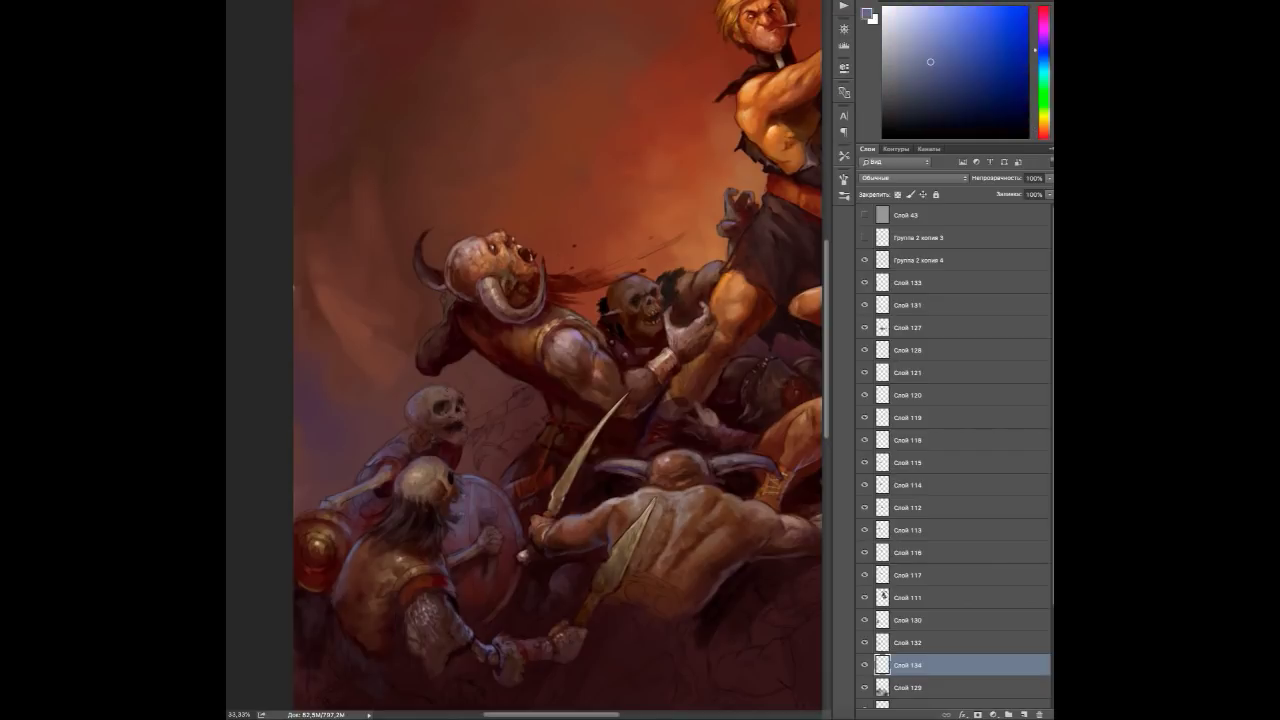
left_click(461, 437, "alt")
left_click(461, 437, "alt")
left_click(493, 416, "alt")
left_click(524, 383, "alt")
left_click(524, 383, "alt")
left_click(524, 383, "alt")
left_click_drag(480, 476, 520, 442)
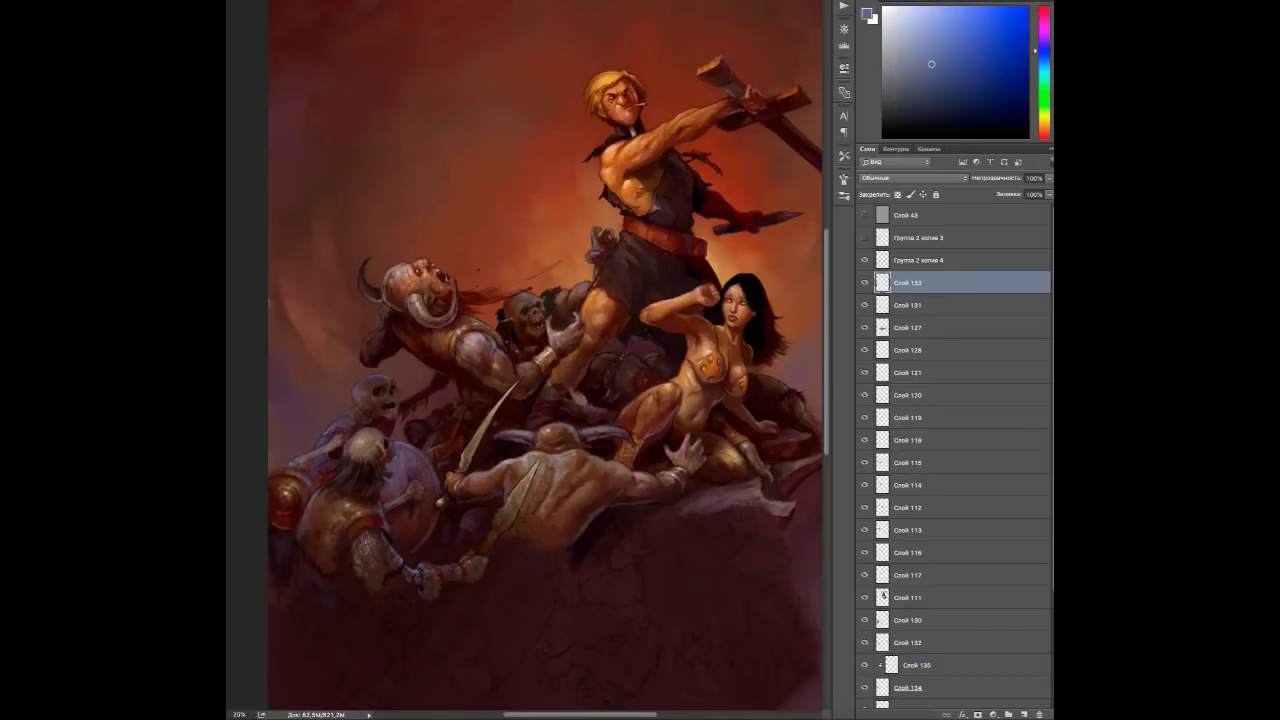
Paint an orange leather belt with highlighted round metal studs around the horned warrior's waist.
key("ctrl+plus")
left_click(497, 428, "alt")
left_click(1025, 28)
left_click(506, 420, "alt")
left_click(505, 452, "alt")
left_click(506, 430, "alt")
left_click(481, 427, "alt")
left_click(500, 438, "alt")
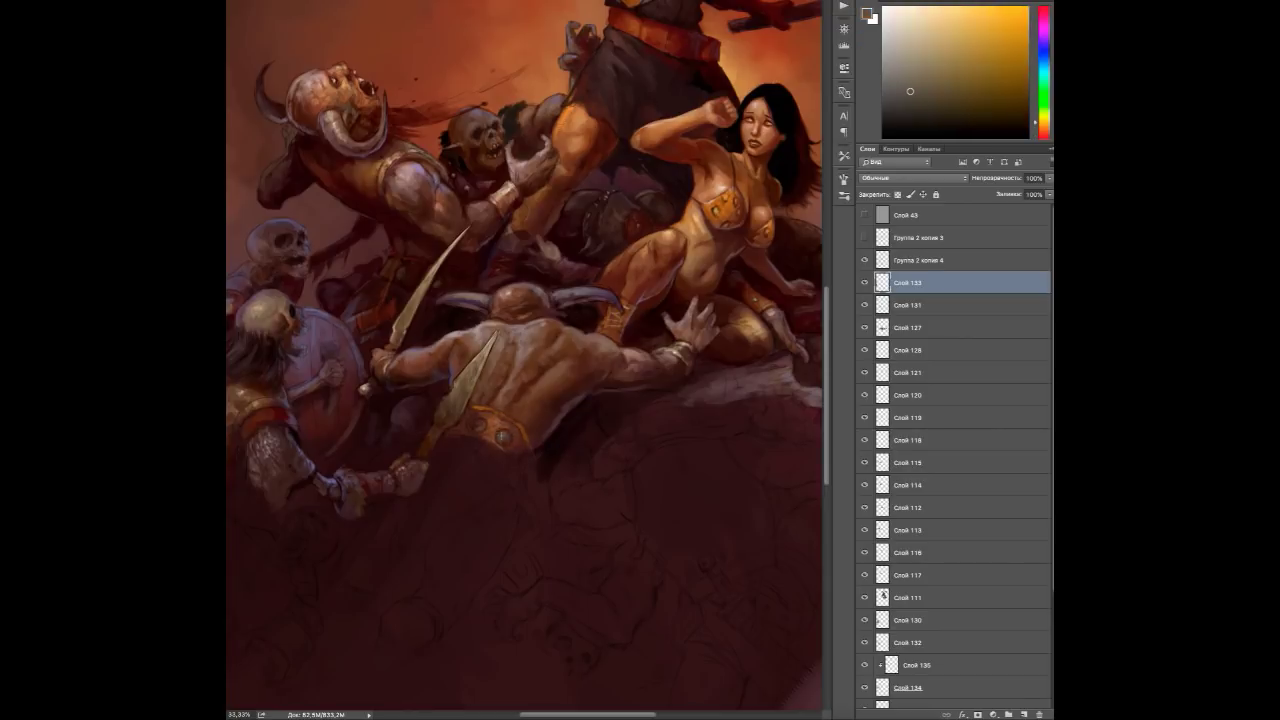
left_click(496, 424, "alt")
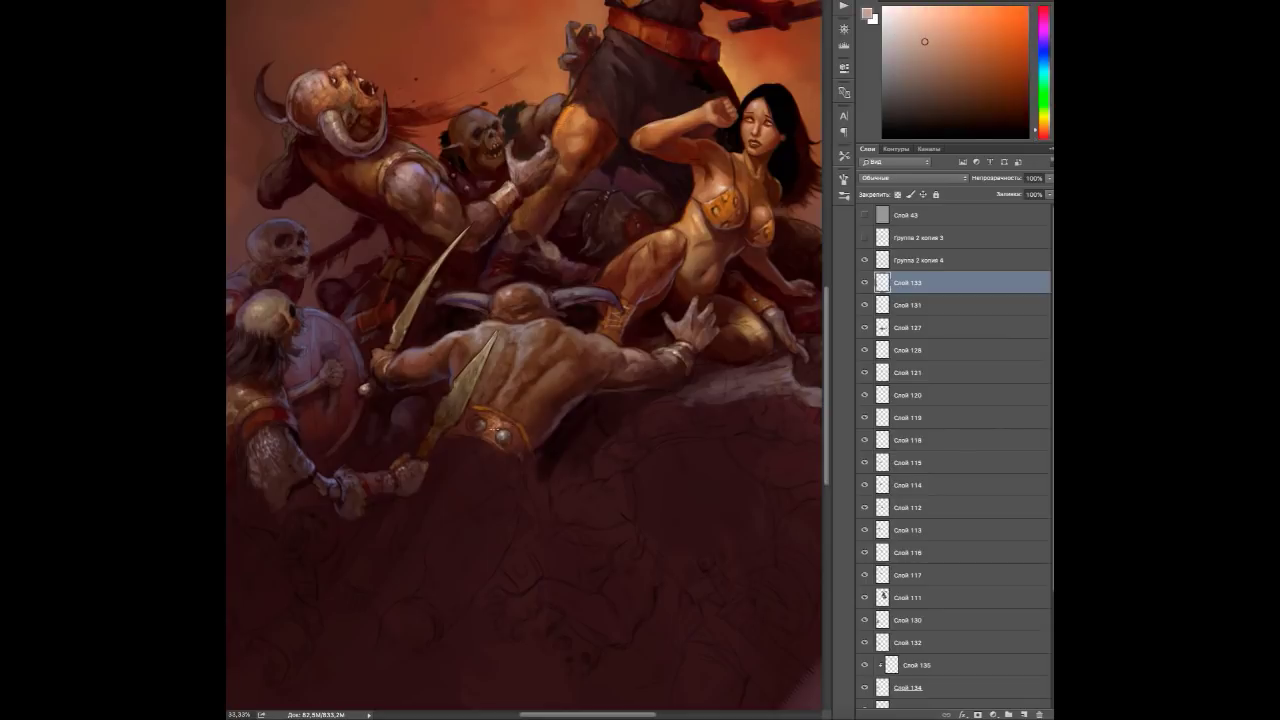
Block in the horned warrior's dark brown loincloth below the belt.
left_click(431, 521, "alt")
left_click(522, 353, "alt")
left_click(430, 458, "alt")
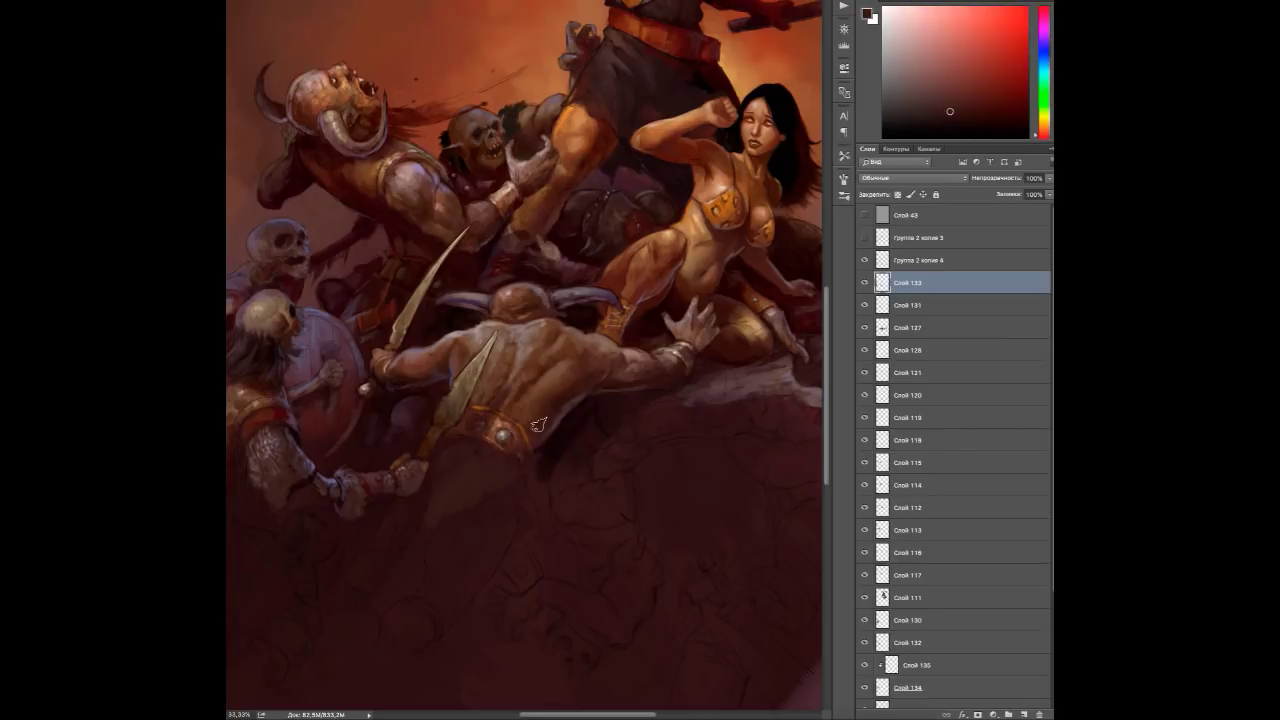
left_click(426, 531, "alt")
Paint the horned warrior's lit thigh below the loincloth and the dark shadows behind the leg.
left_click_drag(440, 510, 462, 565)
left_click(480, 540, "alt")
mouse_move(520, 500)
left_mouse_down()
mouse_move(545, 400)
mouse_move(510, 520)
mouse_move(563, 452)
left_mouse_up()
left_click(493, 422, "alt")
left_click(513, 416, "alt")
left_click(465, 438, "alt")
left_click(444, 497, "alt")
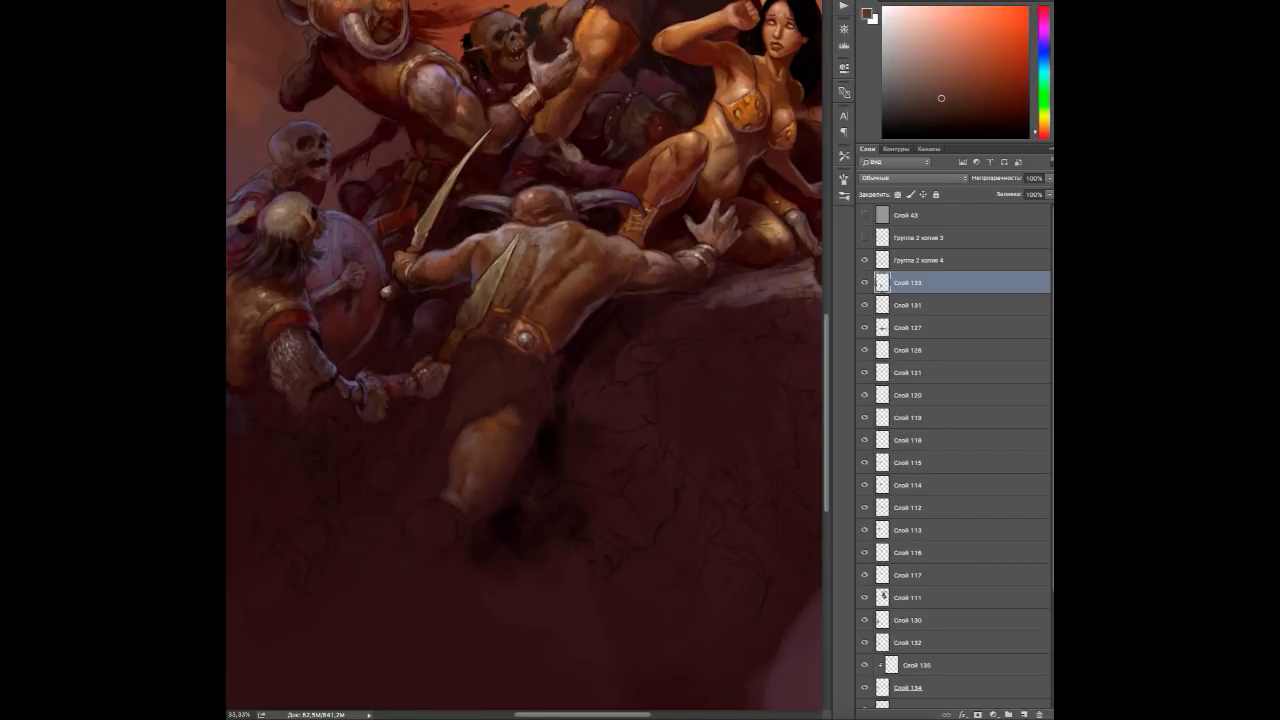
Add shaggy fur texture to the loincloth and paint the orange straps hanging from the belt.
left_click(522, 378, "alt")
left_click(548, 381, "alt")
left_click(508, 366, "alt")
left_click(506, 375, "alt")
left_click(520, 362, "alt")
left_click(479, 385, "alt")
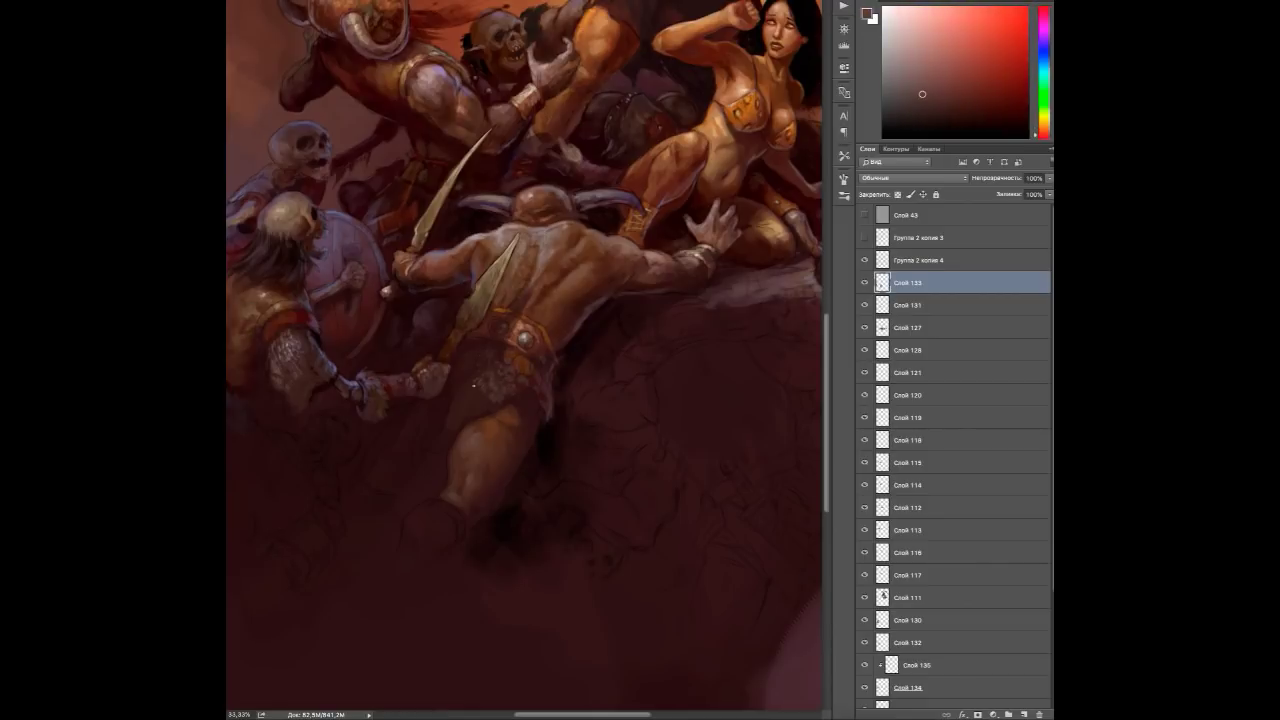
Refine the horned warrior's leg with skin-tone highlights and paint its rounded lower end and band.
left_click(522, 409, "alt")
left_click(530, 425, "alt")
left_click(518, 455, "alt")
left_click(505, 380, "alt")
left_click(420, 515, "alt")
left_click(440, 506, "alt")
left_click(445, 508, "alt")
left_click_drag(460, 498, 466, 486)
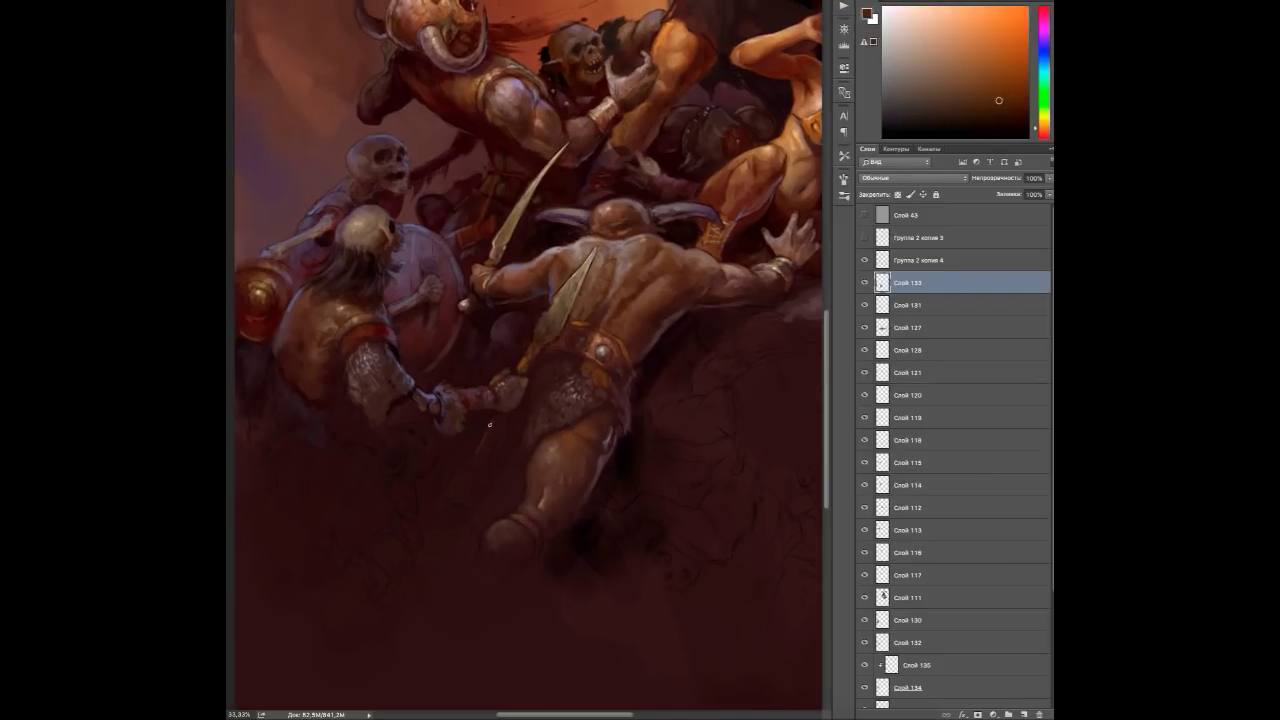
Paint the lower end of the spear shaft below the skull warrior's fist with brown tones and highlights.
left_click(480, 414, "alt")
left_click(477, 430, "alt")
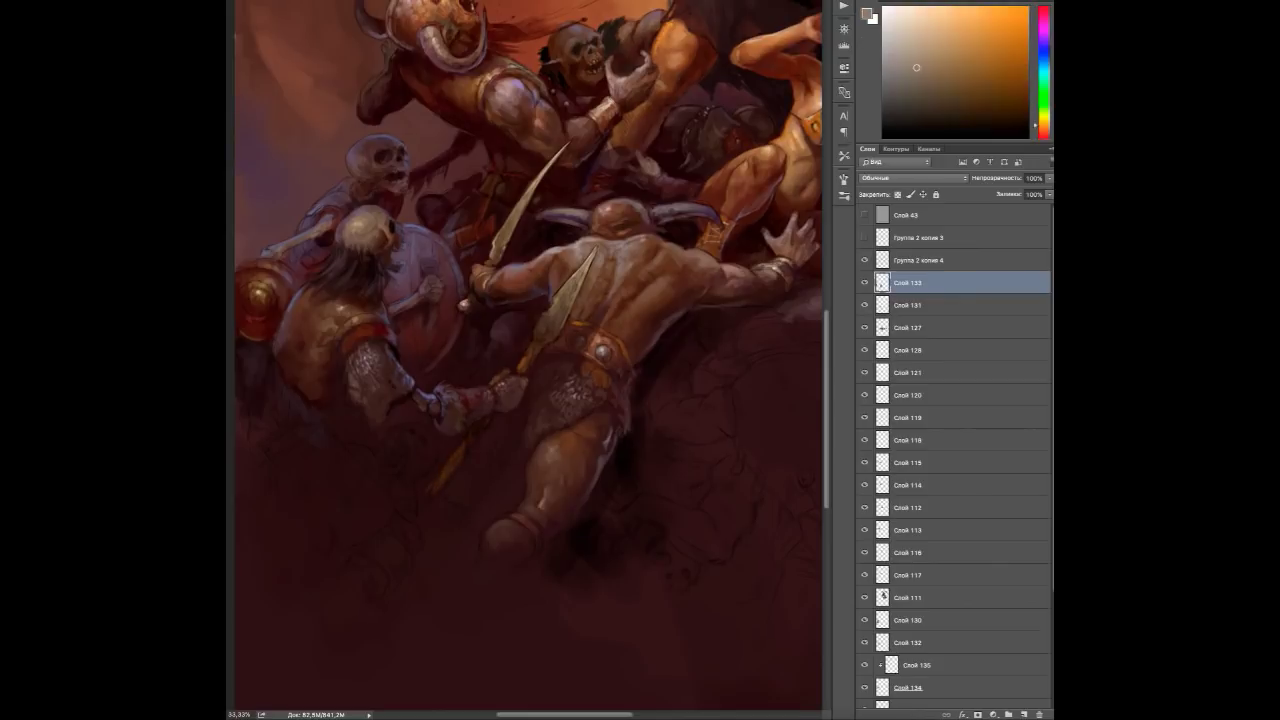
left_click_drag(452, 462, 432, 488)
left_click(518, 417, "alt")
left_click(518, 417, "alt")
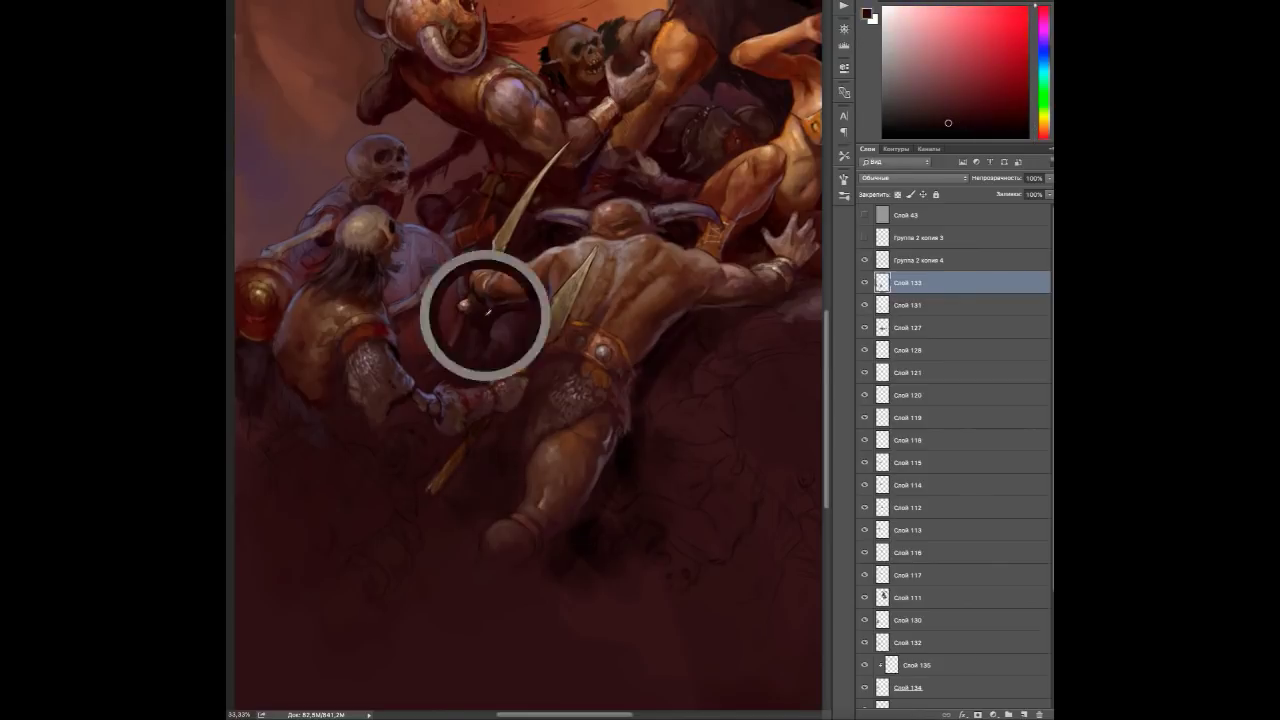
Create a new layer above Слой 133 and block in the dark forms and equipment below the skull warrior's torso.
key("ctrl+shift+alt+n")
left_click(511, 424, "alt")
left_click_drag(409, 411, 443, 439)
left_click(292, 391, "alt")
left_click(446, 470, "alt")
left_click(446, 472, "alt")
left_click(443, 499, "alt")
left_click_drag(354, 495, 394, 477)
Paint the skull warrior's lower body and dark garment folds beneath the forearm with sampled colours.
left_click(522, 425, "alt")
left_click(375, 448, "alt")
left_click(391, 465, "alt")
left_click(398, 448, "alt")
left_click(384, 434, "alt")
left_click(410, 410, "alt")
Paint the strapped limb and brown curved shield form below the skull warrior near the canvas's left edge.
left_click(354, 414, "alt")
left_click(354, 414, "alt")
left_click(354, 414, "alt")
left_click(374, 435, "alt")
left_click(329, 466, "alt")
left_click(329, 466, "alt")
left_click(329, 466, "alt")
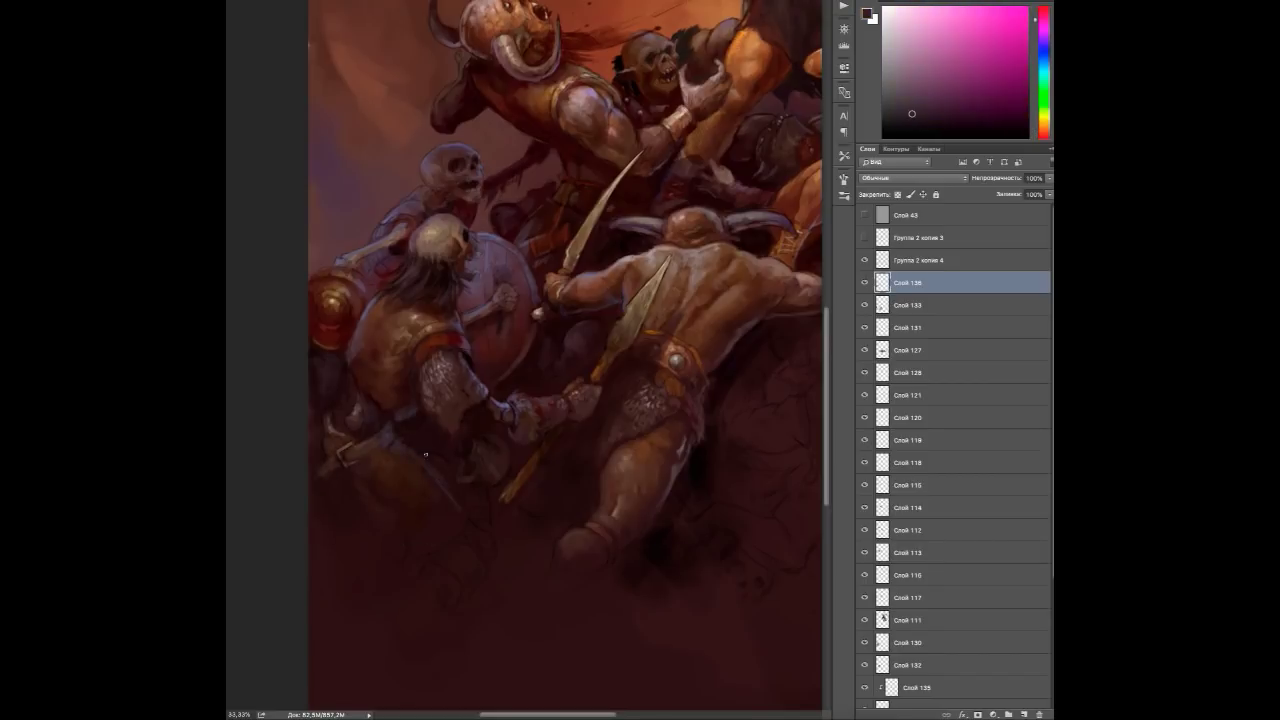
Refine the curved shield's edge and the pale form at its lower tip beneath the skull warrior with sampled colours.
left_click(430, 515, "alt")
left_click(442, 434, "alt")
left_click(478, 532, "alt")
left_click(475, 545, "alt")
left_click(446, 490, "alt")
left_click(376, 450, "alt")
left_click(376, 450, "alt")
scroll(554, 320, "down", 2)
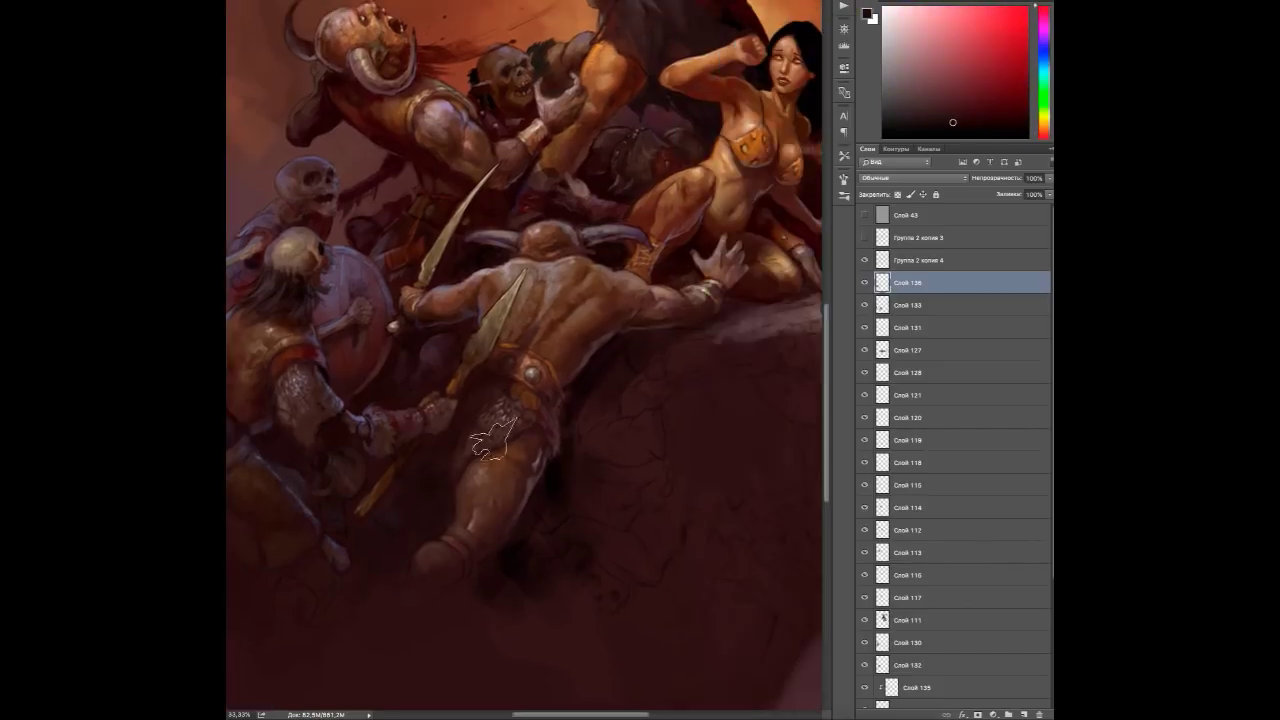
Flip the canvas horizontally and add a new layer in Overlay blend mode above Слой 136.
key("h")
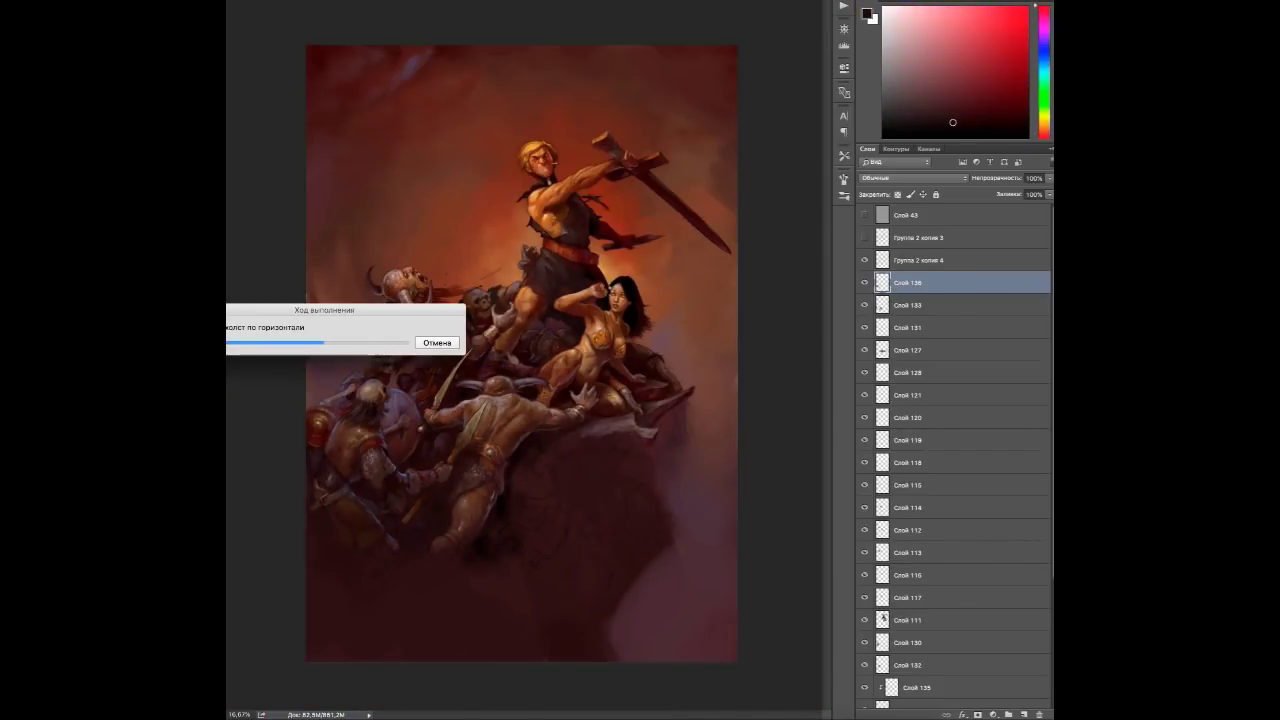
key("ctrl+shift+alt+n")
key("shift+alt+o")
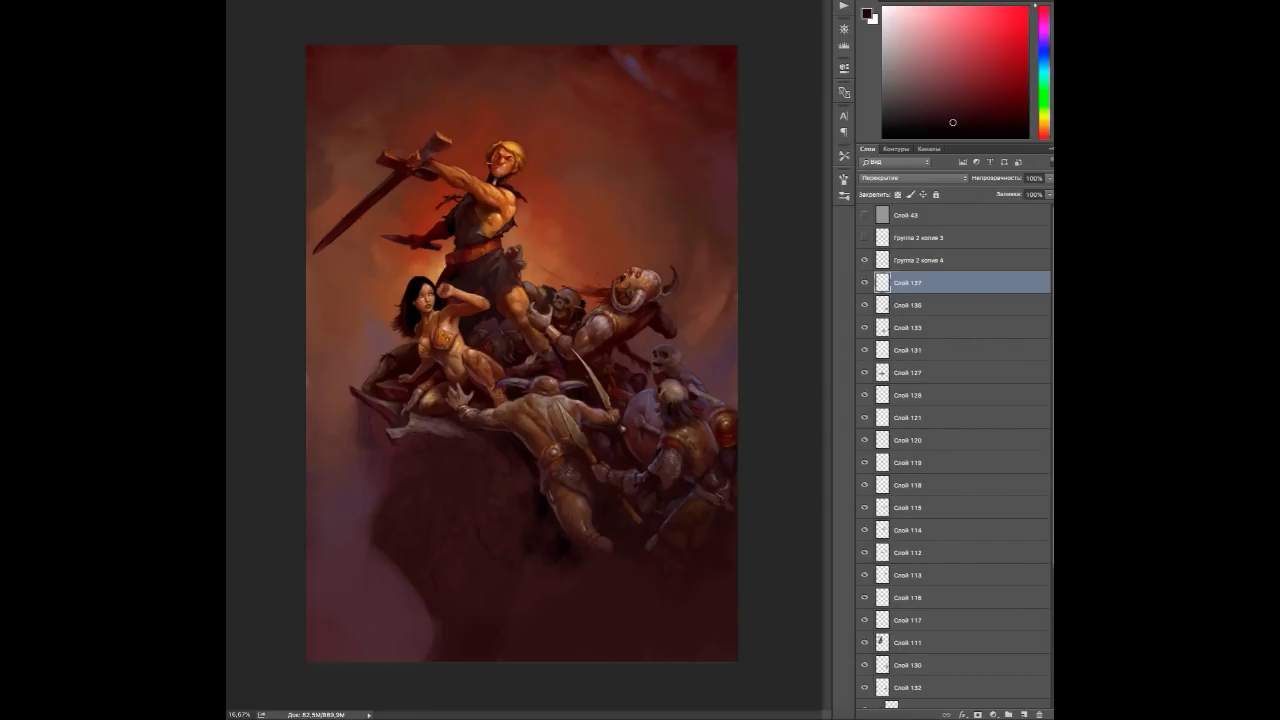
Brighten the skulls and round shield on the overlay layer with sampled pale and lavender tones.
left_click(668, 390, "alt")
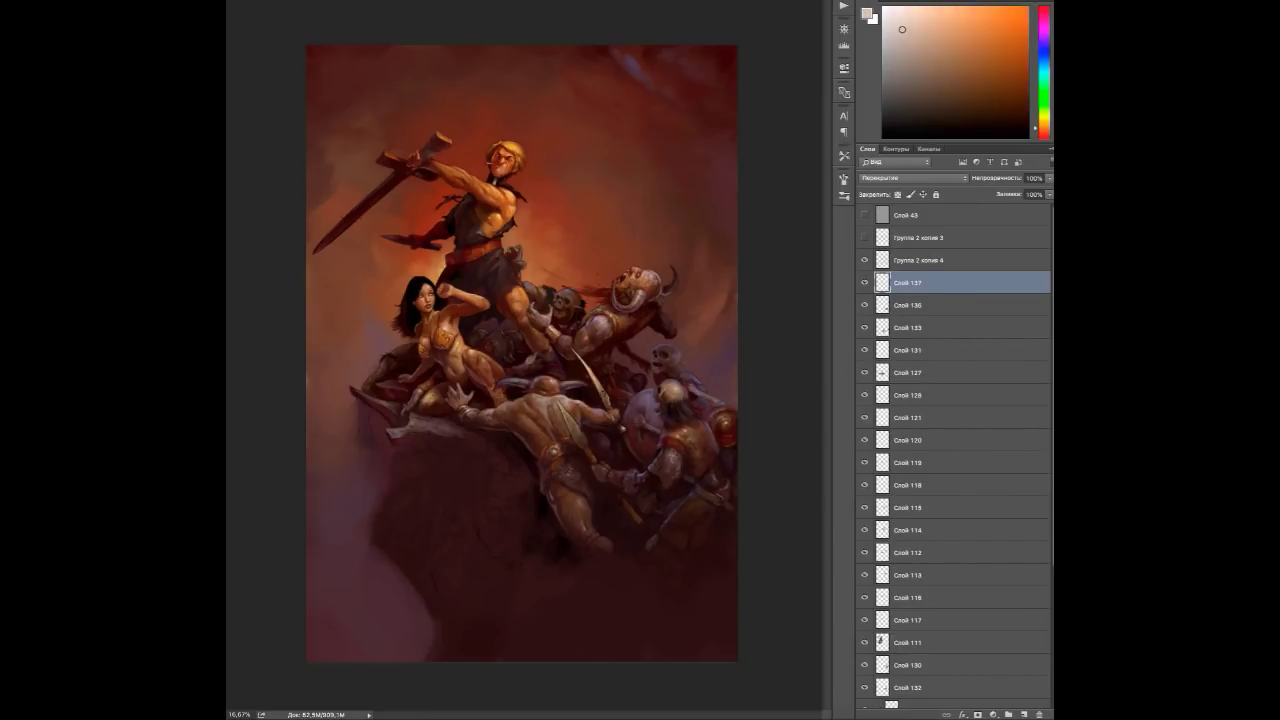
left_click(673, 352, "alt")
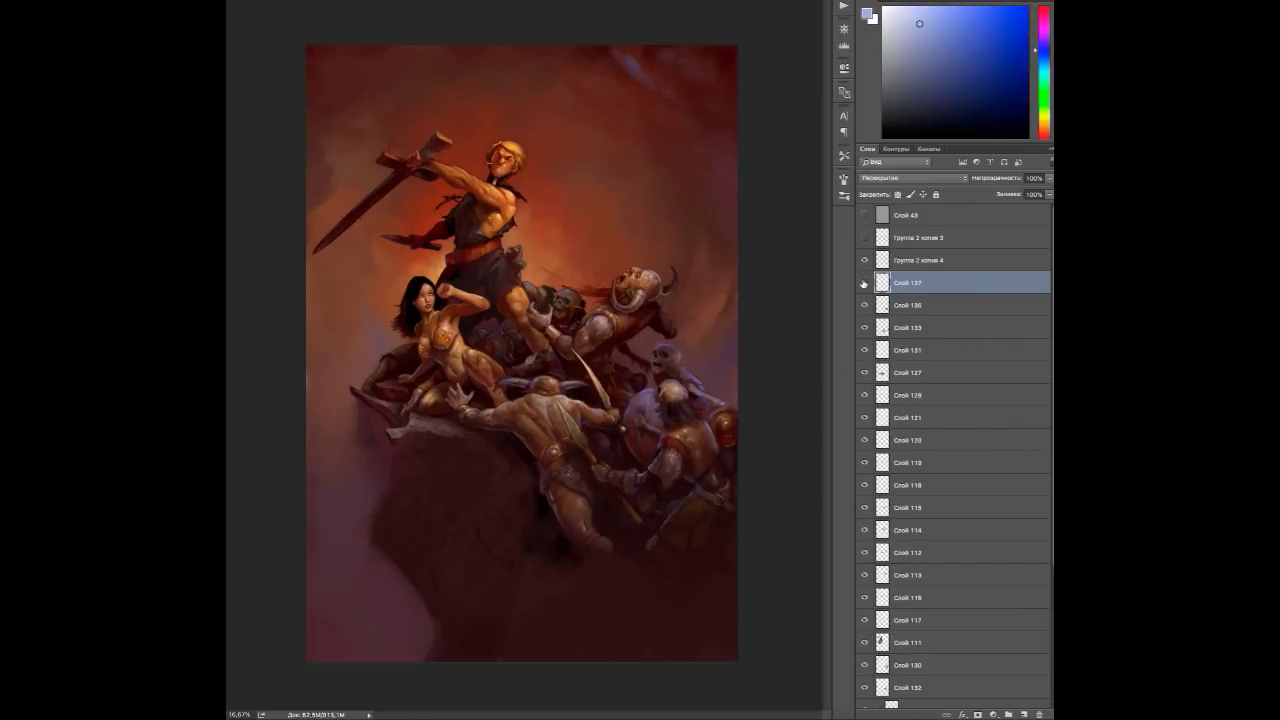
left_click(865, 215)
left_click(604, 360, "alt")
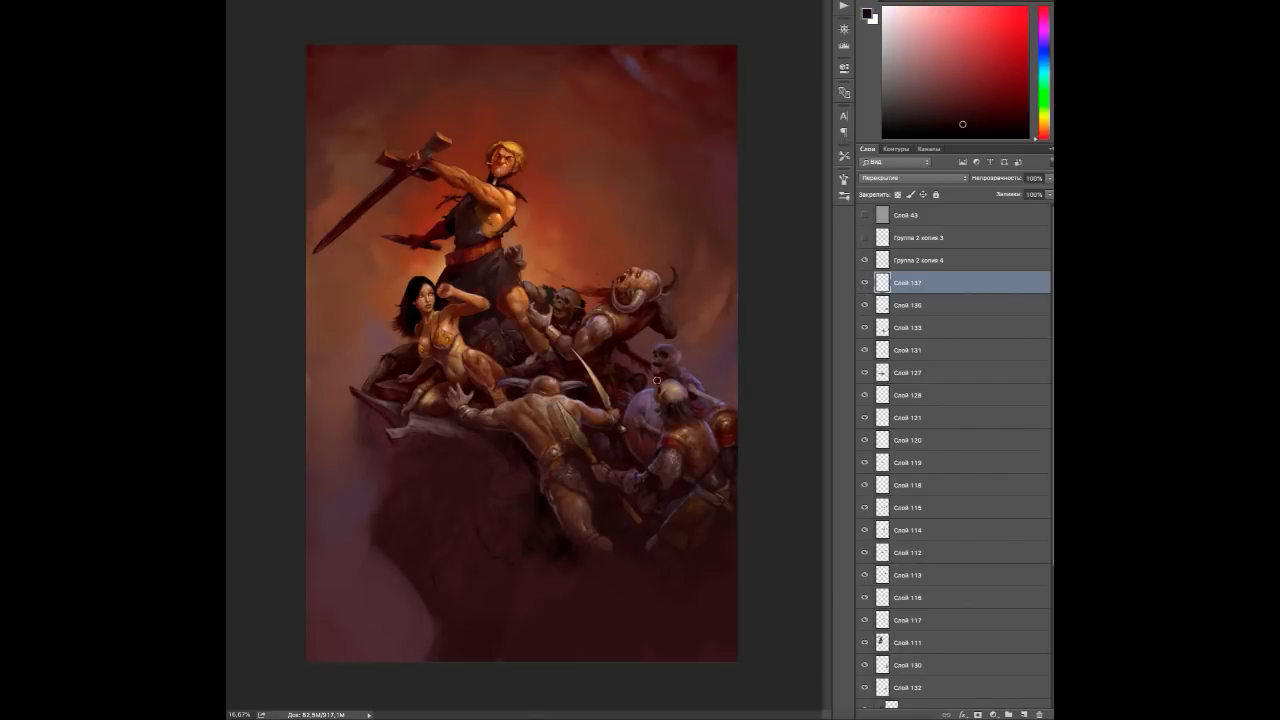
left_click(865, 215)
Try to darken the ground beneath the warriors with near-black strokes on the overlay layer.
left_click(470, 610, "alt")
left_click(491, 614, "alt")
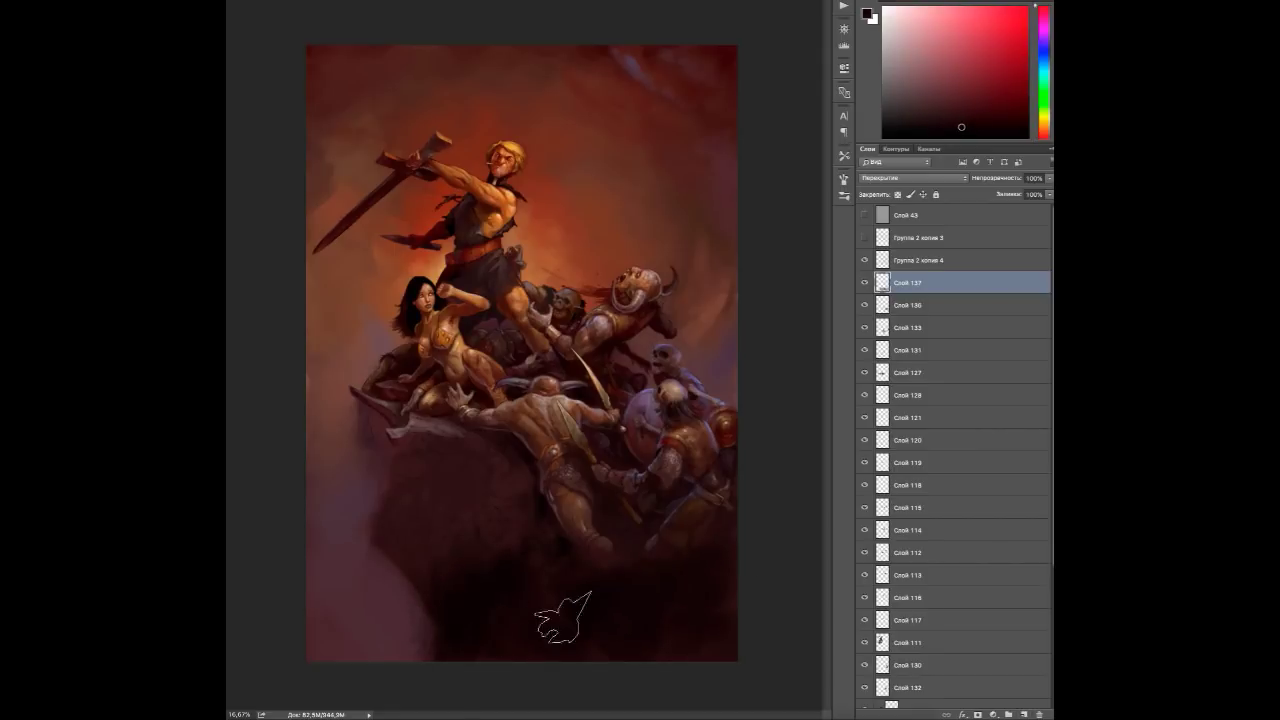
key("ctrl+plus")
key("ctrl+plus")
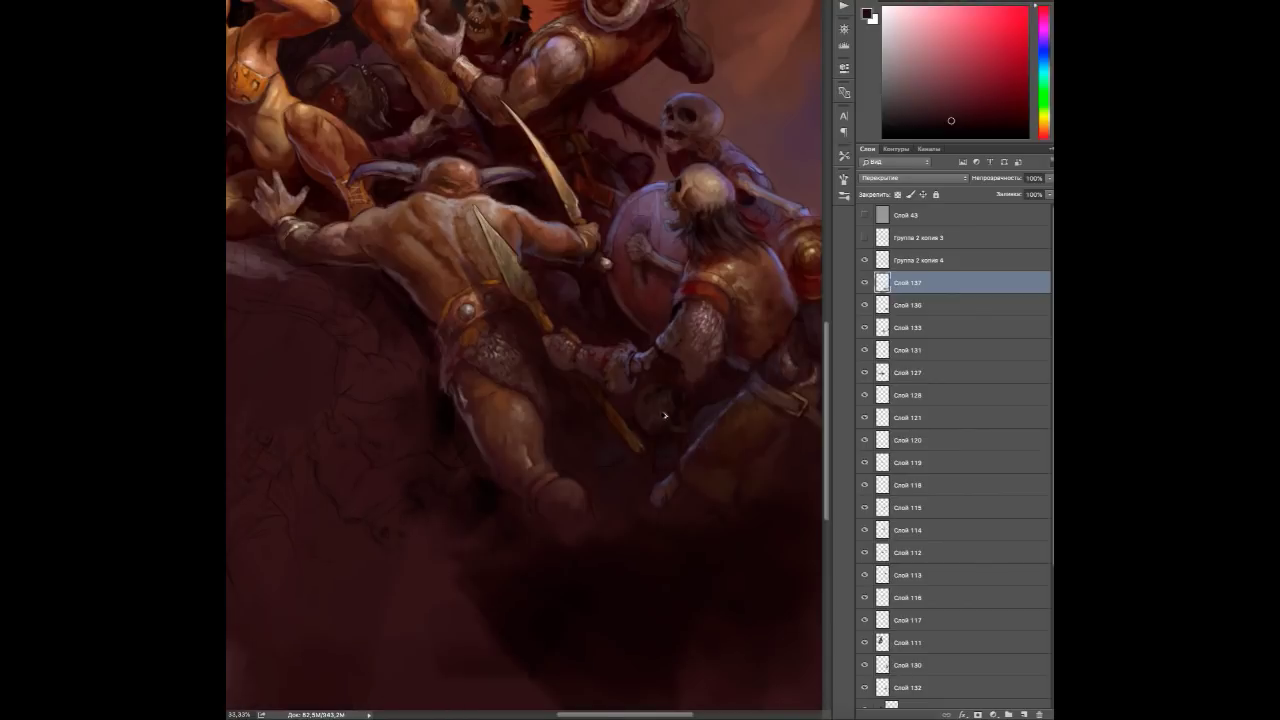
key("ctrl+minus")
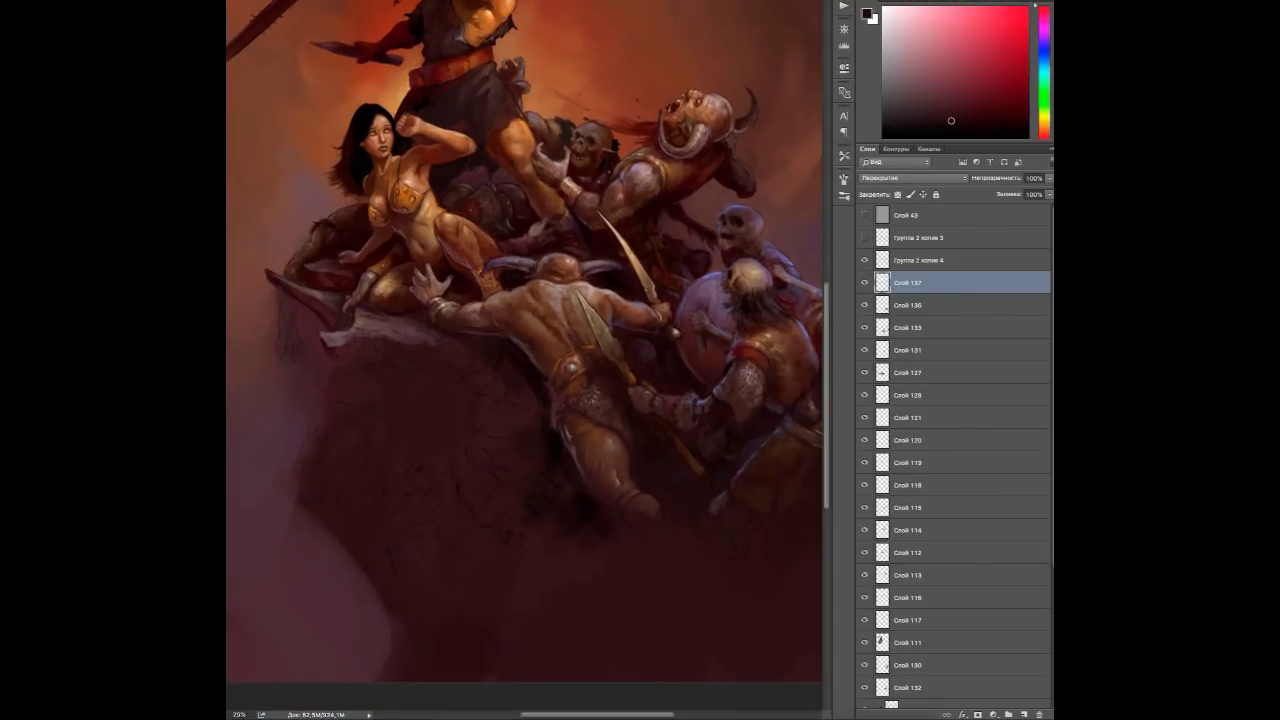
key("ctrl+minus")
Create a new normal layer above Слой 137 and block in the fallen figure's bent arm and hand beside the horned warrior's leg.
key("ctrl+shift+alt+n")
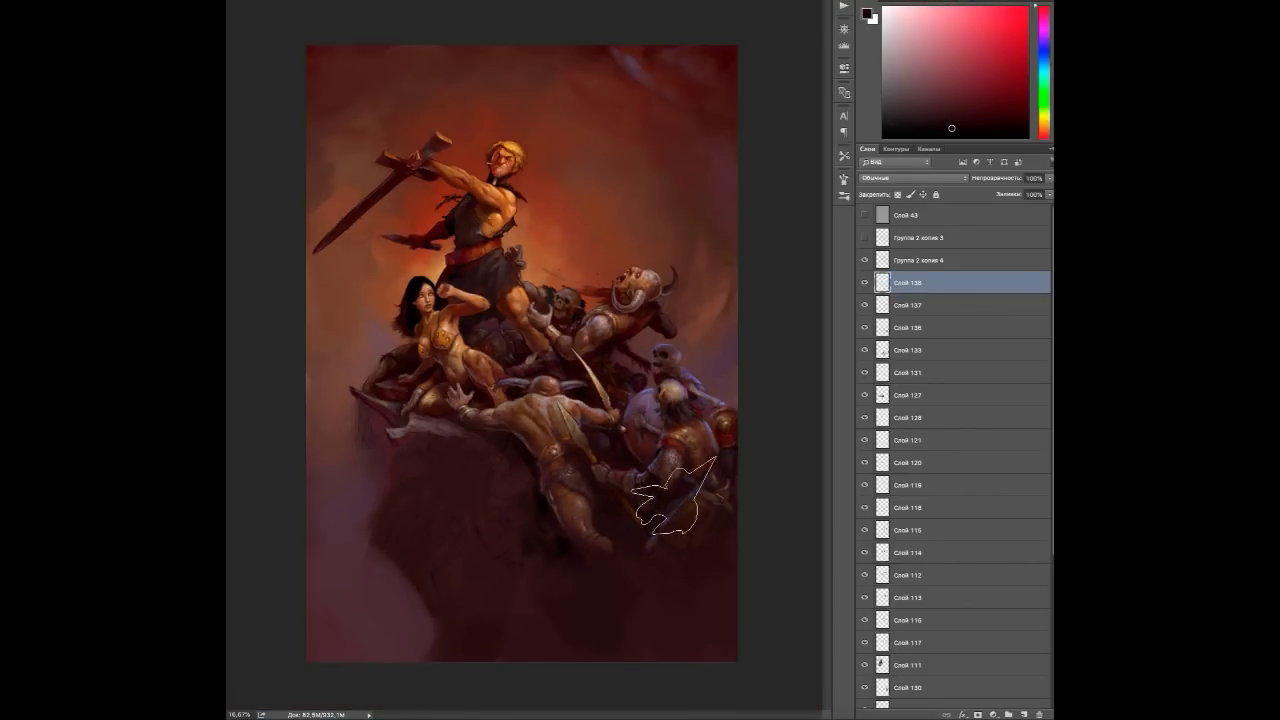
left_click(725, 558, "alt")
scroll(520, 585, "up", 2)
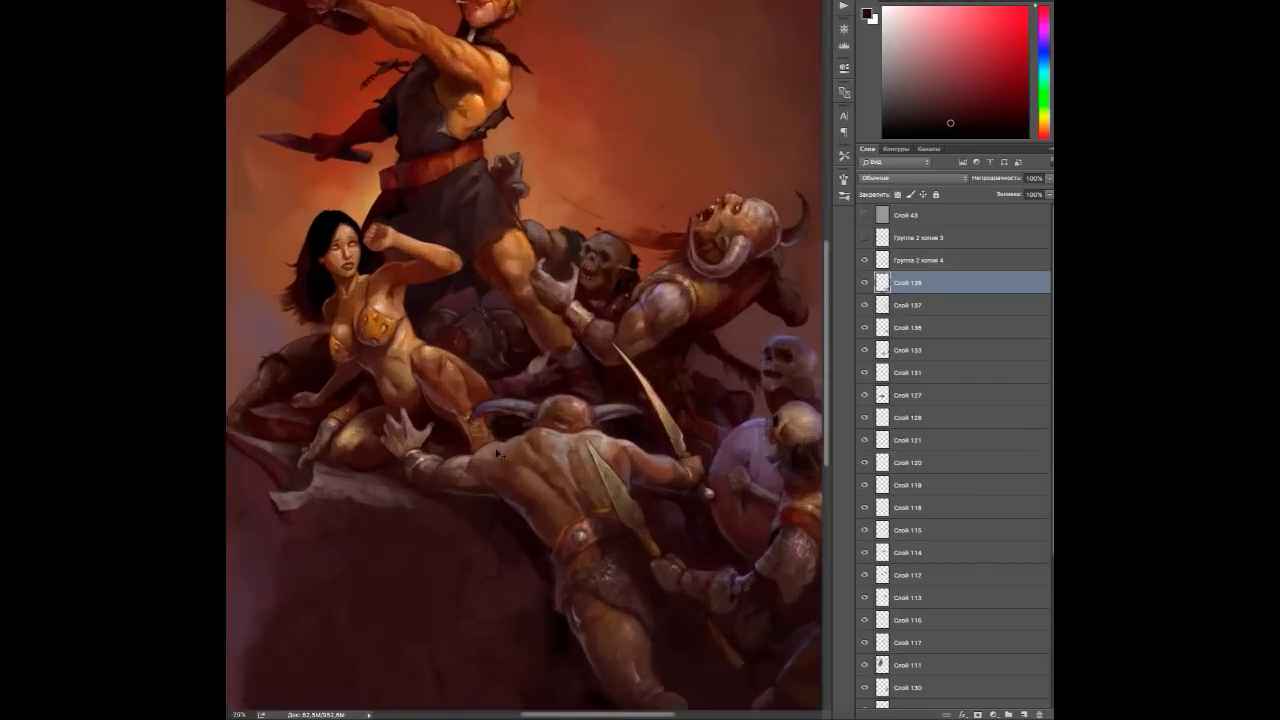
left_click(478, 428, "alt")
mouse_move(478, 428)
left_mouse_down()
mouse_move(479, 466)
mouse_move(590, 475)
left_mouse_up()
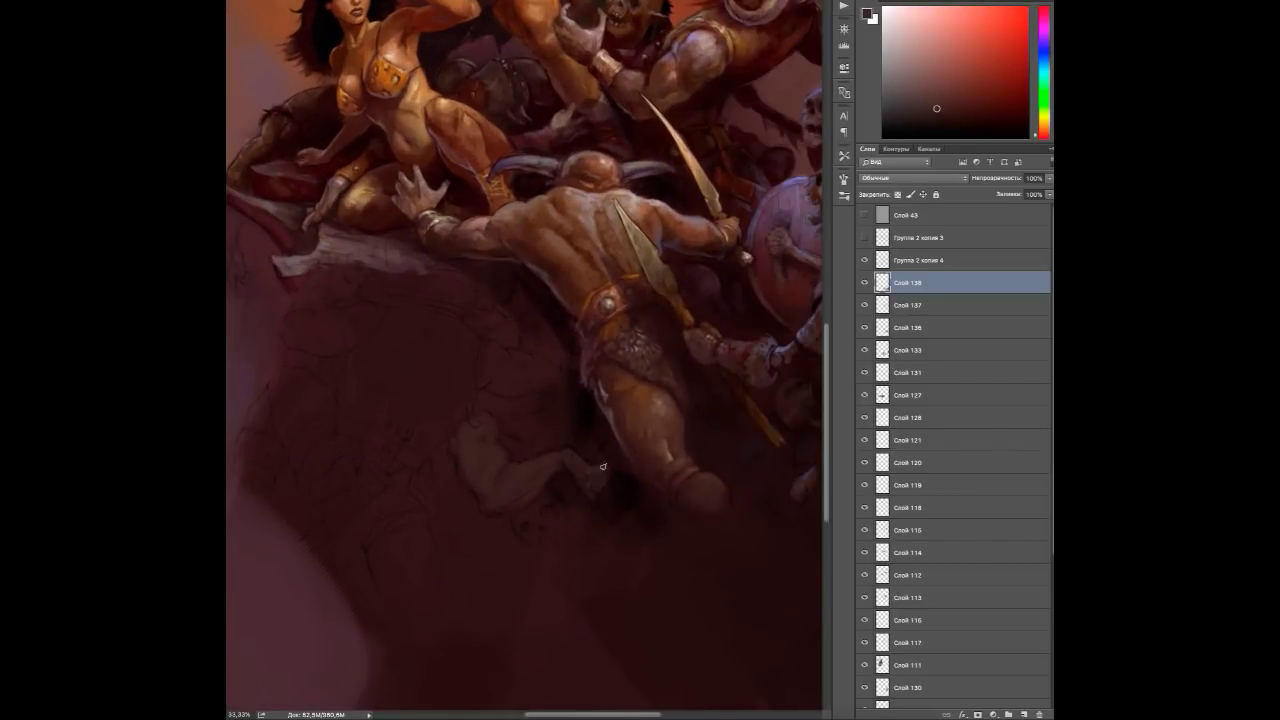
left_click(522, 477, "alt")
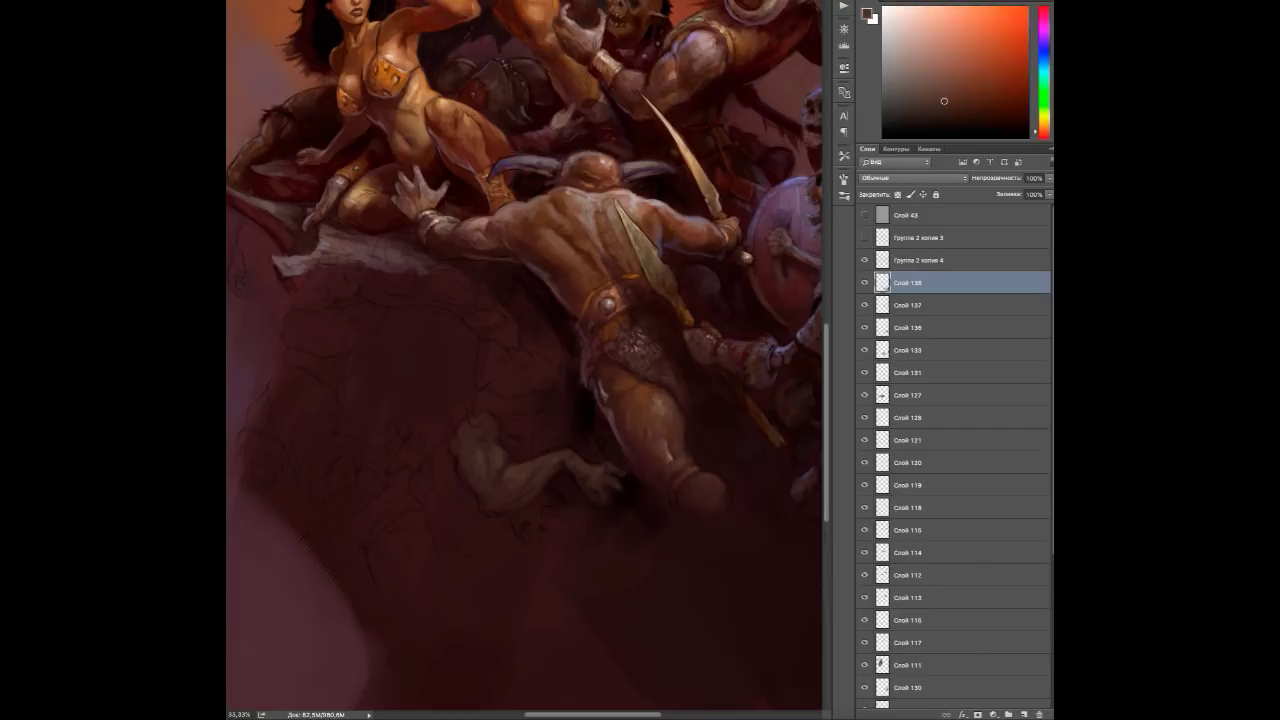
Shade the fallen figure's shoulder and arm with sampled browns and darken the area around the head.
left_click(489, 430, "alt")
left_click_drag(486, 420, 492, 440)
left_click(482, 457, "alt")
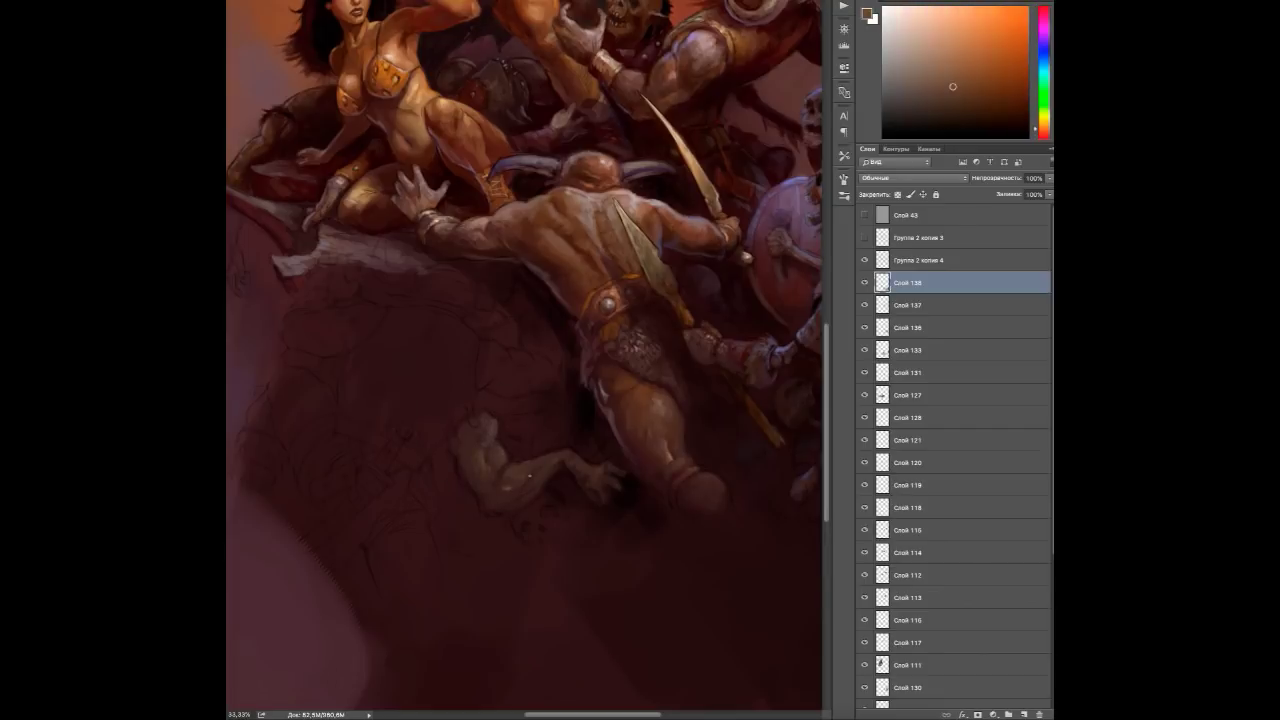
left_click(492, 430, "alt")
left_click_drag(505, 425, 530, 455)
left_click(510, 410, "alt")
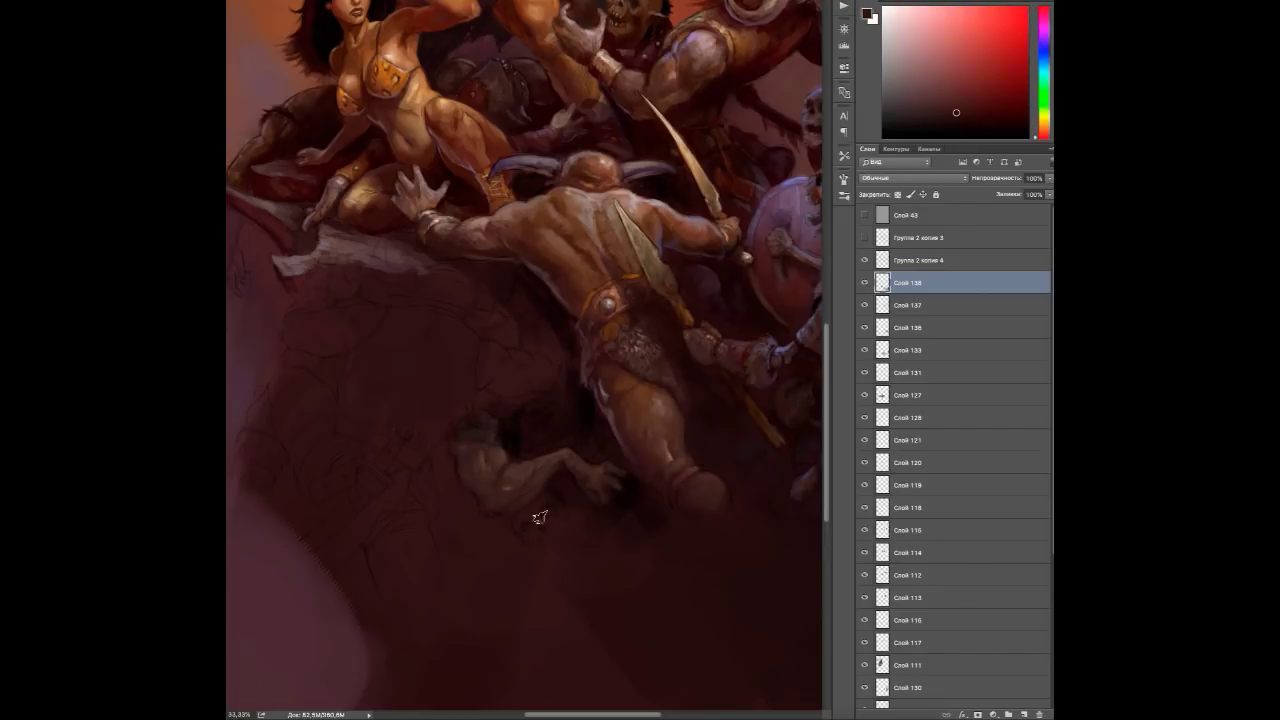
Block in the broad back of a climbing warrior on the dark rock, up and left of the fallen figure's arm.
left_click(557, 391, "alt")
left_click_drag(390, 286, 460, 356)
mouse_move(418, 451)
left_mouse_down()
mouse_move(500, 460)
mouse_move(515, 480)
left_mouse_up()
left_click(463, 388, "alt")
mouse_move(450, 395)
left_mouse_down()
mouse_move(490, 390)
mouse_move(499, 445)
mouse_move(524, 438)
mouse_move(441, 414)
mouse_move(493, 456)
mouse_move(426, 452)
mouse_move(502, 455)
mouse_move(421, 450)
mouse_move(480, 500)
left_mouse_up()
Shade the climbing warrior's back in sampled browns with reddish tones along its side and lower edge.
left_click(490, 390, "alt")
left_click(475, 441, "alt")
left_click(440, 465, "alt")
left_click_drag(440, 460, 494, 482)
left_click(519, 422, "alt")
left_click(428, 422, "alt")
left_click(514, 459, "alt")
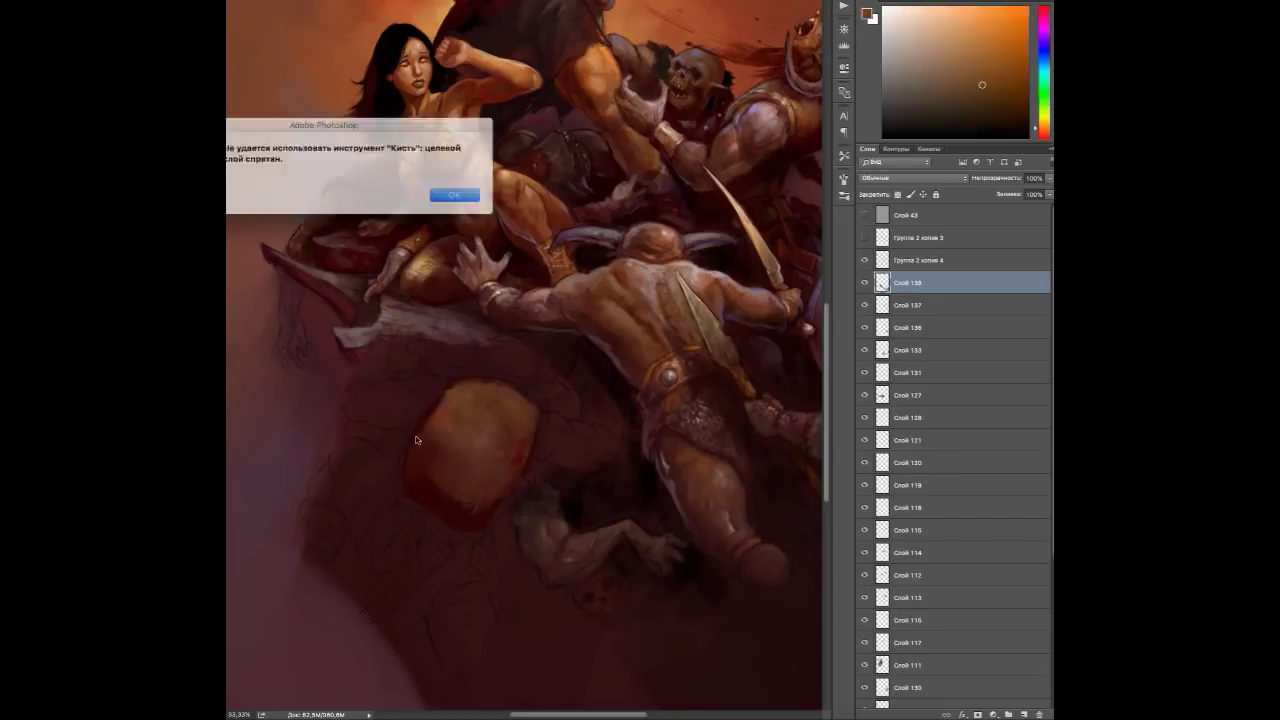
key("Return")
left_click(418, 441, "alt")
left_click(427, 478, "alt")
left_click(480, 517, "alt")
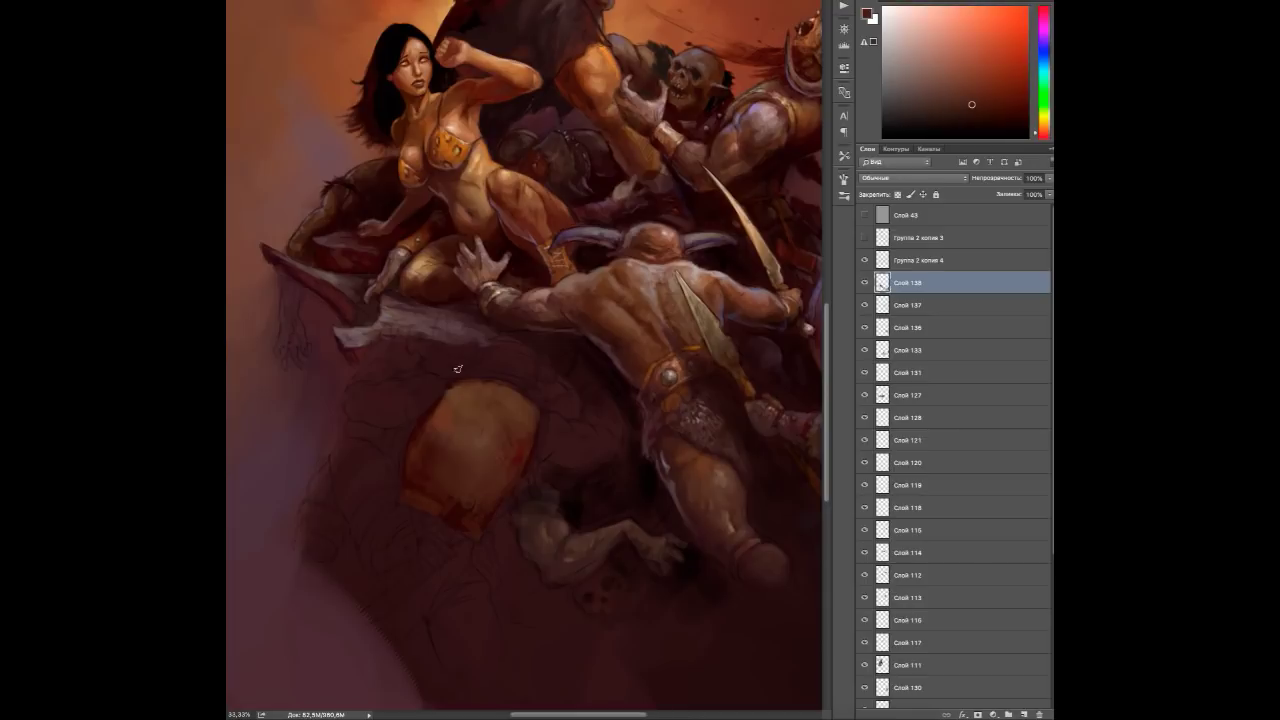
Paint lighter highlights and form across the top of the climbing warrior's back.
left_click(484, 395, "alt")
mouse_move(478, 392)
left_mouse_down()
mouse_move(495, 415)
mouse_move(528, 414)
left_mouse_up()
left_click(474, 388, "alt")
left_click(498, 424, "alt")
left_click(444, 400, "alt")
mouse_move(456, 383)
left_mouse_down()
mouse_move(442, 405)
mouse_move(502, 380)
left_mouse_up()
left_click(498, 386, "alt")
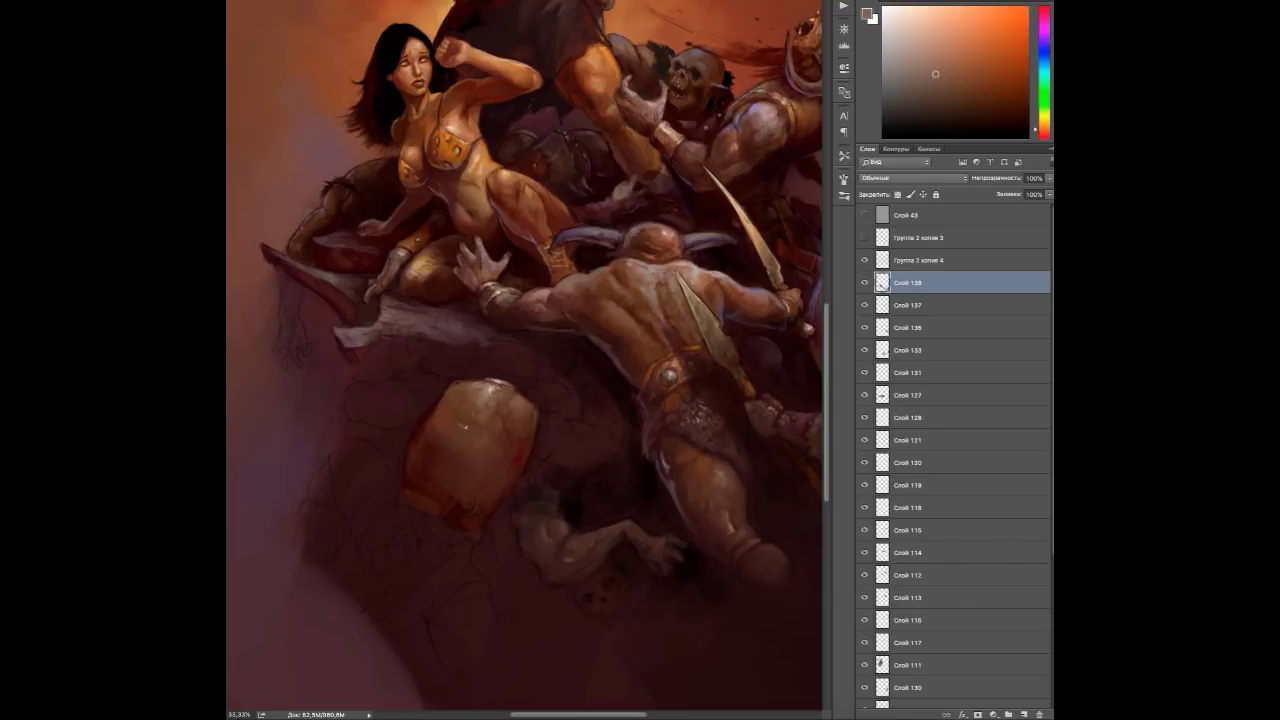
left_click(440, 453, "alt")
Create a new layer above Слой 138 and paint the climbing warrior's upper arm extending toward the horned warrior.
key("ctrl+shift+alt+n")
left_click(507, 488, "alt")
left_click(540, 436, "alt")
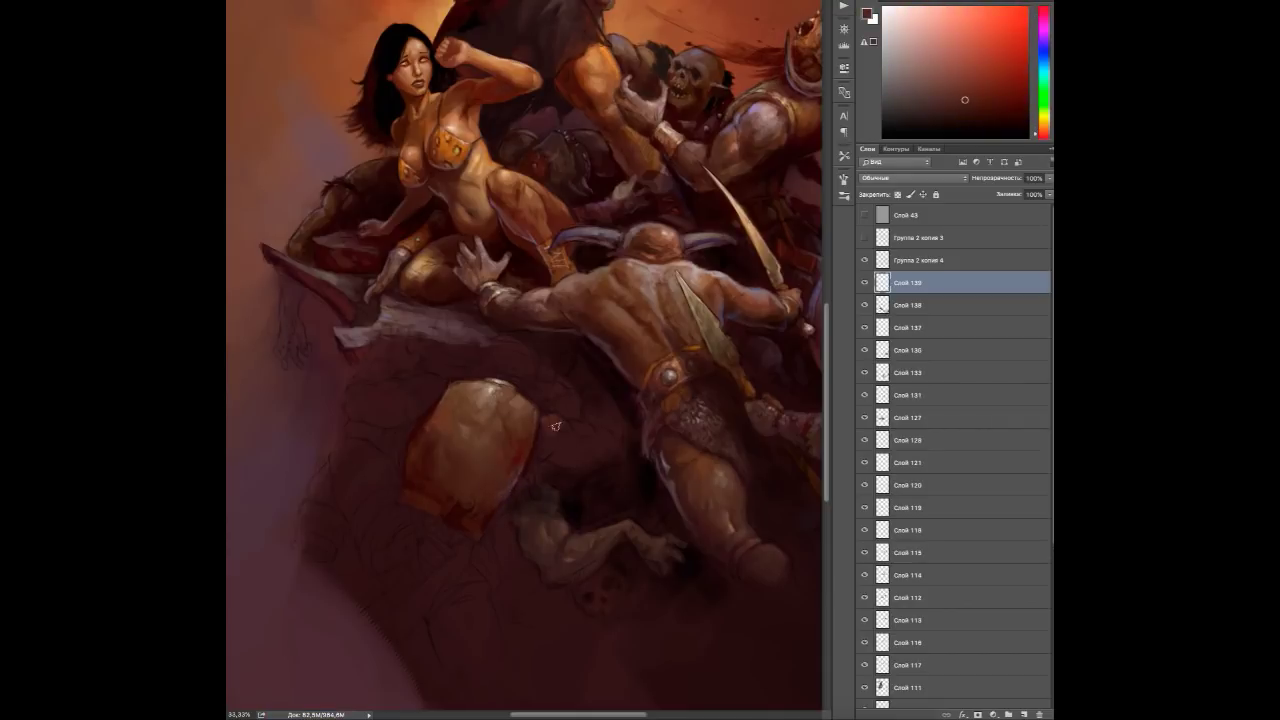
left_click(575, 434, "alt")
left_click(550, 425, "alt")
left_click_drag(554, 431, 605, 448)
left_click(580, 440, "alt")
left_click(545, 452, "alt")
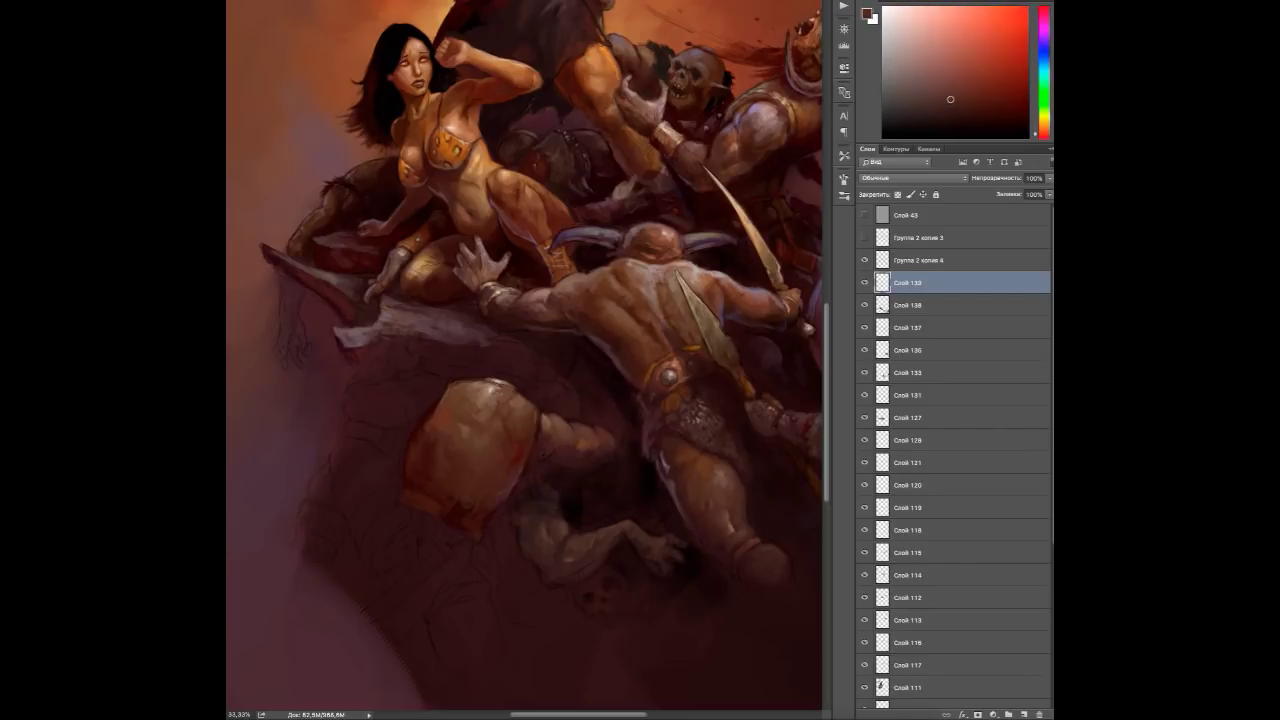
Paint the climbing warrior's raised forearm and hand between his elbow and the horned warrior's waist.
left_click(562, 473, "alt")
left_click(600, 416, "alt")
left_click(600, 405, "alt")
left_click(583, 380, "alt")
left_click_drag(590, 378, 567, 355)
left_click(567, 355, "alt")
left_click(566, 362, "alt")
left_click(566, 364, "alt")
left_click(566, 364, "alt")
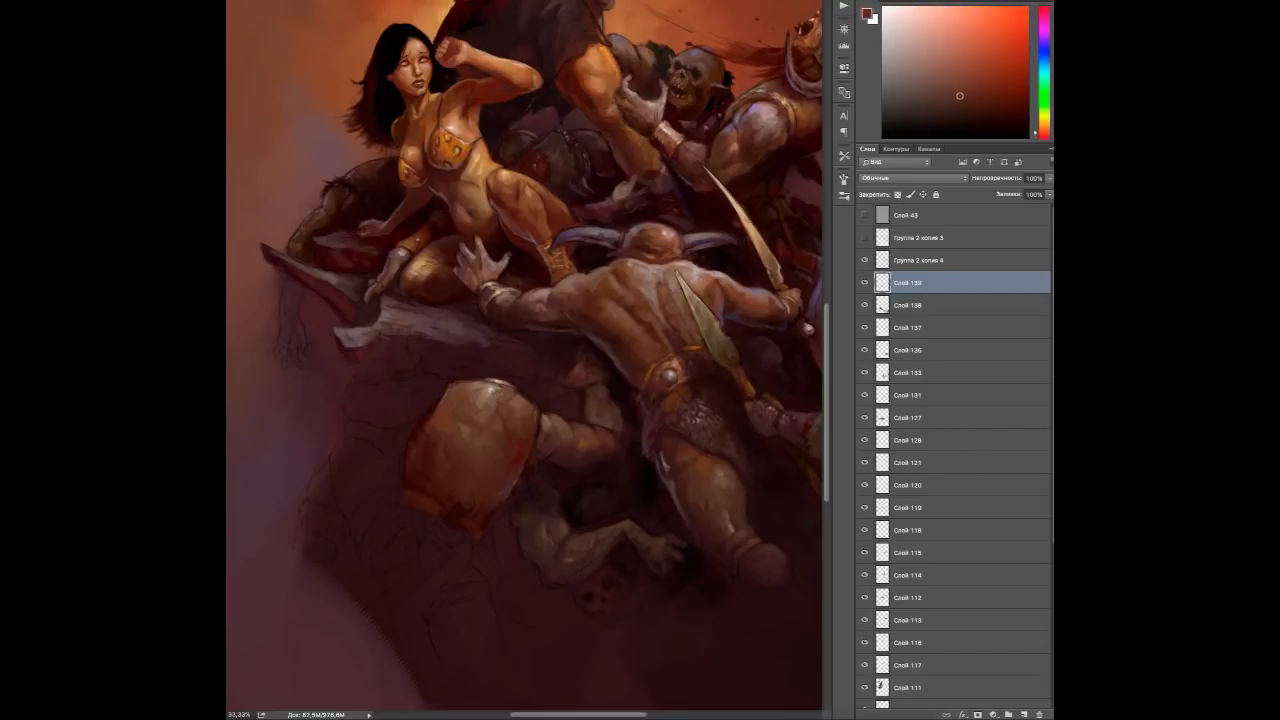
Paint a pale metal bracer on the raised forearm and refine the arm's highlights and dark surroundings.
left_click(593, 367, "alt")
left_click(602, 420, "alt")
left_click(507, 372, "alt")
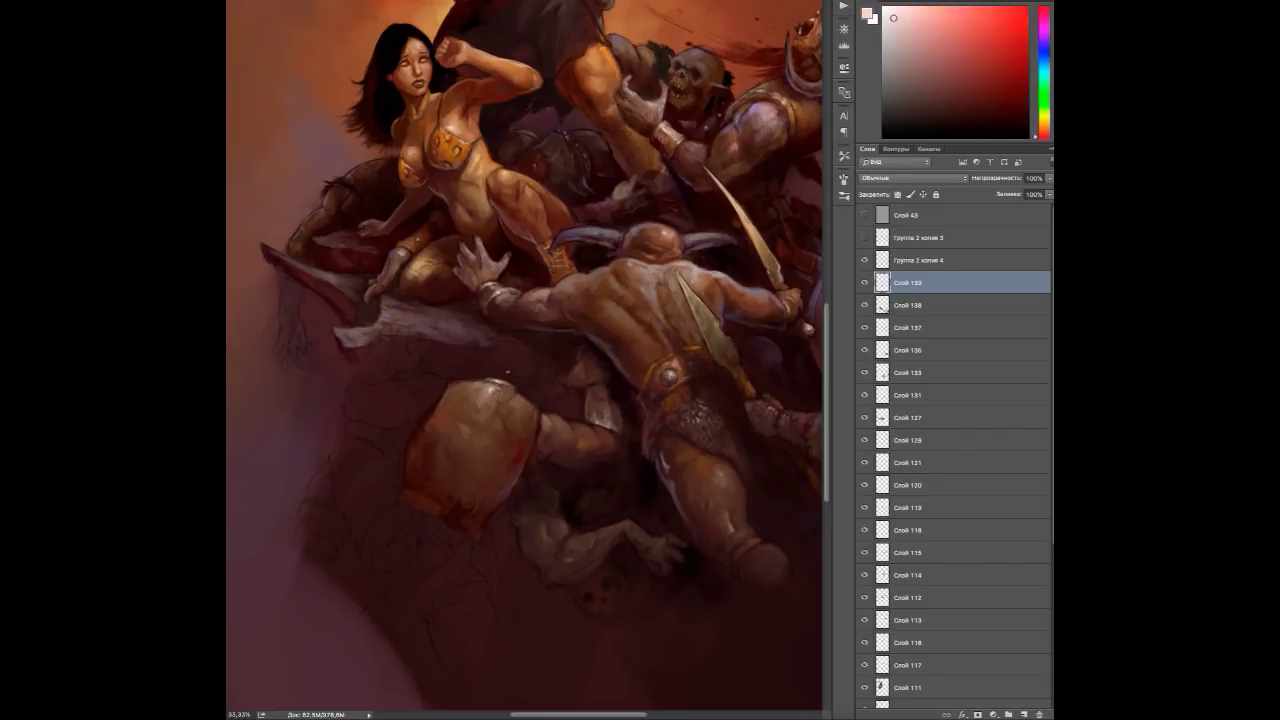
left_click(595, 425, "alt")
left_click(611, 440, "alt")
left_click(576, 384, "alt")
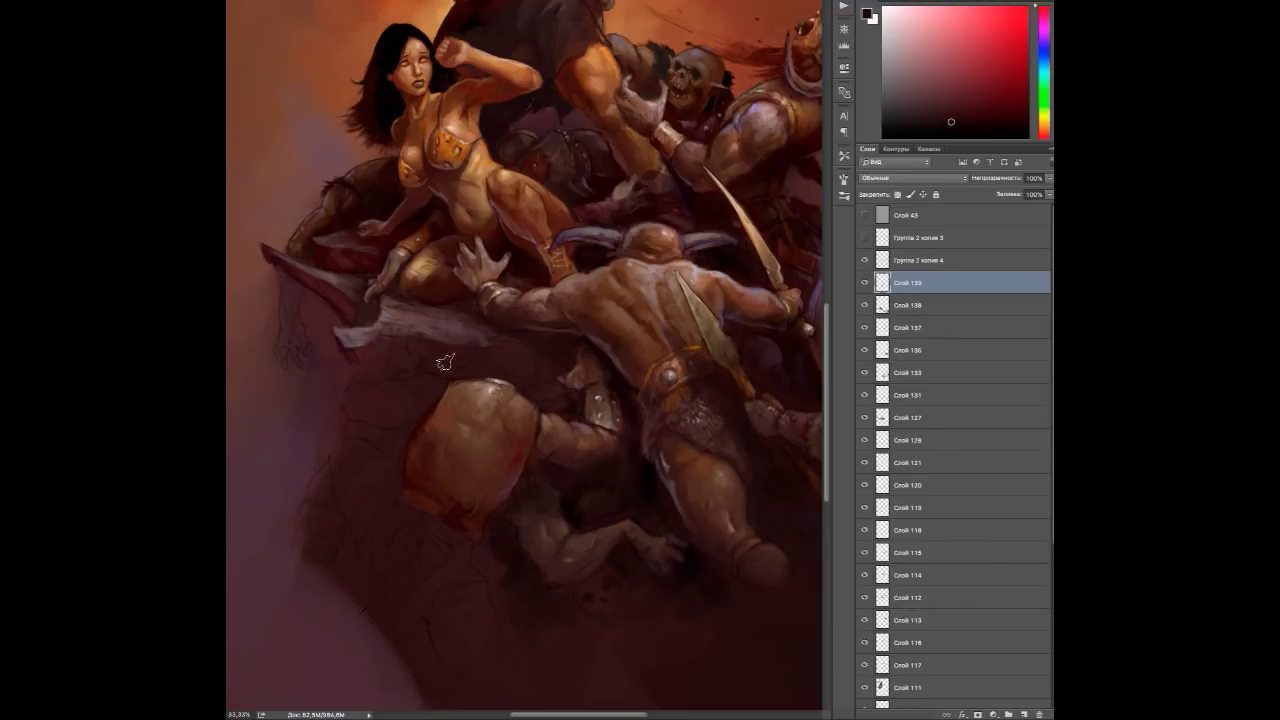
left_click(560, 428, "alt")
Paint the red cloth and grey mail skirt with a belt below the climbing warrior's back.
left_click(407, 453, "alt")
left_click(407, 530, "alt")
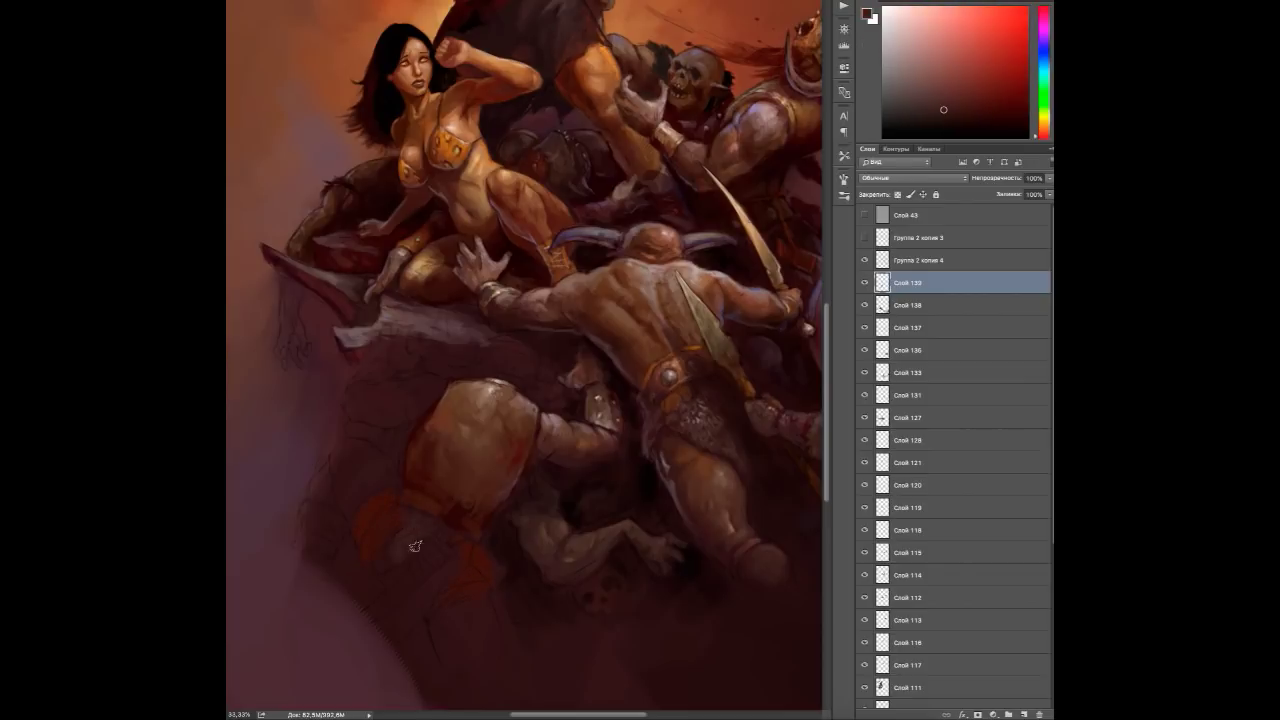
left_click(391, 551, "alt")
left_click(377, 569, "alt")
left_click(377, 569, "alt")
left_click(396, 514, "alt")
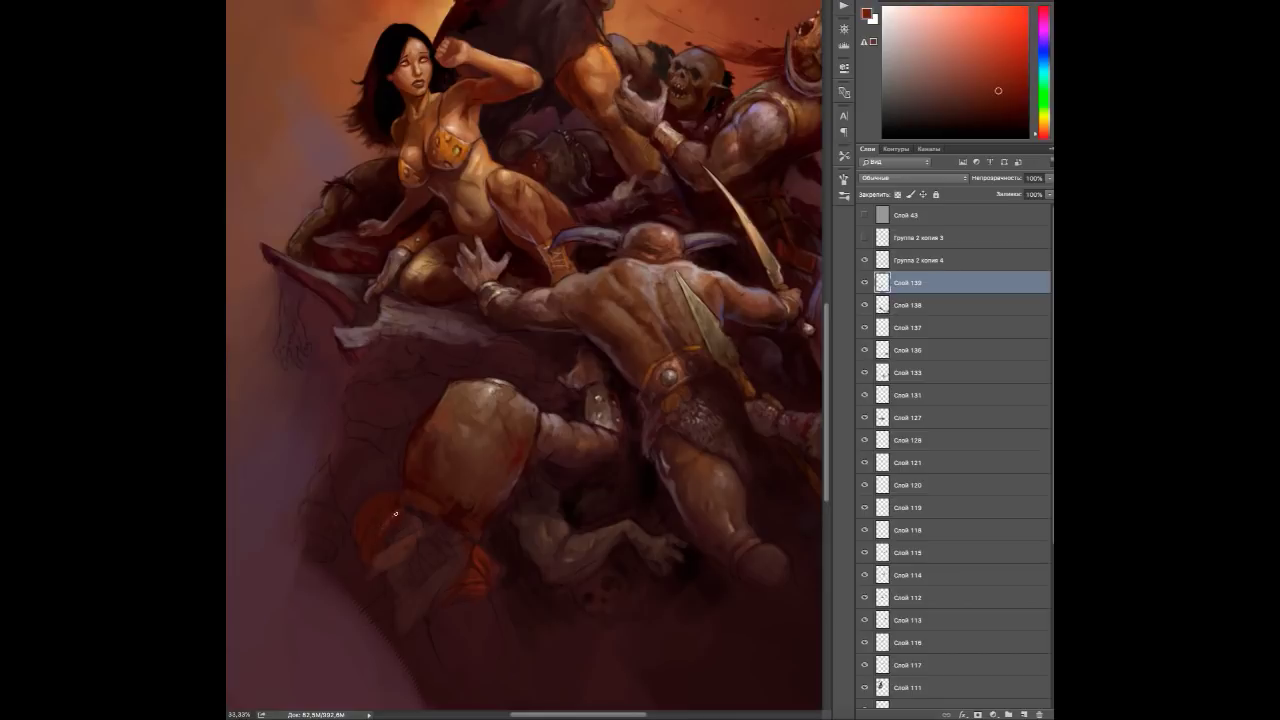
left_click(400, 508, "alt")
left_click(698, 423, "alt")
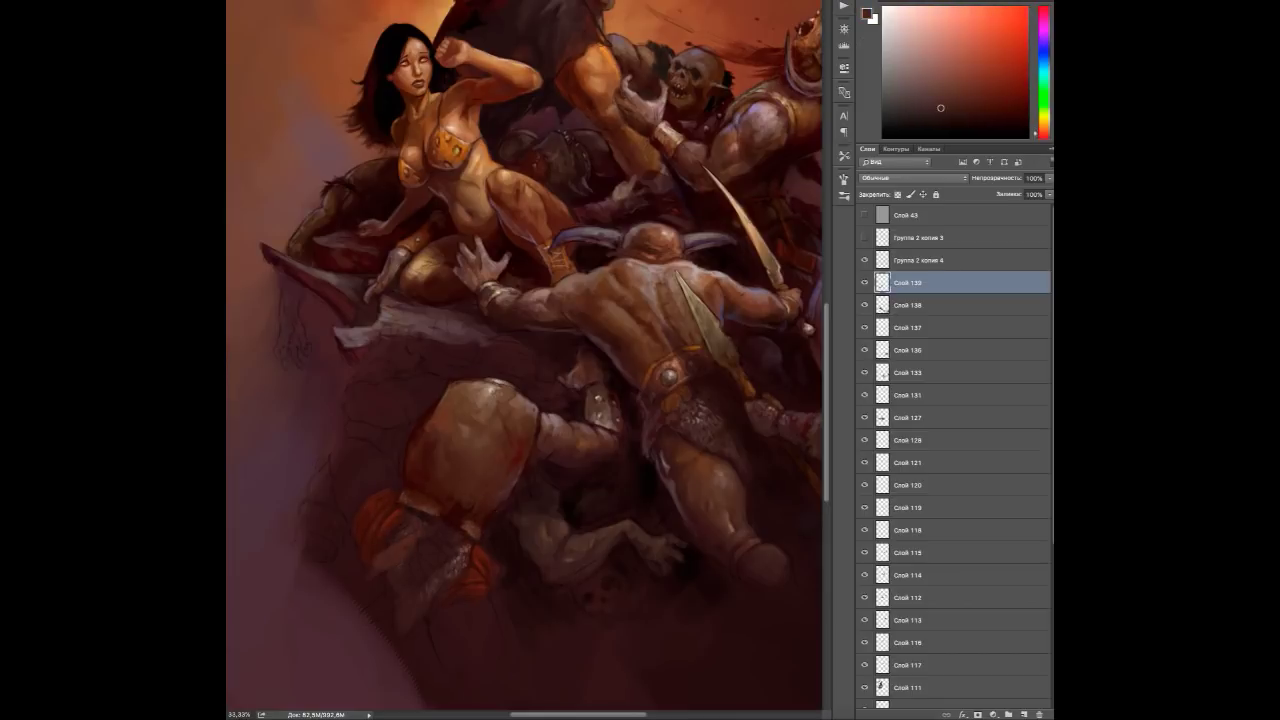
Paint the climbing warrior's greyish leg beneath the red cloth and darken the area beside it.
left_click(449, 609, "alt")
left_click(450, 607, "alt")
left_click(475, 619, "alt")
left_click(493, 634, "alt")
left_click(502, 568, "alt")
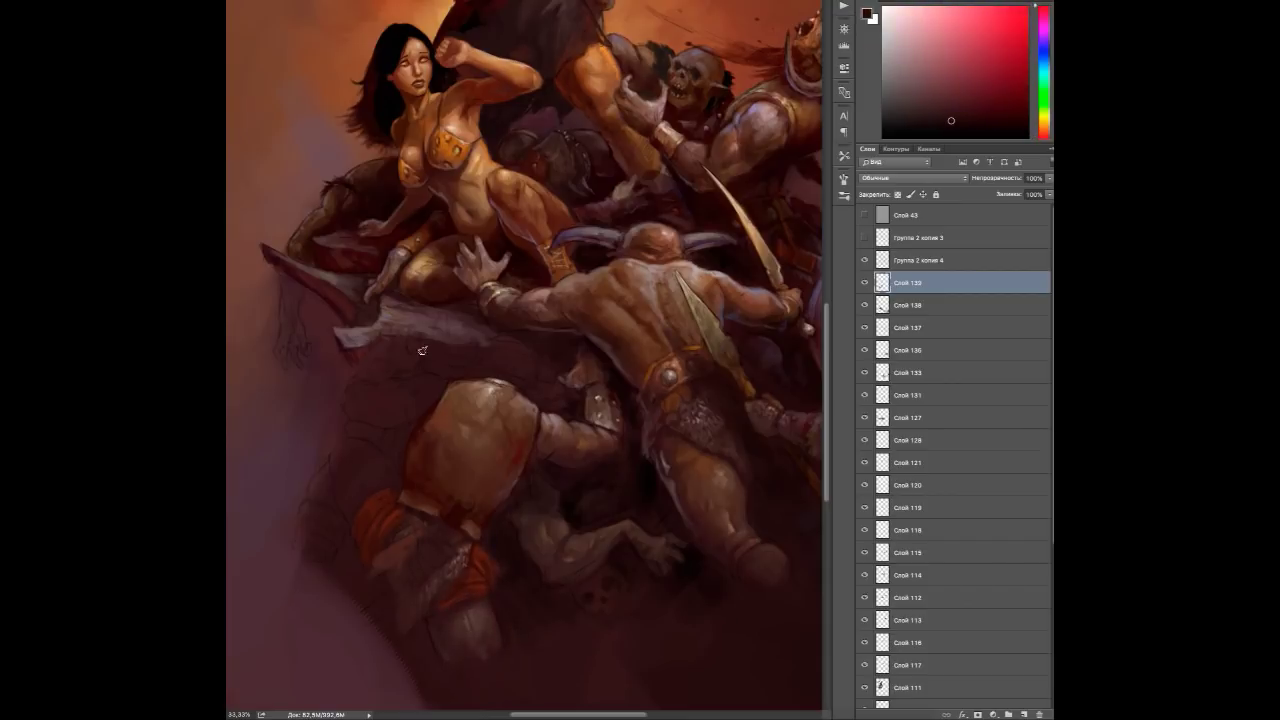
Paint a brown sheath with an ochre fitting hanging diagonally across the climbing warrior's mail skirt.
left_click(405, 585, "alt")
left_click(430, 553, "alt")
left_click(420, 570, "alt")
left_click(378, 615, "alt")
left_click(430, 553, "alt")
left_click(428, 545, "alt")
left_click(439, 544, "alt")
Paint the sword's round pommel, grip and crossguard above the sheath at the climbing warrior's waist.
left_click(465, 500, "alt")
left_click(465, 498, "alt")
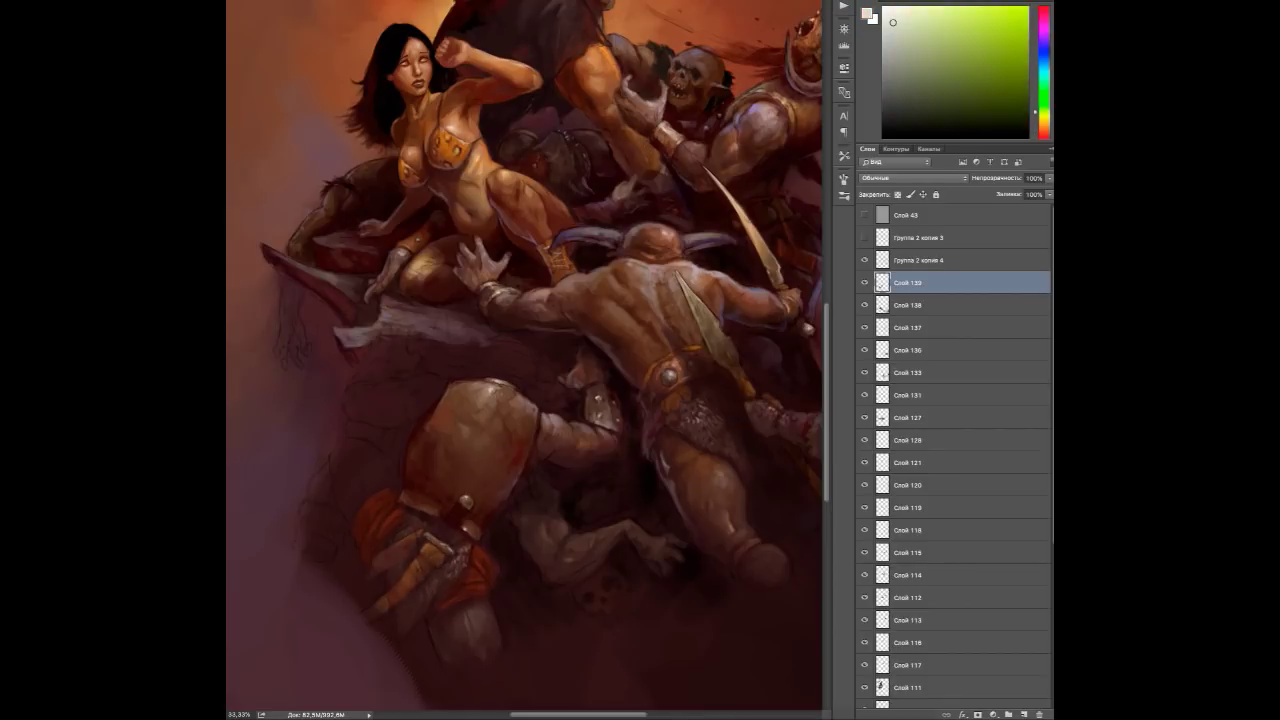
left_click(446, 525, "alt")
left_click(456, 517, "alt")
left_click(436, 509, "alt")
left_click(369, 467, "alt")
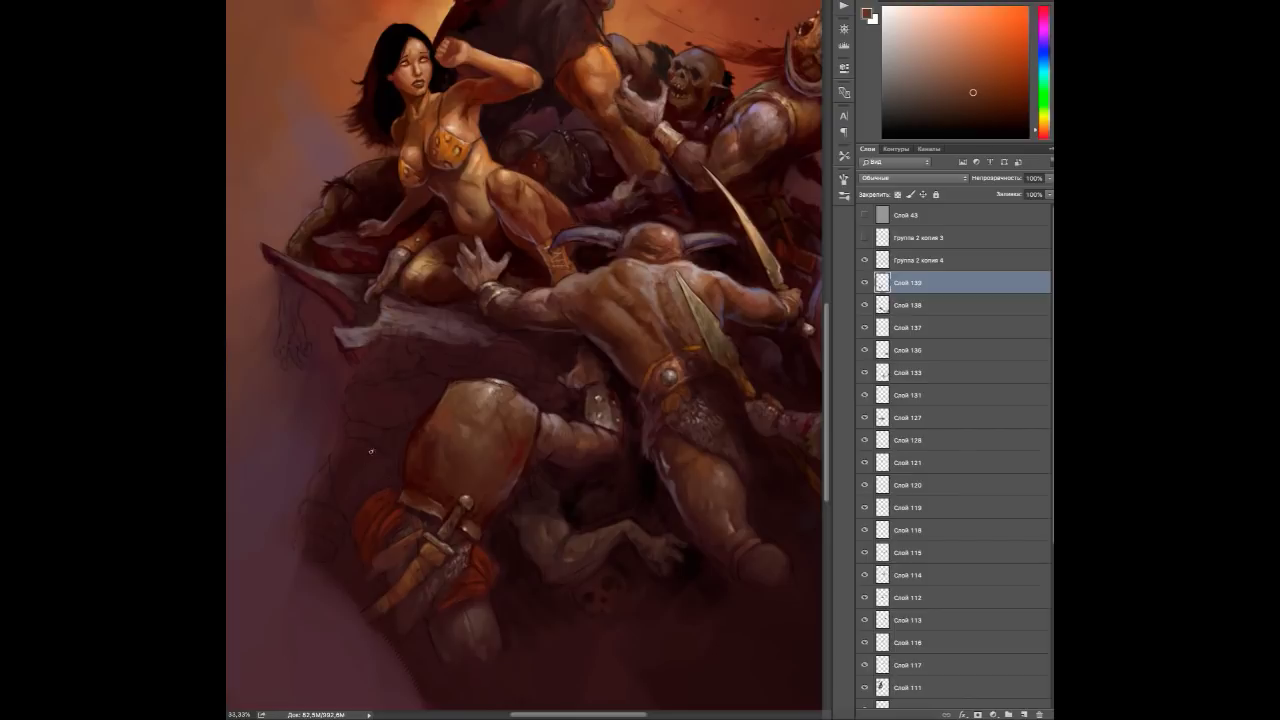
Paint the climbing warrior's rounded reddish-brown helmet with a band and highlights above his shoulders.
left_click(494, 363, "alt")
left_click(500, 405, "alt")
left_click(510, 347, "alt")
left_click(500, 346, "alt")
left_click(522, 370, "alt")
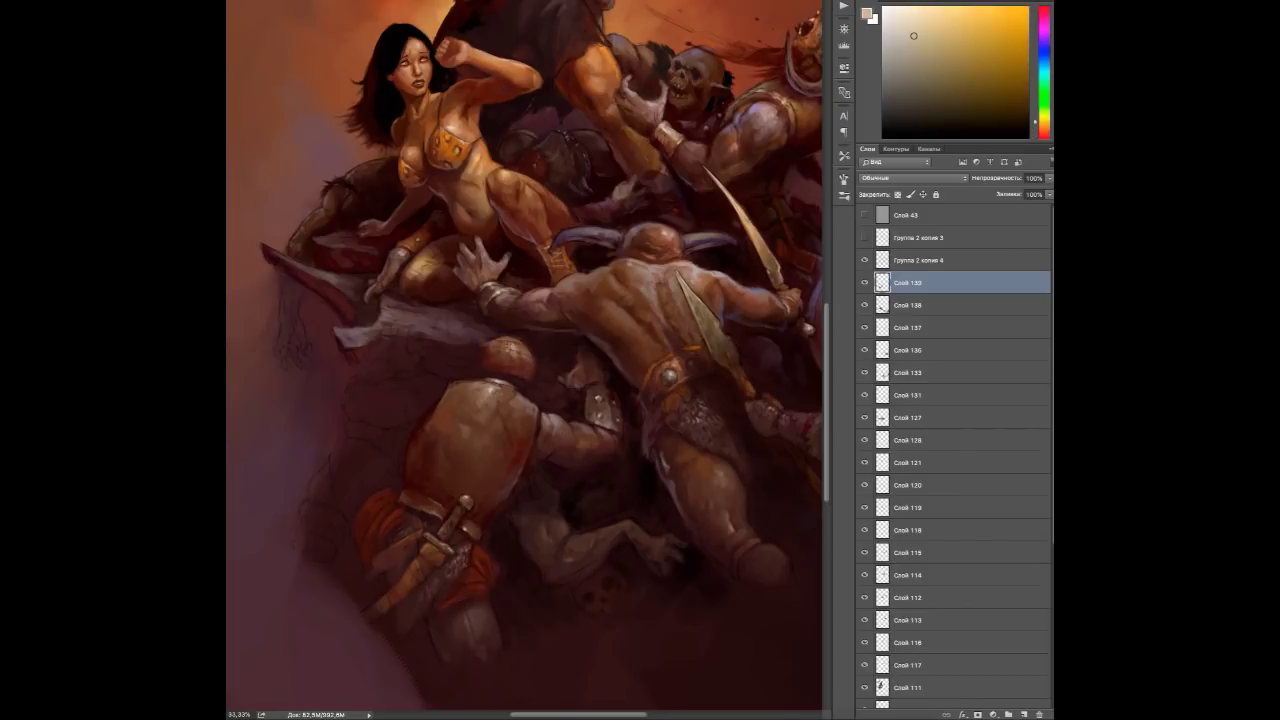
left_click(517, 365, "alt")
left_click(523, 373, "alt")
left_click(520, 376, "alt")
left_click(520, 376, "alt")
left_click(542, 374, "alt")
Paint the helmet's curved horns in ochre with light highlights and shaded bases.
left_click_drag(468, 354, 442, 296)
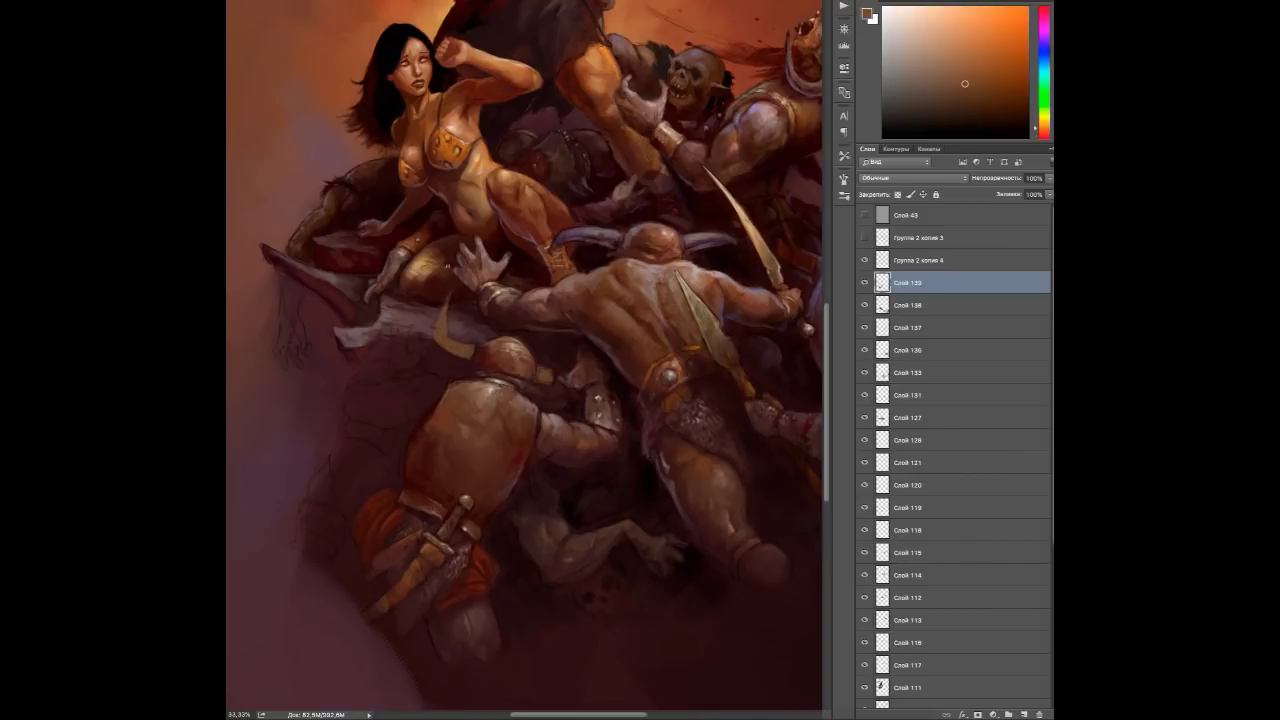
left_click(540, 375, "alt")
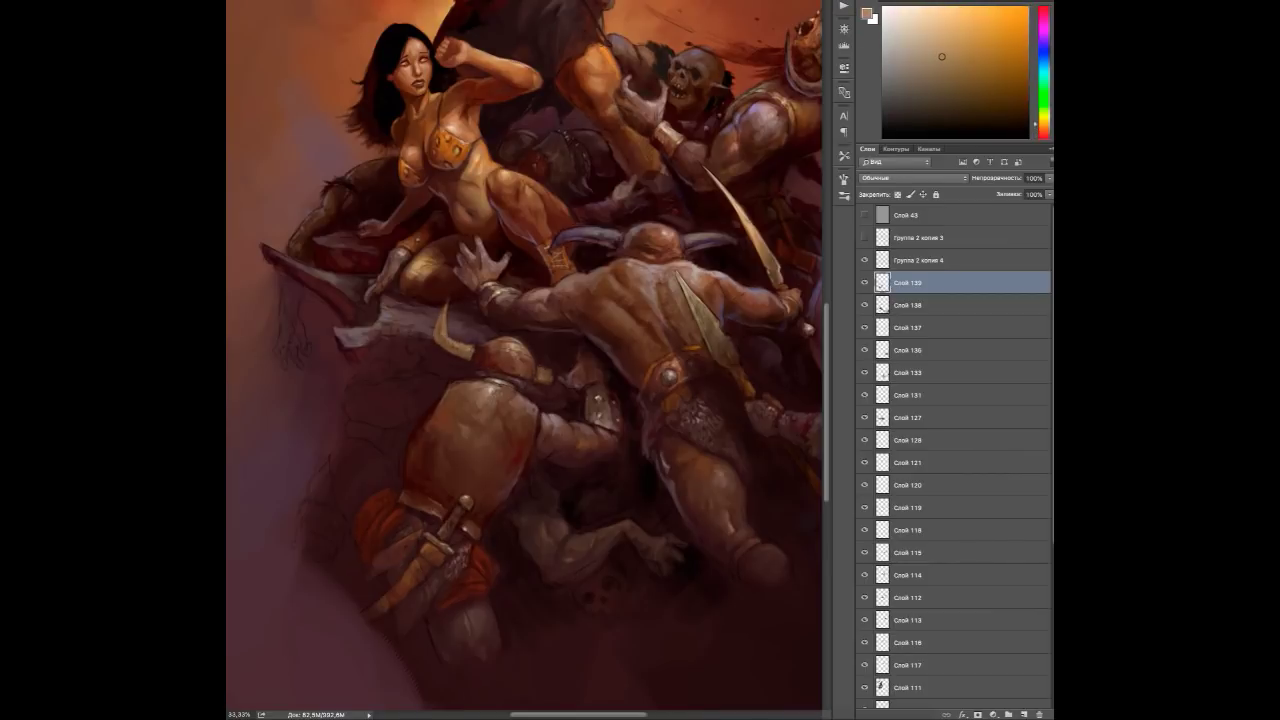
left_click(537, 371, "alt")
left_click(456, 338, "alt")
left_click(458, 355, "alt")
left_click(458, 355, "alt")
left_click(458, 355, "alt")
Paint the climbing warrior's other shoulder and upper arm on the far side of his back in muted browns.
left_click(420, 384, "alt")
left_click(420, 390, "alt")
left_click(418, 396, "alt")
left_click(380, 398, "alt")
left_click(395, 402, "alt")
left_click(413, 410, "alt")
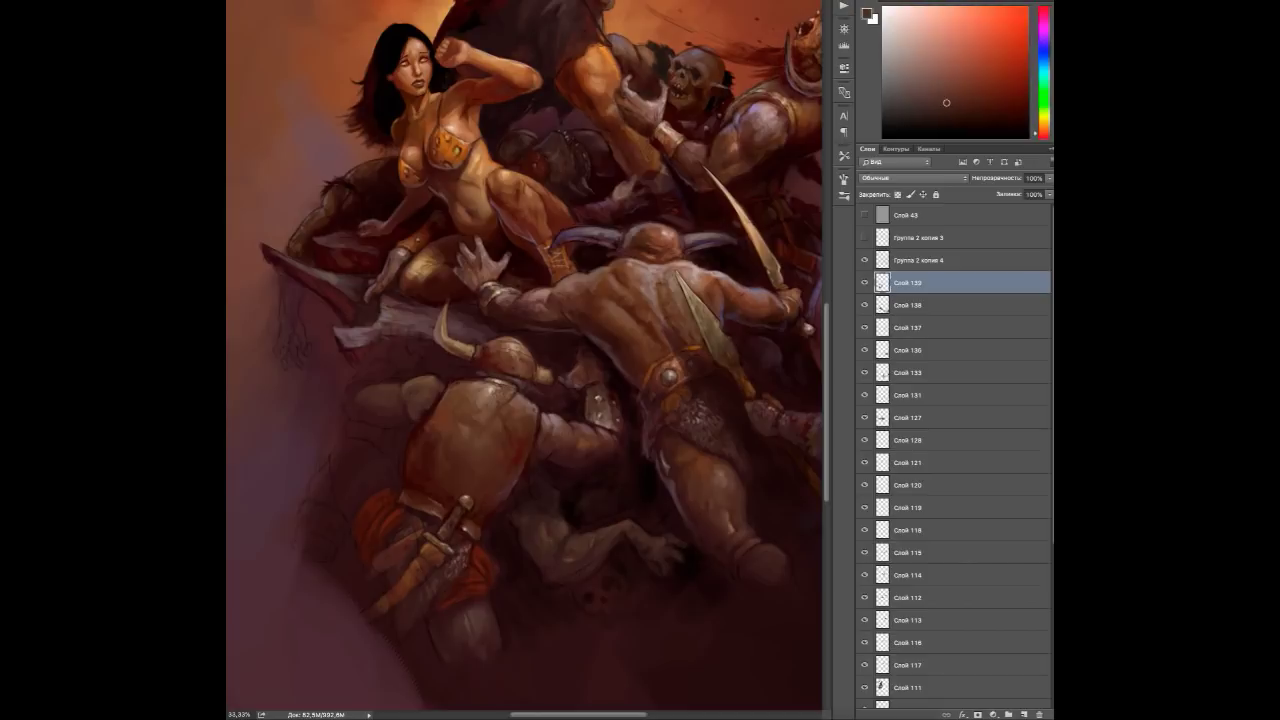
left_click(420, 392, "alt")
left_click(385, 392, "alt")
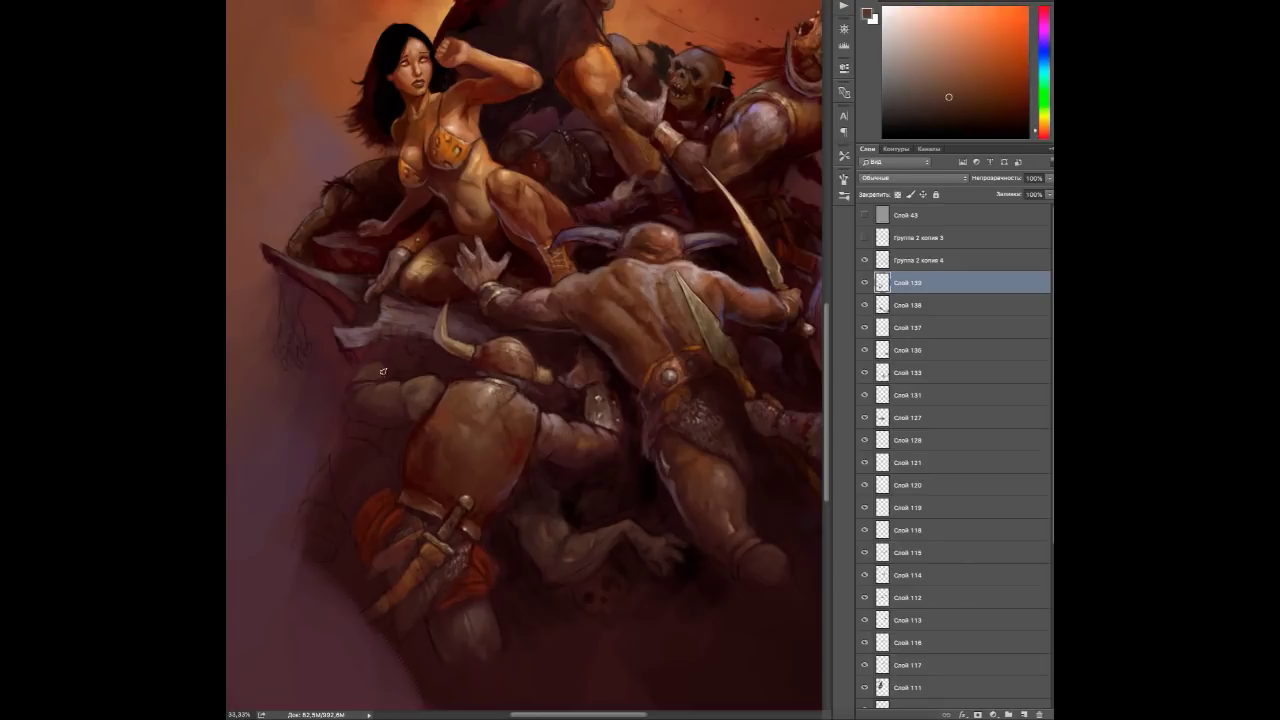
Paint the climbing warrior's raised far forearm and its wrist band in muted browns with light highlights.
left_click(383, 370, "alt")
left_click(382, 366, "alt")
left_click(382, 366, "alt")
left_click(297, 268, "alt")
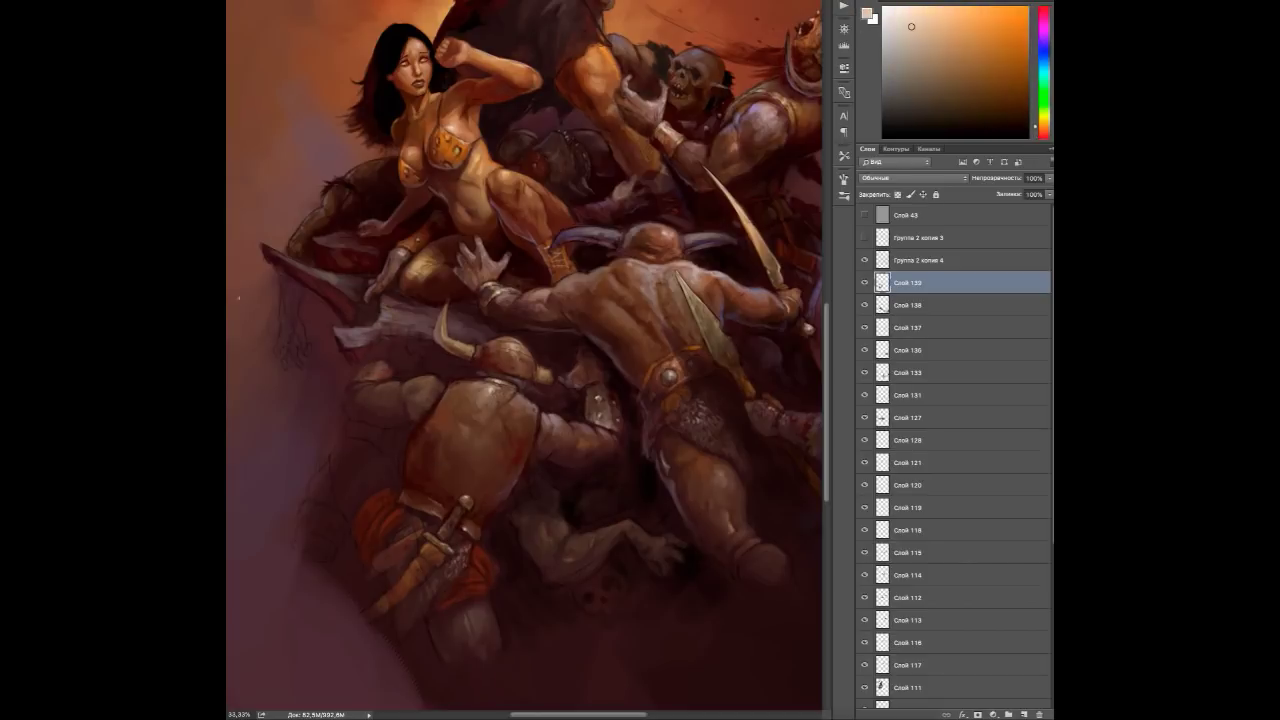
left_click(374, 382, "alt")
left_click(352, 396, "alt")
left_click_drag(345, 352, 448, 366)
left_click(461, 449, "alt")
Paint the climbing warrior's raised hand with spread fingers above the wrist band, with pale highlights on the knuckles.
left_click(538, 368, "alt")
left_click(540, 372, "alt")
left_click(540, 372, "alt")
left_click(512, 382, "alt")
left_click(508, 357, "alt")
left_click(479, 371, "alt")
left_click(507, 358, "alt")
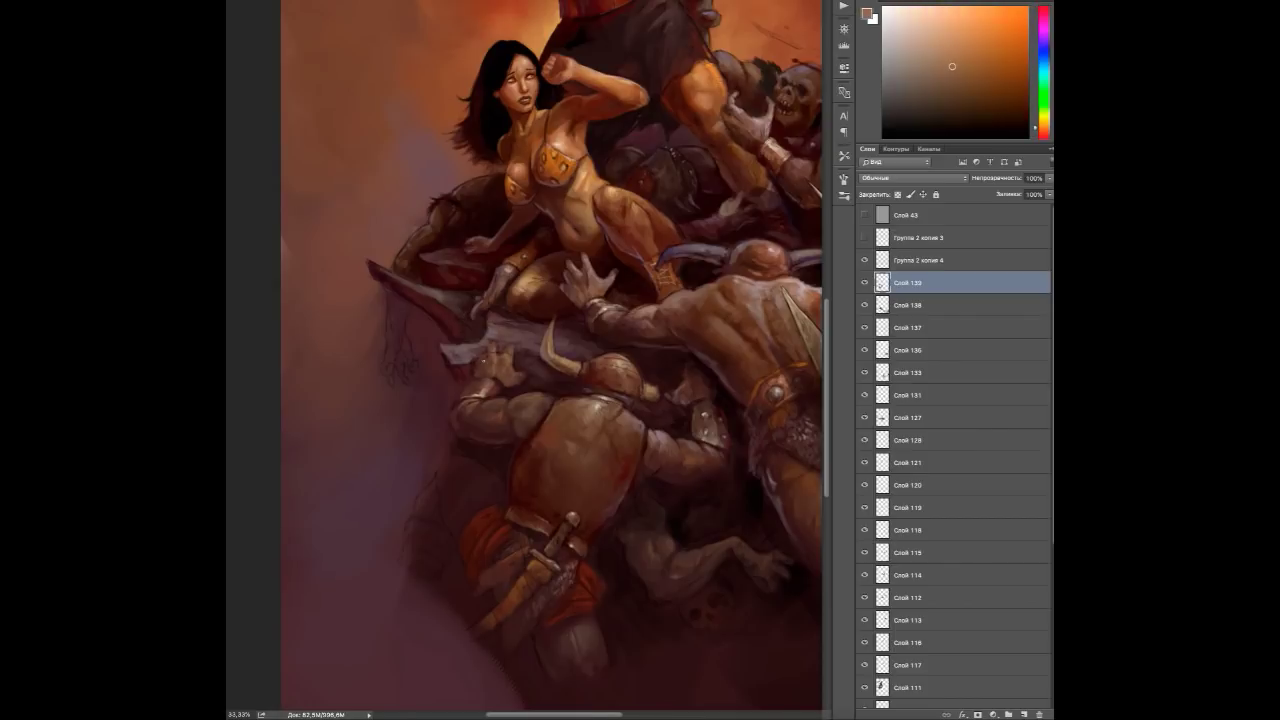
Add a new layer in Overlay mode and brush soft light accents over the main figures.
key("ctrl+minus")
key("ctrl+minus")
left_click(1024, 714)
left_click(912, 177)
left_click(912, 262)
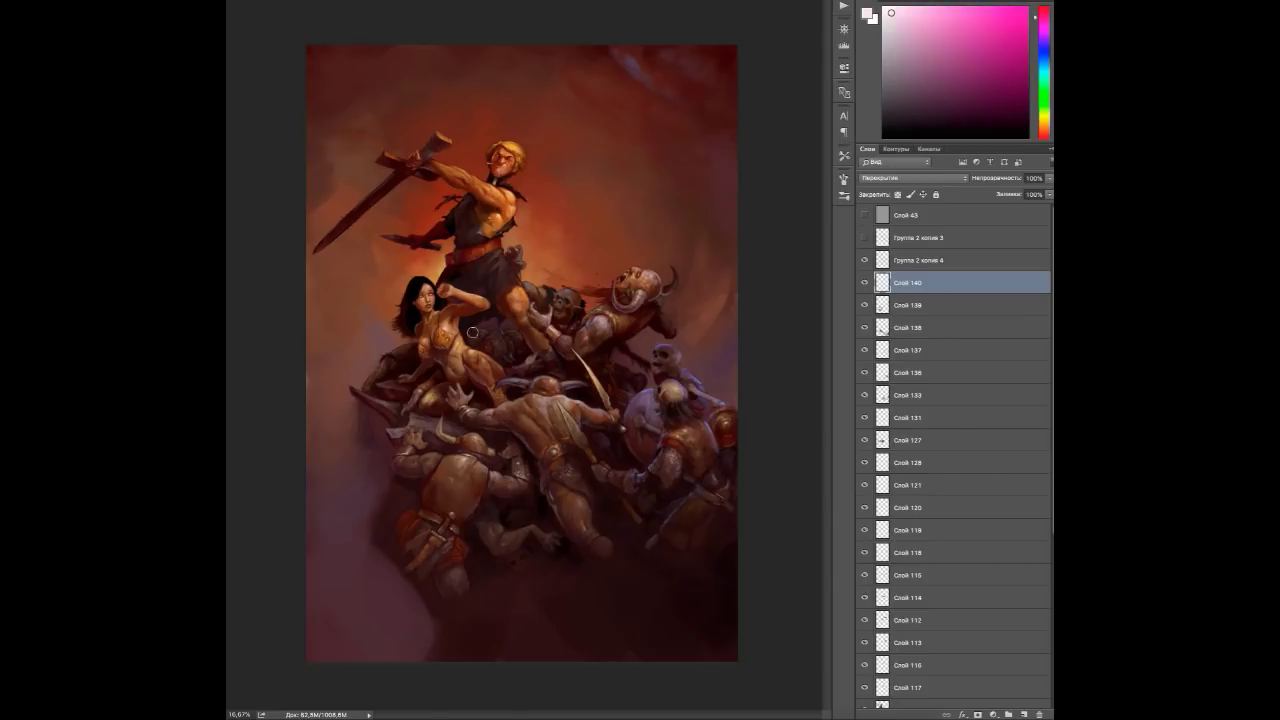
left_click(490, 478, "alt")
left_click_drag(540, 423, 580, 336)
left_click(630, 285, "alt")
left_click_drag(623, 403, 537, 401)
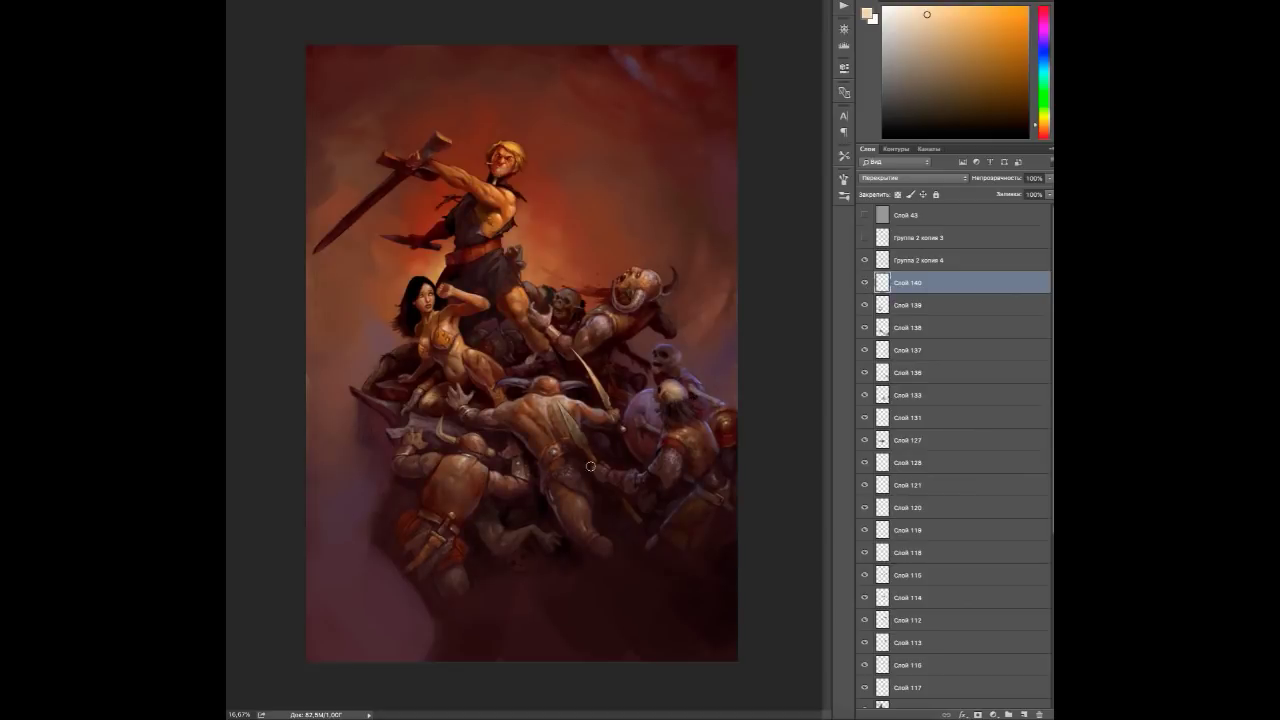
Discard the extra layer and add a fresh normal-mode layer above the artwork for detailing the blond hero.
key("ctrl+shift+alt+n")
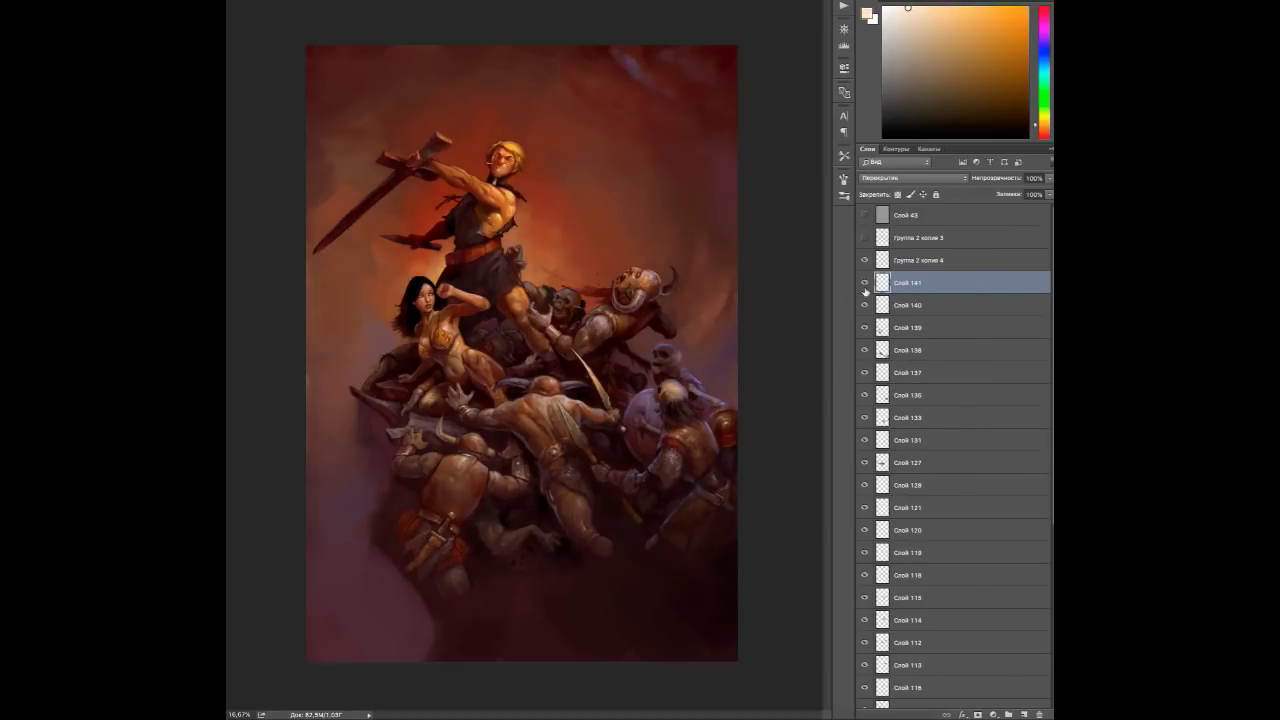
key("Delete")
key("ctrl+shift+alt+n")
key("d")
mouse_move(550, 205)
left_mouse_down()
mouse_move(592, 190)
mouse_move(612, 224)
mouse_move(638, 226)
left_mouse_up()
left_click_drag(644, 191, 650, 229)
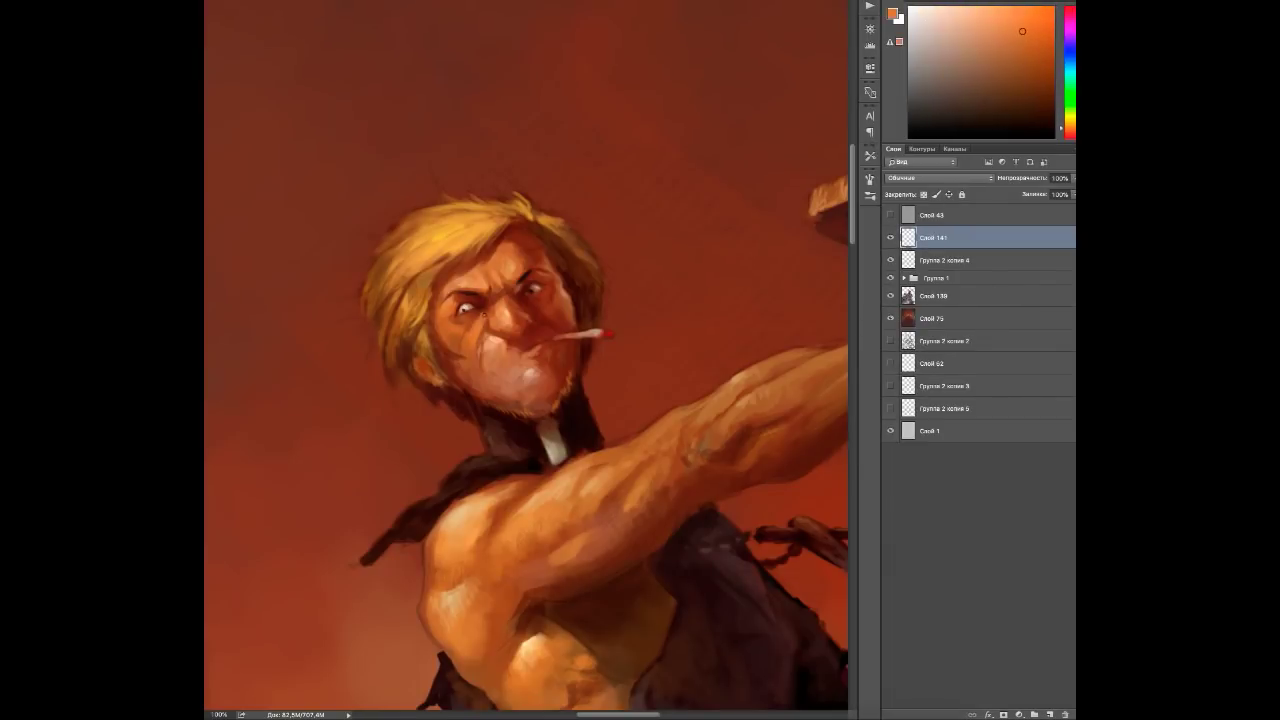
Refine the blond hero's forehead, nose, cheek and far eye with sampled orange and dark red tones.
left_click(498, 287, "alt")
left_click(524, 262, "alt")
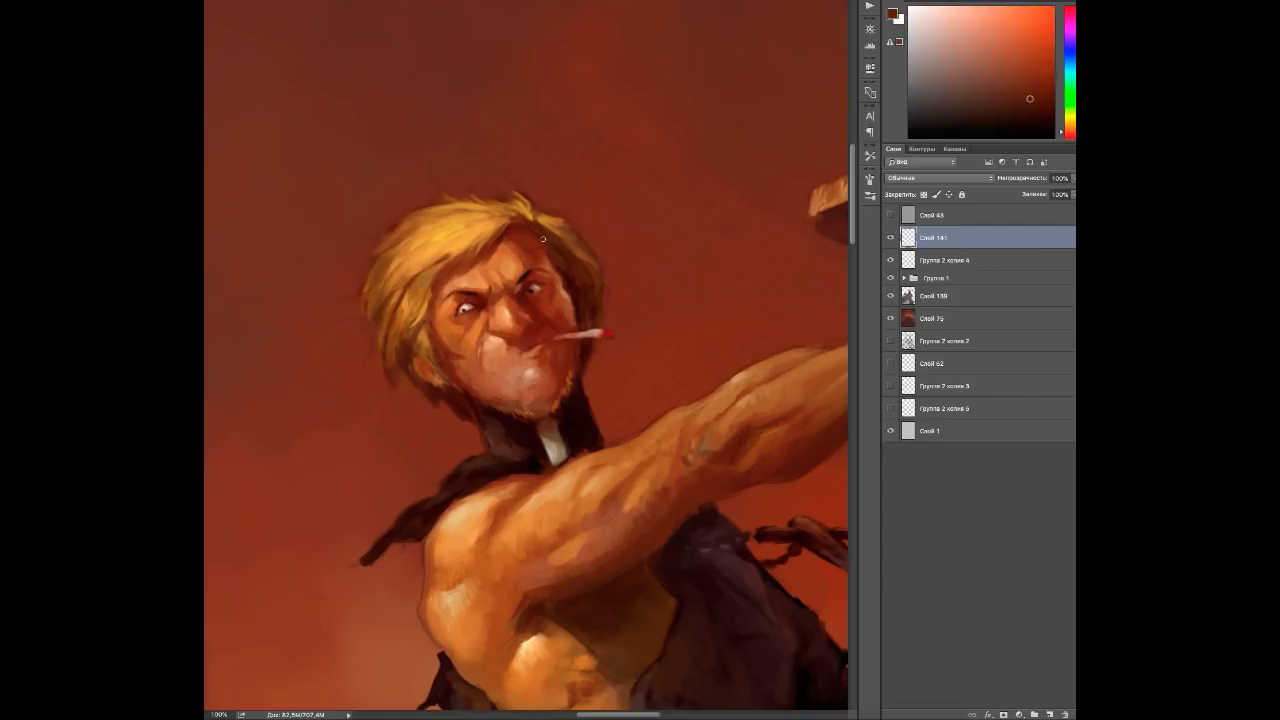
left_click(543, 238, "alt")
left_click(491, 204, "alt")
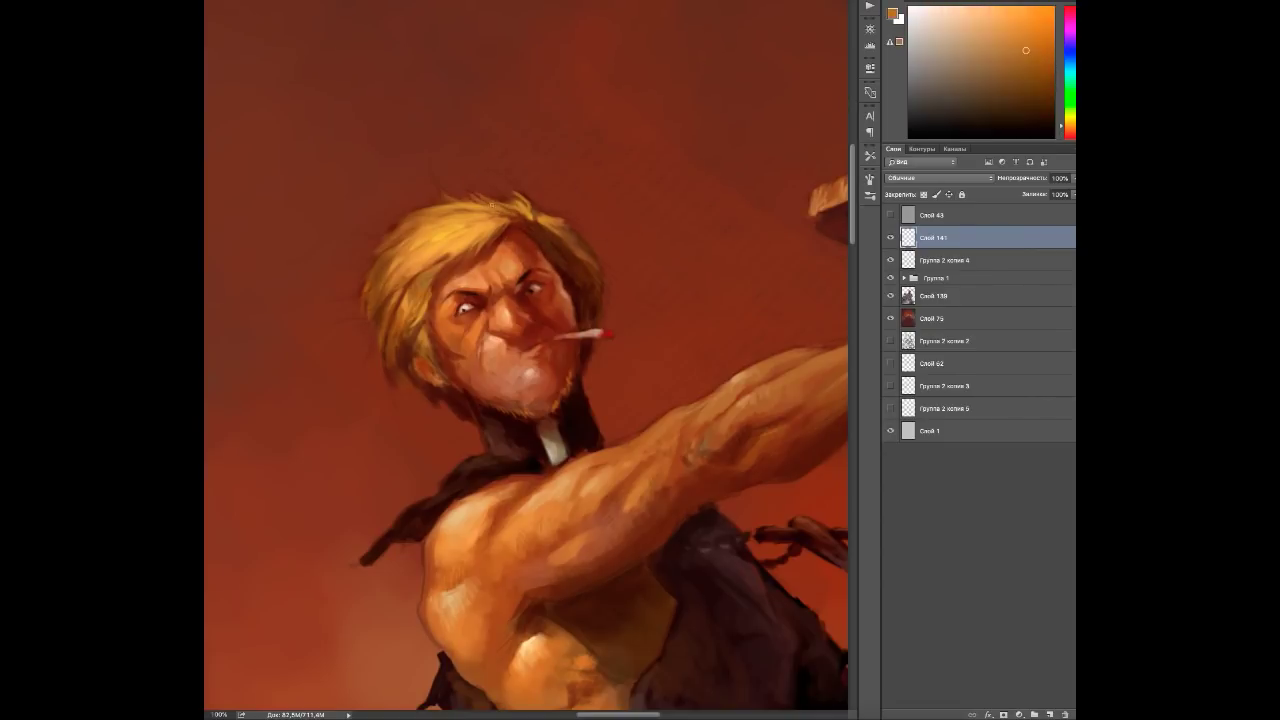
left_click(515, 313, "alt")
left_click(490, 357, "alt")
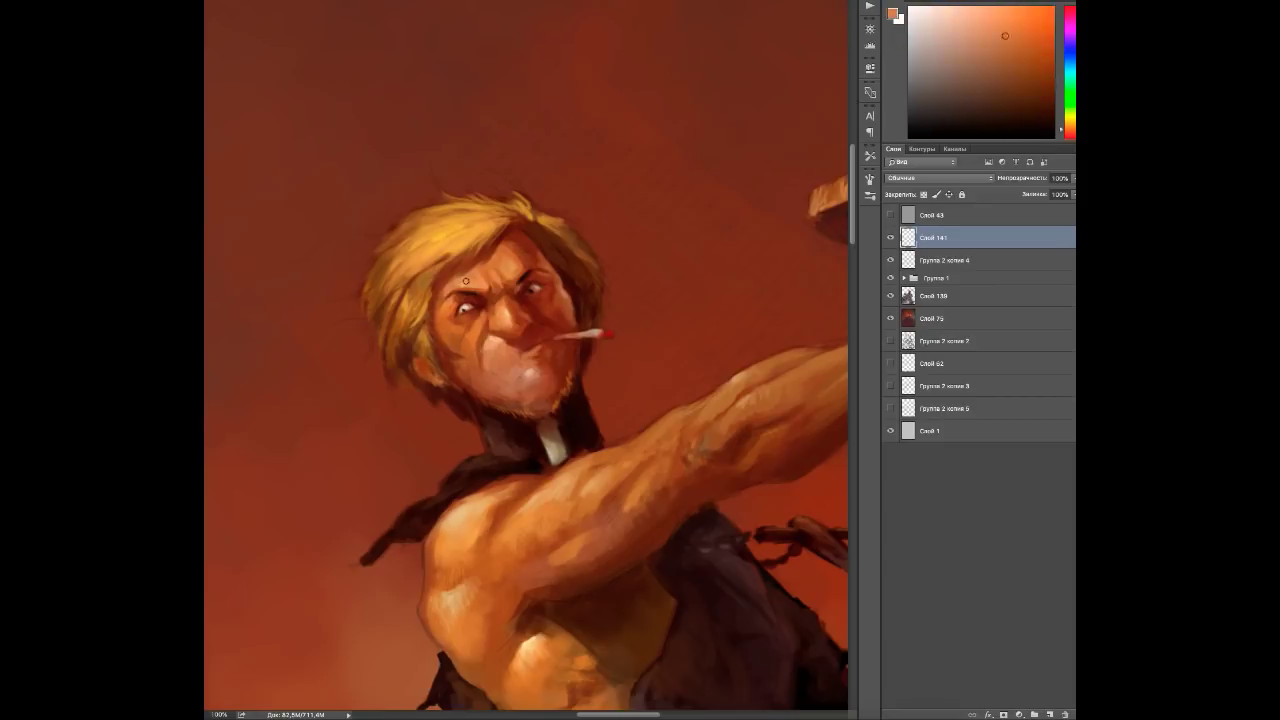
left_click(547, 286, "alt")
left_click(540, 288, "alt")
left_click_drag(533, 286, 534, 298)
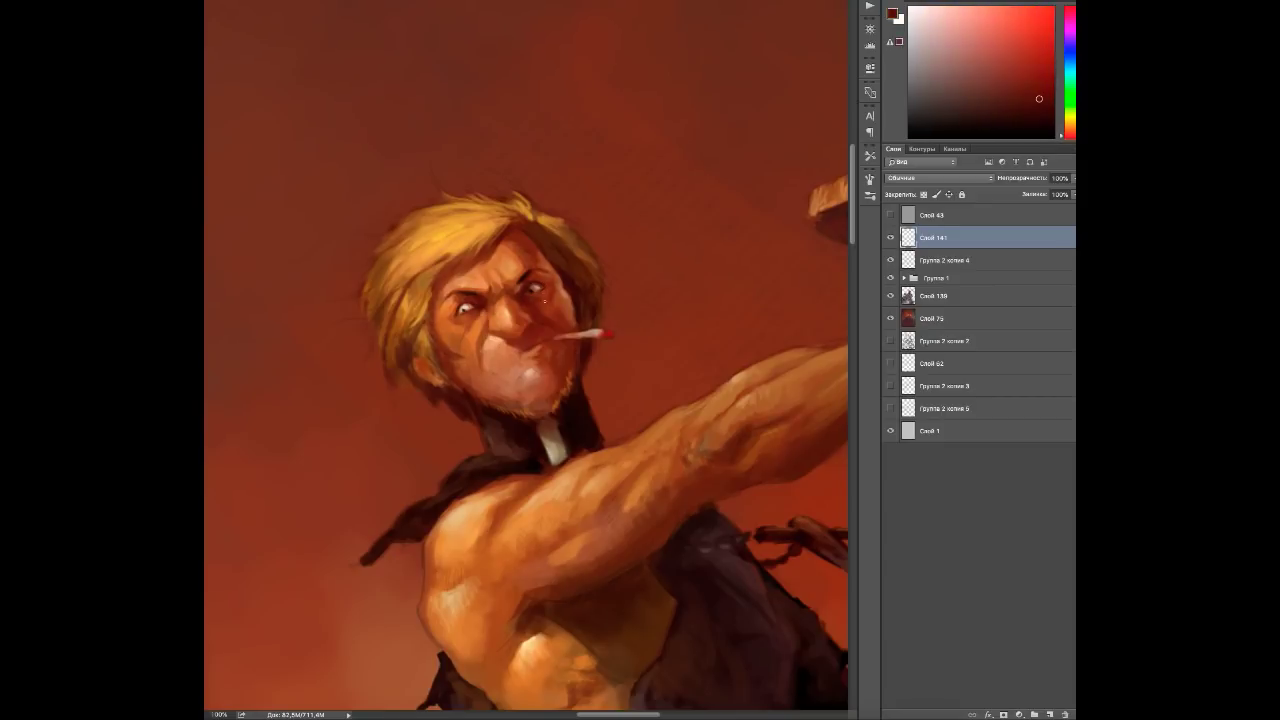
Paint fine golden strands and stray wisps into the blond hero's hair, with dark ends at the nape.
left_click(573, 268, "alt")
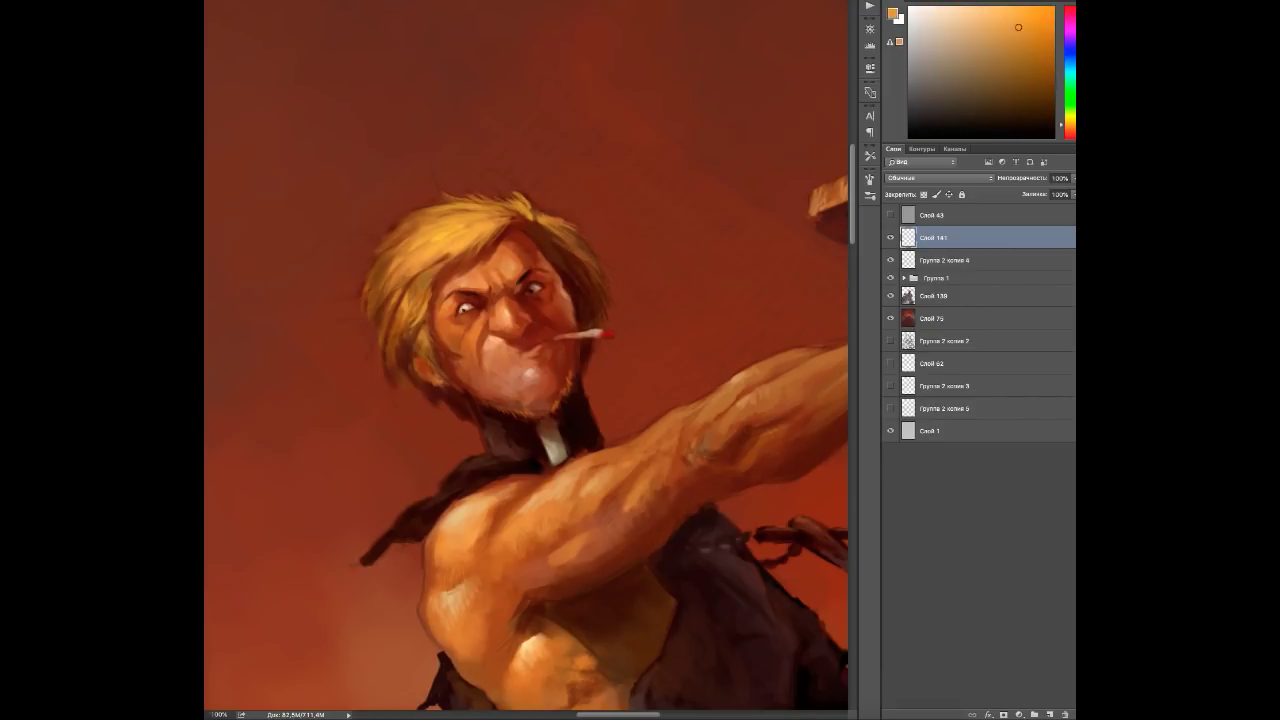
left_click(445, 248, "alt")
left_click(376, 288, "alt")
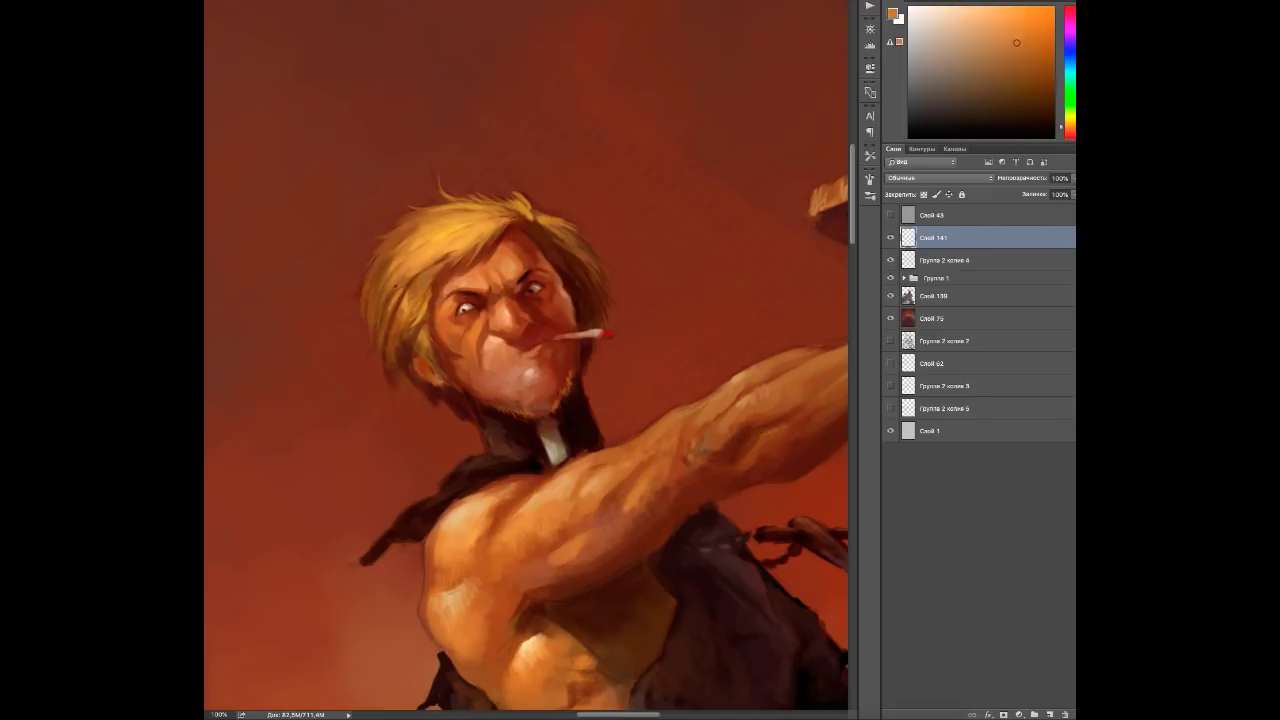
left_click(437, 228, "alt")
left_click(398, 274, "alt")
left_click(440, 264, "alt")
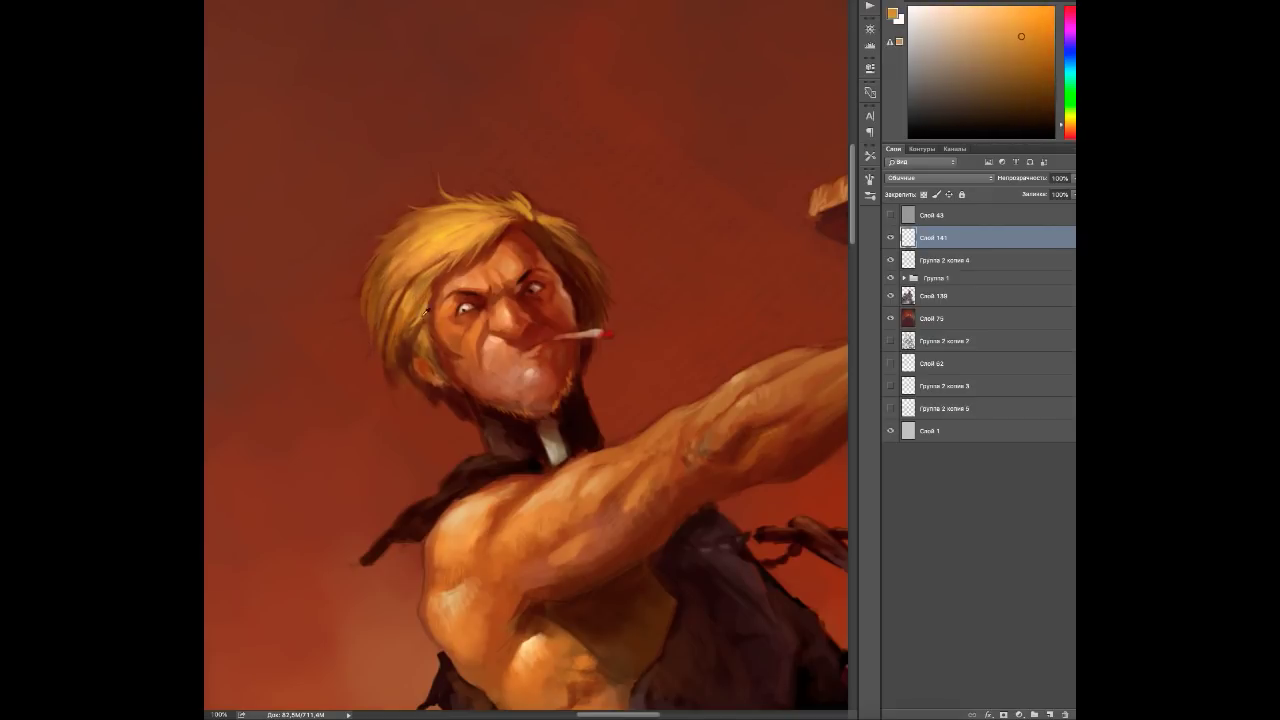
left_click(398, 356, "alt")
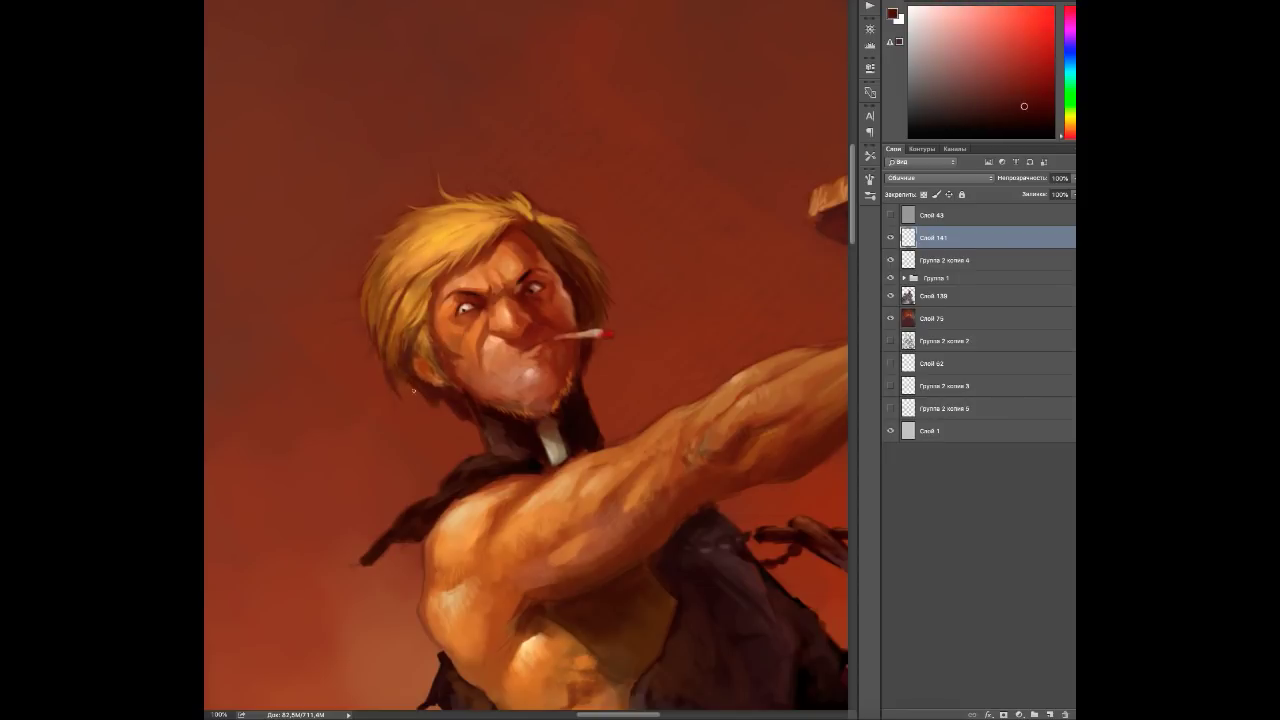
left_click(466, 235, "alt")
left_click(509, 258, "alt")
Deepen the shading around the hero's eye and cheek and define his ear with orange and dark red.
left_click(545, 290, "alt")
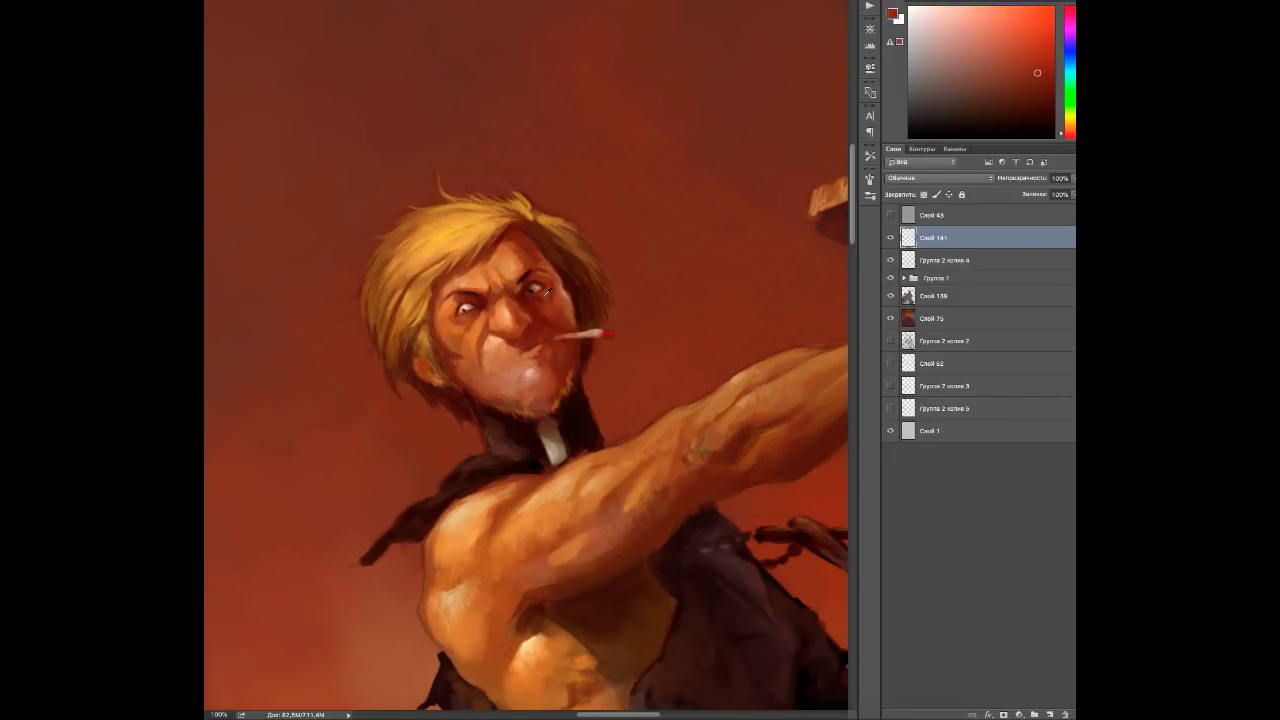
left_click(486, 344, "alt")
left_click(455, 322, "alt")
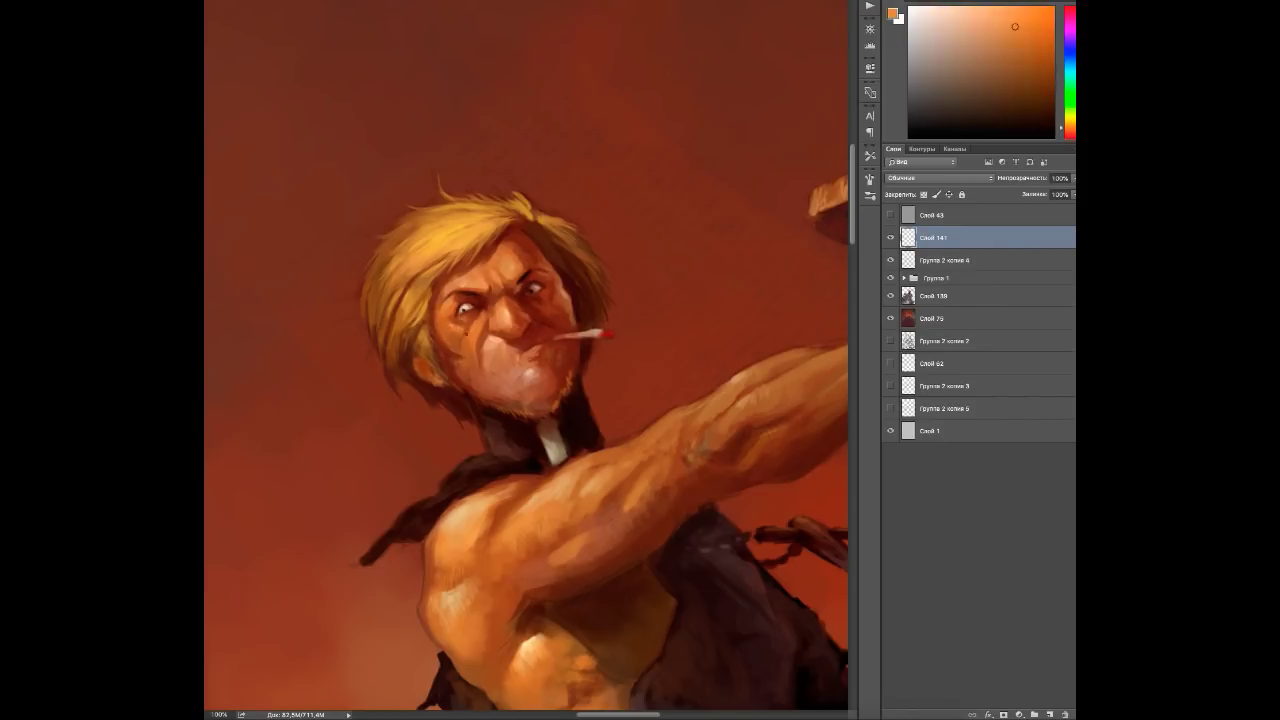
left_click(430, 352, "alt")
mouse_move(426, 348)
left_mouse_down()
mouse_move(436, 362)
mouse_move(424, 352)
left_mouse_up()
left_click(430, 352, "alt")
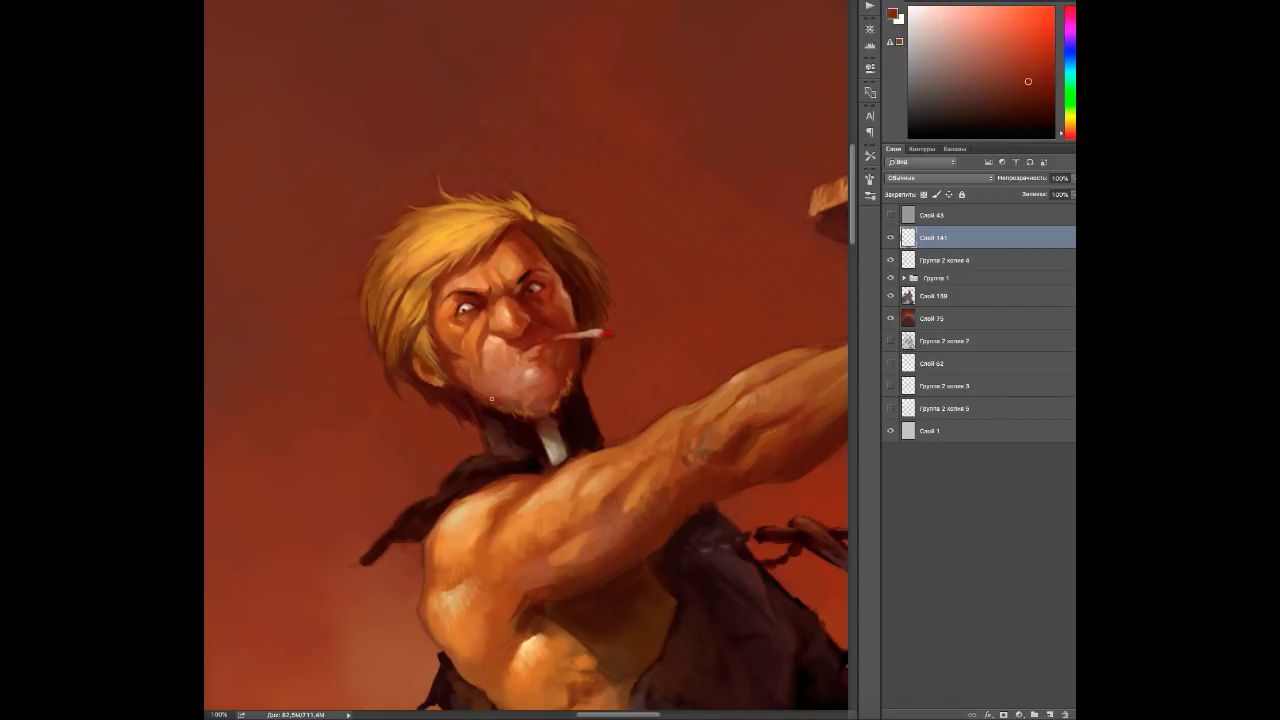
Add a new layer and refine the hero's chin highlight, irises and brow shadows.
left_click(532, 357, "alt")
key("ctrl+shift+alt+n")
left_click(580, 318, "alt")
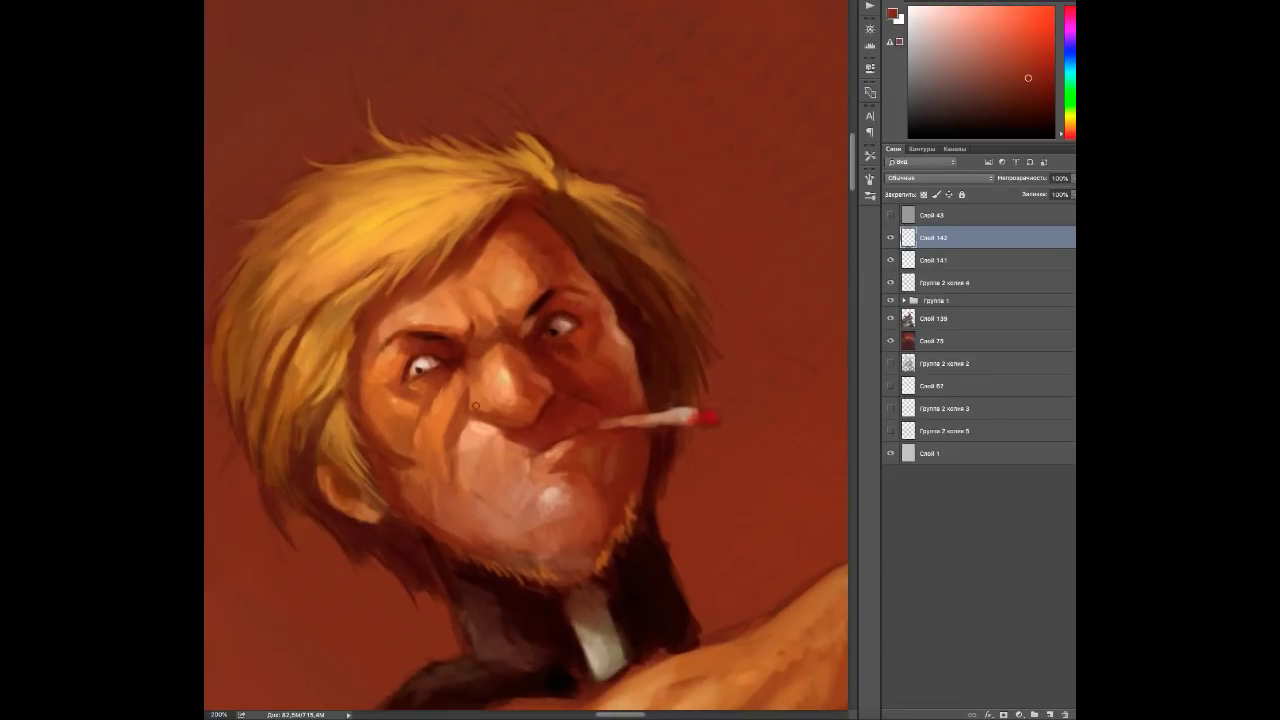
left_click(558, 331, "alt")
left_click(421, 365, "alt")
left_click(531, 326, "alt")
scroll(531, 326, "down", 3)
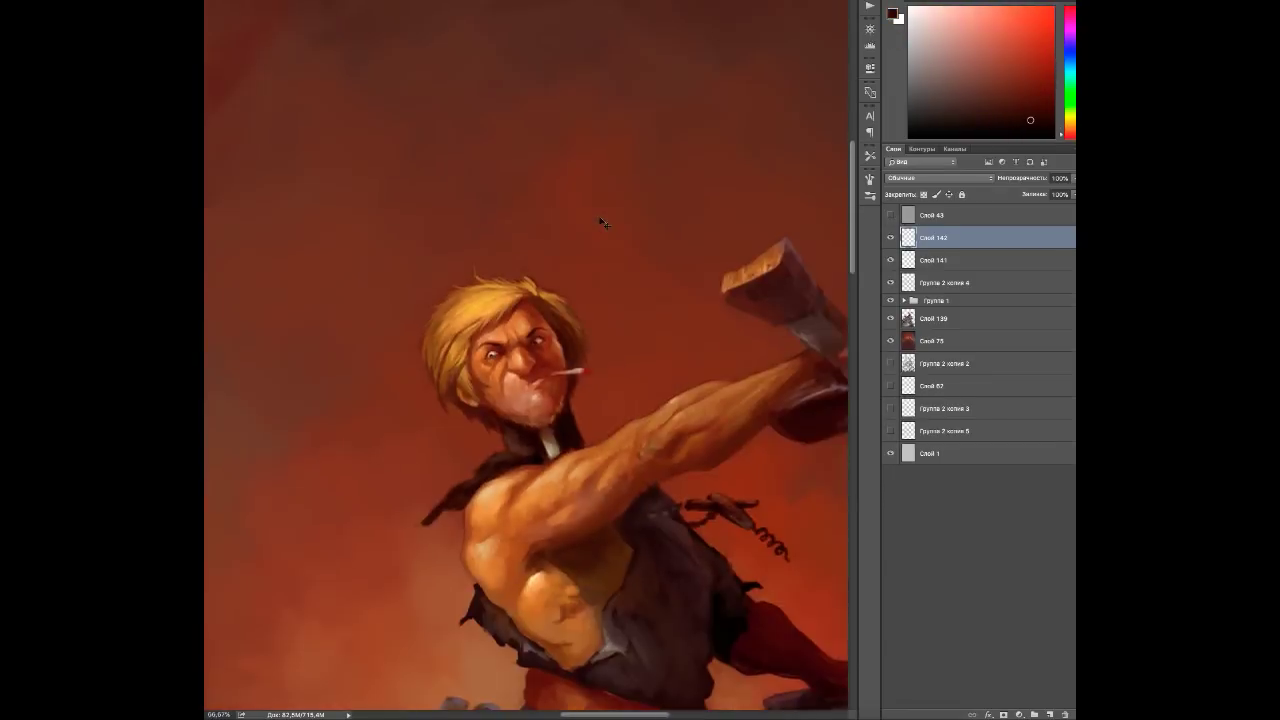
Touch up the hero's hair edges and face, and repaint the cigarette with a glowing orange tip.
scroll(531, 326, "up", 1)
left_click(578, 280, "alt")
left_click(573, 276, "alt")
left_click(446, 285, "alt")
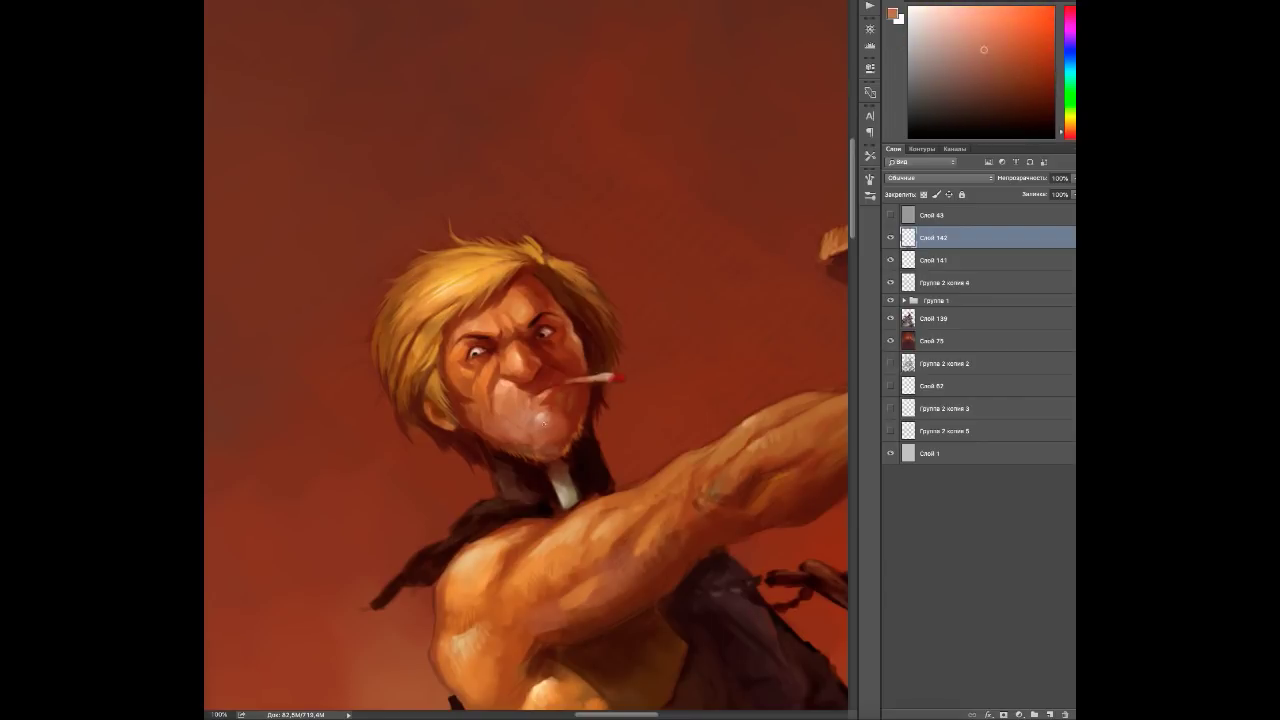
left_click(529, 335, "alt")
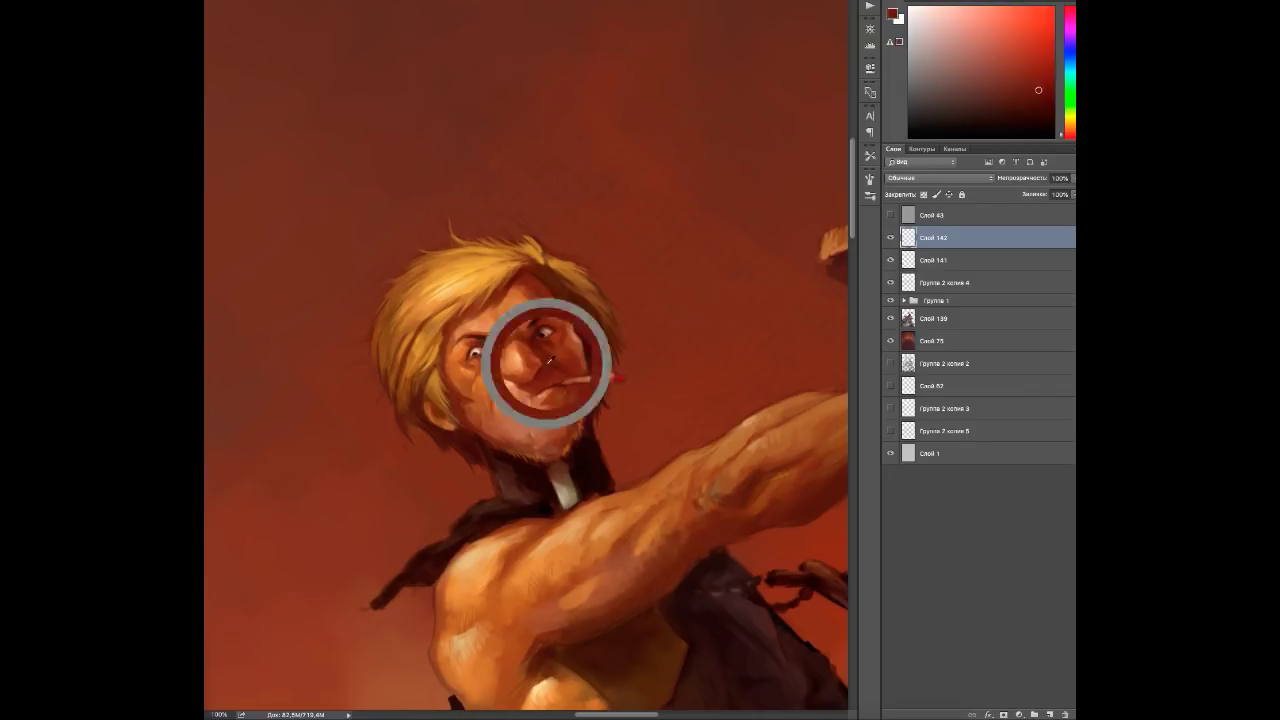
left_click(568, 387, "alt")
left_click(617, 378, "alt")
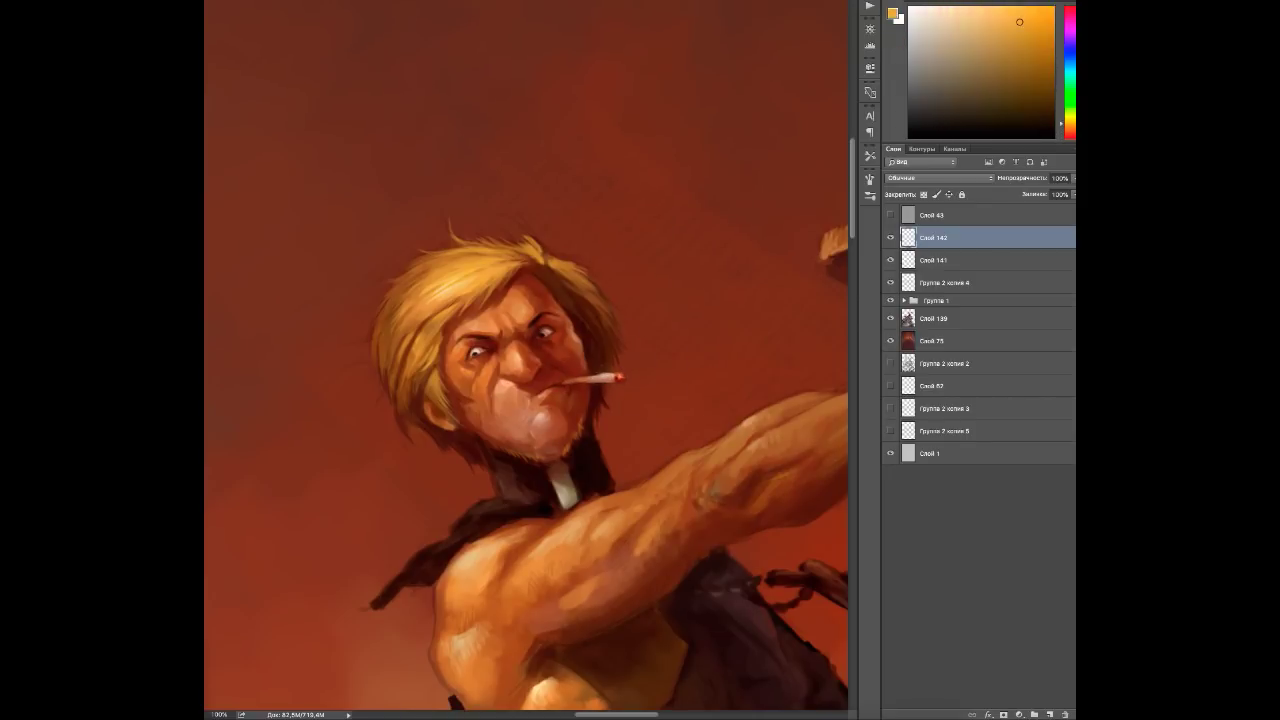
Sharpen the white tab on the hero's dark collar and add orange stubble along his jawline.
left_click(581, 453, "alt")
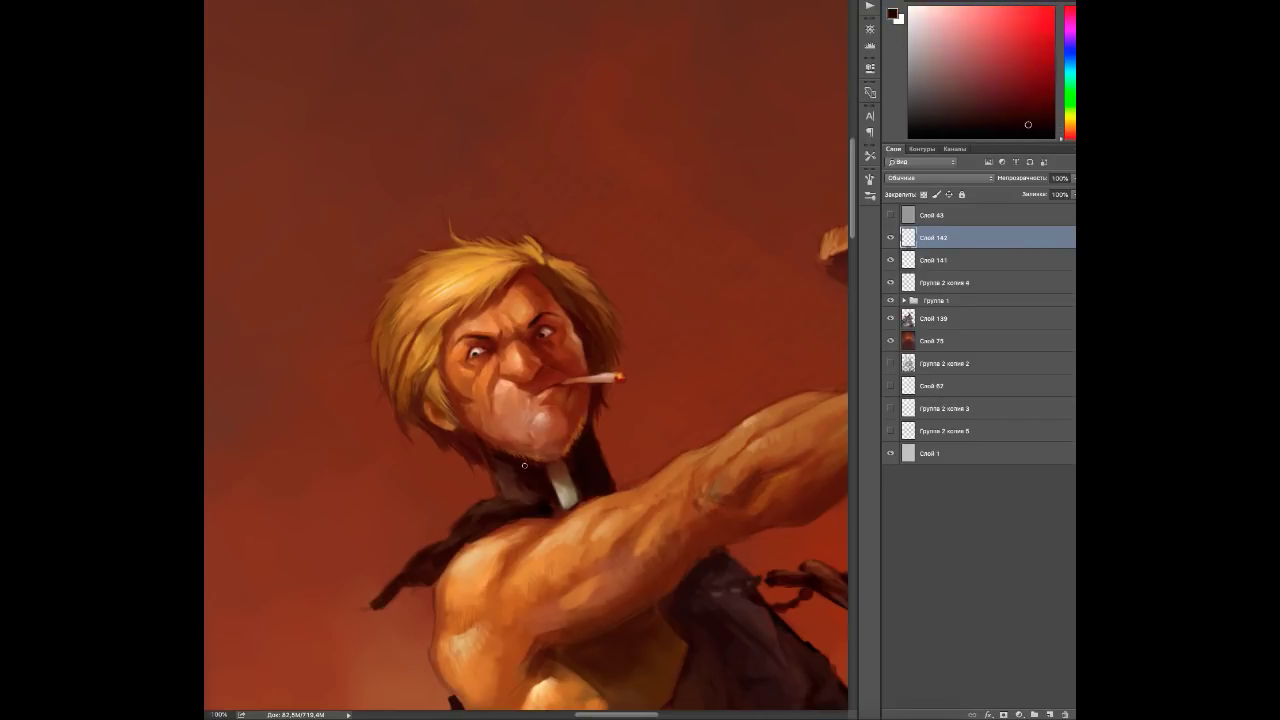
left_click(563, 498, "alt")
left_click(550, 478, "alt")
left_click(527, 459, "alt")
left_click(498, 453, "alt")
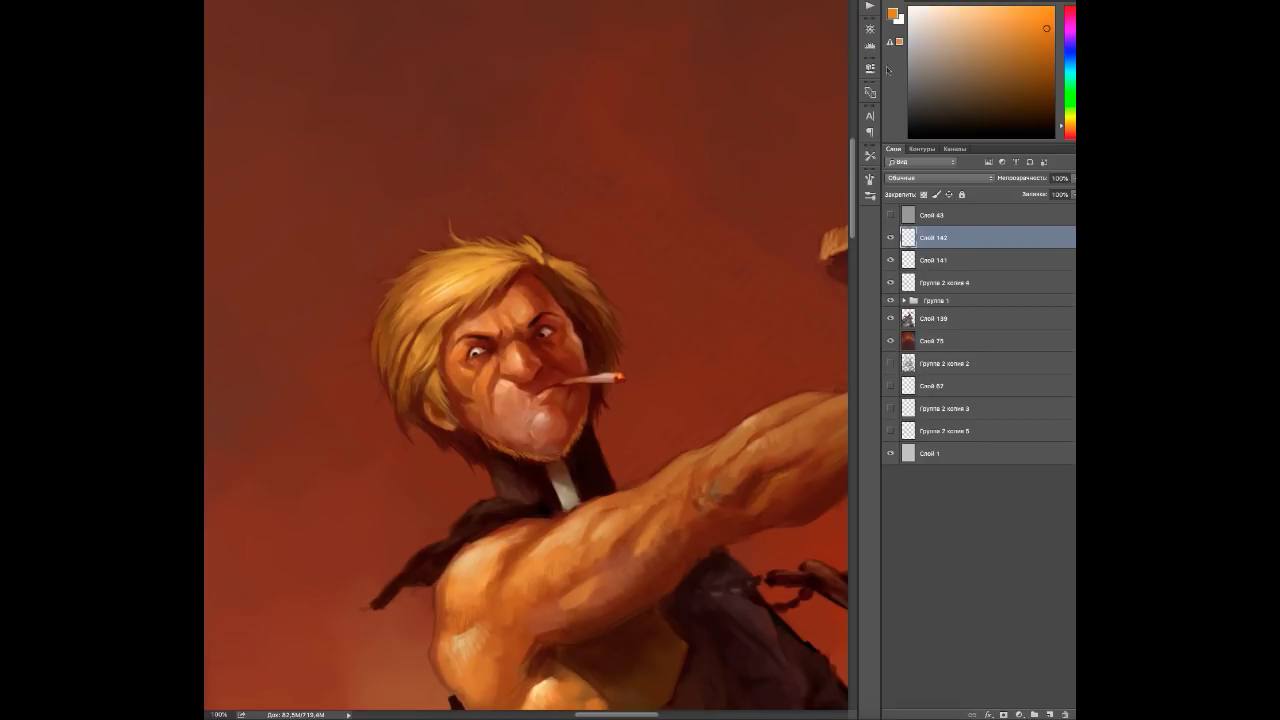
left_click(500, 445, "alt")
left_click(548, 455, "alt")
Refine the hero's dark neck band and extend the collar's torn tip into a sharper point.
left_click(517, 496, "alt")
left_click(524, 514, "alt")
left_click(444, 541, "alt")
left_click_drag(356, 607, 392, 595)
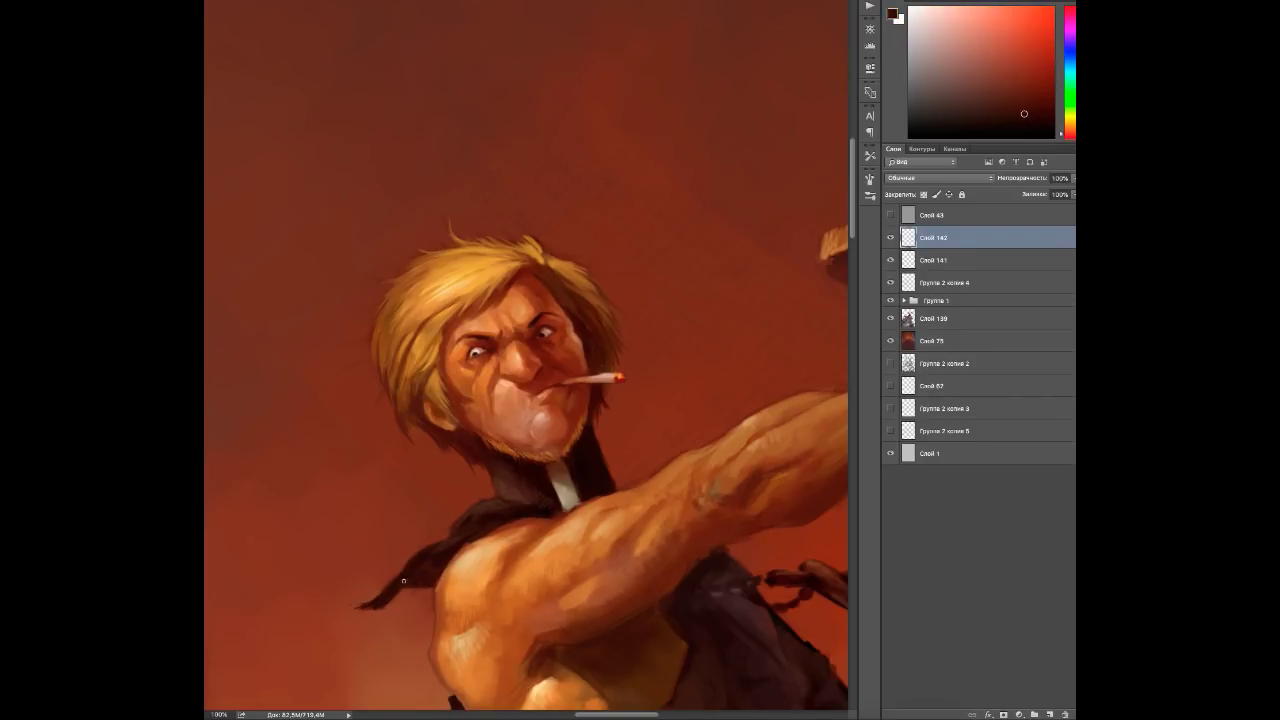
left_click_drag(486, 512, 448, 464)
Flip the canvas horizontally, compare the layer on and off, and touch up the back of the hero's hair.
key("ctrl+shift+h")
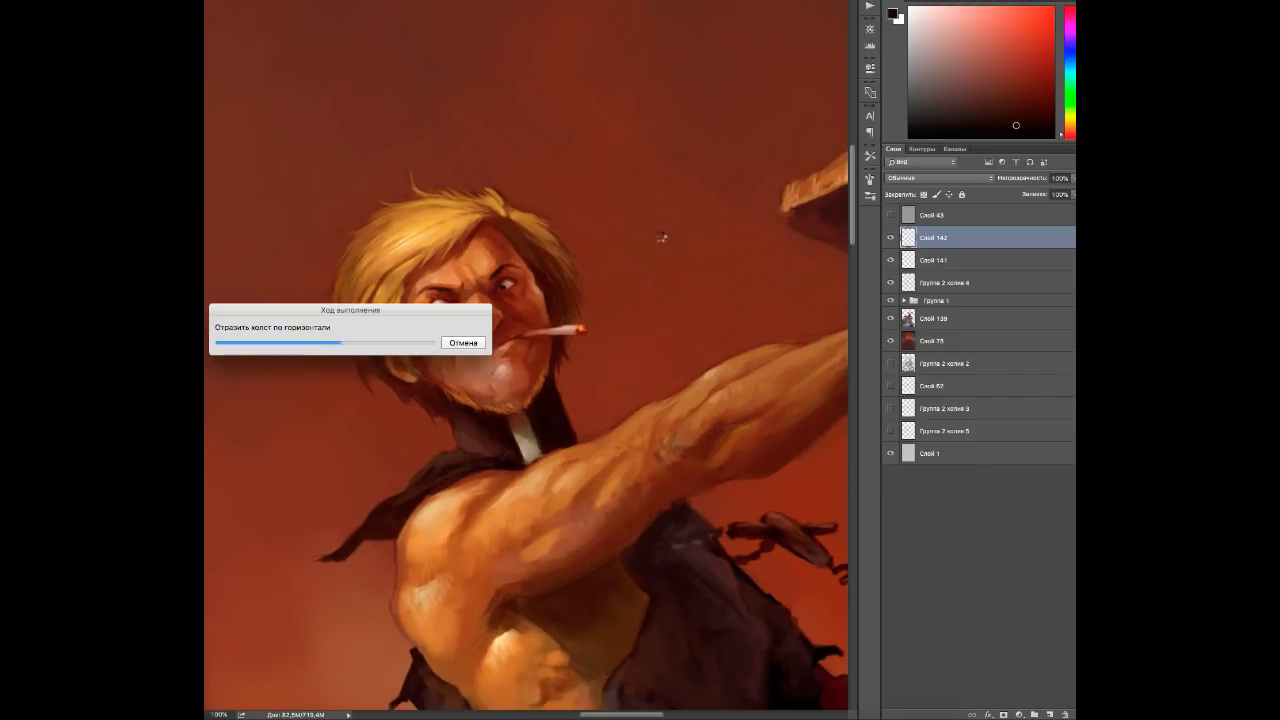
left_click(891, 238)
left_click(891, 238)
left_click(540, 285, "alt")
left_click(533, 342, "alt")
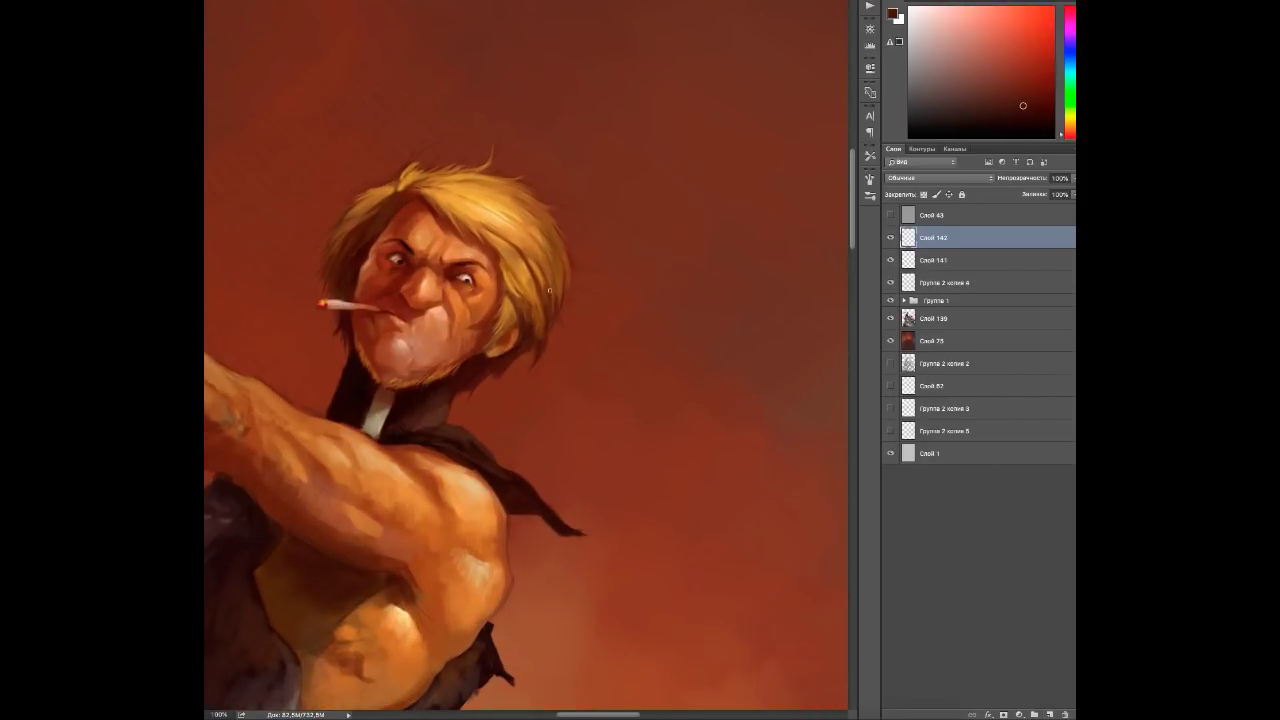
left_click(562, 260, "alt")
Paint folds and muted brown highlights into the hero's dark collar behind the shoulder.
left_click_drag(453, 436, 495, 409)
left_click(495, 409, "alt")
left_click(492, 402, "alt")
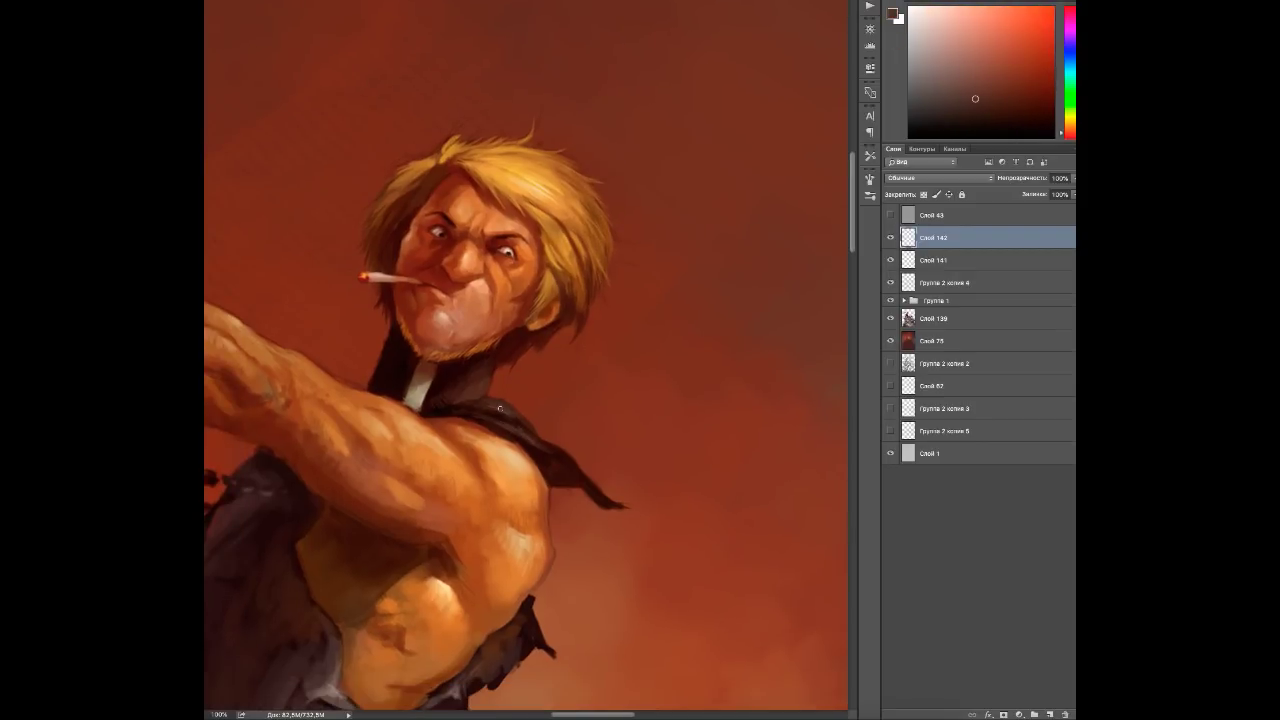
Smooth and model the hero's shoulder muscle and its outer contour with sampled orange skin tones.
left_click(548, 543, "alt")
left_click(543, 566, "alt")
left_click(508, 514, "alt")
left_click(528, 508, "alt")
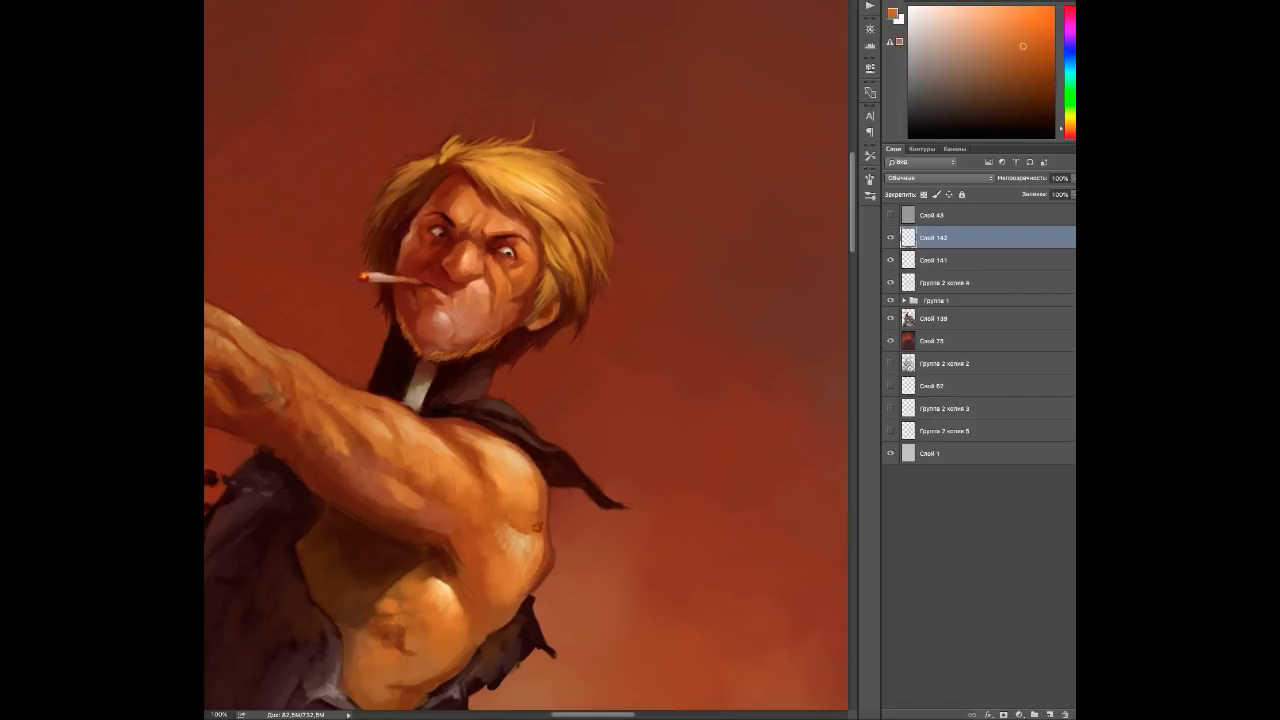
left_click(460, 485, "alt")
left_click(456, 428, "alt")
left_click(492, 451, "alt")
left_click(505, 505, "alt")
left_click(514, 553, "alt")
left_click(542, 564, "alt")
Model the muscles along the hero's outstretched upper arm with blended orange lights and brown shadows.
left_click_drag(542, 564, 597, 527)
left_click(406, 466, "alt")
left_click(356, 490, "alt")
left_click(380, 424, "alt")
left_click(380, 424, "alt")
left_click(388, 441, "alt")
left_click(466, 423, "alt")
left_click(497, 437, "alt")
left_click(495, 470, "alt")
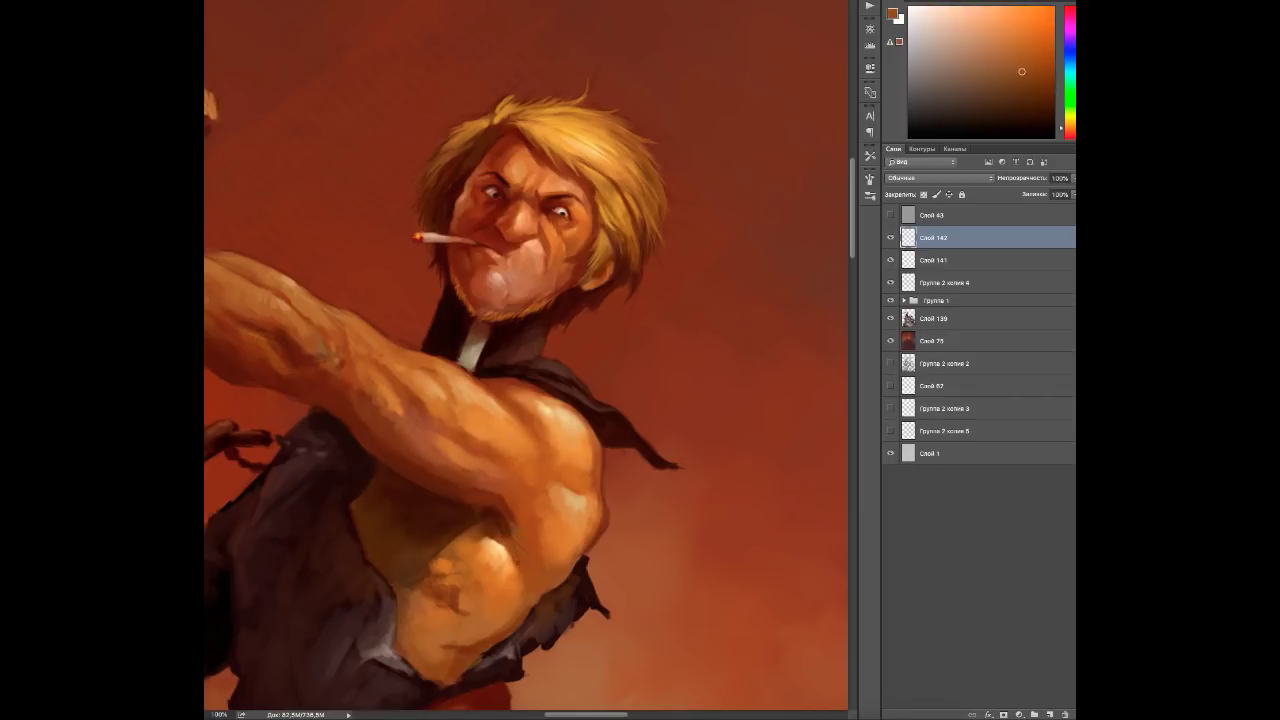
left_click(492, 508, "alt")
left_click(399, 408, "alt")
Repaint the hero's bare chest and side under the arm, reshaping the small muscle forms and deepening the shadow.
left_click_drag(399, 408, 449, 334)
left_click(543, 503, "alt")
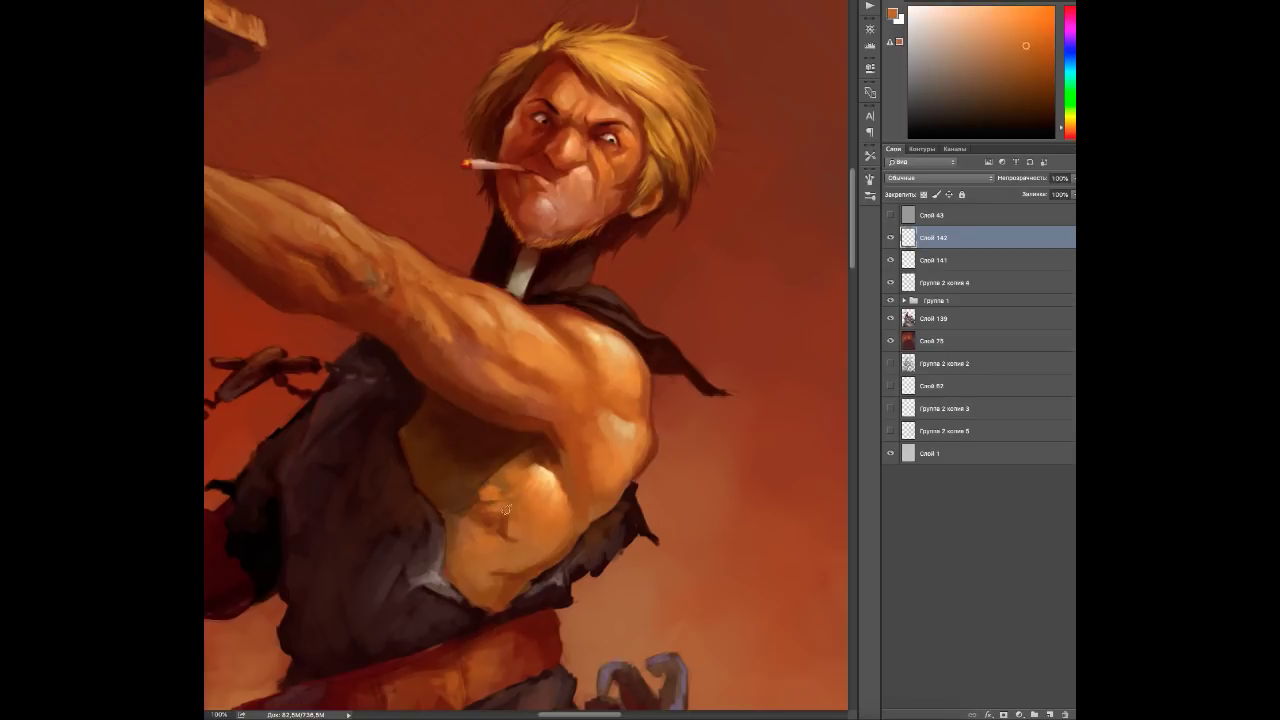
left_click(512, 480, "alt")
left_click(624, 379, "alt")
left_click(510, 324, "alt")
left_click(510, 324, "alt")
left_click(481, 517, "alt")
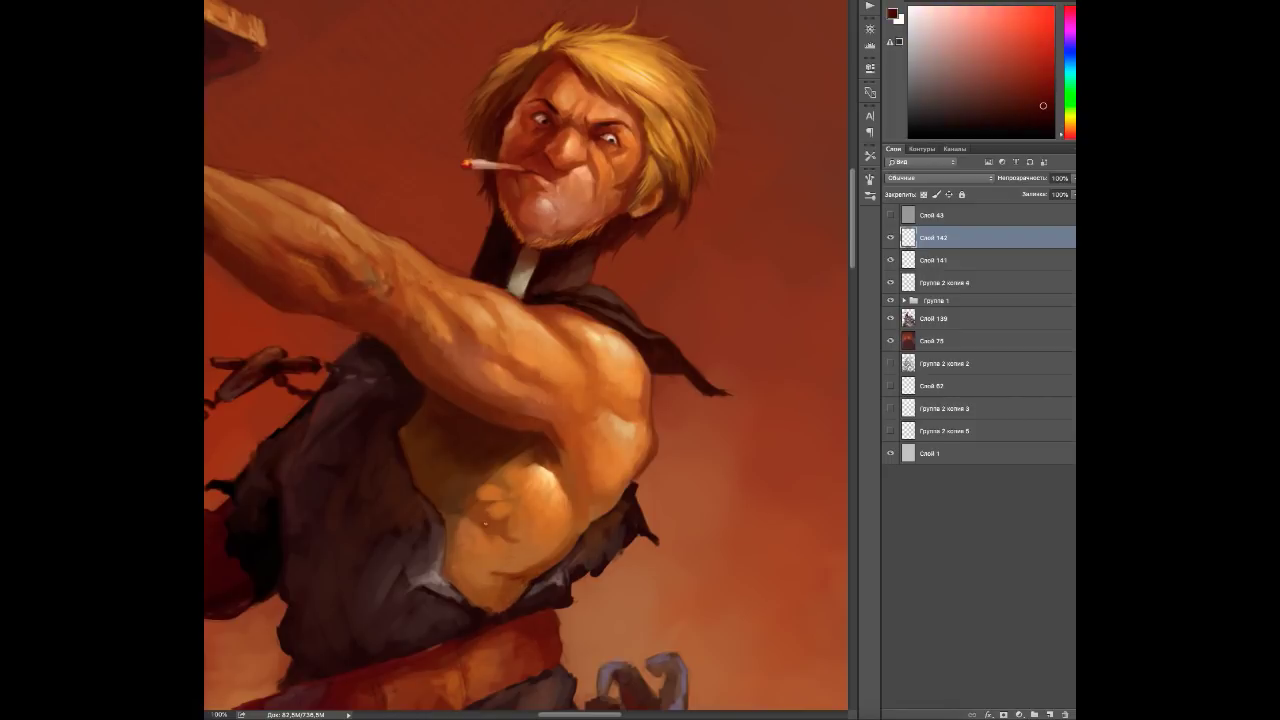
left_click(504, 404, "alt")
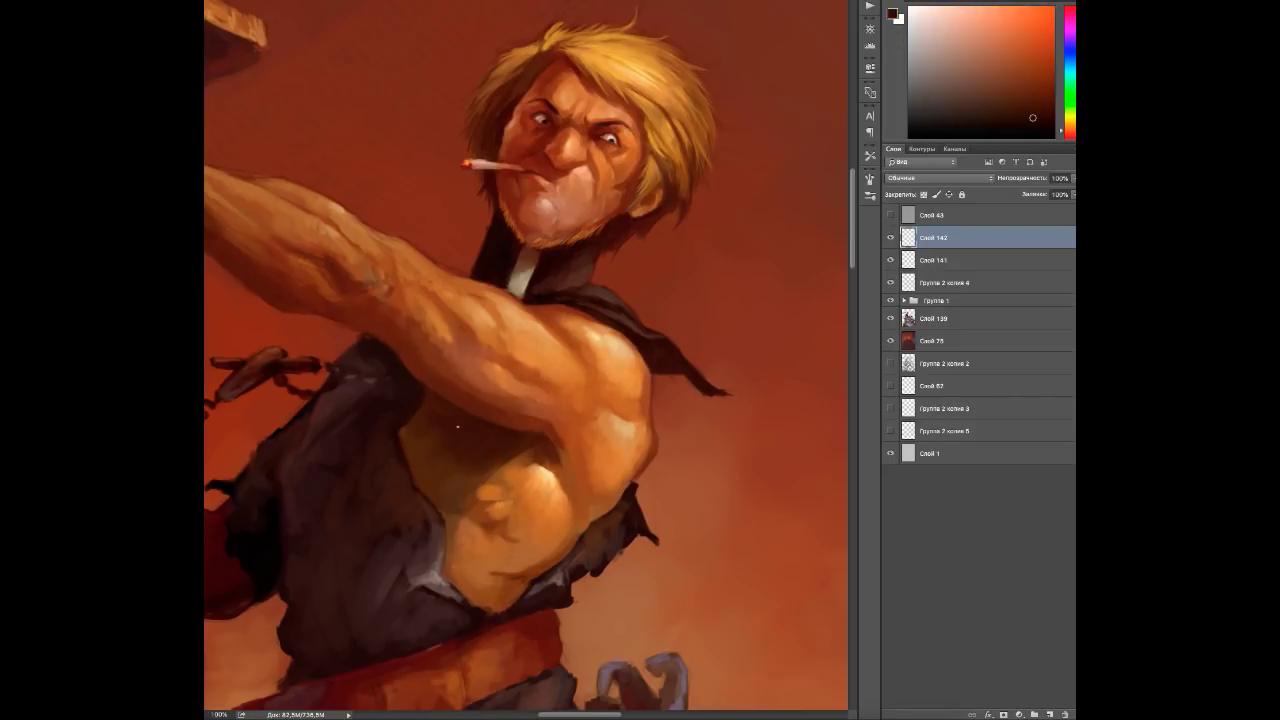
Sharpen the torn dark edge of the vest beneath the hero's arm with pointed tatters and brown highlights.
left_click(640, 536, "alt")
left_click(662, 543, "alt")
left_click(640, 485, "alt")
left_click(641, 500, "alt")
left_click(581, 543, "alt")
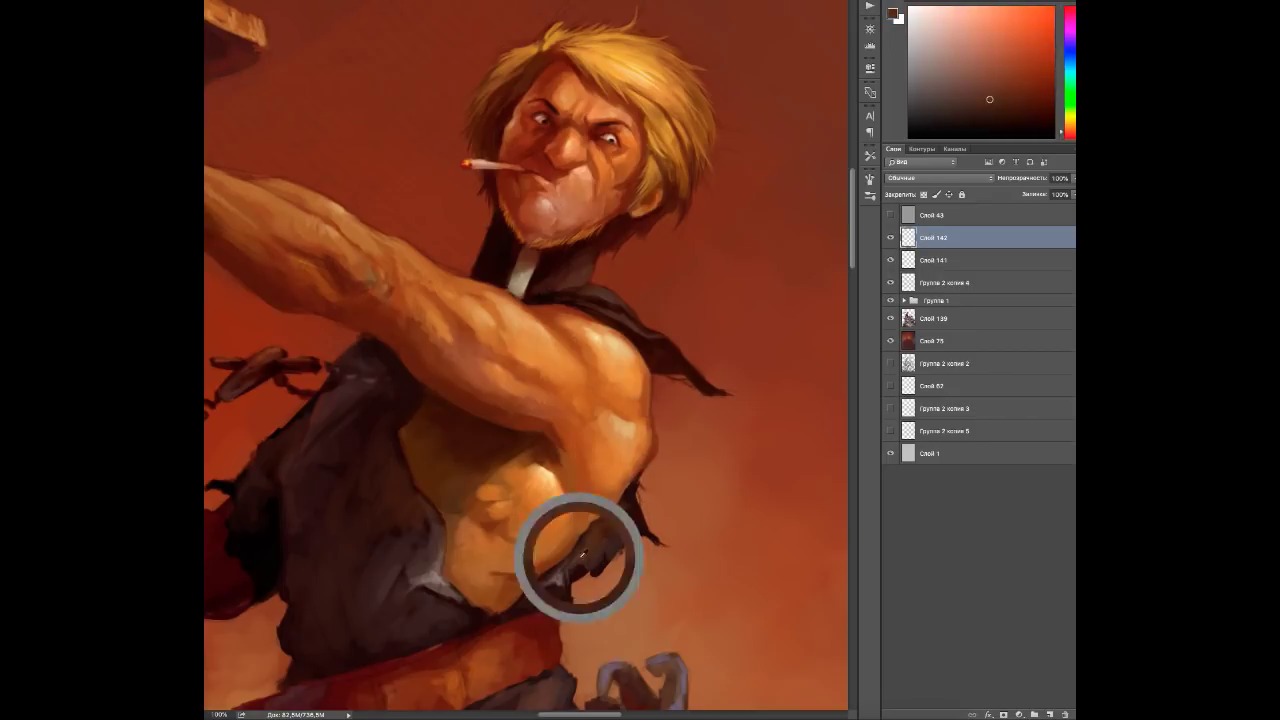
On a new layer, refine the shadowed side of the hero's hair, his jaw and the dark collar with sampled colours.
key("ctrl+shift+alt+n")
left_click(682, 113, "alt")
left_click(625, 98, "alt")
left_click(625, 98, "alt")
left_click(648, 129, "alt")
left_click(612, 200, "alt")
left_click(612, 200, "alt")
left_click(612, 200, "alt")
left_click(548, 297, "alt")
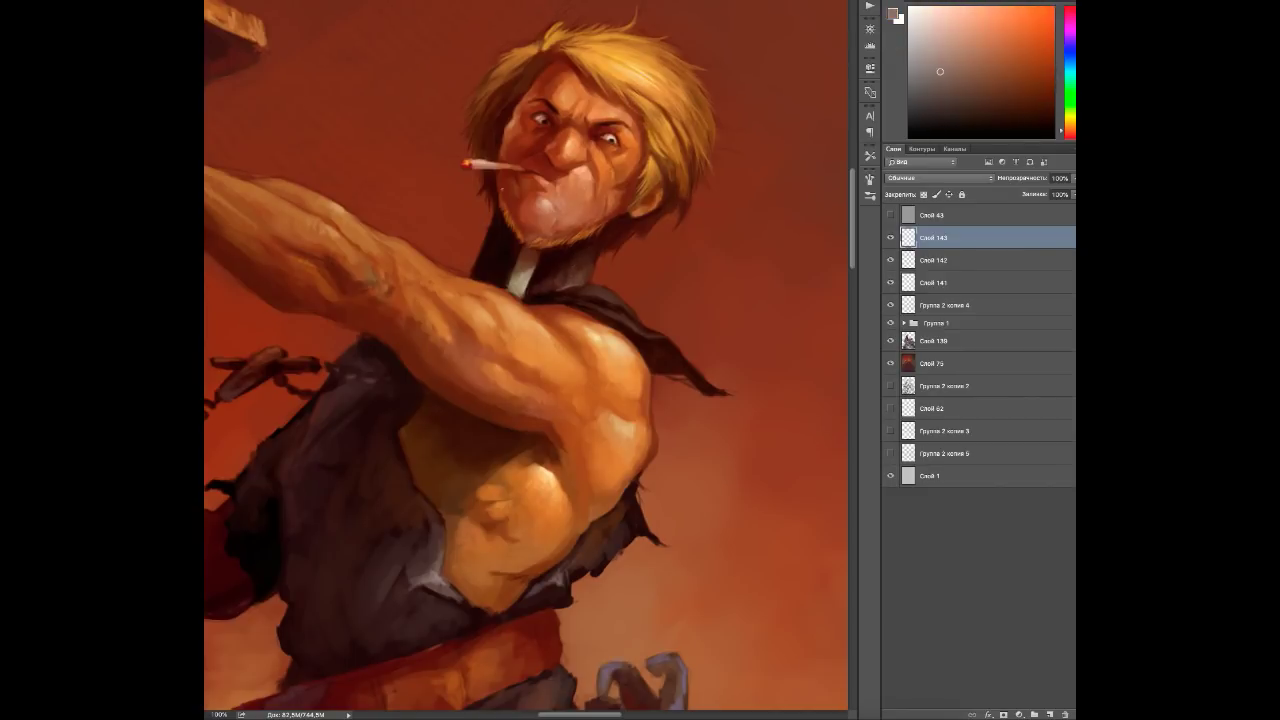
left_click(535, 308, "alt")
left_click_drag(516, 298, 538, 292)
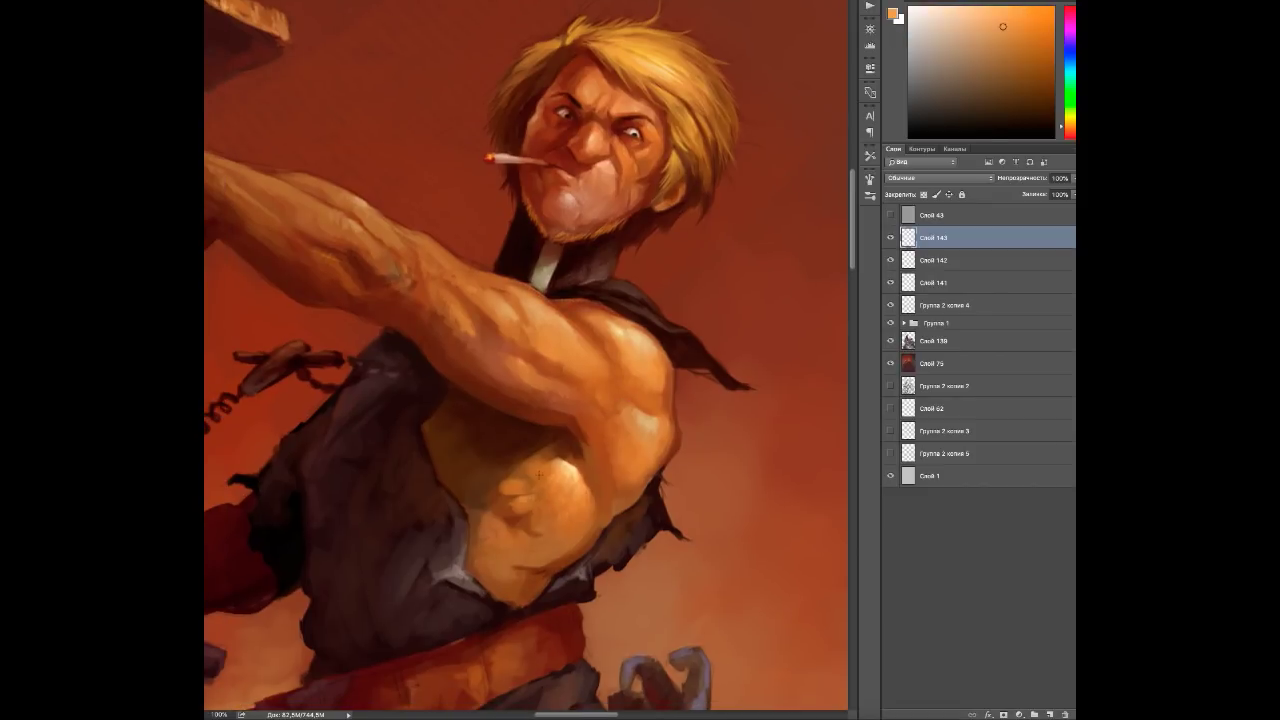
Smooth the skin tones around the hero's elbow and mirror the canvas horizontally to check the figure.
left_click(540, 428, "alt")
left_click(398, 278, "alt")
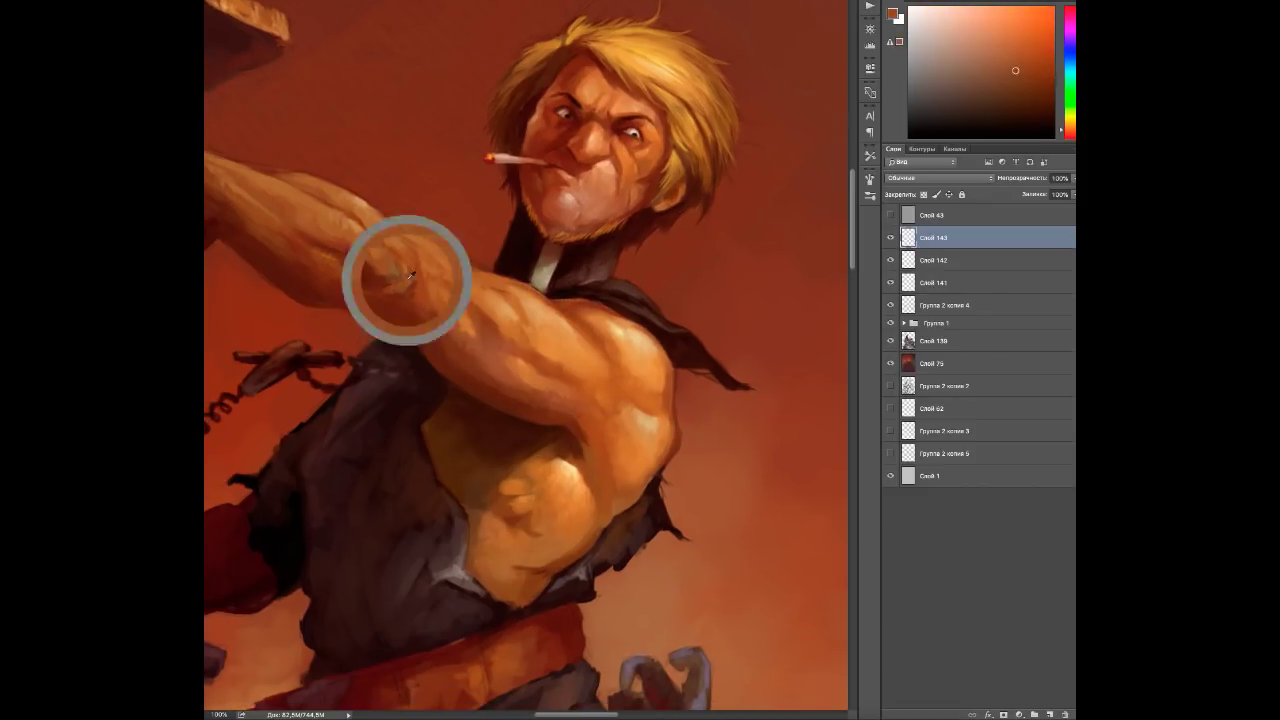
left_click(461, 319, "alt")
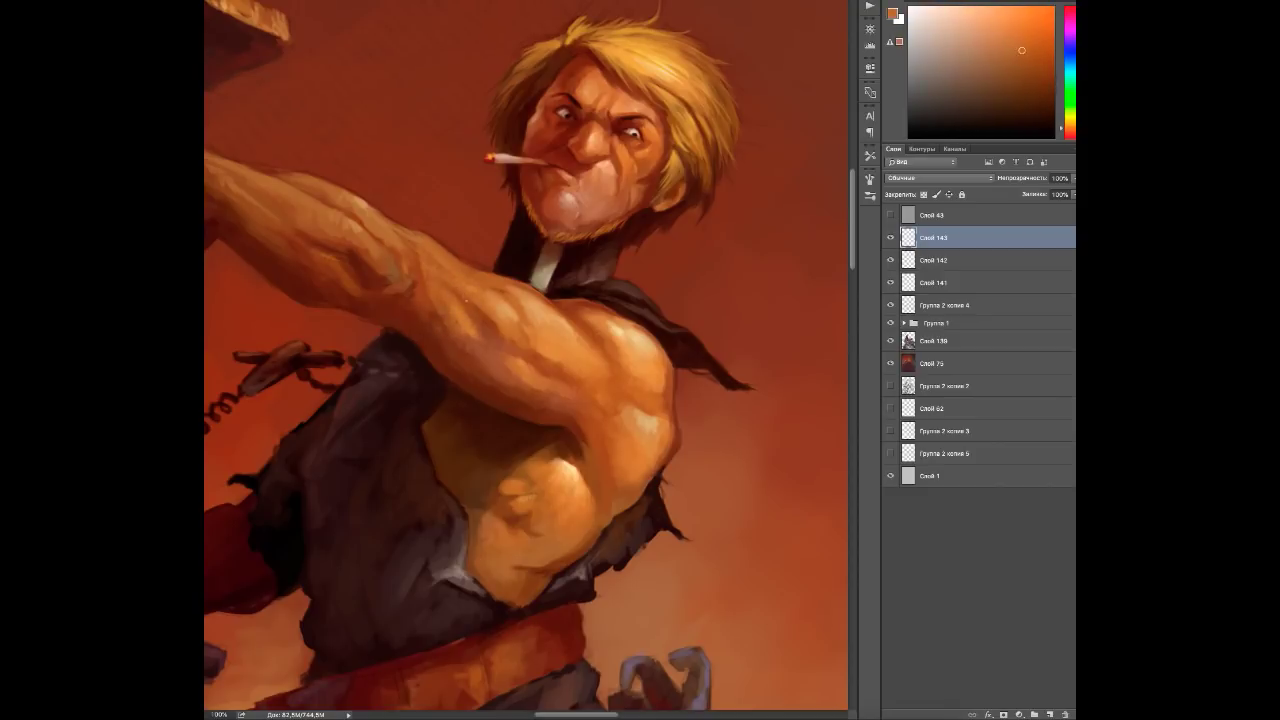
key("ctrl+0")
key("ctrl+h")
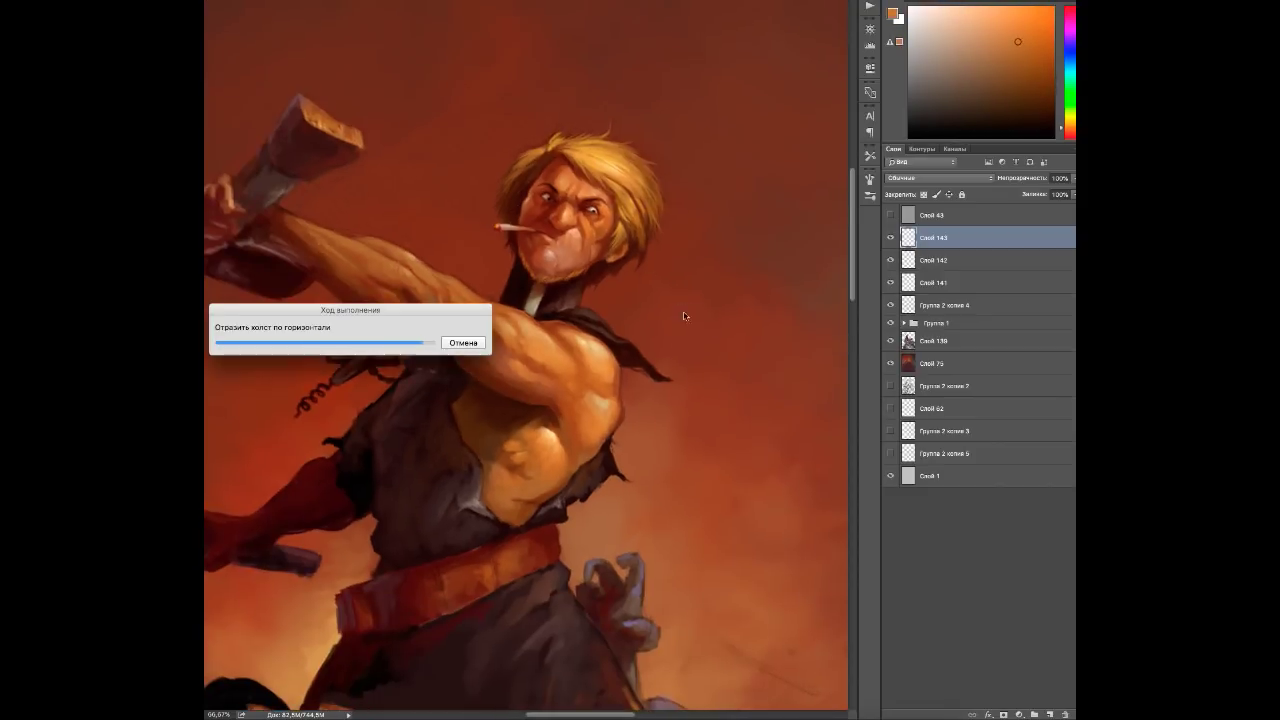
Model the hero's elbow and adjoining forearm muscles with sampled reddish-brown shadows and orange lights.
key("ctrl+1")
left_click_drag(427, 467, 347, 497)
left_click(557, 317, "alt")
left_click(598, 361, "alt")
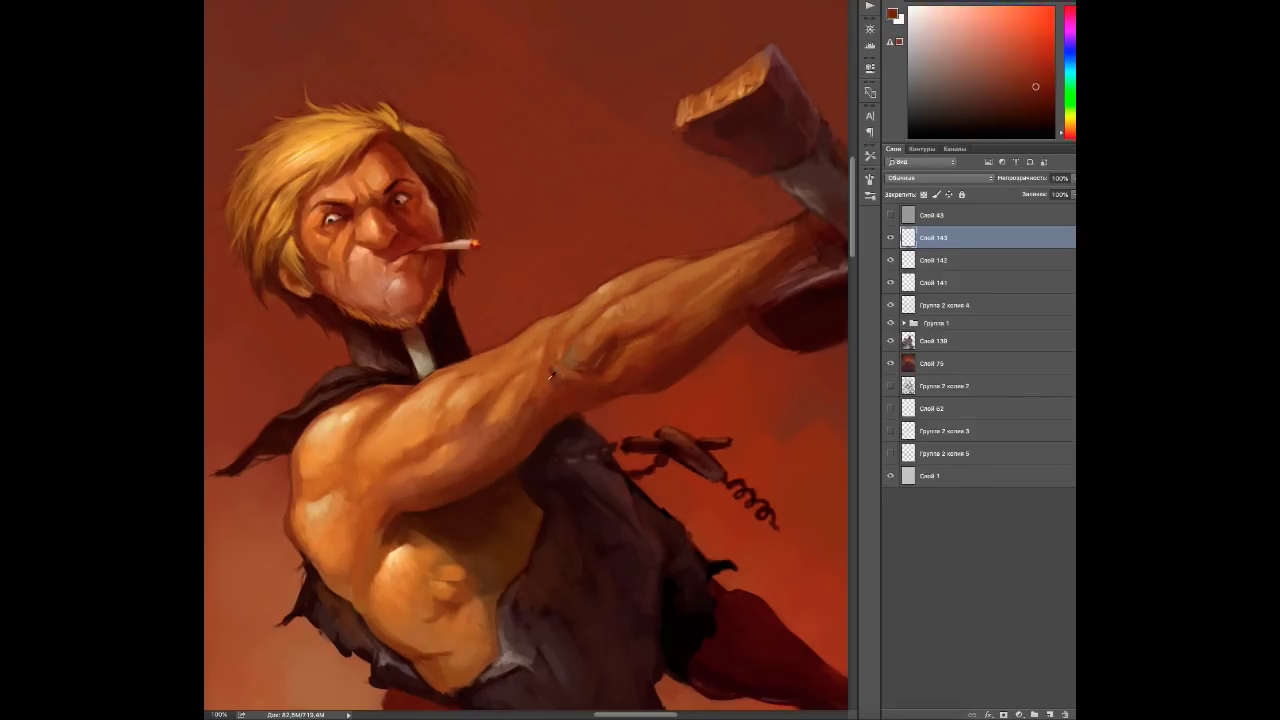
left_click(611, 311, "alt")
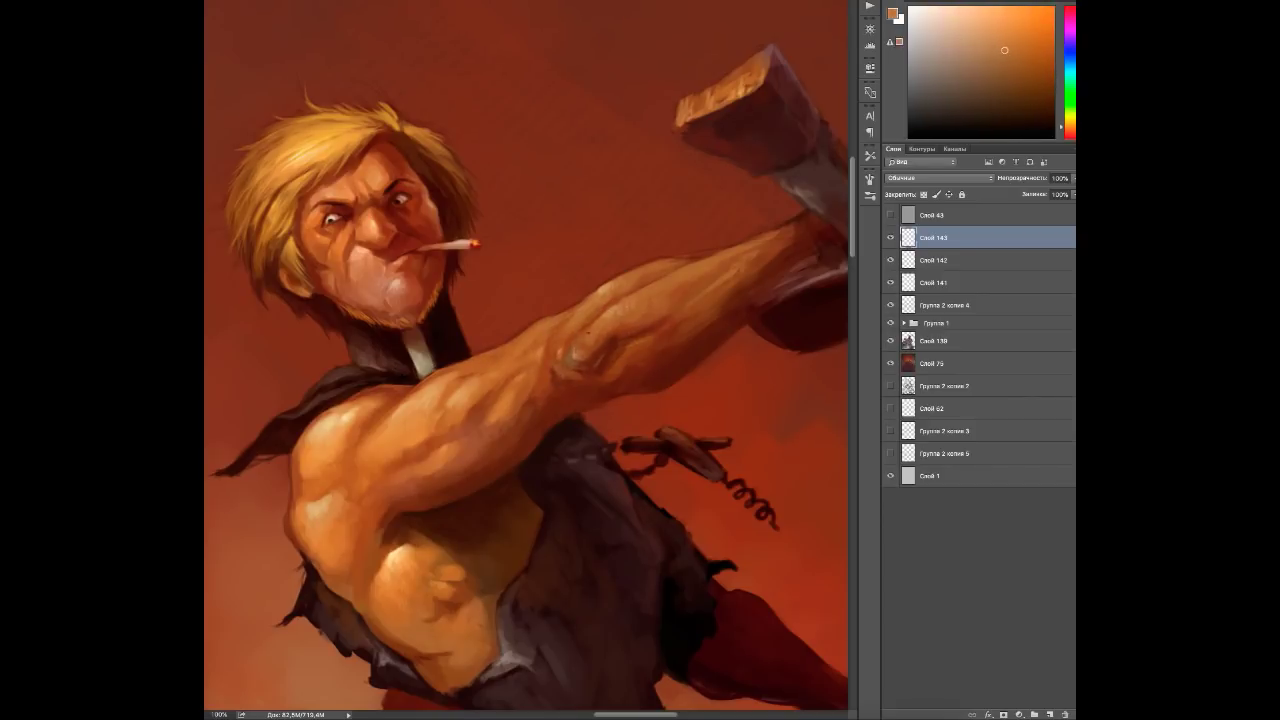
left_click(620, 328, "alt")
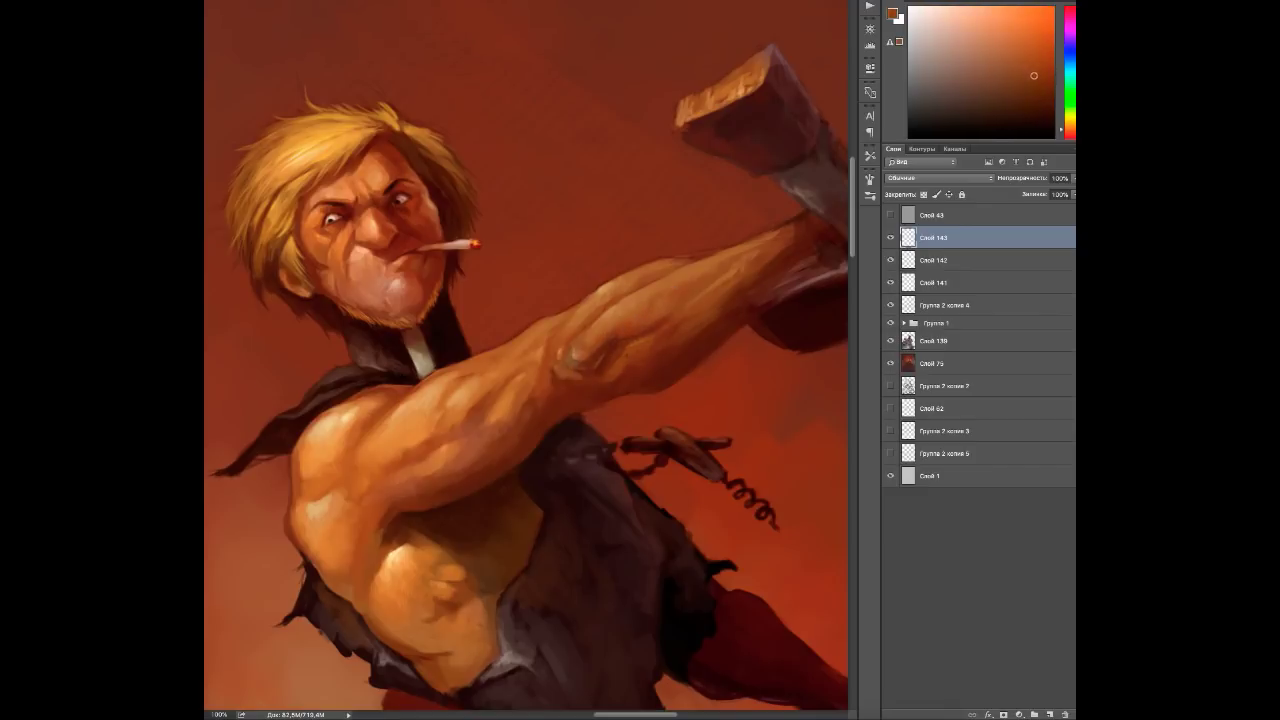
left_click(641, 342, "alt")
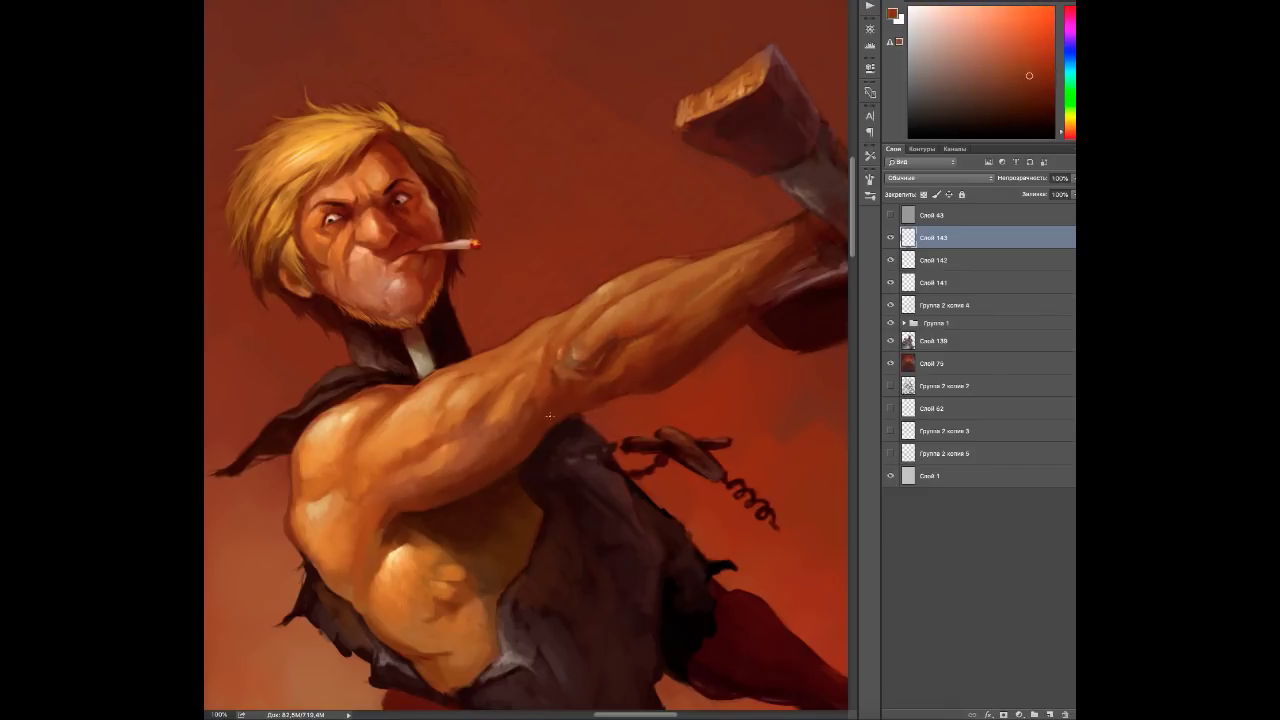
Blend the underside of the hero's forearm with sampled dark reddish-brown tones.
left_click(607, 403, "alt")
left_click(686, 356, "alt")
left_click(650, 362, "alt")
left_click_drag(650, 362, 674, 381)
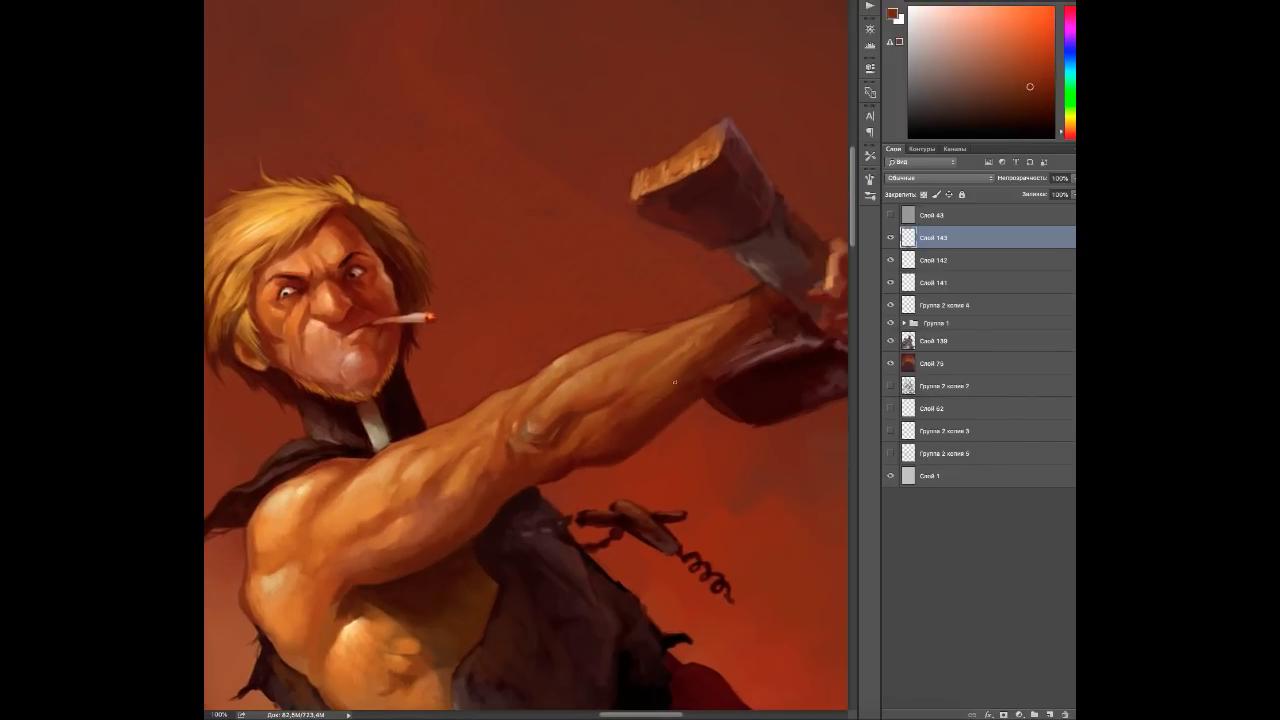
Clean up the upper contour of the outstretched arm and add orange highlights to the forearm muscles.
left_click(515, 385, "alt")
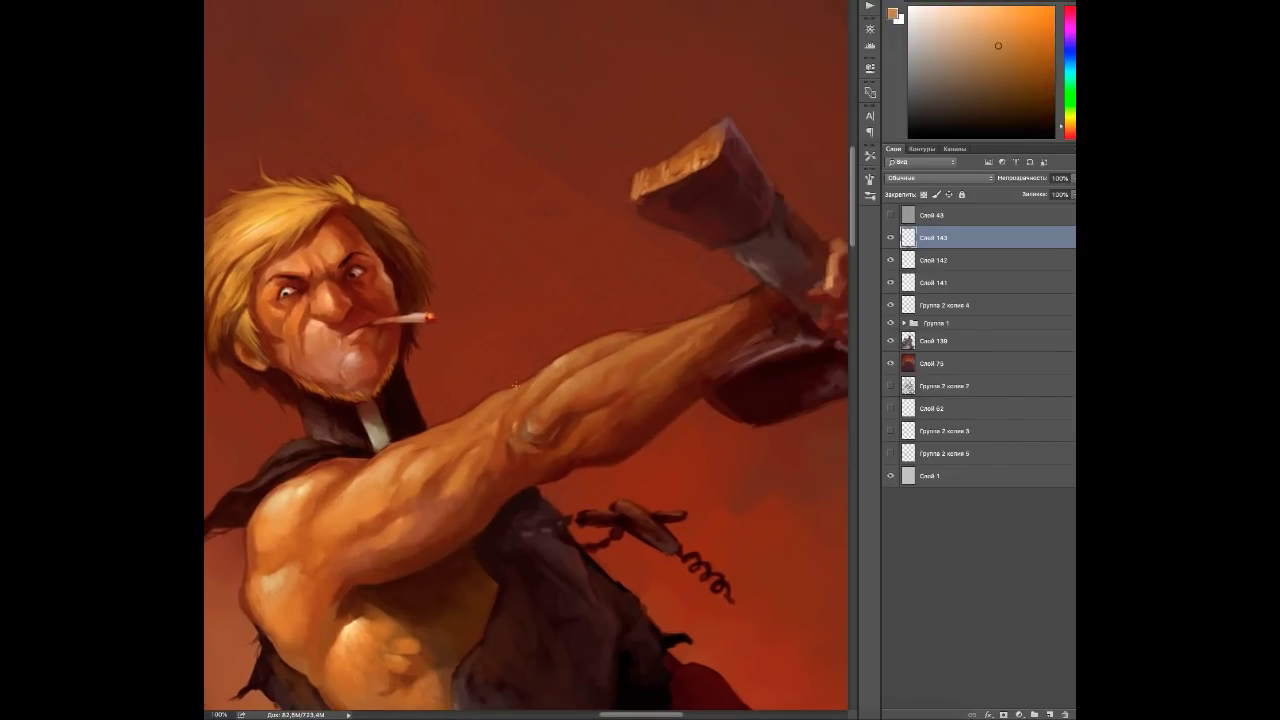
left_click(631, 346, "alt")
left_click(565, 366, "alt")
left_click(701, 346, "alt")
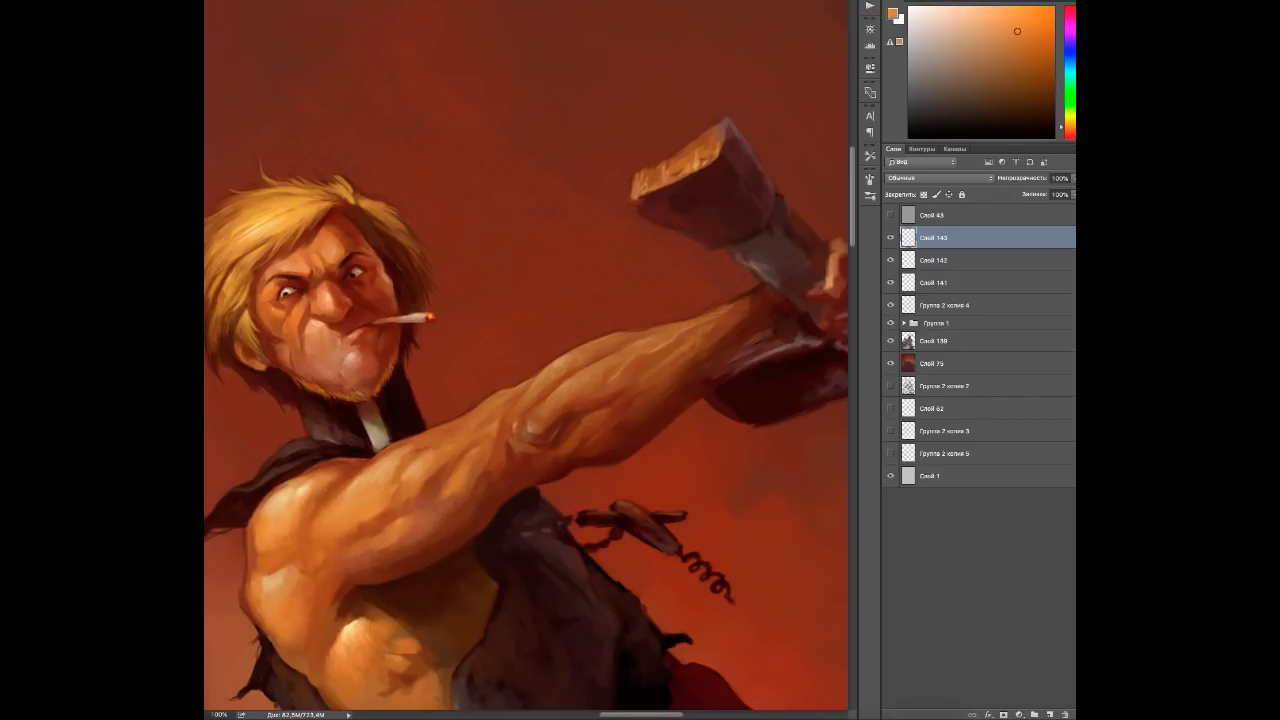
left_click_drag(735, 313, 669, 346)
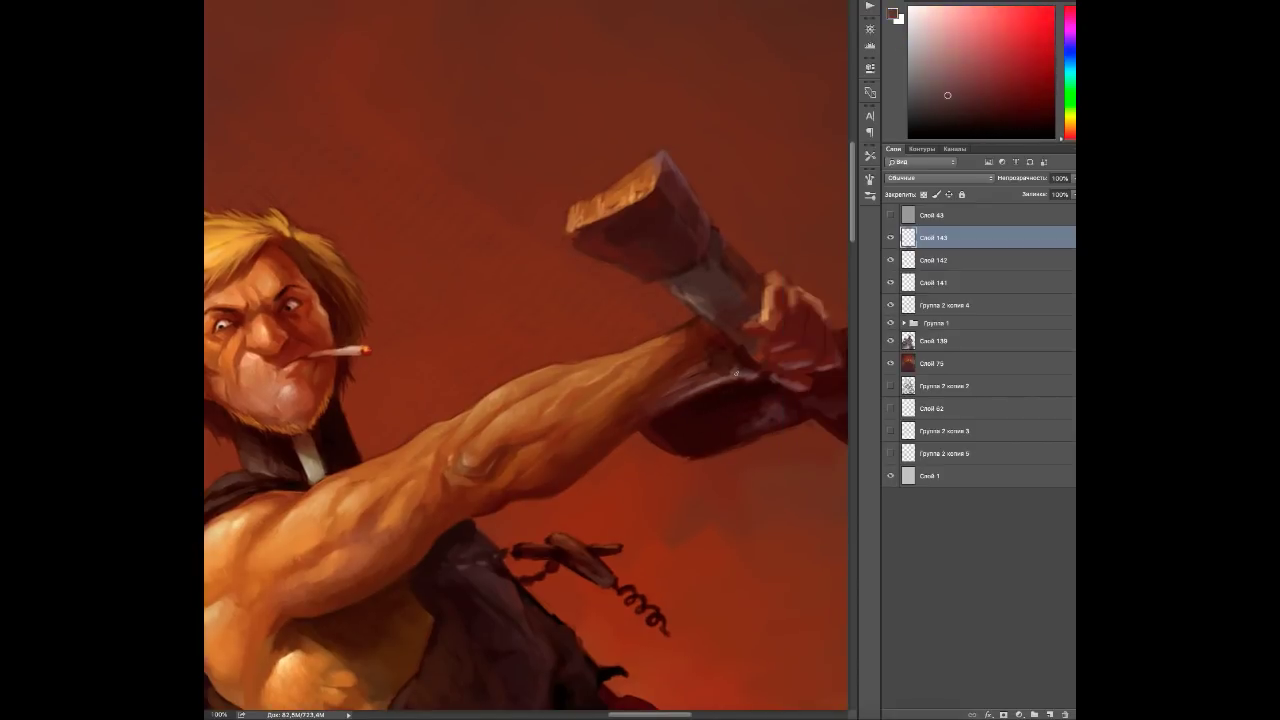
Refine the hero's wrist and the dark wood of the weapon beside it with sampled muted tones.
left_click(669, 346, "alt")
left_click(692, 345, "alt")
left_click(731, 380, "alt")
left_click(728, 350, "alt")
Group the hero's layers Слой 141 to Слой 143 and add a new layer inside the group.
scroll(728, 350, "down", 3)
left_click(932, 282, "shift")
key("ctrl+g")
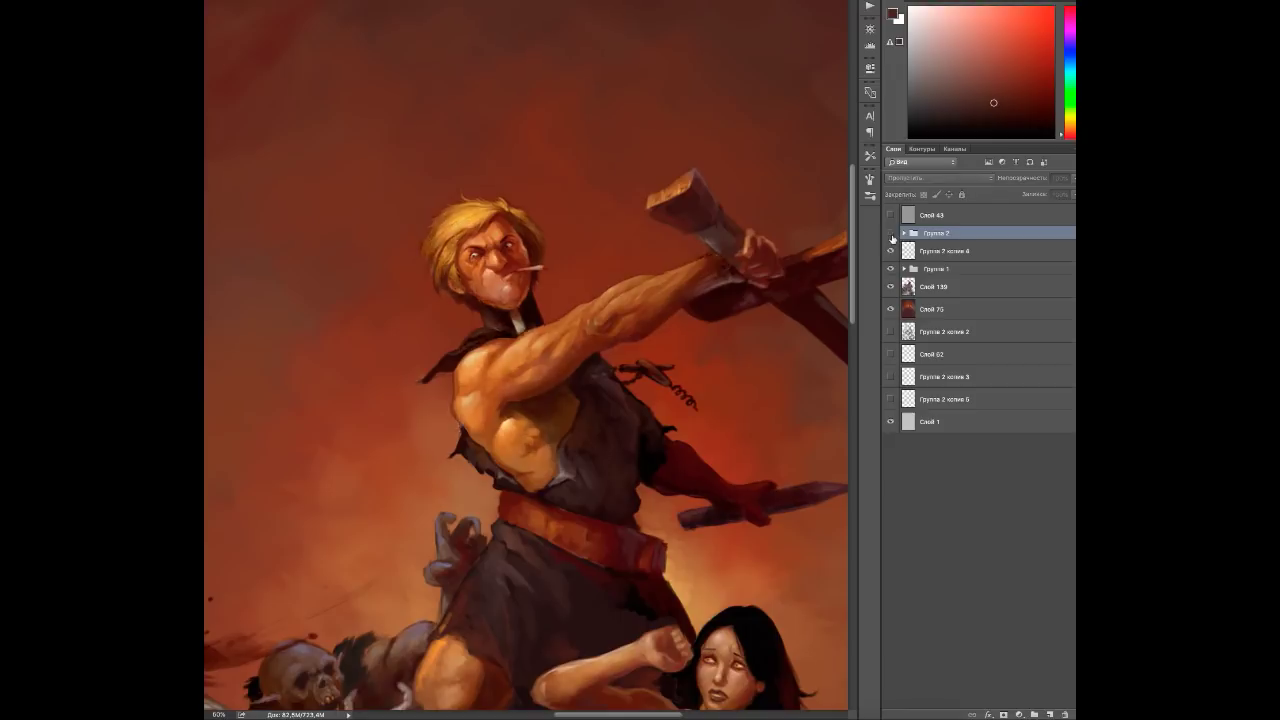
left_click(903, 232)
left_click(940, 251)
Add light skin tones and fine creases around the hero's near eye, cheek and forehead.
scroll(550, 285, "up", 2)
left_click(390, 262, "alt")
left_click(387, 260, "alt")
left_click(405, 257, "alt")
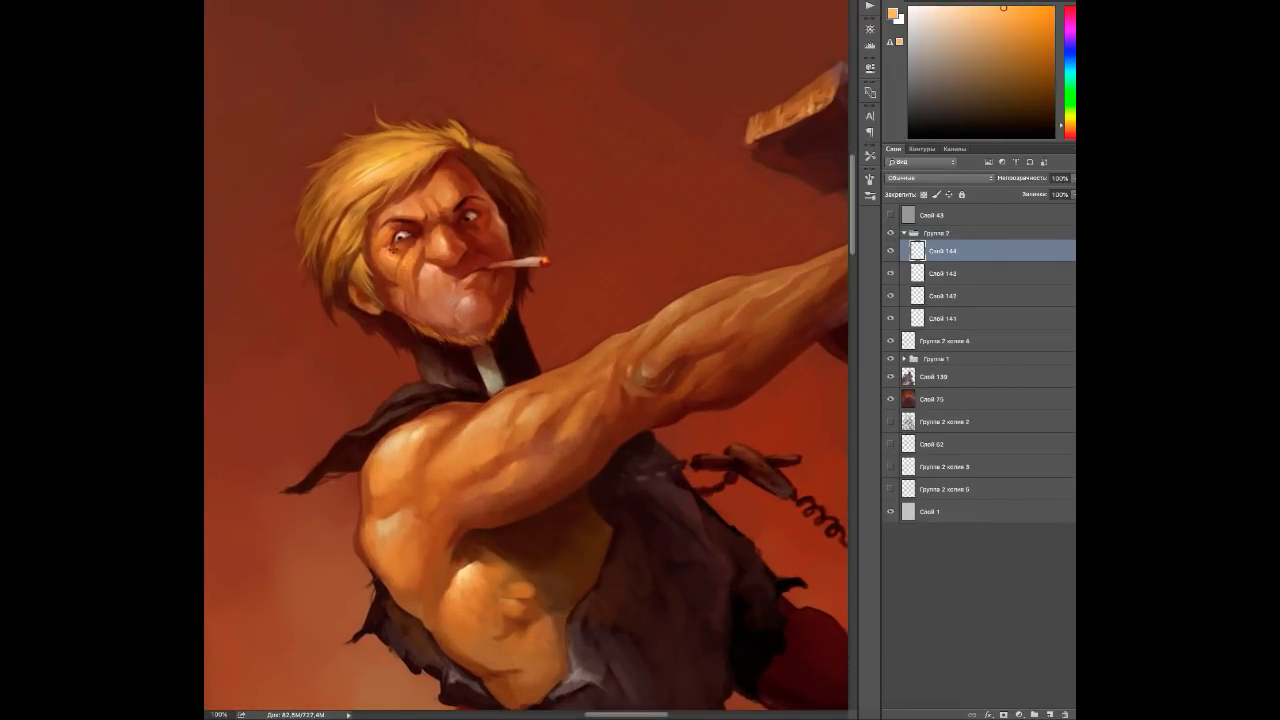
left_click(400, 258, "alt")
left_click(400, 258, "alt")
left_click(400, 258, "alt")
left_click(400, 258, "alt")
left_click(451, 177, "alt")
left_click(451, 177)
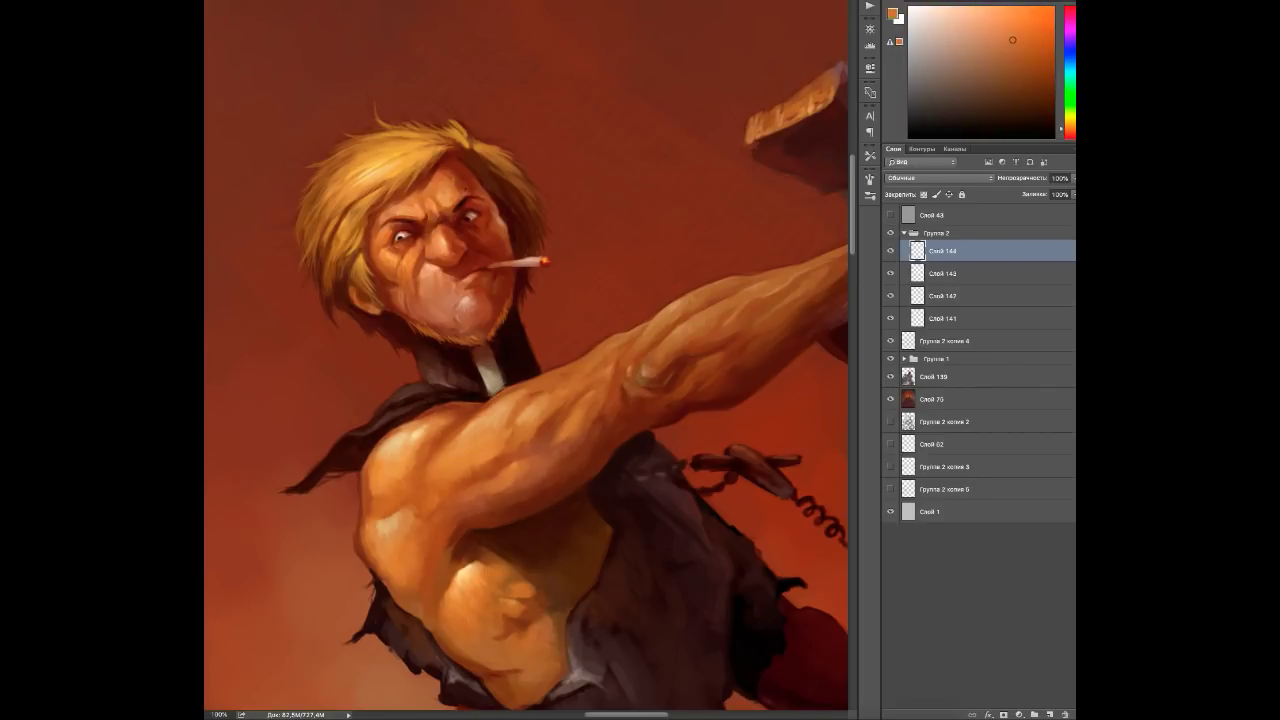
Sharpen the hero's brows, under-eye creases and cheek with sampled dark red and orange tones.
left_click(462, 192, "alt")
left_click(462, 192, "alt")
left_click(411, 249, "alt")
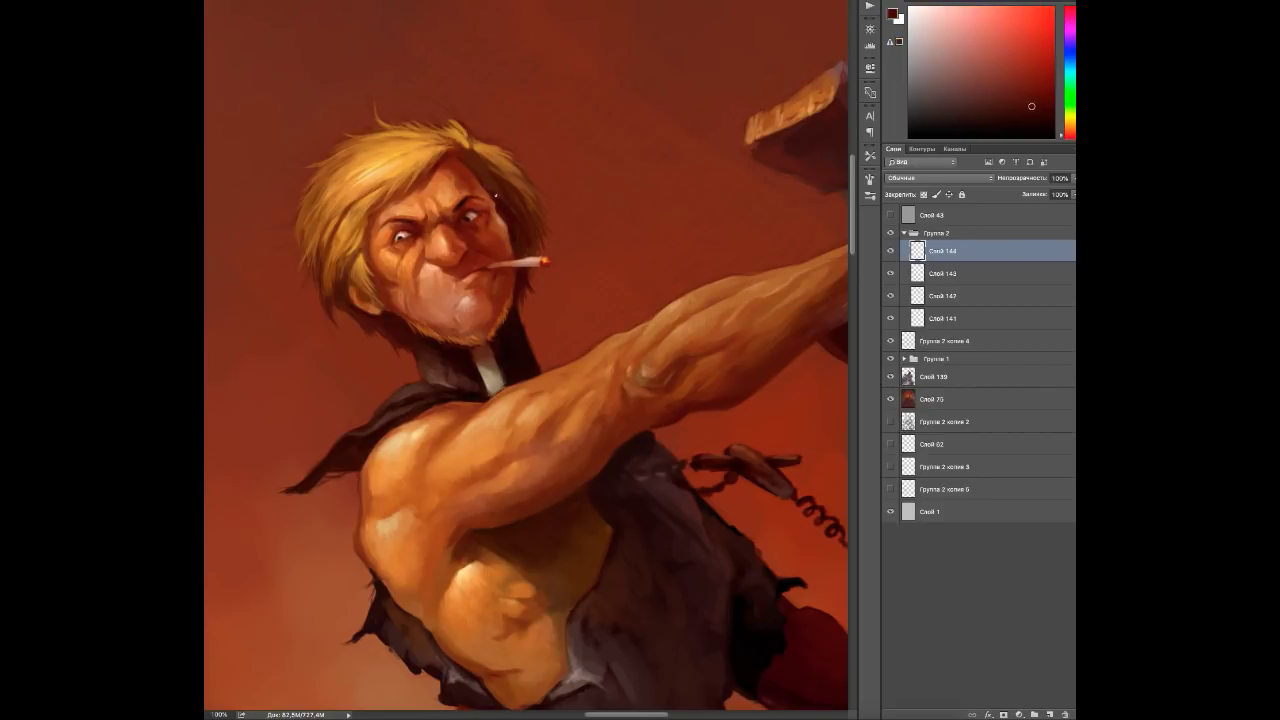
left_click(411, 249, "alt")
left_click(411, 249, "alt")
left_click(411, 249, "alt")
left_click(411, 249, "alt")
left_click(411, 249, "alt")
left_click(411, 249, "alt")
left_click(446, 283, "alt")
left_click(446, 283, "alt")
Paint frayed tatters and grey-brown highlights along the torn vest edge behind the hero's back.
left_click_drag(388, 600, 418, 460)
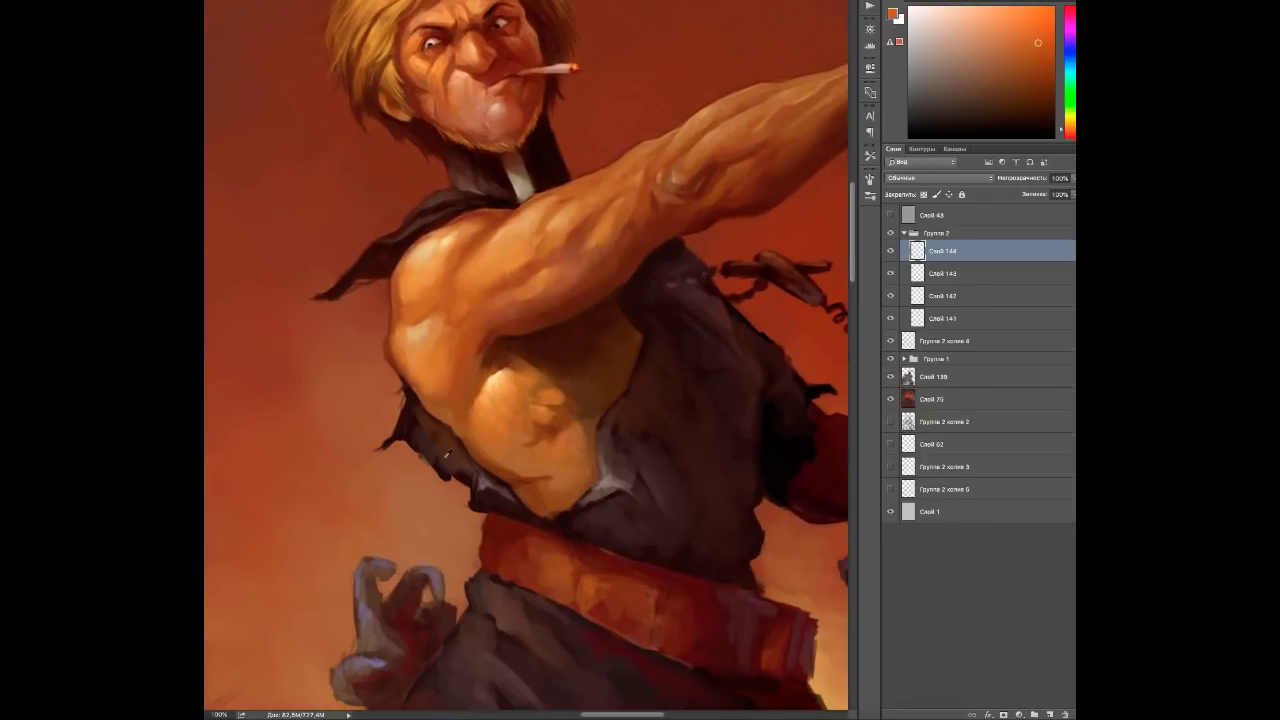
left_click(418, 462, "alt")
left_click(471, 484, "alt")
left_click(463, 510, "alt")
left_click(476, 514, "alt")
left_click(498, 474, "alt")
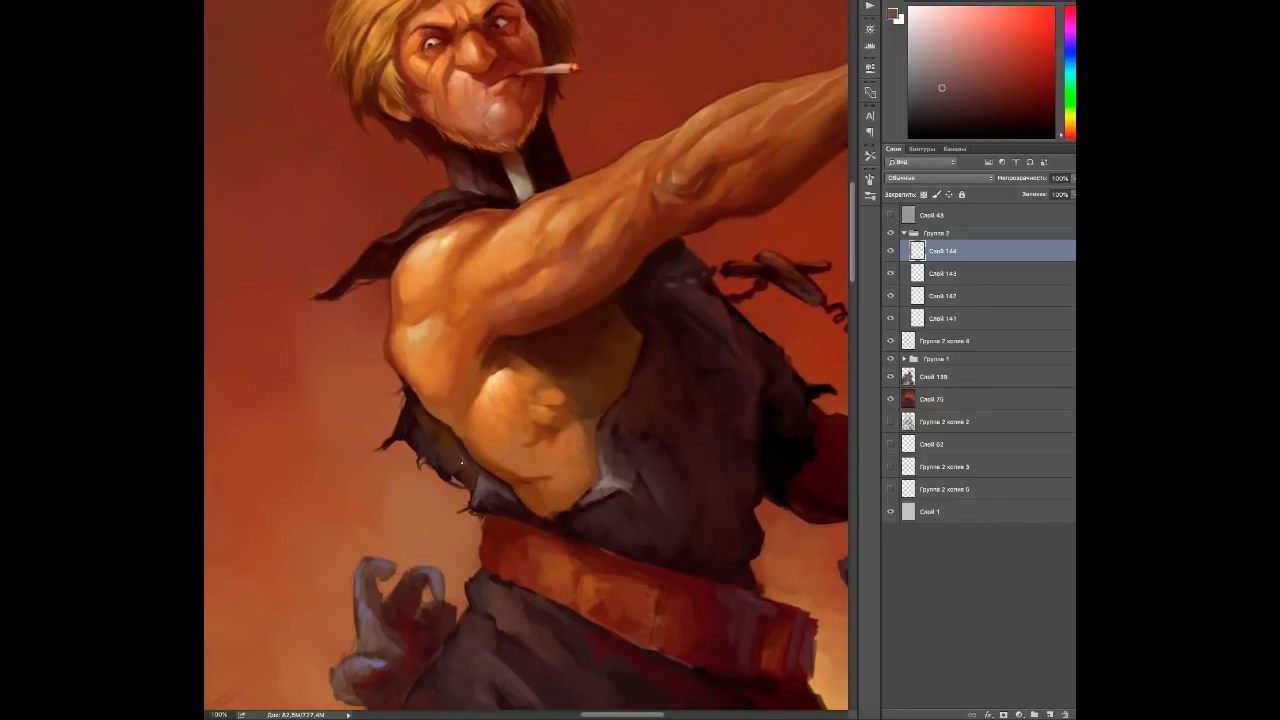
Refine the boundary between the hero's bare side and the torn vest with background and skin tones.
left_click_drag(476, 493, 398, 481)
left_click(340, 382, "alt")
left_click(423, 413, "alt")
left_click(423, 413, "alt")
left_click(414, 404, "alt")
left_click(476, 502, "alt")
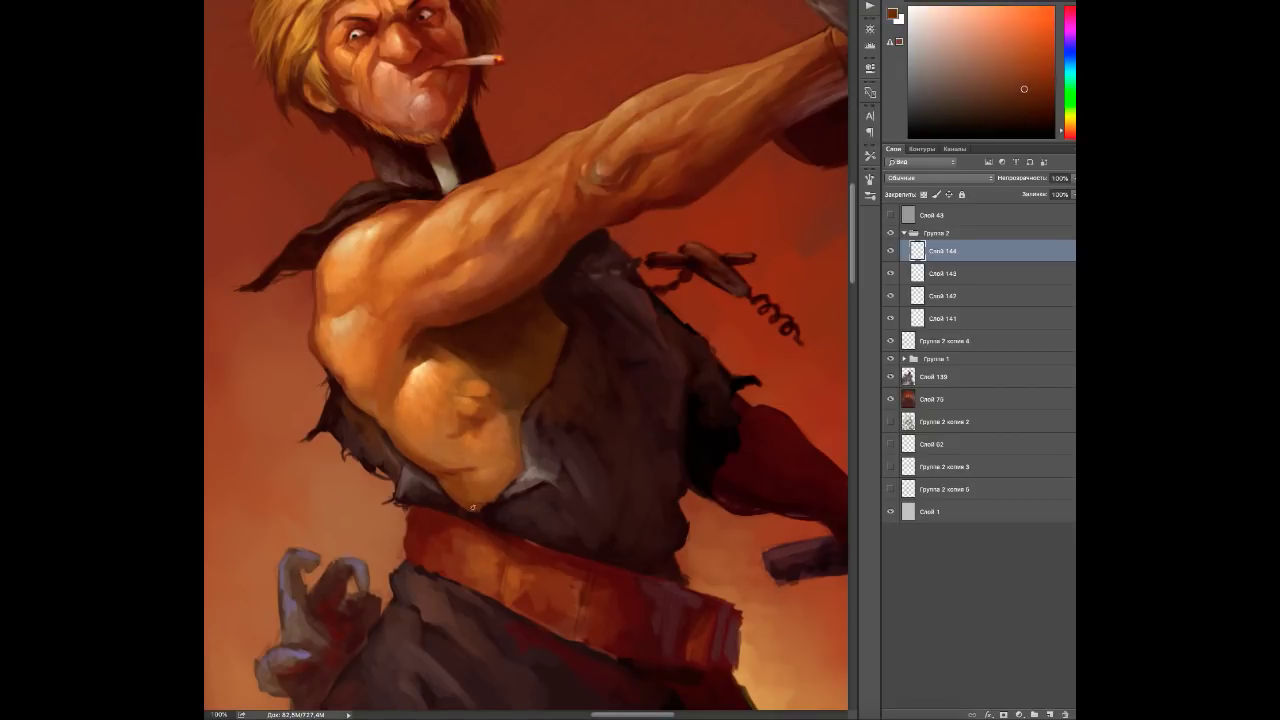
Define the grey turned-back corner of the vest below the hero's chest and the folds above the belt.
left_click(478, 506, "alt")
left_click(516, 484, "alt")
left_click(527, 490, "alt")
left_click(522, 425, "alt")
left_click(544, 456, "alt")
left_click(519, 477, "alt")
left_click(533, 477, "alt")
left_click(556, 530, "alt")
left_click(573, 514, "alt")
left_click(553, 495, "alt")
Darken the vest's opening beside the bare chest and smooth the shadowed skin along it.
left_click_drag(529, 332, 467, 370)
left_click(437, 420, "alt")
left_click(509, 408, "alt")
left_click(509, 408, "alt")
left_click(523, 452, "alt")
left_click(523, 452, "alt")
left_click(523, 452, "alt")
left_click(523, 452, "alt")
Paint dark folds and purple-brown lights across the front of the hero's vest.
left_click(550, 440, "alt")
left_click(582, 402, "alt")
left_click(582, 402, "alt")
left_click(582, 402, "alt")
left_click(621, 404, "alt")
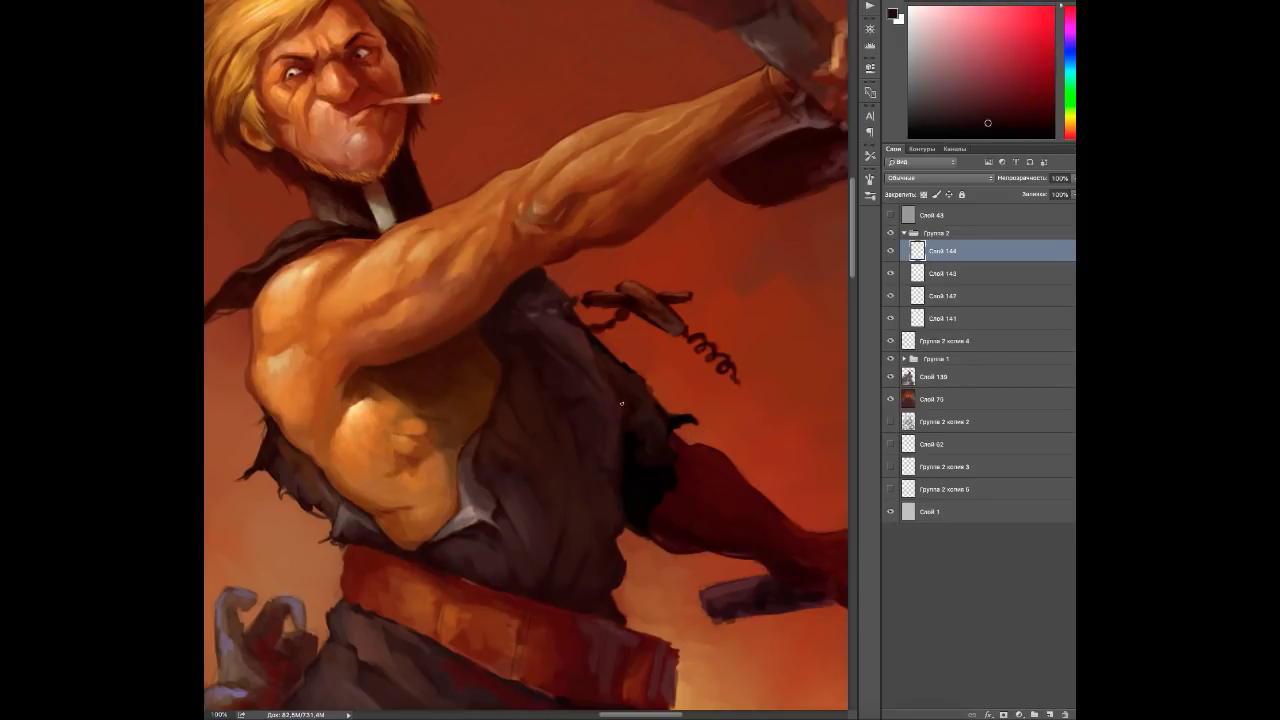
left_click(589, 352, "alt")
left_click(614, 434, "alt")
left_click_drag(614, 434, 590, 492)
Refine the vest's upper front beneath the arm and its edge against the chest with dark brown tones.
left_click(508, 348, "alt")
left_click(513, 353, "alt")
left_click(479, 438, "alt")
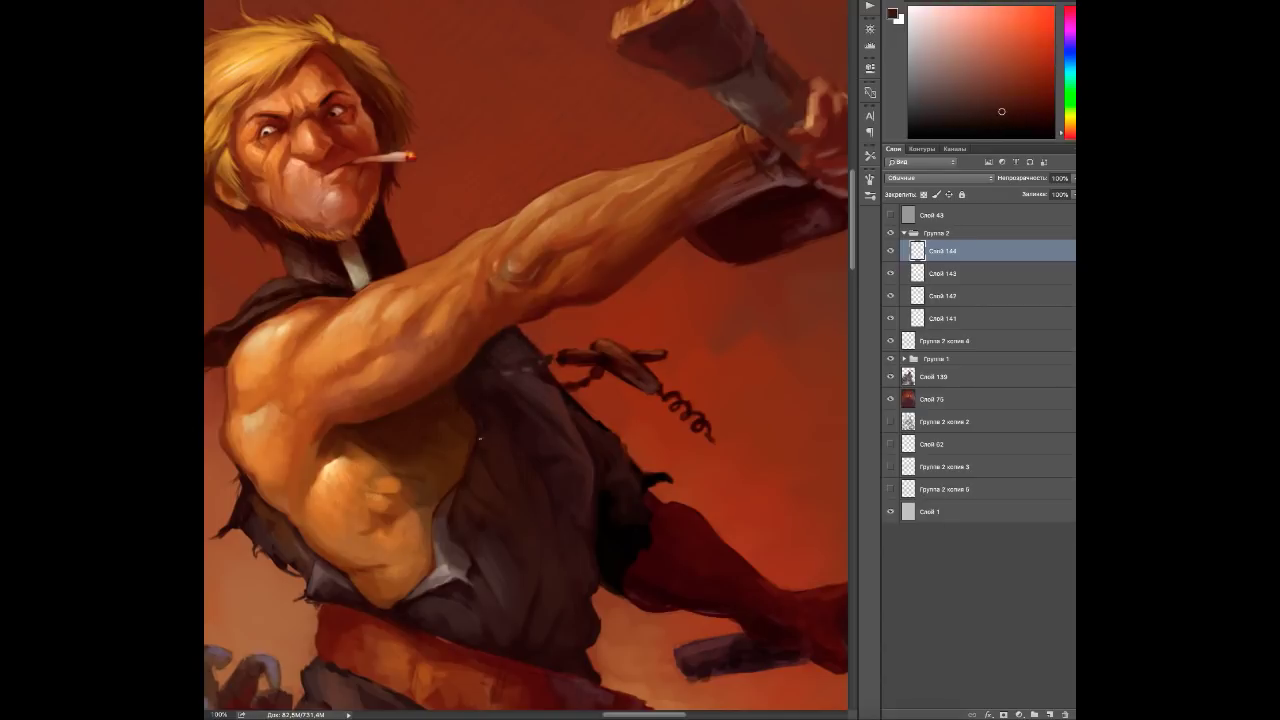
left_click(487, 574, "alt")
left_click(500, 320, "alt")
left_click_drag(495, 283, 556, 234)
Reshape the hero's lower ribs and the light grey torn flap beside them, adding crisp edges and folds.
left_click(395, 540, "alt")
left_click(395, 540, "alt")
left_click(383, 523, "alt")
left_click(412, 570, "alt")
left_click(382, 600, "alt")
left_click(421, 600, "alt")
left_click(418, 618, "alt")
left_click(436, 593, "alt")
left_click(436, 593, "alt")
left_click(426, 622, "alt")
left_click(413, 616, "alt")
left_click(460, 578, "alt")
left_click(436, 571, "alt")
Rework the first section of the hero's leather belt with sampled orange, brown and dark red tones.
left_click_drag(475, 597, 455, 509)
left_click(440, 528, "alt")
left_click(426, 521, "alt")
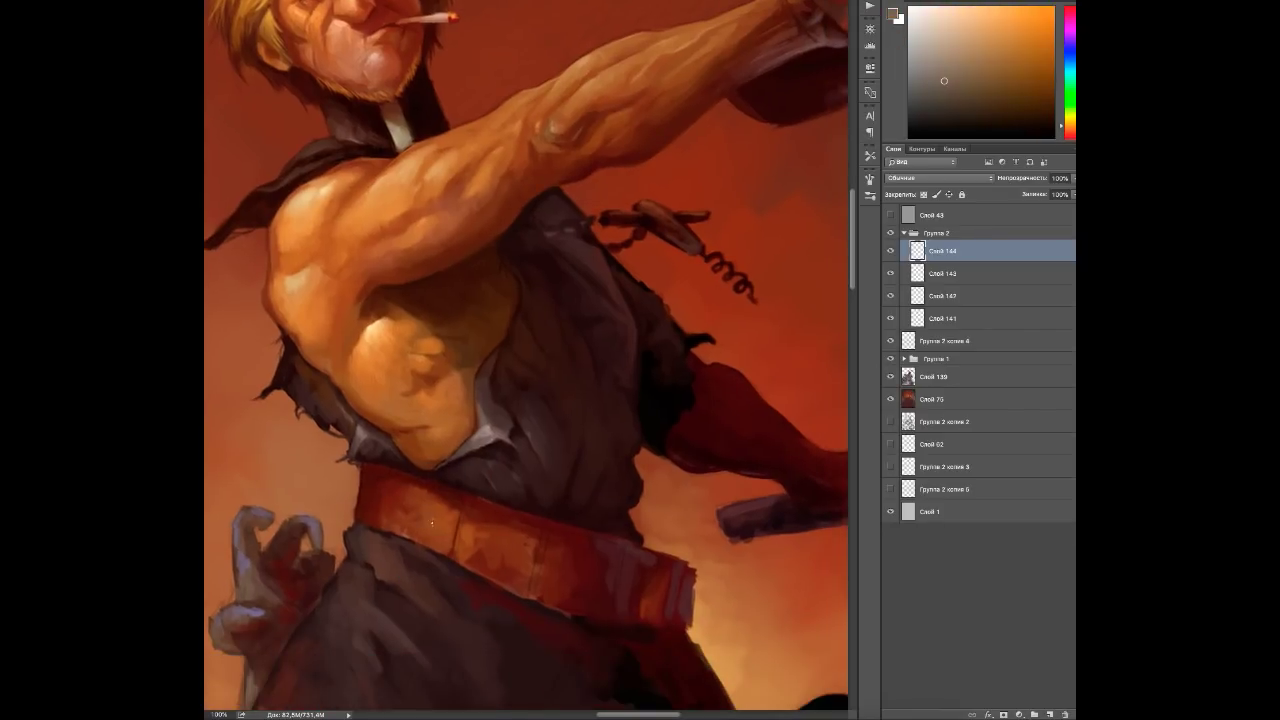
left_click(447, 516, "alt")
left_click(449, 486, "alt")
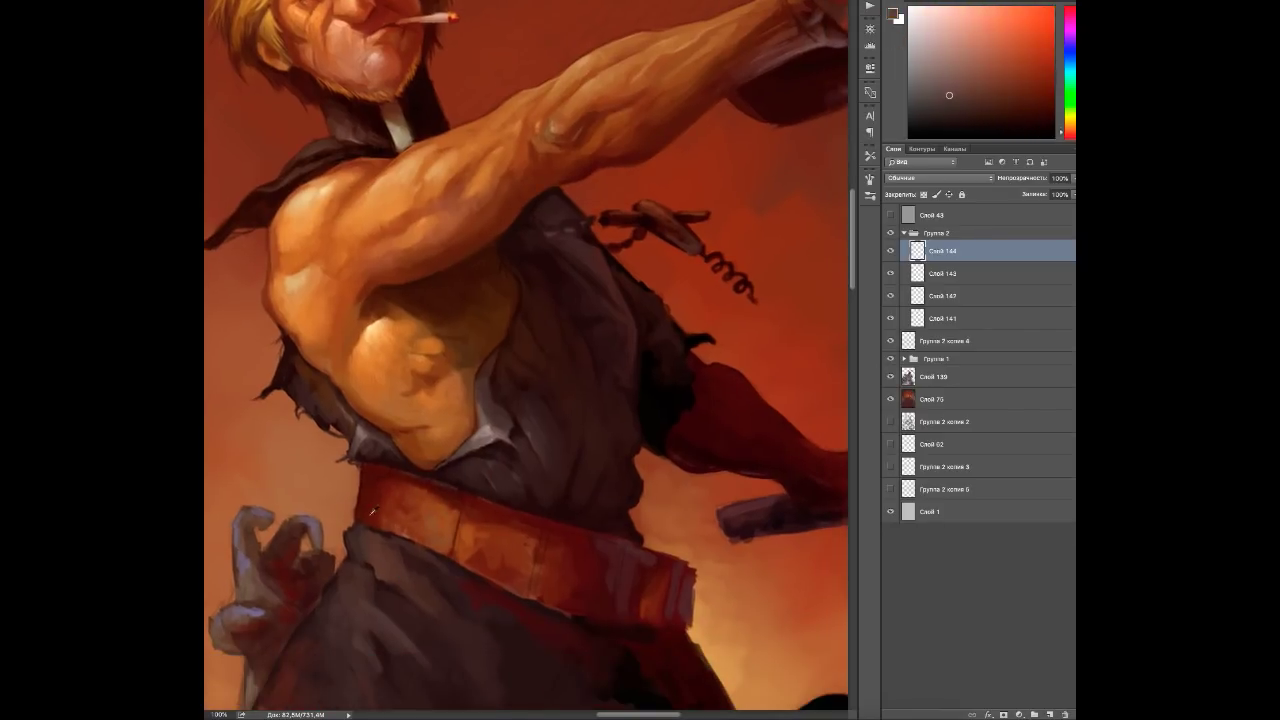
left_click(368, 518, "alt")
Refine the frayed vest edge behind the hero and the grey flap at his waist.
left_click(295, 378, "alt")
left_click(353, 415, "alt")
left_click(362, 433, "alt")
left_click(464, 409, "alt")
left_click(509, 420, "alt")
Add worn orange scratches to the belt's first section and deepen the vest's edge beside the chest.
left_click(366, 520, "alt")
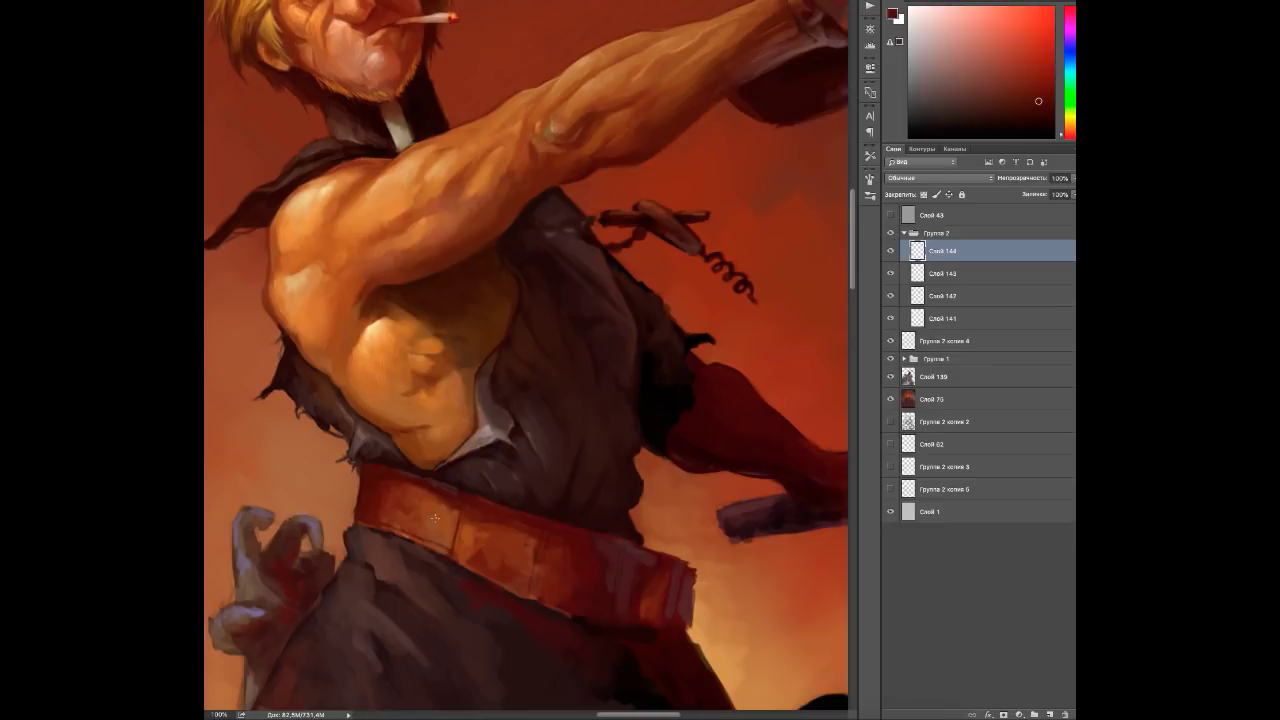
left_click(420, 445, "alt")
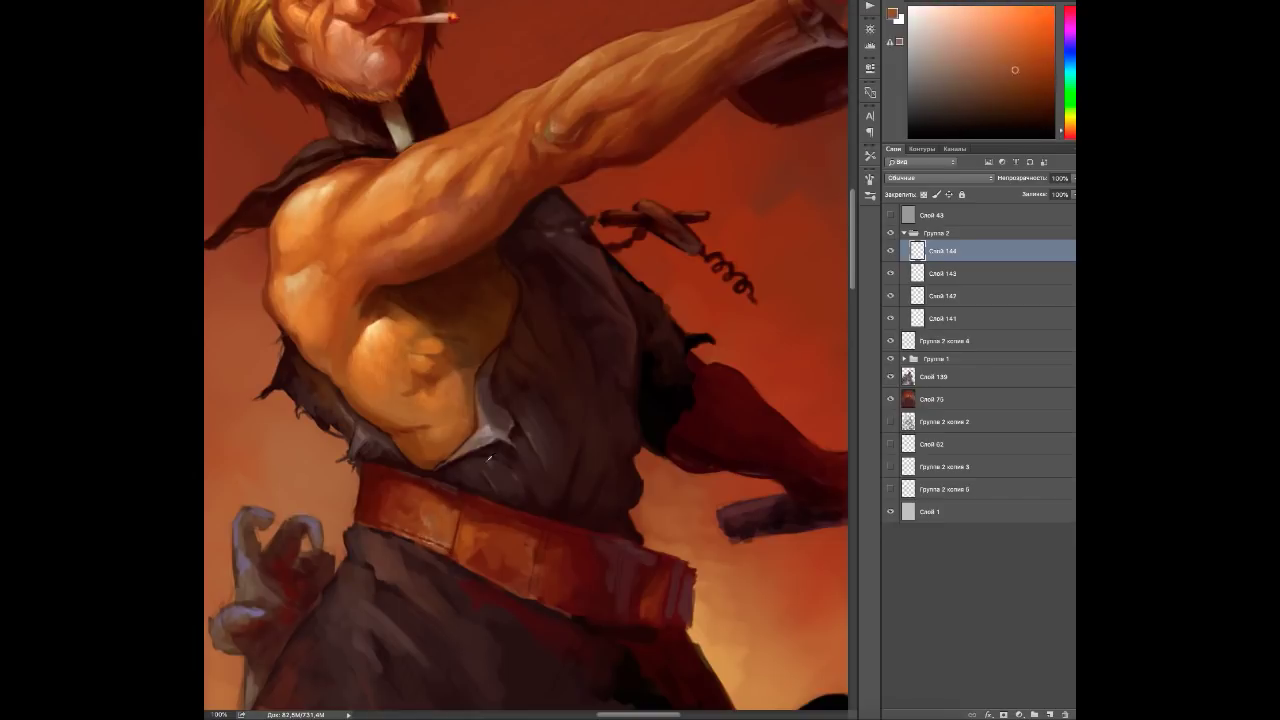
left_click(542, 446, "alt")
left_click(498, 372, "alt")
left_click(498, 372, "alt")
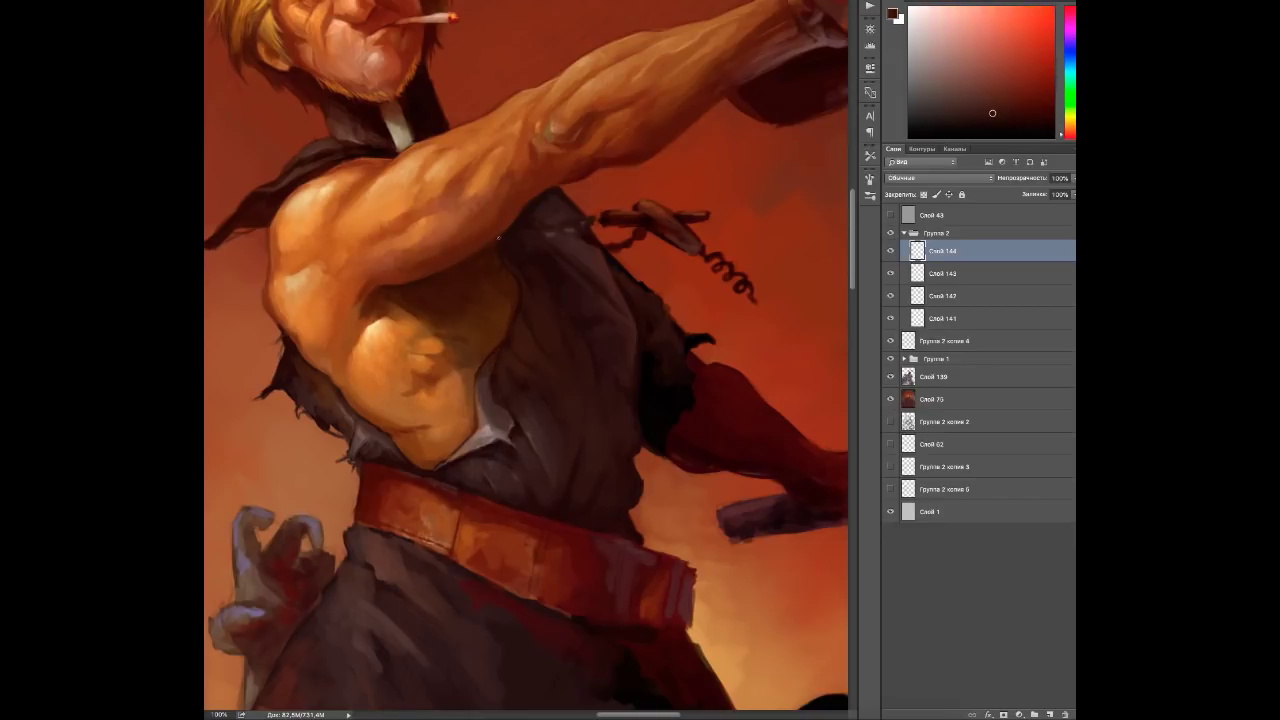
On a new layer, refine the hero's forehead, temple and far side of the face, and tidy the contour near his neck.
key("ctrl+minus")
key("ctrl+shift+alt+n")
key("ctrl+plus")
left_click(418, 236, "alt")
left_click(421, 253, "alt")
left_click(404, 206, "alt")
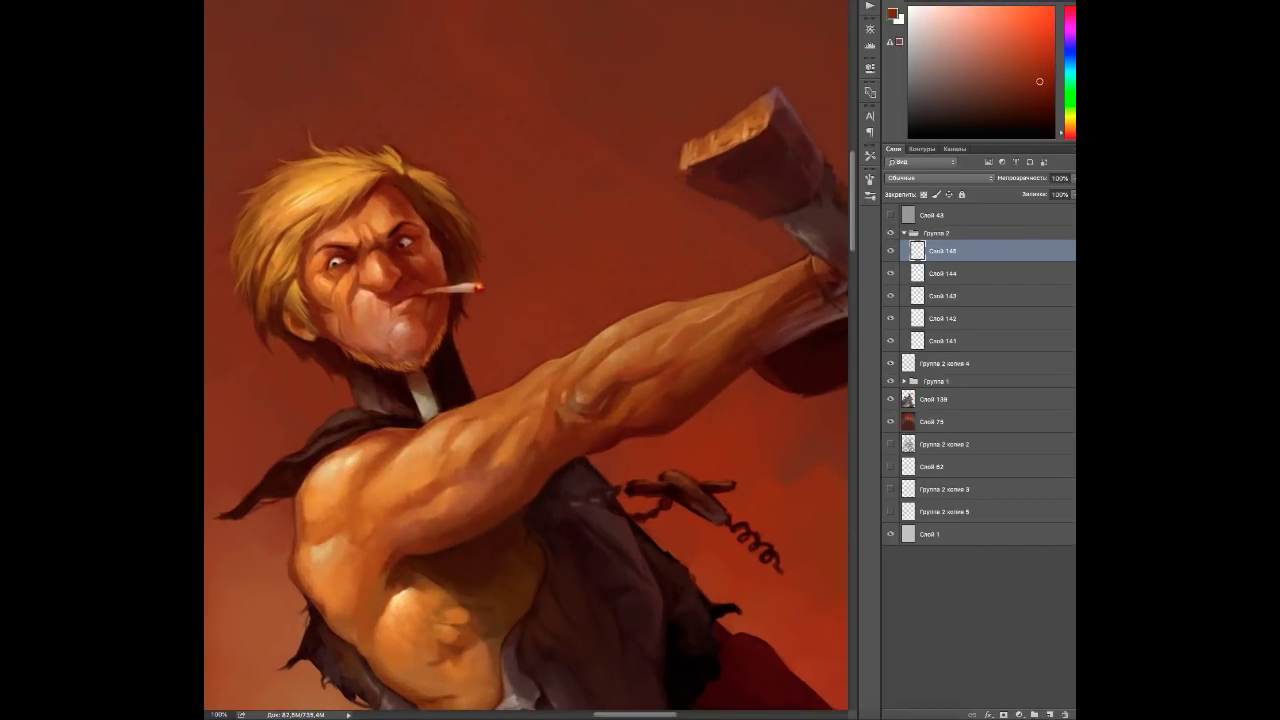
left_click(442, 212, "alt")
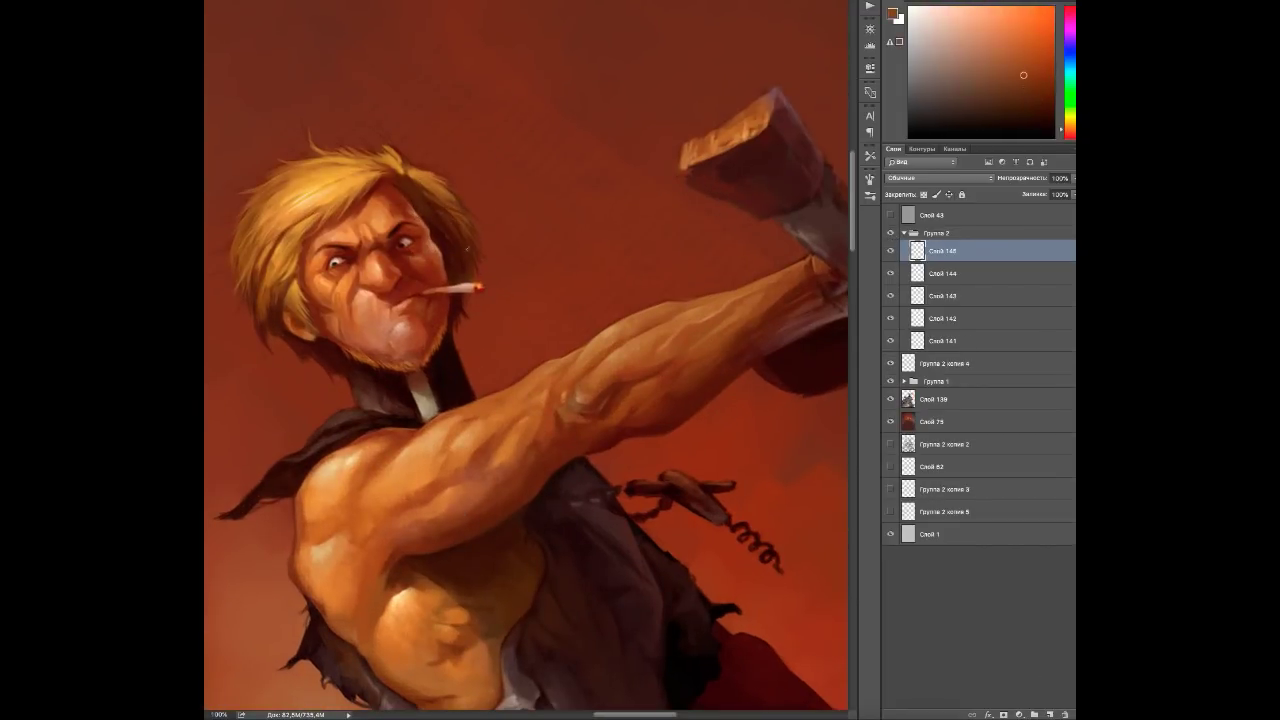
left_click(408, 175, "alt")
left_click(494, 312, "alt")
left_click_drag(494, 312, 544, 237)
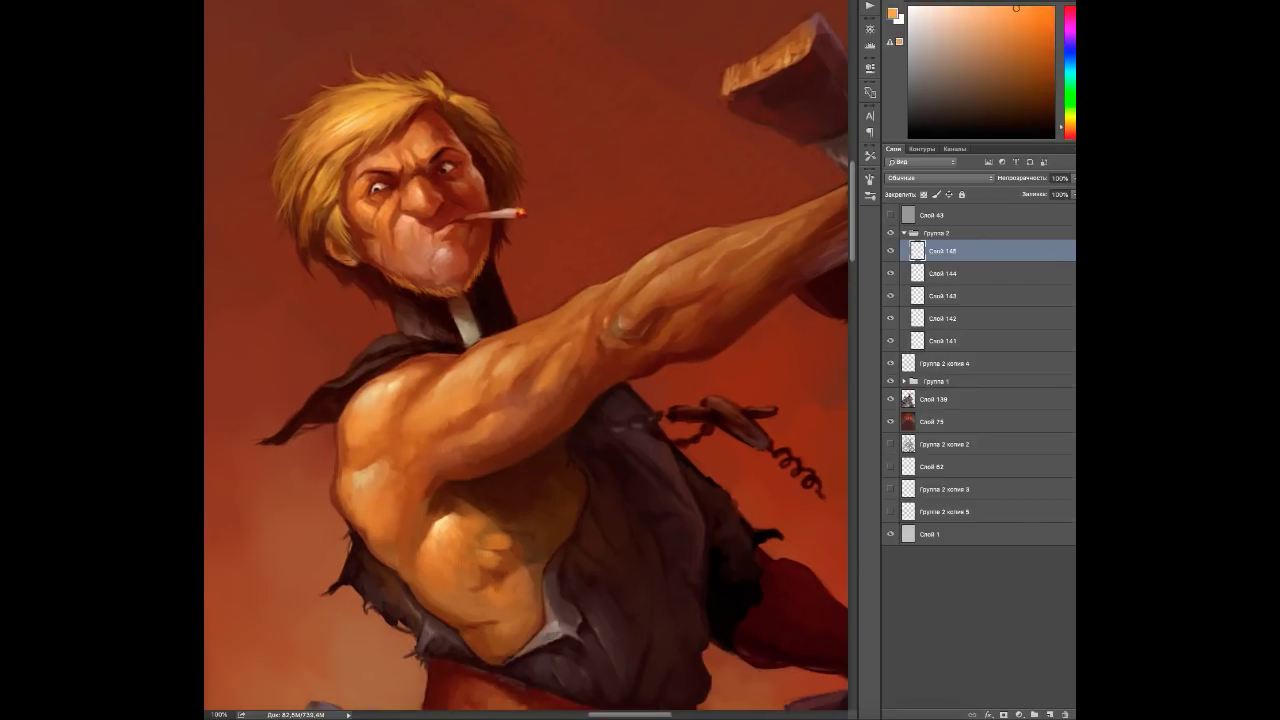
left_click(520, 305, "alt")
left_click_drag(520, 305, 544, 301)
Deepen the hero's brows, nose bridge and eye sockets with sampled dark red accents.
left_click(449, 198, "alt")
left_click(428, 198, "alt")
left_click(430, 168, "alt")
left_click(430, 168, "alt")
left_click(433, 165, "alt")
left_click(433, 166, "alt")
left_click(433, 166, "alt")
left_click(433, 166, "alt")
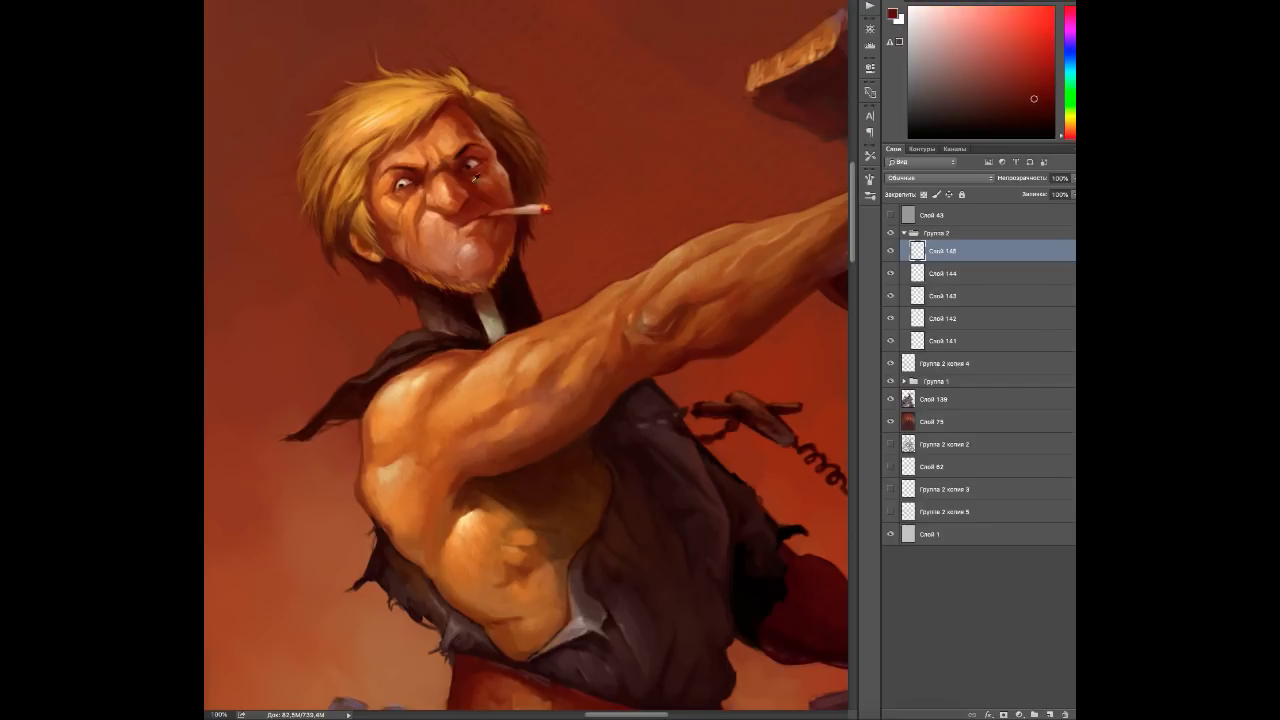
left_click_drag(490, 210, 416, 161)
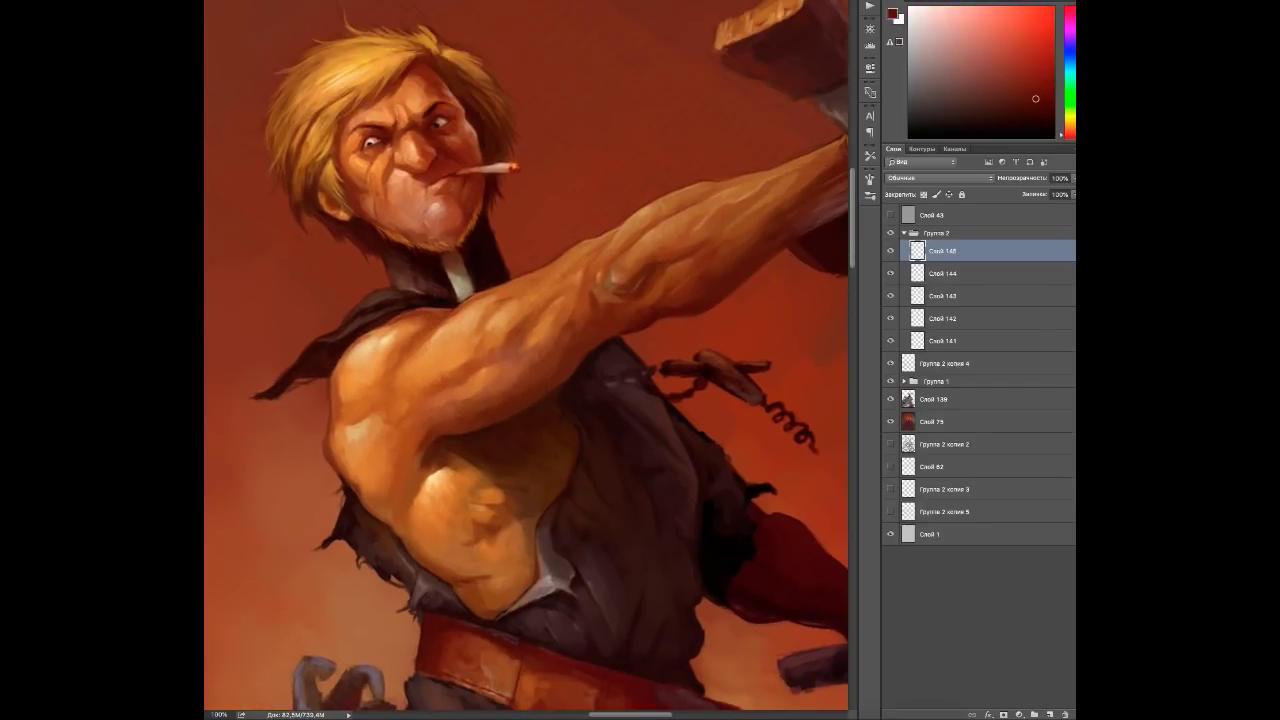
left_click(416, 161, "alt")
Define the seam and worn edges of the belt's second section with sampled orange and dark red tones.
left_click_drag(440, 400, 429, 234)
left_click(483, 511, "alt")
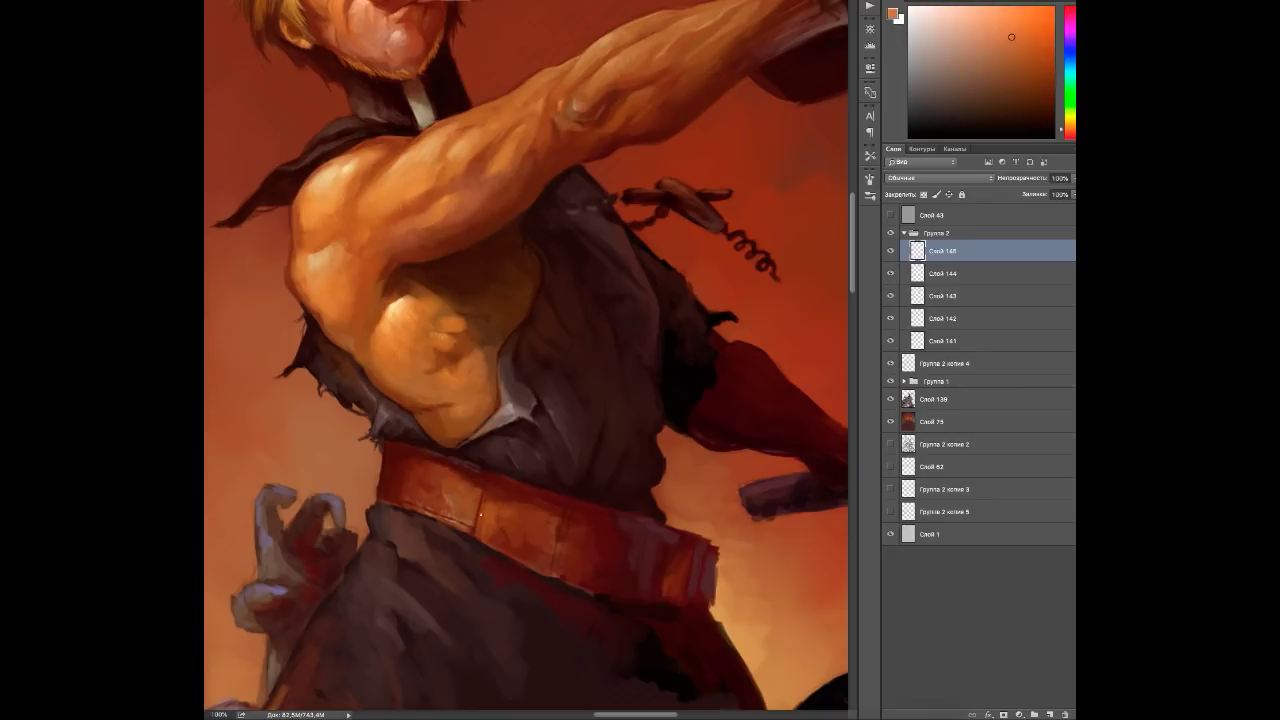
left_click(551, 530, "alt")
left_click(523, 494, "alt")
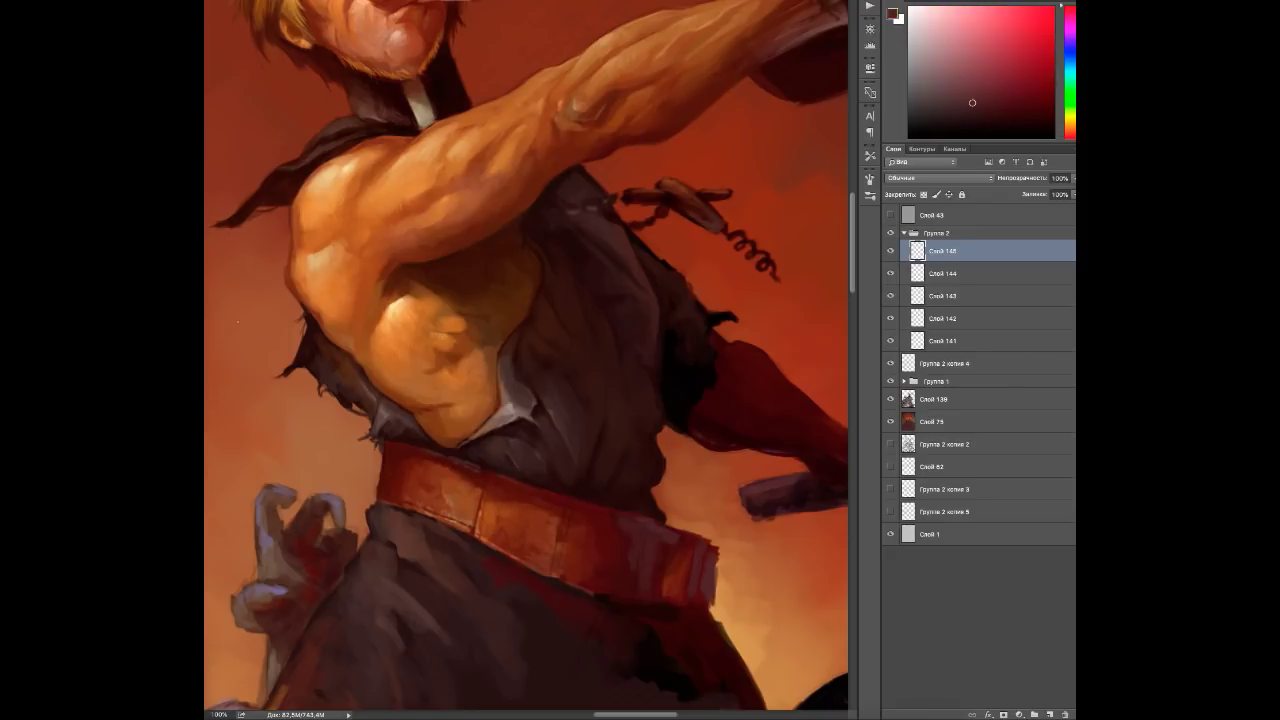
left_click(550, 492, "alt")
left_click(640, 521, "alt")
left_click(449, 500, "alt")
Refine the second belt section's lower border and scuffed leather, and sharpen the seam beside the third section.
left_click(505, 535, "alt")
left_click(529, 562, "alt")
left_click(563, 532, "alt")
left_click(522, 524, "alt")
left_click(529, 539, "alt")
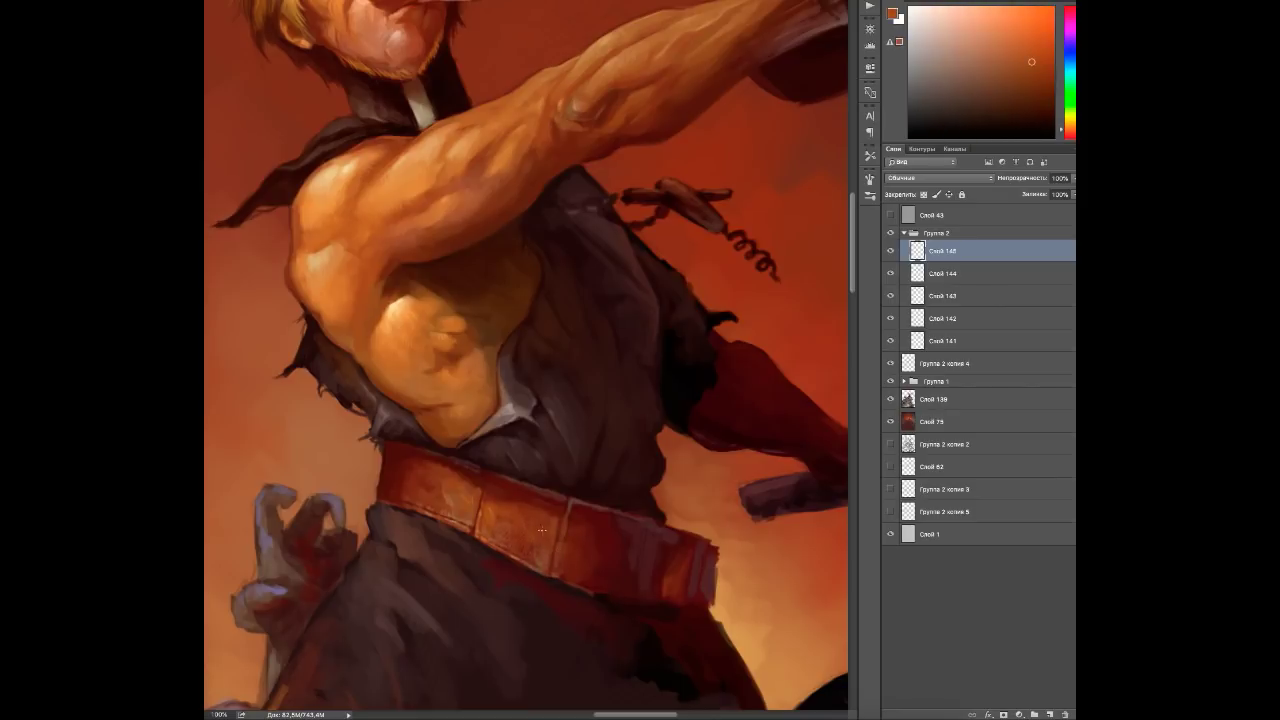
left_click(560, 526, "alt")
left_click(556, 506, "alt")
left_click(548, 530, "alt")
Shade the belt's third section in deep red and define its highlighted edges.
left_click(580, 558, "alt")
left_click(554, 572, "alt")
left_click(622, 520, "alt")
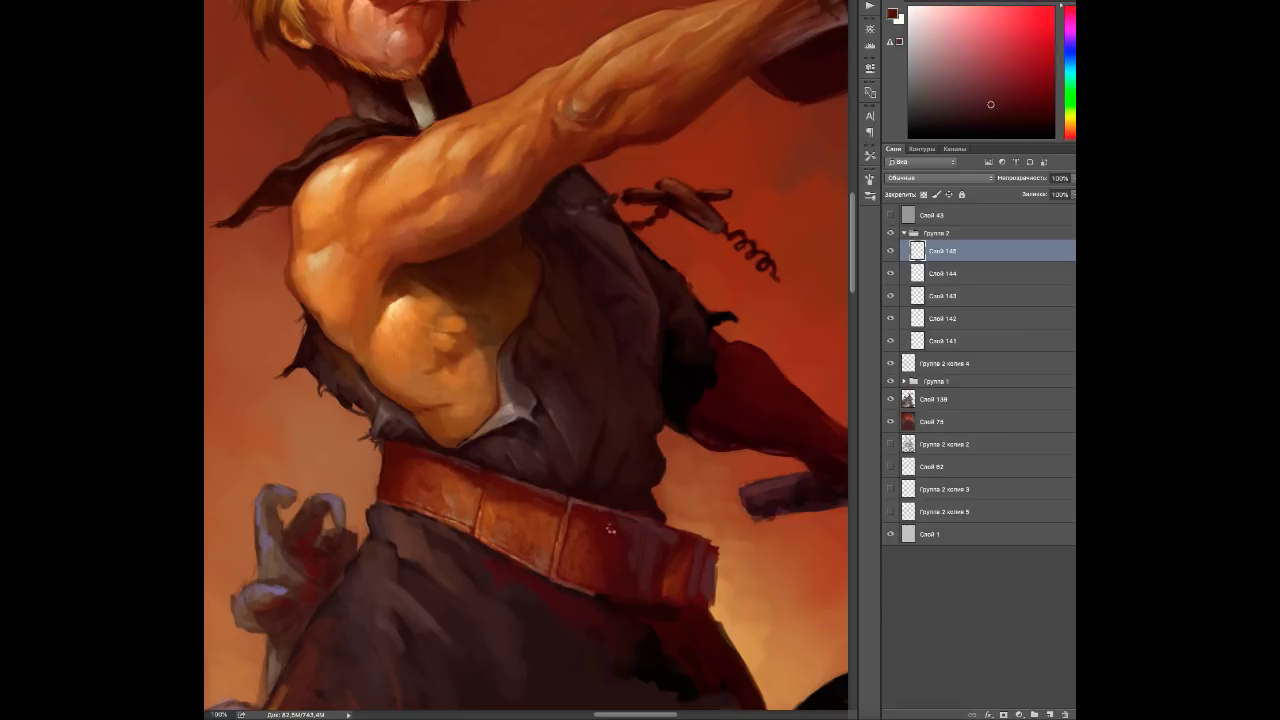
left_click(477, 488, "alt")
left_click(627, 596, "alt")
left_click(633, 570, "alt")
Shape the belt's far end and its narrow loops with orange leather tones, dark gaps and purple edge highlights.
left_click(669, 533, "alt")
left_click(693, 598, "alt")
left_click(692, 600, "alt")
mouse_move(698, 550)
left_mouse_down()
mouse_move(686, 606)
mouse_move(716, 594)
left_mouse_up()
left_click(690, 600, "alt")
left_click(691, 543, "alt")
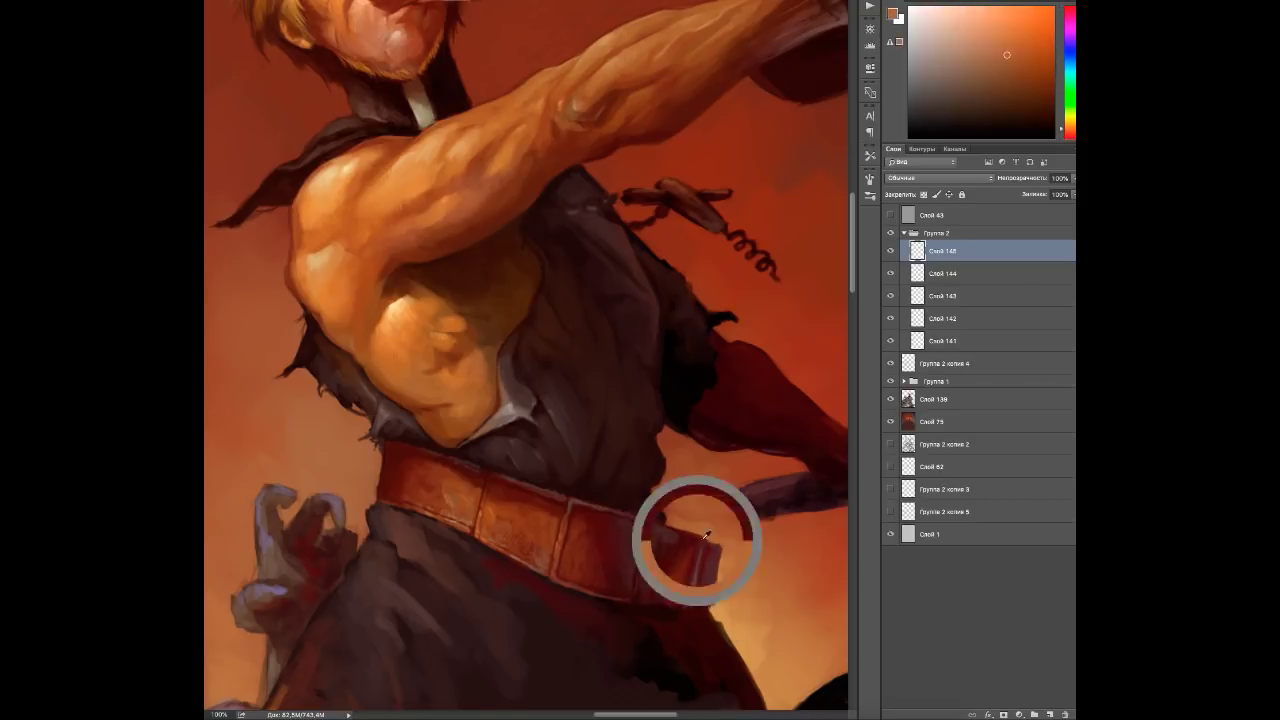
left_click(640, 525, "alt")
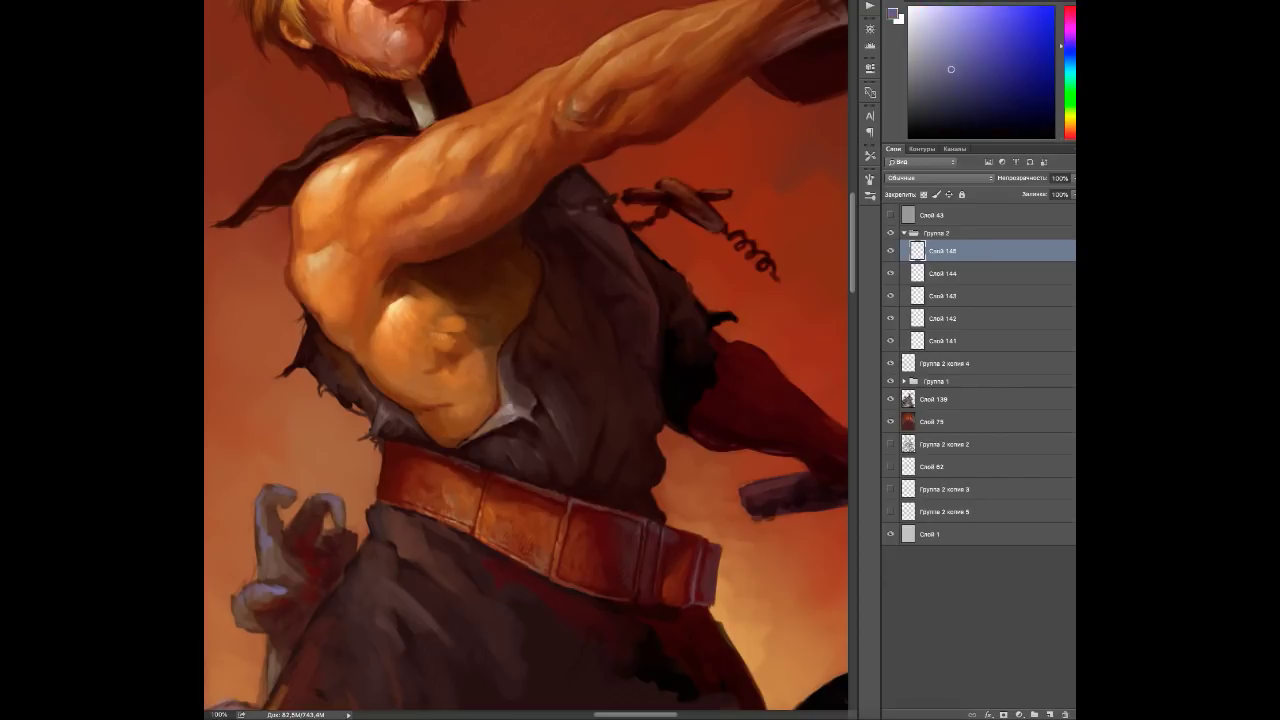
left_click(699, 550, "alt")
left_click(670, 600, "alt")
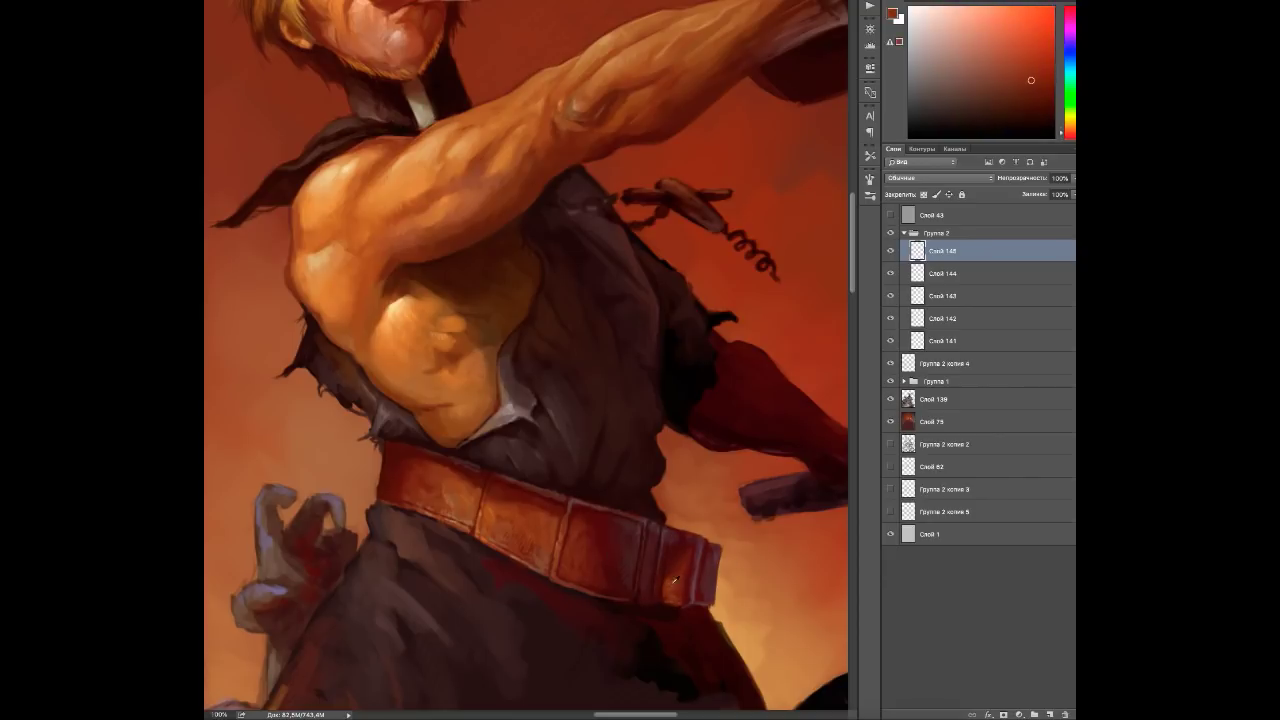
left_click_drag(610, 445, 626, 449)
On a new layer, paint three metal rivets with pale highlights on the belt's second section.
key("ctrl+shift+alt+n")
left_click(505, 515, "alt")
left_click(563, 518, "alt")
left_click(947, 42)
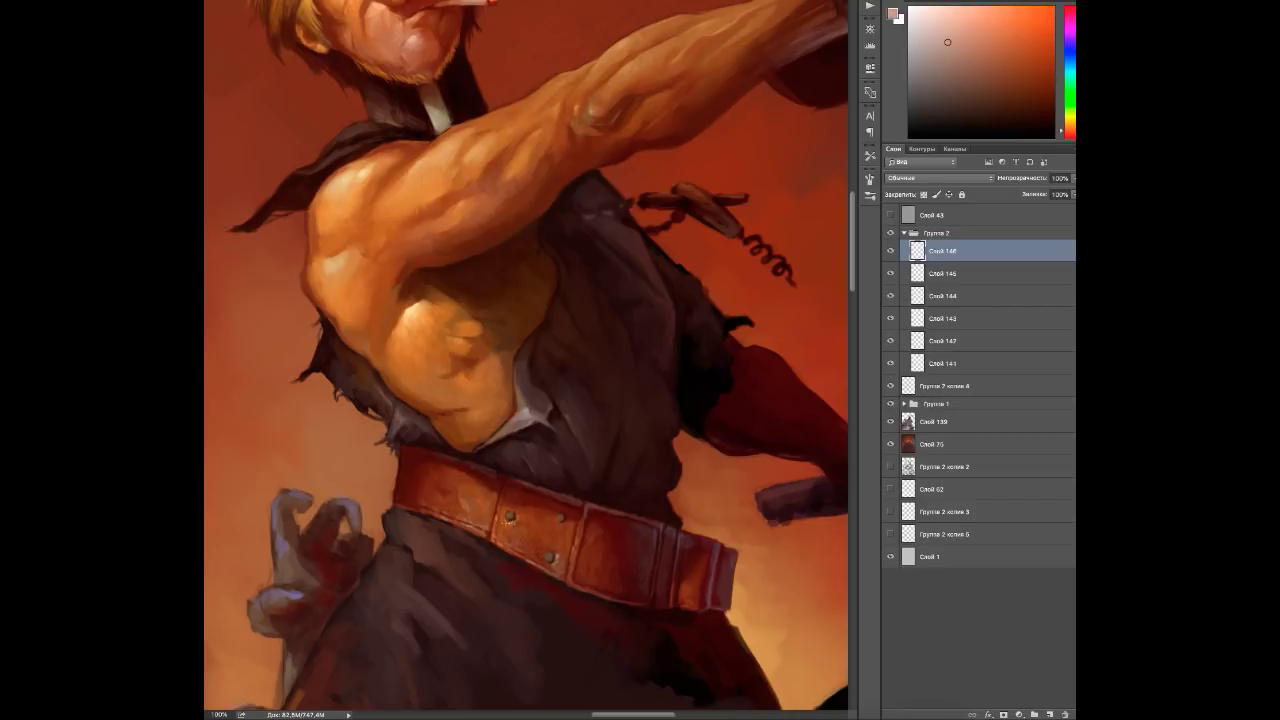
left_click(509, 522, "alt")
left_click(616, 528, "alt")
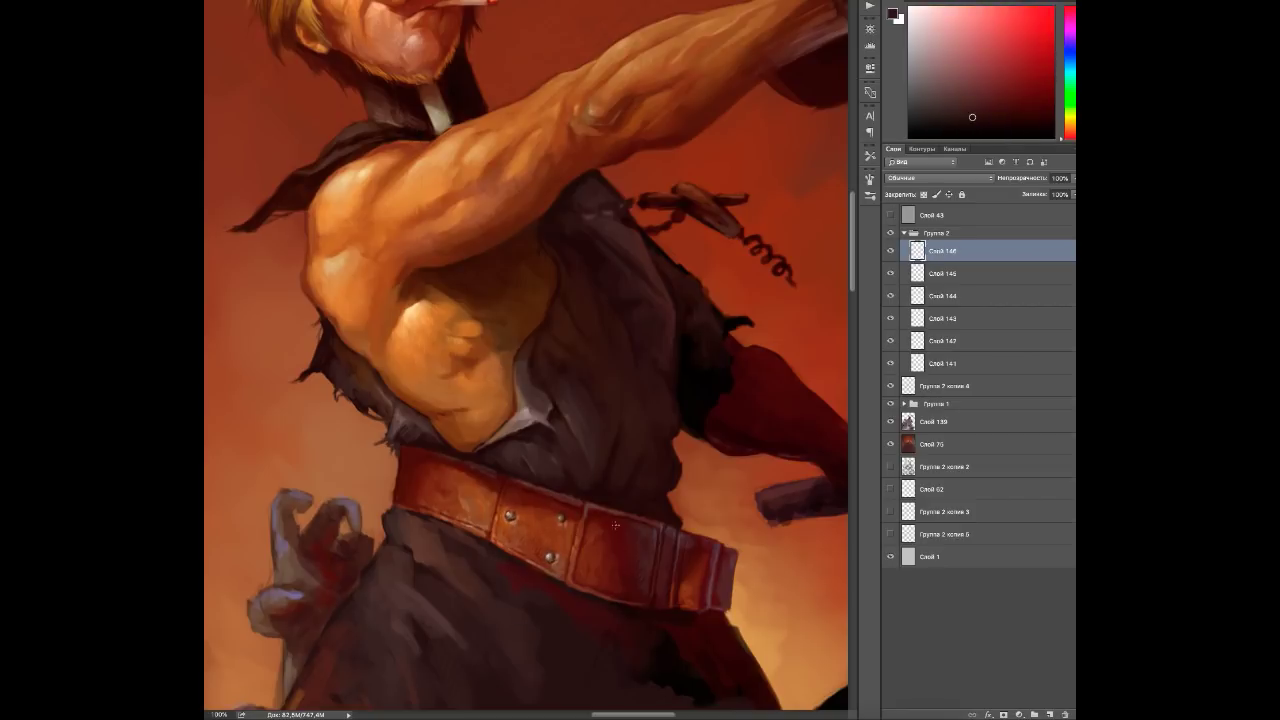
Refine the hero's blond strands with sampled yellow and clean the hair contour with background red.
scroll(390, 591, "down", 1)
left_click(326, 176, "alt")
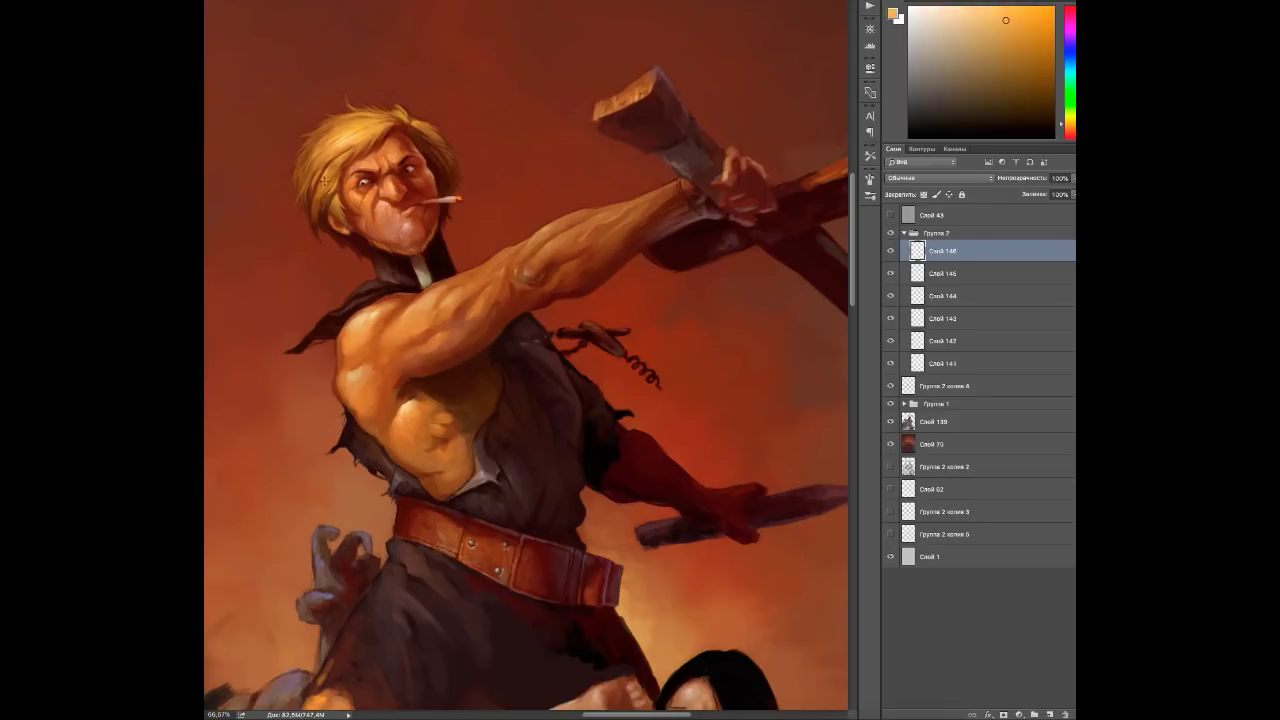
left_click(359, 127, "alt")
left_click(410, 88, "alt")
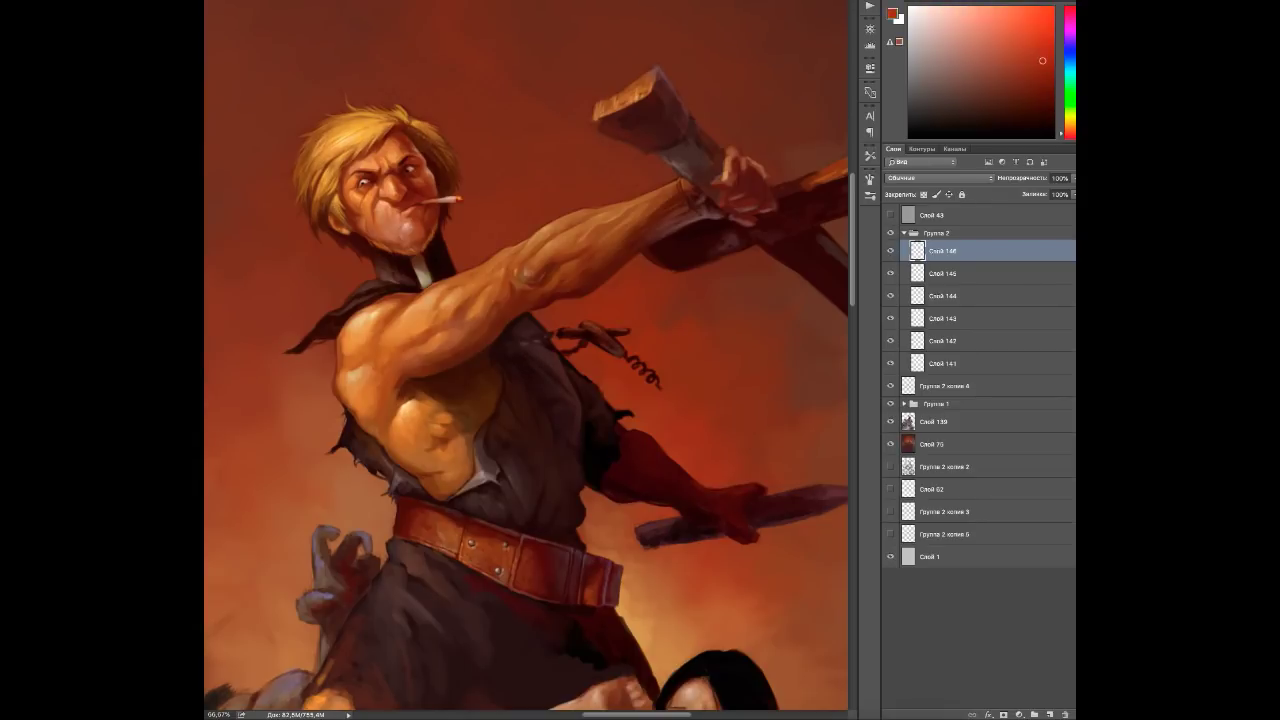
left_click(318, 214, "alt")
Paint the grey chain linking the vest to the corkscrew and touch up the skin tones on the hero's side.
scroll(480, 536, "up", 1)
left_click(585, 233, "alt")
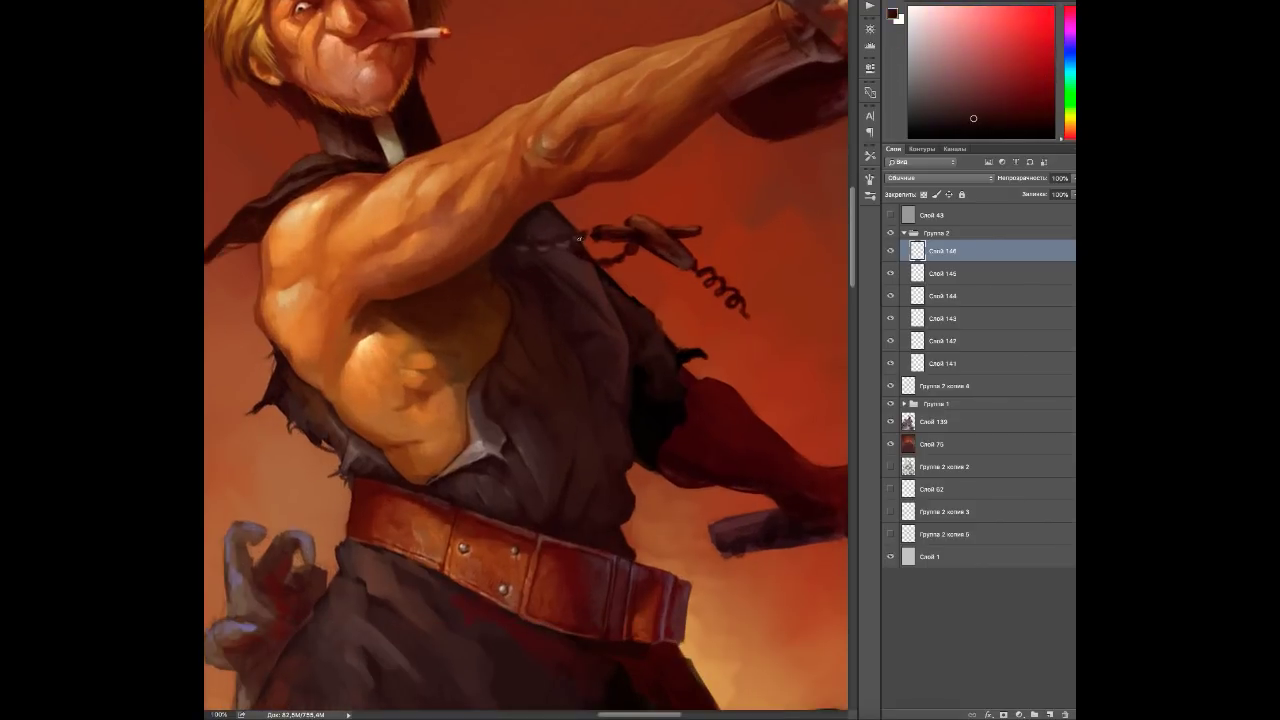
left_click(362, 370, "alt")
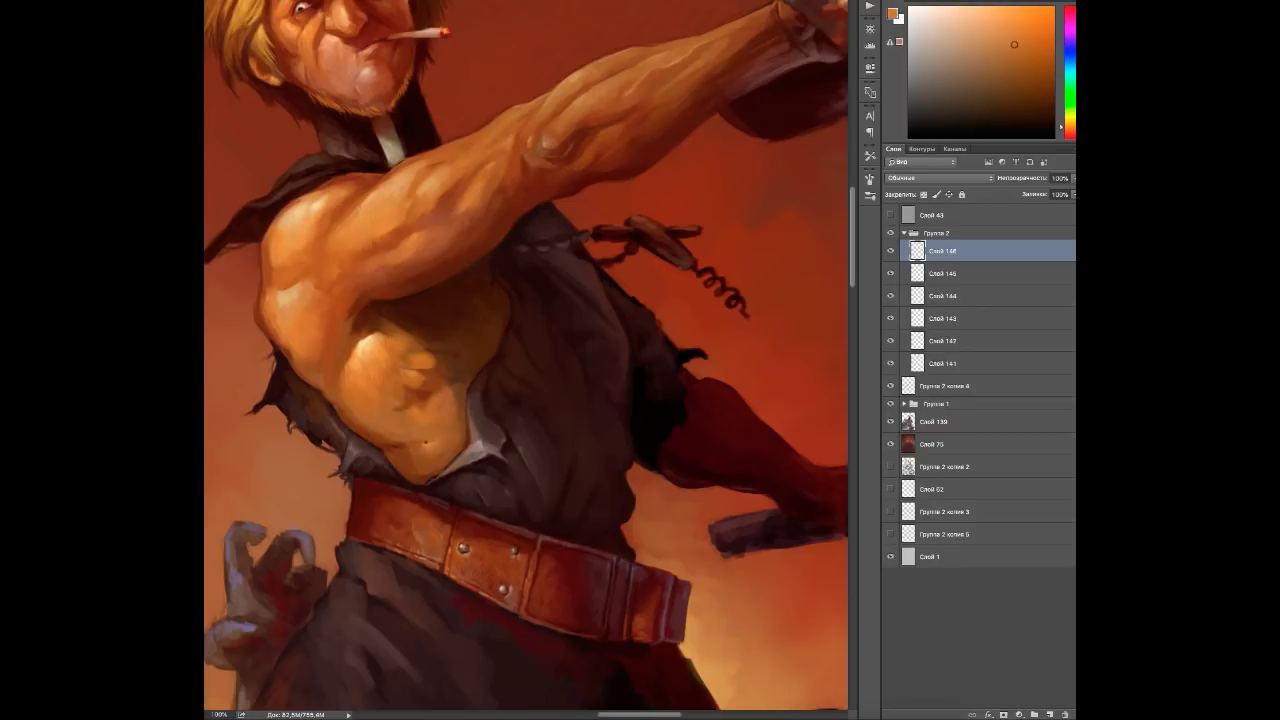
Refine the ragged sleeve end and the upper contour of the hero's far arm.
left_click_drag(645, 368, 541, 386)
left_click(541, 386, "alt")
left_click(541, 386, "alt")
left_click(542, 385, "alt")
left_click(593, 402, "alt")
left_click(593, 402, "alt")
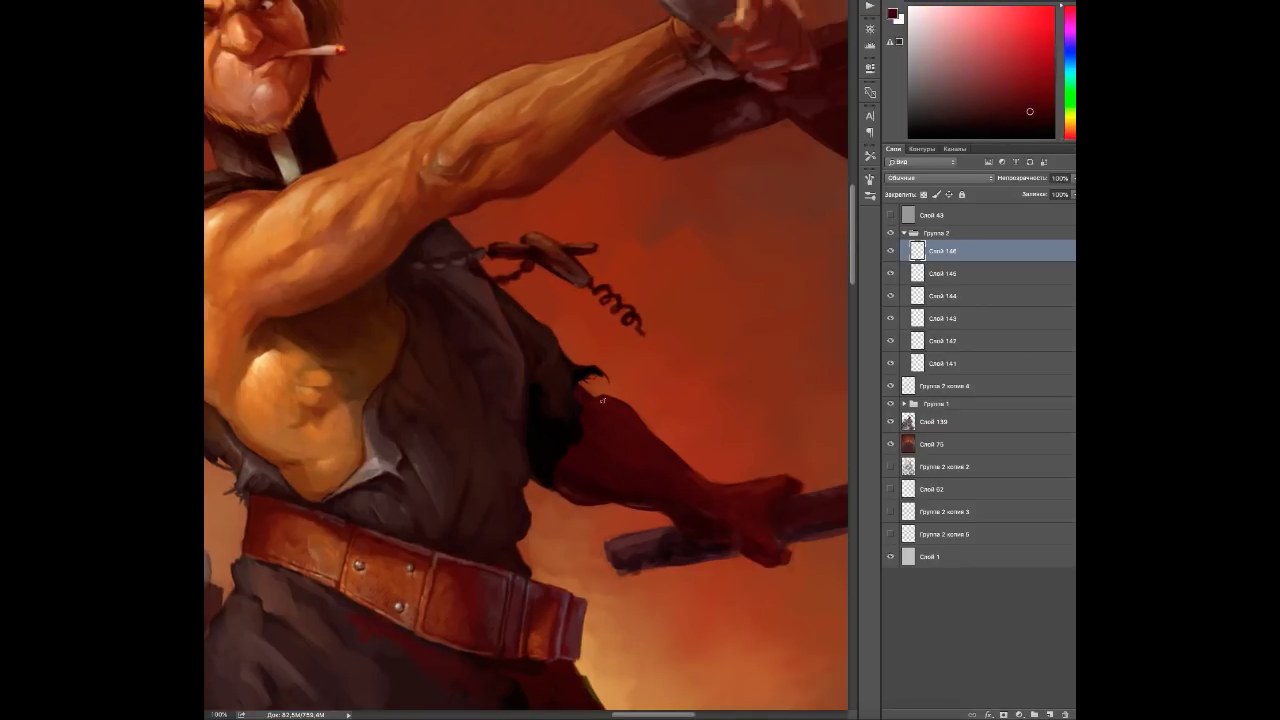
Clean the contours of the hero's far forearm and the lower edge of the hand gripping the stake.
left_click_drag(522, 342, 412, 377)
left_click(412, 377, "alt")
left_click(412, 377, "alt")
left_click(662, 538, "alt")
left_click(662, 538, "alt")
left_click(590, 533, "alt")
left_click(593, 573, "alt")
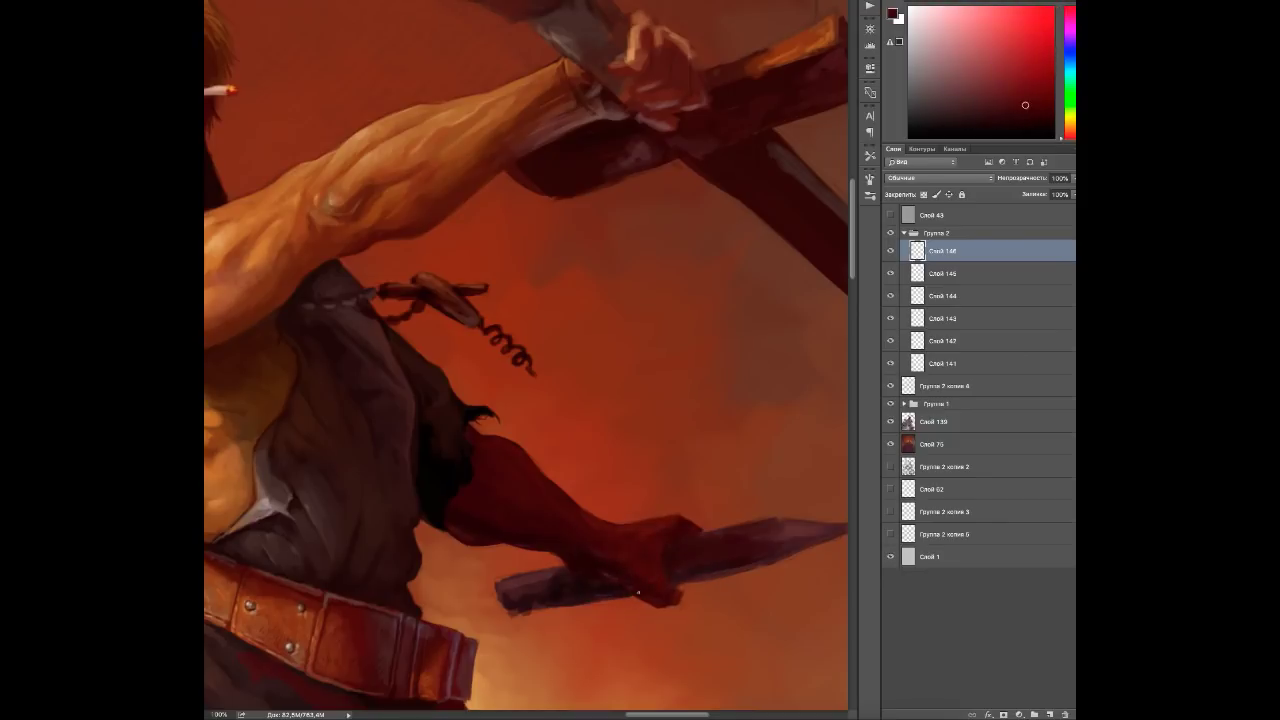
Sharpen the wooden stake's handle and pointed blade and define the dark red hand around it.
left_click_drag(667, 582, 582, 562)
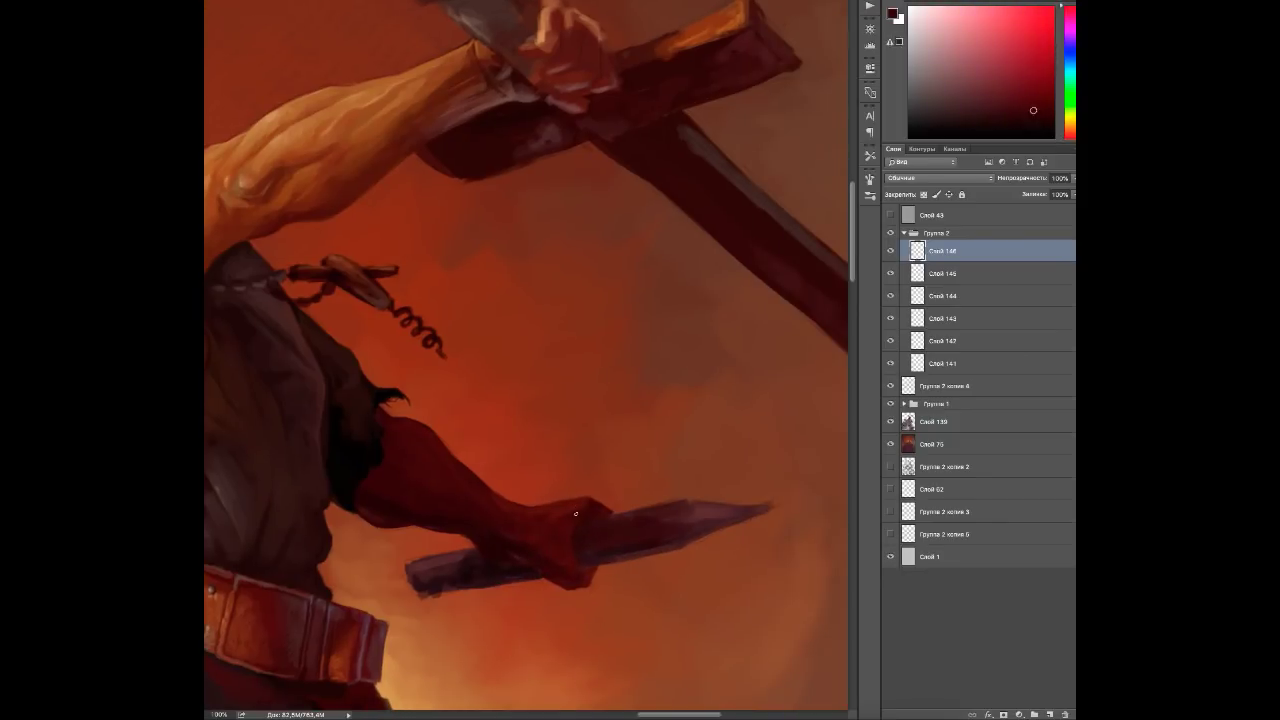
left_click(424, 592, "alt")
left_click(467, 560, "alt")
left_click(582, 518, "alt")
left_click(673, 519, "alt")
left_click_drag(730, 535, 673, 519)
left_click(656, 529, "alt")
Refine the hanging corkscrew's wooden handle with dark outlines and reddish highlights.
key("ctrl+minus")
left_click(614, 391, "alt")
scroll(614, 391, "up", 1)
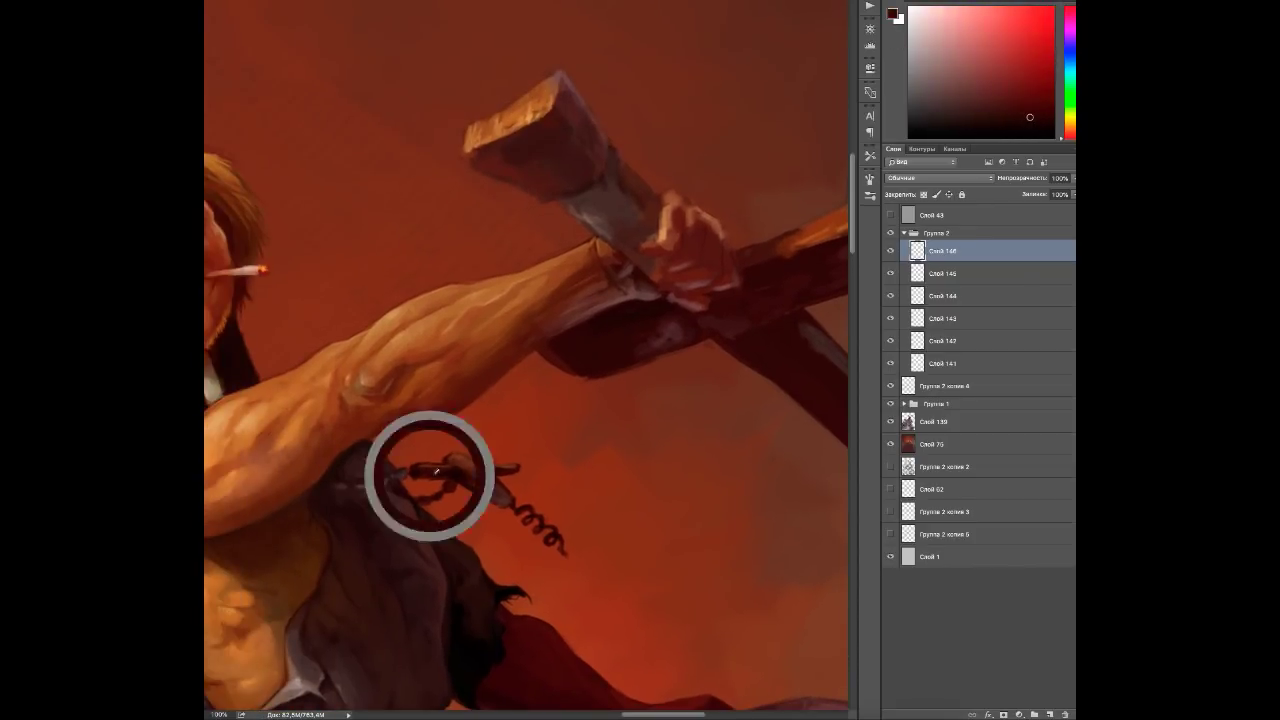
left_click(438, 466, "alt")
left_click(457, 467, "alt")
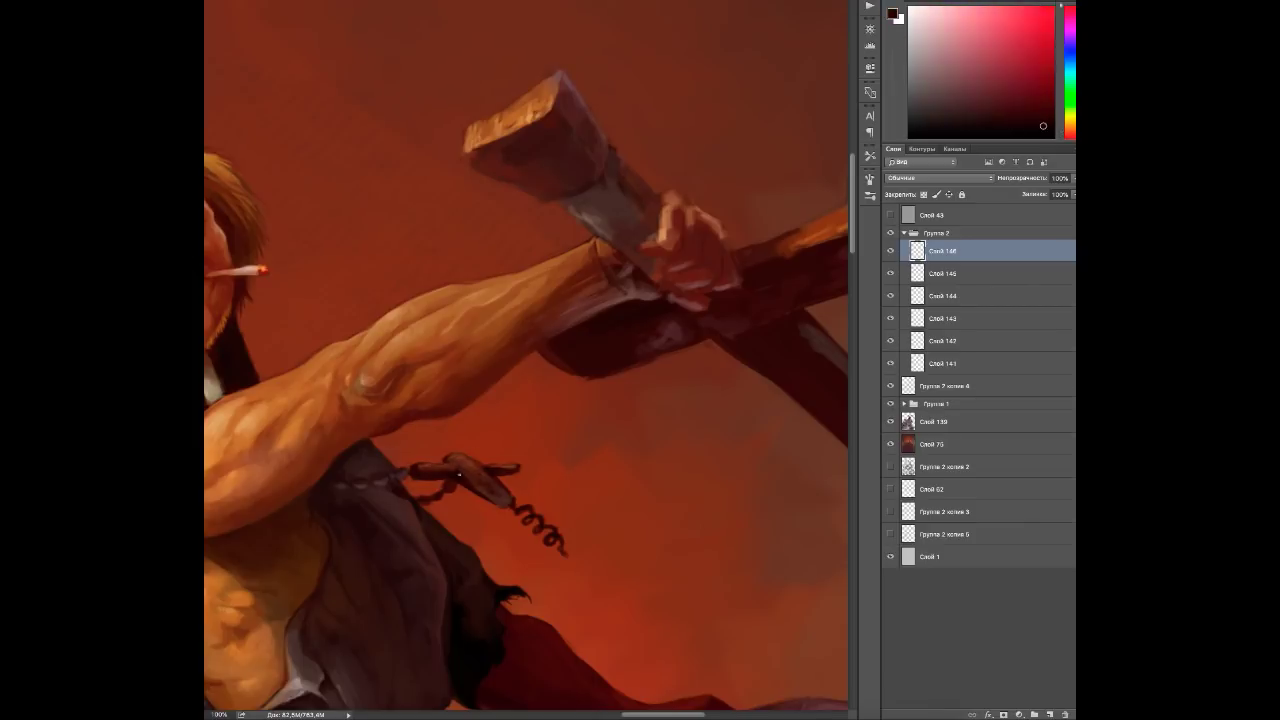
left_click(494, 458, "alt")
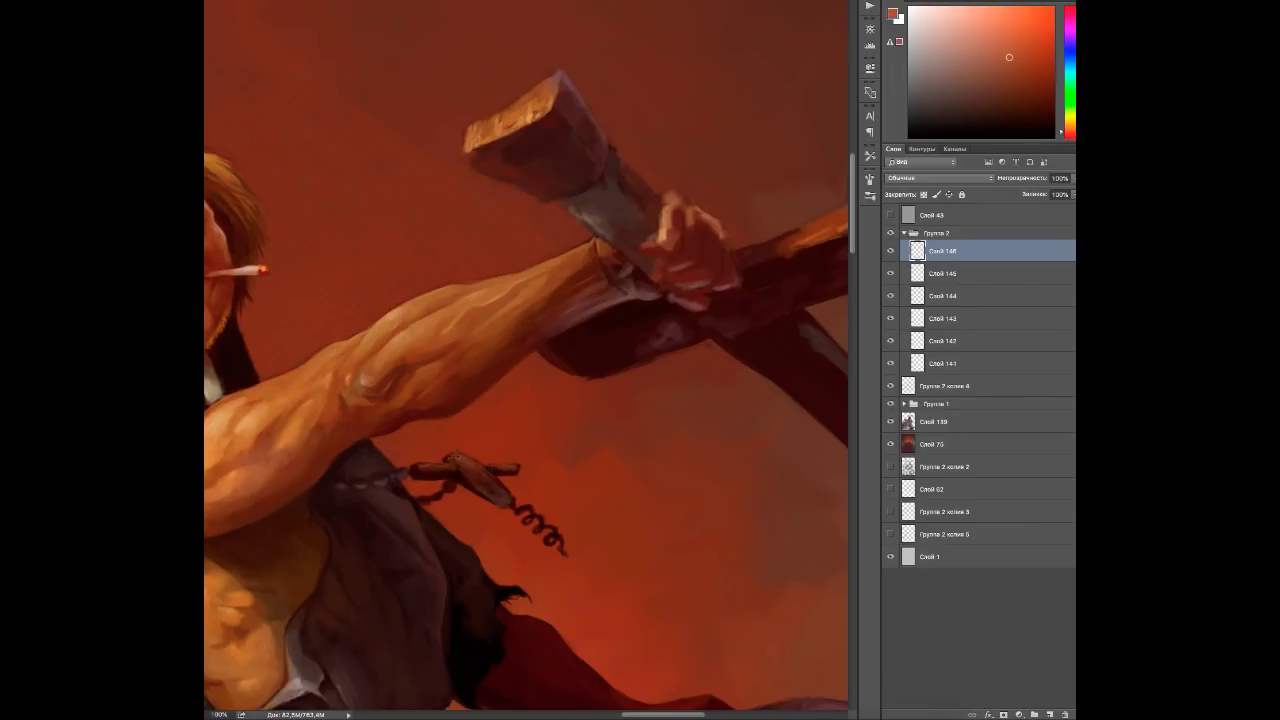
left_click(493, 498, "alt")
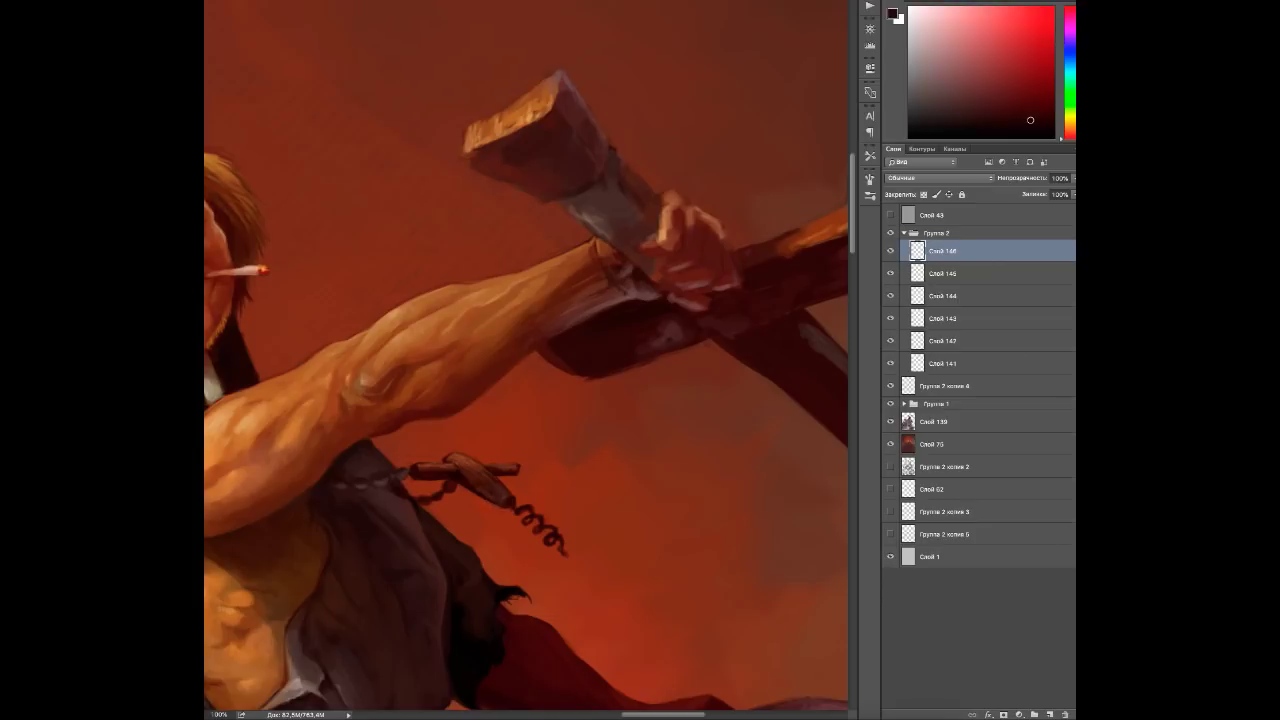
Repaint the corkscrew's spiral with a shorter, tighter coil ending in a sharp tip.
left_click(500, 500, "alt")
left_click(540, 530, "alt")
left_click_drag(562, 553, 546, 527)
left_click(547, 519, "alt")
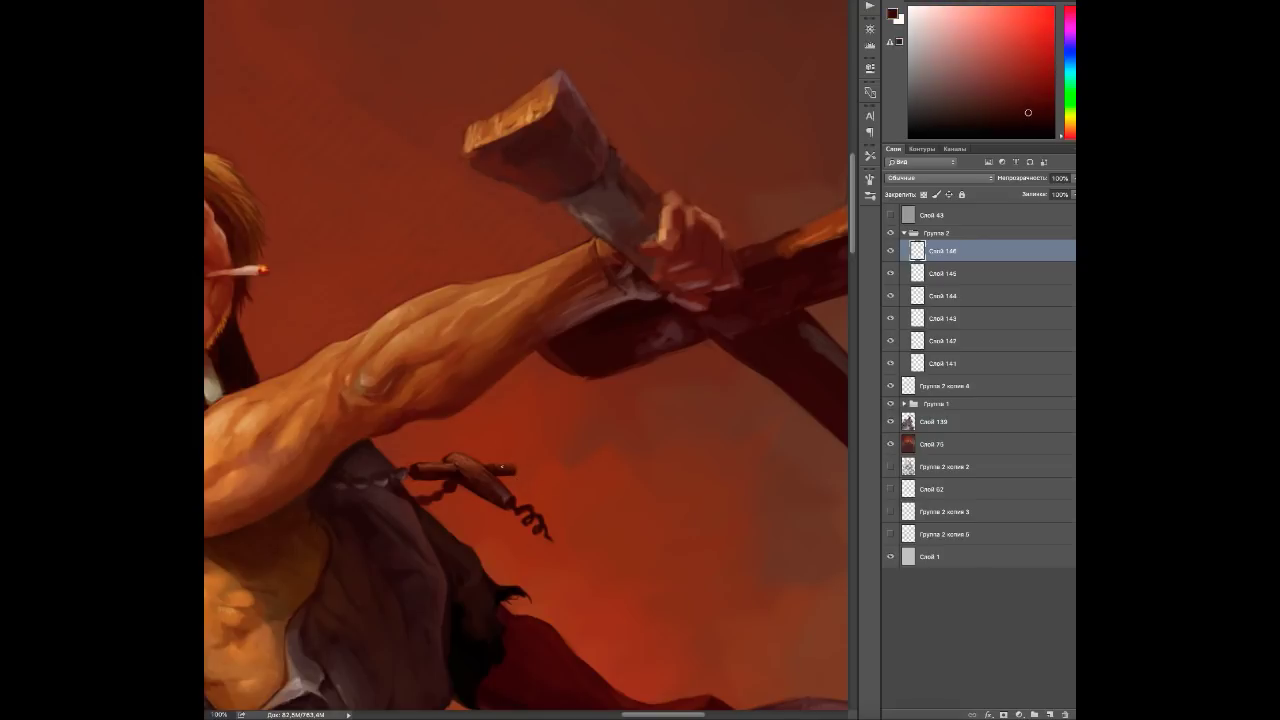
Square off the wooden cross's near arm below the wrist and define its dark edges and lighter faces.
mouse_move(559, 373)
left_mouse_down()
mouse_move(679, 349)
mouse_move(505, 475)
left_mouse_up()
left_click(679, 349, "alt")
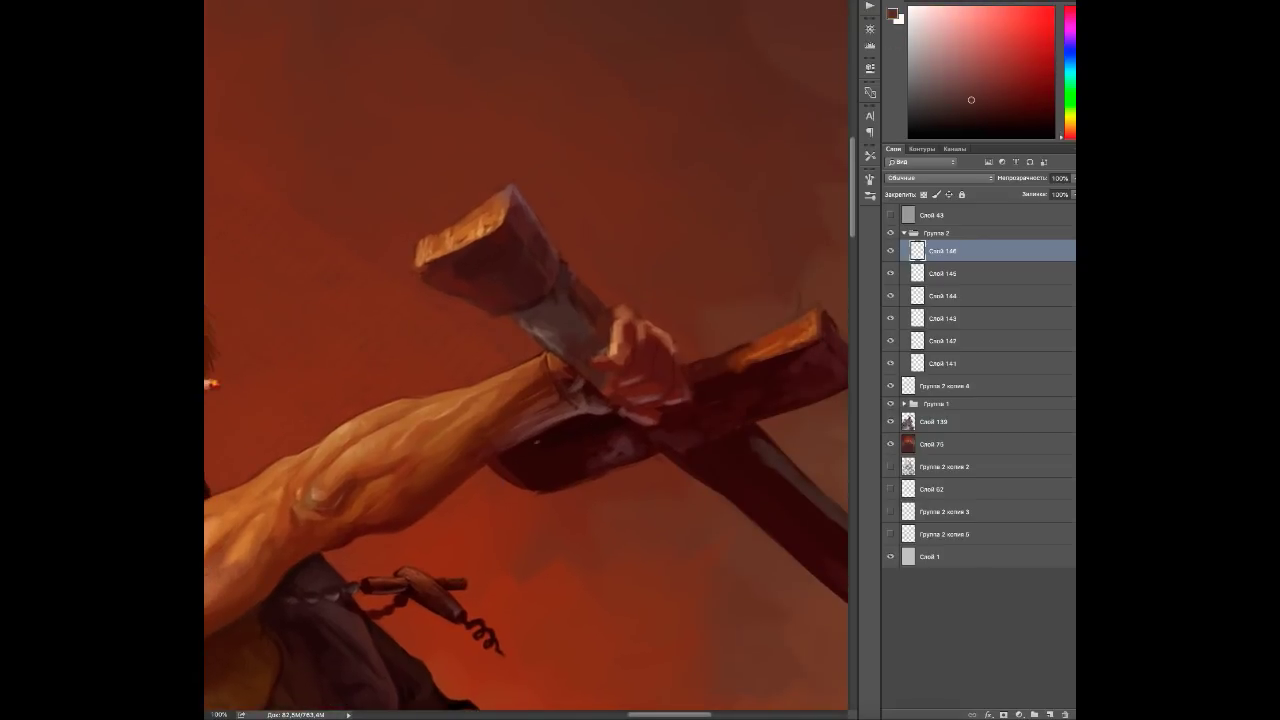
left_click(505, 475, "alt")
left_click(505, 475, "alt")
left_click(597, 460, "alt")
left_click(583, 472, "alt")
left_click(650, 439, "alt")
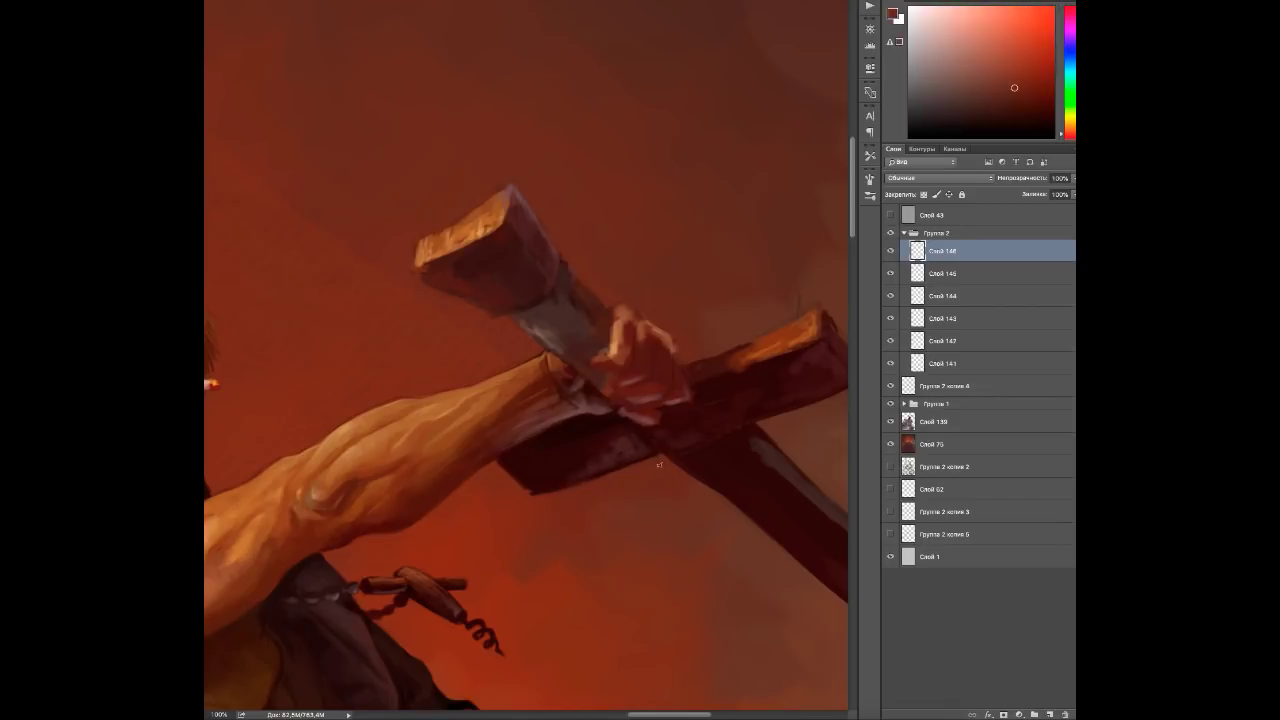
Refine the cross's long shaft, the joint where the beams meet and the far arm's dark end face.
left_click_drag(573, 372, 458, 437)
left_click(623, 463, "alt")
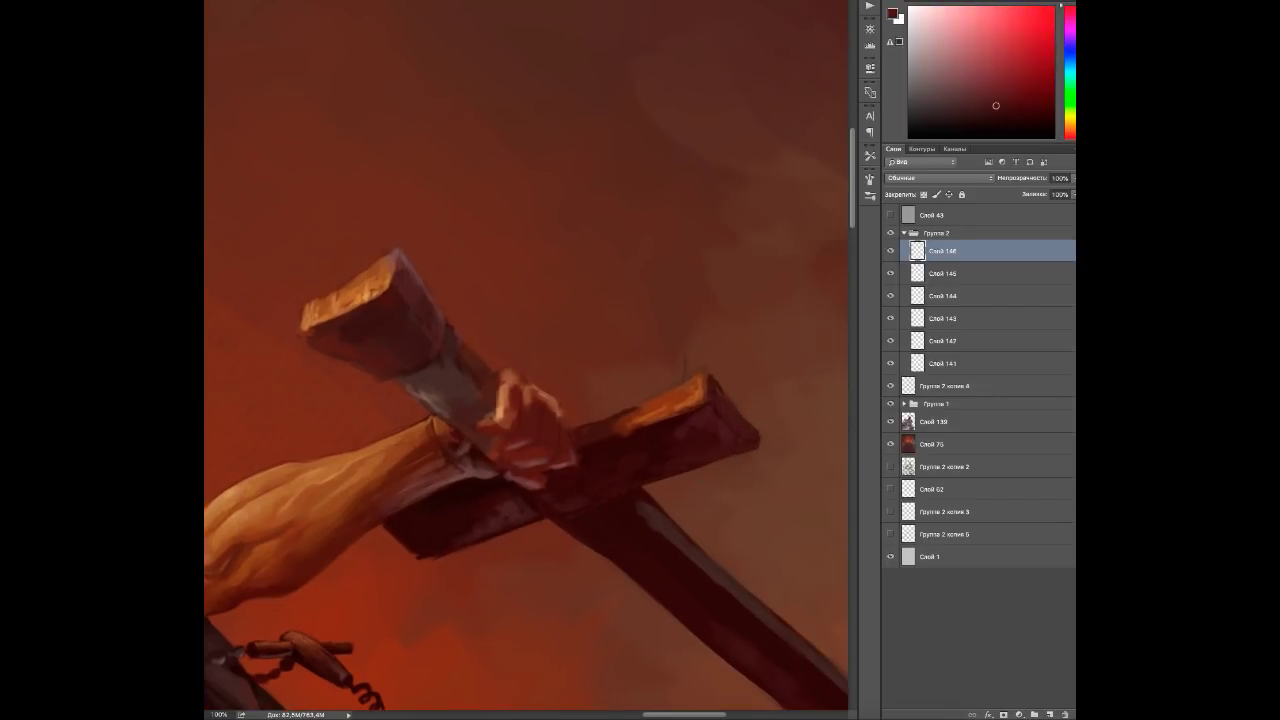
left_click(653, 507, "alt")
left_click(662, 522, "alt")
left_click(673, 423, "alt")
left_click(701, 419, "alt")
left_click(760, 457, "alt")
left_click(576, 431, "alt")
left_click(692, 424, "alt")
Brighten the orange top face of the cross's far arm, add a nail spike above it and paint dark nail holes.
left_click(701, 385, "alt")
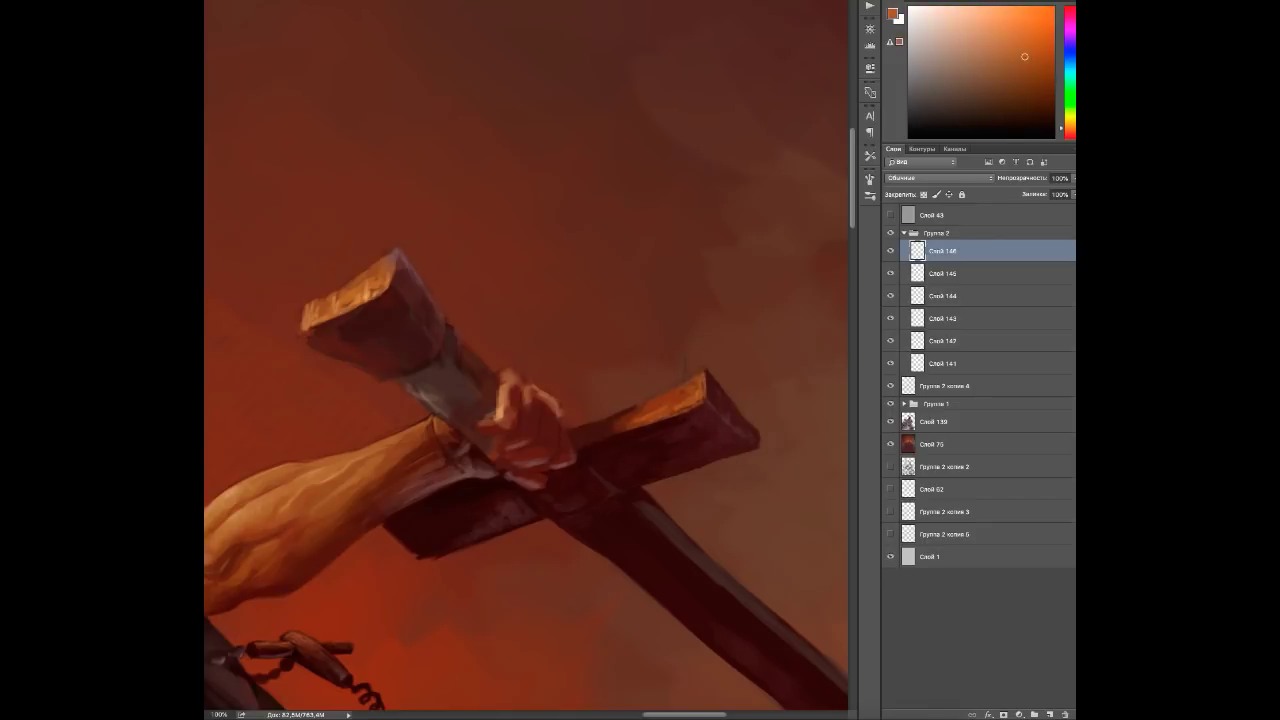
left_click(688, 388, "alt")
left_click(704, 373, "alt")
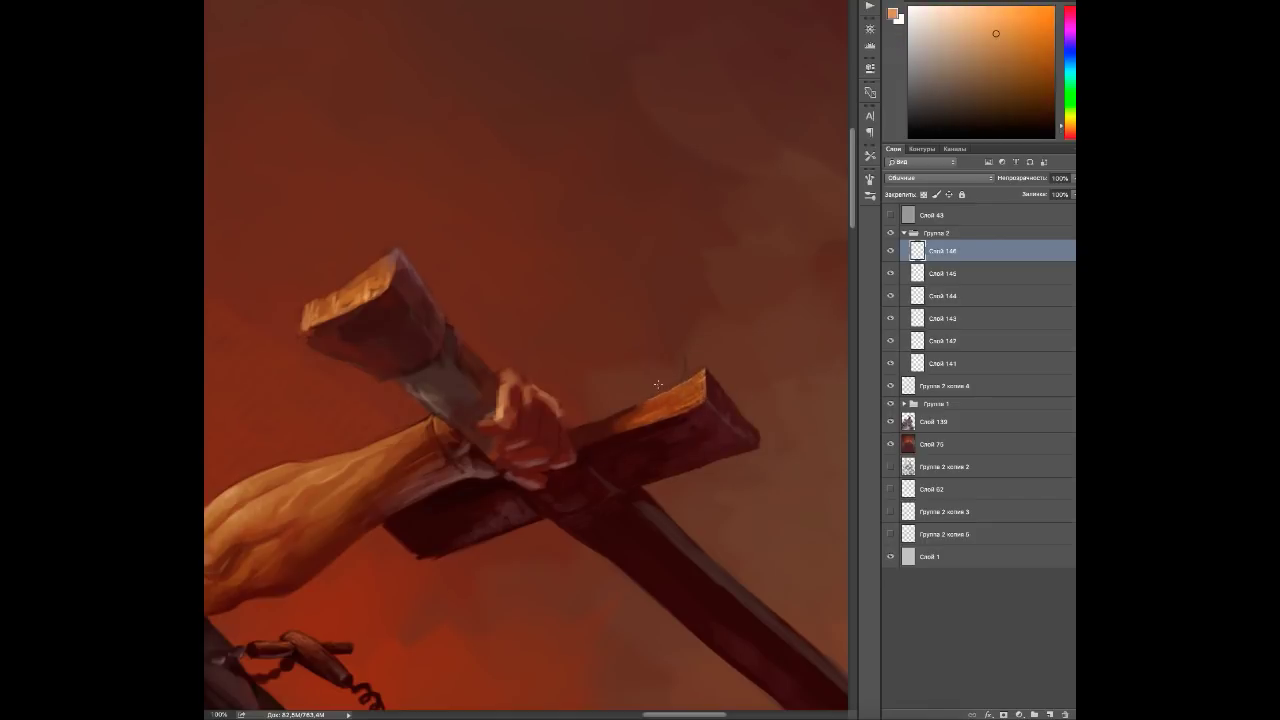
left_click(690, 378, "alt")
left_click_drag(686, 381, 684, 351)
left_click(720, 437, "alt")
left_click(722, 437)
Refine the shading on the lower fingers of the hand gripping the cross with sampled reddish skin tones.
left_click(515, 485, "alt")
left_click(530, 483, "alt")
left_click(546, 480, "alt")
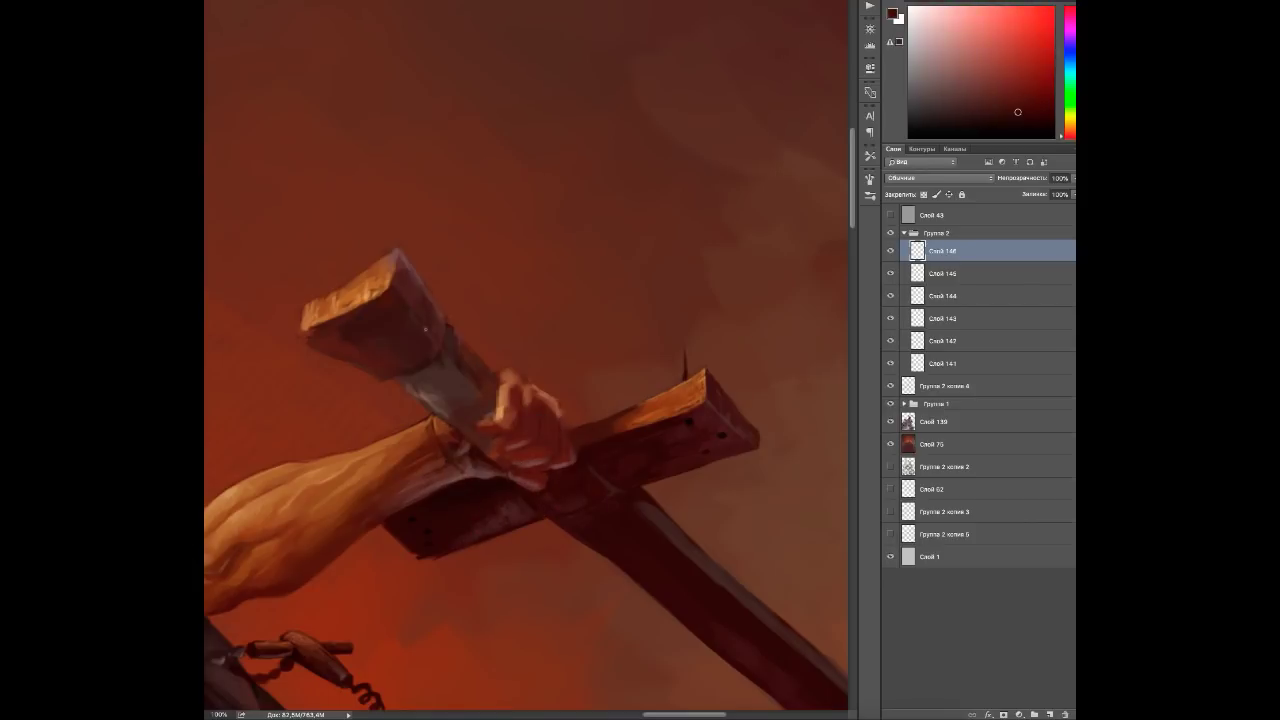
left_click(535, 467, "alt")
left_click(553, 454, "alt")
left_click(515, 432, "alt")
left_click(487, 425, "alt")
left_click(508, 420, "alt")
Define the thumb and upper knuckles of the gripping hand with warm highlights and darker gaps.
left_click(502, 412, "alt")
left_click(498, 405, "alt")
left_click(494, 398, "alt")
left_click(502, 386, "alt")
left_click(508, 369, "alt")
left_click(542, 394, "alt")
left_click(554, 399, "alt")
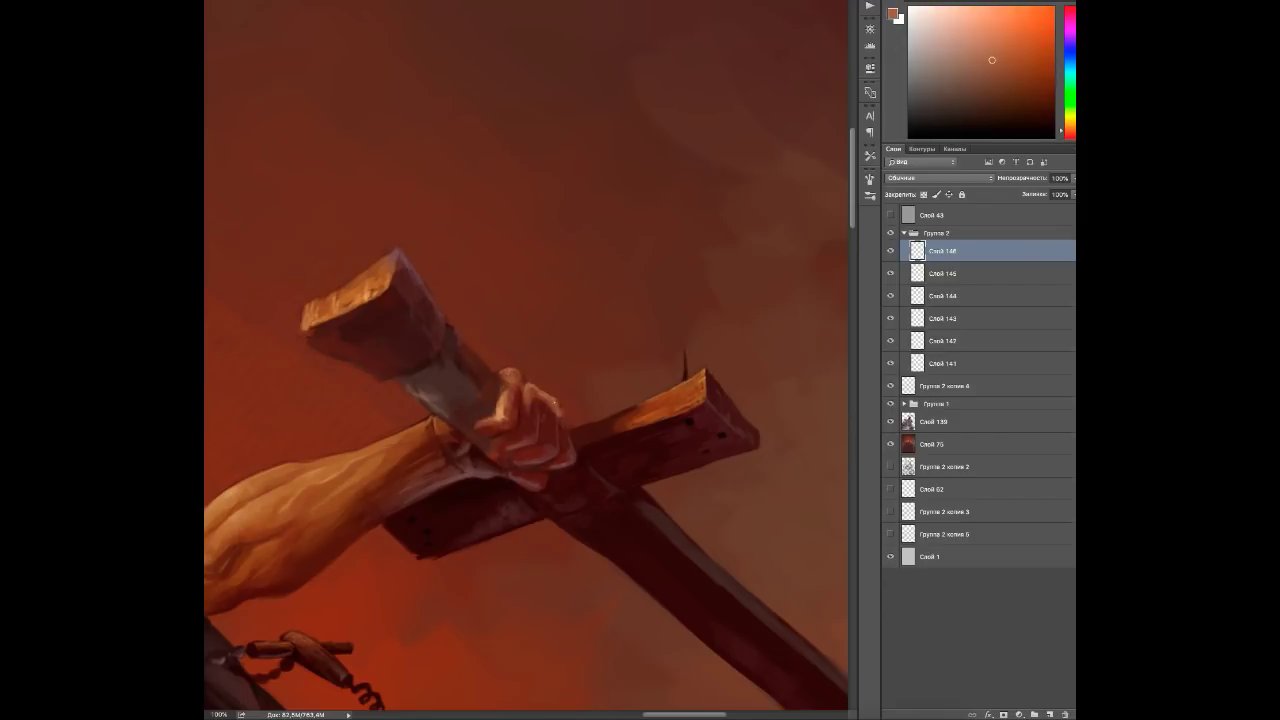
Smooth the gripping hand's contour and blend the fingers into the cross's grey handle.
left_click(530, 405, "alt")
left_click(541, 337, "alt")
left_click(519, 462, "alt")
left_click(493, 456, "alt")
left_click(506, 460, "alt")
left_click(457, 414, "alt")
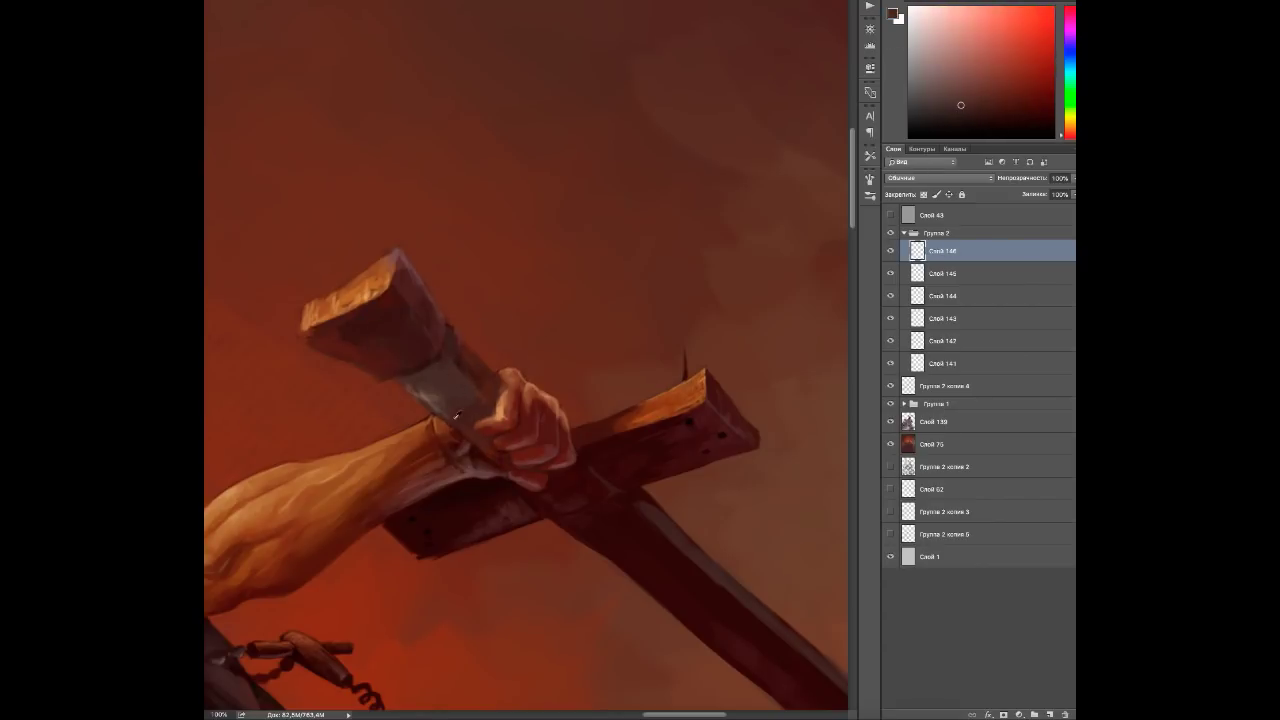
Touch up the far arm's orange top face and clean the edges of the cross's handle.
left_click(640, 408, "alt")
left_click(655, 408, "alt")
left_click(690, 410, "alt")
left_click(436, 367, "alt")
left_click(466, 405, "alt")
left_click(400, 384, "alt")
On a new layer, paint wrapped bands with dark creases and lighter edges on the cross's grey handle.
left_click(1052, 714)
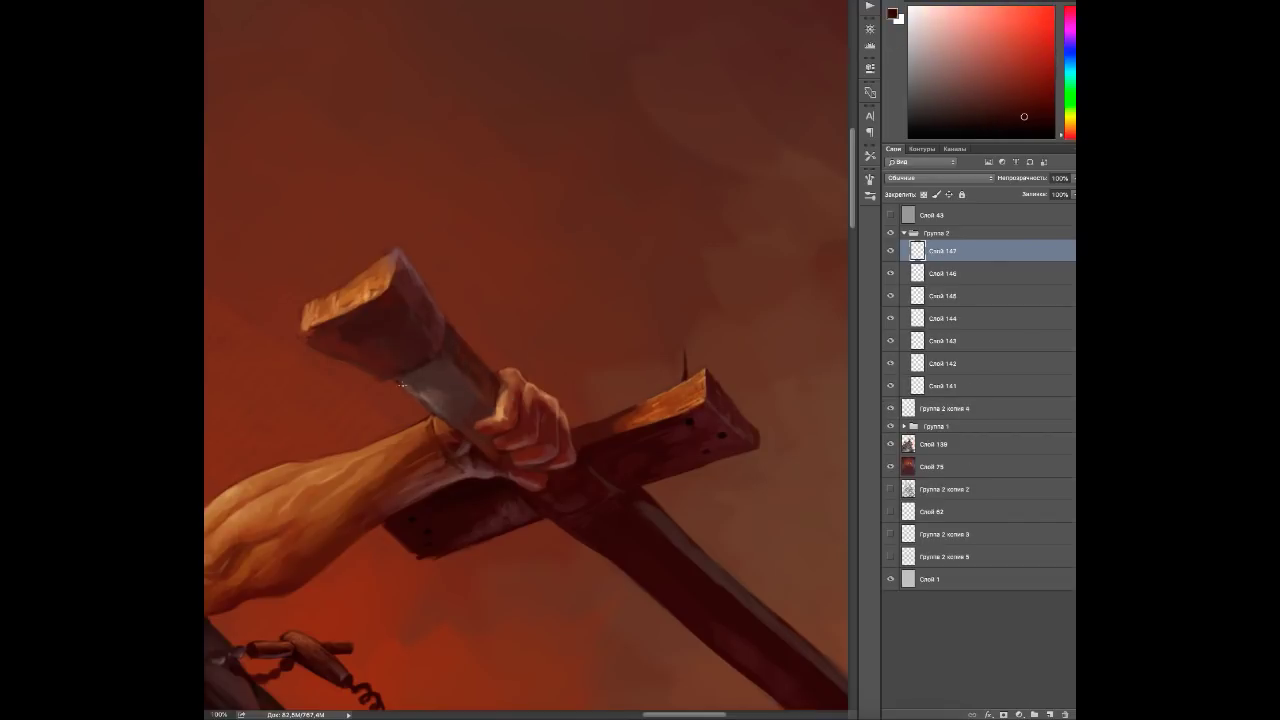
left_click(476, 441, "alt")
left_click(420, 387, "alt")
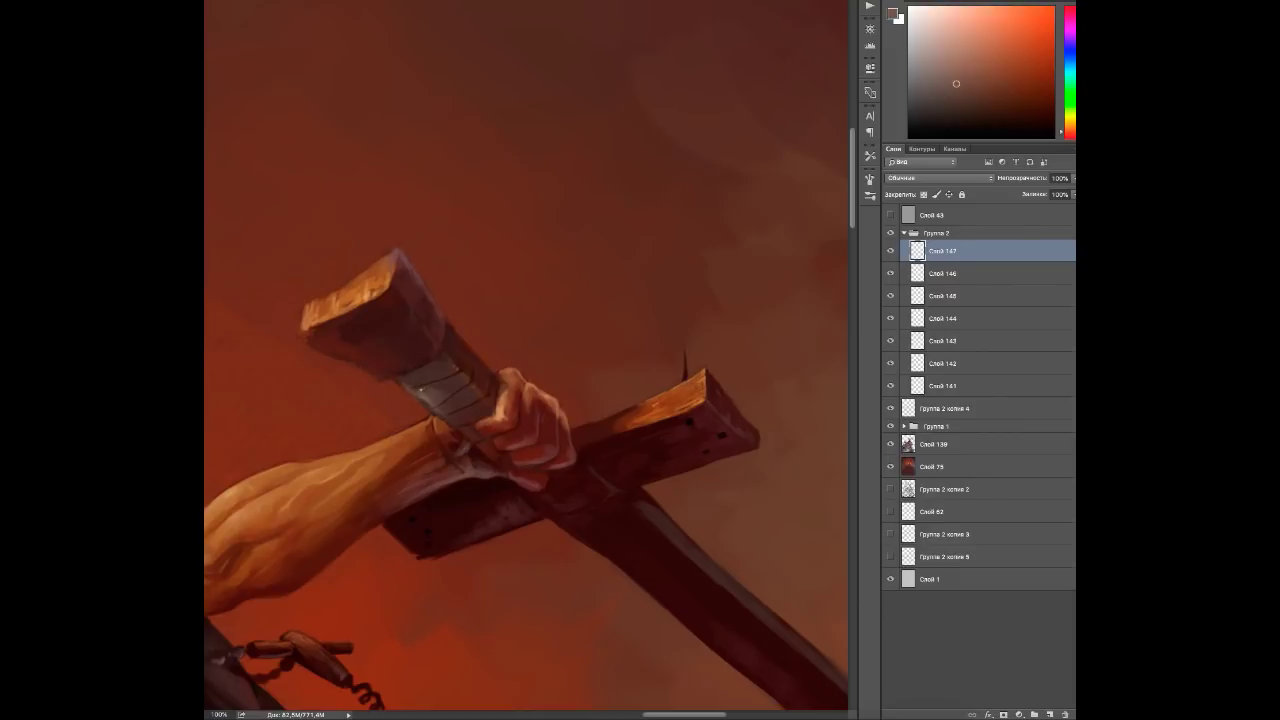
left_click(413, 390, "alt")
left_click(413, 390, "alt")
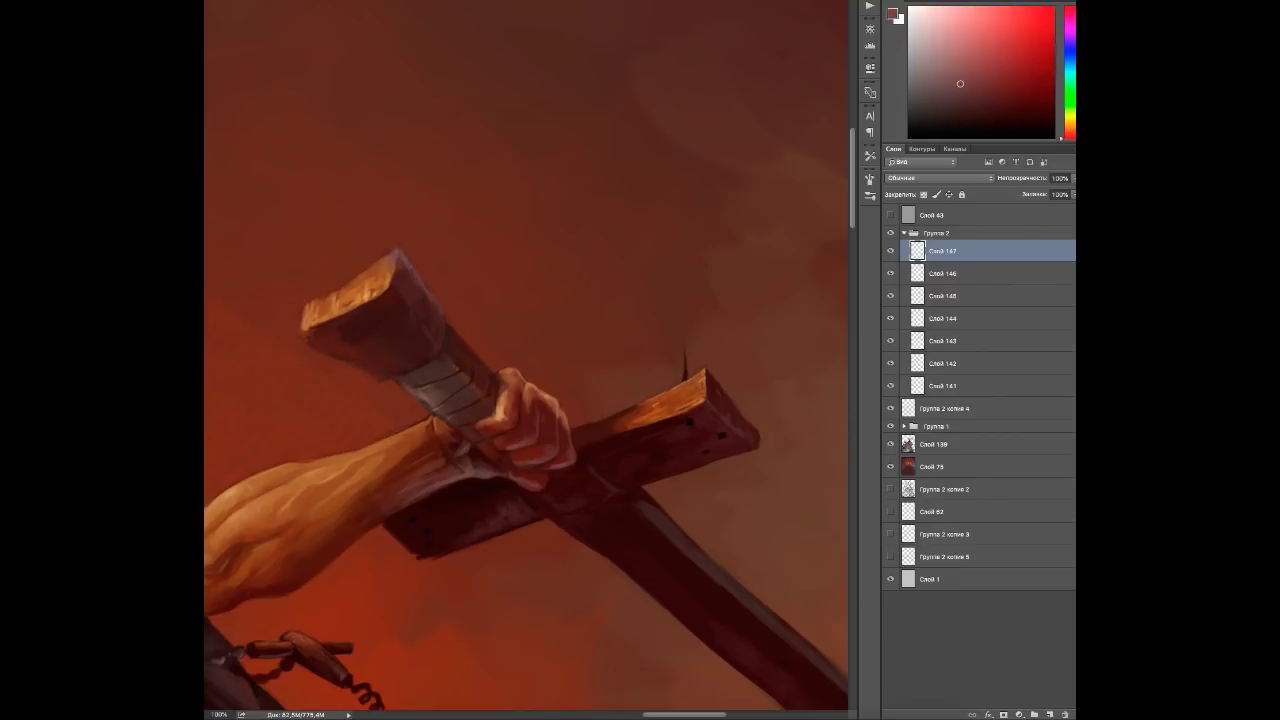
Refine the block above the handle with purple rim edges, darker side shading and orange wood highlights.
left_click(359, 370, "alt")
left_click_drag(360, 370, 530, 380)
left_click(498, 338, "alt")
left_click(503, 344, "alt")
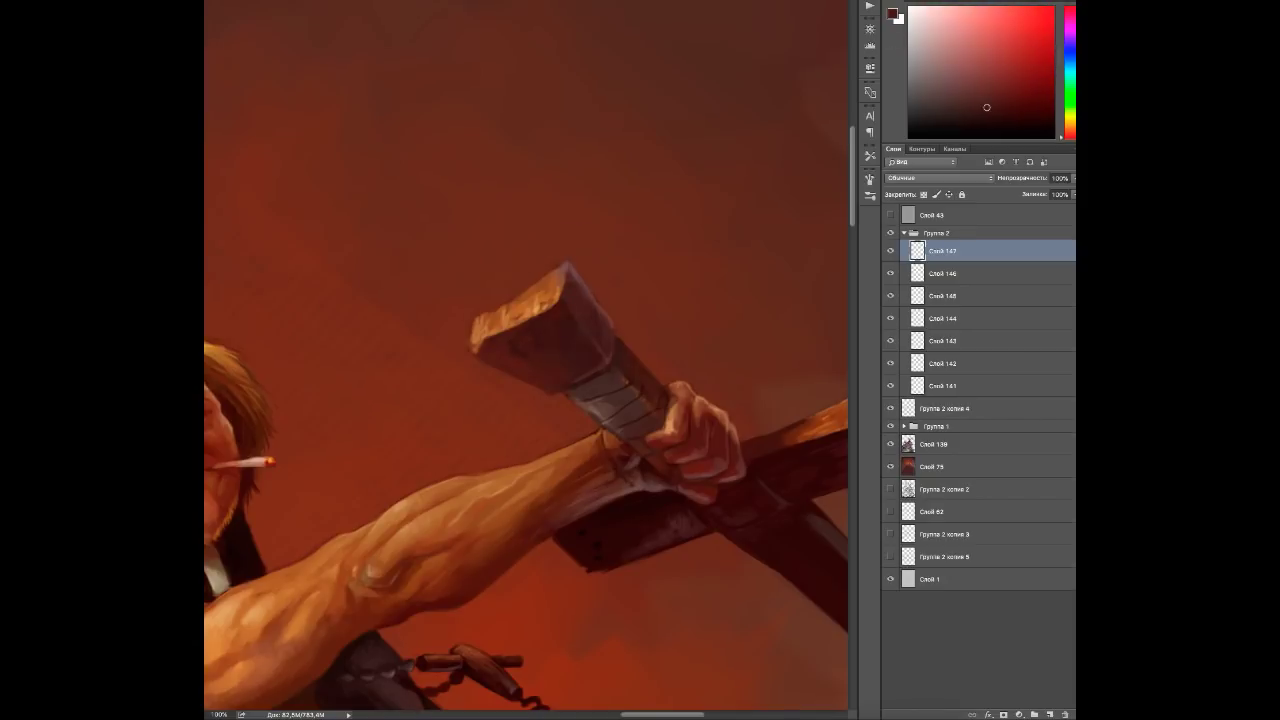
left_click(605, 335, "alt")
left_click(612, 344, "alt")
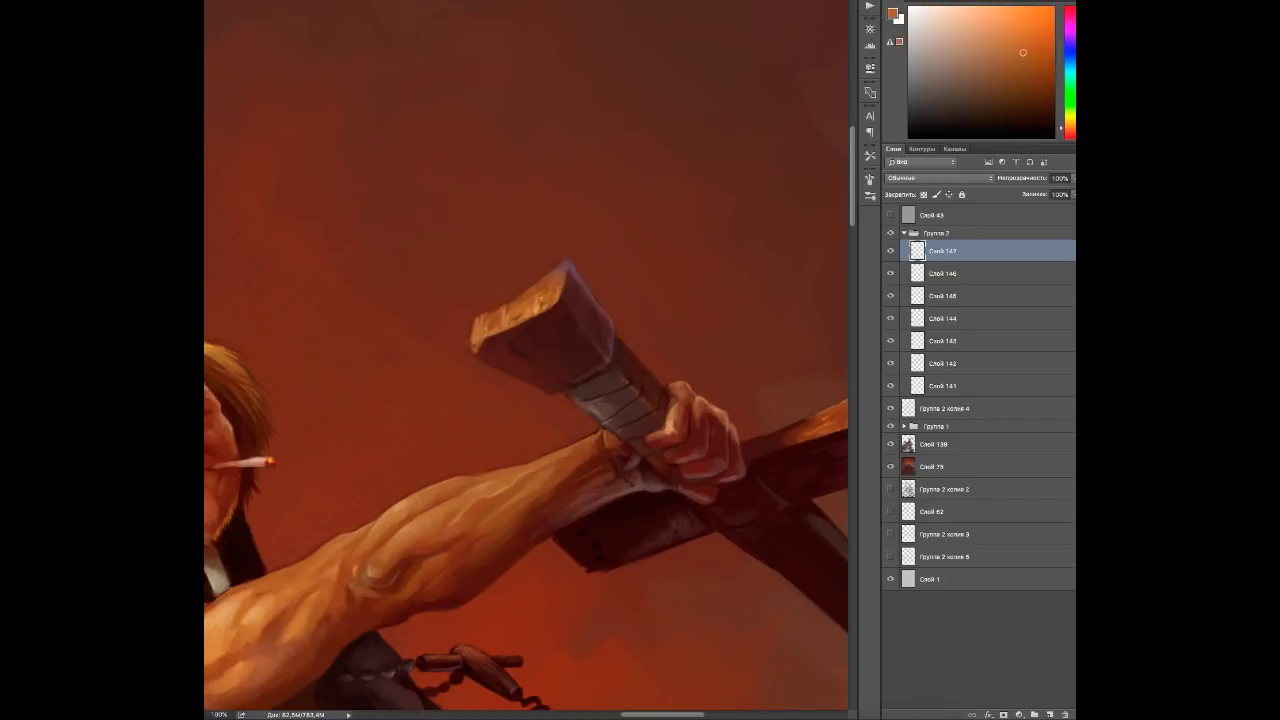
left_click(491, 328, "alt")
left_click(495, 315, "alt")
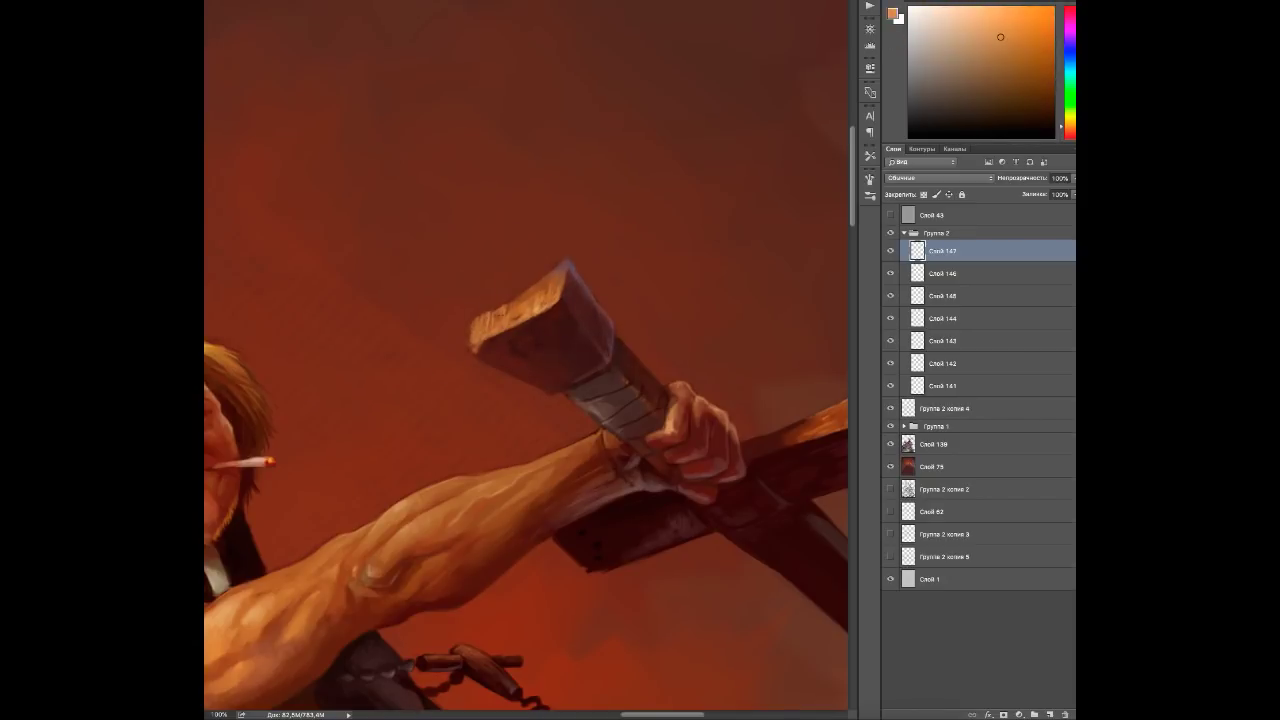
Add light orange wood grain to the handle block's end face and touch up the wrist beside the cross.
left_click(486, 336, "alt")
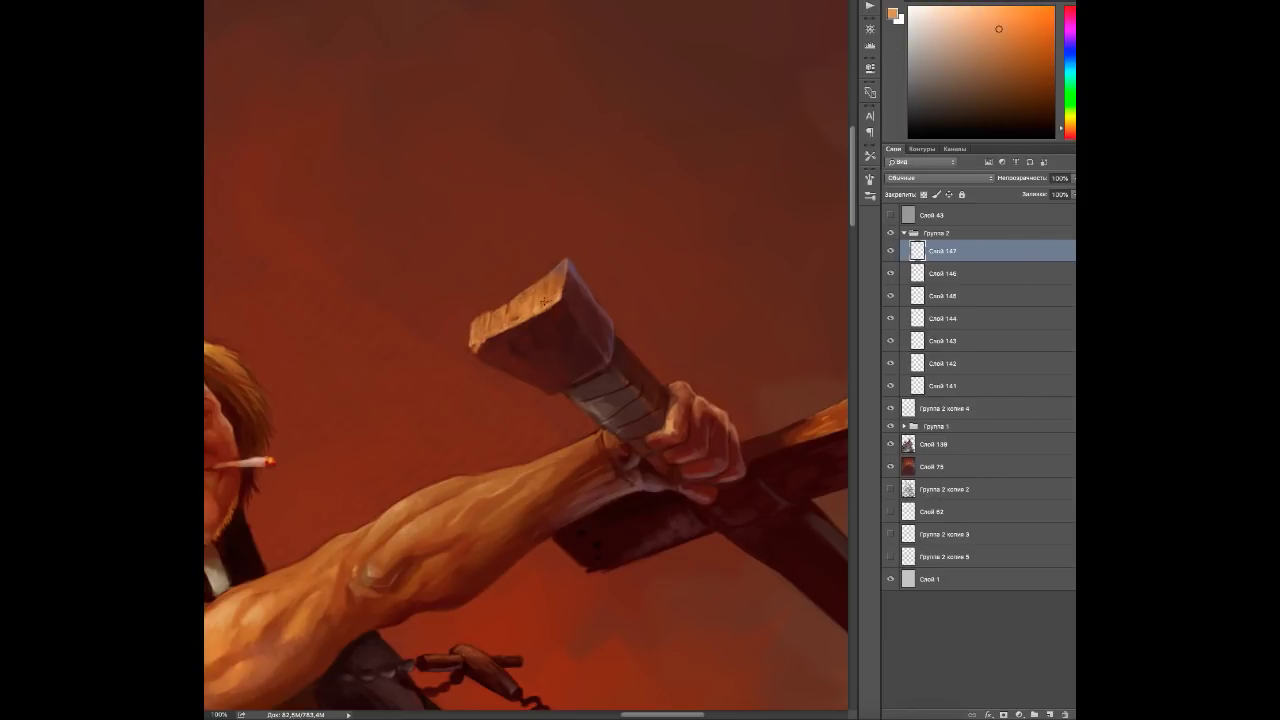
left_click(563, 390, "alt")
left_click_drag(563, 390, 393, 280)
left_click(329, 243, "alt")
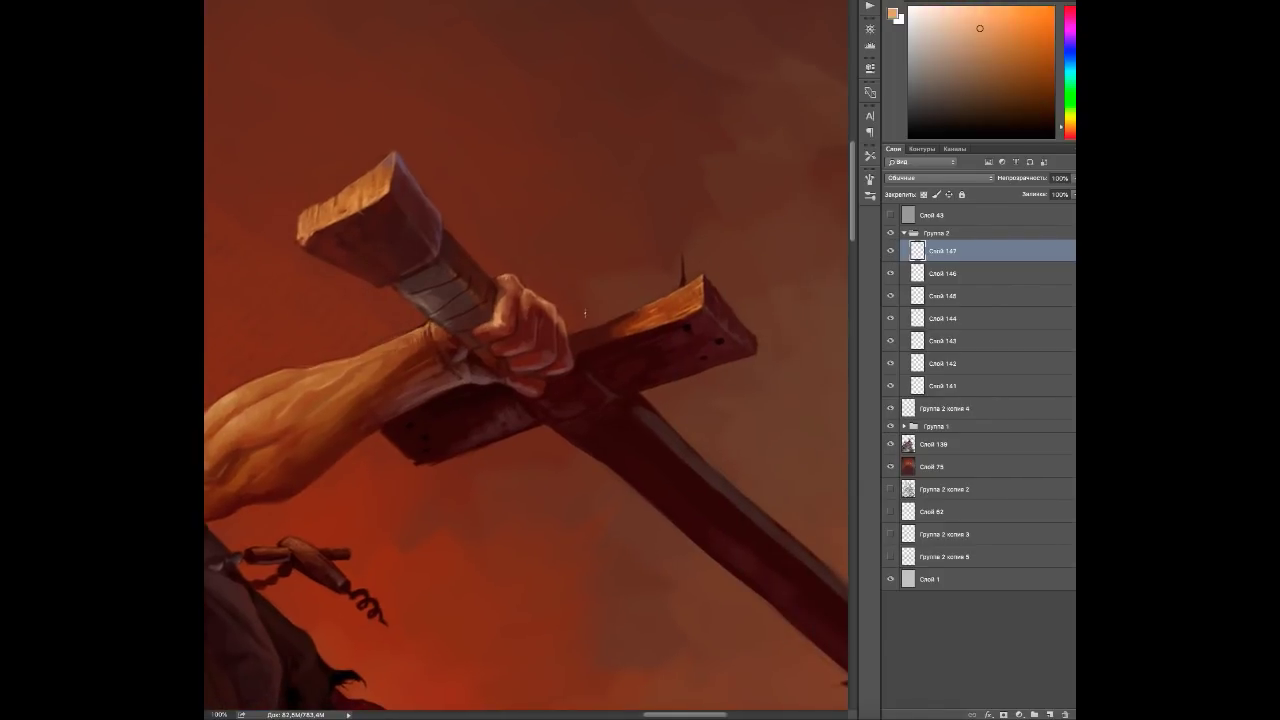
scroll(575, 309, "down", 2)
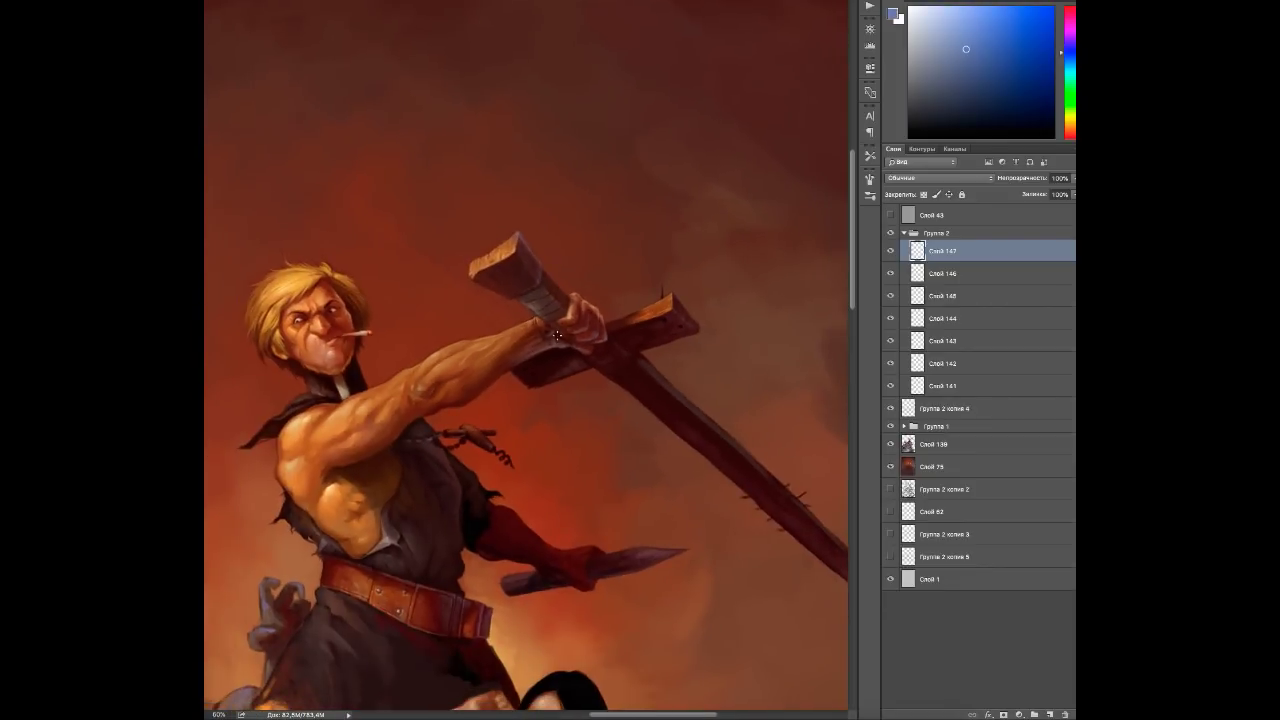
left_click(558, 333, "alt")
left_click(554, 366, "alt")
left_click_drag(554, 366, 634, 336)
Save the file and, on a new layer, paint dark shading into the hero's skirt below the belt.
key("ctrl+shift+alt+n")
key("ctrl+s")
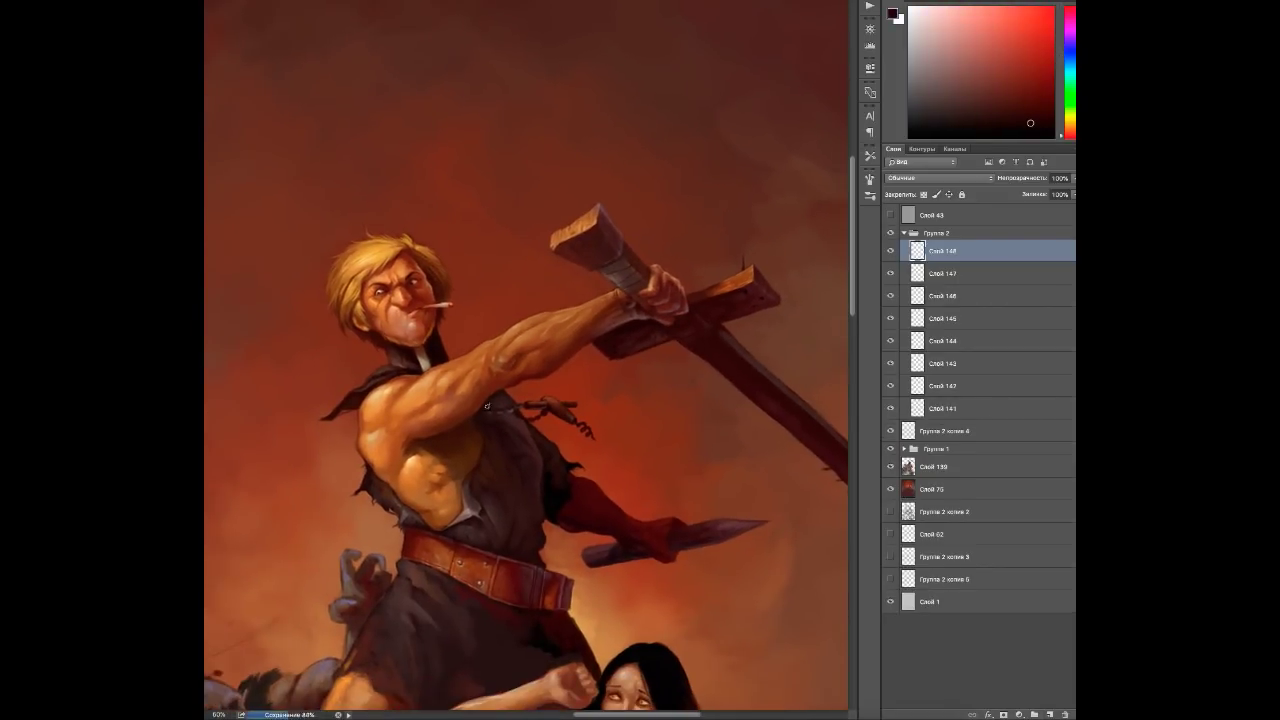
scroll(514, 373, "up", 1)
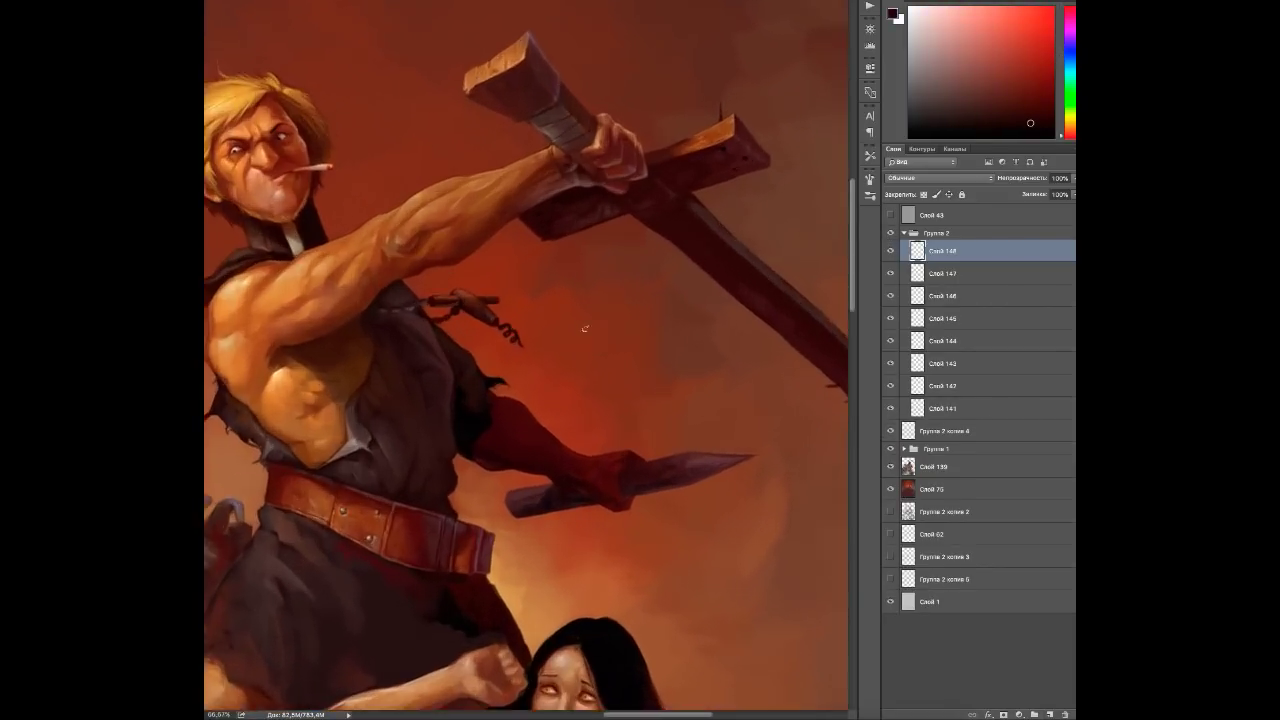
scroll(585, 328, "up", 1)
left_click(446, 436, "alt")
left_click(409, 458, "alt")
left_click(379, 444, "alt")
left_click(382, 458, "alt")
left_click(510, 497, "alt")
left_click(699, 517, "alt")
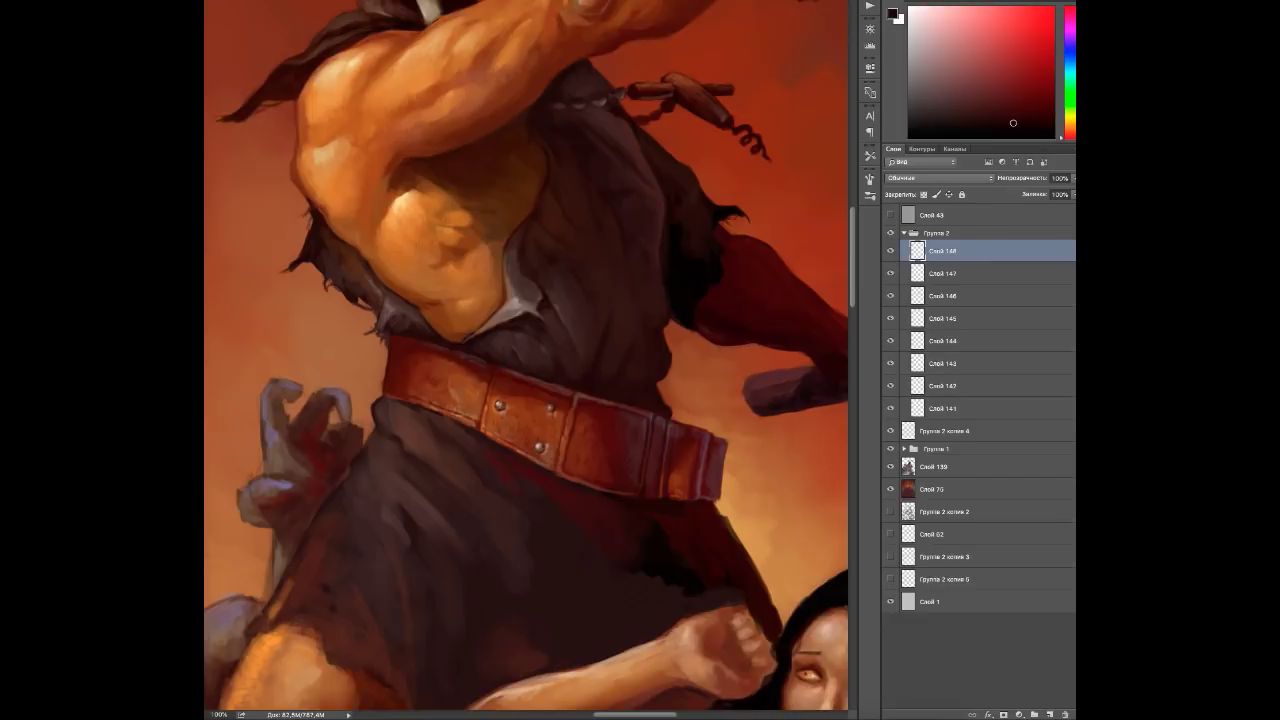
left_click_drag(709, 599, 576, 564)
left_click(576, 564, "alt")
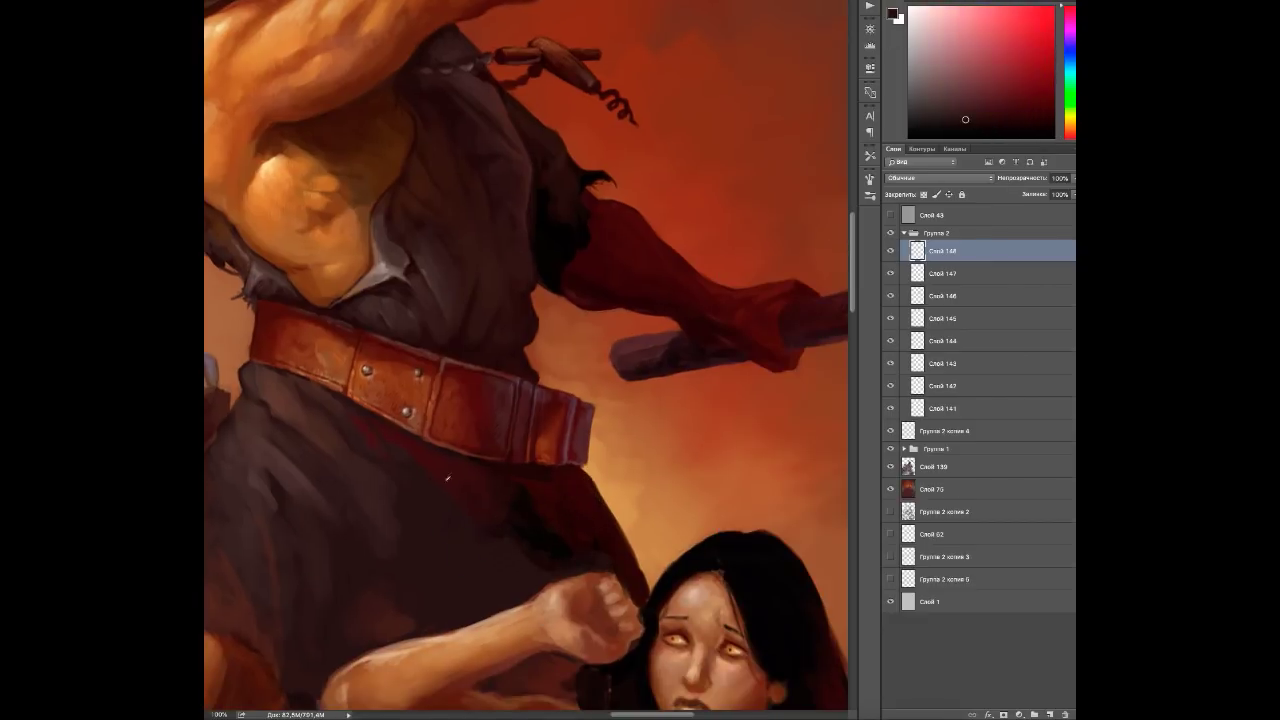
Paint muted brown-grey fold highlights and dark creases across the upper part of the skirt.
left_click_drag(301, 415, 481, 450)
left_click(481, 450, "alt")
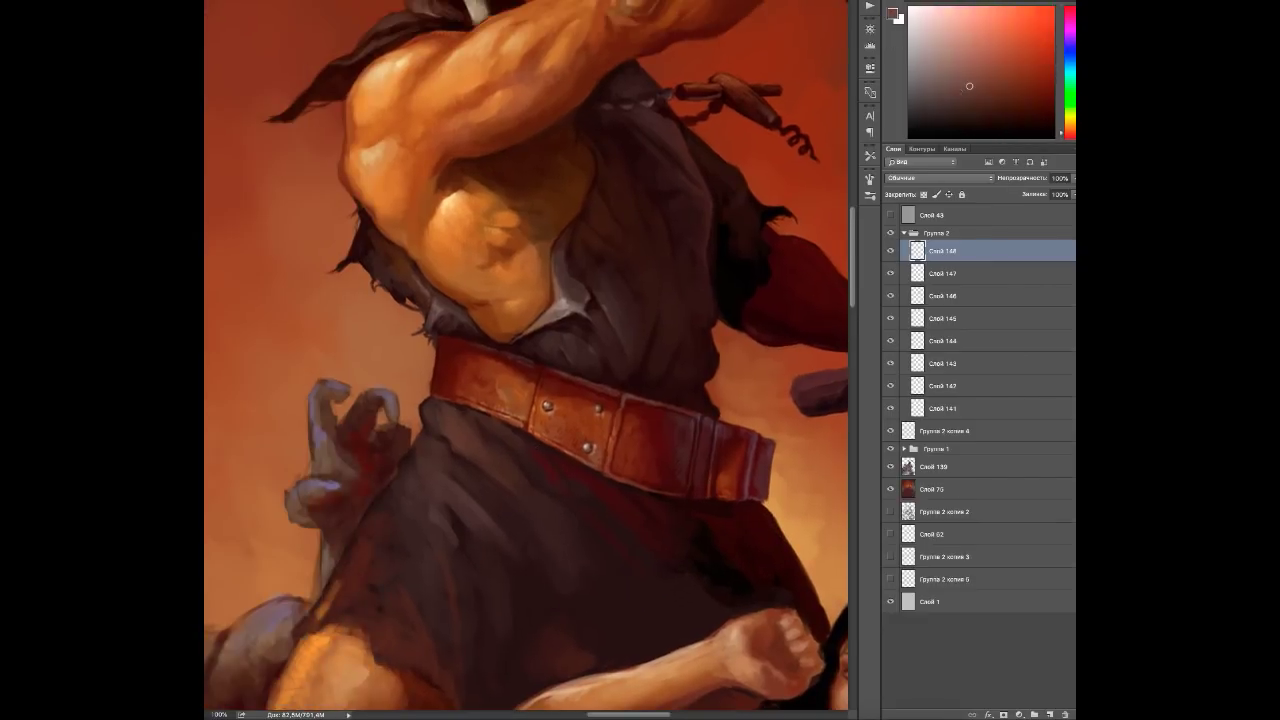
left_click(463, 482, "alt")
left_click(477, 528, "alt")
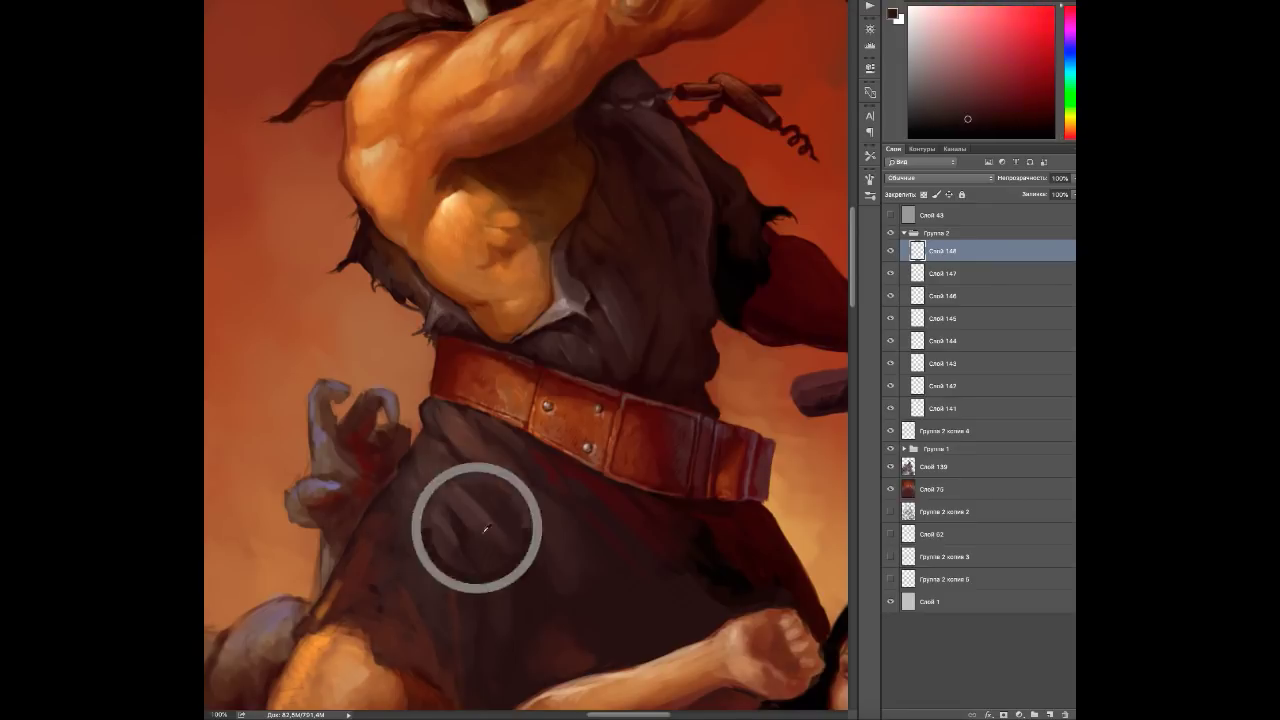
left_click(543, 493, "alt")
left_click_drag(571, 623, 593, 548)
left_click(564, 405, "alt")
left_click(564, 405, "alt")
left_click(611, 477, "alt")
left_click(577, 481, "alt")
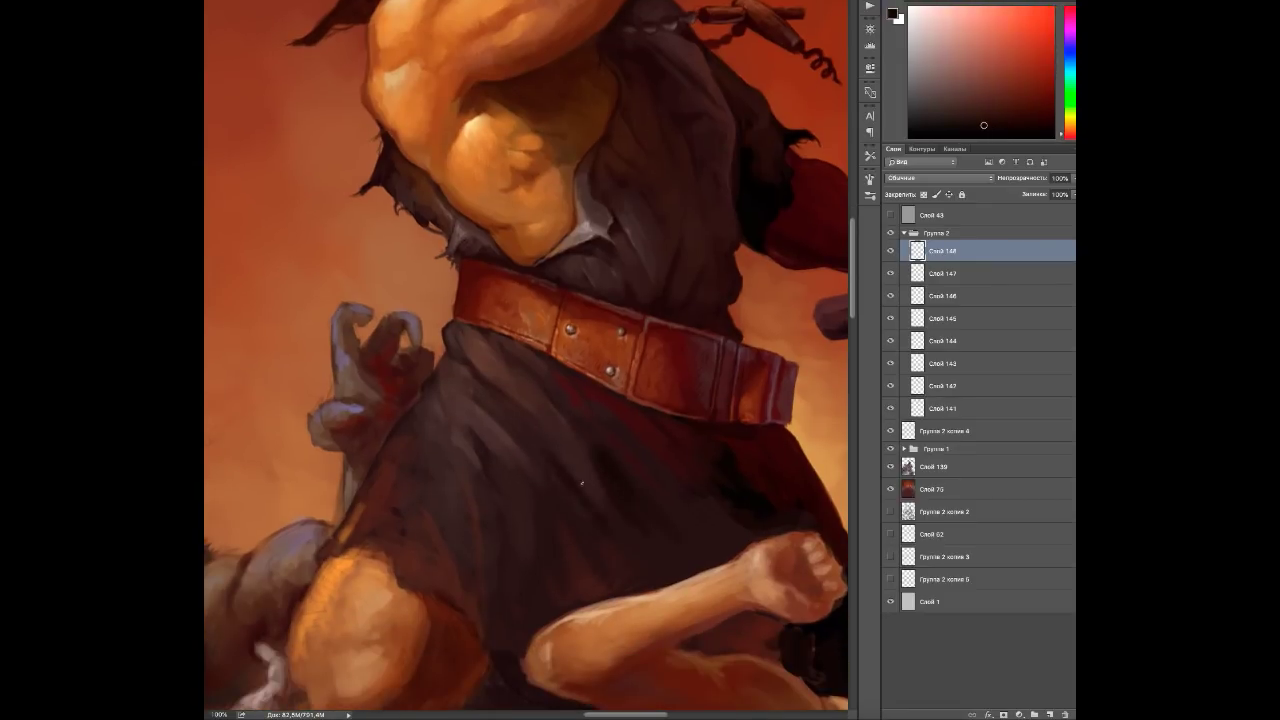
Deepen the central skirt creases and blend the folds under the belt with dark purple-brown tones.
left_click(577, 481, "alt")
left_click(757, 203, "alt")
left_click(495, 342, "alt")
left_click(495, 342, "alt")
left_click(495, 342, "alt")
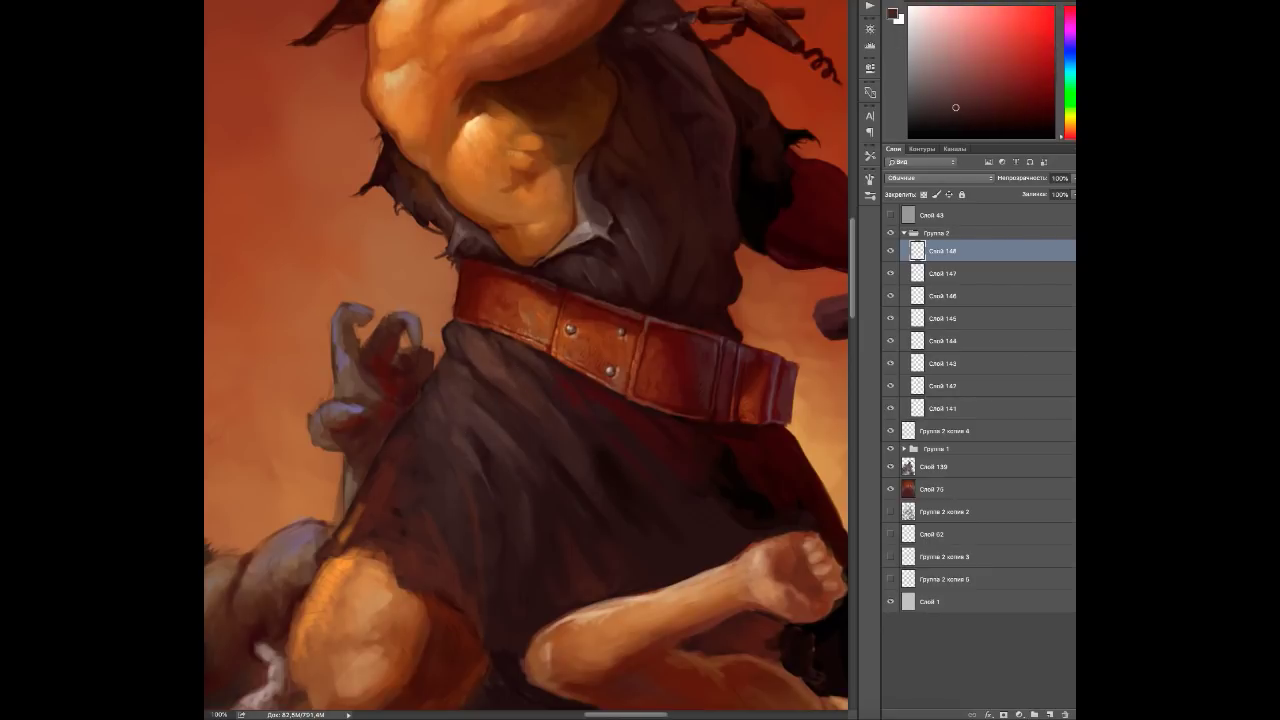
Shade the skirt's outer edge in reddish brown and clean its contour down to the raised knee.
left_click(434, 423, "alt")
left_click(472, 471, "alt")
left_click(404, 549, "alt")
left_click_drag(443, 563, 498, 511)
left_click(401, 483, "alt")
left_click(411, 483, "alt")
left_click(392, 466, "alt")
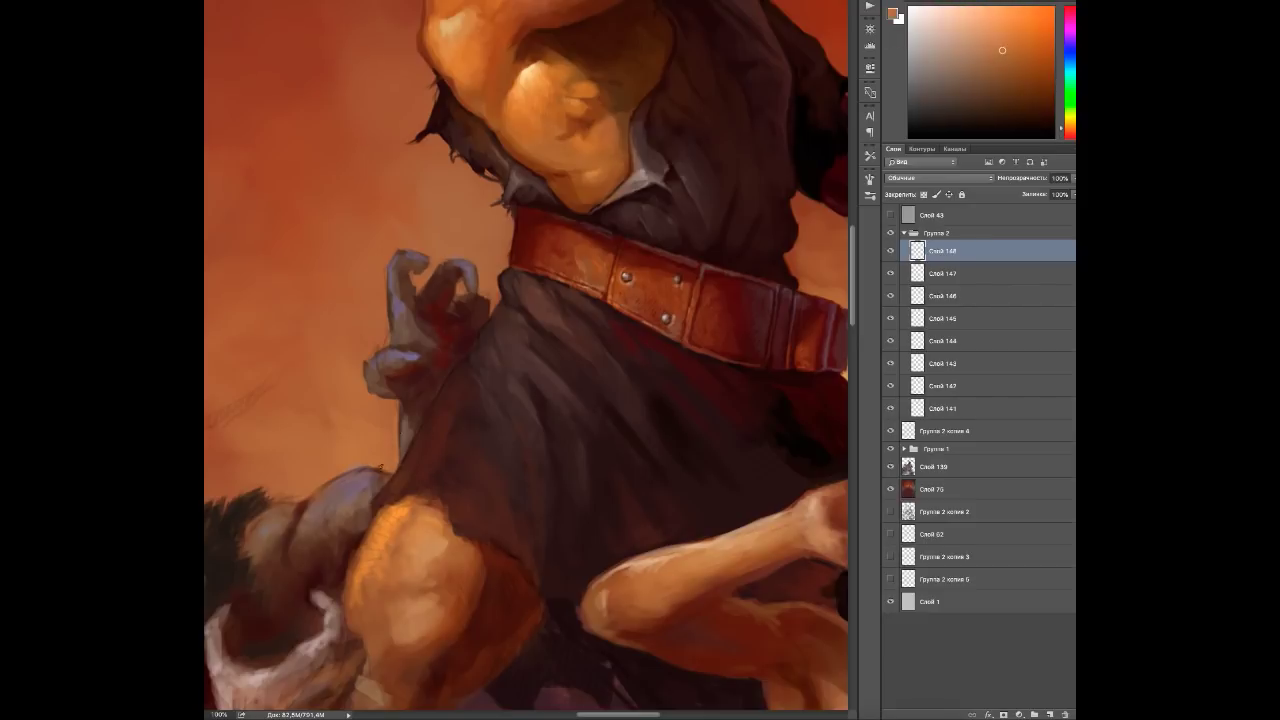
Smooth the bent knee's rough outer side with warm orange skin tones and define its contour.
left_click(465, 473, "alt")
left_click(400, 503, "alt")
left_click(340, 578, "alt")
left_click(353, 597, "alt")
left_click(384, 528, "alt")
left_click(427, 512, "alt")
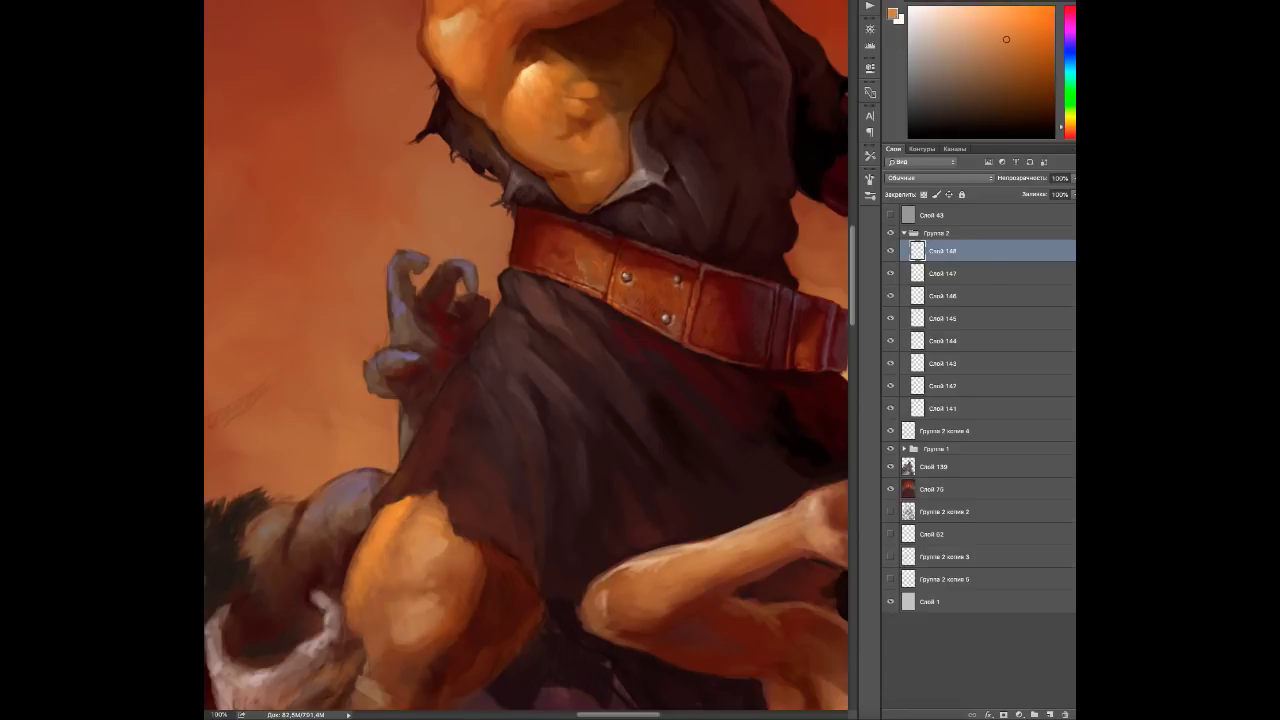
left_click(347, 591, "alt")
left_click(443, 583, "alt")
Model the knee and thigh with soft orange highlights and red-brown shading on the inner side.
left_click_drag(443, 583, 484, 496)
left_click(471, 497, "alt")
left_click(434, 528, "alt")
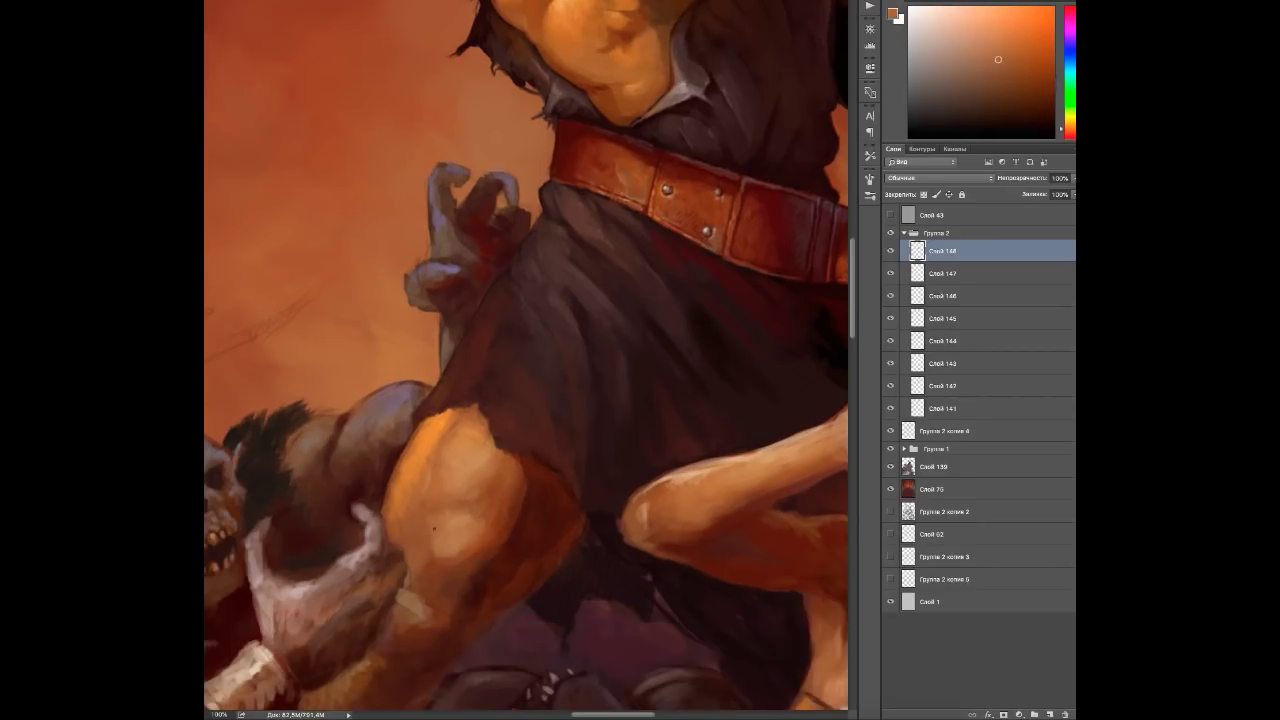
left_click(467, 562, "alt")
left_click_drag(476, 344, 470, 415)
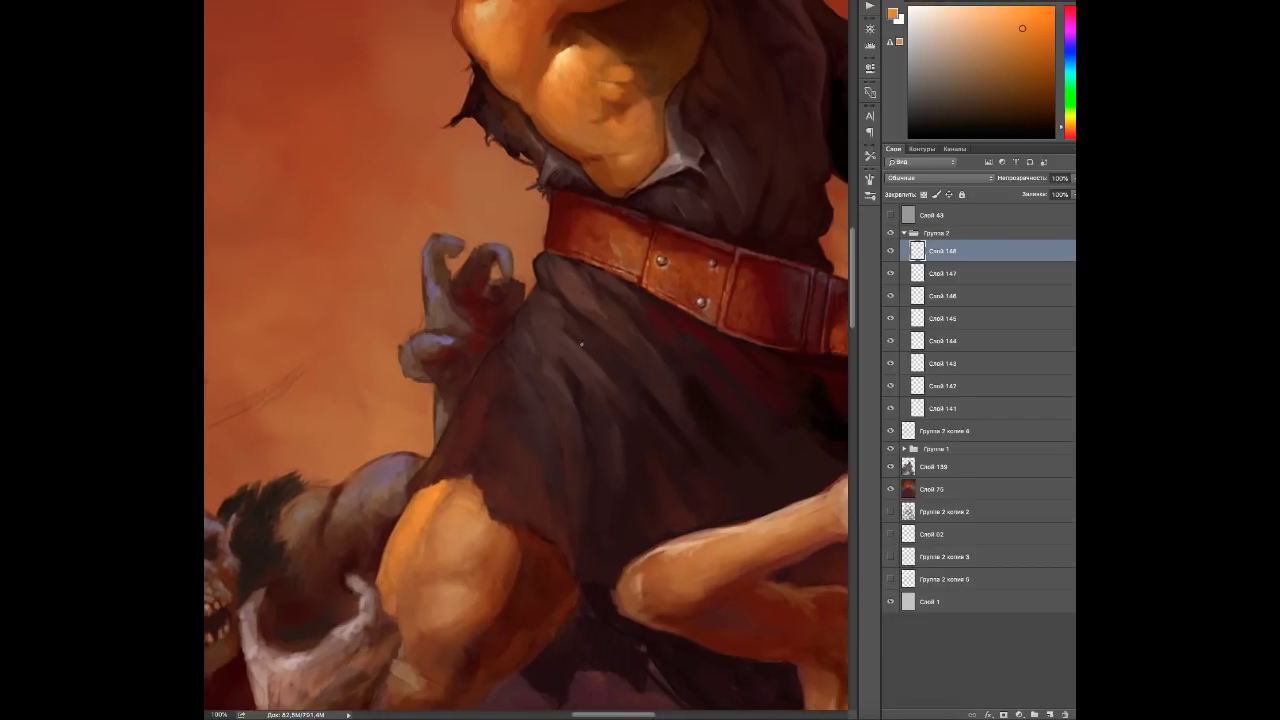
left_click(470, 415, "alt")
left_click(510, 538, "alt")
left_click(532, 565, "alt")
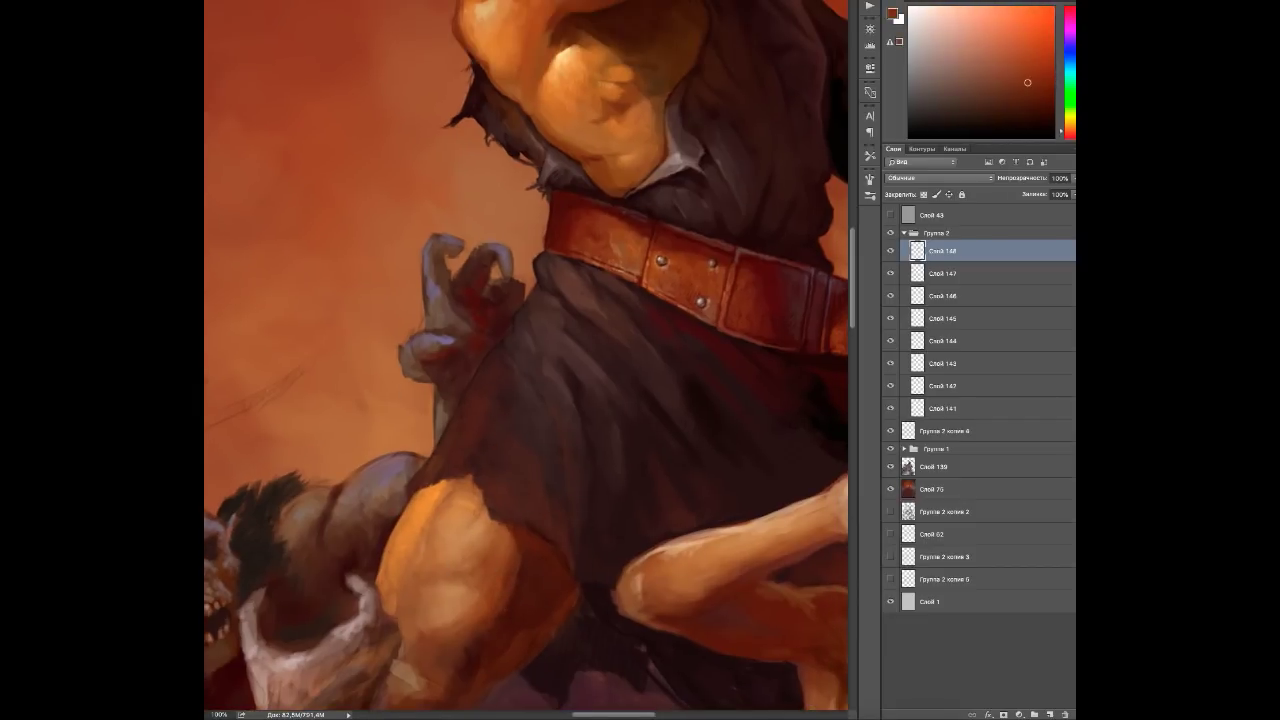
Darken the shadow beneath the skirt's hem and along the leg's inner edge with deep red-brown.
left_click(472, 665, "alt")
left_click_drag(472, 665, 512, 583)
left_click(589, 477, "alt")
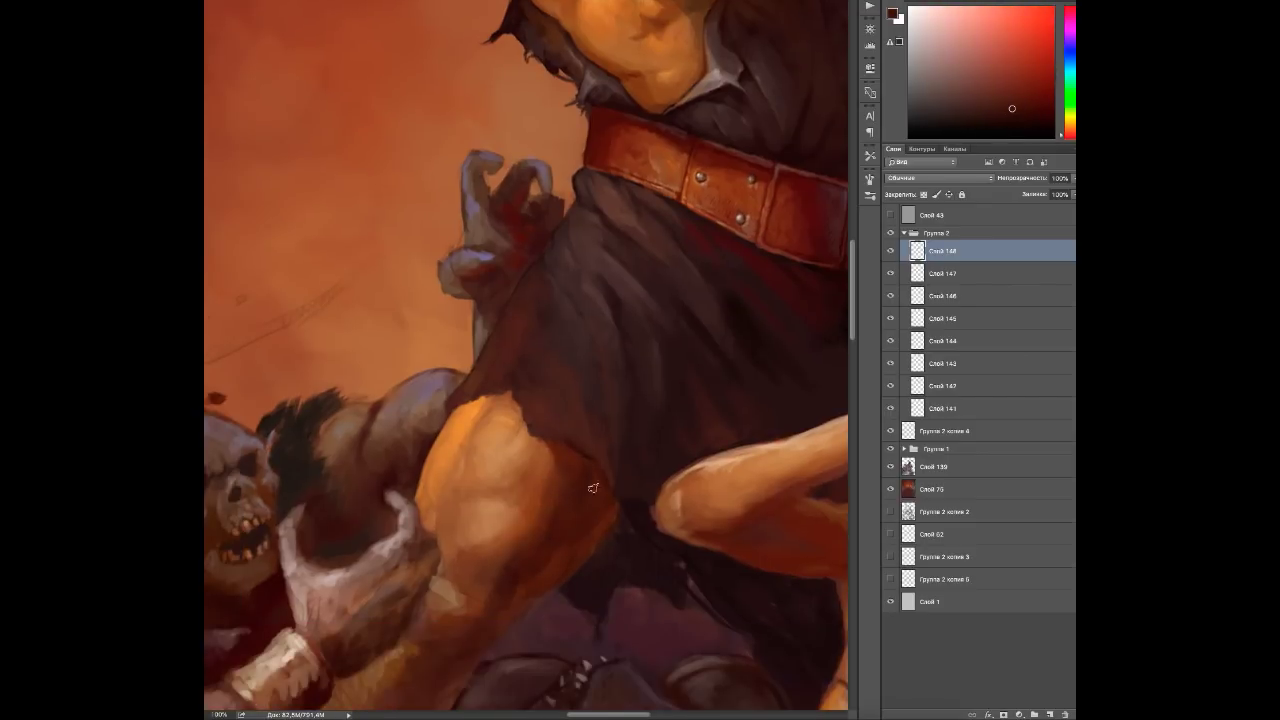
left_click(620, 530, "alt")
left_click_drag(550, 546, 584, 516)
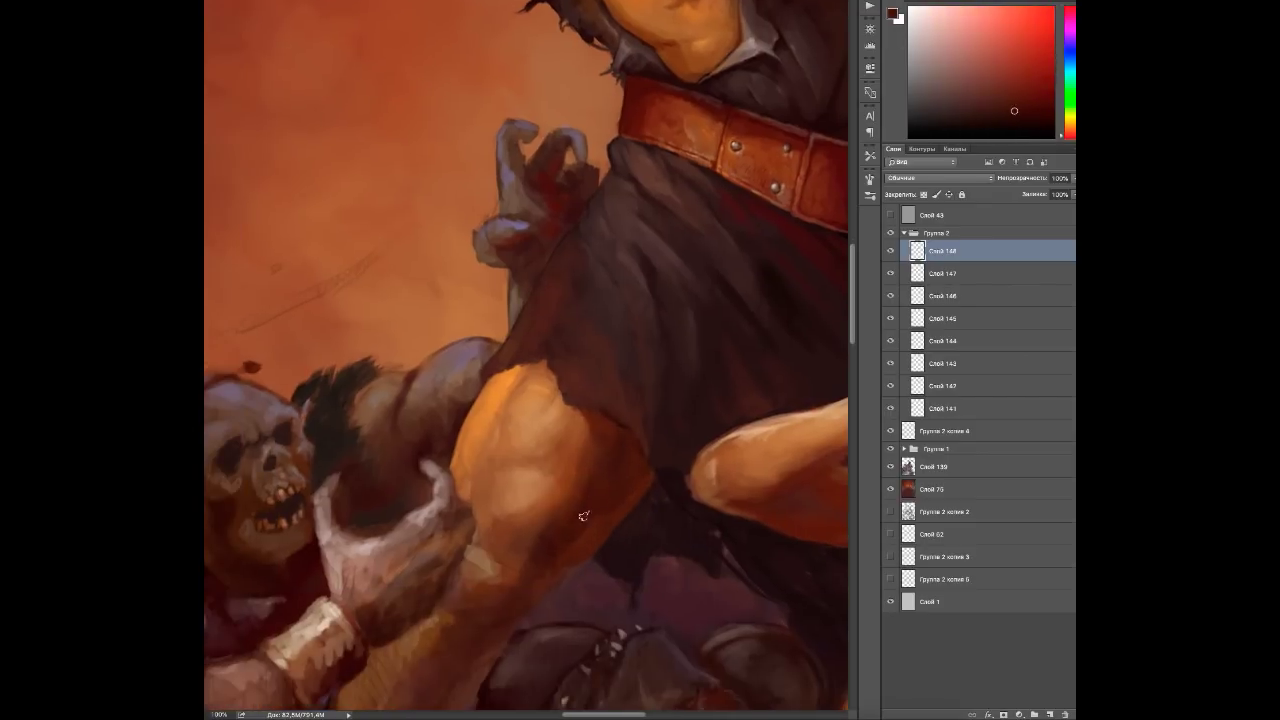
Blend the area below the knee and define its edge against the orc's gripping hand.
left_click(525, 558, "alt")
left_click(470, 582, "alt")
left_click(460, 578, "alt")
left_click(456, 566, "alt")
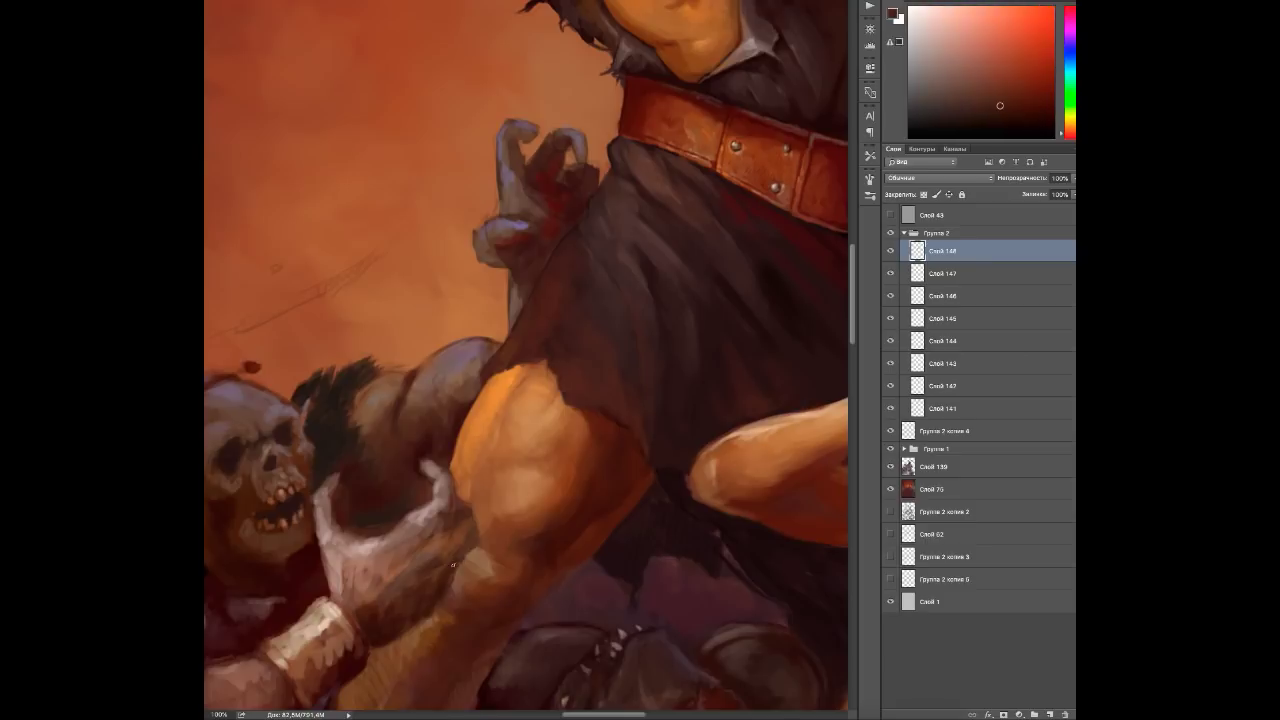
left_click(468, 558, "alt")
left_click(470, 560, "alt")
On a new layer, smooth the shin's brown-orange shading and clean its edge against the dark bodies behind.
key("ctrl+shift+alt+n")
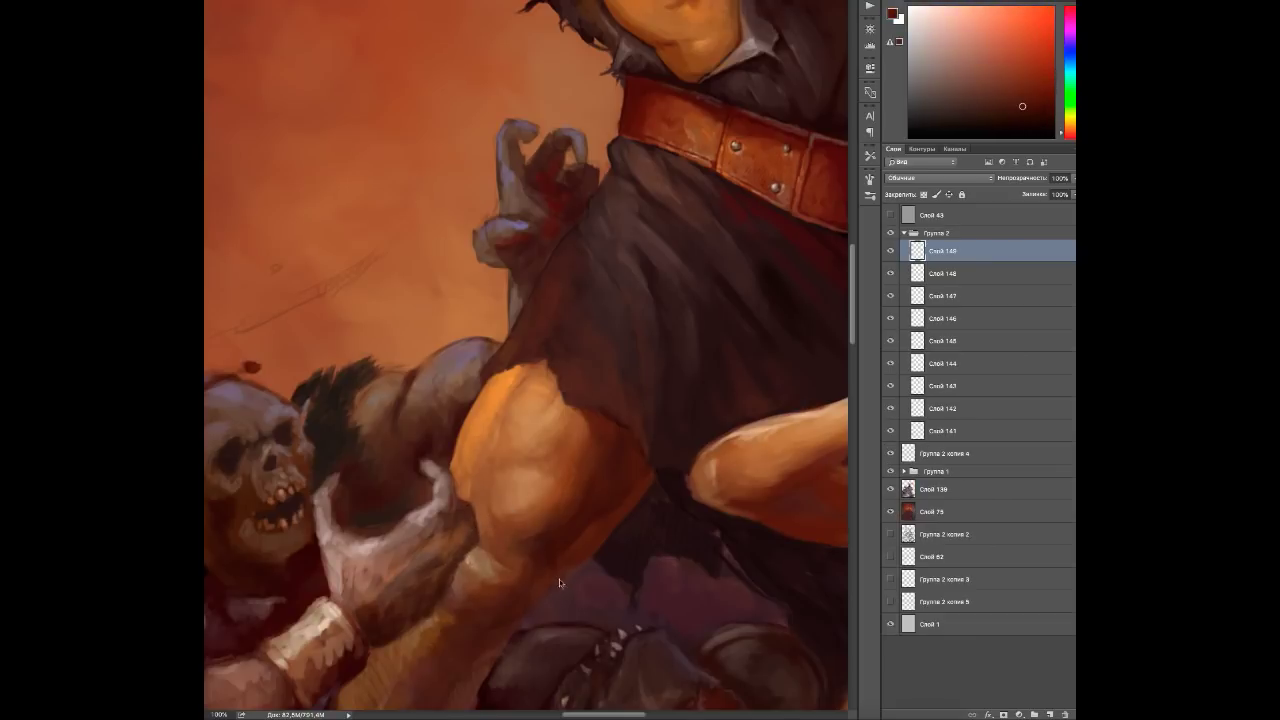
left_click_drag(510, 613, 561, 508)
left_click(561, 508, "alt")
left_click(566, 510, "alt")
left_click(592, 519, "alt")
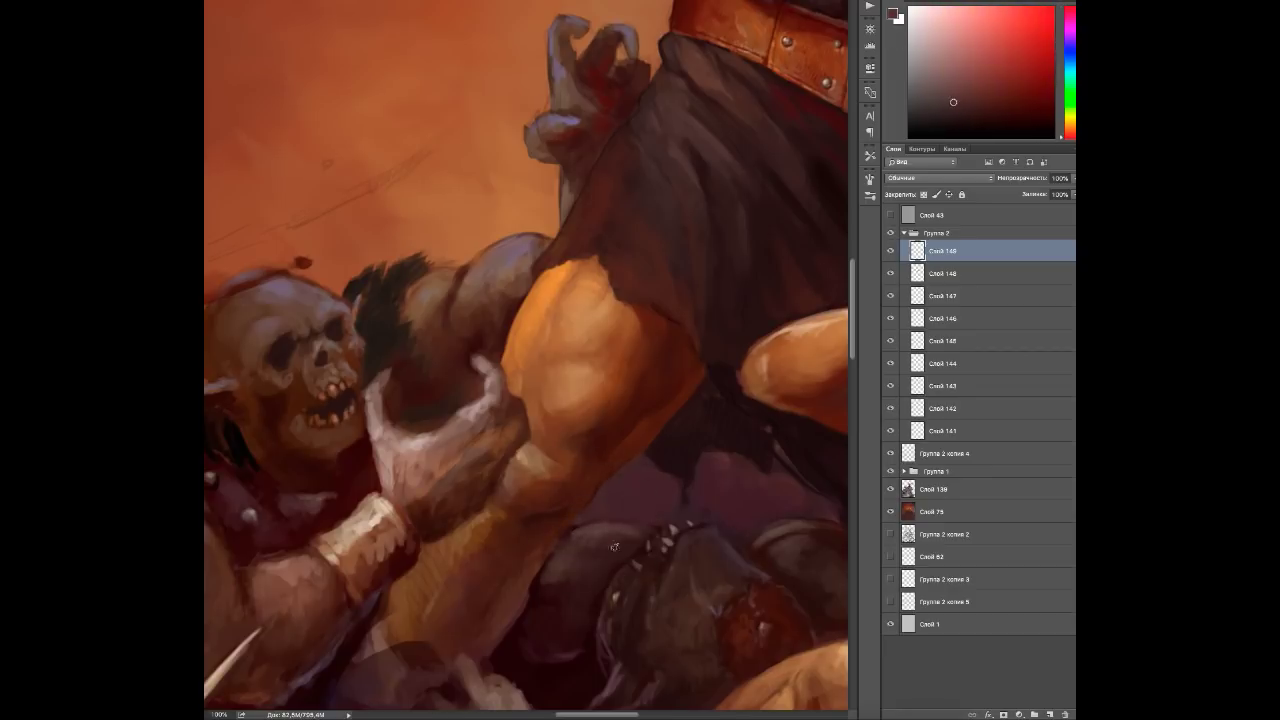
left_click(615, 535, "alt")
left_click(590, 540, "alt")
left_click(565, 545, "alt")
left_click(541, 549, "alt")
left_click(480, 483, "alt")
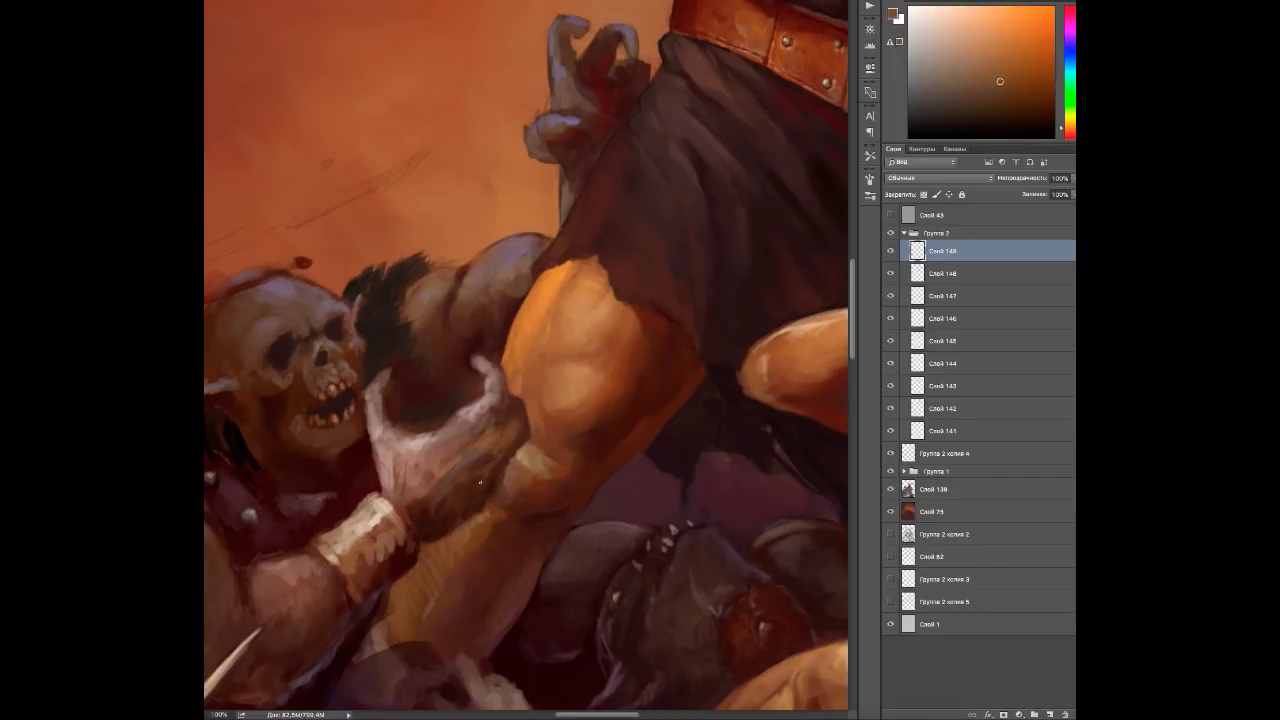
Add a new layer, flip the canvas horizontally and save the file.
key("ctrl+shift+alt+n")
key("ctrl+minus")
key("ctrl+minus")
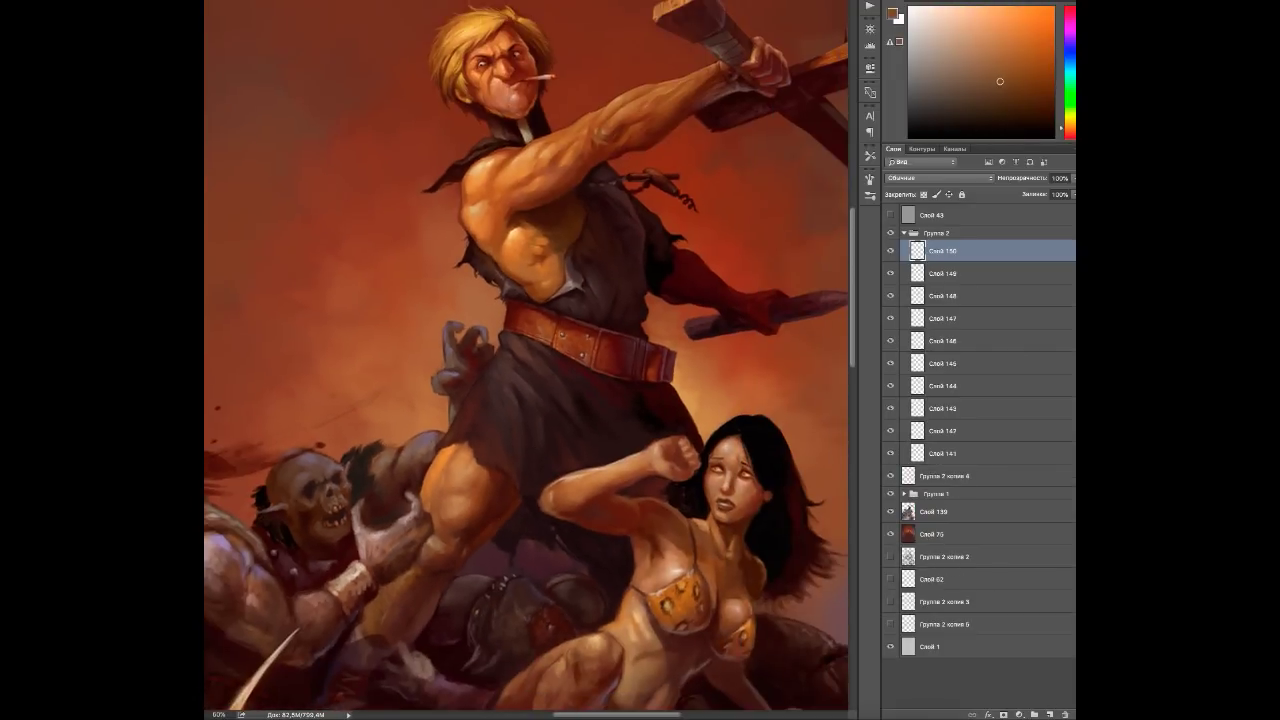
key("ctrl+shift+h")
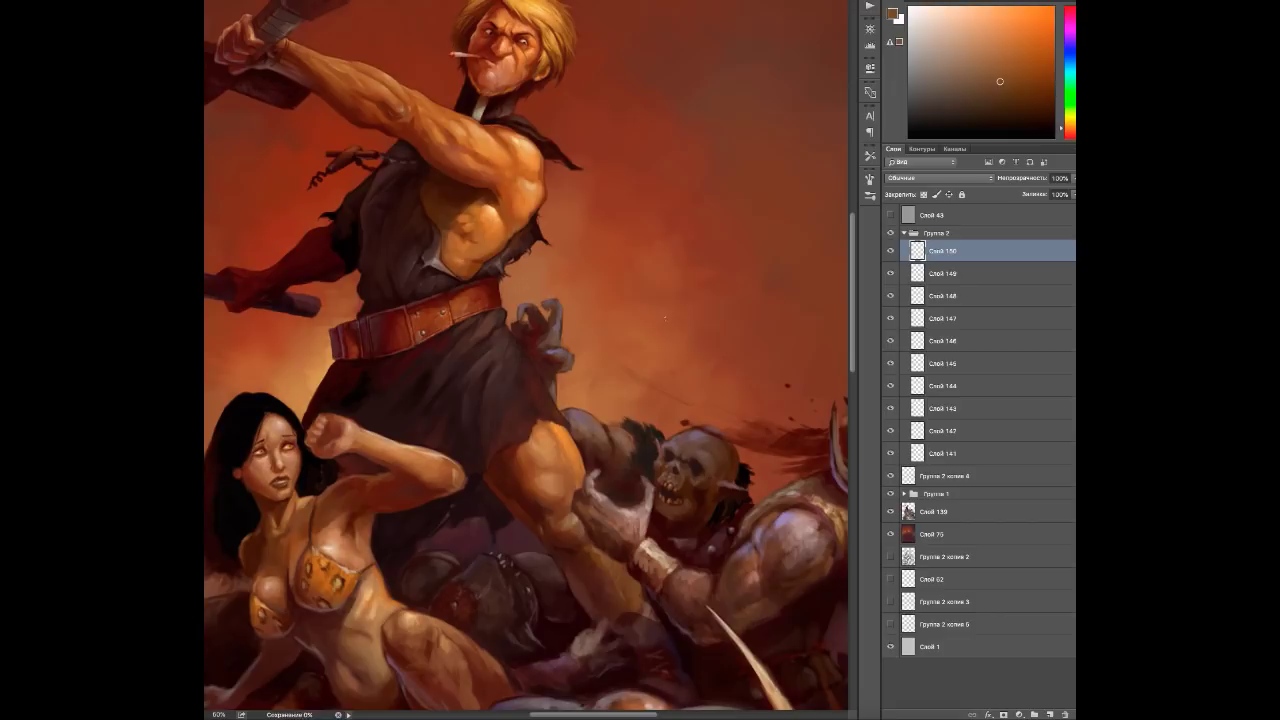
Refine the thigh's edge under the hem and strengthen the orange and dark red shading of the lower leg.
left_click(537, 445, "alt")
left_click(560, 479, "alt")
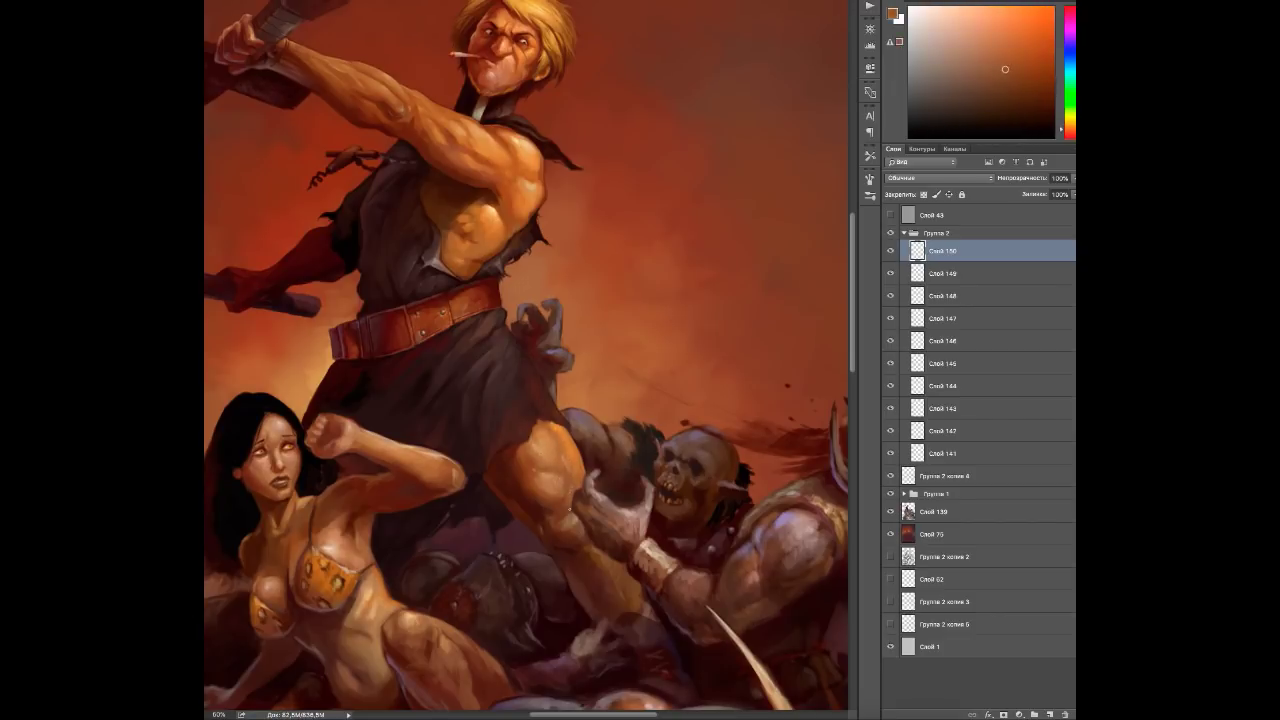
left_click(509, 452, "alt")
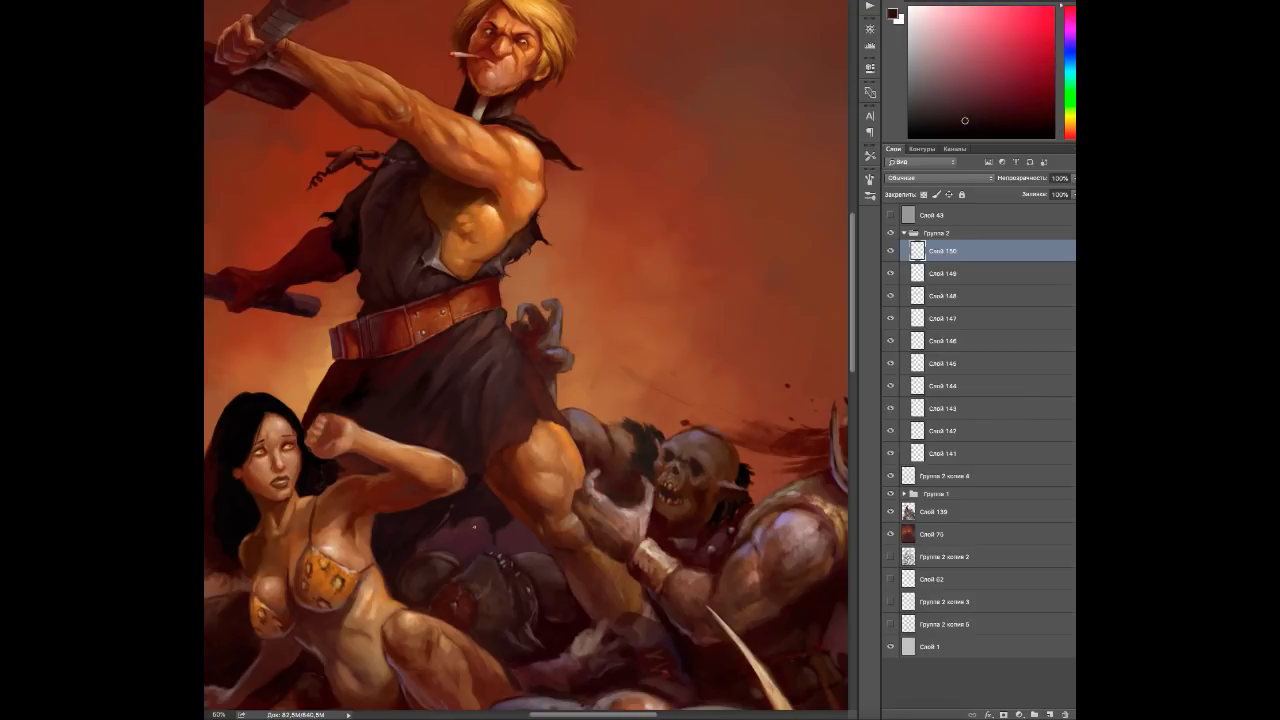
left_click(587, 540, "alt")
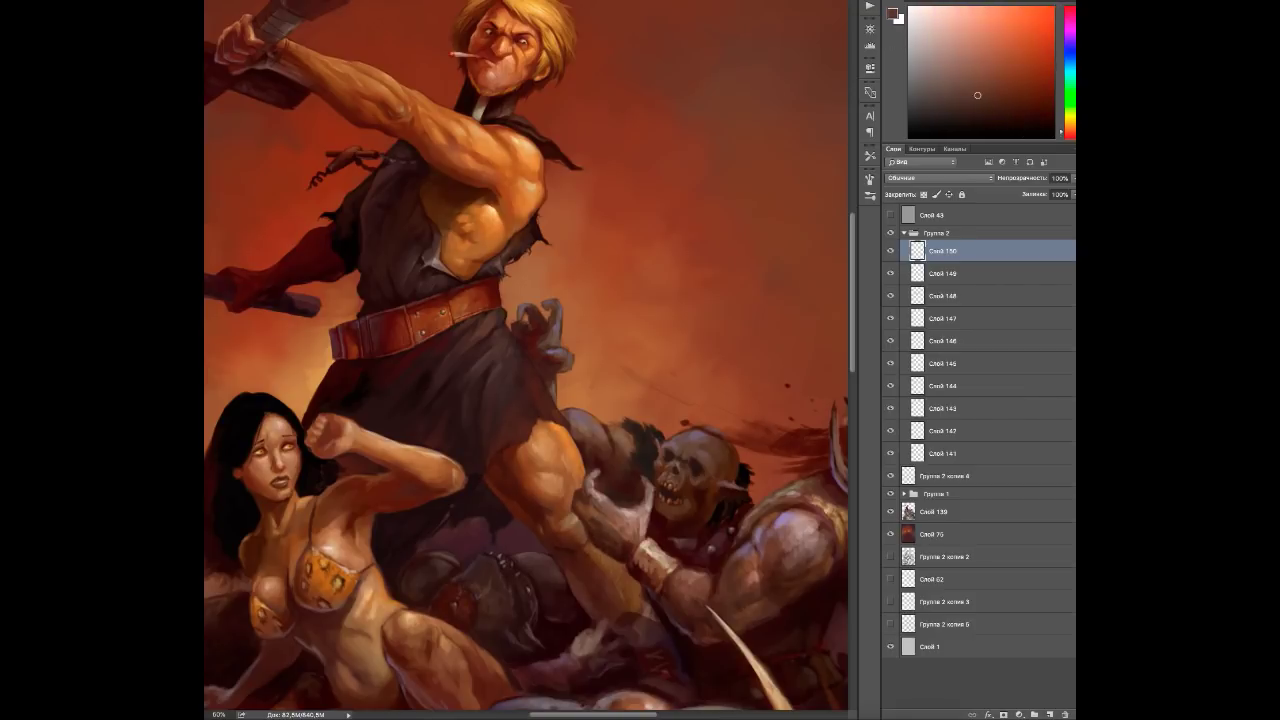
left_click(620, 533, "alt")
left_click(617, 588, "alt")
left_click(620, 590, "alt")
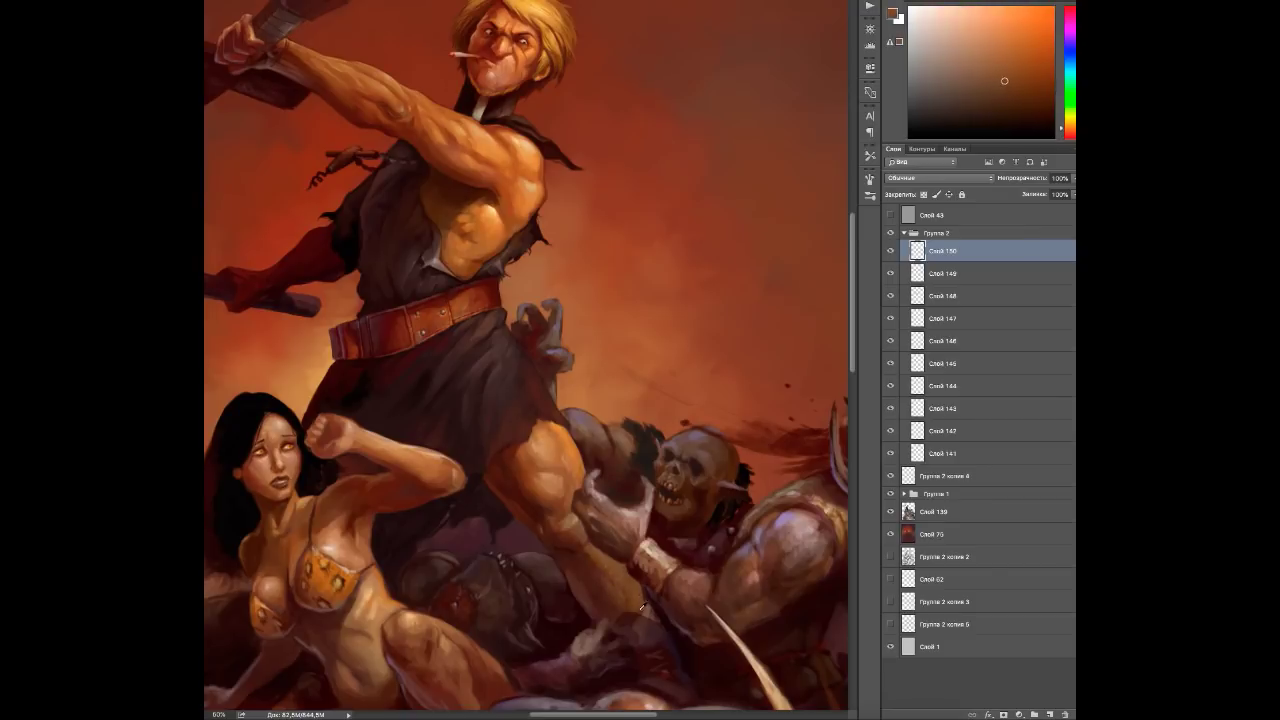
left_click(571, 562, "alt")
left_click(571, 565, "alt")
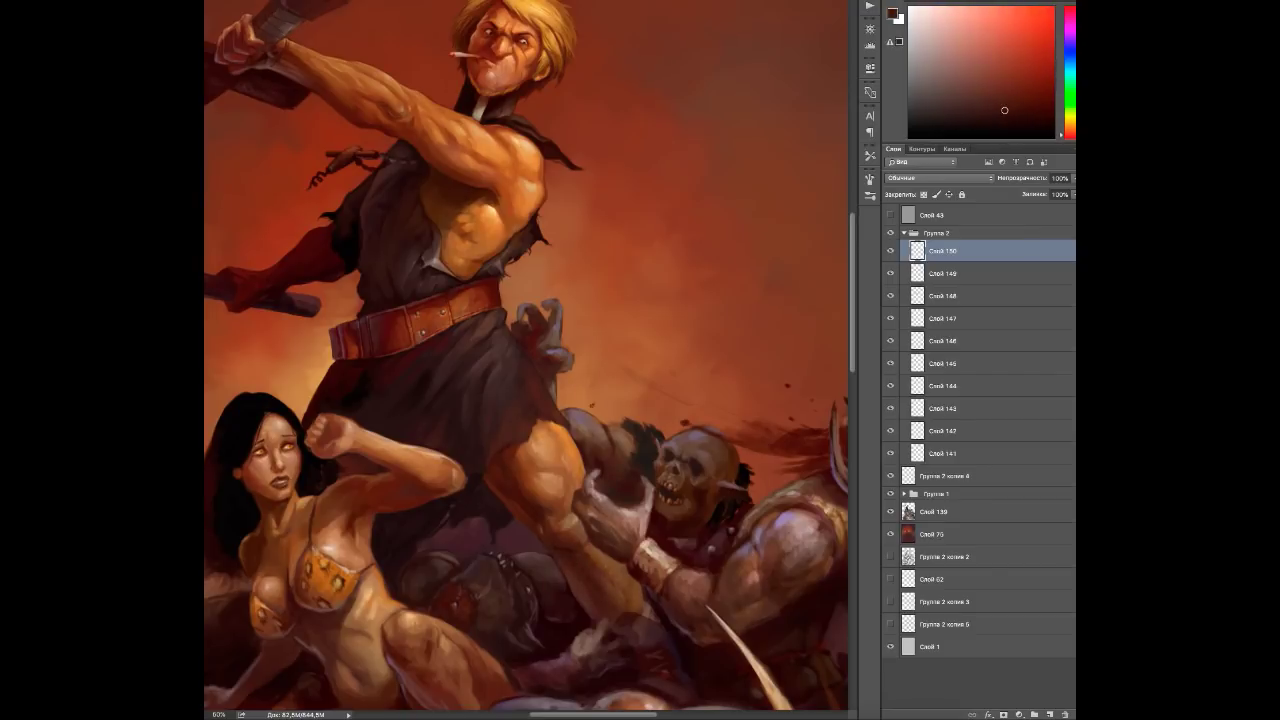
Paint lighter brown folds along the skirt's ragged hem and touch up the dark purple cloth behind the leg.
left_click_drag(544, 425, 599, 445)
left_click(548, 470, "alt")
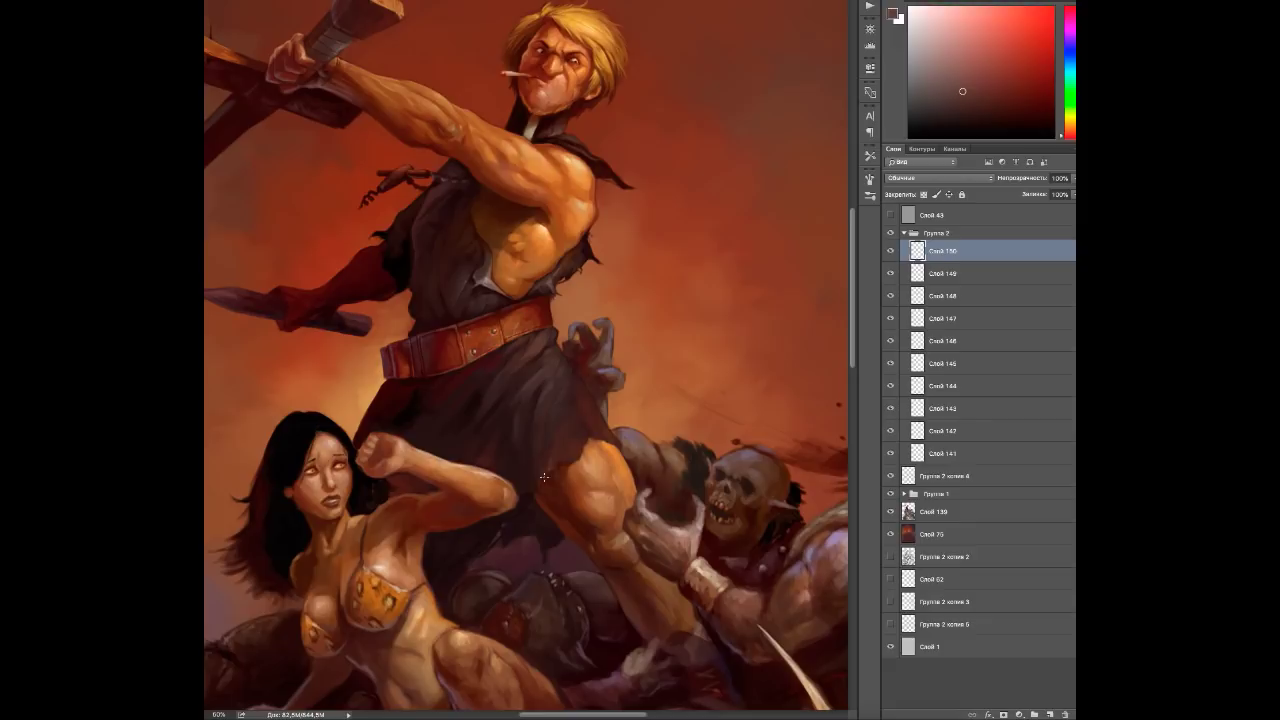
left_click(540, 400, "alt")
left_click(540, 357, "alt")
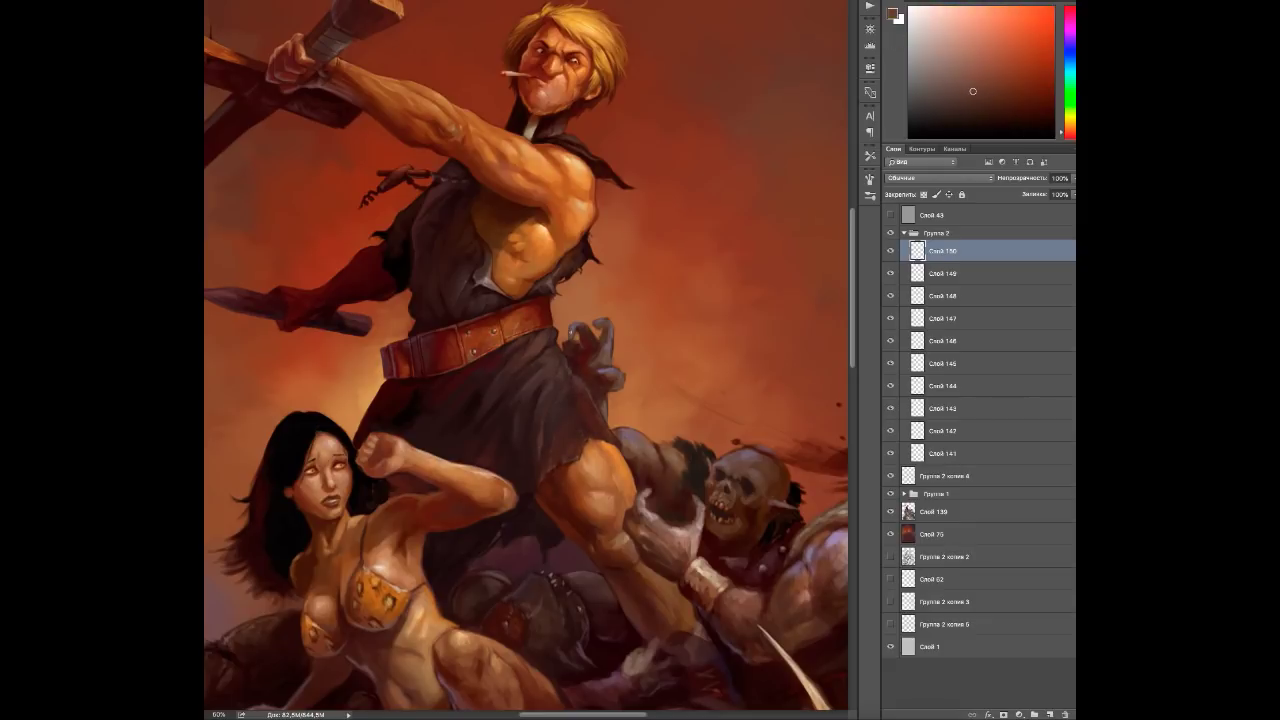
left_click(564, 432, "alt")
left_click(482, 549, "alt")
left_click(470, 567, "alt")
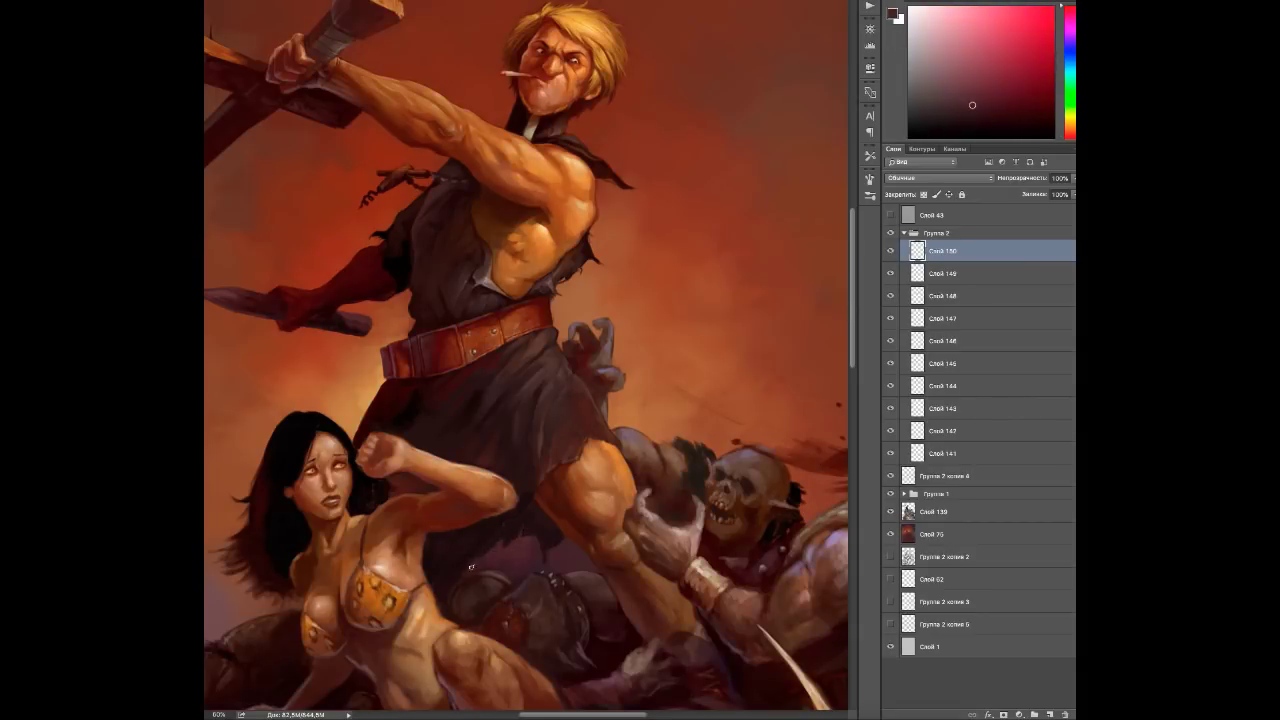
Add a new layer and pick up light orange tones from the hero's lit skin and blond hair.
key("ctrl+minus")
key("ctrl+minus")
key("ctrl+minus")
key("ctrl+minus")
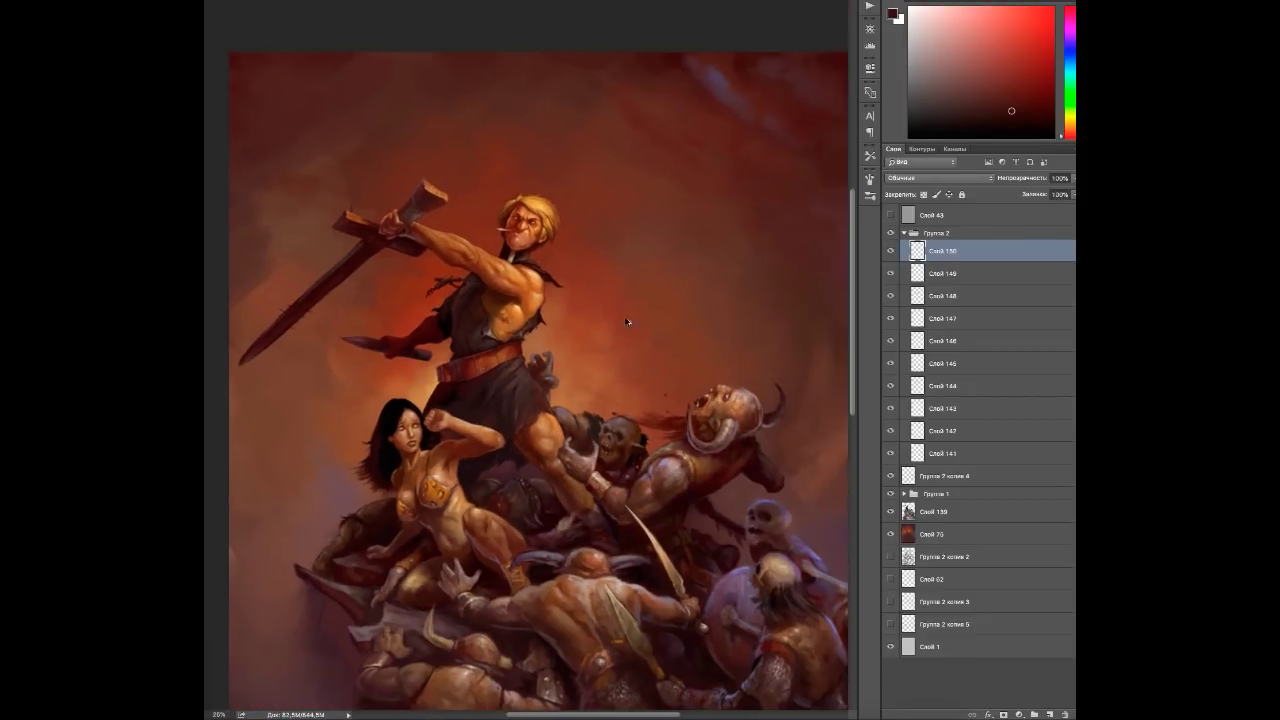
key("ctrl+shift+alt+n")
key("ctrl+plus")
left_click(432, 233, "alt")
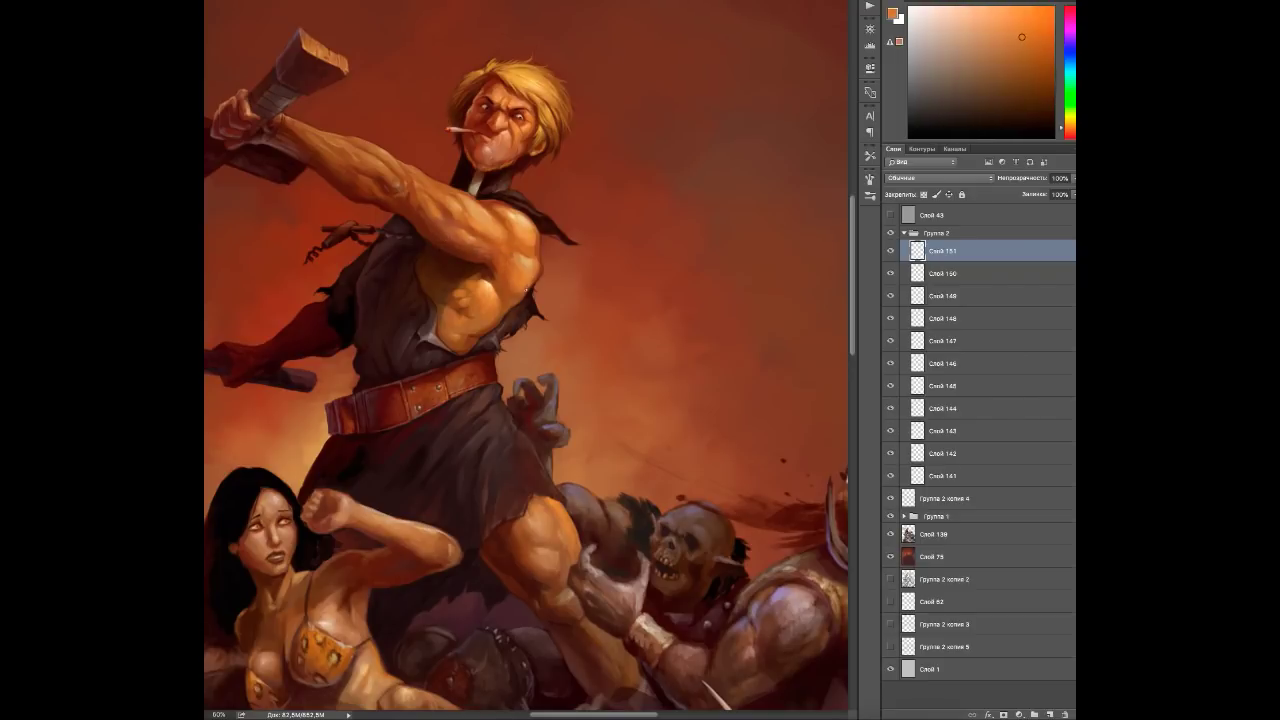
key("ctrl+plus")
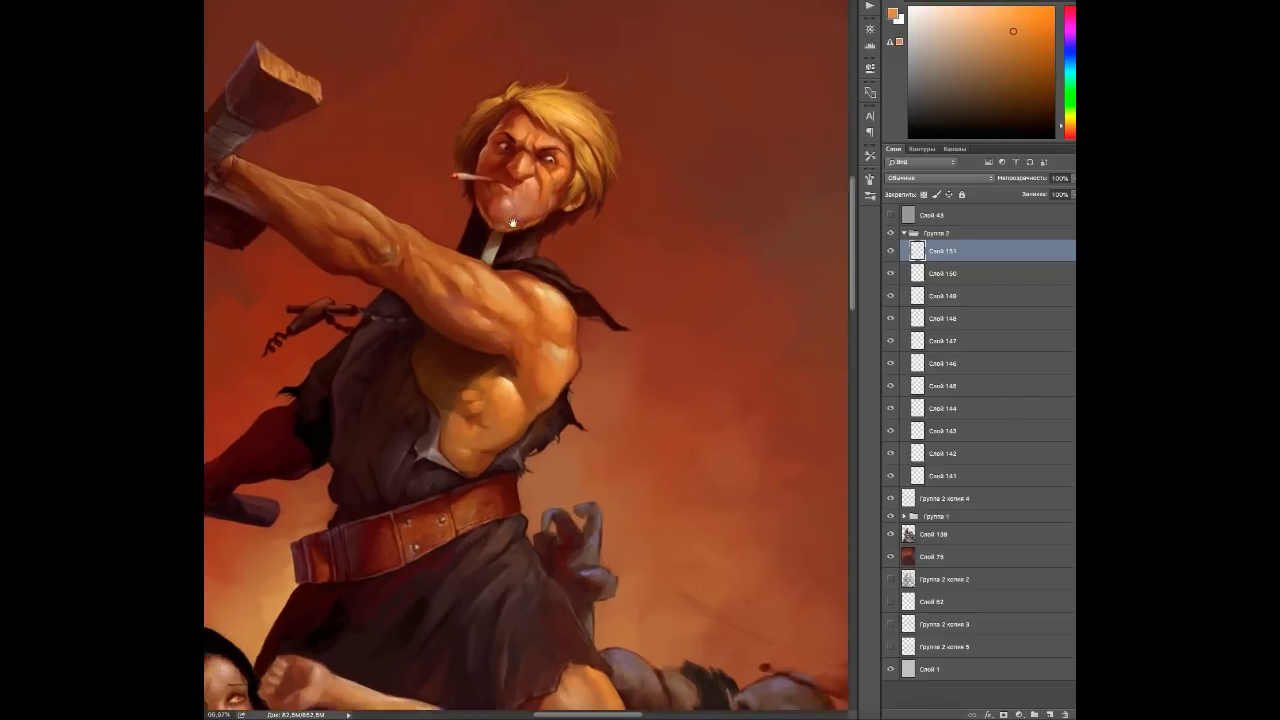
left_click(594, 204, "alt")
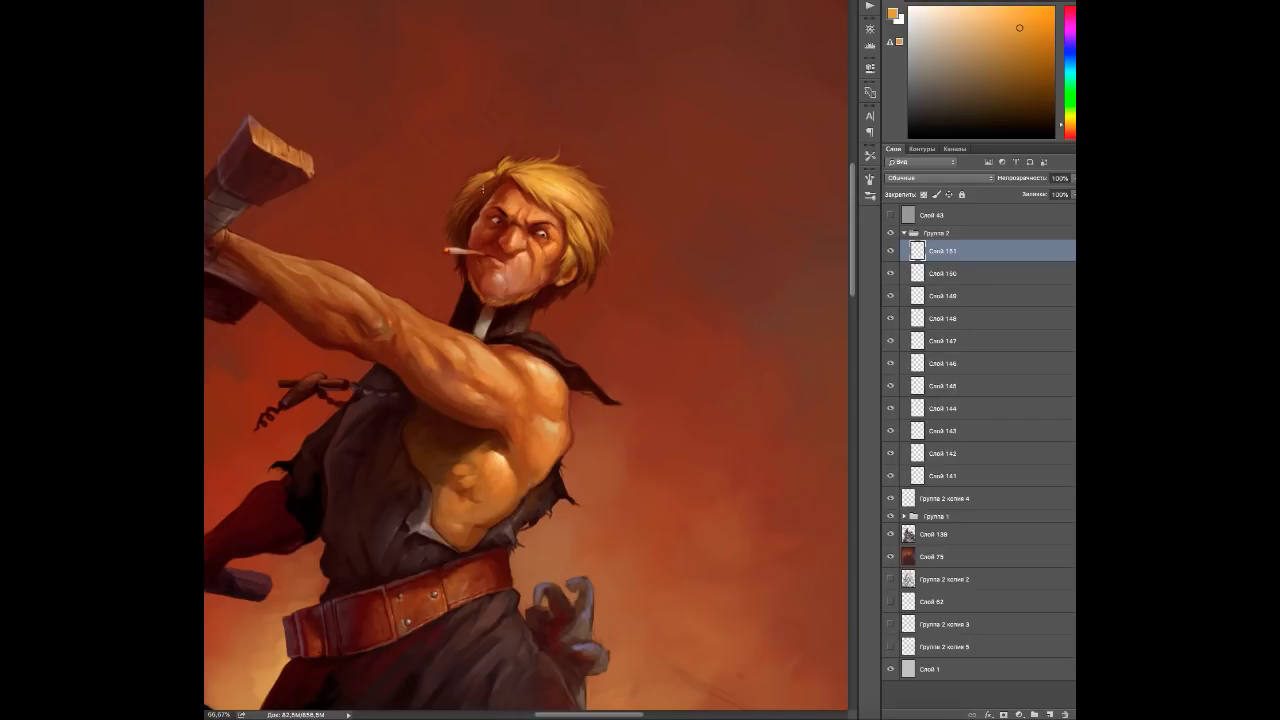
scroll(526, 356, "down", 8)
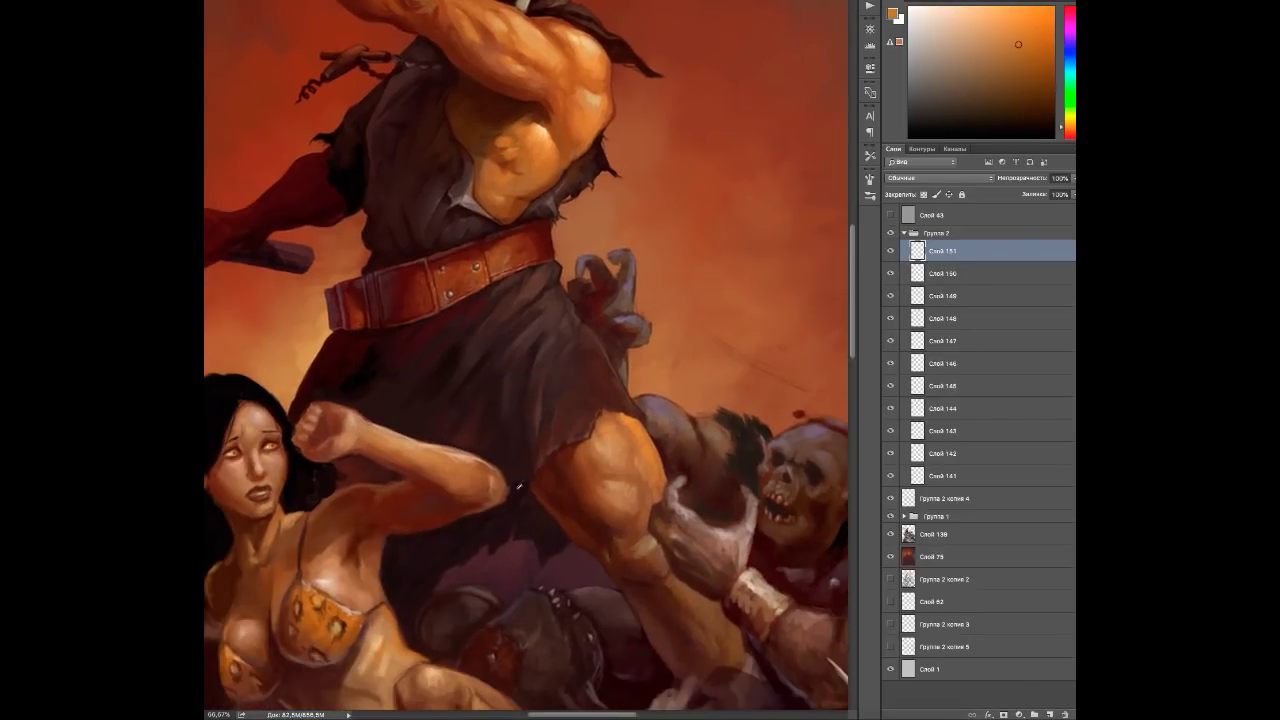
Refine the orange-brown shading on the dark-haired woman's raised forearm, elbow and upper arm.
left_click(500, 481, "alt")
left_click(450, 454, "alt")
left_click(447, 451, "alt")
left_click(447, 451, "alt")
left_click(464, 454, "alt")
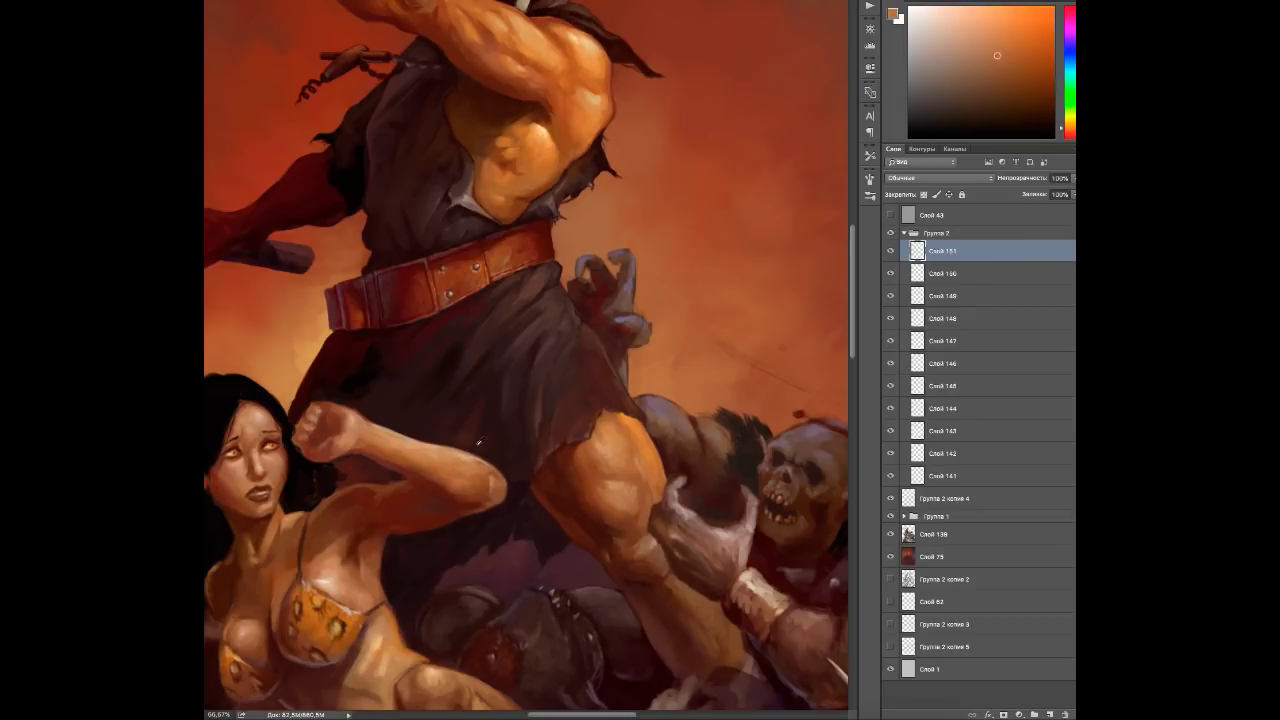
key("ctrl+plus")
left_click(530, 455, "alt")
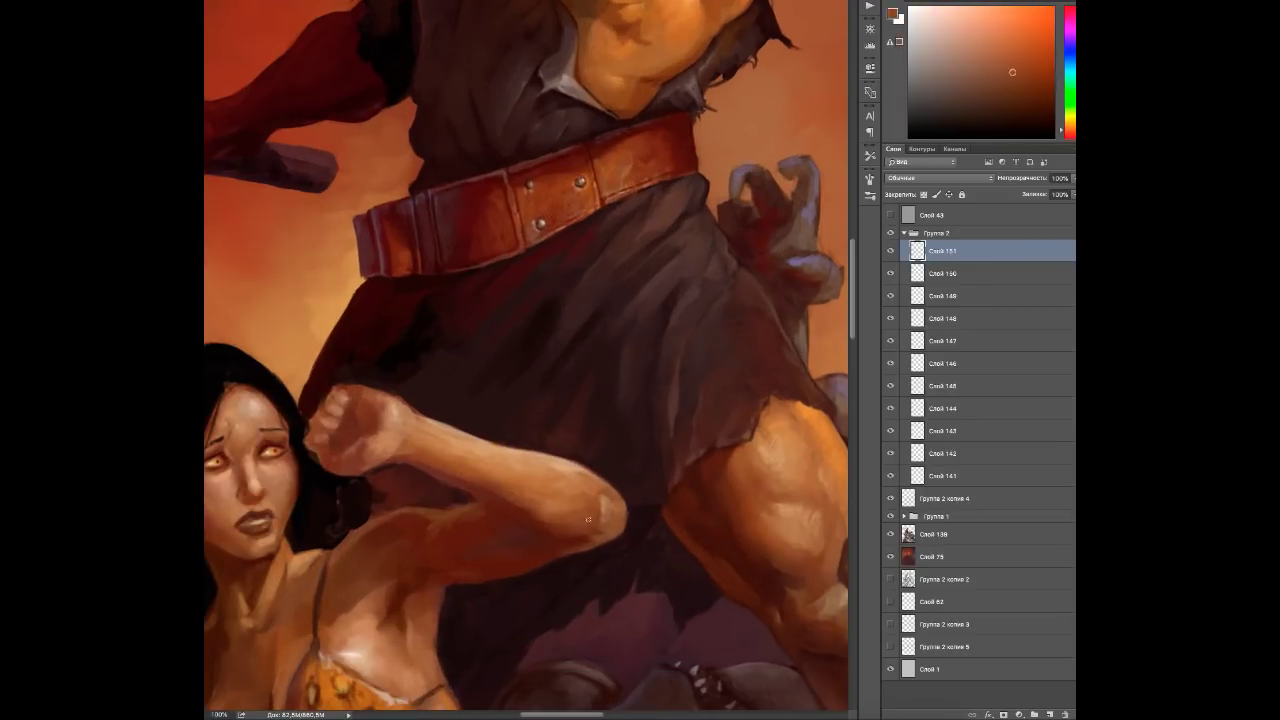
left_click(551, 523, "alt")
left_click(487, 515, "alt")
left_click(517, 467, "alt")
Fill in the woman's black hair and the dark red shadow beneath her raised fist.
left_click(384, 443, "alt")
left_click(384, 443, "alt")
left_click(378, 495, "alt")
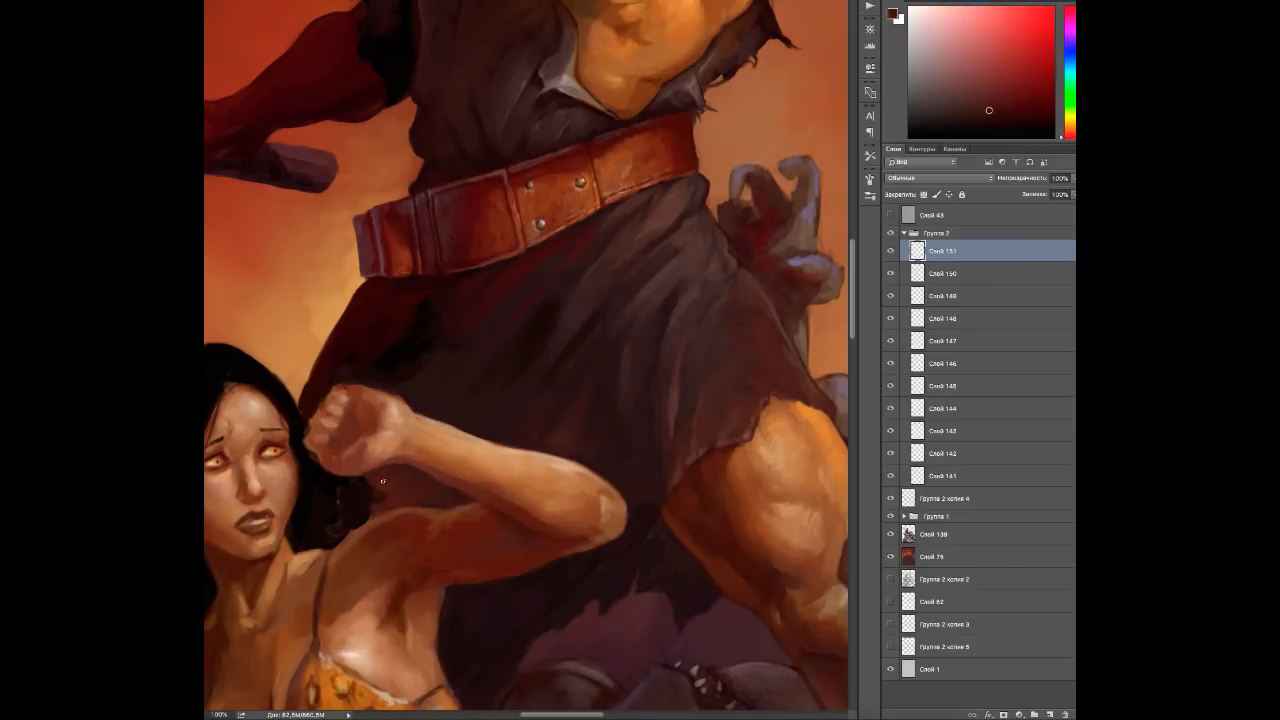
Blend light and mid-brown skin tones along the woman's raised forearm and over the palm of her fist.
left_click(457, 464, "alt")
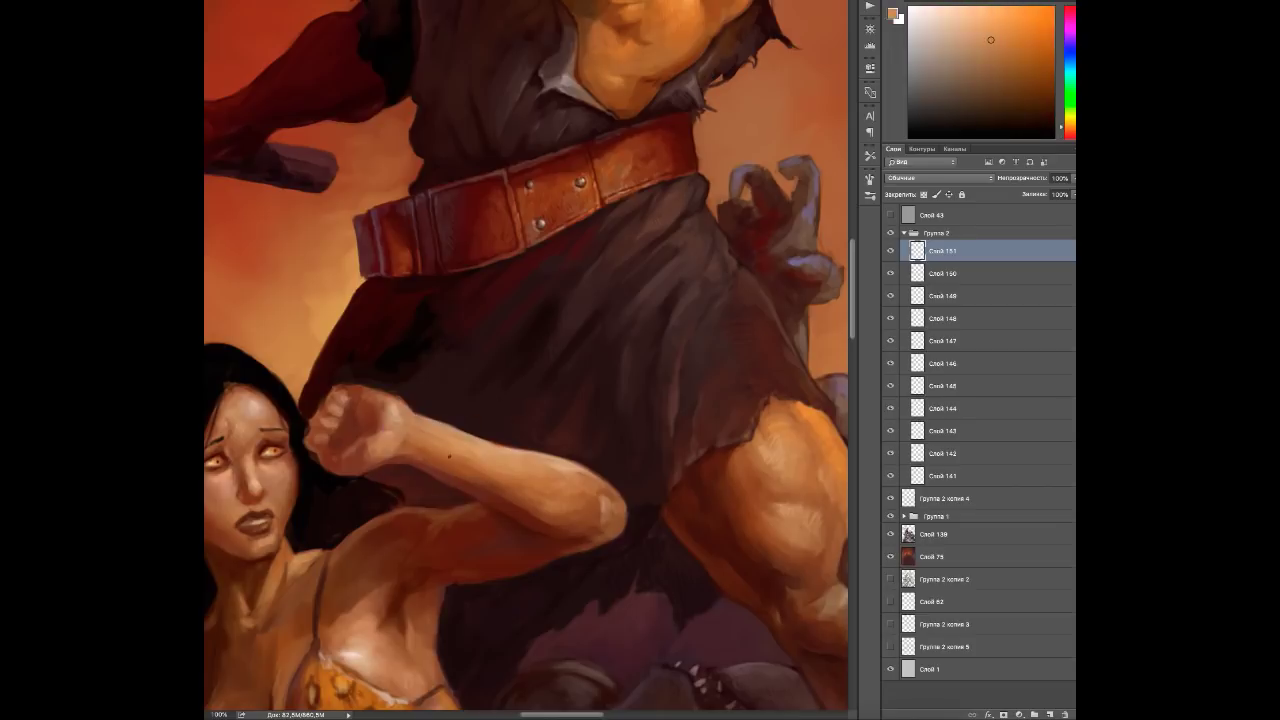
left_click(443, 445, "alt")
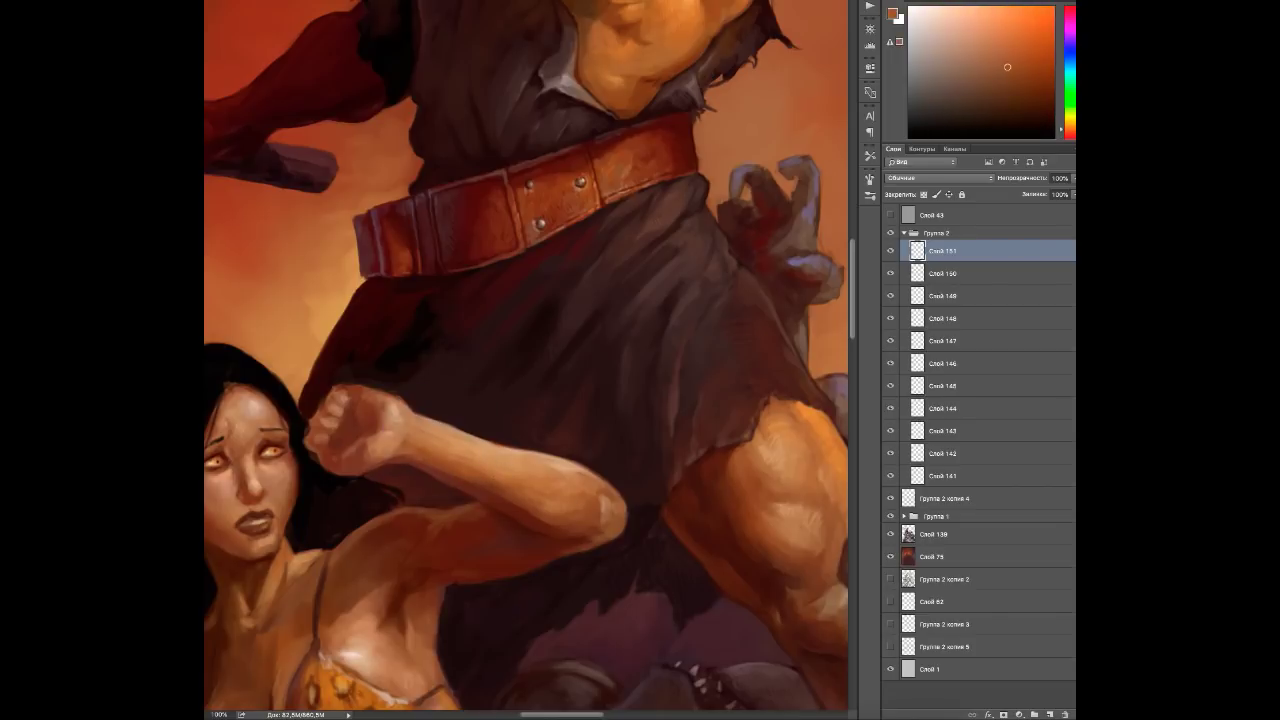
left_click(494, 444, "alt")
left_click(370, 391, "alt")
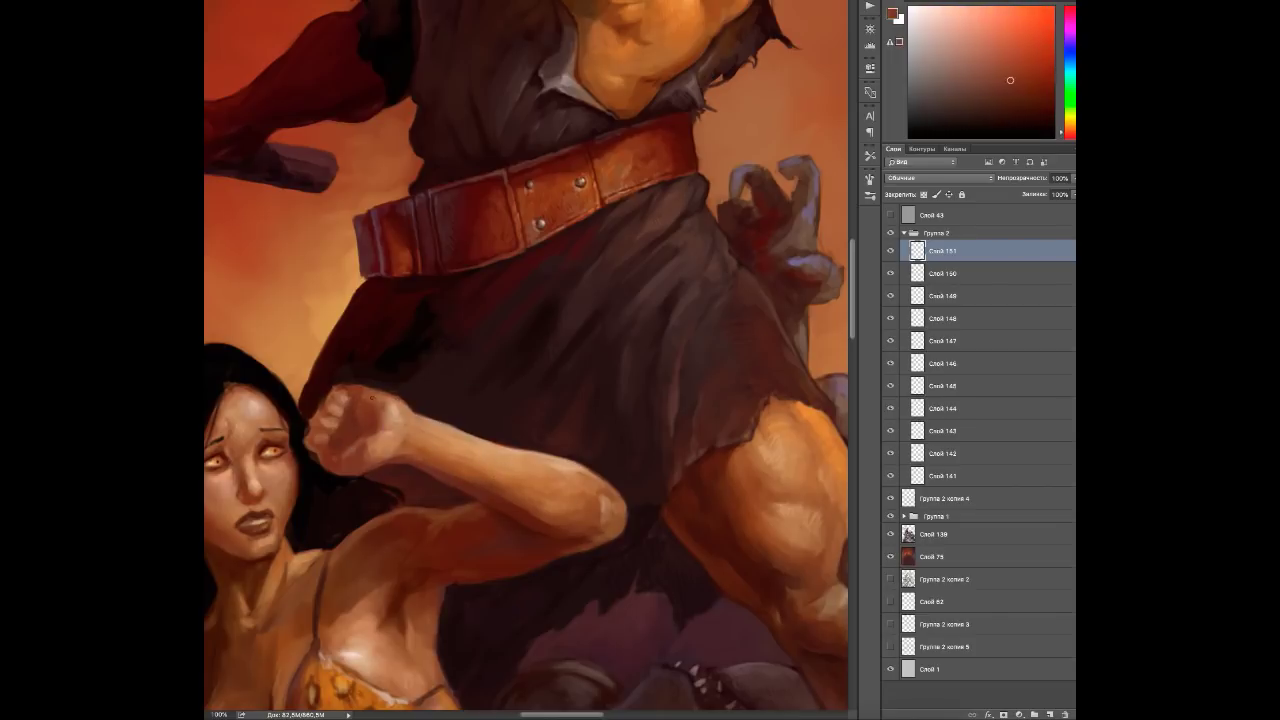
left_click(341, 442, "alt")
left_click(350, 444, "alt")
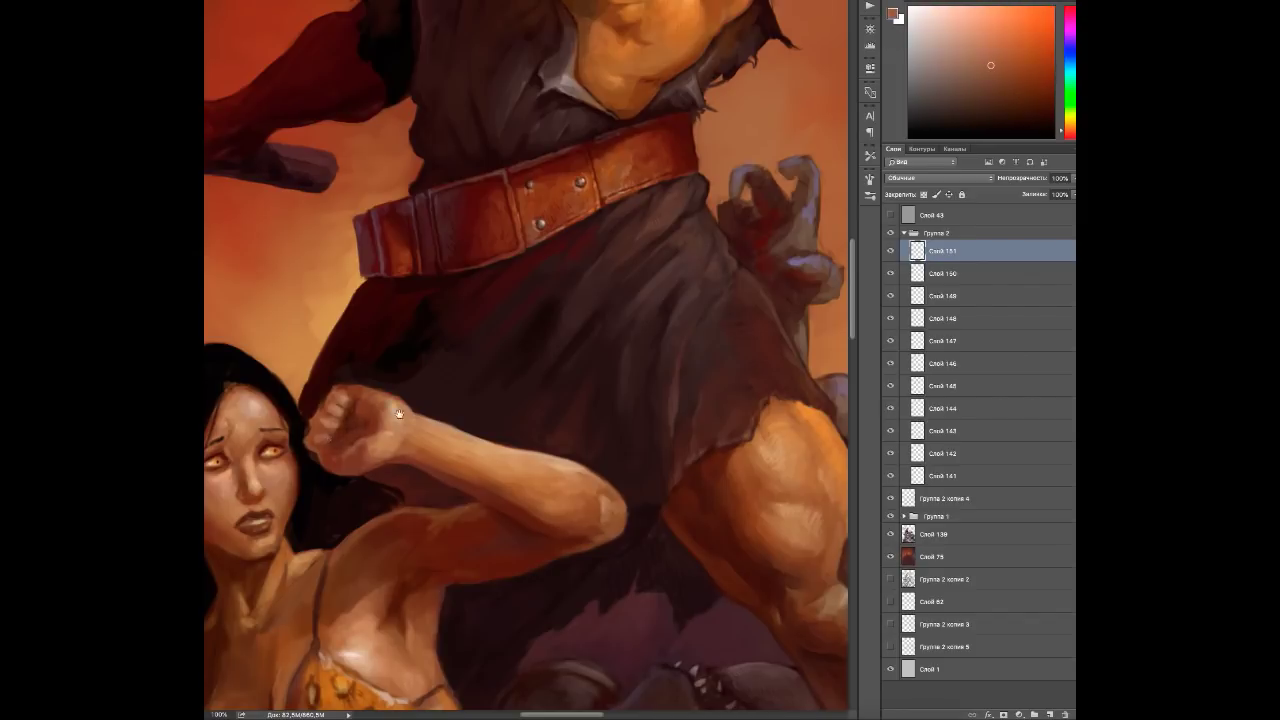
Brighten the upper edge of the woman's raised forearm and model her elbow with light and dark brown tones.
left_click_drag(396, 402, 464, 370)
left_click(463, 388, "alt")
left_click(514, 426, "alt")
left_click(606, 436, "alt")
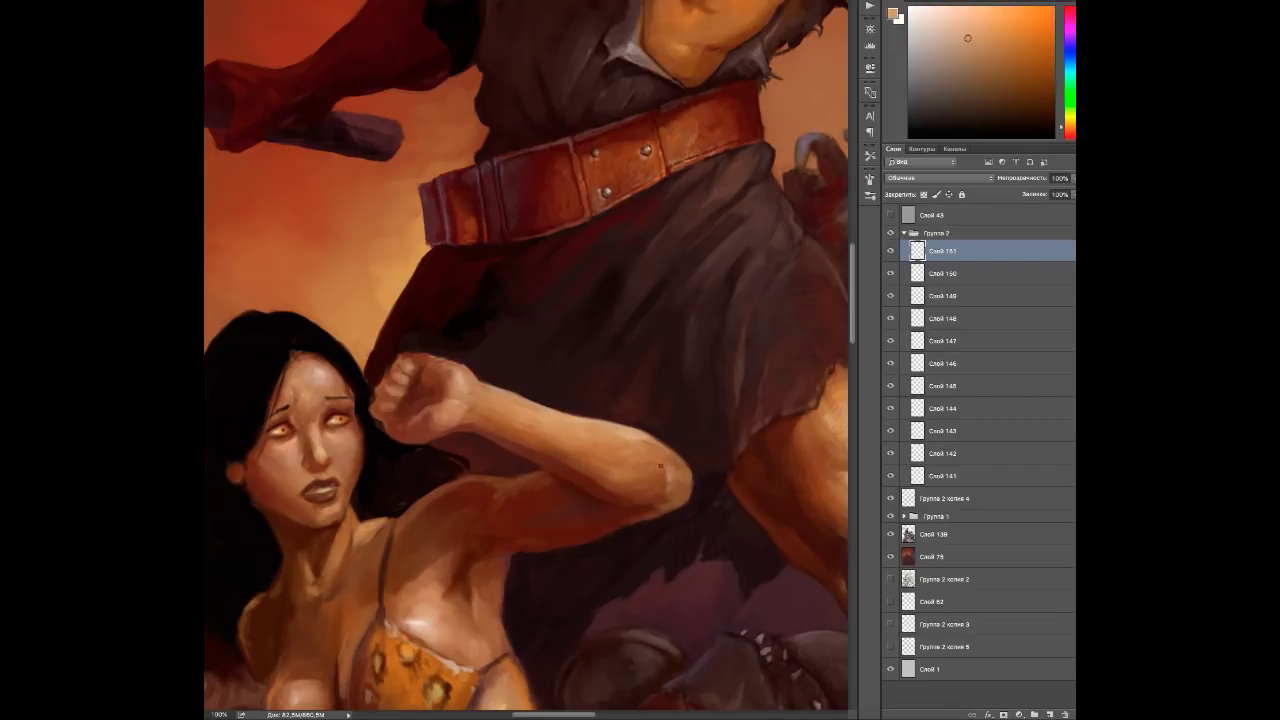
left_click(609, 526, "alt")
Define the fingers of the woman's fist with light fingertips and dark reddish-brown gaps between them.
scroll(398, 416, "up", 1)
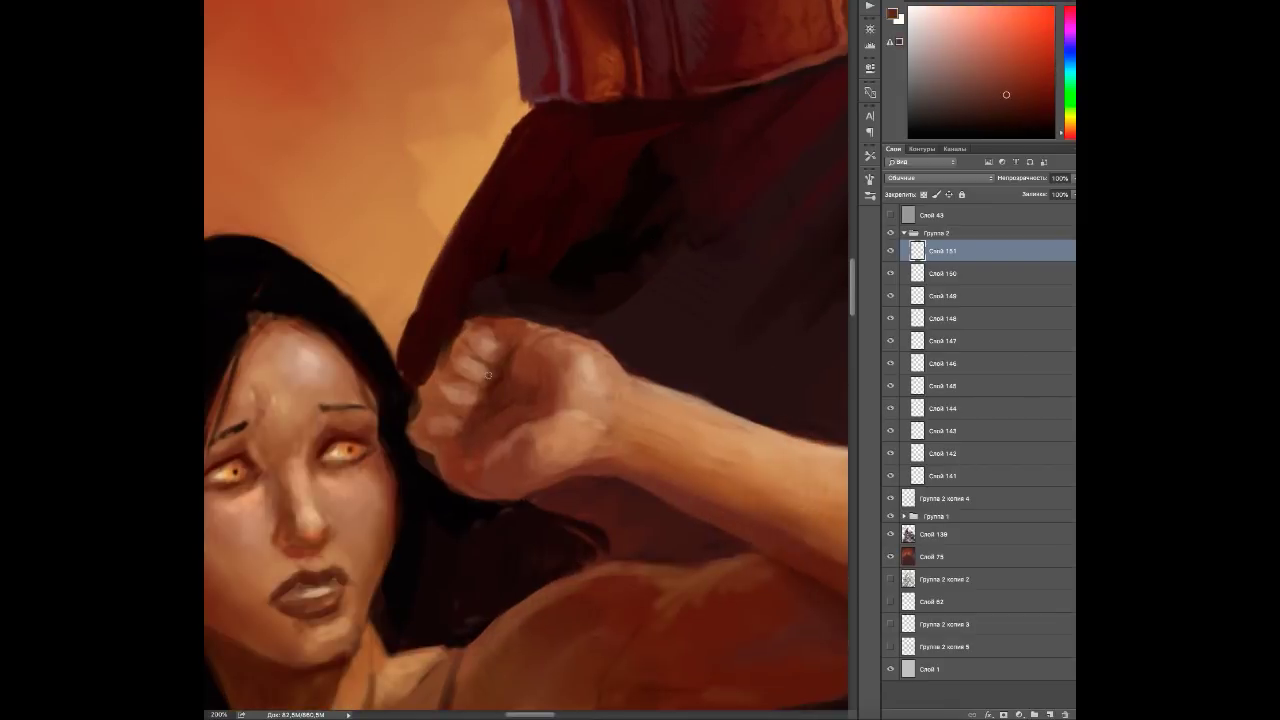
left_click(496, 331, "alt")
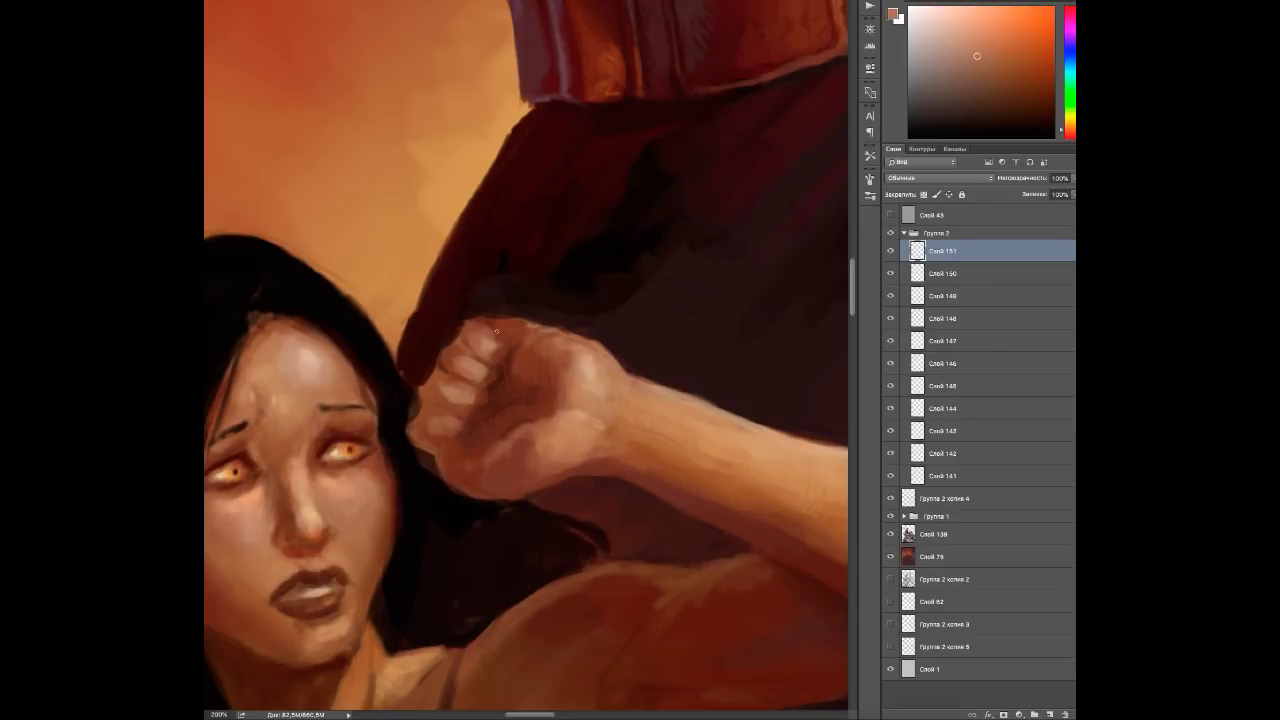
left_click_drag(426, 372, 430, 392)
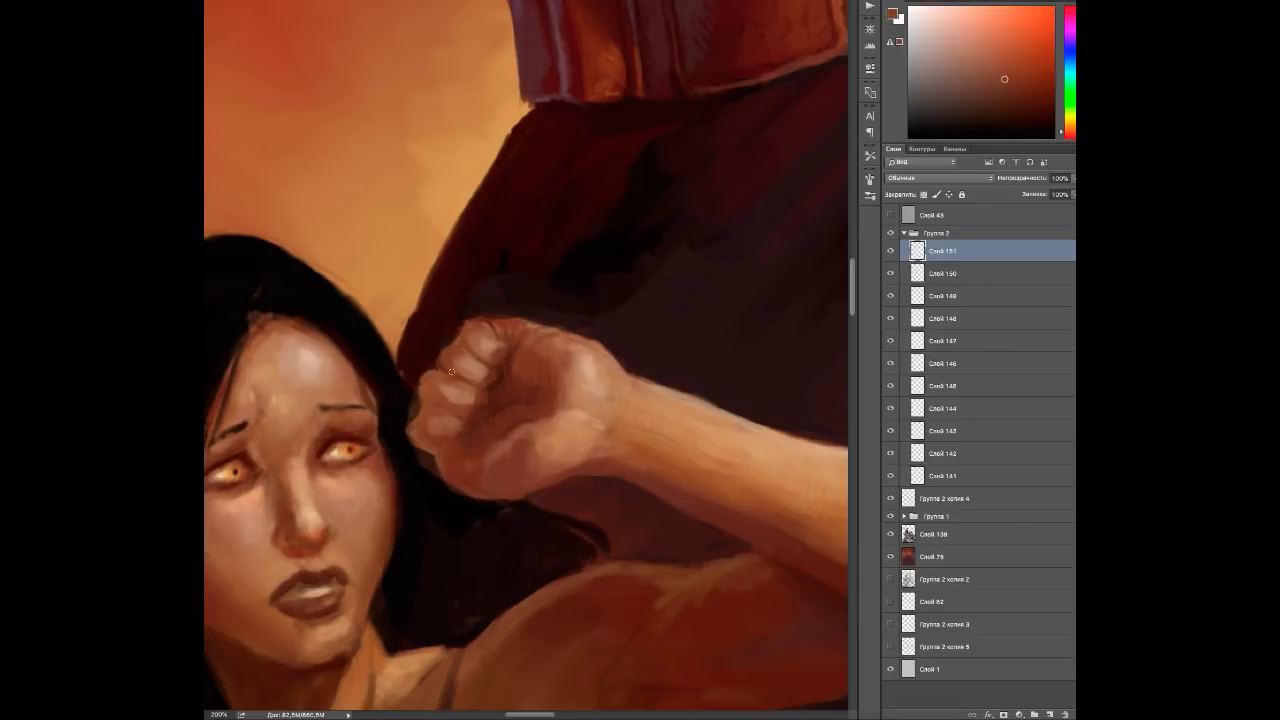
left_click(440, 330, "alt")
left_click(467, 397, "alt")
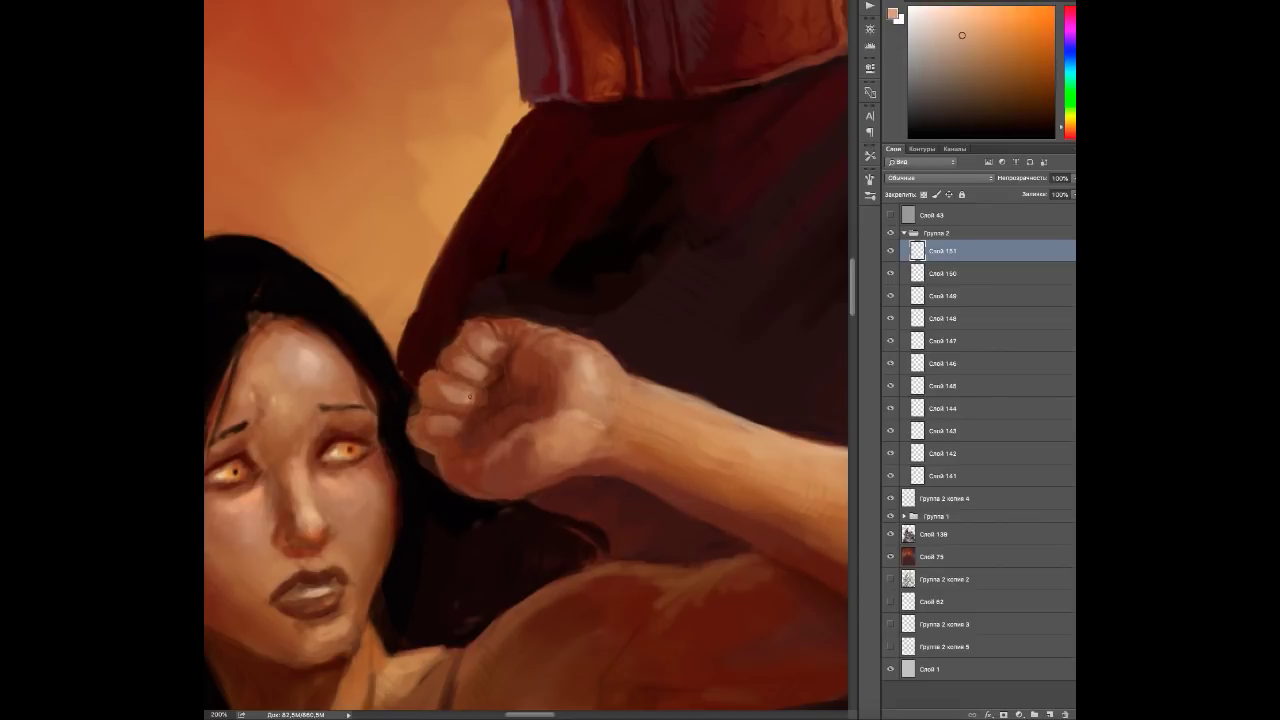
left_click(430, 426, "alt")
left_click(416, 409, "alt")
left_click(499, 379, "alt")
left_click(447, 350, "alt")
left_click(456, 455, "alt")
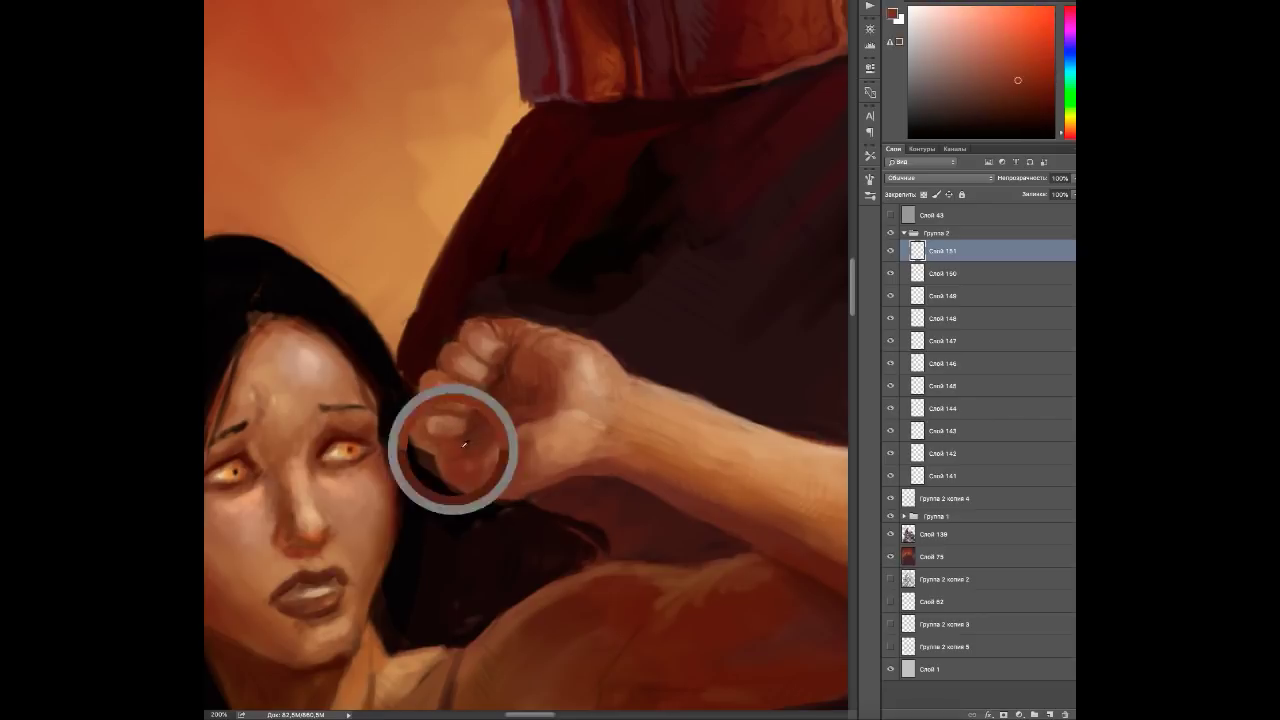
left_click(468, 438, "alt")
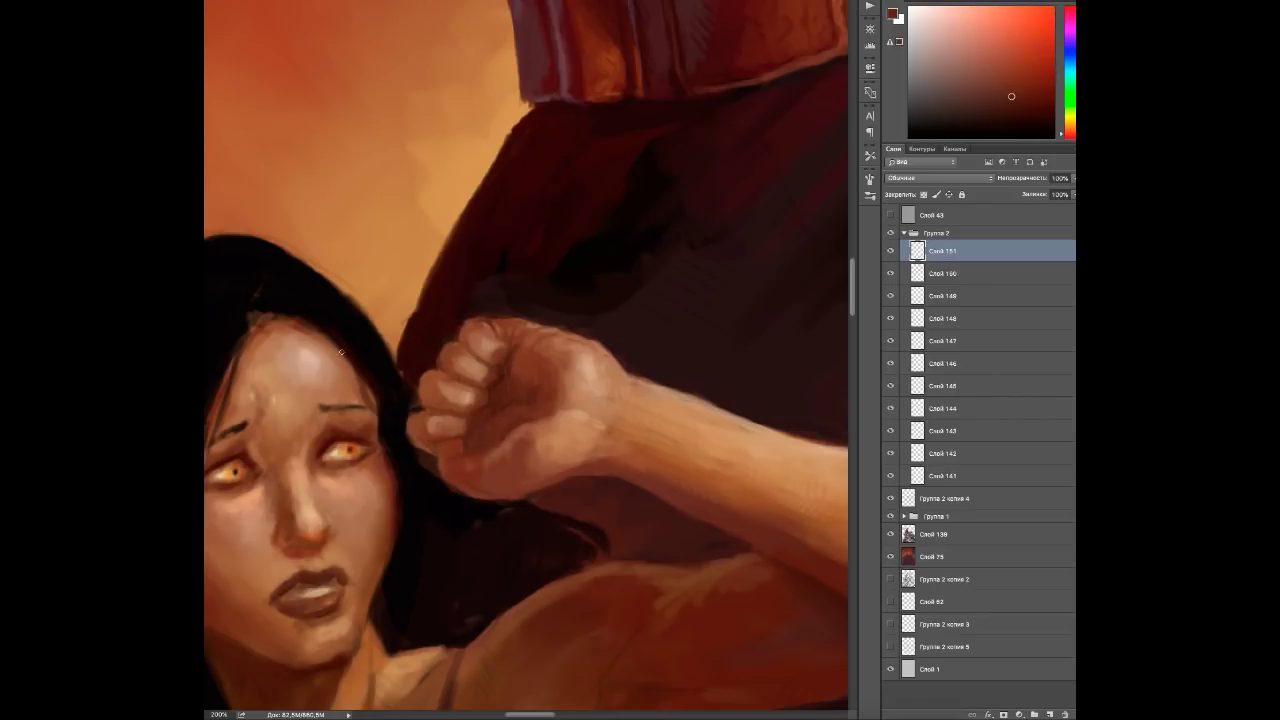
Smooth the thumb, palm and heel of the woman's fist with light peach and reddish-brown tones.
left_click(567, 366, "alt")
left_click(457, 444, "alt")
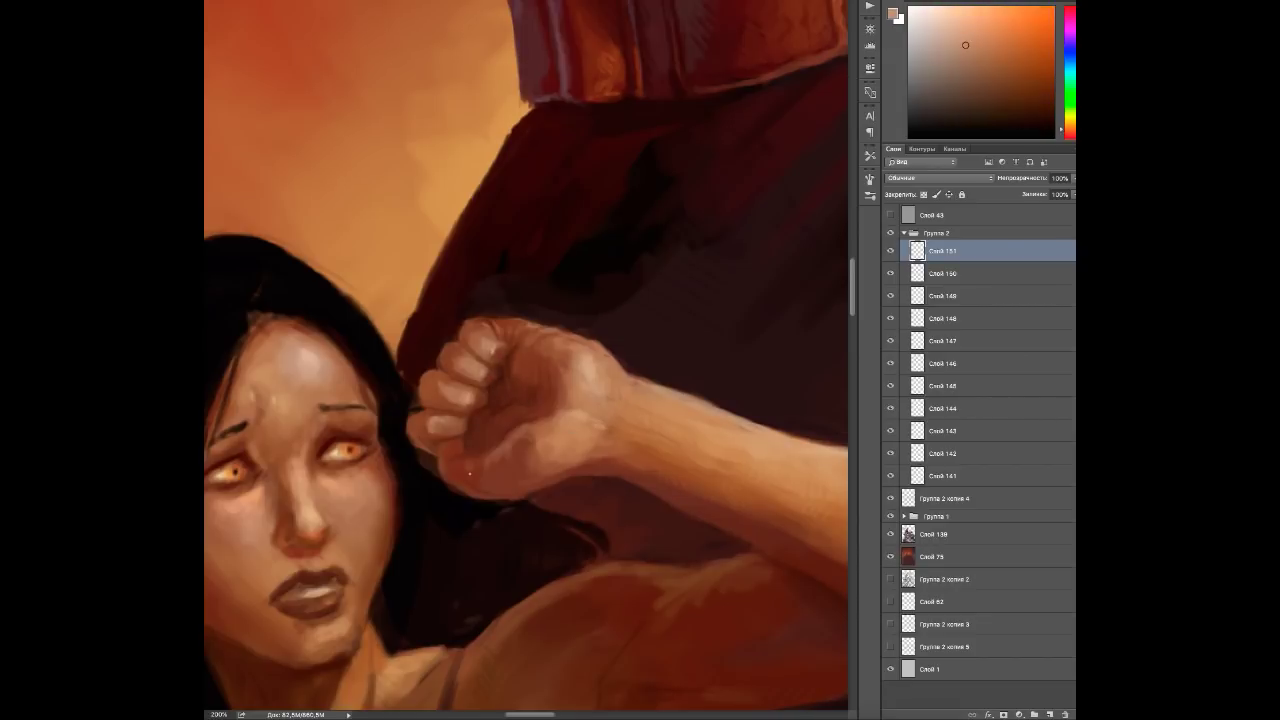
left_click(460, 462, "alt")
left_click(423, 468, "alt")
left_click(542, 347, "alt")
left_click(446, 410, "alt")
left_click(460, 427, "alt")
left_click(460, 427, "alt")
left_click(587, 364, "alt")
key("ctrl+minus")
left_click(442, 456, "alt")
left_click(460, 450, "alt")
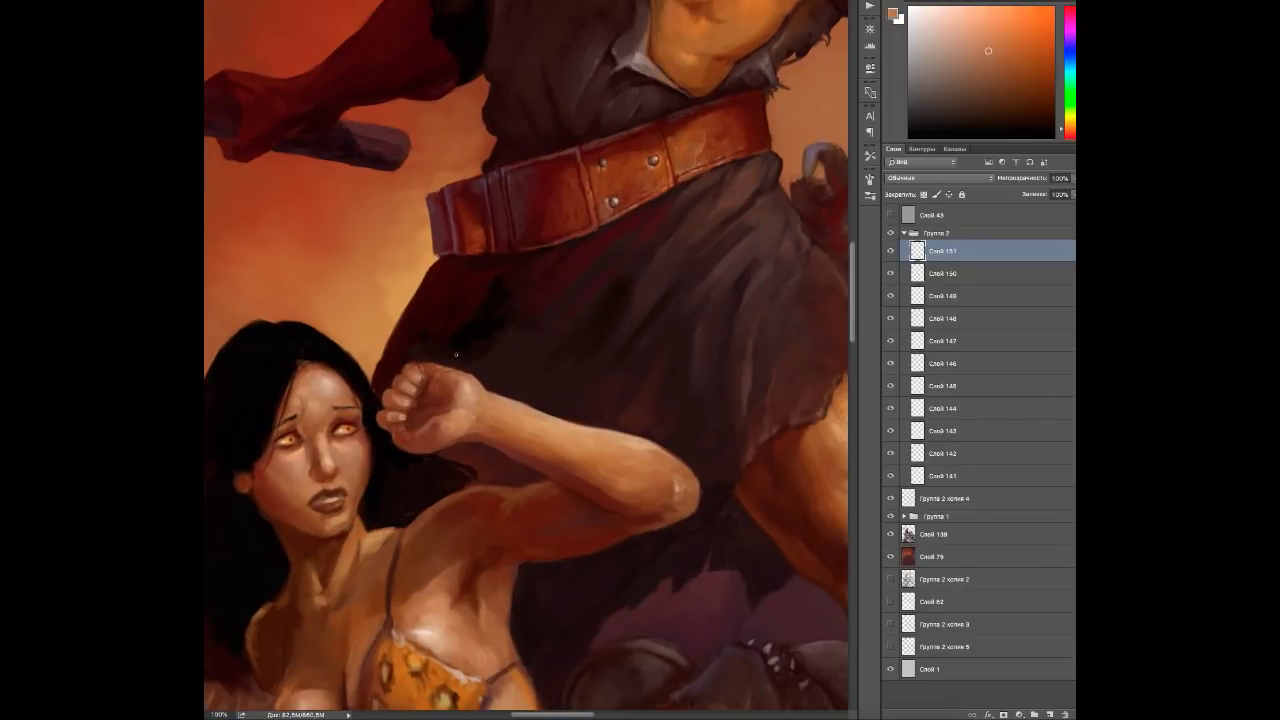
Clean up the dark area under the woman's forearm and soften the highlight and shading on her elbow.
left_click_drag(500, 490, 482, 450)
left_click(491, 452, "alt")
left_click(479, 467, "alt")
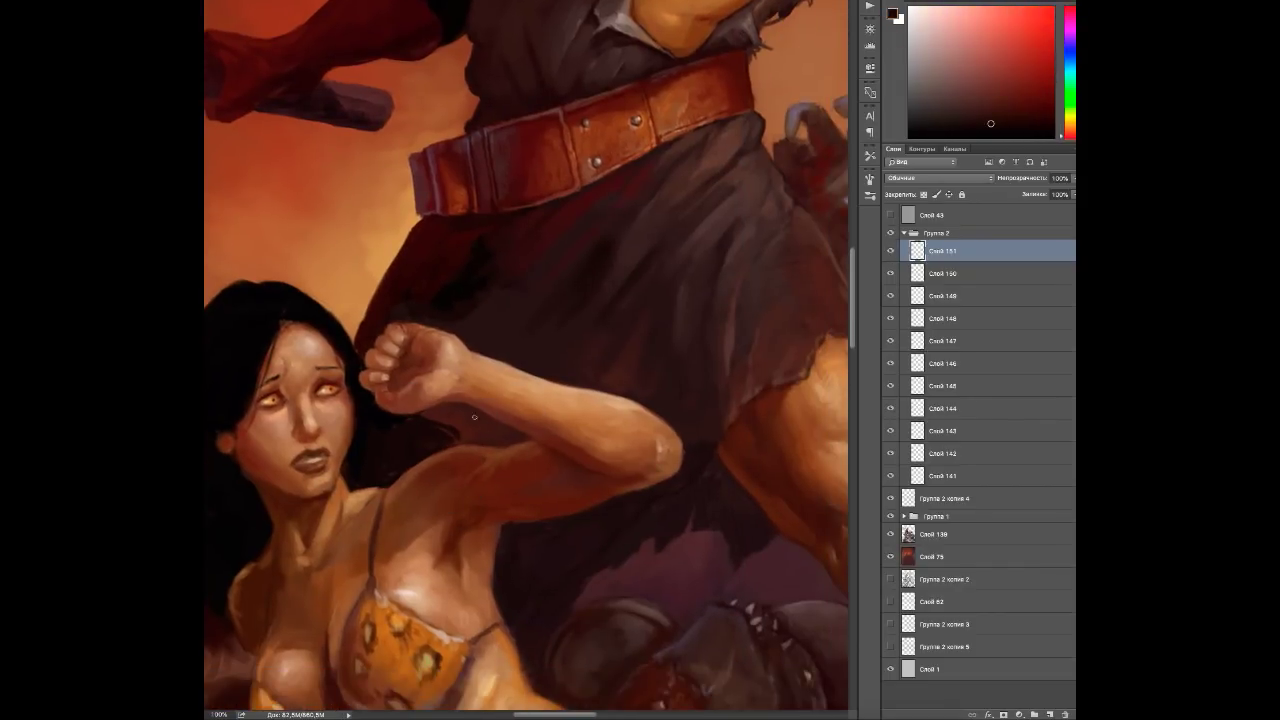
left_click(563, 471, "alt")
left_click_drag(663, 469, 641, 455)
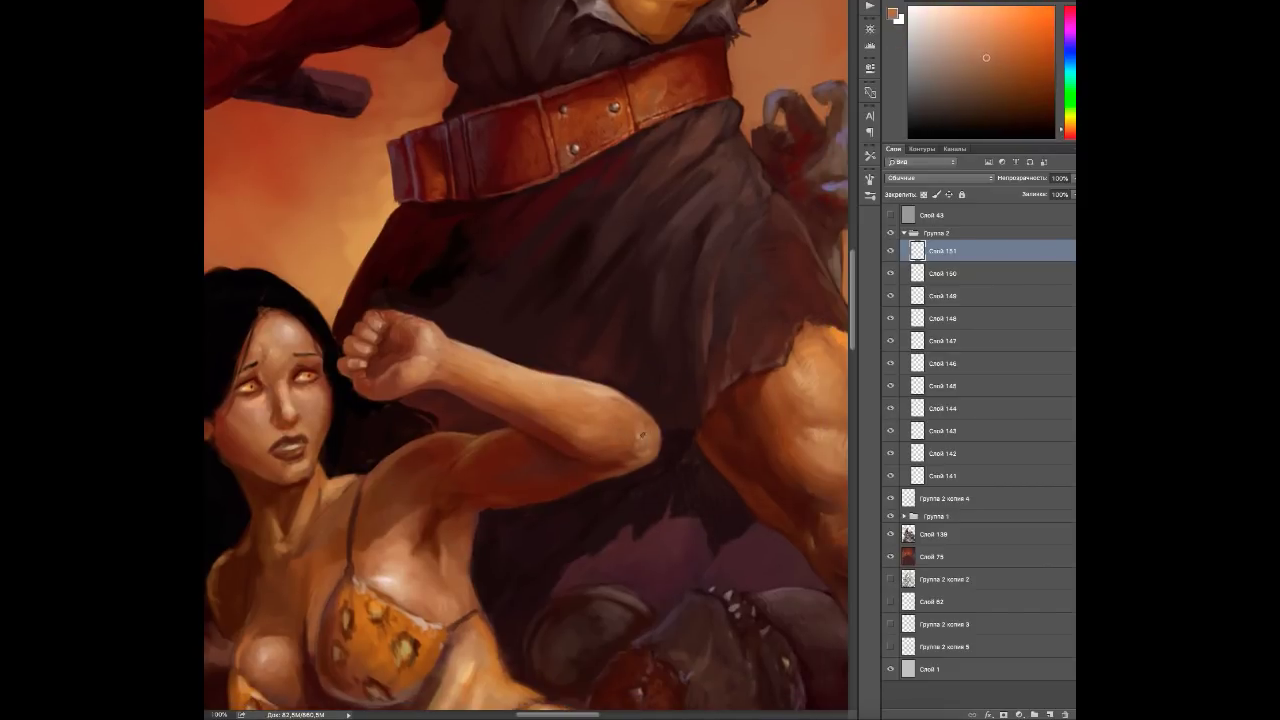
left_click(602, 476, "alt")
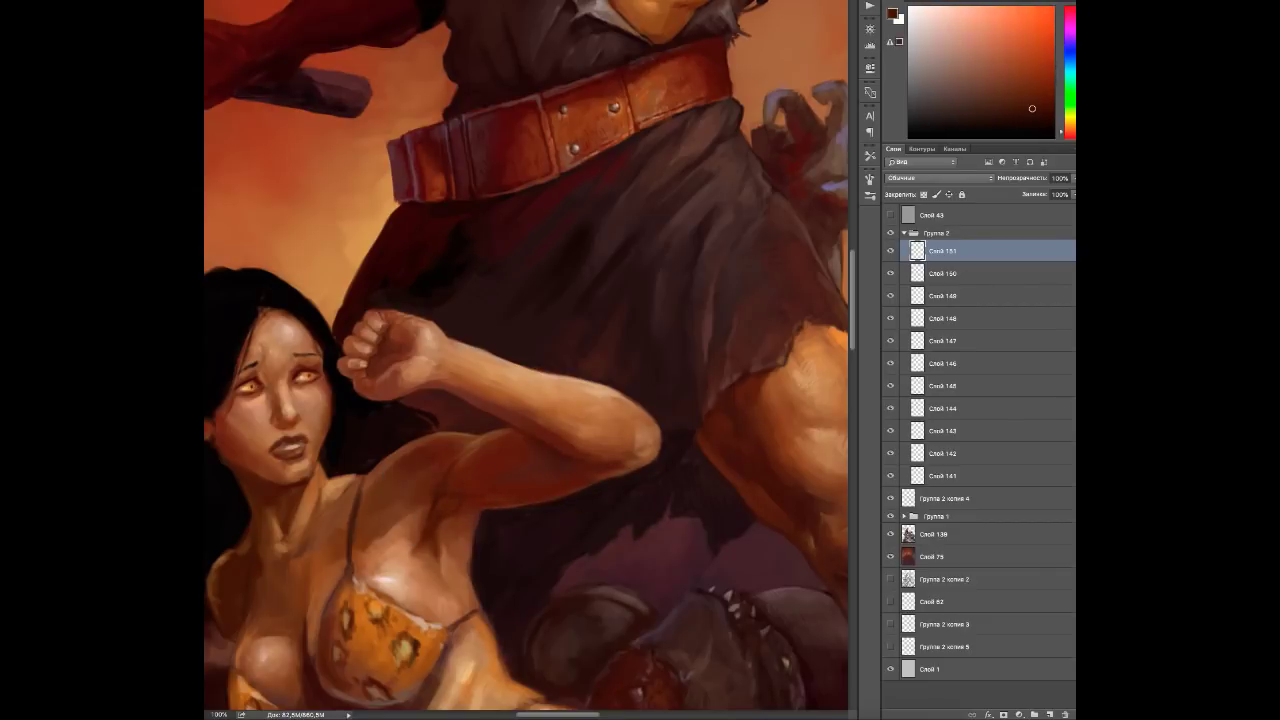
Refine the reddish-brown shading of the woman's upper arm, shoulder and armpit.
left_click(454, 521, "alt")
left_click(447, 444, "alt")
left_click_drag(355, 507, 490, 465)
left_click(490, 465, "alt")
left_click(509, 461, "alt")
left_click(475, 433, "alt")
left_click(454, 437, "alt")
left_click(452, 476, "alt")
left_click(429, 471, "alt")
left_click(388, 472, "alt")
Touch up the shading of the woman's far shoulder, neck and collarbones with light and dark brown.
left_click_drag(343, 537, 358, 467)
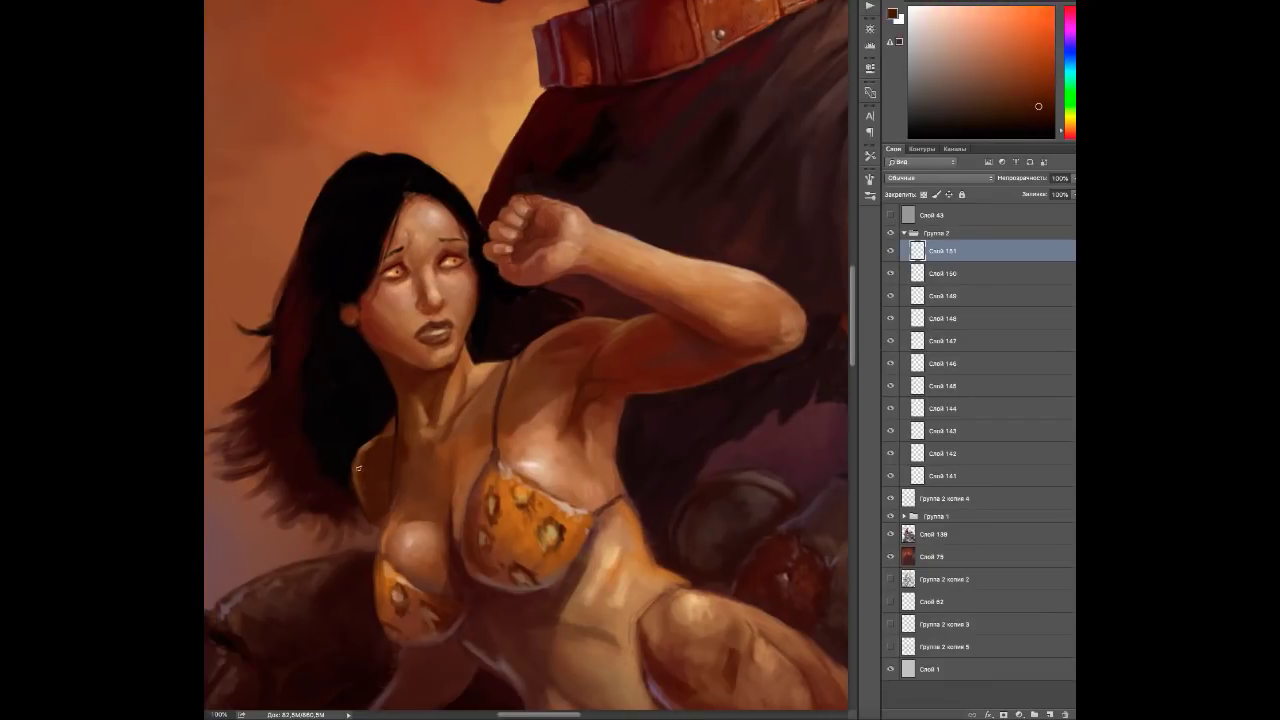
left_click(450, 398, "alt")
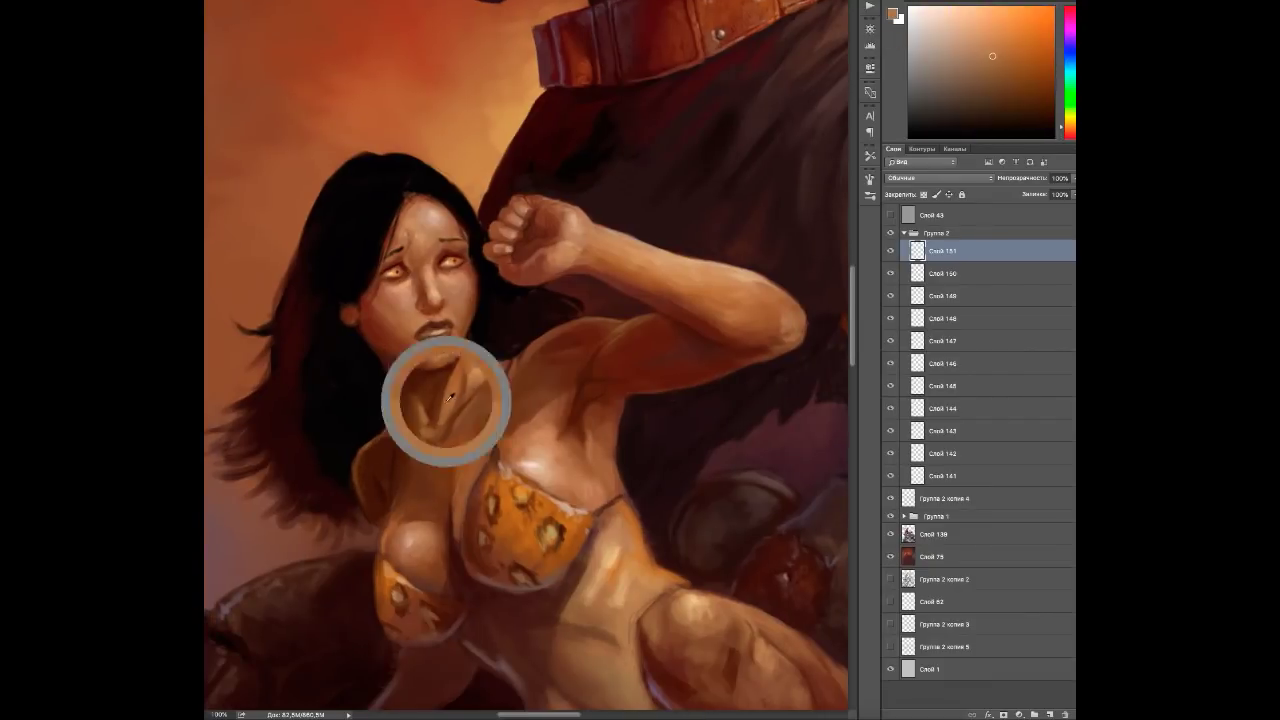
left_click_drag(417, 403, 415, 437)
left_click(420, 444, "alt")
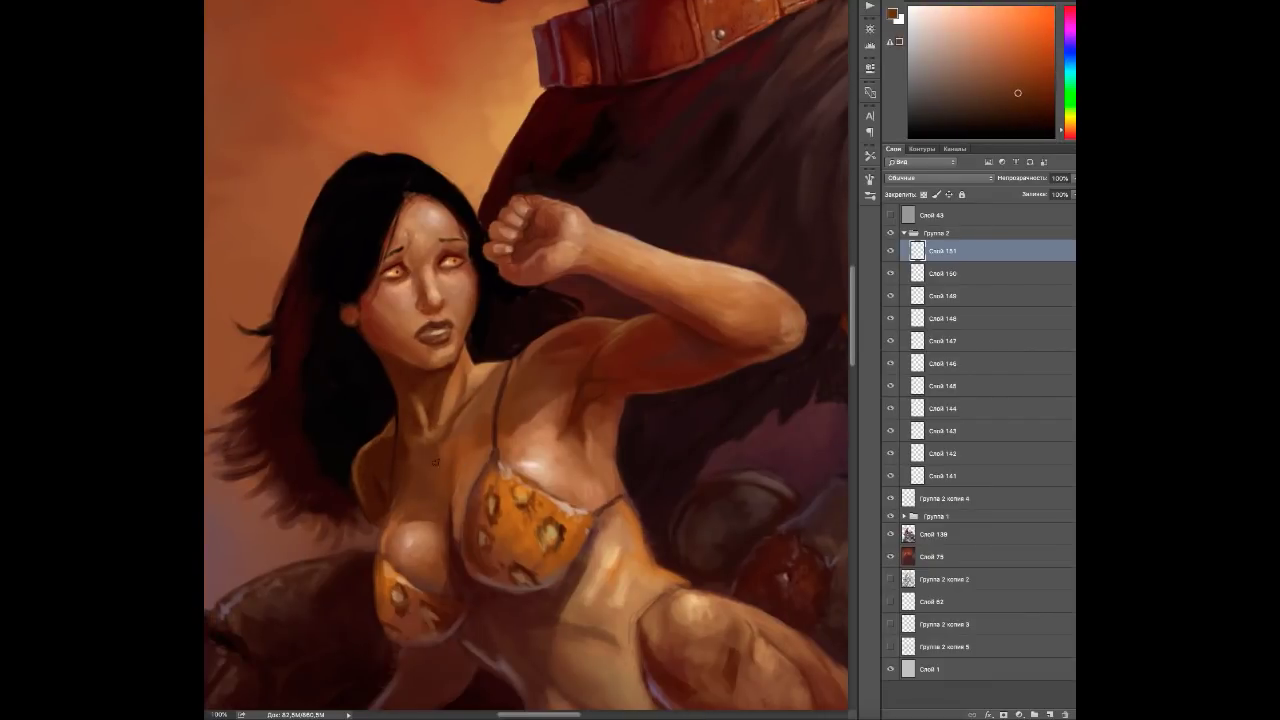
Repaint the bikini's thin shoulder straps with lighter accents and a small bead where the strap meets the cup.
left_click(420, 505, "alt")
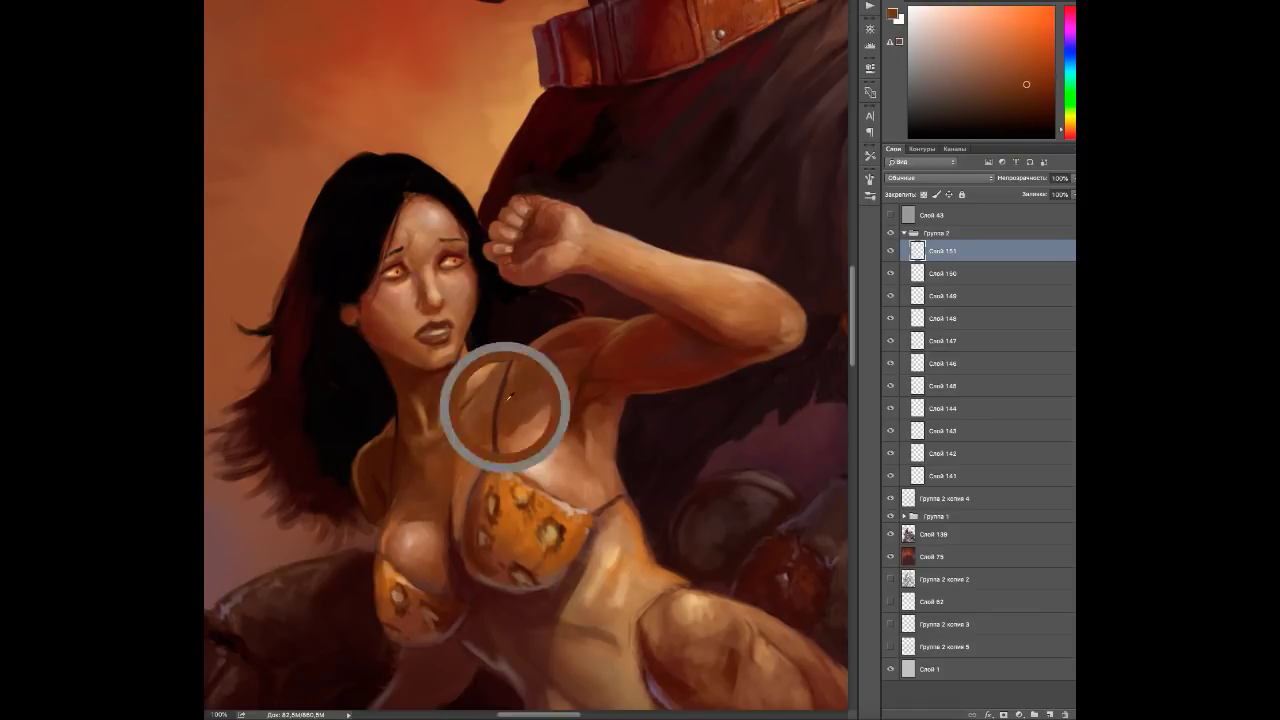
left_click(495, 455, "alt")
key("d")
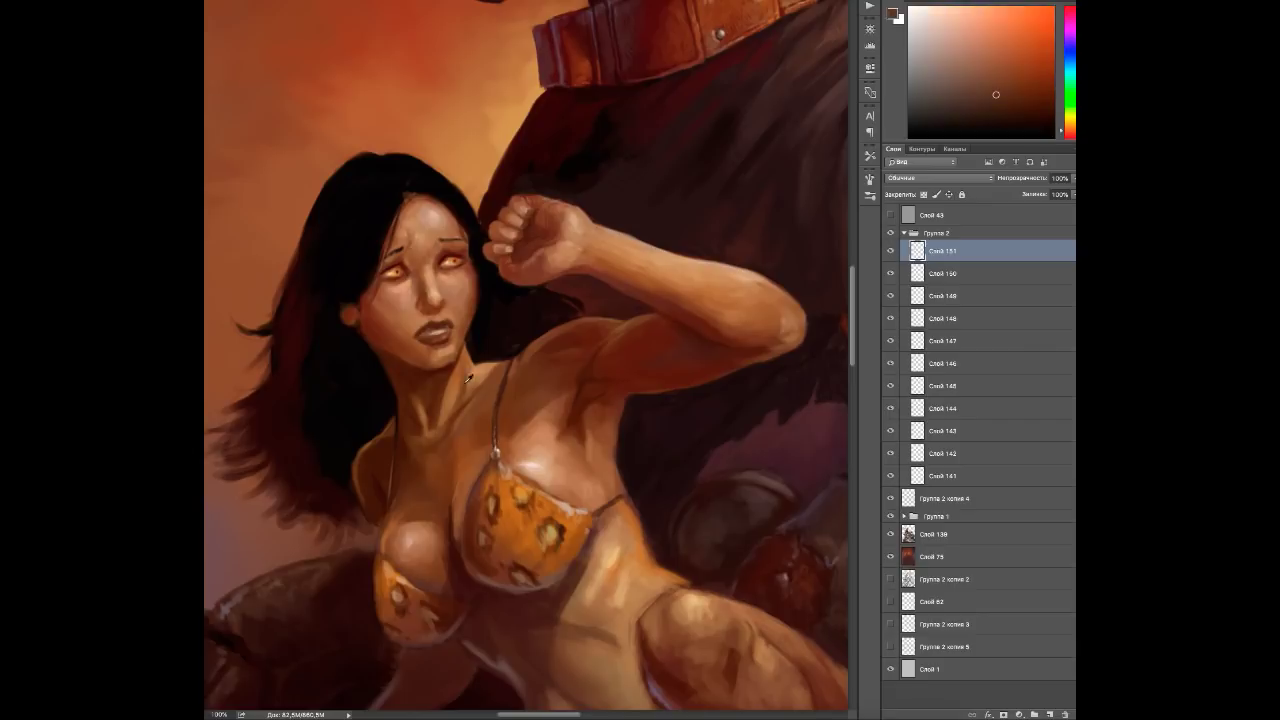
Blend the skin below the armpit and the highlight above the bikini cup with pale pink tones.
left_click_drag(540, 353, 470, 353)
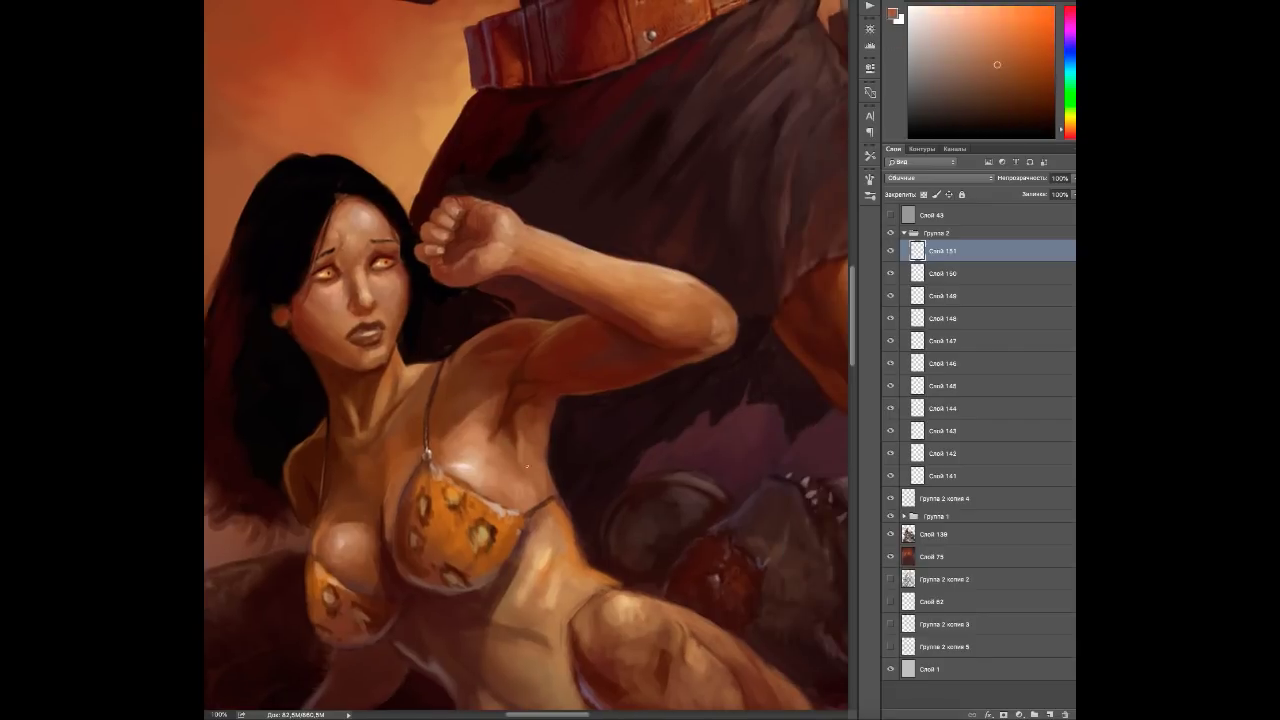
left_click(542, 466, "alt")
left_click(517, 485, "alt")
left_click(479, 459, "alt")
left_click(470, 484, "alt")
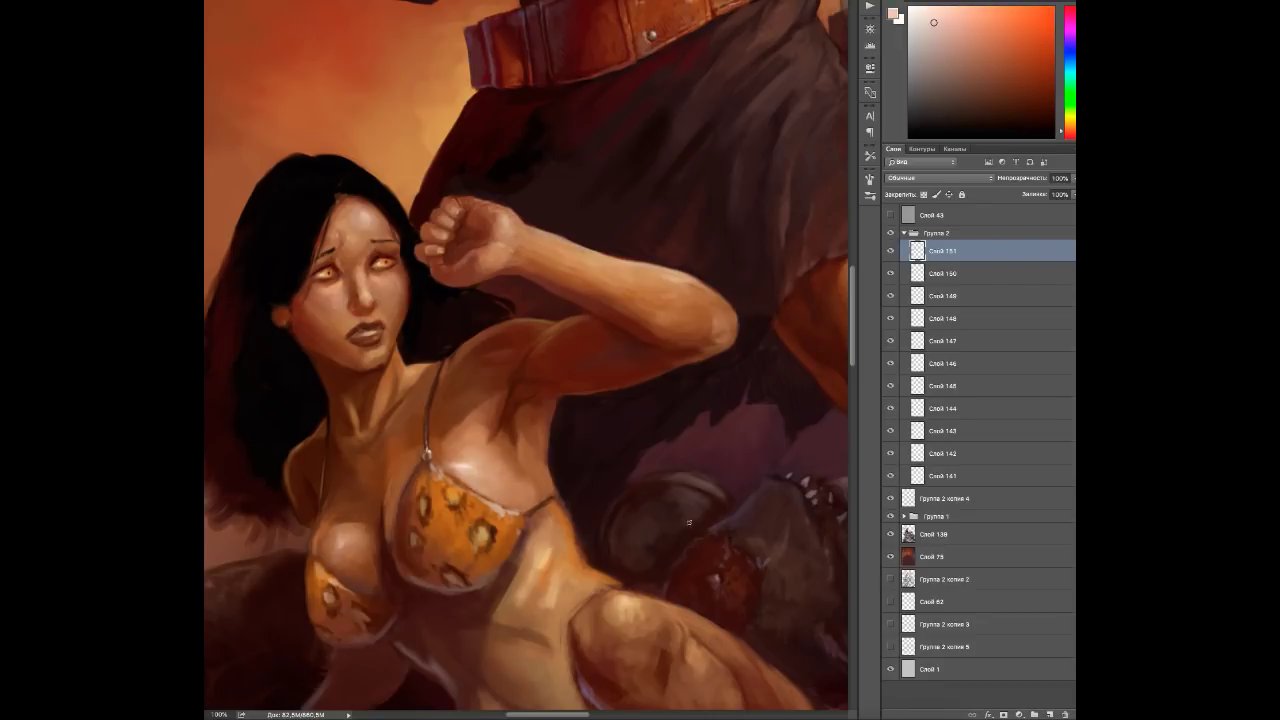
On a new layer, repaint the bikini's side strap and add a small metal ring where it joins the cup.
key("ctrl+shift+alt+n")
left_click(484, 481, "alt")
left_click(547, 386, "alt")
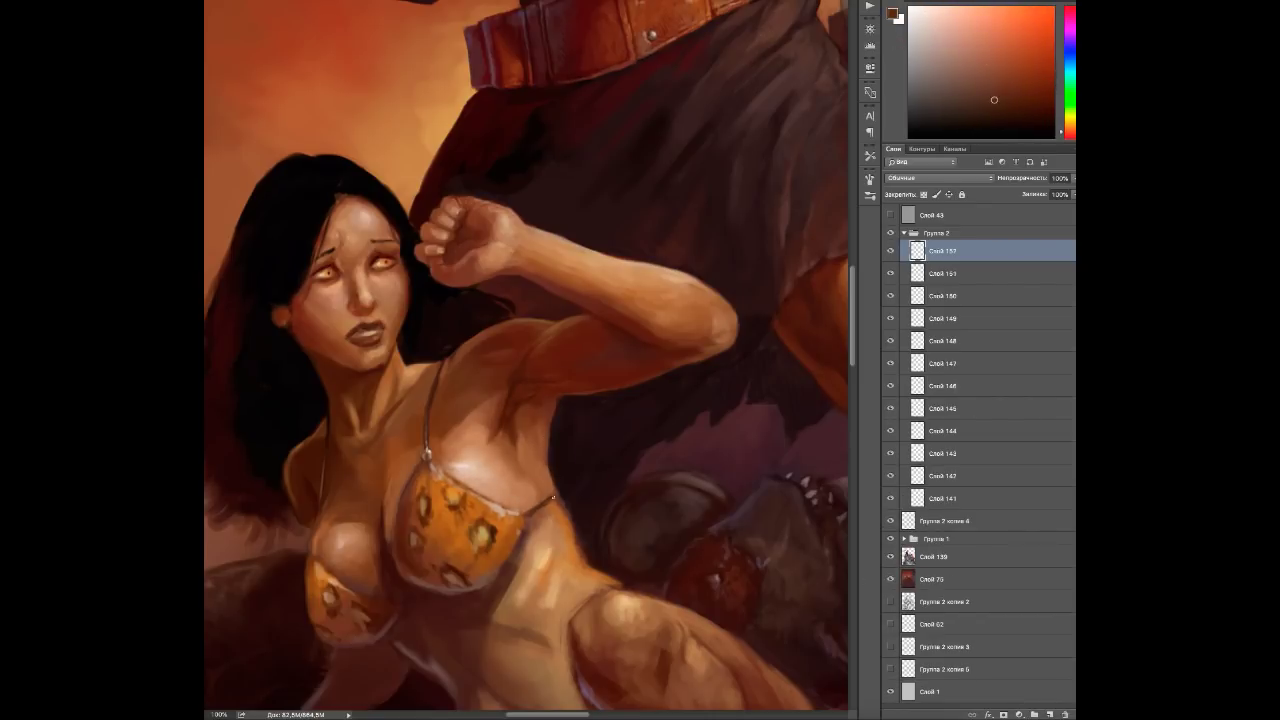
left_click(569, 516, "alt")
left_click(522, 548, "alt")
left_click(526, 538, "alt")
left_click(542, 542, "alt")
left_click(427, 455, "alt")
left_click(516, 490, "alt")
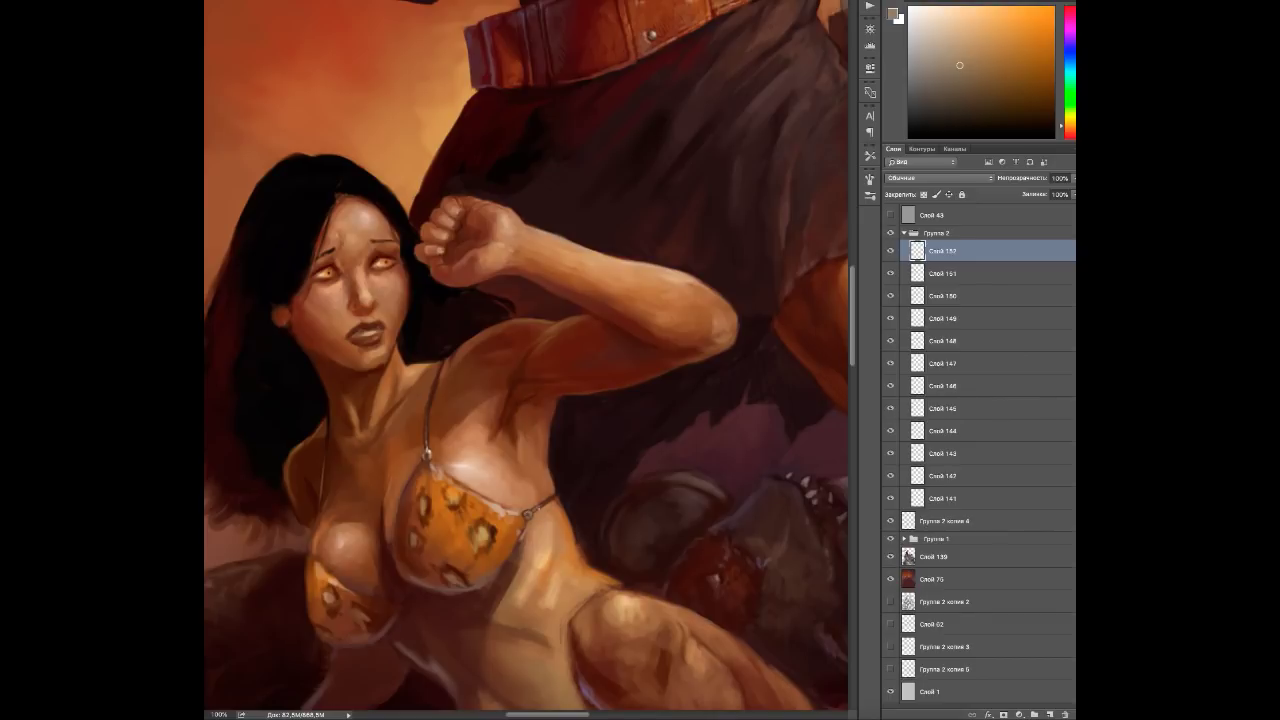
Soften the skin tones of the woman's upper chest and armpit with warm mid-brown.
left_click(508, 550, "alt")
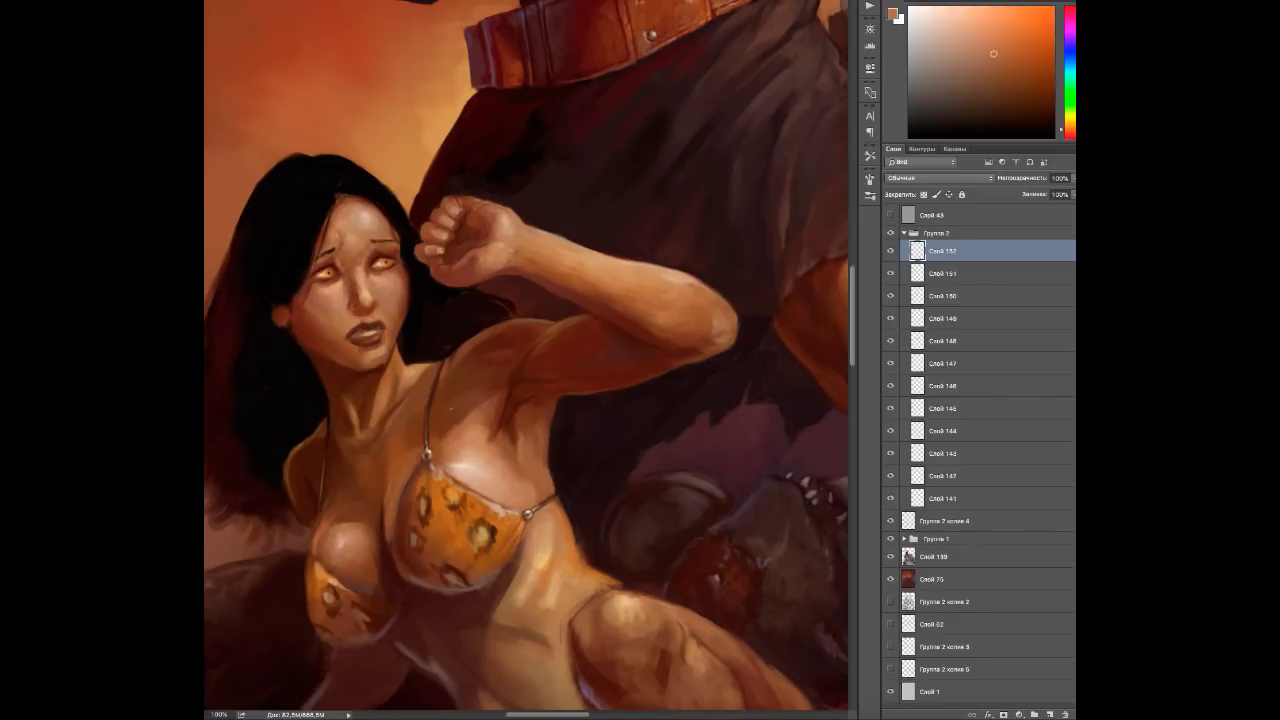
left_click(497, 410, "alt")
scroll(497, 410, "down", 3)
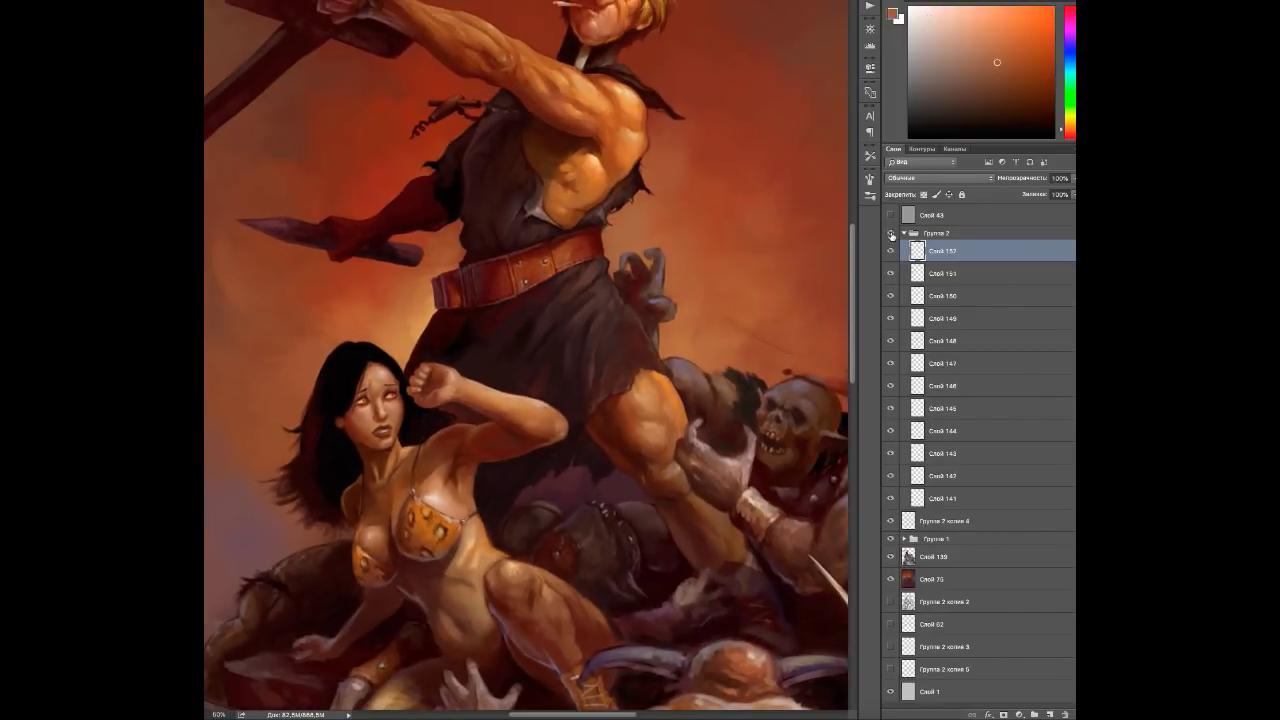
Touch up the woman's upper chest skin and repaint the thin far shoulder strap with a lighter accent.
left_click_drag(470, 502, 462, 476)
left_click(460, 479, "alt")
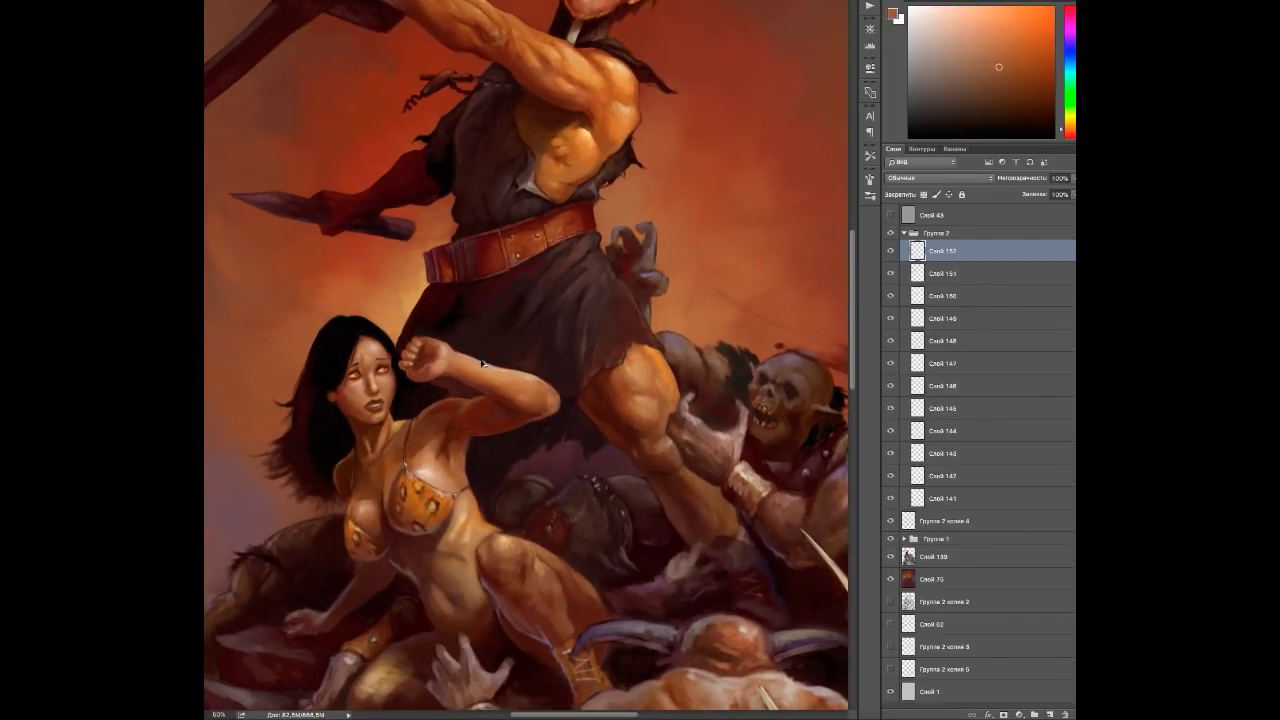
scroll(280, 529, "up", 2)
left_click(448, 449, "alt")
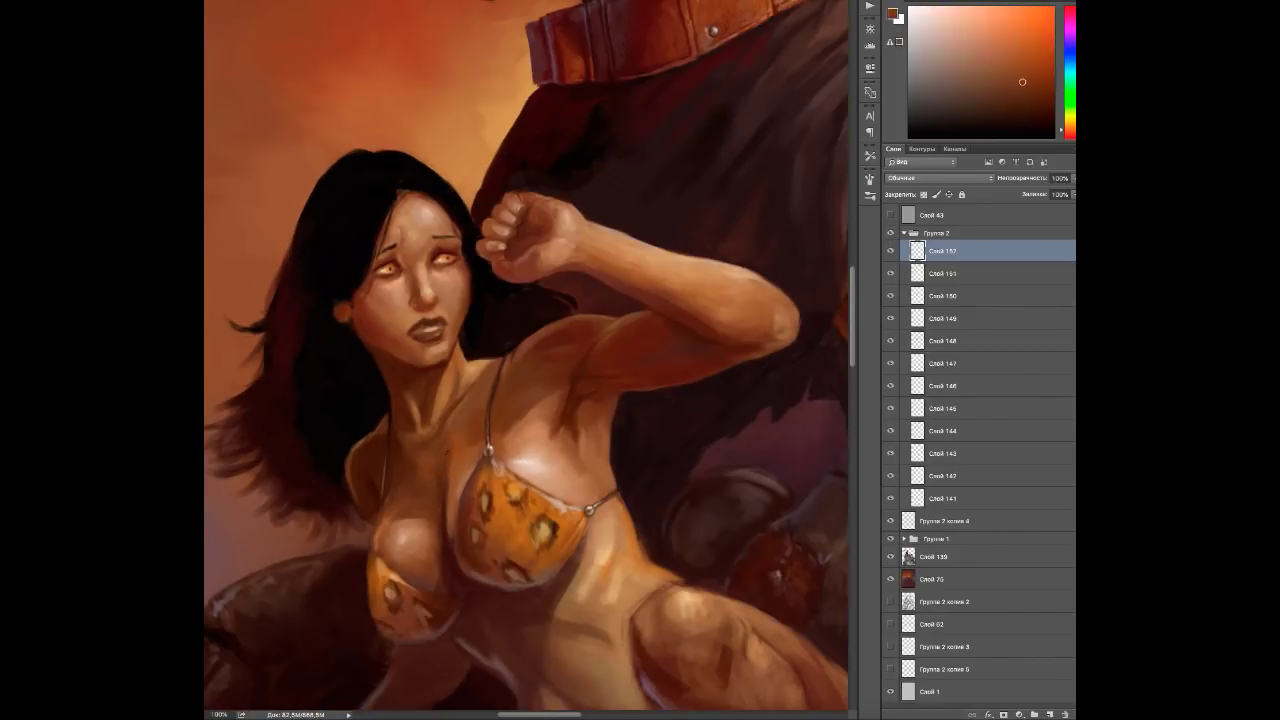
left_click(400, 494, "alt")
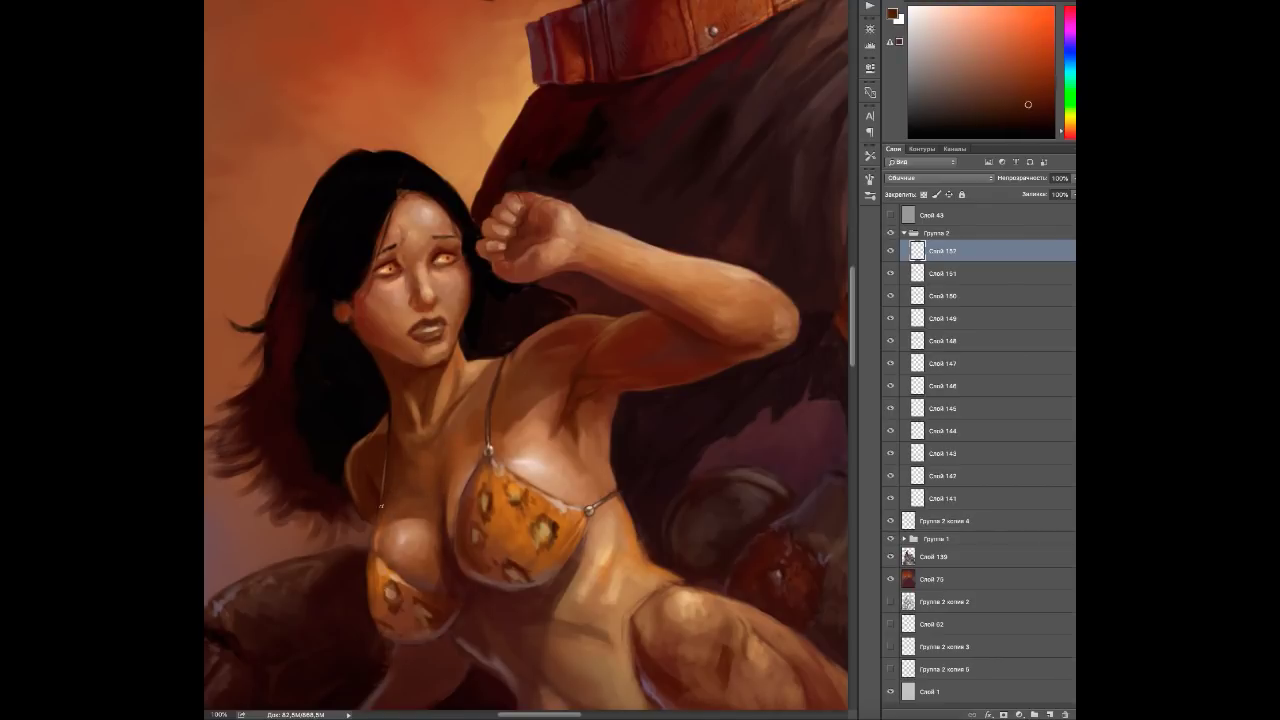
Blend the skin around the smaller bikini cup and paint a small metal ring joining the two cups.
left_click(403, 533, "alt")
left_click(410, 534, "alt")
left_click(444, 547, "alt")
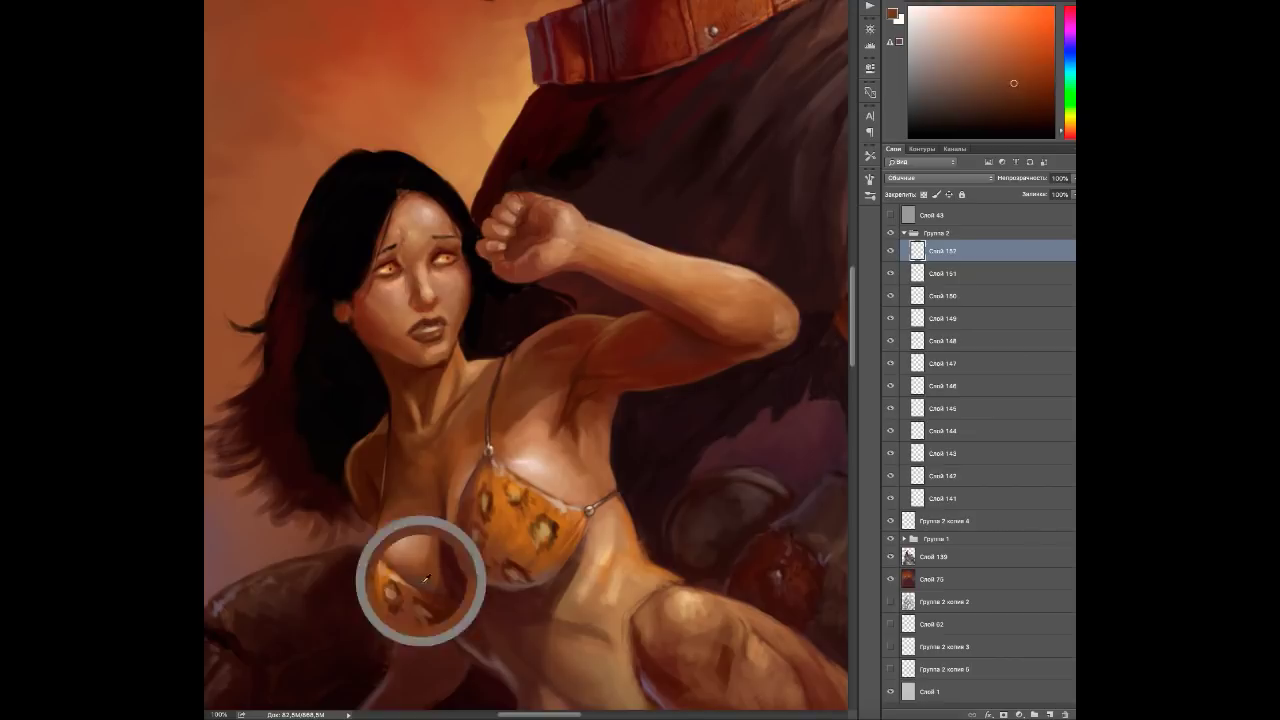
left_click(475, 593, "alt")
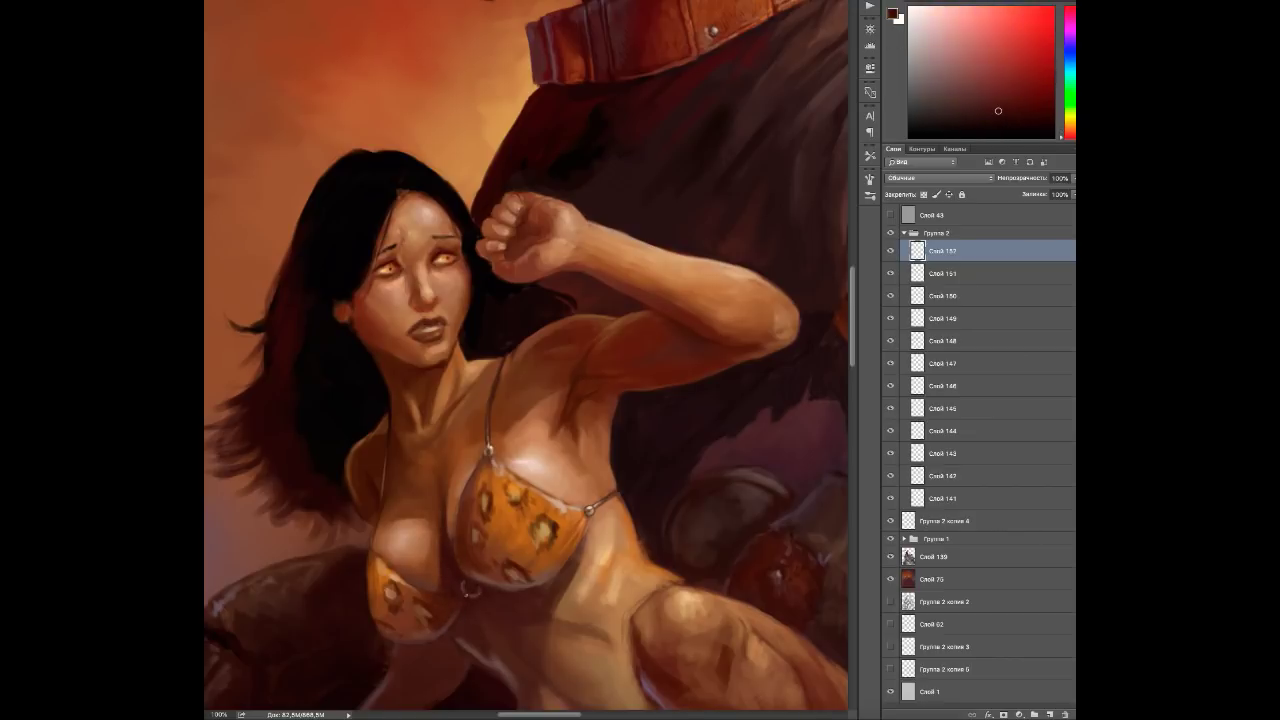
Paint over the leopard spots on the upper part of the larger bikini cup with plain orange.
left_click_drag(475, 593, 445, 523)
left_click(388, 352, "alt")
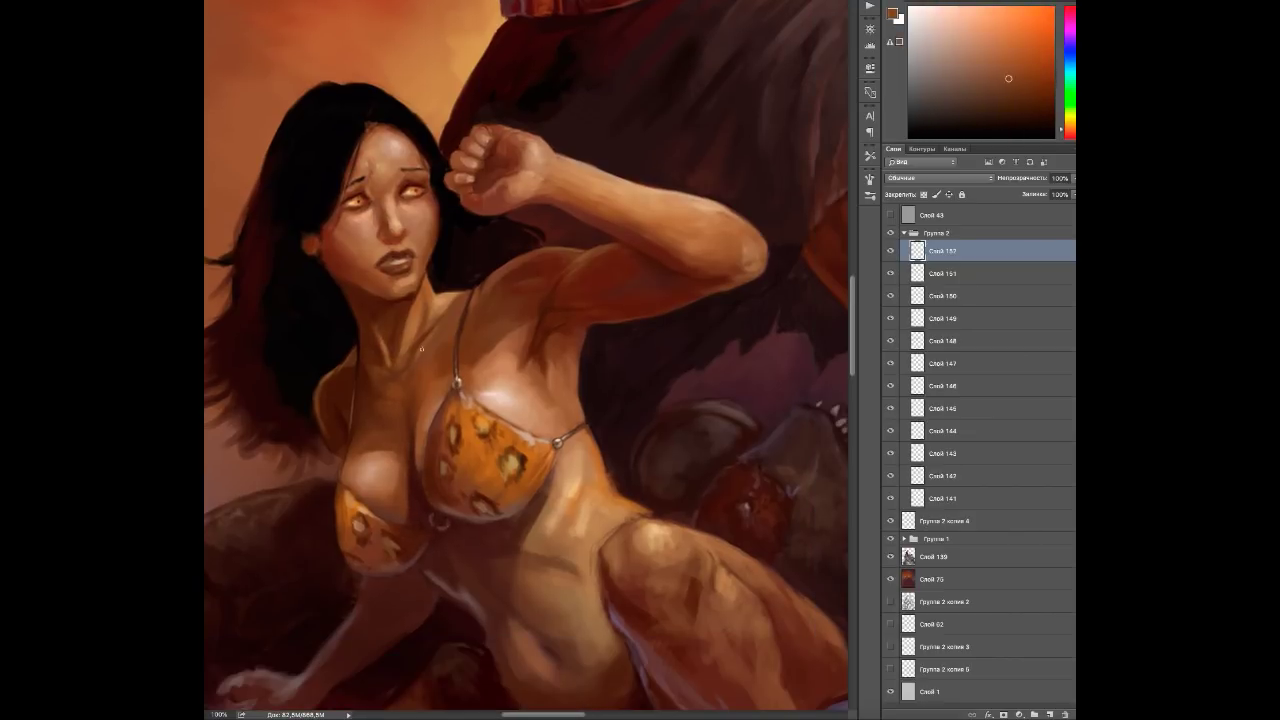
left_click(448, 368, "alt")
left_click(430, 440, "alt")
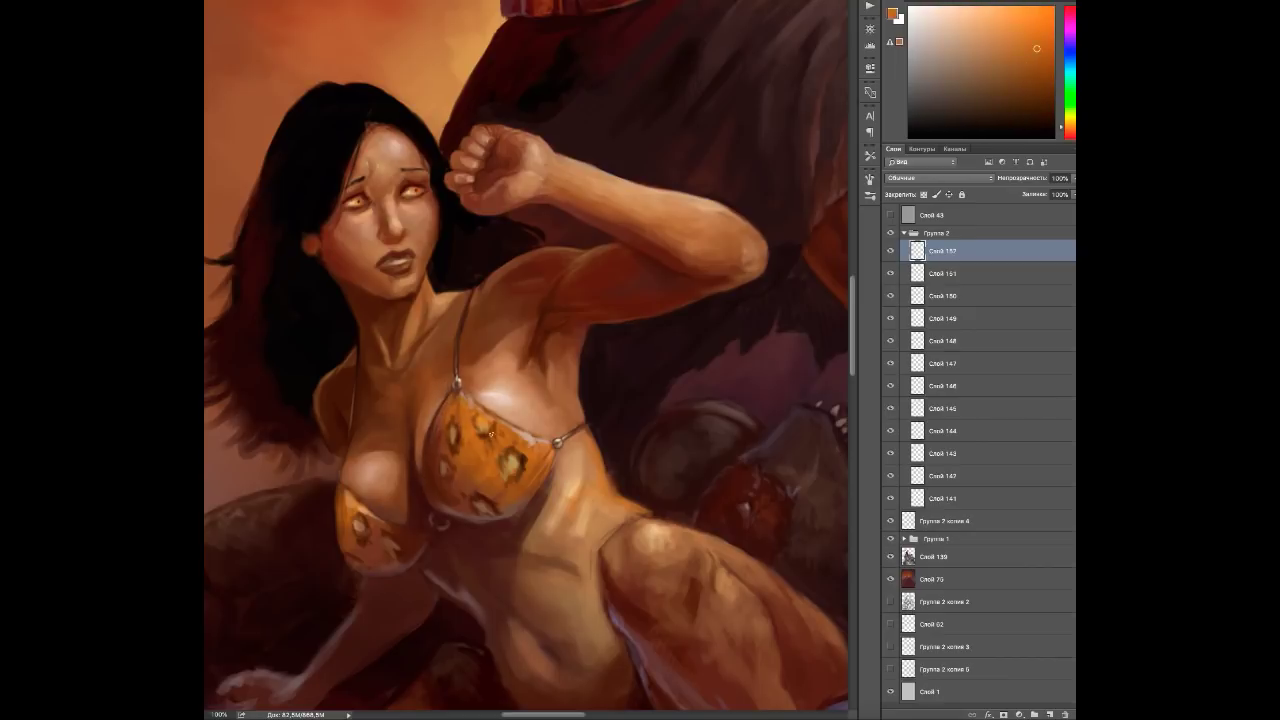
mouse_move(490, 425)
left_mouse_down()
mouse_move(525, 466)
mouse_move(522, 487)
left_mouse_up()
left_click(526, 440, "alt")
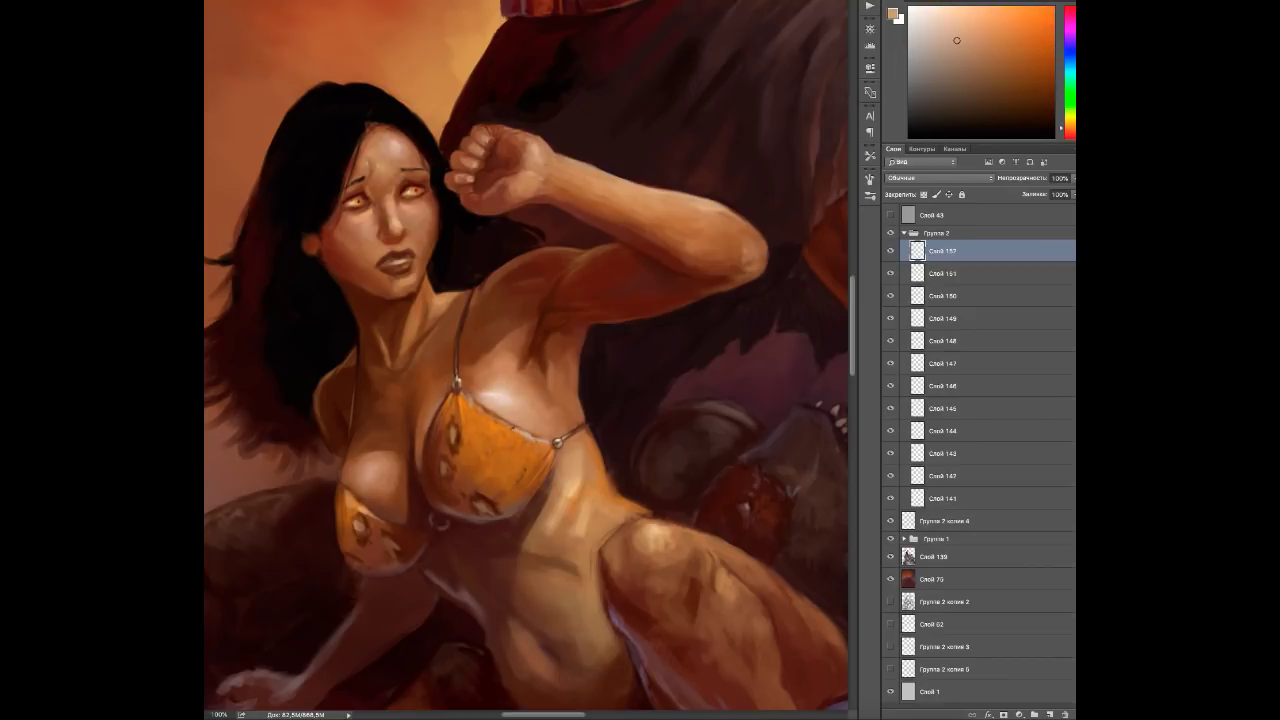
Paint a pale, ragged trim along the upper edge of the larger bikini cup and cover more spots.
left_click(481, 412, "alt")
left_click(518, 436, "alt")
left_click(510, 440, "alt")
left_click(508, 488, "alt")
left_click(476, 492, "alt")
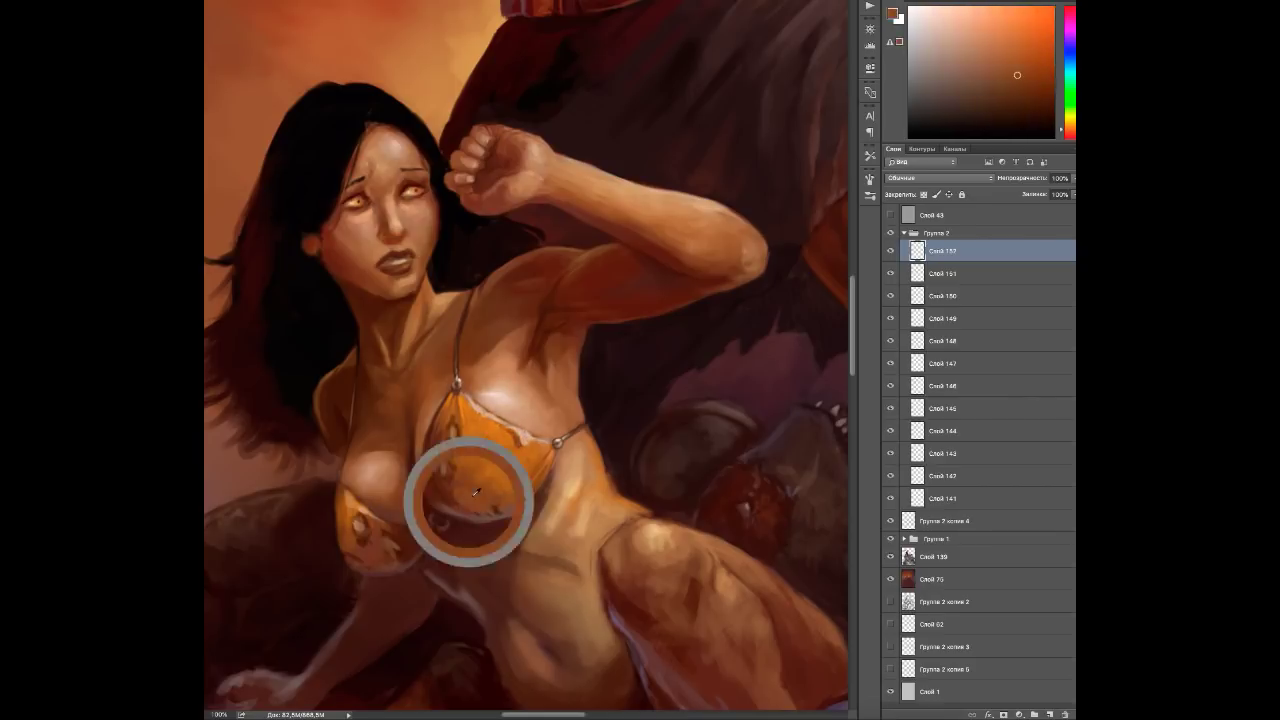
Cover the remaining spots on the larger cup and model its rounded form with bright orange and brown shading.
left_click(456, 440, "alt")
left_click(440, 448, "alt")
left_click(474, 470, "alt")
mouse_move(474, 478)
left_mouse_down()
mouse_move(491, 449)
mouse_move(473, 441)
mouse_move(471, 462)
mouse_move(453, 434)
mouse_move(488, 480)
left_mouse_up()
left_click(466, 470, "alt")
left_click(450, 463, "alt")
left_click(484, 471, "alt")
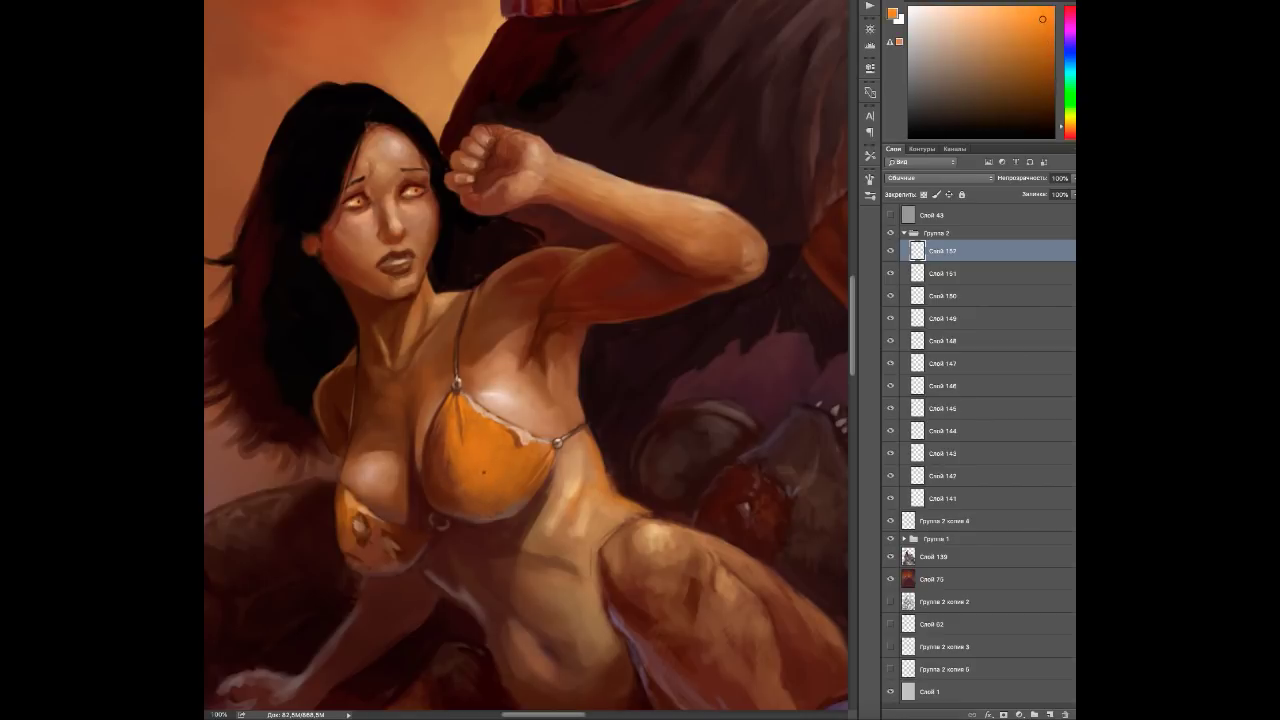
On a new layer, repaint the smaller bikini cup in plain orange with a pale trim and strap bead.
key("ctrl+shift+alt+n")
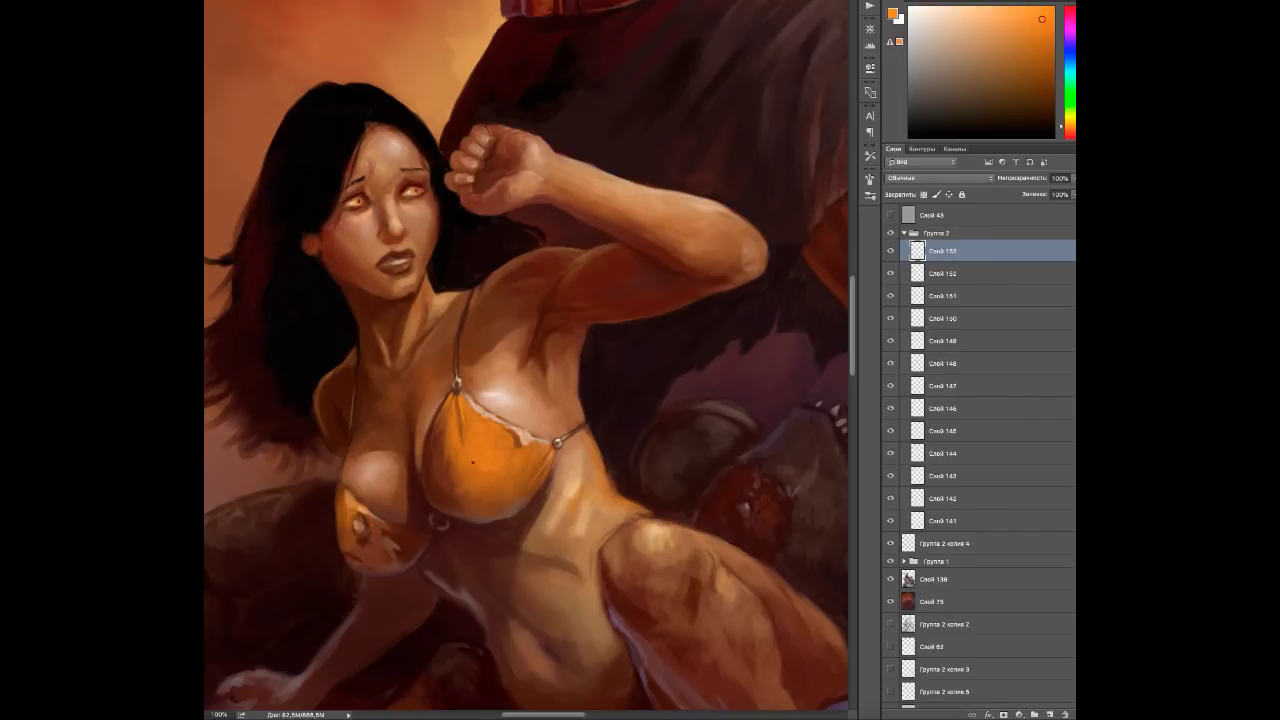
left_click(437, 452, "alt")
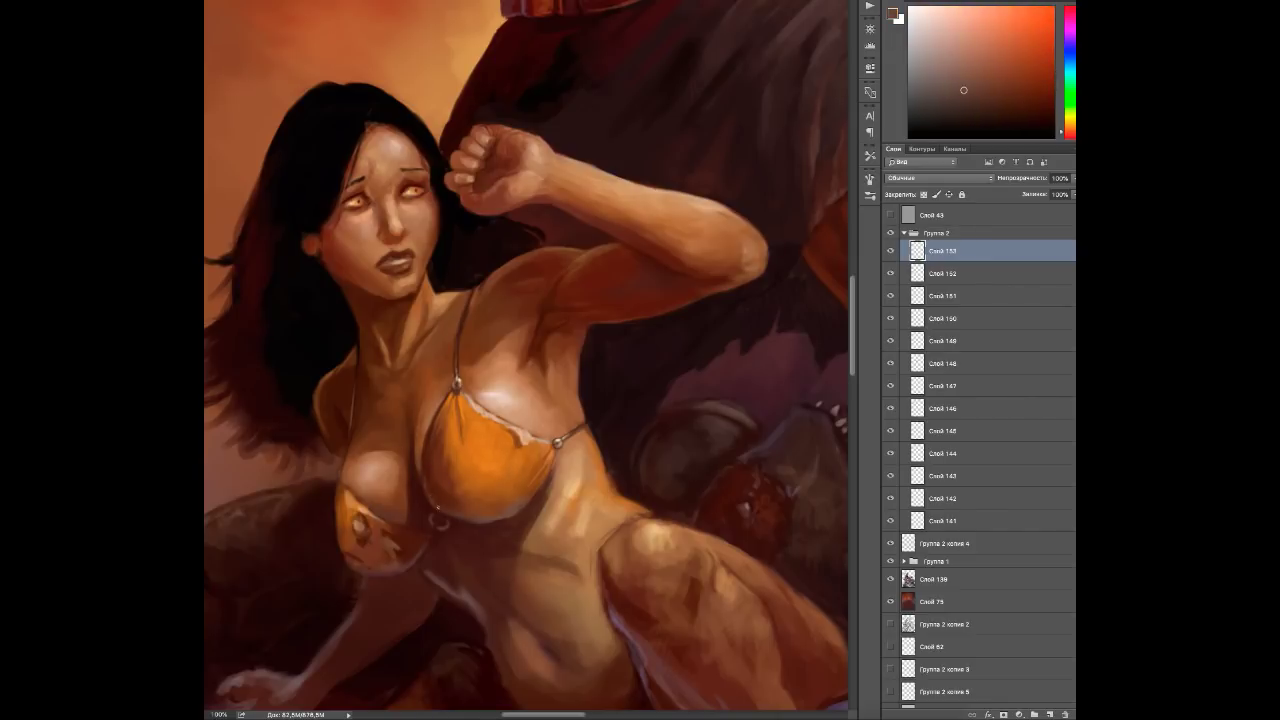
left_click(470, 465, "alt")
left_click(338, 481, "alt")
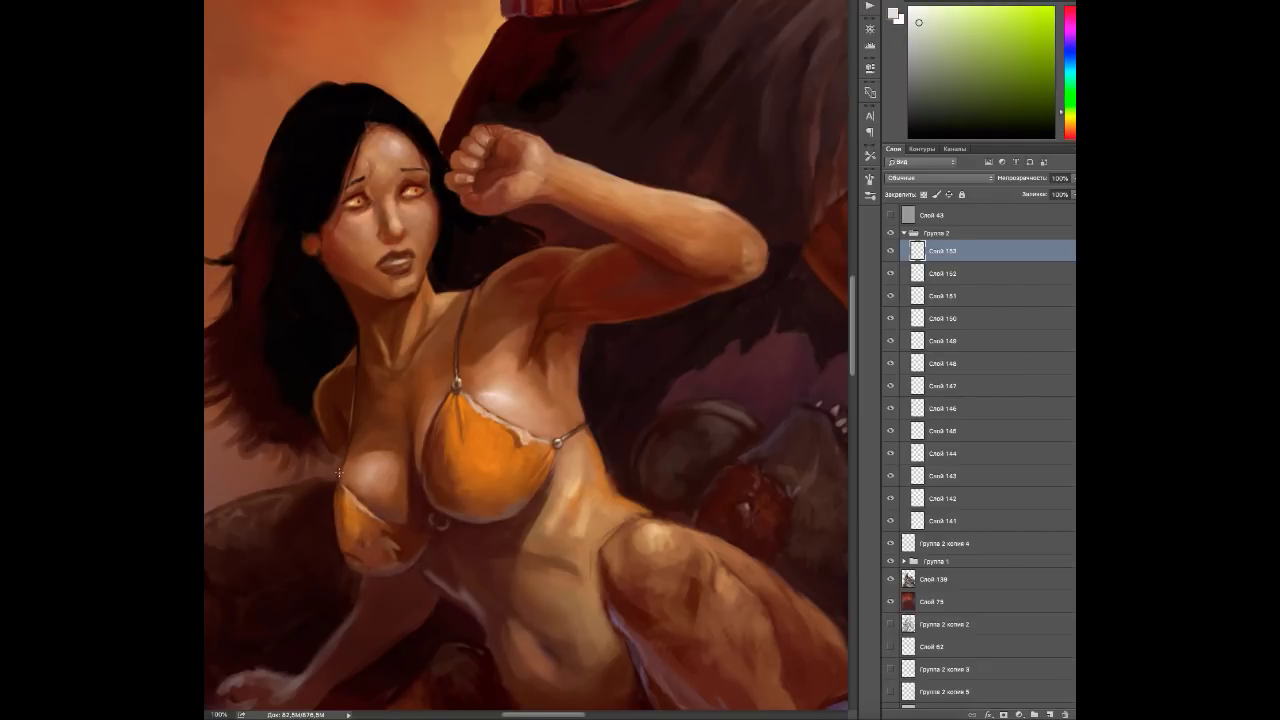
left_click(347, 509, "alt")
left_click(398, 536, "alt")
left_click(355, 586, "alt")
Deepen the dark red-brown shadows on the woman's supporting arm and under the bikini cups, adding a new layer.
left_click_drag(399, 634, 497, 542)
left_click(497, 542, "alt")
left_click(510, 492, "alt")
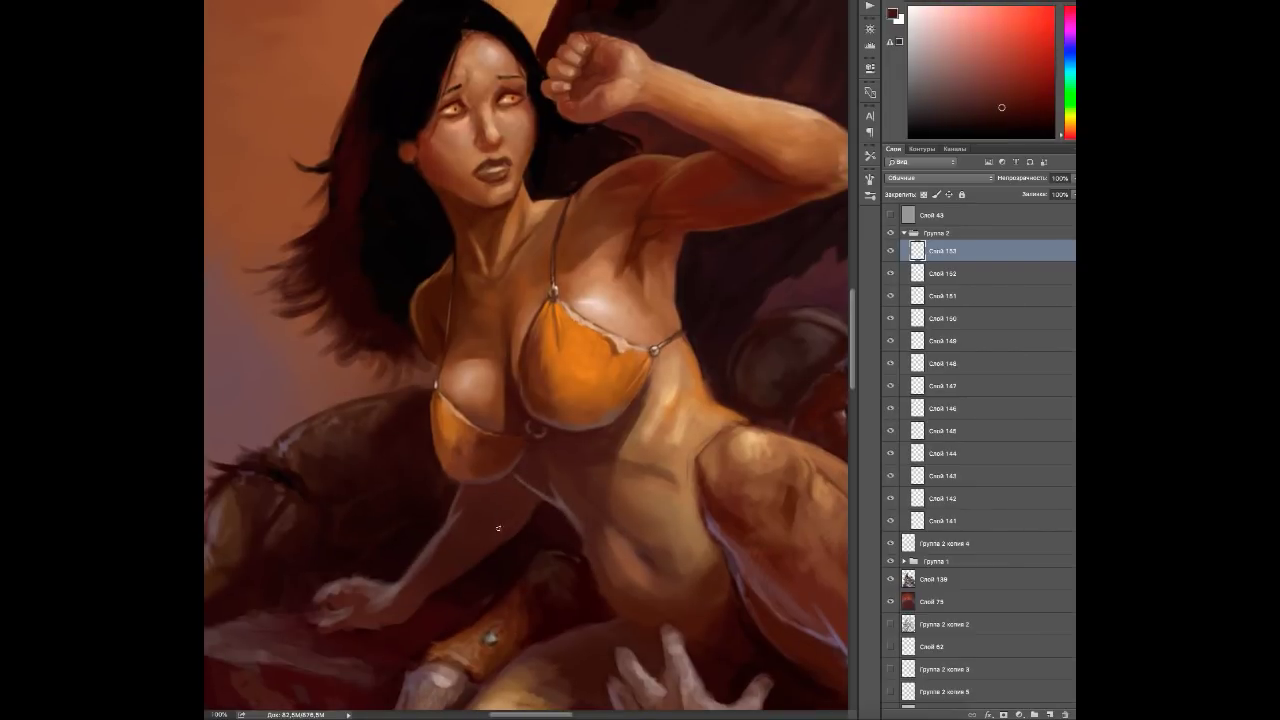
key("ctrl+shift+alt+n")
left_click(482, 456, "alt")
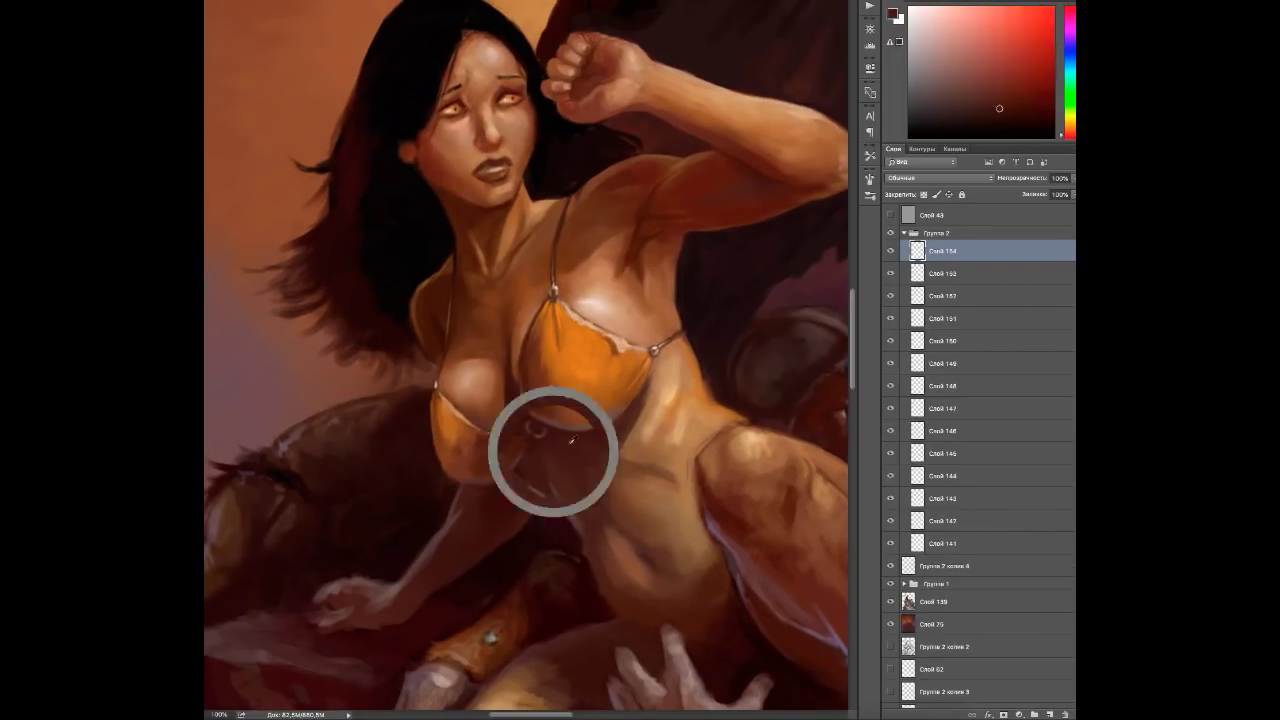
left_click(515, 418, "alt")
On a new layer, brighten the pale trim and paint fabric folds below the strap bead on the larger cup.
key("ctrl+shift+alt+n")
left_click_drag(515, 418, 463, 474)
left_click(443, 437, "alt")
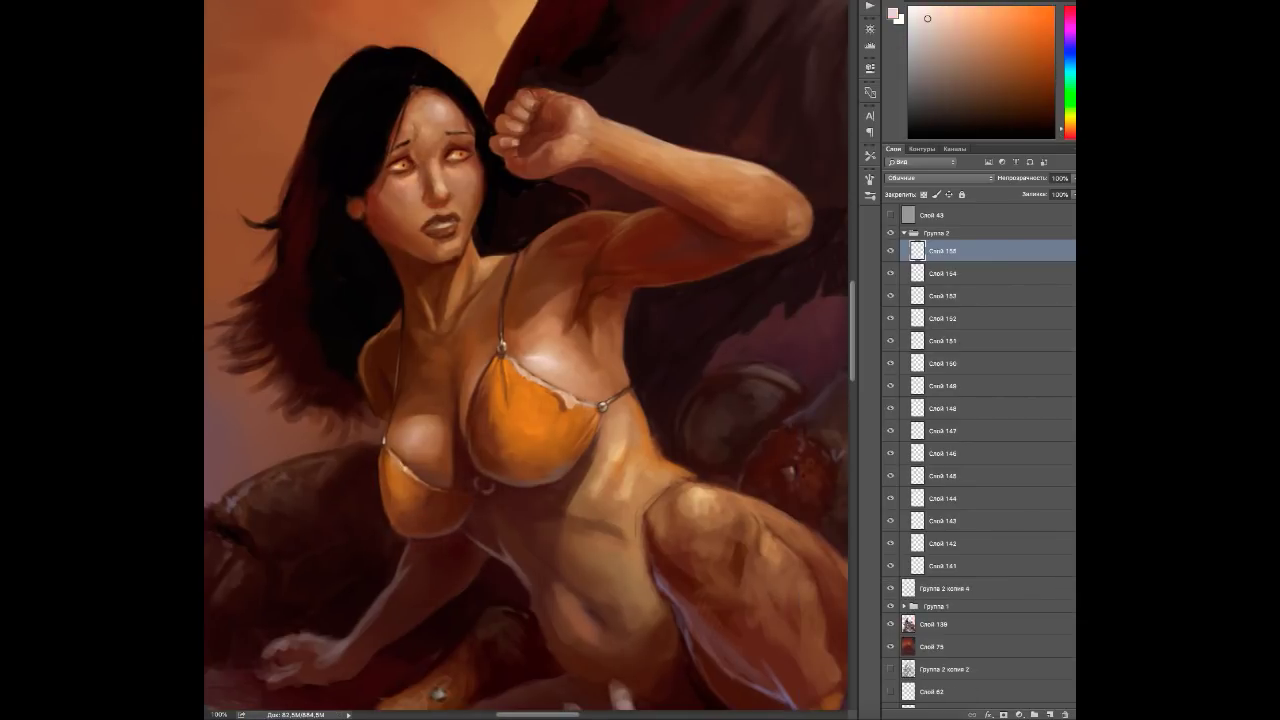
left_click(525, 390, "alt")
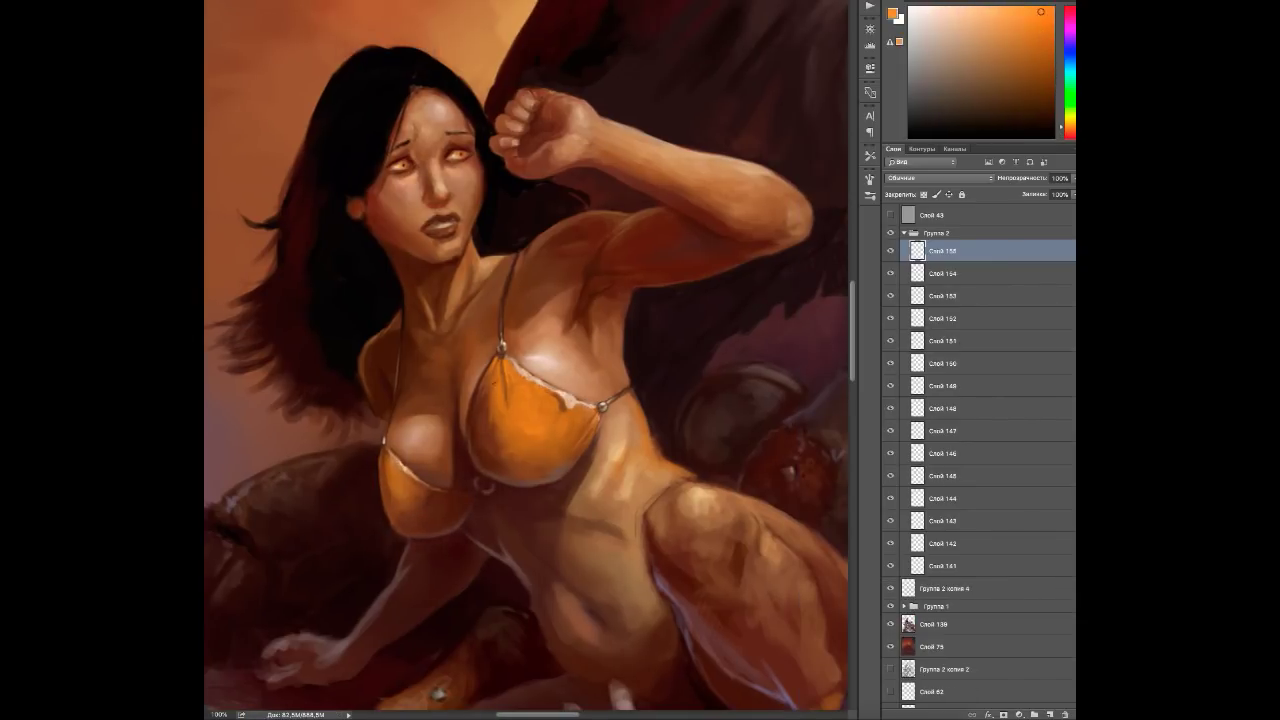
left_click_drag(500, 350, 472, 469)
Refine the skin below the armpit and the contour of the waist above the raised knee with warm tan.
left_click(524, 416, "alt")
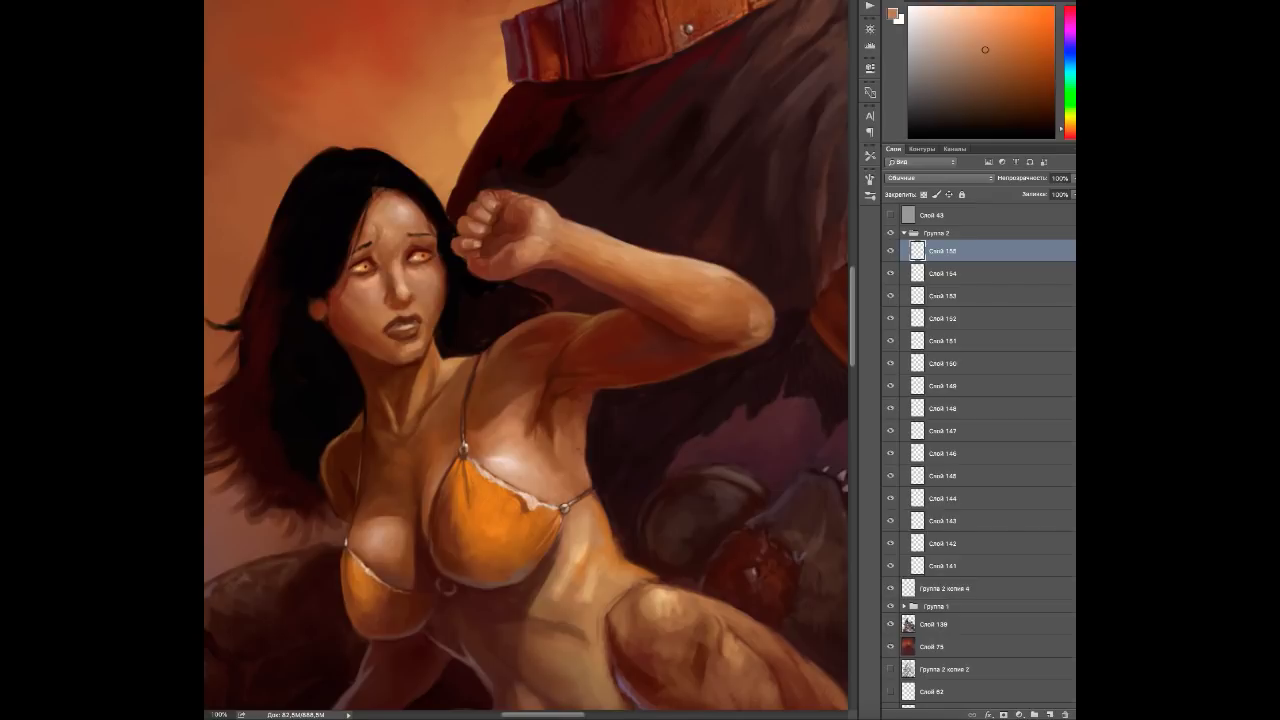
left_click_drag(603, 326, 599, 312)
left_click(616, 532, "alt")
left_click(622, 542, "alt")
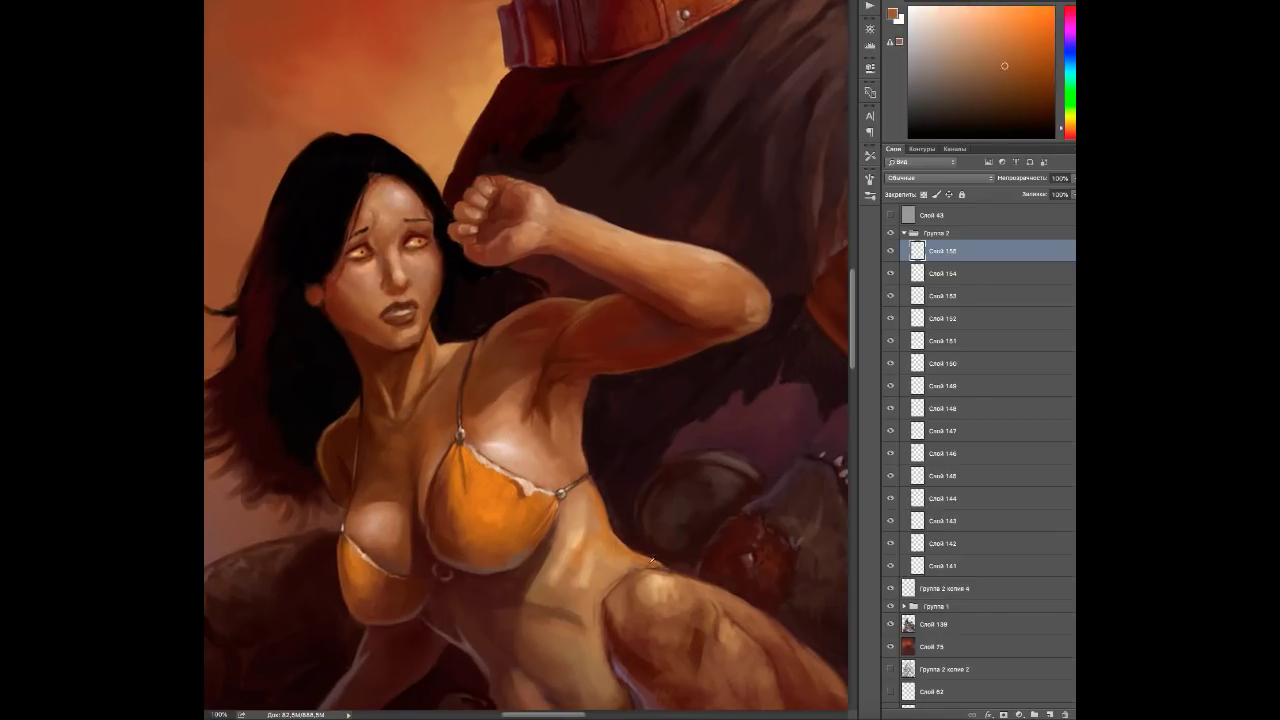
Blend the light and shadow patches on the woman's flank beside the larger bikini cup with softer tan tones.
left_click(607, 487, "alt")
left_click(565, 567, "alt")
left_click(584, 547, "alt")
left_click(581, 575, "alt")
left_click_drag(592, 584, 536, 599)
left_click(566, 507, "alt")
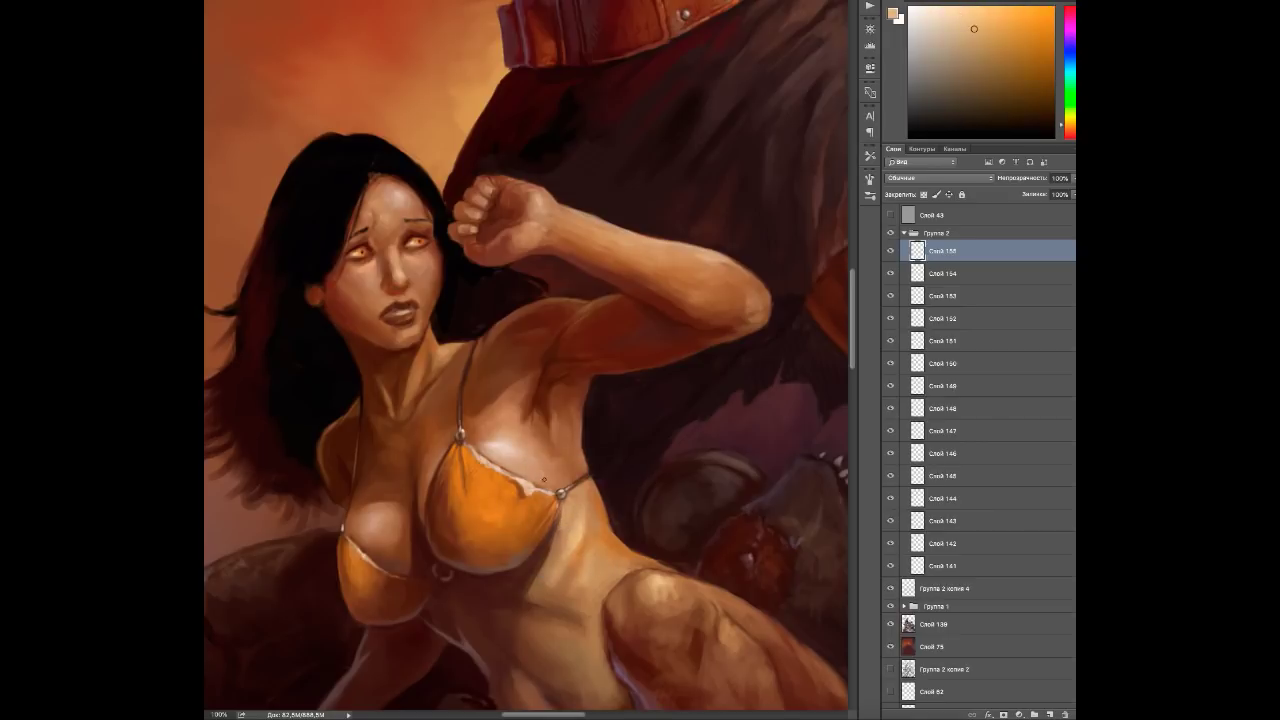
Soften the skin between the armpit and the larger cup, and blend the upper belly on a new layer.
left_click(542, 465, "alt")
left_click(552, 443, "alt")
key("ctrl+shift+alt+n")
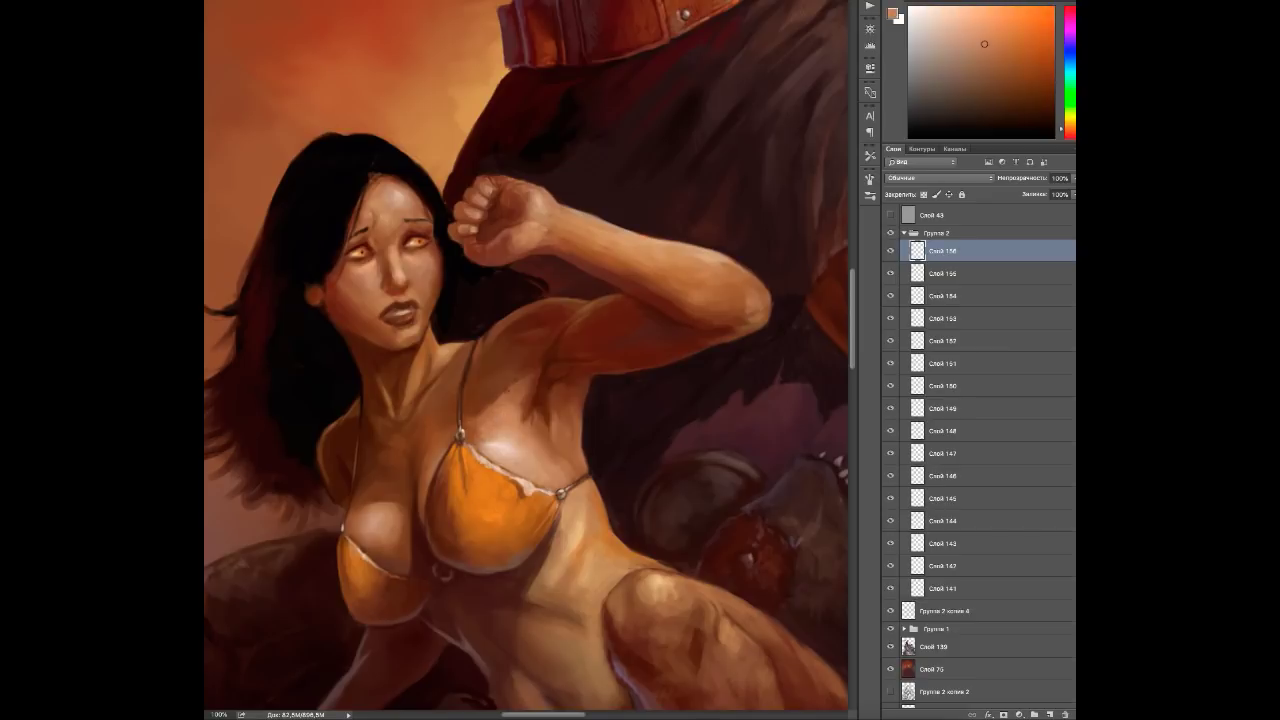
left_click(547, 600, "alt")
left_click(534, 634, "alt")
Smooth the lower belly next to the raised thigh with muted orange-brown tones.
left_click_drag(534, 634, 502, 527)
left_click(540, 524, "alt")
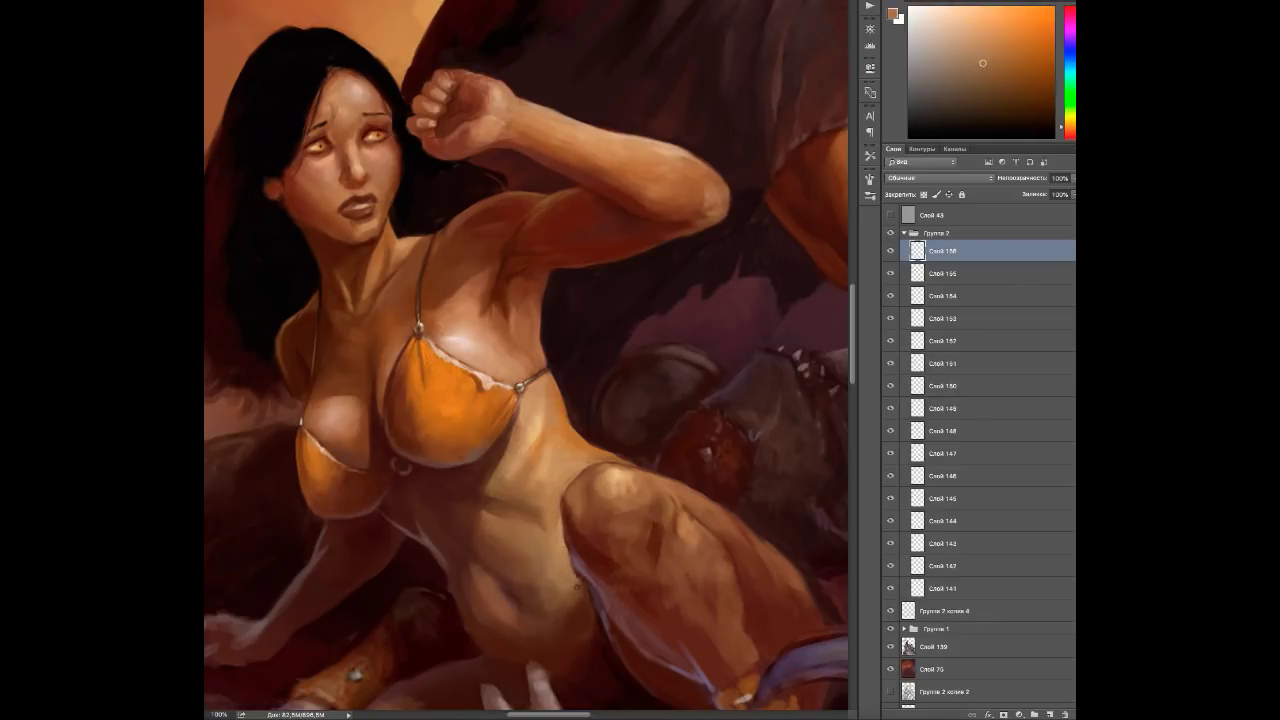
left_click(565, 597, "alt")
left_click(549, 607, "alt")
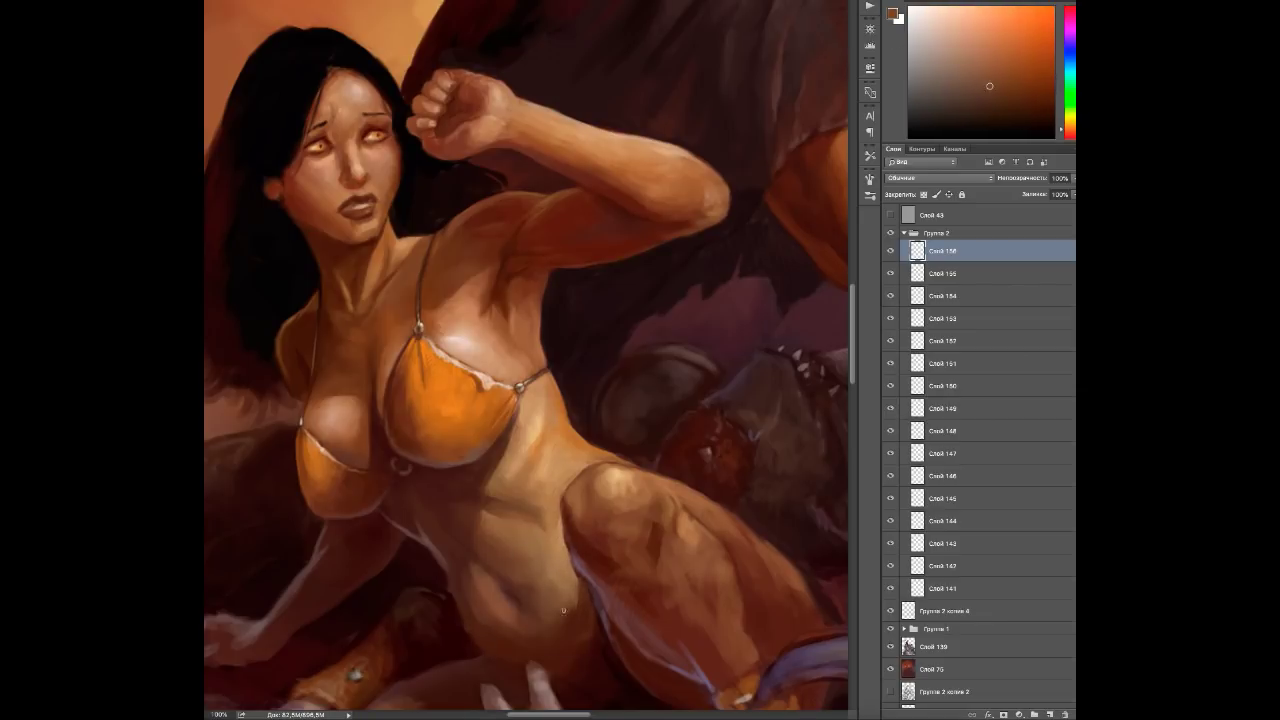
Repaint the belly's shadowed contour and the navel area with smoother brown transitions.
left_click(505, 568, "alt")
left_click(440, 545, "alt")
left_click(435, 543, "alt")
left_click(430, 541, "alt")
left_click(455, 578, "alt")
left_click(460, 580, "alt")
left_click(472, 585, "alt")
left_click(486, 590, "alt")
left_click(498, 595, "alt")
left_click(504, 602, "alt")
left_click(481, 576, "alt")
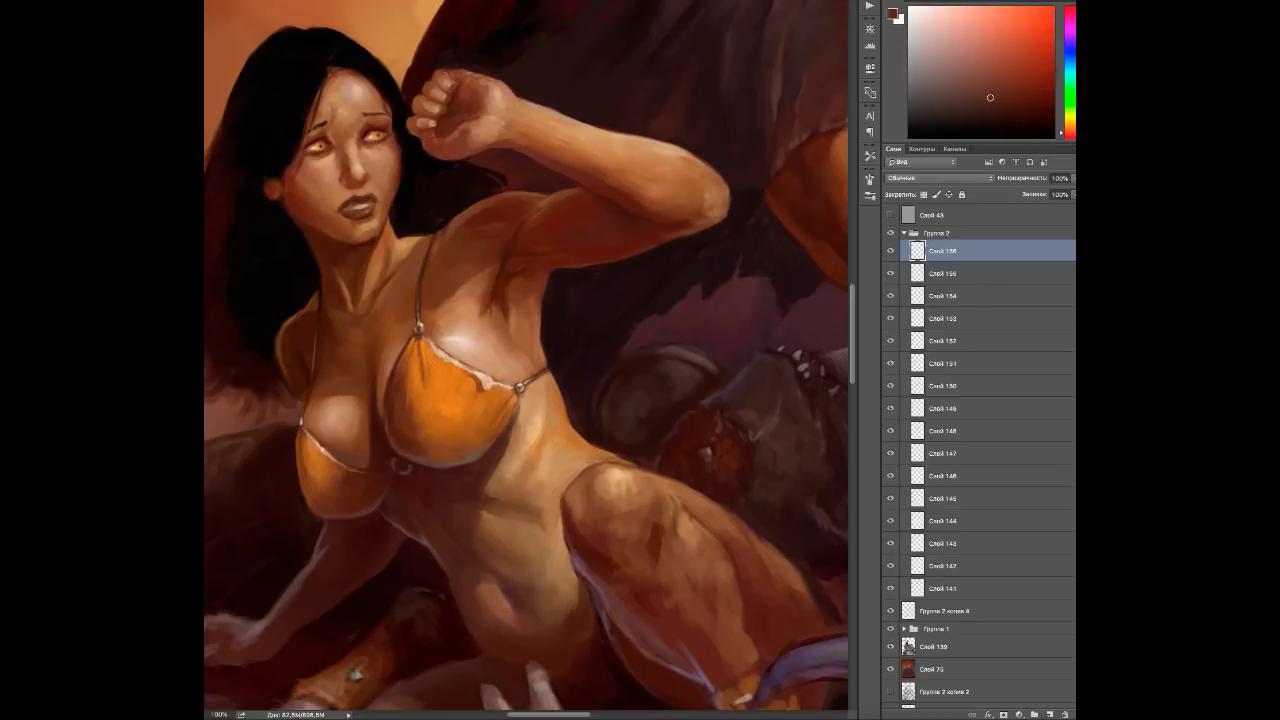
left_click(479, 526, "alt")
left_click(479, 526, "alt")
Paint fine dark strands at the lower ends of the woman's flowing hair.
mouse_move(278, 395)
left_mouse_down()
mouse_move(352, 477)
mouse_move(358, 505)
left_mouse_up()
left_click(356, 508, "alt")
left_click(333, 528, "alt")
left_click(328, 515, "alt")
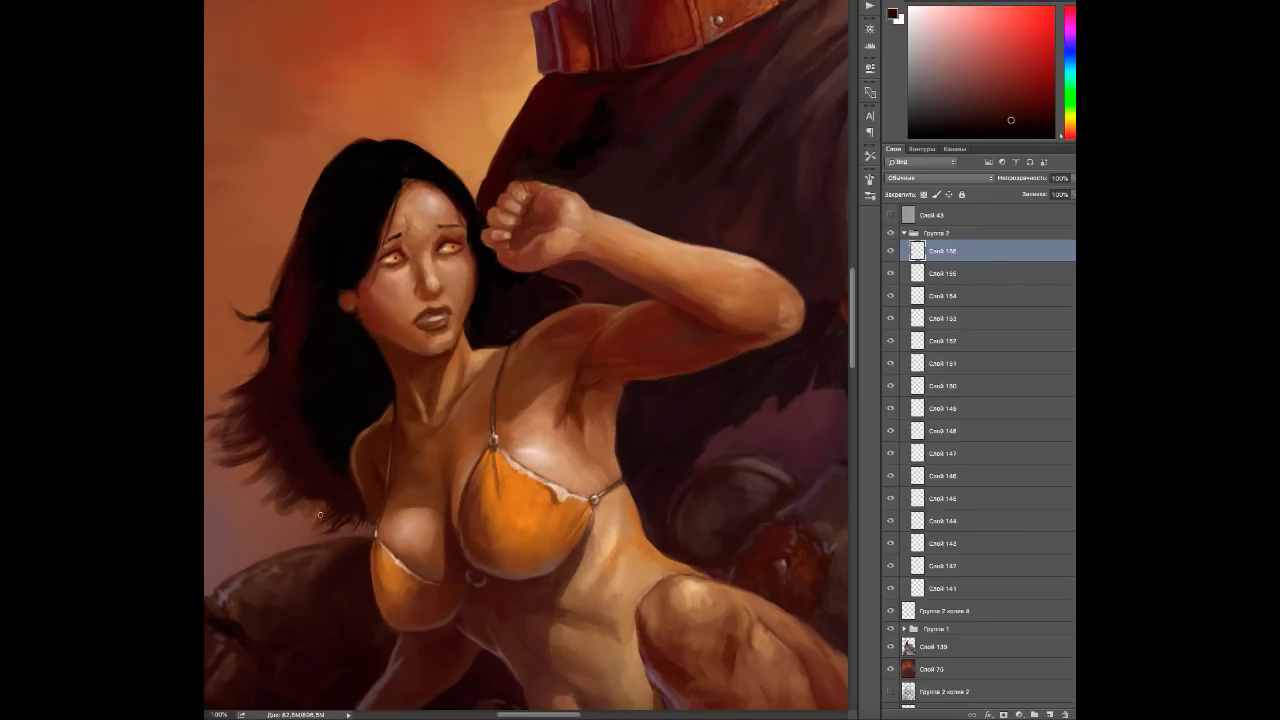
left_click(278, 475, "alt")
Refine the edge where the dark hair meets the woman's shadowed far shoulder.
left_click(360, 364, "alt")
left_click(374, 524, "alt")
left_click(382, 405, "alt")
left_click(377, 425, "alt")
Blend the shading on the raised arm's shoulder with dark reddish-brown tones.
left_click_drag(579, 335, 587, 399)
left_click(587, 399, "alt")
left_click(580, 398, "alt")
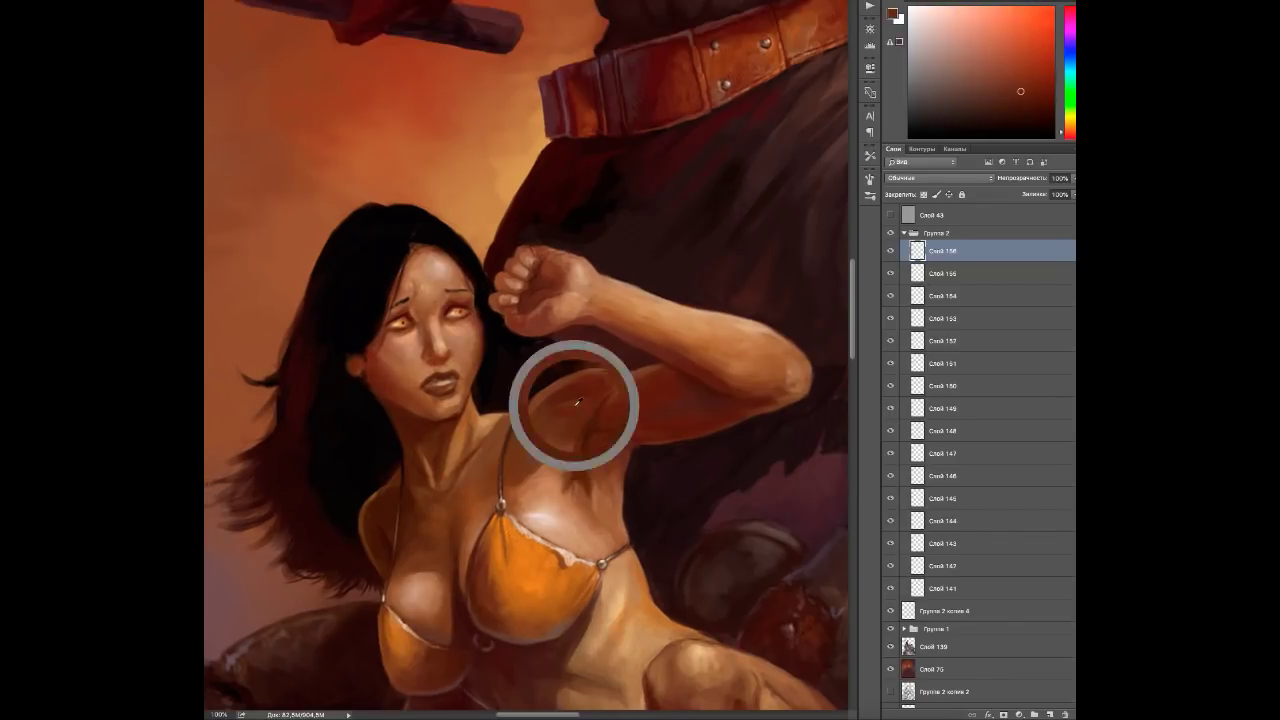
left_click(591, 406, "alt")
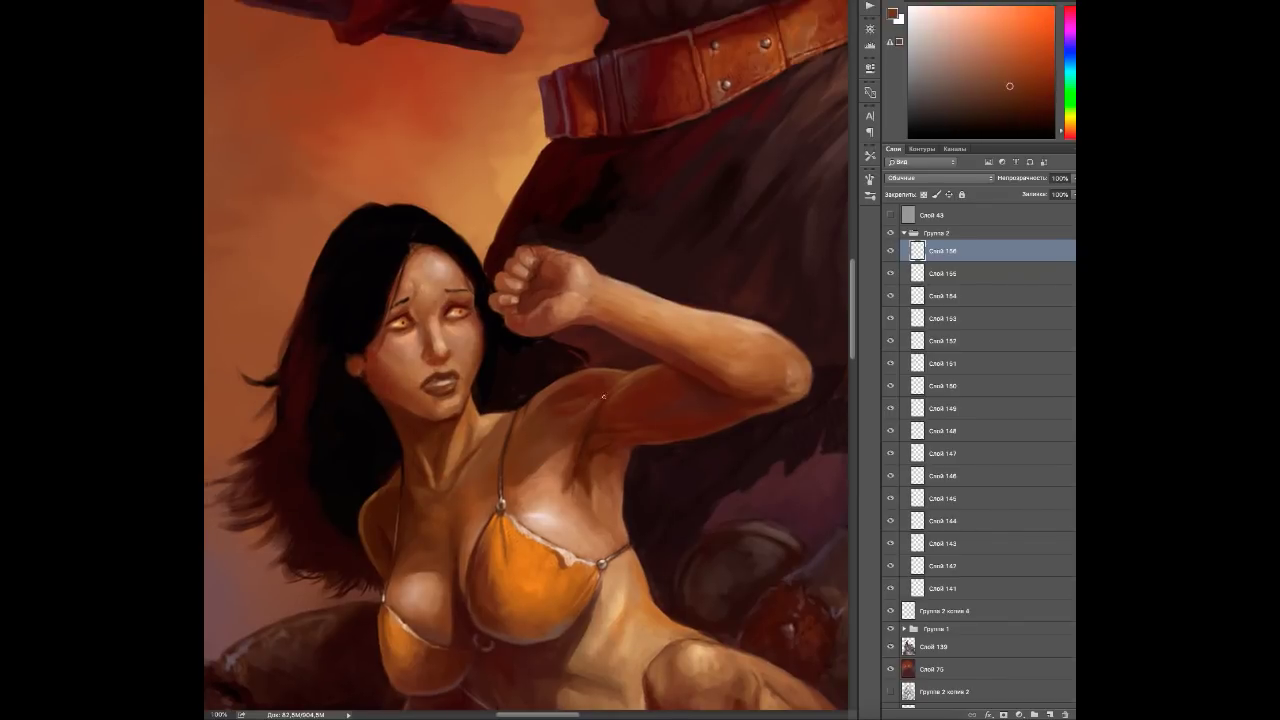
Add a new layer for further touch-ups around the woman's head and save the illustration.
key("ctrl+shift+alt+n")
key("d")
left_click(358, 349, "alt")
left_click_drag(540, 420, 510, 385)
key("ctrl+s")
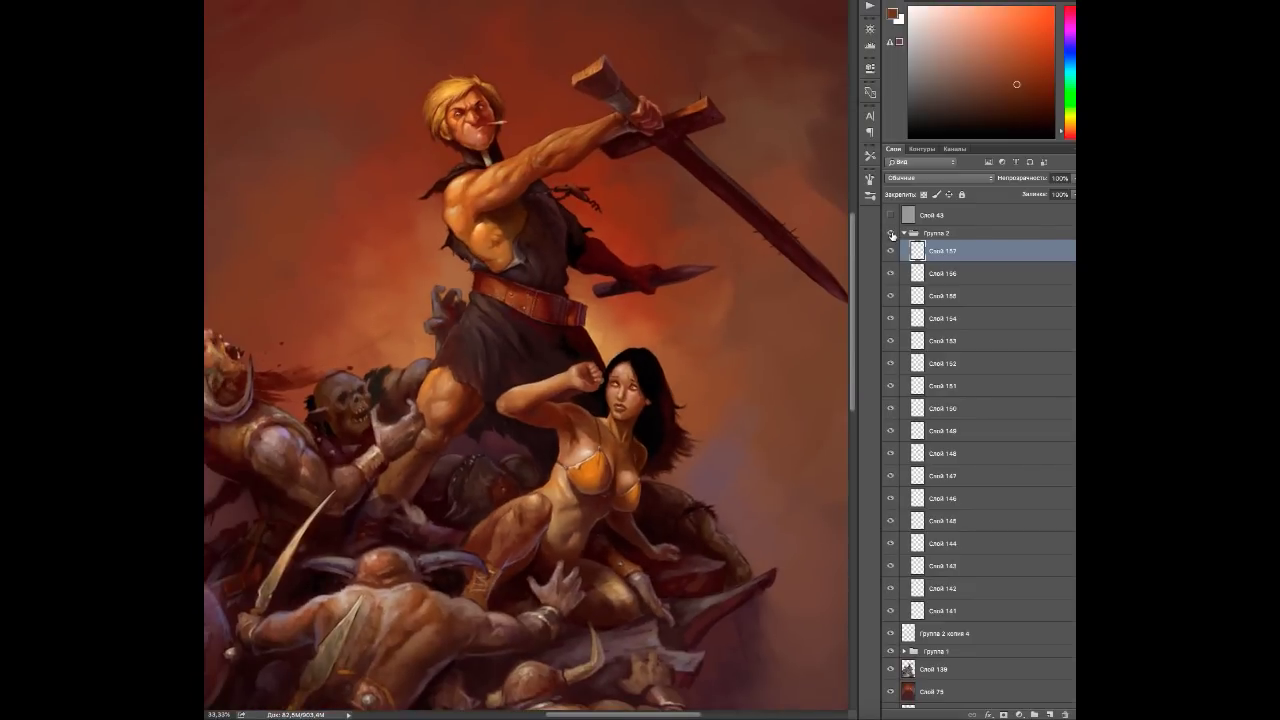
Compare the figure with Группа 2 hidden and shown, and paint dark ring-shaped leopard spots on both bikini cups.
left_click(889, 236)
left_click(889, 236)
scroll(610, 470, "up", 3)
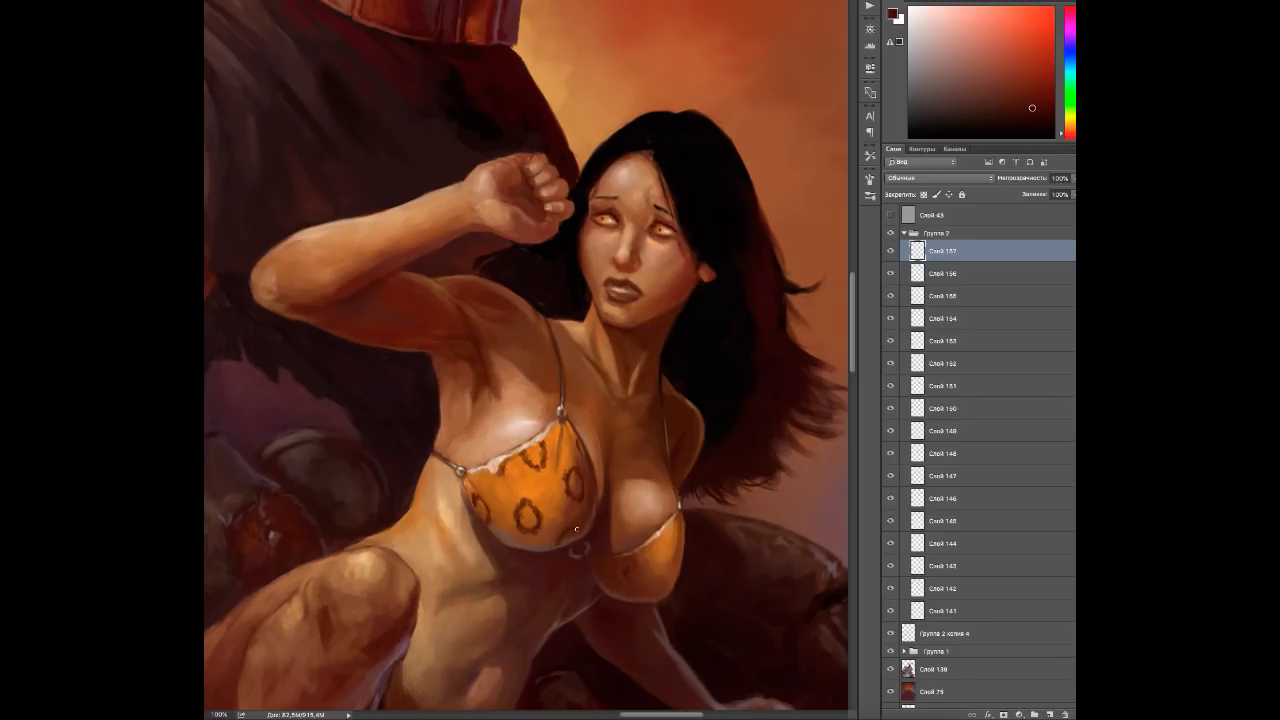
left_click(605, 577, "alt")
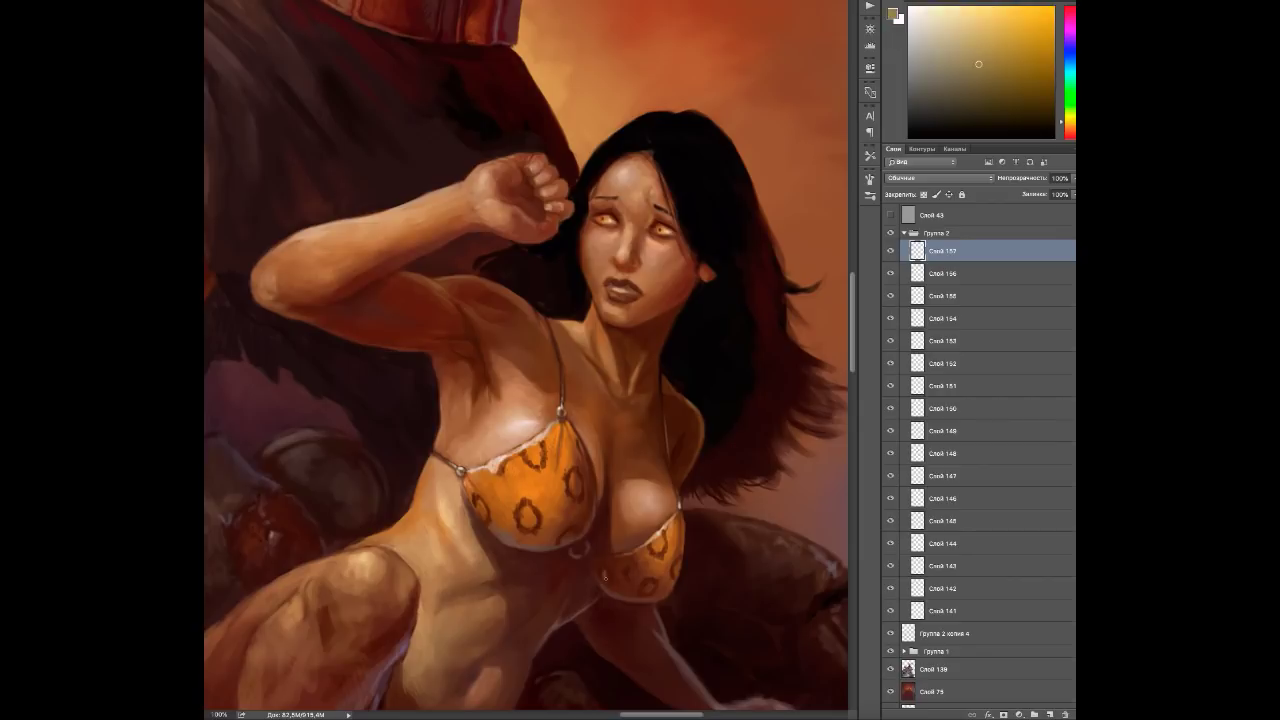
left_click(605, 577, "alt")
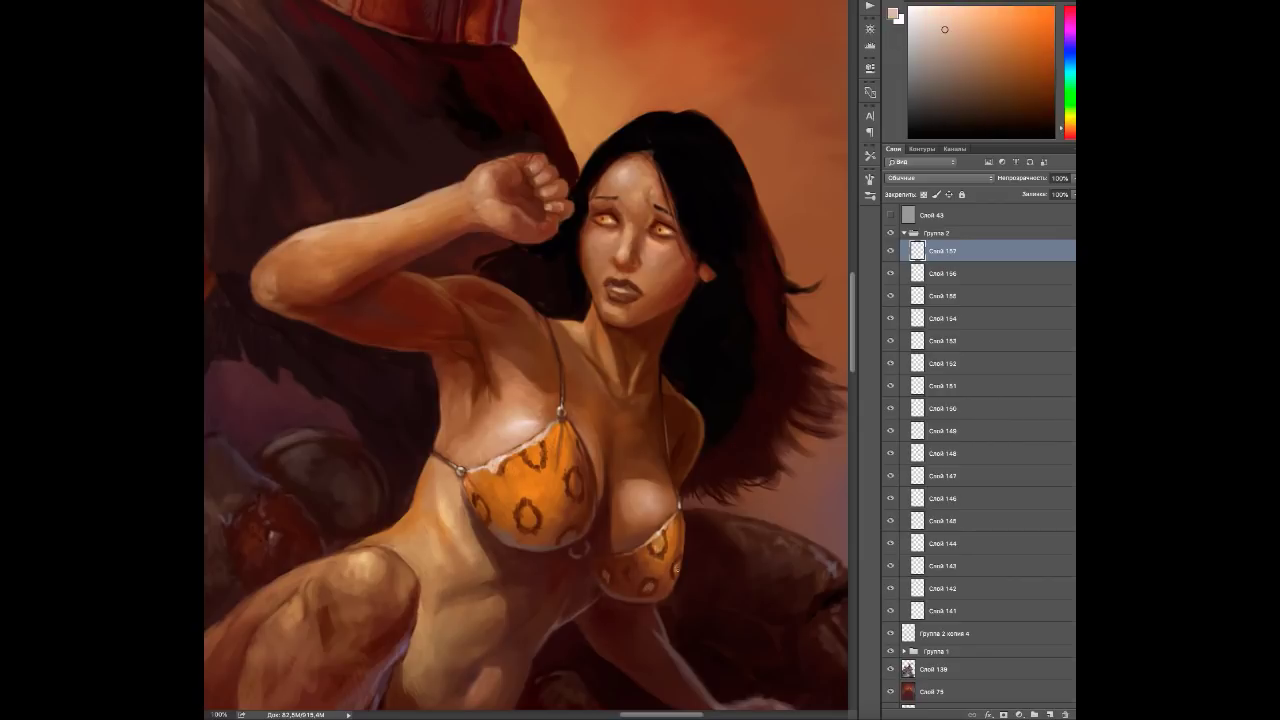
Fill the leopard rings with pale pink centres and add small dark brown spots between them.
left_click(535, 448, "alt")
left_click(481, 509, "alt")
left_click(483, 477, "alt")
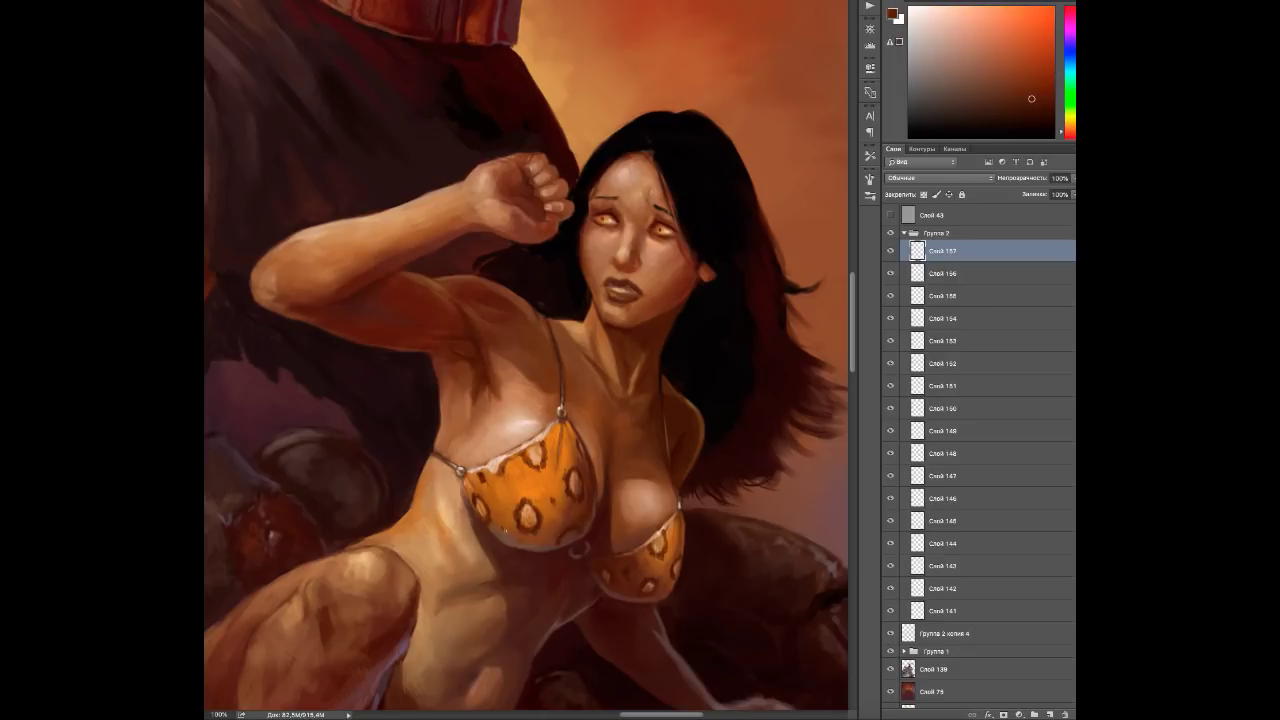
Touch up the skin of the woman's neck and collarbone with light orange-tan.
left_click(603, 362, "alt")
left_click(577, 324, "alt")
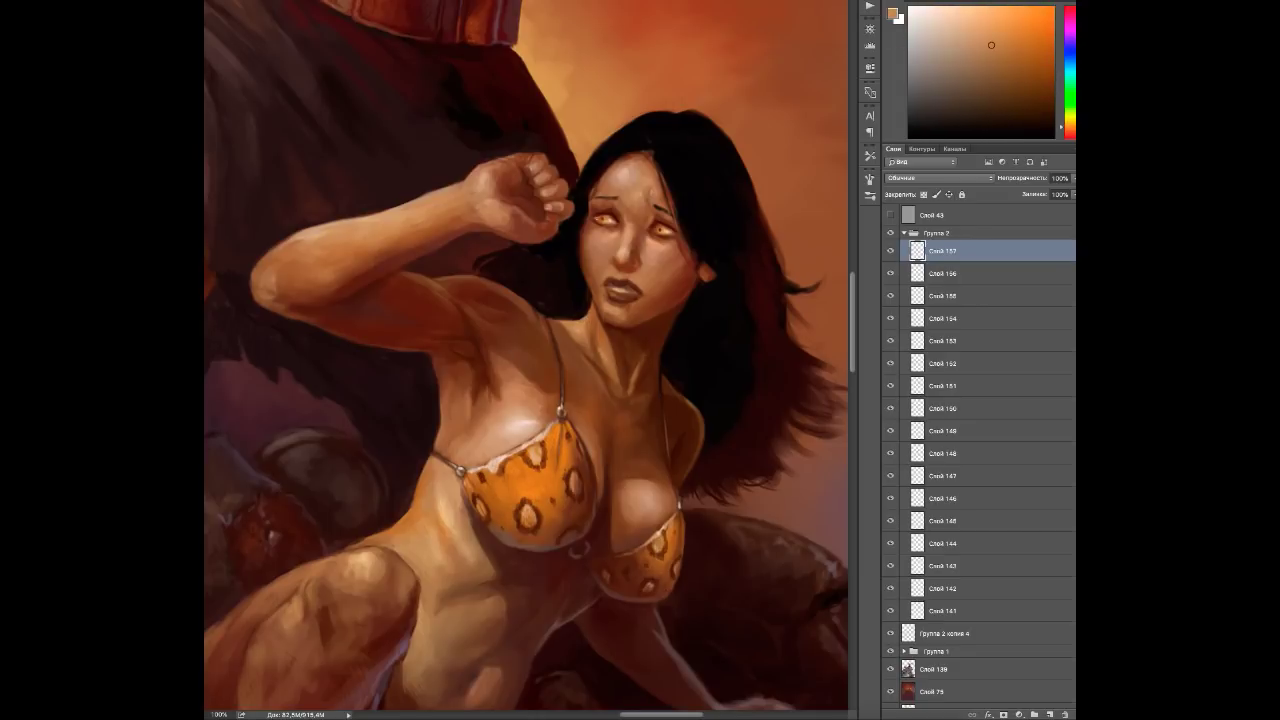
left_click_drag(623, 412, 593, 436)
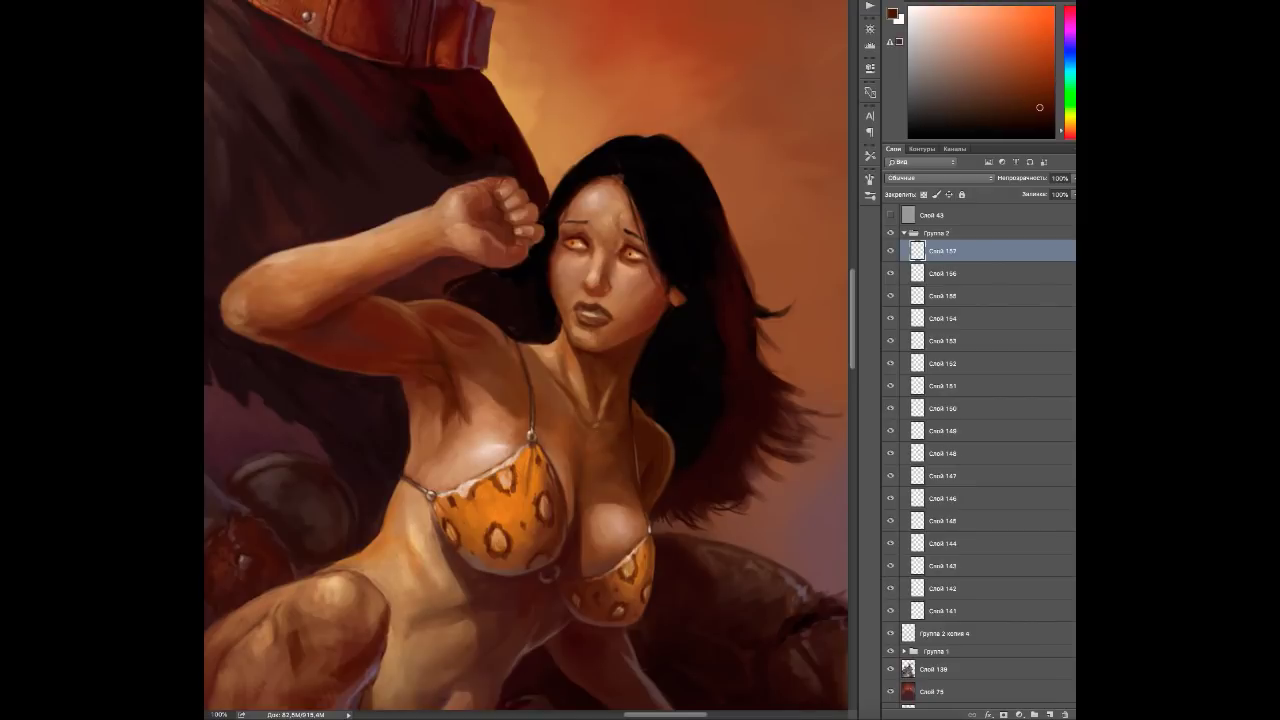
Paint thin loose strands along the outer edge of the woman's hair and refine the hairline at her forehead.
left_click_drag(737, 245, 632, 330)
left_click(632, 330, "alt")
left_click(478, 248, "alt")
left_click(477, 252, "alt")
left_click(492, 232, "alt")
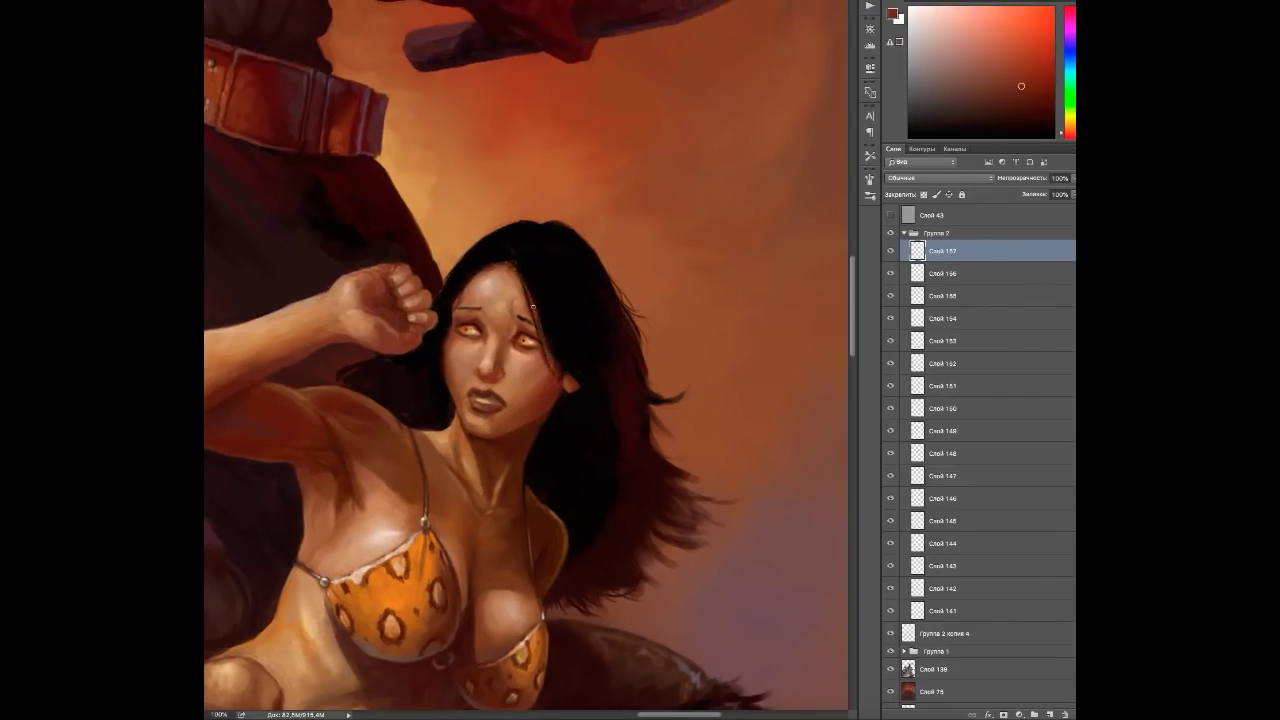
Paint dark curling strands on the outer edge of the woman's hair at shoulder height.
left_click(565, 370, "alt")
left_click(658, 385, "alt")
left_click(672, 394, "alt")
left_click(660, 414, "alt")
left_click(657, 430, "alt")
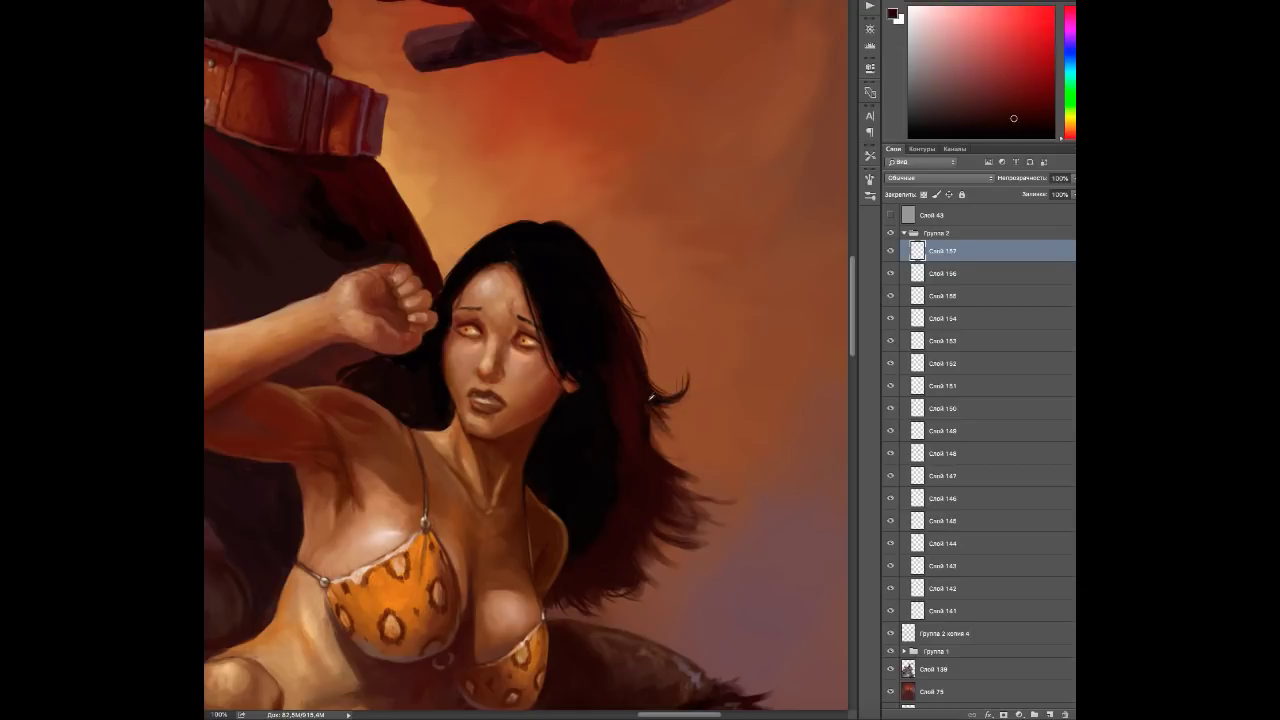
left_click(617, 380, "alt")
Refine the lower tips of the woman's hair with thin dark red-brown strands against the orange background.
left_click_drag(676, 496, 720, 472)
mouse_move(624, 566)
left_mouse_down()
mouse_move(688, 518)
mouse_move(668, 568)
left_mouse_up()
mouse_move(668, 562)
left_mouse_down()
mouse_move(681, 508)
mouse_move(728, 480)
left_mouse_up()
left_click(730, 499, "alt")
left_click(706, 512, "alt")
left_click_drag(694, 534, 726, 487)
left_click(698, 529, "alt")
left_click(679, 560, "alt")
left_click(664, 563, "alt")
left_click(654, 369, "alt")
On a new layer, darken the woman's eyebrows and soften the furrowed skin between them with sampled skin tones.
scroll(470, 260, "up", 1)
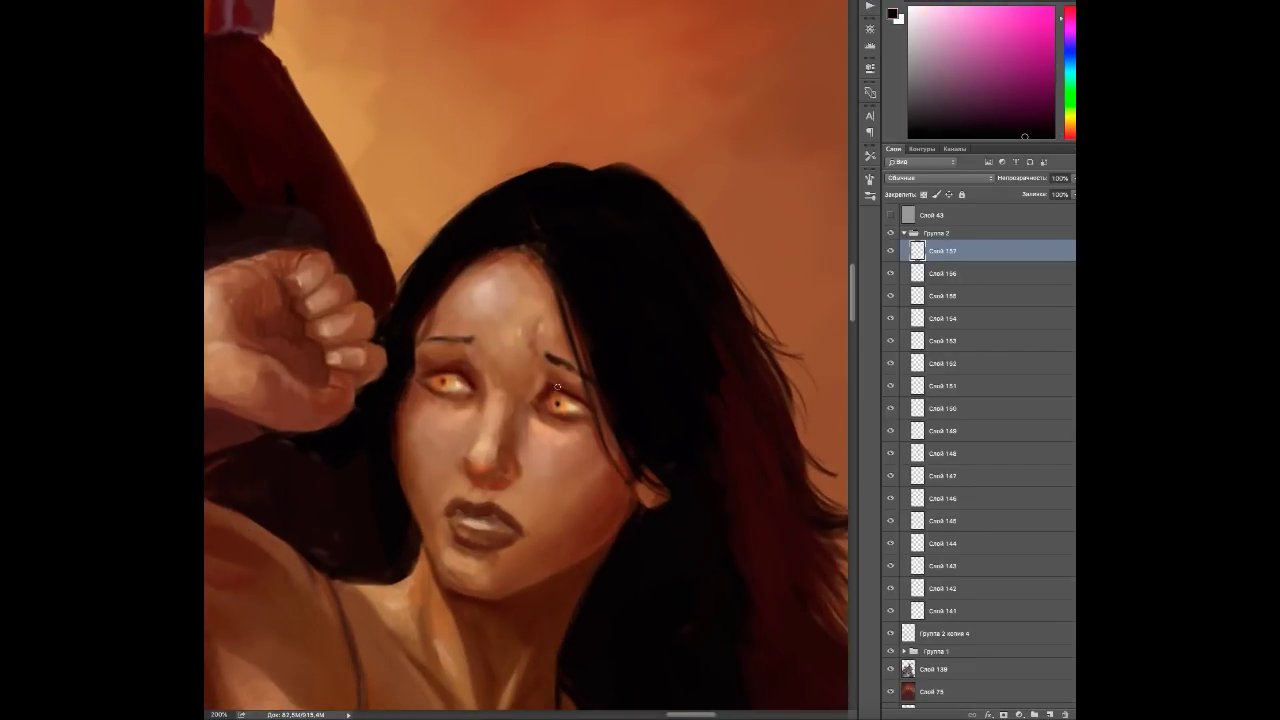
left_click(554, 358, "alt")
key("ctrl+shift+alt+n")
left_click(469, 374, "alt")
left_click_drag(540, 398, 572, 378)
left_click(541, 385, "alt")
left_click_drag(514, 328, 521, 321)
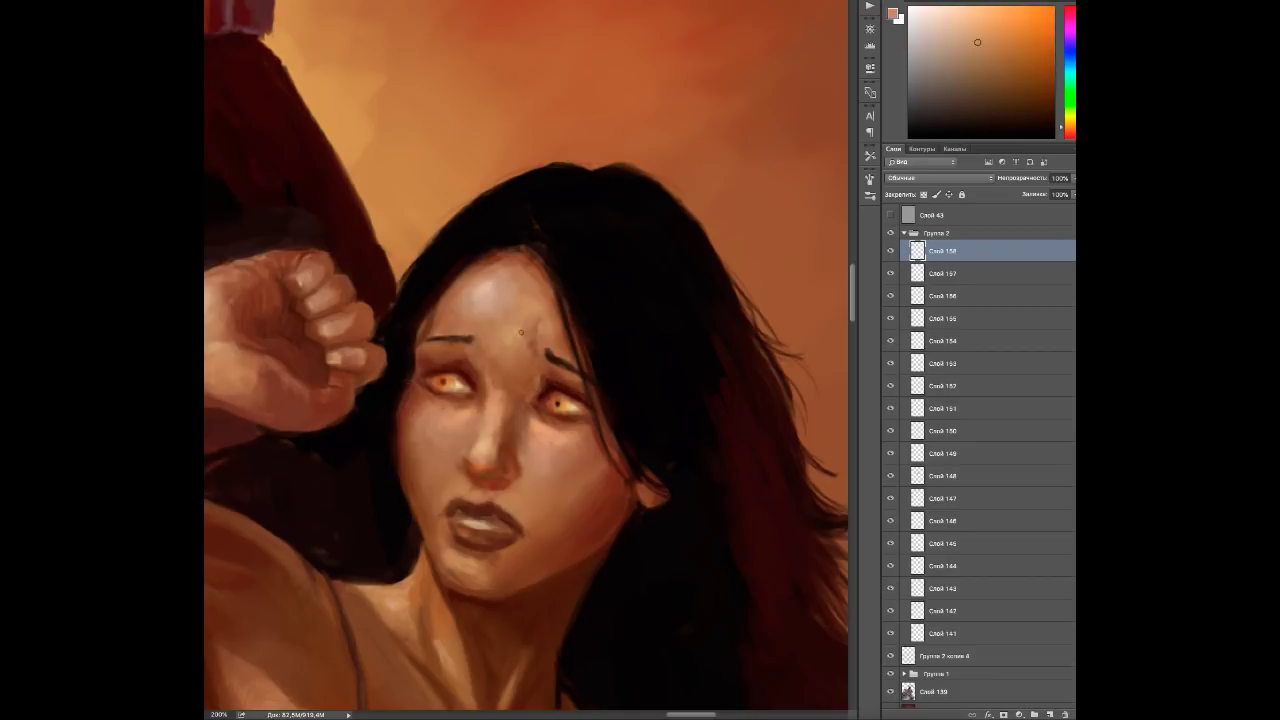
left_click(522, 302, "alt")
left_click(461, 337, "alt")
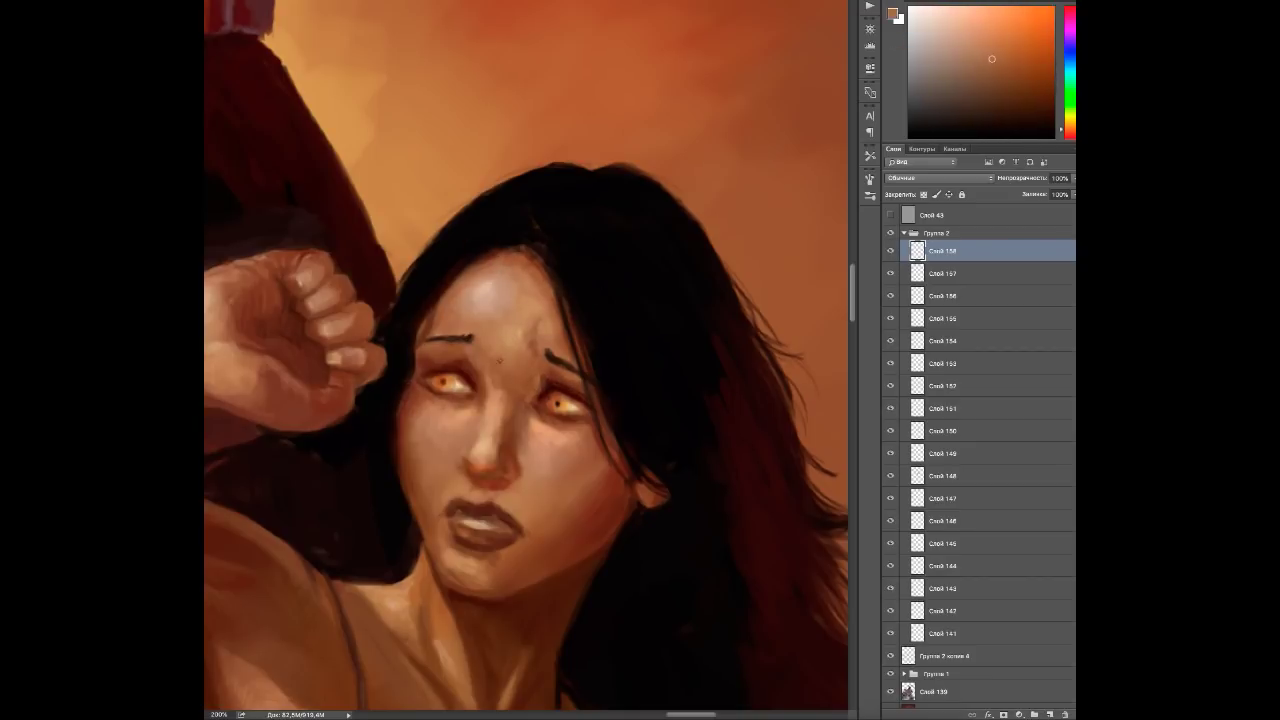
Blend the skin of the woman's brow, inner eye corners and upper cheeks with sampled orange-brown tones.
left_click(530, 388, "alt")
left_click(470, 358, "alt")
left_click(480, 372, "alt")
left_click(496, 290, "alt")
left_click(543, 404, "alt")
left_click(589, 431, "alt")
left_click(433, 418, "alt")
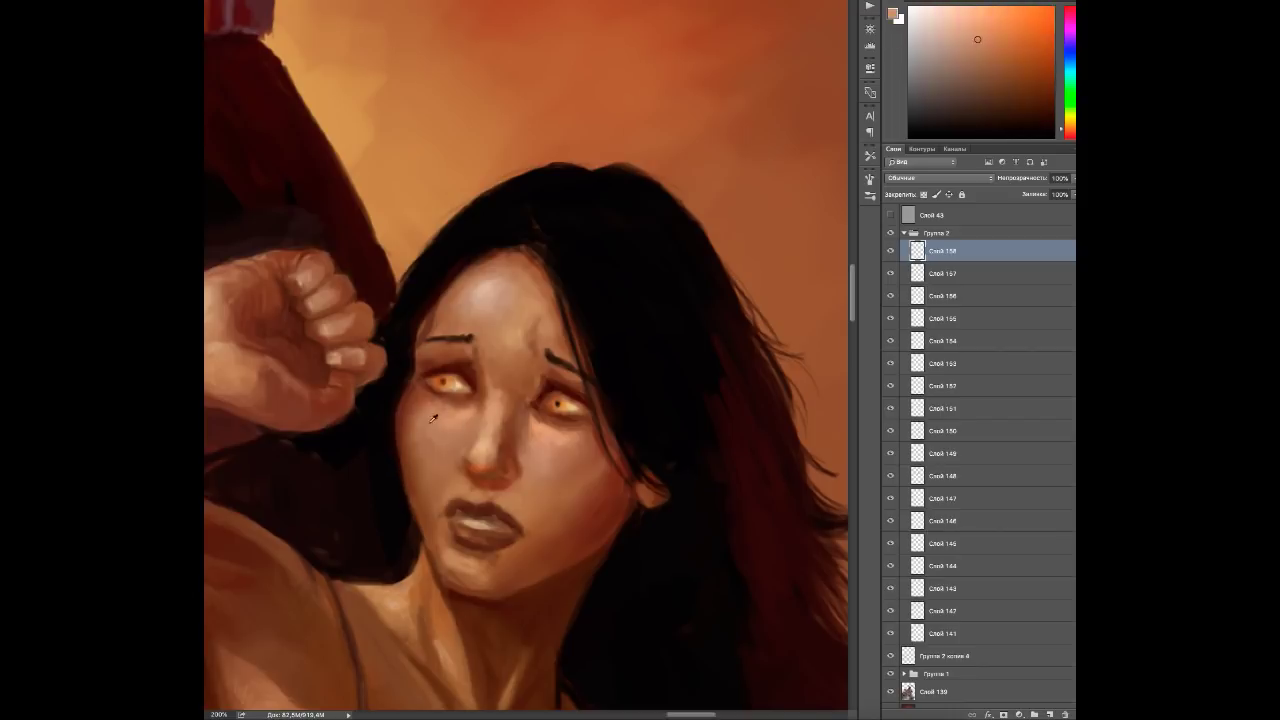
left_click(478, 432, "alt")
left_click(627, 363, "alt")
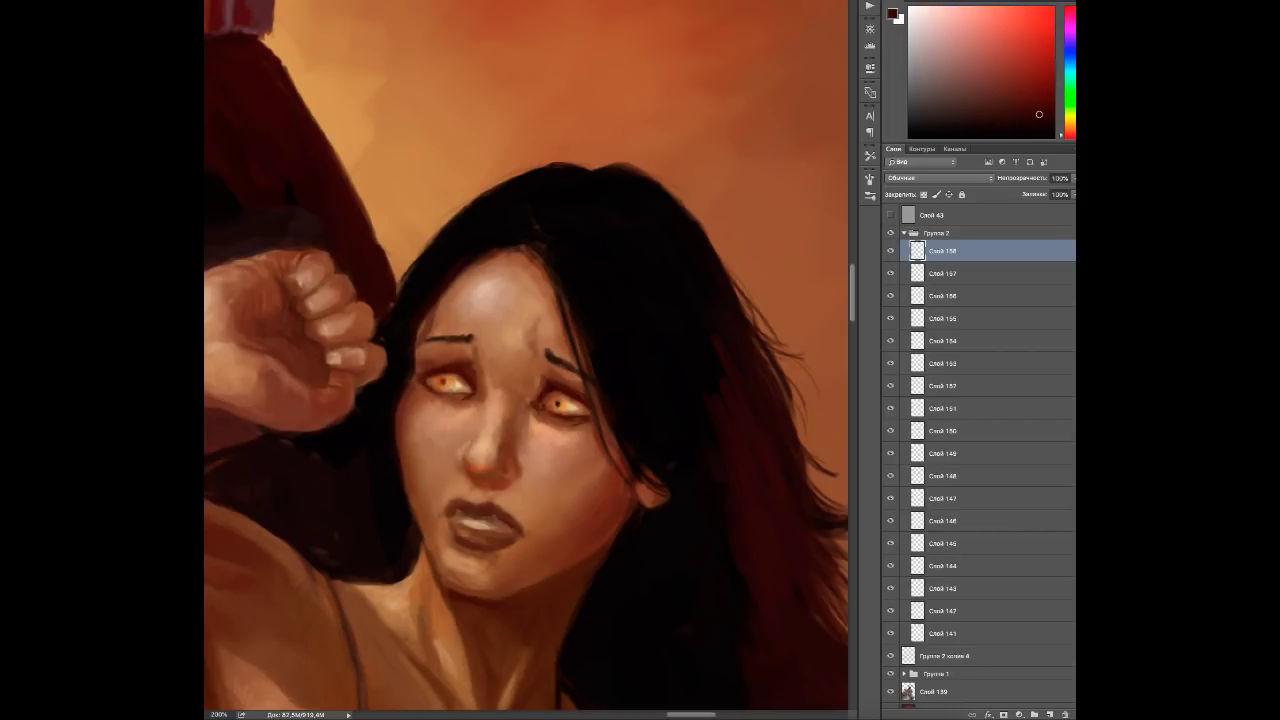
Model the bridge of the woman's nose and the skin under her eyes with sampled light and shadow tones.
left_click(487, 366, "alt")
left_click(492, 387, "alt")
left_click(502, 409, "alt")
left_click(499, 416, "alt")
left_click(521, 458, "alt")
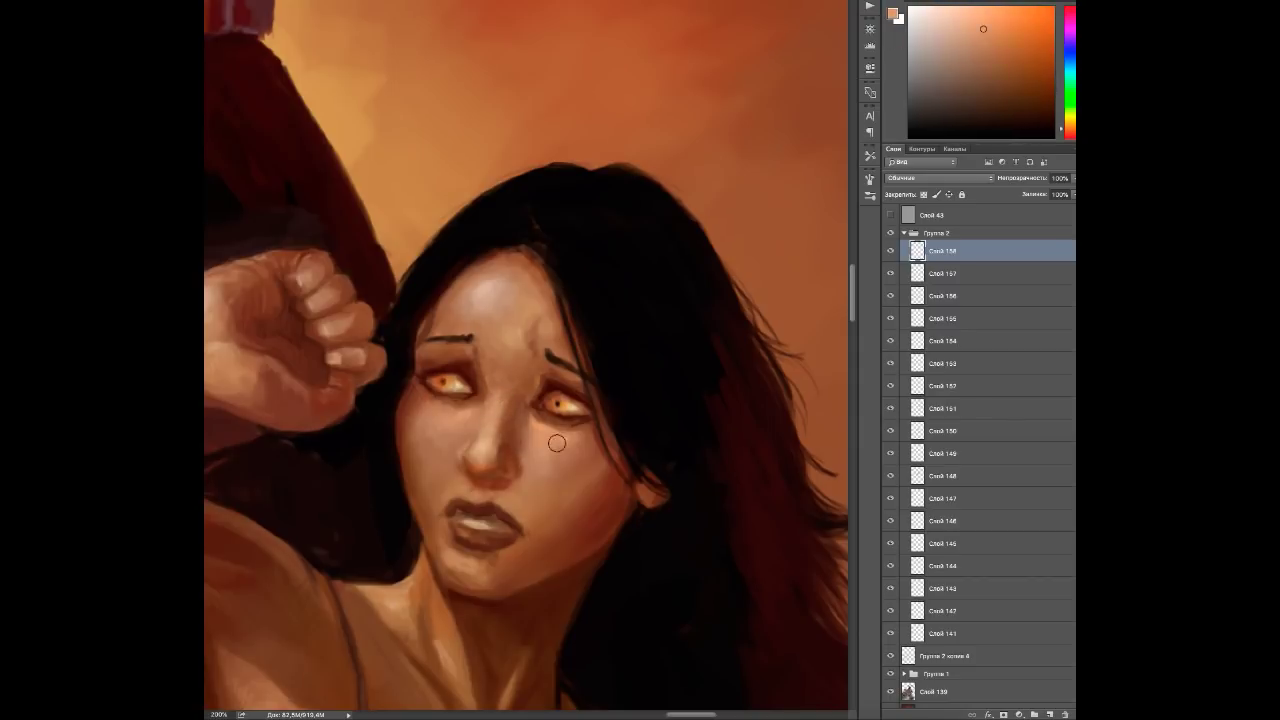
left_click(492, 448, "alt")
left_click(539, 391, "alt")
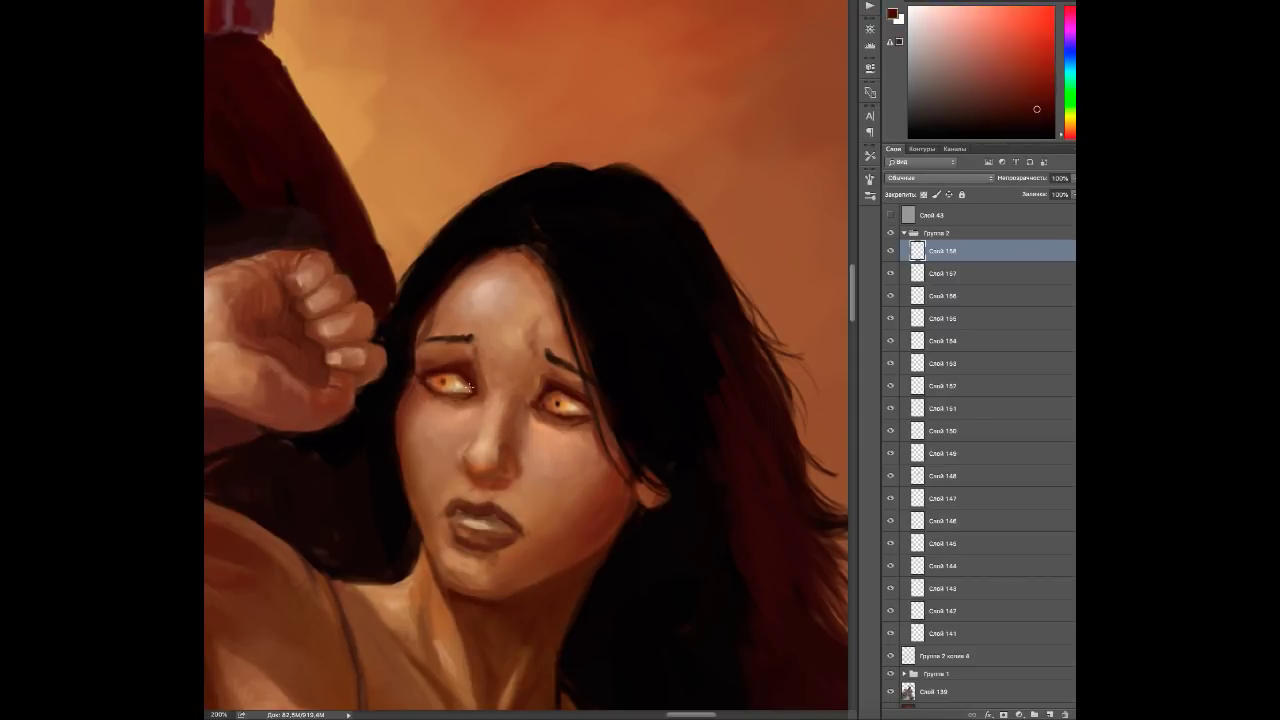
left_click(424, 511, "alt")
left_click(502, 438, "alt")
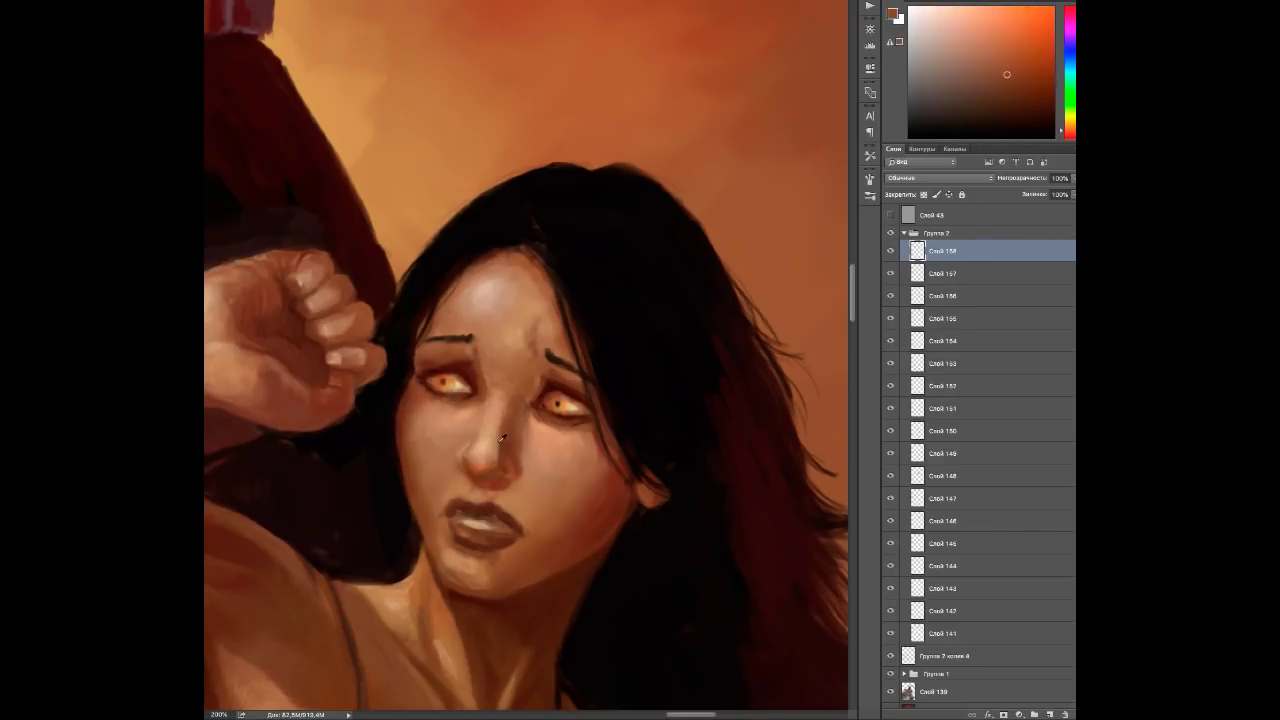
Refine the woman's nose tip, nostrils and eye contours with sampled brown and pale peach tones.
left_click(470, 460, "alt")
left_click(469, 447, "alt")
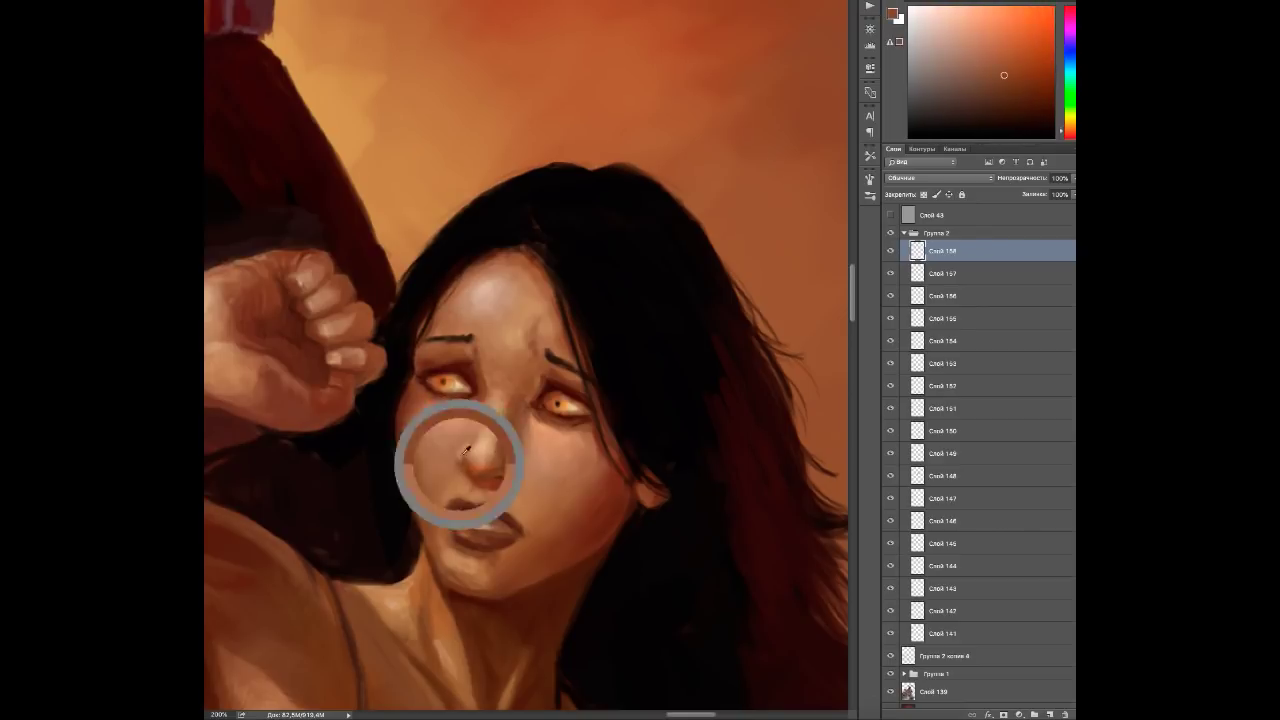
left_click(447, 414, "alt")
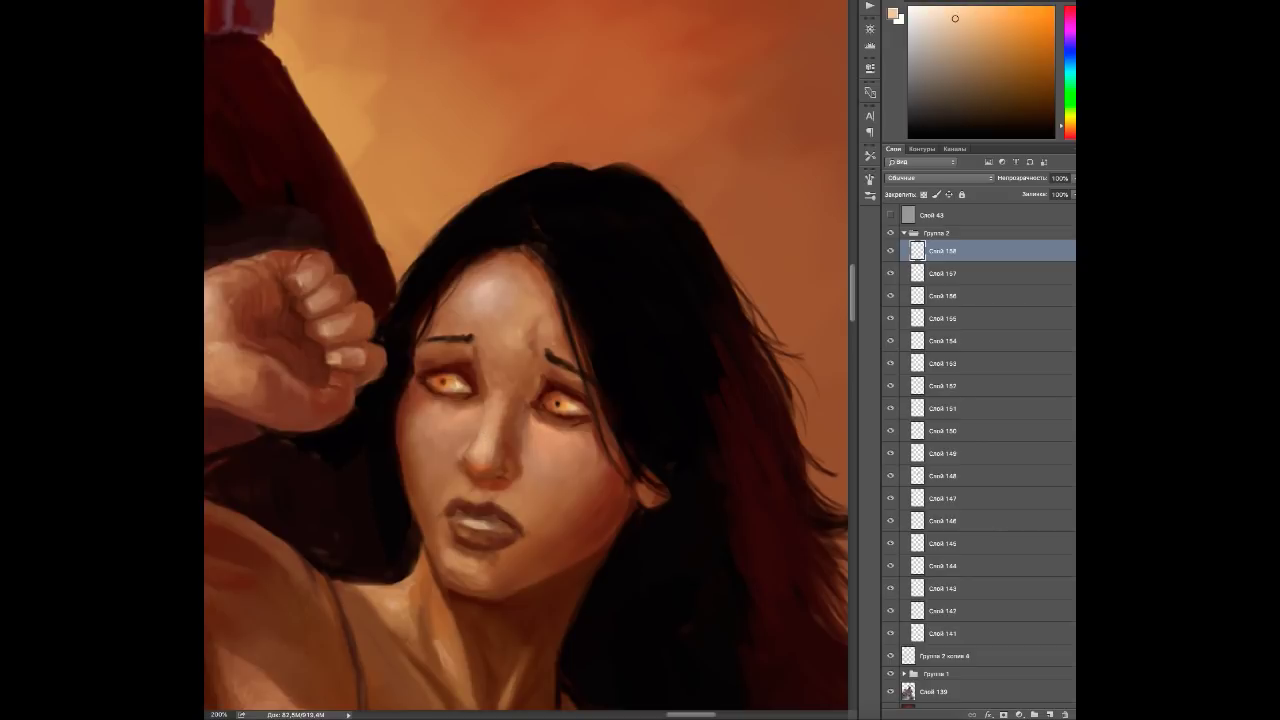
left_click(480, 468, "alt")
left_click(524, 463, "alt")
left_click(485, 398, "alt")
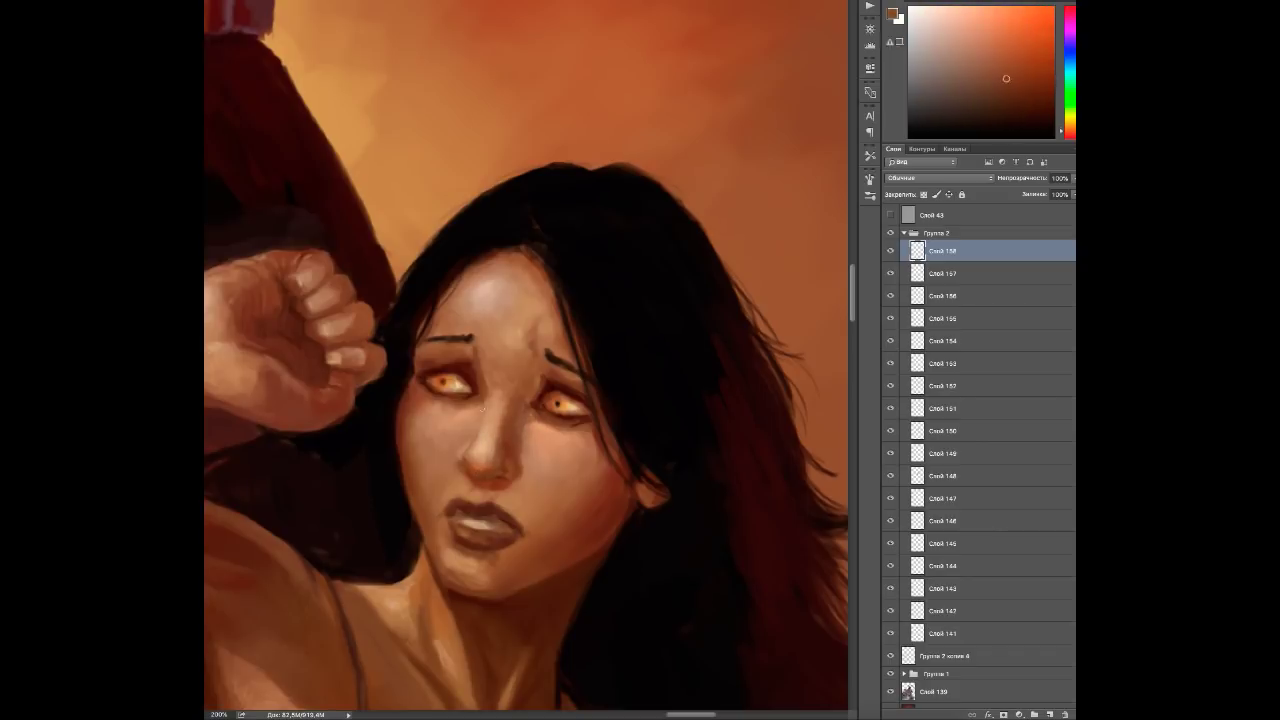
left_click(458, 388, "alt")
left_click(543, 392, "alt")
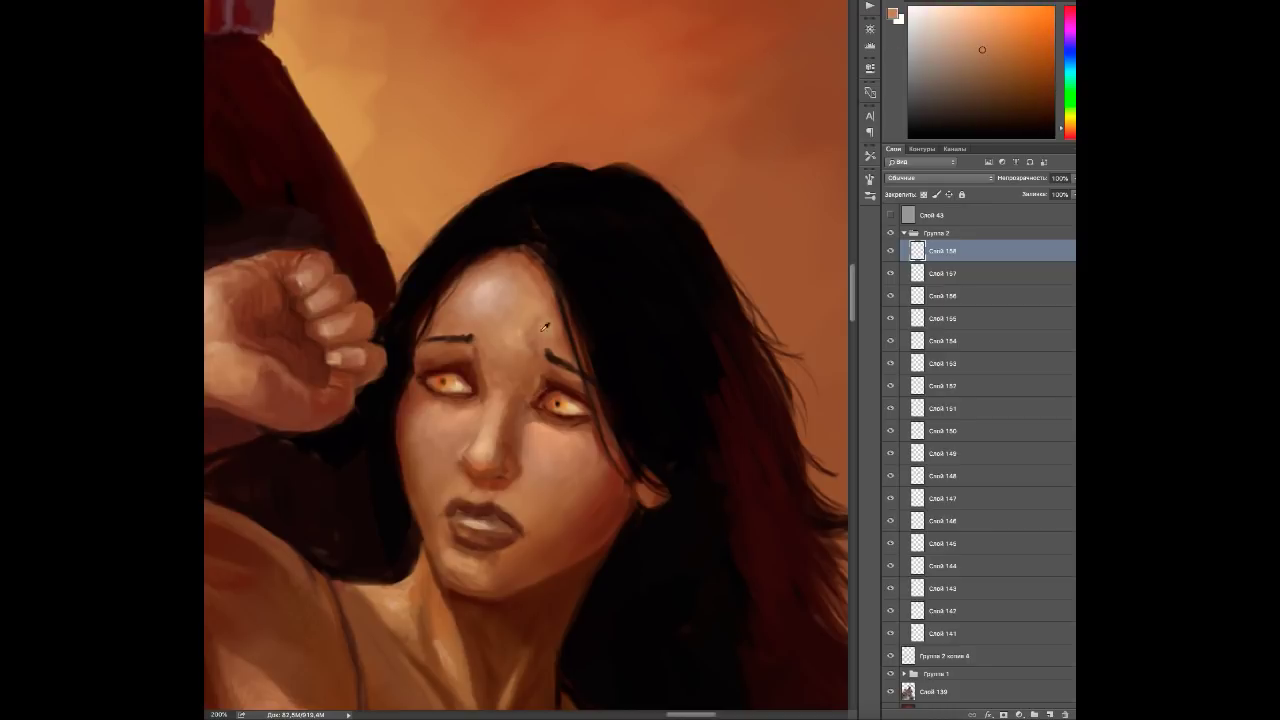
left_click(489, 335, "alt")
Paint dark pupils and iris outlines in both of the woman's orange eyes, using a new layer.
left_click(1032, 61)
left_click(556, 401, "alt")
left_click(628, 432, "alt")
key("ctrl+shift+alt+n")
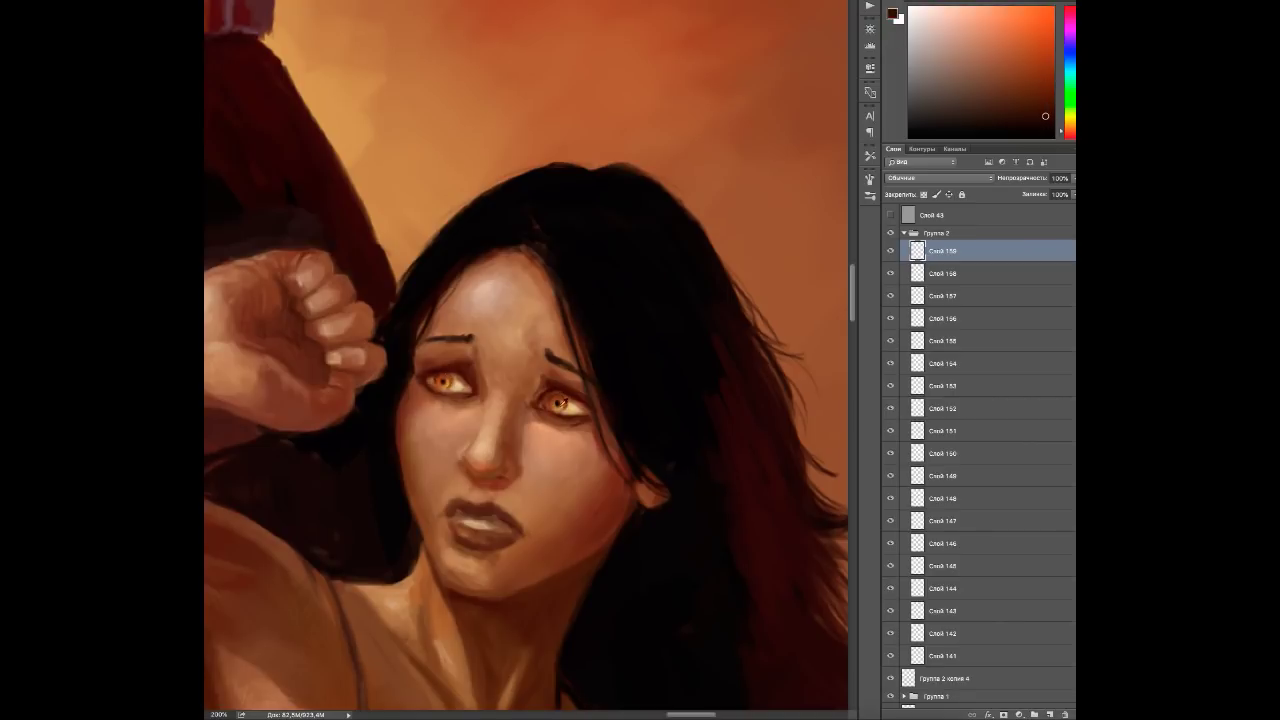
left_click(553, 401, "alt")
On a new layer, repaint the woman's lips with darker brown tones while checking the face in a mirrored view.
key("ctrl+shift+alt+n")
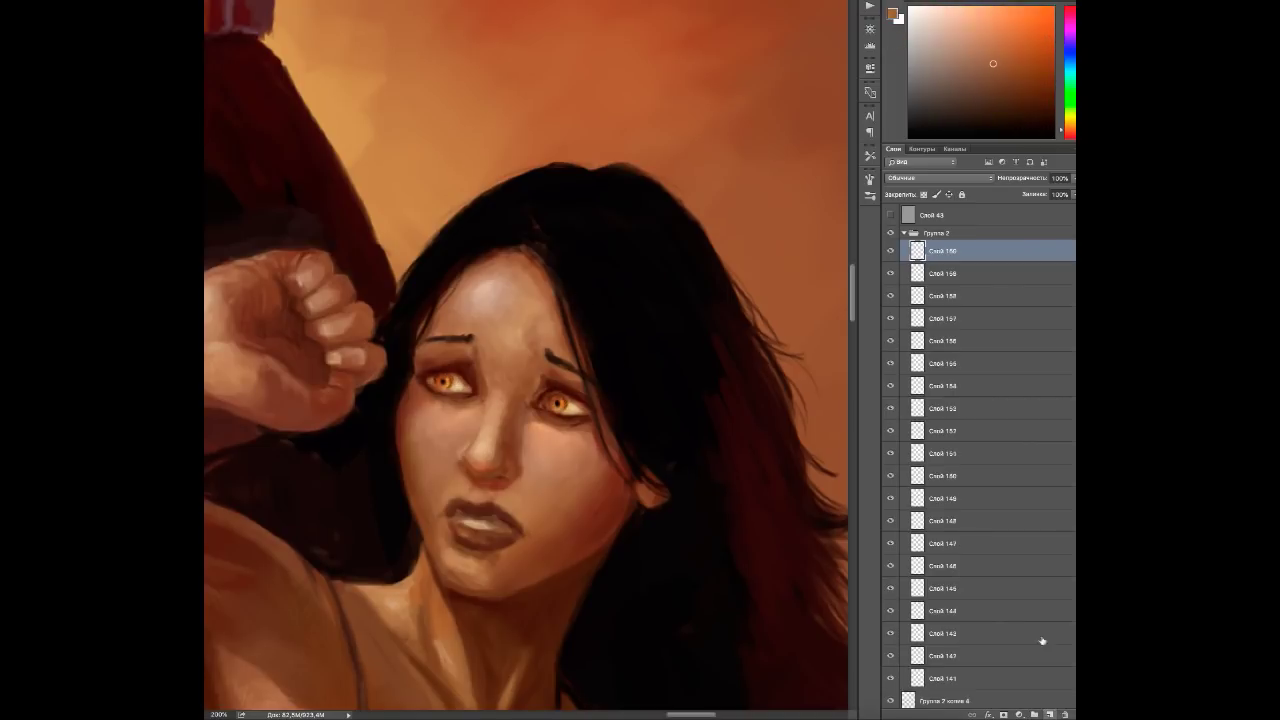
left_click(507, 511, "alt")
left_click(424, 477, "alt")
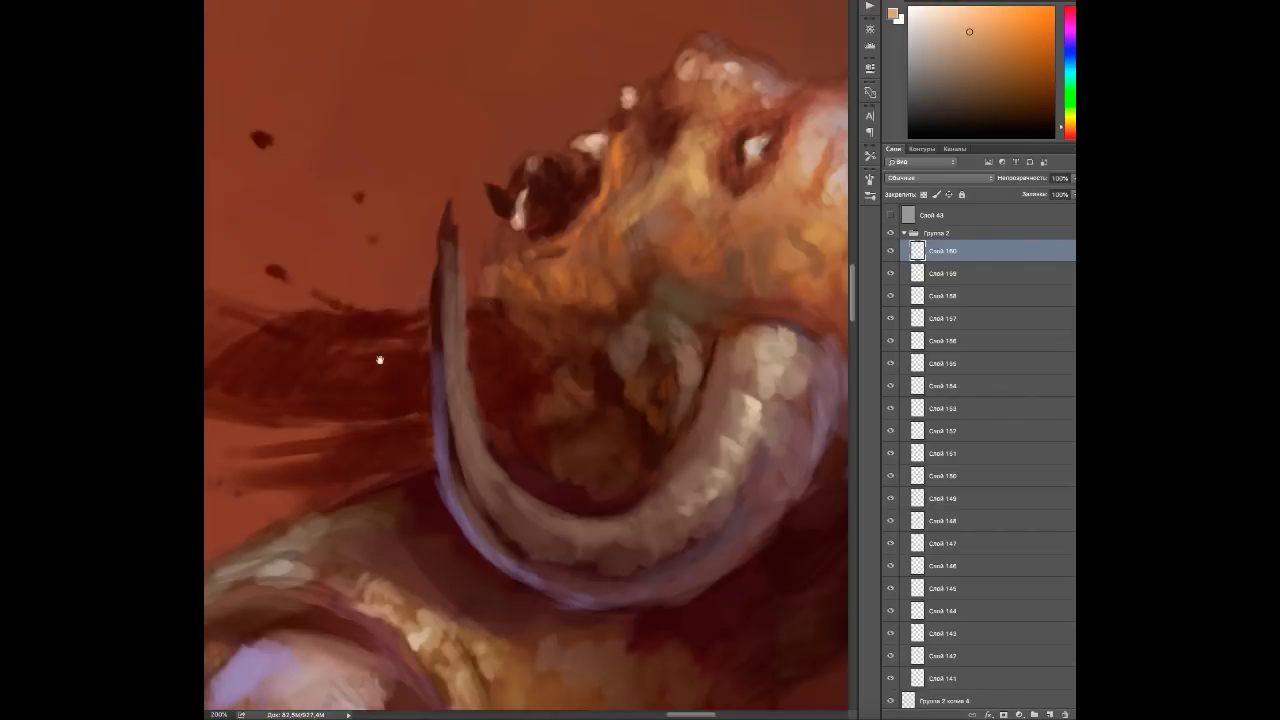
left_click_drag(380, 360, 484, 424)
left_click(471, 465, "alt")
left_click(471, 465, "alt")
left_click(466, 411, "alt")
left_click(478, 460, "alt")
left_click(460, 468, "alt")
left_click(453, 473, "alt")
left_click(488, 475, "alt")
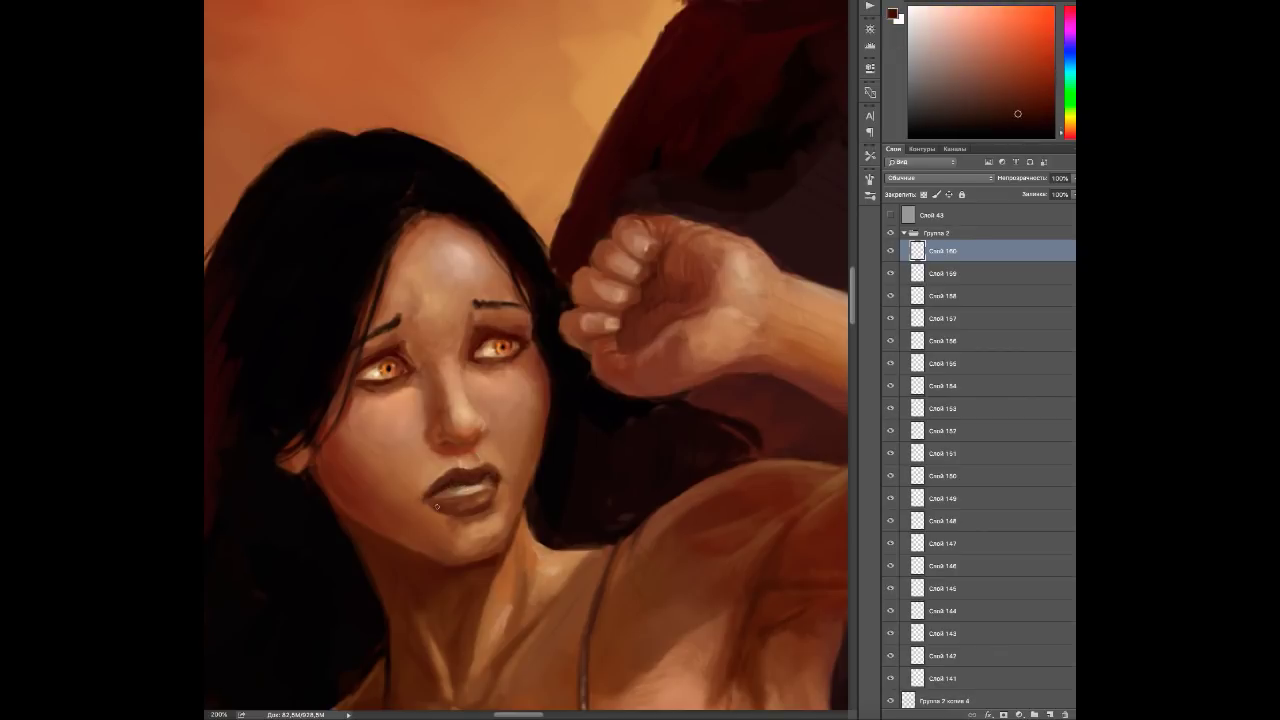
Sharpen the corners and outline of the woman's lips and touch up the skin on her far cheek.
left_click(419, 499, "alt")
left_click(517, 447, "alt")
left_click(530, 367, "alt")
left_click(540, 370, "alt")
left_click(531, 372, "alt")
left_click(537, 370, "alt")
left_click(540, 385, "alt")
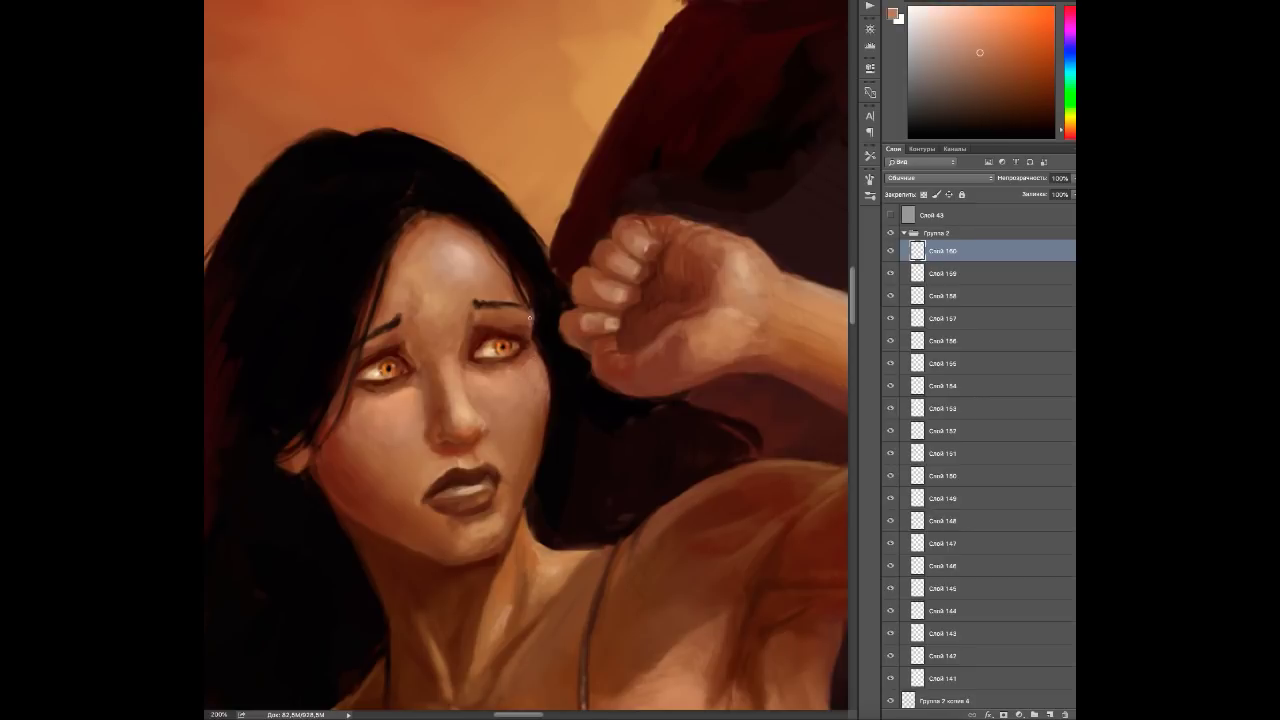
left_click(496, 492, "alt")
left_click(496, 488, "alt")
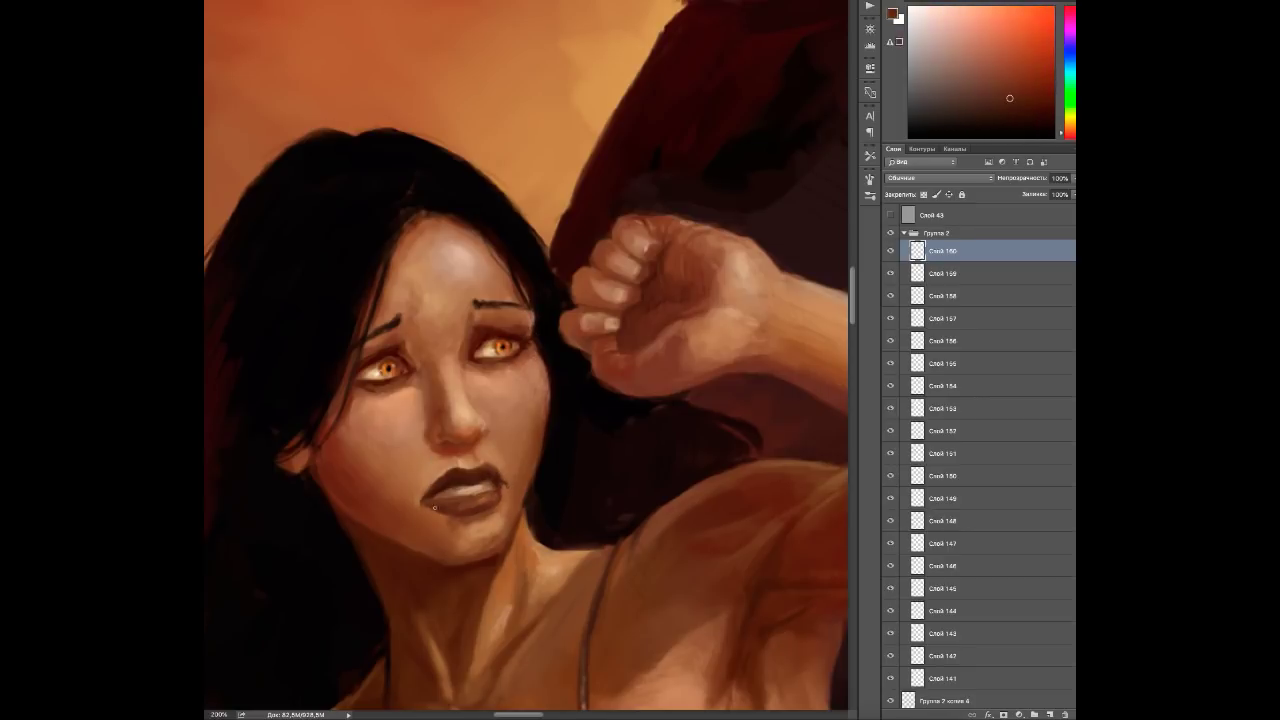
Add pale peach highlights to the woman's lower lip and brighten her teeth.
left_click(1006, 51)
left_click(968, 24)
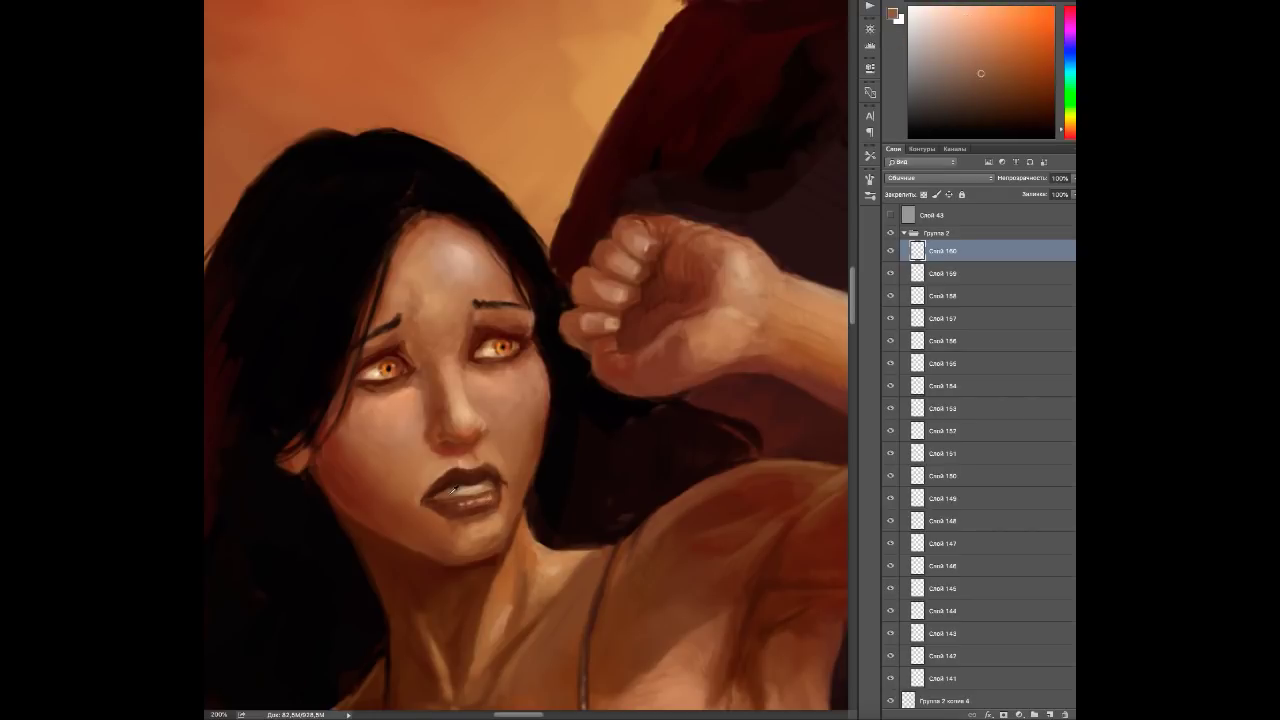
left_click(957, 46)
left_click(476, 492, "alt")
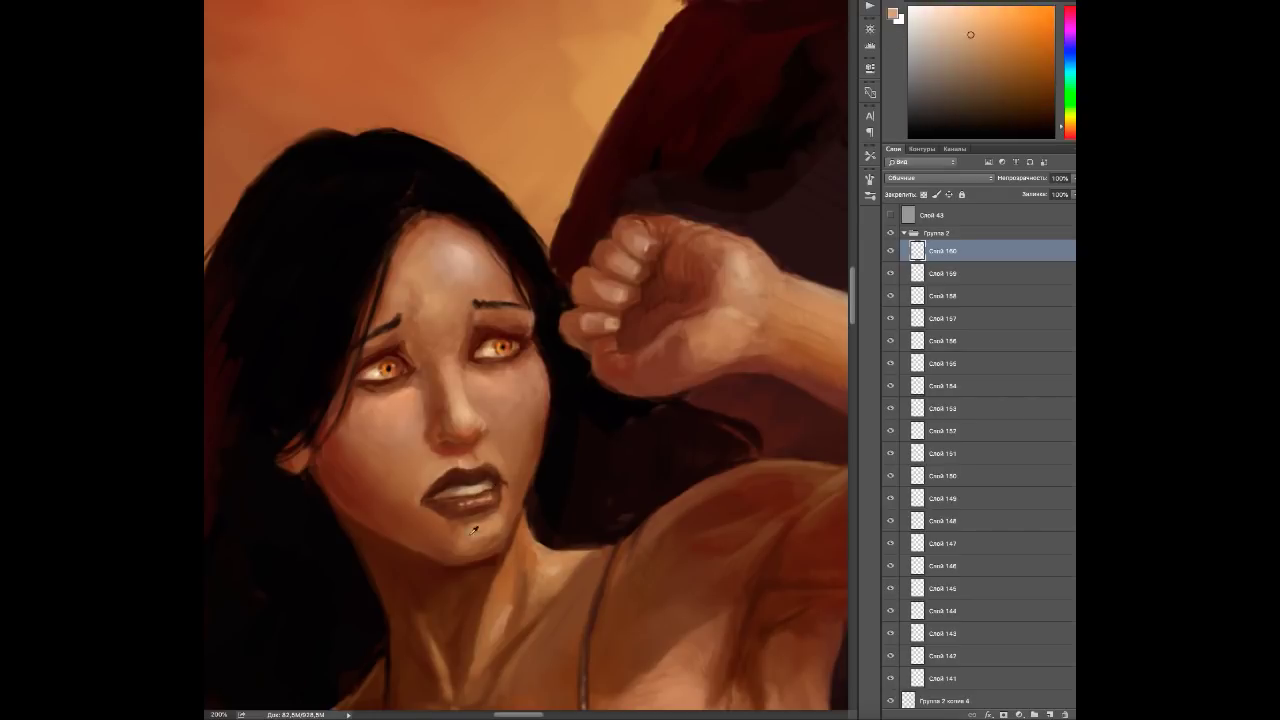
Touch up the woman's forehead along the hairline and her nose with sampled skin tones.
left_click(415, 222, "alt")
left_click(468, 236, "alt")
left_click(465, 403, "alt")
scroll(470, 400, "down", 1)
left_click(467, 411, "alt")
On a new layer, blend the skin of the woman's nose, cheeks, jaw and chin with sampled orange-tan tones.
key("ctrl+shift+alt+n")
left_click(467, 413, "alt")
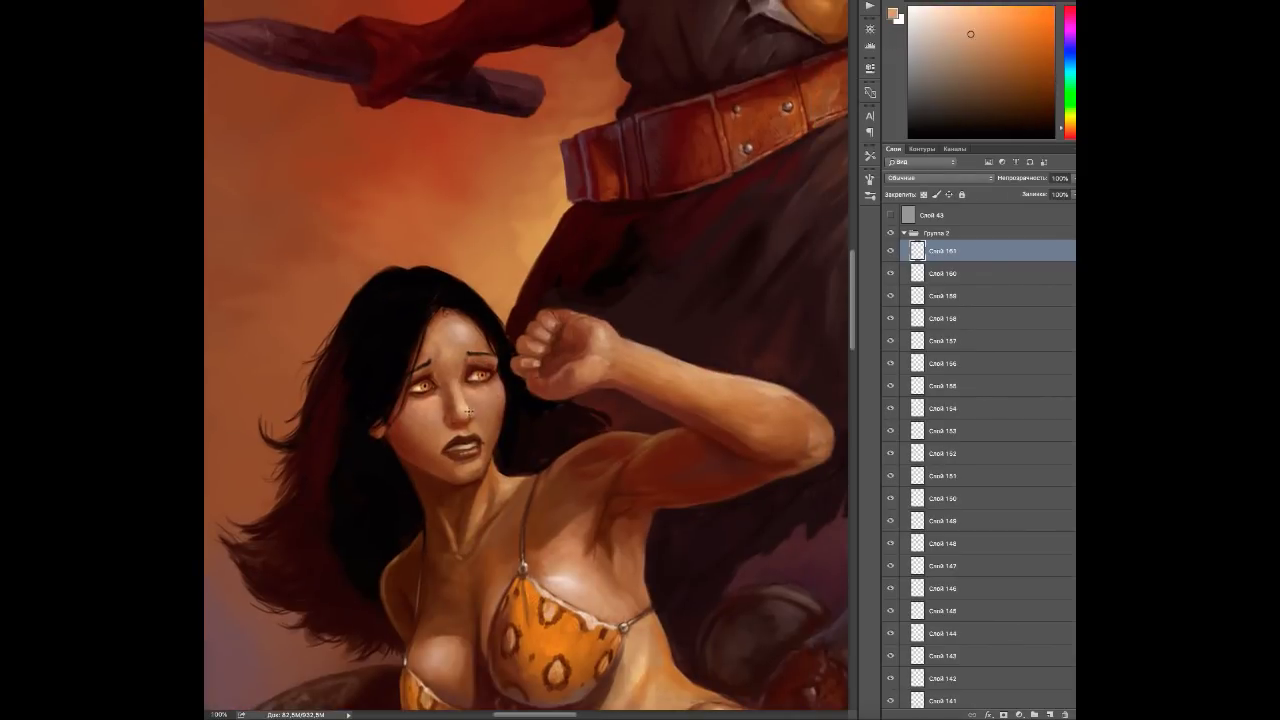
left_click(474, 391, "alt")
left_click(411, 439, "alt")
left_click(466, 473, "alt")
left_click(445, 455, "alt")
left_click(425, 450, "alt")
left_click(453, 455, "alt")
left_click(495, 400, "alt")
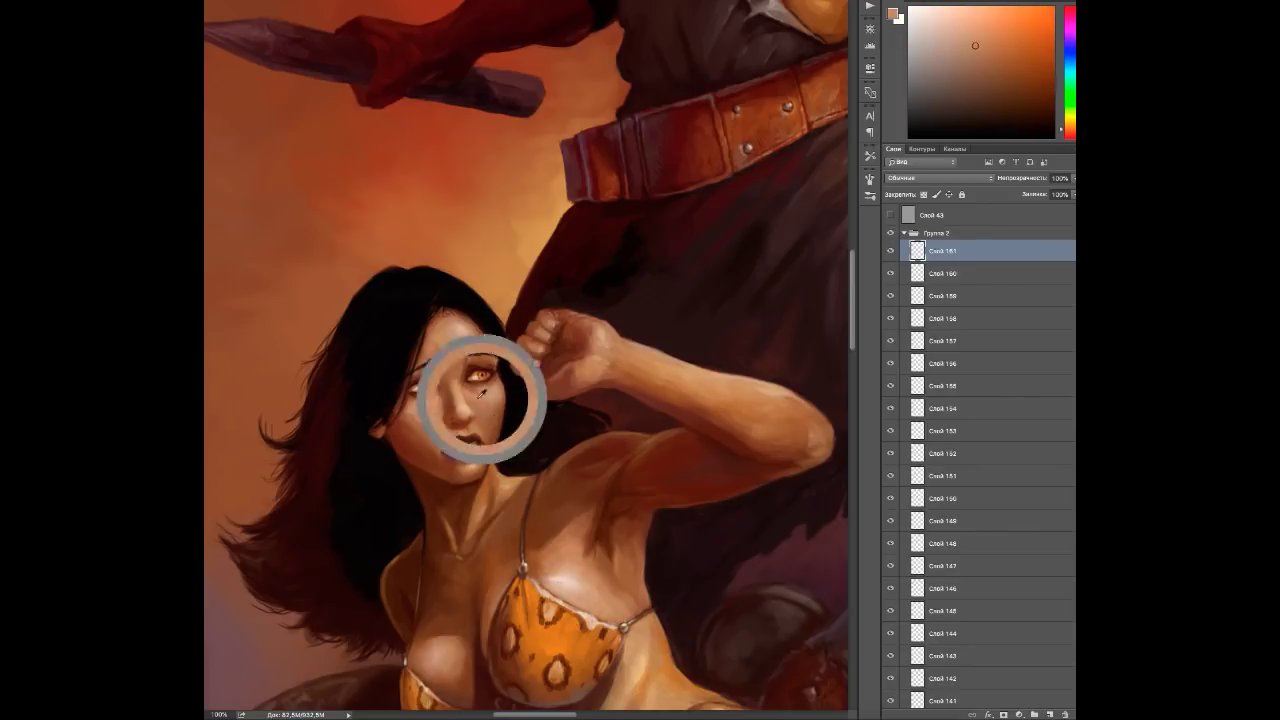
left_click(457, 357, "alt")
Refine the curled fingers of the undead creature's raised hand with grey-violet light and dark brown shadow.
left_click_drag(545, 296, 541, 288)
scroll(541, 288, "down", 5)
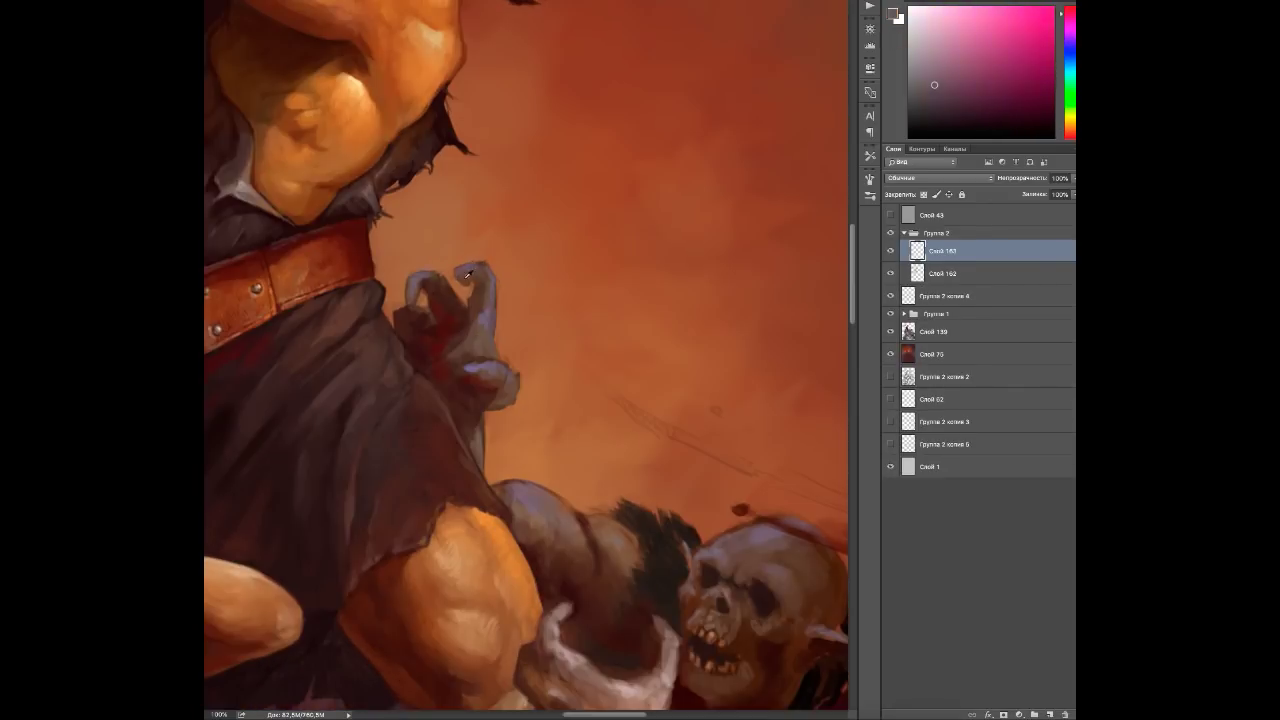
left_click_drag(414, 284, 418, 312)
left_click(400, 325, "alt")
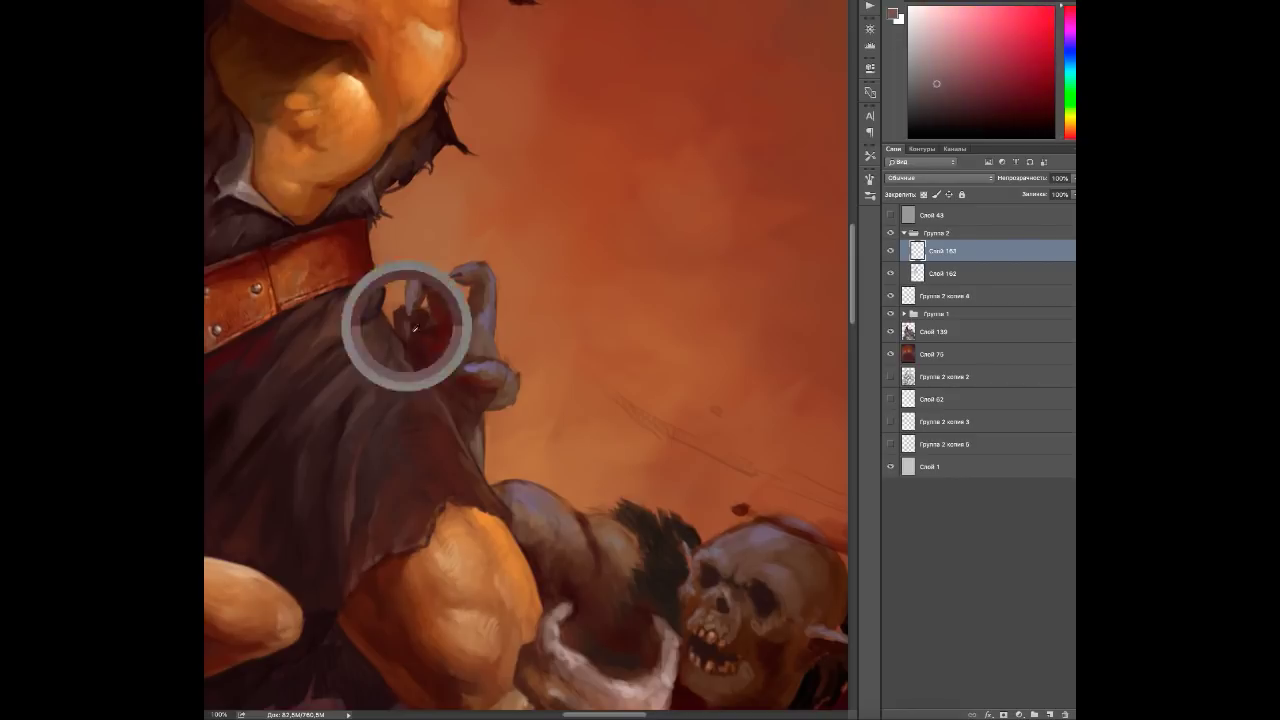
left_click(493, 337, "alt")
left_click(477, 283, "alt")
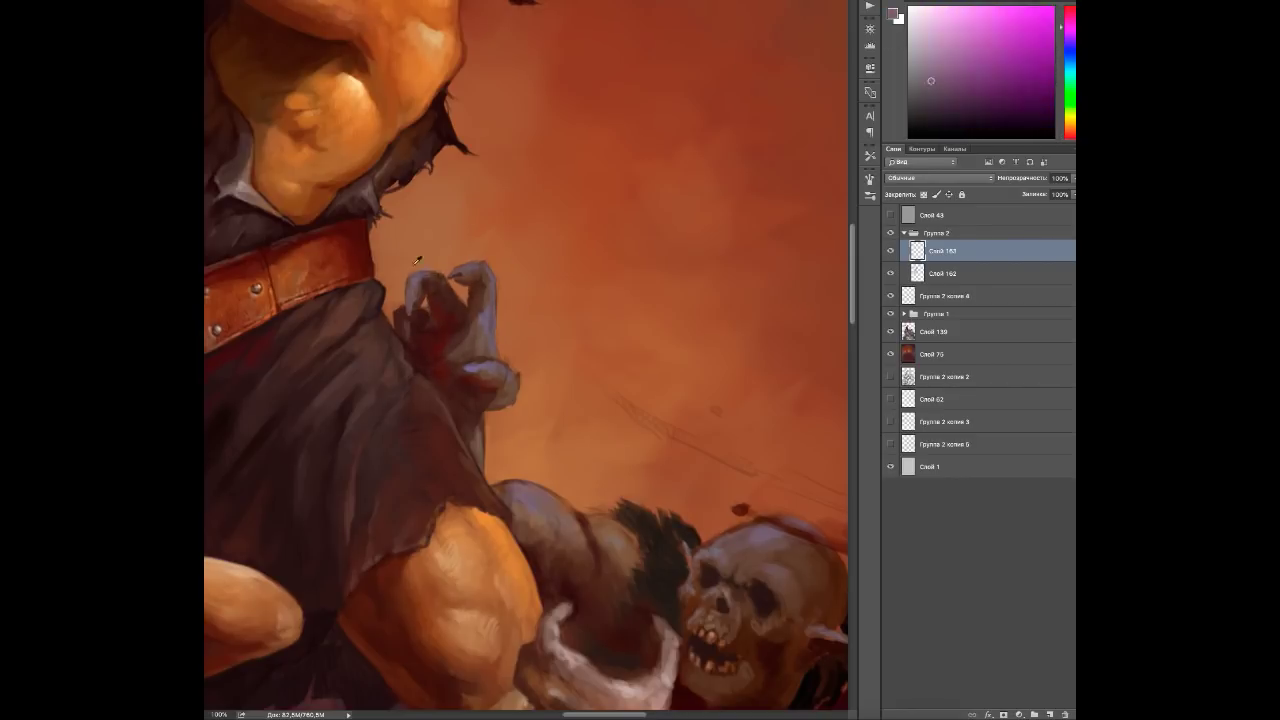
left_click(479, 314, "alt")
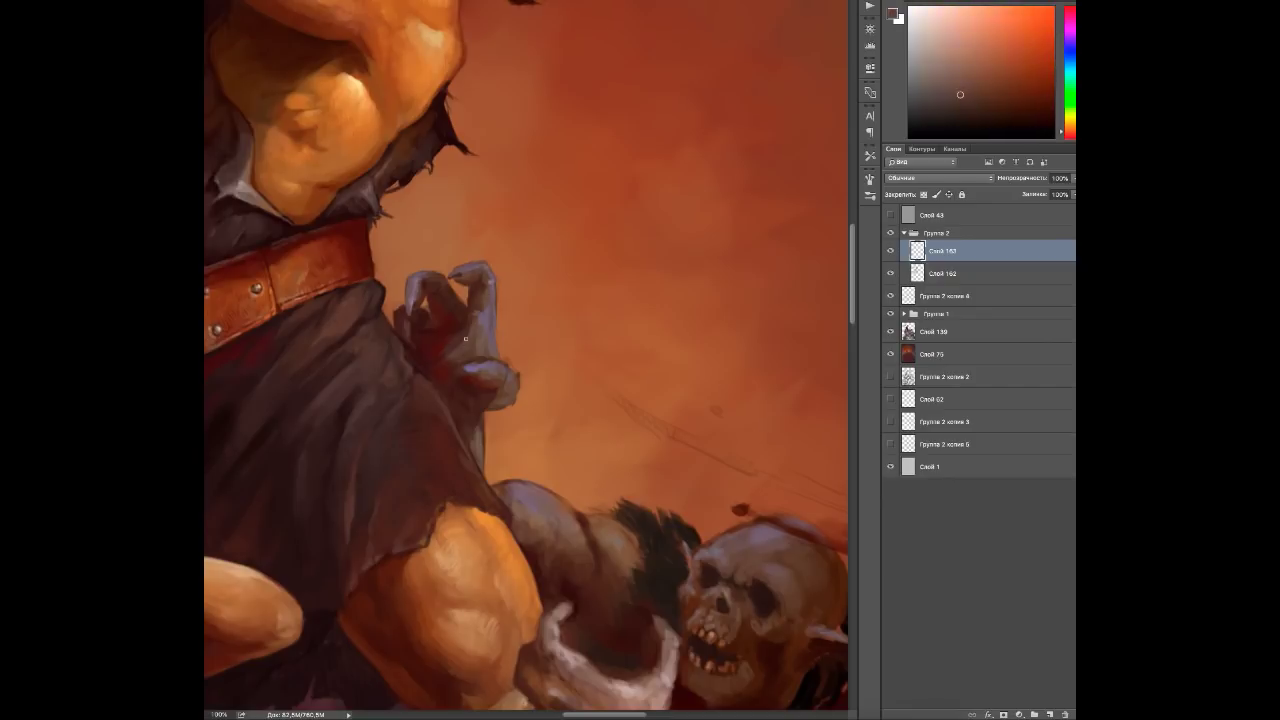
Shape the raised hand's palm, thumb and fingers with grey-violet highlights and dark red shadows.
left_click(500, 403, "alt")
left_click(480, 330, "alt")
left_click(463, 350, "alt")
left_click(525, 385, "alt")
left_click(486, 371, "alt")
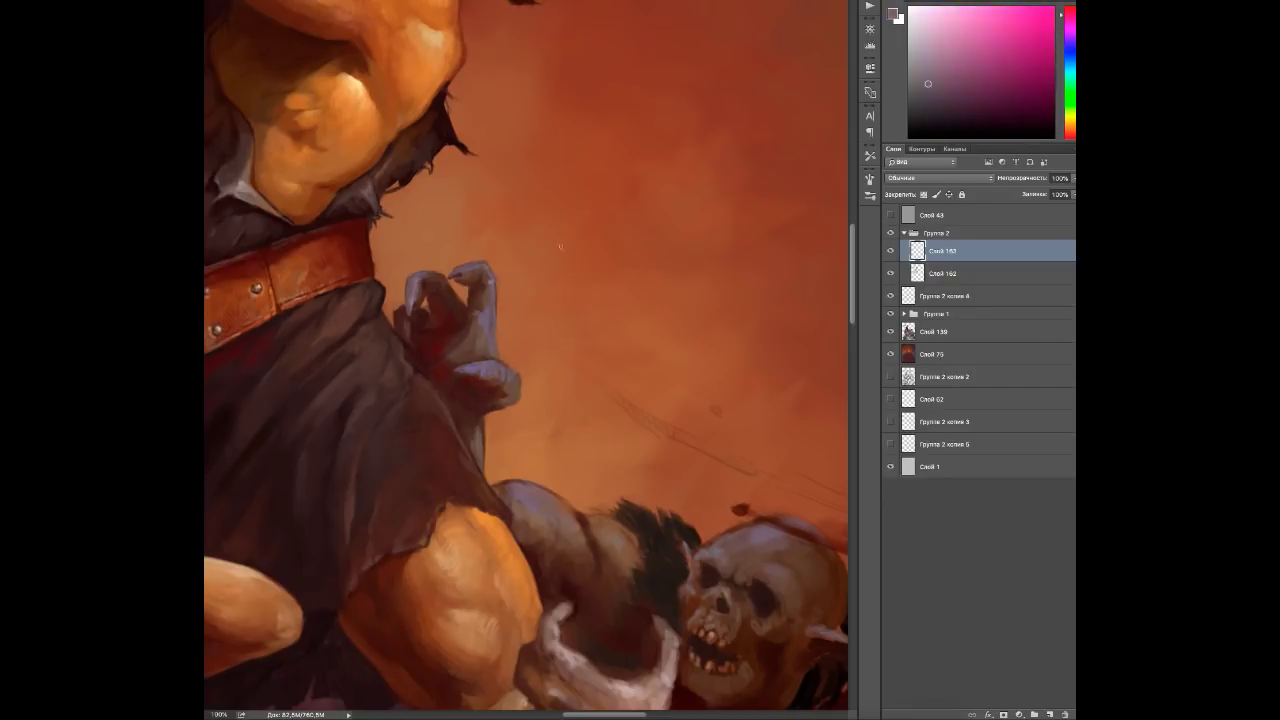
left_click(466, 300, "alt")
left_click(507, 397, "alt")
left_click_drag(474, 449, 392, 374)
left_click(425, 326, "alt")
left_click(437, 291, "alt")
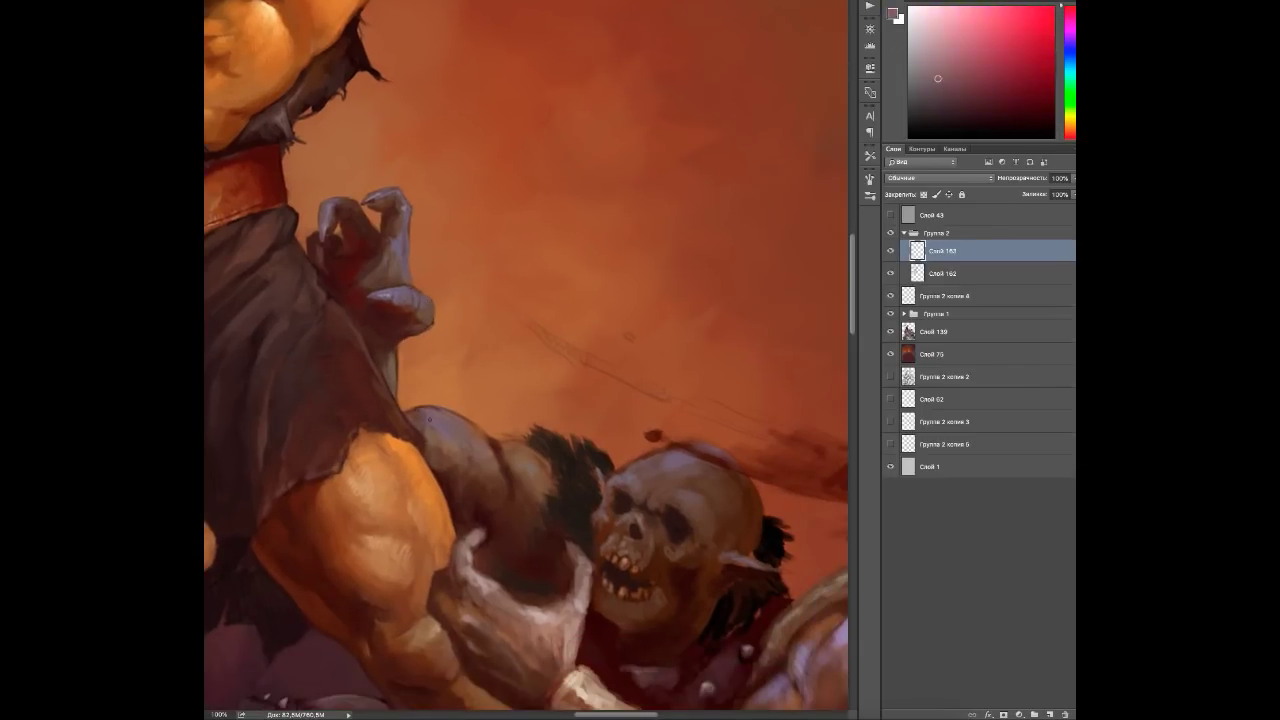
Smooth the muscles of the undead creature's shoulder and upper arm with sampled grey-brown tones.
left_click(452, 455, "alt")
left_click(435, 451, "alt")
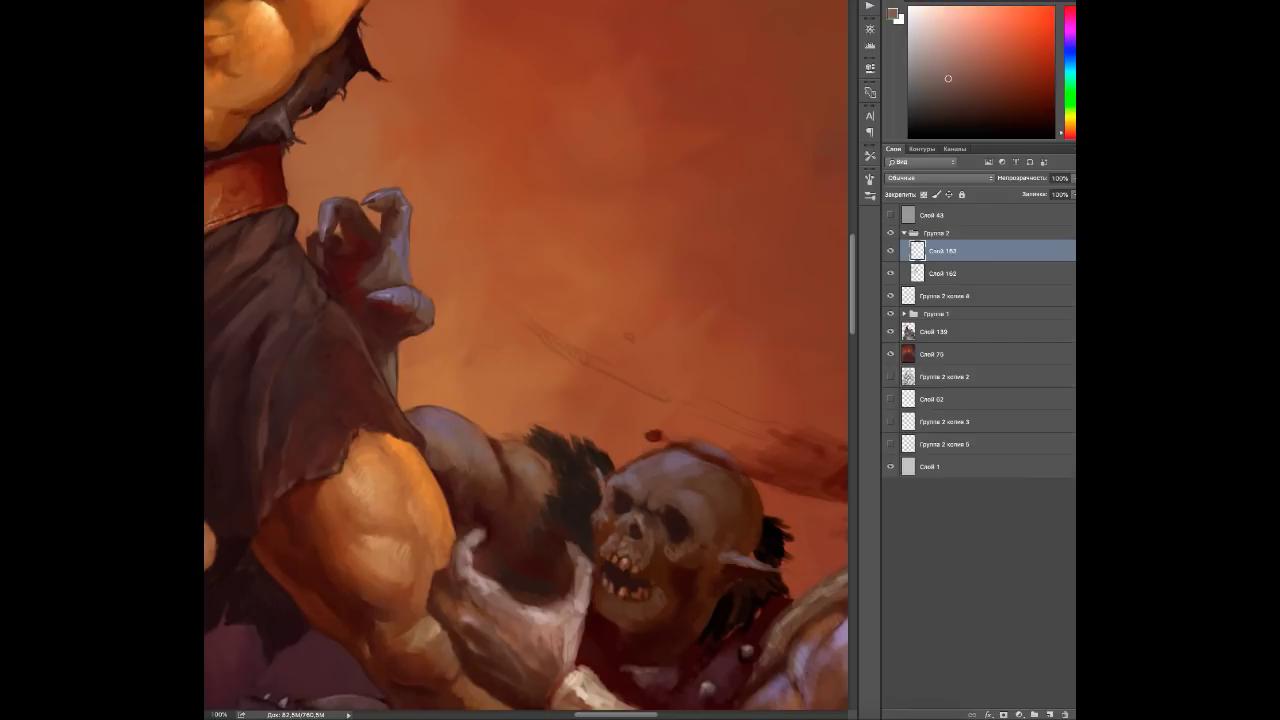
left_click(450, 468, "alt")
left_click(490, 486, "alt")
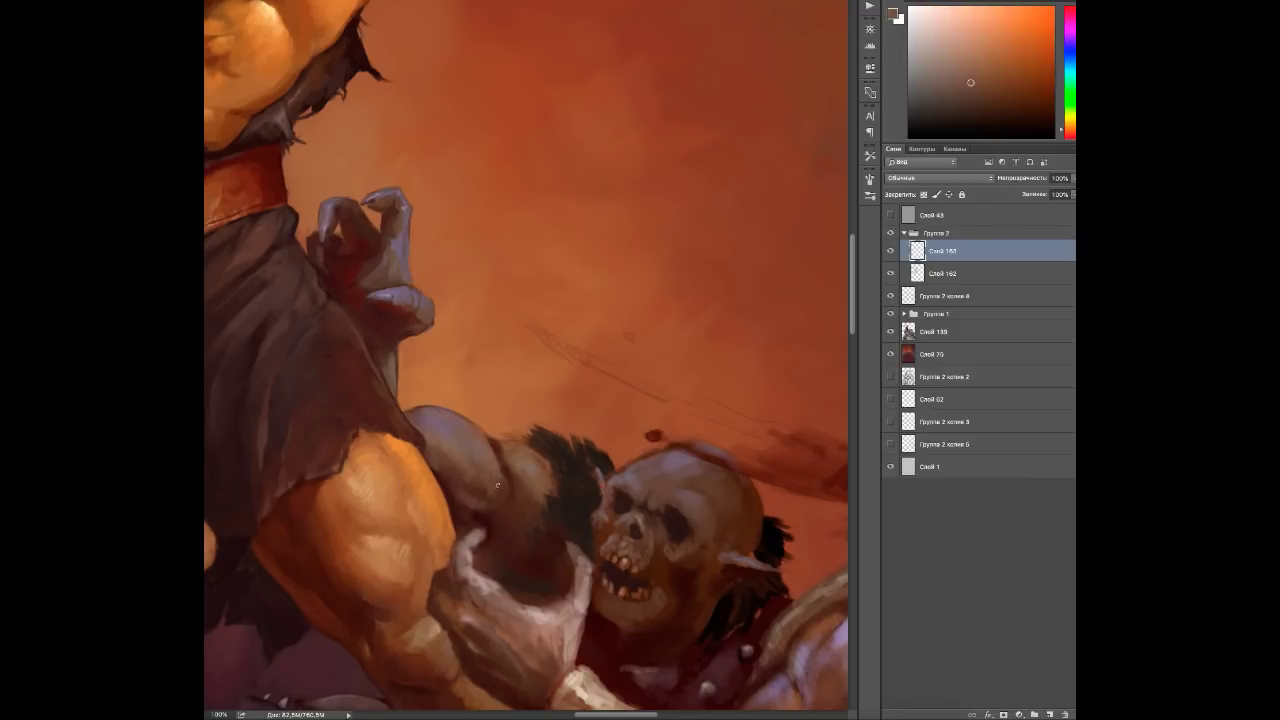
left_click(466, 539, "alt")
left_click(466, 539, "alt")
Extend the creature's black shoulder hair with short spiky strands and blend the adjoining arm skin.
left_click_drag(472, 502, 432, 447)
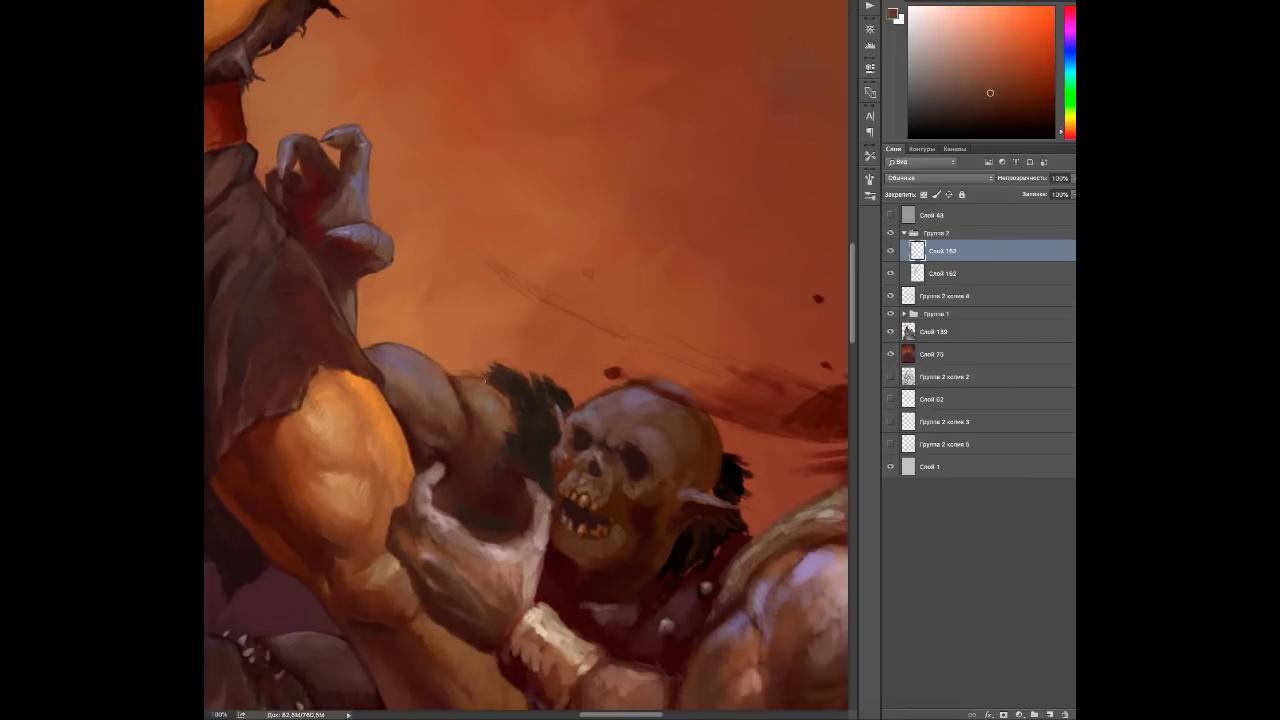
left_click(525, 398, "alt")
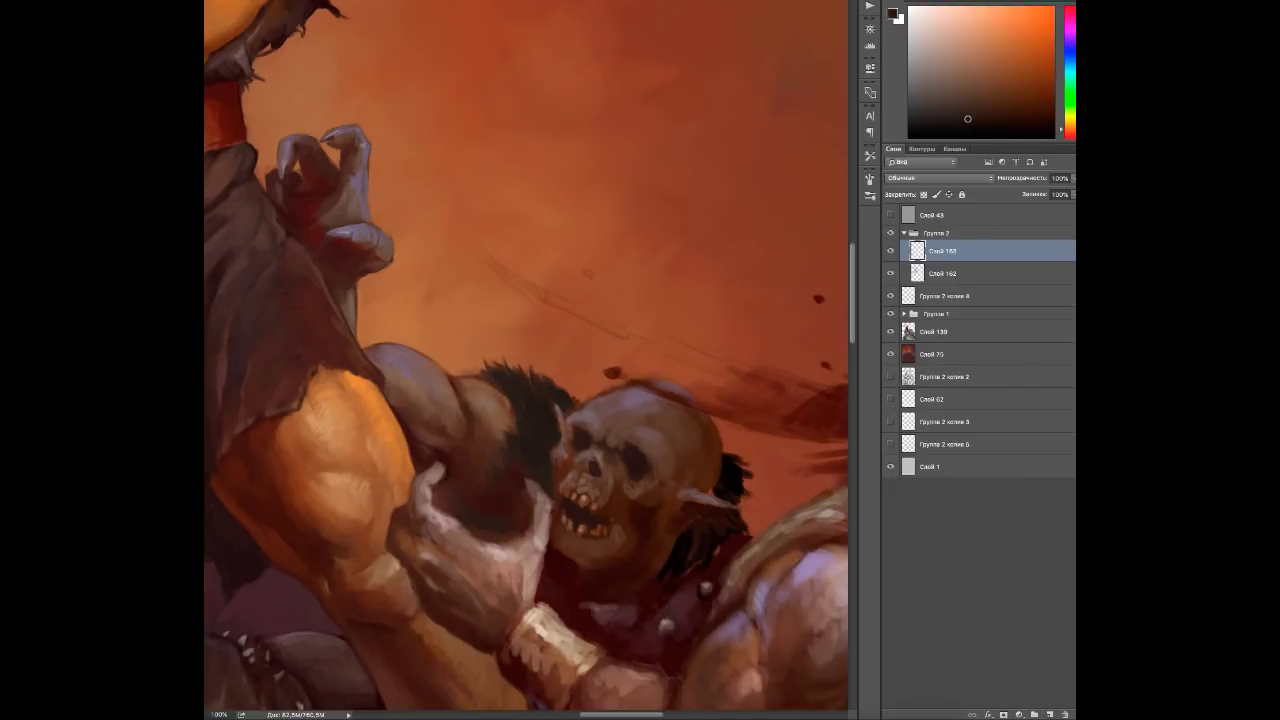
left_click(472, 393, "alt")
left_click(443, 407, "alt")
left_click(415, 378, "alt")
Deepen the dark brown shadows around the creature's hand where it grips the warrior's leg.
left_click(480, 445, "alt")
left_click(445, 493, "alt")
left_click(405, 524, "alt")
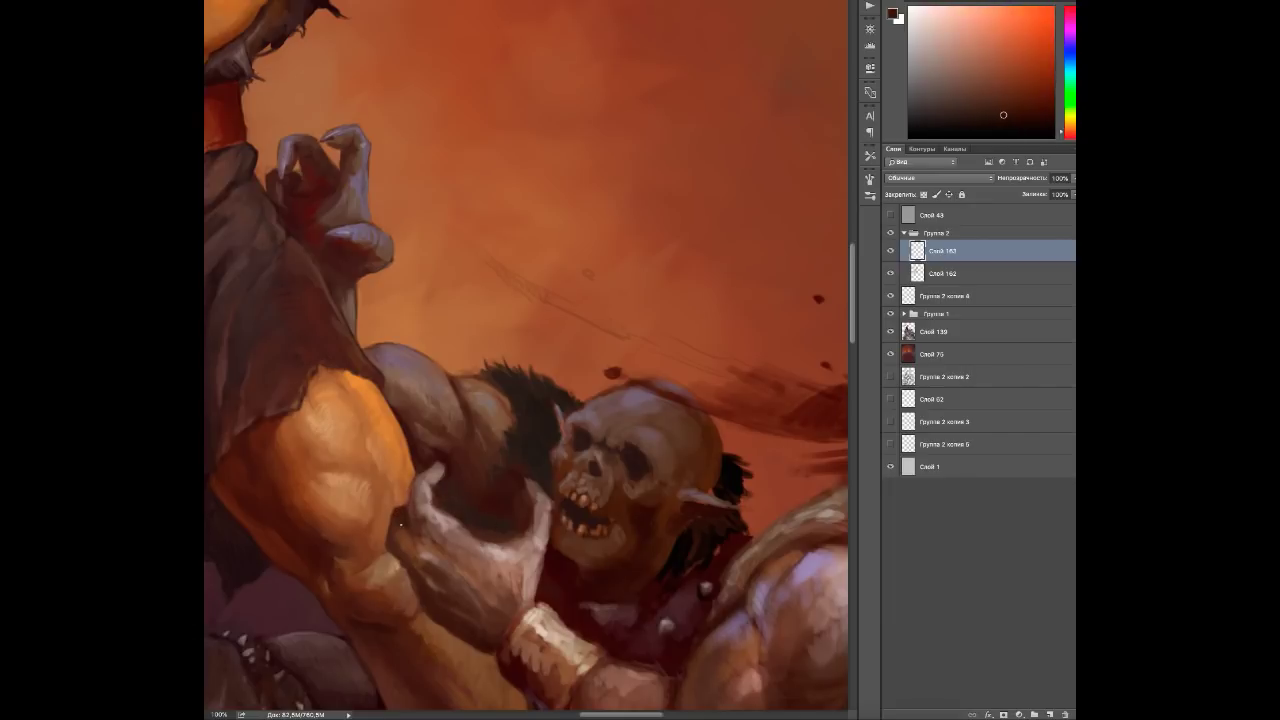
Refine the fingers, thumb tip and back of the creature's gripping hand with pale grey and brown tones.
left_click_drag(401, 523, 413, 441)
left_click(479, 531, "alt")
left_click(438, 415, "alt")
left_click(460, 434, "alt")
left_click(453, 400, "alt")
left_click(481, 406, "alt")
left_click(451, 443, "alt")
left_click(451, 443, "alt")
left_click(426, 437, "alt")
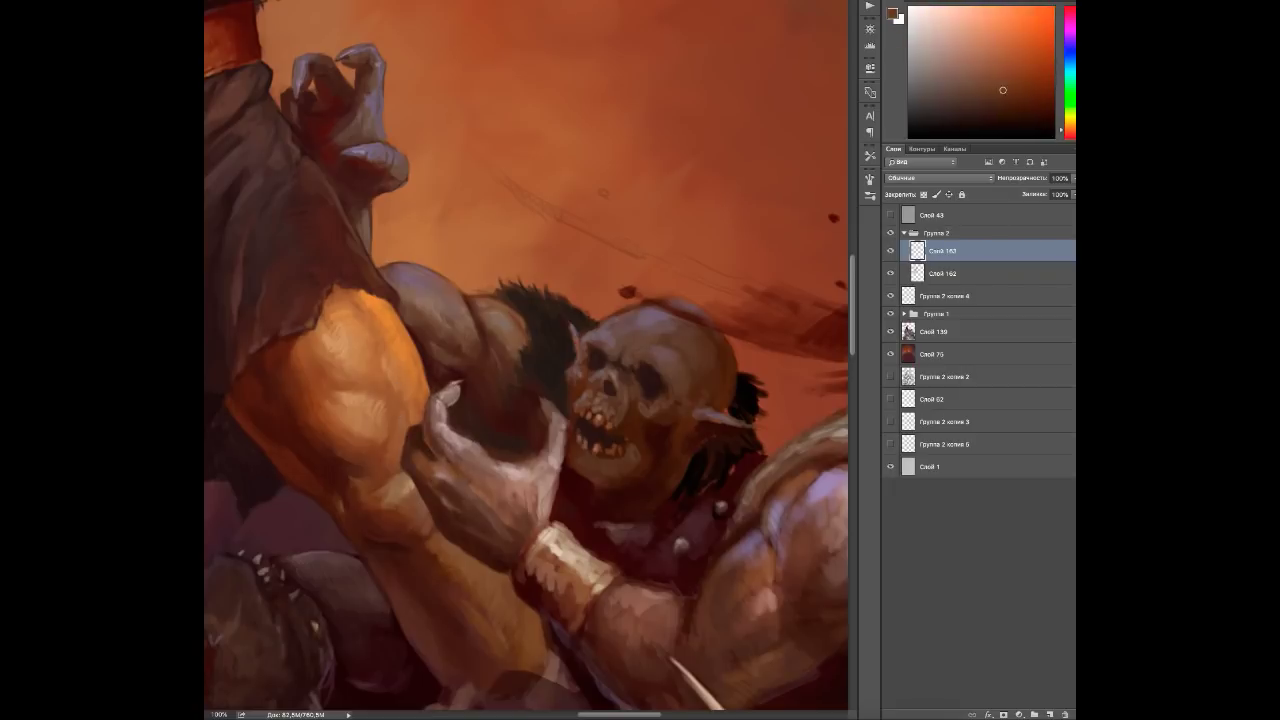
Smooth the back and inner edge of the creature's gripping hand with sampled pale pinkish-grey tones.
left_click(488, 456, "alt")
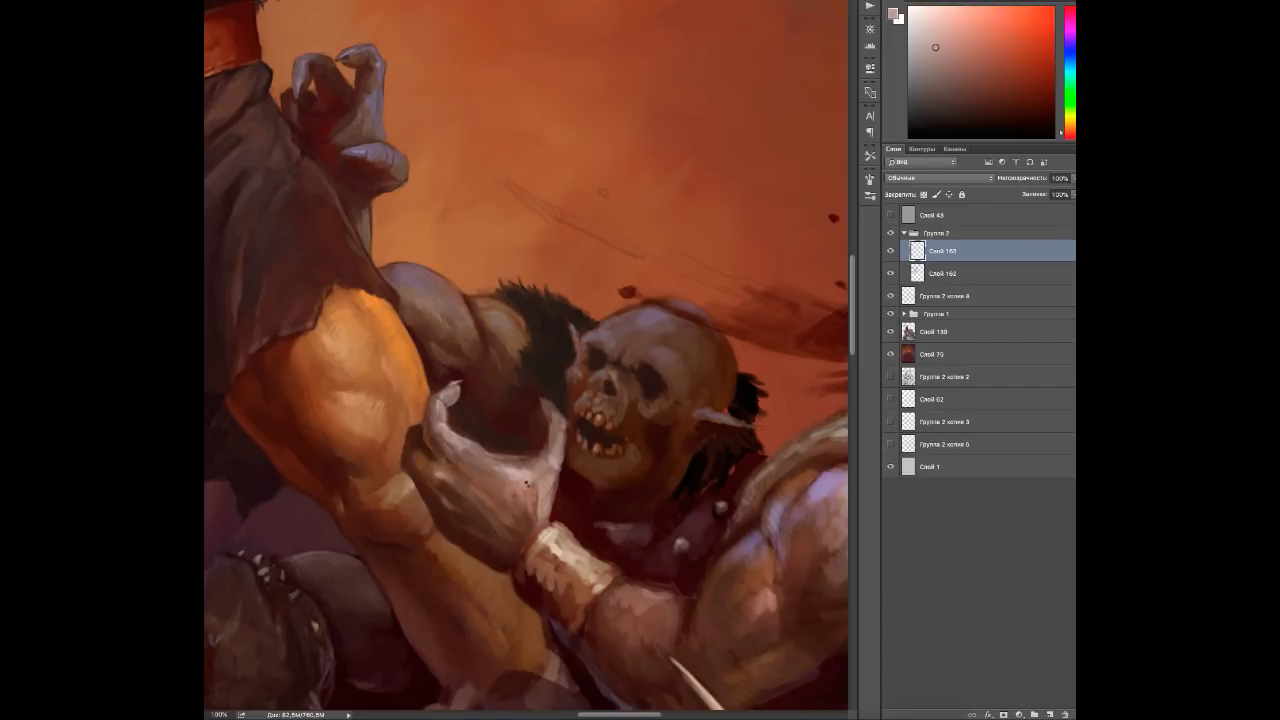
left_click(533, 469, "alt")
left_click(514, 468, "alt")
left_click(514, 468, "alt")
left_click(462, 441, "alt")
left_click(510, 462, "alt")
left_click(530, 454, "alt")
left_click(543, 463, "alt")
left_click(543, 463, "alt")
Model the gripping hand's raised finger beside the skull face and blend the hand's edge towards the wrist.
left_click(550, 500, "alt")
left_click(549, 500, "alt")
left_click(516, 479, "alt")
left_click(508, 468, "alt")
left_click(558, 430, "alt")
left_click(543, 398, "alt")
left_click(541, 420, "alt")
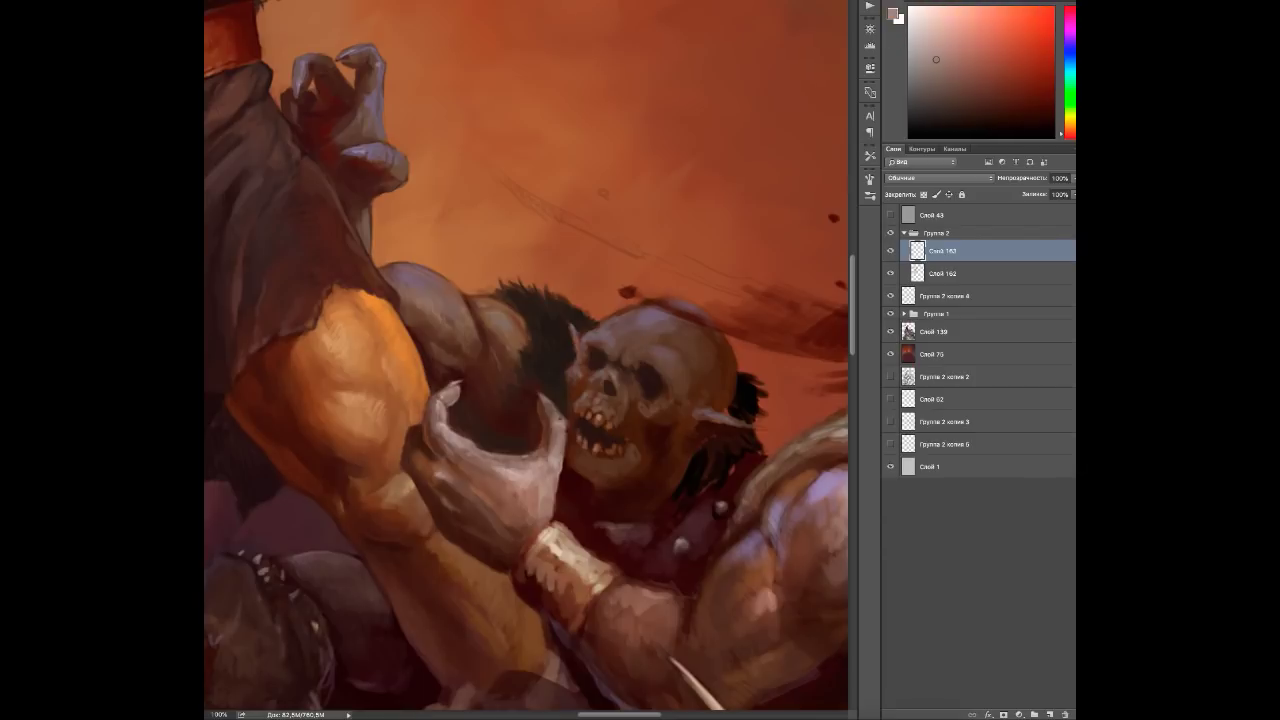
left_click(570, 414, "alt")
Repaint the cuff on the gripping arm with smoother beige tones, a pale lower rim and dark brown edges.
mouse_move(520, 575)
left_mouse_down()
mouse_move(540, 528)
mouse_move(552, 592)
mouse_move(580, 606)
mouse_move(618, 566)
left_mouse_up()
left_click(515, 590, "alt")
left_click(555, 585, "alt")
left_click(581, 623, "alt")
left_click(586, 605, "alt")
left_click(595, 550, "alt")
left_click(530, 527, "alt")
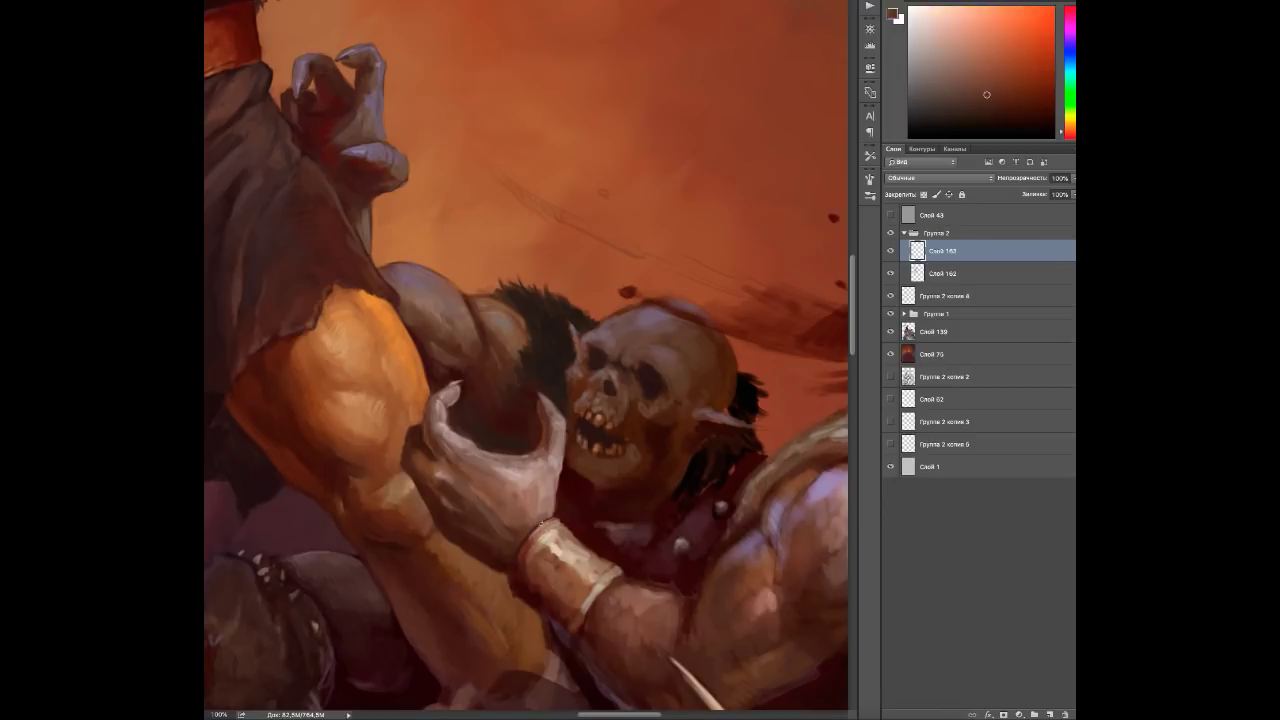
Add brown worn patches to the cuff and deepen the shadows around it.
left_click(458, 460, "alt")
left_click(458, 466, "alt")
left_click(597, 568, "alt")
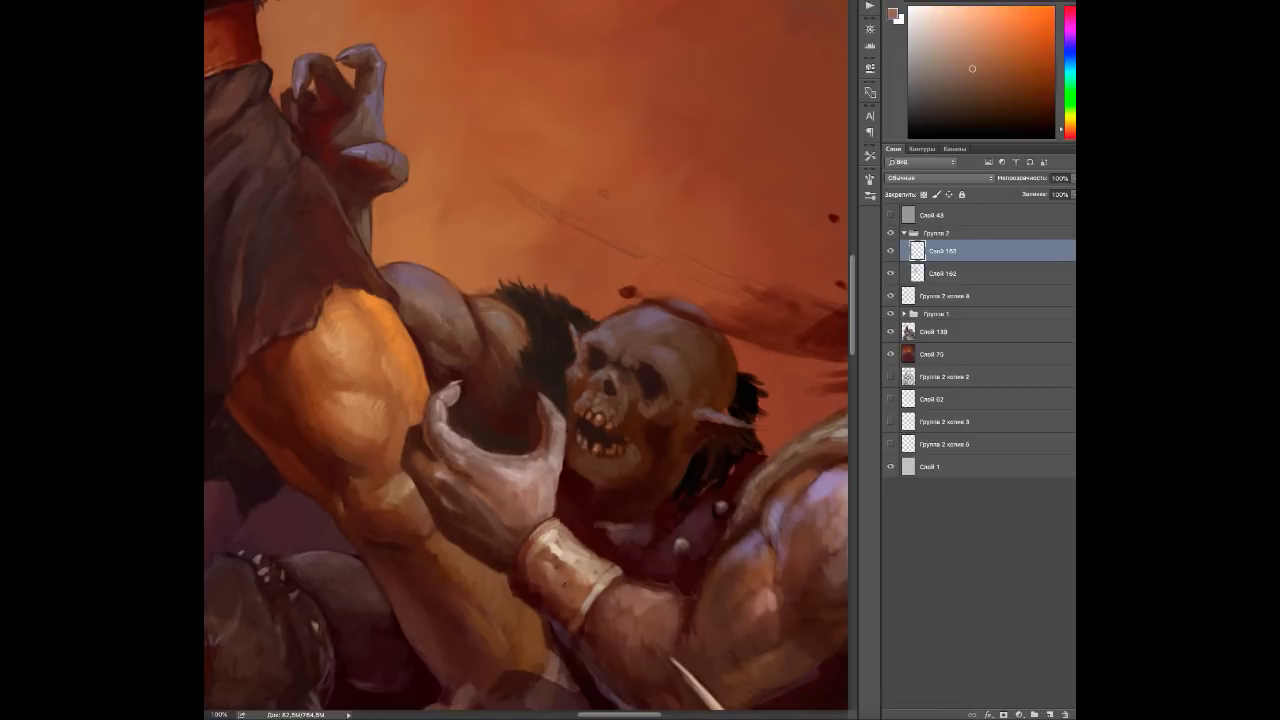
left_click(571, 614, "alt")
left_click_drag(571, 614, 479, 499)
left_click(460, 506, "alt")
left_click(492, 510, "alt")
left_click(500, 566, "alt")
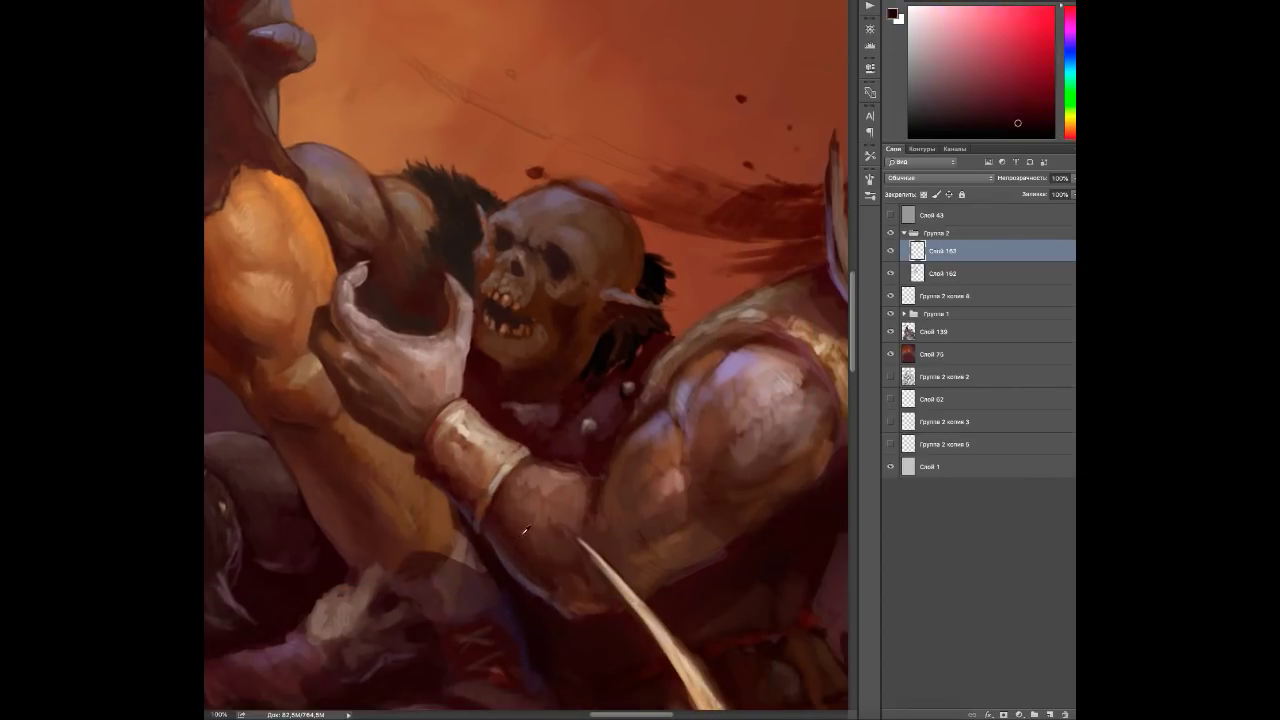
Refine the forearm muscles between cuff and elbow with sampled reddish-brown and dark skin tones.
left_click(523, 531, "alt")
left_click(565, 597, "alt")
left_click(552, 546, "alt")
left_click(585, 500, "alt")
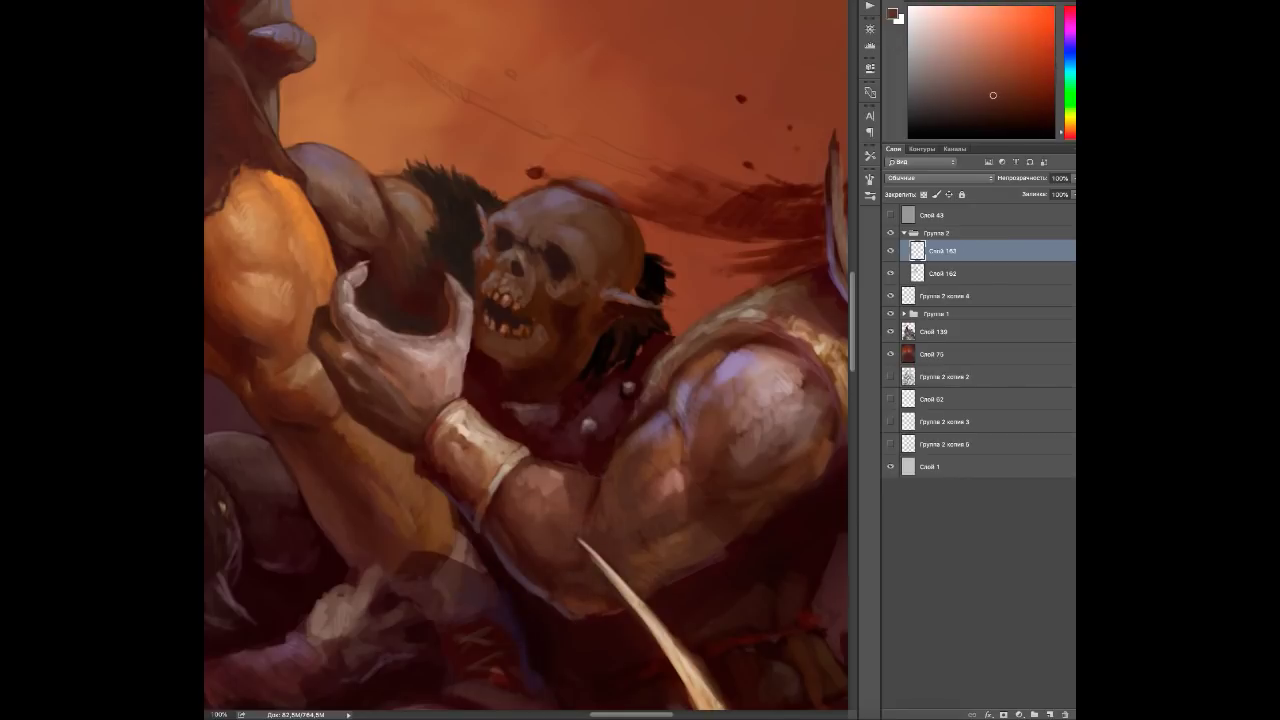
left_click(524, 482, "alt")
left_click(557, 506, "alt")
left_click(590, 581, "alt")
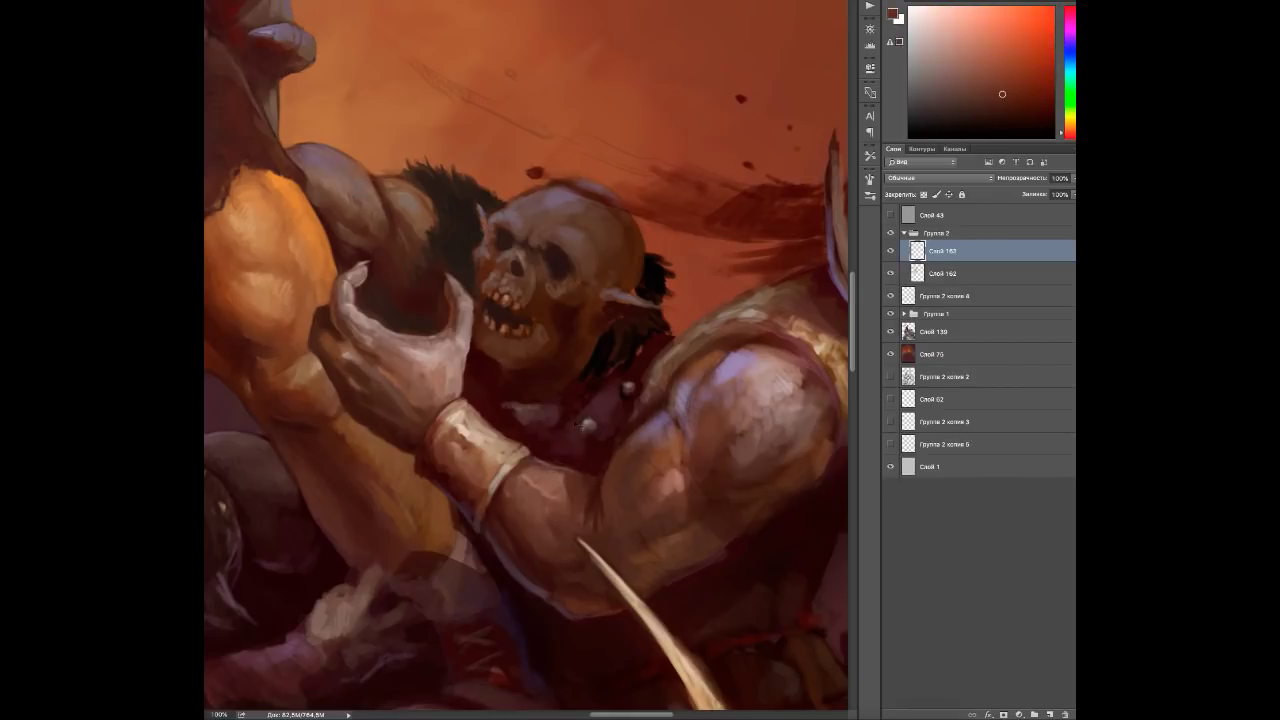
Define the cuff's upper and lower rims with light and dark accents, adding a new layer for further detail.
left_click(531, 452, "alt")
left_click(433, 456, "alt")
left_click(466, 454, "alt")
left_click(481, 496, "alt")
left_click(455, 418, "alt")
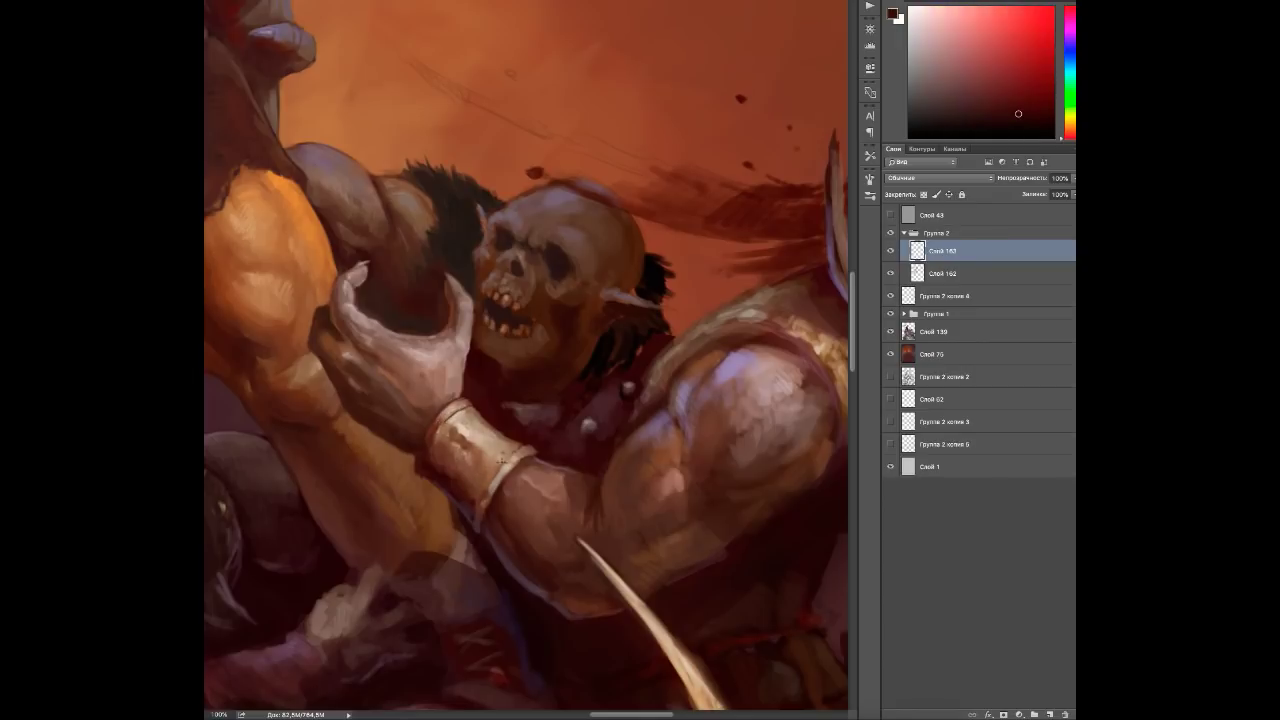
key("ctrl+shift+alt+n")
left_click(454, 410, "alt")
Blend the dark brown shadows on the skull-faced creature's jaw and neck around its pointed ear.
scroll(454, 410, "up", 3)
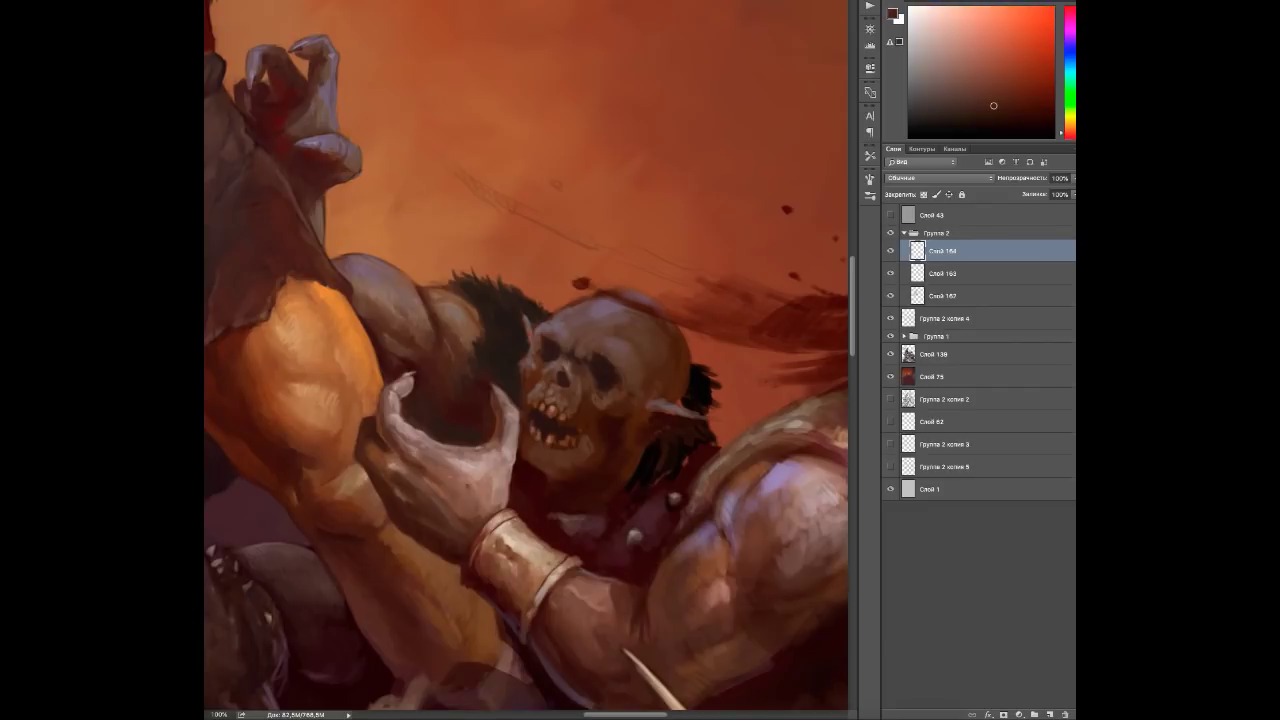
left_click(600, 505, "alt")
left_click(586, 490, "alt")
left_click(646, 425, "alt")
left_click(646, 425, "alt")
left_click(628, 418, "alt")
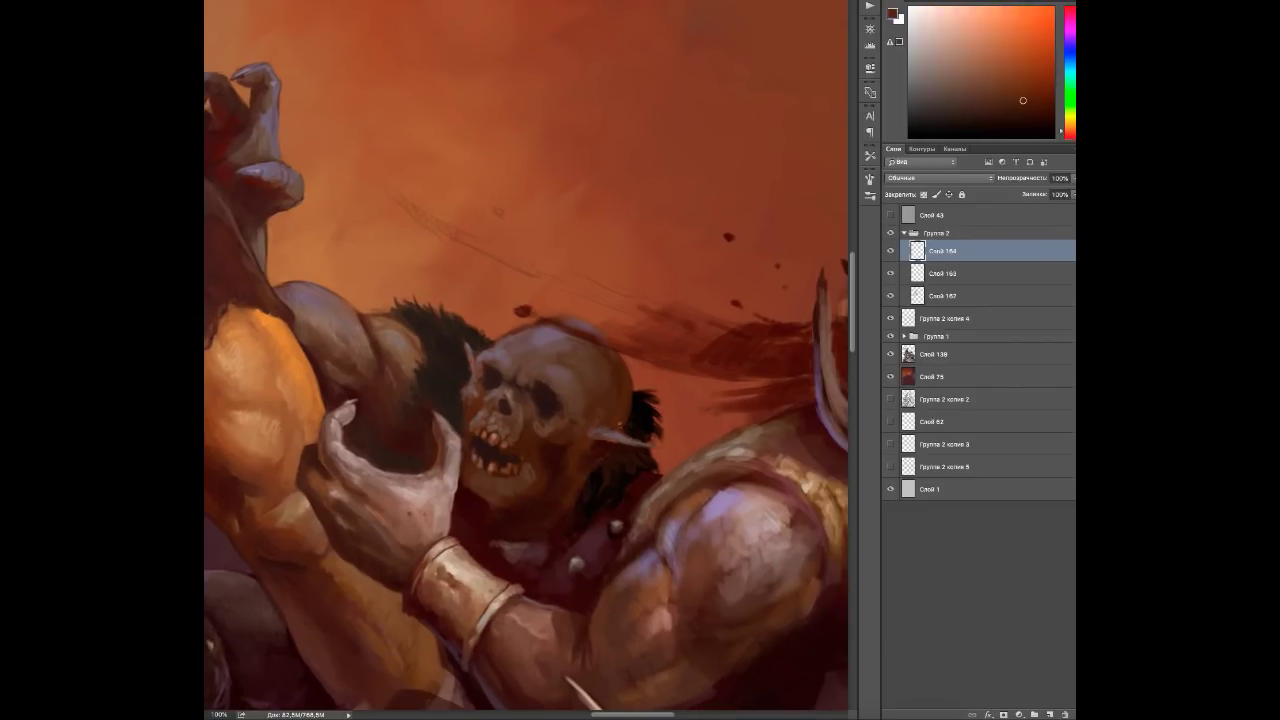
Refine the skull-faced creature's vest, shaping the metal studs and grey collar against dark red-brown fabric.
left_click(658, 464, "alt")
left_click(640, 505, "alt")
left_click(620, 523, "alt")
left_click(617, 524, "alt")
left_click(576, 568, "alt")
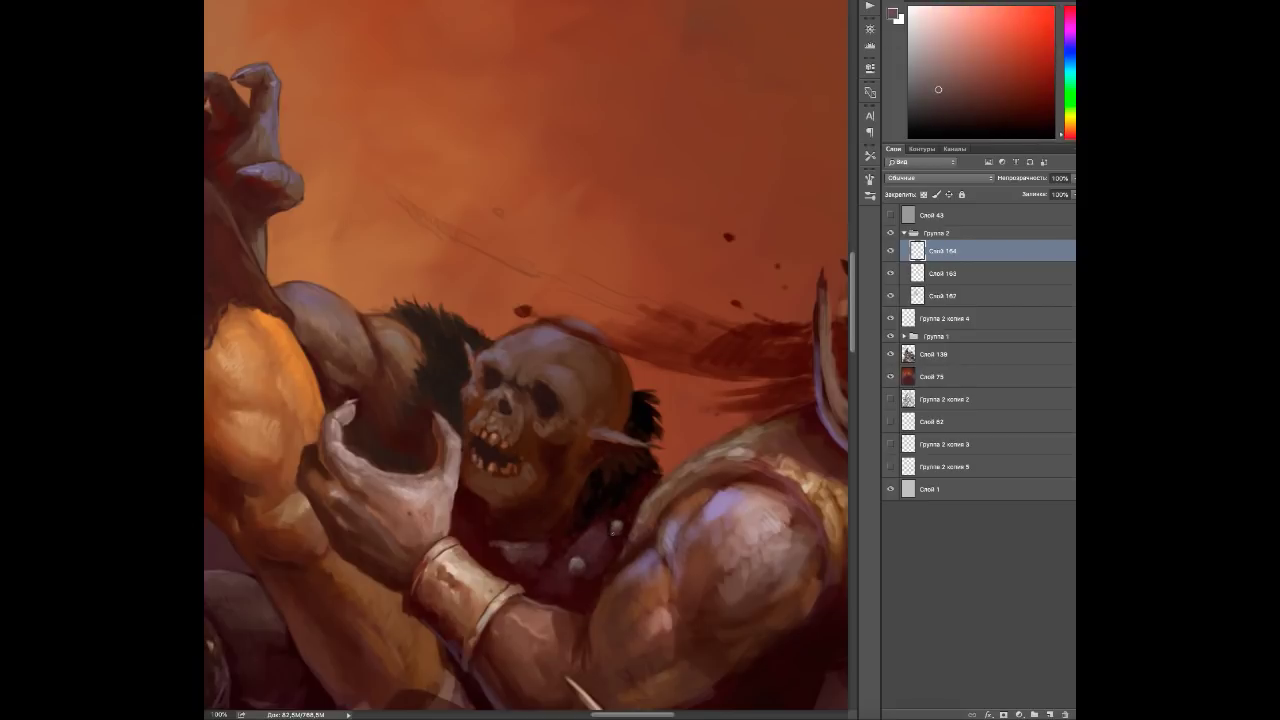
left_click(540, 558, "alt")
left_click(503, 573, "alt")
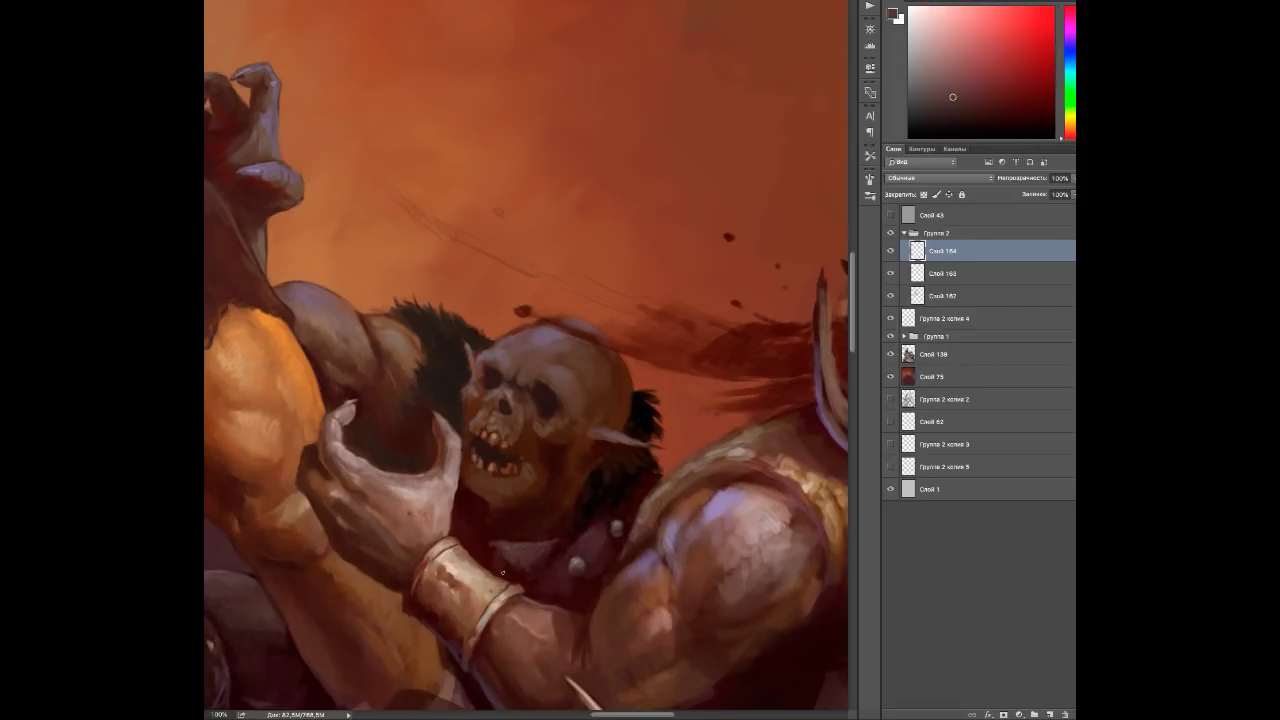
left_click(547, 573, "alt")
Refine the skull-faced creature's forehead, brow and eye sockets with sampled grey-brown and muted violet tones.
left_click_drag(638, 407, 668, 451)
left_click(512, 450, "alt")
left_click(560, 362, "alt")
left_click(562, 364, "alt")
left_click_drag(690, 404, 566, 368)
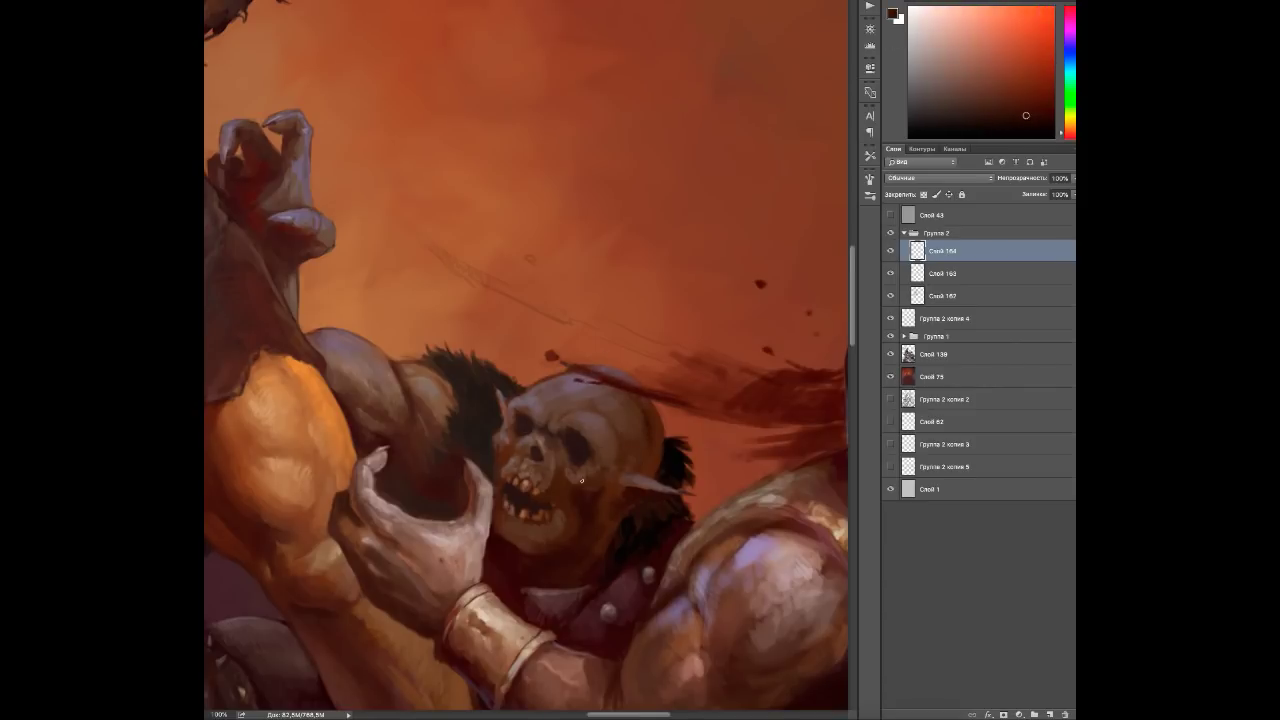
left_click(567, 430, "alt")
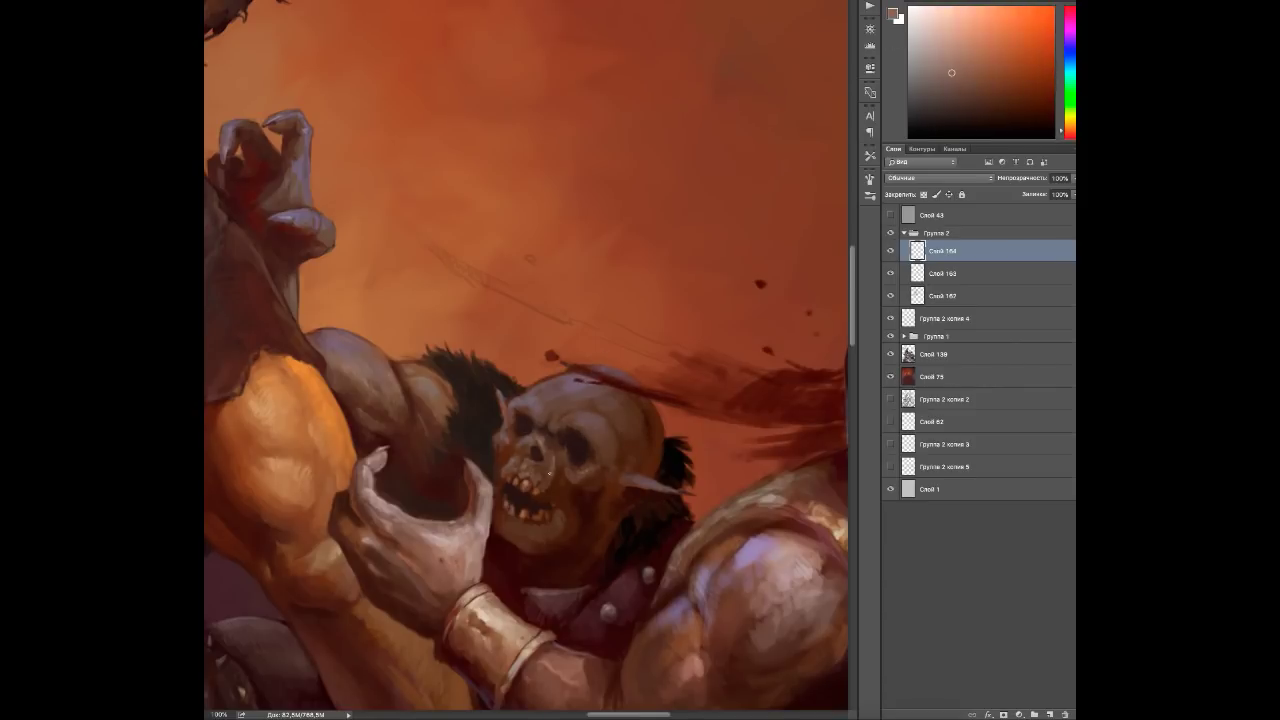
left_click(506, 400, "alt")
left_click(506, 400, "alt")
left_click(555, 412, "alt")
left_click(557, 410, "alt")
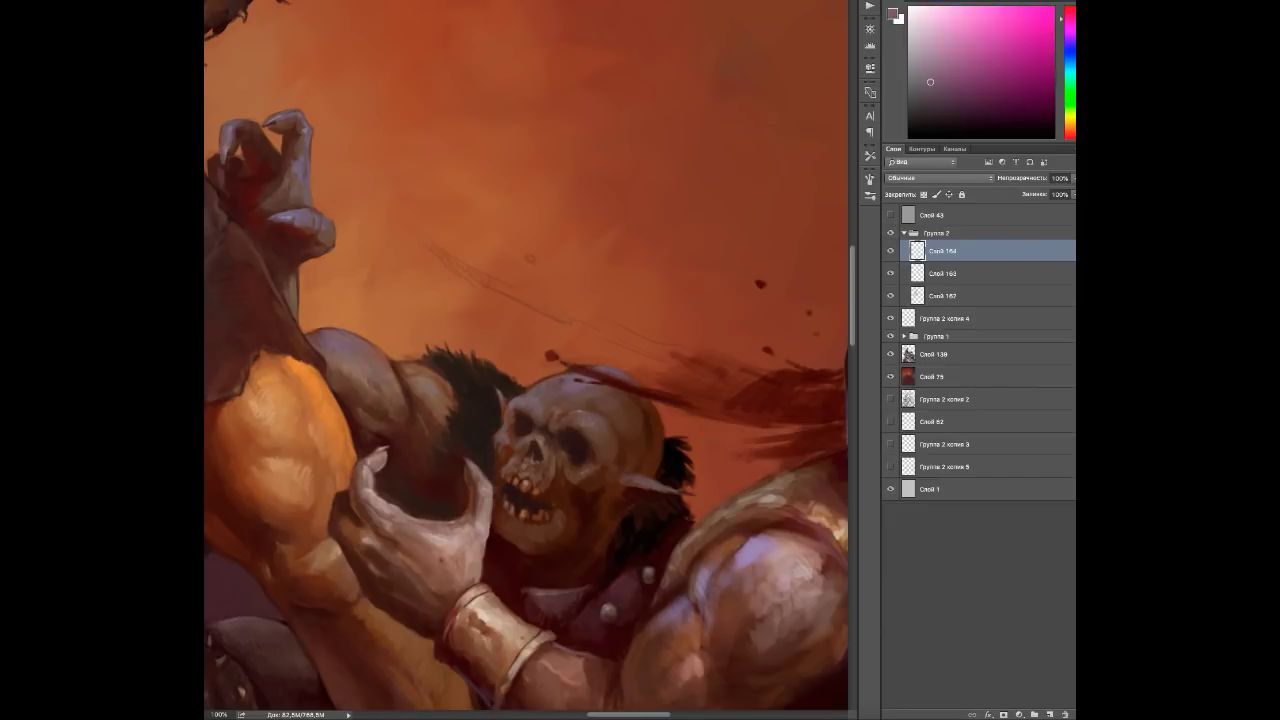
Detail the skull-faced creature's cheek, ear and teeth, and darken the vest below the neck.
left_click(527, 474, "alt")
left_click(644, 497, "alt")
left_click(530, 501, "alt")
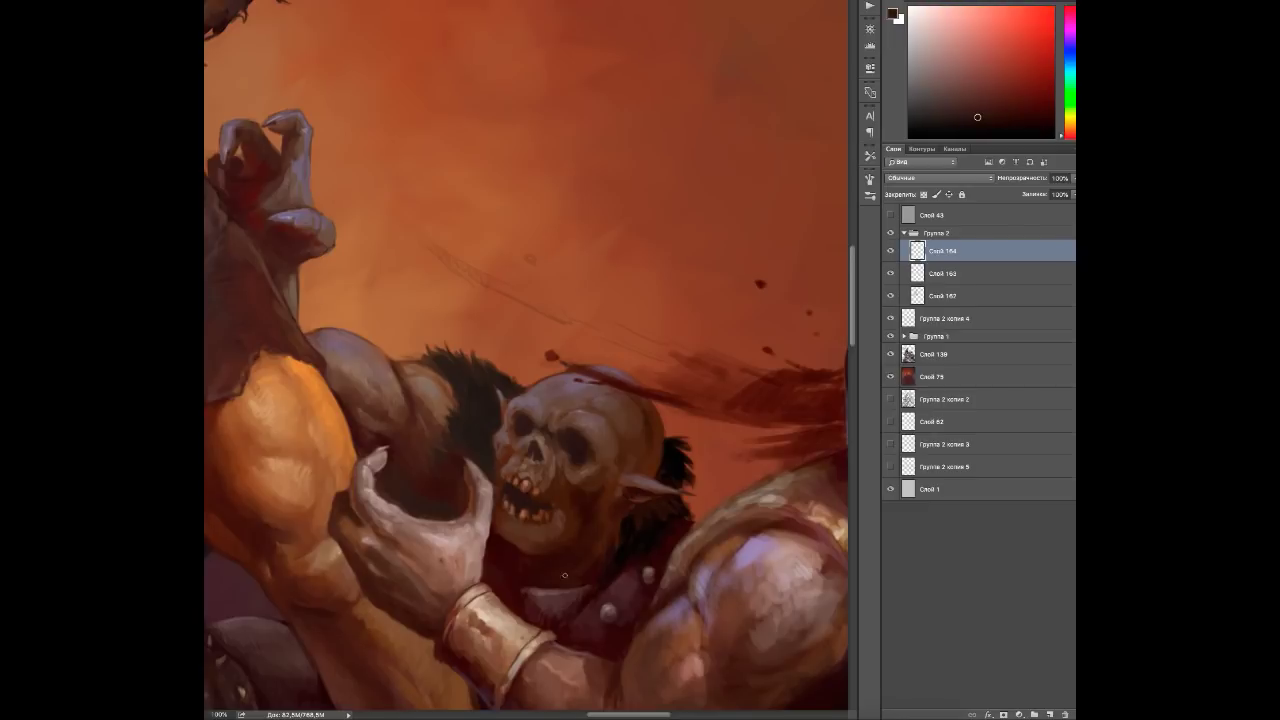
left_click(549, 515, "alt")
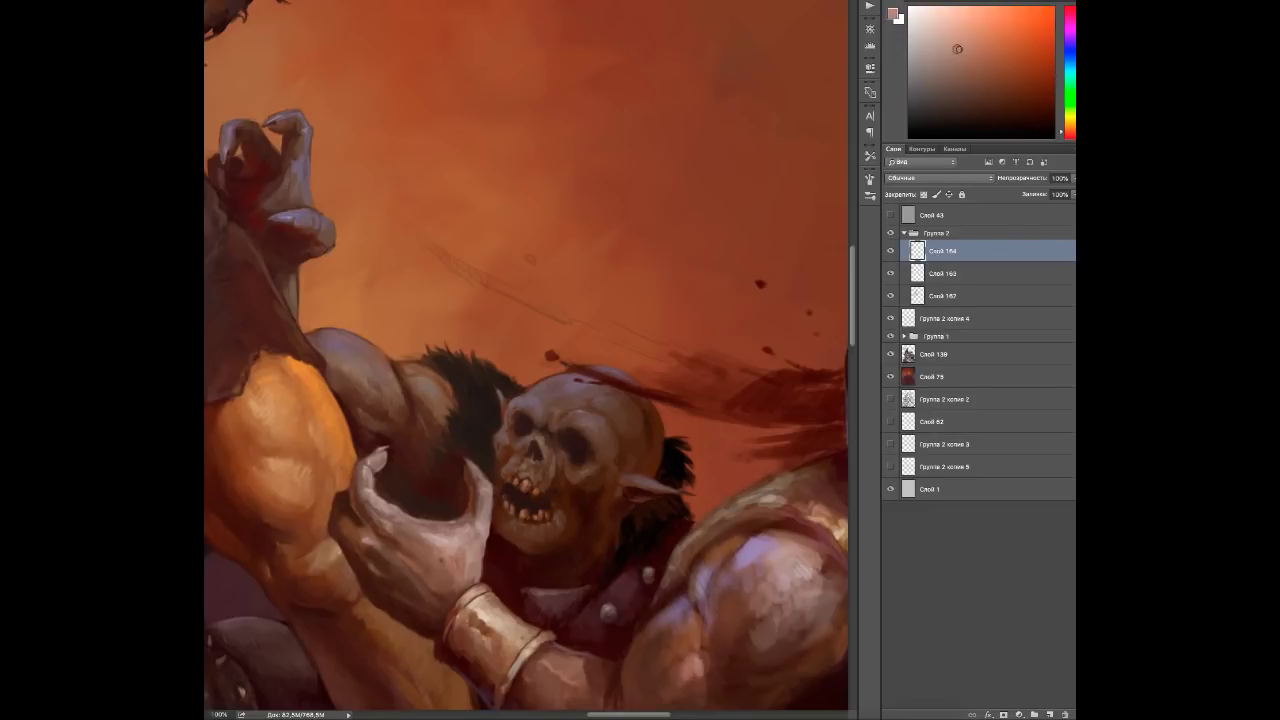
left_click(497, 478, "alt")
left_click(539, 444, "alt")
left_click(618, 577, "alt")
left_click(587, 576, "alt")
Add a new layer and smooth the grey head and shoulder of the fallen creature behind the woman's knee.
scroll(610, 430, "down", 3)
key("ctrl+shift+alt+n")
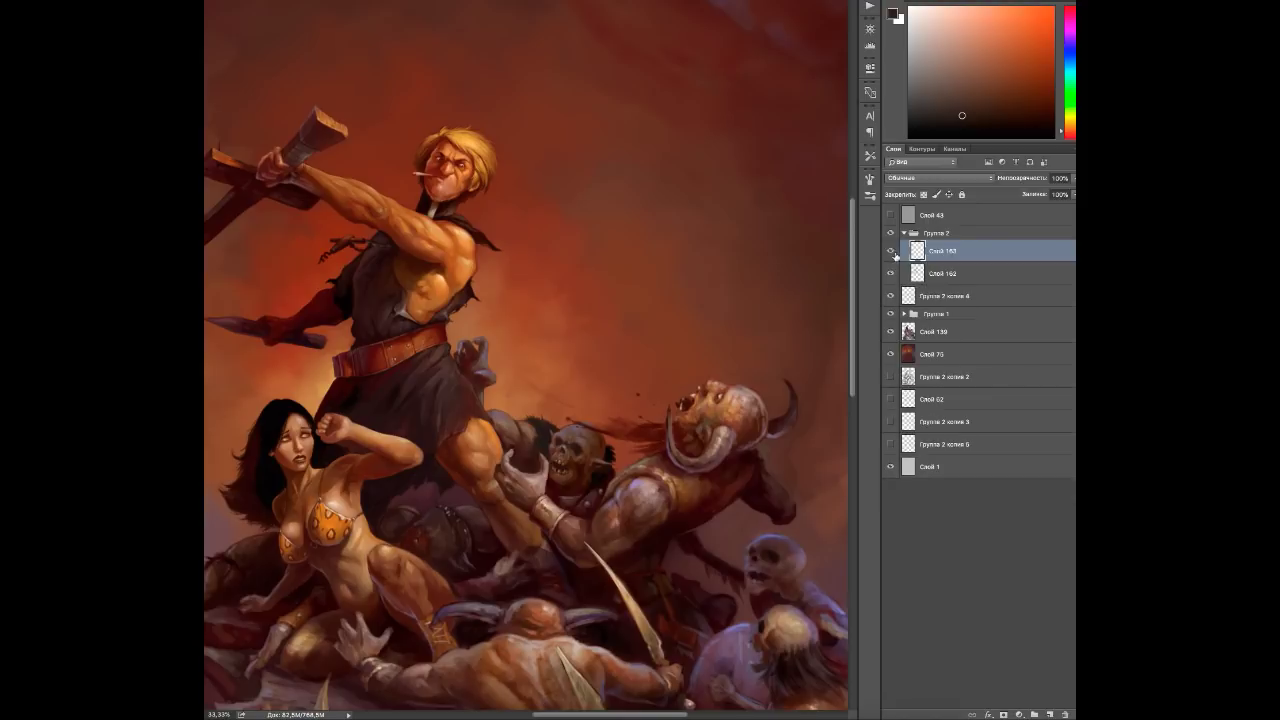
scroll(564, 500, "up", 3)
left_click(591, 518, "alt")
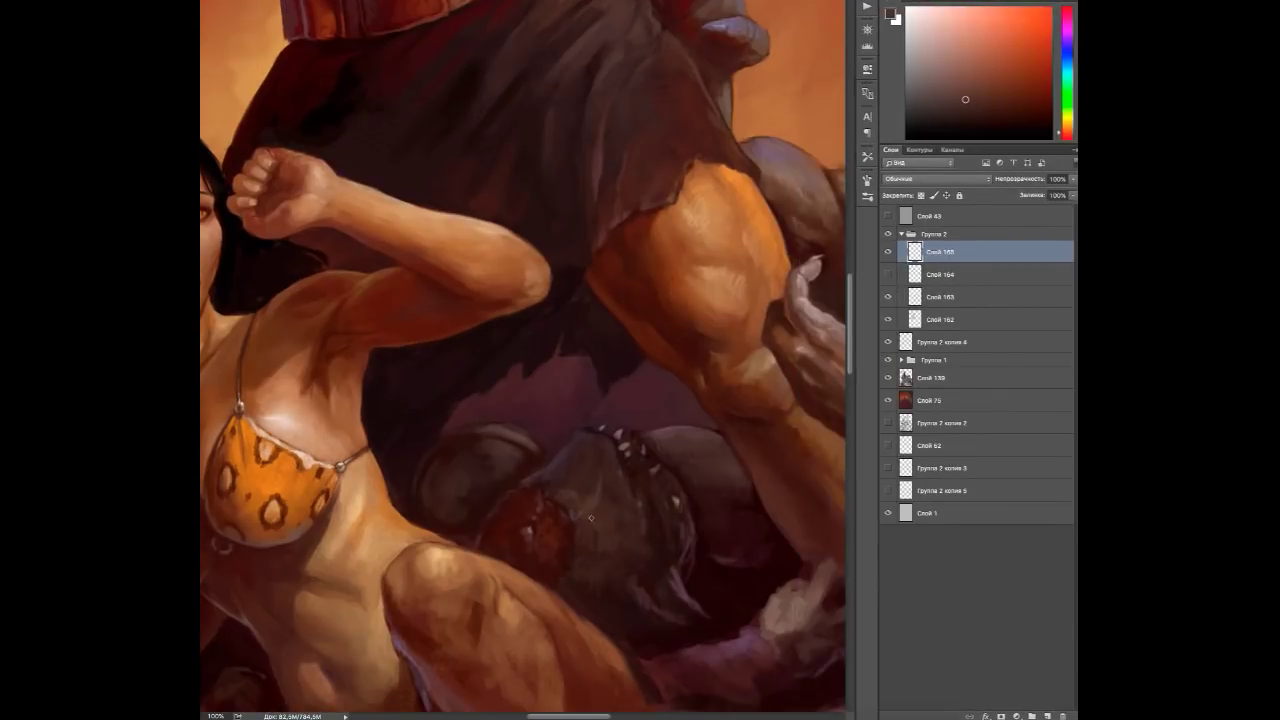
left_click(558, 513, "alt")
left_click(468, 509, "alt")
left_click(572, 410, "alt")
left_click(530, 440, "alt")
left_click(503, 445, "alt")
left_click(502, 430, "alt")
left_click(563, 495, "alt")
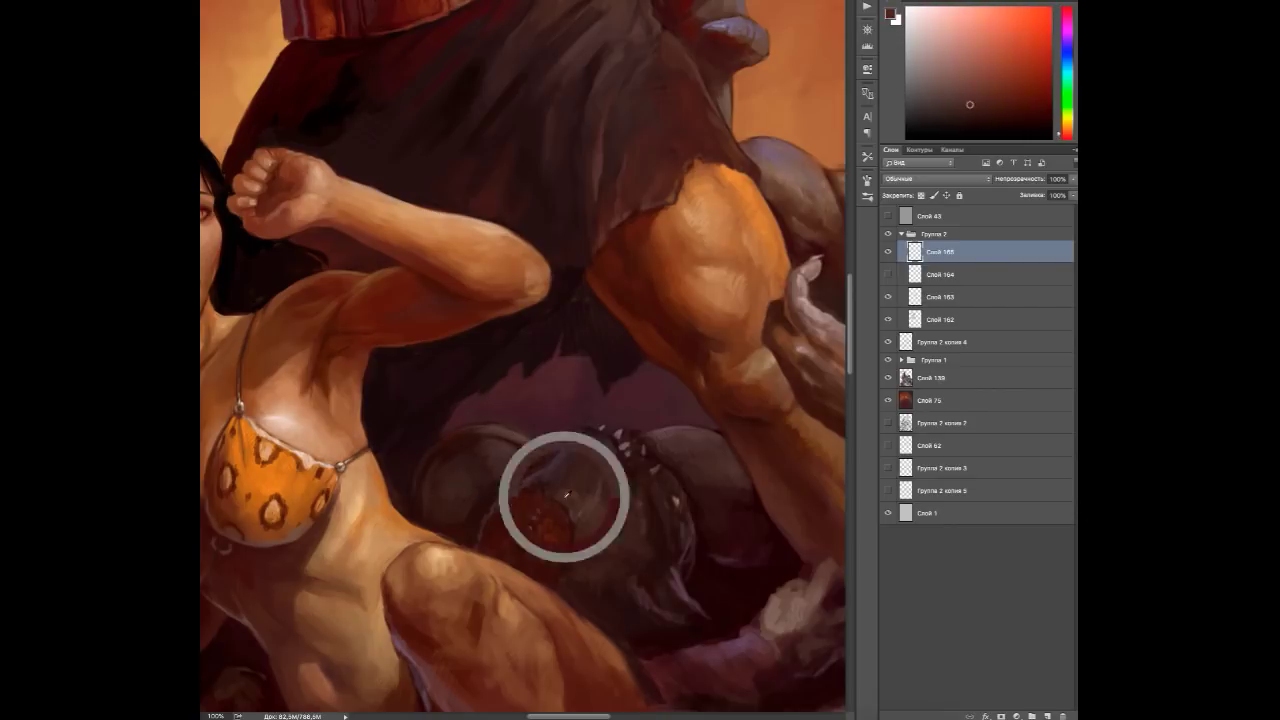
Shape the fallen creature's grey head and pale curved tusks, deepening the dark shadows around them.
left_click_drag(605, 536, 549, 529)
left_click(490, 473, "alt")
left_click(490, 473, "alt")
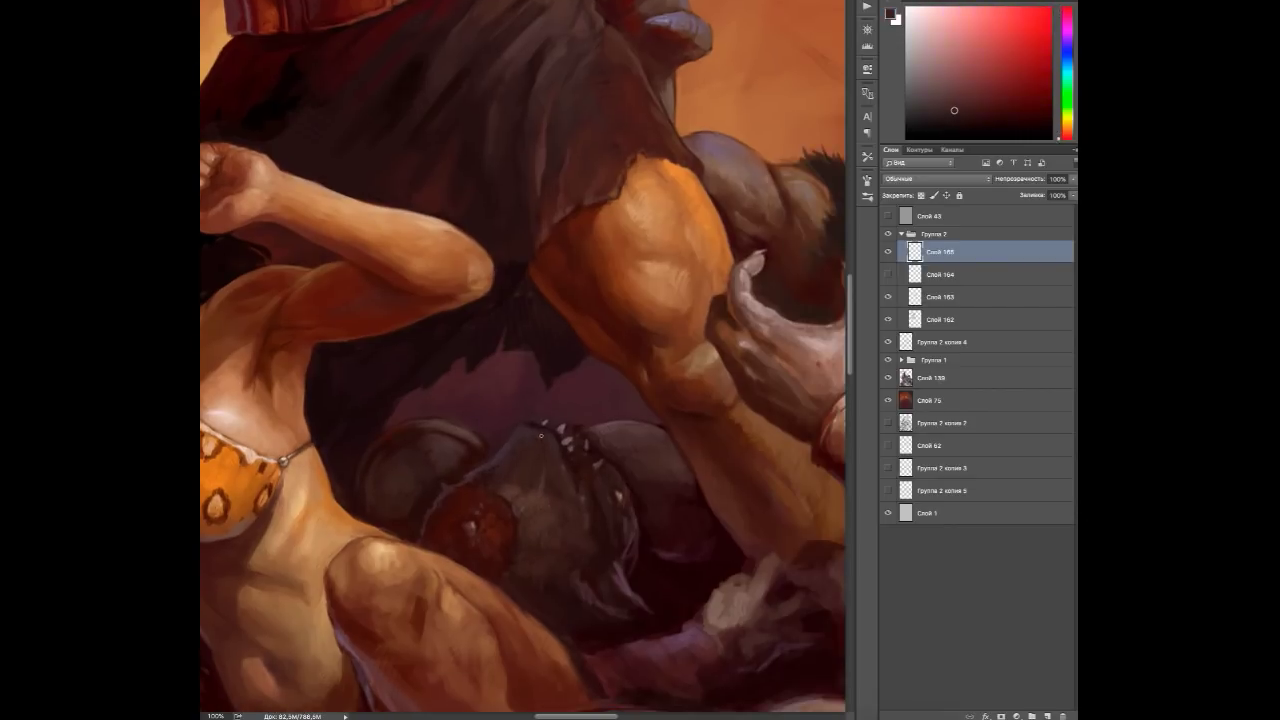
left_click(490, 473, "alt")
left_click(577, 487, "alt")
left_click(620, 498, "alt")
left_click(576, 471, "alt")
left_click(556, 548, "alt")
left_click(590, 576, "alt")
left_click(618, 572, "alt")
left_click(636, 614, "alt")
left_click(662, 552, "alt")
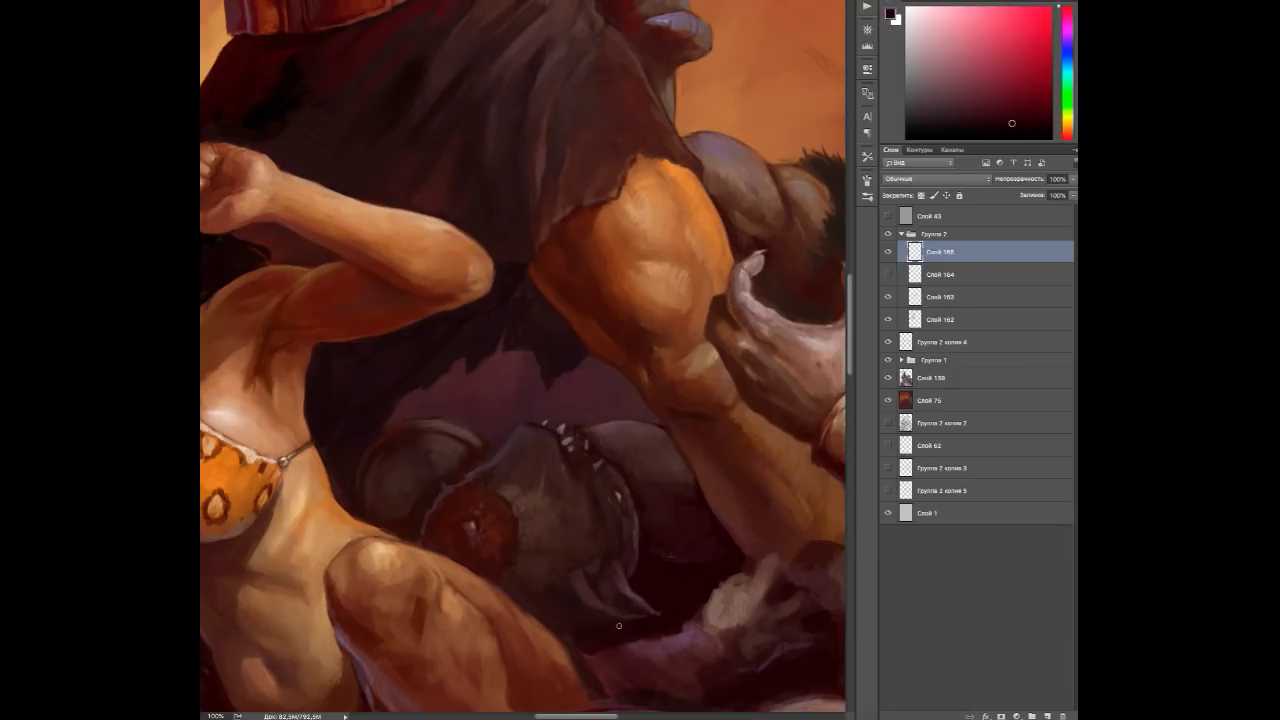
Detail the fallen creature's head with dark spikes, light cracks and a textured red patch, and refine its shoulder rim.
left_click(510, 498, "alt")
left_click(542, 481, "alt")
left_click(575, 453, "alt")
left_click(563, 435, "alt")
left_click(563, 435, "alt")
left_click(494, 516, "alt")
left_click(457, 534, "alt")
left_click(493, 527, "alt")
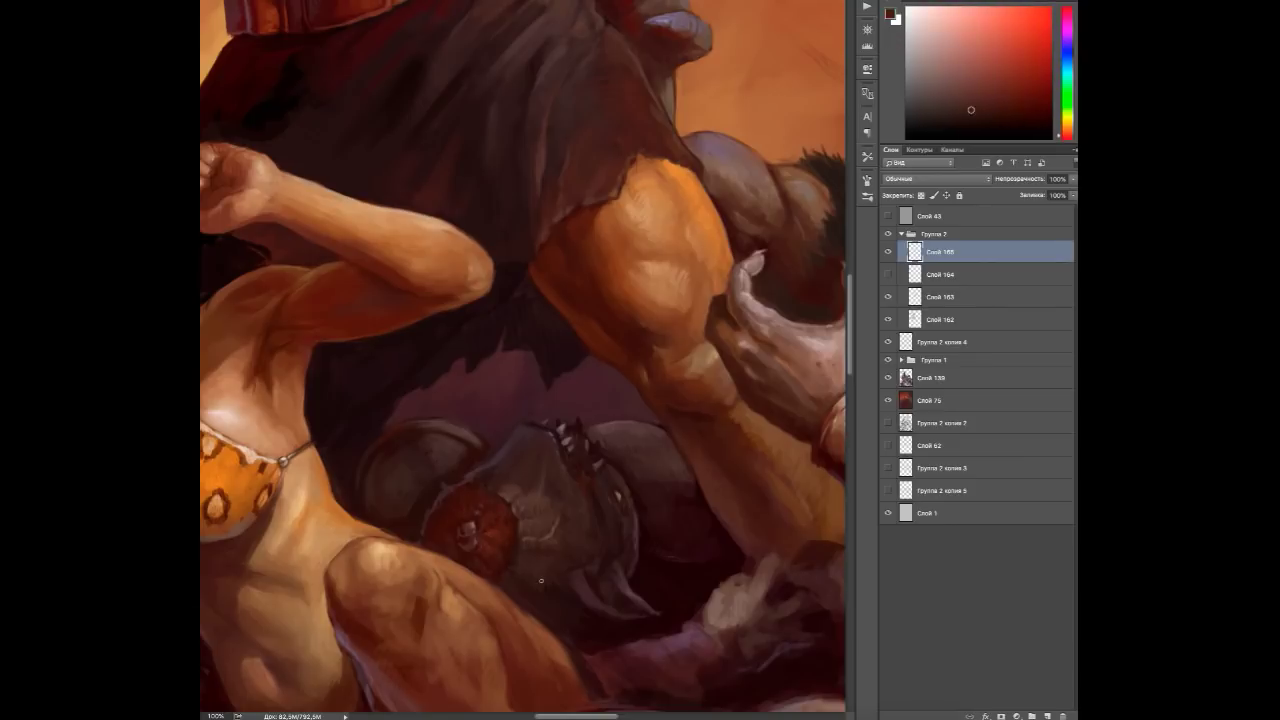
left_click(411, 516, "alt")
left_click(451, 430, "alt")
left_click(455, 450, "alt")
Repaint the fallen creature's outstretched hand, defining the knuckles and separate fingers with muted grey-purple tones.
left_click_drag(793, 597, 613, 487)
left_click(519, 451, "alt")
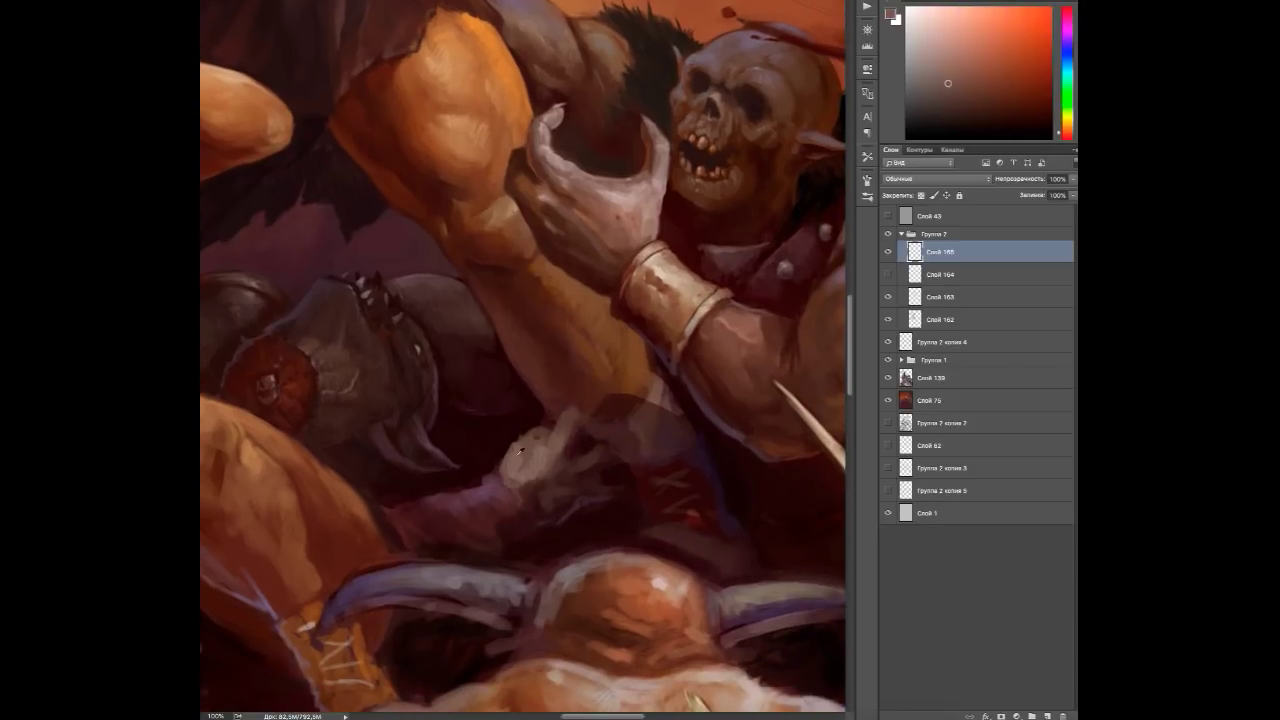
left_click(514, 482, "alt")
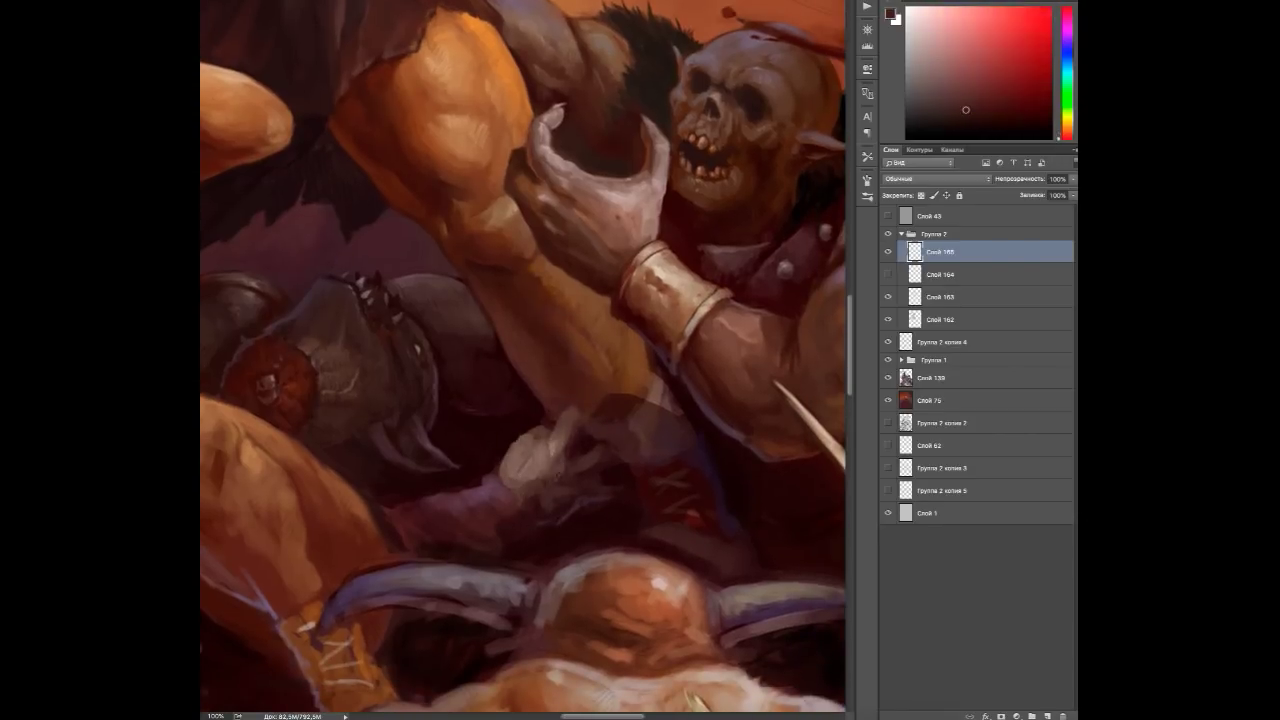
left_click_drag(564, 446, 584, 430)
left_click(583, 425, "alt")
left_click(595, 445, "alt")
left_click(601, 453, "alt")
left_click(605, 480, "alt")
left_click(614, 455, "alt")
Refine the outstretched hand's highlights, wrist and lower fingers with sampled light and dark greys.
left_click(535, 428, "alt")
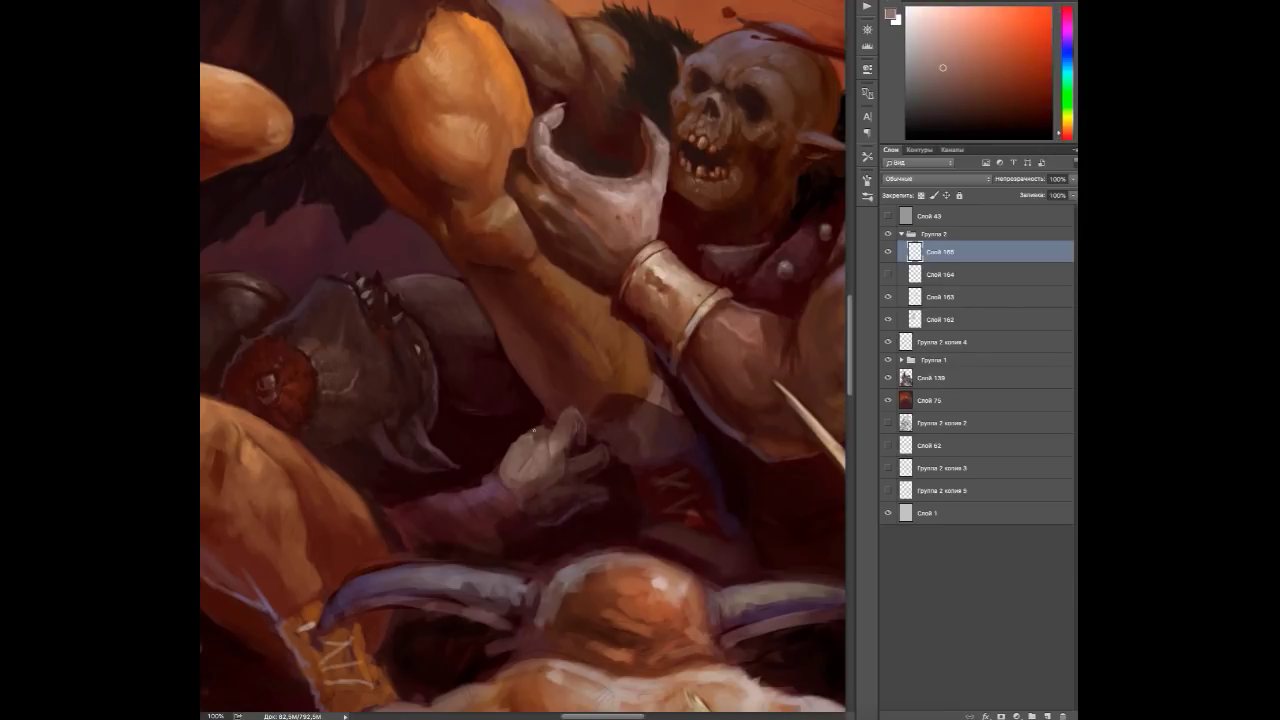
left_click(610, 470, "alt")
left_click(529, 497, "alt")
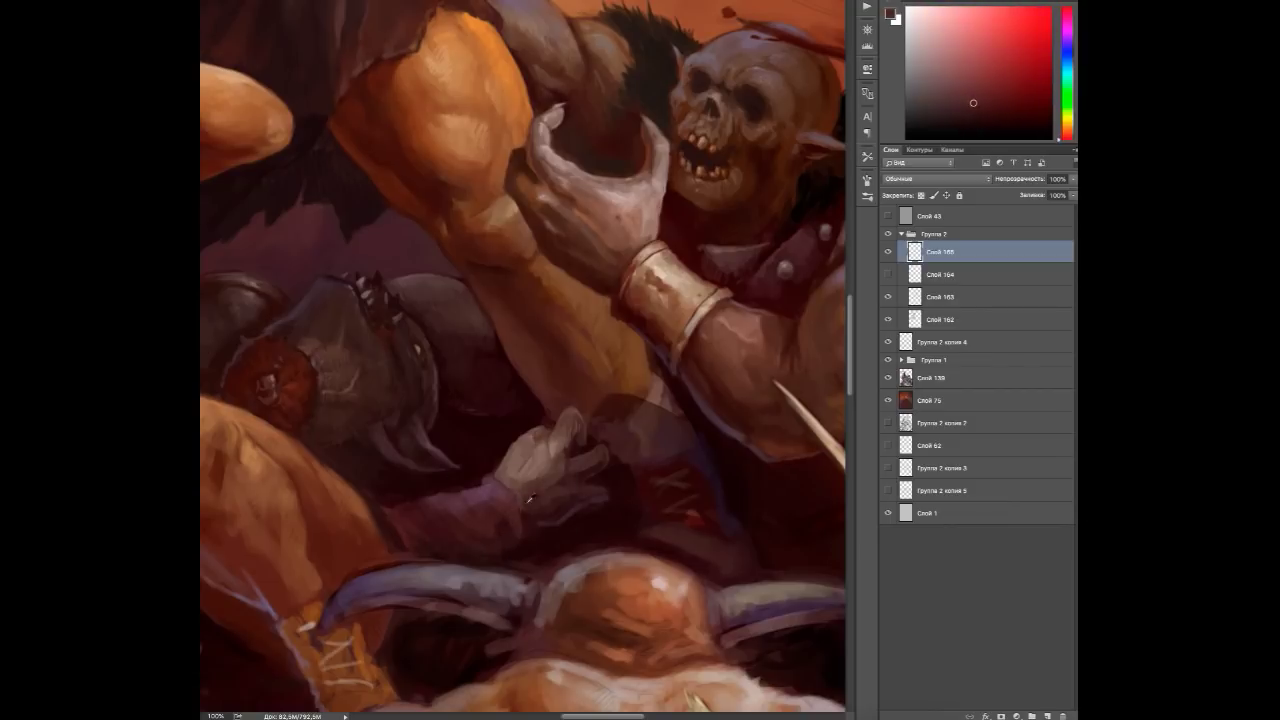
left_click(580, 461, "alt")
left_click(546, 428, "alt")
Refine the warrior's lower leg and boot top, blending the orange-brown calf into the grey cuff.
left_click(658, 385, "alt")
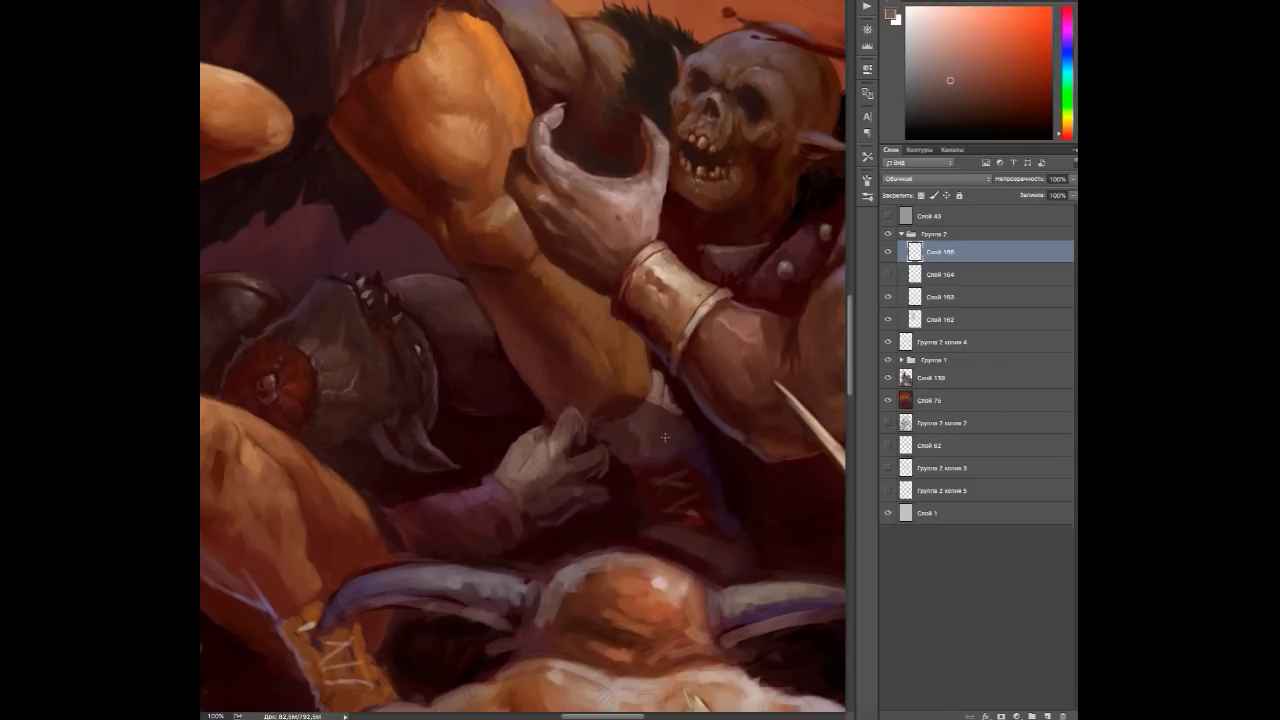
left_click(665, 437, "alt")
left_click(730, 413, "alt")
left_click(697, 512, "alt")
left_click(680, 506, "alt")
left_click_drag(664, 497, 544, 497)
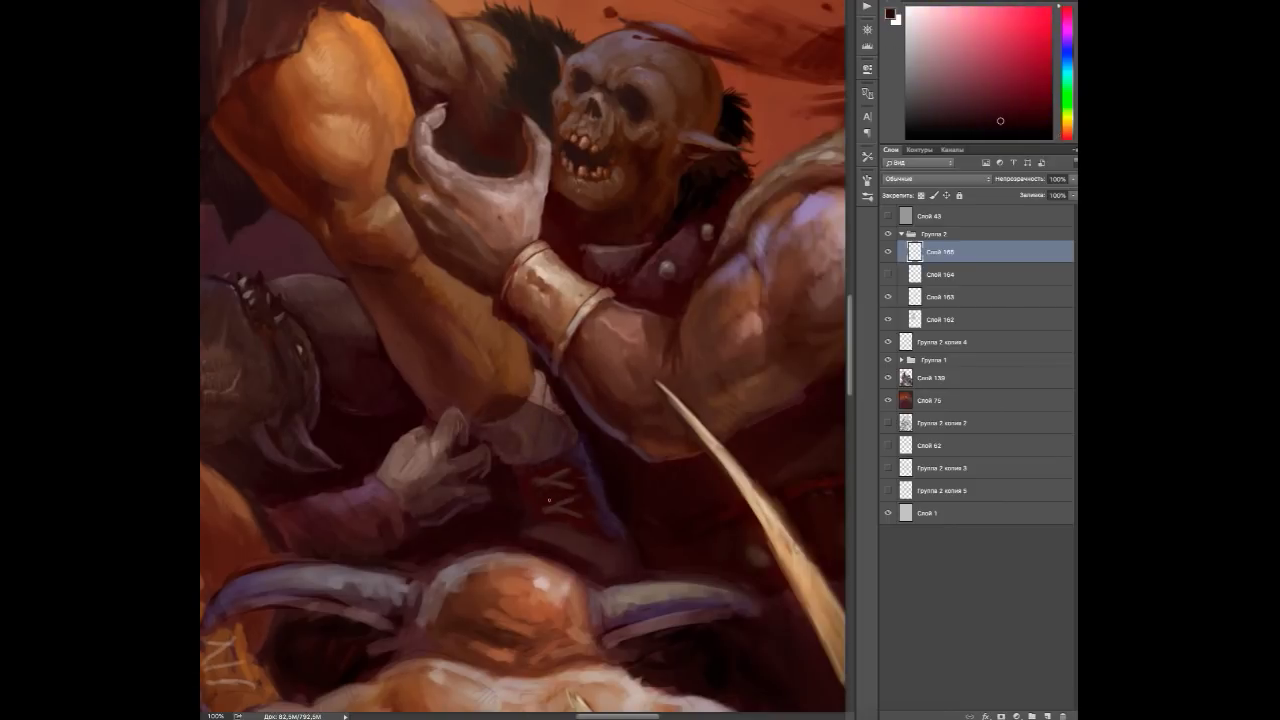
left_click(424, 272, "alt")
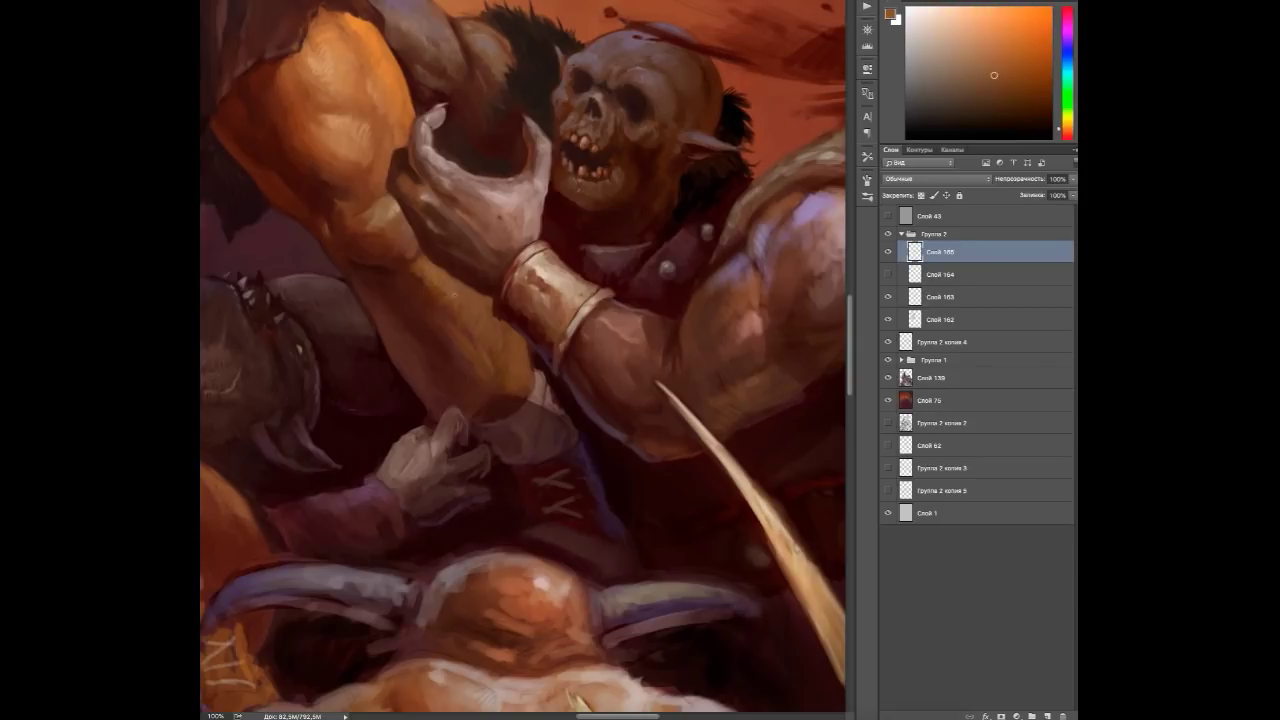
left_click(493, 318, "alt")
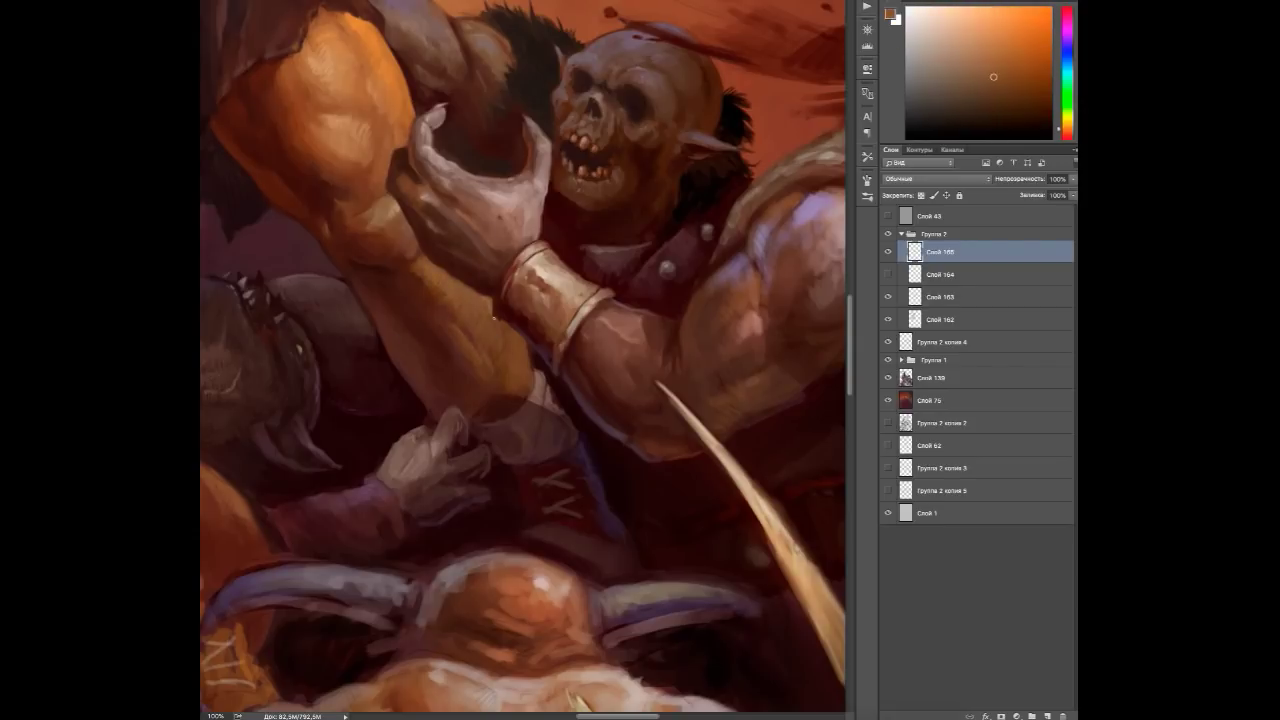
left_click(545, 380, "alt")
Paint the warrior's boot with crisscross laces, a ribbed toe area and dark red-brown shading.
left_click(556, 478, "alt")
left_click(569, 535, "alt")
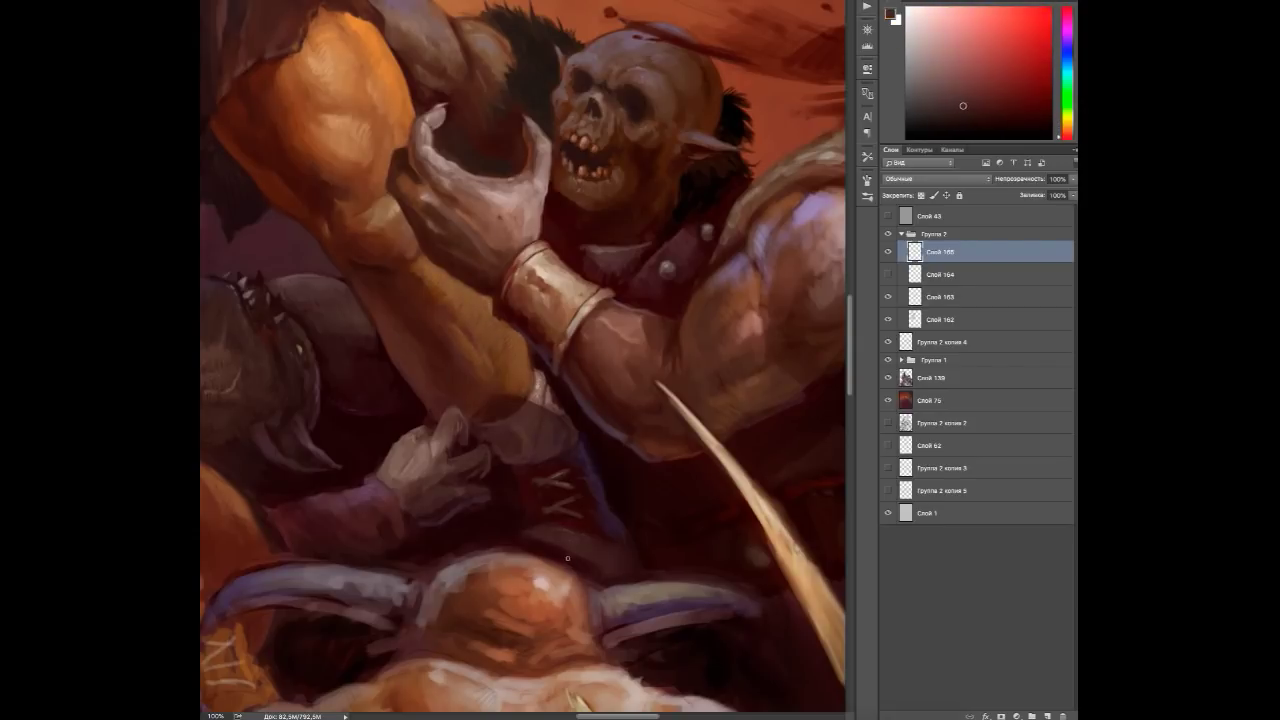
left_click(605, 509, "alt")
left_click(564, 535, "alt")
left_click(589, 512, "alt")
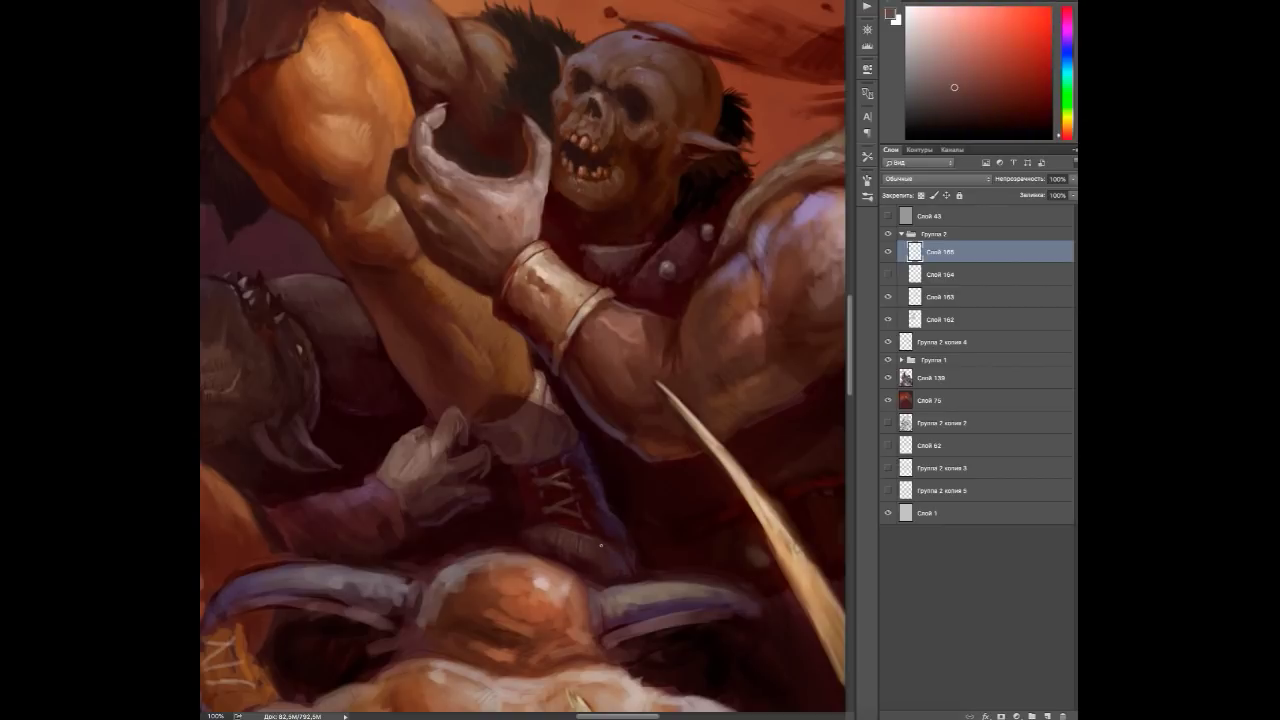
Paint dark folds on the fallen creature's purple sleeve and tidy the adjoining edge of the woman's leg.
mouse_move(530, 418)
left_mouse_down()
mouse_move(657, 444)
mouse_move(671, 429)
mouse_move(751, 438)
left_mouse_up()
left_click(602, 512, "alt")
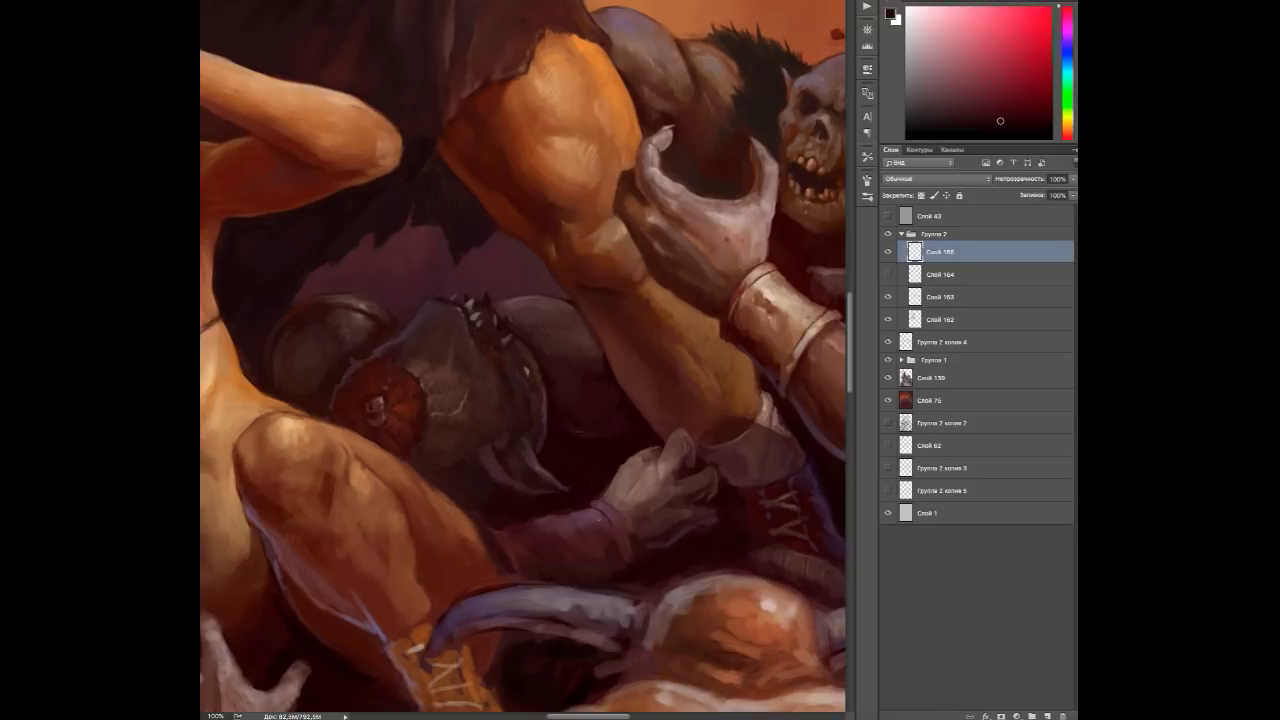
left_click(596, 531, "alt")
mouse_move(565, 515)
left_mouse_down()
mouse_move(530, 560)
mouse_move(548, 556)
left_mouse_up()
left_click(496, 527, "alt")
left_click_drag(485, 495, 470, 570)
left_click(495, 676, "alt")
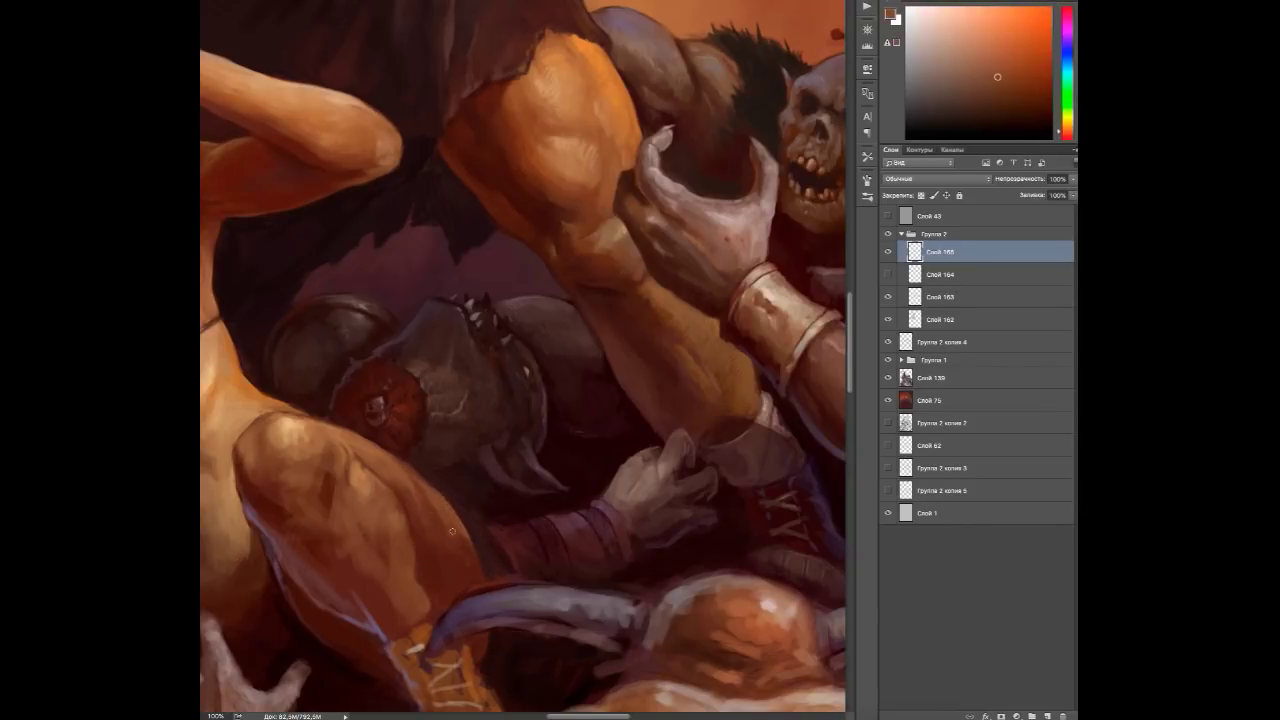
Refine the shading along the woman's raised calf and its outer edge with sampled orange-brown tones.
left_click(436, 527, "alt")
left_click(433, 506, "alt")
left_click(442, 579, "alt")
left_click(482, 651, "alt")
left_click(493, 543, "alt")
Touch up the dark areas around the fallen creature's purple sleeve, grey hand and helmeted body with sampled muted tones.
left_click(526, 528, "alt")
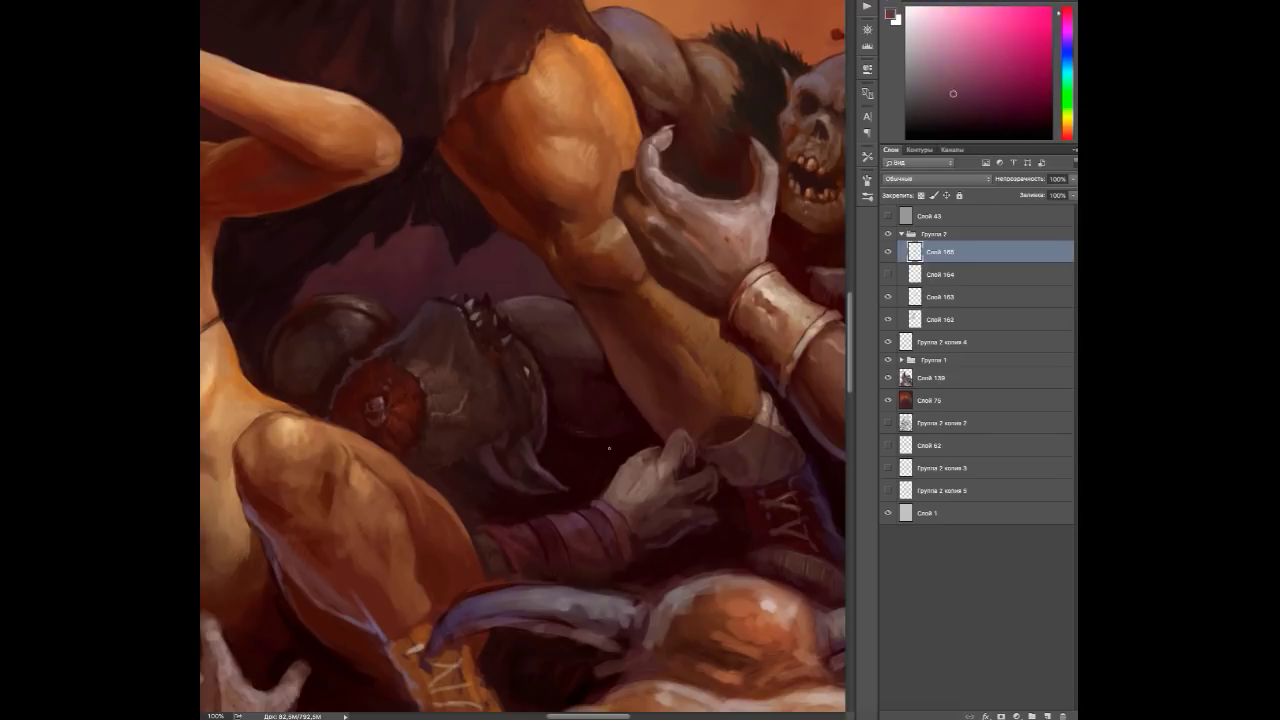
left_click(590, 515, "alt")
left_click(624, 490, "alt")
left_click(638, 466, "alt")
left_click(543, 309, "alt")
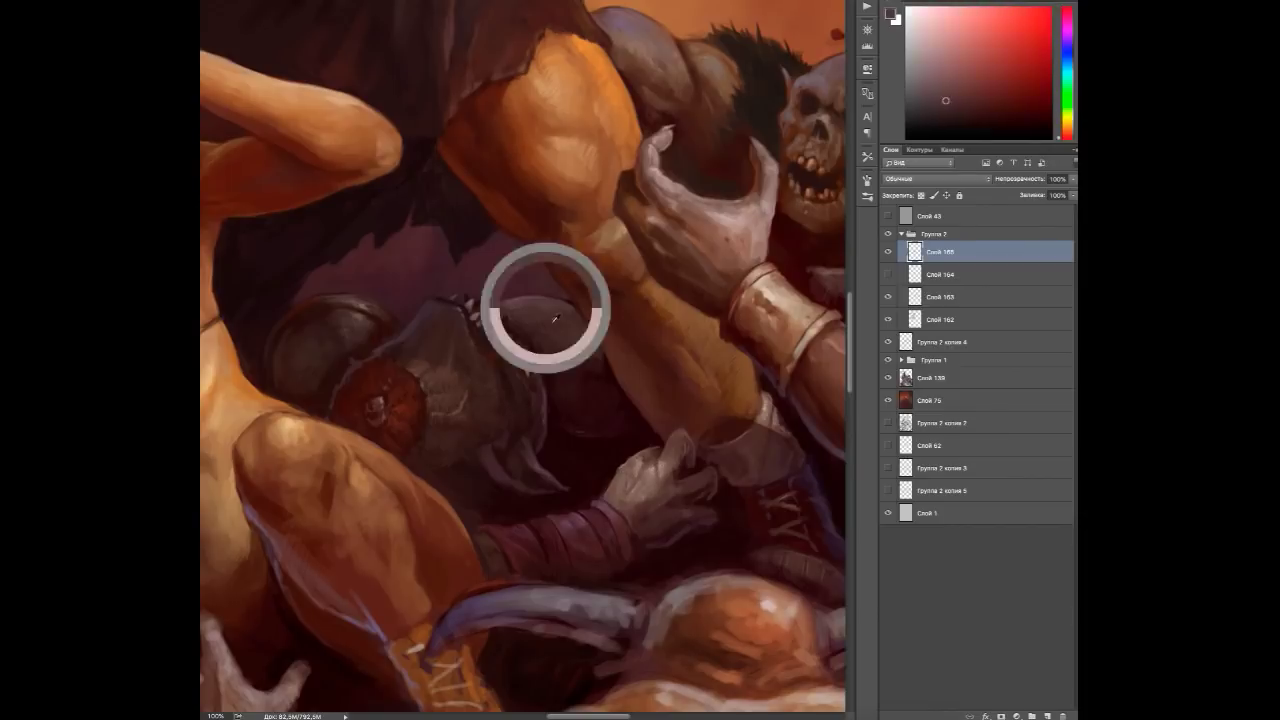
Blend sampled dark and red-brown tones into the shaded inner side of the woman's raised lower leg.
key("ctrl+minus")
left_click(542, 641, "alt")
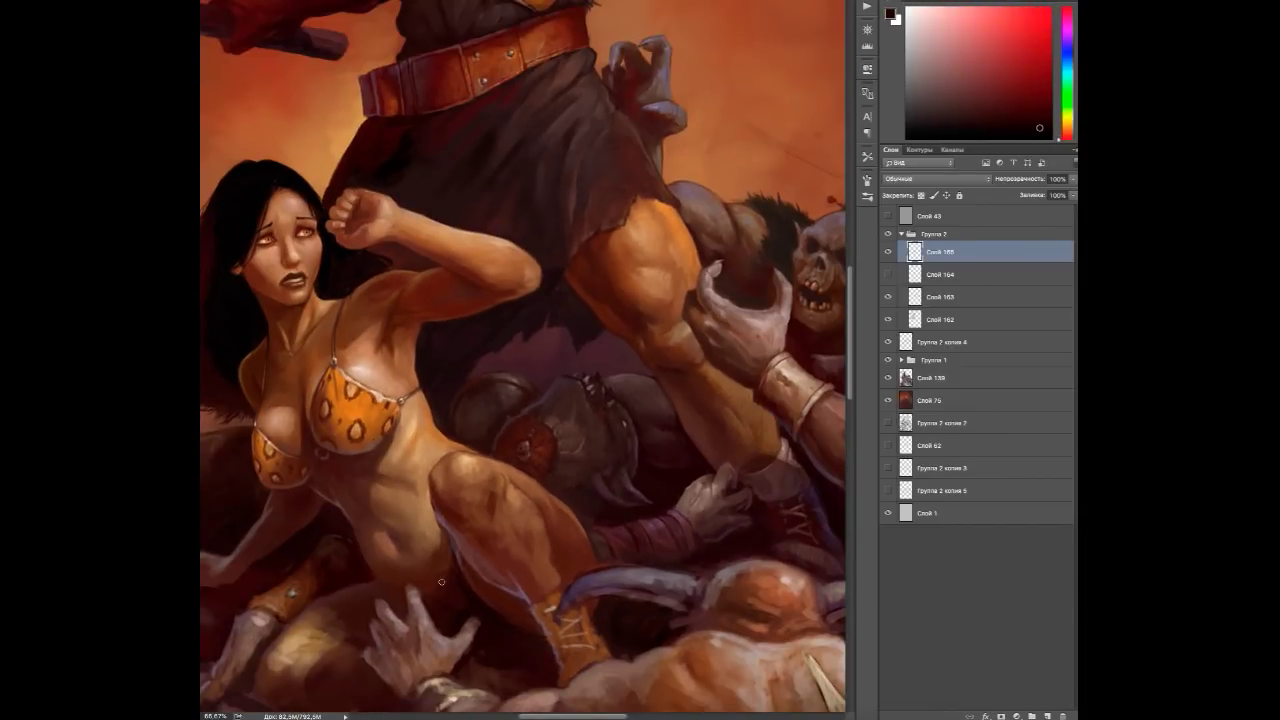
left_click(473, 551, "alt")
left_click(473, 551, "alt")
left_click(492, 559, "alt")
left_click(496, 566, "alt")
left_click(485, 551, "alt")
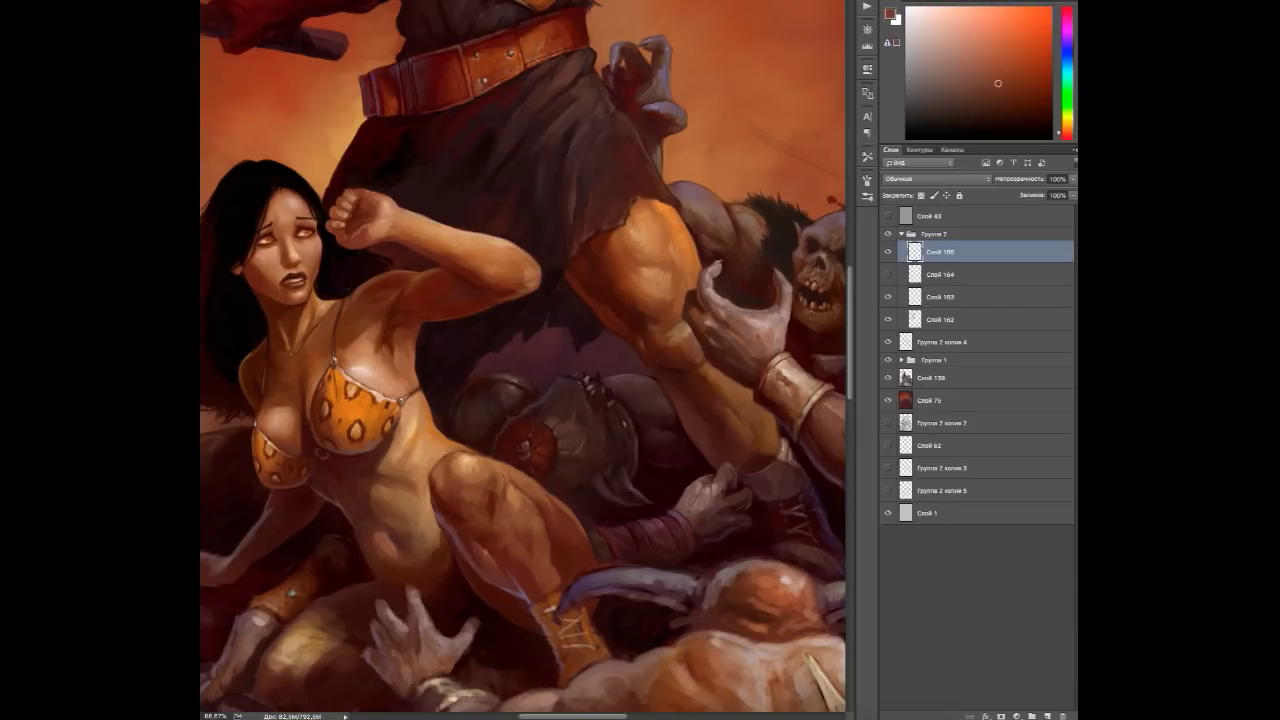
Model the woman's lower shin down to the boot top with sampled orange-brown tones.
left_click(549, 572, "alt")
left_click(498, 547, "alt")
left_click(510, 568, "alt")
left_click(527, 592, "alt")
left_click(519, 606, "alt")
Paint smoother tan highlights and transitions down the woman's shin from below the knee.
left_click(511, 486, "alt")
left_click(520, 496, "alt")
left_click(522, 498, "alt")
left_click(535, 525, "alt")
left_click(532, 560, "alt")
left_click(545, 570, "alt")
left_click(545, 565, "alt")
left_click(530, 542, "alt")
Refine the woman's upper shin and knee, compare with the current layer hidden, and touch up the inner calf.
left_click(512, 516, "alt")
left_click(500, 505, "alt")
left_click(488, 486, "alt")
left_click(473, 463, "alt")
left_click(470, 448, "alt")
left_click(888, 252)
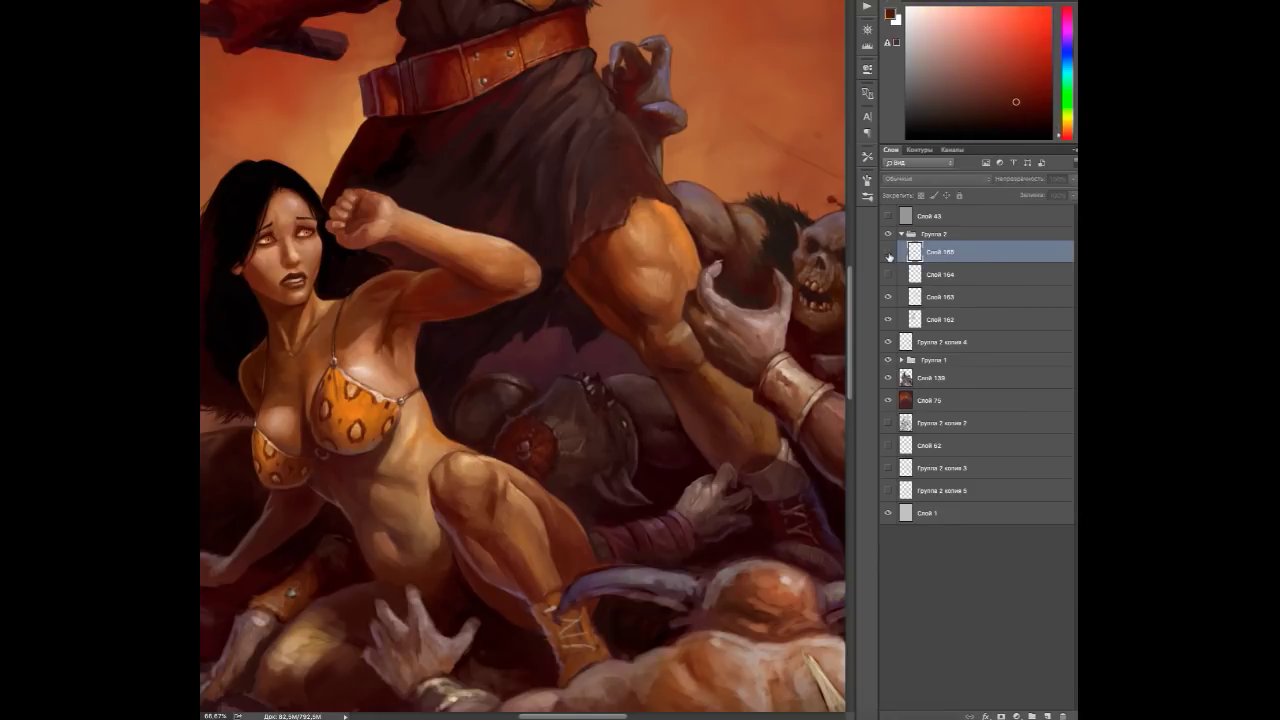
left_click(888, 252)
left_click(443, 514, "alt")
left_click(479, 546, "alt")
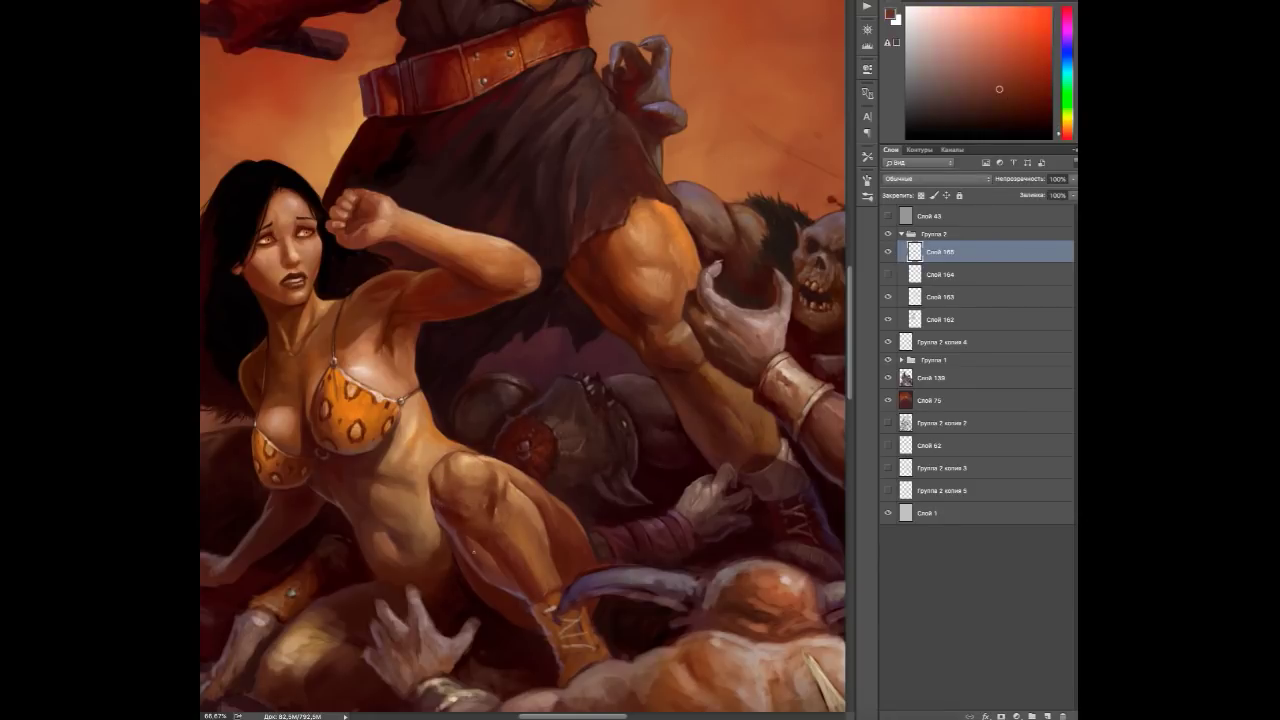
Add two new layers at the top of the open group and sample dark red from the shadows beside the grey hand.
scroll(479, 546, "down", 2)
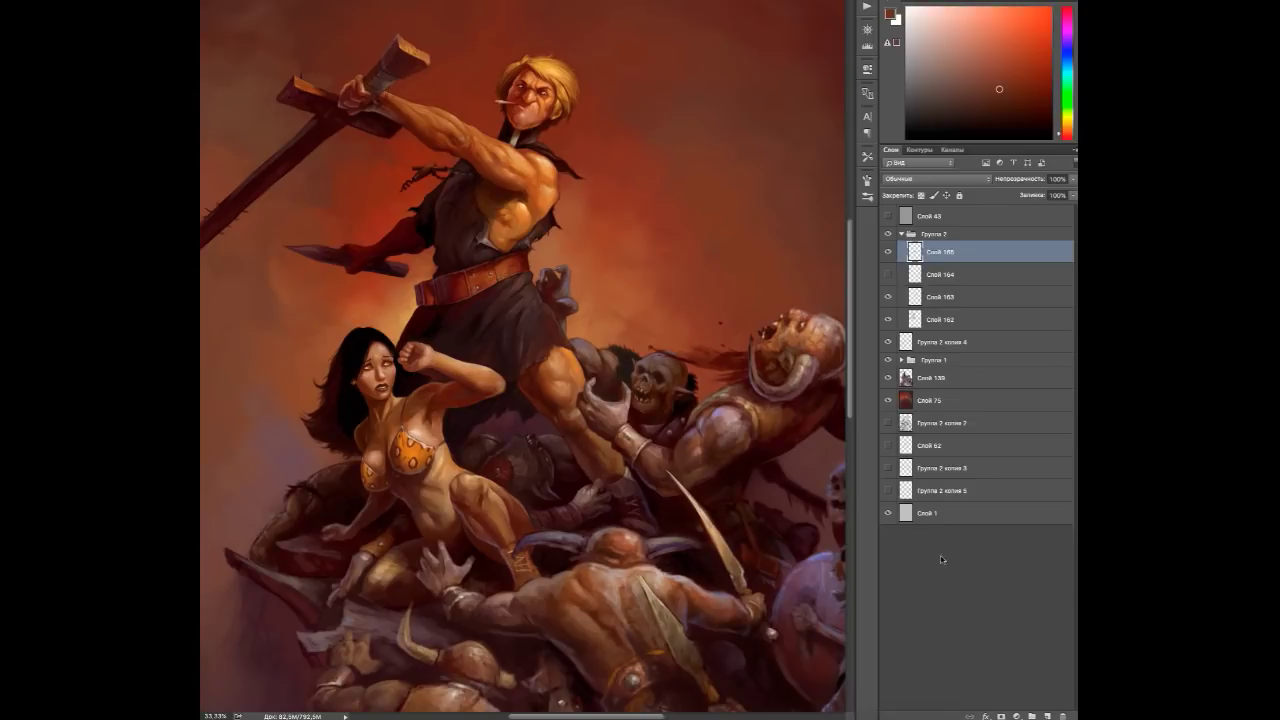
key("ctrl+shift+alt+n")
left_click(588, 513, "alt")
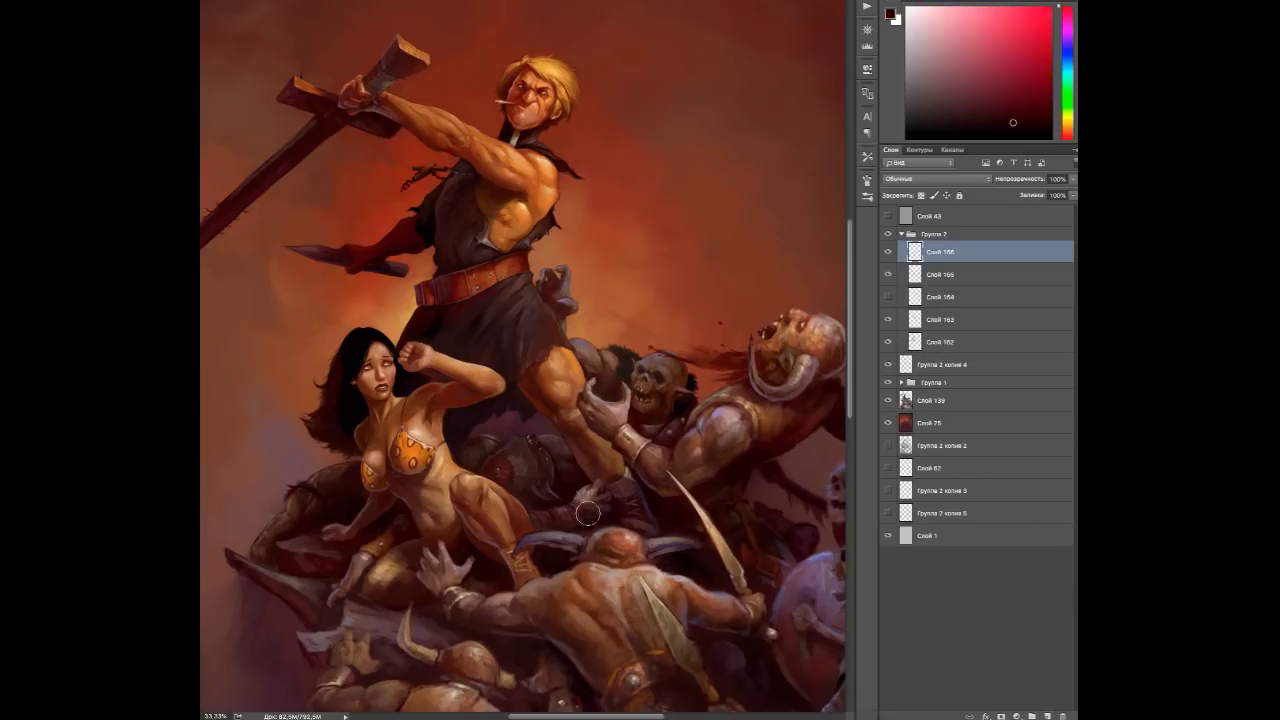
key("ctrl+shift+alt+n")
left_click_drag(561, 469, 607, 451)
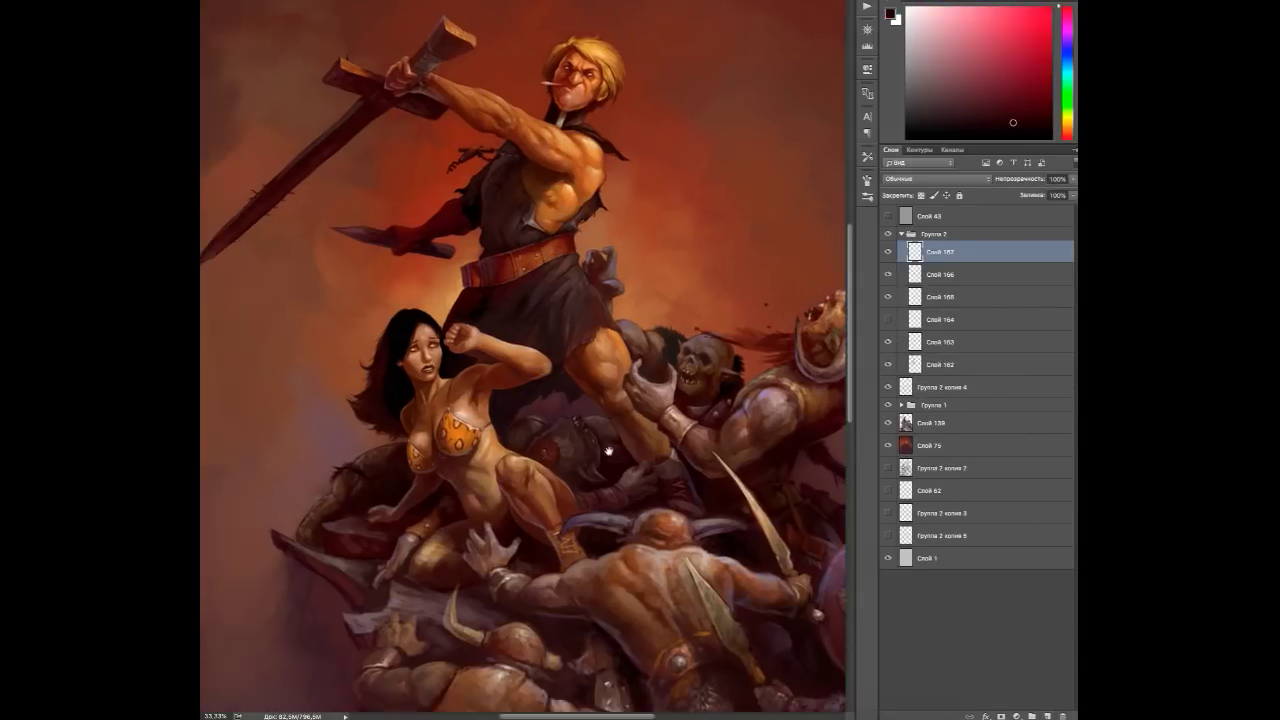
Shade the dark furry creature's back and shoulder behind the woman with sampled browns.
scroll(607, 451, "up", 2)
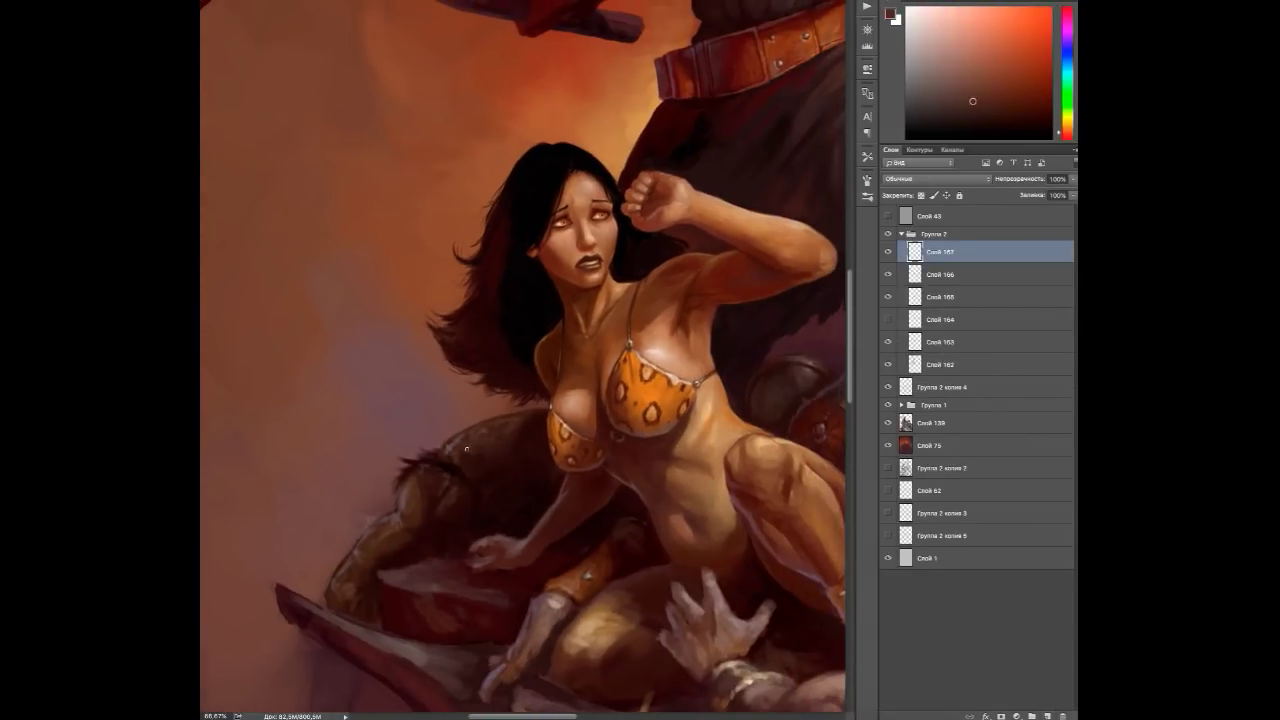
left_click(489, 437, "alt")
left_click(488, 461, "alt")
left_click(459, 490, "alt")
left_click(442, 462, "alt")
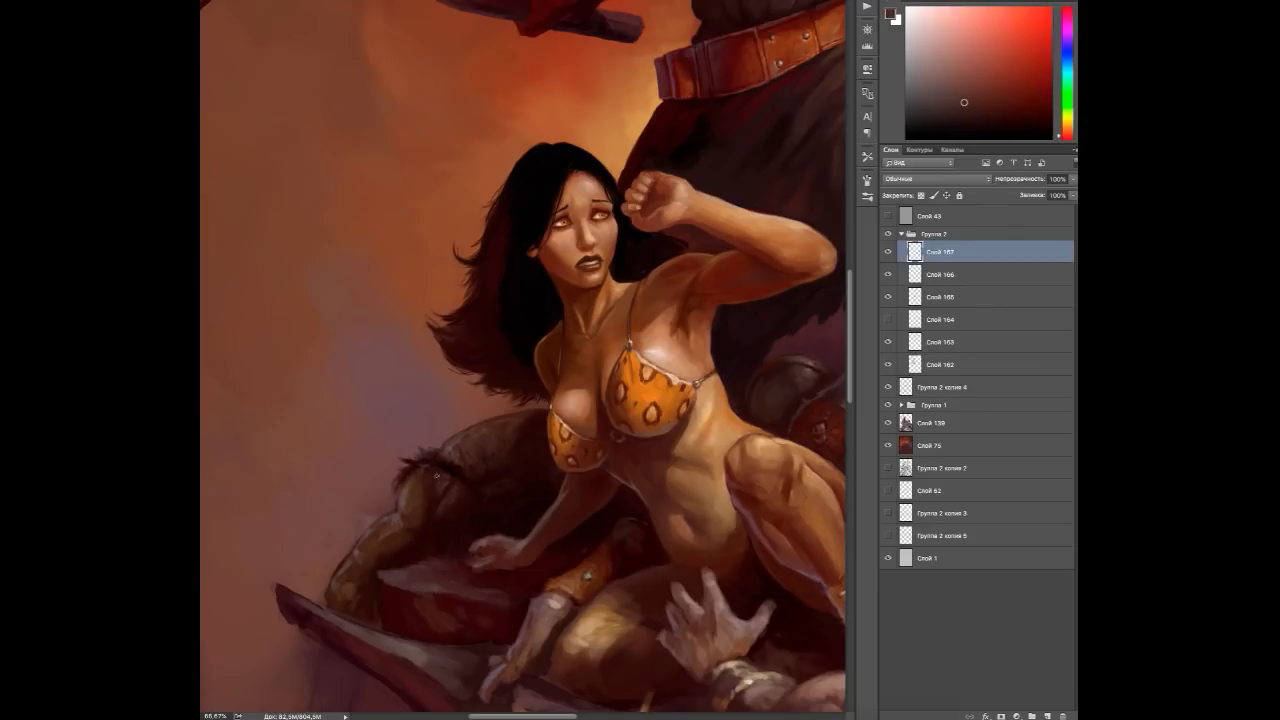
left_click_drag(462, 485, 532, 425)
Refine the furry creature's elbow and forearm with sampled brown tones and clean its edge against the background.
left_click(421, 447, "alt")
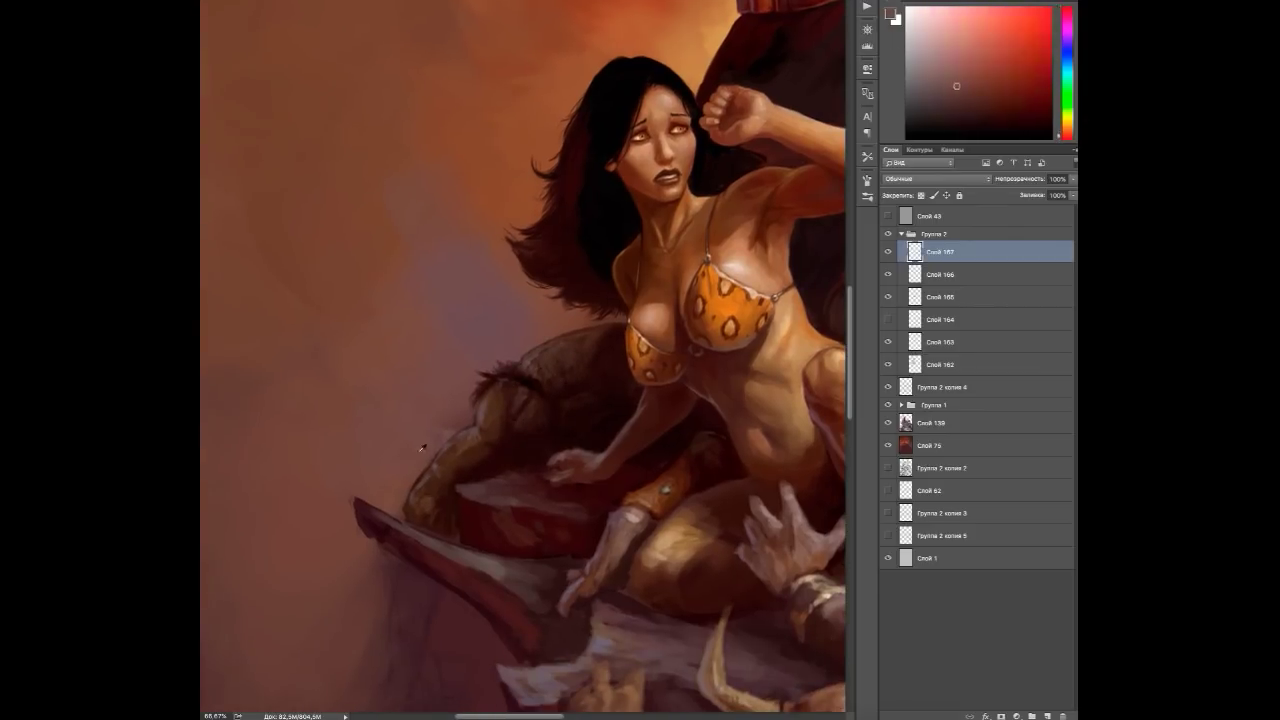
left_click(471, 418, "alt")
left_click_drag(504, 404, 506, 370)
left_click(506, 370, "alt")
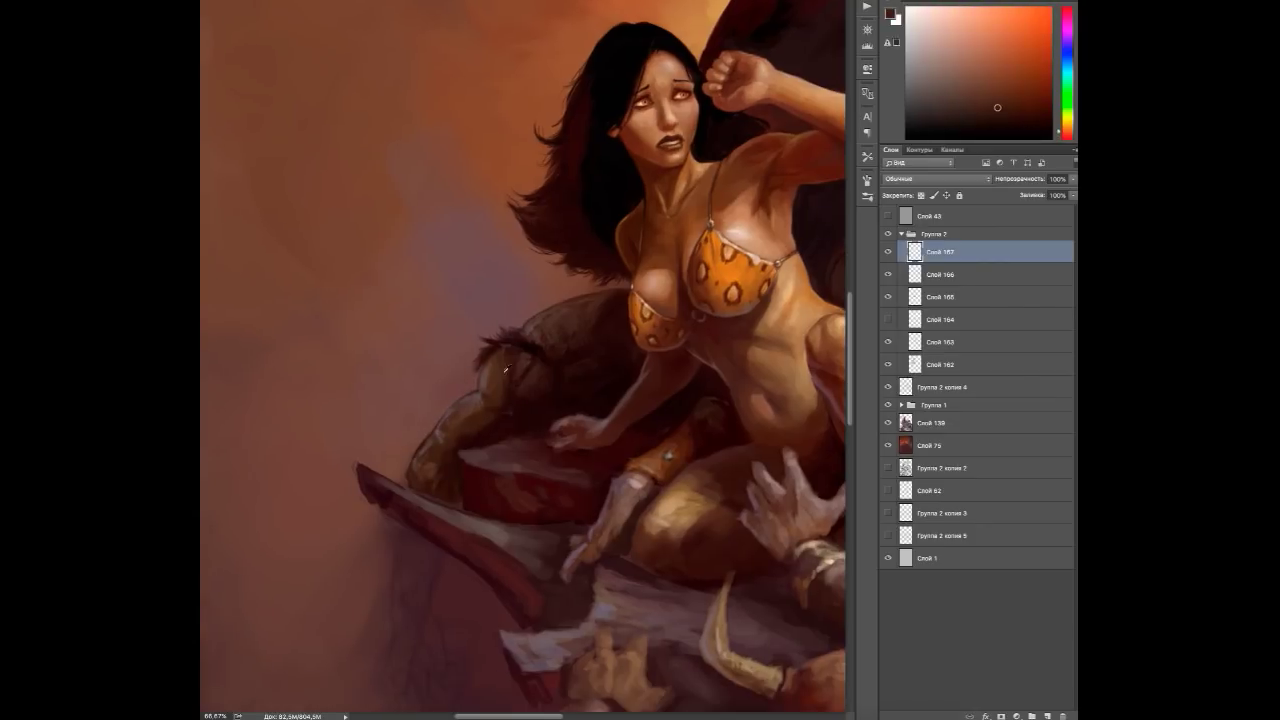
left_click(505, 383, "alt")
left_click(497, 372, "alt")
left_click(488, 408, "alt")
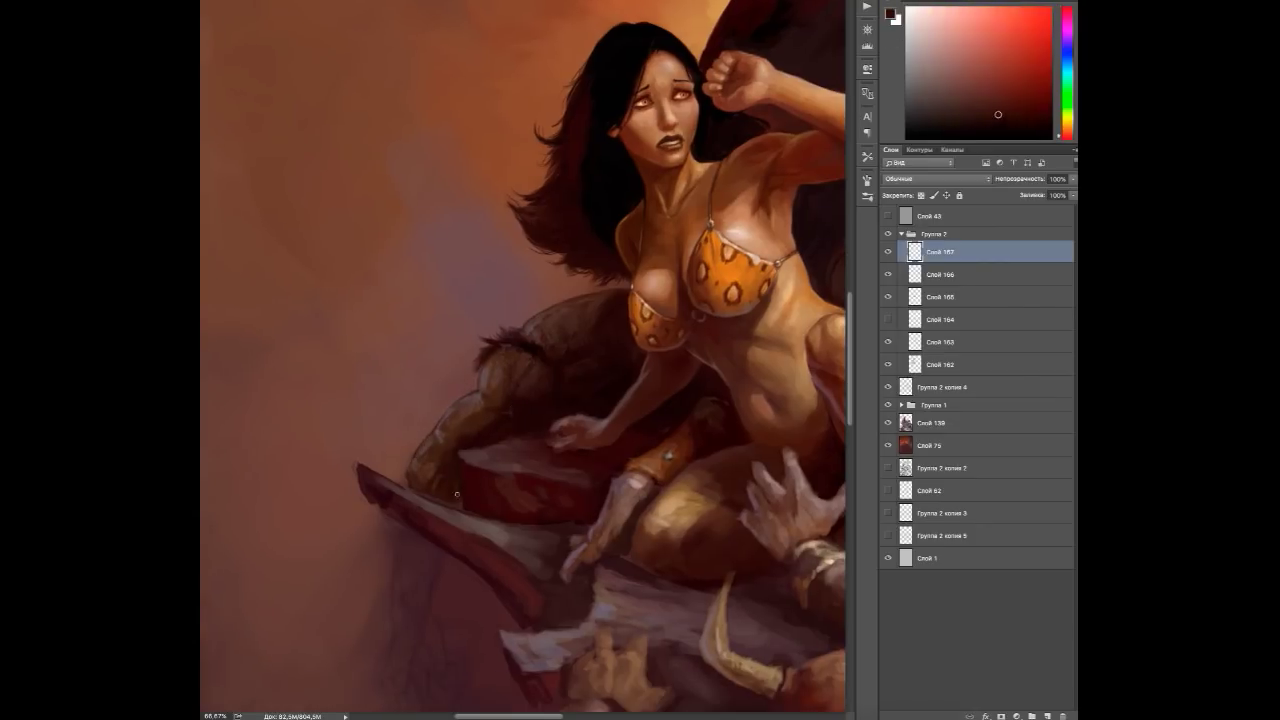
left_click(478, 439, "alt")
Paint sharper planes on the red stone block under the woman's hand, with grey light streaks on its top.
left_click(268, 435, "alt")
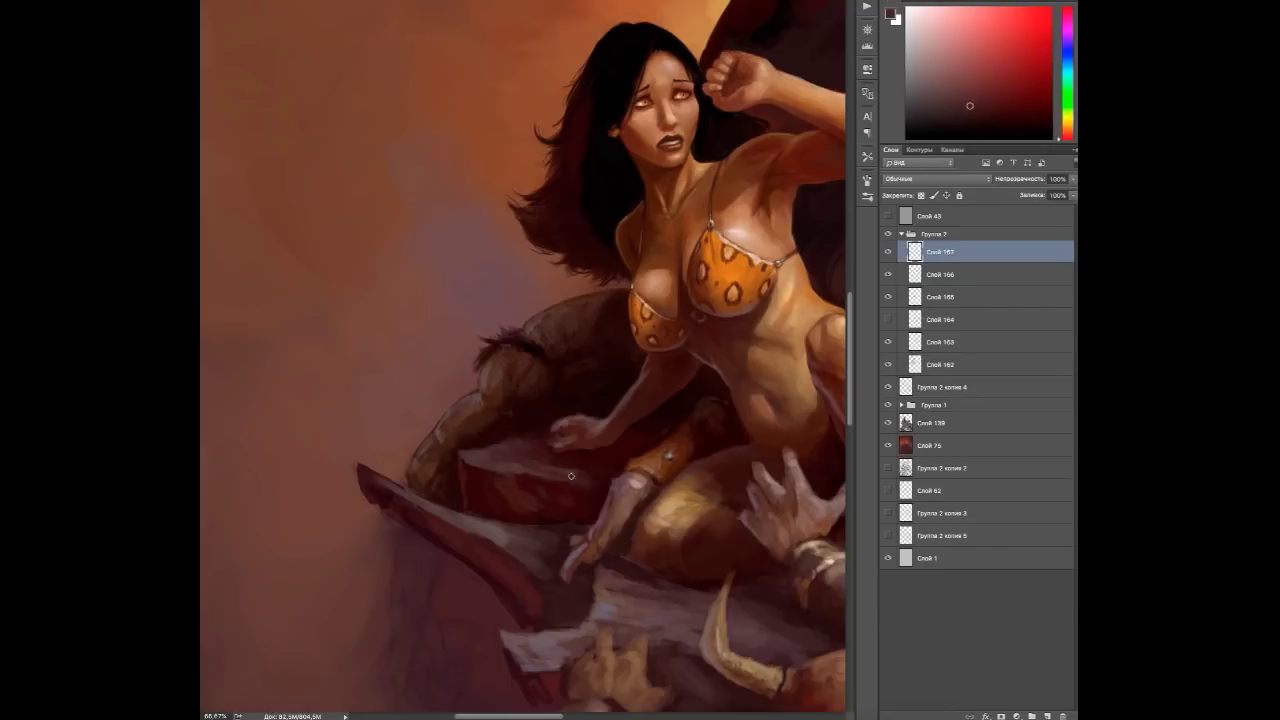
left_click(571, 466, "alt")
left_click(449, 486, "alt")
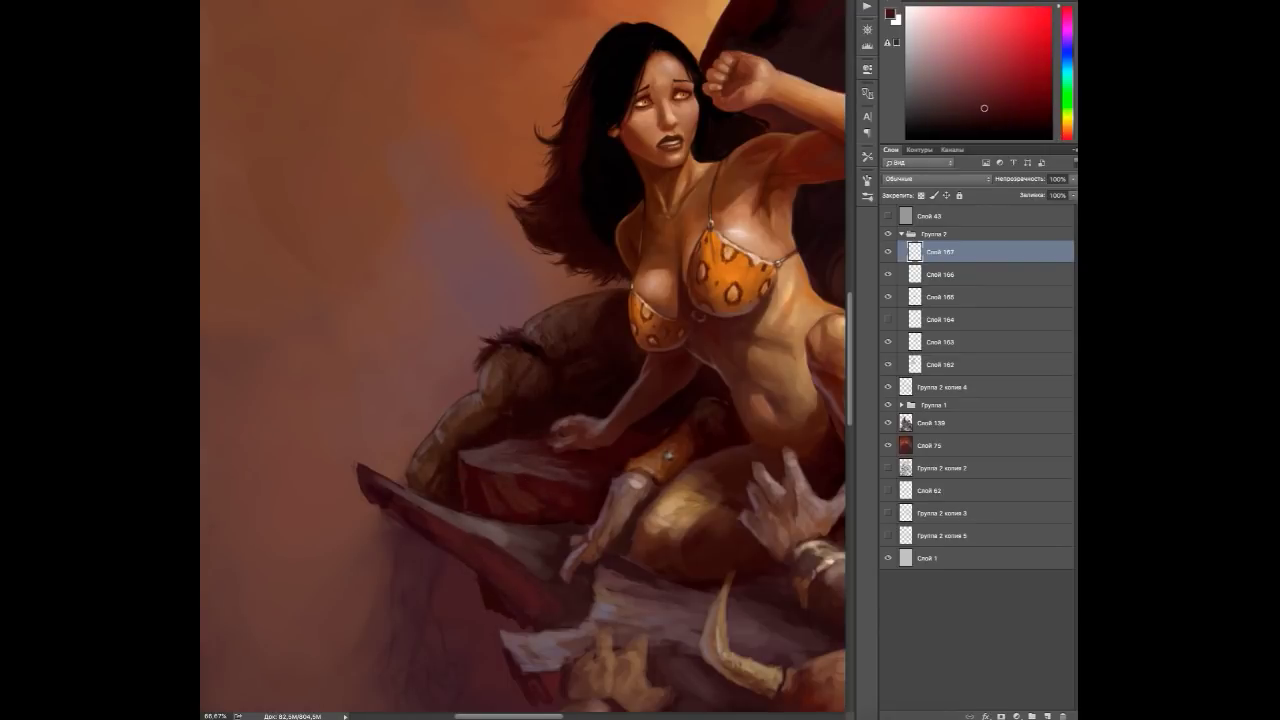
left_click(494, 468, "alt")
left_click(472, 460, "alt")
left_click(470, 453, "alt")
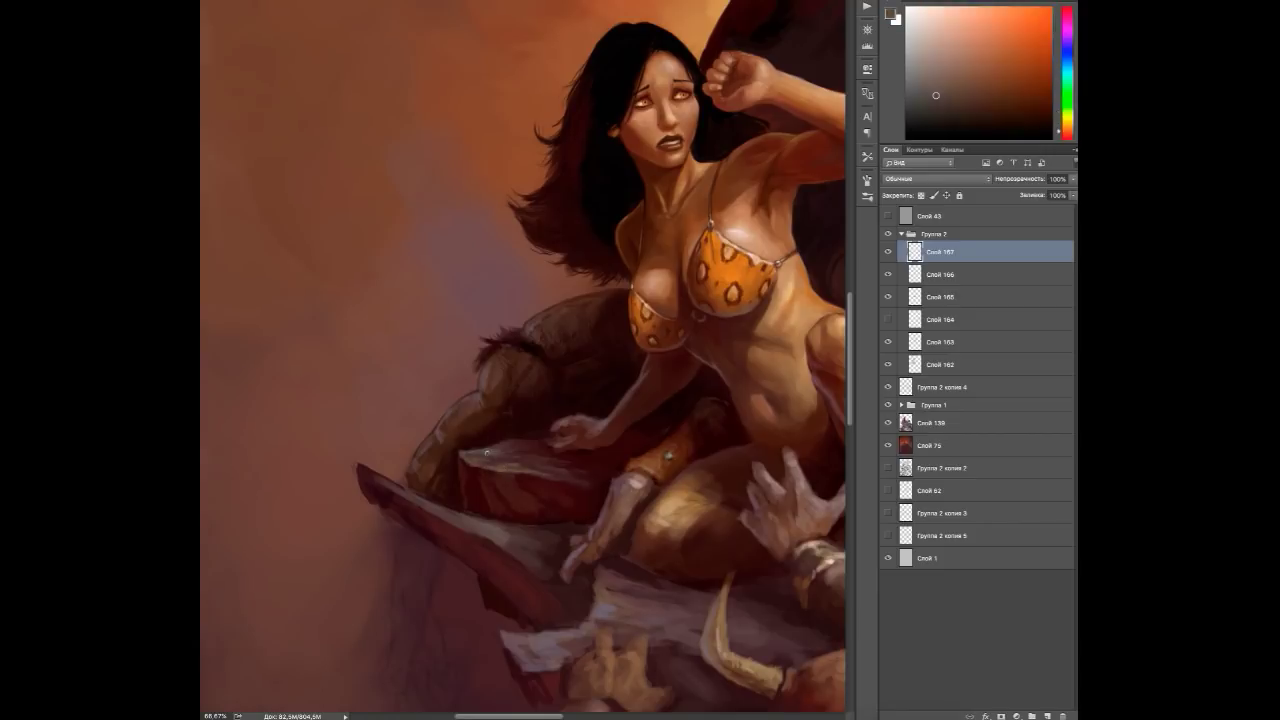
left_click(505, 459, "alt")
Define the jagged slanting slab below the block with a dark red side and grey upper surface.
left_click_drag(417, 380, 377, 425)
left_click(327, 524, "alt")
left_click(340, 545, "alt")
left_click(375, 558, "alt")
left_click(410, 573, "alt")
left_click(465, 597, "alt")
left_click(482, 582, "alt")
left_click(523, 579, "alt")
left_click(509, 614, "alt")
left_click(447, 582, "alt")
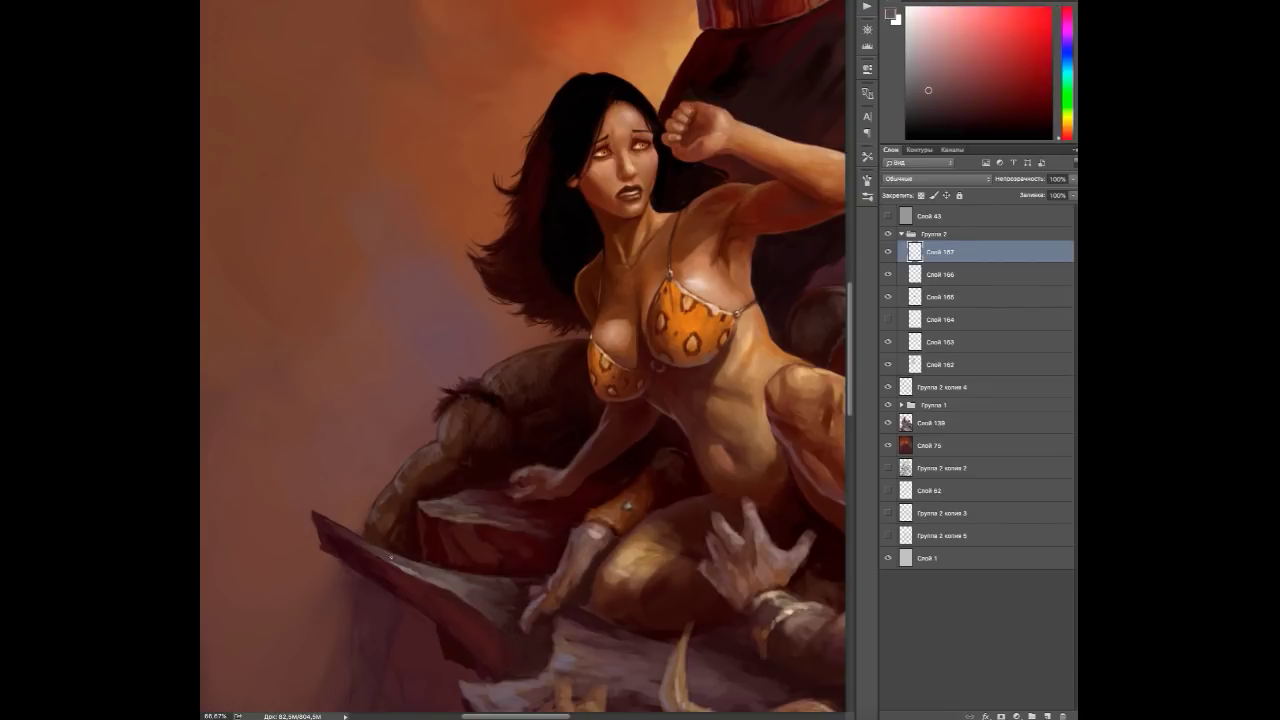
Refine the stone block's top and the fingers of the woman's hand resting on it.
left_click(477, 538, "alt")
left_click(480, 544, "alt")
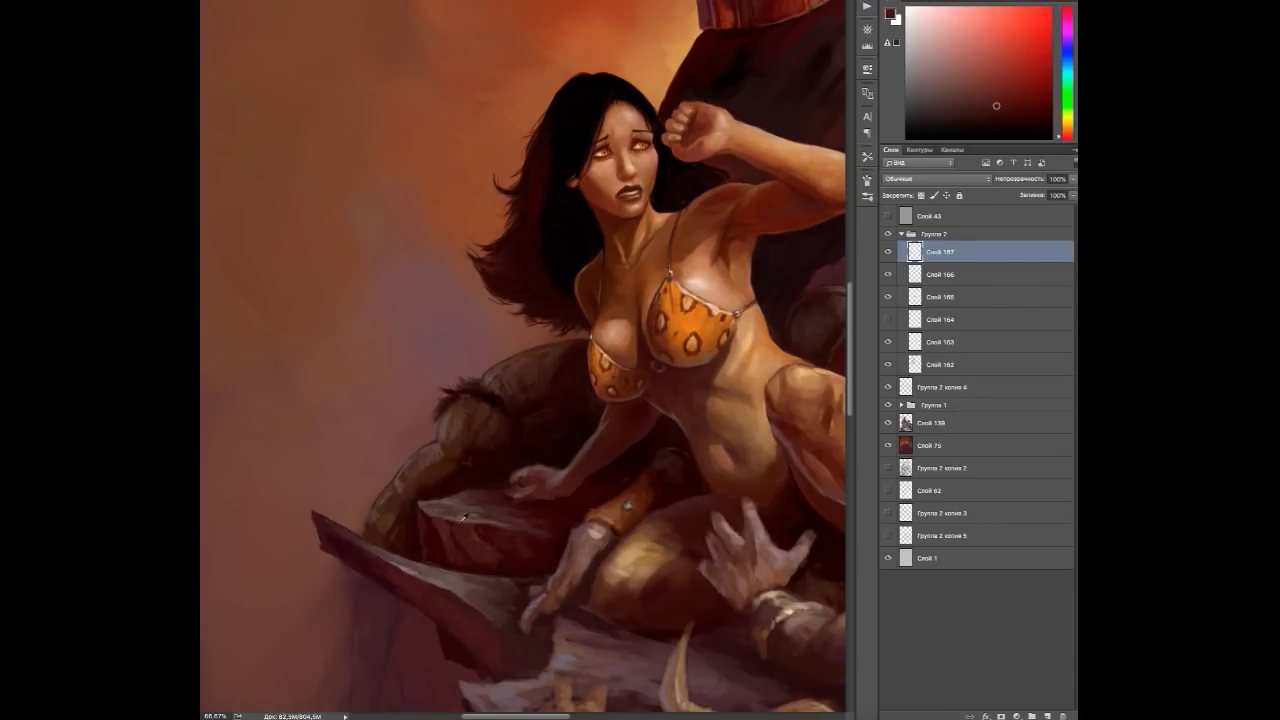
key("ctrl+plus")
left_click(430, 554, "alt")
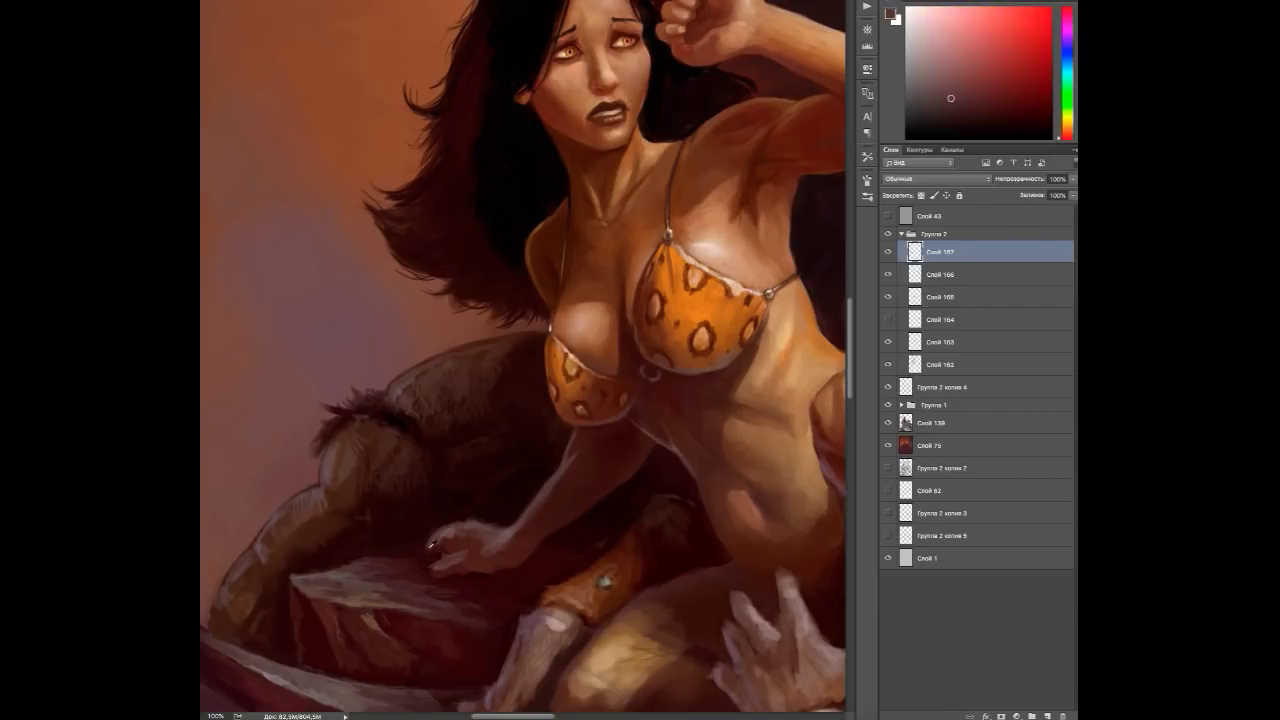
left_click(440, 530, "alt")
left_click(474, 532, "alt")
left_click(471, 540, "alt")
Shape the lower contour of the woman's resting hand and paint the dark red shadow beneath it.
left_click(424, 576, "alt")
left_click(437, 532, "alt")
left_click(463, 562, "alt")
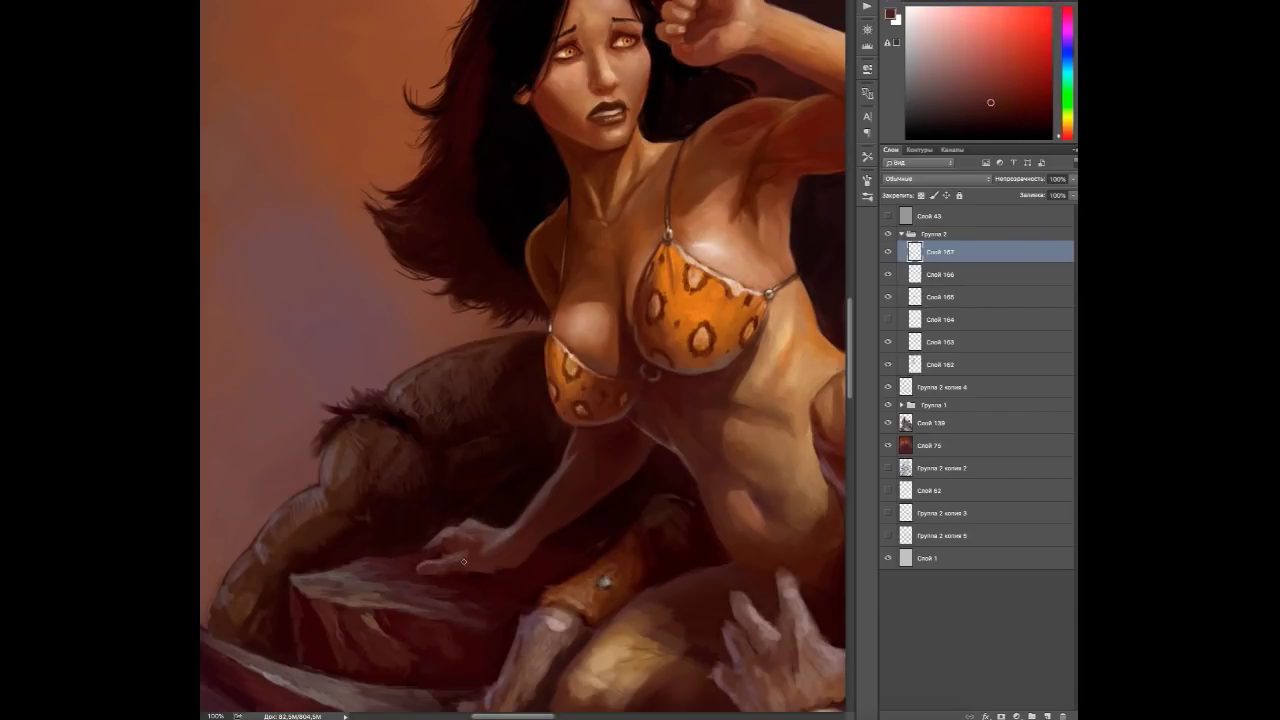
left_click(460, 550, "alt")
left_click(504, 568, "alt")
left_click(471, 565, "alt")
Refine the grey and red surfaces of the stone block and slanting slab with sampled tones.
key("h")
left_click_drag(492, 523, 425, 510)
left_click(430, 483, "alt")
left_click(455, 520, "alt")
left_click(470, 540, "alt")
left_click(484, 563, "alt")
left_click(484, 563, "alt")
left_click_drag(437, 607, 537, 457)
left_click(582, 574, "alt")
Block in the dark brown forearm hanging below the slanting slab, down to the start of its hand.
left_click_drag(430, 460, 420, 540)
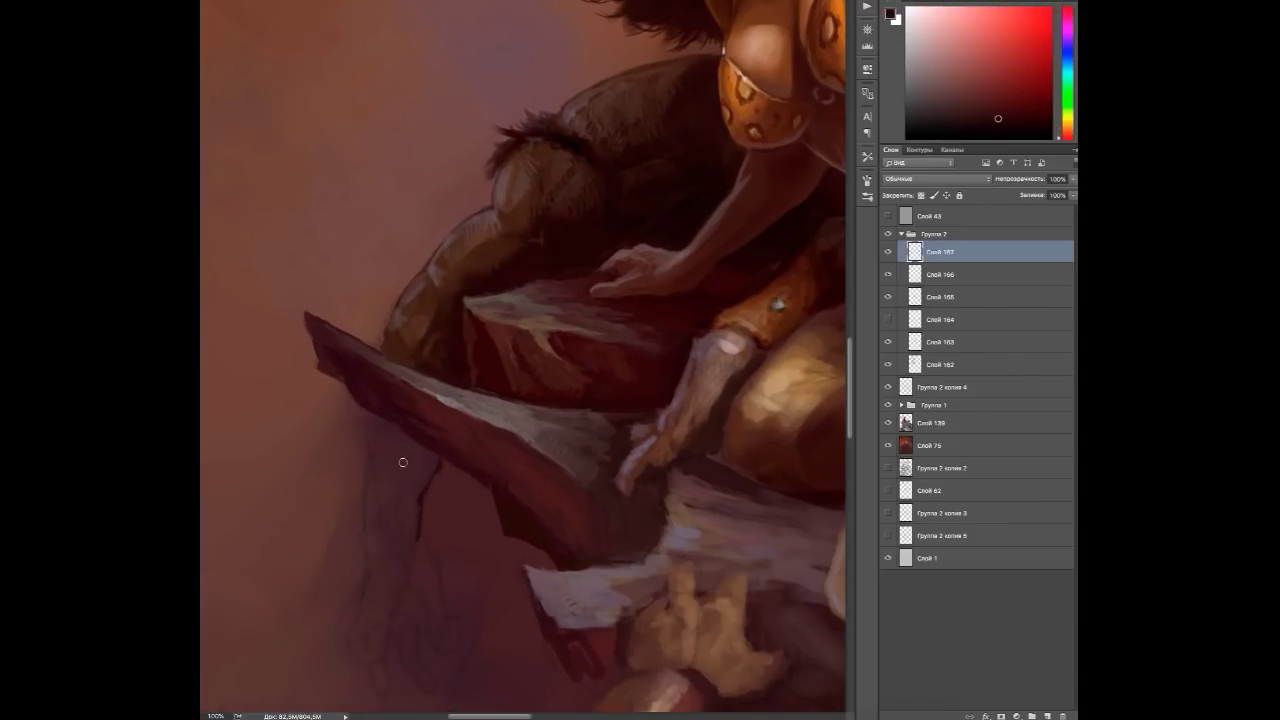
left_click_drag(395, 440, 410, 545)
left_click_drag(370, 415, 380, 545)
left_click_drag(372, 475, 378, 544)
left_click(398, 316, "alt")
left_click(385, 500, "alt")
left_click_drag(370, 415, 378, 471)
mouse_move(372, 532)
left_mouse_down()
mouse_move(380, 560)
mouse_move(444, 479)
mouse_move(470, 530)
left_mouse_up()
left_click_drag(460, 465, 419, 551)
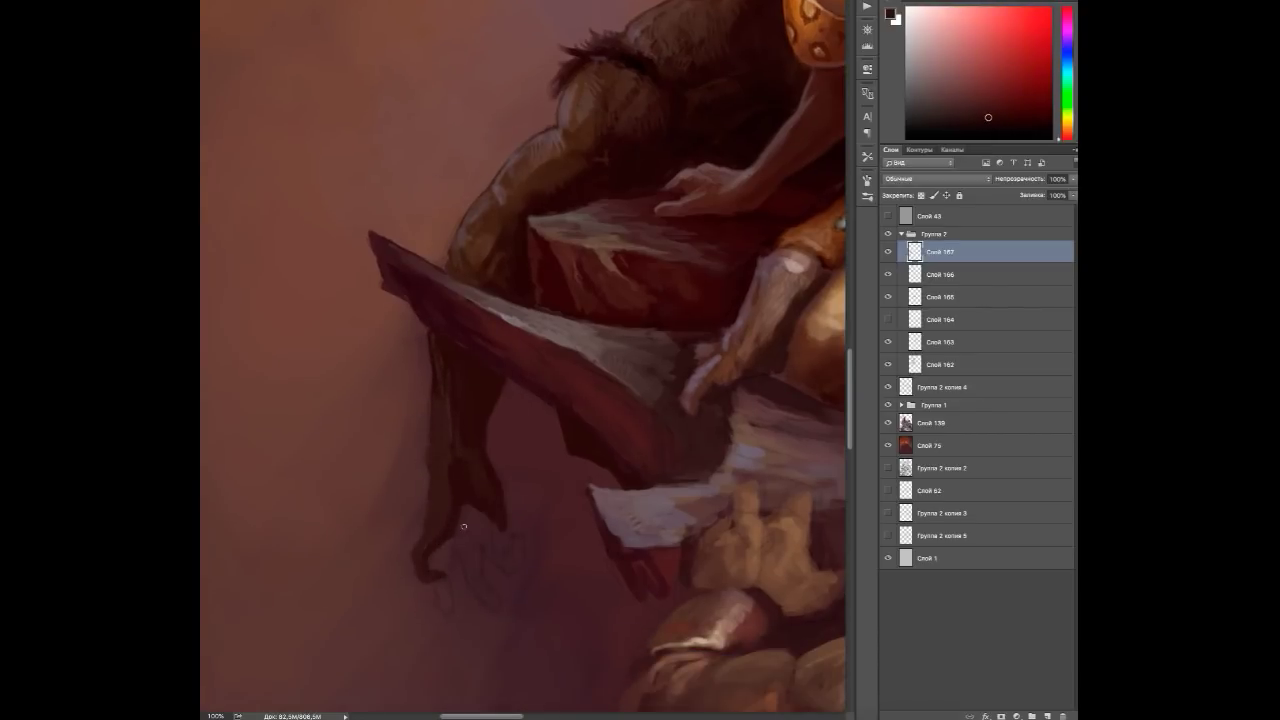
Paint the hanging arm's dark brown hand with spread, drooping fingers.
left_click(443, 509, "alt")
left_click_drag(458, 506, 478, 582)
left_click_drag(472, 566, 496, 612)
left_click_drag(480, 514, 494, 602)
left_click(440, 545, "alt")
mouse_move(455, 540)
left_mouse_down()
mouse_move(438, 587)
mouse_move(447, 571)
mouse_move(438, 612)
left_mouse_up()
left_click(451, 544, "alt")
left_click(486, 516, "alt")
left_click_drag(486, 518, 506, 560)
Add muted purple-grey tones to the hanging hand and forearm.
left_click(436, 491, "alt")
left_click(436, 491, "alt")
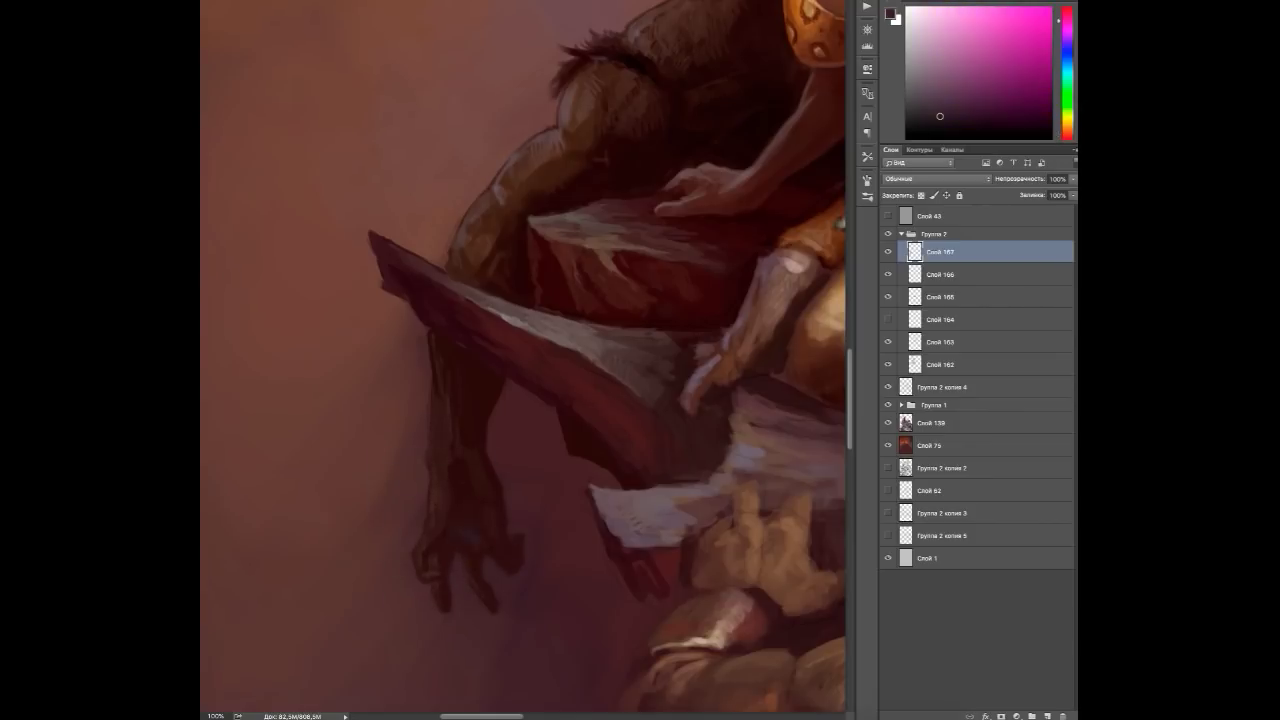
left_click(469, 338, "alt")
left_click(469, 338, "alt")
left_click(469, 338, "alt")
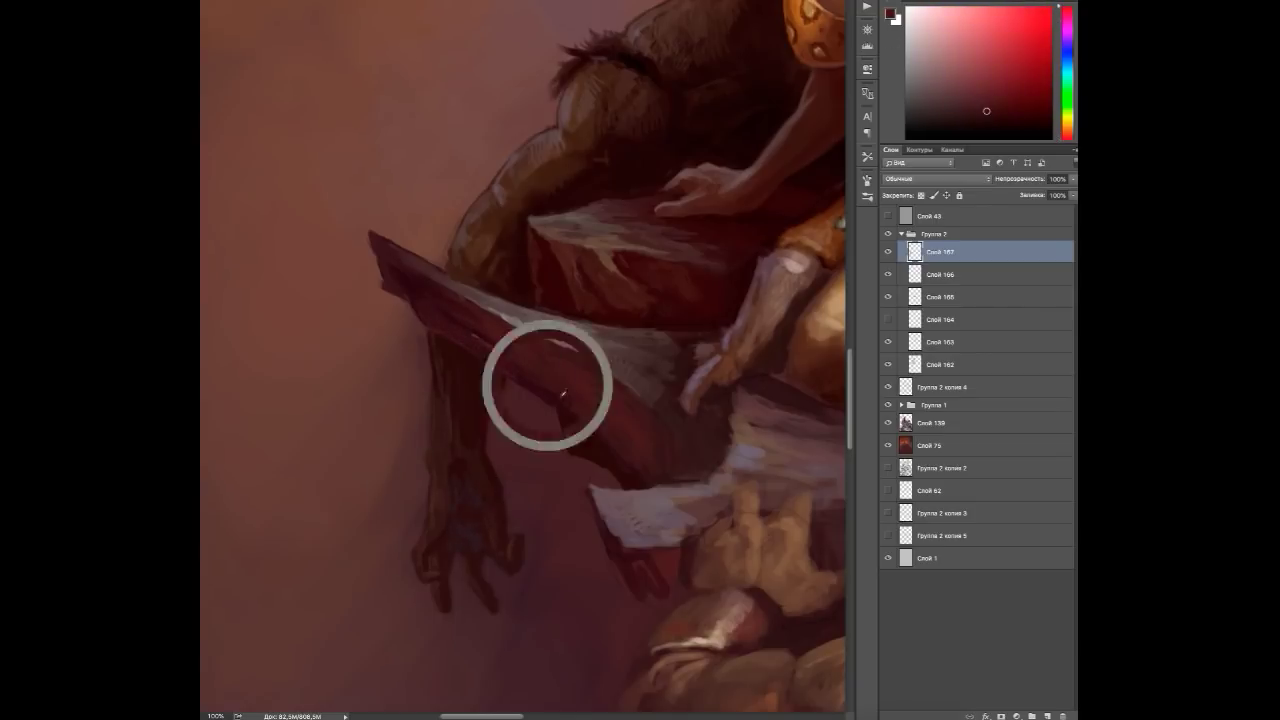
Refine the slanting slab's grey upper surface and dark red side with sampled tones.
left_click(665, 333, "alt")
left_click(642, 408, "alt")
left_click(637, 390, "alt")
left_click_drag(380, 243, 298, 321)
left_click(298, 321, "alt")
left_click_drag(461, 539, 216, 655)
Detail the fallen figure's orange bracer with round metal studs, a dark upper end and small highlights.
left_click(525, 402, "alt")
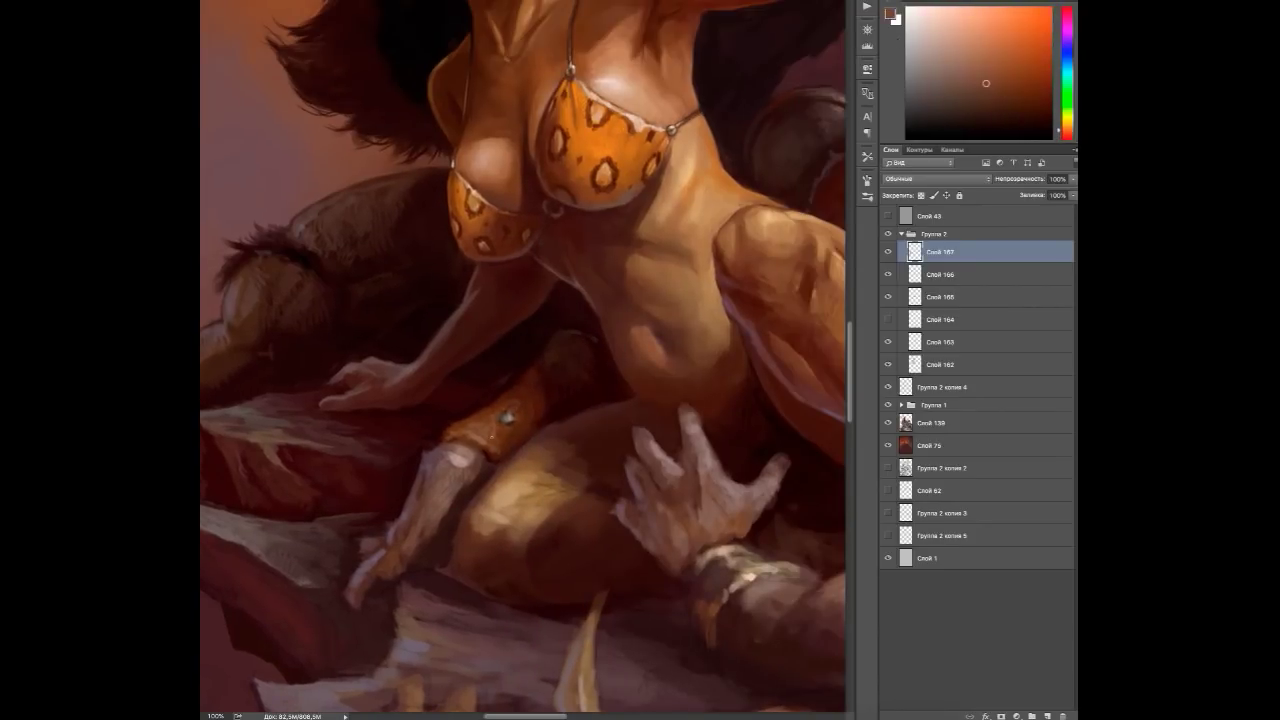
left_click(463, 443, "alt")
left_click_drag(507, 393, 550, 346)
left_click(497, 424, "alt")
left_click(490, 383, "alt")
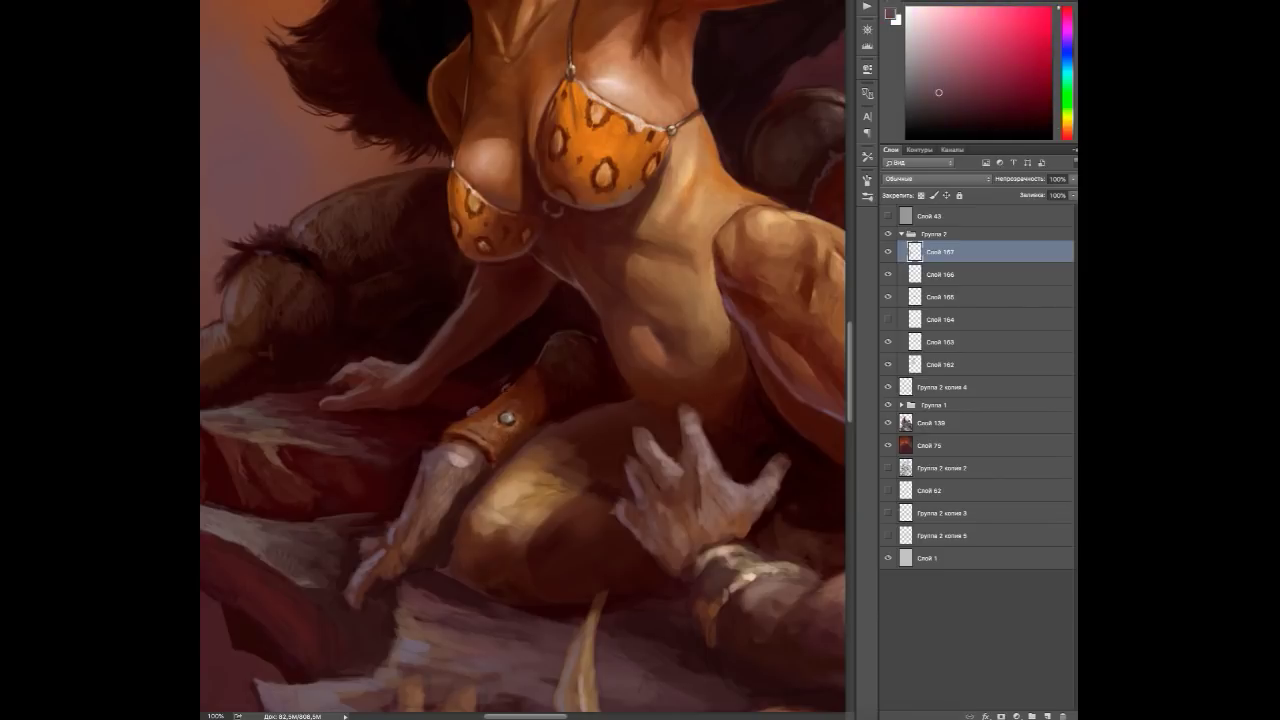
left_click(540, 392, "alt")
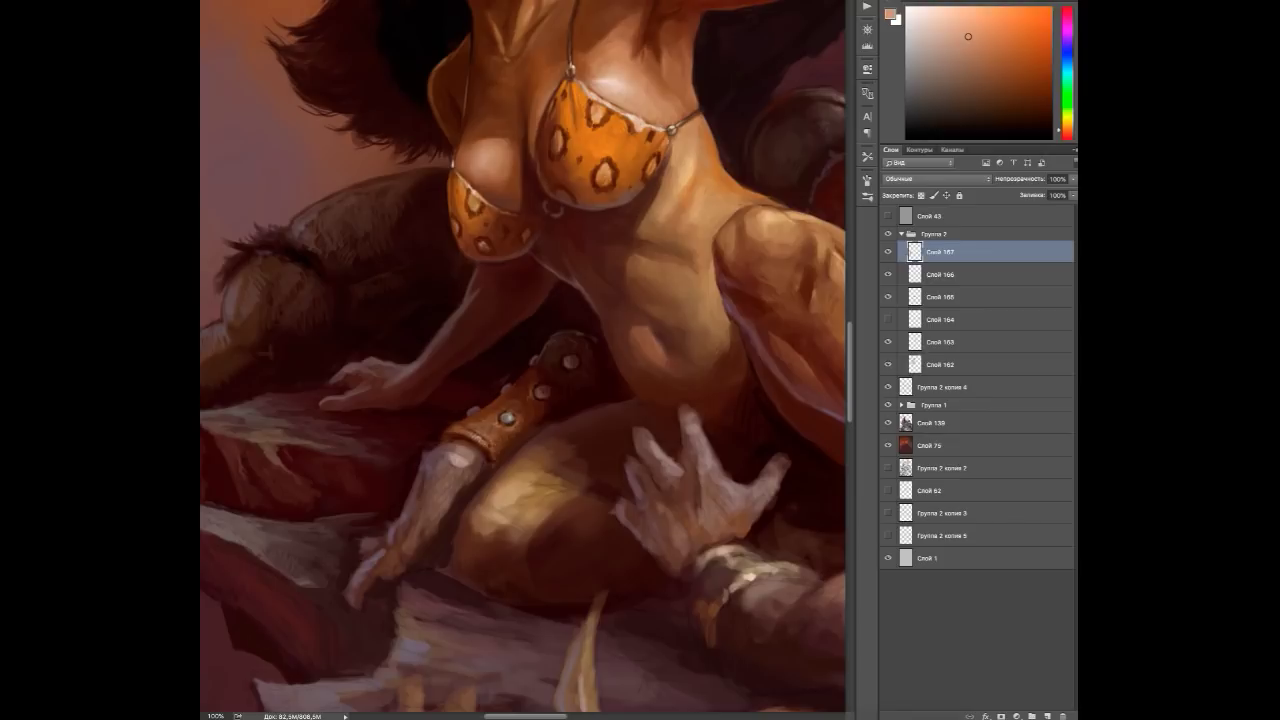
left_click(484, 431, "alt")
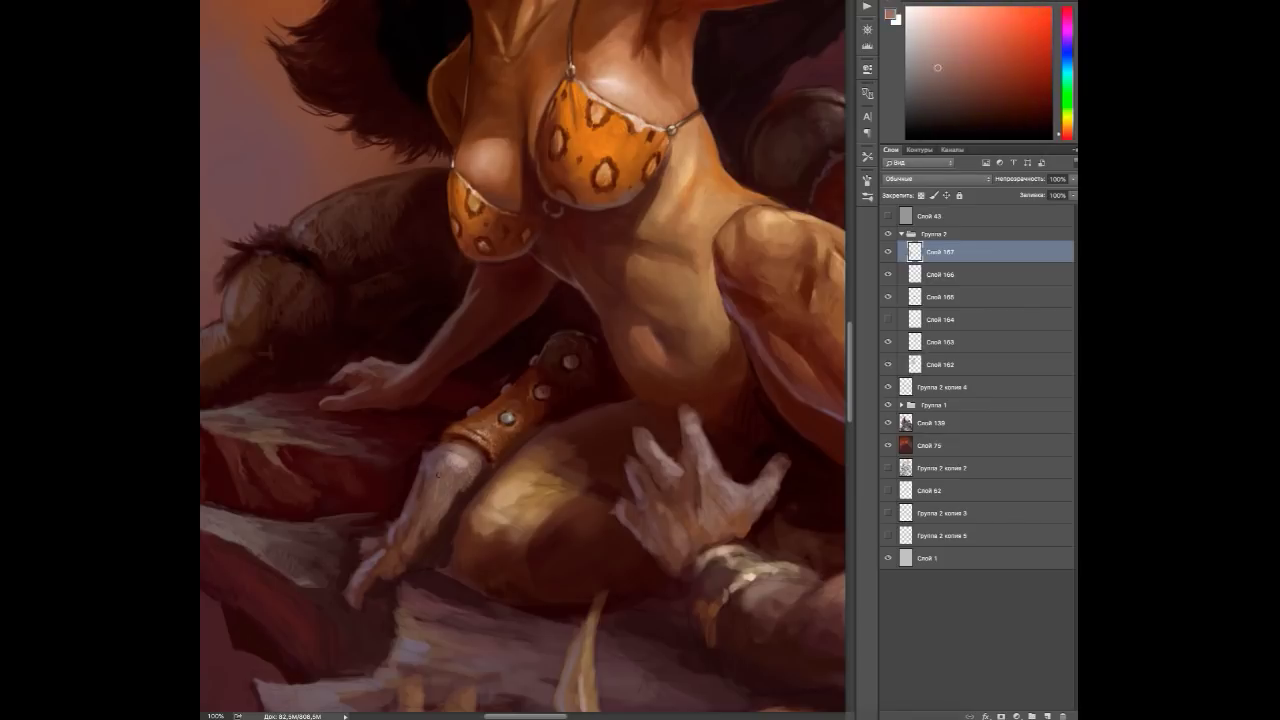
Smooth the pale grey forearm and wrist below the studded bracer with sampled greys and browns.
left_click(425, 489, "alt")
left_click(417, 528, "alt")
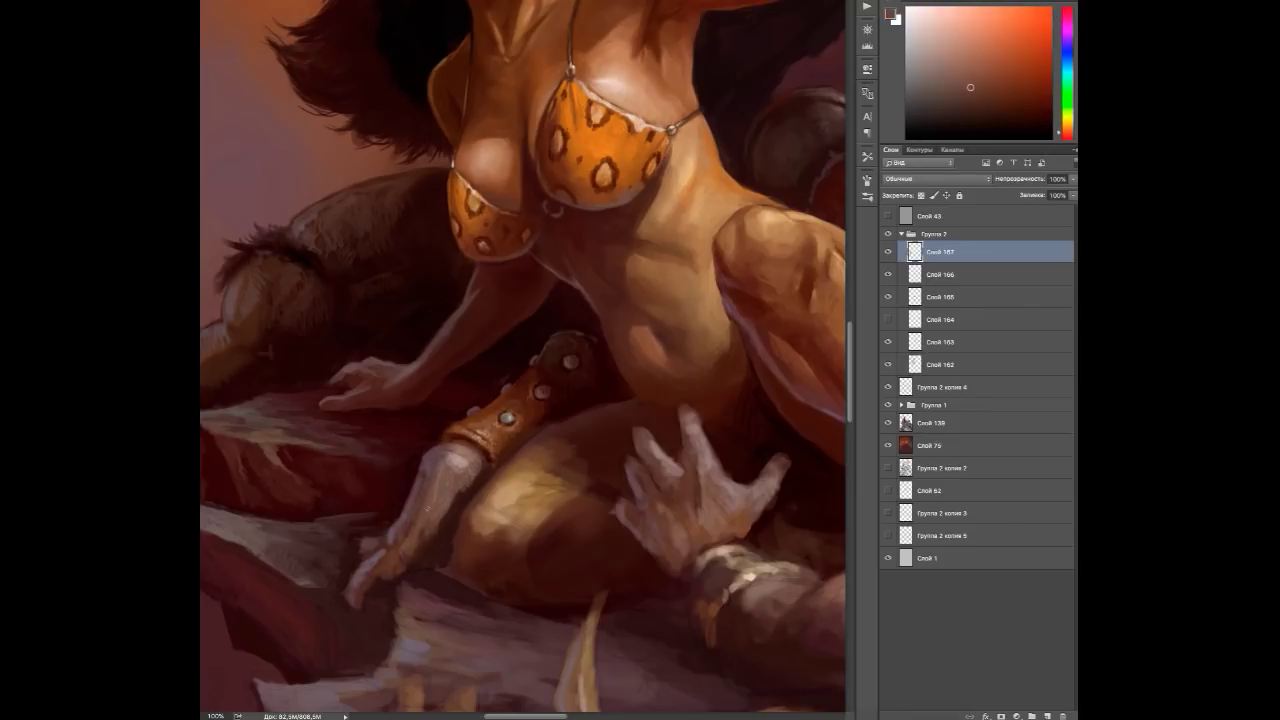
left_click(462, 451, "alt")
left_click(380, 580, "alt")
left_click_drag(380, 580, 490, 560)
left_click(480, 514, "alt")
left_click(468, 541, "alt")
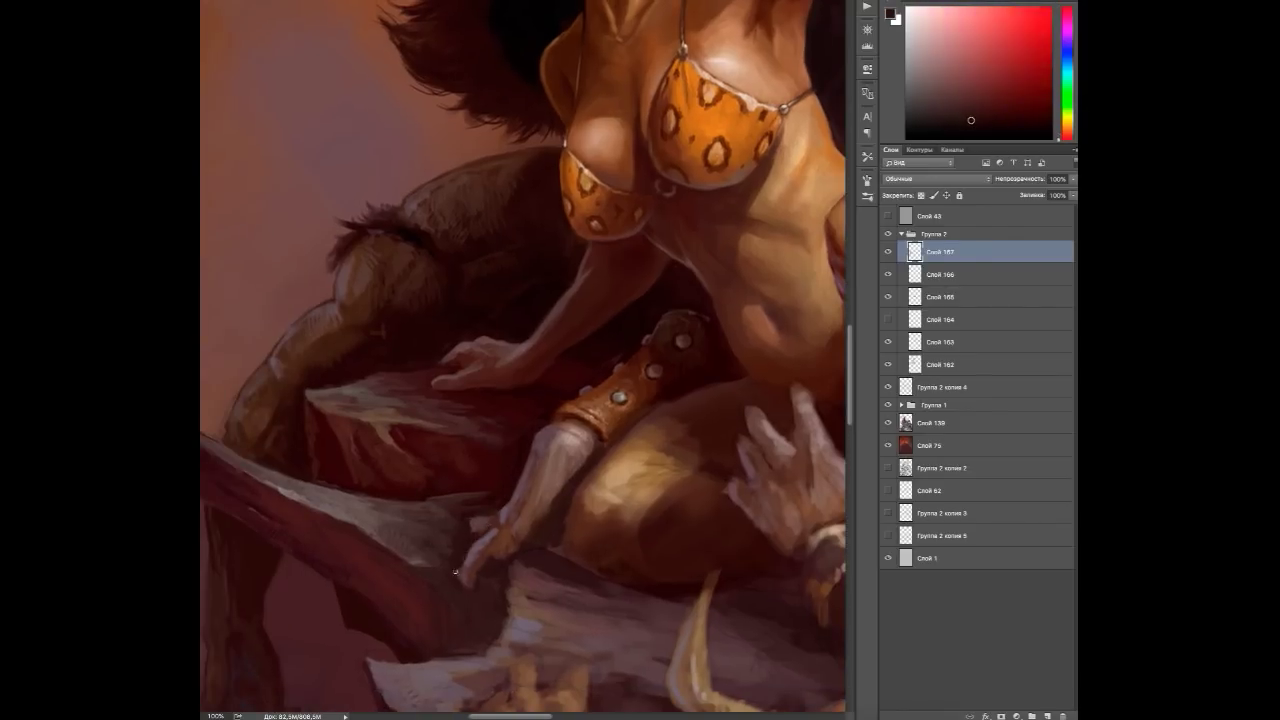
Reshape the fingers of the grey hand below the bracer with sampled dark and light tones.
left_click(468, 541, "alt")
left_click(506, 559, "alt")
left_click(509, 553, "alt")
left_click(505, 541, "alt")
left_click(505, 565, "alt")
left_click(490, 555, "alt")
left_click(477, 543, "alt")
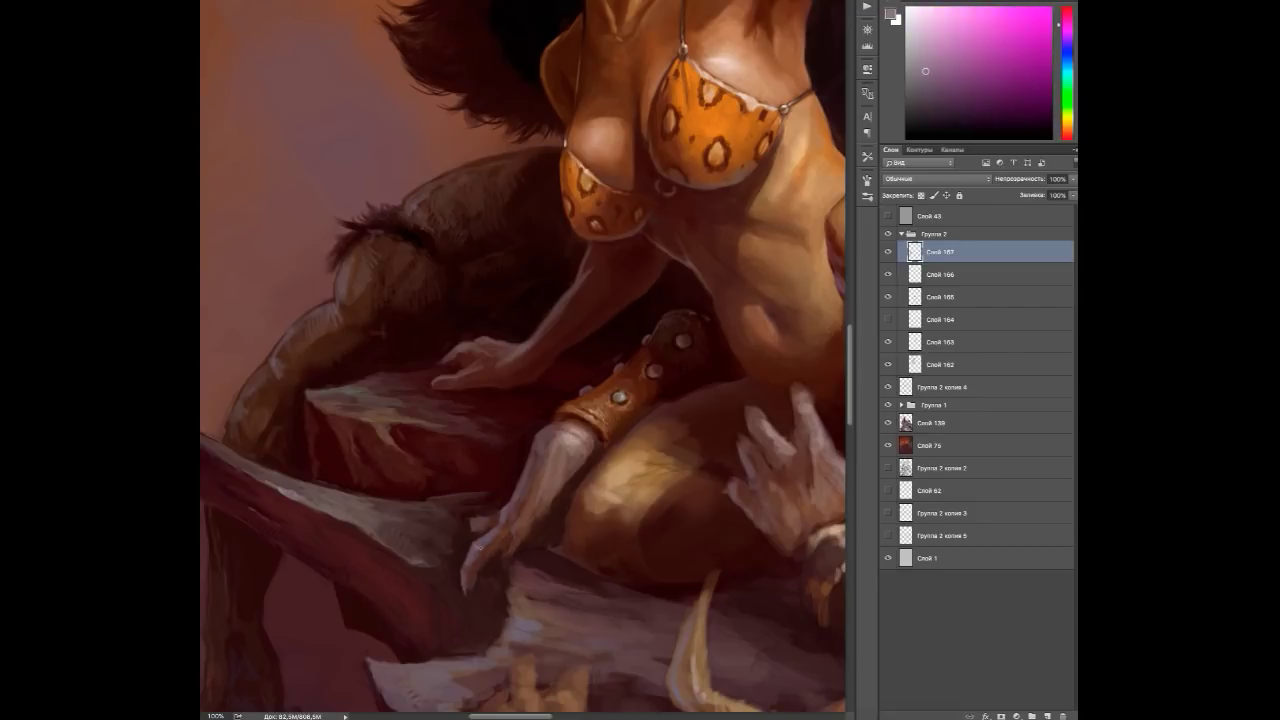
Finish the grey hand's highlights and paint the dim fingers beside it next to the woman's bent knee.
left_click(533, 448, "alt")
left_click(480, 533, "alt")
left_click(534, 540, "alt")
left_click(550, 537, "alt")
left_click_drag(540, 560, 374, 620)
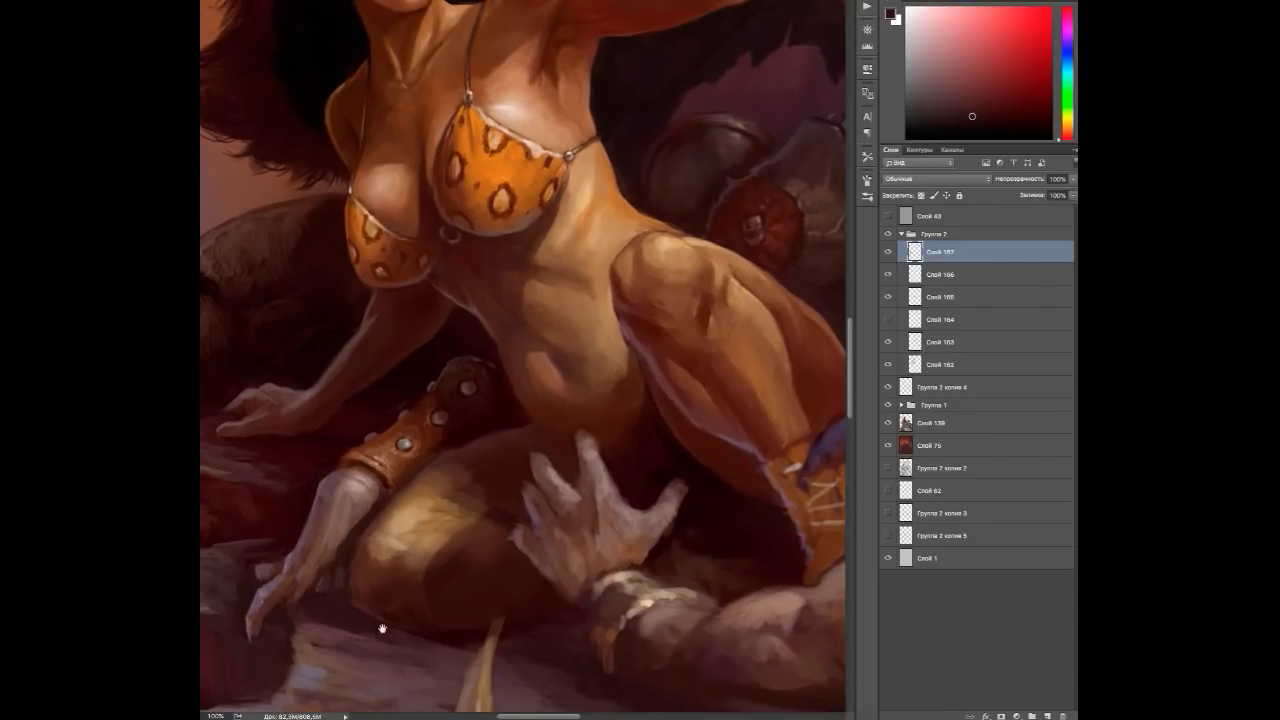
Refine the outline and smooth the lit surface of the woman's bent knee and thigh with sampled yellows and browns.
left_click(374, 602, "alt")
left_click(354, 591, "alt")
left_click(378, 555, "alt")
left_click(413, 524, "alt")
left_click(389, 539, "alt")
left_click(426, 503, "alt")
left_click(565, 440, "alt")
left_click(455, 475, "alt")
left_click(444, 437, "alt")
left_click(452, 498, "alt")
left_click(460, 500, "alt")
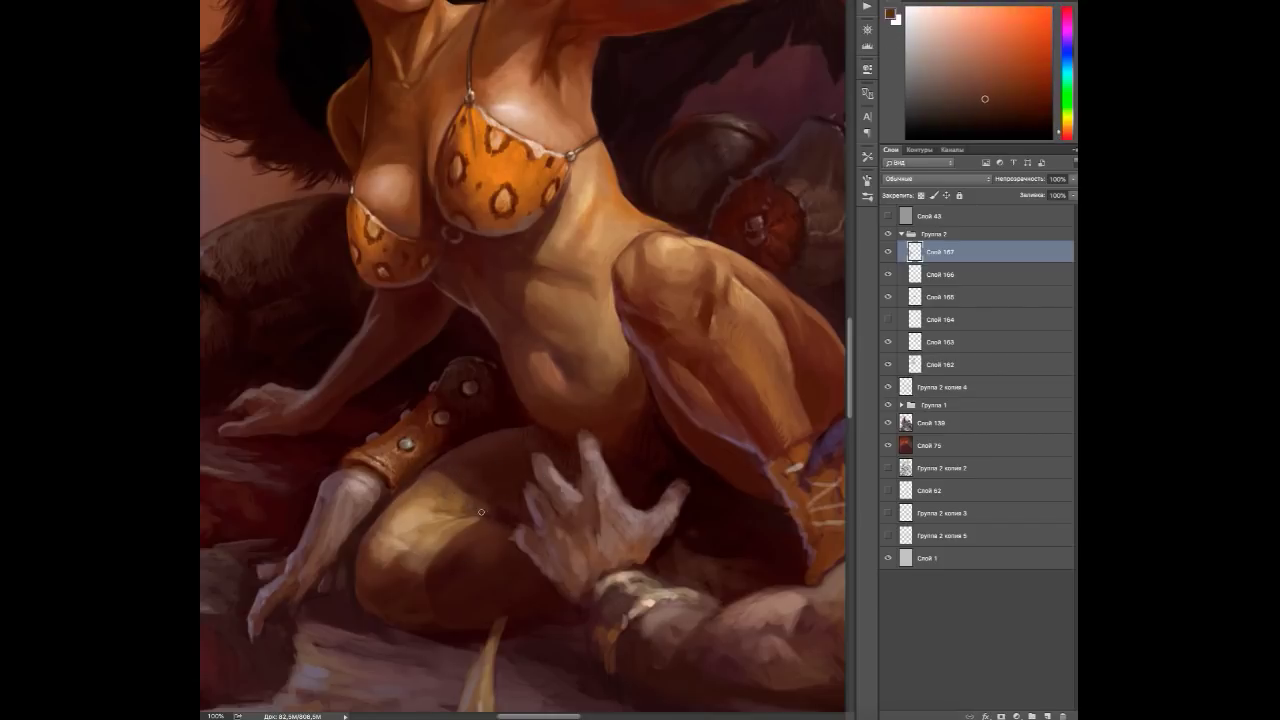
Blend the shadowed thigh between the studded bracer and the reaching hand with sampled dark browns and reds.
left_click(455, 504, "alt")
left_click(445, 460, "alt")
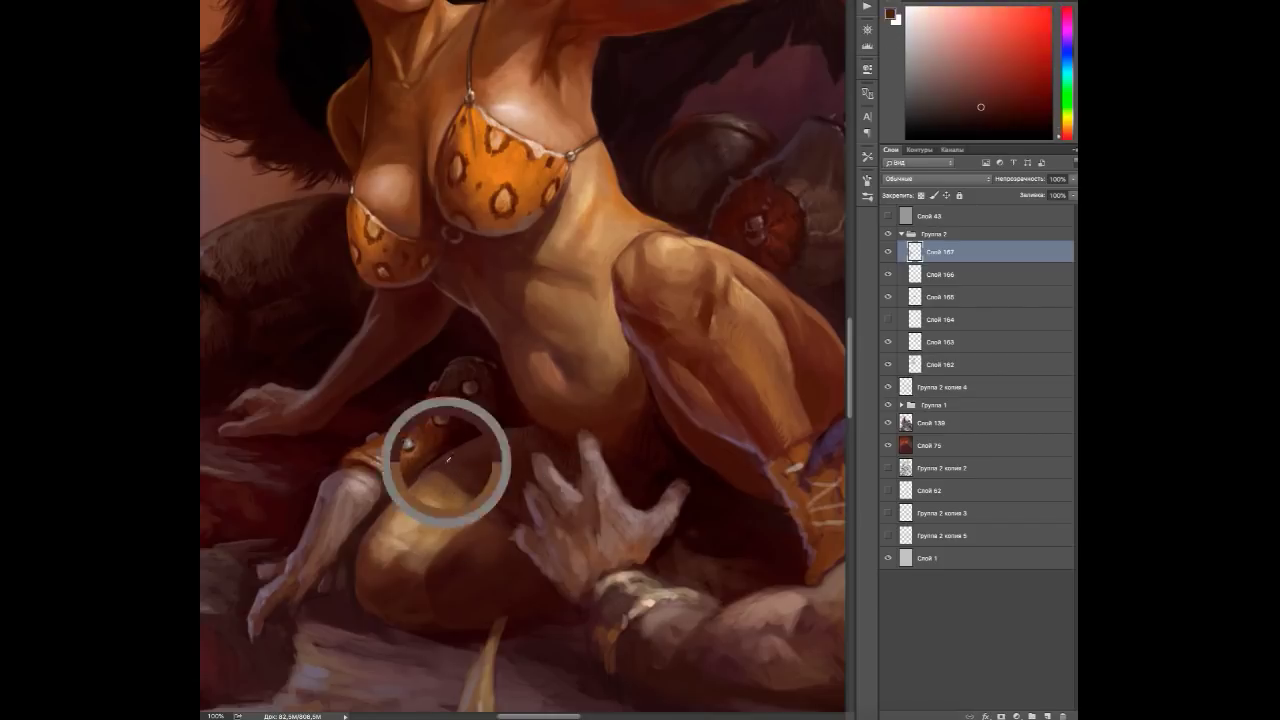
left_click_drag(445, 460, 425, 375)
left_click(441, 476, "alt")
left_click(492, 510, "alt")
left_click(494, 436, "alt")
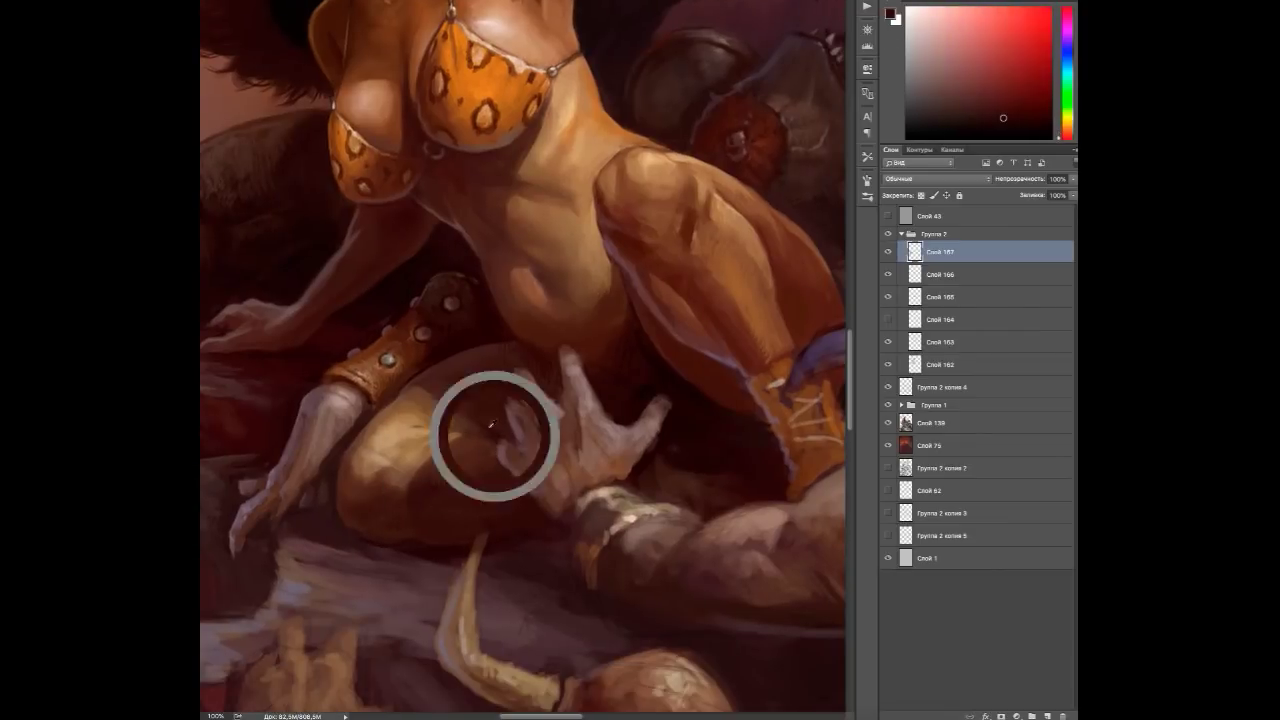
left_click(427, 410, "alt")
left_click(497, 528, "alt")
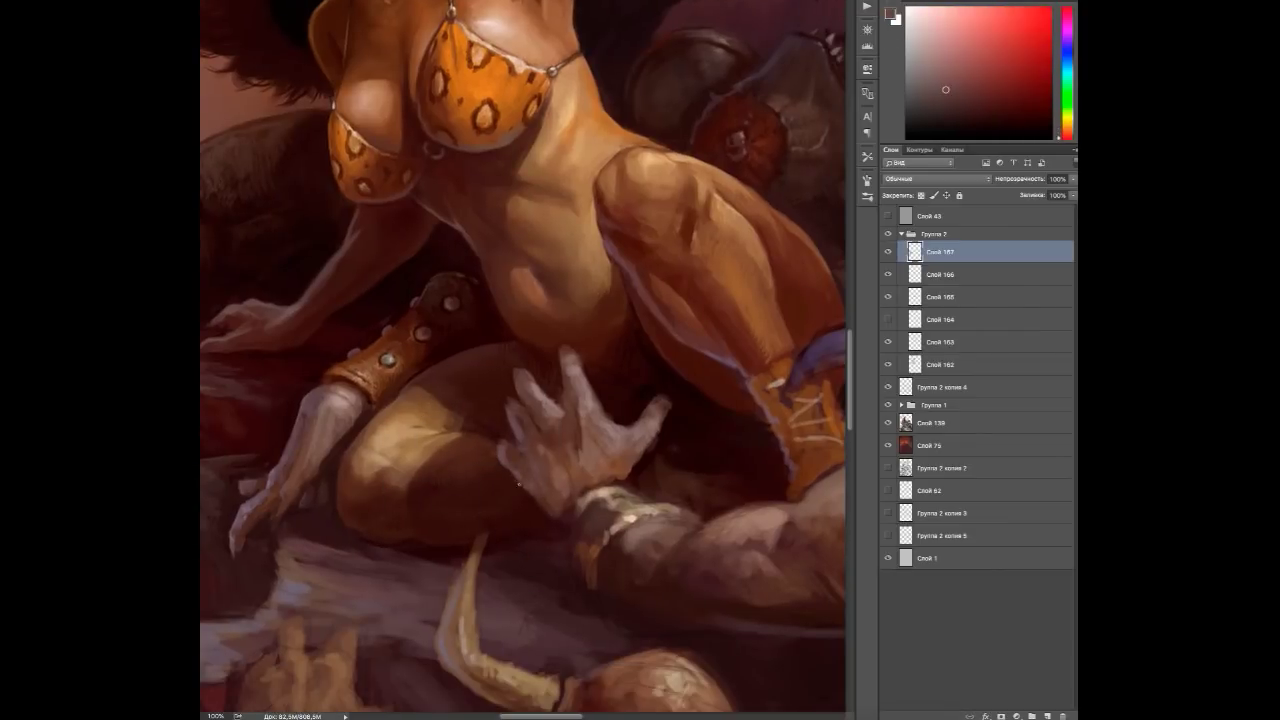
Add a new layer above the others in the group and flip the illustration horizontally.
key("ctrl+minus")
key("ctrl+minus")
key("ctrl+minus")
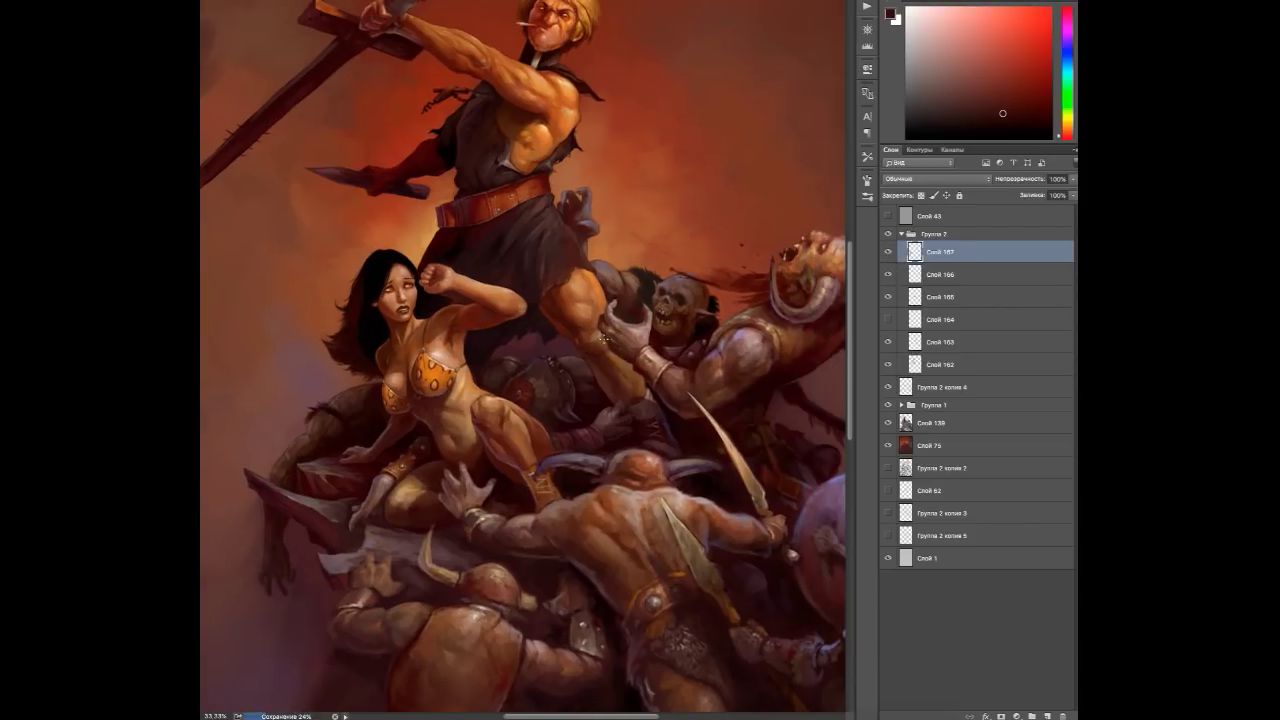
key("ctrl+shift+alt+n")
key("ctrl+shift+h")
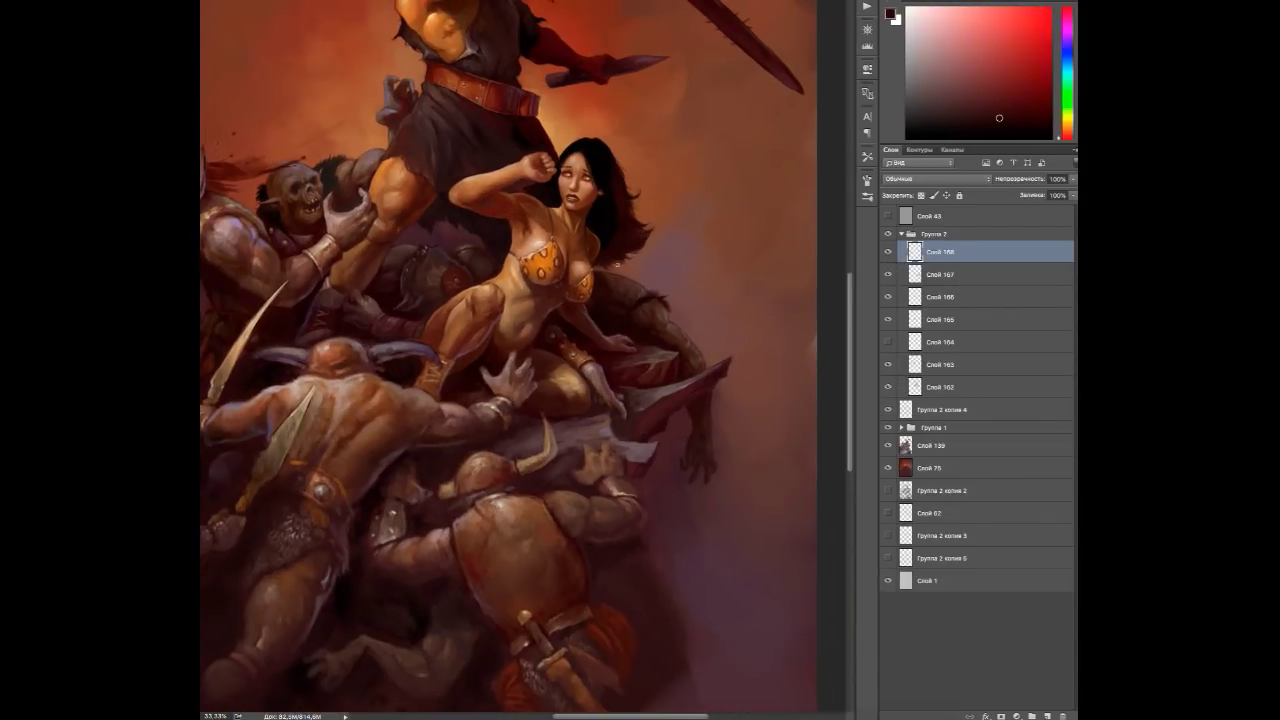
Sharpen the pale grey slab below the woman's knee, painting its broken edge and pointed end with sampled greys.
key("ctrl+plus")
key("ctrl+plus")
left_click(660, 464, "alt")
left_click(636, 488, "alt")
left_click(566, 466, "alt")
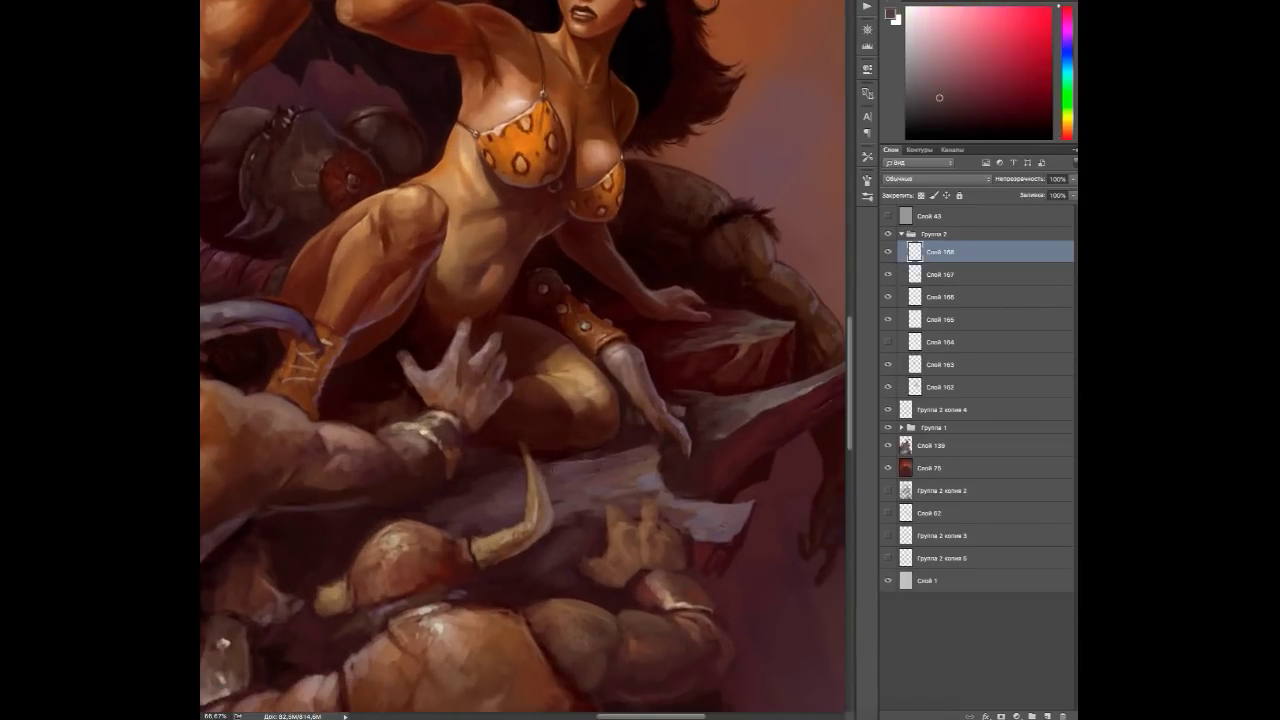
left_click(598, 504, "alt")
left_click(630, 480, "alt")
left_click(655, 466, "alt")
left_click(652, 490, "alt")
left_click(700, 505, "alt")
left_click(705, 506, "alt")
left_click_drag(694, 506, 744, 510)
Darken around the slab's pointed end and reshape the palm of the brown hand raised in front of it.
left_click(700, 536, "alt")
left_click(714, 557, "alt")
left_click(692, 557, "alt")
left_click(667, 521, "alt")
left_click(650, 530, "alt")
left_click(633, 577, "alt")
left_click(602, 547, "alt")
left_click(605, 549, "alt")
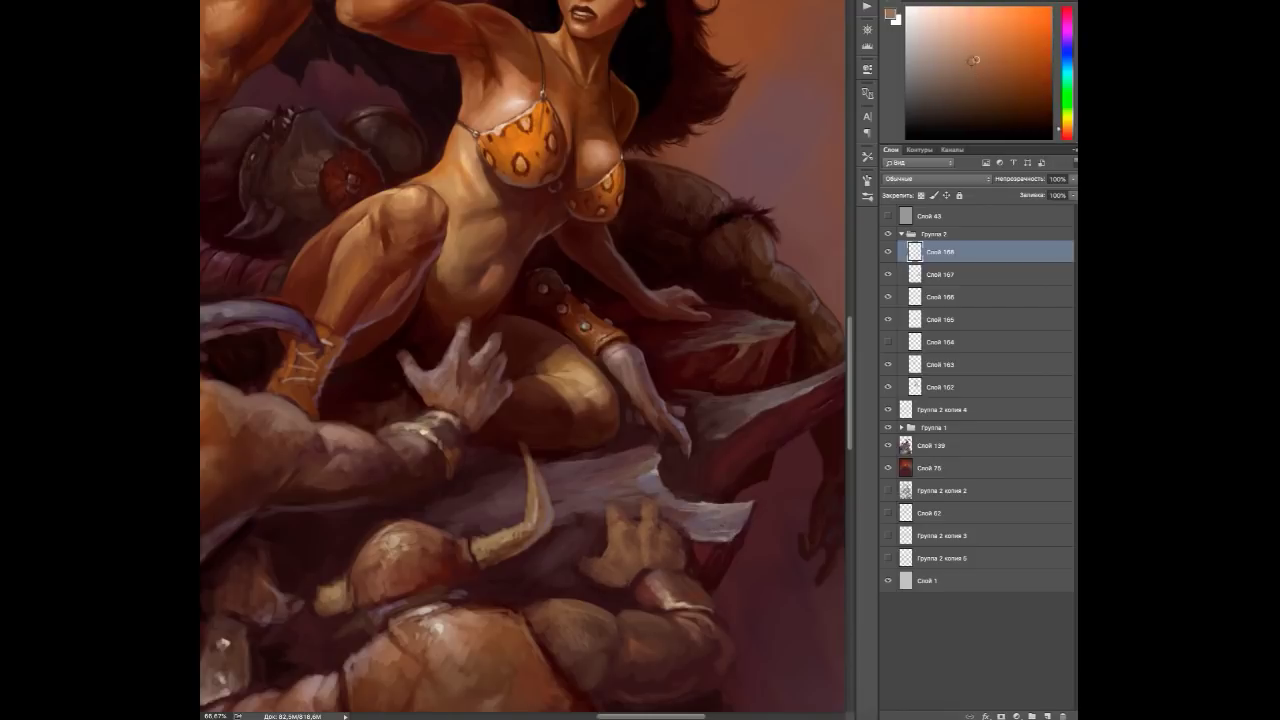
Define the raised brown hand's fingers with lighter fingertips and darker gaps sampled from the surroundings.
left_click(654, 497, "alt")
left_click(668, 509, "alt")
left_click(668, 509, "alt")
left_click(668, 509, "alt")
left_click(590, 515, "alt")
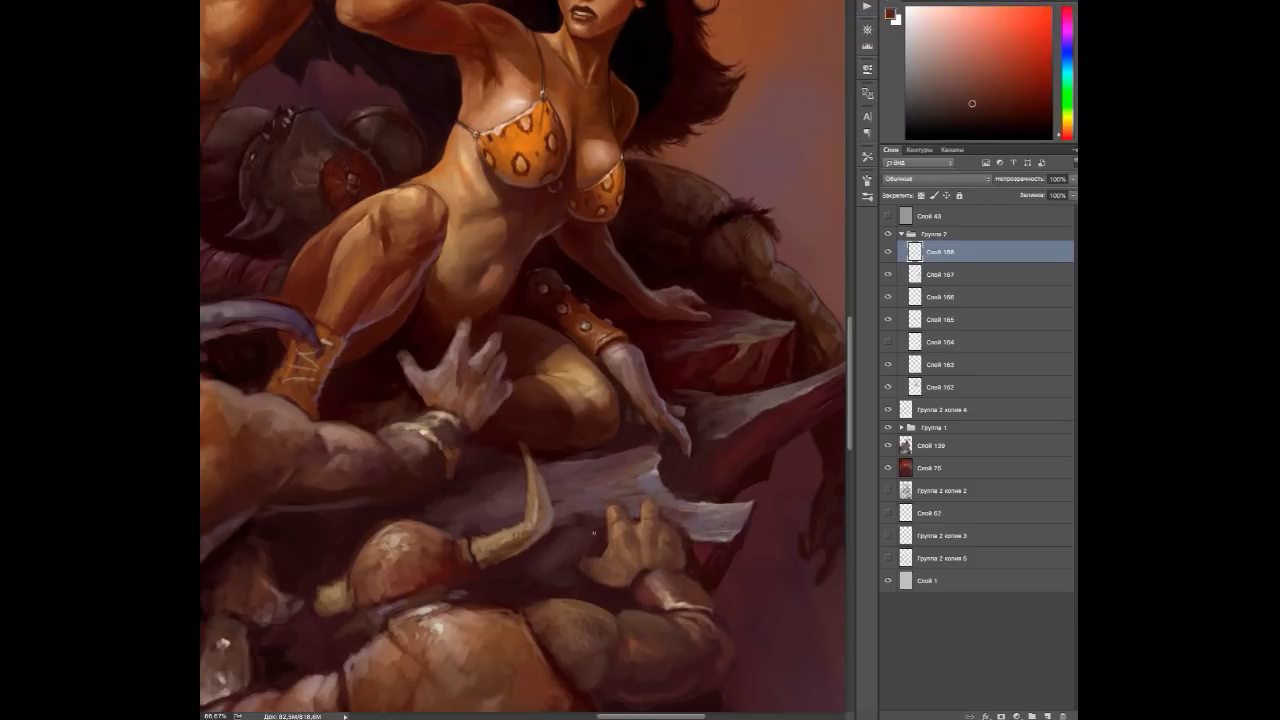
left_click(550, 567, "alt")
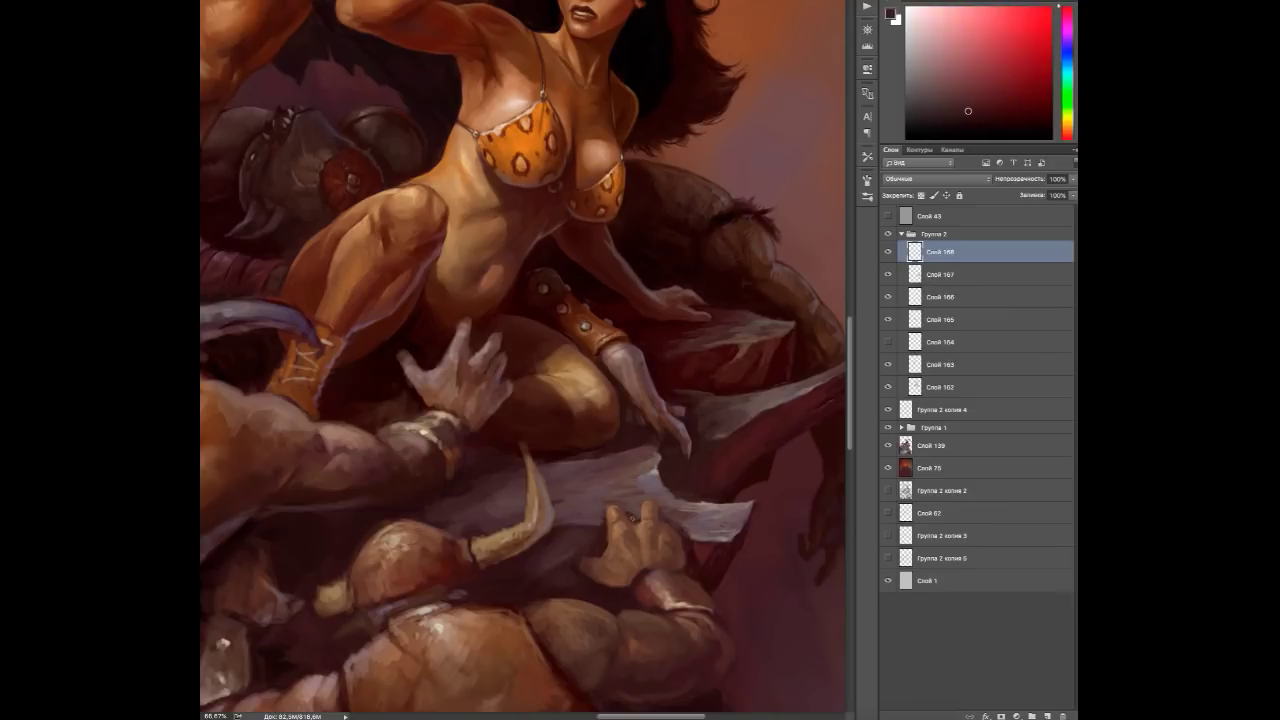
Detail the reddish wristband below the raised brown hand with a smoother surface and a light rim.
left_click(630, 590, "alt")
left_click(668, 605, "alt")
left_click(713, 611, "alt")
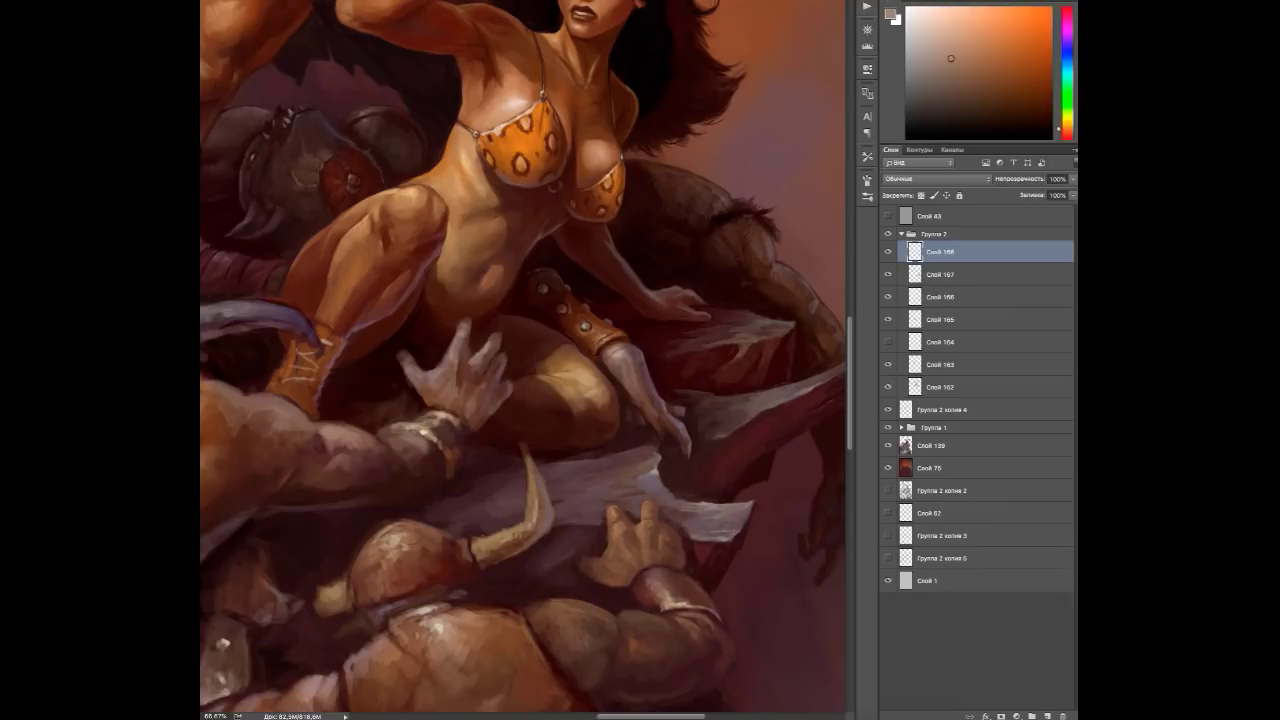
left_click(705, 610, "alt")
left_click(644, 576, "alt")
left_click(661, 597, "alt")
Paint the grey slab's surface between the helmet's horn and the woman's knee with sampled dark and light greys.
left_click_drag(557, 446, 567, 446)
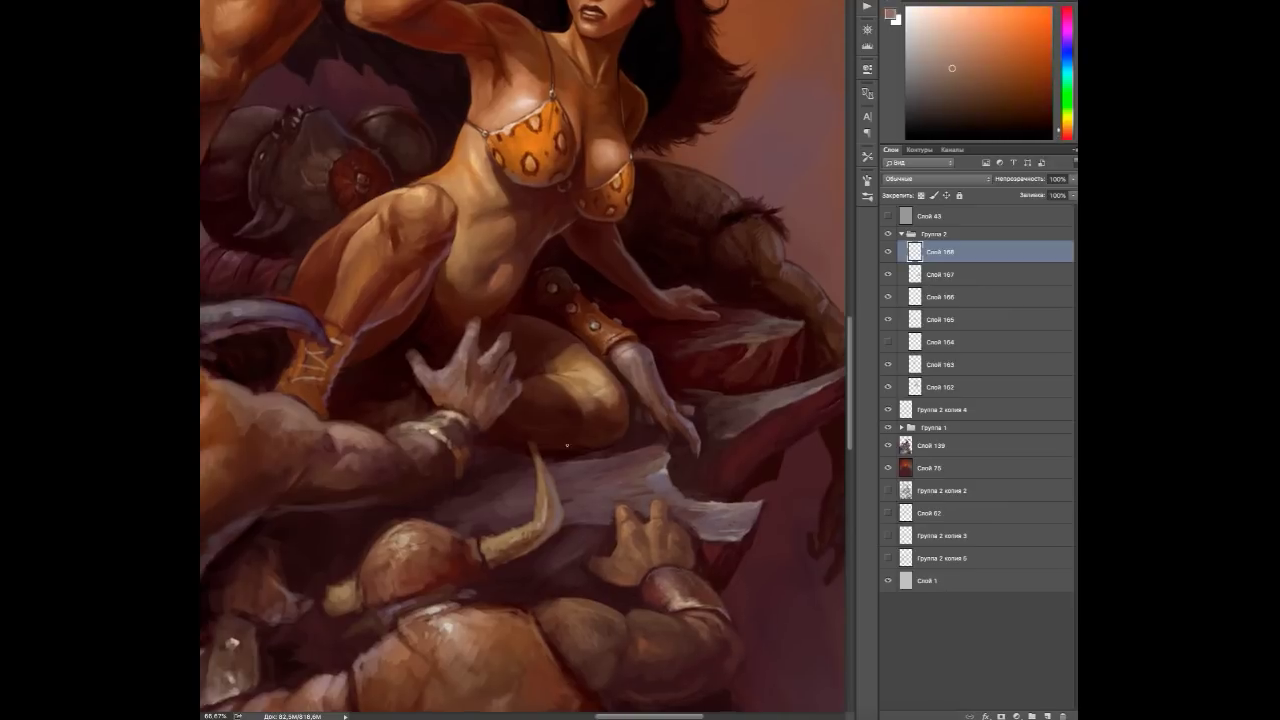
left_click(588, 488, "alt")
left_click(600, 479, "alt")
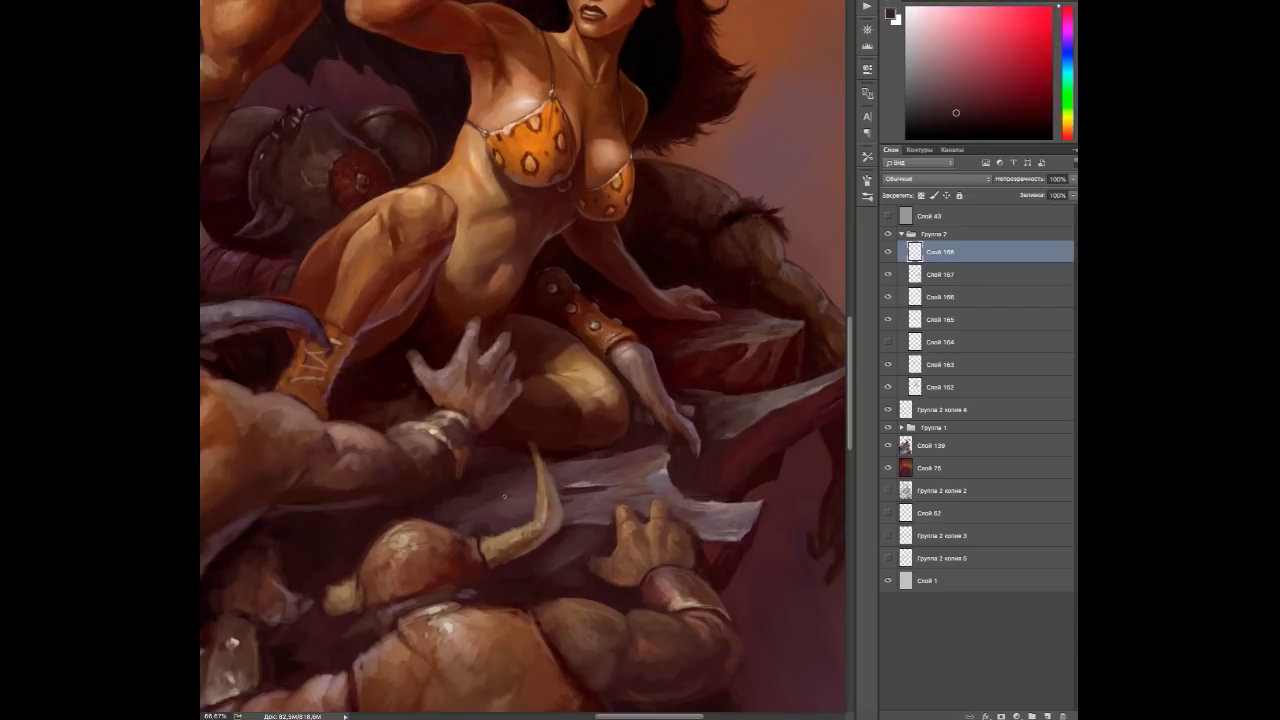
Refine the slab beside the lower horned warrior and his raised hand and wrist with colours sampled around them.
left_click(497, 536, "alt")
left_click(526, 570, "alt")
left_click(599, 557, "alt")
left_click(657, 570, "alt")
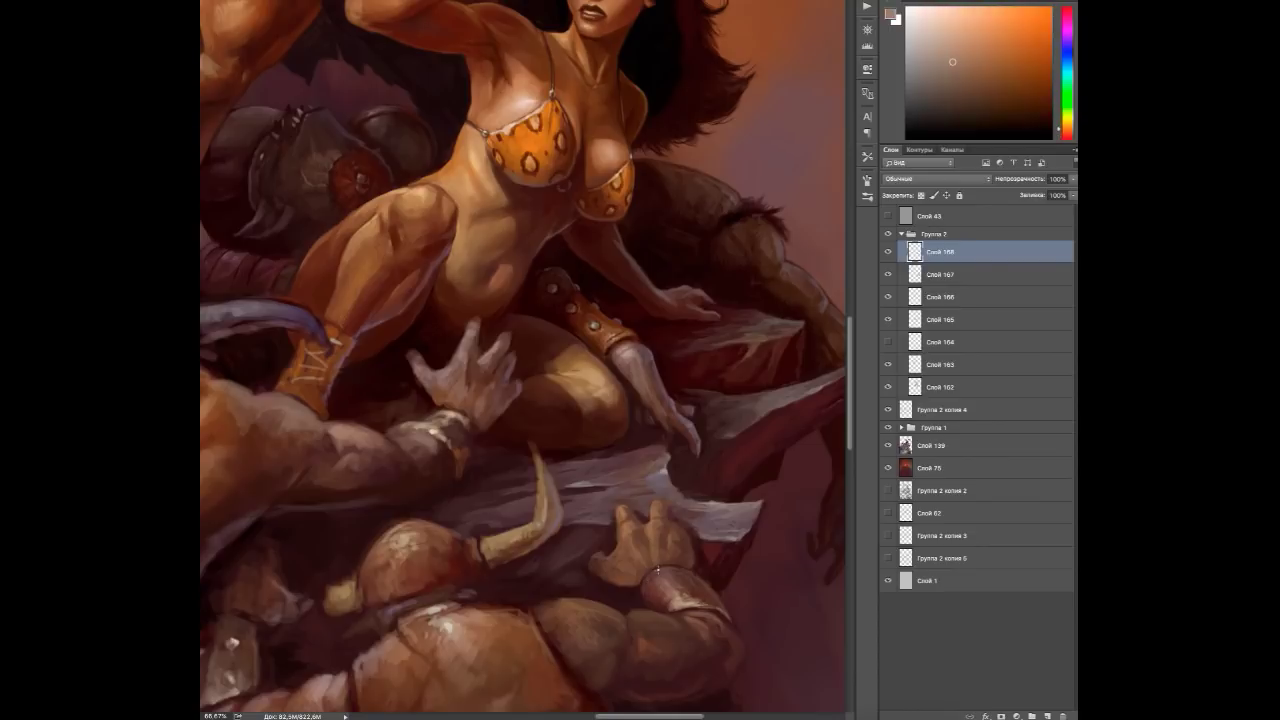
left_click(687, 605, "alt")
left_click(640, 540, "alt")
scroll(593, 457, "down", 3)
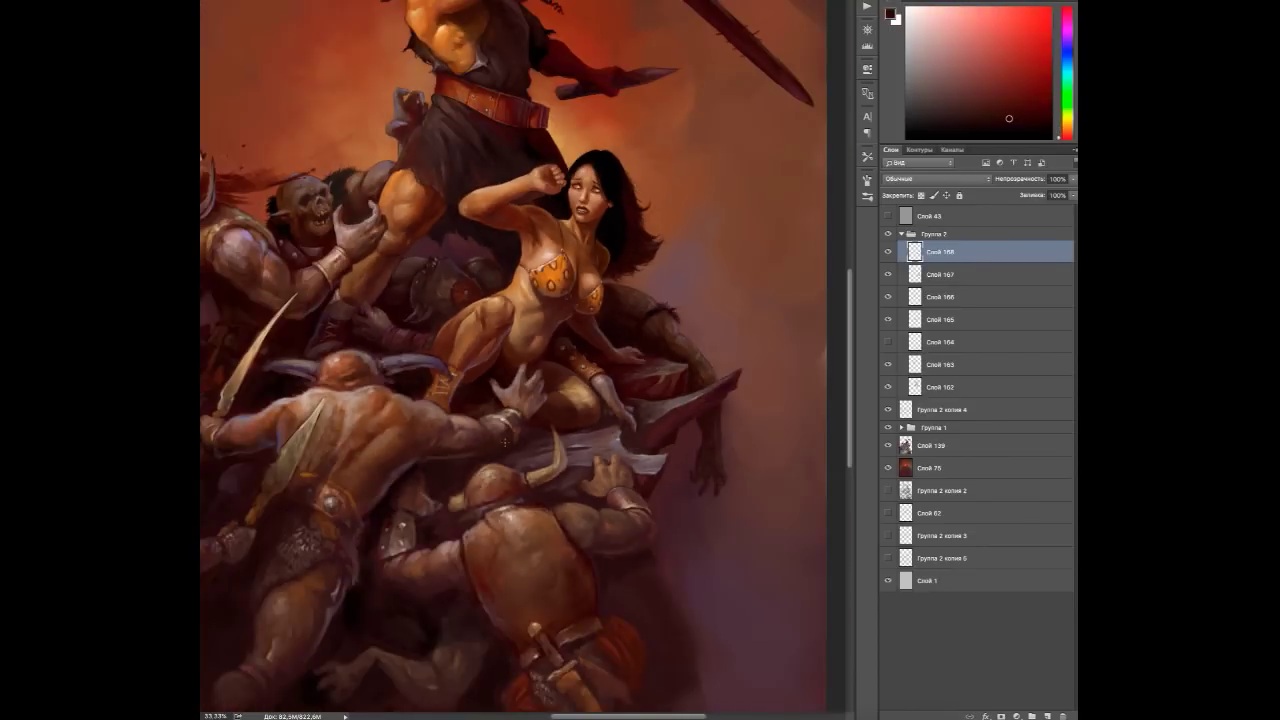
scroll(629, 457, "up", 3)
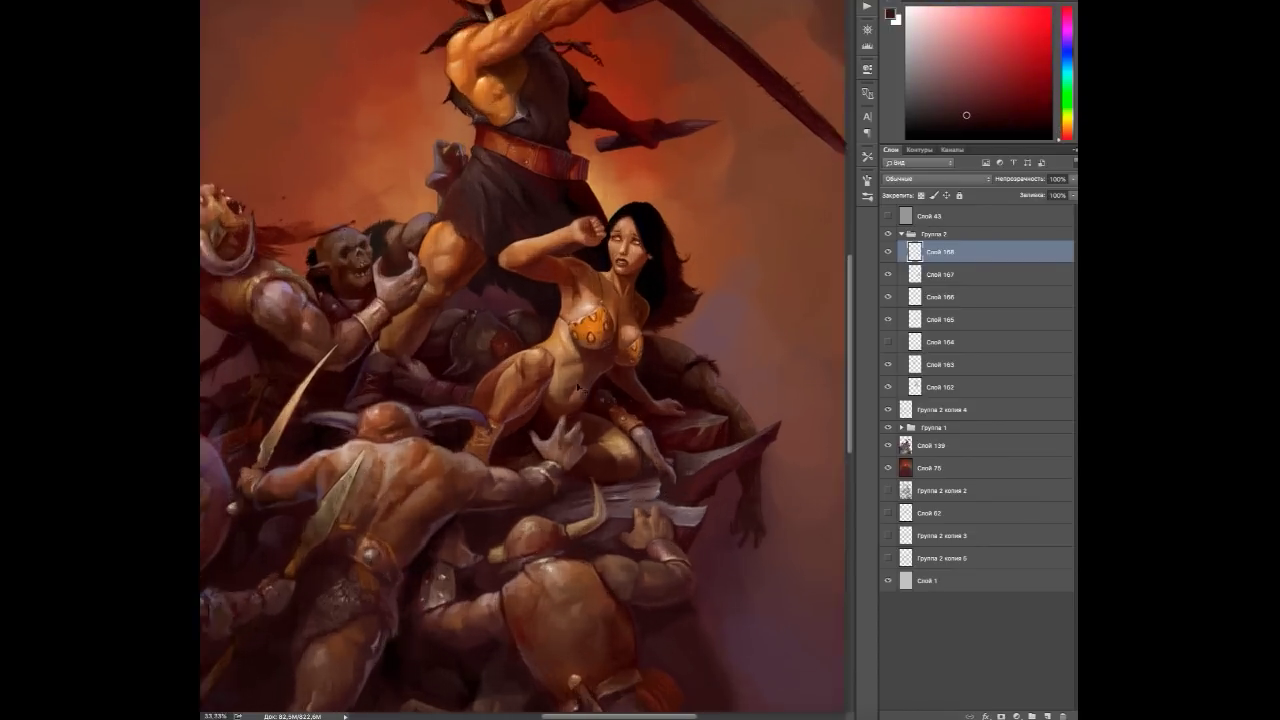
Paint cracks and grain streaks on the slab beneath the kneeling woman using sampled greys and browns.
left_click(770, 558, "alt")
left_click(796, 523, "alt")
left_click(760, 520, "alt")
left_click(700, 515, "alt")
left_click(609, 508, "alt")
left_click(605, 506, "alt")
left_click(598, 503, "alt")
left_click(575, 505, "alt")
left_click(583, 497, "alt")
left_click(601, 502, "alt")
left_click(602, 500, "alt")
Repaint the wrist and palm of the hand reaching for the woman, blending sampled skin tones above the bracelet.
scroll(602, 500, "up", 1)
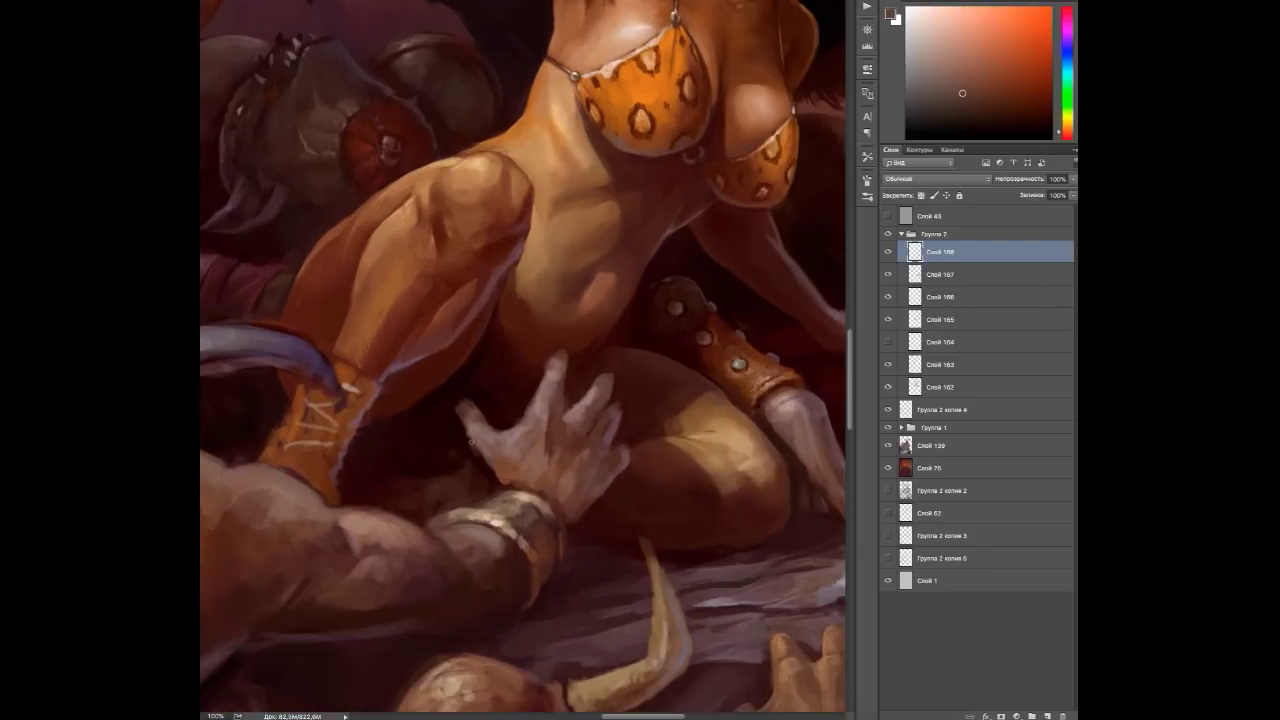
left_click(503, 495, "alt")
left_click(508, 494, "alt")
left_click(510, 494, "alt")
left_click(554, 527, "alt")
left_click(480, 516, "alt")
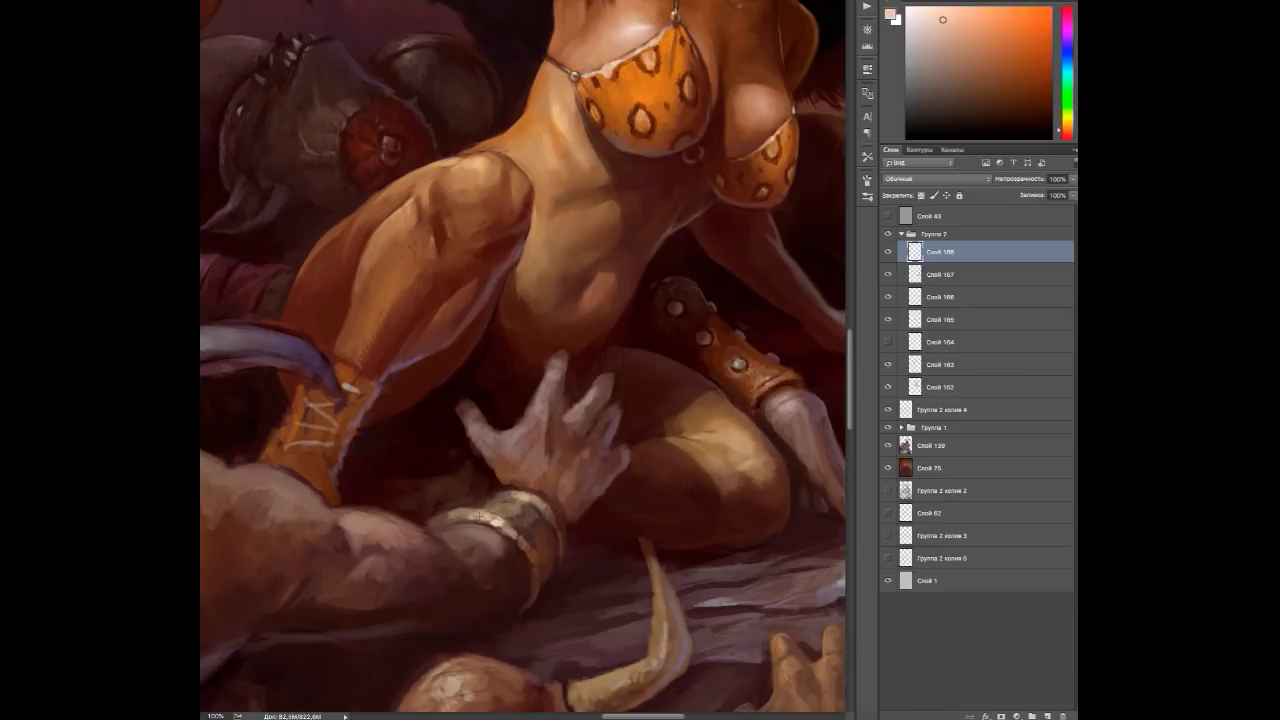
left_click(504, 496, "alt")
left_click(498, 466, "alt")
left_click(467, 446, "alt")
left_click(505, 483, "alt")
left_click(540, 478, "alt")
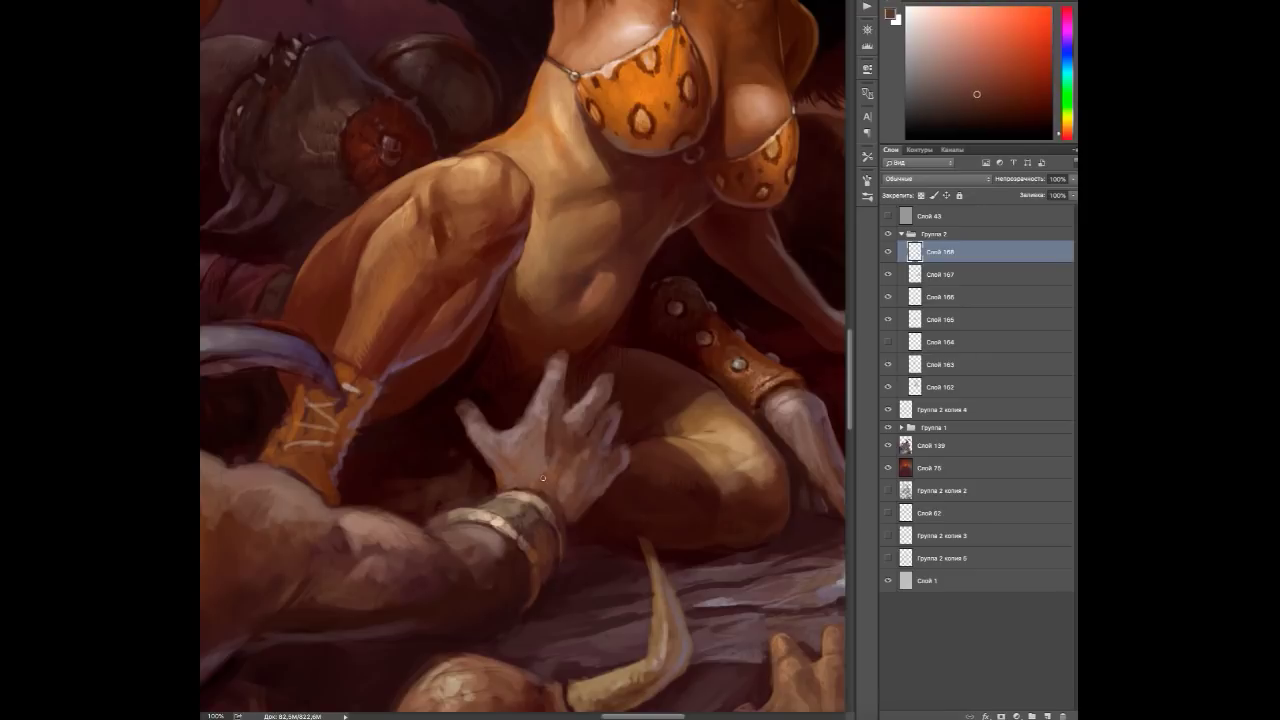
Shape the reaching hand's thumb and its pale claw-like nail with sampled dark and light tones.
left_click(511, 429, "alt")
left_click(522, 454, "alt")
left_click(457, 397, "alt")
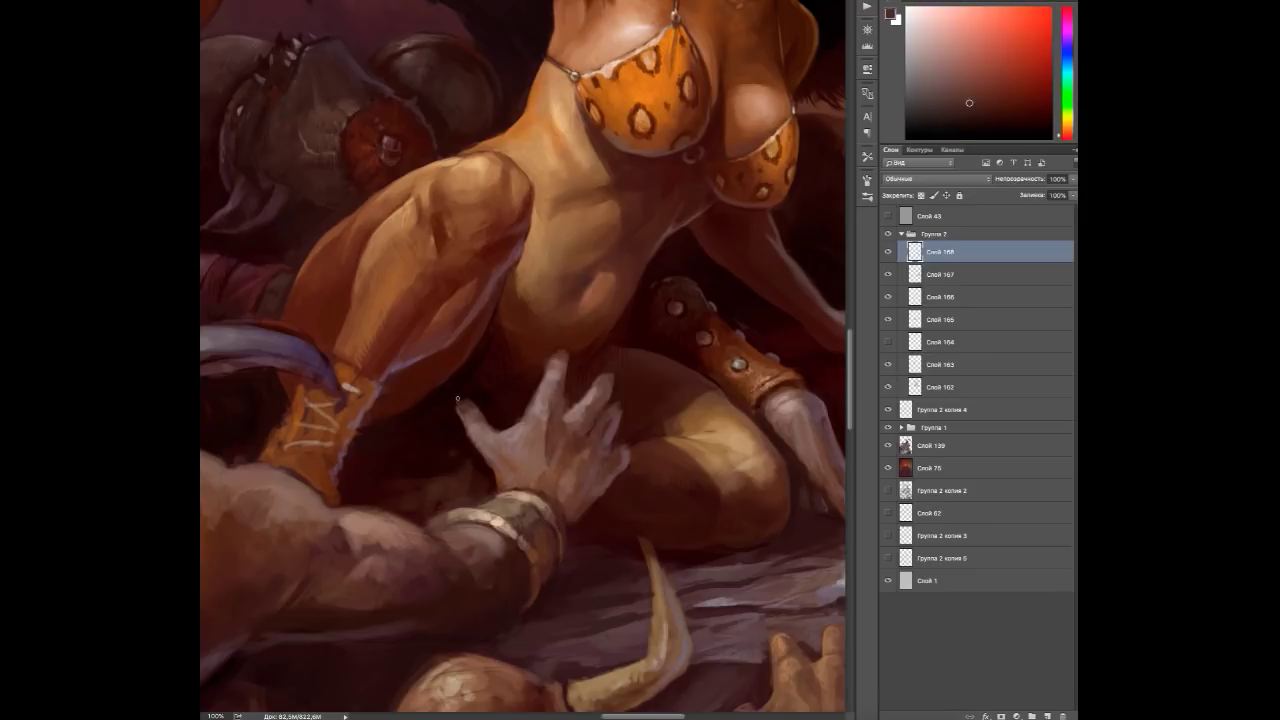
left_click(473, 428, "alt")
left_click(473, 428, "alt")
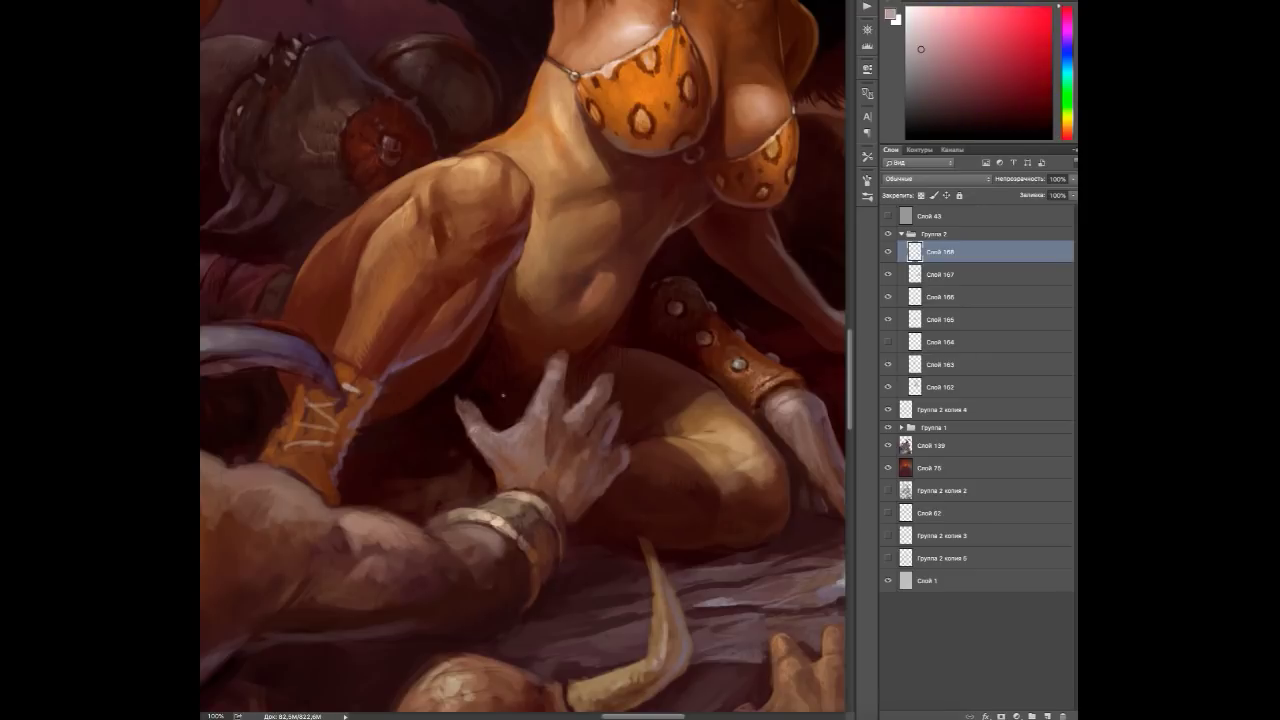
Define the reaching hand's index finger, painting its joints and pointed nail with sampled skin colours.
left_click(535, 401, "alt")
left_click(538, 406, "alt")
left_click(538, 406, "alt")
left_click(568, 408, "alt")
left_click(546, 372, "alt")
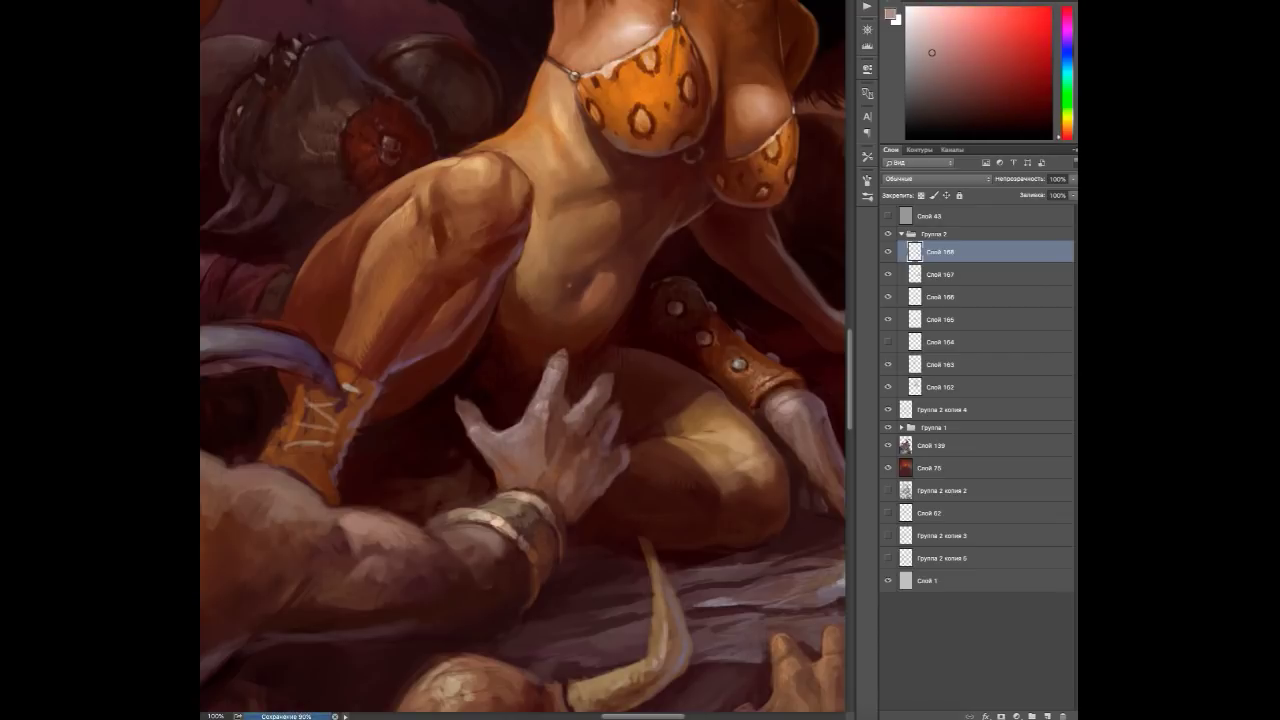
Paint the joints and pointed nails of the reaching hand's middle and ring fingers with sampled tones.
left_click(567, 412, "alt")
left_click(580, 404, "alt")
left_click(605, 392, "alt")
left_click(607, 400, "alt")
left_click(610, 405, "alt")
left_click(614, 405, "alt")
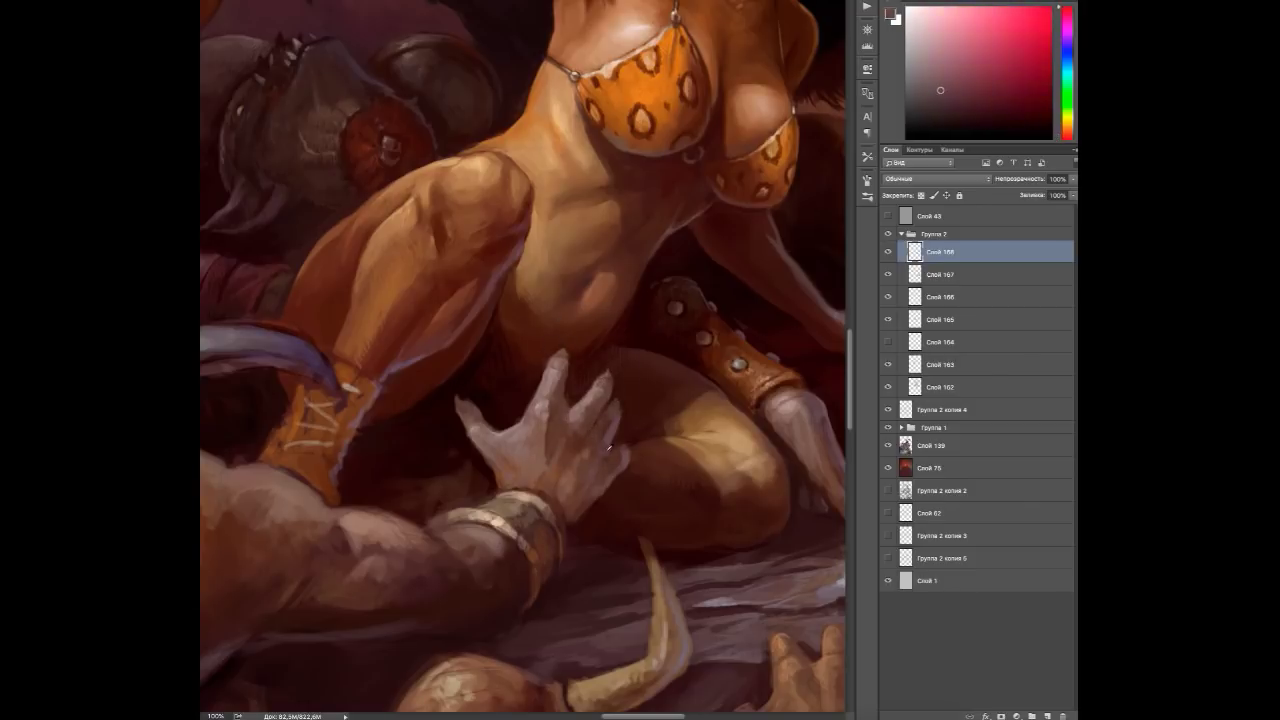
Refine the reaching hand's little finger, knuckles and back of the hand with sampled shadow and skin tones.
left_click(611, 437, "alt")
left_click(609, 450, "alt")
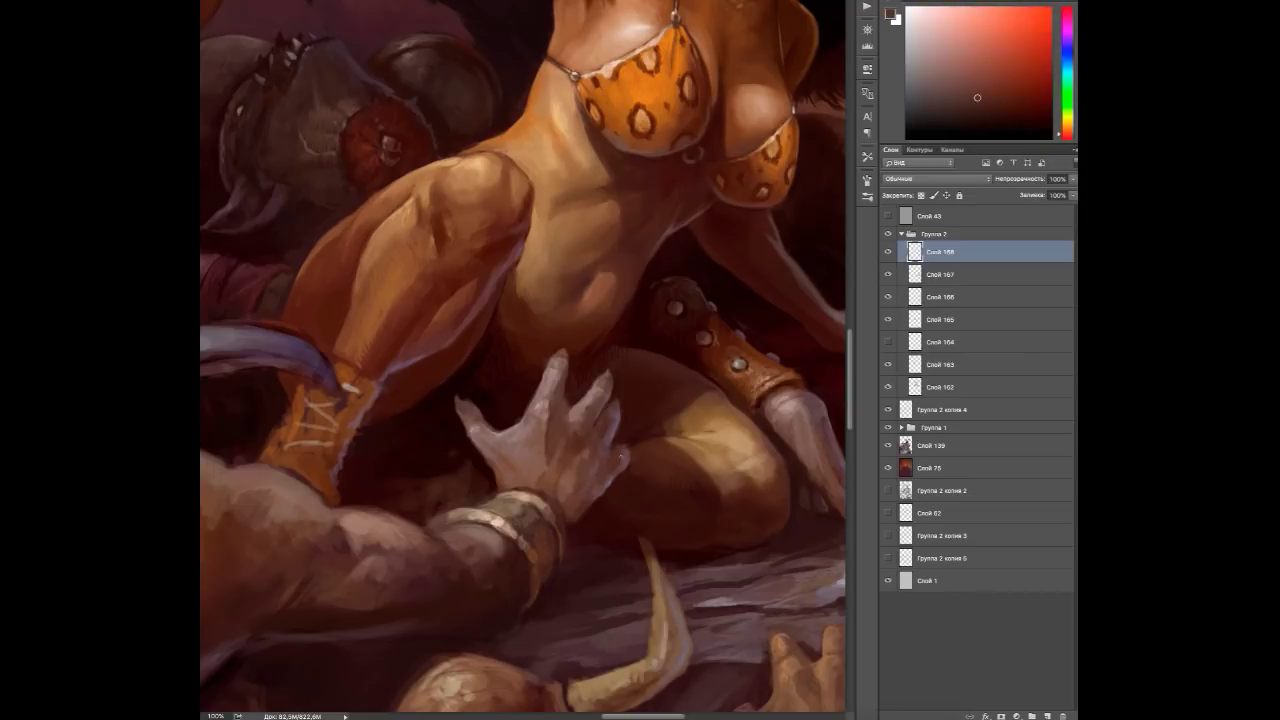
left_click(622, 448, "alt")
left_click(584, 450, "alt")
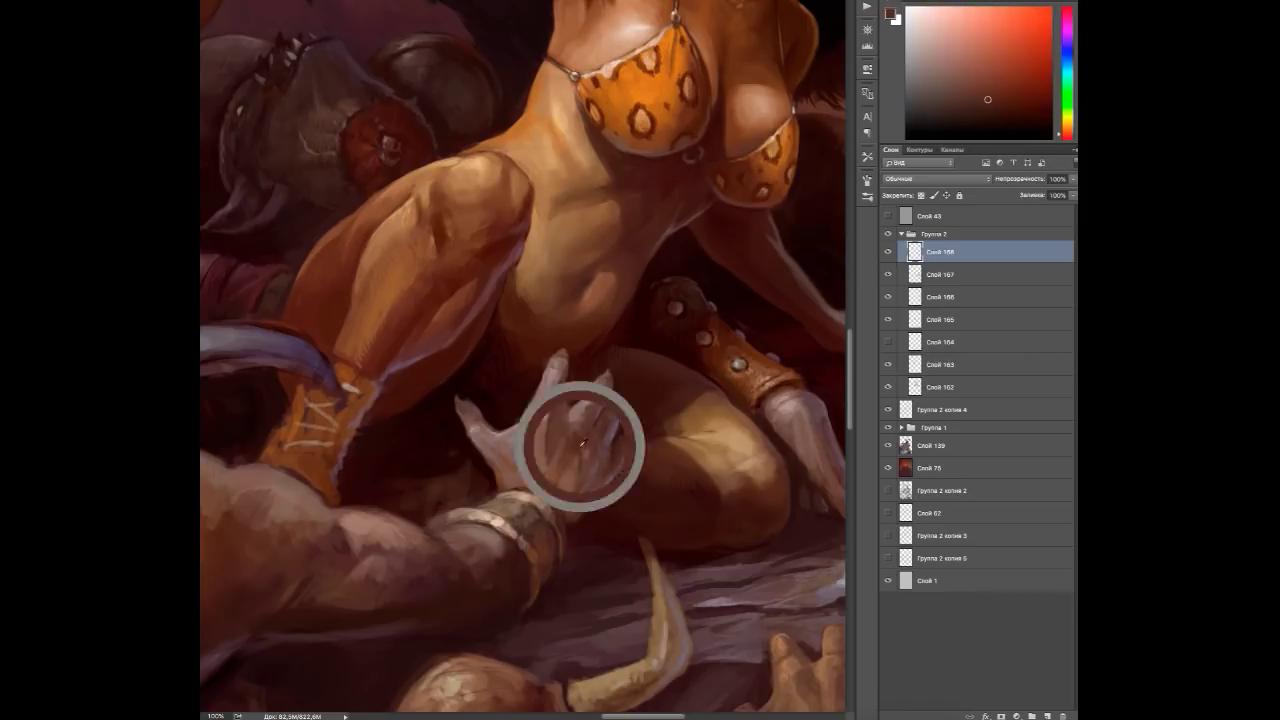
left_click(540, 475, "alt")
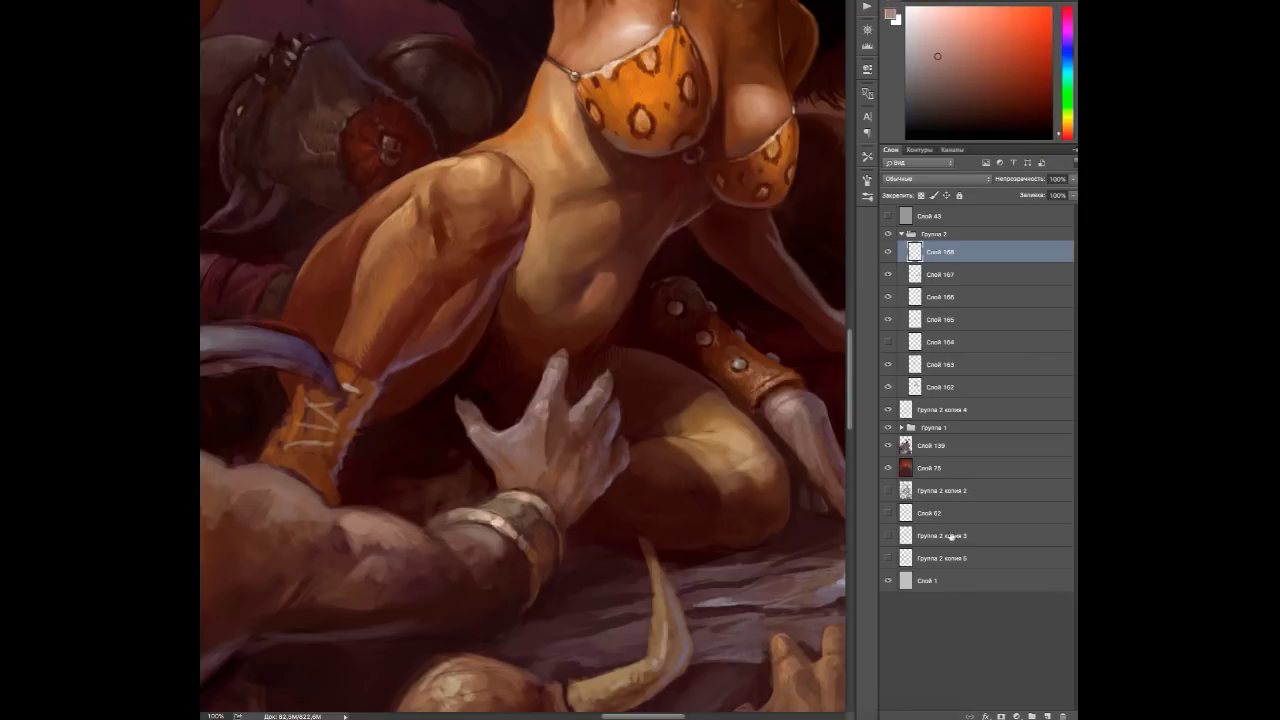
On a new layer, darken the shape behind the reaching arm and touch up the bracelet's edge.
key("ctrl+alt+shift+n")
left_click_drag(390, 492, 450, 517)
left_click(450, 517, "alt")
left_click(450, 517, "alt")
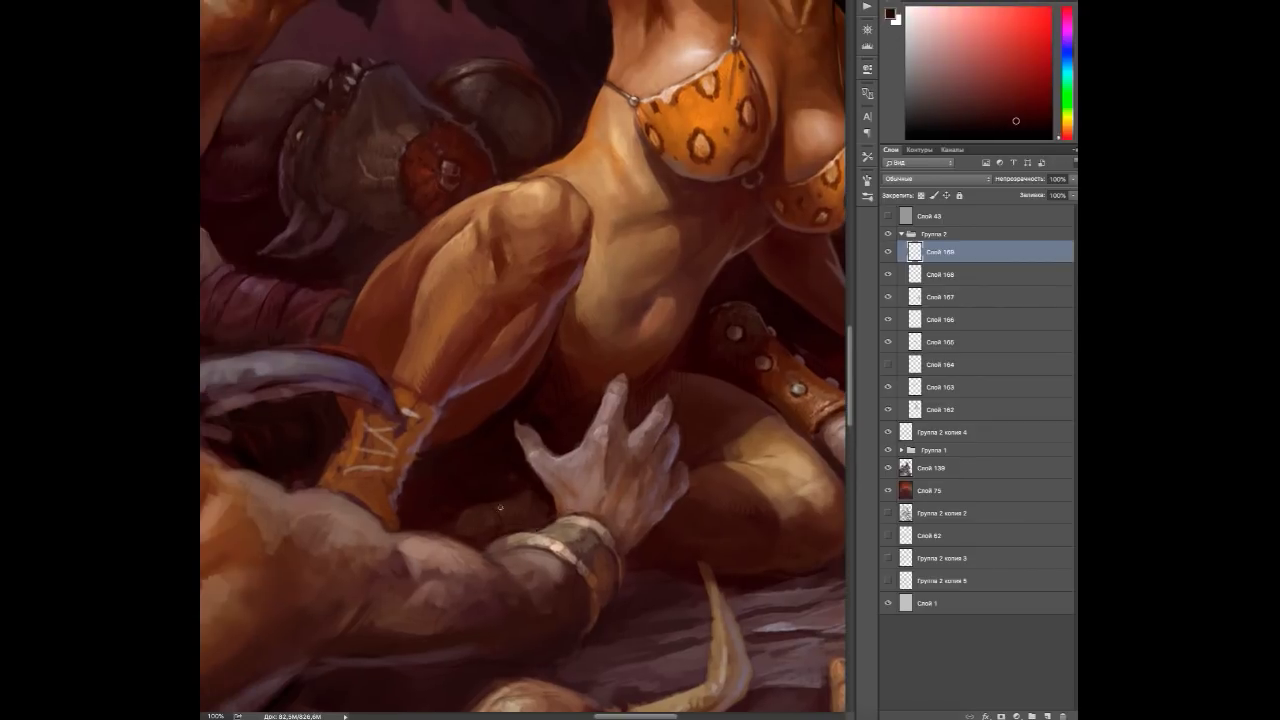
left_click(498, 498, "alt")
left_click(597, 565, "alt")
left_click(597, 565, "alt")
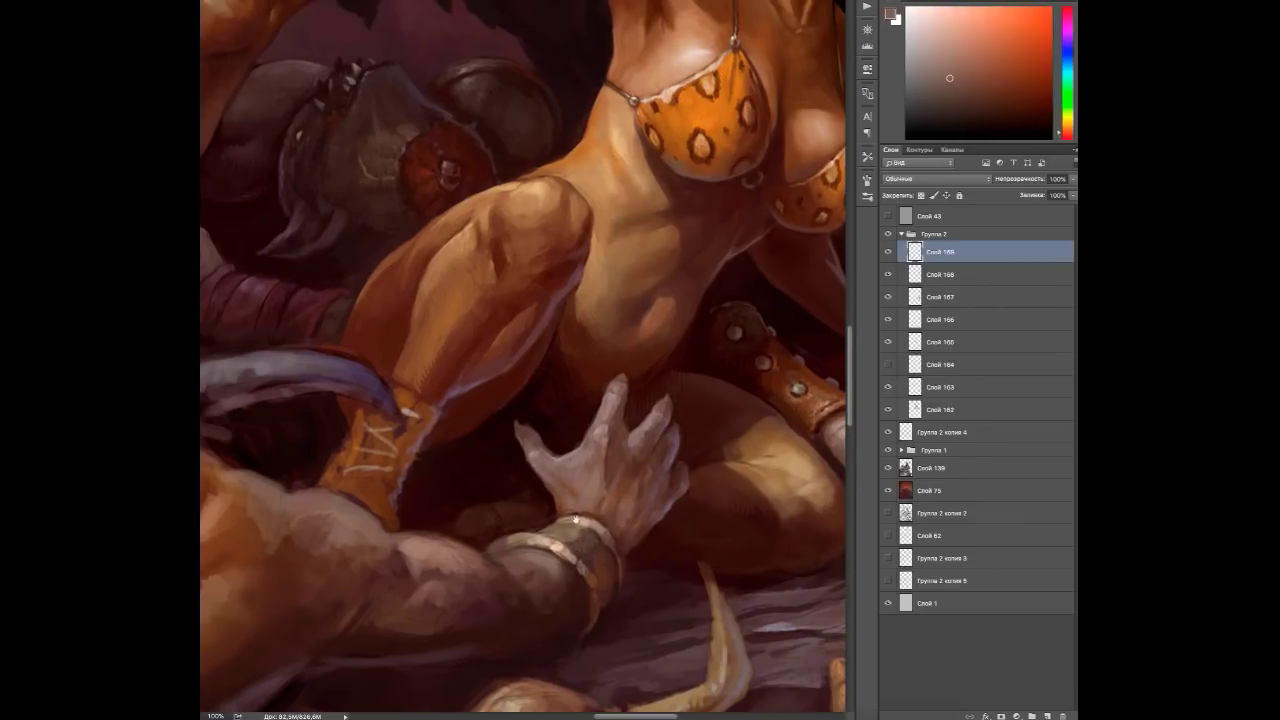
Refine the bracelet's bands and the forearm skin next to it with sampled light and dark tones.
left_click_drag(597, 565, 727, 505)
left_click(727, 505, "alt")
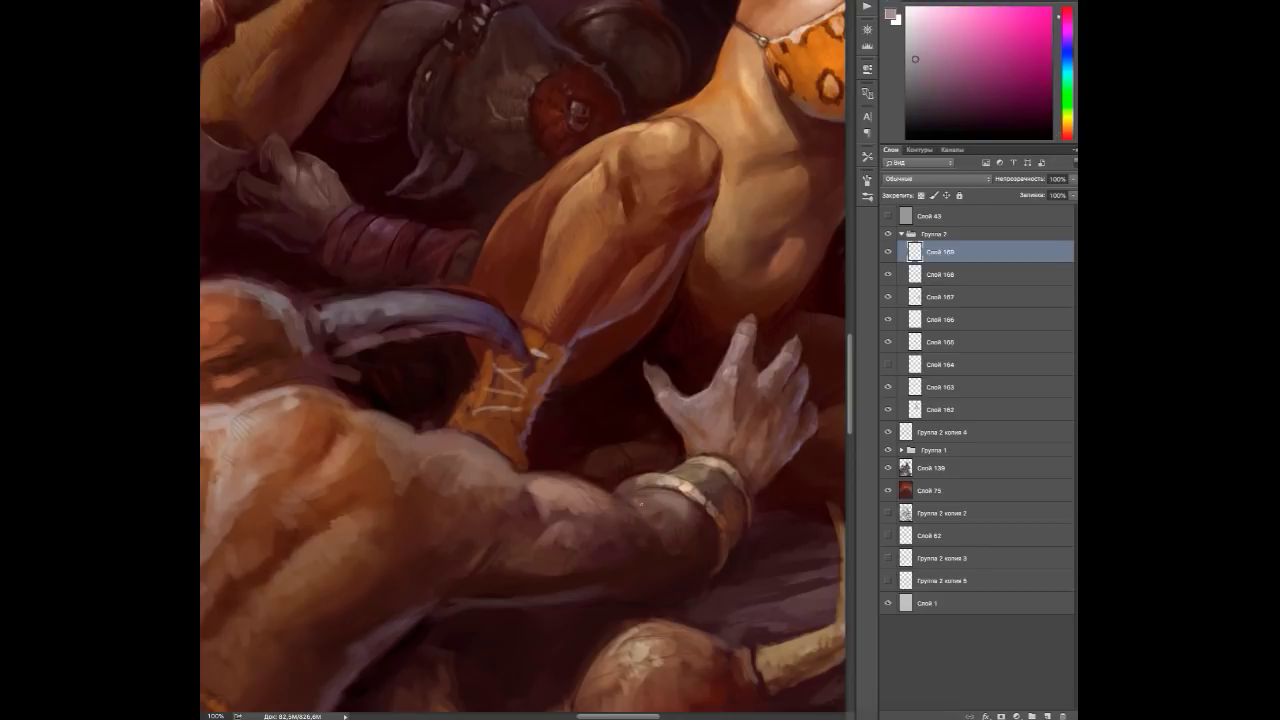
left_click(687, 564, "alt")
left_click(711, 586, "alt")
left_click(751, 519, "alt")
left_click(749, 522, "alt")
left_click(649, 480, "alt")
left_click(687, 523, "alt")
left_click(590, 493, "alt")
left_click(590, 493, "alt")
Blend the horned figure's forearm muscles and the shadowed underside of the arm with sampled skin colours.
left_click_drag(590, 493, 632, 495)
left_click(632, 495, "alt")
left_click(618, 508, "alt")
left_click(609, 531, "alt")
left_click(650, 550, "alt")
left_click(603, 603, "alt")
left_click(534, 590, "alt")
left_click(588, 565, "alt")
left_click_drag(603, 487, 520, 470)
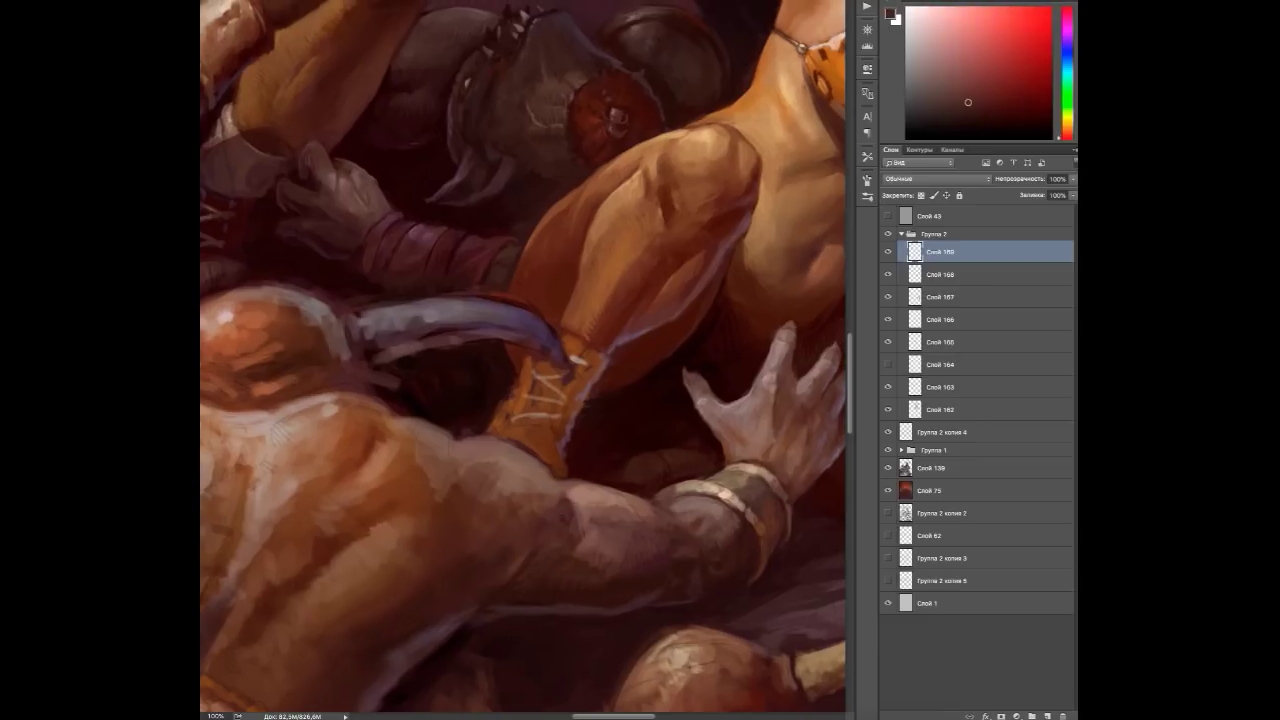
Smooth the upper arm and elbow of the outstretched arm and repaint the forearm highlight beside them.
left_click(532, 505, "alt")
left_click(524, 506, "alt")
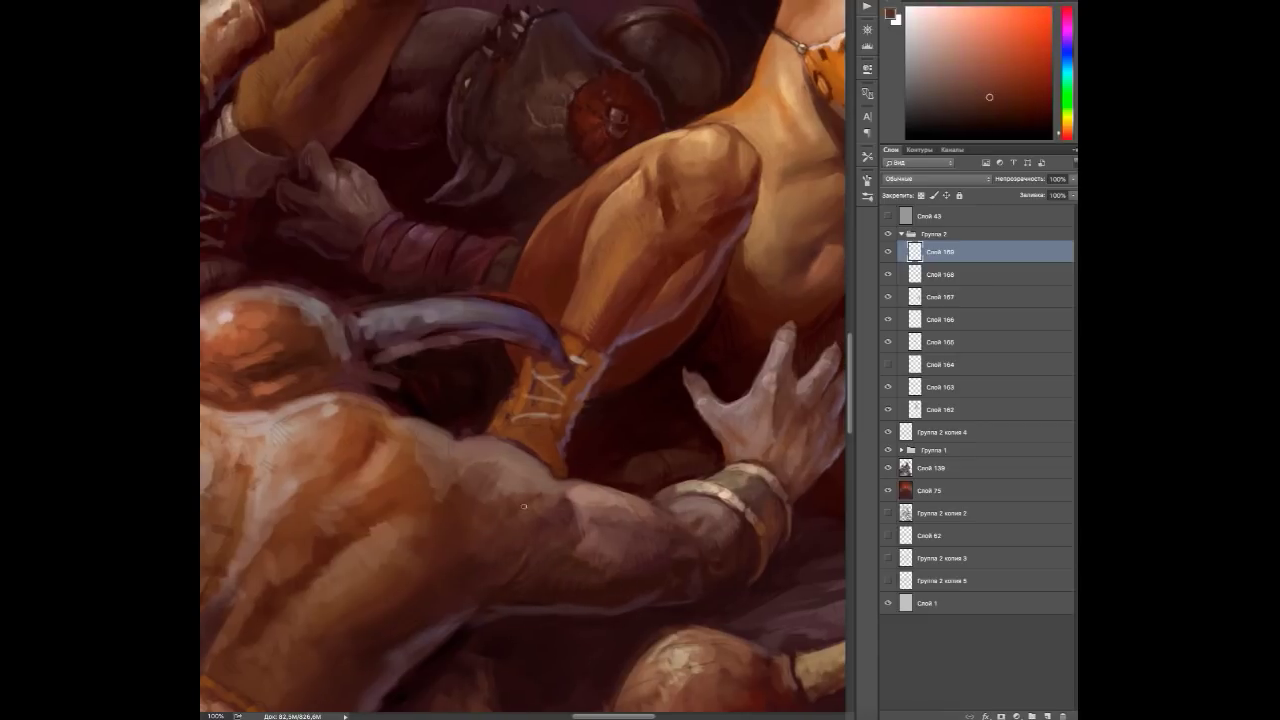
left_click(530, 510, "alt")
left_click(566, 492, "alt")
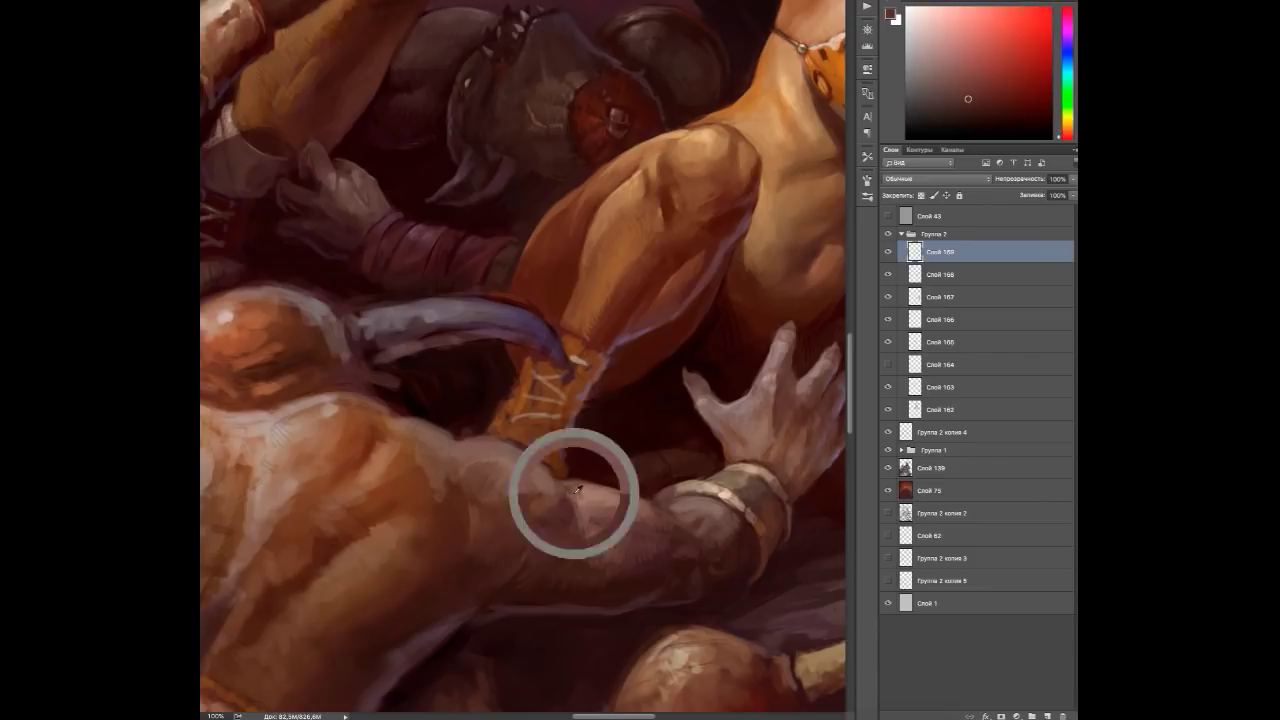
left_click(602, 518, "alt")
left_click(616, 532, "alt")
left_click(617, 533, "alt")
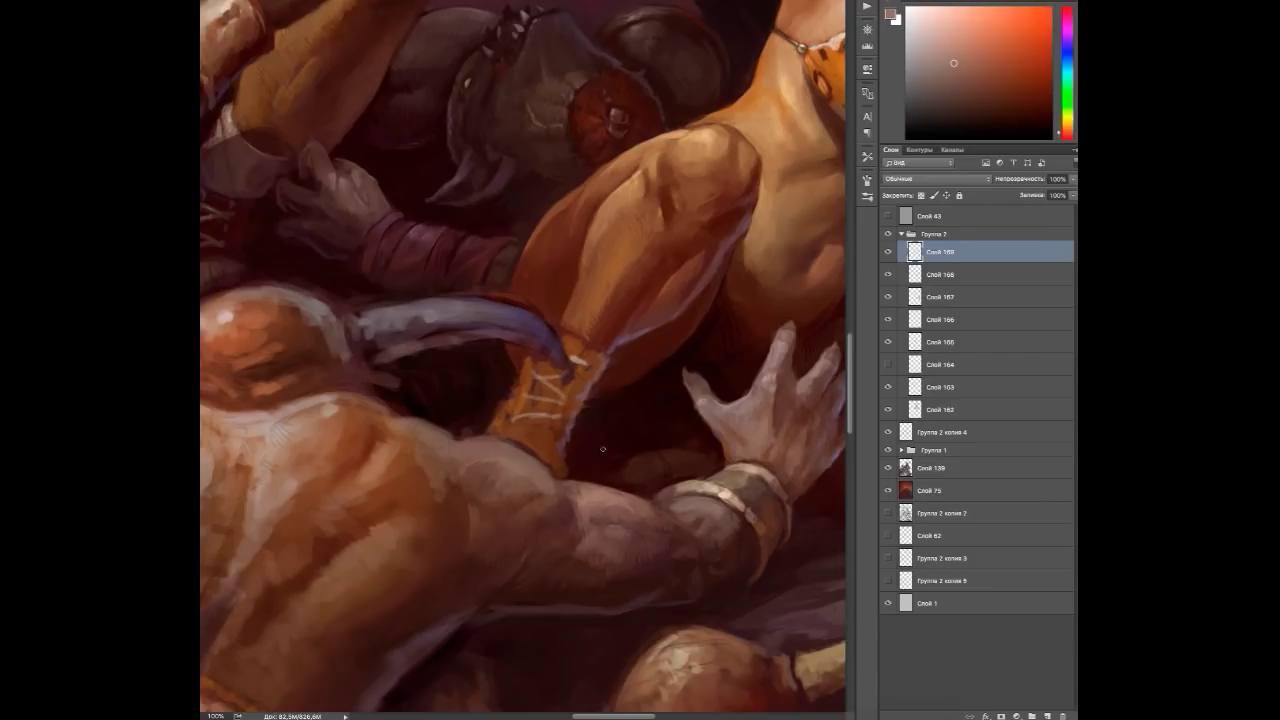
Even out the skin tones along the outstretched arm and its underside with sampled colours.
key("ctrl+minus")
key("ctrl+minus")
left_click(542, 442, "alt")
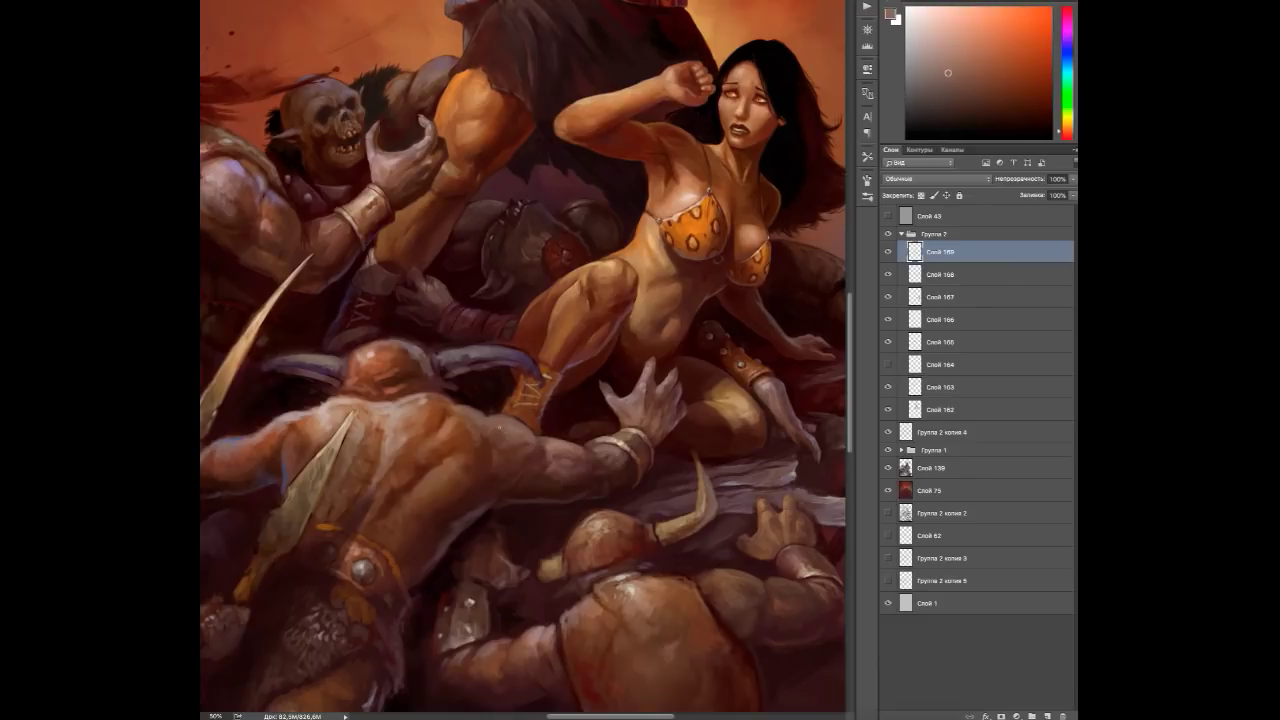
left_click_drag(553, 474, 575, 466)
left_click(575, 466, "alt")
left_click(537, 494, "alt")
On a new layer, repaint the upper contour of the horned figure's shoulder from the neck to the boot.
key("ctrl+shift+alt+n")
key("ctrl+plus")
key("ctrl+plus")
left_click(418, 440, "alt")
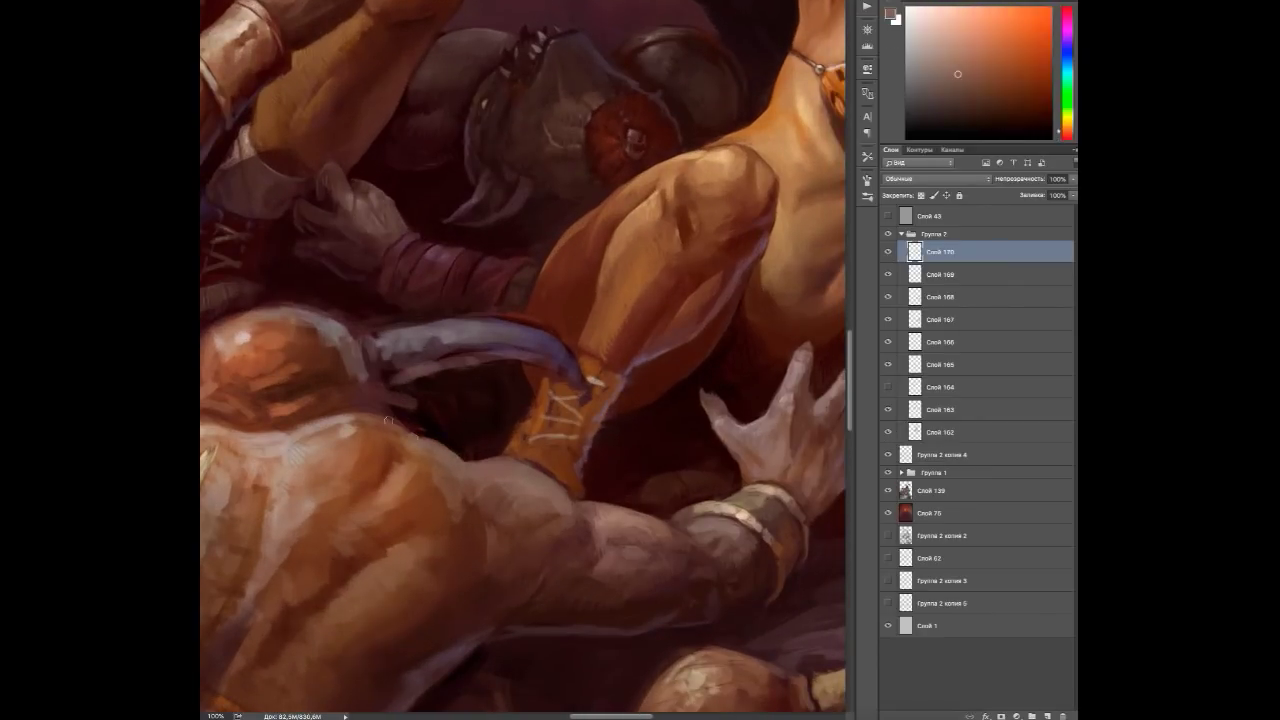
left_click(423, 437, "alt")
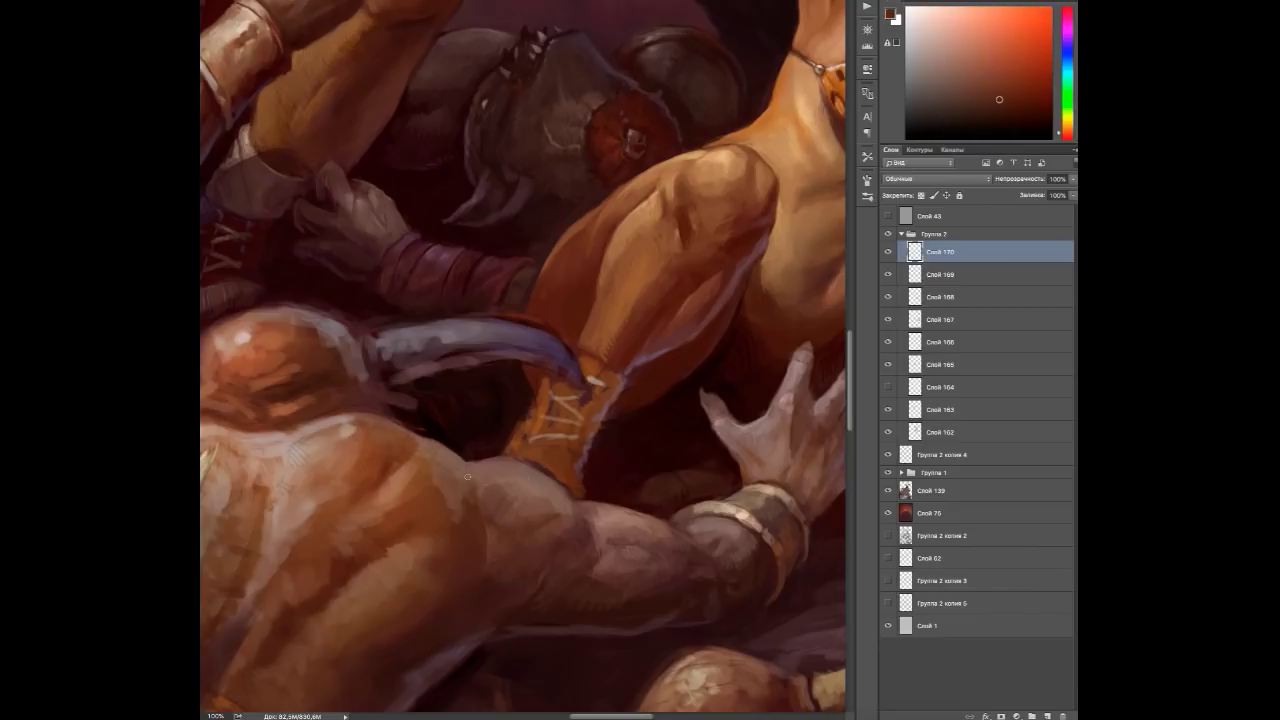
left_click(470, 460, "alt")
left_click(483, 458, "alt")
left_click(485, 458, "alt")
left_click(542, 471, "alt")
Repaint the curved horn over the boot, darkening its tip and cleaning the edge against the woman's leg.
left_click(608, 405, "alt")
left_click(600, 400, "alt")
left_click(564, 374, "alt")
left_click(475, 362, "alt")
left_click(393, 371, "alt")
left_click(559, 350, "alt")
left_click(615, 398, "alt")
left_click(567, 386, "alt")
left_click(543, 324, "alt")
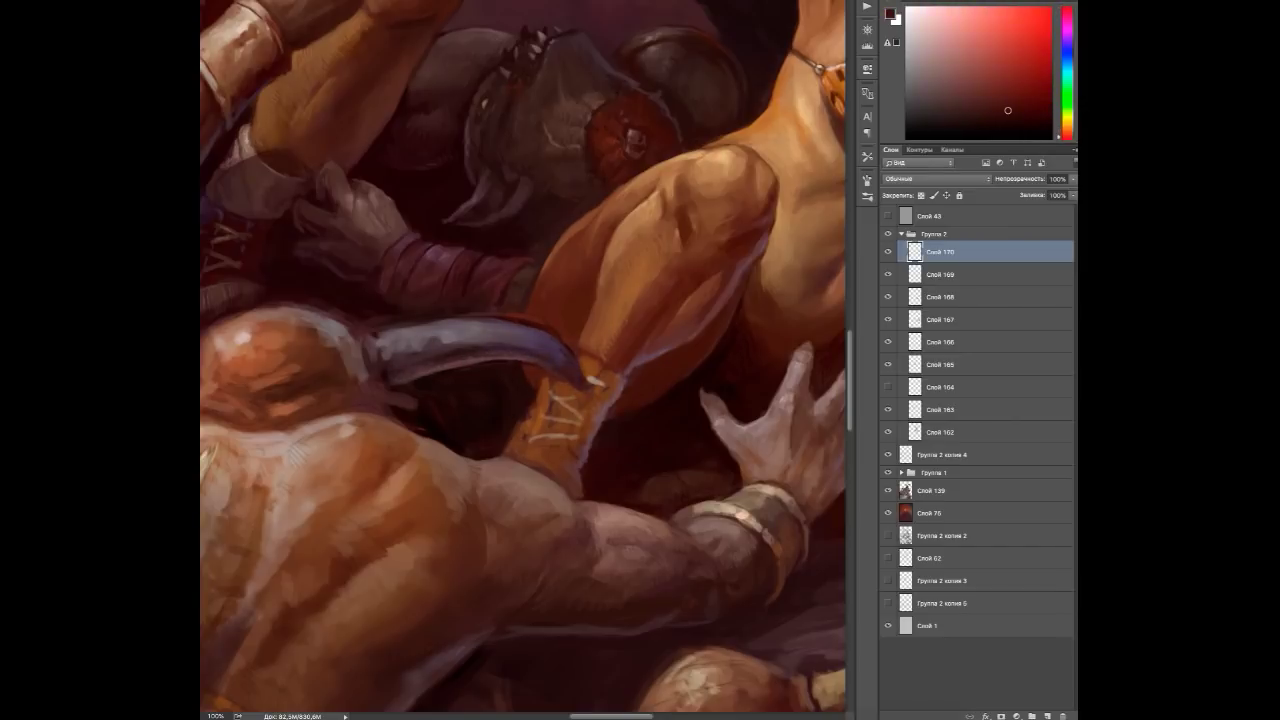
Shade the horn's upper surface and its base beside the head with sampled grey-violet tones.
left_click_drag(541, 330, 556, 455)
left_click(556, 455, "alt")
left_click(480, 443, "alt")
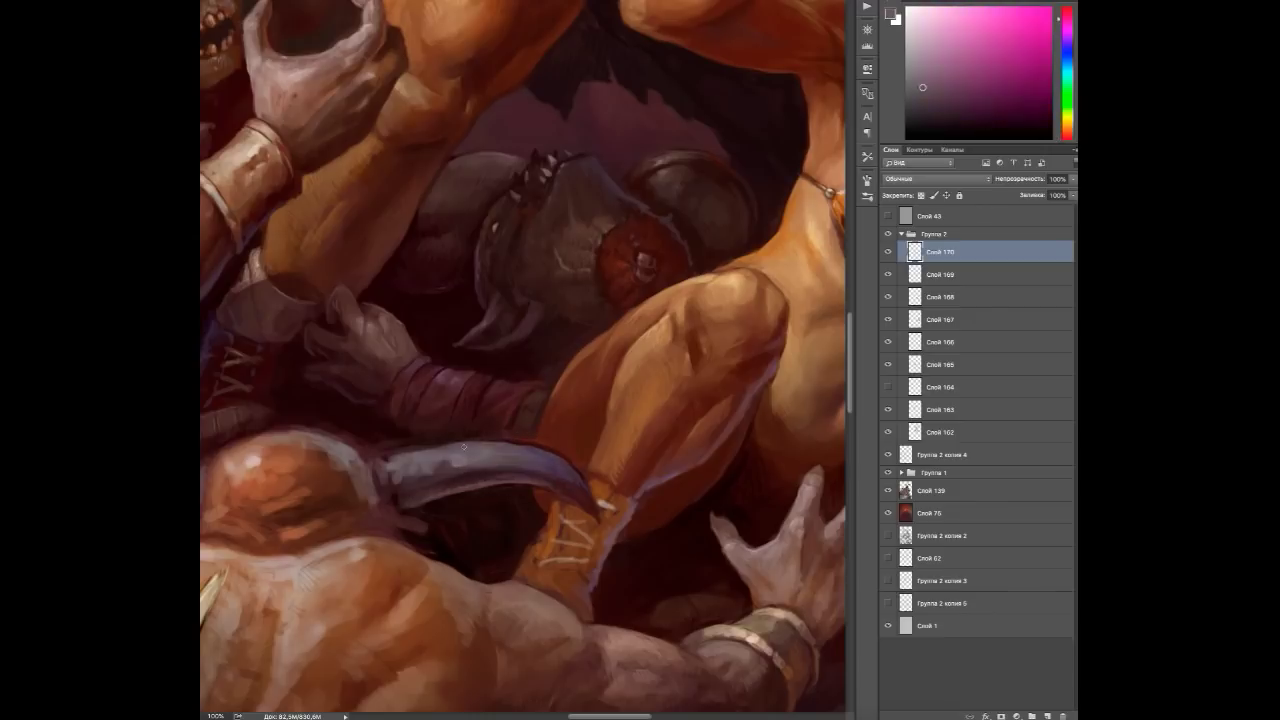
left_click(388, 460, "alt")
left_click(402, 473, "alt")
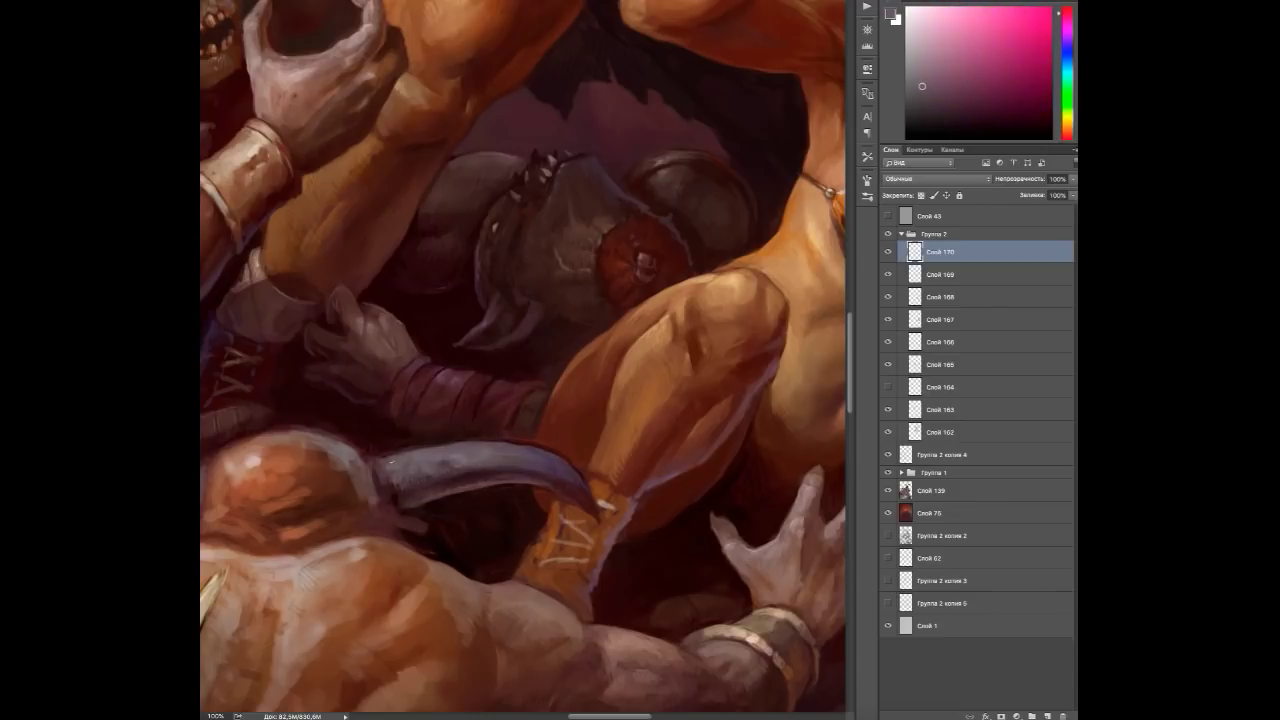
Repaint the woman's orange boot with sampled leather tones, covering the old laces and defining its front opening.
left_click(555, 493, "alt")
left_click(560, 505, "alt")
left_click(559, 523, "alt")
left_click(607, 486, "alt")
left_click(545, 554, "alt")
left_click_drag(578, 524, 562, 558)
left_click(602, 491, "alt")
left_click(598, 513, "alt")
left_click(563, 534, "alt")
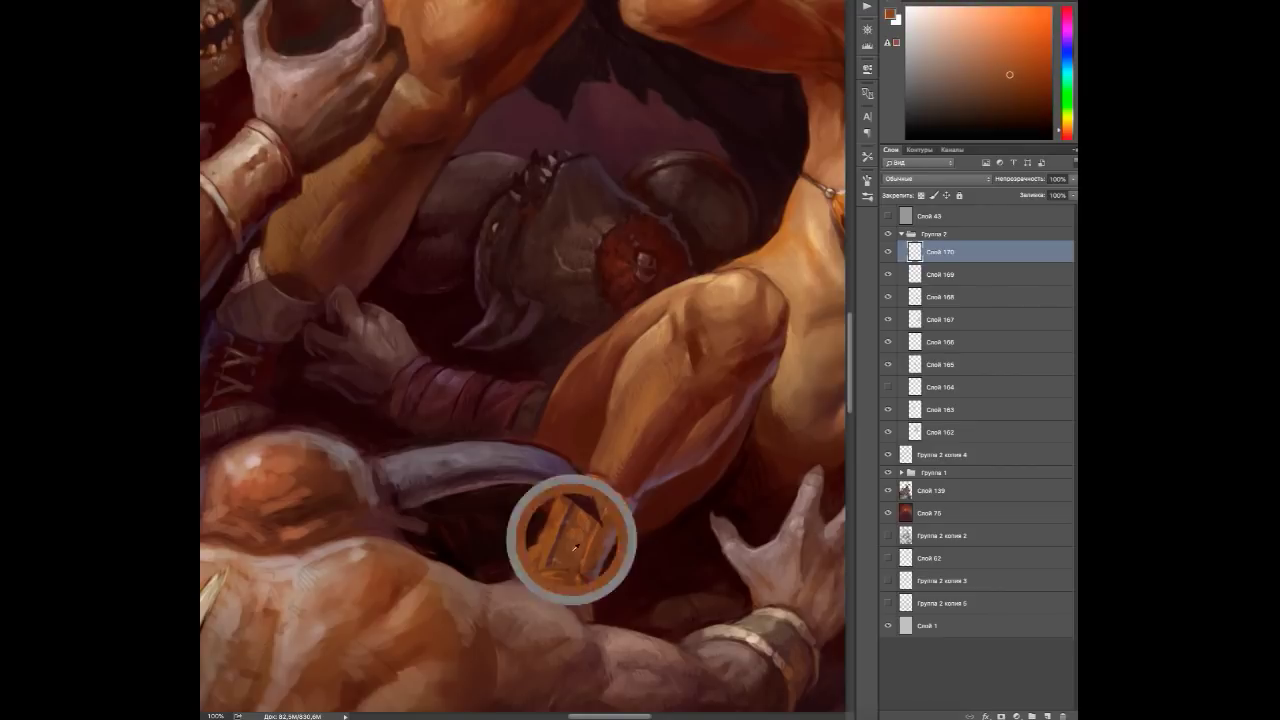
left_click(549, 566, "alt")
left_click(598, 510, "alt")
On a new layer, draw pale criss-cross laces with dark shadows and eyelets on the woman's orange boot.
key("ctrl+shift+alt+n")
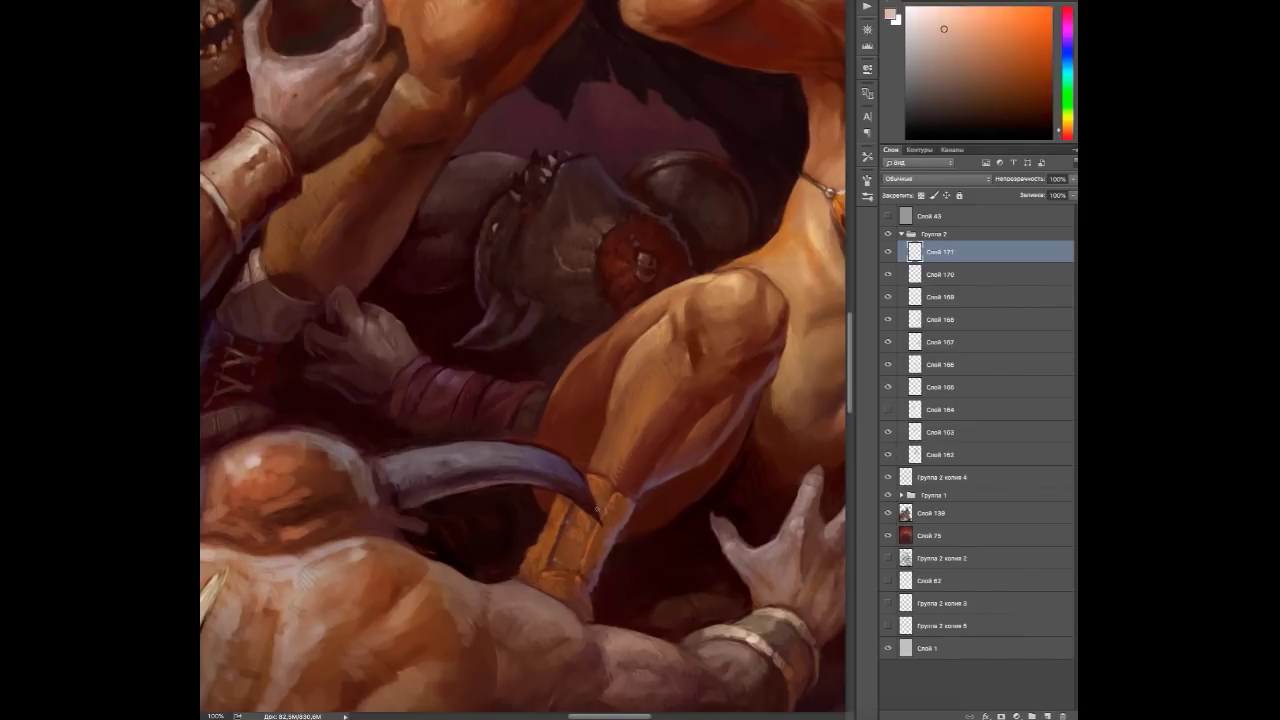
left_click(566, 555, "alt")
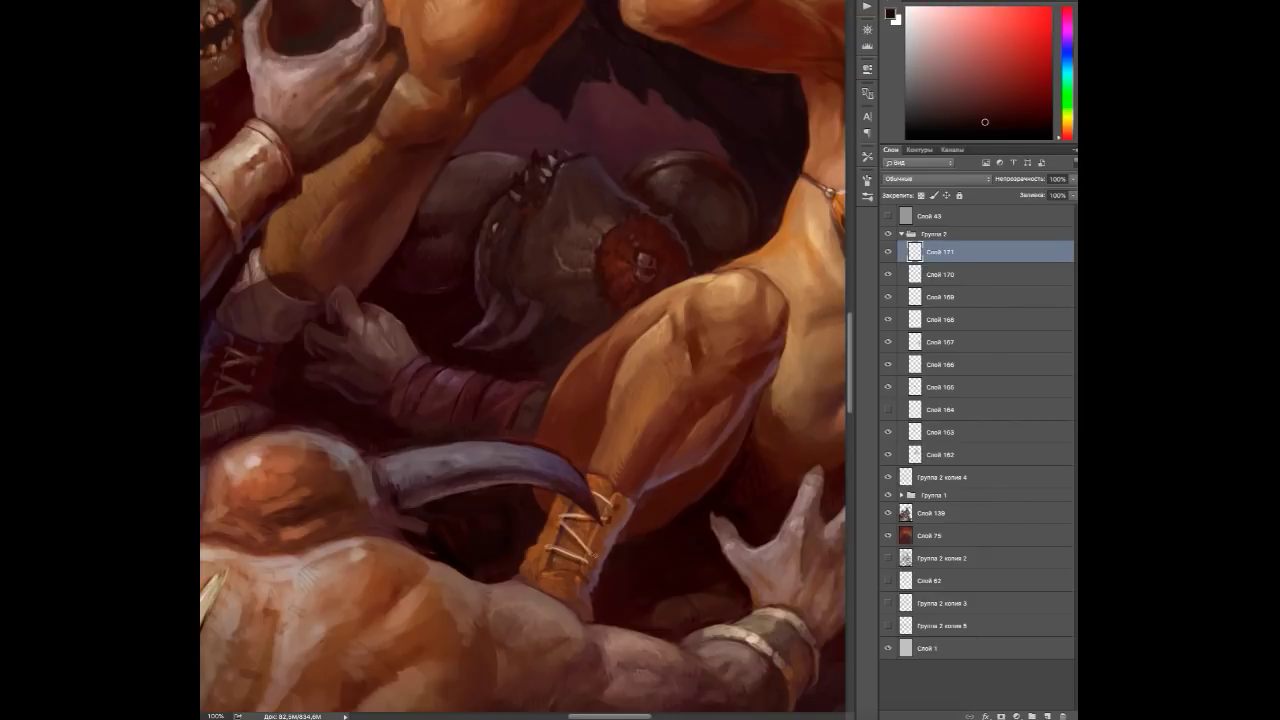
left_click(598, 505, "alt")
left_click(560, 540, "alt")
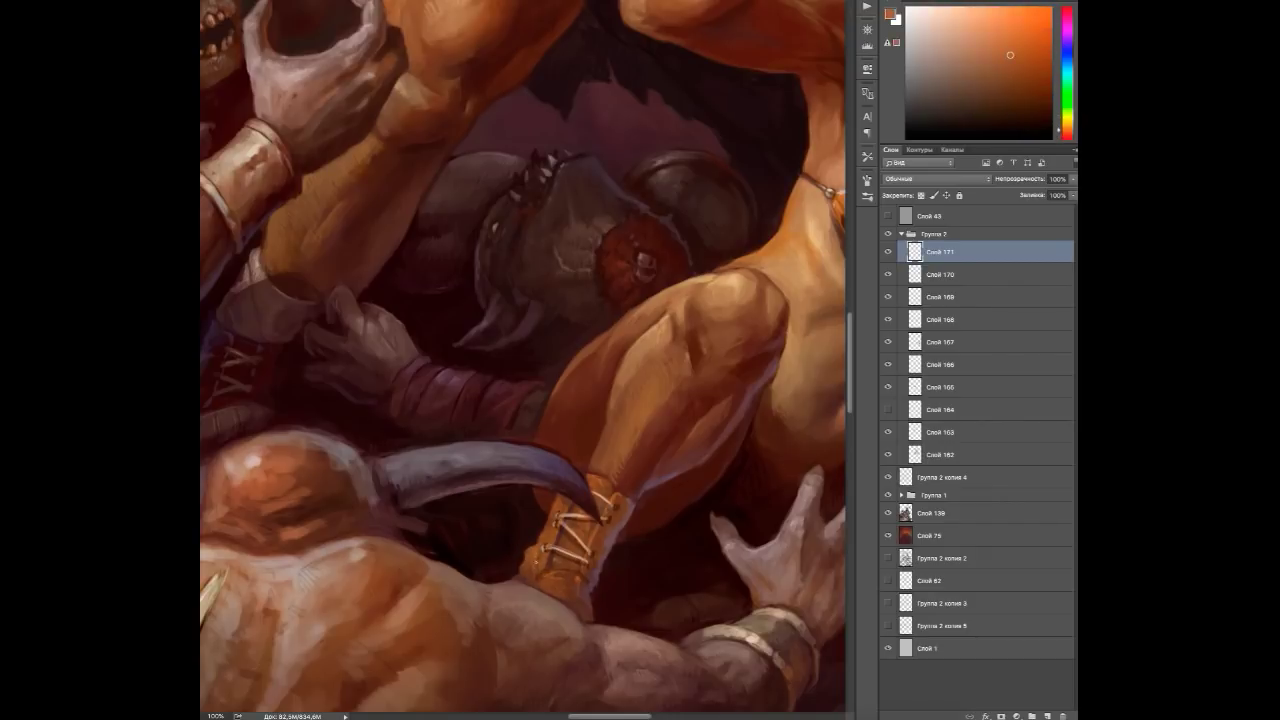
Touch up the base of the horn and the shoulder contour beside the boot with sampled colours.
left_click(387, 452, "alt")
left_click(396, 470, "alt")
left_click(409, 466, "alt")
left_click(530, 557, "alt")
Rework the forearm highlight and muscle transitions near the elbow with sampled skin tones.
left_click_drag(545, 599, 590, 499)
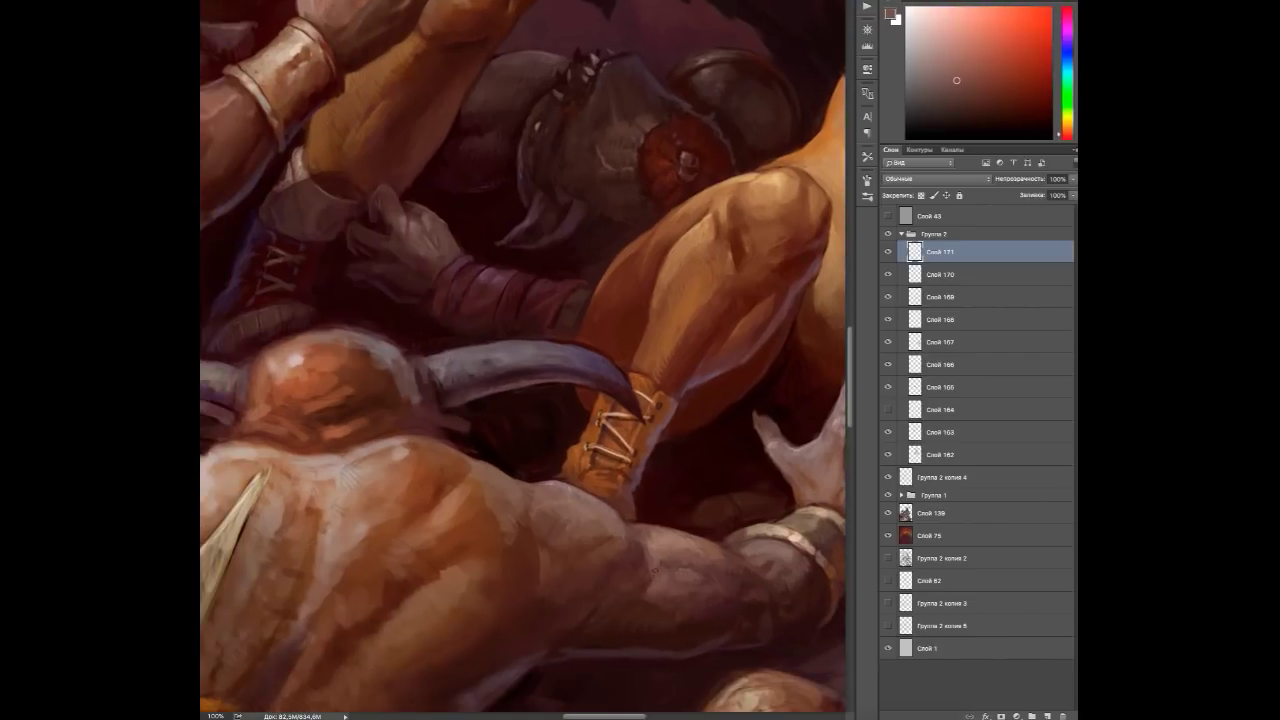
left_click(664, 566, "alt")
left_click(640, 530, "alt")
left_click(695, 557, "alt")
left_click(728, 554, "alt")
On a new layer, blend the horned figure's shoulder blade and back muscles with sampled orange and brown tones.
key("ctrl+shift+alt+n")
left_click(491, 514, "alt")
left_click(443, 488, "alt")
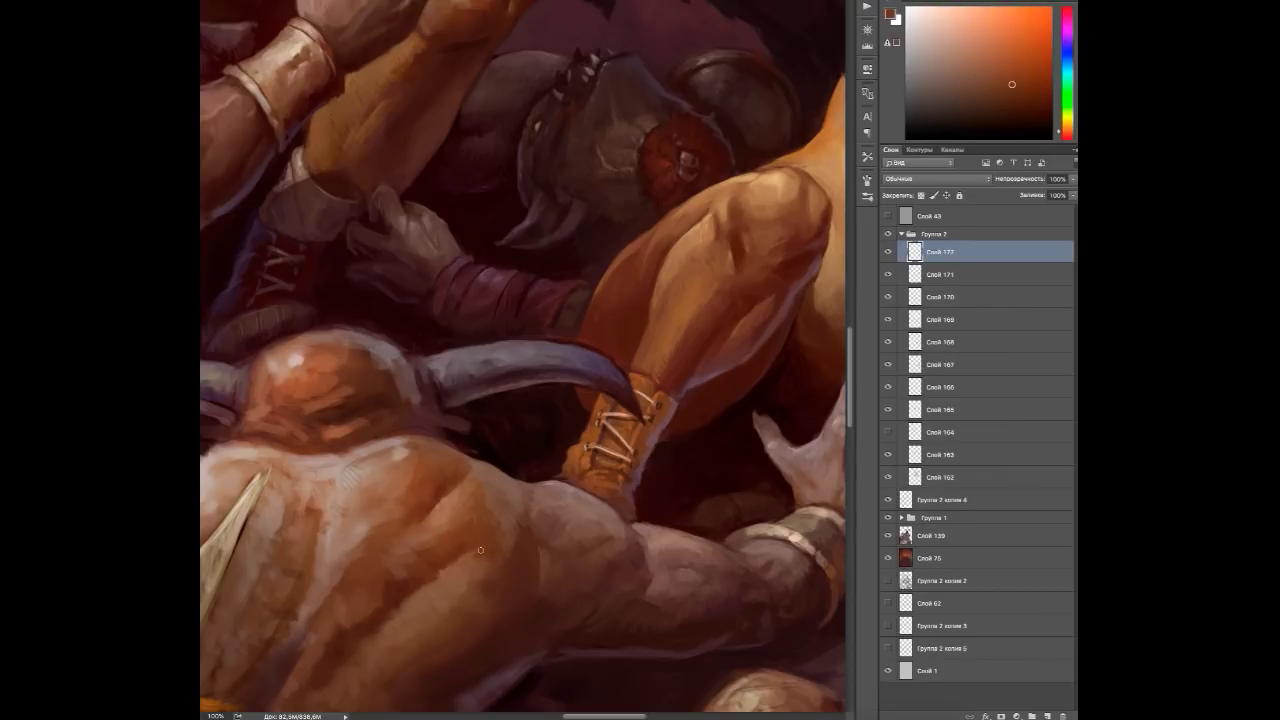
left_click_drag(474, 549, 589, 419)
left_click(617, 502, "alt")
left_click(589, 483, "alt")
left_click(630, 418, "alt")
left_click(491, 487, "alt")
left_click(527, 437, "alt")
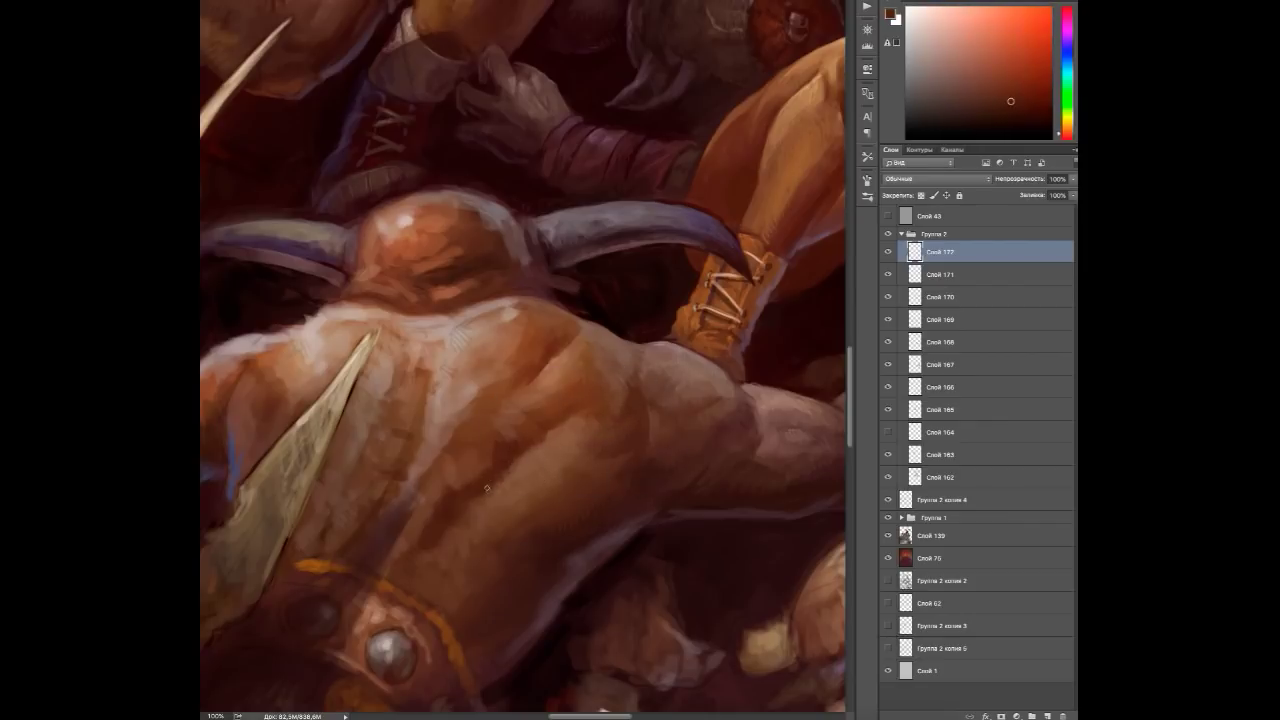
Refine the horned figure's lower back and flank contour with sampled skin and shadow colours.
left_click(505, 585, "alt")
left_click(482, 651, "alt")
left_click(523, 626, "alt")
left_click(588, 561, "alt")
On a new layer, refine the horned figure's flank contour and lower back muscles with sampled dark and brown skin tones.
left_click(1047, 716)
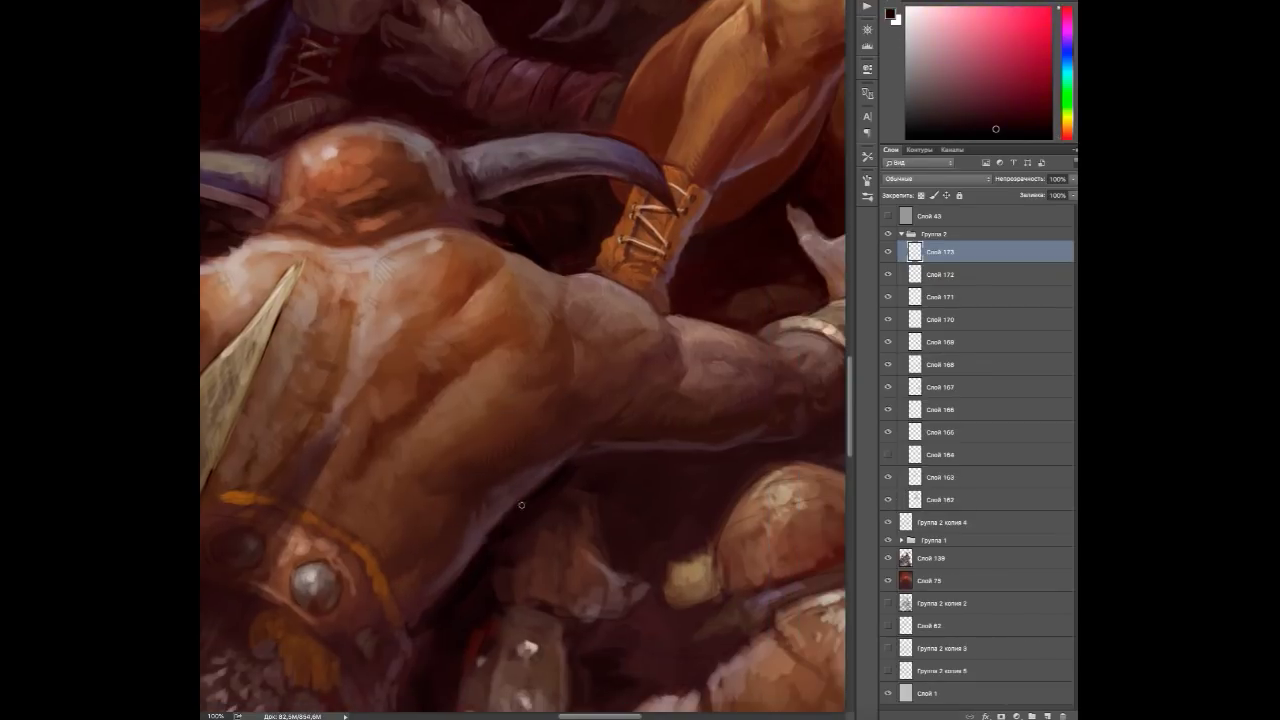
left_click(582, 414, "alt")
left_click(458, 558, "alt")
left_click(462, 552, "alt")
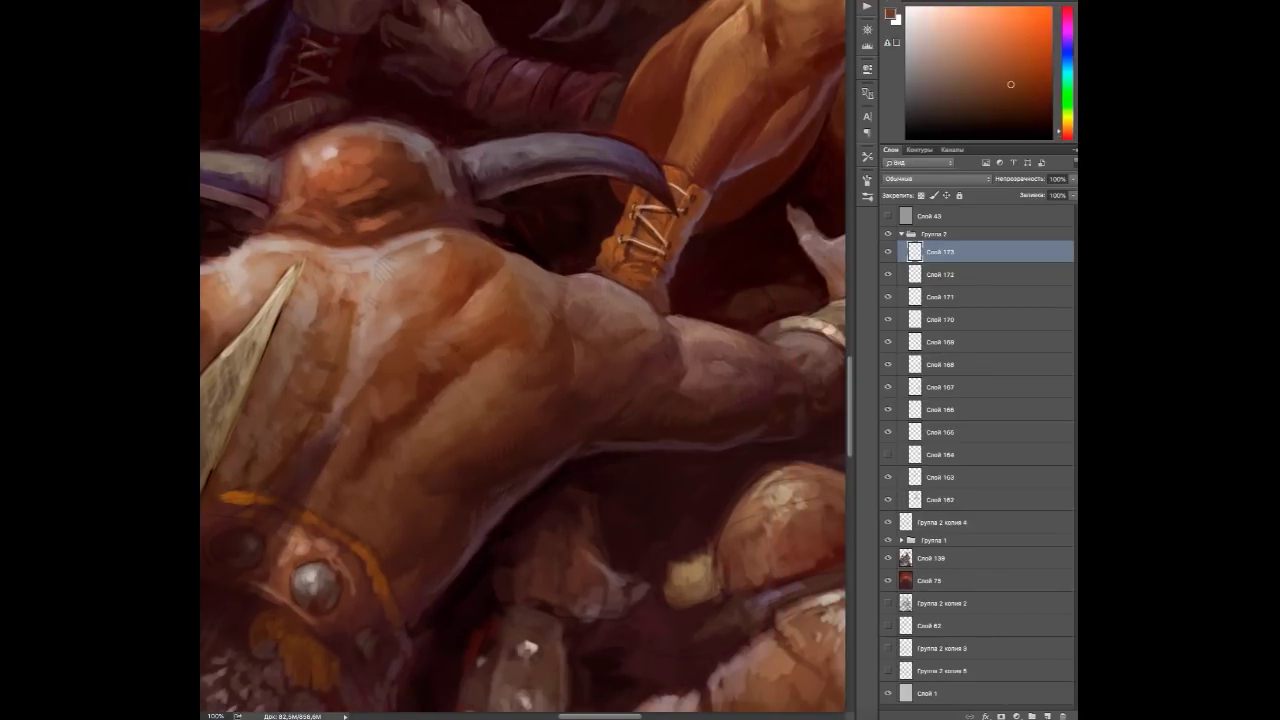
left_click(390, 425, "alt")
left_click(406, 376, "alt")
left_click(376, 408, "alt")
left_click(419, 340, "alt")
Touch up the mid-back and the dark area beside the horned figure's neck with sampled colours.
key("ctrl+minus")
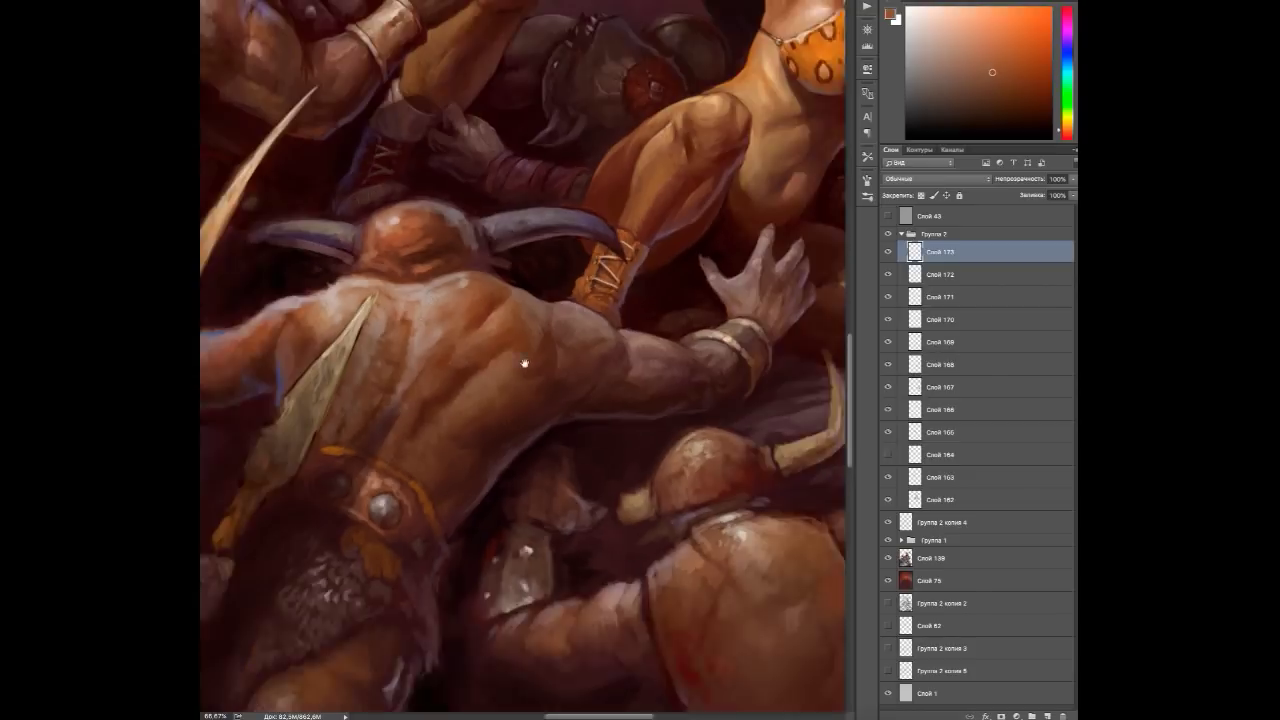
left_click(470, 385, "alt")
left_click(474, 377, "alt")
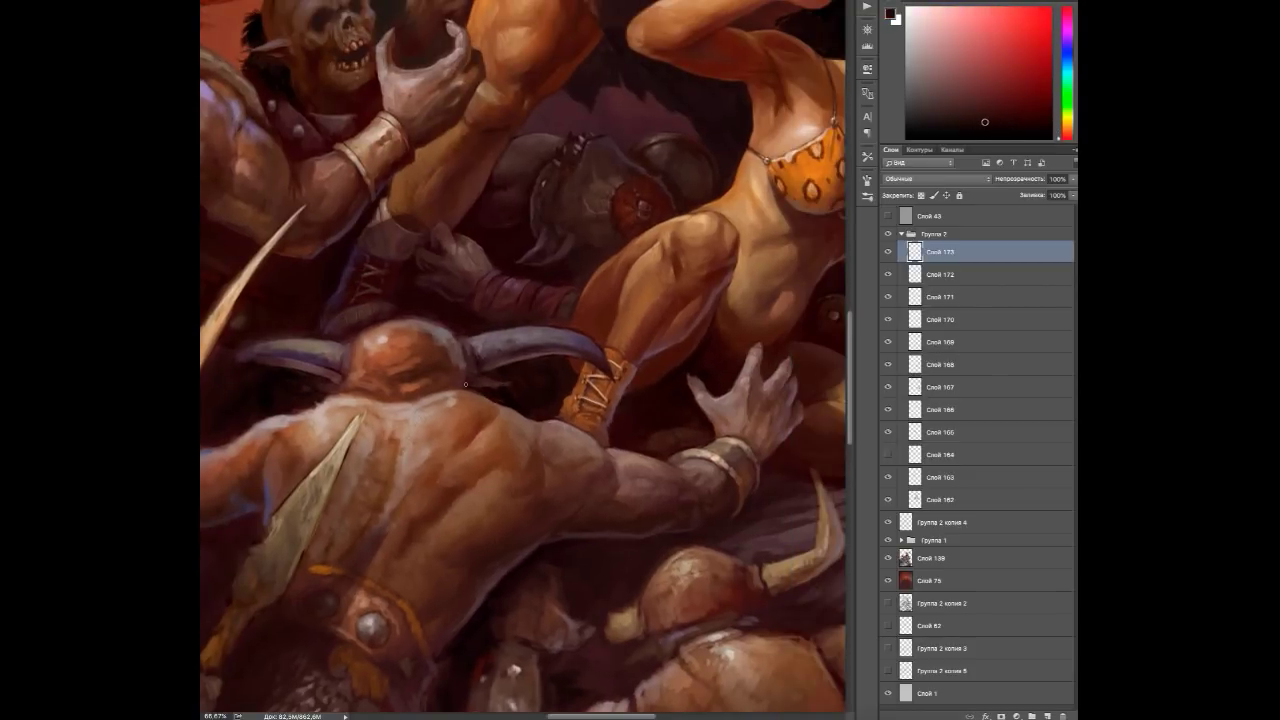
left_click(465, 384, "alt")
On a new layer, blend the horned figure's flank, shoulder and upper arm transitions with sampled brown tones.
key("ctrl+shift+alt+n")
left_click(479, 529, "alt")
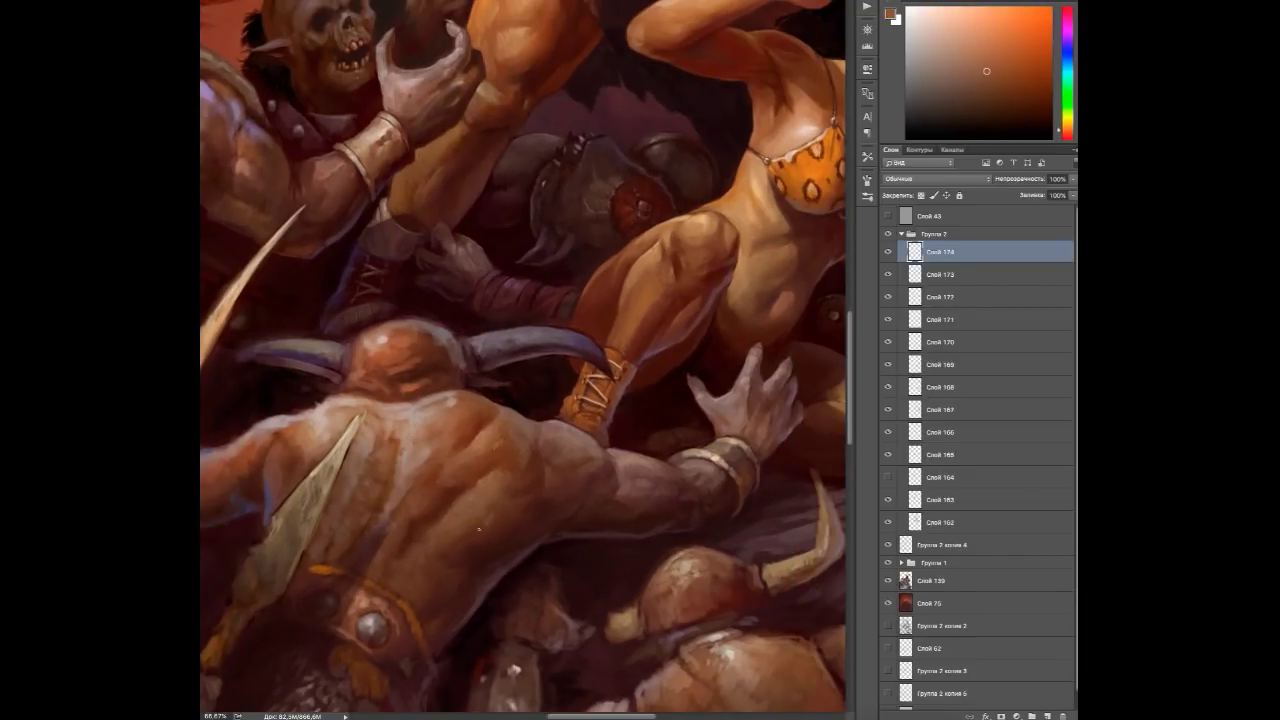
left_click(557, 478, "alt")
left_click_drag(557, 478, 631, 389)
left_click(552, 512, "alt")
left_click(552, 512, "alt")
left_click(552, 512, "alt")
left_click(494, 488, "alt")
key("ctrl+minus")
key("ctrl+minus")
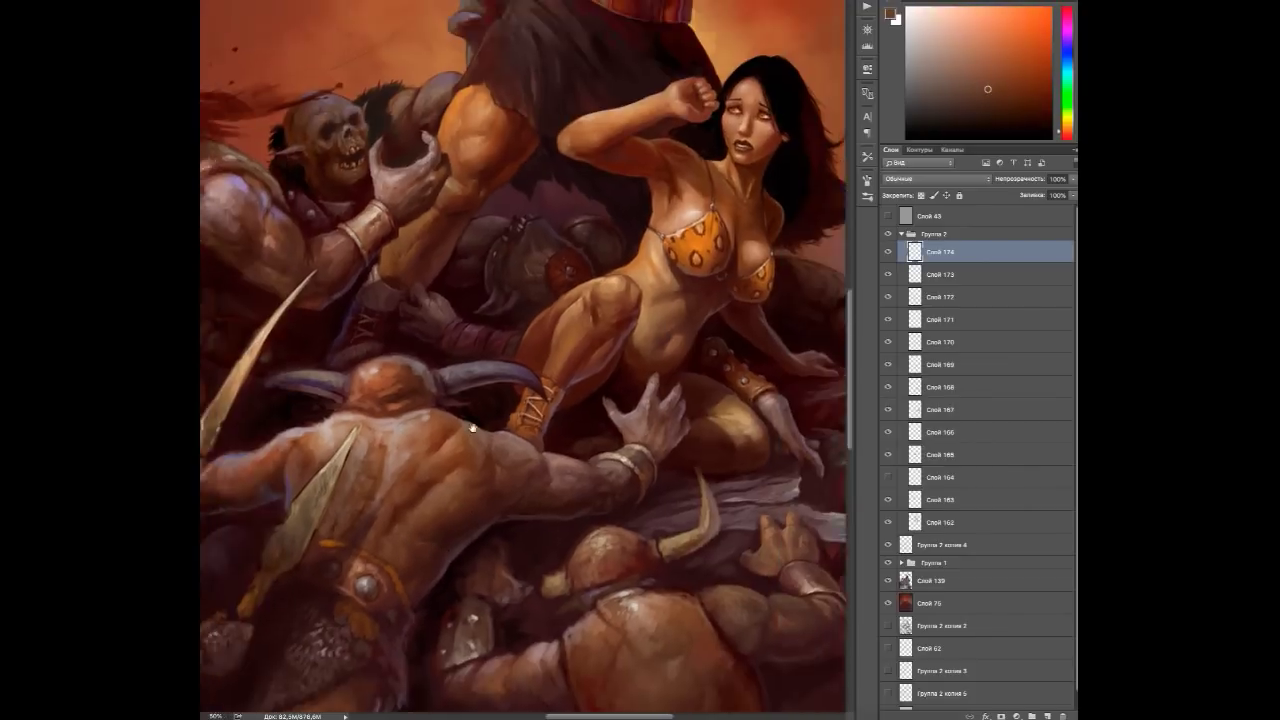
Flip the canvas horizontally to continue painting on the mirrored composition.
key("h")
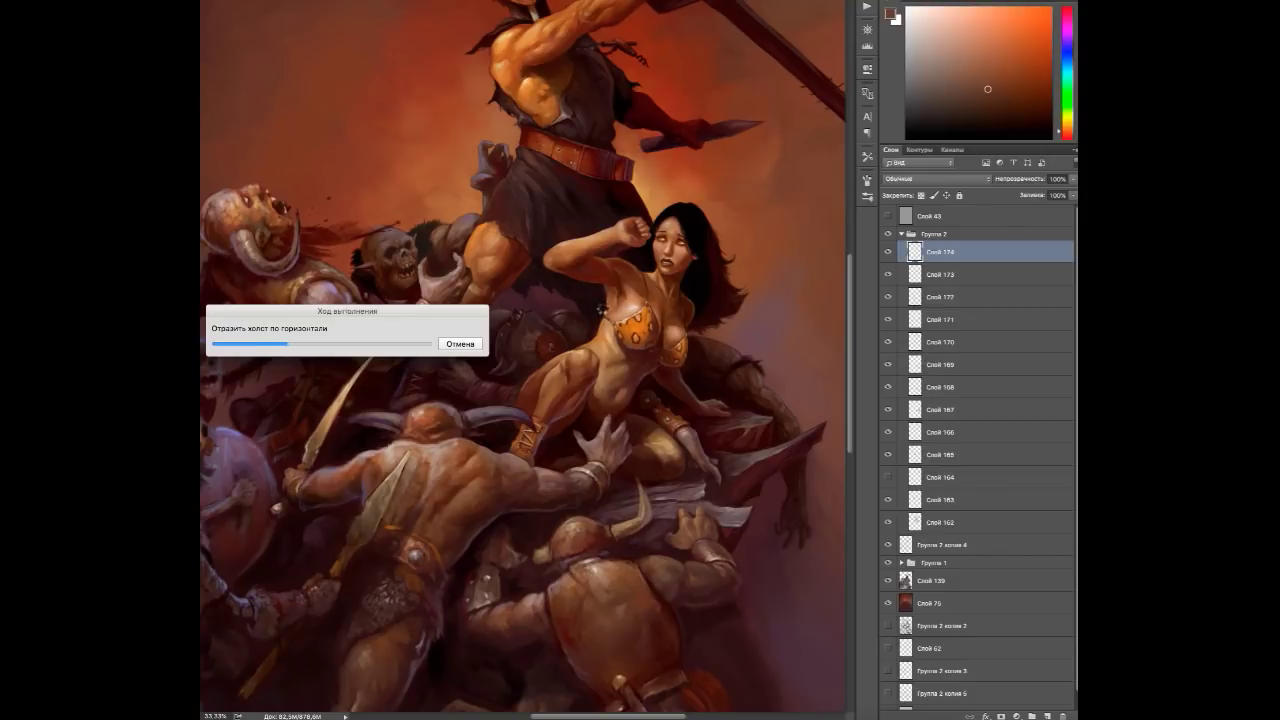
key("ctrl+plus")
key("ctrl+plus")
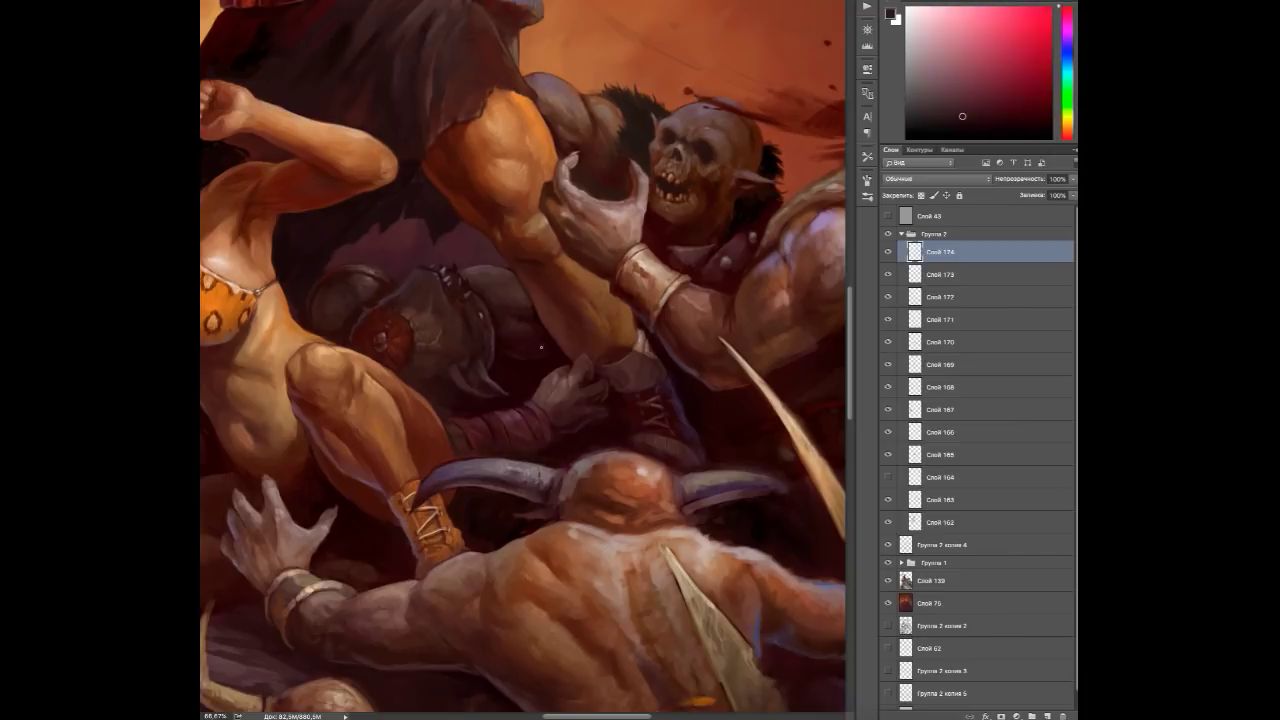
Refine the upper contour of the horned figure's bald head with sampled background and skin colours.
key("ctrl+plus")
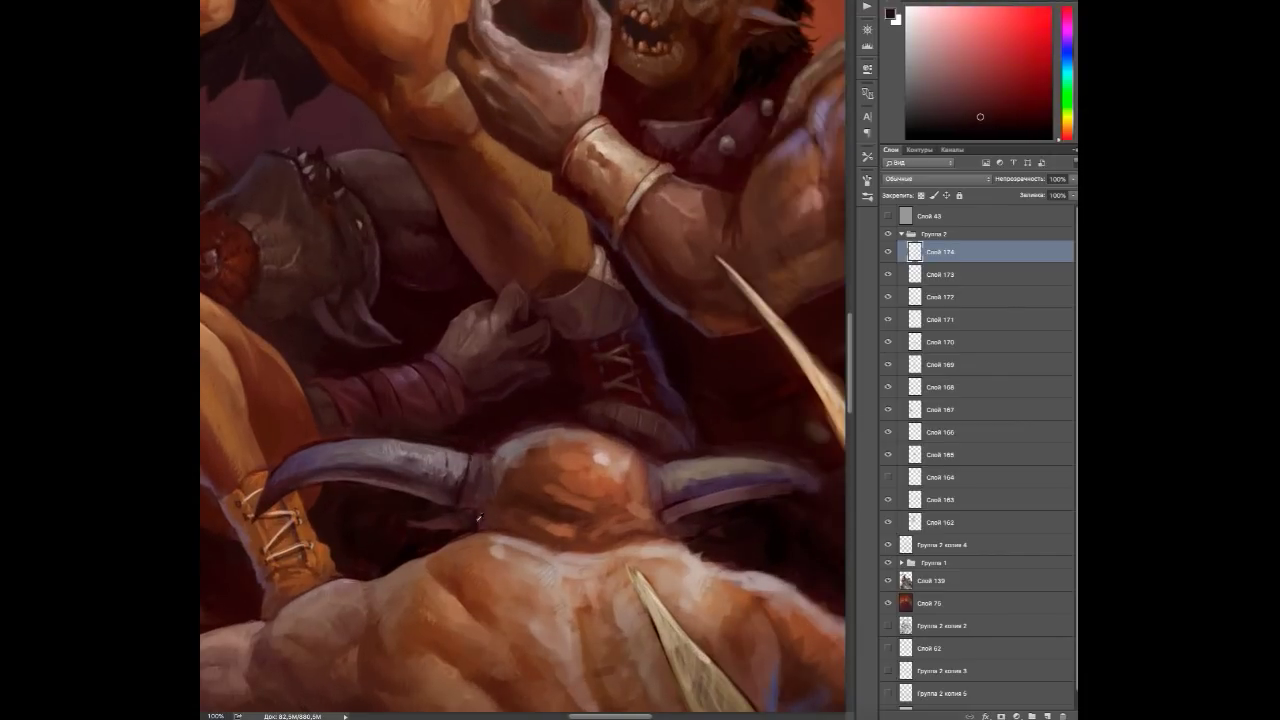
left_click(510, 433, "alt")
left_click(500, 434, "alt")
scroll(521, 430, "right", 3)
left_click(521, 430, "alt")
left_click(450, 436, "alt")
left_click(538, 457, "alt")
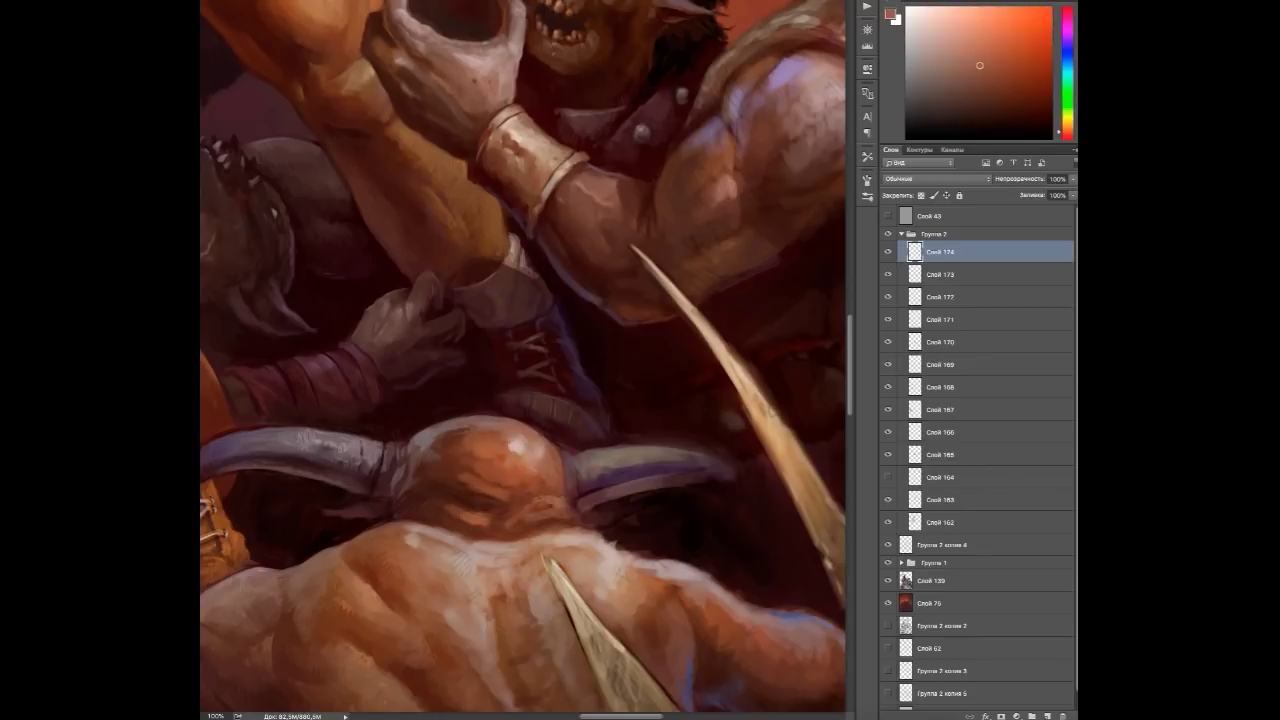
Paint the skin folds on the horned figure's neck and blend the nape into the upper back with sampled tones.
left_click(568, 521, "alt")
left_click(566, 534, "alt")
left_click(560, 530, "alt")
left_click(492, 527, "alt")
left_click(465, 545, "alt")
left_click(455, 528, "alt")
left_click(495, 541, "alt")
left_click(486, 543, "alt")
left_click(424, 552, "alt")
left_click(429, 528, "alt")
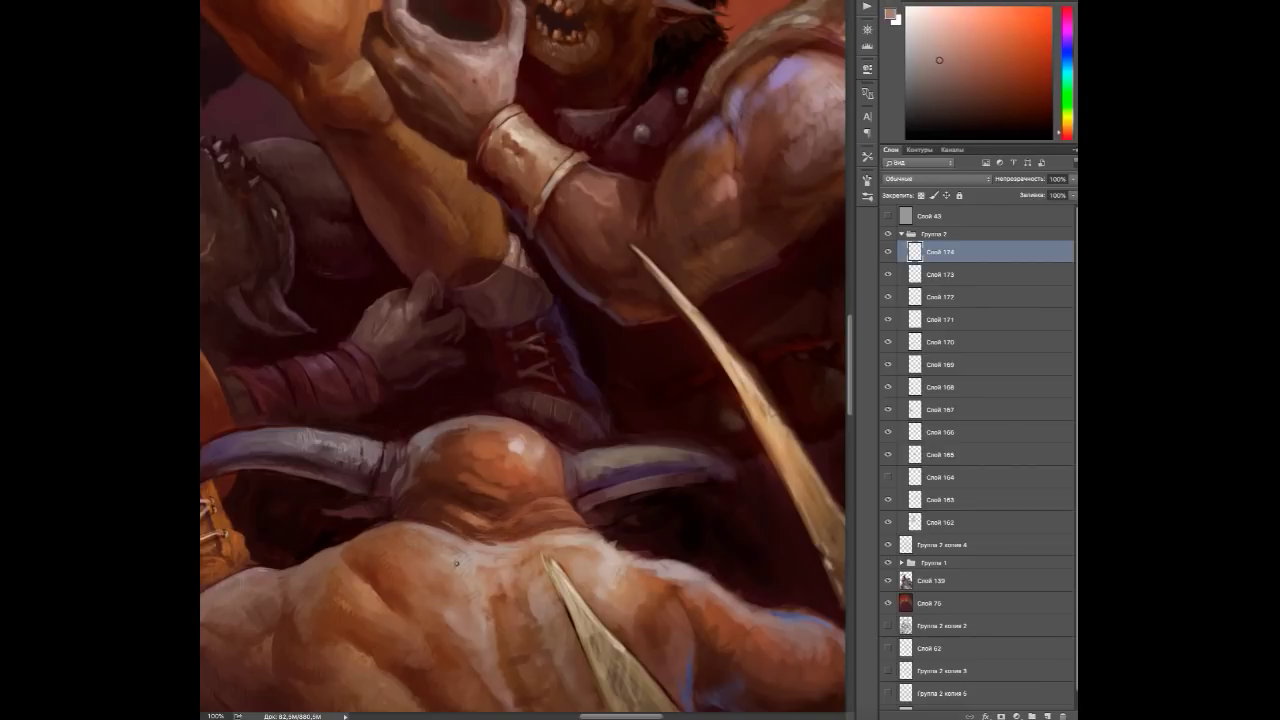
scroll(470, 550, "down", 3)
left_click_drag(480, 560, 505, 618)
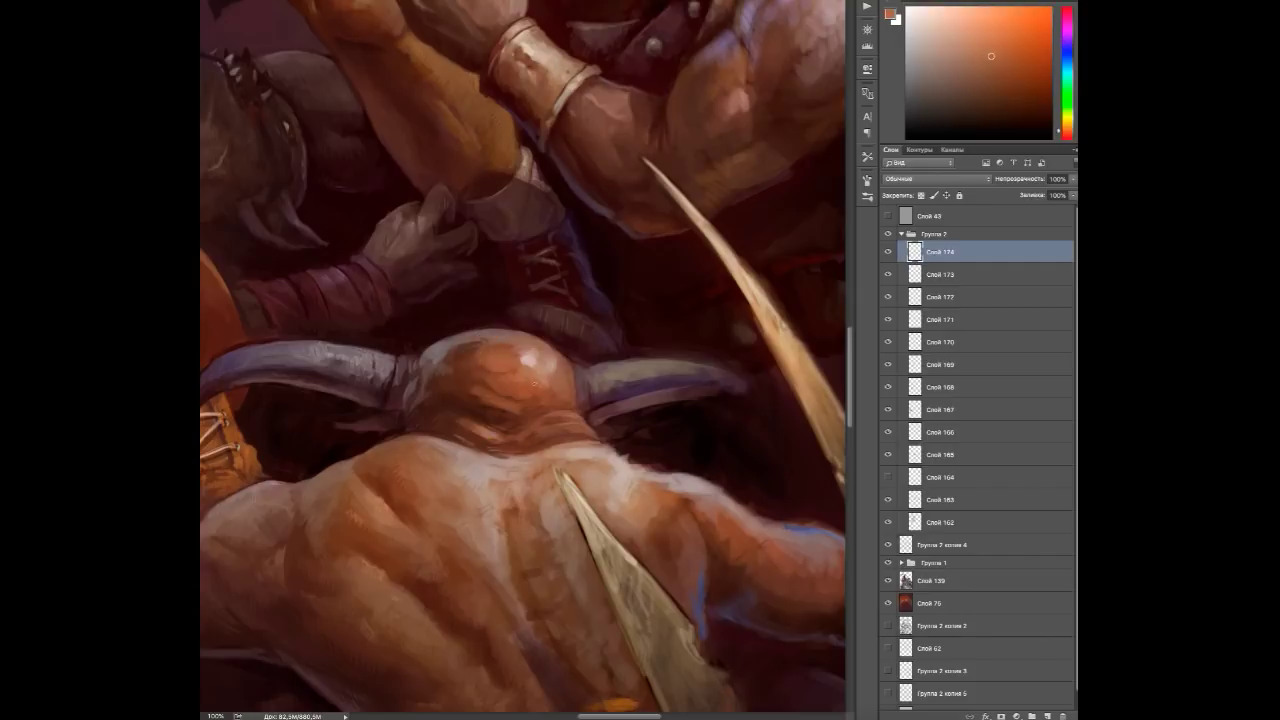
Soften the highlight on the bald head and rework the creases beneath it with sampled orange and brown tones.
left_click(520, 360, "alt")
left_click(520, 349, "alt")
left_click(520, 362, "alt")
left_click(445, 386, "alt")
left_click_drag(508, 412, 479, 416)
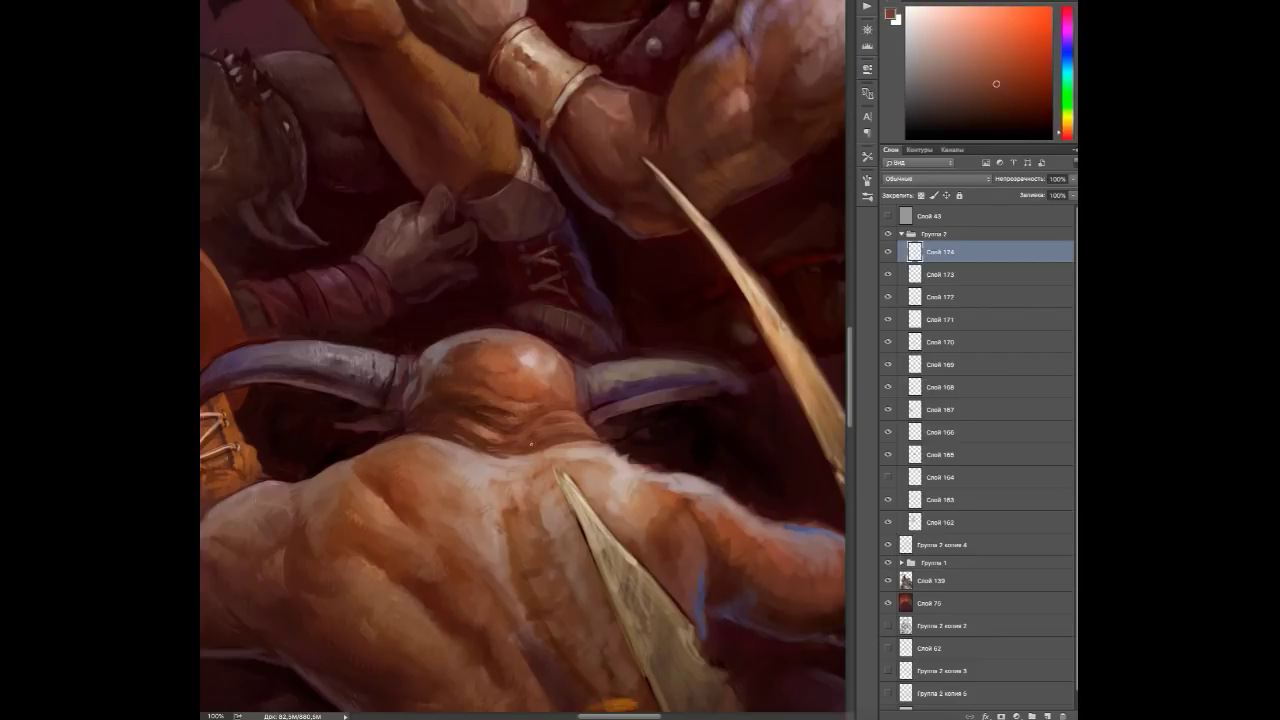
Define the side of the head and neck around the base of the shorter horn with sampled skin and shadow colours.
left_click(585, 426, "alt")
left_click(617, 432, "alt")
left_click(623, 458, "alt")
left_click_drag(623, 458, 553, 372)
left_click(556, 368, "alt")
left_click(635, 402, "alt")
left_click(561, 392, "alt")
mouse_move(511, 307)
left_mouse_down()
mouse_move(561, 392)
mouse_move(720, 396)
left_mouse_up()
left_click(556, 356, "alt")
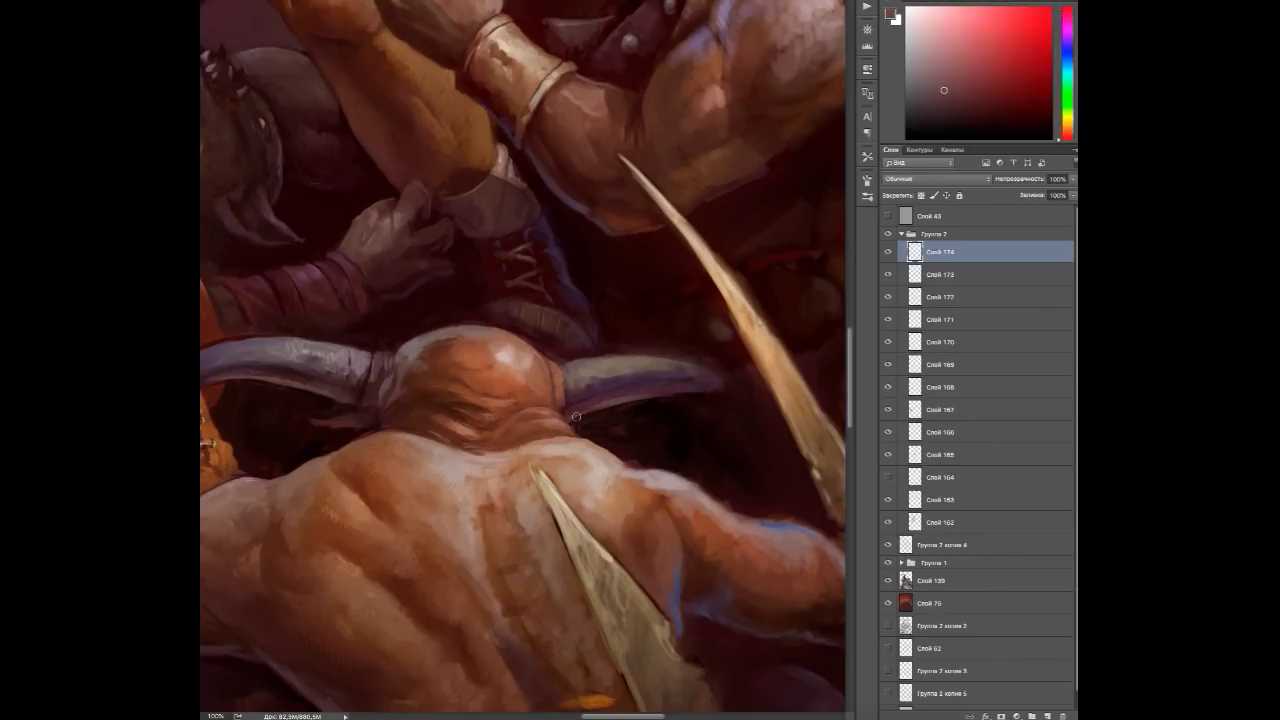
Repaint the shorter horn's shading and edges towards its tip with sampled grey, violet and dark background colours.
left_click(568, 367, "alt")
left_click(610, 330, "alt")
left_click(600, 360, "alt")
left_click(682, 366, "alt")
left_click(697, 331, "alt")
left_click(666, 354, "alt")
left_click(697, 373, "alt")
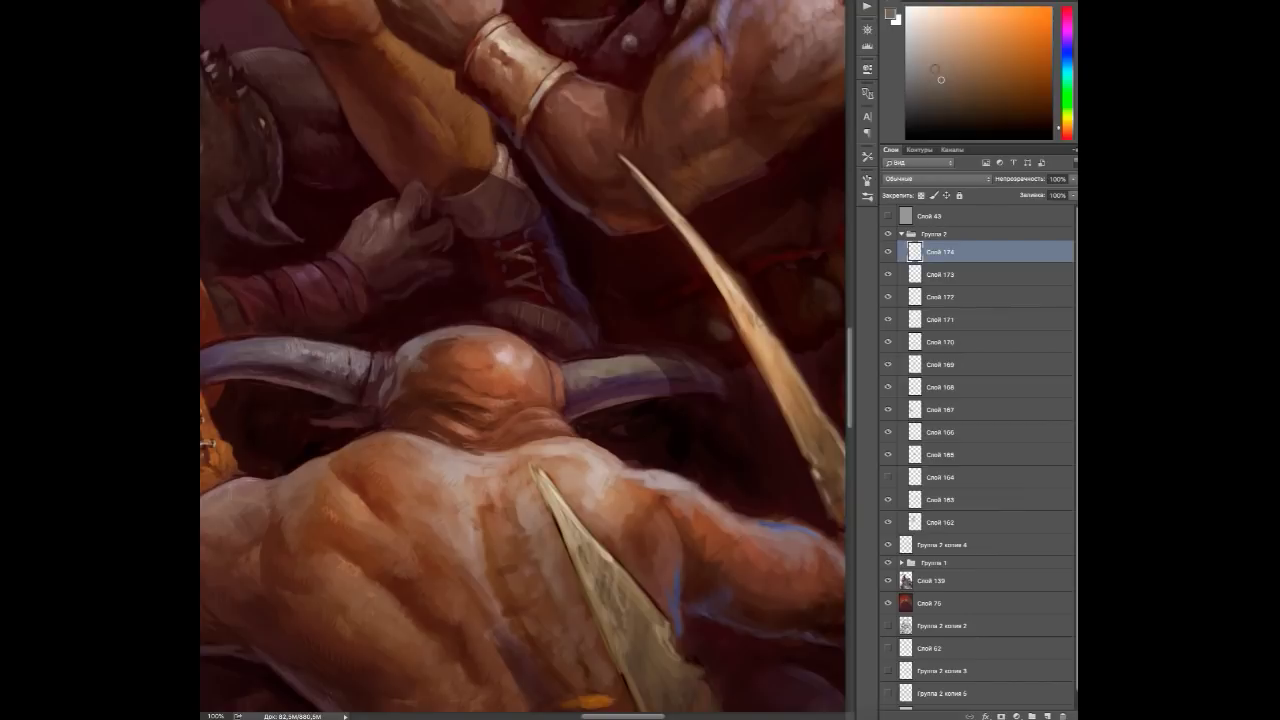
Add light texture to both horns and reddish skin tones at their bases using sampled colours.
left_click(333, 346, "alt")
left_click(340, 366, "alt")
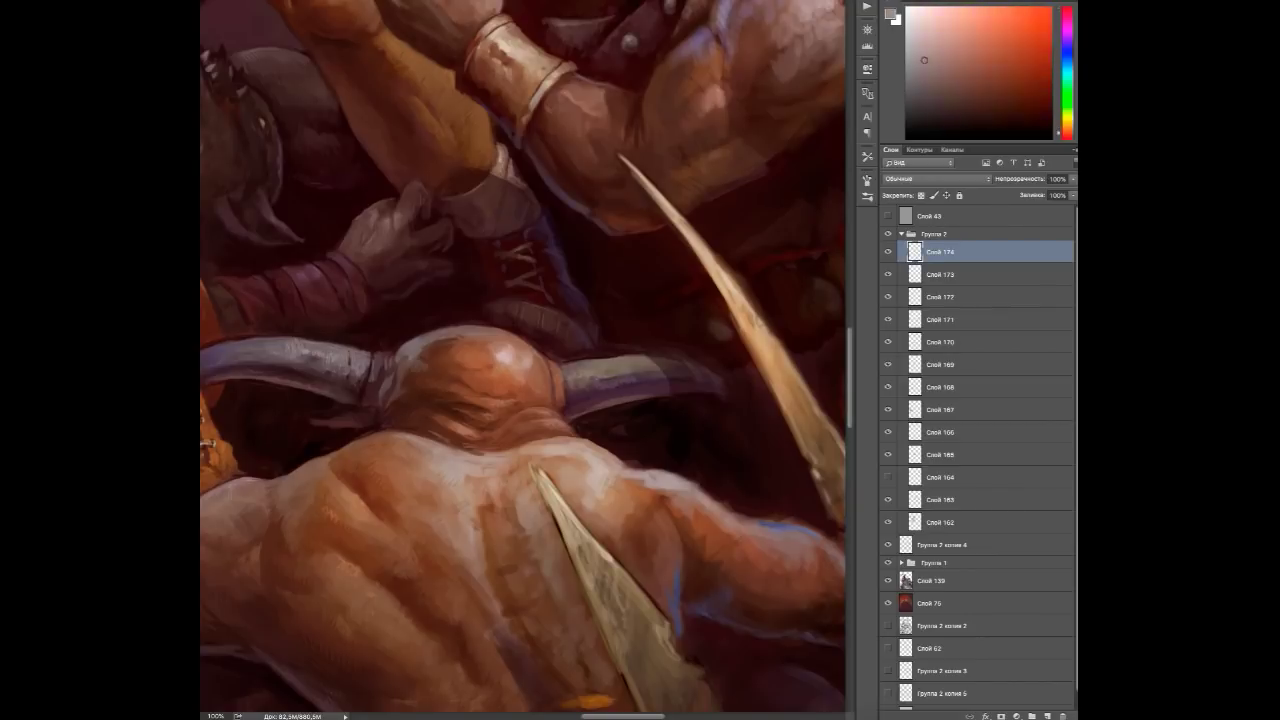
left_click(320, 364, "alt")
left_click(576, 392, "alt")
left_click(592, 390, "alt")
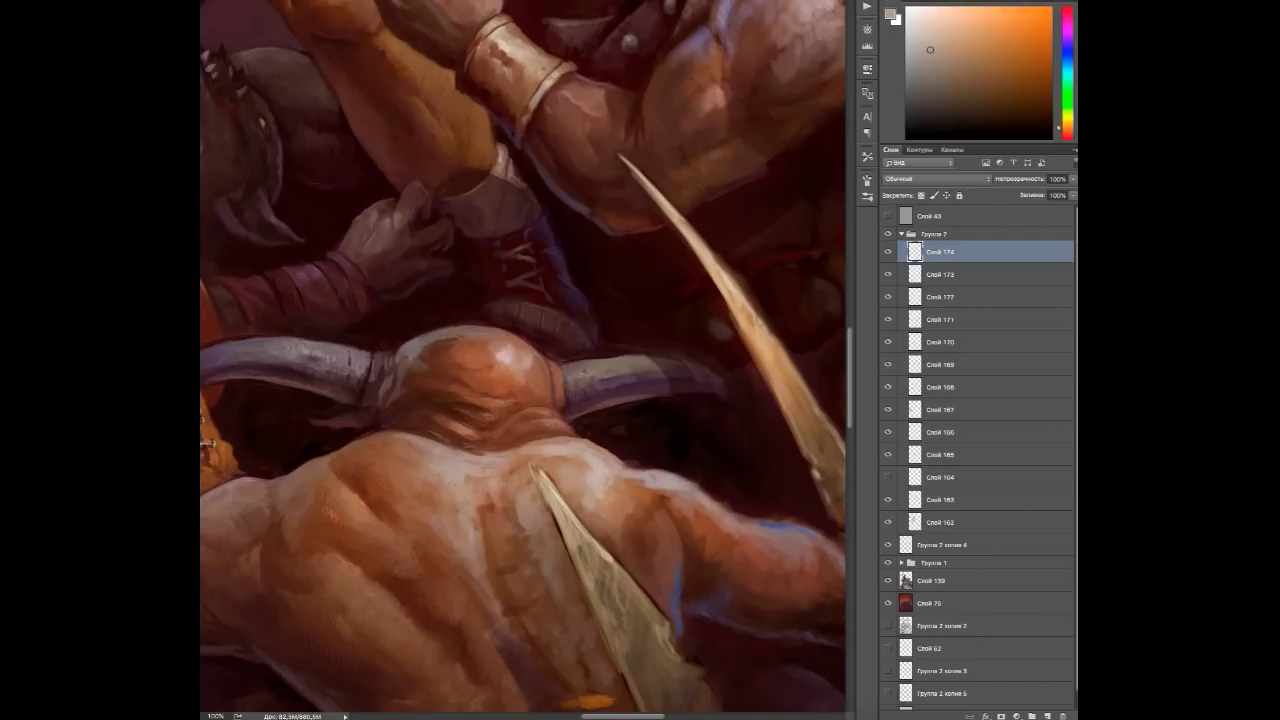
left_click(378, 362, "alt")
left_click(370, 364, "alt")
left_click(362, 366, "alt")
left_click(360, 362, "alt")
left_click(652, 361, "alt")
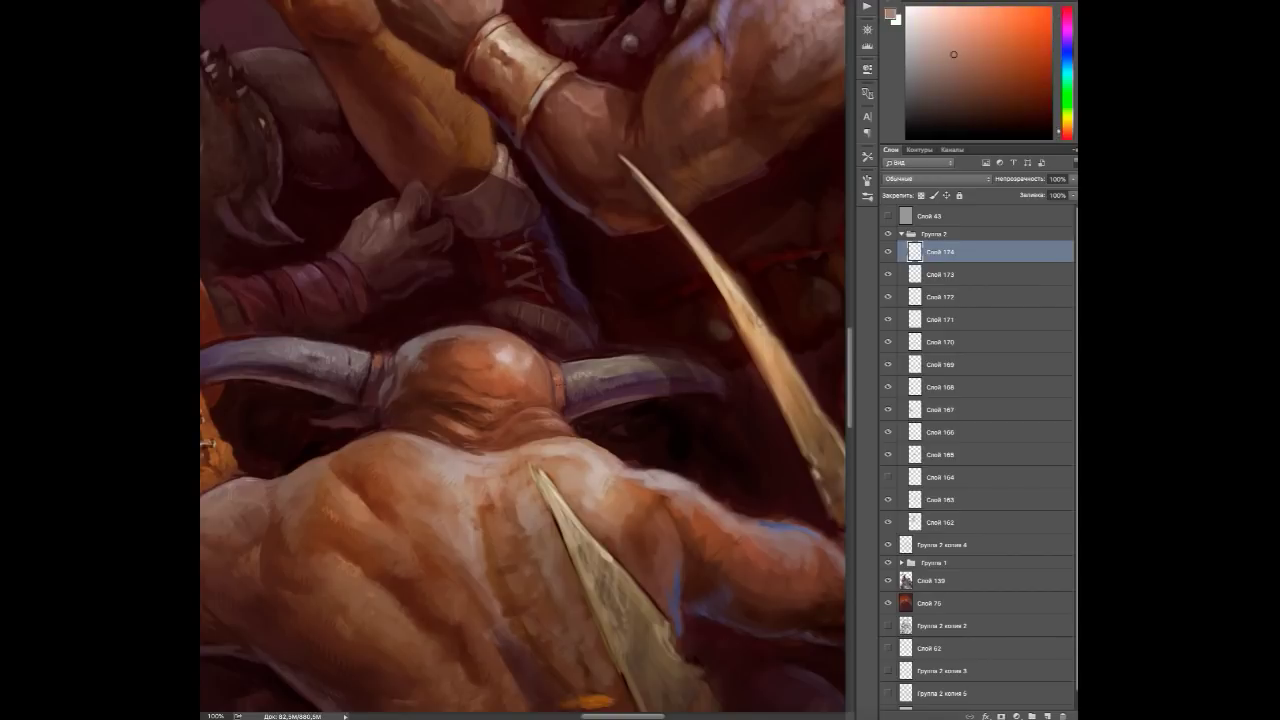
Touch up the head, then on a new layer refine the upper back below the neck with sampled skin tones.
left_click(535, 358, "alt")
scroll(645, 465, "down", 2)
left_click(677, 449, "alt")
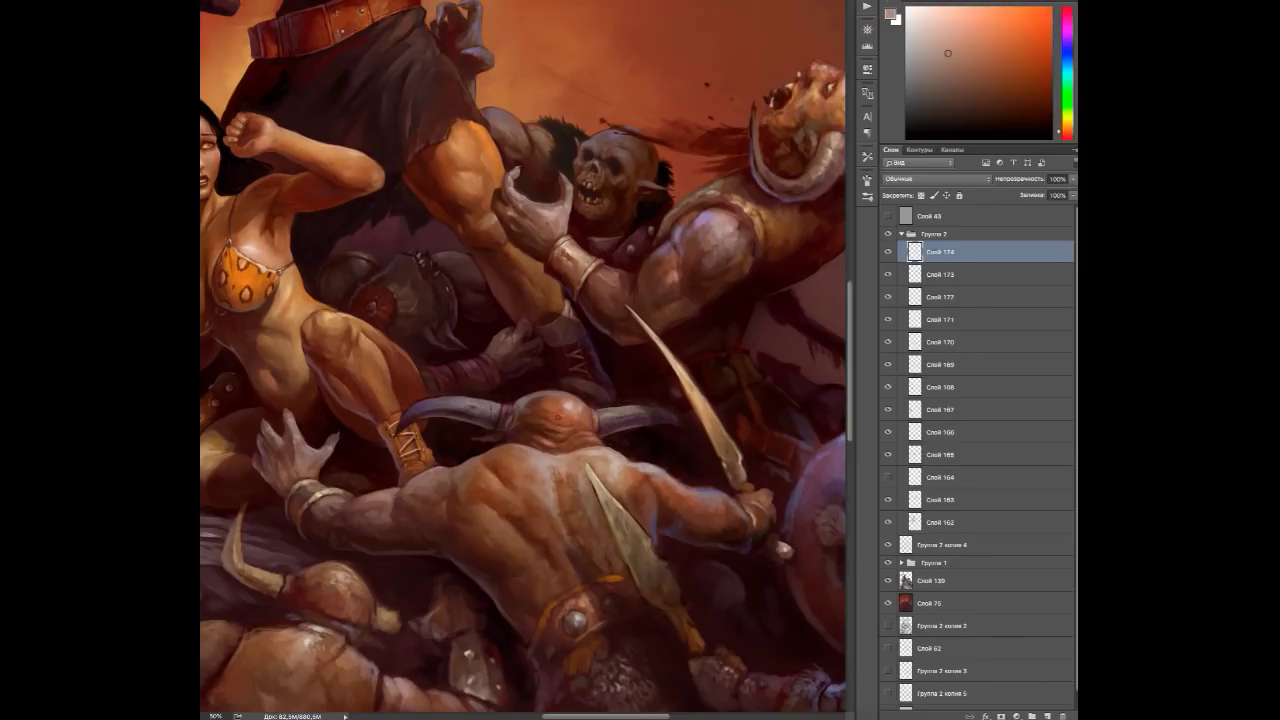
left_click(1046, 712)
left_click(596, 442, "alt")
left_click(588, 444, "alt")
left_click(588, 438, "alt")
left_click(590, 440, "alt")
left_click(590, 440, "alt")
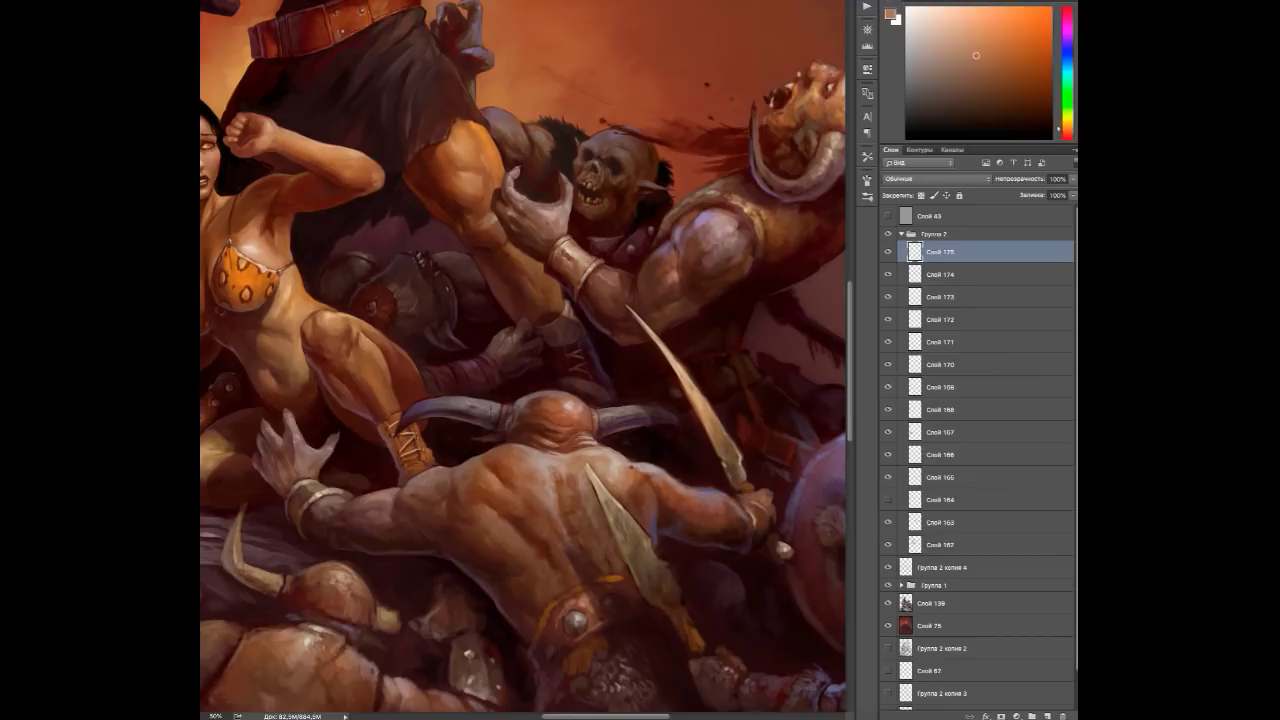
Blend the horned figure's middle back and flank muscles with sampled light and dark skin tones.
scroll(768, 573, "up", 1)
left_click(486, 452, "alt")
left_click(505, 557, "alt")
left_click(470, 563, "alt")
left_click(488, 580, "alt")
left_click(474, 579, "alt")
left_click(466, 572, "alt")
left_click(456, 462, "alt")
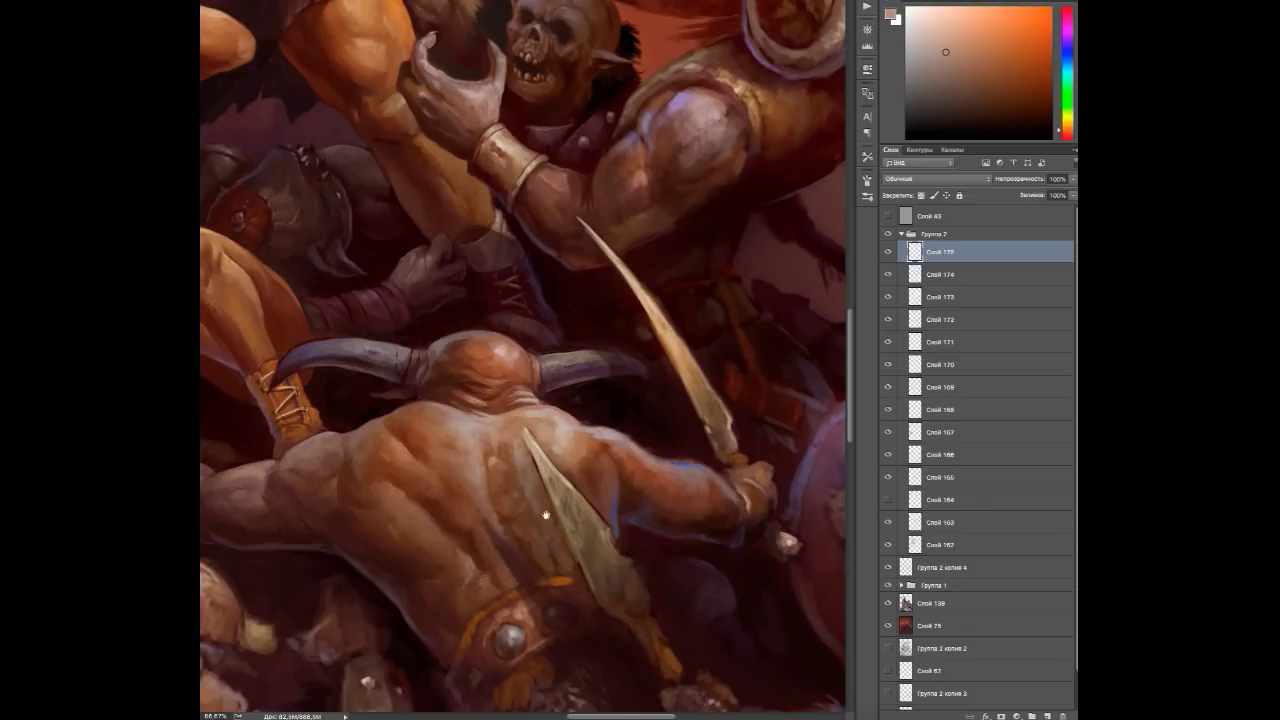
Paint the ridged vertebrae along the horned figure's spine with sampled highlight and brown shadow colours.
left_click_drag(545, 515, 527, 483)
left_click(500, 440, "alt")
left_click(490, 425, "alt")
left_click(505, 440, "alt")
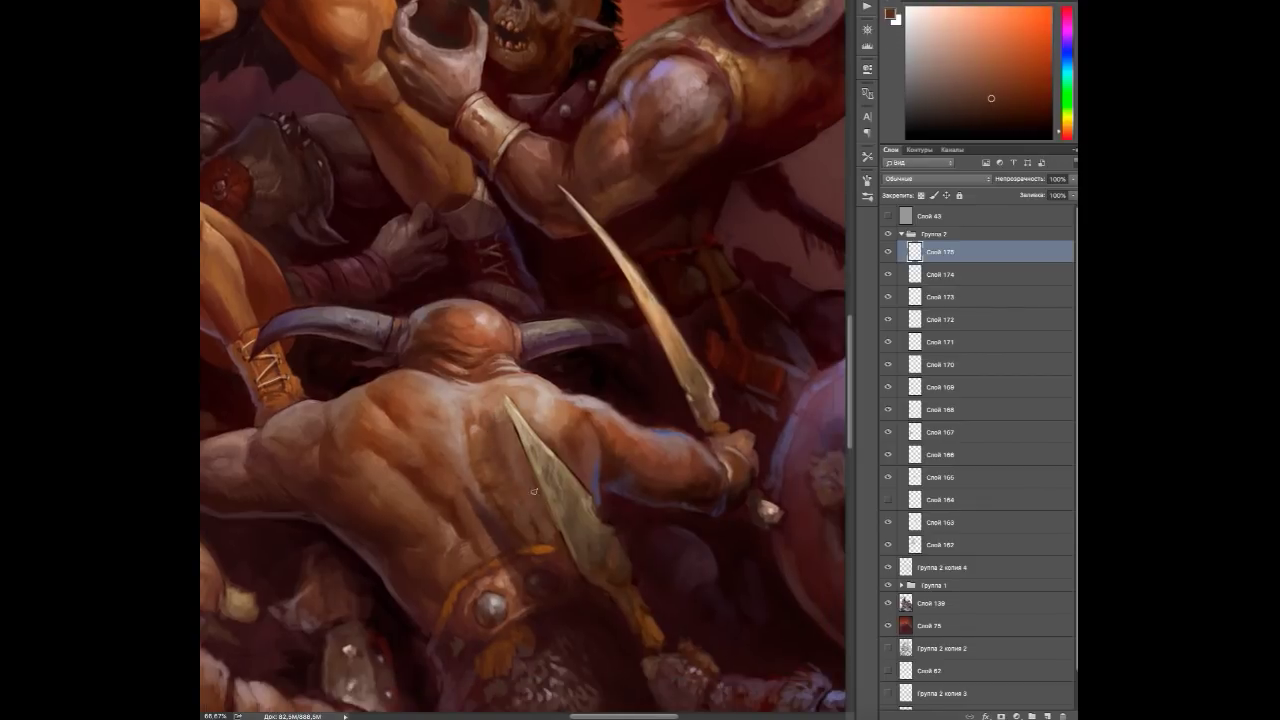
left_click(474, 478, "alt")
left_click(471, 400, "alt")
left_click(499, 461, "alt")
left_click(494, 421, "alt")
left_click(472, 466, "alt")
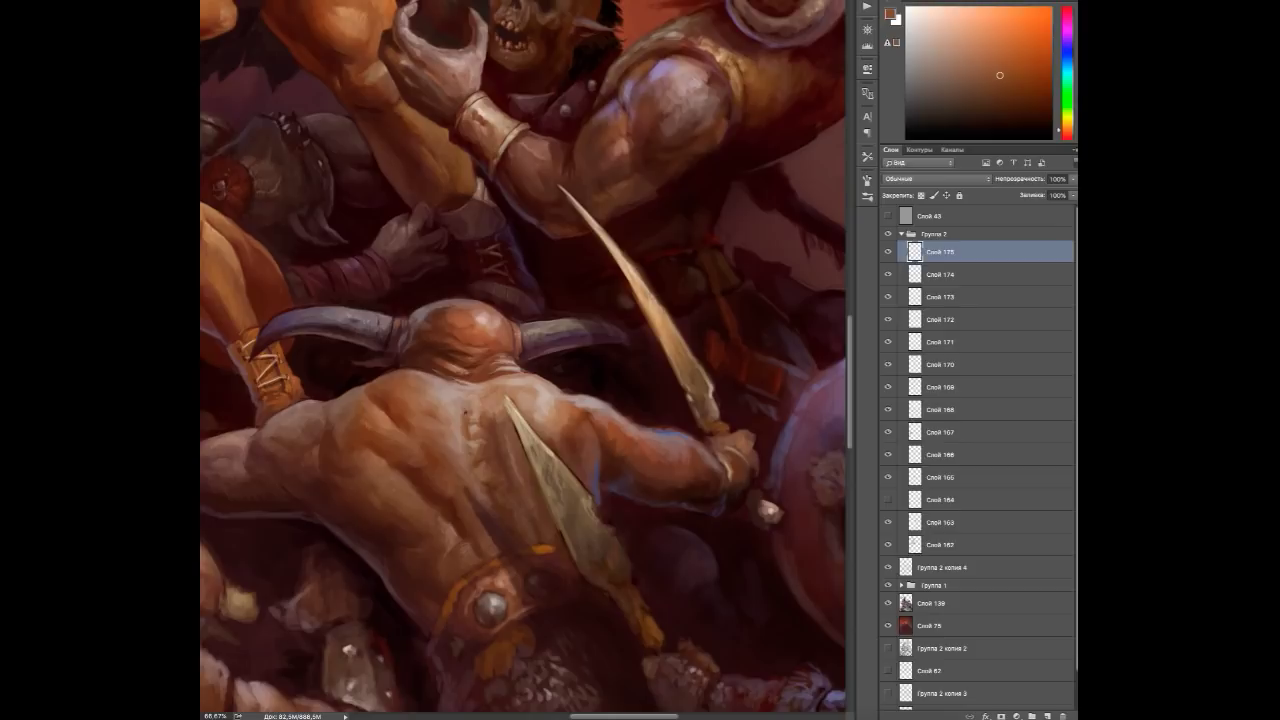
Model the upper back and shoulder of the horned figure's sword arm around the blade tip with sampled tones.
left_click(462, 410, "alt")
left_click(489, 391, "alt")
left_click(516, 407, "alt")
left_click(520, 420, "alt")
left_click(524, 430, "alt")
left_click(553, 396, "alt")
left_click(580, 400, "alt")
left_click(584, 414, "alt")
left_click(587, 450, "alt")
left_click(583, 425, "alt")
left_click(582, 418, "alt")
left_click(580, 415, "alt")
left_click(550, 382, "alt")
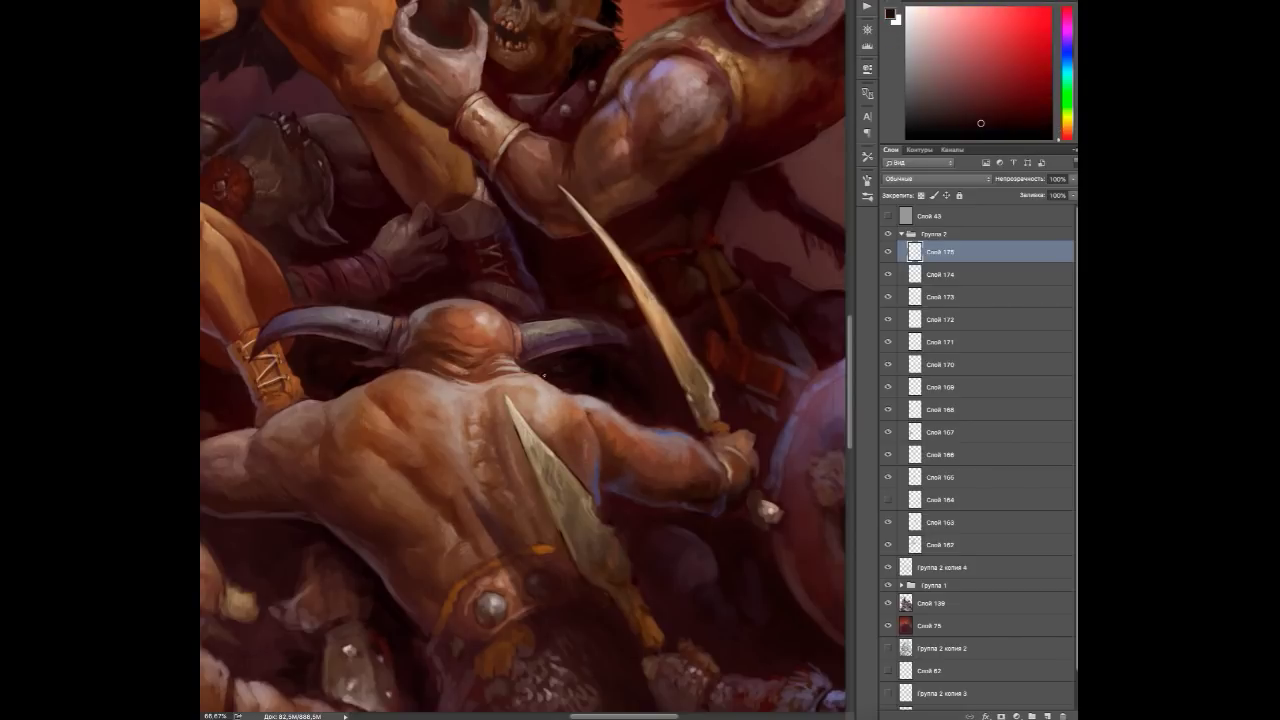
left_click(572, 410, "alt")
On a new layer, touch up the highlights on the horned figure's upper back with sampled light skin tones.
key("ctrl+minus")
key("ctrl+minus")
key("ctrl+shift+alt+n")
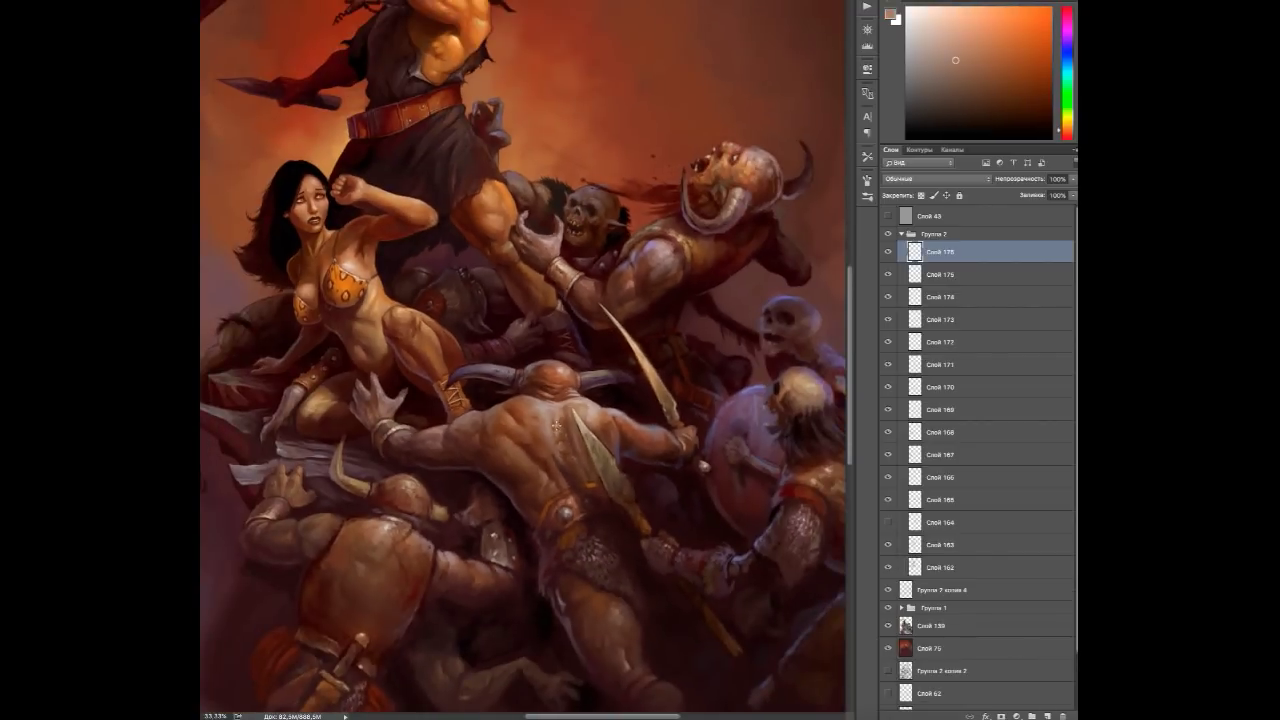
left_click(538, 405, "alt")
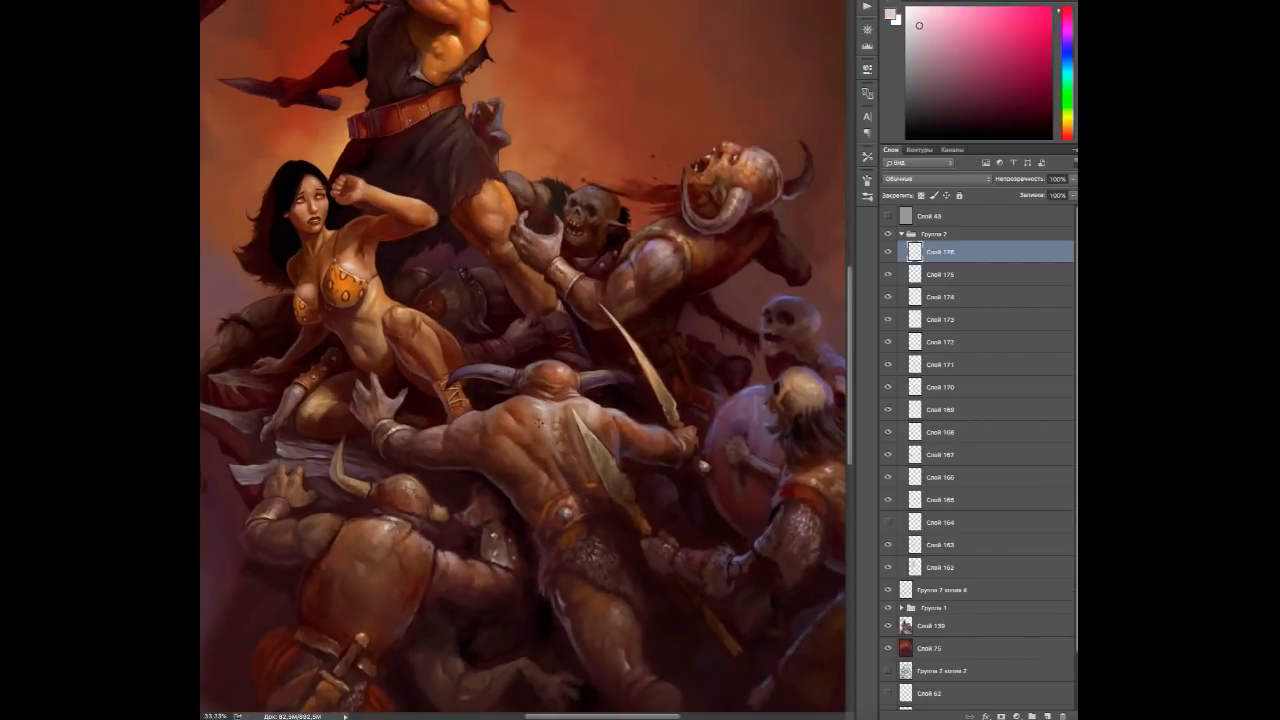
key("ctrl+y")
key("ctrl+y")
left_click(573, 352, "alt")
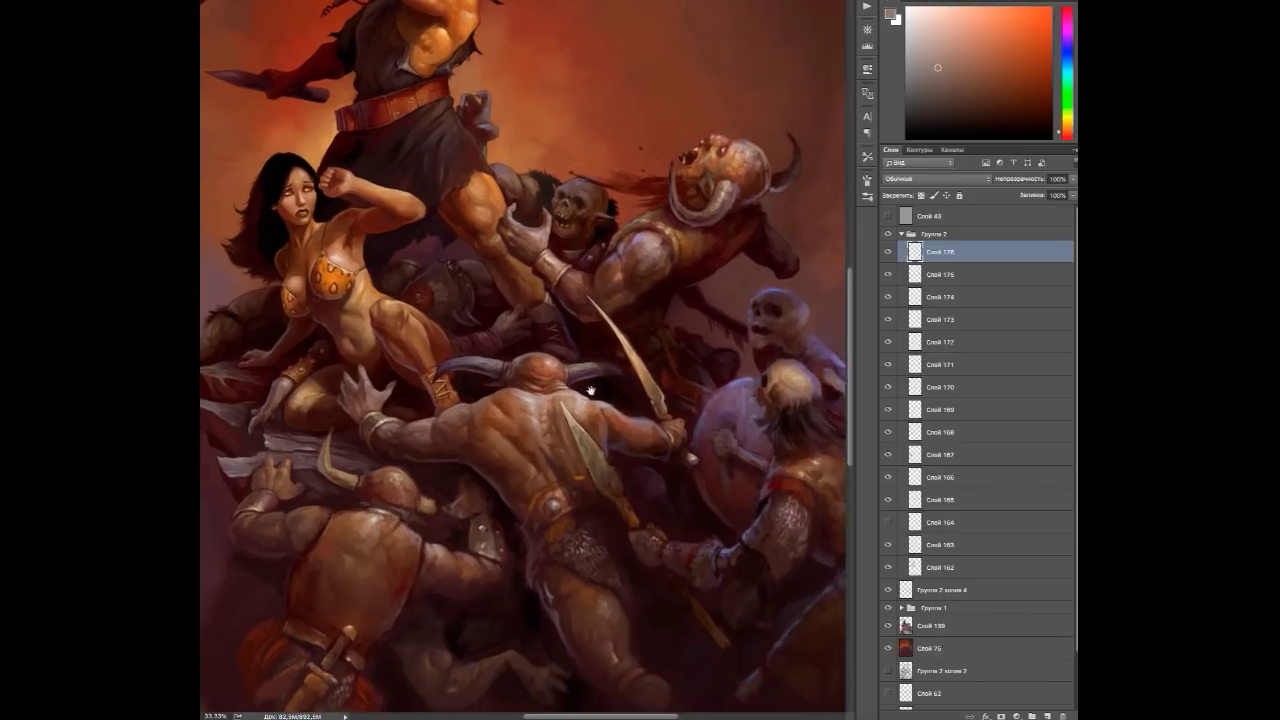
Refine the shoulder and upper part of the horned figure's sword arm with sampled skin tones.
scroll(693, 419, "up", 3)
left_click(445, 415, "alt")
left_click(457, 391, "alt")
scroll(665, 517, "down", 1)
left_click(530, 457, "alt")
left_click(617, 556, "alt")
left_click(617, 556, "alt")
left_click(617, 556, "alt")
left_click(617, 556, "alt")
left_click(617, 556, "alt")
left_click(565, 468, "alt")
left_click(565, 470, "alt")
Blend the sword arm's muscles from shoulder to forearm with sampled orange and brown tones.
left_click(520, 452, "alt")
left_click(540, 470, "alt")
left_click(573, 500, "alt")
left_click(573, 500, "alt")
left_click(552, 469, "alt")
left_click(550, 468, "alt")
left_click(497, 449, "alt")
left_click(471, 437, "alt")
left_click(564, 480, "alt")
left_click(598, 498, "alt")
left_click(565, 495, "alt")
left_click(532, 500, "alt")
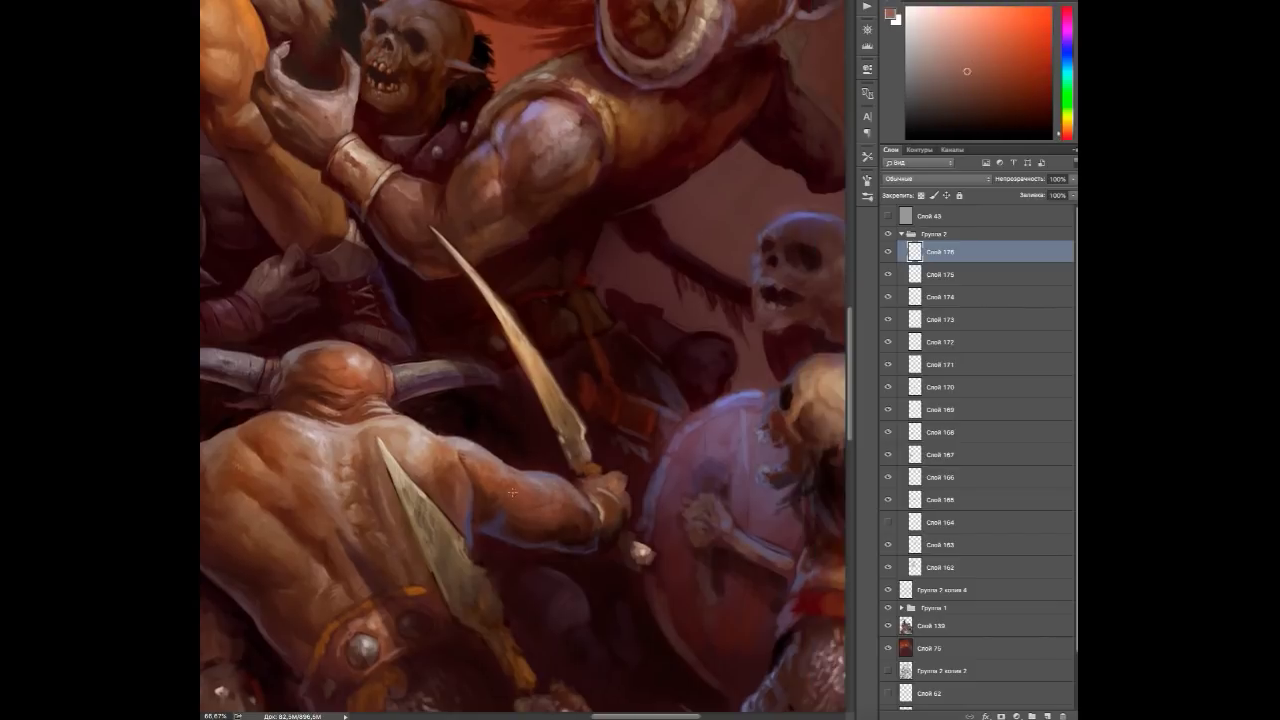
Refine the wrist and fist of the horned figure's sword arm with sampled brown and dark tones.
scroll(692, 464, "up", 1)
left_click(522, 548, "alt")
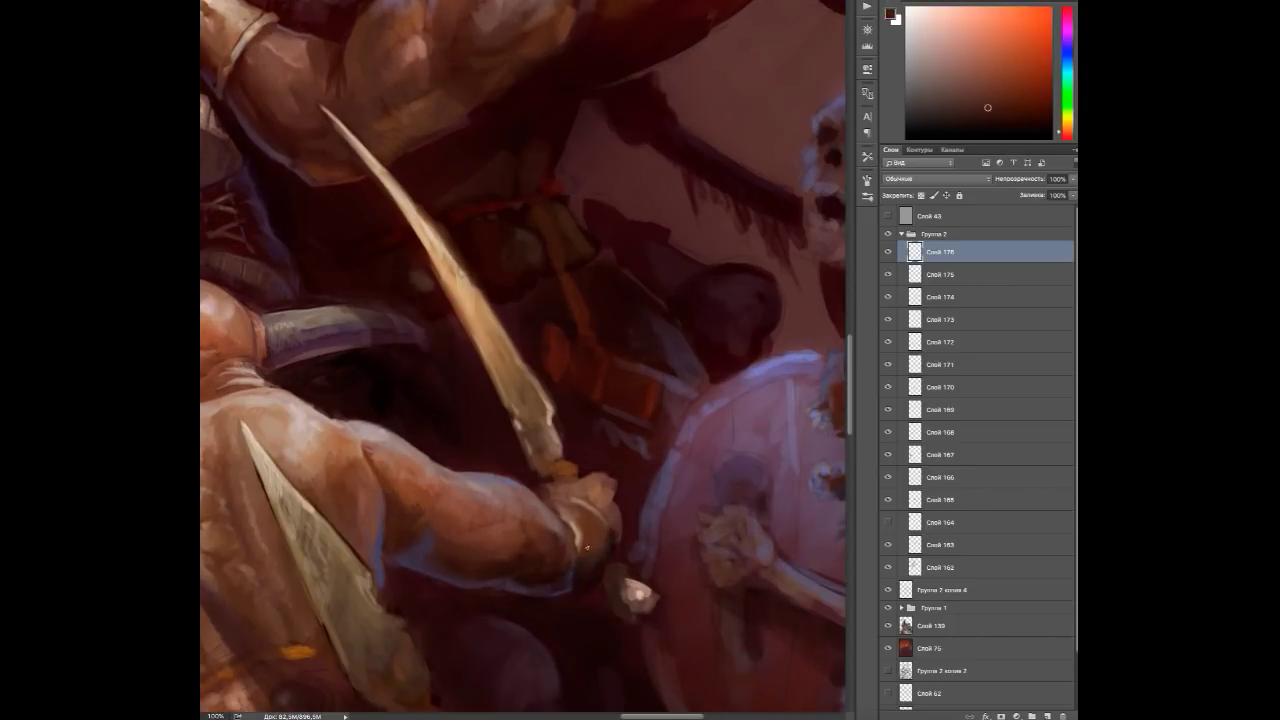
left_click(560, 515, "alt")
left_click(508, 477, "alt")
left_click(614, 534, "alt")
left_click(599, 523, "alt")
left_click(599, 523, "alt")
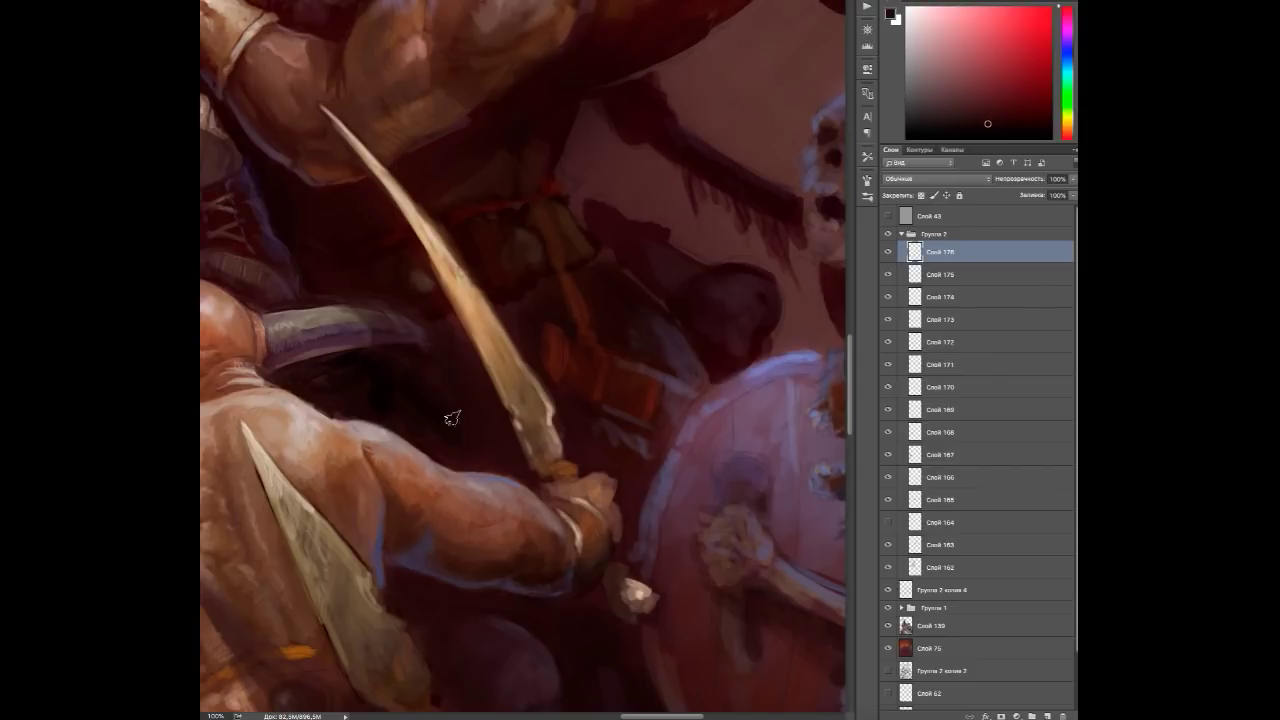
Touch up the underside of the forearm and the area around the sword's pommel with sampled tones.
scroll(461, 428, "down", 1)
left_click(476, 613, "alt")
left_click(406, 545, "alt")
left_click(597, 512, "alt")
left_click(612, 540, "alt")
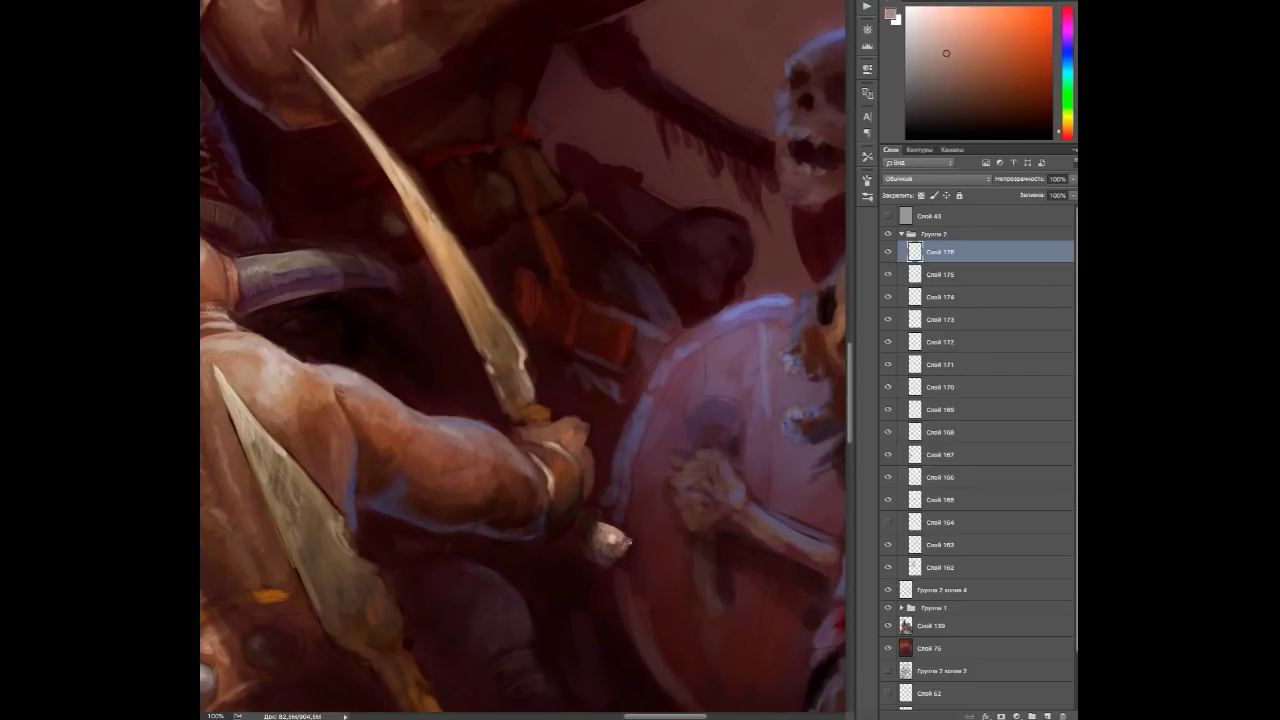
Paint the knuckles and wristband of the sword hand with sampled light and dark skin tones.
left_click(593, 520, "alt")
left_click(580, 429, "alt")
left_click(583, 455, "alt")
left_click(521, 434, "alt")
left_click_drag(545, 445, 581, 485)
left_click(597, 515, "alt")
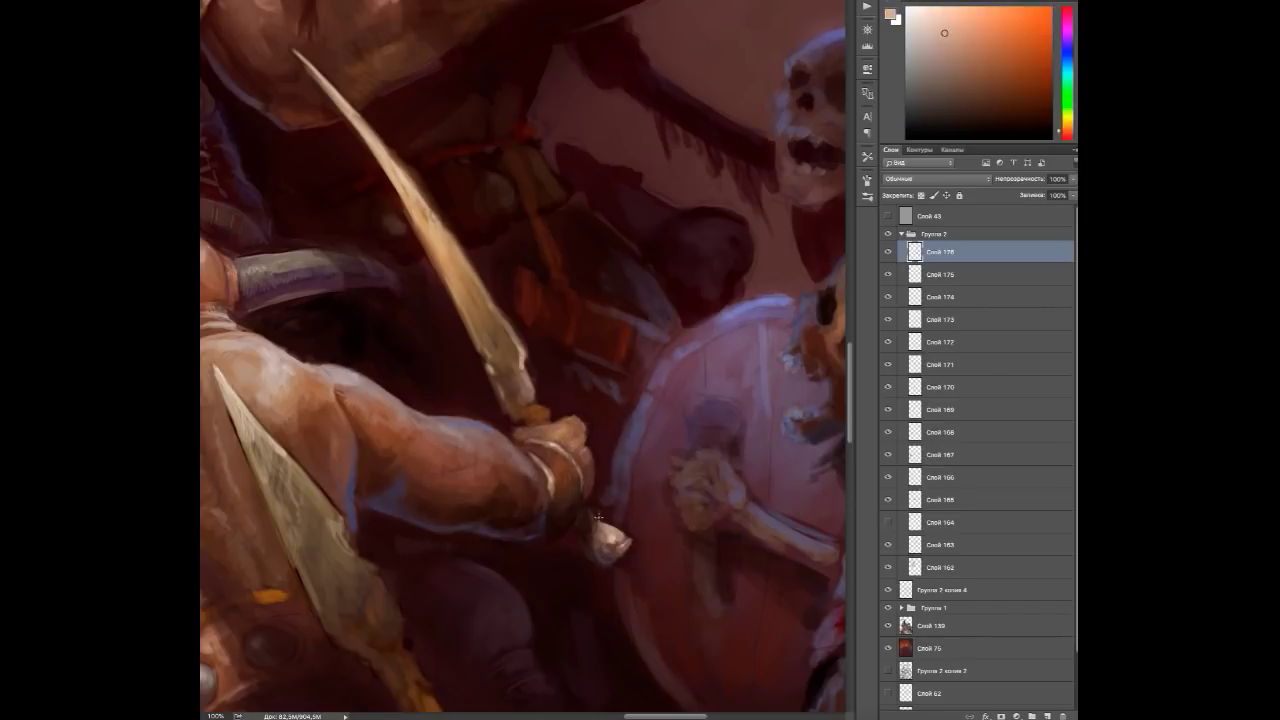
Define the sword's bone pommel and the edge of the wristband with sampled light and dark tones.
left_click(597, 515, "alt")
left_click(564, 523, "alt")
left_click(553, 490, "alt")
Refine the notched lower part of the raised sword's blade with sampled beige and brown tones.
left_click_drag(578, 378, 623, 490)
left_click(623, 490, "alt")
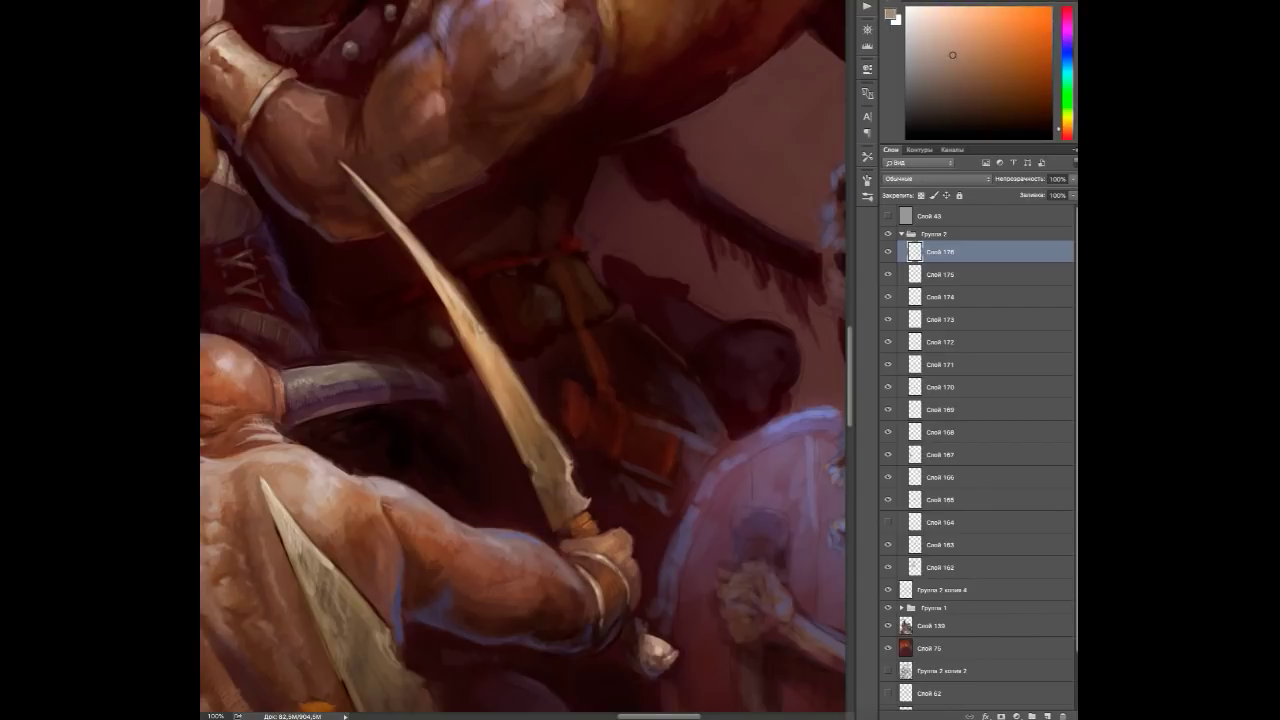
left_click(542, 477, "alt")
left_click(542, 477, "alt")
left_click_drag(551, 432, 636, 490)
left_click(574, 427, "alt")
left_click(572, 402, "alt")
left_click(614, 466, "alt")
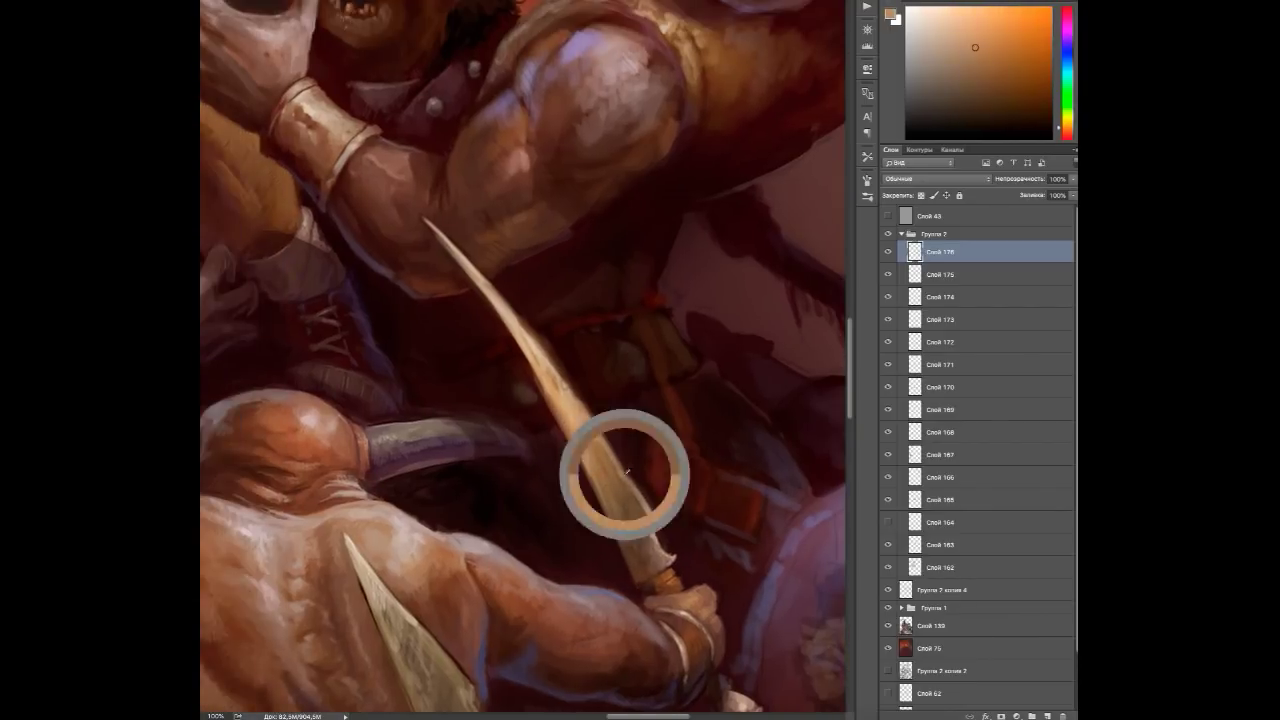
Smooth and sharpen the raised blade's edges from its middle to the tip with sampled light beige tones.
left_click(564, 396, "alt")
left_click(560, 383, "alt")
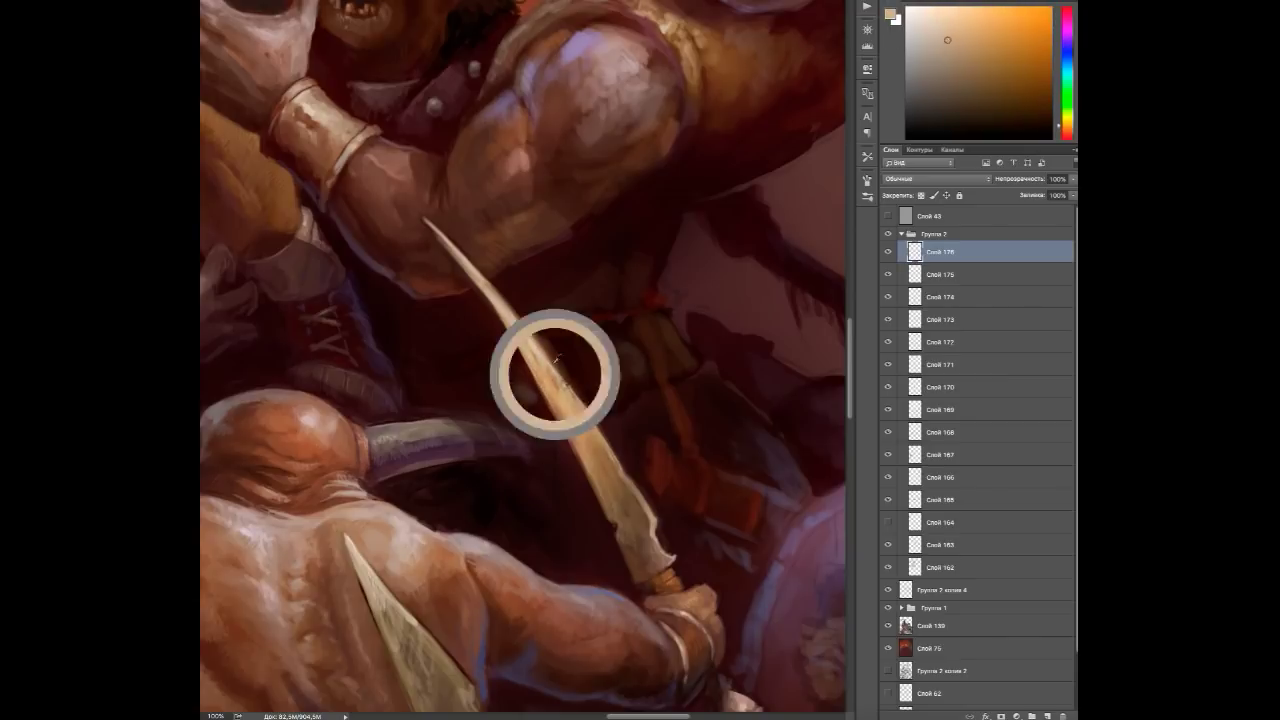
left_click(546, 352, "alt")
left_click_drag(548, 355, 588, 467)
left_click(490, 378, "alt")
left_click(486, 364, "alt")
left_click(494, 385, "alt")
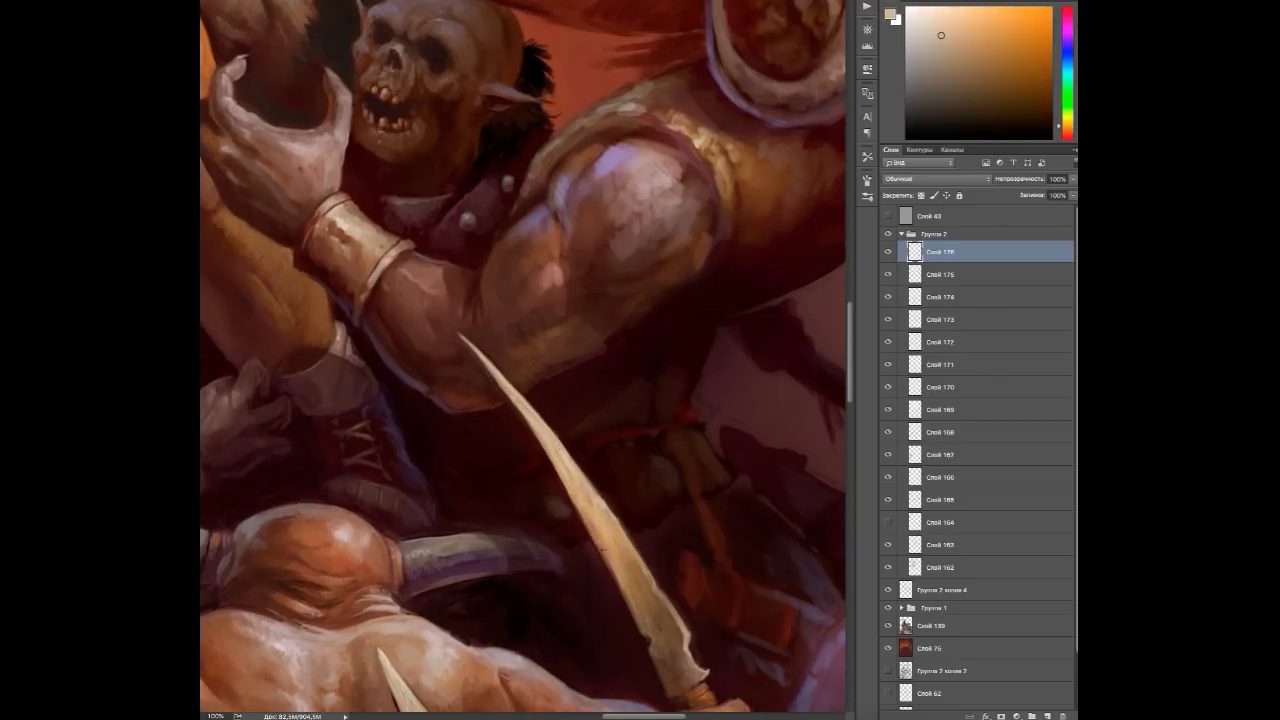
left_click(668, 610, "alt")
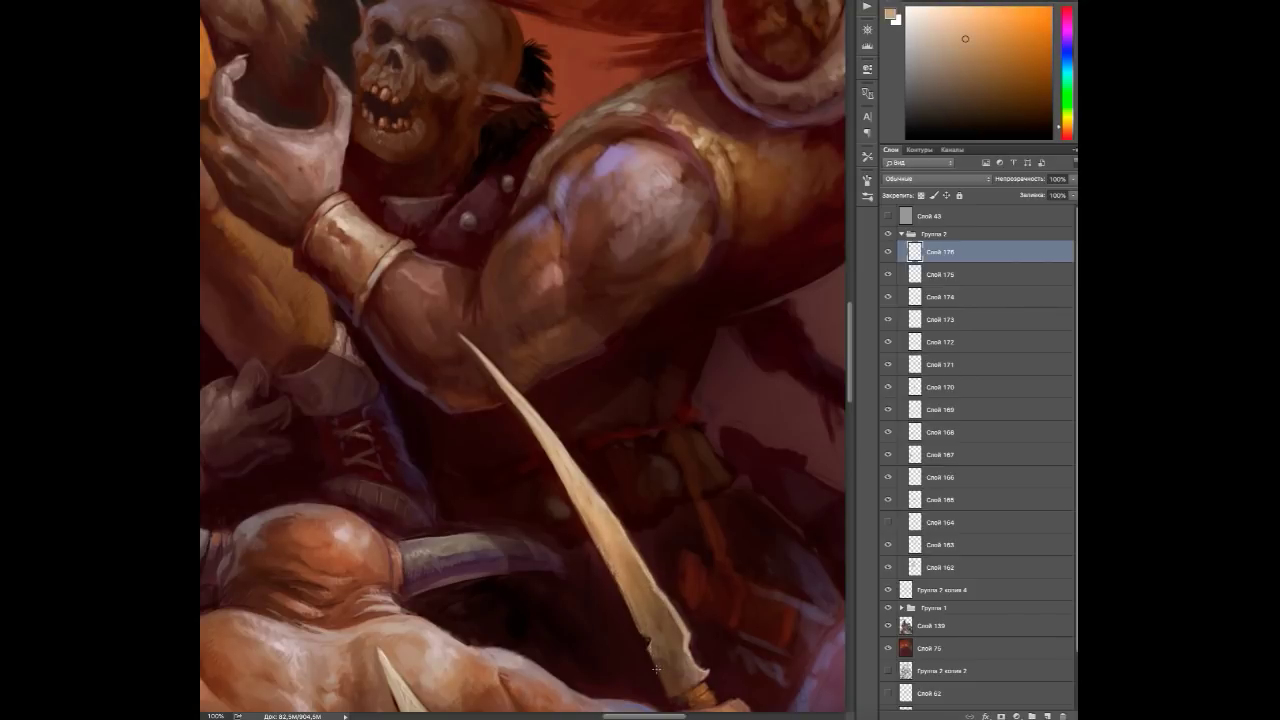
left_click(502, 387, "alt")
Refine the second blade and the back skin around it on a new layer with sampled tones.
scroll(668, 311, "down", 3)
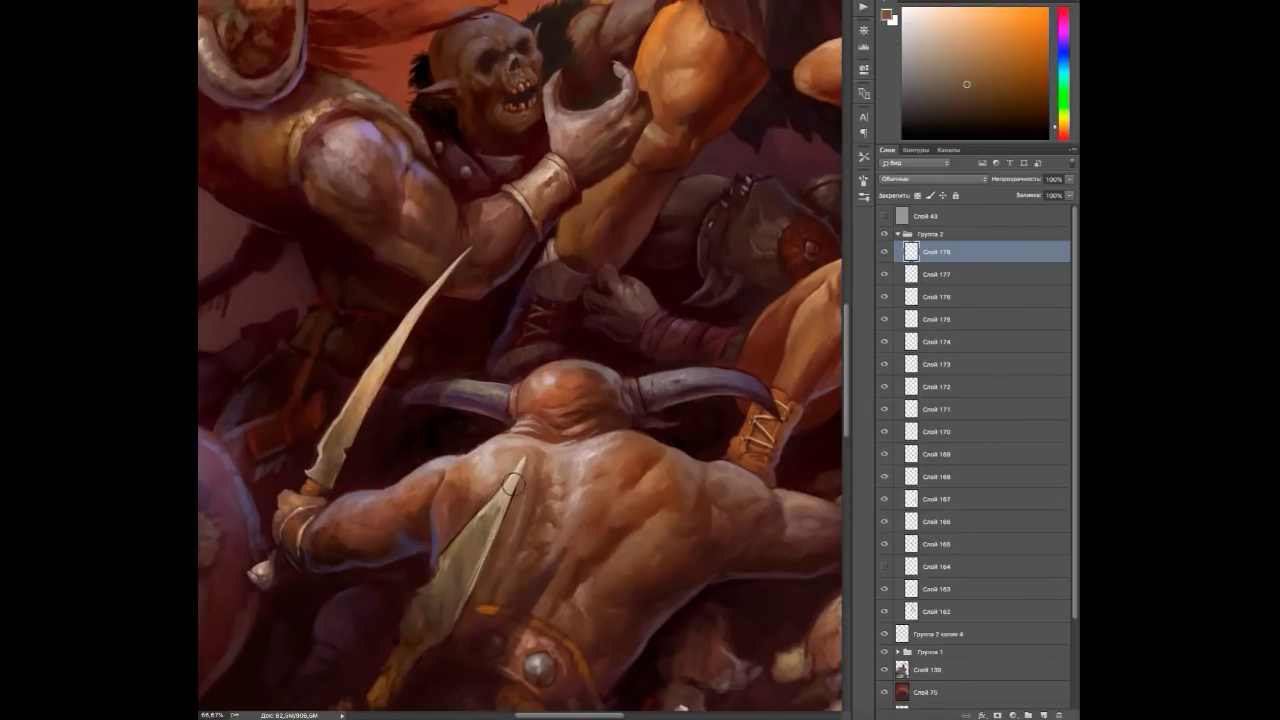
left_click(486, 536, "alt")
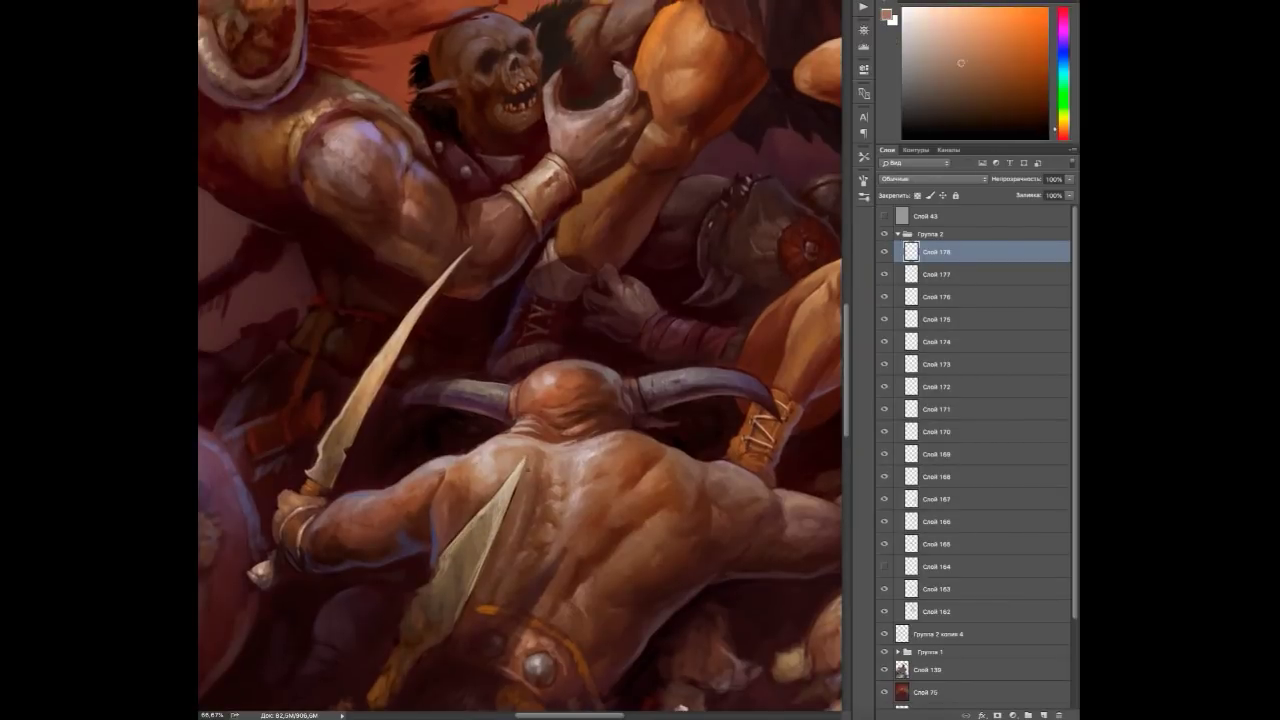
left_click(482, 456, "alt")
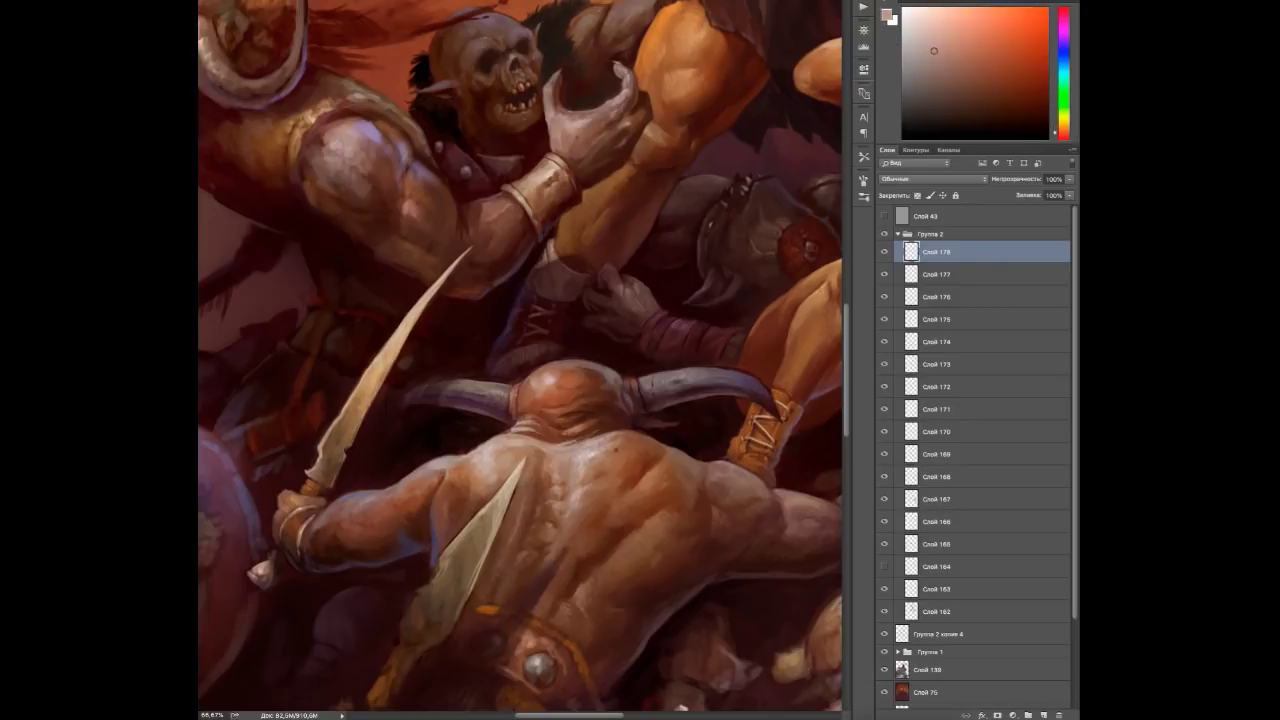
left_click(470, 549, "alt")
left_click(503, 496, "alt")
left_click_drag(425, 600, 480, 540)
left_click(480, 540, "alt")
left_click(499, 563, "alt")
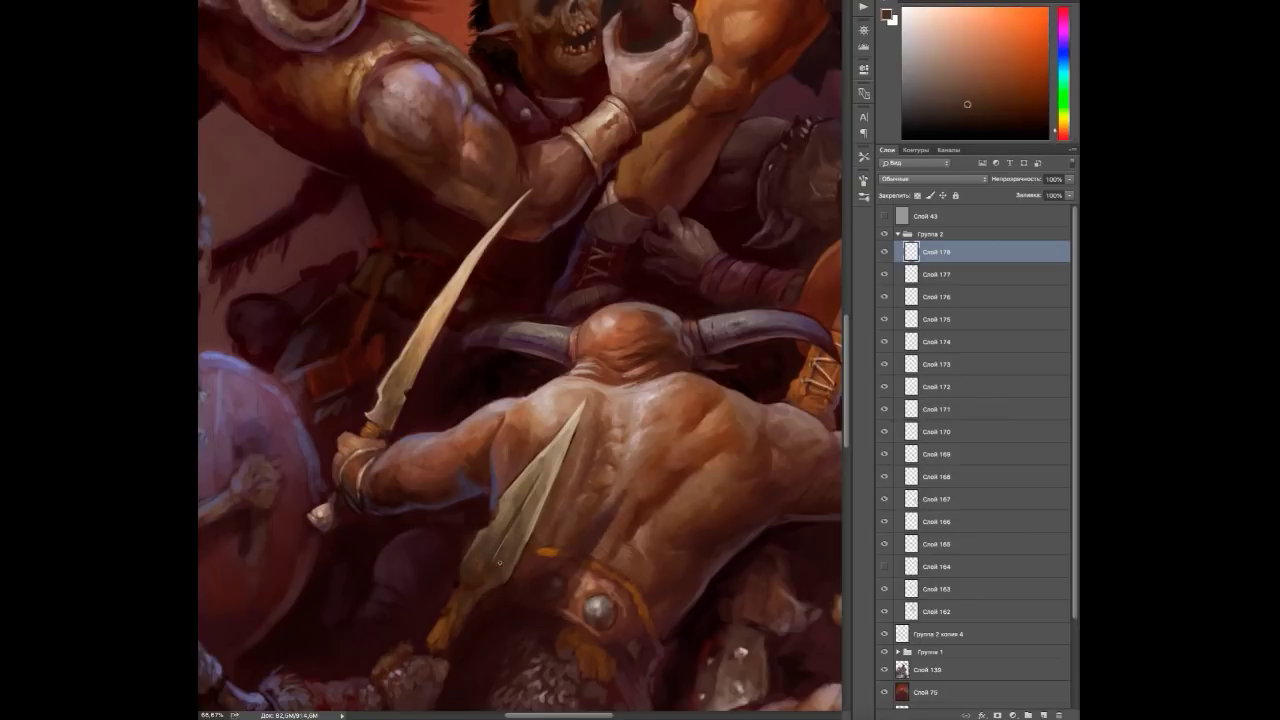
Add light edges and dark cracks to the second blade with sampled beige and brown tones.
left_click(507, 501, "alt")
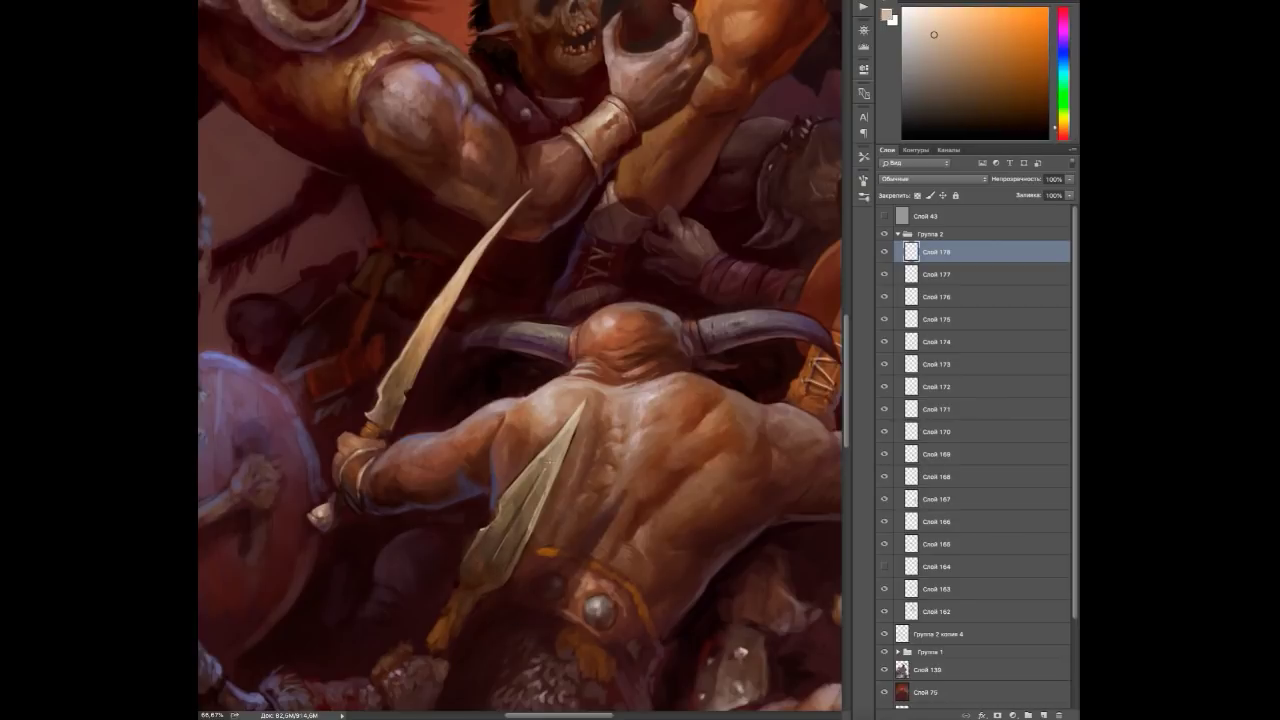
left_click(463, 578, "alt")
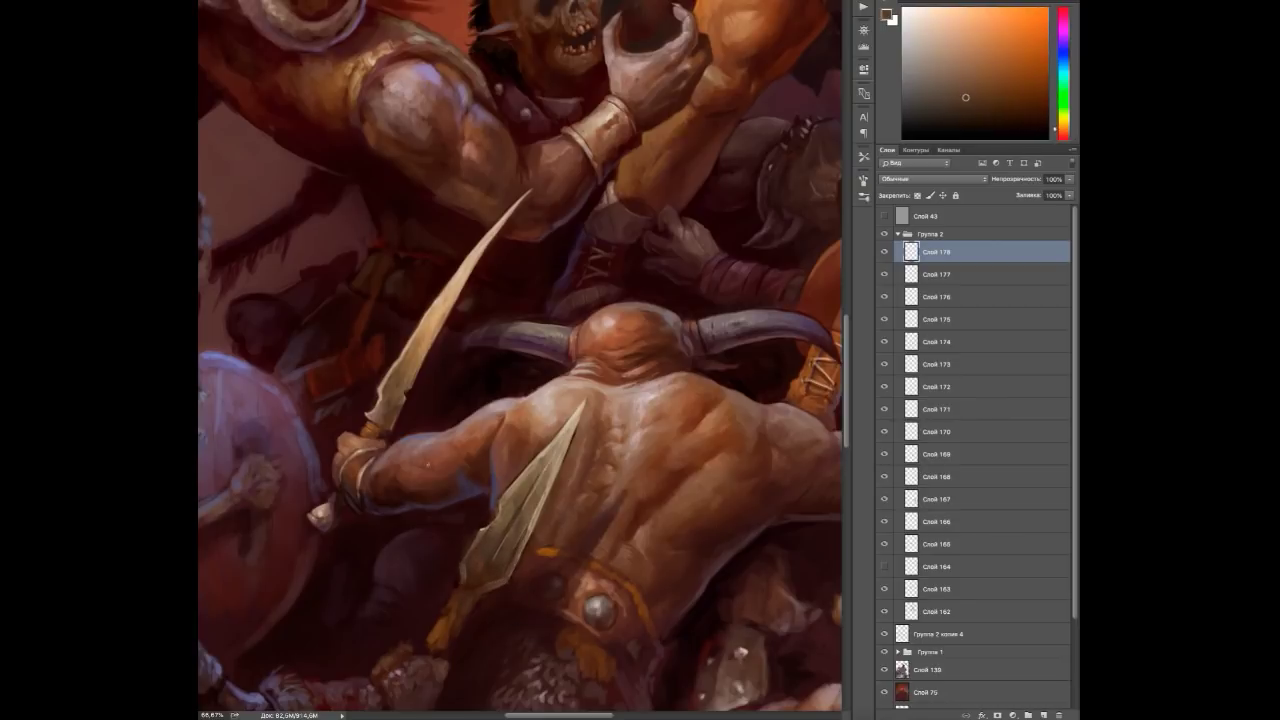
left_click(470, 560, "alt")
left_click(490, 520, "alt")
Paint a round belt stud in the dark area between the raised sword and the horn with sampled dark tones.
left_click(514, 293, "alt")
left_click_drag(514, 293, 494, 443)
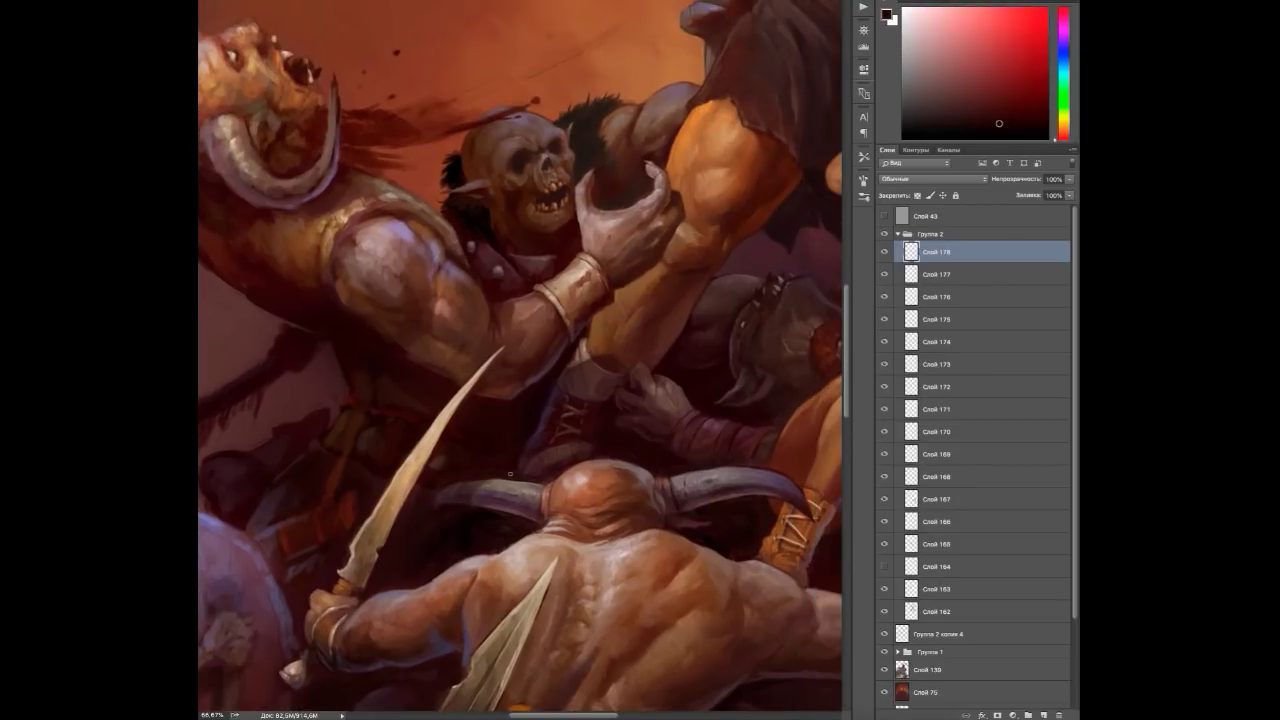
left_click(480, 478, "alt")
left_click(480, 478, "alt")
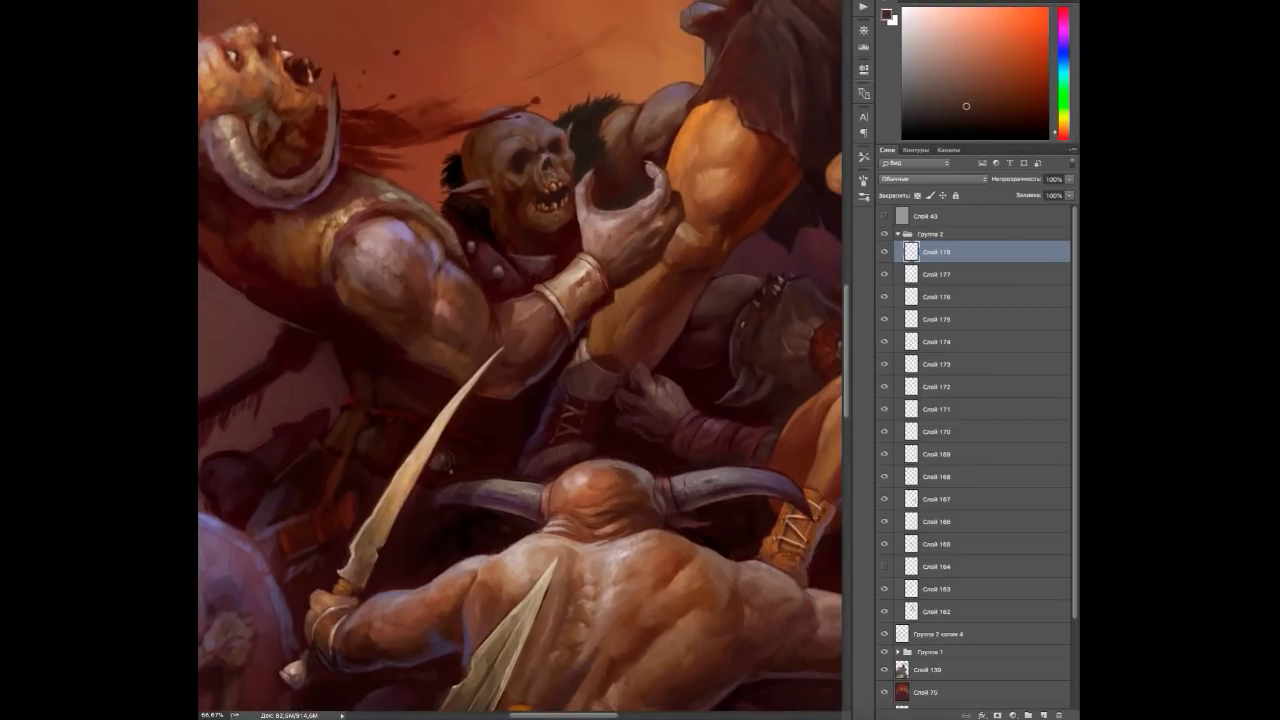
left_click(488, 472, "alt")
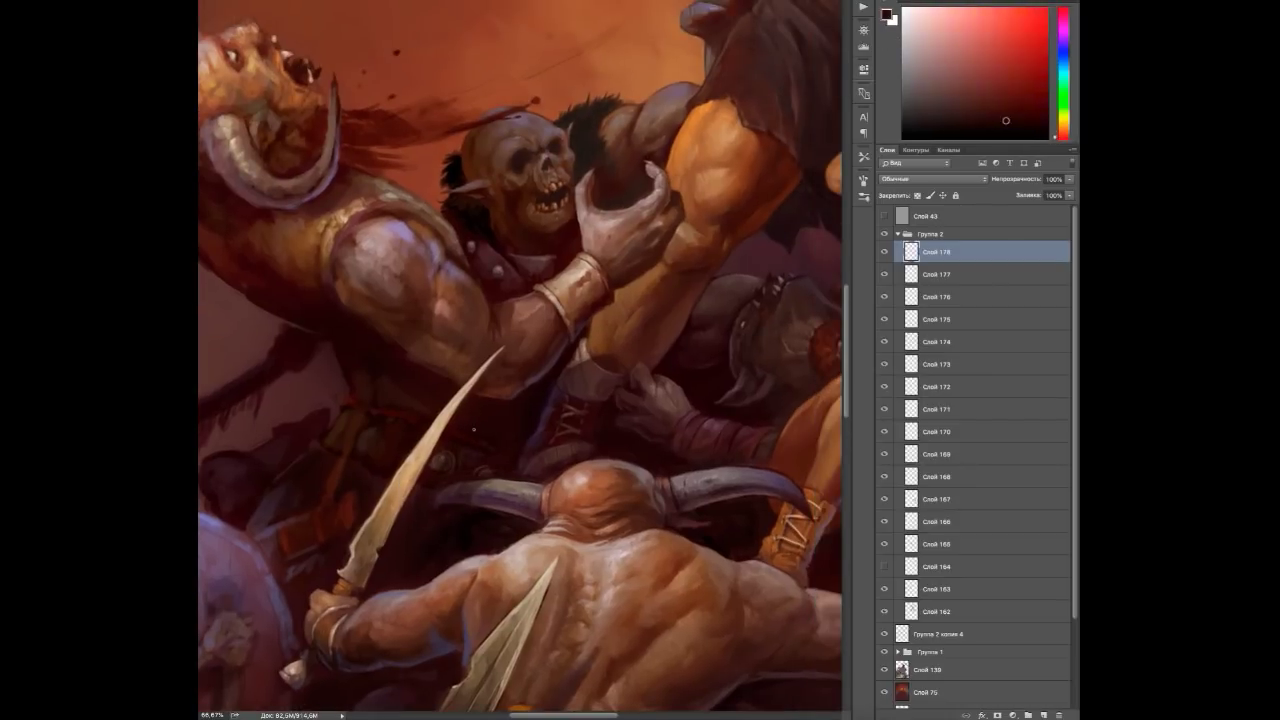
Model the shadowed underside of the falling horned warrior's upper arm and elbow with sampled reddish browns.
left_click(384, 330, "alt")
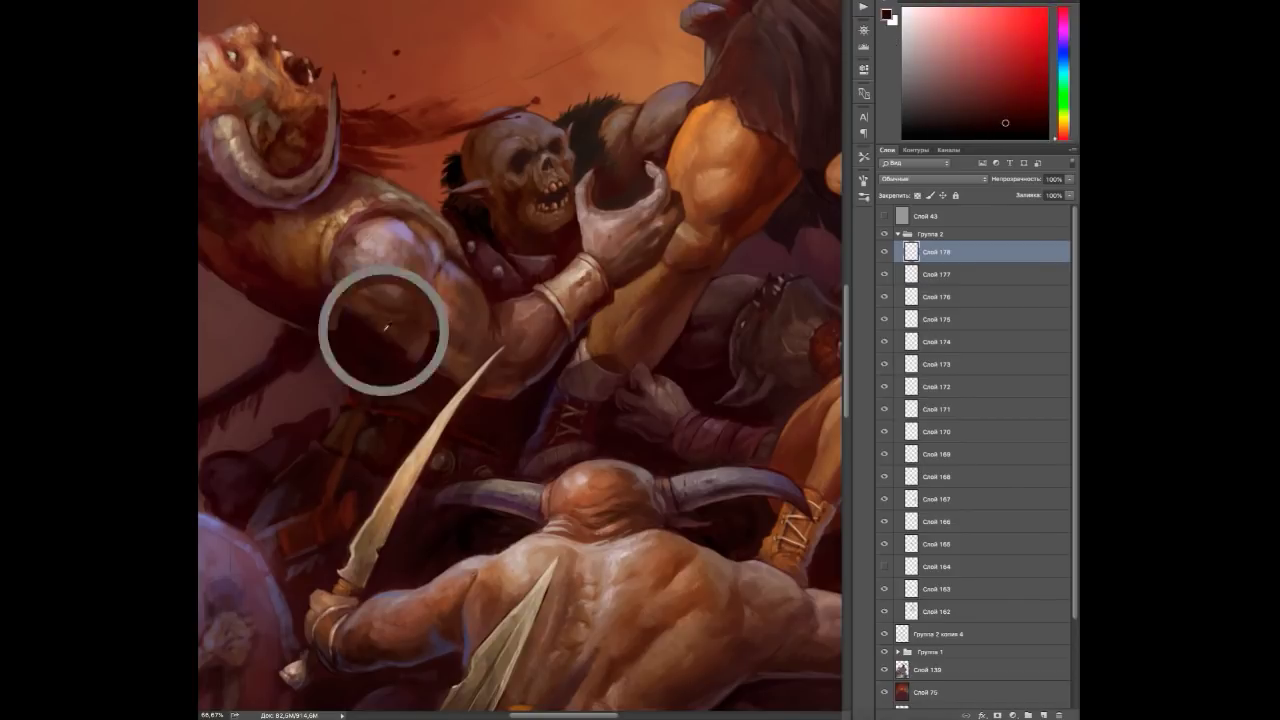
left_click(395, 330, "alt")
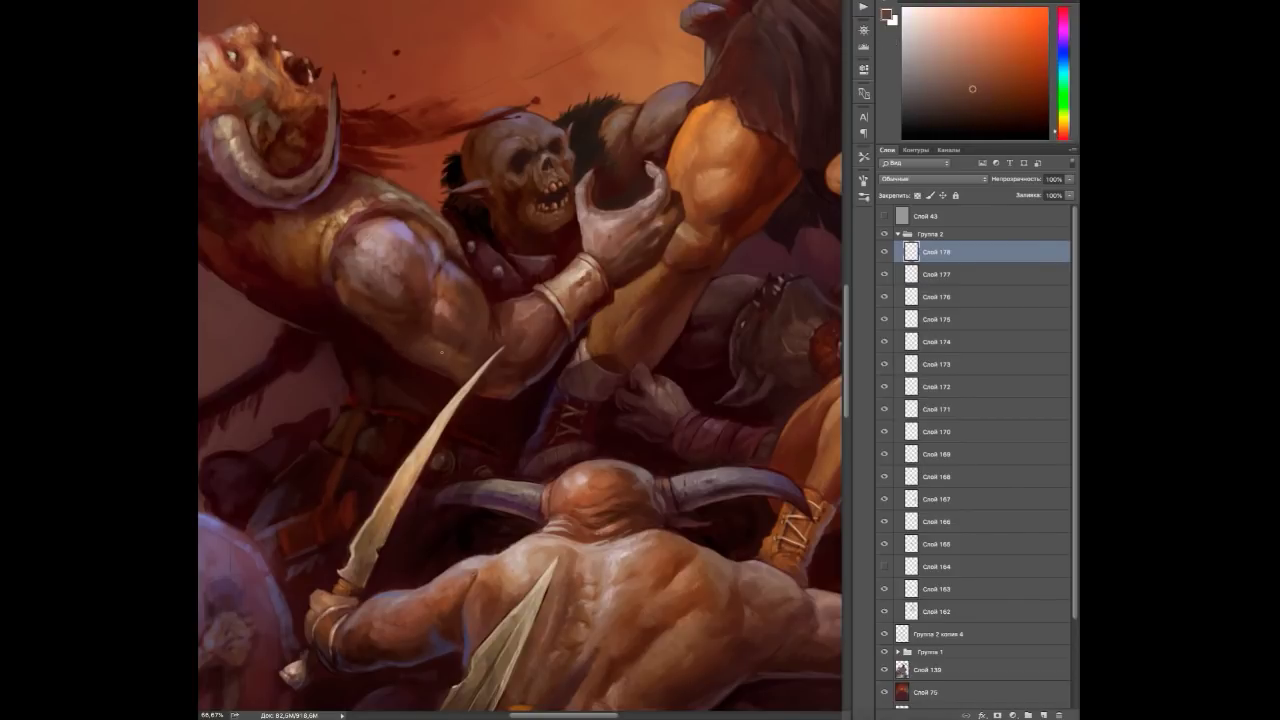
left_click_drag(468, 350, 493, 435)
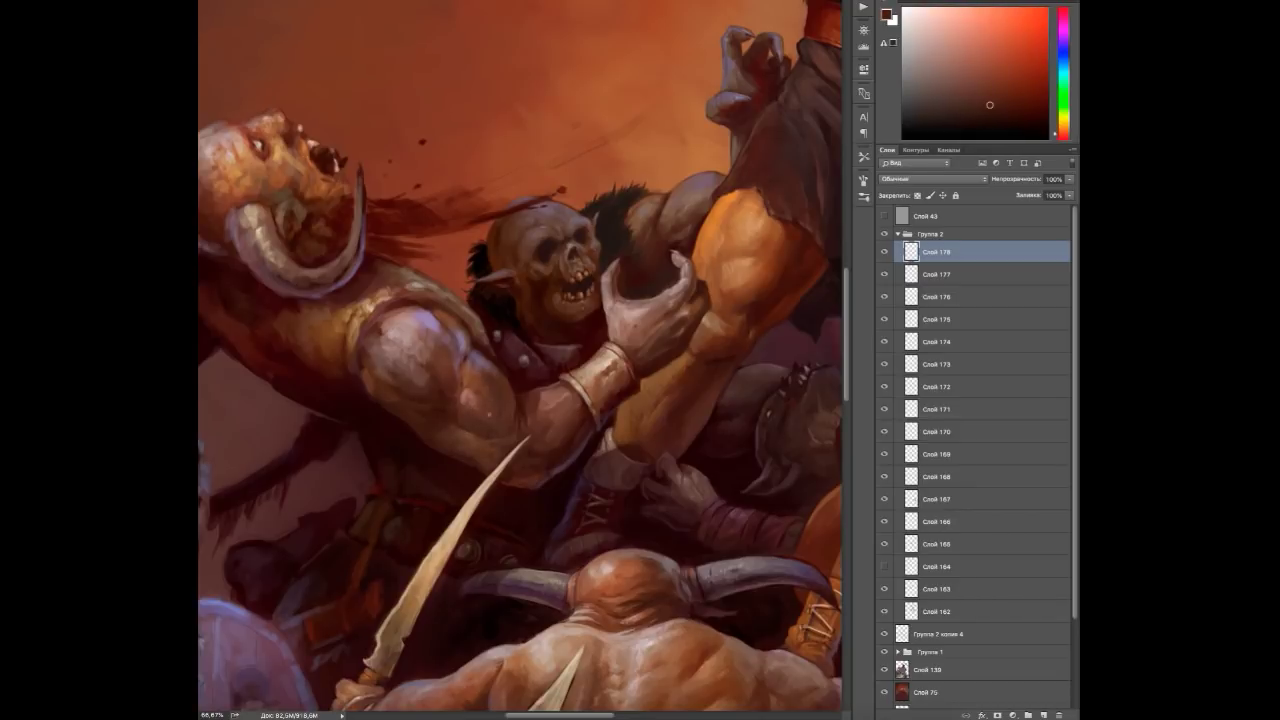
left_click(496, 374, "alt")
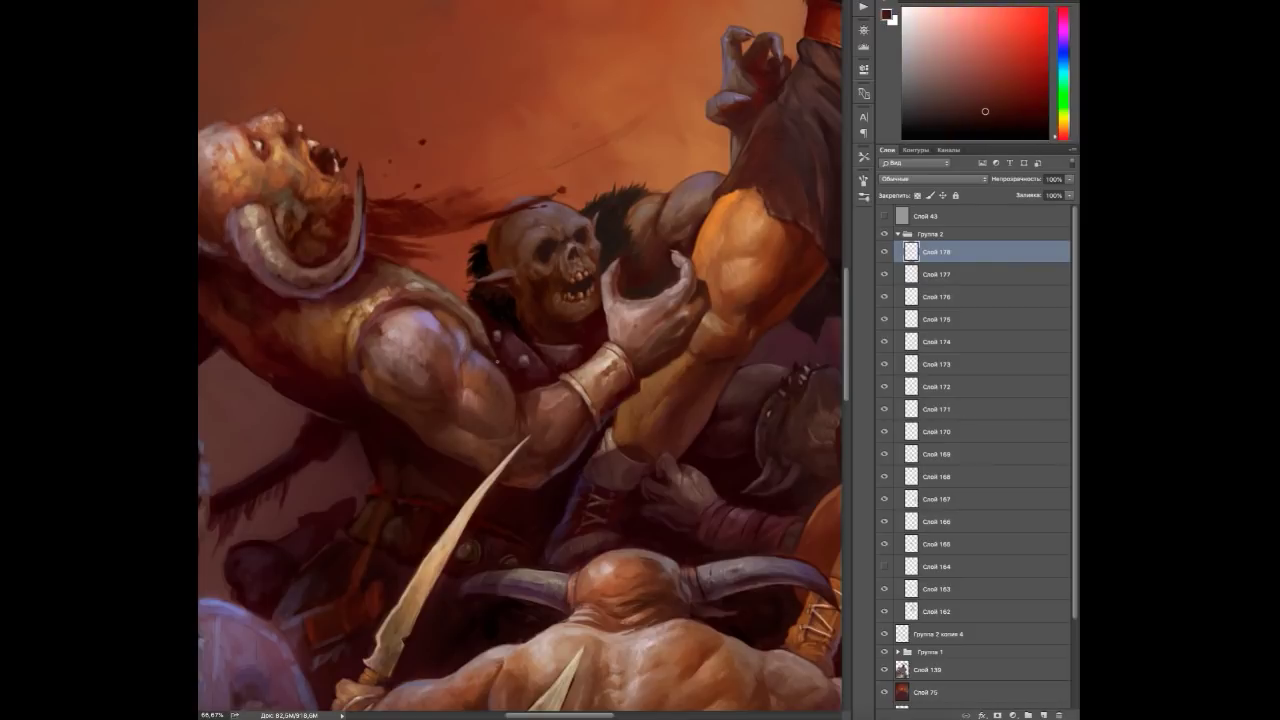
left_click_drag(494, 386, 524, 430)
left_click(524, 430, "alt")
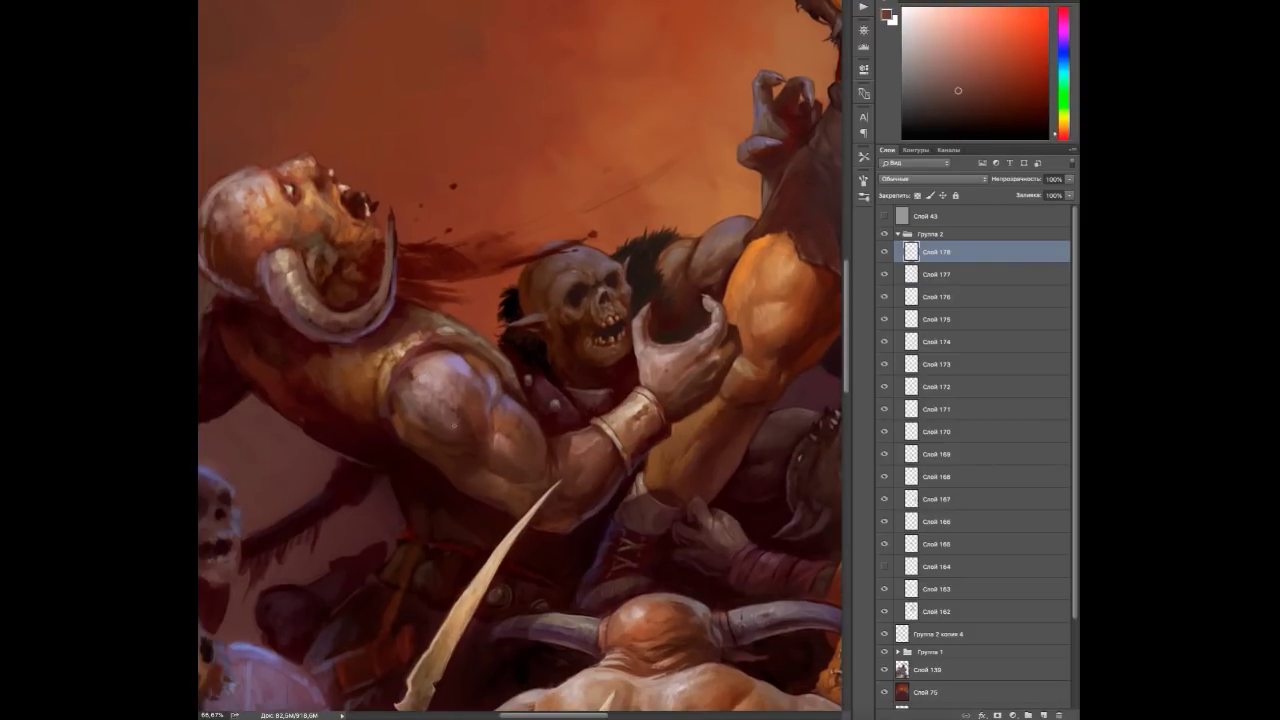
Shade the edges of the falling warrior's shoulder and biceps with sampled dark red and brown tones.
left_click(400, 380, "alt")
left_click(450, 344, "alt")
left_click(400, 413, "alt")
left_click(435, 464, "alt")
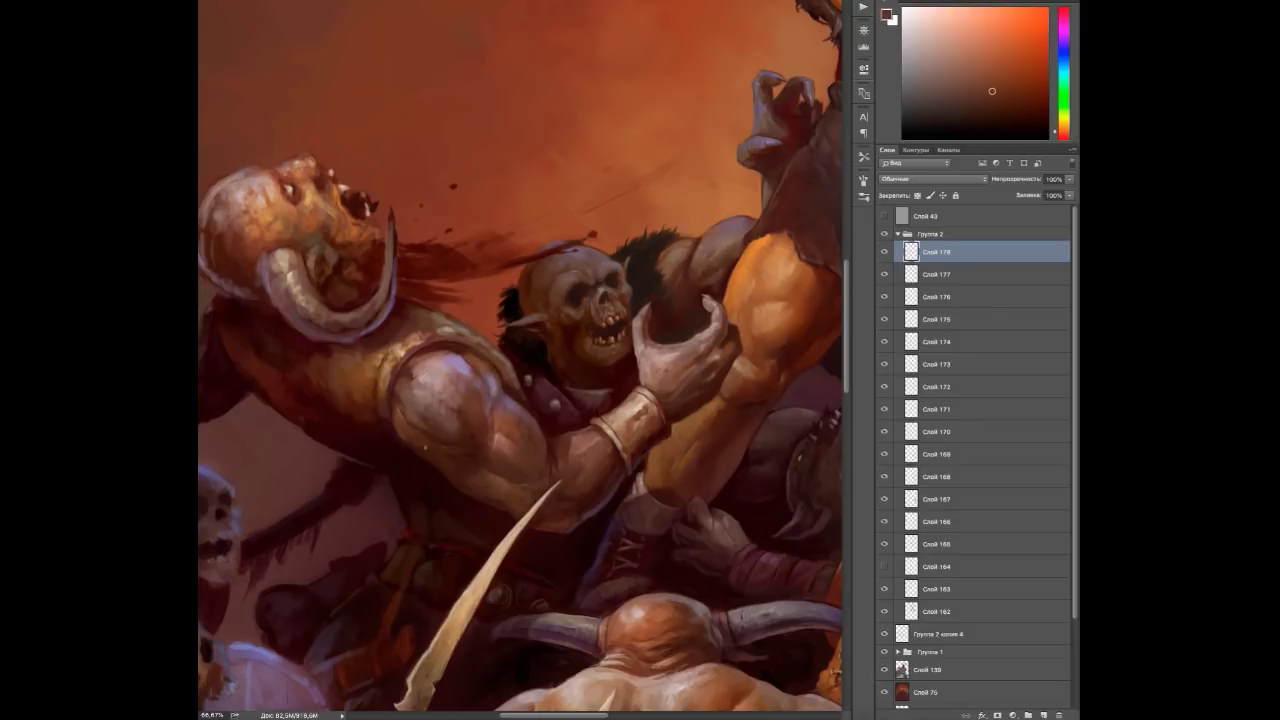
left_click(475, 358, "alt")
left_click(477, 405, "alt")
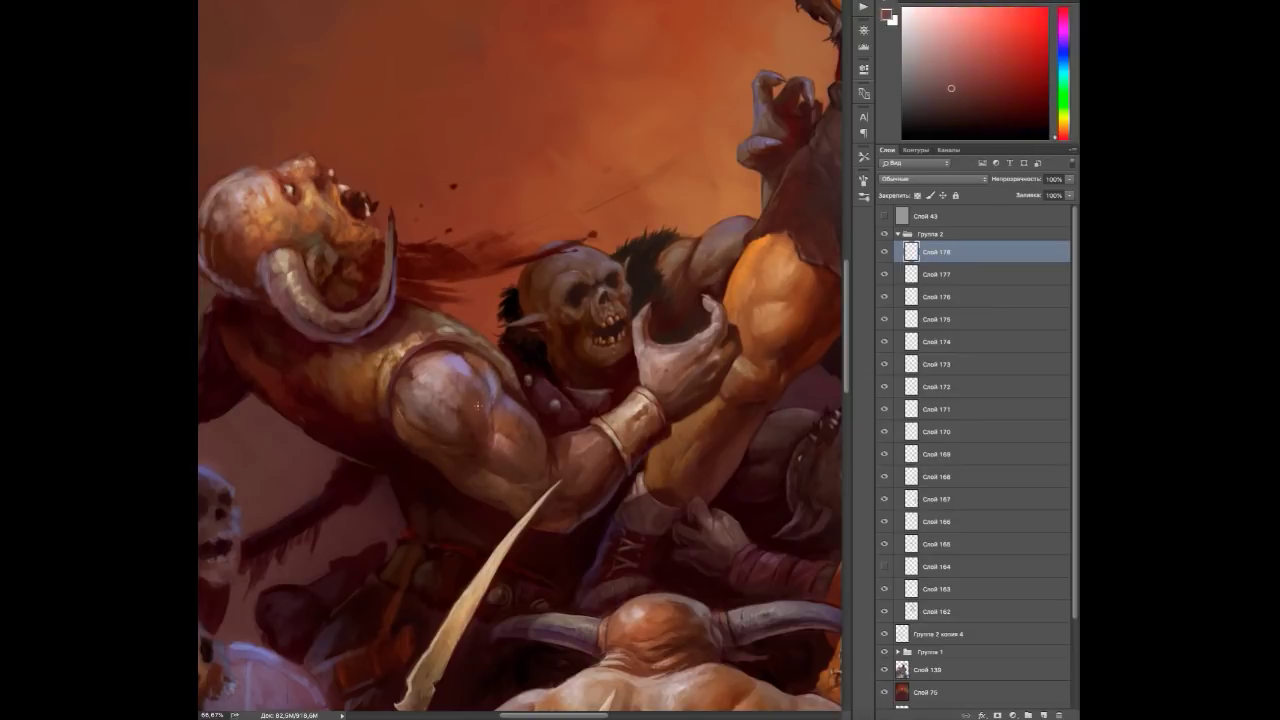
Blend the highlights and midtones on the falling warrior's shoulder muscle with sampled greyish pink and brown tones.
left_click(465, 421, "alt")
left_click(420, 405, "alt")
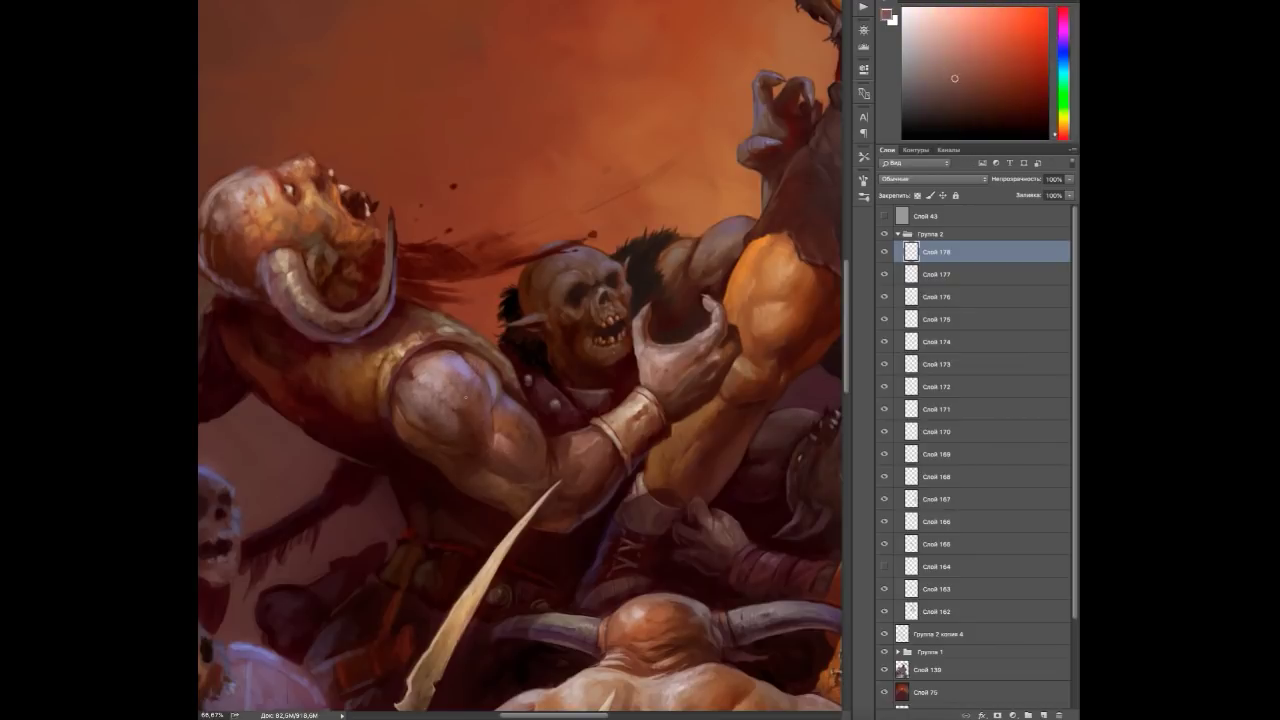
left_click(416, 383, "alt")
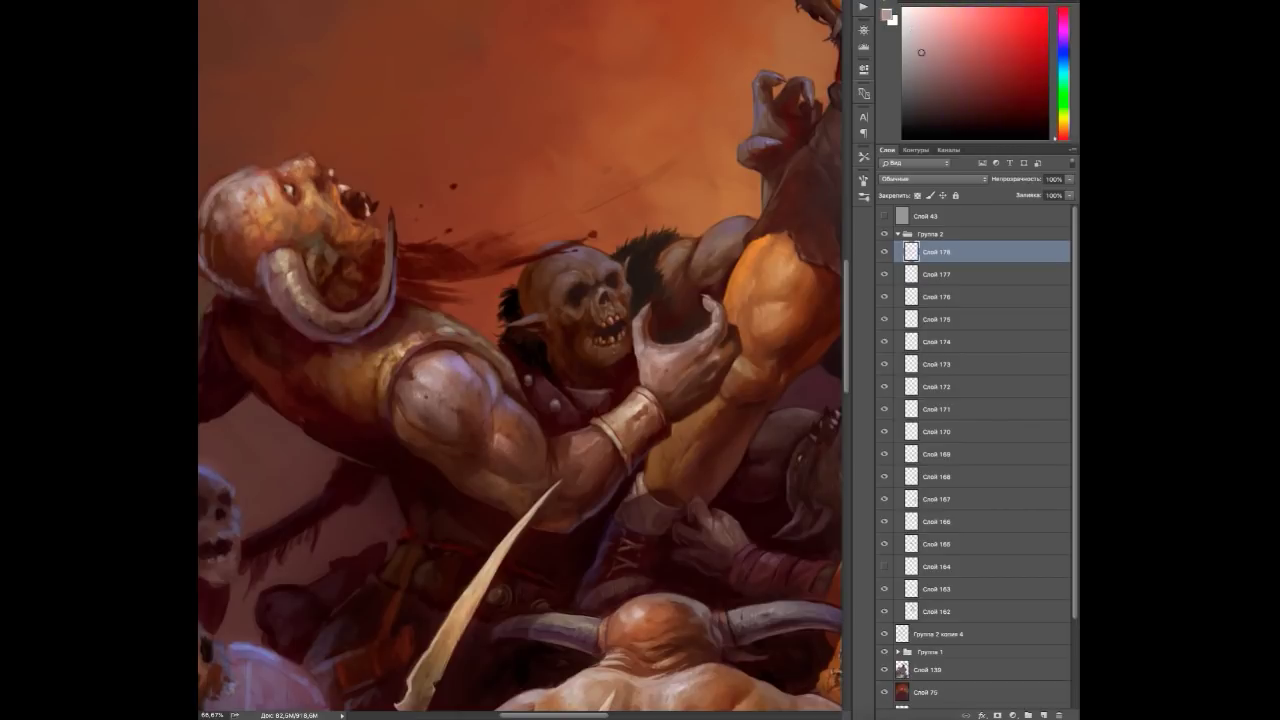
left_click(456, 413, "alt")
left_click(462, 402, "alt")
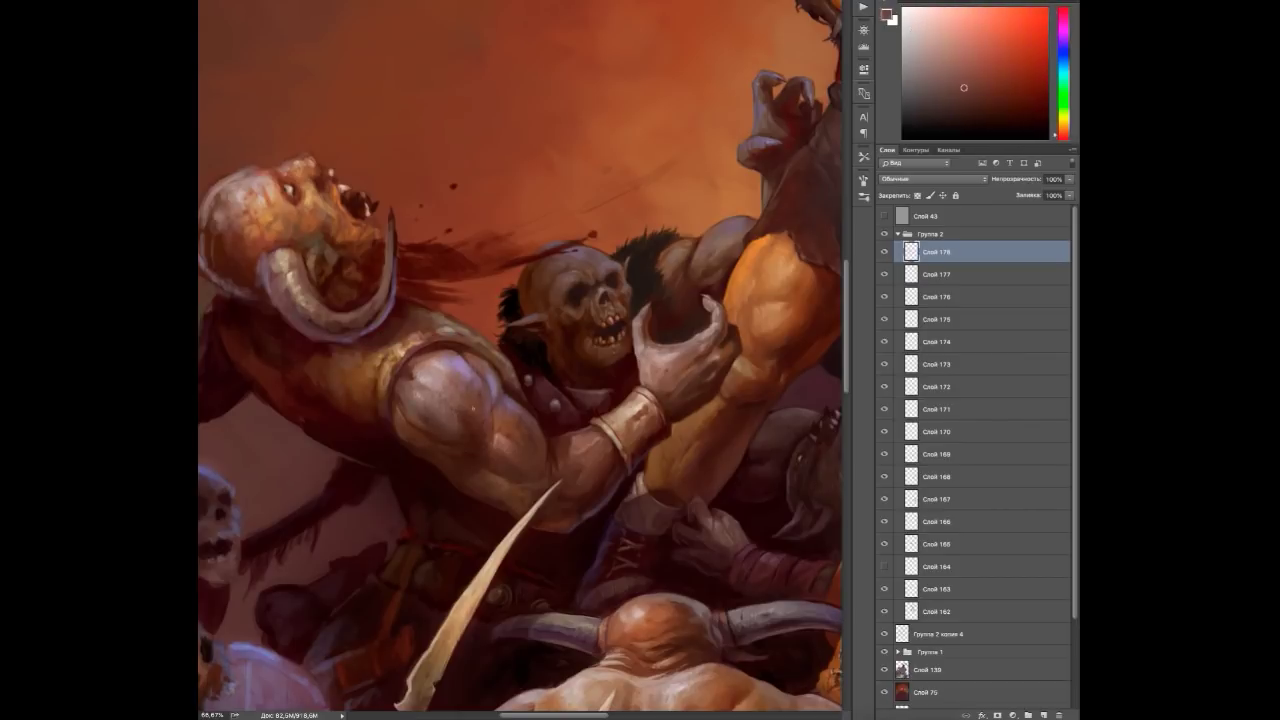
On a new layer, refine the falling warrior's shoulder and upper arm with picked and sampled skin tones.
left_click_drag(540, 390, 611, 327)
scroll(562, 391, "down", 3)
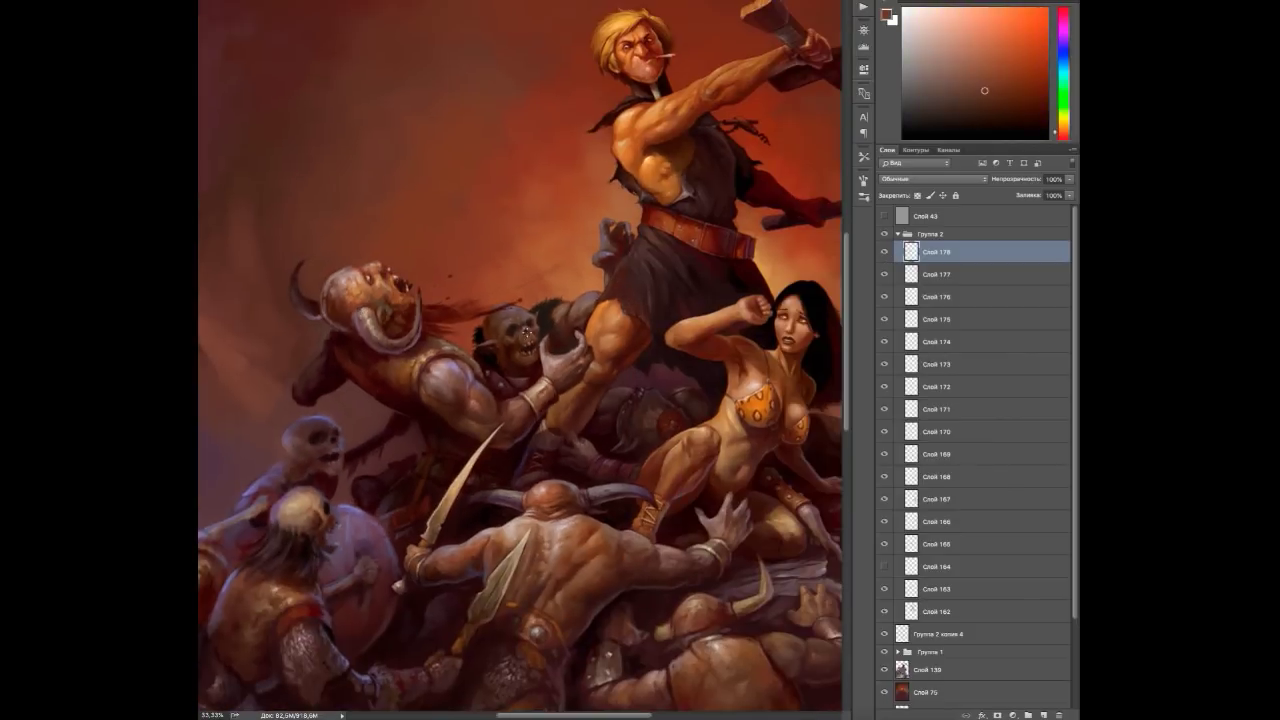
scroll(562, 391, "up", 5)
left_click_drag(562, 391, 608, 441)
left_click(503, 413, "alt")
left_click(978, 62)
left_click(482, 542, "alt")
left_click(510, 519, "alt")
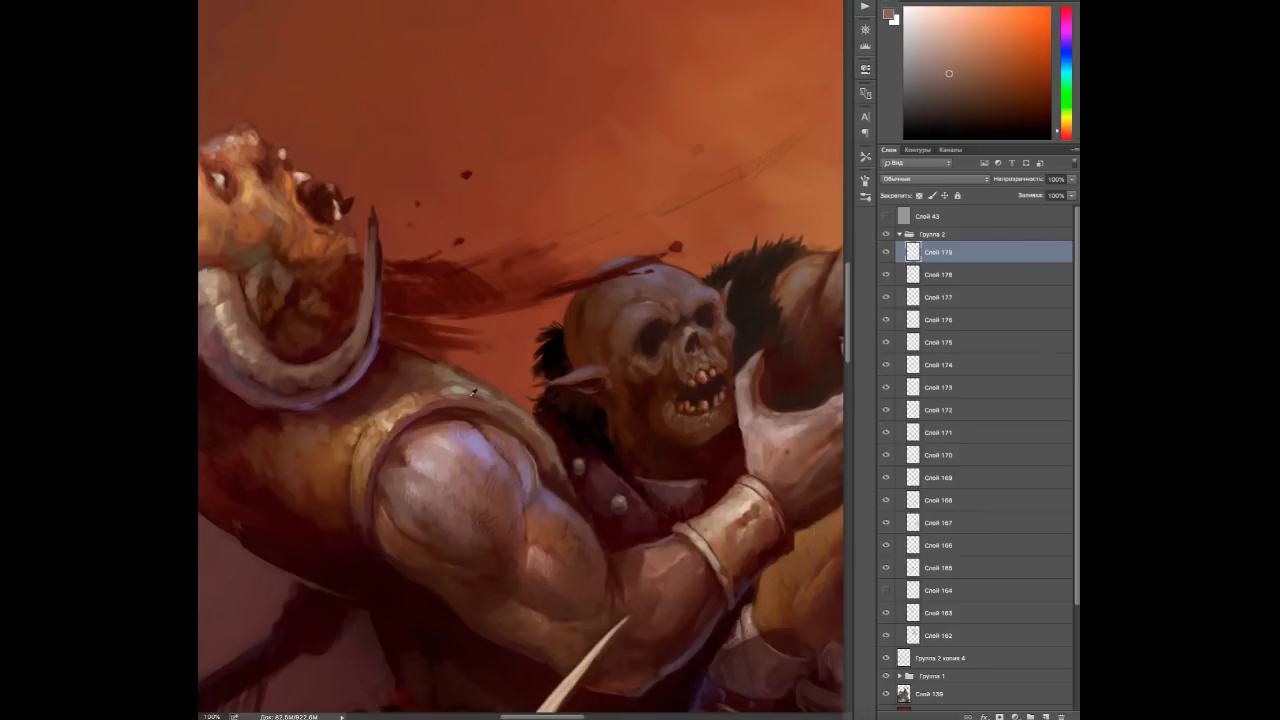
Repaint the armhole trim of the falling warrior's vest with sampled dark red, ochre and light beige tones.
left_click(463, 375, "alt")
left_click(418, 366, "alt")
left_click(375, 421, "alt")
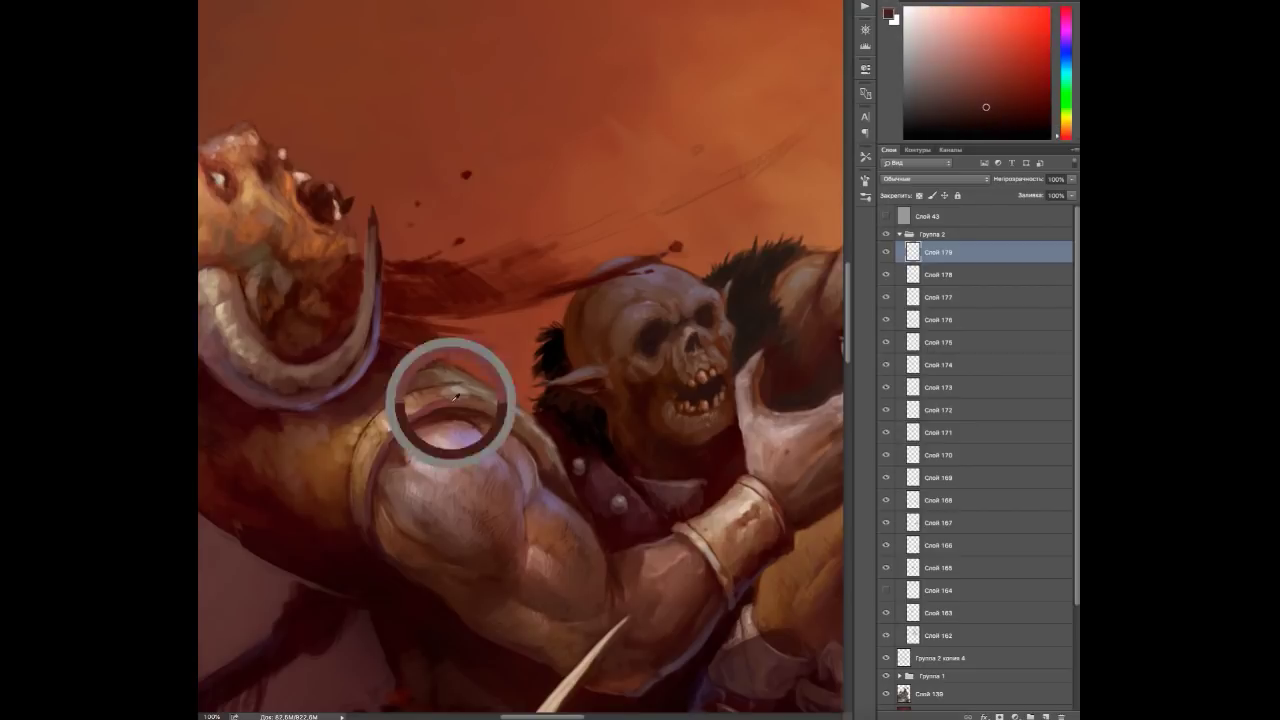
left_click(440, 393, "alt")
left_click(476, 396, "alt")
left_click(397, 416, "alt")
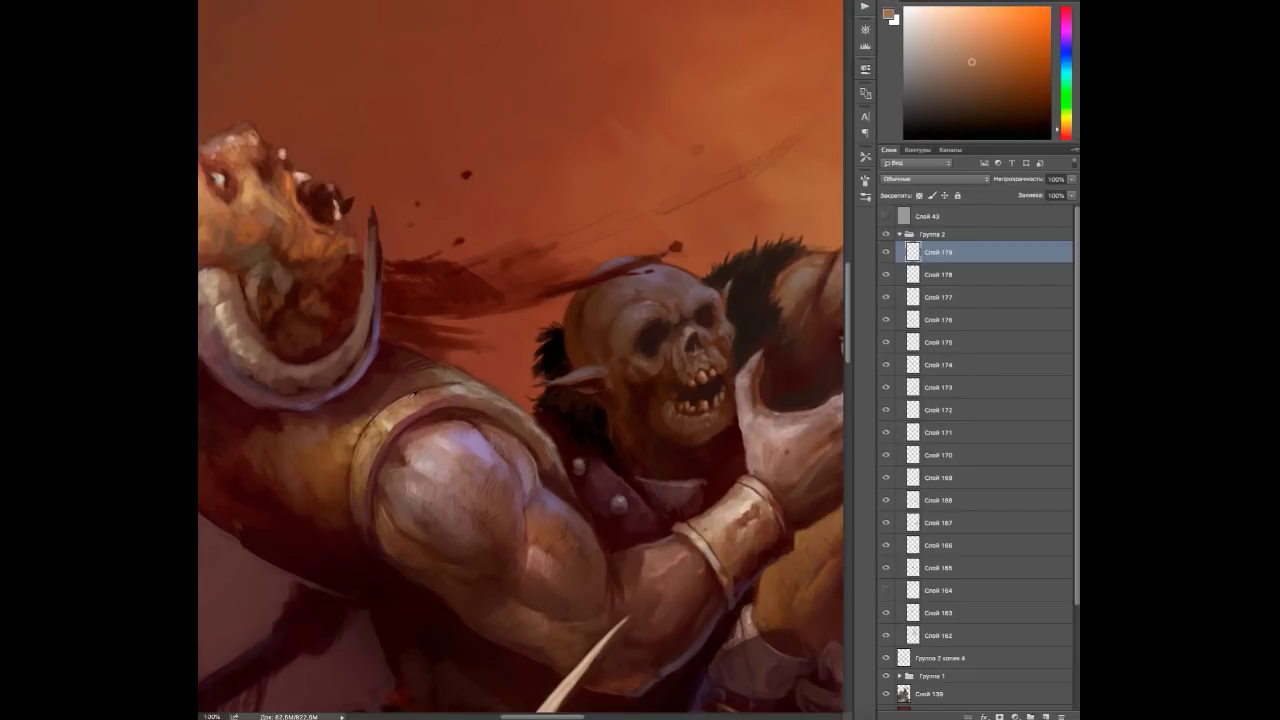
left_click(416, 385, "alt")
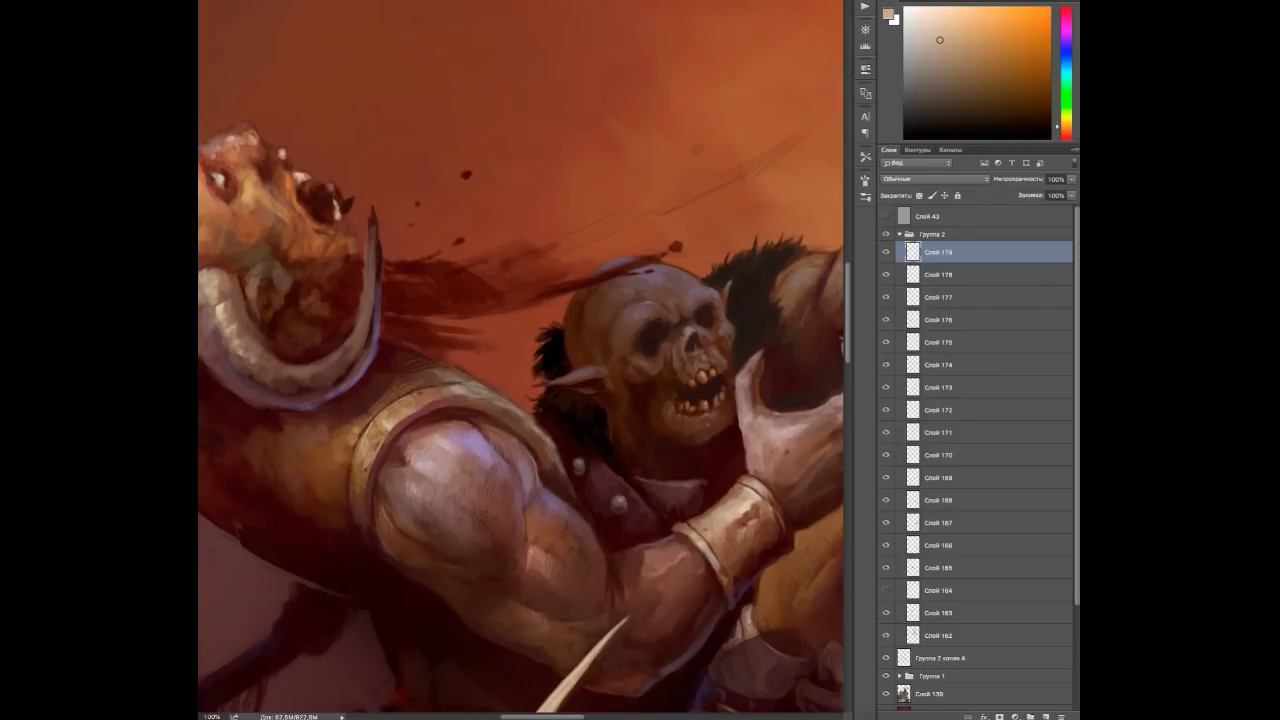
Shade the falling warrior's vest beside the armhole trim with sampled brown and light beige tones.
left_click_drag(340, 480, 450, 425)
left_click(450, 420, "alt")
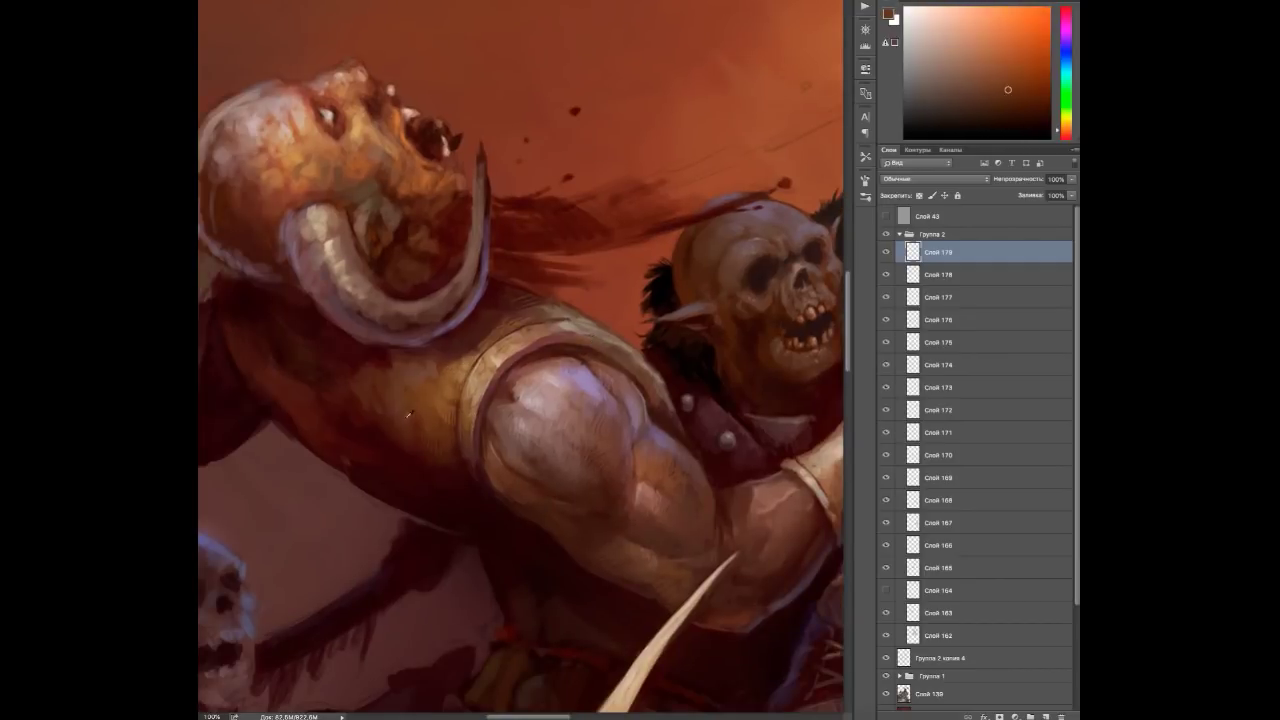
left_click(443, 338, "alt")
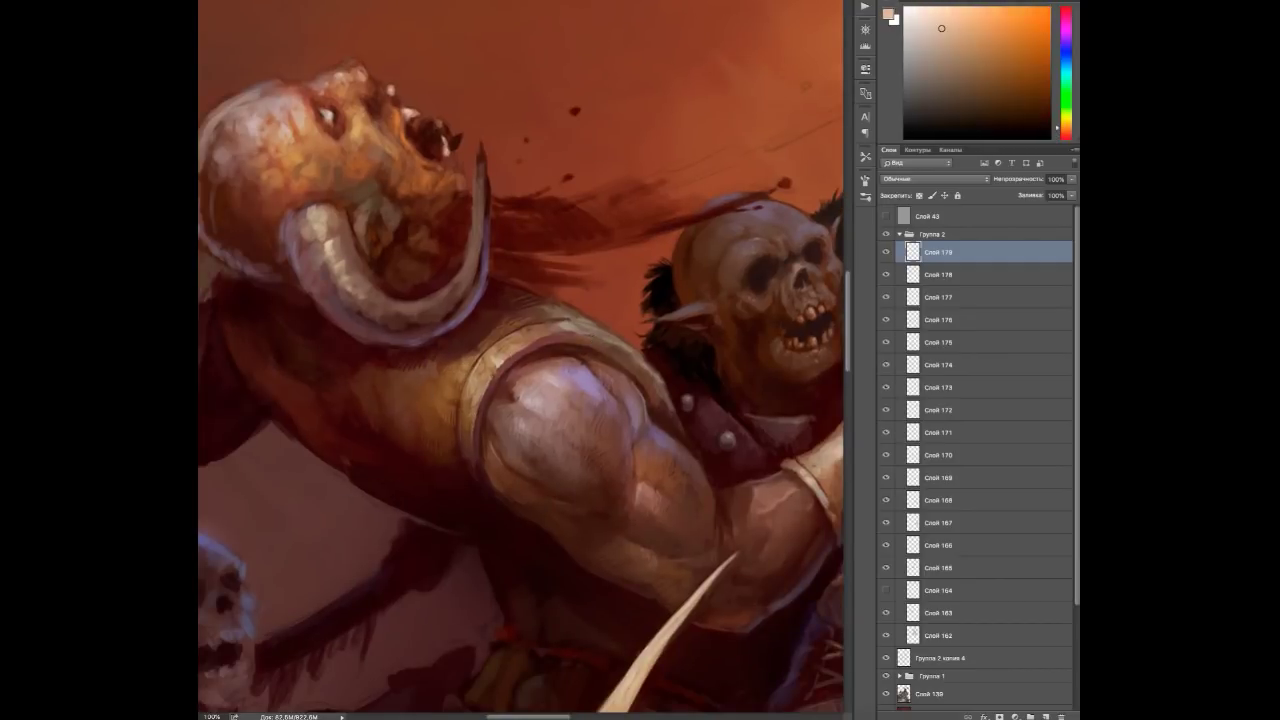
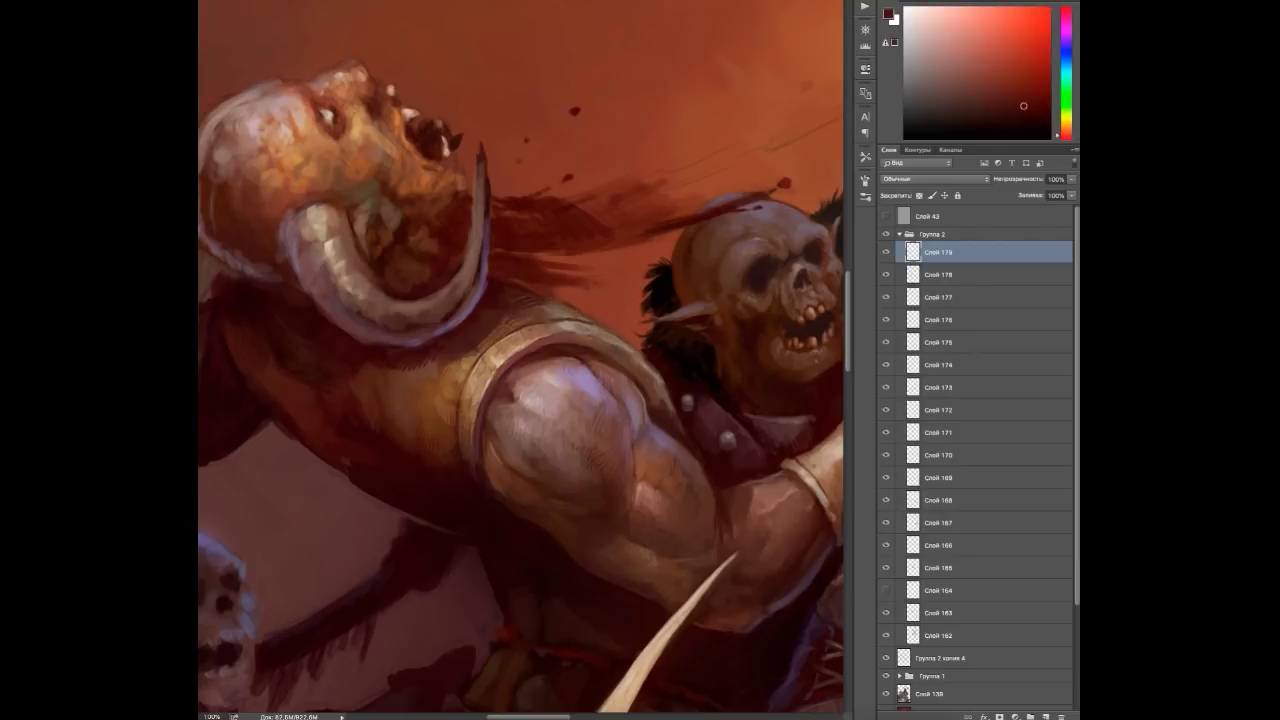
Repaint the blood spray behind the falling warrior's horn with sampled dark red tones and a larger brush, adding streaks and droplets.
left_click(464, 212, "alt")
left_click(540, 195, "alt")
left_click(592, 243, "alt")
mouse_move(635, 238)
left_mouse_down()
mouse_move(540, 260)
mouse_move(530, 330)
left_mouse_up()
mouse_move(600, 250)
left_mouse_down()
mouse_move(685, 218)
mouse_move(528, 249)
mouse_move(579, 242)
mouse_move(585, 274)
mouse_move(548, 288)
left_mouse_up()
left_click(601, 234, "alt")
key("bracketright")
key("bracketright")
key("bracketright")
key("bracketright")
key("bracketright")
key("bracketright")
key("bracketright")
key("bracketright")
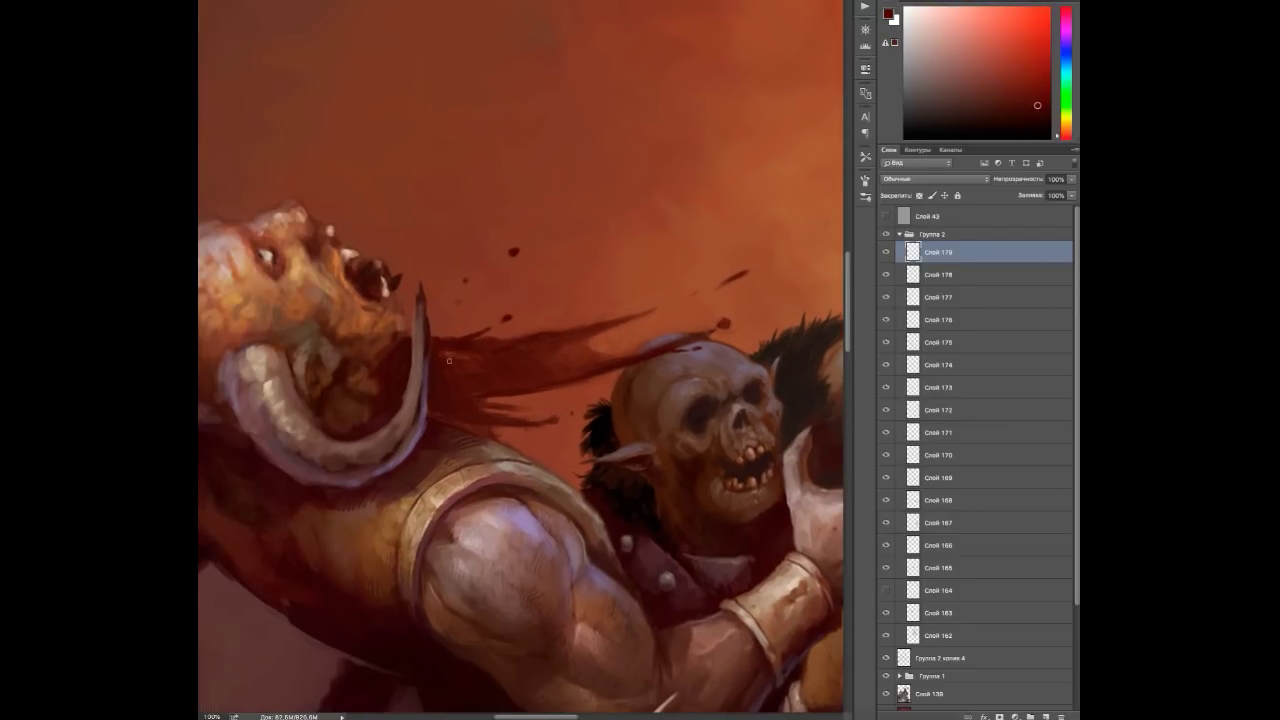
left_click_drag(569, 352, 674, 357)
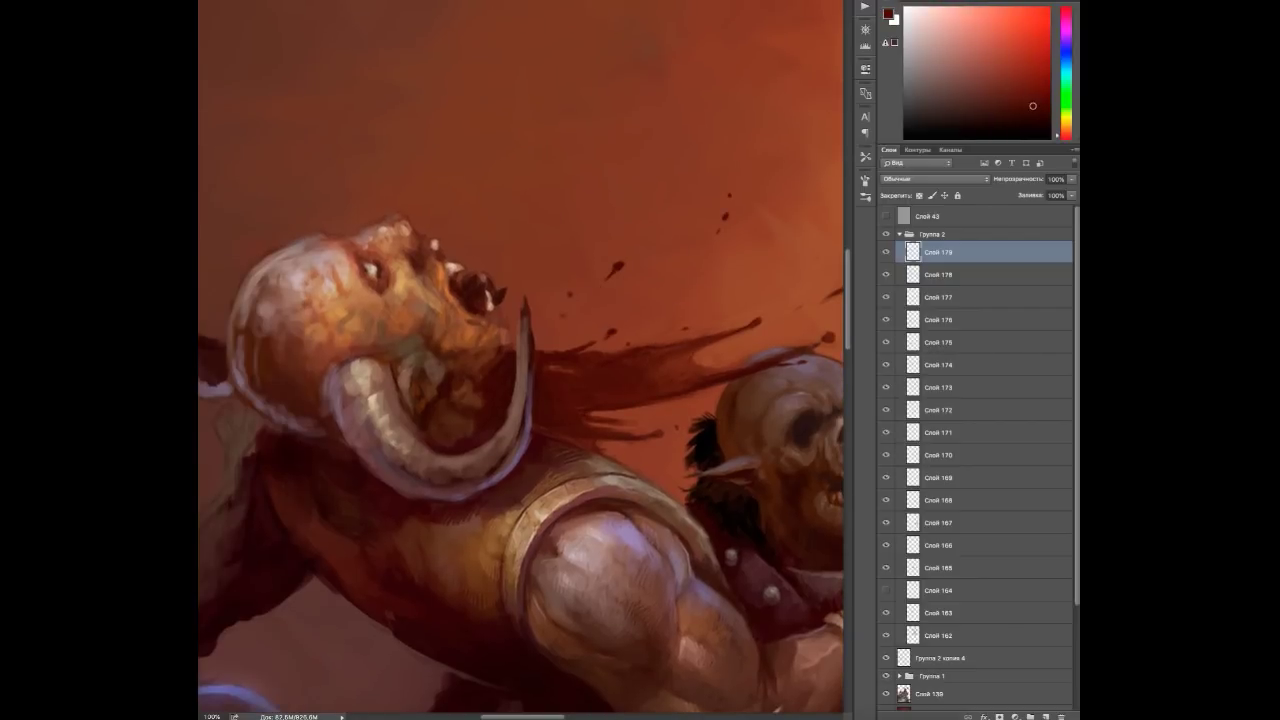
Darken and sharpen the tip of the falling warrior's near horn with sampled dark tones.
left_click(485, 358, "alt")
left_click(465, 386, "alt")
left_click(525, 300, "alt")
left_click(527, 350, "alt")
left_click(523, 371, "alt")
left_click(377, 399, "alt")
left_click(523, 376, "alt")
Refine the inner curve of the falling warrior's near horn with tones sampled along it.
left_click(524, 426, "alt")
left_click(526, 414, "alt")
left_click(512, 440, "alt")
left_click(518, 432, "alt")
left_click(500, 443, "alt")
left_click(474, 450, "alt")
Blend the lower bend and underside of the near horn with sampled greyish brown tones.
left_click(418, 430, "alt")
left_click(415, 453, "alt")
left_click(448, 480, "alt")
left_click(425, 479, "alt")
left_click(425, 479, "alt")
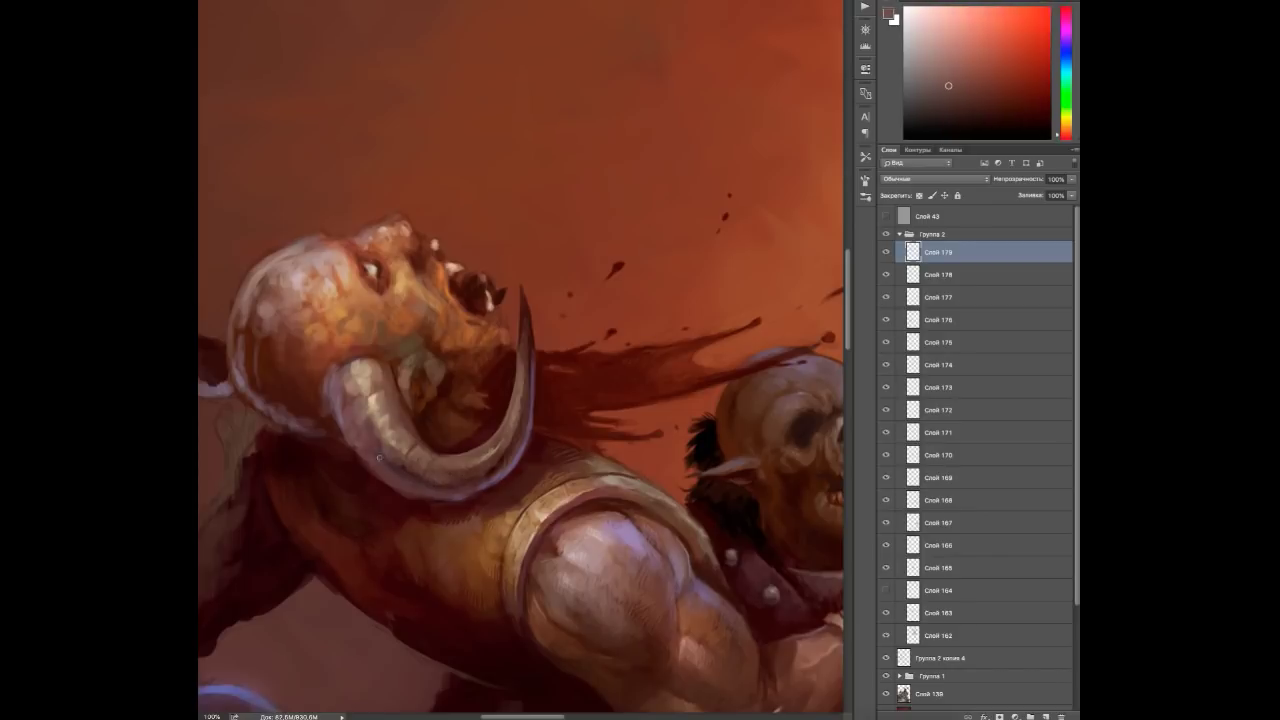
left_click(475, 488, "alt")
left_click(478, 496, "alt")
Define the near horn's base with a dark outline and surface texture, using sampled grey and dark brown tones.
left_click(341, 405, "alt")
left_click(243, 383, "alt")
left_click(340, 372, "alt")
left_click(358, 401, "alt")
left_click(368, 425, "alt")
left_click(392, 400, "alt")
left_click(406, 413, "alt")
left_click(399, 381, "alt")
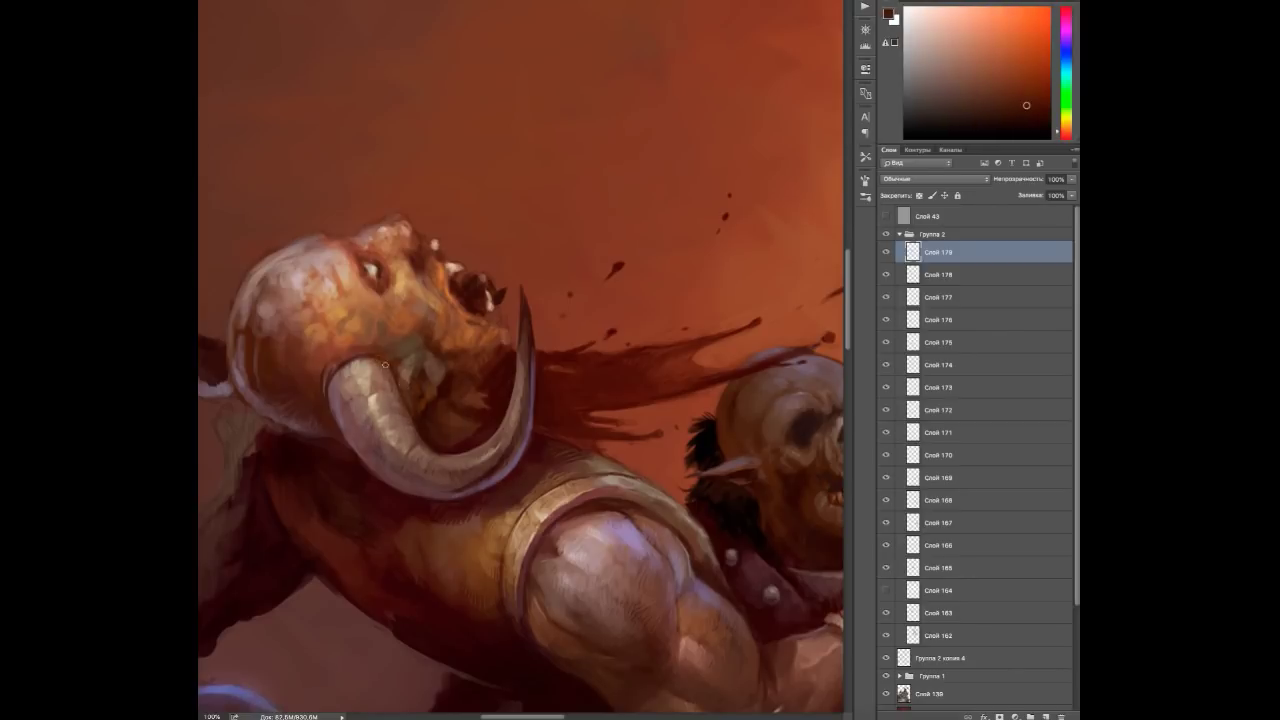
Refine the falling warrior's cheek and chin, and paint the skin fold around the horn base with sampled orange-brown tones.
left_click(413, 349, "alt")
left_click(421, 350, "alt")
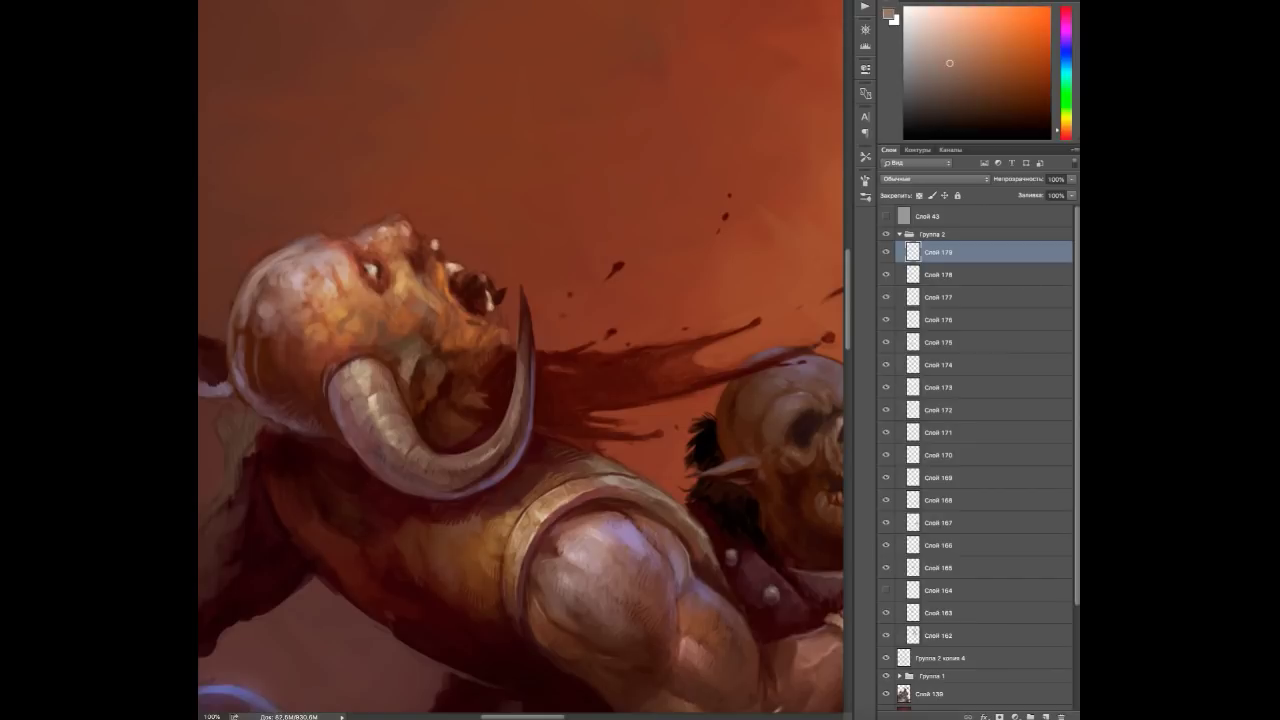
left_click(475, 370, "alt")
left_click(475, 333, "alt")
left_click(492, 349, "alt")
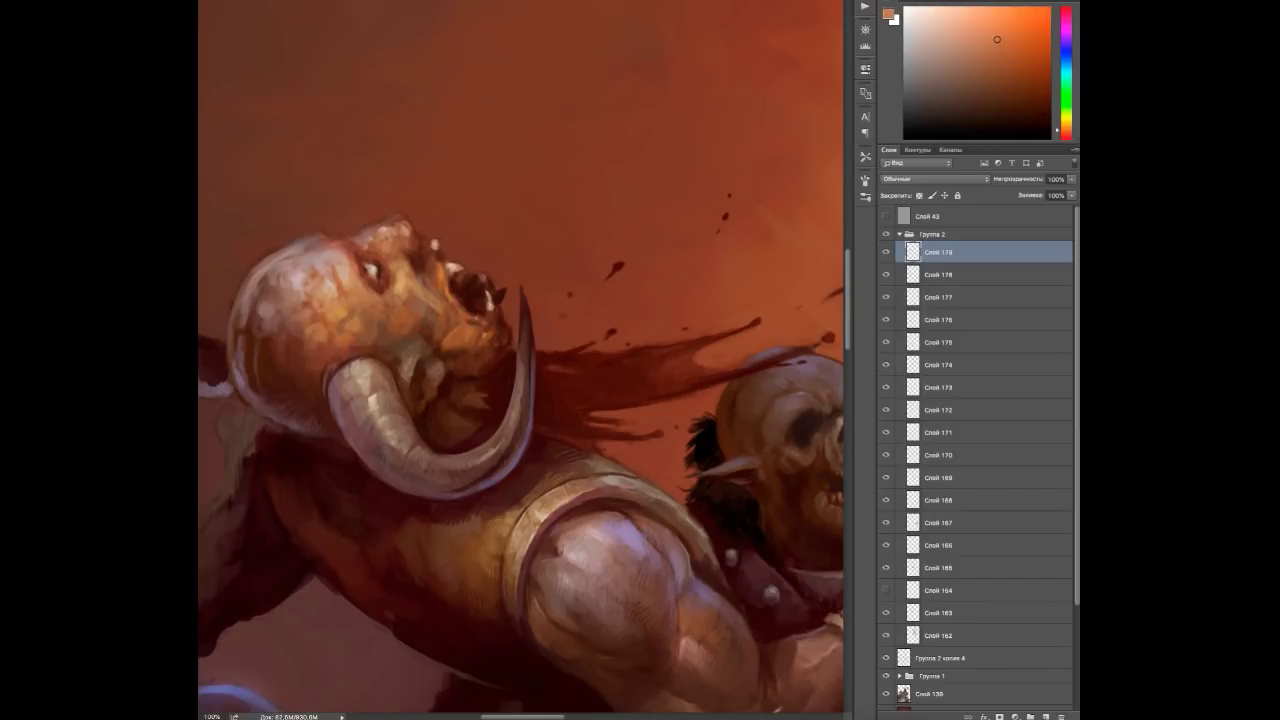
left_click(338, 361, "alt")
left_click(341, 369, "alt")
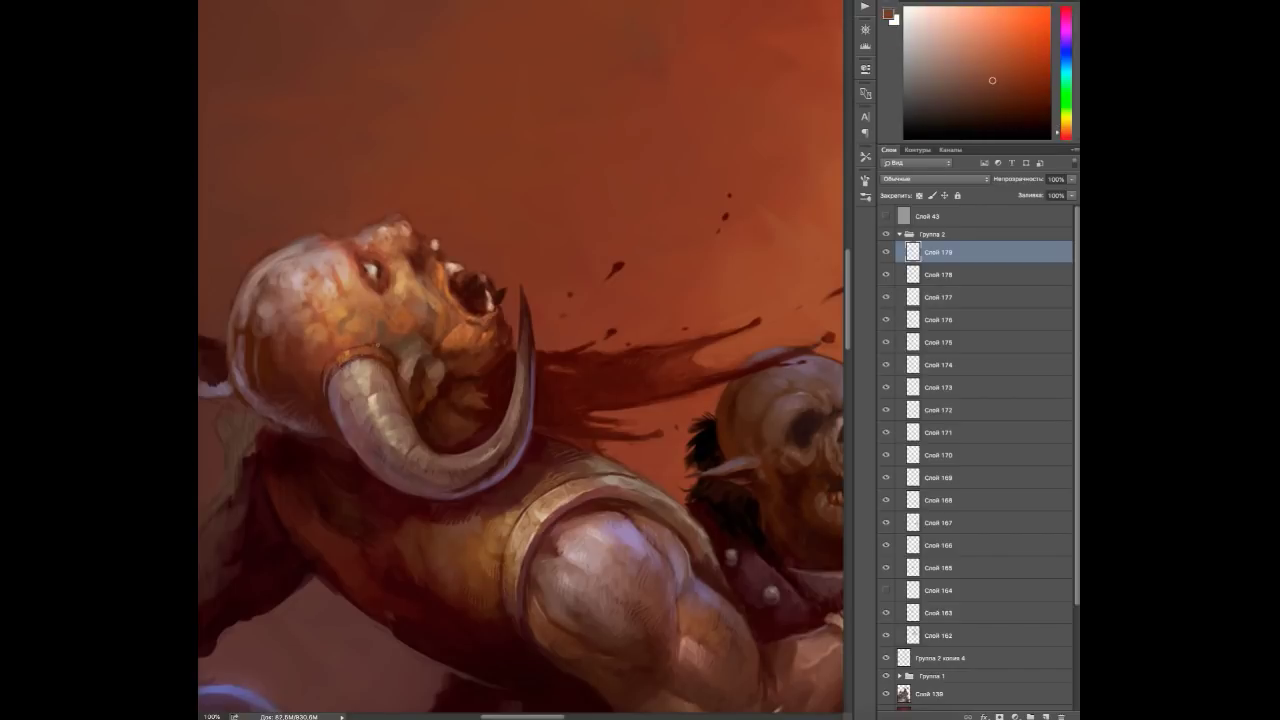
Repaint the falling warrior's open mouth with jagged dark and white teeth, using sampled orange, dark red and brown tones.
left_click(410, 265, "alt")
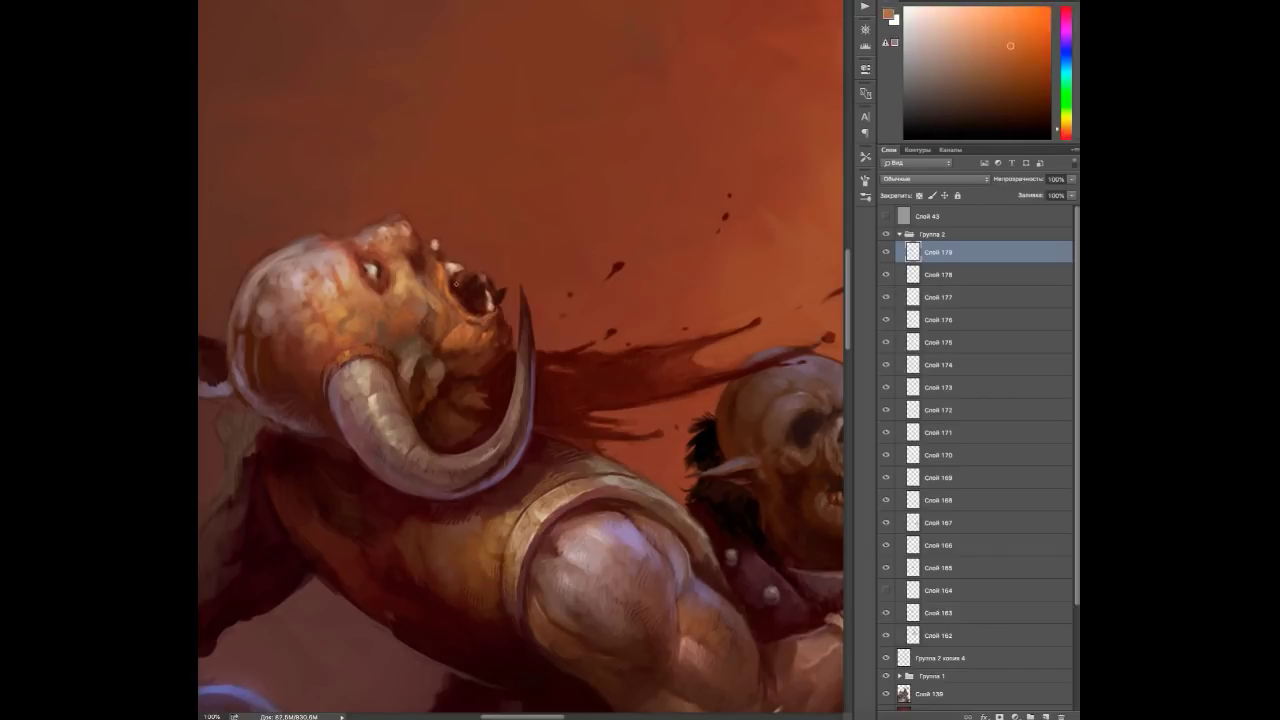
left_click(436, 258, "alt")
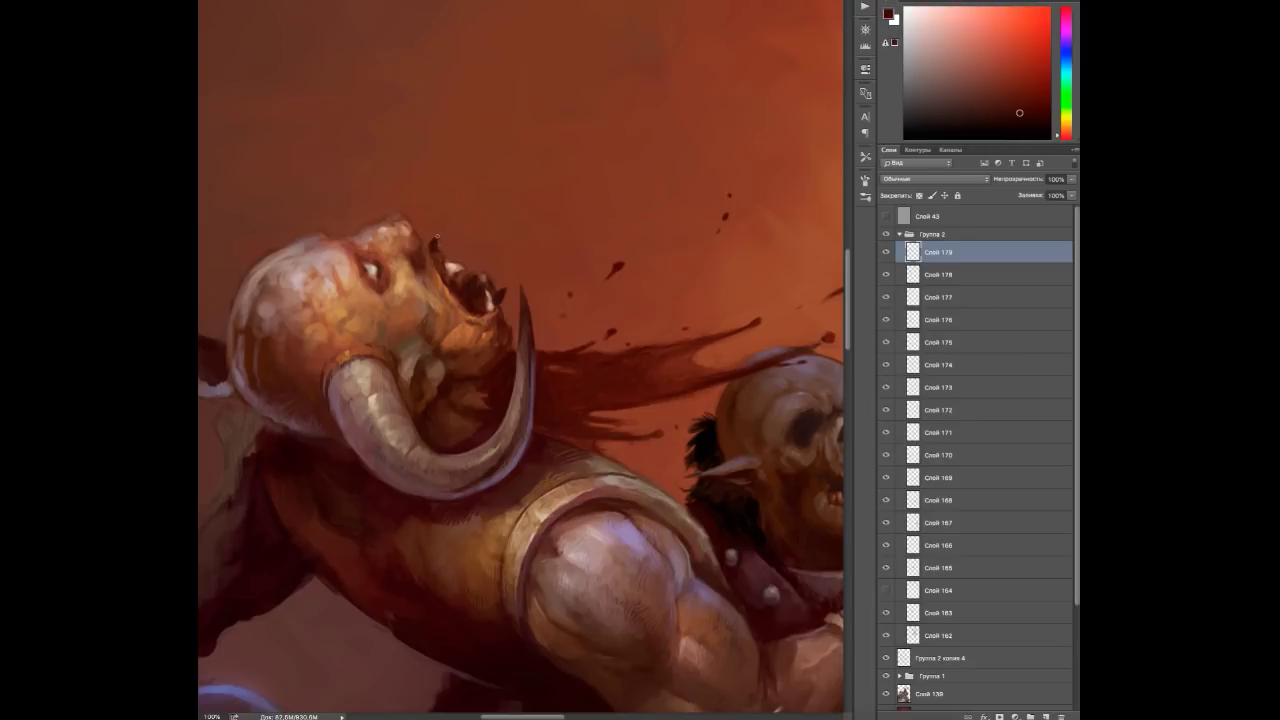
left_click(451, 267, "alt")
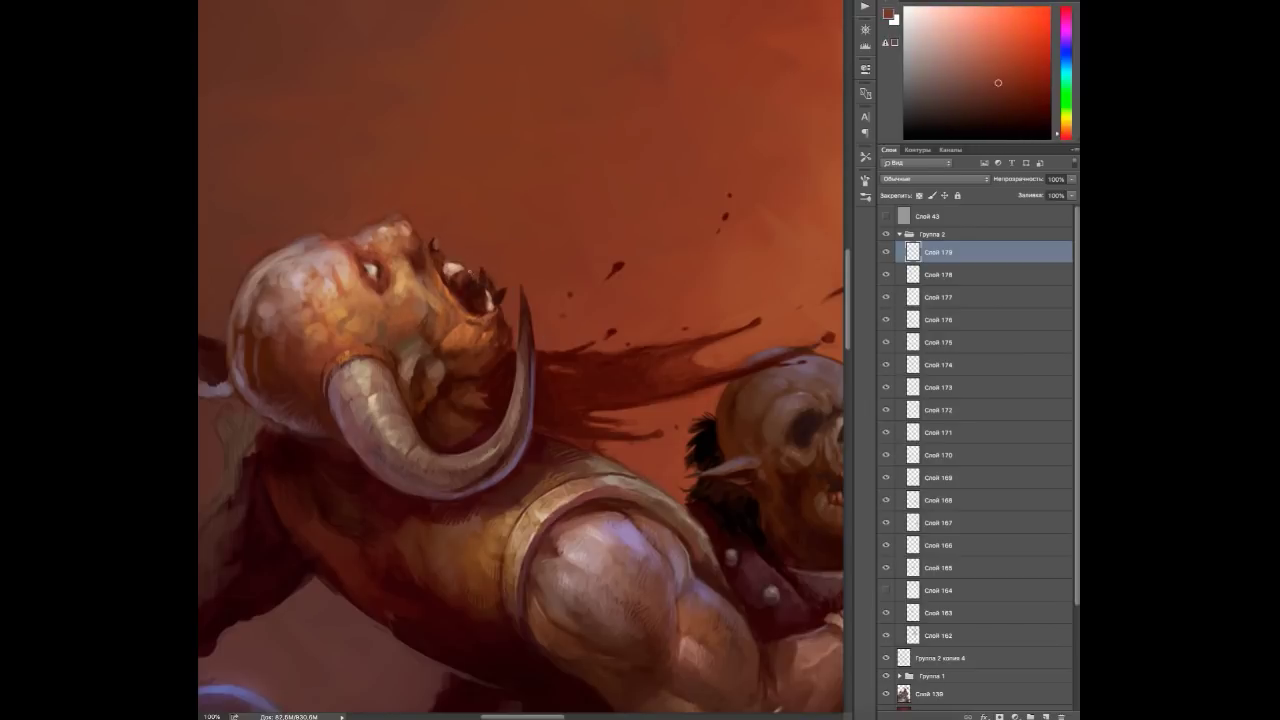
left_click(475, 298, "alt")
left_click(434, 262, "alt")
left_click(426, 257, "alt")
left_click(430, 266, "alt")
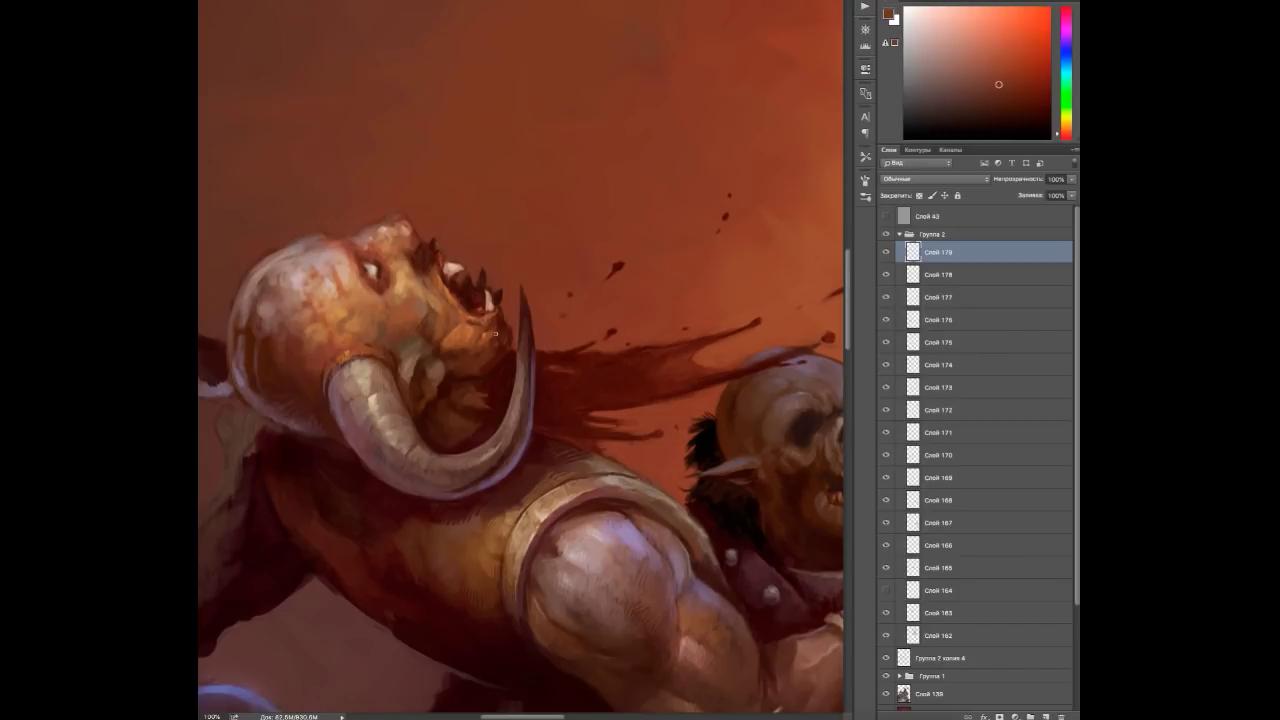
left_click(434, 270, "alt")
left_click(440, 279, "alt")
Model the falling warrior's nose and upper lip with sampled pinkish beige and brown tones.
left_click(414, 244, "alt")
left_click(373, 226, "alt")
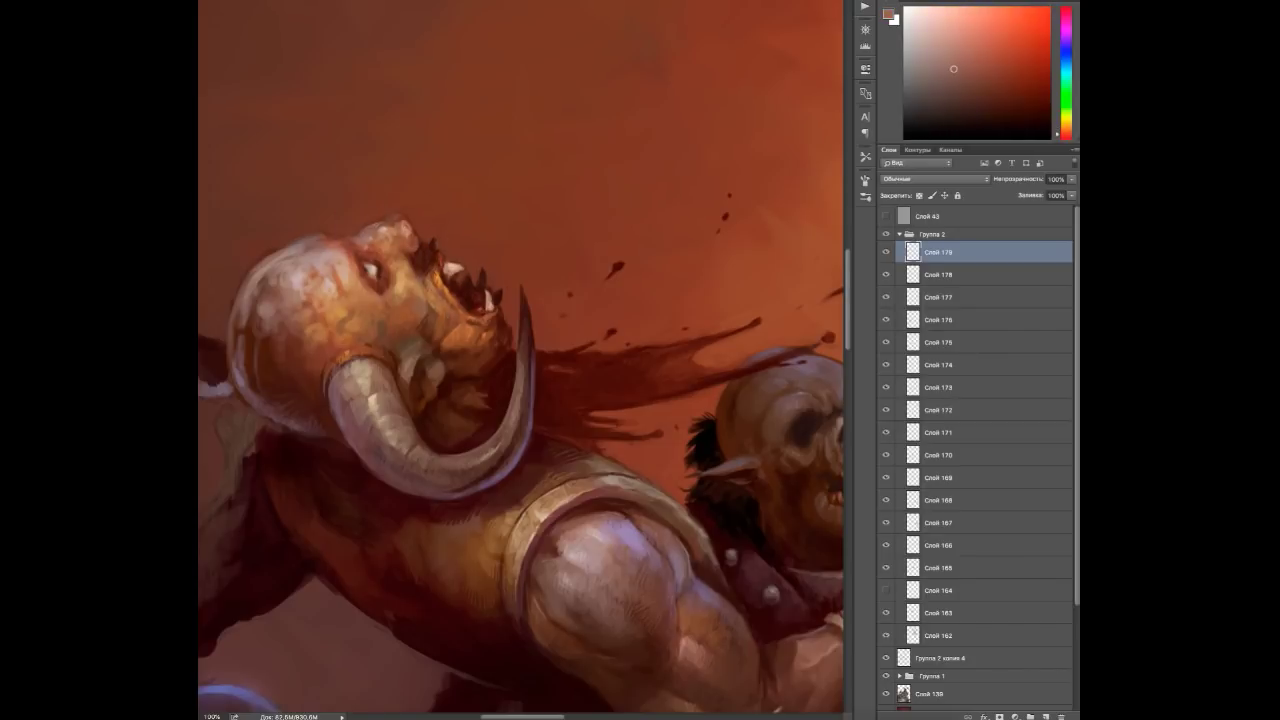
left_click(411, 232, "alt")
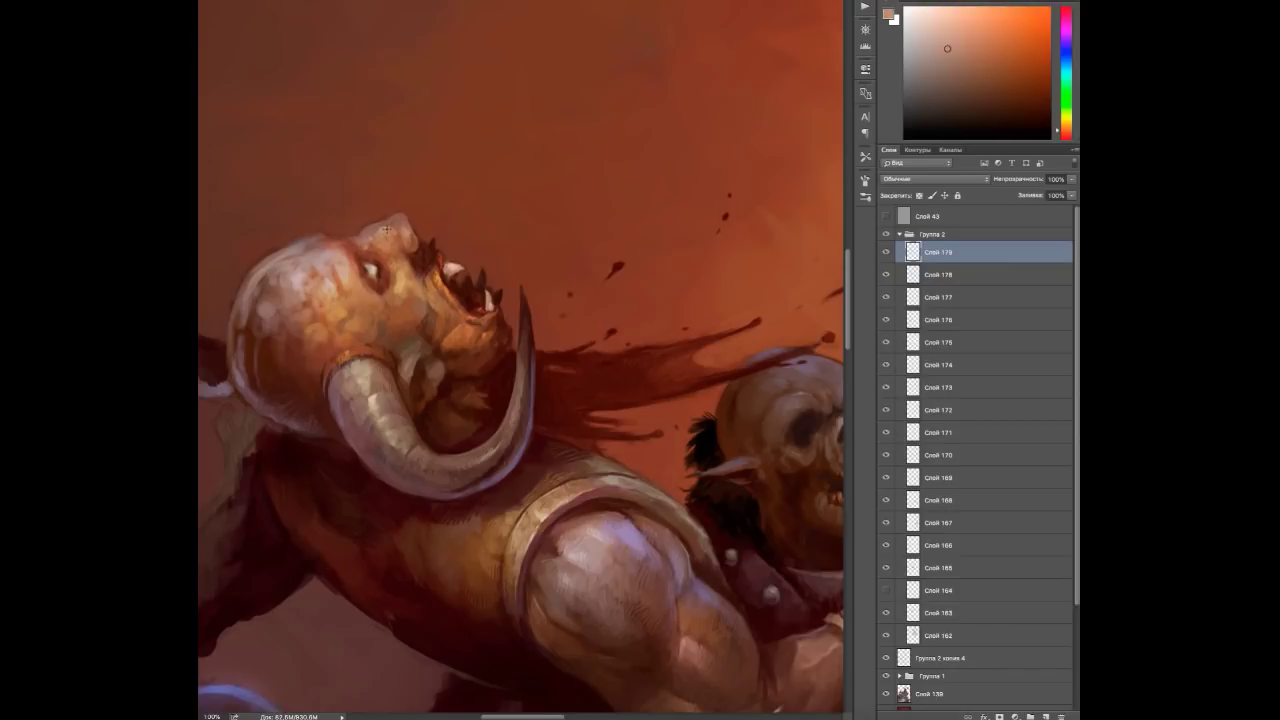
left_click(426, 265, "alt")
left_click(426, 290, "alt")
left_click(423, 257, "alt")
left_click(418, 255, "alt")
Refine the falling warrior's eye socket and the bridge of the nose with sampled skin tones.
left_click(366, 268, "alt")
left_click(364, 268, "alt")
left_click(362, 268)
left_click(370, 265, "alt")
left_click(398, 261, "alt")
left_click(400, 260, "alt")
left_click(385, 235, "alt")
left_click(405, 236, "alt")
Blend the falling warrior's cheek and the skin around the mouth with sampled tones.
left_click(394, 300, "alt")
left_click(408, 302, "alt")
left_click(420, 290, "alt")
left_click(434, 275, "alt")
left_click(435, 260, "alt")
left_click(437, 262, "alt")
left_click(440, 265, "alt")
left_click(460, 278, "alt")
Flip the canvas horizontally and frame the falling warrior's head.
left_click_drag(464, 262, 540, 267)
key("ctrl+minus")
key("ctrl+minus")
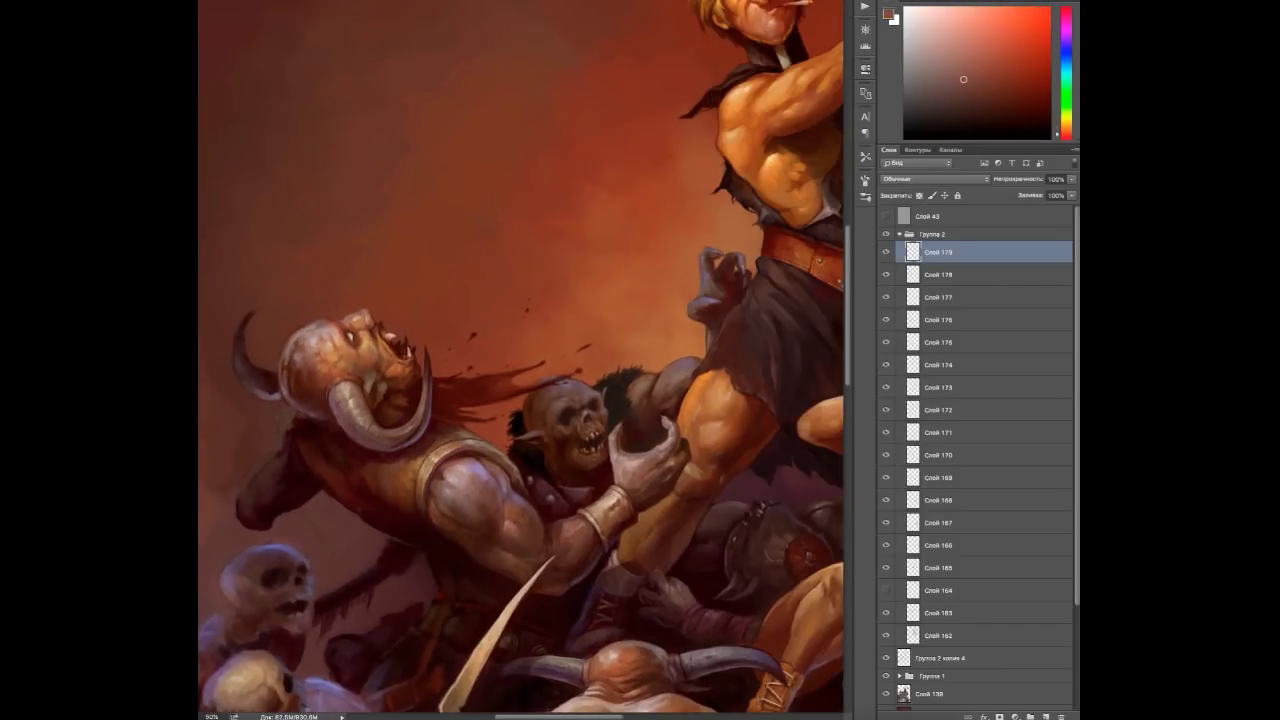
key("ctrl+shift+h")
left_click_drag(847, 207, 847, 207)
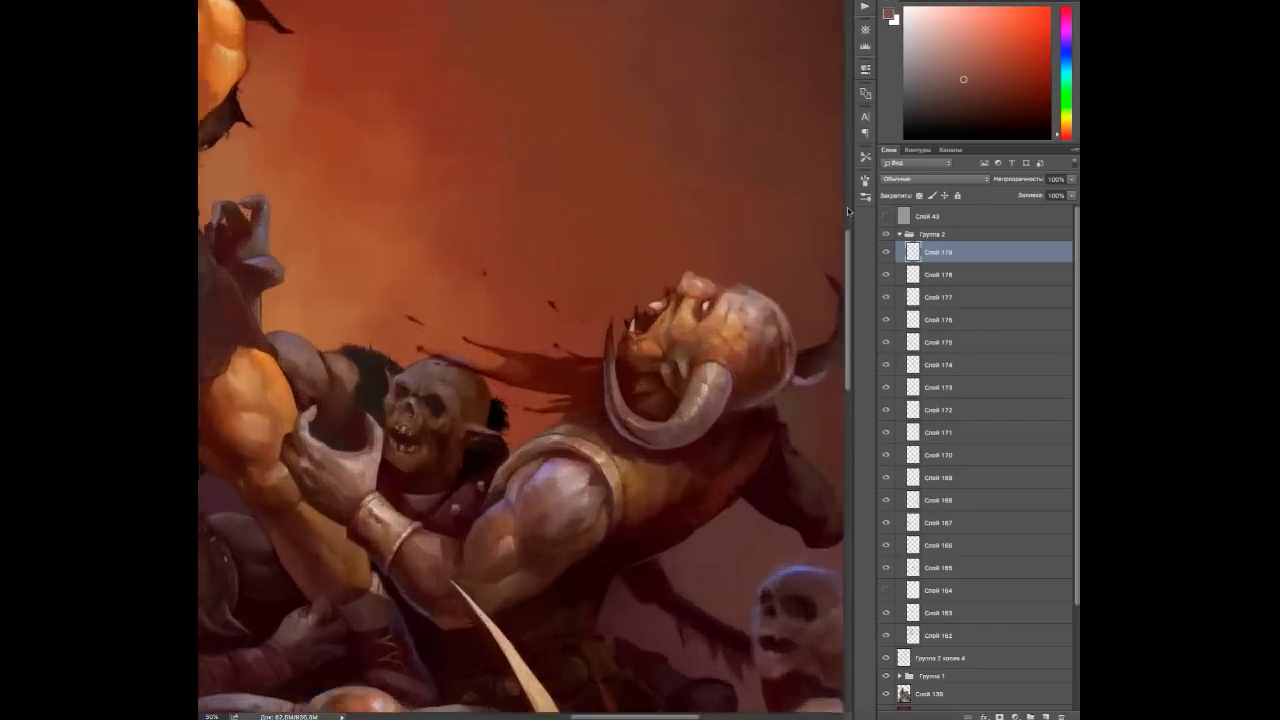
key("ctrl+plus")
key("ctrl+plus")
Smooth the falling warrior's forehead and crown with sampled dark red, light pinkish and orange-brown tones.
left_click(570, 344, "alt")
left_click(560, 270, "alt")
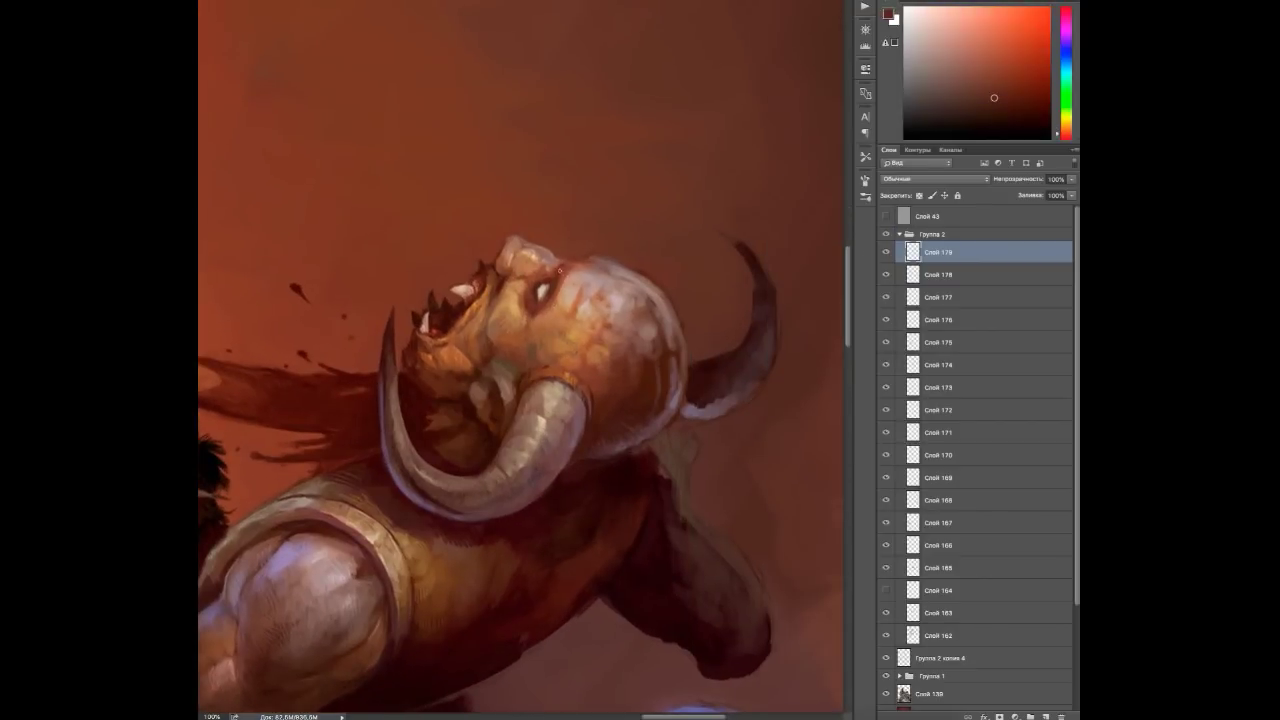
left_click(601, 257, "alt")
left_click(653, 309, "alt")
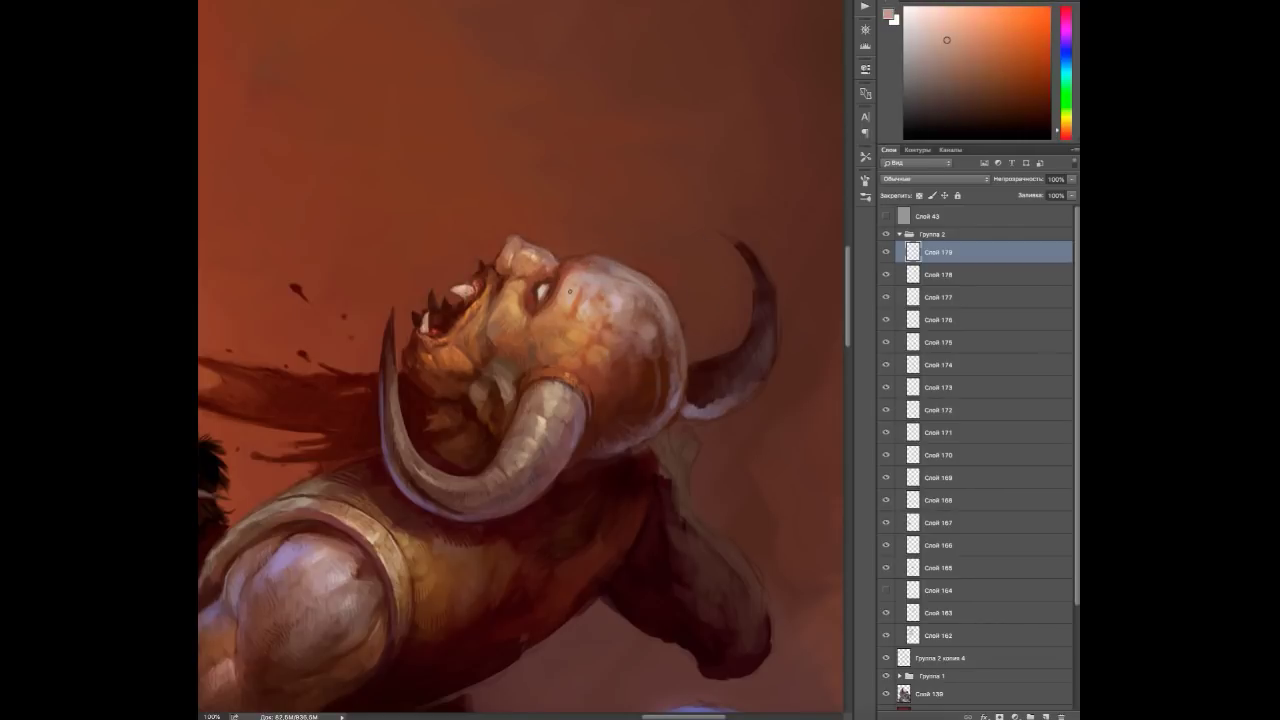
left_click(625, 305, "alt")
left_click(599, 318, "alt")
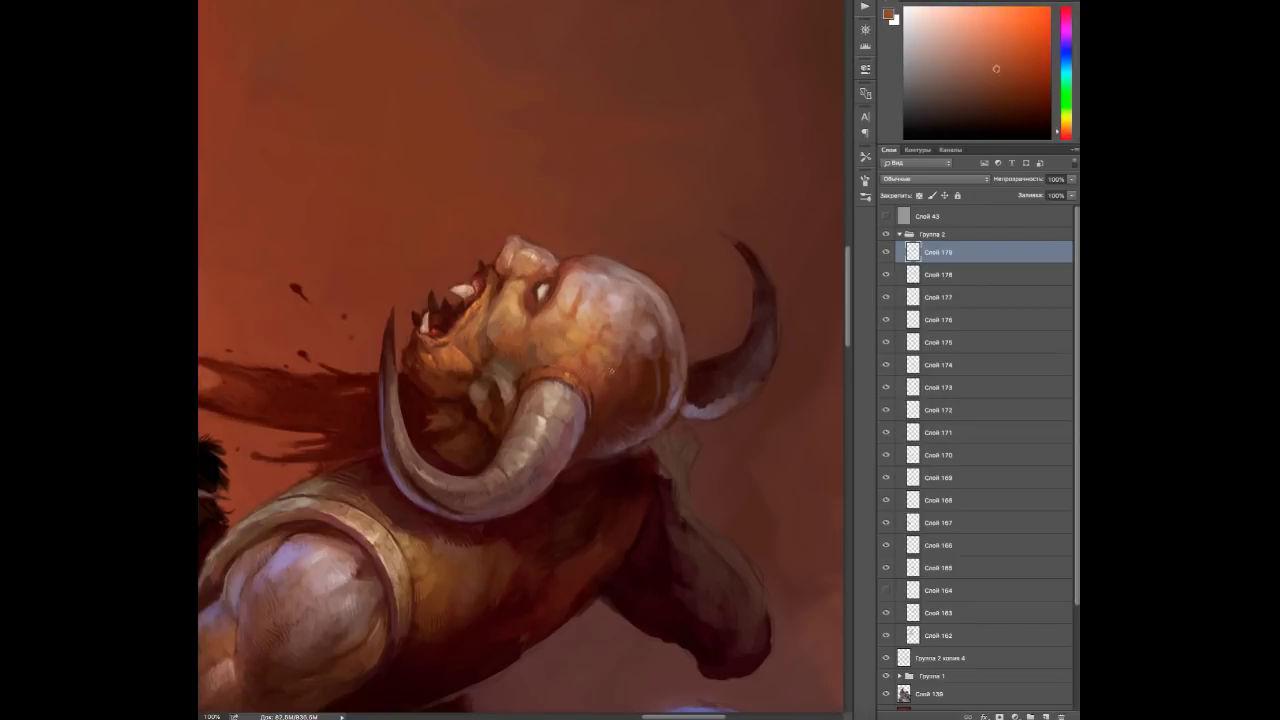
Shade the back of the falling warrior's bald head and its skin creases with sampled greyish and dark brown tones.
left_click(647, 368, "alt")
left_click(650, 330, "alt")
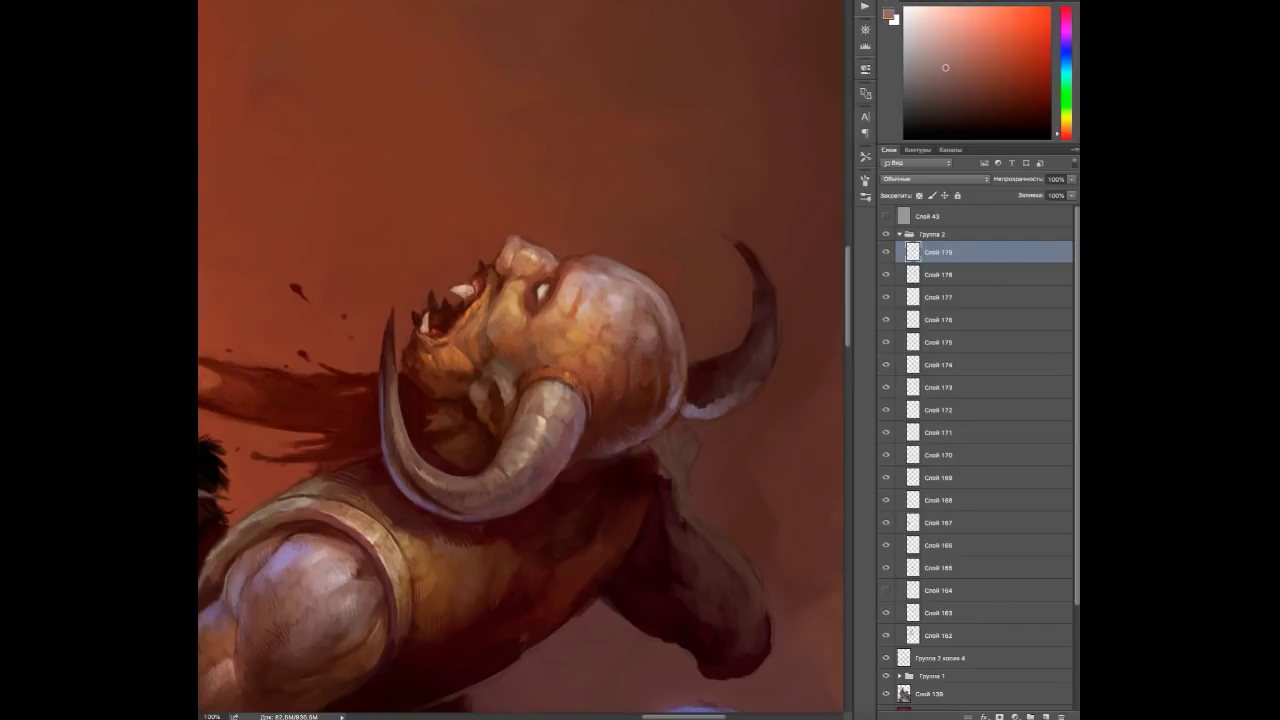
left_click(680, 362, "alt")
left_click(660, 416, "alt")
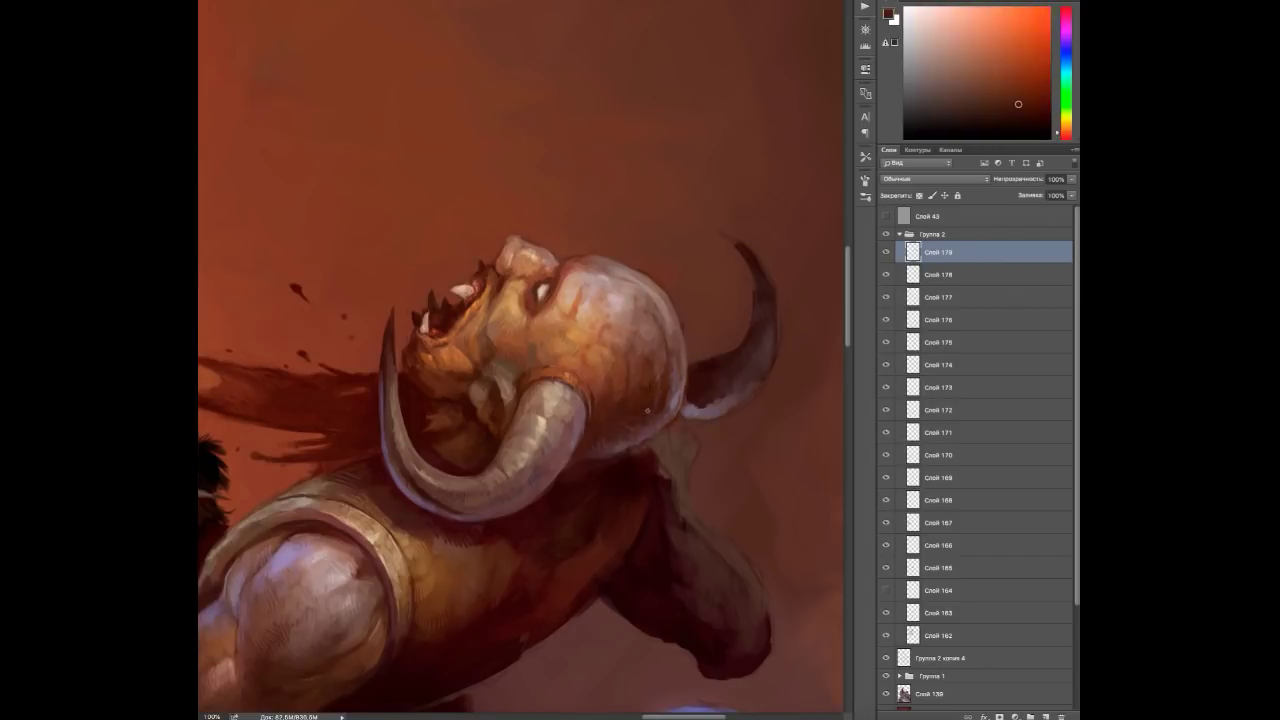
Paint a curled detail beneath the falling warrior's head and strengthen the highlights on the near horn with sampled tones.
left_click(580, 478, "alt")
left_click(554, 513, "alt")
left_click(494, 473, "alt")
left_click(532, 422, "alt")
left_click(557, 393, "alt")
left_click(557, 427, "alt")
left_click(539, 420, "alt")
left_click(462, 480, "alt")
Refine the falling warrior's temple, brow and white eye with sampled orange-brown and pale pink tones.
left_click(575, 320, "alt")
left_click(583, 332, "alt")
left_click(585, 337, "alt")
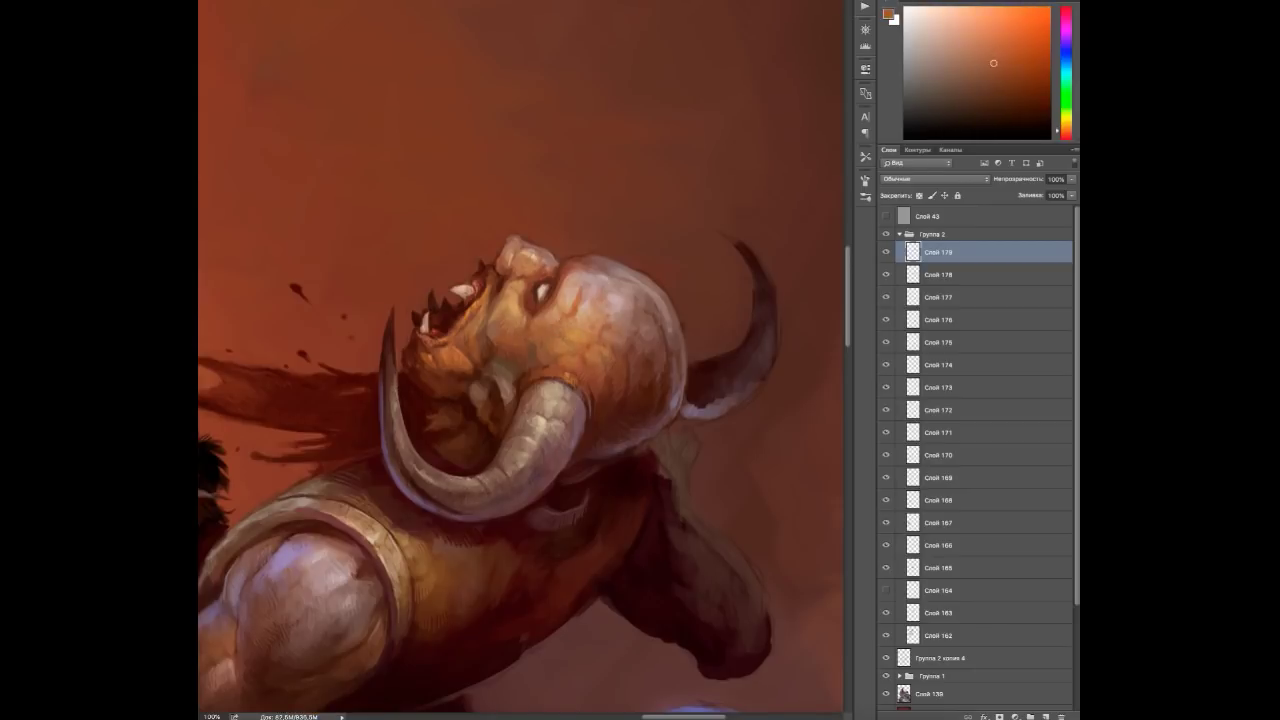
left_click(574, 259, "alt")
left_click(549, 261, "alt")
left_click(549, 261, "alt")
left_click(549, 261, "alt")
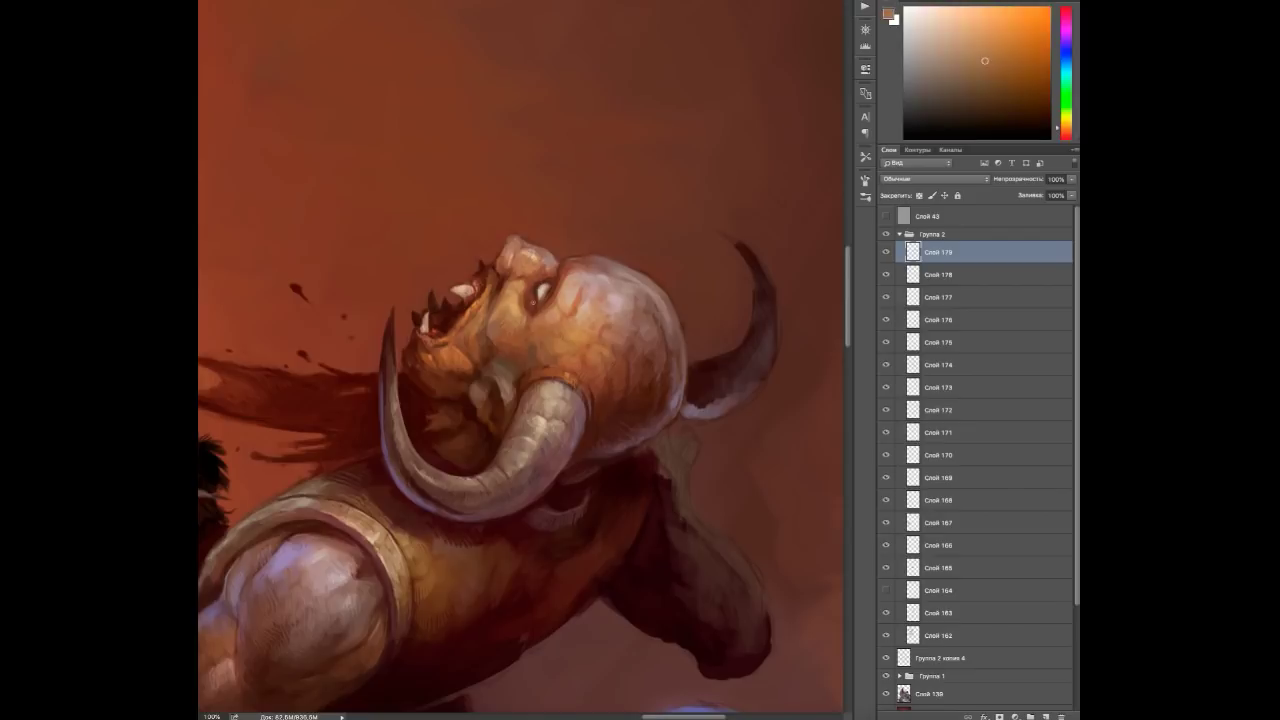
left_click(532, 295, "alt")
left_click(592, 259, "alt")
left_click(579, 293, "alt")
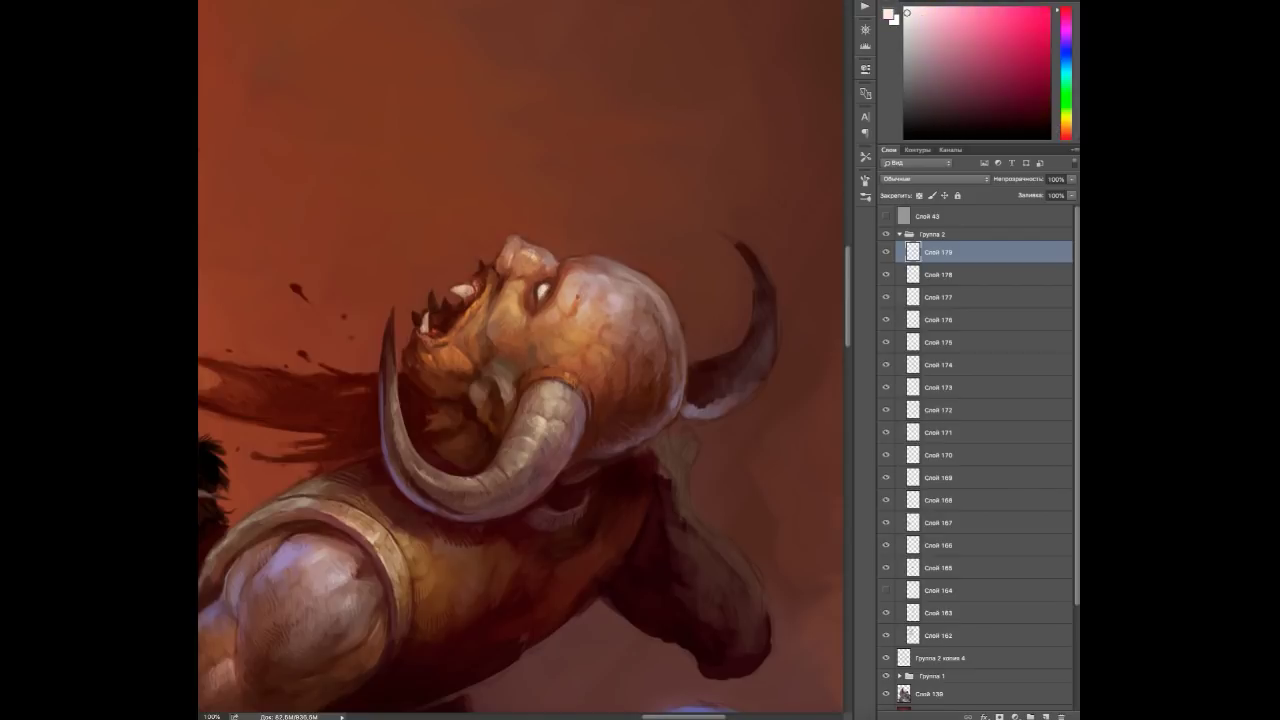
Add greyish touches to the bald head and deepen the curled detail beneath it with sampled dark red.
left_click(386, 228, "alt")
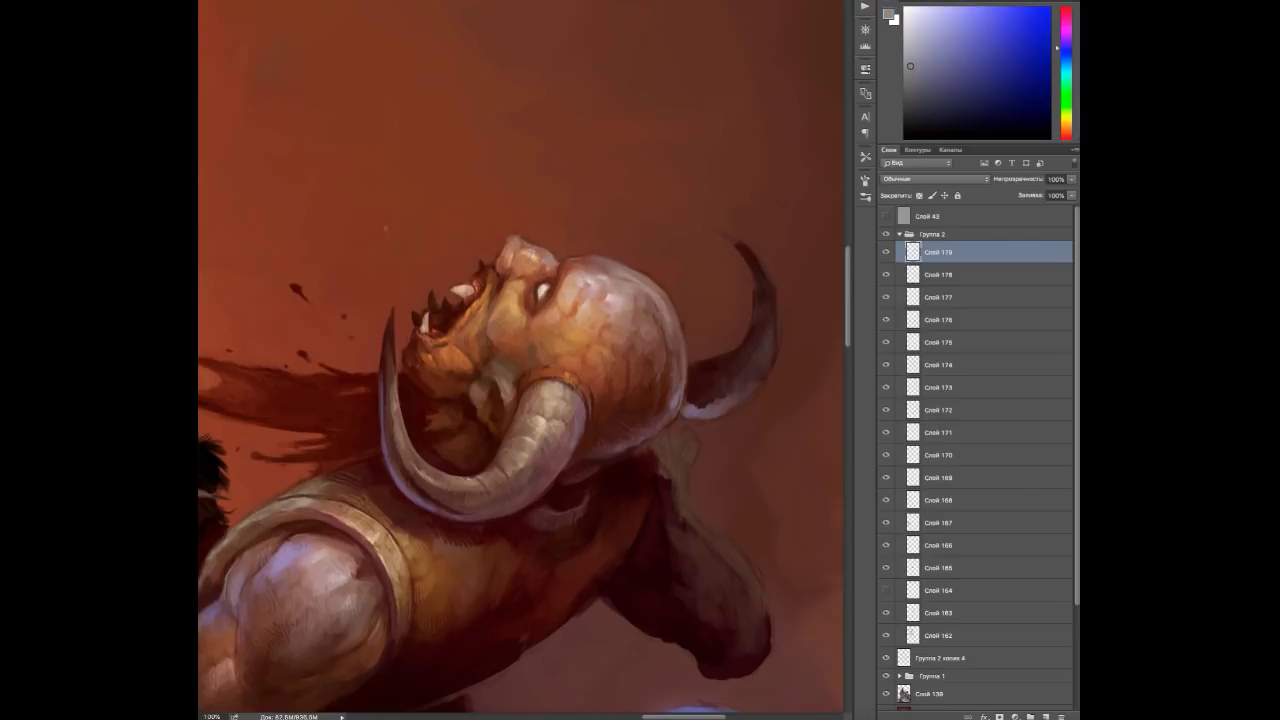
left_click(657, 331, "alt")
left_click(601, 410, "alt")
left_click(597, 418, "alt")
left_click(664, 472, "alt")
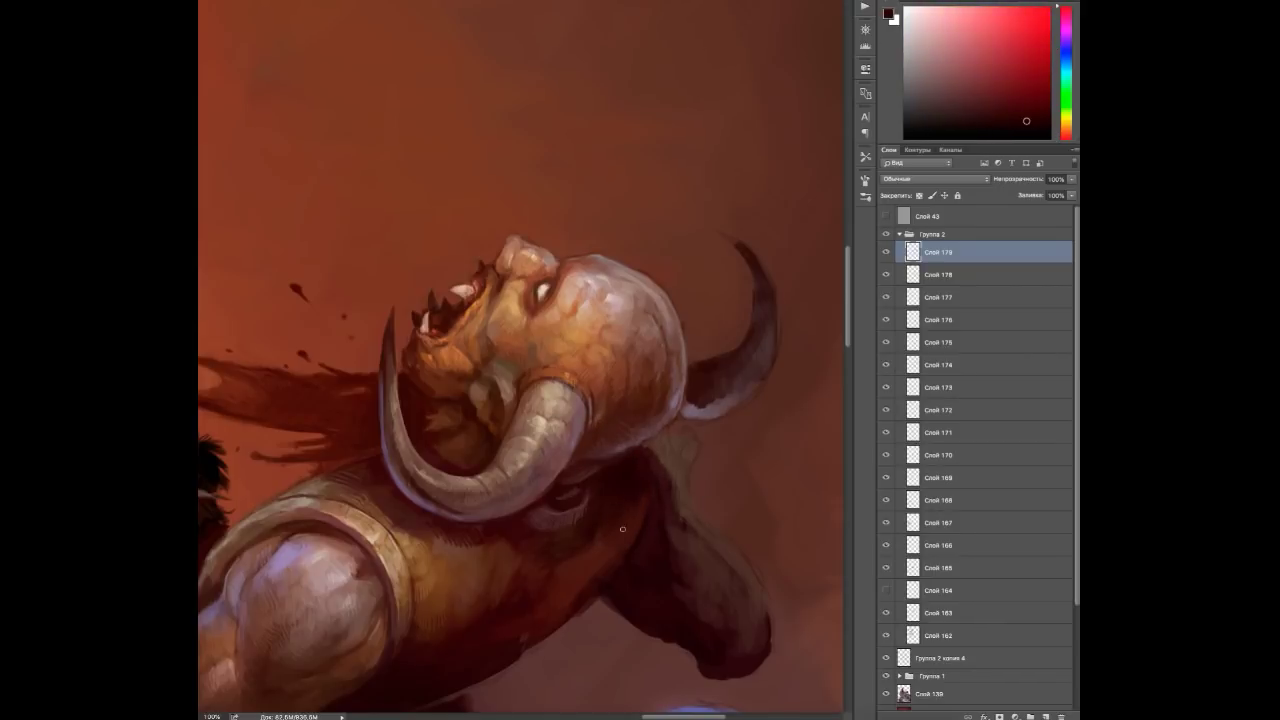
Repaint the falling warrior's far horn with sampled dark purple-brown tones, cleaning its base and lower edge.
left_click_drag(716, 405, 611, 408)
left_click(611, 408, "alt")
left_click(589, 408, "alt")
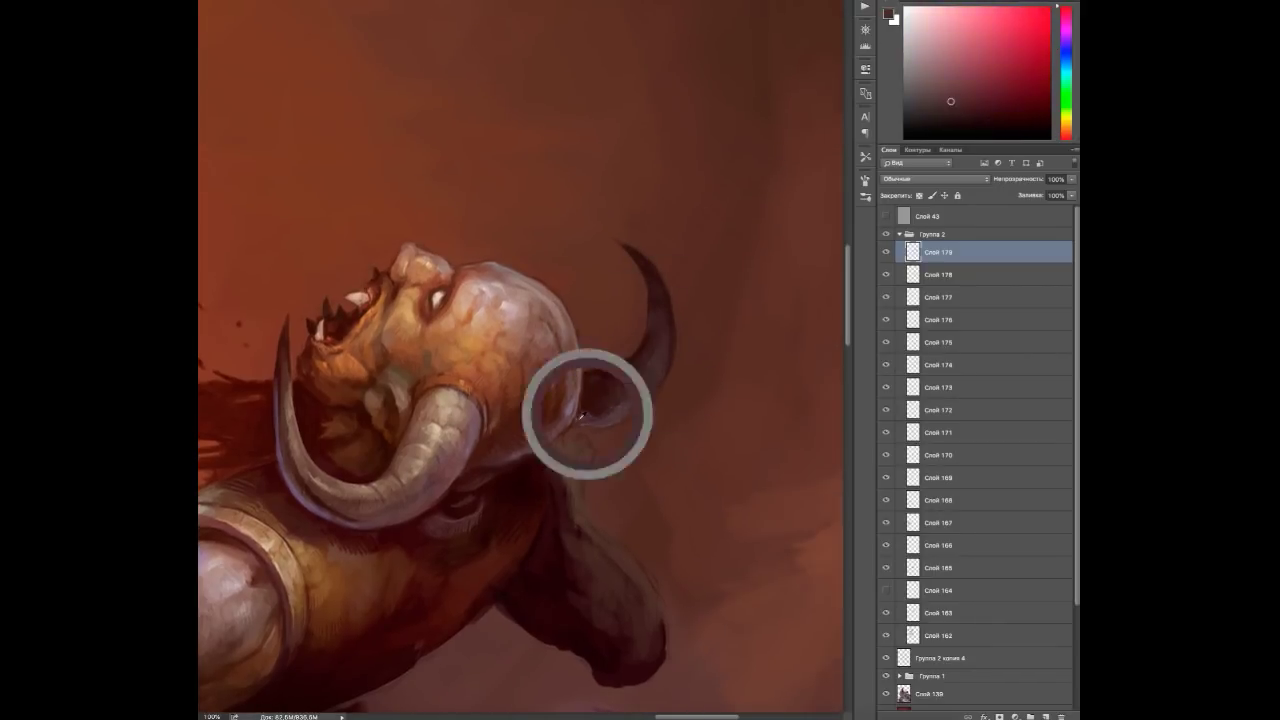
left_click(584, 386, "alt")
left_click(620, 390, "alt")
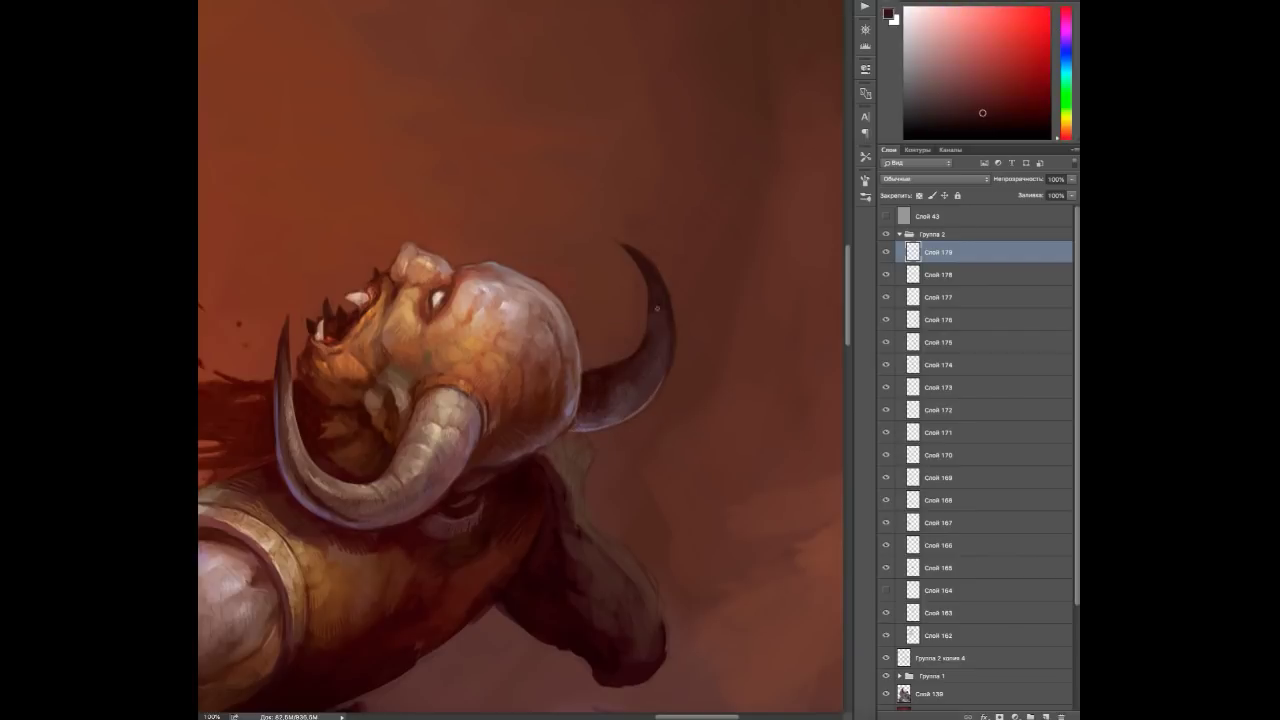
left_click(618, 409, "alt")
Detail the neck inside the near horn's curve and touch up the vest's armhole trim with sampled dark and beige tones.
left_click_drag(618, 409, 735, 289)
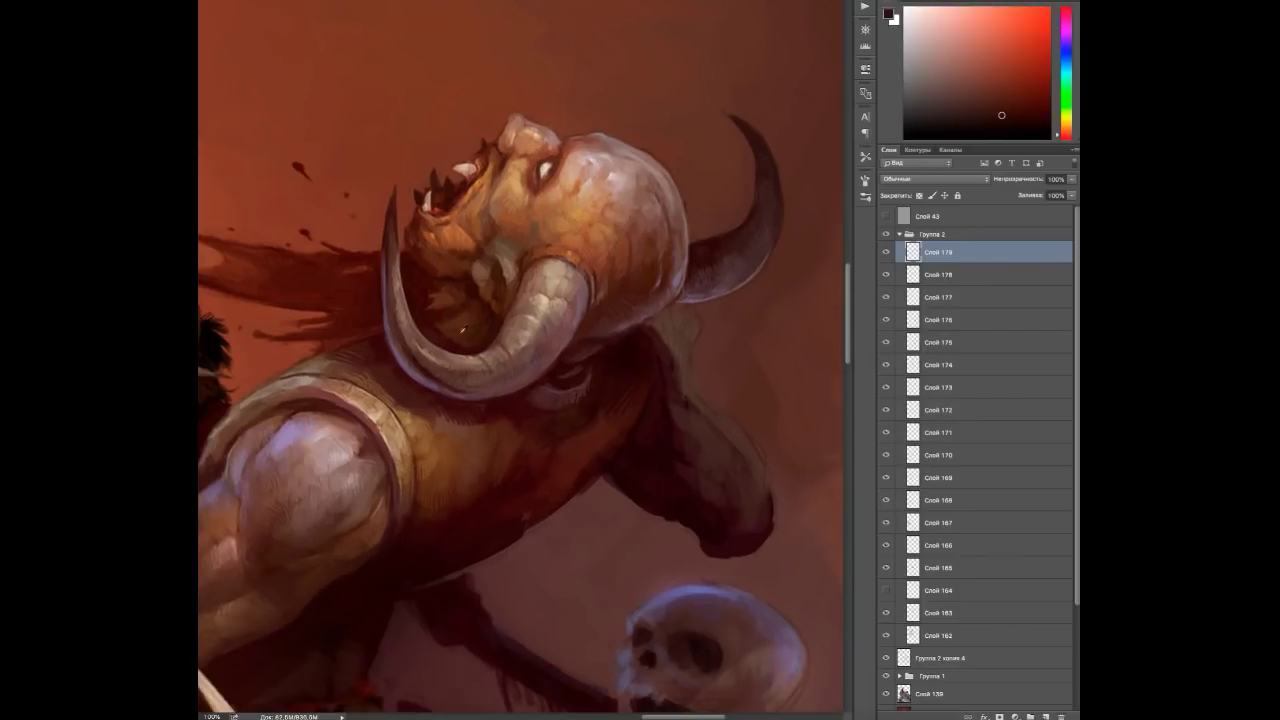
left_click(436, 338, "alt")
left_click(388, 425, "alt")
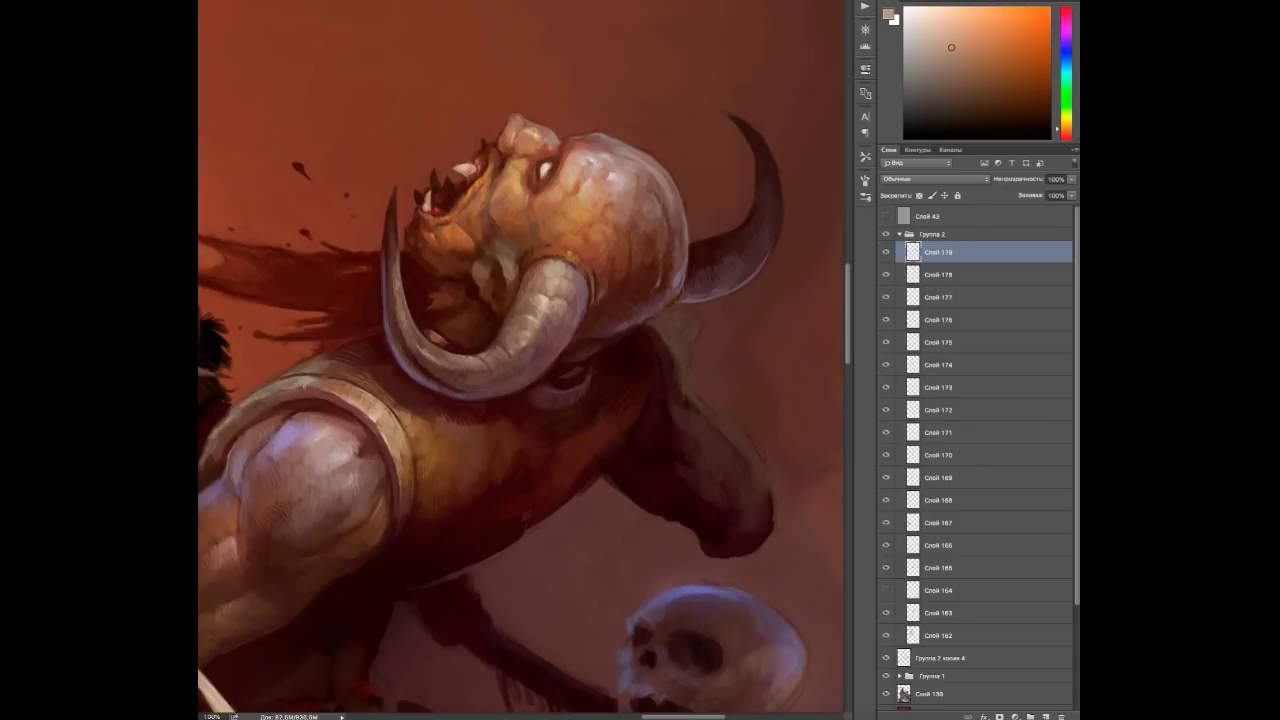
scroll(400, 426, "left", 5)
left_click(399, 426, "alt")
On a new layer, shade the side and lower edge of the falling warrior's vest with sampled dark red tones.
key("ctrl+shift+alt+n")
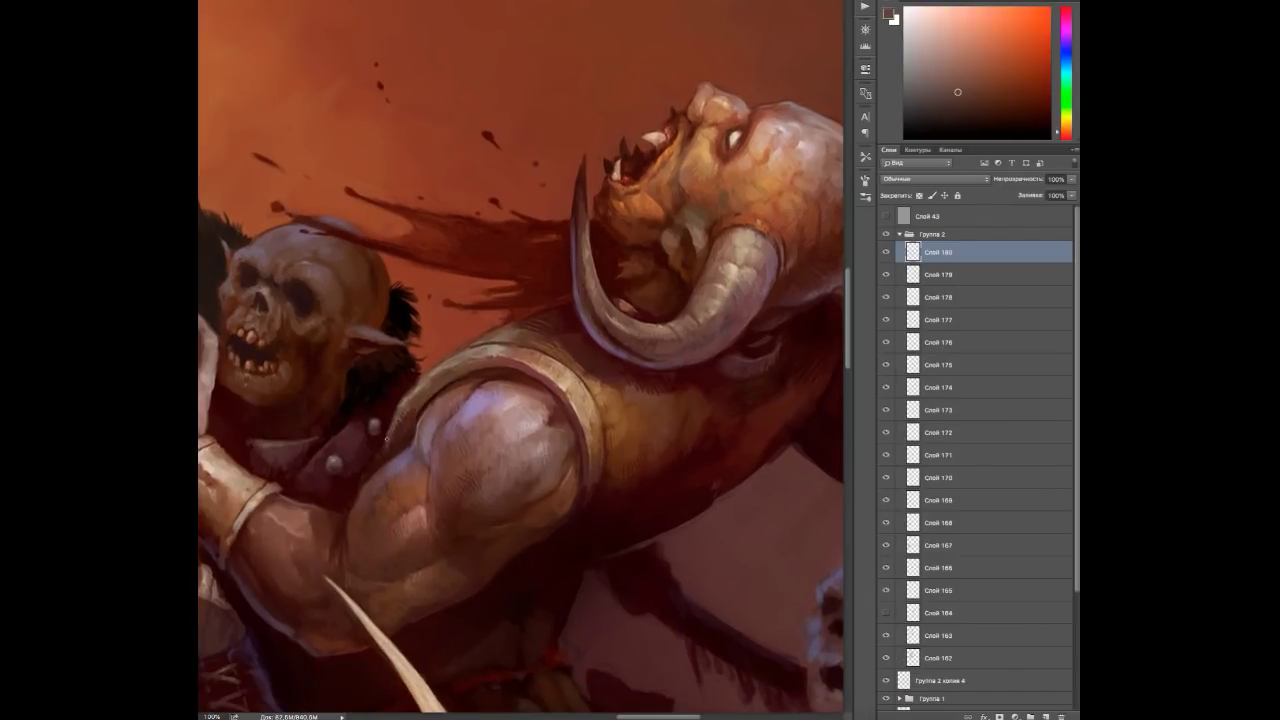
scroll(378, 461, "right", 3)
left_click(550, 466, "alt")
left_click(612, 450, "alt")
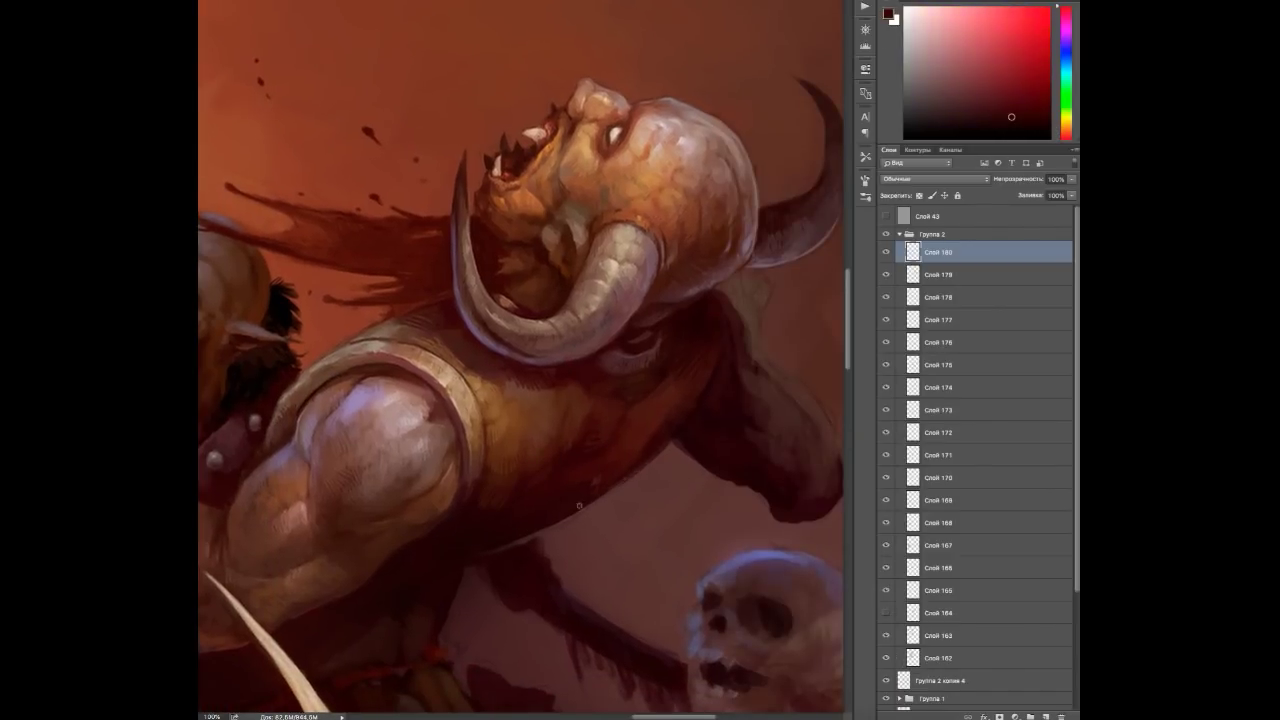
left_click(601, 472, "alt")
Paint small metal rivets along the vest's armhole trim with sampled dark and pale beige tones.
scroll(618, 371, "left", 1)
left_click(494, 383, "alt")
left_click(494, 383, "alt")
left_click(494, 383, "alt")
left_click(522, 479, "alt")
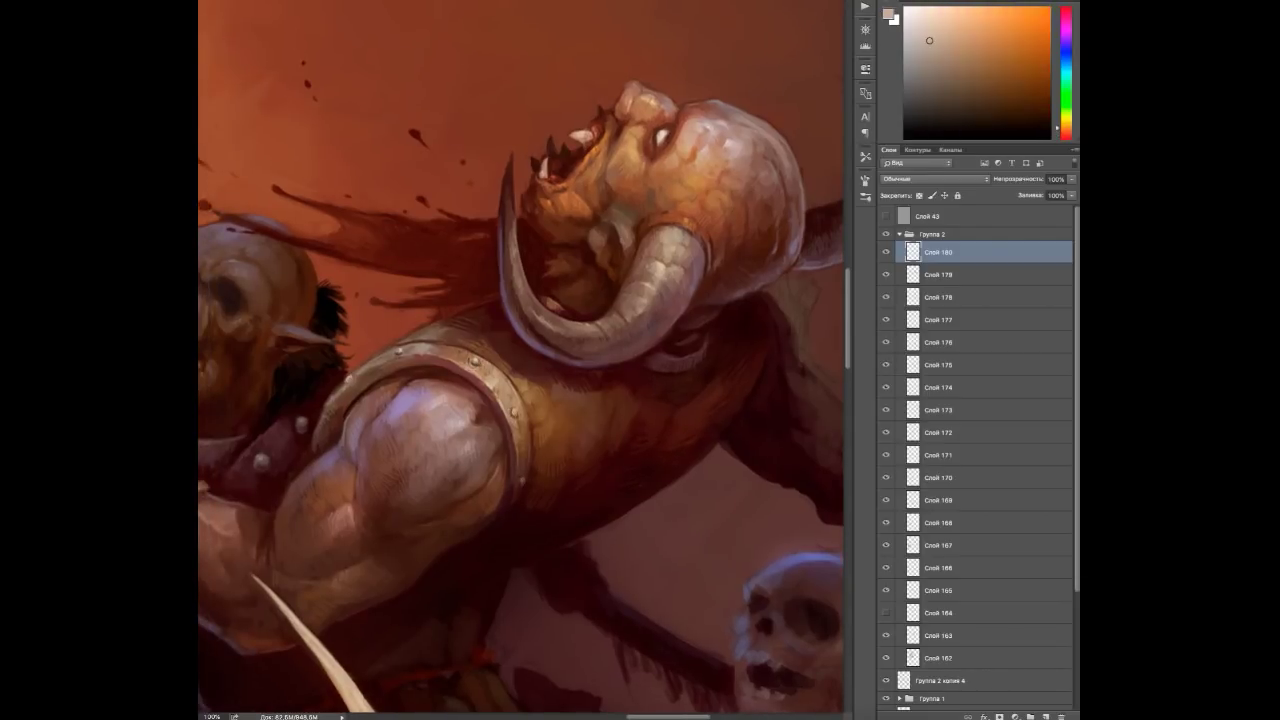
Paint a dark seam line with a small metal rivet across the falling warrior's vest, using sampled dark red and beige tones.
left_click(545, 425, "alt")
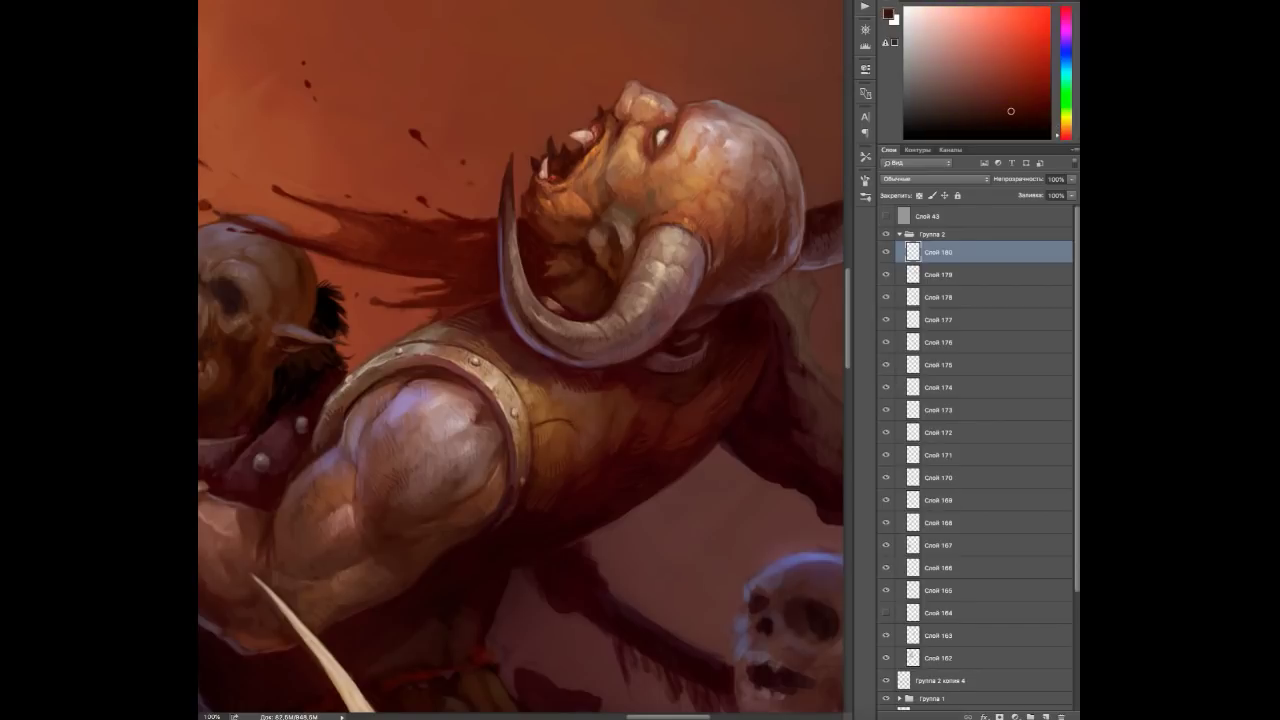
left_click(835, 262, "alt")
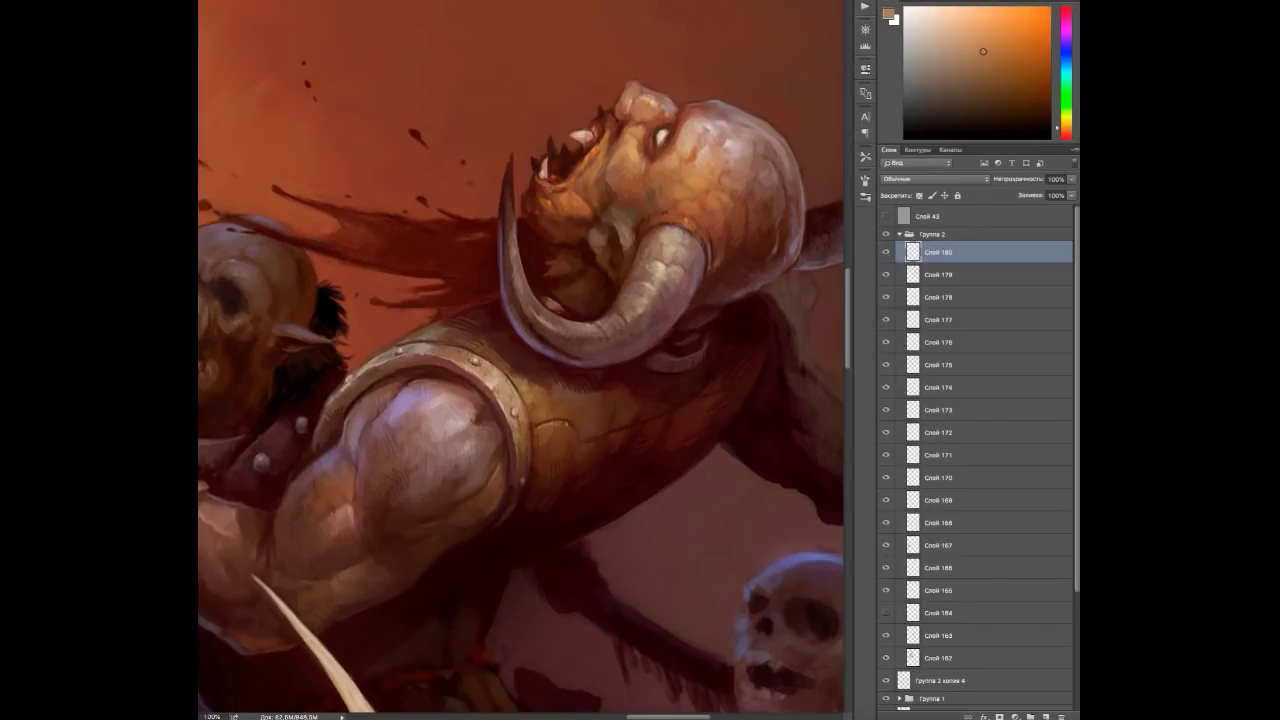
left_click(578, 446, "alt")
left_click(599, 443, "alt")
left_click(593, 424, "alt")
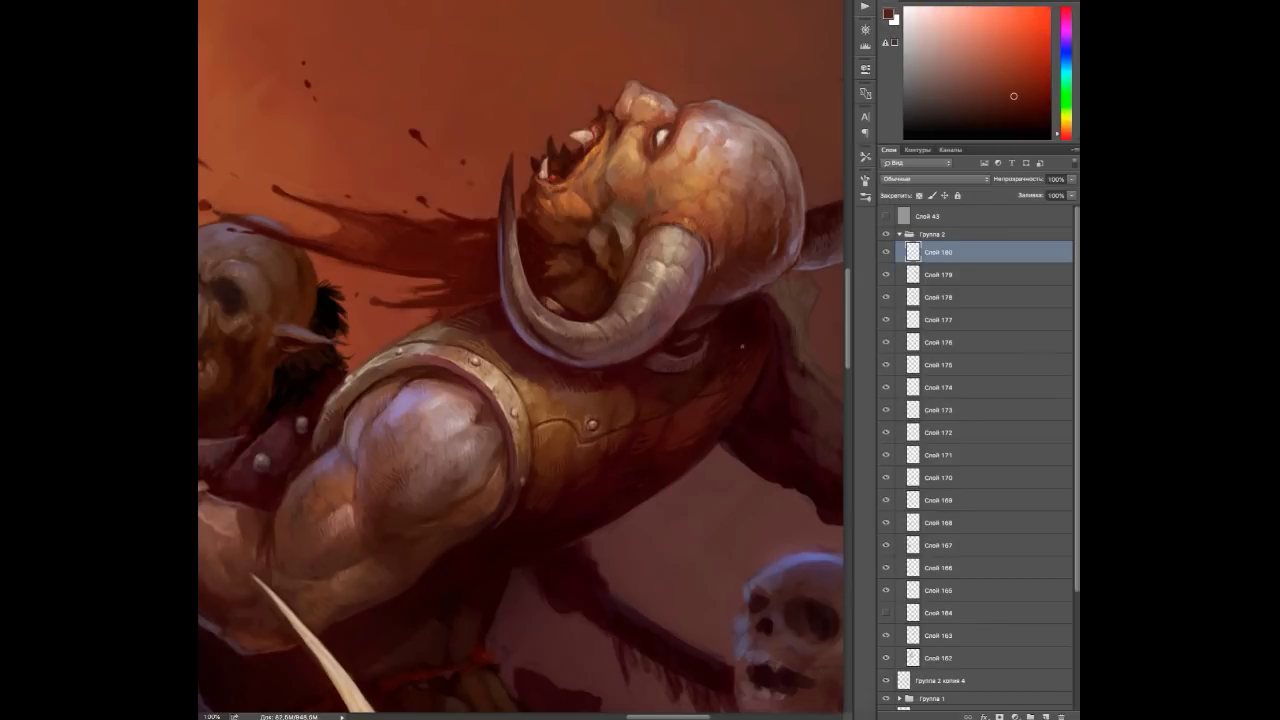
Define the edge of the vest around the falling warrior's far shoulder with sampled dark brown-red tones.
scroll(520, 360, "right", 5)
left_click(514, 360, "alt")
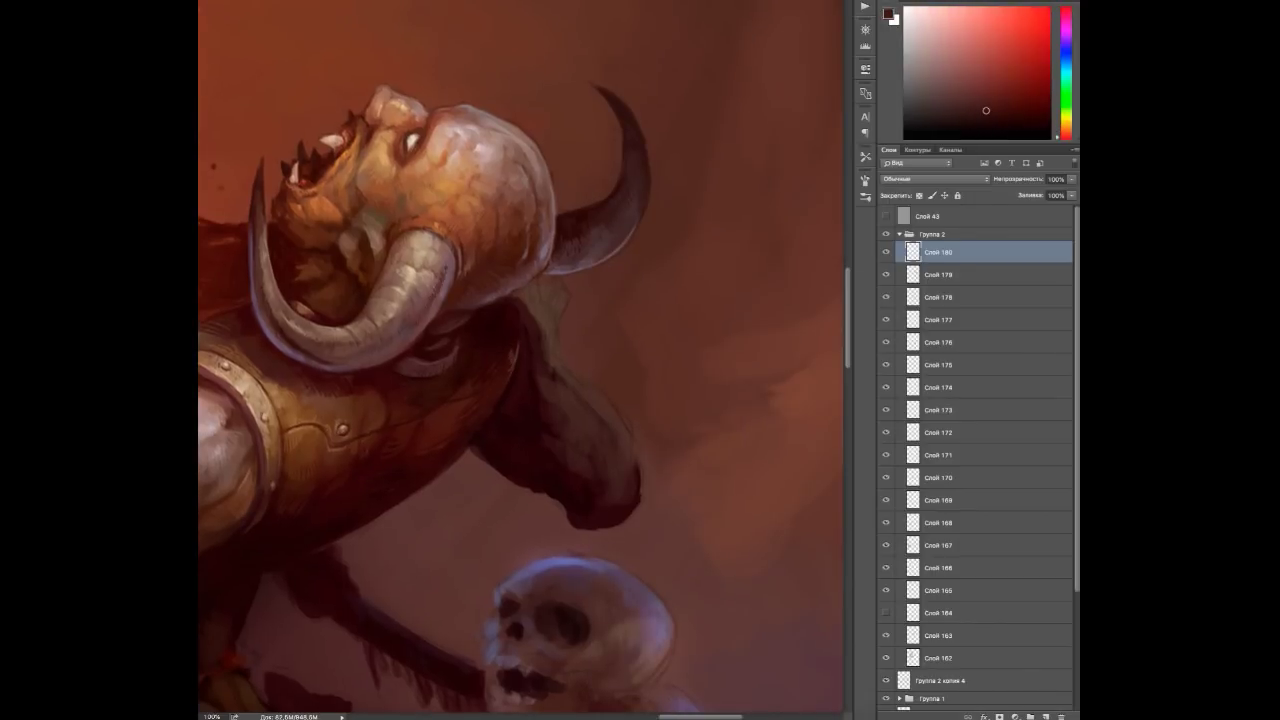
left_click(390, 323, "alt")
left_click(509, 350, "alt")
Repaint the falling warrior's far arm, cleaning its outline and shading its form with sampled dark red-brown tones.
left_click(521, 478, "alt")
left_click(578, 498, "alt")
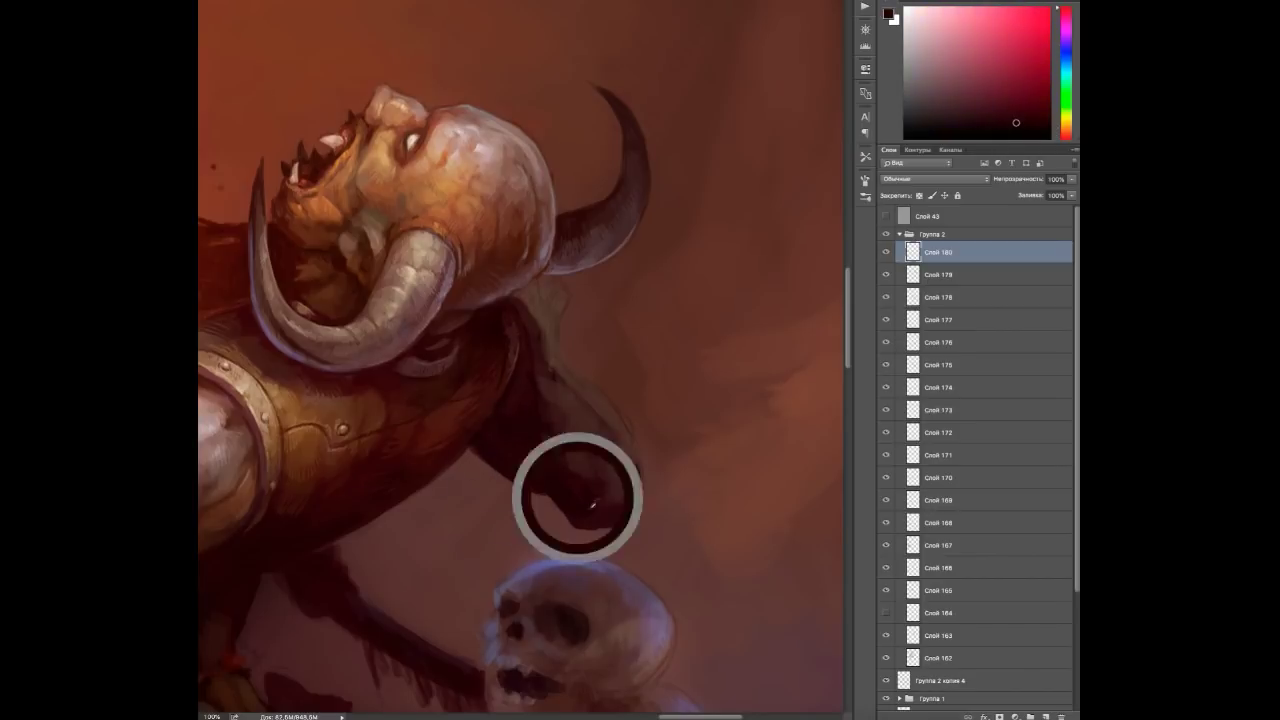
left_click(562, 460, "alt")
left_click_drag(638, 470, 636, 504)
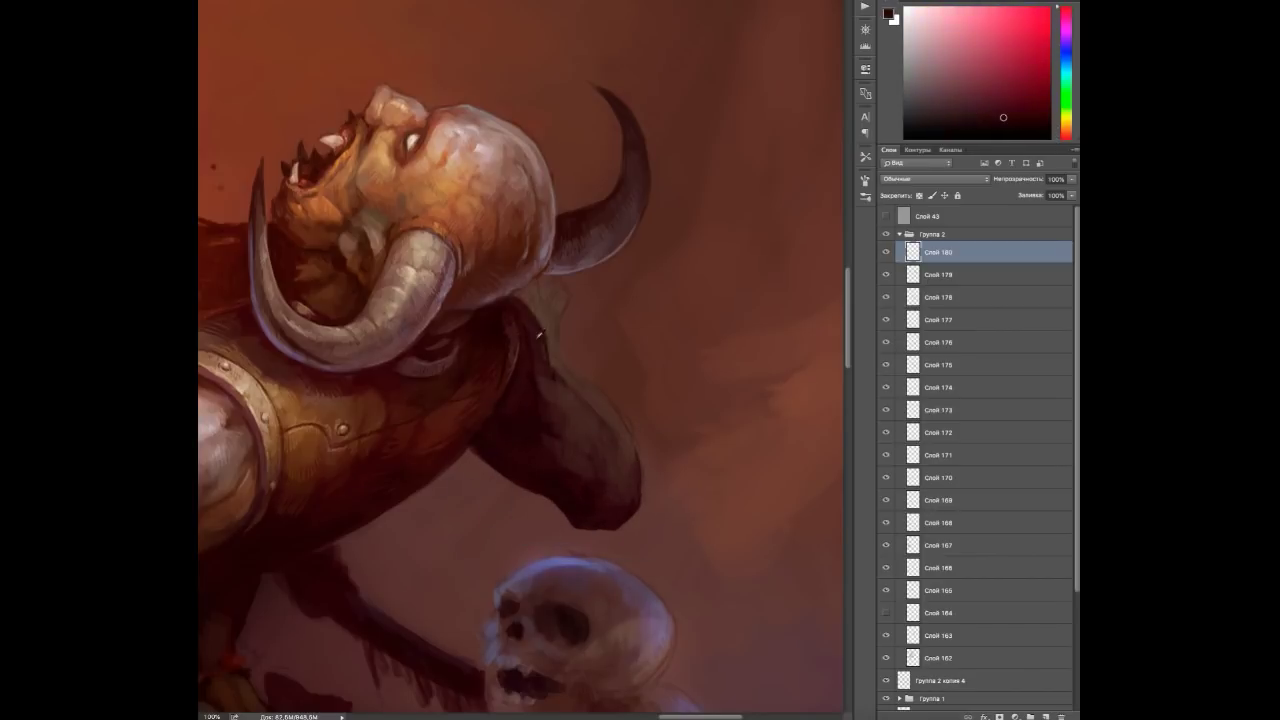
left_click(570, 410, "alt")
left_click(628, 437, "alt")
left_click_drag(535, 420, 587, 418)
left_click(545, 400, "alt")
Touch up the falling warrior's nose and cheek with sampled orange-beige and pale pink skin tones.
scroll(541, 302, "down", 3)
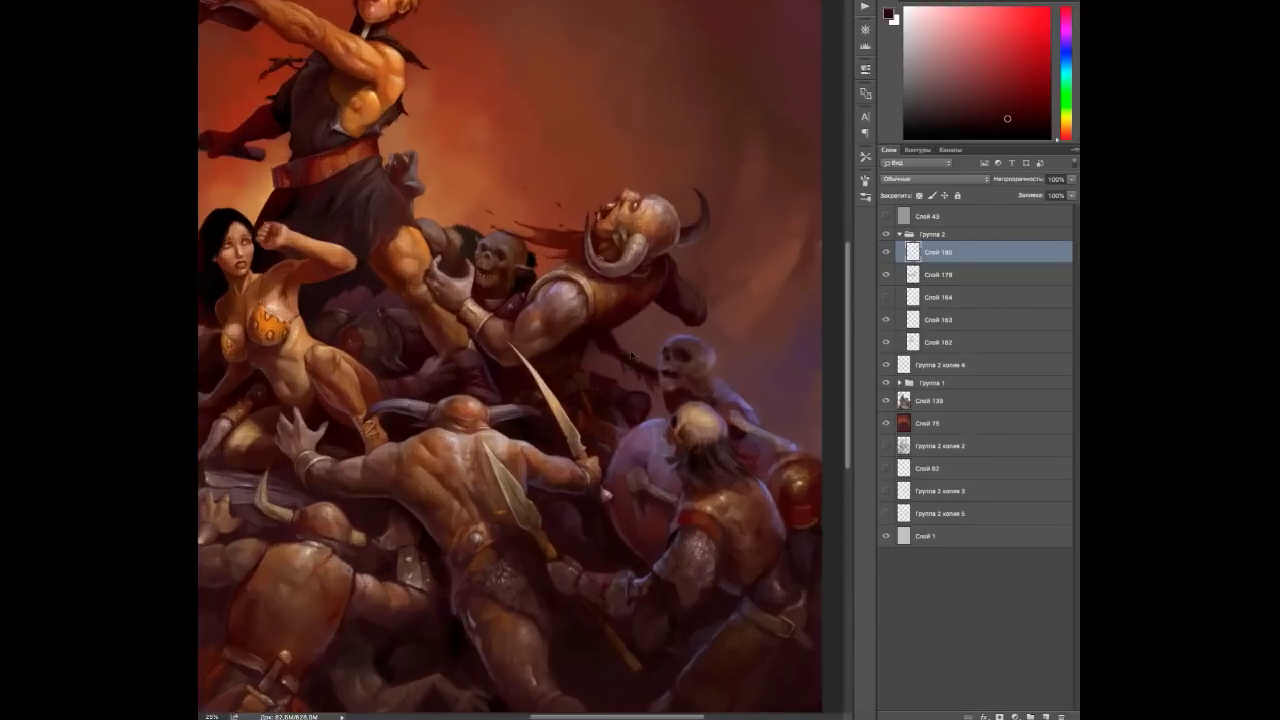
scroll(594, 283, "up", 2)
left_click_drag(531, 409, 401, 524)
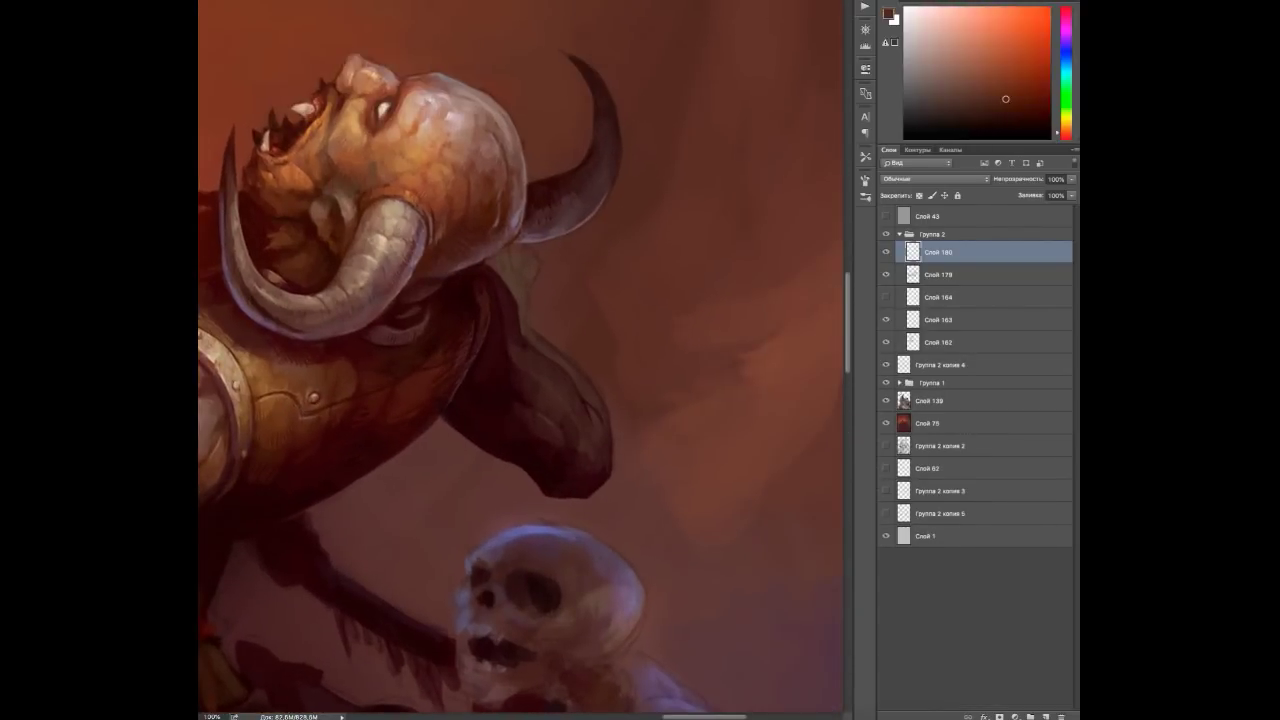
left_click(355, 112, "alt")
left_click(361, 140, "alt")
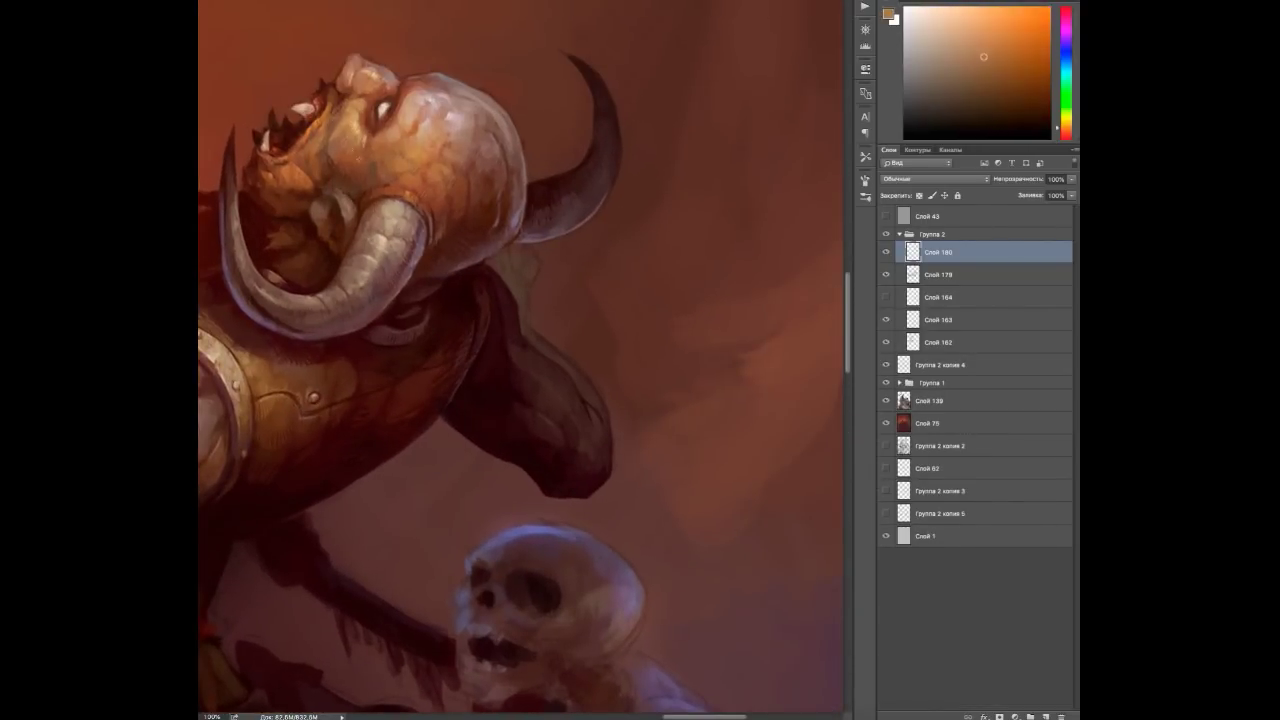
left_click(376, 166, "alt")
left_click(350, 75, "alt")
left_click(352, 73, "alt")
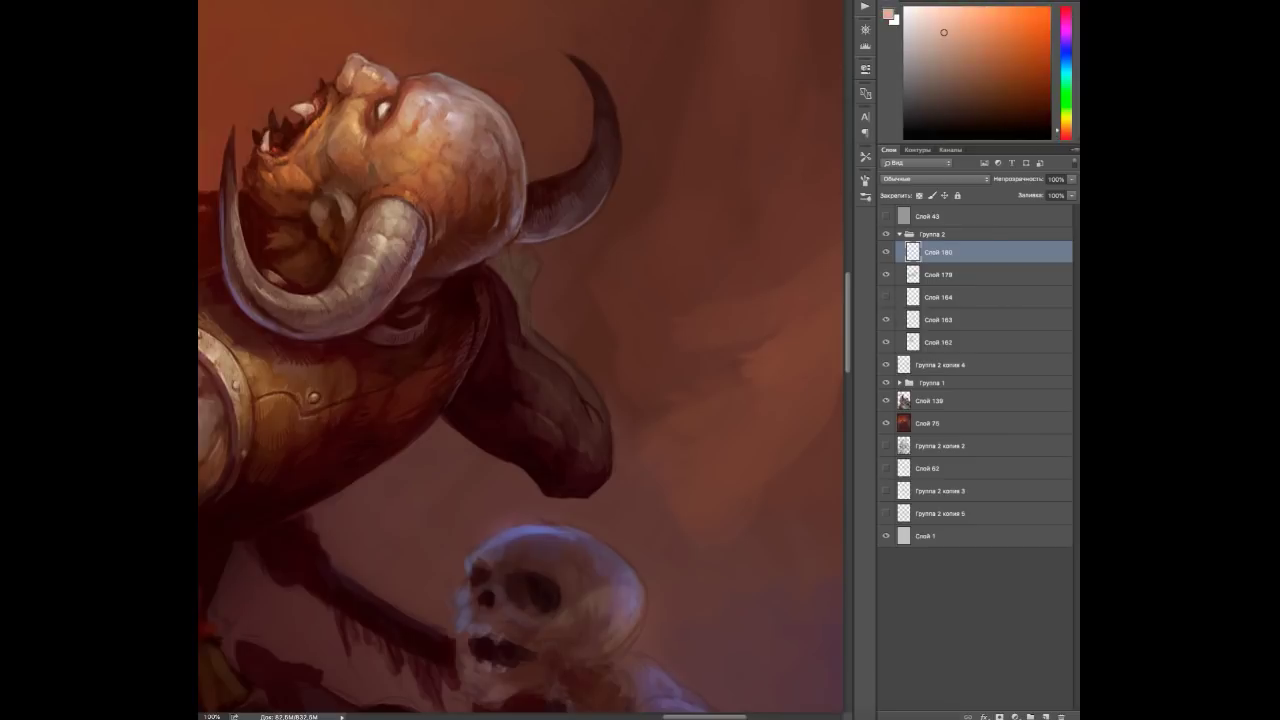
Touch up the area between the falling warrior's far shoulder and the background with locally sampled tones.
left_click(526, 300, "alt")
left_click(526, 300, "alt")
left_click(530, 290, "alt")
left_click(533, 266, "alt")
mouse_move(528, 262)
left_mouse_down()
mouse_move(494, 267)
mouse_move(526, 266)
left_mouse_up()
left_click(516, 262, "alt")
Define the falling warrior's waist and the red-edged upper part of his belt with sampled dark red tones.
mouse_move(211, 570)
left_mouse_down()
mouse_move(396, 365)
mouse_move(517, 319)
mouse_move(566, 366)
mouse_move(556, 428)
left_mouse_up()
left_click(517, 319, "alt")
left_click(548, 372, "alt")
left_click(540, 380, "alt")
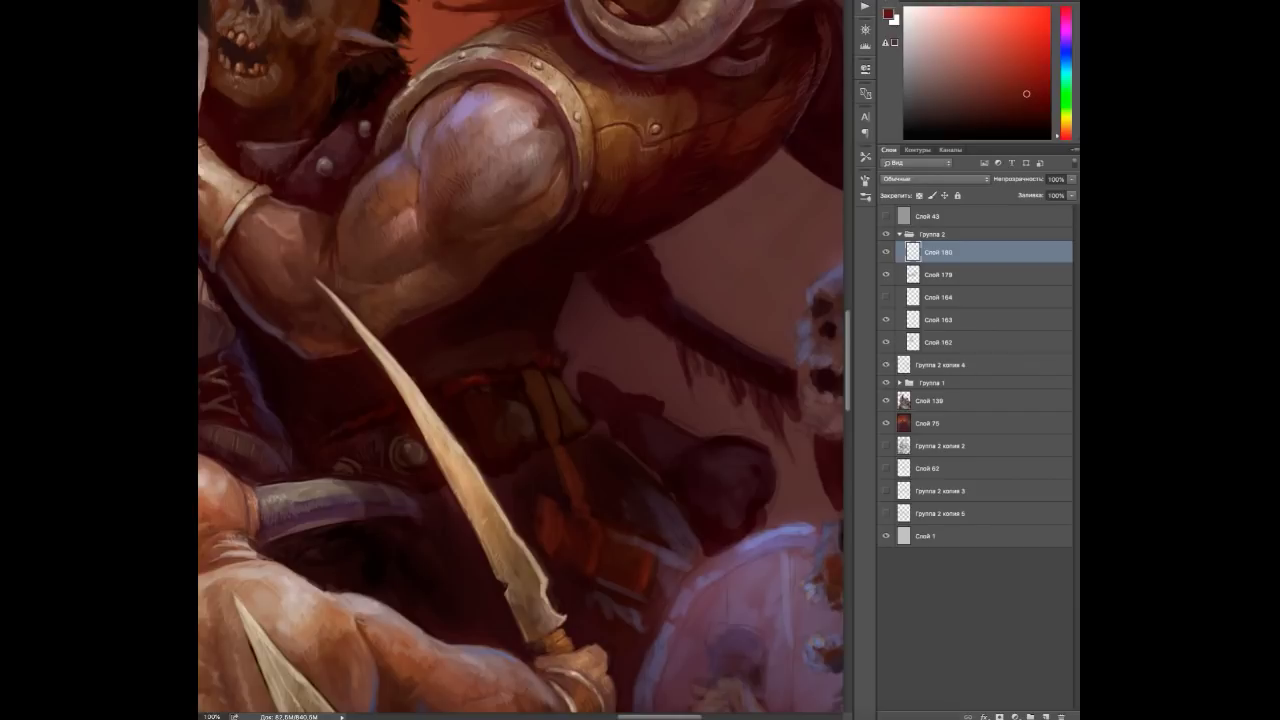
left_click(528, 380, "alt")
left_click_drag(550, 380, 554, 412)
Paint a round metal stud on the falling warrior's belt with tones sampled around it.
left_click(515, 416, "alt")
left_click(516, 420)
left_click(516, 420, "alt")
left_click(520, 410, "alt")
left_click(478, 386, "alt")
Define the hanging strap and the pouch beside the belt stud with sampled brown tones.
left_click(557, 437, "alt")
left_click(557, 437, "alt")
left_click(586, 440, "alt")
left_click_drag(570, 376, 576, 404)
Shape the dark flared cuff behind the belt with sampled dark purple tones, clarifying its rim and opening.
left_click(688, 449, "alt")
left_click_drag(760, 484, 745, 530)
left_click(824, 318, "alt")
left_click(636, 414, "alt")
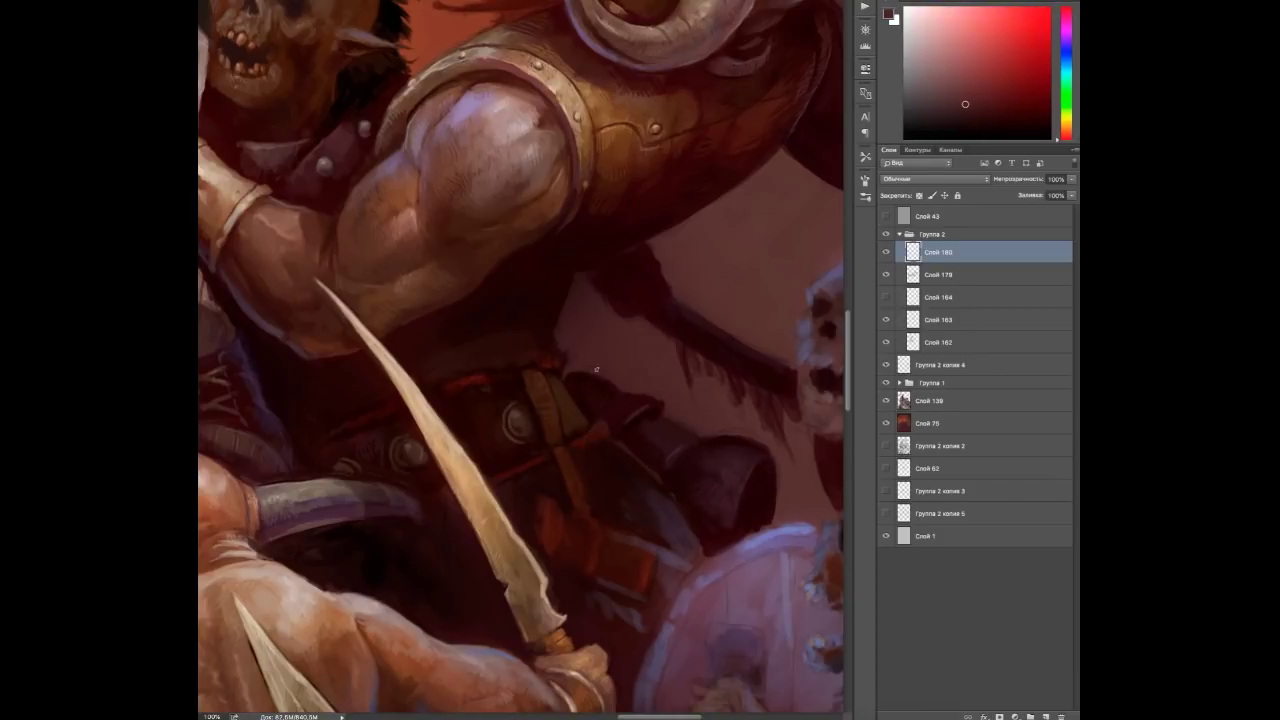
Refine the thin arm reaching toward the skull and its ragged hanging strands with sampled dark purple tones.
left_click(757, 387, "alt")
left_click(714, 346, "alt")
left_click(692, 365, "alt")
left_click_drag(697, 358, 700, 390)
left_click(640, 302, "alt")
left_click(729, 335, "alt")
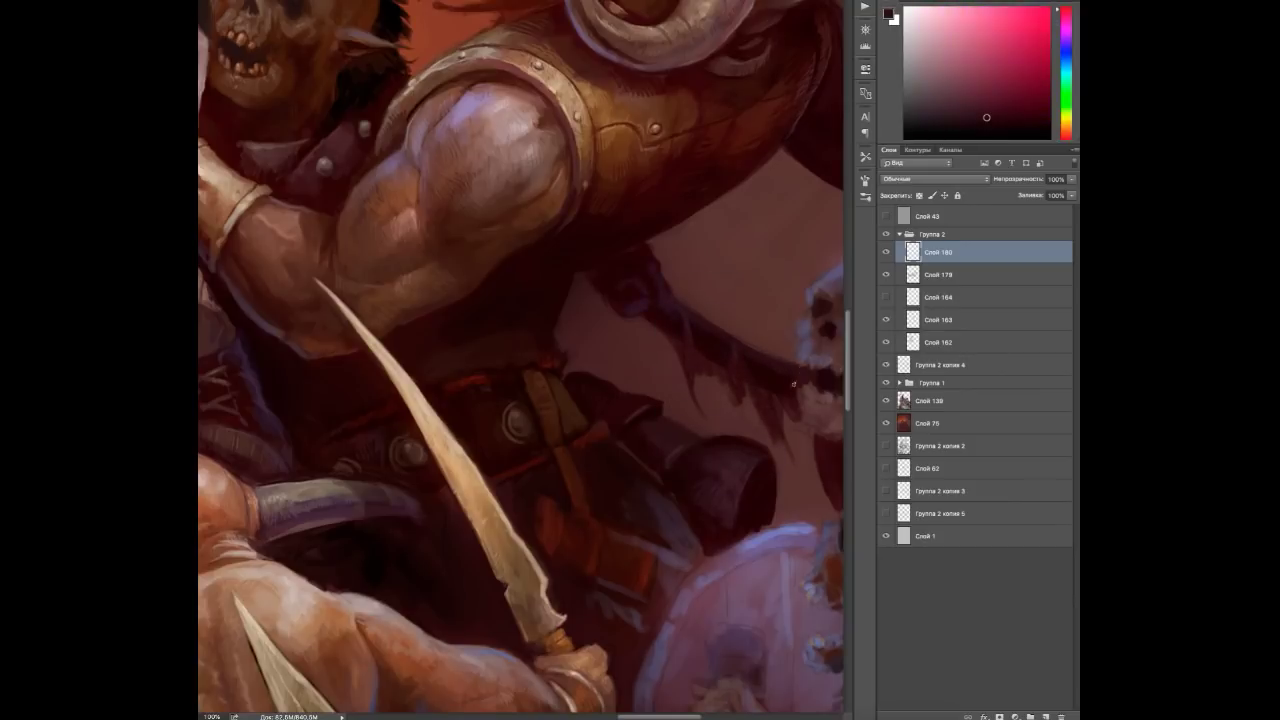
left_click(775, 470, "alt")
Clean up the round shield's upper rim and paint small metal rivets along it with sampled violet and dark tones.
left_click_drag(733, 530, 538, 422)
left_click(540, 470, "alt")
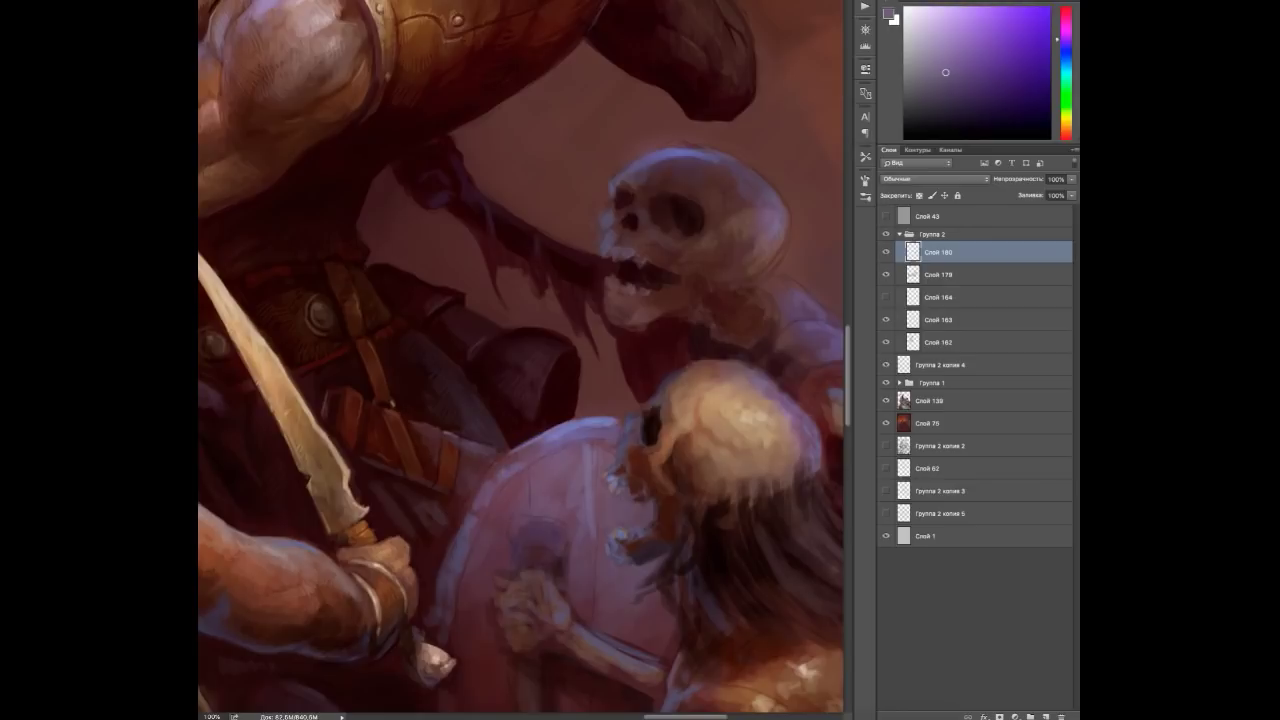
left_click(477, 557, "alt")
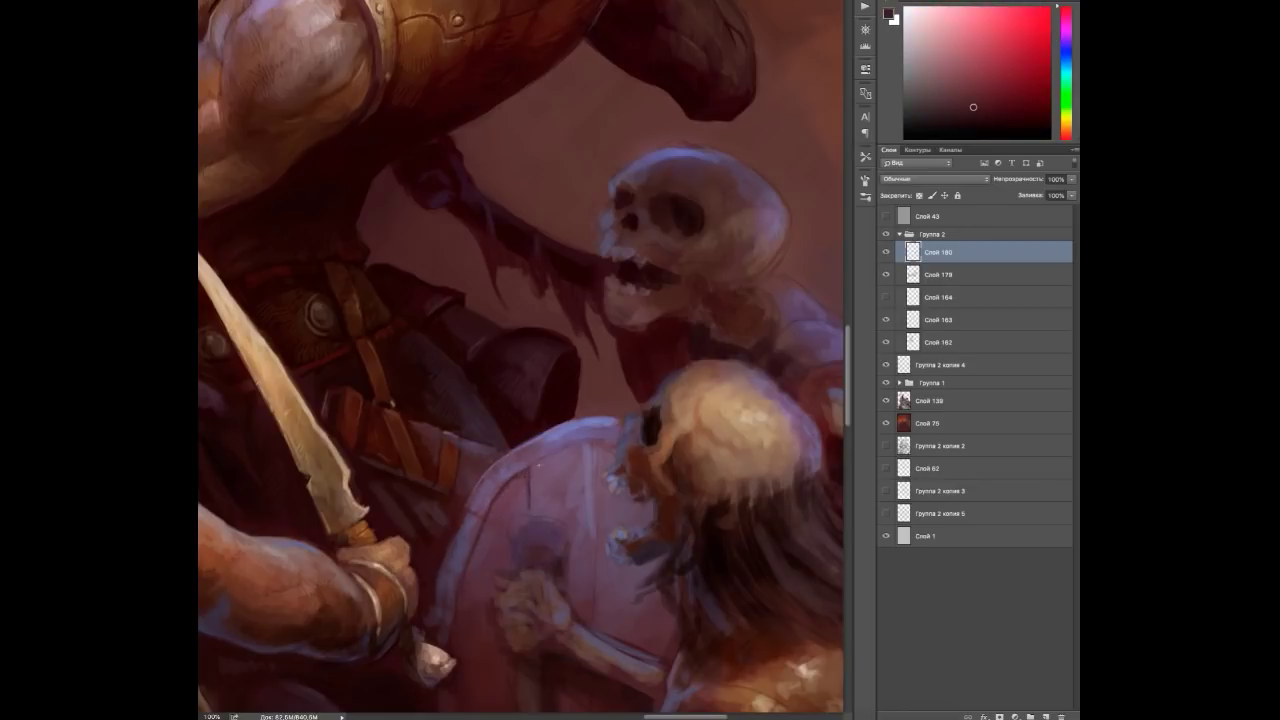
left_click(576, 430, "alt")
left_click(574, 424, "alt")
left_click(530, 470, "alt")
left_click(560, 440, "alt")
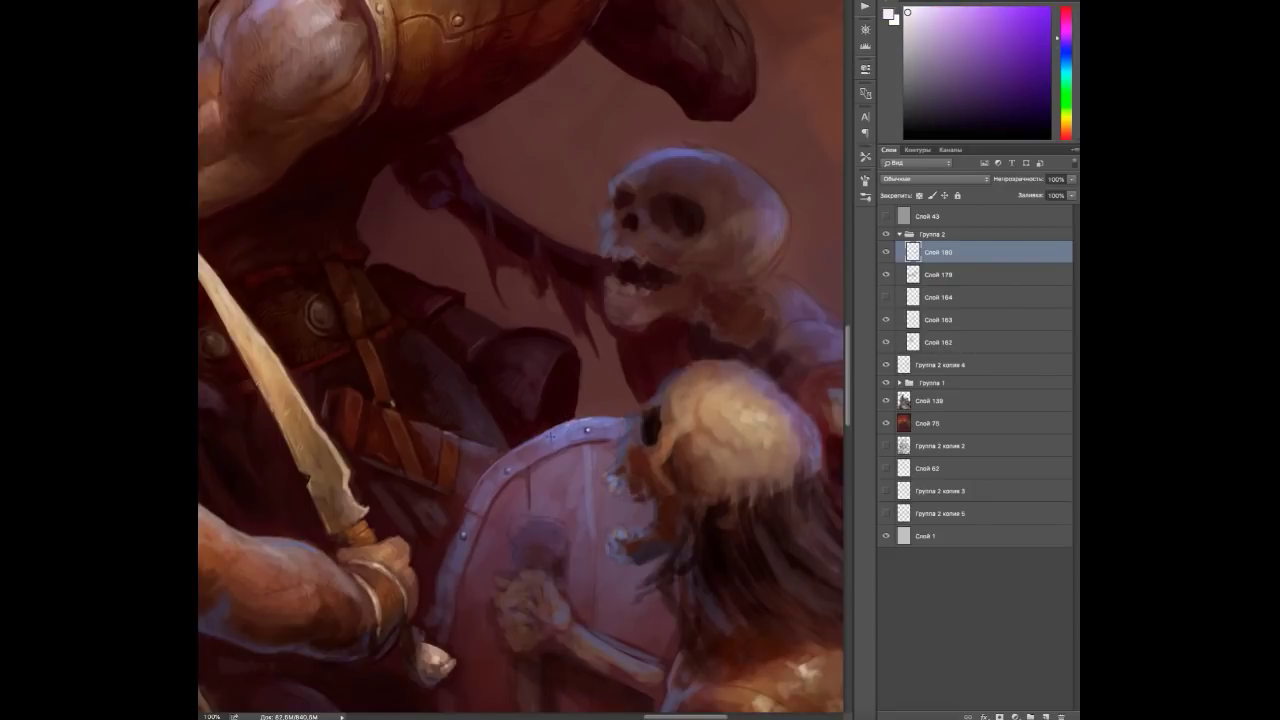
left_click(535, 457, "alt")
left_click(458, 524, "alt")
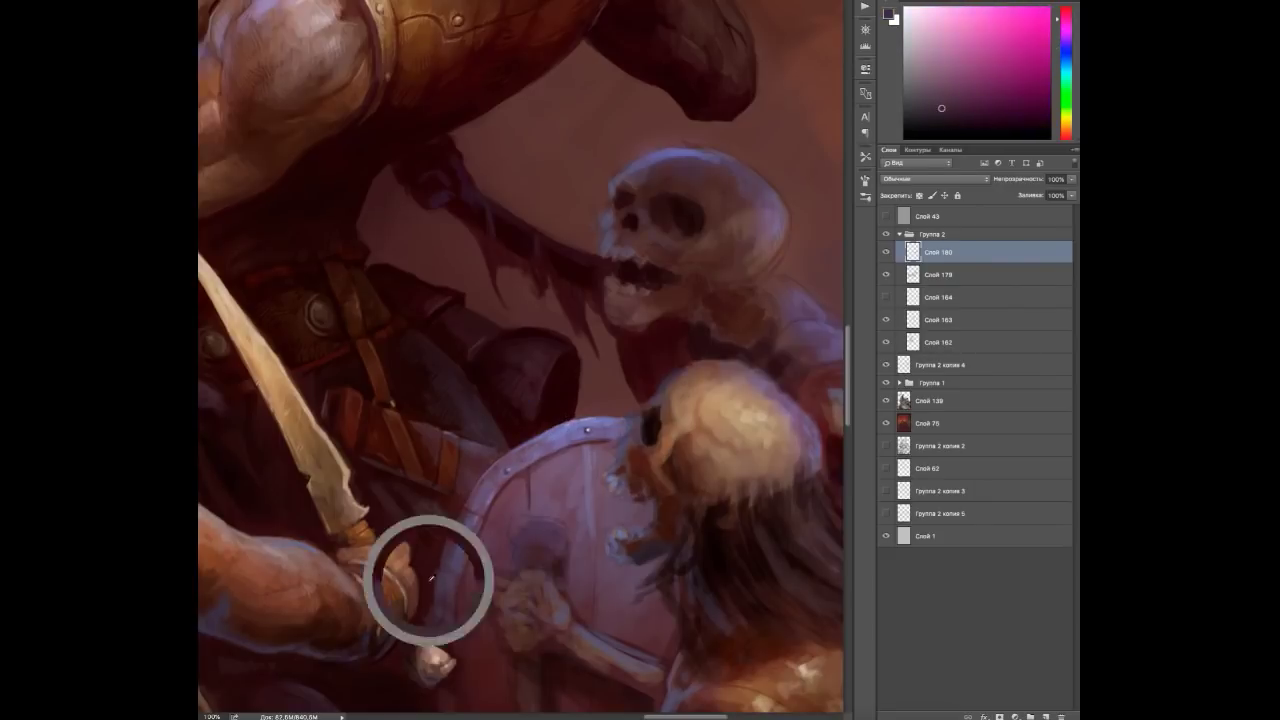
left_click(438, 595, "alt")
left_click(436, 618, "alt")
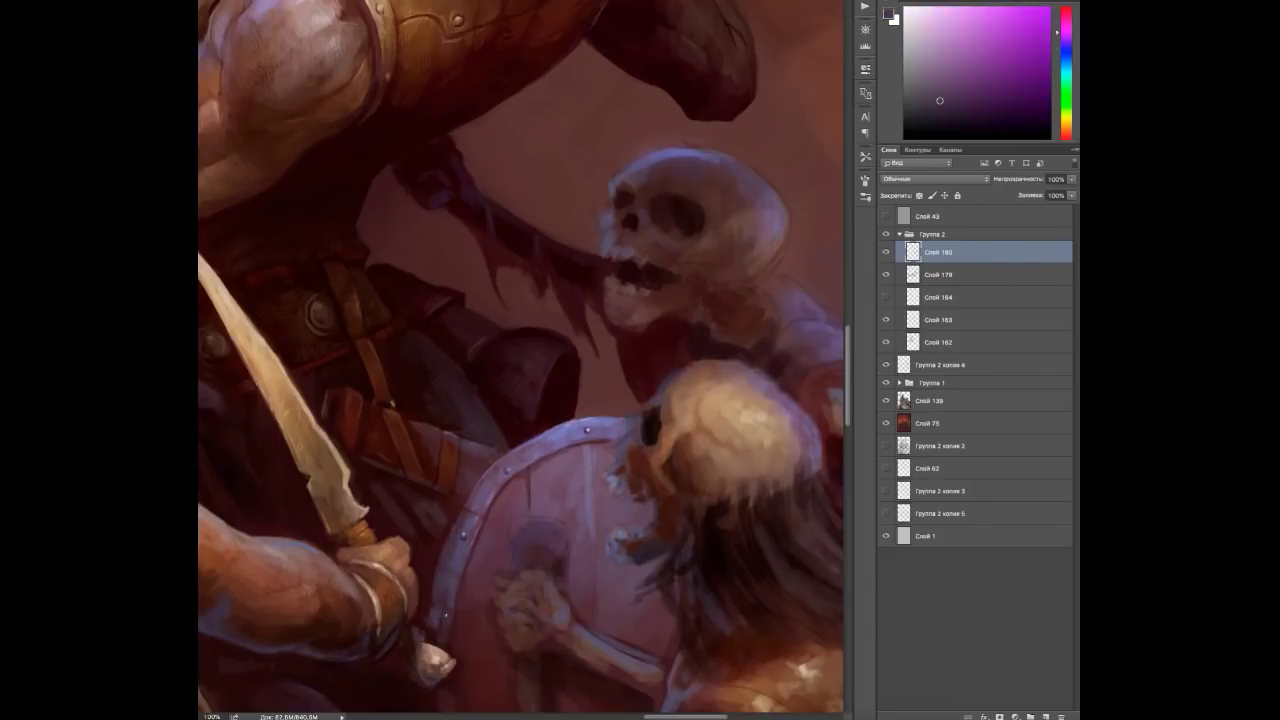
Paint plank seams and wood grain on the upper half of the shield with sampled purple and dark tones.
left_click(540, 486, "alt")
left_click(545, 488, "alt")
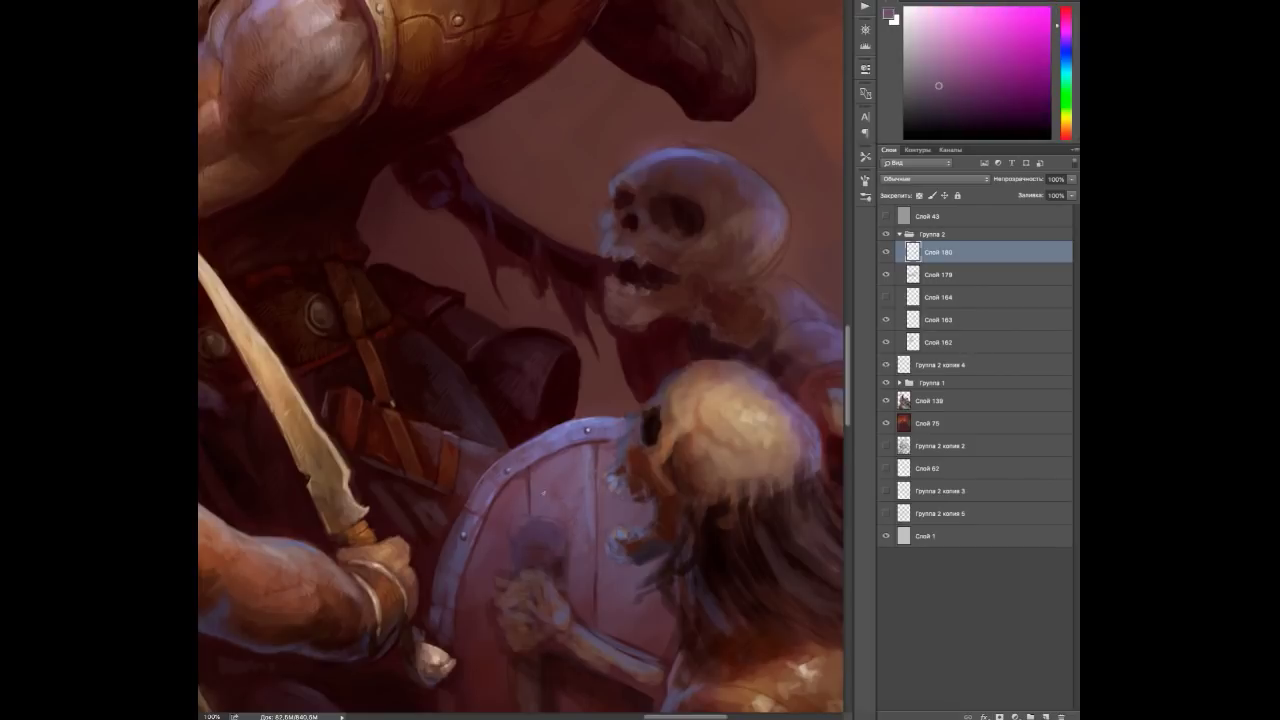
left_click(490, 553, "alt")
left_click(583, 500, "alt")
left_click(577, 520, "alt")
left_click(600, 543, "alt")
left_click(650, 619, "alt")
left_click(570, 452, "alt")
Paint a riveted metal plate at the upper end of the shield's handle with sampled blue-grey and dark tones.
left_click(555, 540, "alt")
left_click_drag(522, 551, 560, 532)
left_click(560, 540, "alt")
left_click(560, 540, "alt")
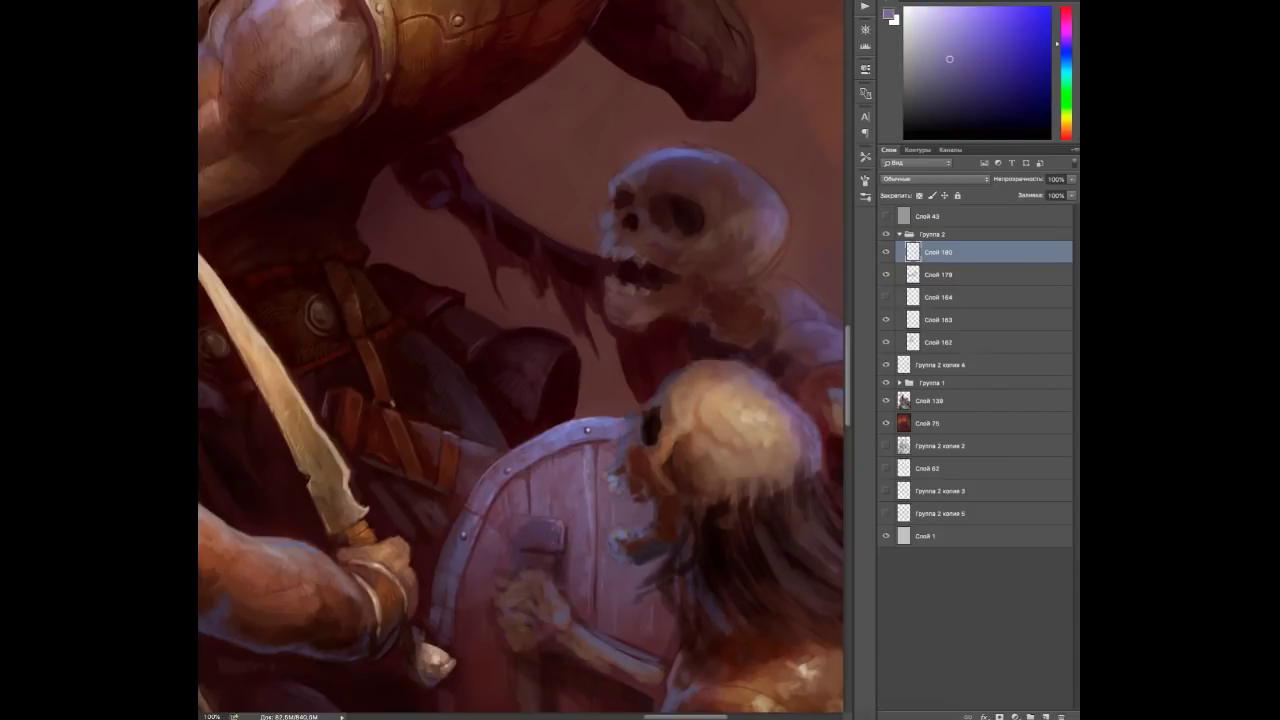
left_click(523, 529, "alt")
left_click(522, 532, "alt")
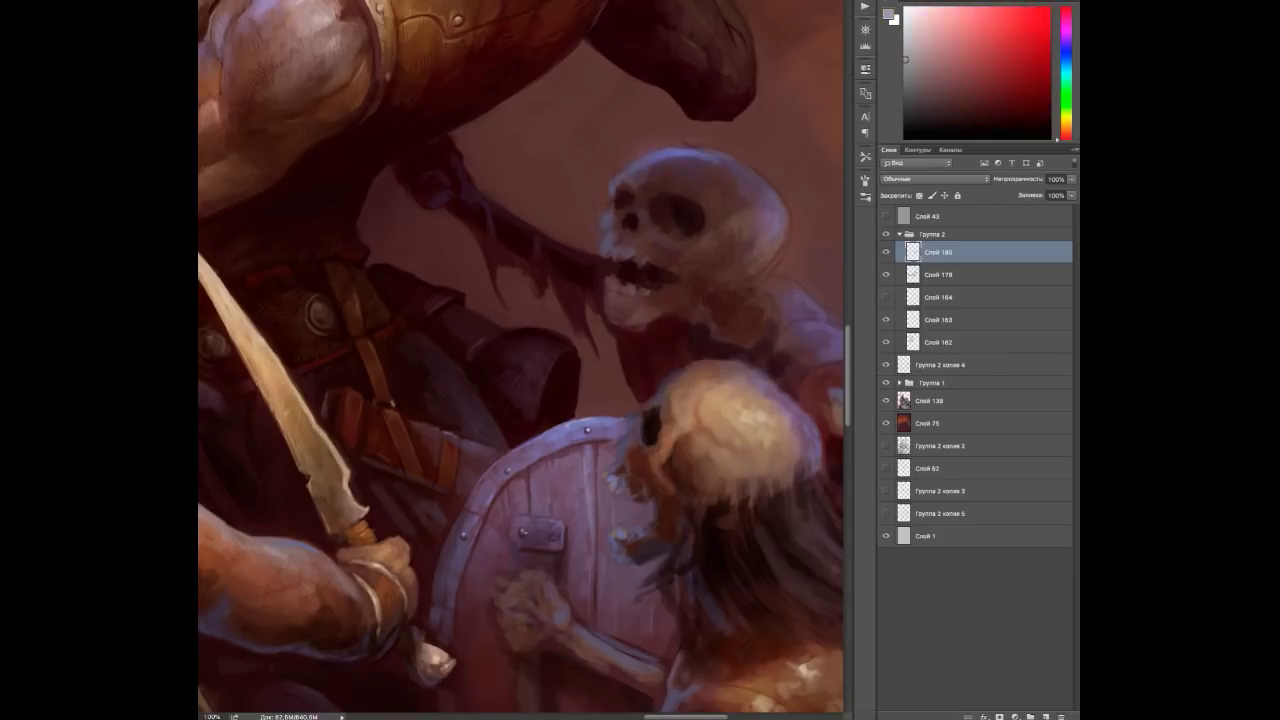
left_click(550, 564, "alt")
left_click(550, 564, "alt")
Define the lower part of the shield's handle below the skeletal hand with sampled dark tones.
left_click_drag(550, 564, 570, 419)
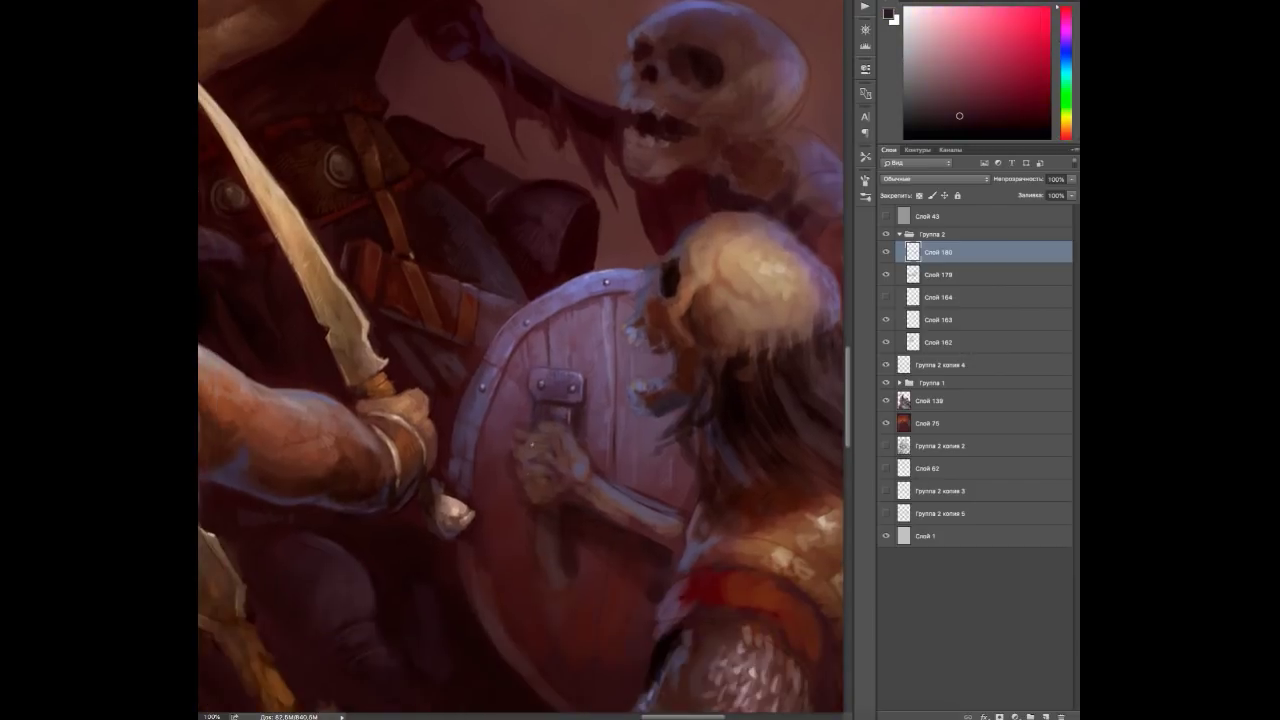
left_click(545, 542, "alt")
left_click(561, 577, "alt")
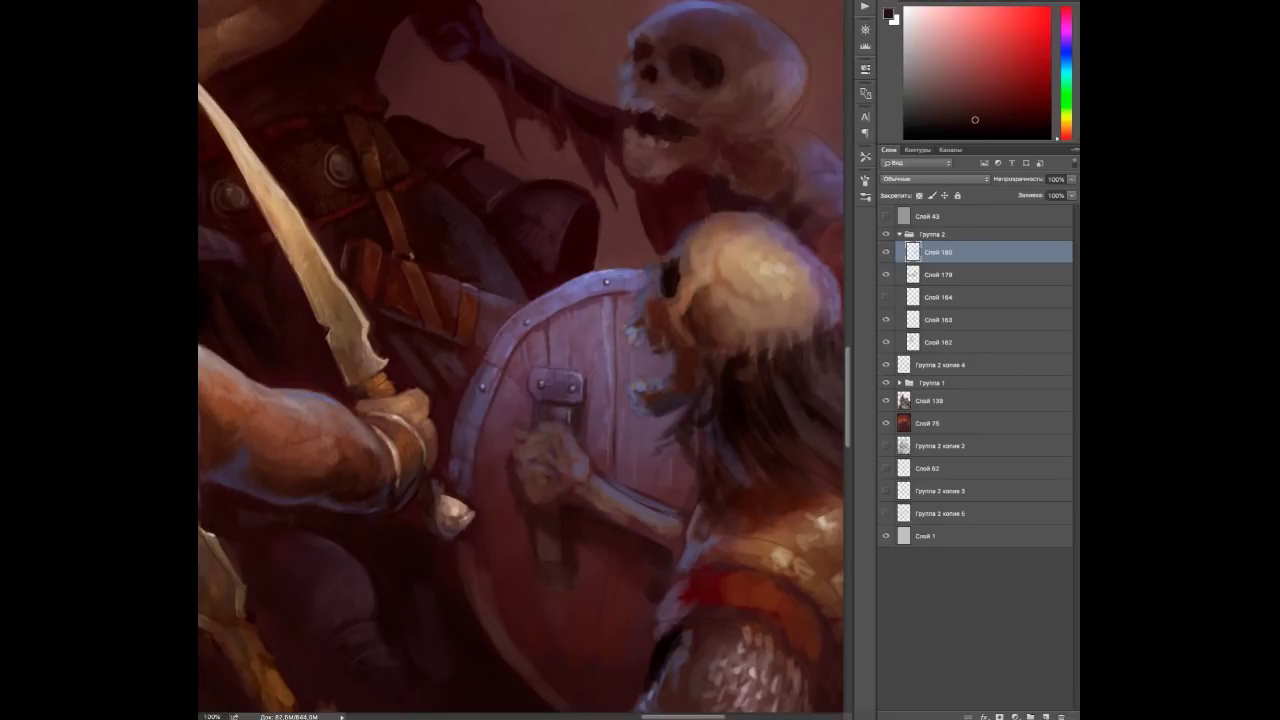
left_click(564, 577, "alt")
left_click(545, 505, "alt")
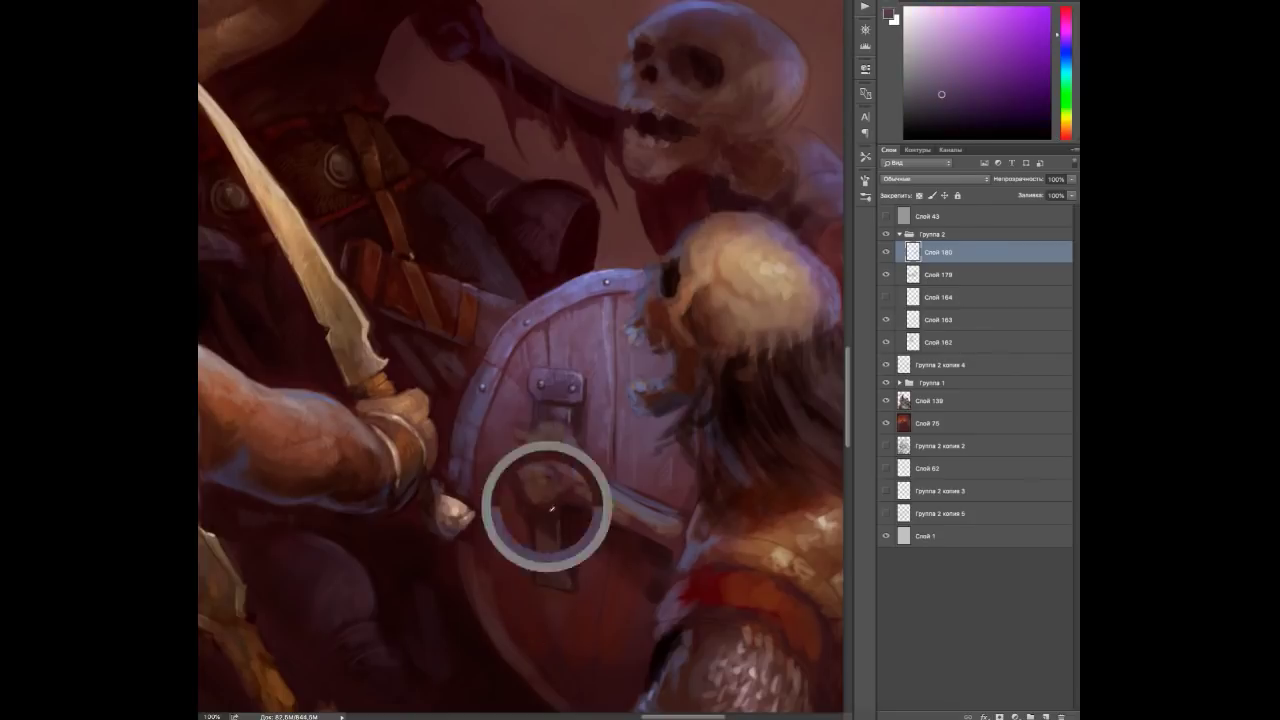
Repaint the skeletal hand gripping the shield's handle, separating its fingers with sampled bluish highlights and dark shadows.
left_click(547, 447, "alt")
left_click(563, 416, "alt")
left_click(563, 416, "alt")
left_click(563, 416, "alt")
left_click(586, 464, "alt")
left_click(586, 464, "alt")
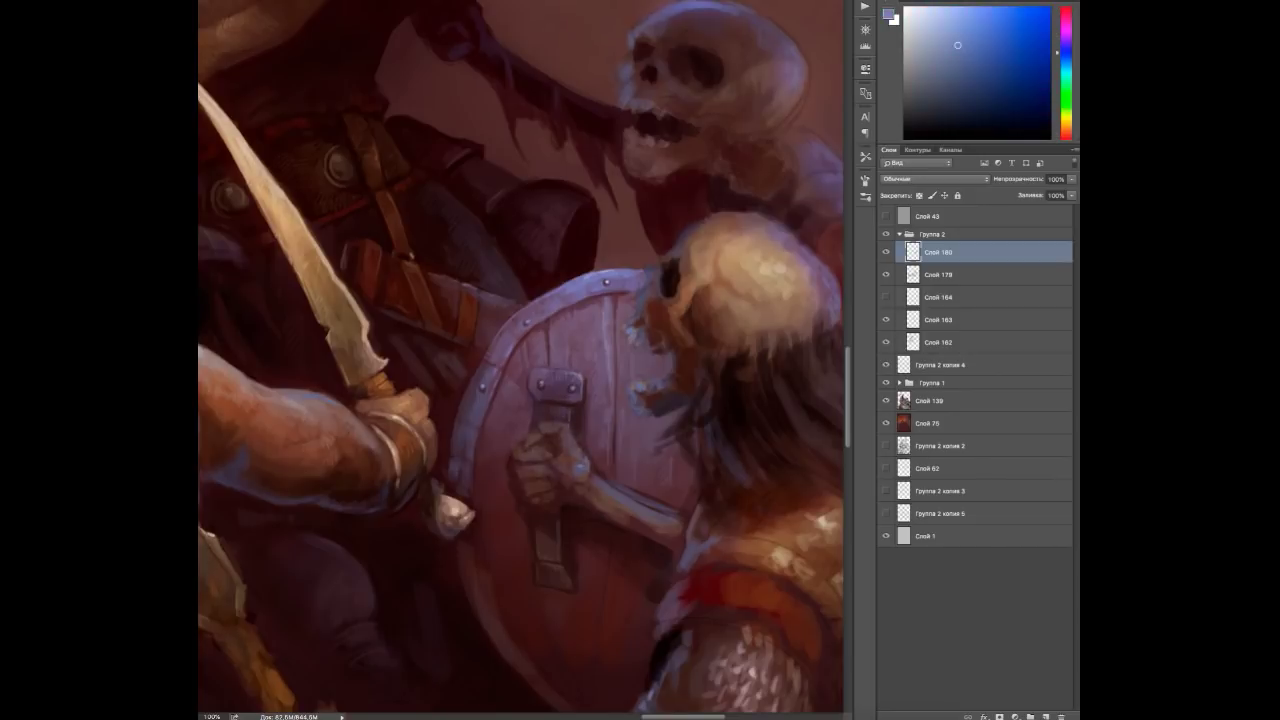
left_click(541, 471, "alt")
left_click(541, 471, "alt")
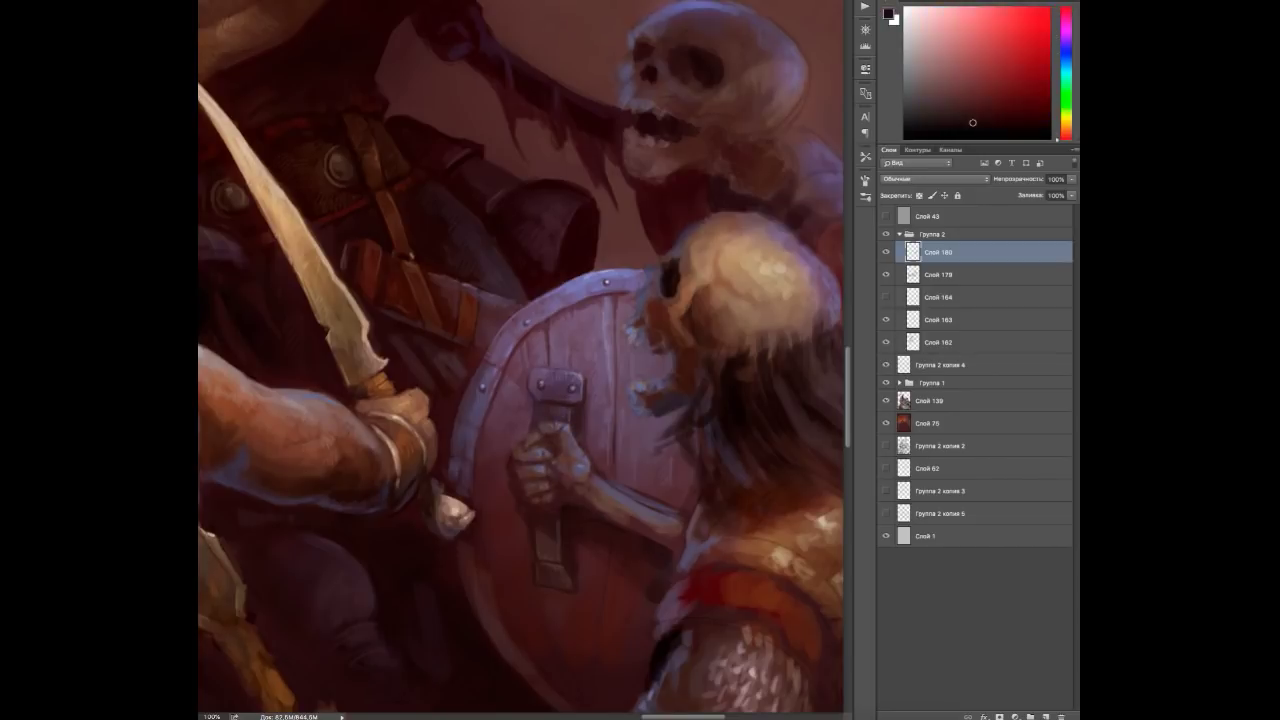
Refine the skeleton's forearm bones and wrist in front of the shield with sampled violet-grey and dark tones.
left_click(584, 567, "alt")
left_click(584, 567, "alt")
left_click(604, 487, "alt")
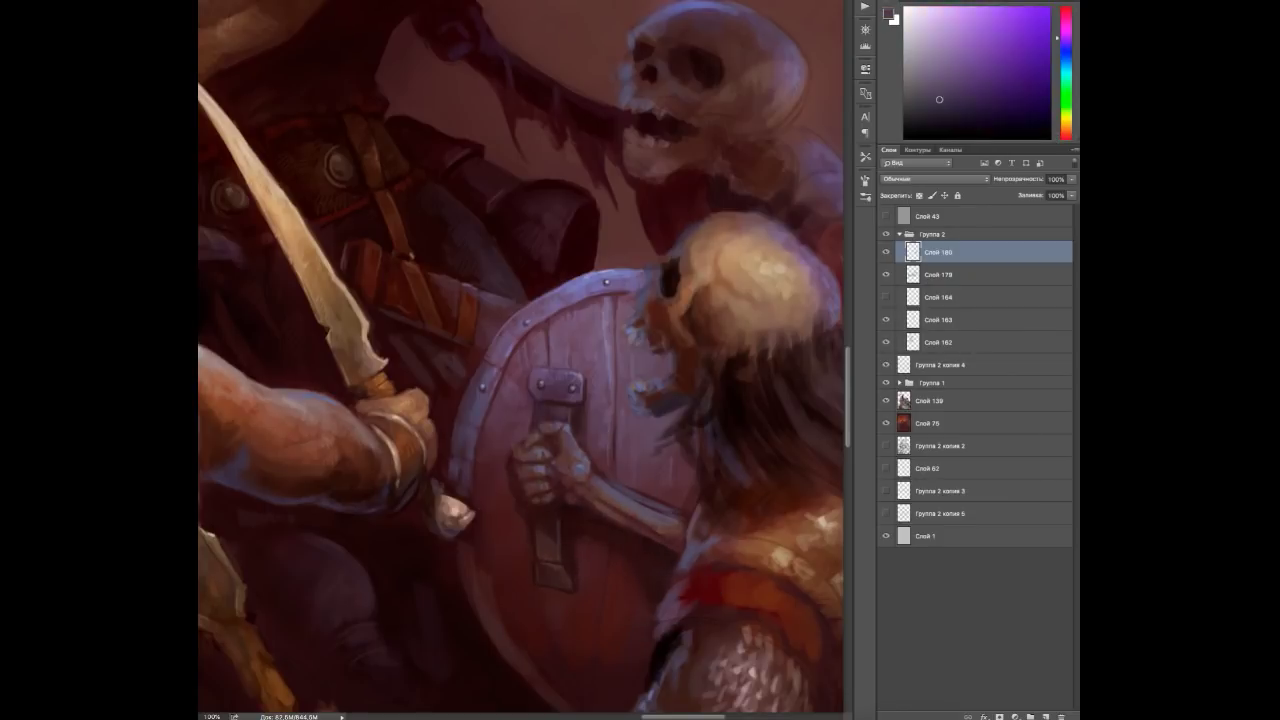
left_click(604, 487, "ctrl")
left_click(604, 487, "ctrl")
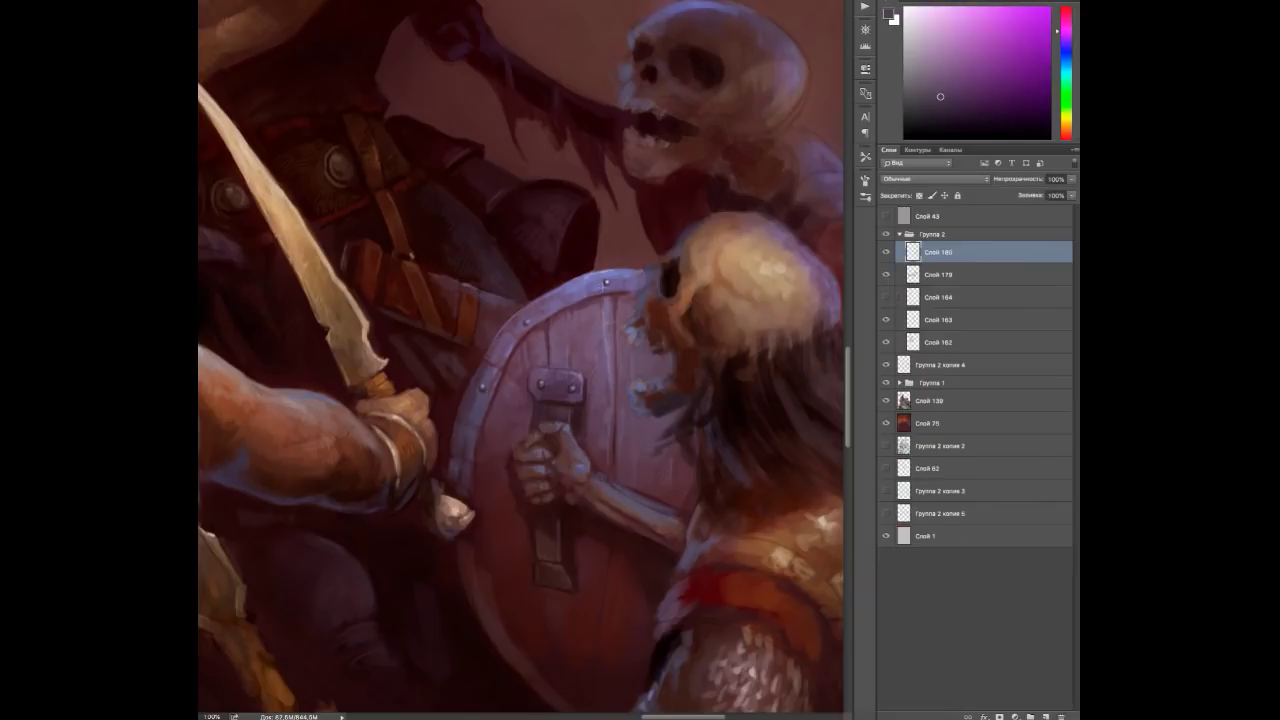
left_click(604, 487, "alt")
left_click(586, 491, "alt")
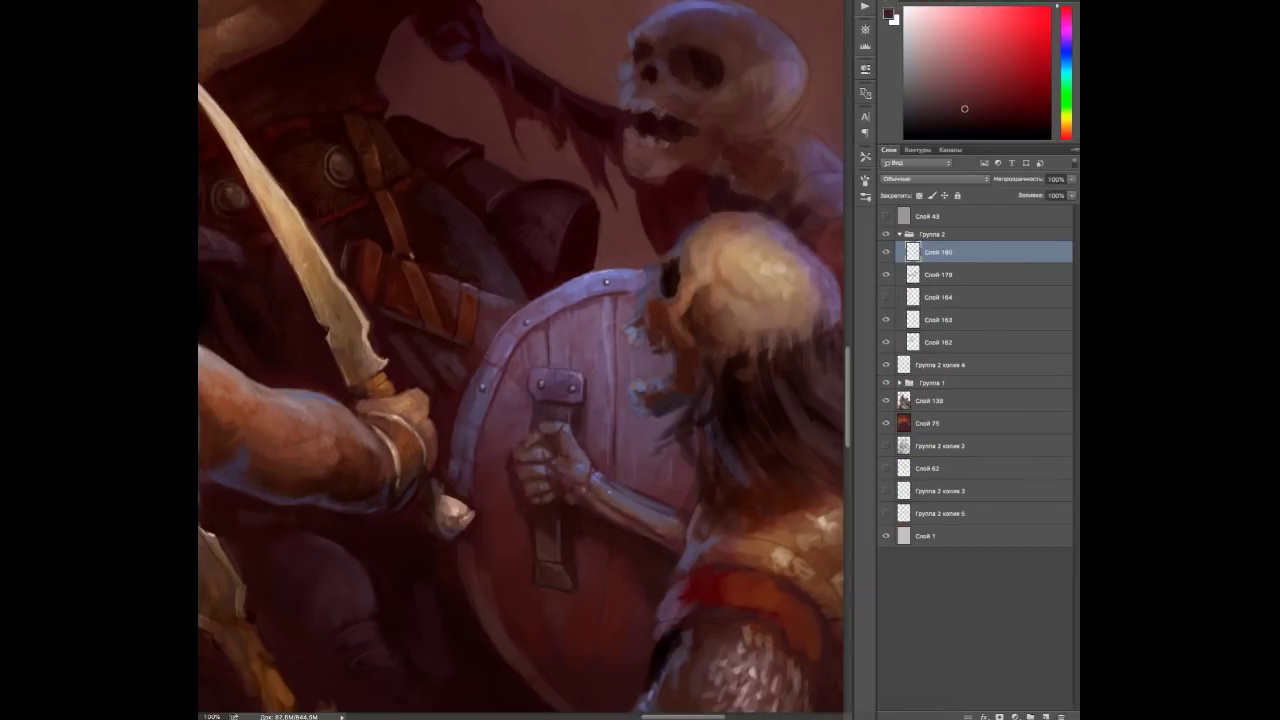
left_click(602, 503, "alt")
Detail the handle's lower end plate and refine the shield's lower planks and rim with sampled dark red tones.
left_click(548, 541, "alt")
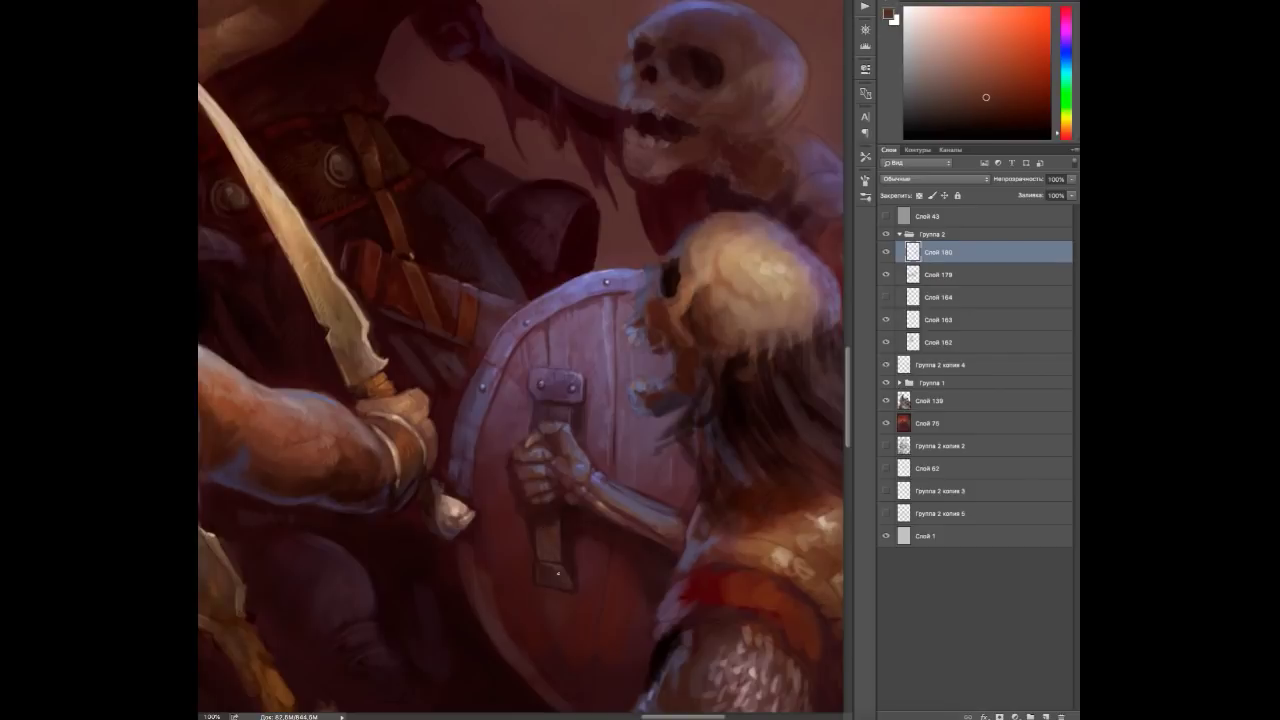
left_click(569, 567, "alt")
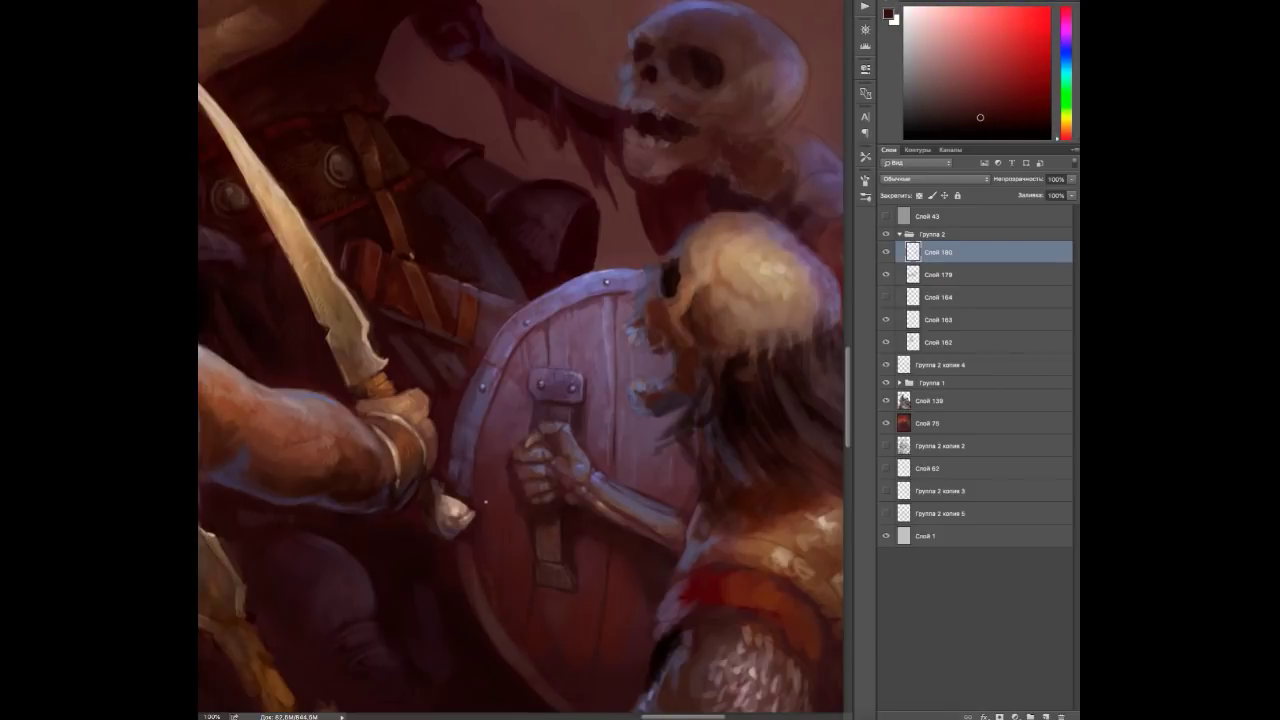
left_click_drag(464, 545, 487, 382)
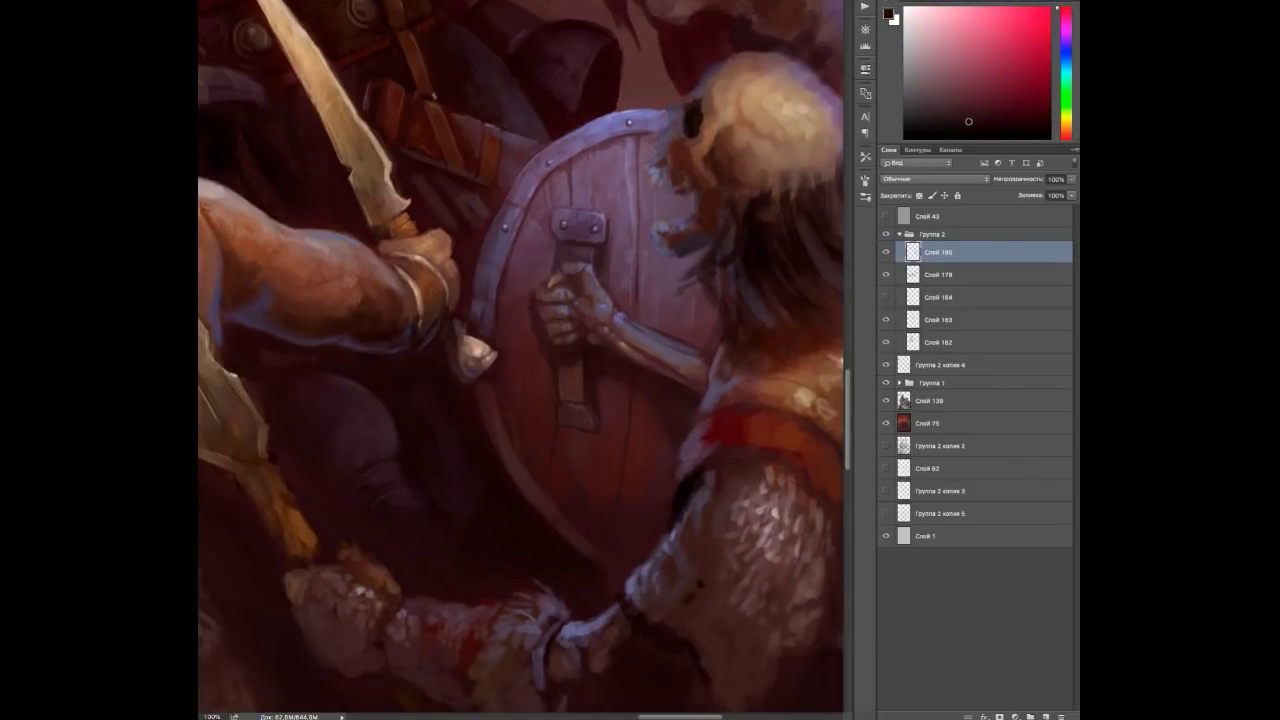
left_click(487, 382, "alt")
left_click(633, 457, "alt")
left_click(633, 272, "alt")
key("ctrl+minus")
key("ctrl+minus")
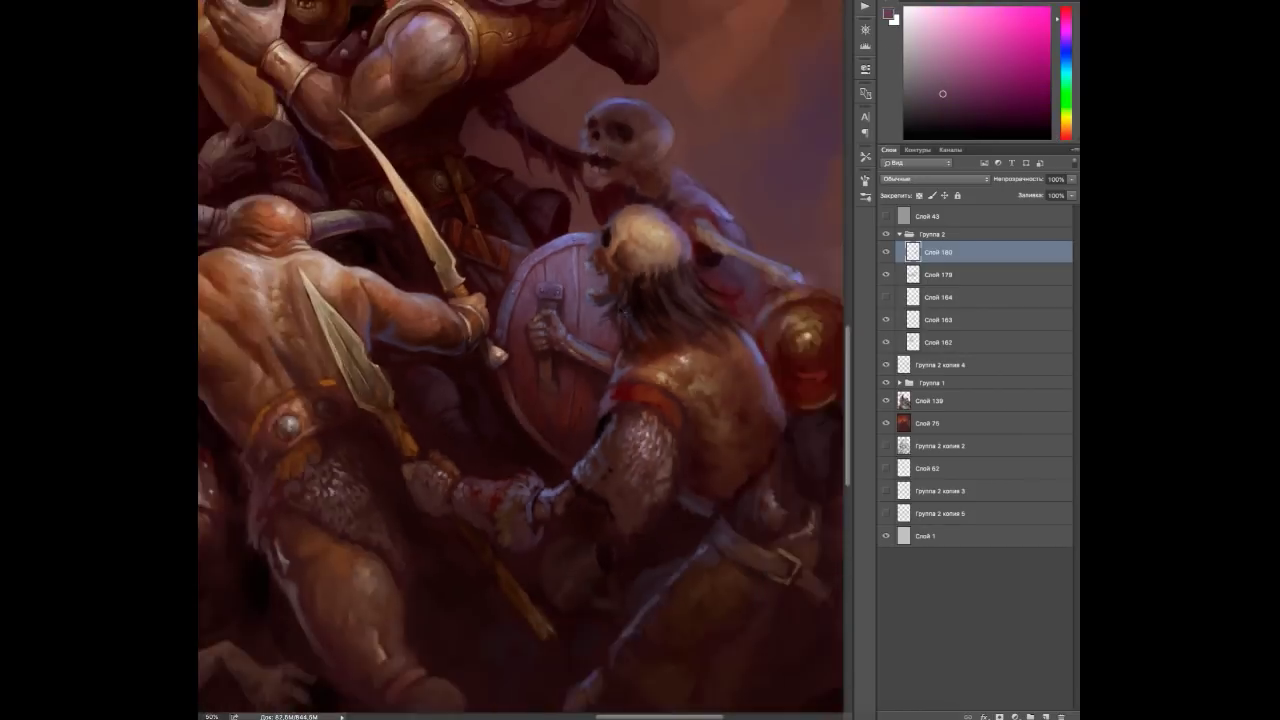
Add two new layers and start repainting the shield bearer's skull dome with sampled warm bone and brown tones.
key("ctrl+shift+alt+n")
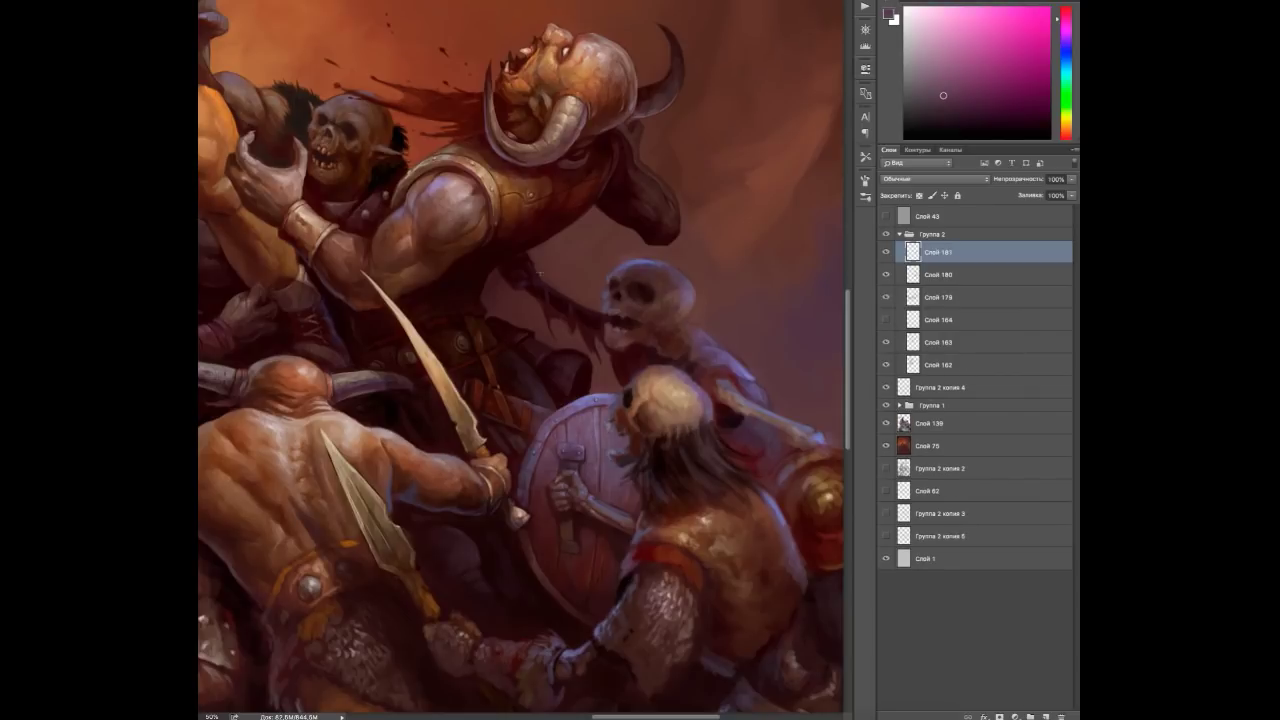
key("ctrl+shift+alt+n")
key("ctrl+plus")
left_click(336, 341, "alt")
left_click(336, 341, "alt")
left_click(310, 326, "alt")
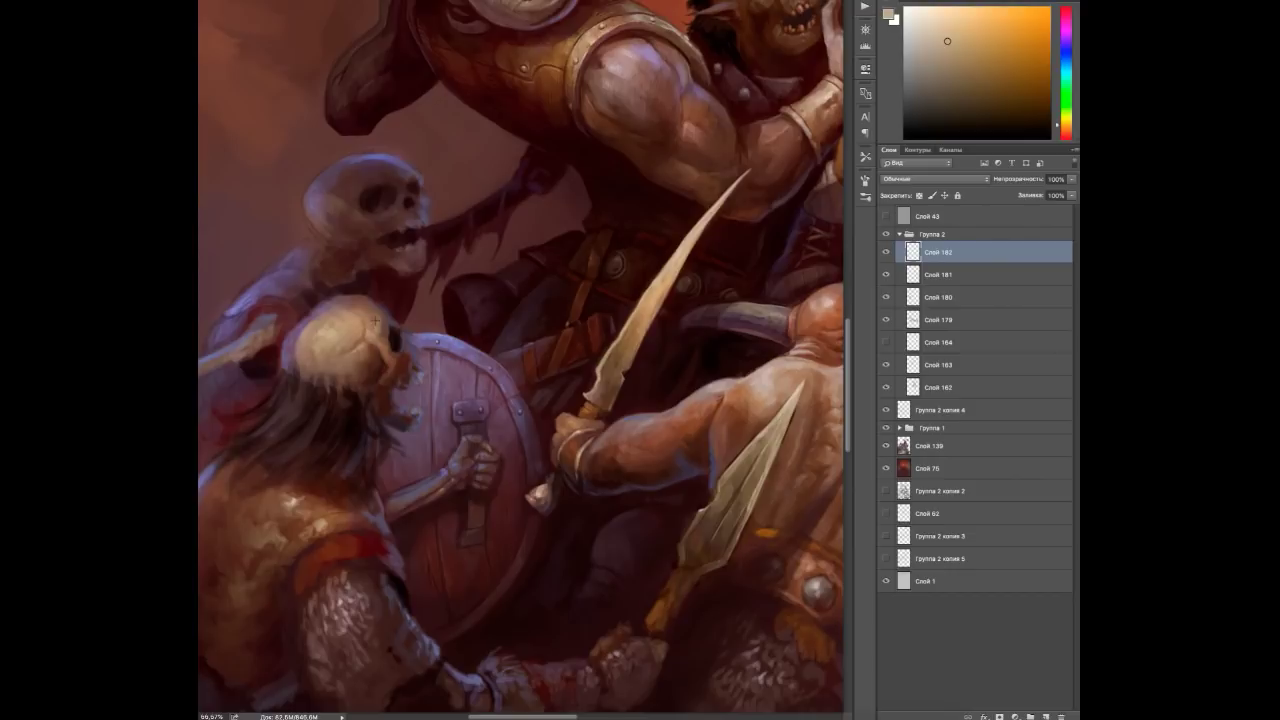
left_click(311, 325, "alt")
left_click(309, 317, "alt")
left_click(298, 346, "alt")
left_click(329, 289, "alt")
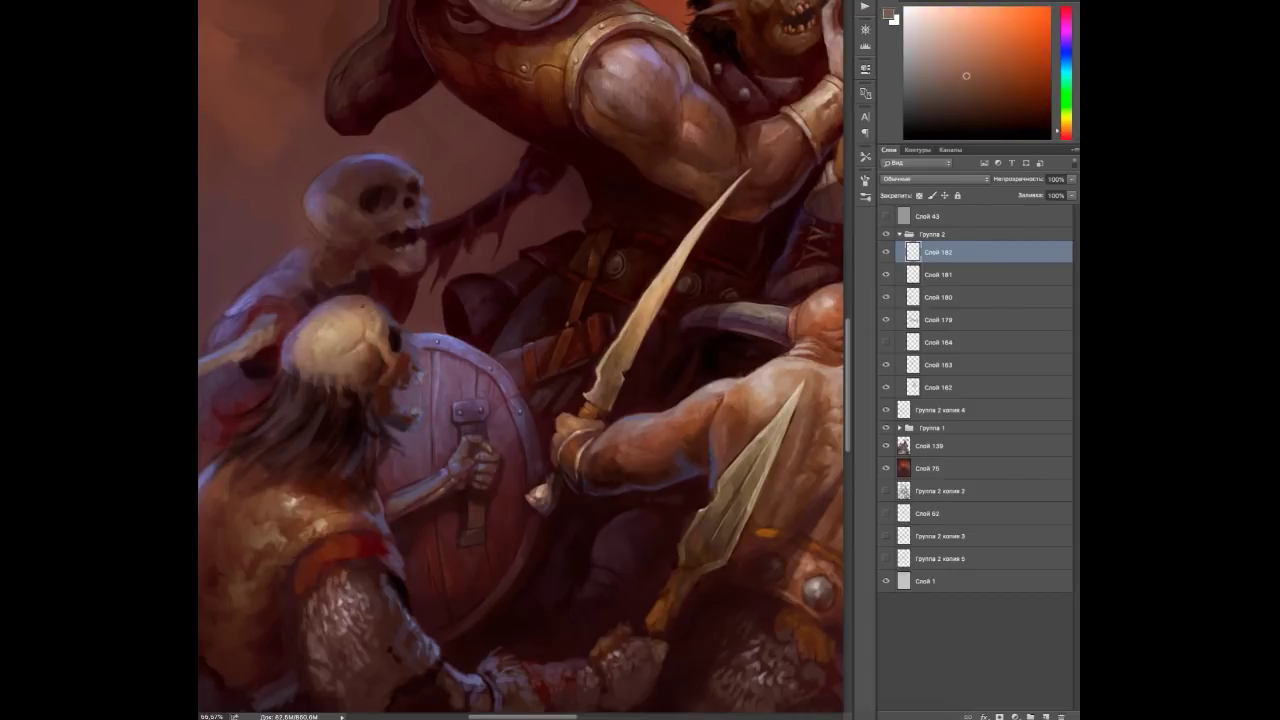
Refine the back and crown of the shield bearer's skull, blending sampled bone and violet tones along its edge.
key("ctrl+plus")
left_click_drag(347, 250, 467, 290)
left_click(328, 401, "alt")
left_click(285, 400, "alt")
left_click(282, 402, "alt")
left_click(287, 394, "alt")
left_click(318, 345, "alt")
left_click(458, 357, "alt")
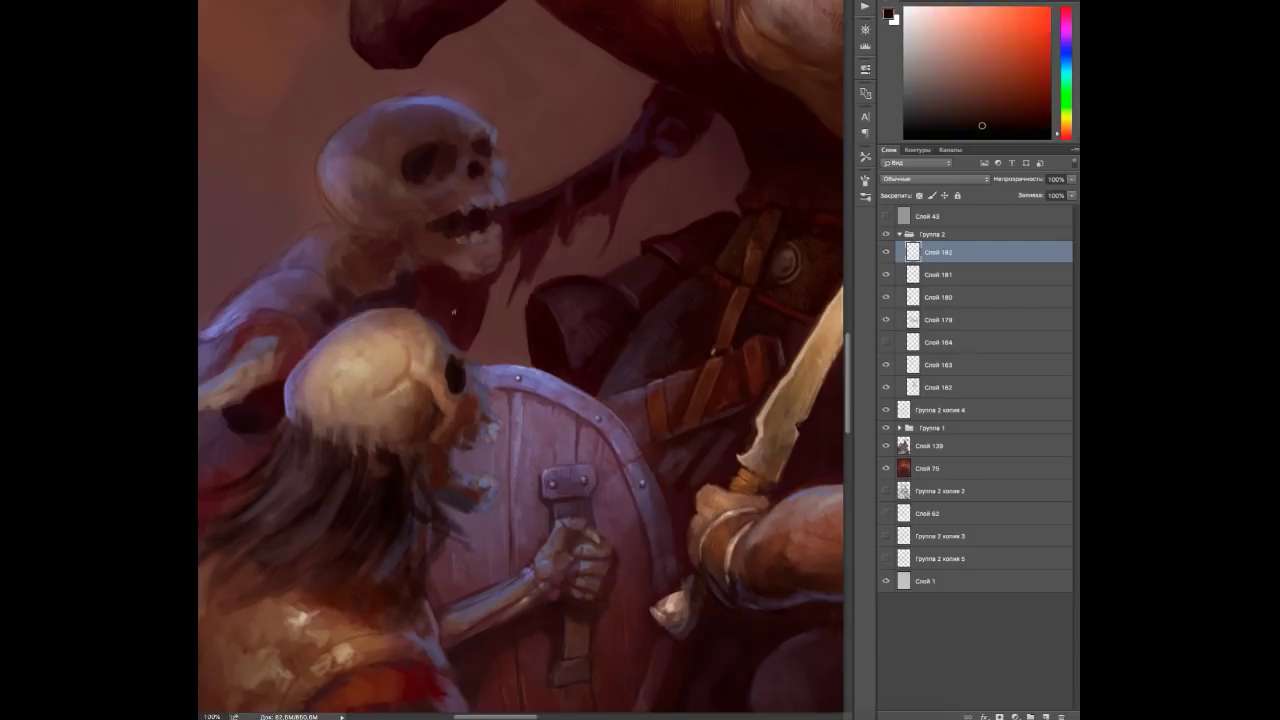
Define the skull's dark eye socket, temple, cheekbone and upper jaw with sampled near-black, brown and bone tones.
left_click(458, 357, "alt")
left_click(478, 370, "alt")
left_click(438, 414, "alt")
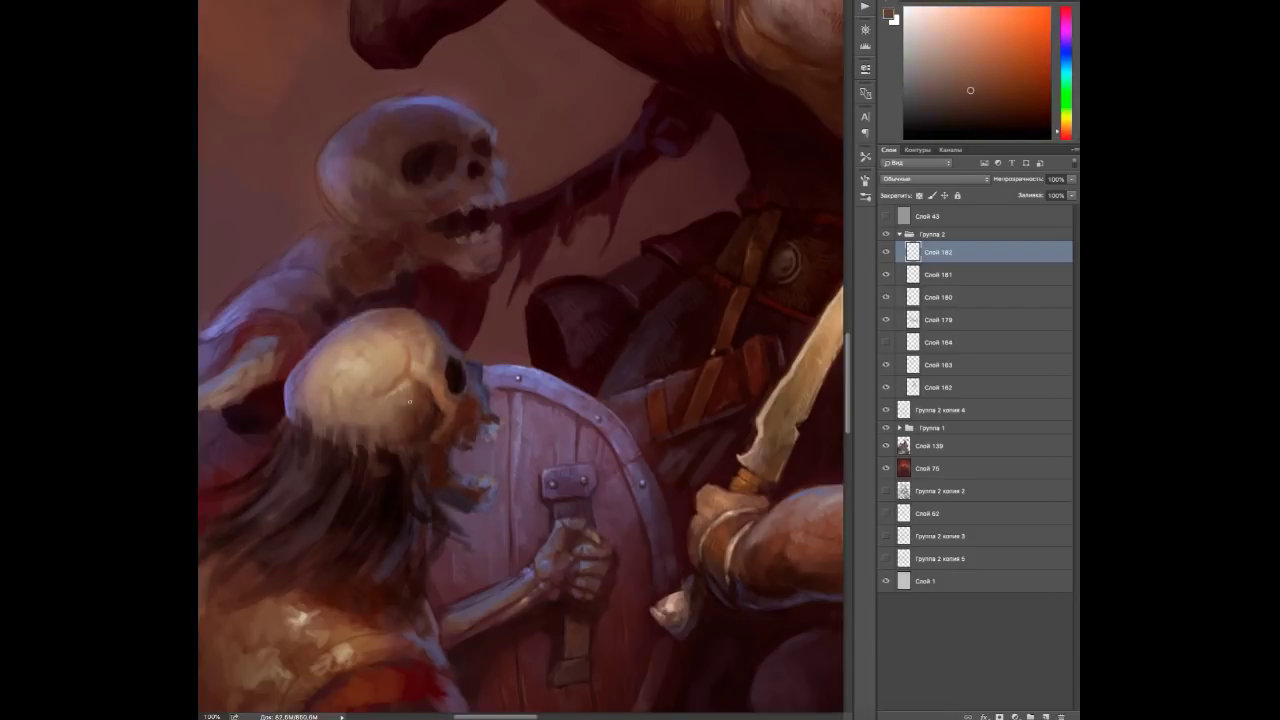
left_click(420, 428, "alt")
left_click(423, 370, "alt")
left_click(435, 379, "alt")
mouse_move(464, 450)
left_mouse_down()
mouse_move(495, 426)
mouse_move(490, 436)
left_mouse_up()
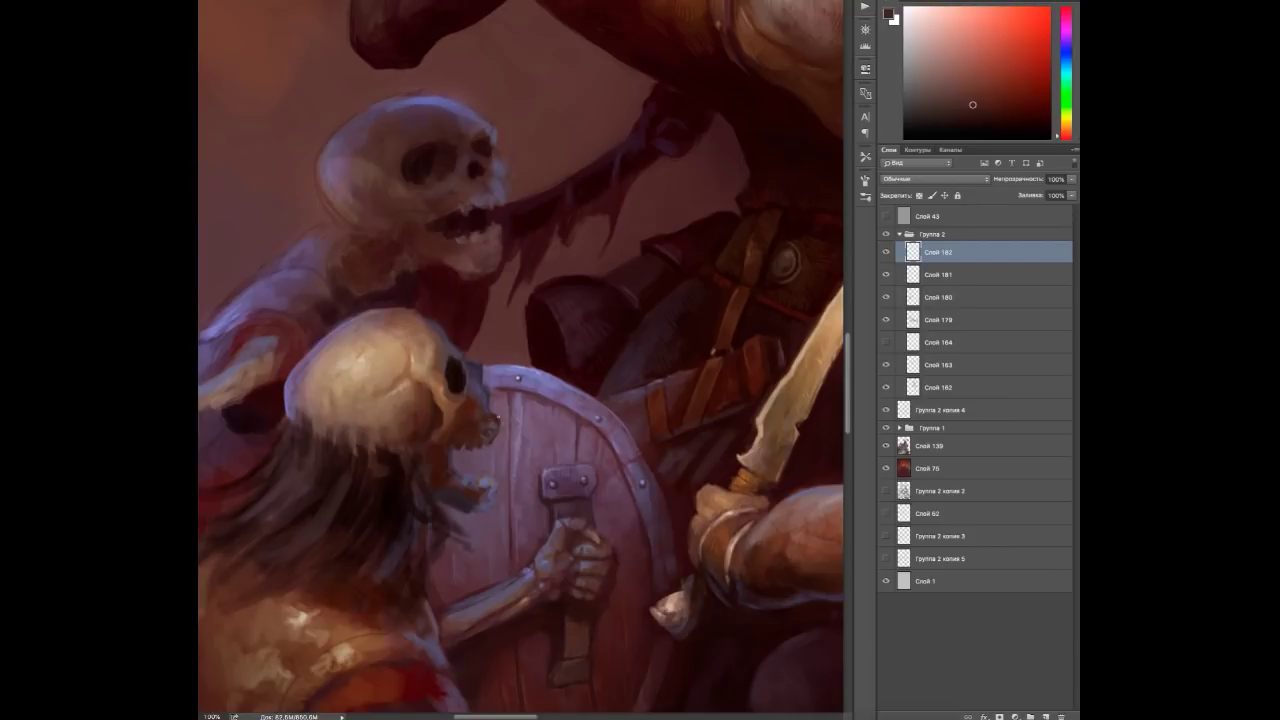
Paint the skull's open lower jaw and teeth with sampled dark brown and cool bluish tones.
left_click(459, 446, "alt")
left_click(488, 503, "alt")
left_click(482, 473, "alt")
left_click(487, 478, "alt")
left_click(493, 483, "alt")
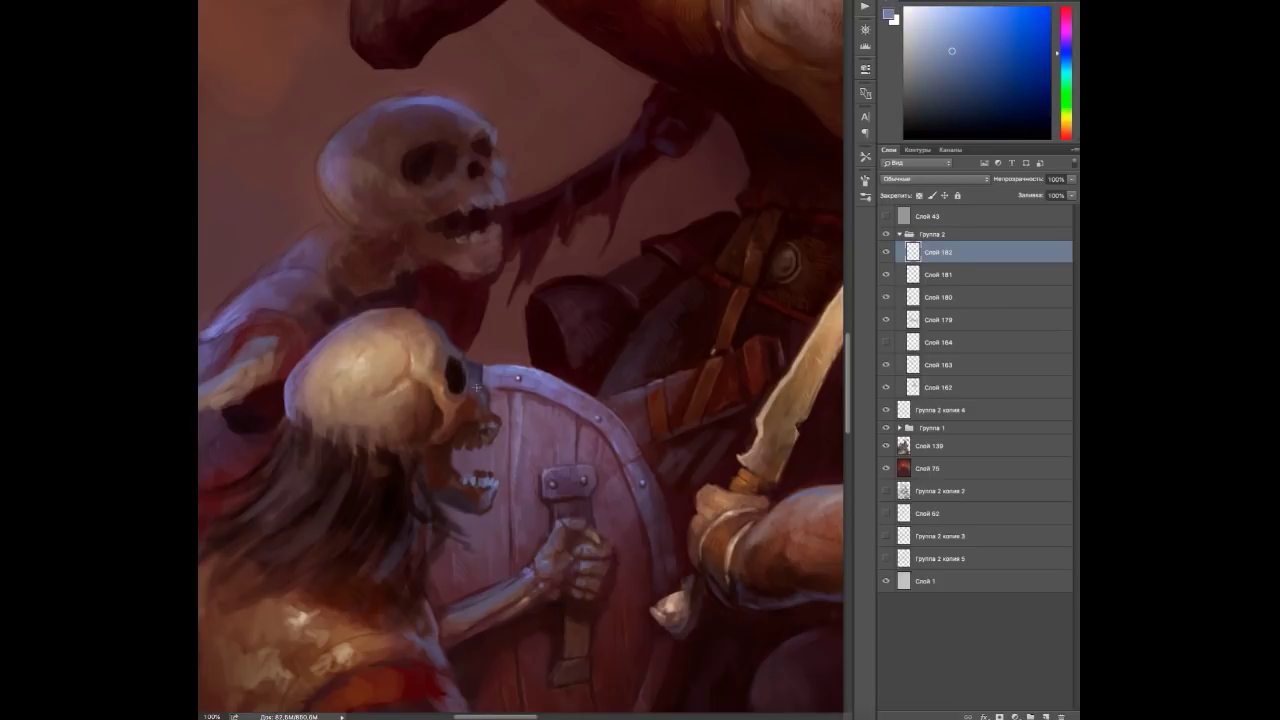
left_click(470, 480, "alt")
Blend the skull's lower edge into the hairline with short ragged strokes in sampled bone and dark tones.
left_click(400, 453, "alt")
left_click(370, 440, "alt")
left_click(342, 434, "alt")
left_click(318, 430, "alt")
left_click(340, 438, "alt")
left_click(386, 459, "alt")
Paint the long dark hair flowing from the skull, extending loose strands beside the jaw with sampled dark tones.
left_click(470, 535, "alt")
left_click(400, 553, "alt")
left_click_drag(400, 553, 480, 483)
left_click(474, 470, "alt")
left_click(457, 483, "alt")
left_click(475, 383, "alt")
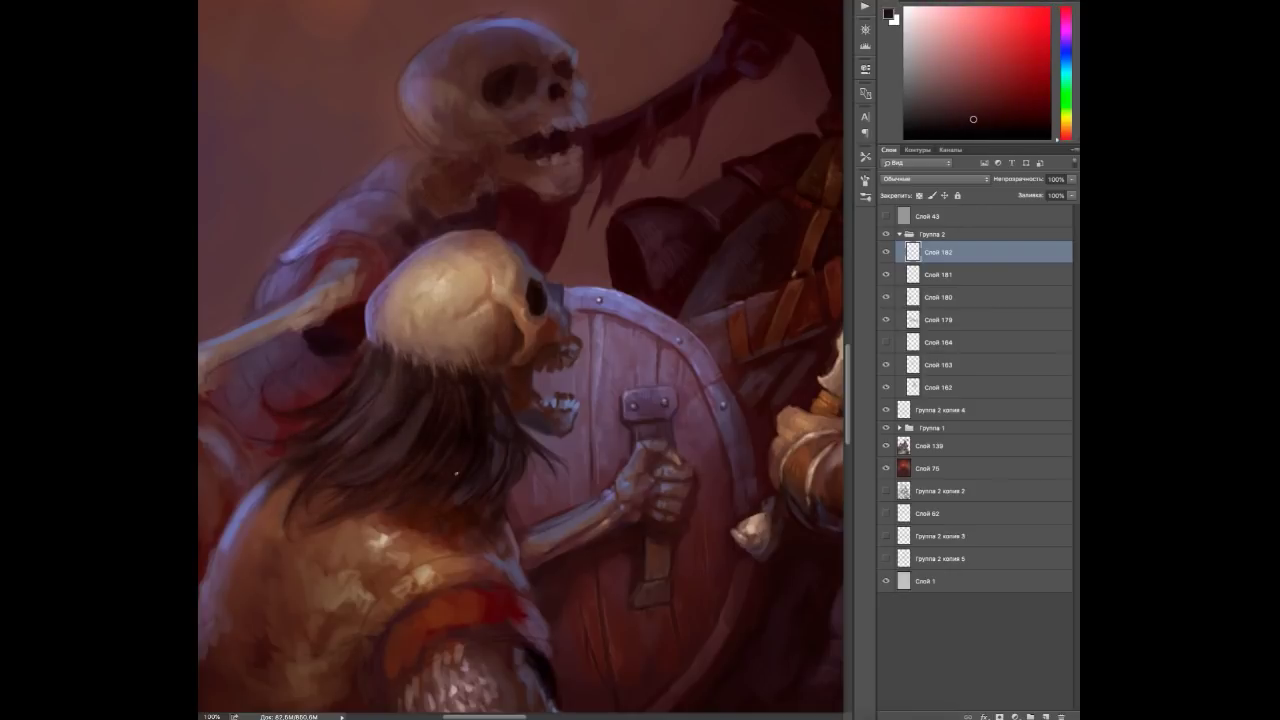
Shape the hair tips over the back and outline the leather vest's shoulder trim with sampled brown tones.
left_click(486, 451, "alt")
left_click(451, 527, "alt")
left_click(510, 552, "alt")
left_click(473, 463, "alt")
left_click(506, 539, "alt")
left_click(470, 543, "alt")
left_click(432, 546, "alt")
left_click(504, 568, "alt")
left_click(478, 570, "alt")
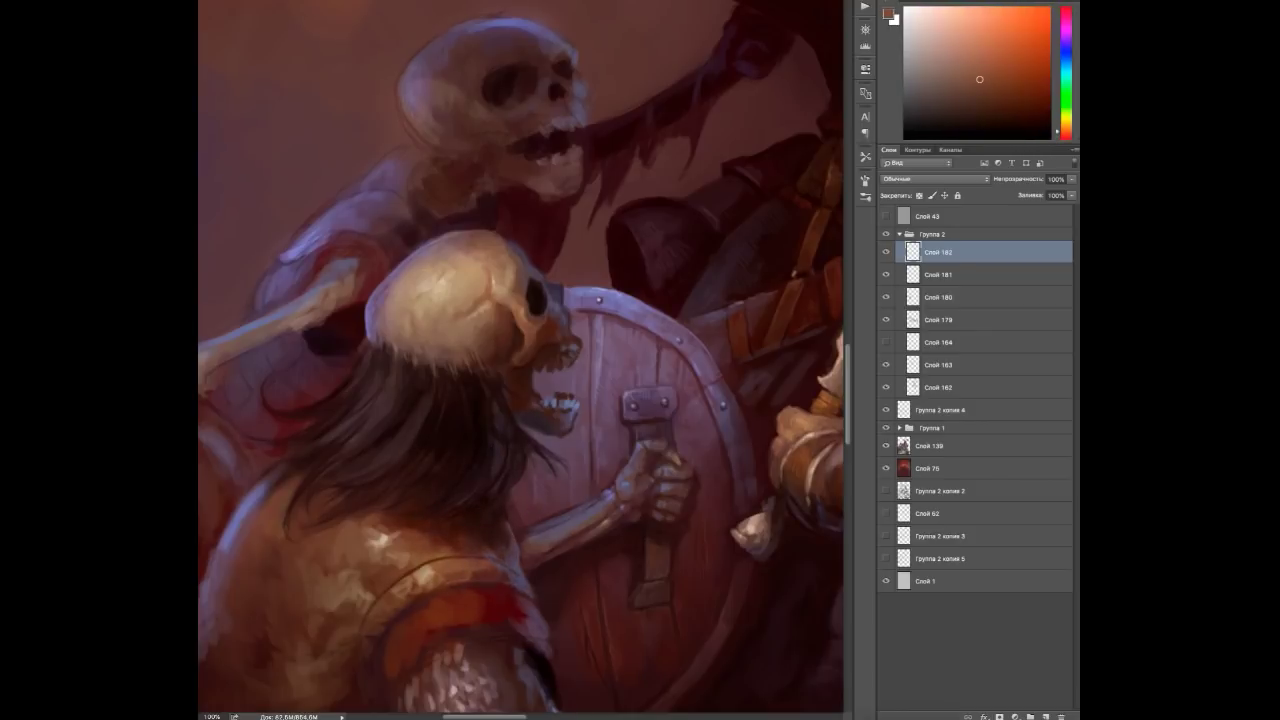
Model the vest's curved shoulder trim with sampled brown shadows and a pale tan highlight.
left_click_drag(489, 577, 585, 497)
left_click(618, 499, "alt")
left_click(487, 527, "alt")
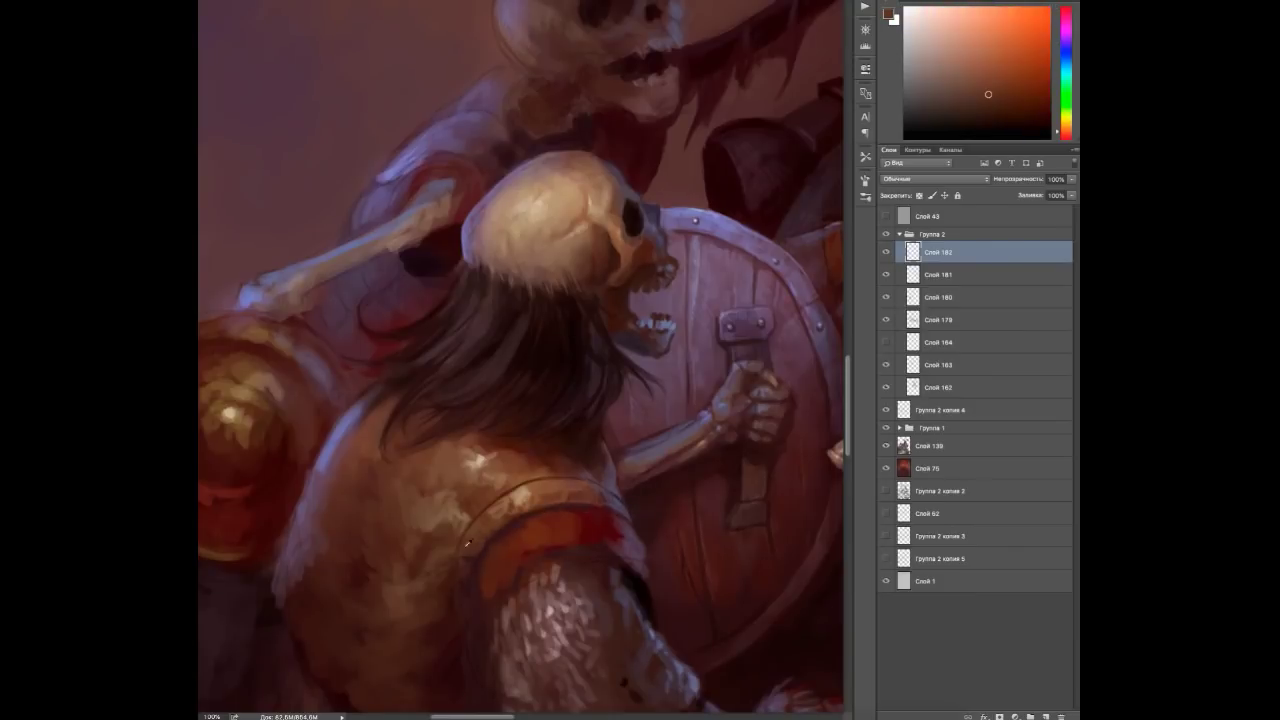
left_click(525, 498, "alt")
left_click(547, 490, "alt")
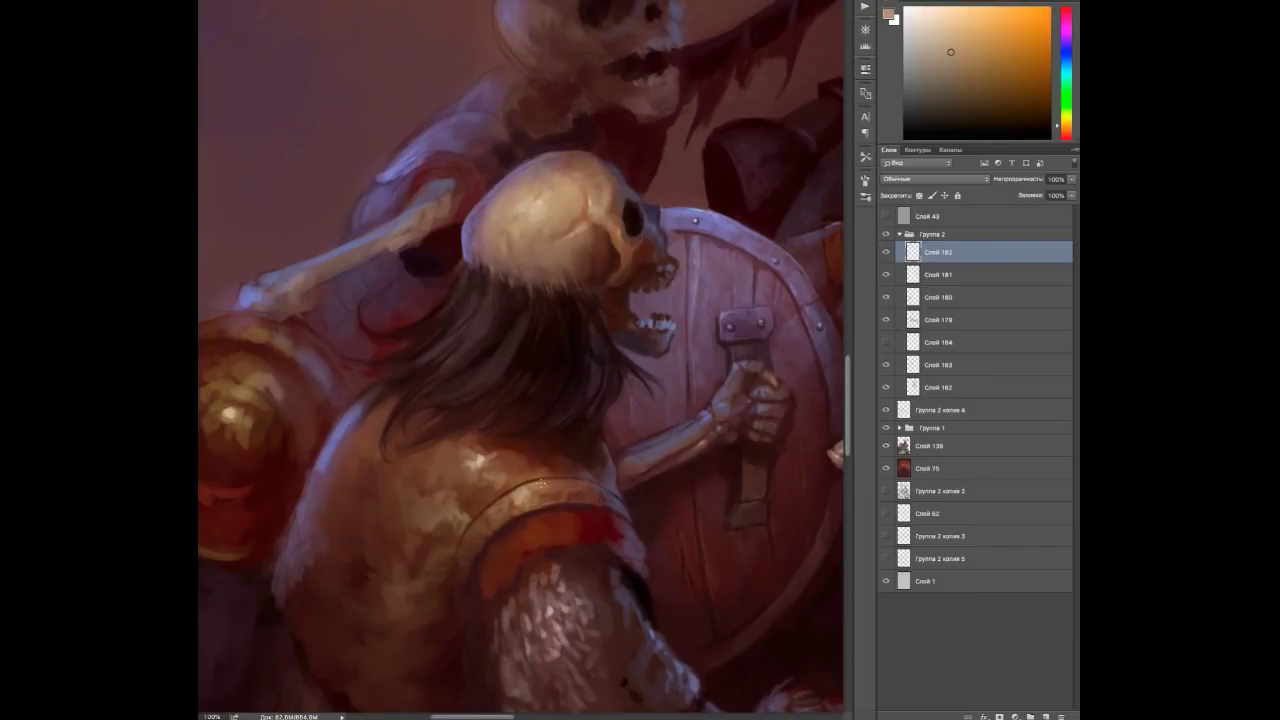
Smooth the vest's leather around the shoulder highlight with sampled tan and brown tones.
left_click(503, 489, "alt")
left_click(488, 476, "alt")
left_click(470, 461, "alt")
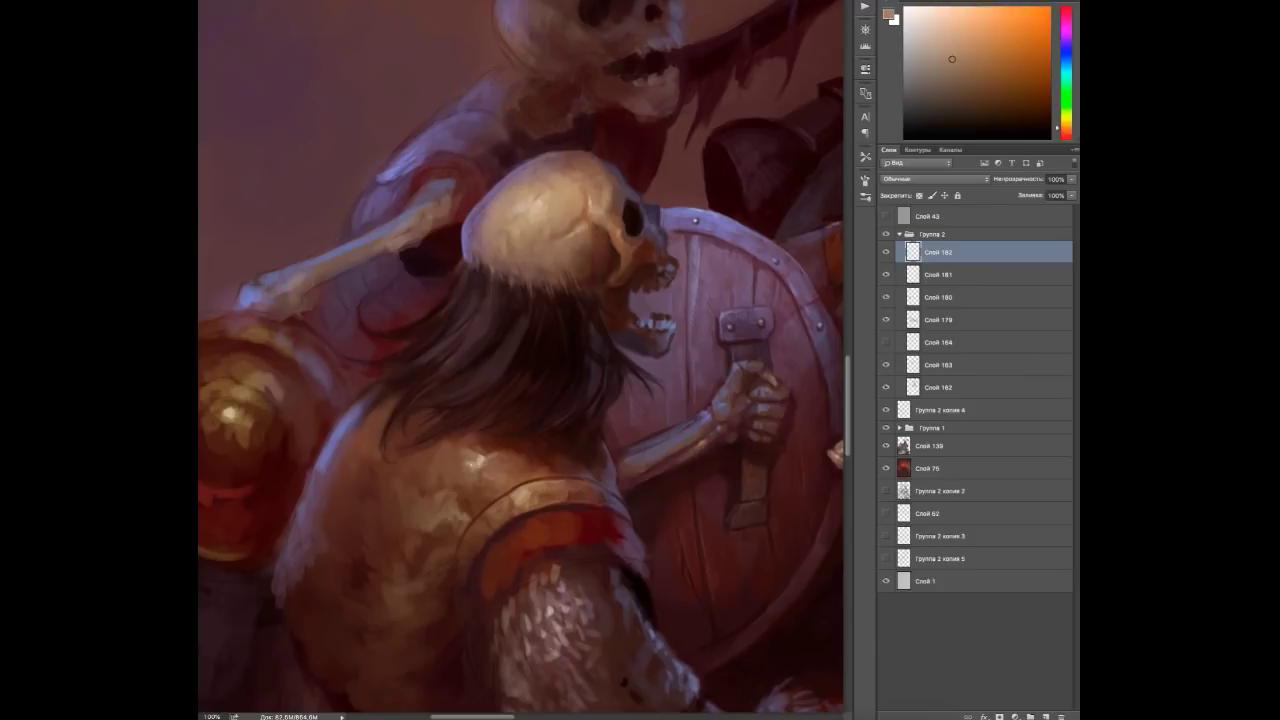
left_click(501, 480, "alt")
left_click(510, 488, "alt")
left_click(466, 520, "alt")
left_click(452, 572, "alt")
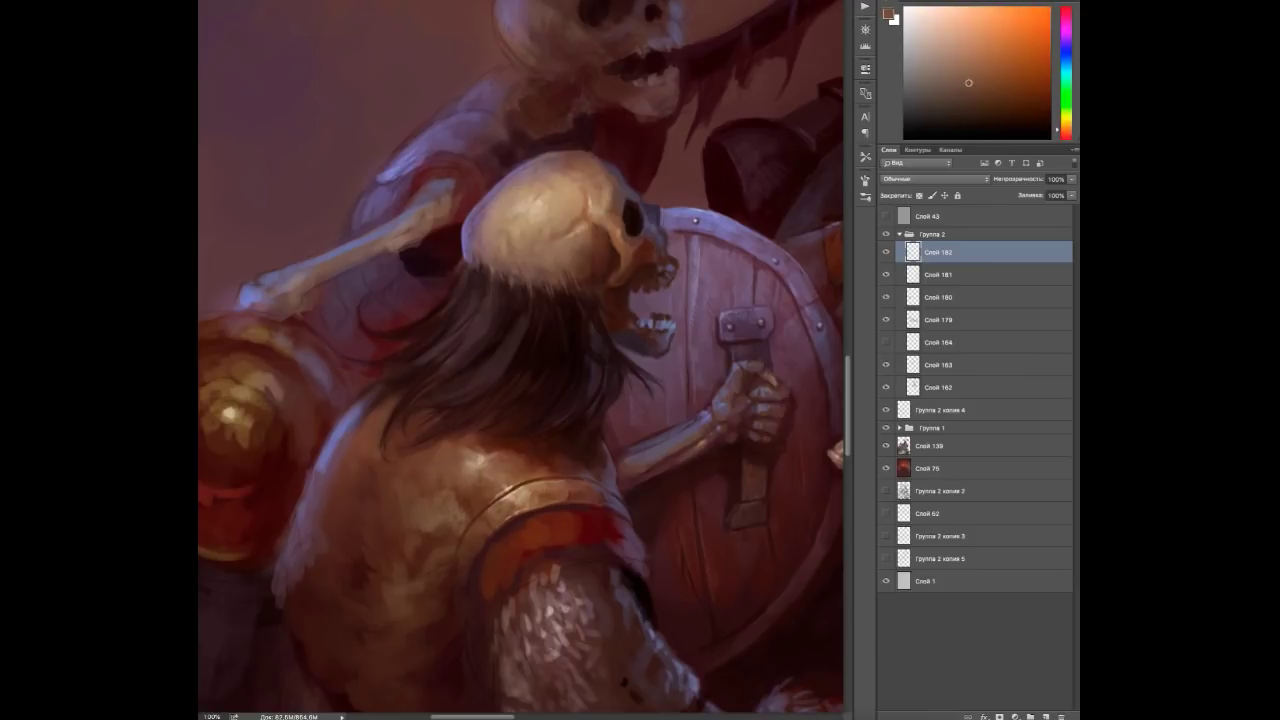
Blend the leather across the back of the vest with sampled warm brown tones.
left_click(439, 566, "alt")
left_click(399, 546, "alt")
left_click(372, 470, "alt")
left_click(430, 457, "alt")
left_click_drag(381, 556, 433, 530)
left_click(433, 530, "alt")
left_click(419, 467, "alt")
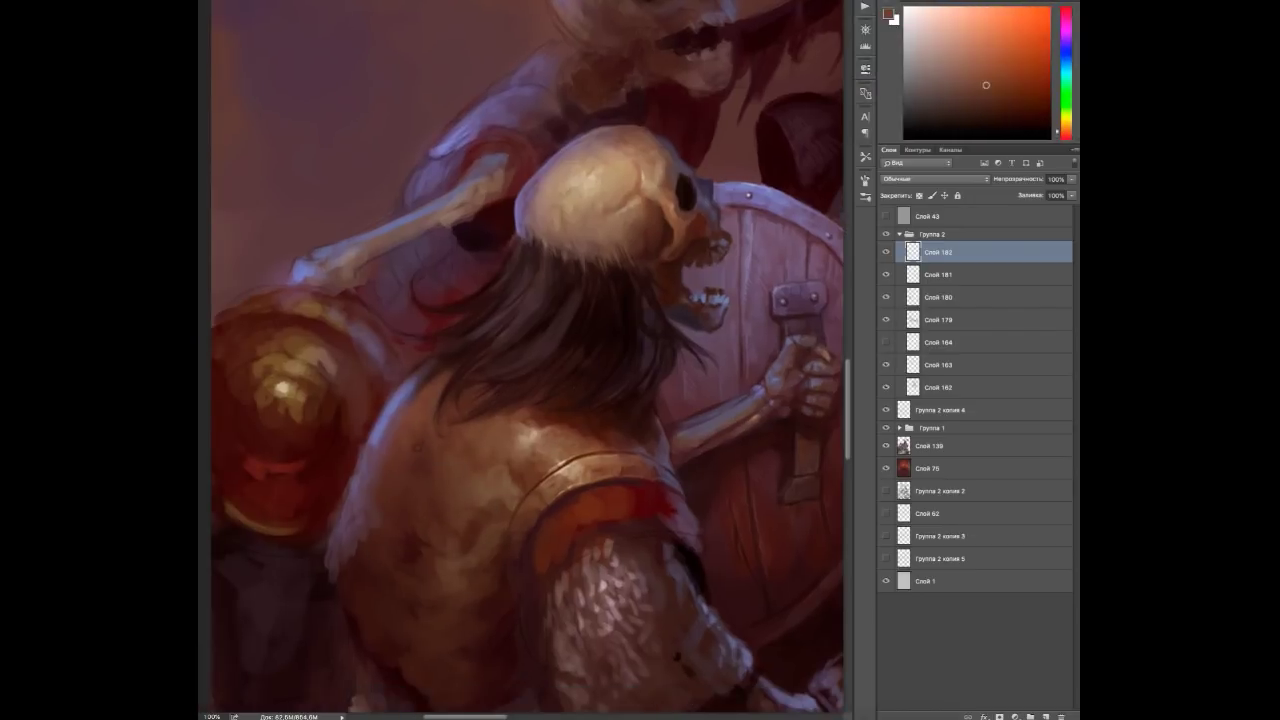
Clean up the vest's outer back contour and paint a bluish-violet rim light along it.
left_click(376, 521, "alt")
left_click(352, 475, "alt")
left_click(350, 517, "alt")
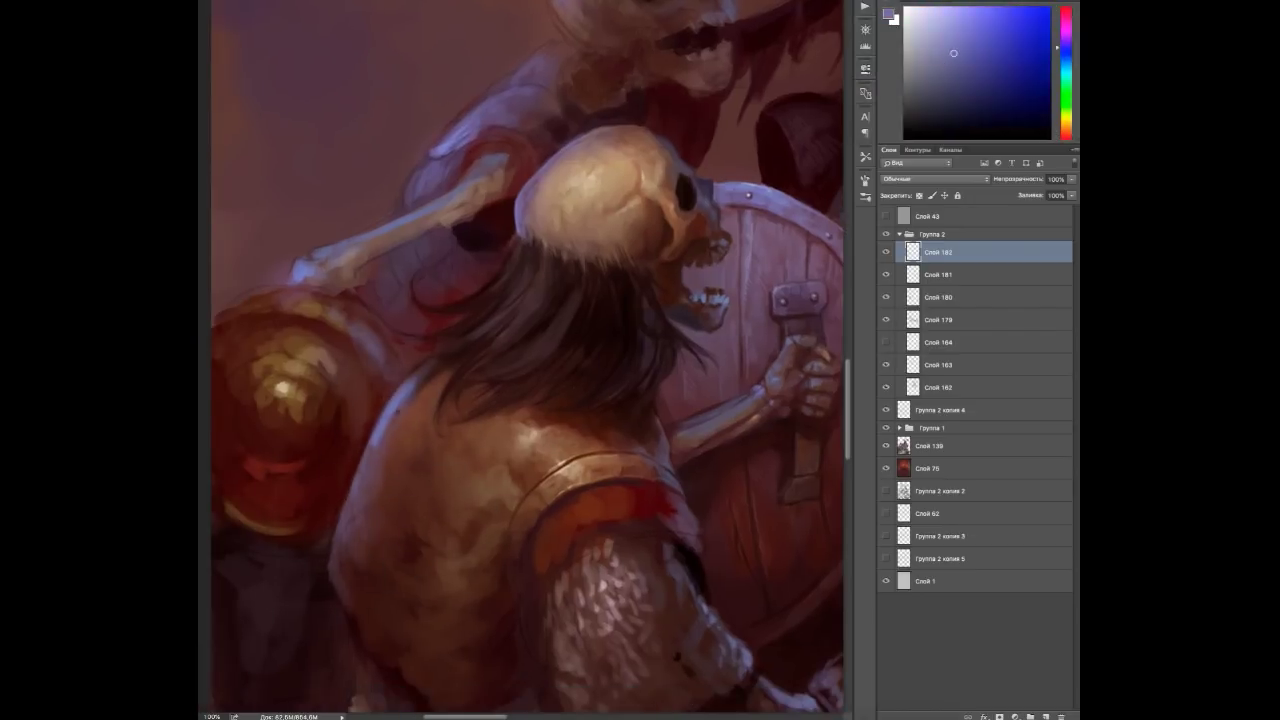
left_click(338, 524, "alt")
Smooth the middle and lower back of the vest with sampled brown tones.
left_click(400, 480, "alt")
left_click(437, 455, "alt")
left_click(446, 577, "alt")
left_click(435, 591, "alt")
left_click_drag(430, 600, 405, 470)
Paint lighter strands through the skeleton's long hair using a dark grey and sampled dark tones.
left_click(940, 107)
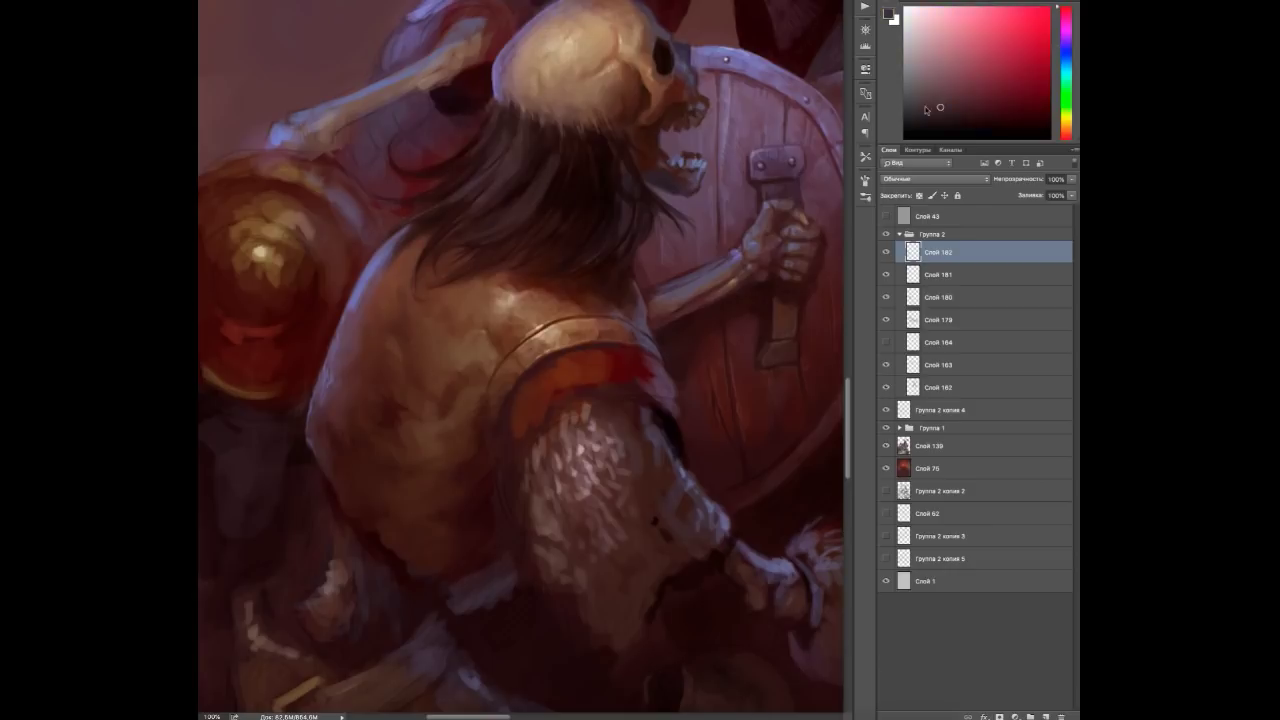
left_click(527, 229, "alt")
left_click(524, 196, "alt")
left_click(500, 188, "alt")
left_click(543, 219, "alt")
left_click(543, 219, "alt")
left_click_drag(566, 212, 558, 158)
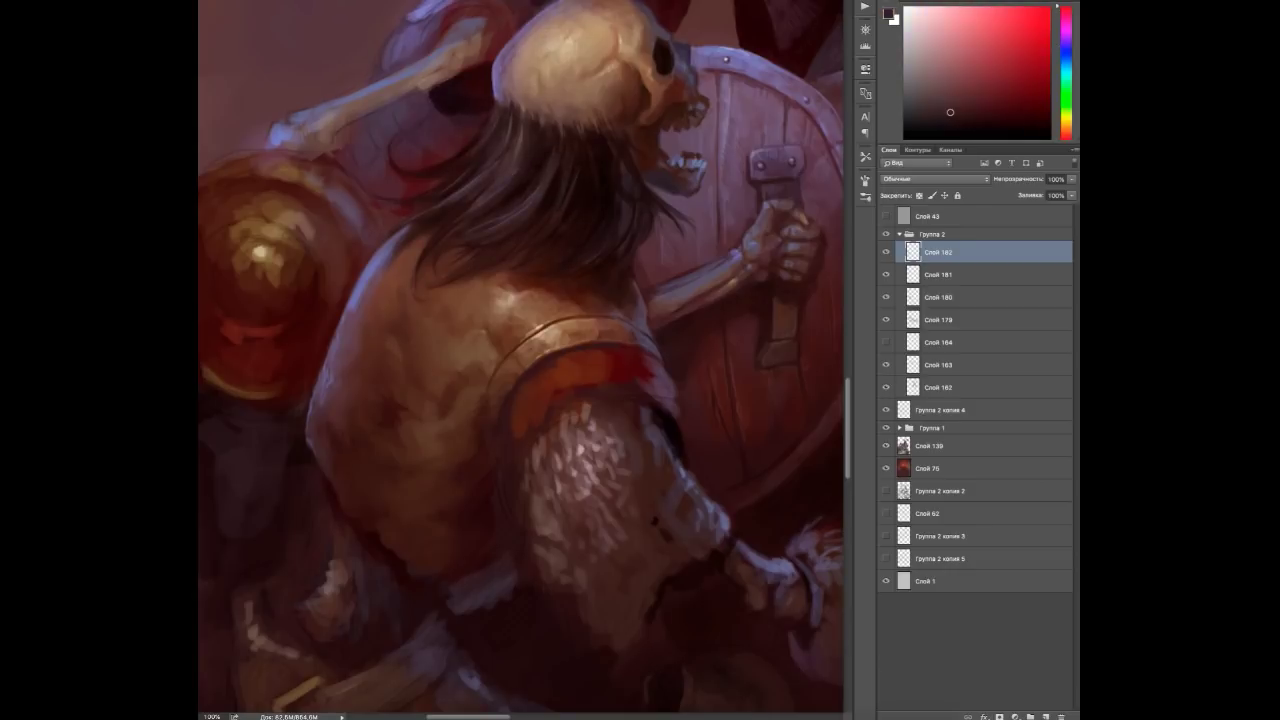
left_click_drag(588, 200, 586, 152)
left_click_drag(572, 244, 580, 196)
Repaint the red-orange band around the upper arm, defining its lower edge and highlights with sampled tones.
left_click(514, 394, "alt")
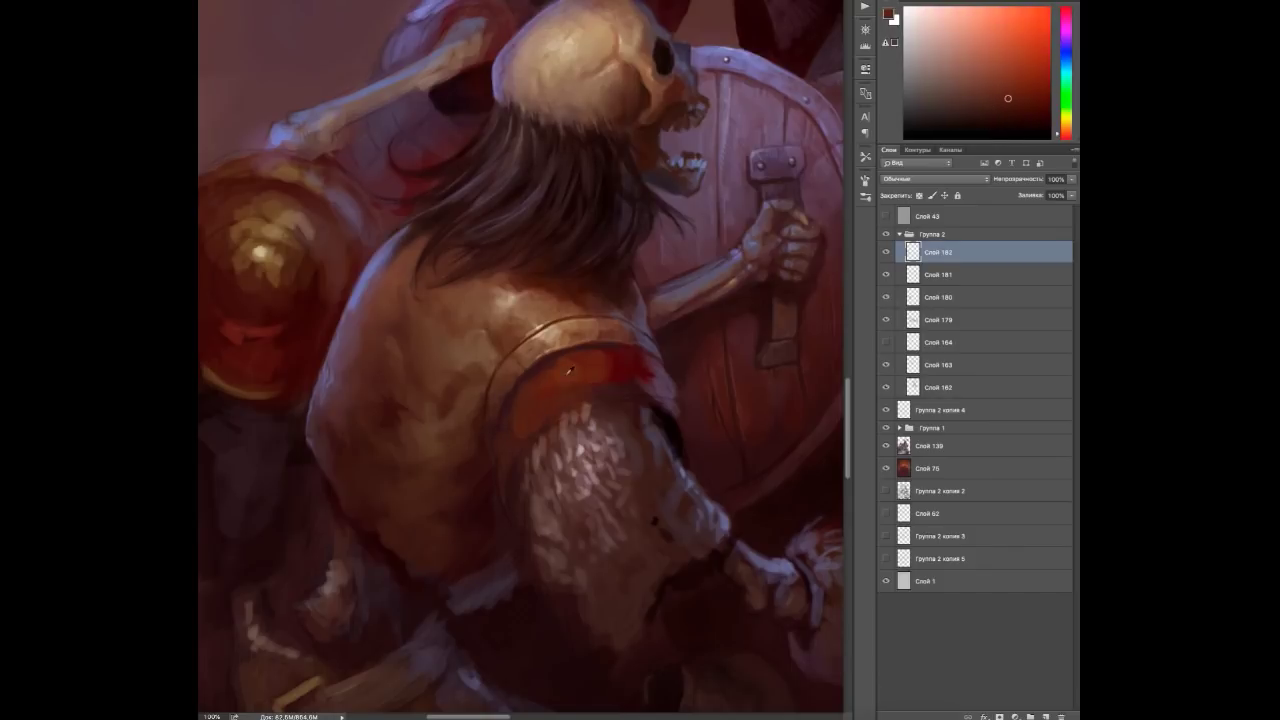
left_click(592, 386, "alt")
left_click_drag(600, 360, 612, 400)
left_click(645, 393, "alt")
left_click(675, 420, "alt")
left_click(667, 377, "alt")
left_click(633, 375, "alt")
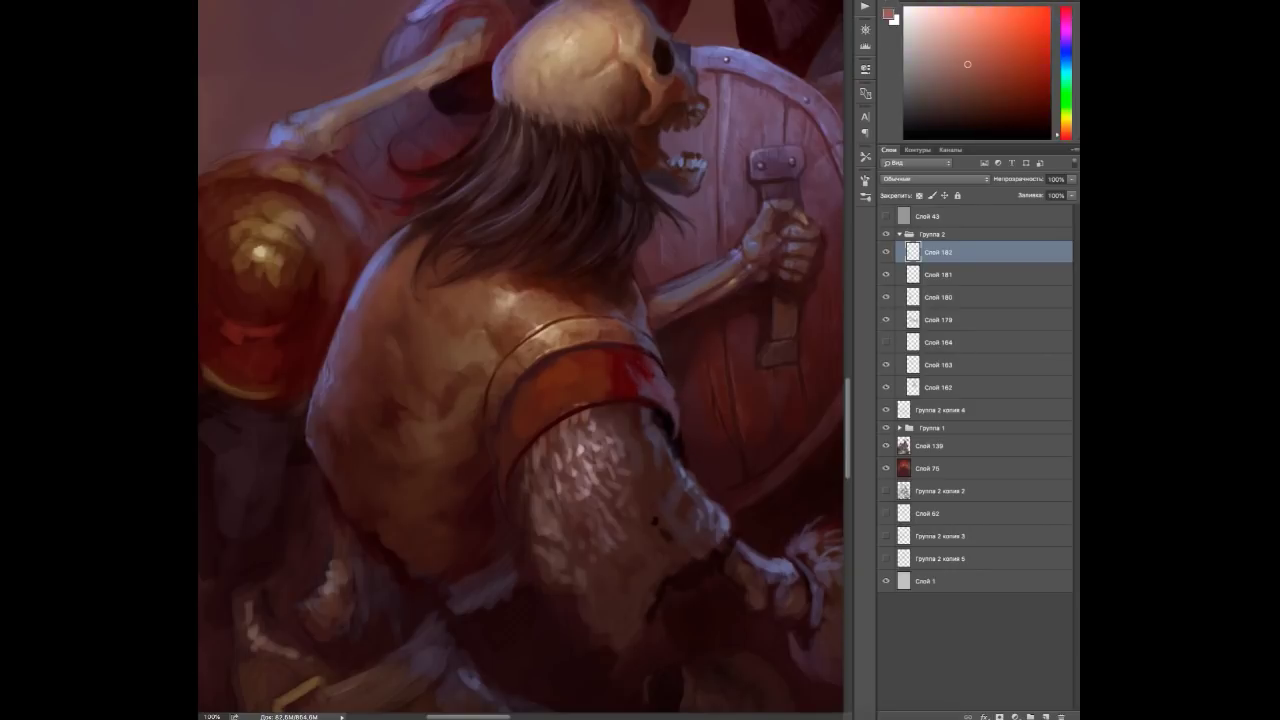
left_click(602, 364, "alt")
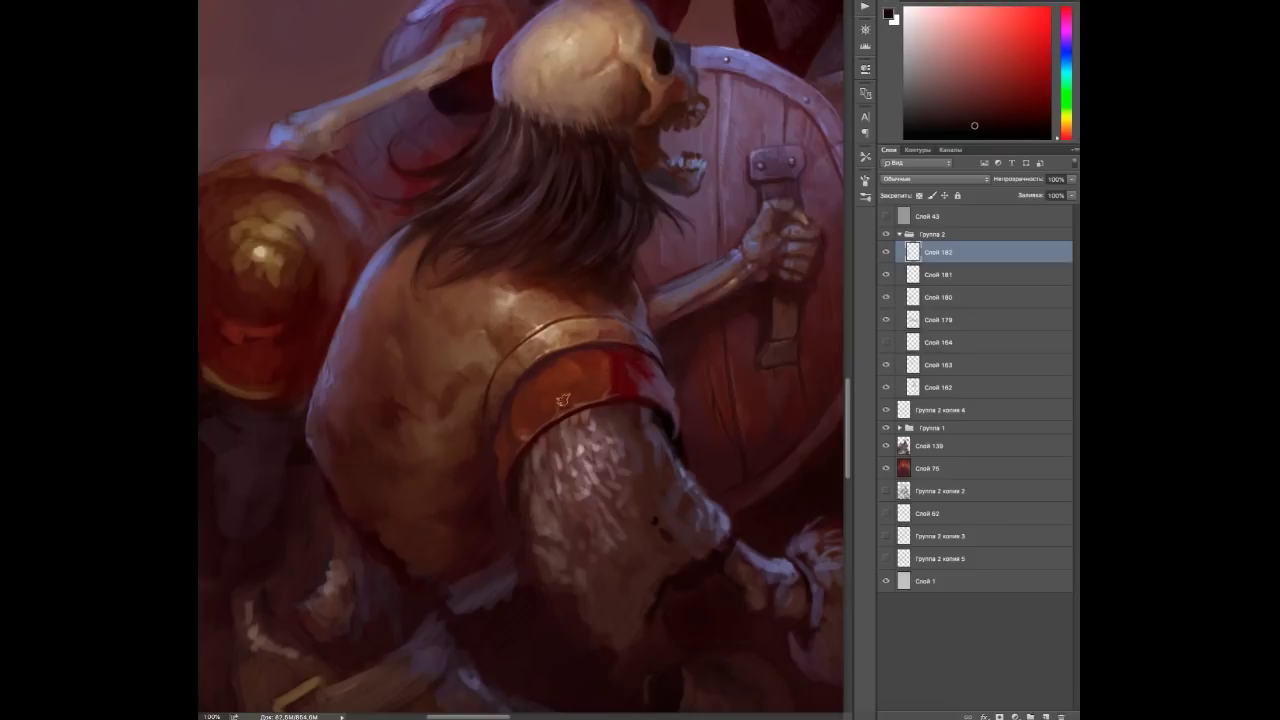
Refine the inner edge of the armband and the vest's side with sampled violet and dark brown tones.
left_click(327, 387, "alt")
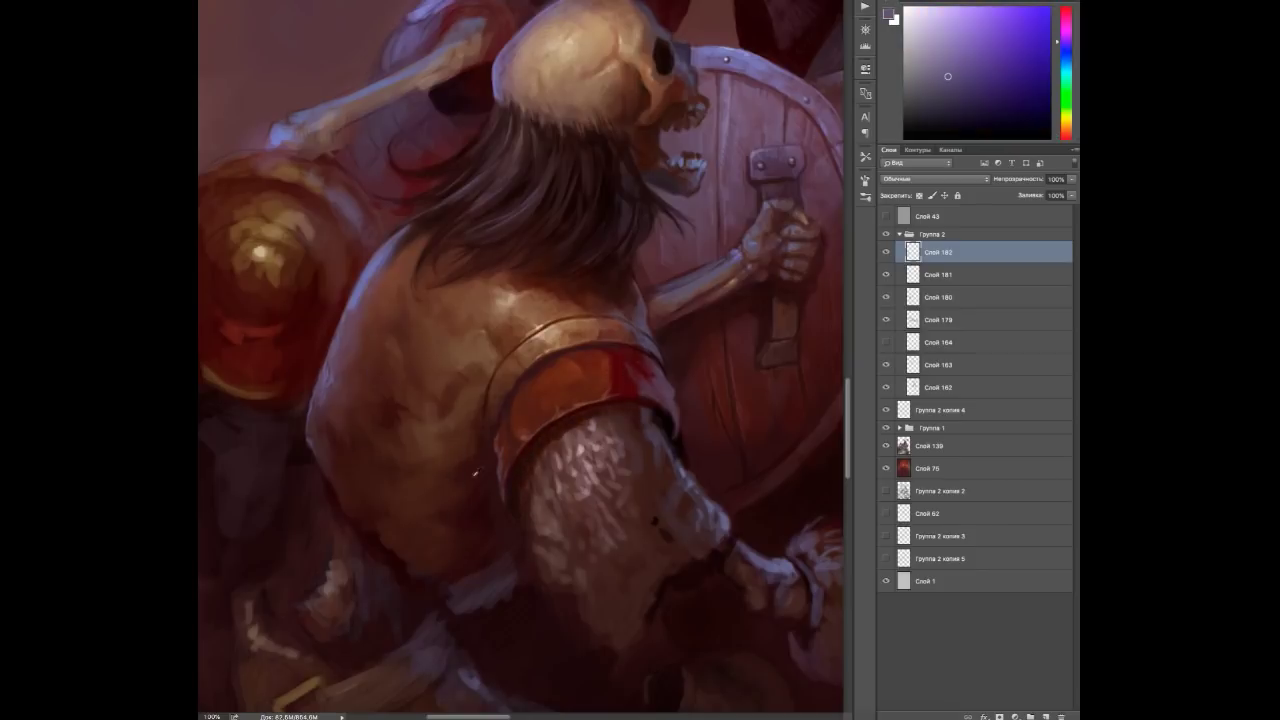
left_click(500, 480, "alt")
left_click_drag(526, 628, 571, 523)
left_click(547, 498, "alt")
left_click(547, 437, "alt")
Define the vest's lower hem with a torn notch using sampled dark tones, and add a new layer.
left_click(547, 437, "alt")
left_click(547, 437, "alt")
left_click(547, 437, "alt")
left_click(440, 446, "alt")
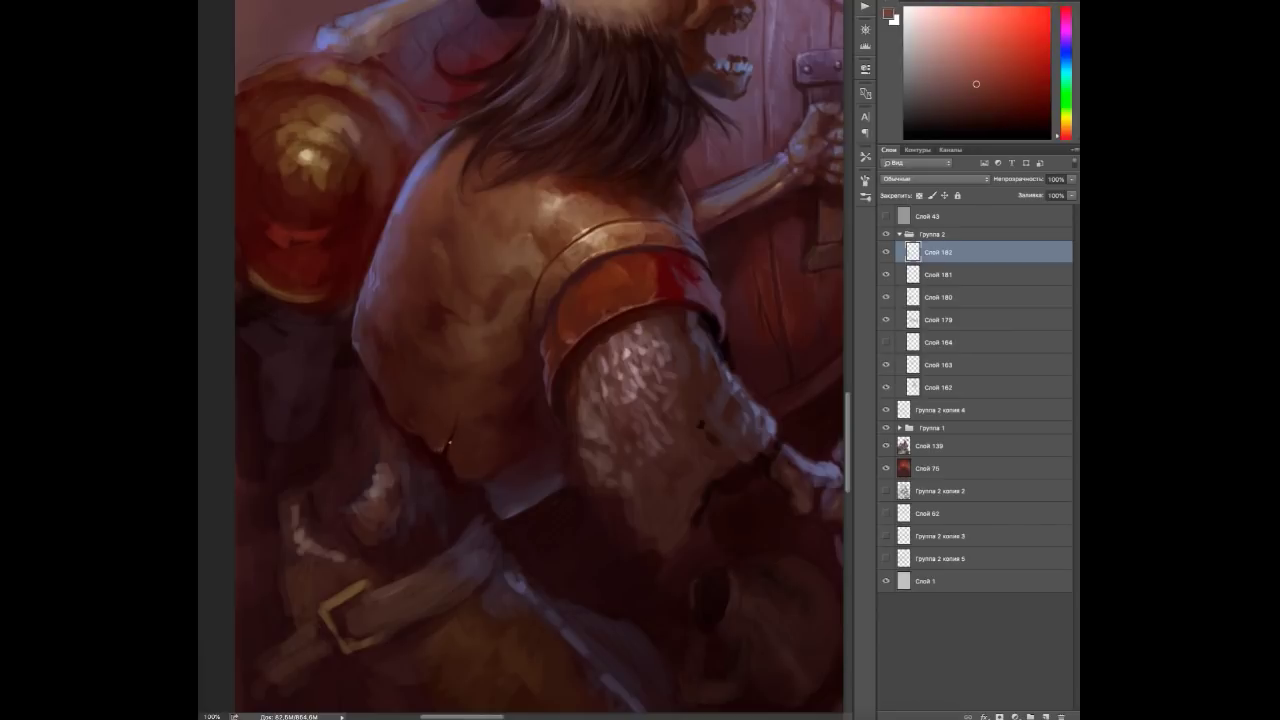
left_click(440, 446, "alt")
left_click(471, 345, "alt")
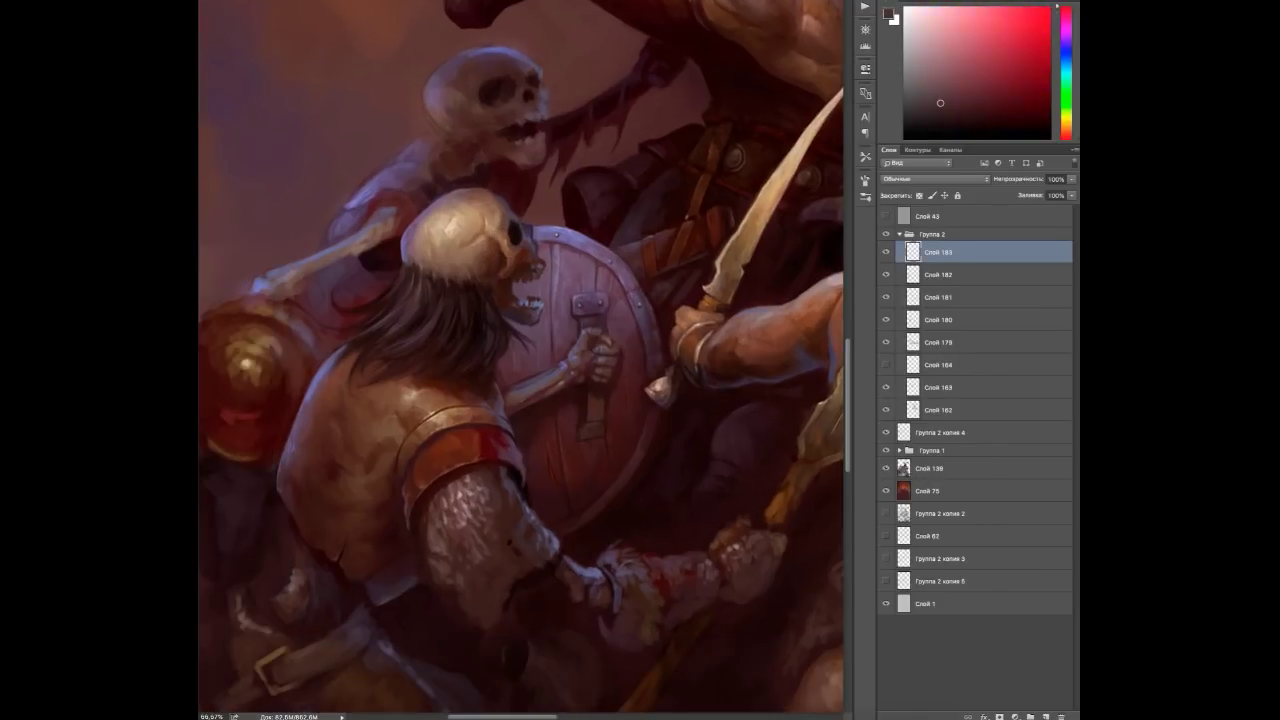
Divide the red armband into leather segments and detail the shoulder trim with sampled dark and bluish tones.
left_click(324, 368, "alt")
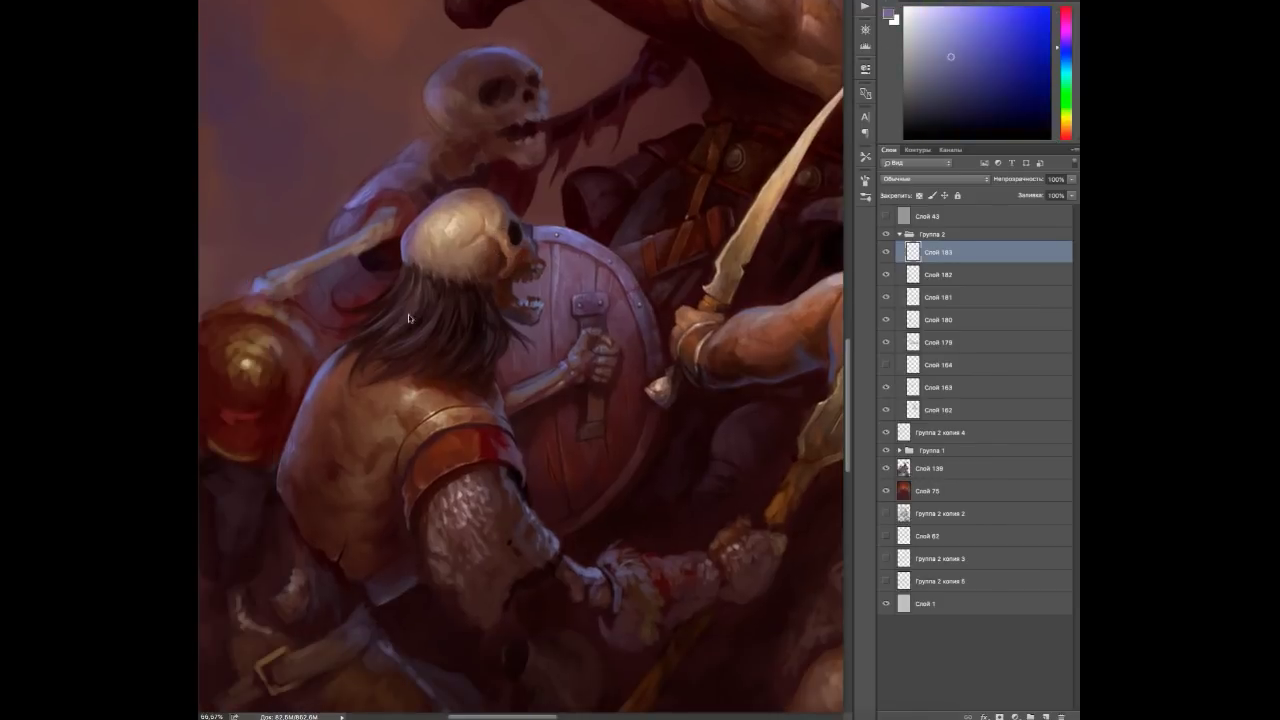
left_click(404, 492, "alt")
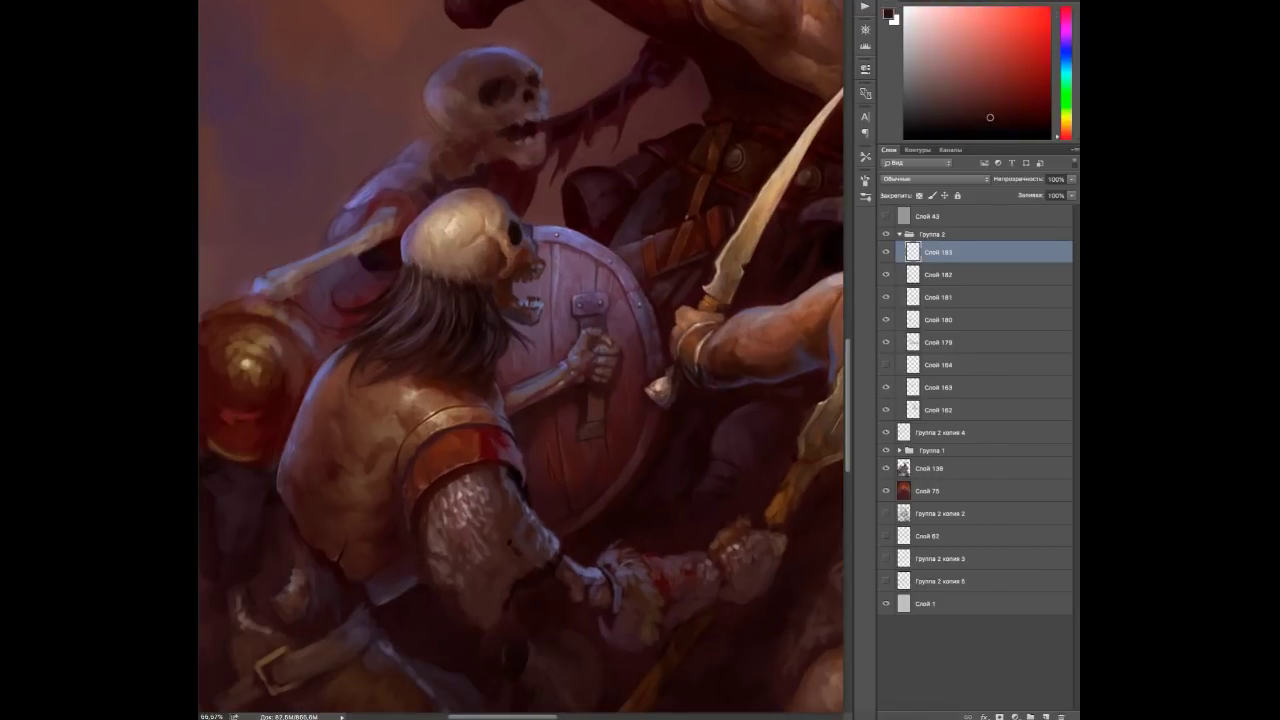
left_click_drag(500, 400, 594, 320)
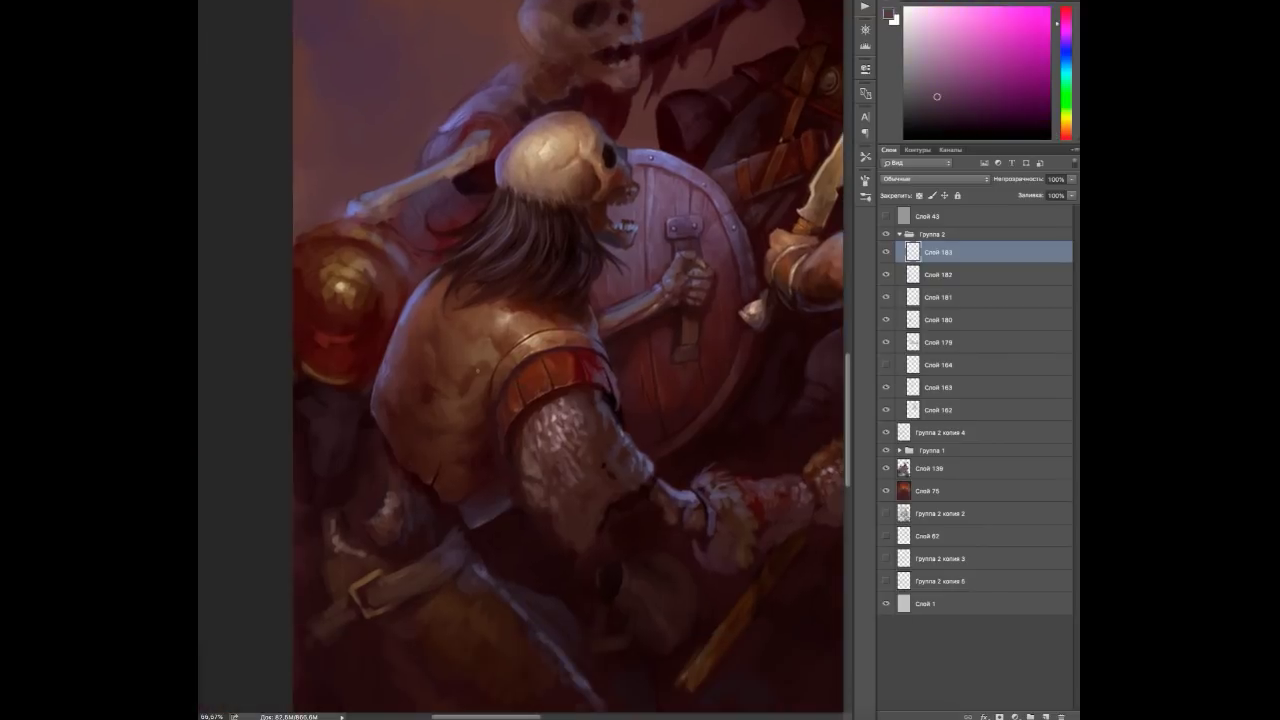
Darken the background beside the vest and refine the pale ragged fur at the waist with sampled tones.
left_click(450, 440, "alt")
left_click(303, 395, "alt")
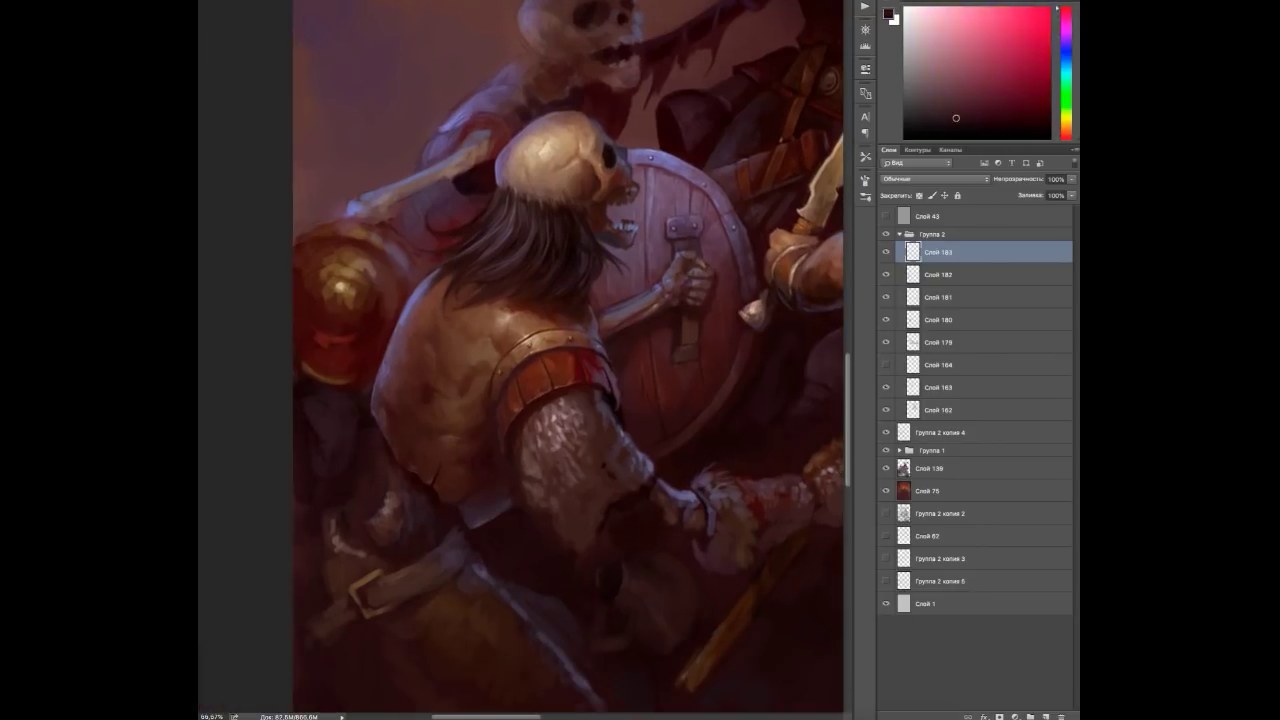
left_click(369, 437, "alt")
left_click(394, 479, "alt")
left_click(406, 554, "alt")
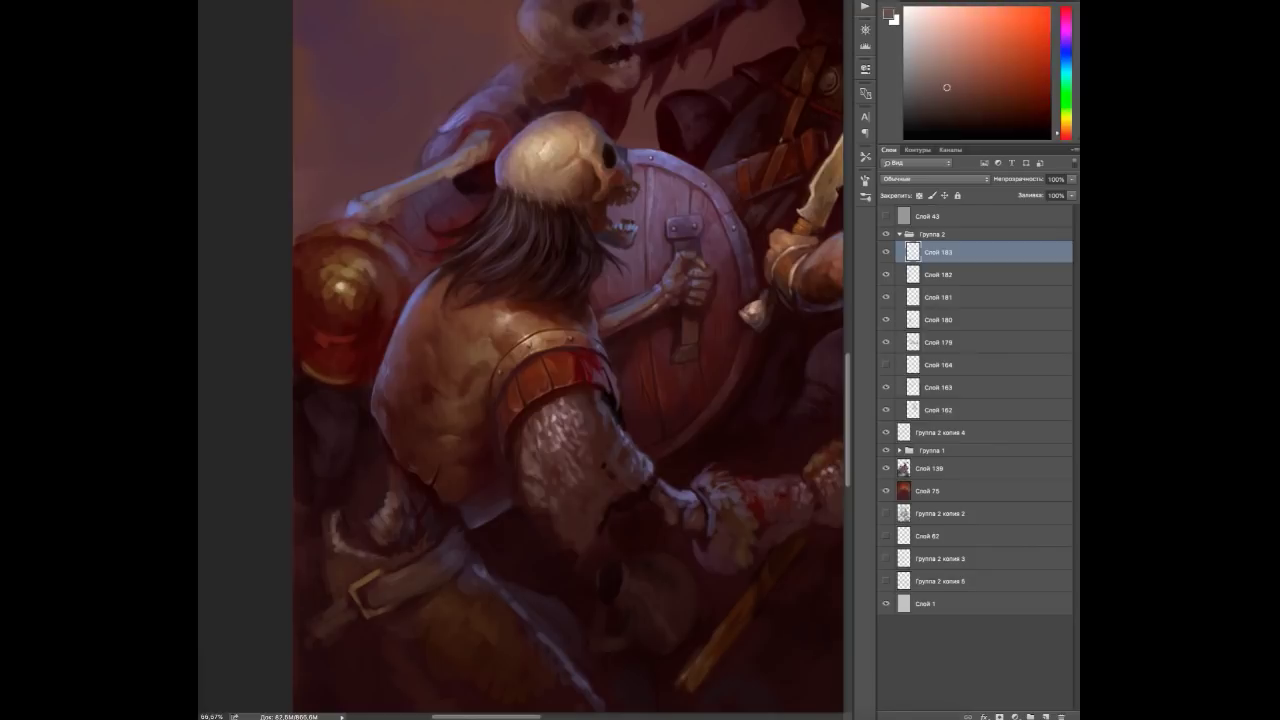
left_click(374, 533, "alt")
Define the belt's loose end beyond the buckle and the ragged fur edge above it with sampled tones.
left_click(445, 455, "alt")
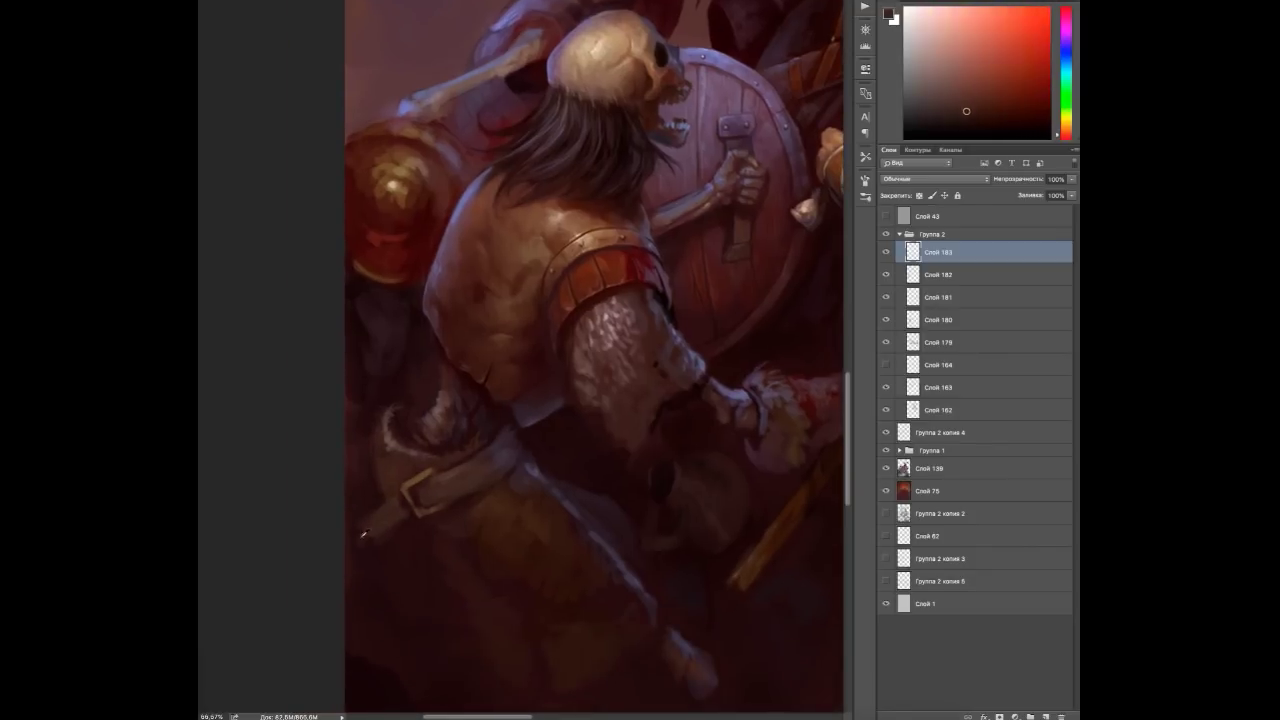
left_click_drag(370, 515, 395, 498)
left_click(425, 499, "alt")
left_click(425, 499, "alt")
left_click(393, 439, "alt")
left_click(395, 440, "alt")
Refine the belt's edges, add dark strap holes and highlight the buckle with sampled violet-grey and tan tones.
left_click(476, 437, "alt")
left_click(512, 427, "alt")
left_click(526, 417, "alt")
left_click(526, 417, "alt")
left_click(613, 330, "alt")
left_click(523, 450, "alt")
left_click(523, 450, "alt")
left_click(416, 492, "alt")
left_click(416, 492, "alt")
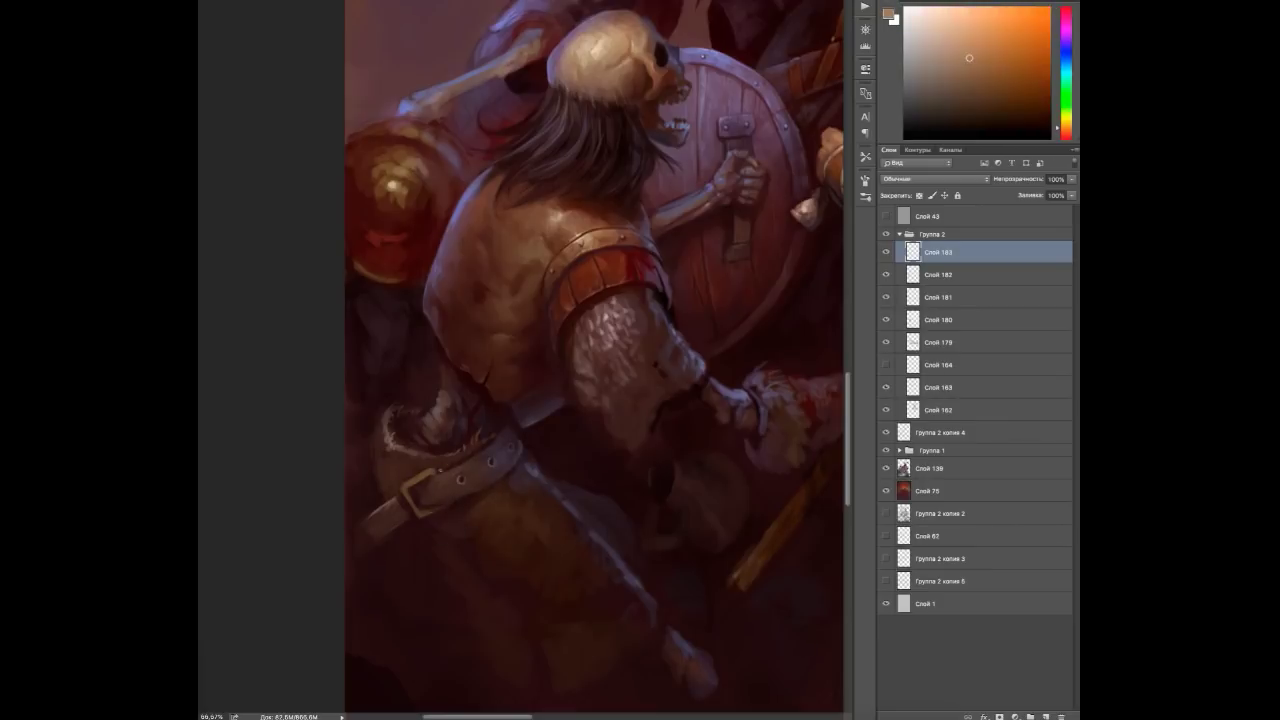
Touch up the belt buckle and the dark area behind the waist with sampled tones.
left_click(433, 471, "alt")
left_click(360, 330, "alt")
left_click(397, 383, "alt")
left_click(515, 484, "alt")
left_click(515, 484, "alt")
Paint the bluish-edged cloth folds on the thigh below the belt with sampled tones.
left_click_drag(553, 489, 461, 459)
left_click(461, 459, "alt")
left_click(490, 474, "alt")
left_click(461, 452, "alt")
left_click(474, 465, "alt")
left_click(474, 465, "alt")
Model the lower cloth of the bent leg and deepen the shadows beneath the belt with sampled dark brown tones.
left_click(521, 631, "alt")
left_click(482, 602, "alt")
left_click(499, 646, "alt")
left_click(543, 567, "alt")
left_click(452, 488, "alt")
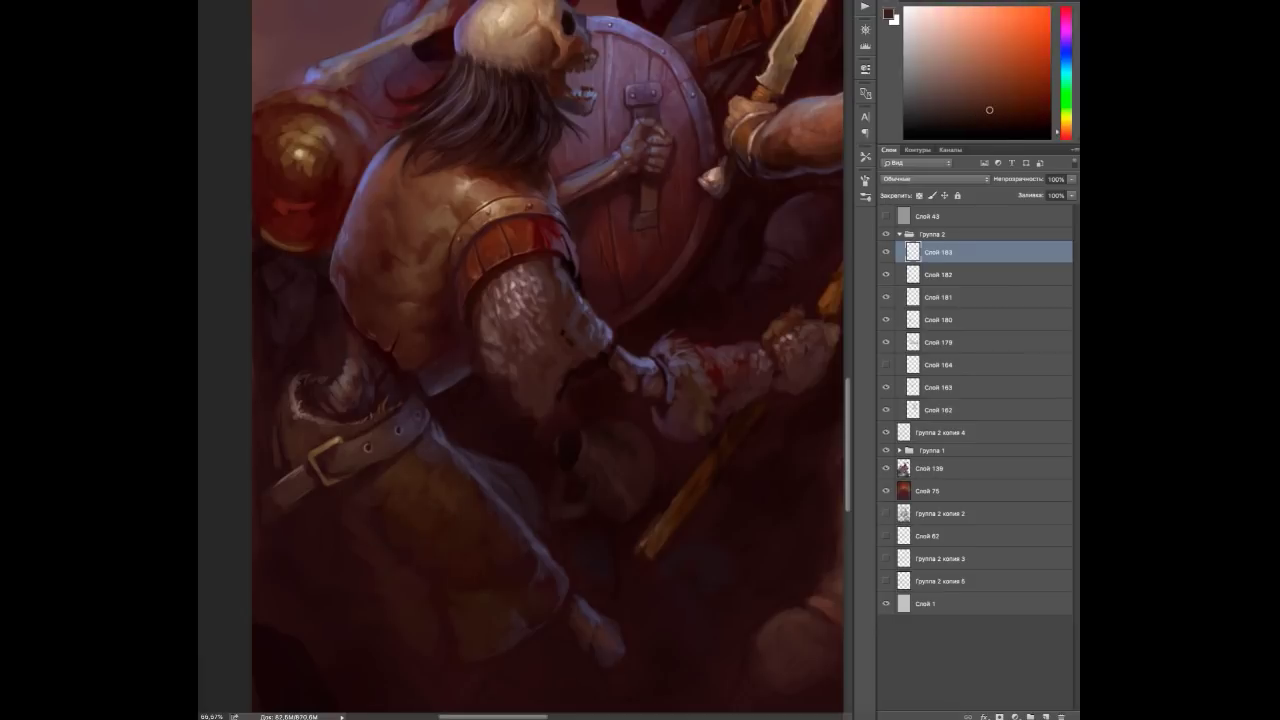
left_click(360, 554, "alt")
left_click(318, 490, "alt")
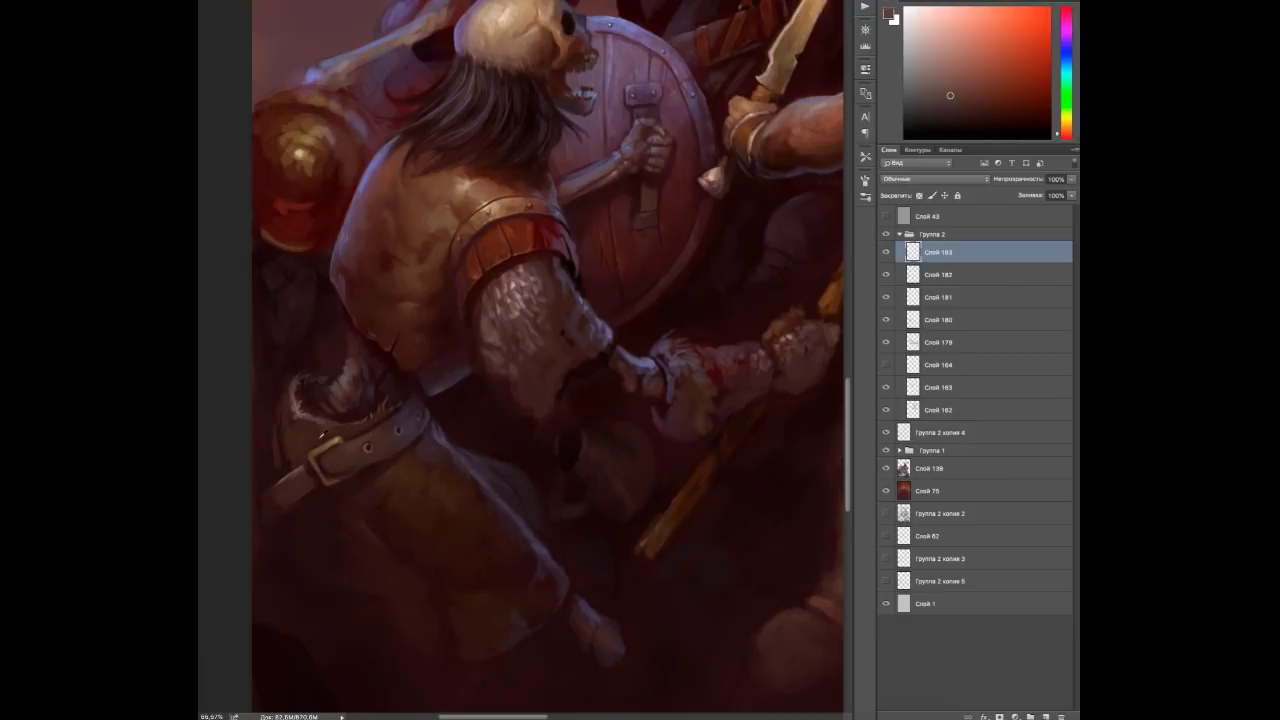
left_click(381, 461, "alt")
Define the cloth's lower hem and the shadowed folds between the leg and the fur-clad arm with sampled dark tones.
left_click_drag(555, 634, 595, 484)
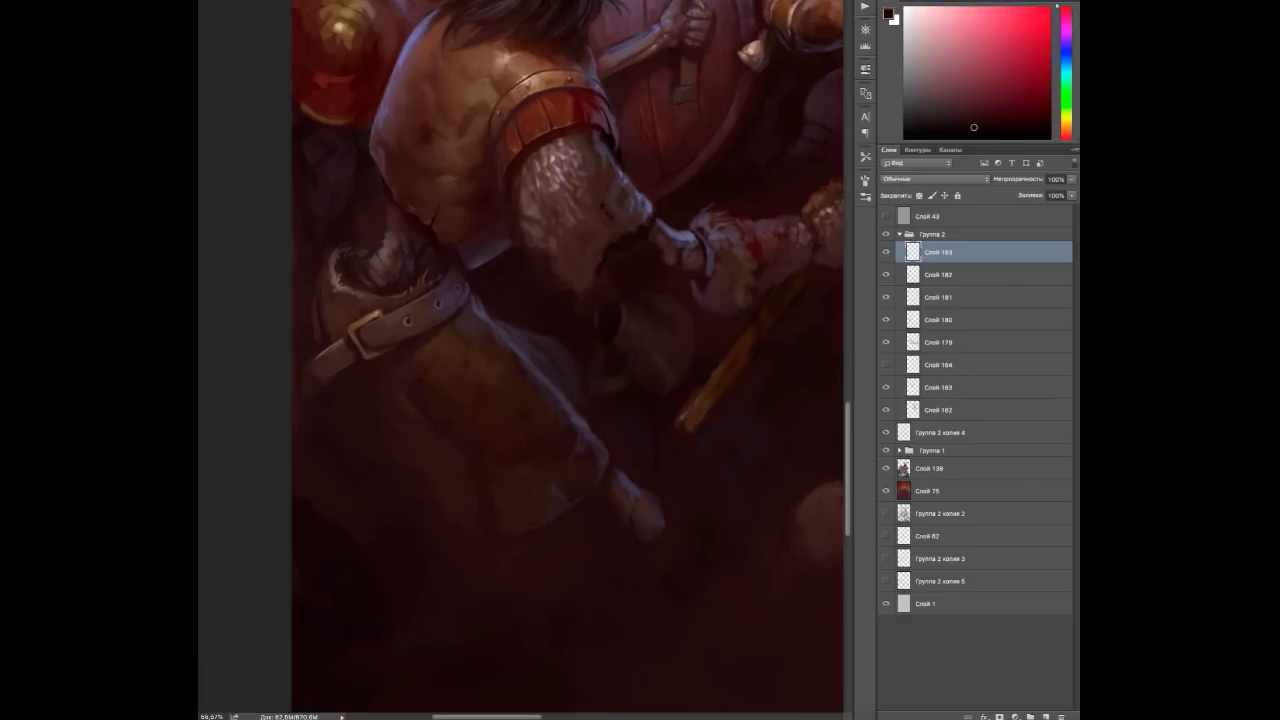
left_click(491, 554, "alt")
left_click_drag(557, 465, 494, 471)
left_click(497, 347, "alt")
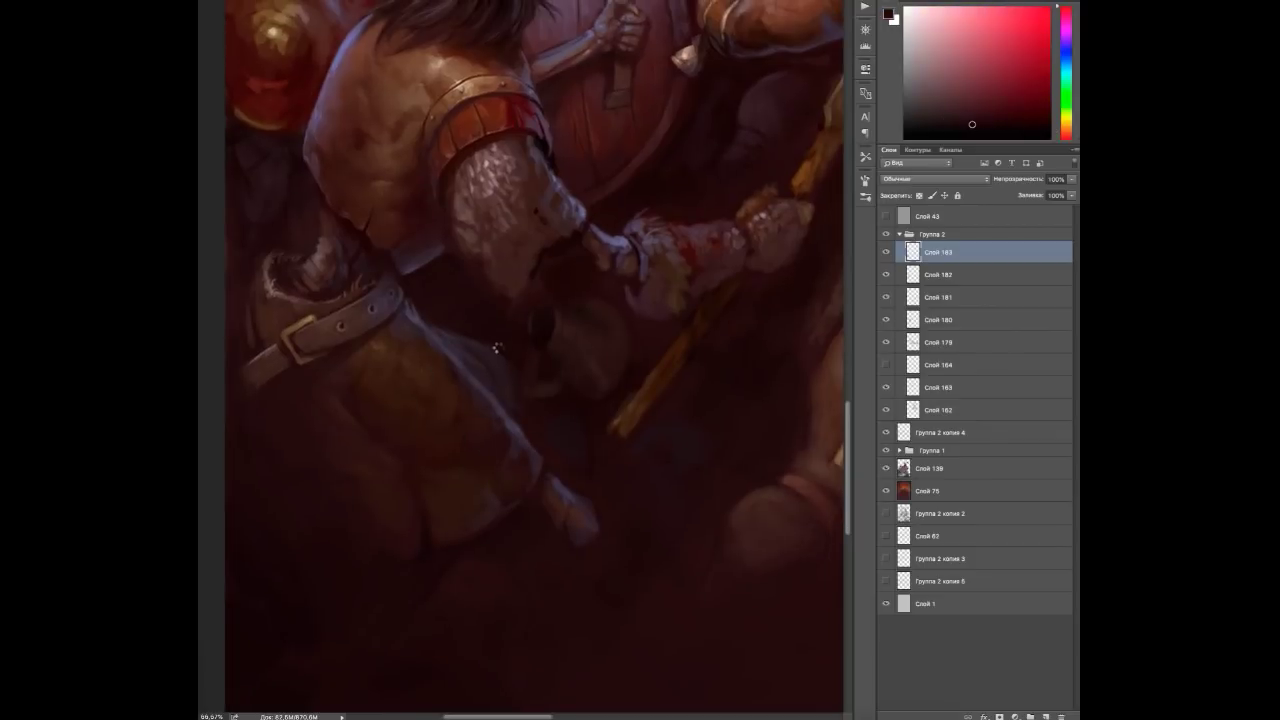
left_click(495, 310, "alt")
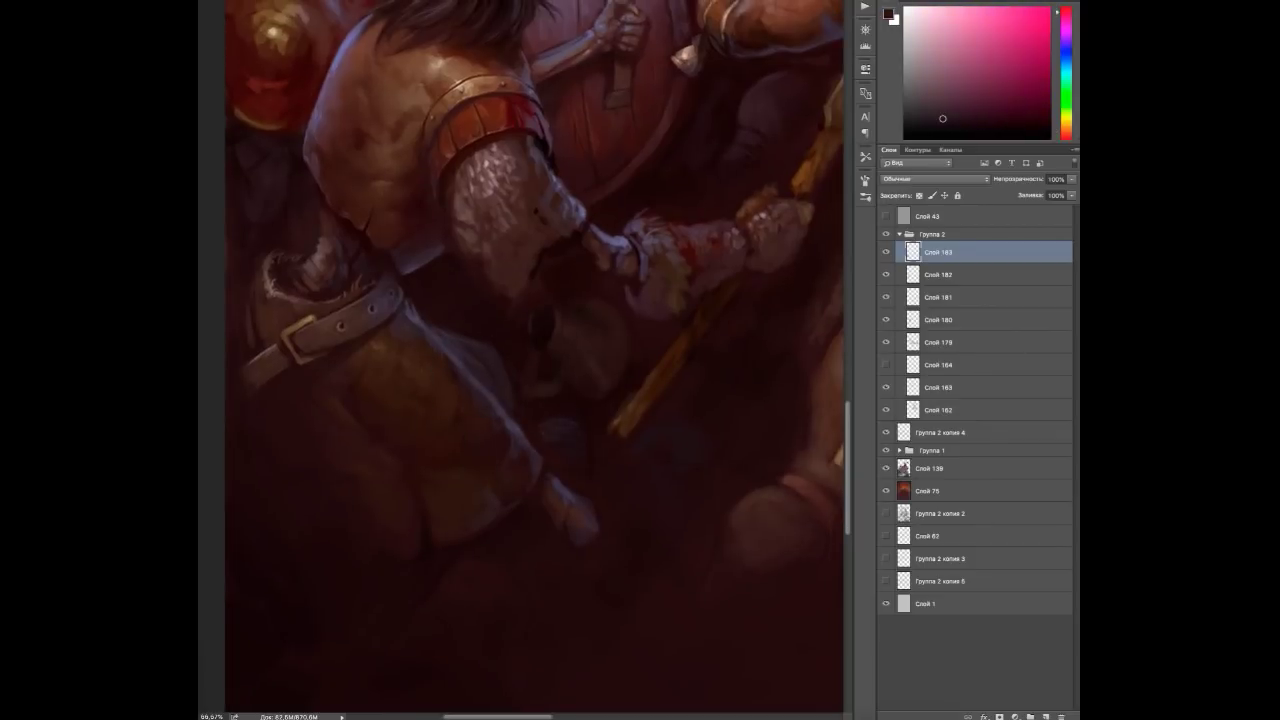
Repaint the exposed shin and the shadows along the bent leg's edge with sampled dark tones.
left_click(566, 469, "alt")
left_click(566, 469, "alt")
left_click(561, 497, "alt")
left_click(561, 497, "alt")
left_click(561, 497, "alt")
left_click(605, 533, "alt")
left_click(514, 423, "alt")
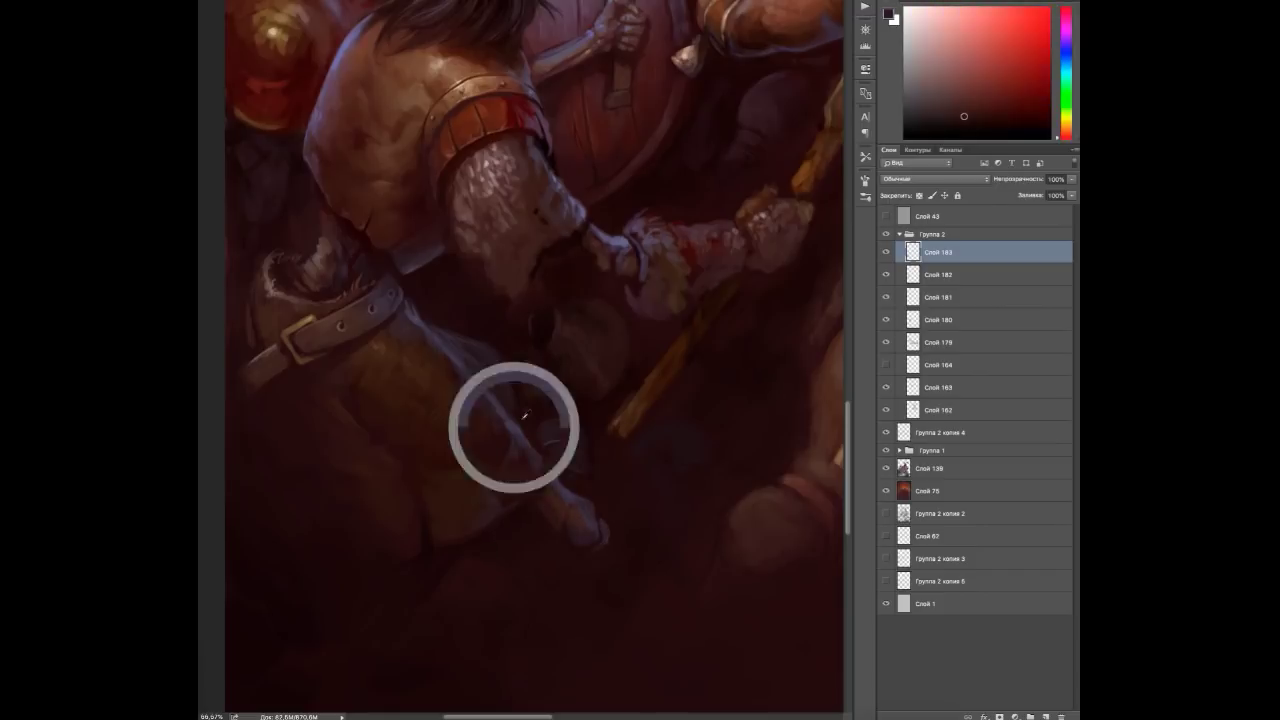
Repaint the lower part of the shield bearer's shaggy sleeve and the shadows beneath it with sampled tones.
left_click_drag(577, 423, 527, 605)
left_click(404, 432, "alt")
left_click(442, 450, "alt")
left_click(442, 450, "alt")
left_click(442, 450, "alt")
left_click(428, 406, "alt")
left_click(425, 405, "alt")
left_click(431, 421, "alt")
left_click(481, 405, "alt")
left_click(481, 405, "alt")
left_click(485, 371, "alt")
On a new layer, add a bluish edge along the outer arm and even out the sleeve's base tones.
key("ctrl+shift+alt+n")
left_click(500, 340, "alt")
left_click(492, 360, "alt")
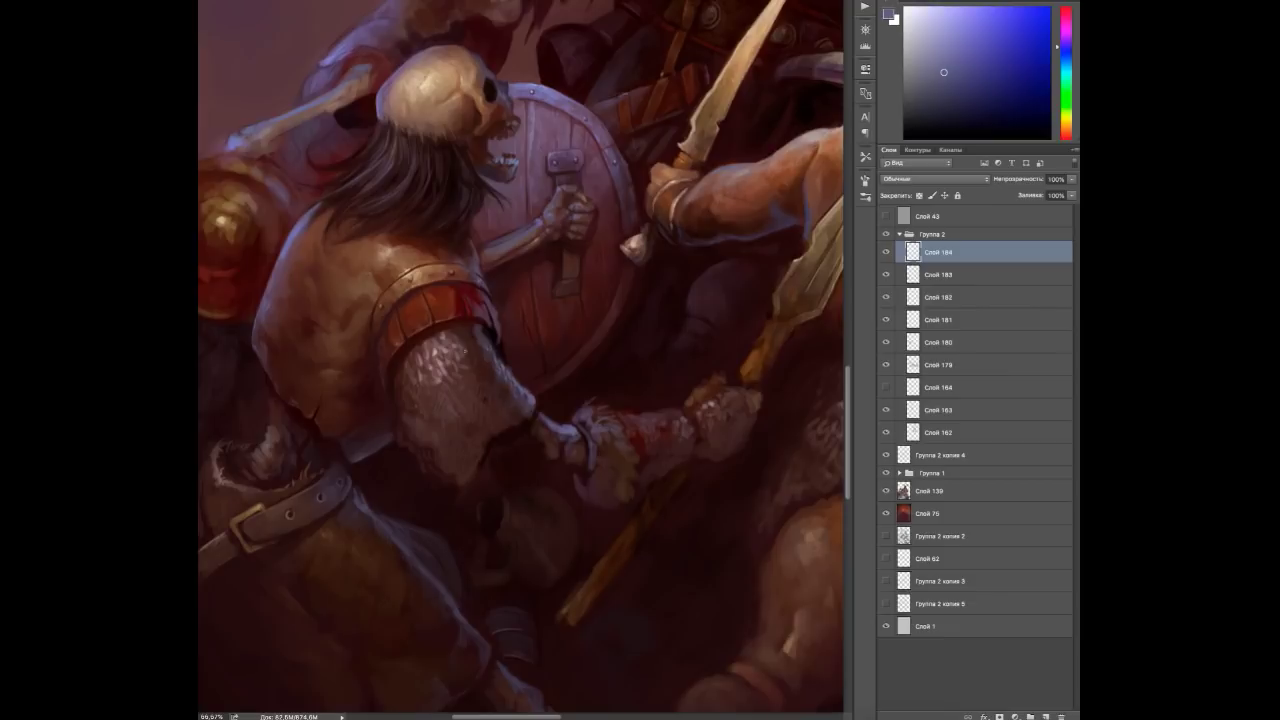
left_click(423, 358, "alt")
left_click(423, 358, "alt")
left_click(438, 370, "alt")
left_click(423, 355, "alt")
left_click(423, 355, "alt")
On another new layer, paint the first rows of link texture across the sleeve with sampled greyish-red tones.
key("ctrl+shift+alt+n")
left_click(427, 424, "alt")
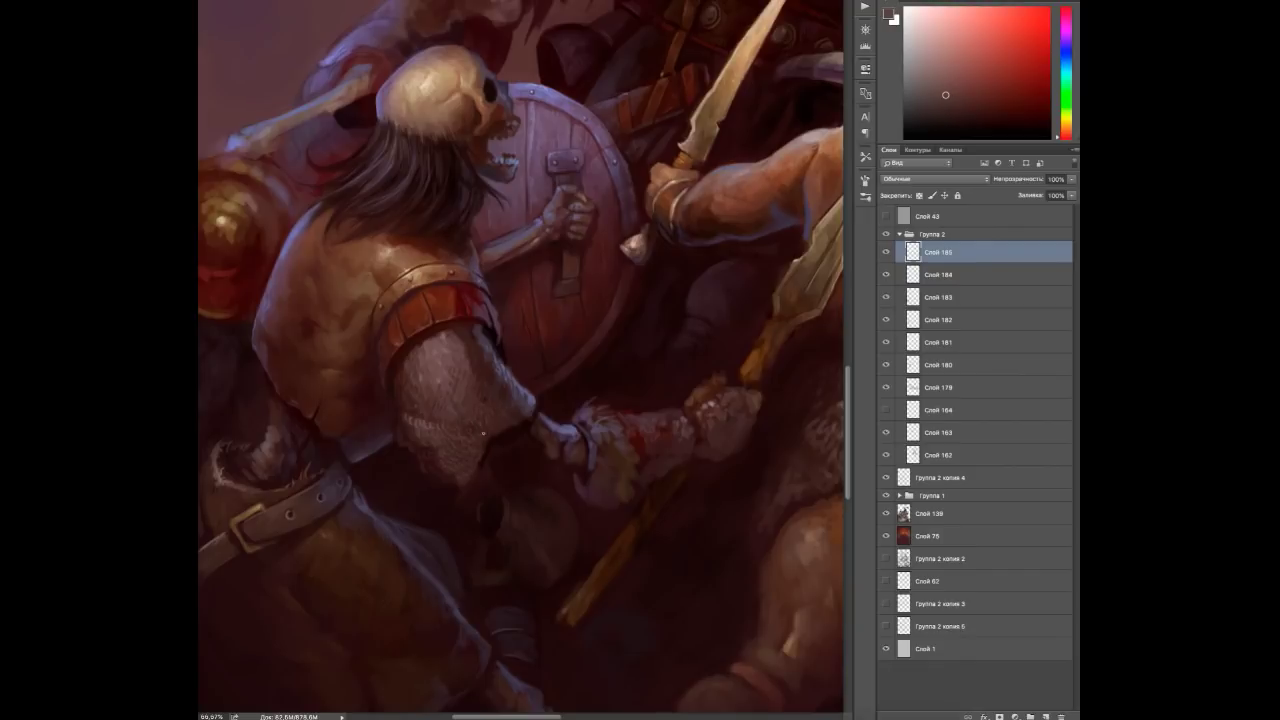
left_click(504, 421, "alt")
left_click(420, 410, "alt")
left_click(412, 407, "alt")
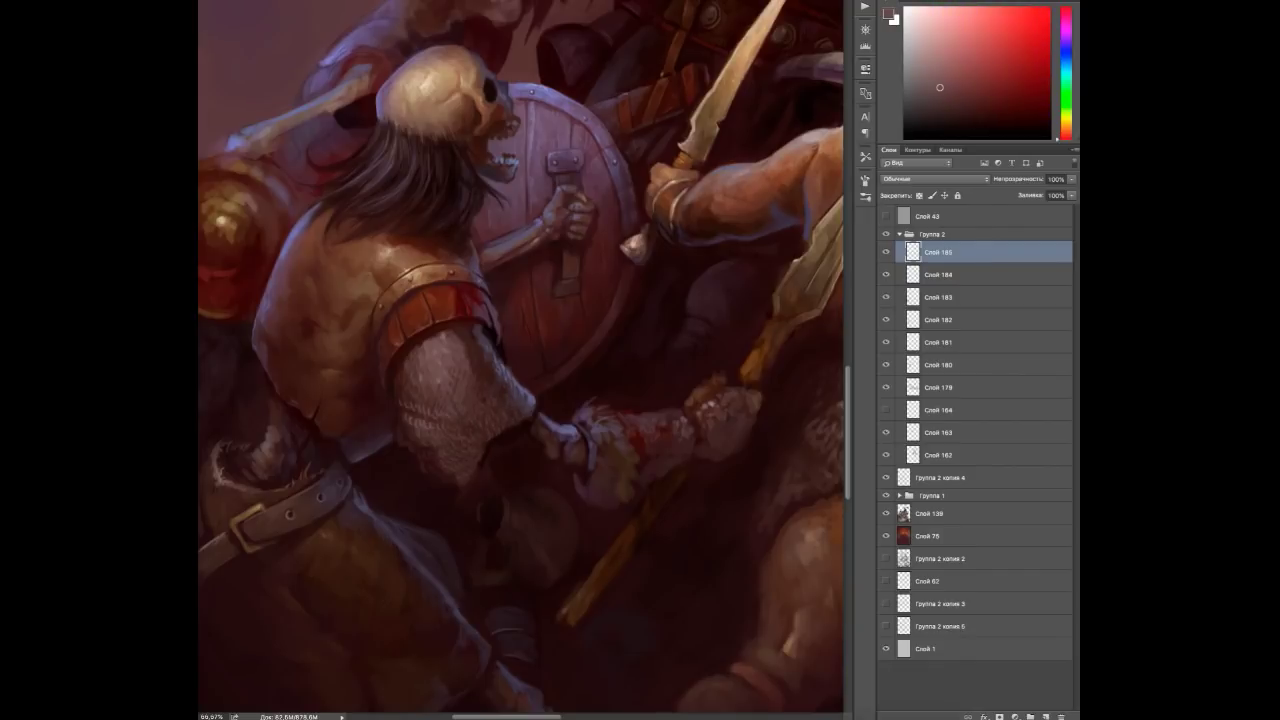
left_click(466, 367, "alt")
left_click(440, 395, "alt")
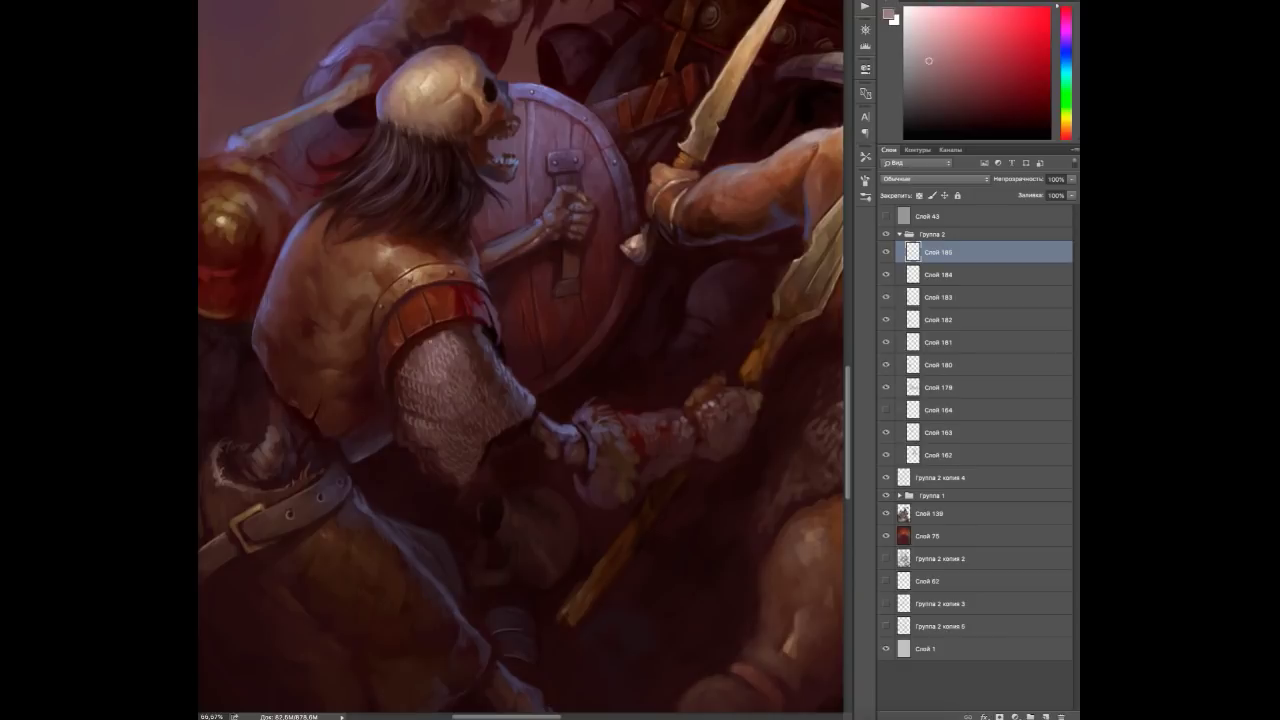
On a fresh layer, build up the sleeve's chainmail with lighter links and sampled shadow tones.
key("ctrl+shift+alt+n")
left_click(460, 370, "alt")
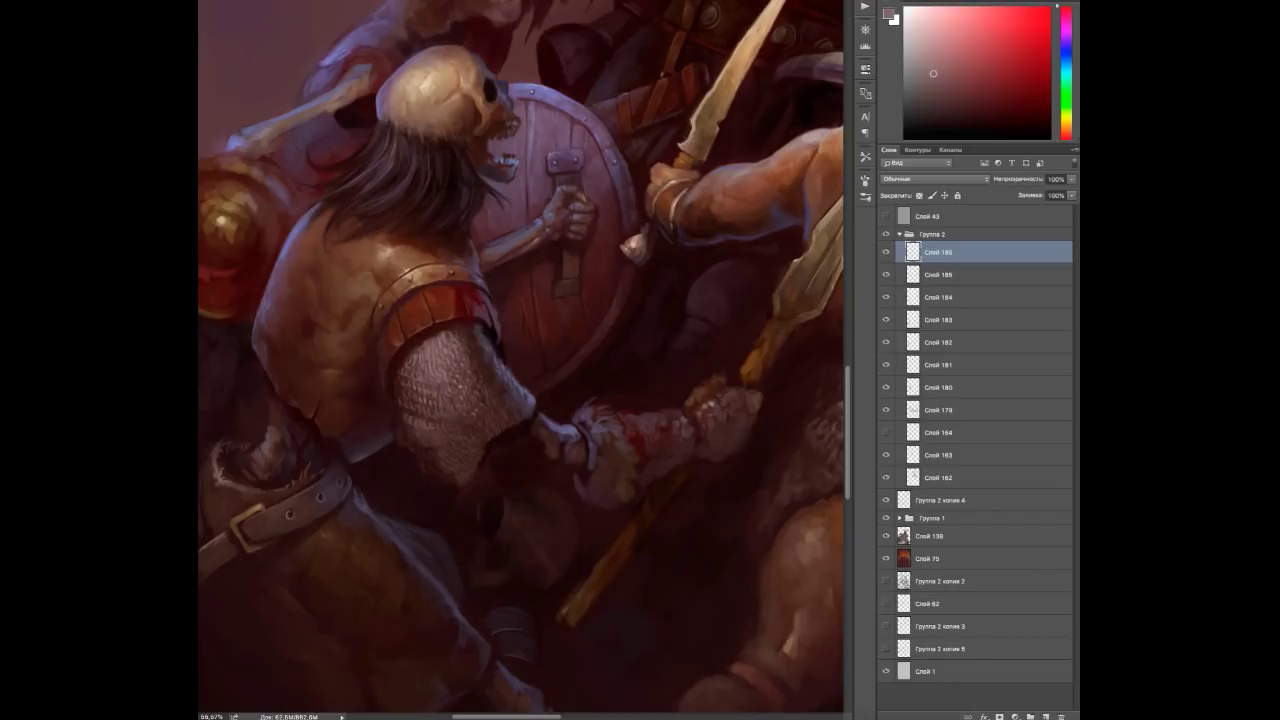
left_click(467, 467, "alt")
key("x")
left_click(447, 365, "alt")
left_click(536, 409, "alt")
left_click(494, 437, "alt")
left_click(403, 434, "alt")
left_click(429, 357, "alt")
Define the ragged hem of the chainmail sleeve against the background with sampled dark tones.
left_click_drag(434, 374, 406, 408)
left_click(510, 474, "alt")
left_click(497, 472, "alt")
left_click(485, 470, "alt")
left_click(458, 481, "alt")
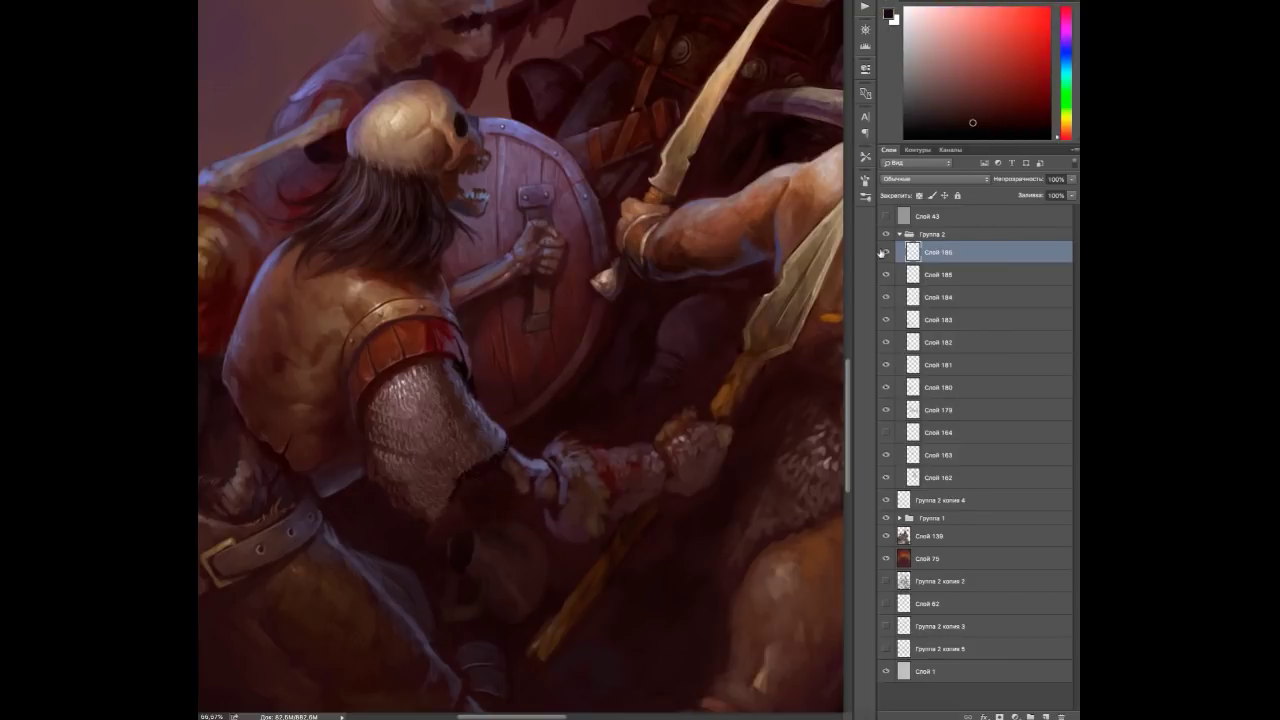
On a new layer, paint a fur cuff beyond the shield bearer's bony wrist with muted blue and sampled tones.
key("ctrl+shift+alt+n")
left_click(1066, 45)
left_click(943, 79)
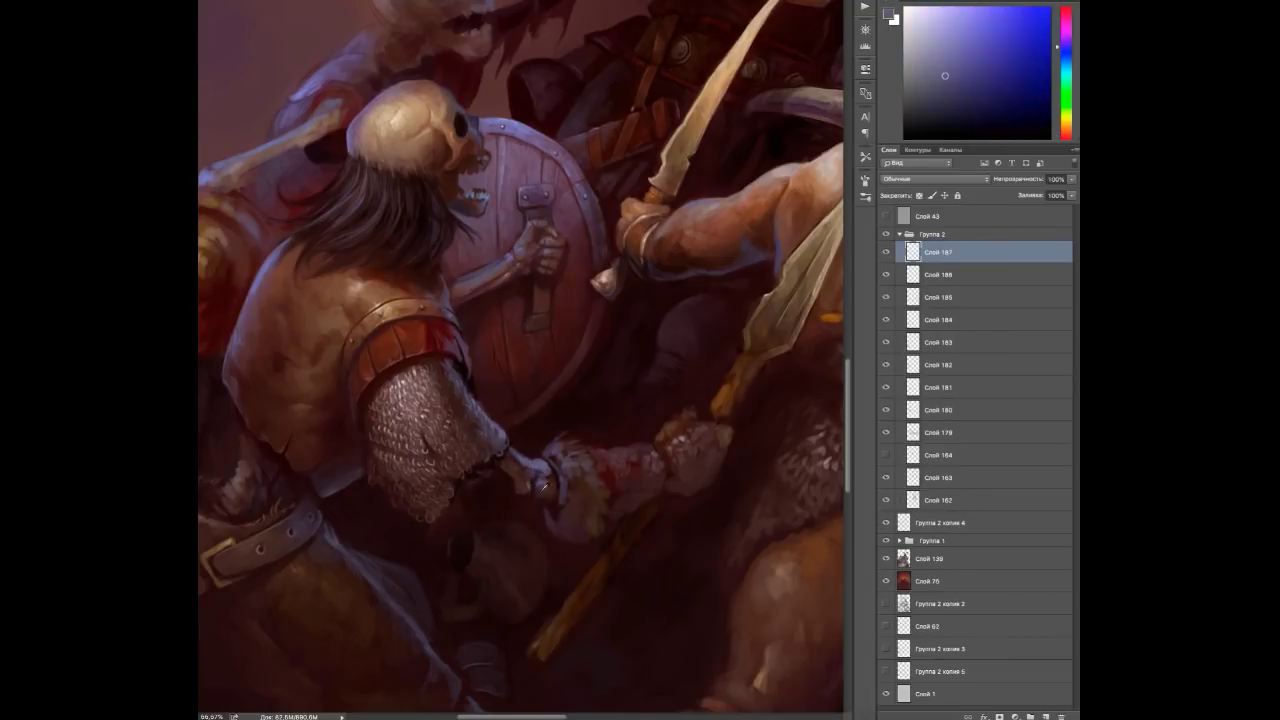
left_click(578, 458, "alt")
left_click(555, 465, "alt")
mouse_move(586, 470)
left_mouse_down()
mouse_move(571, 486)
mouse_move(600, 490)
mouse_move(547, 515)
mouse_move(554, 458)
left_mouse_up()
left_click(542, 460, "alt")
left_click(545, 456, "alt")
mouse_move(548, 458)
left_mouse_down("alt")
mouse_move(619, 515)
mouse_move(685, 452)
left_mouse_up("alt")
left_click(685, 452, "alt")
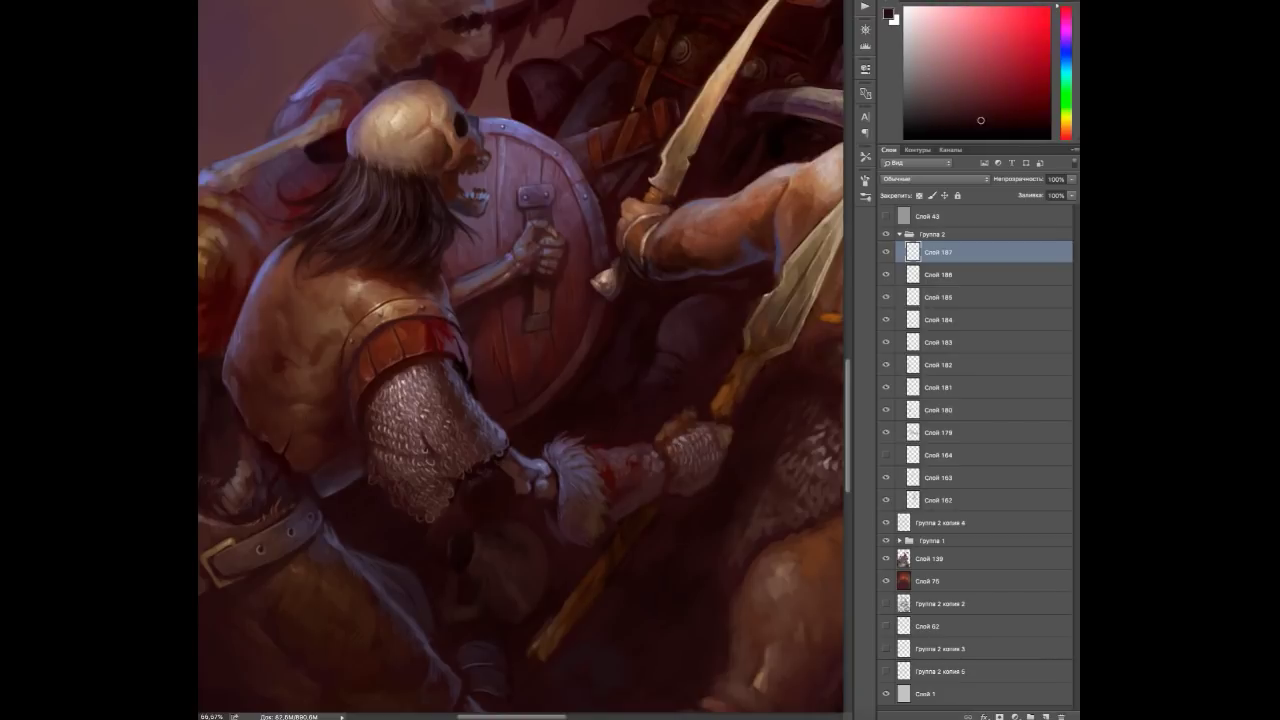
Add mail texture to the hand gripping the spear and define its fingers and edge with sampled tones.
left_click(400, 385, "alt")
left_click(667, 435, "alt")
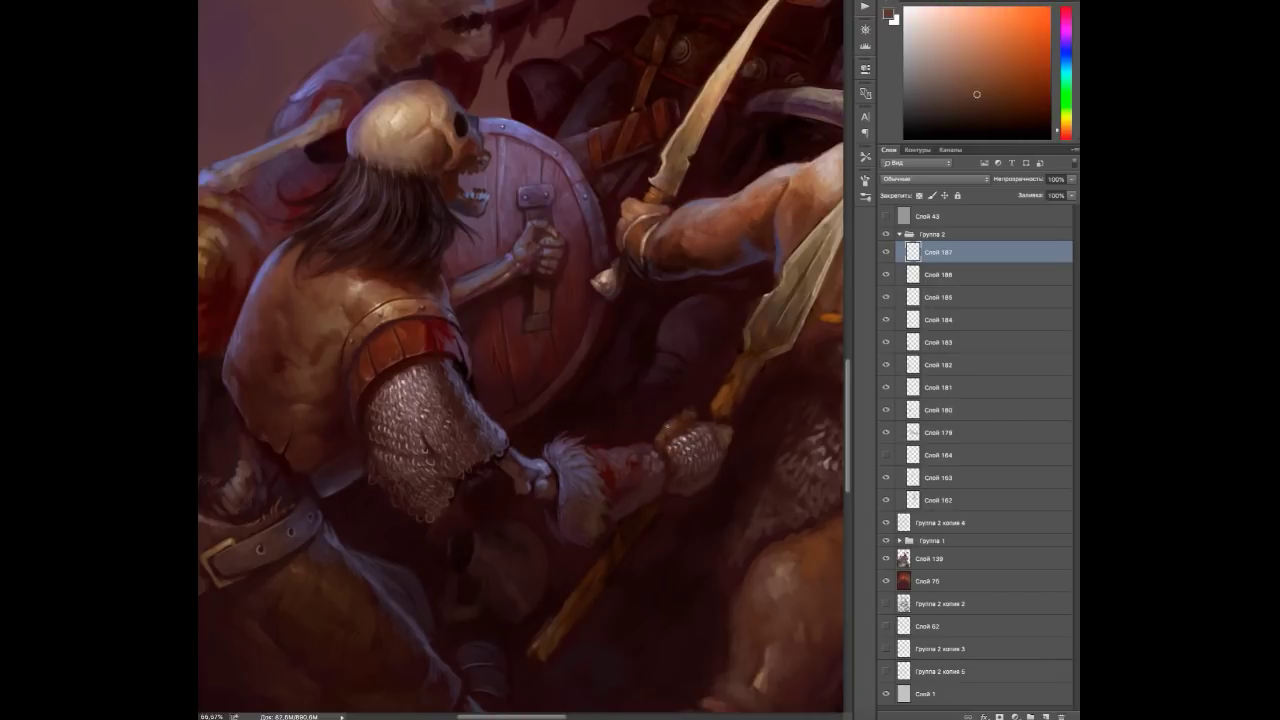
left_click(705, 428, "alt")
left_click(728, 410, "alt")
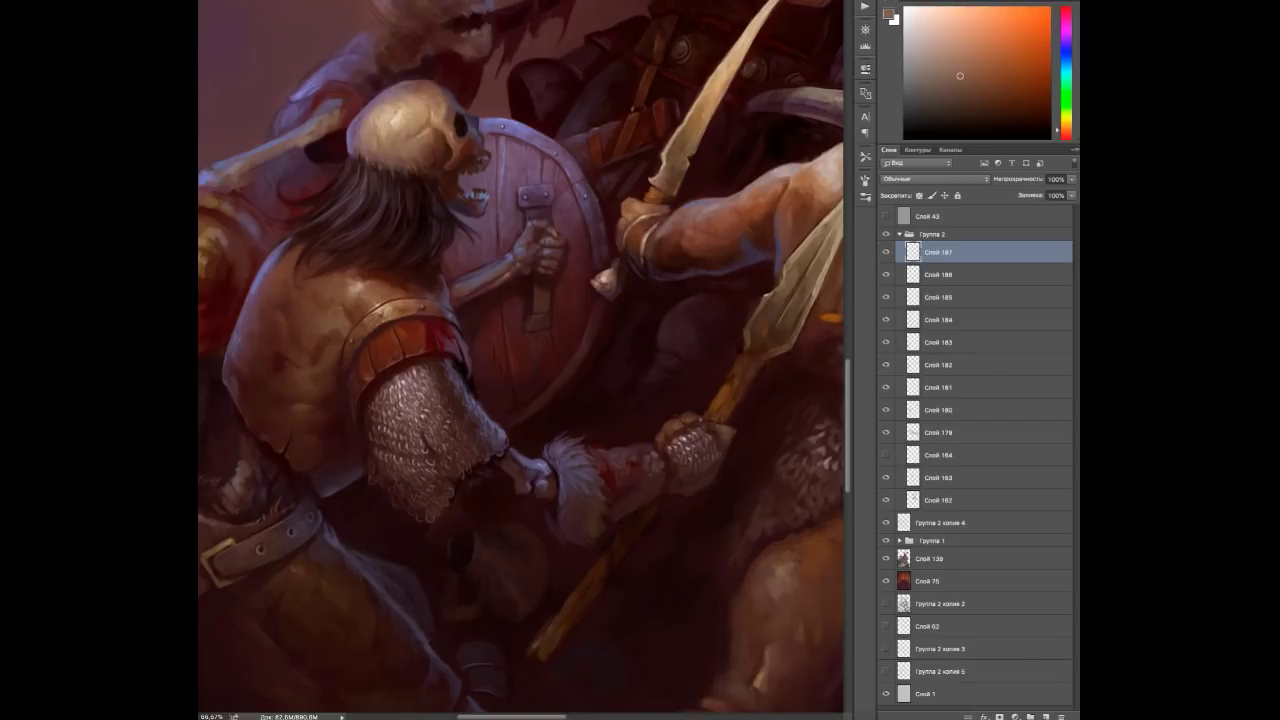
left_click(683, 493, "alt")
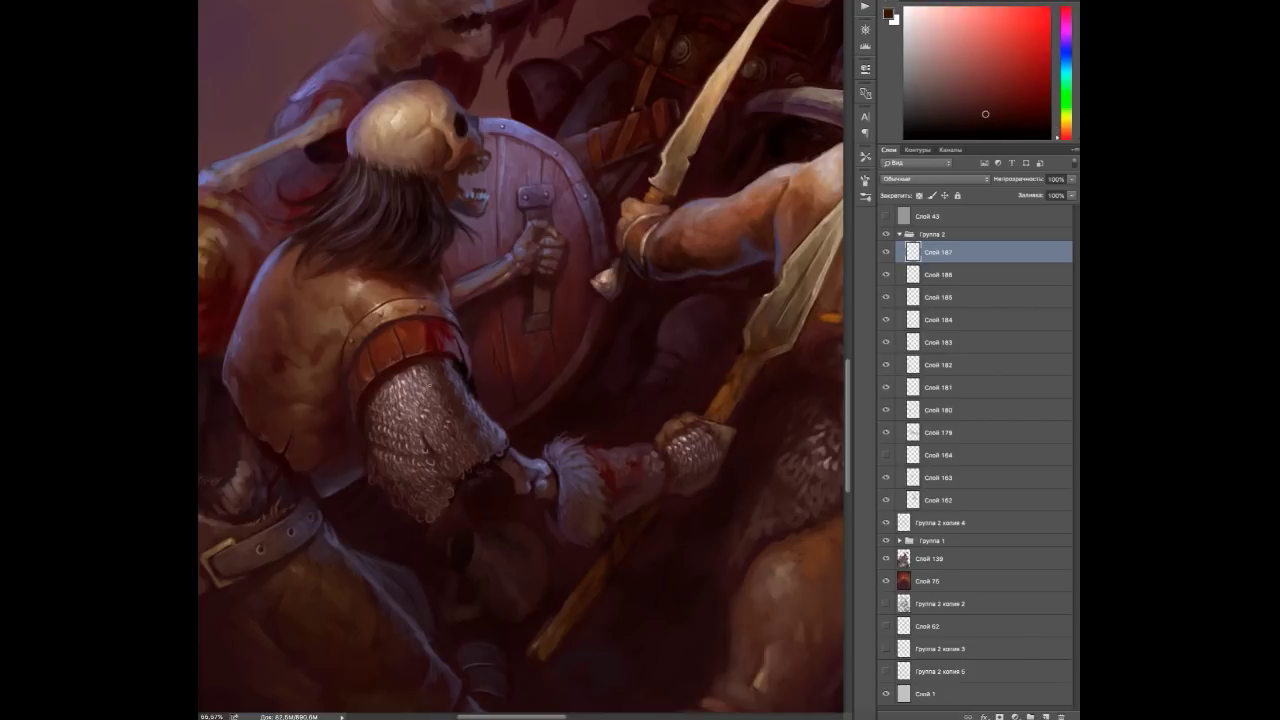
Paint chainmail on the forearm between the fur cuff and the gripping hand, continuing on a new layer.
left_click_drag(611, 482, 563, 510)
left_click(600, 493, "alt")
left_click(563, 511, "alt")
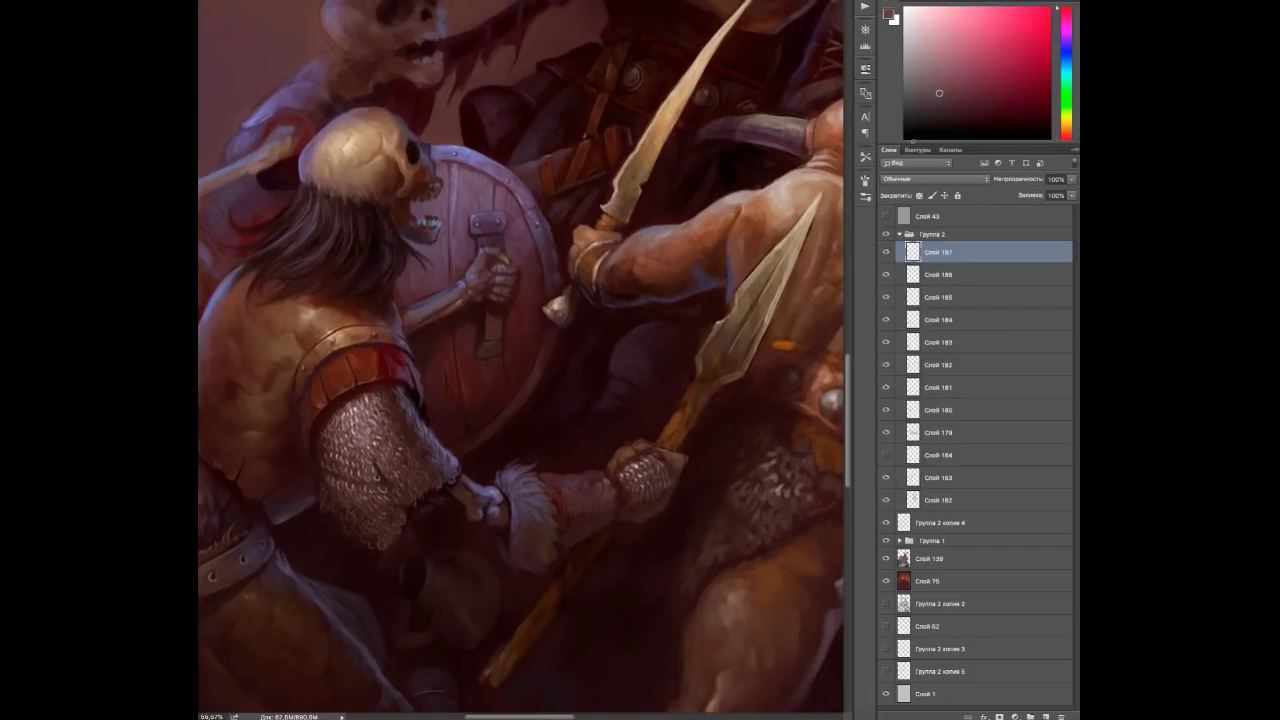
key("ctrl+shift+alt+n")
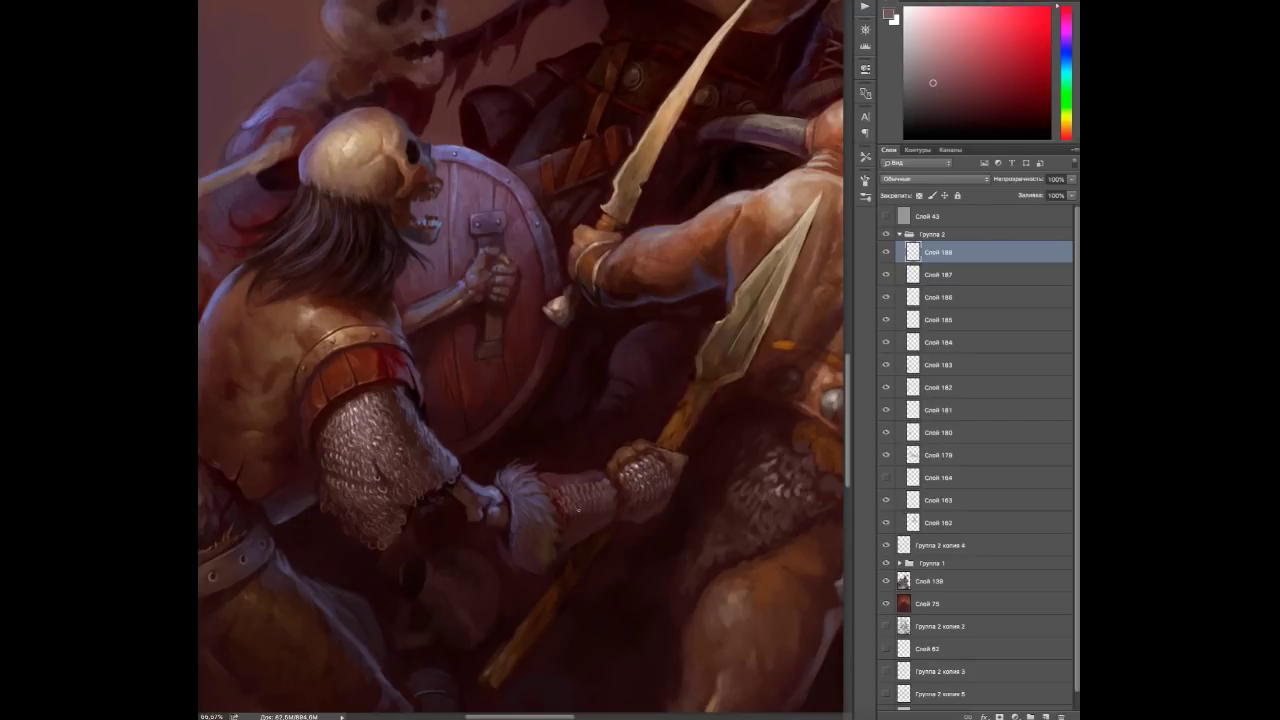
left_click(587, 537, "alt")
left_click(590, 474, "alt")
left_click(592, 474, "alt")
left_click(567, 476, "alt")
Repaint the wooden spear shaft between the gripping hand and the blade with sampled brown tones.
scroll(432, 470, "down", 4)
scroll(403, 401, "up", 4)
left_click(619, 409, "alt")
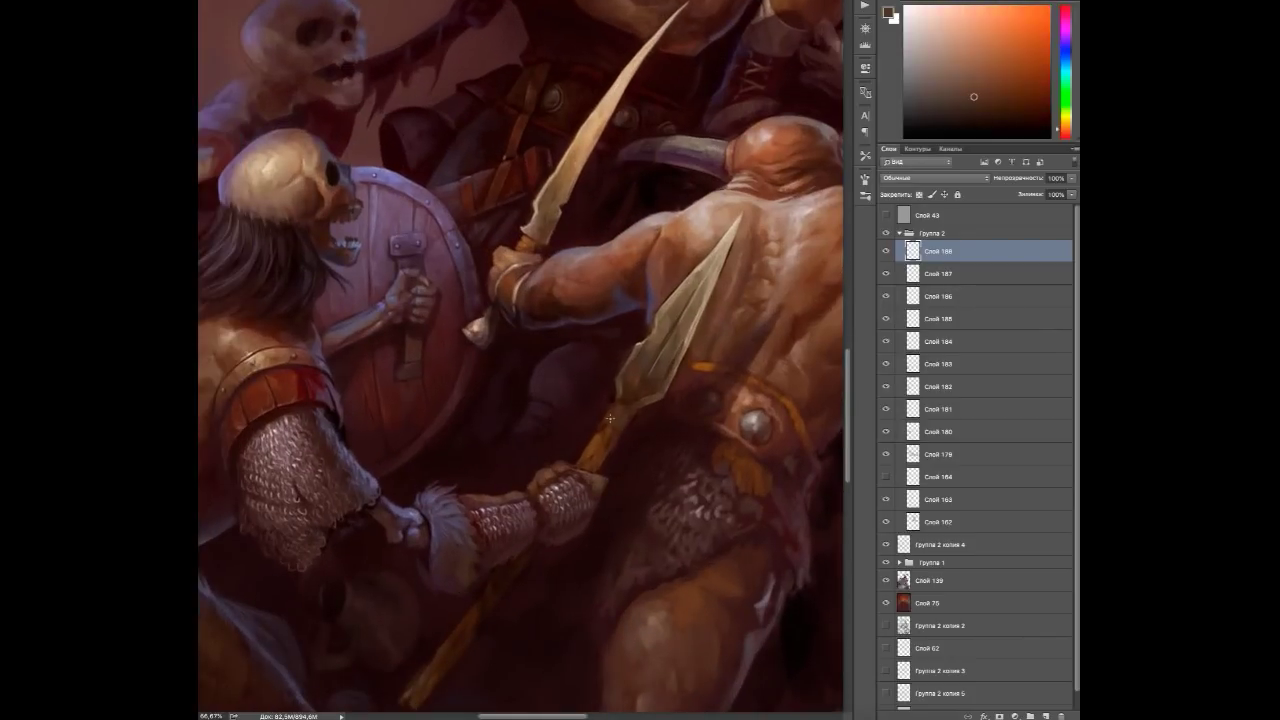
left_click(598, 431, "alt")
left_click(598, 431, "alt")
left_click(620, 420, "alt")
left_click(648, 406, "alt")
left_click(668, 395, "alt")
left_click_drag(668, 395, 767, 306)
left_click(767, 306, "alt")
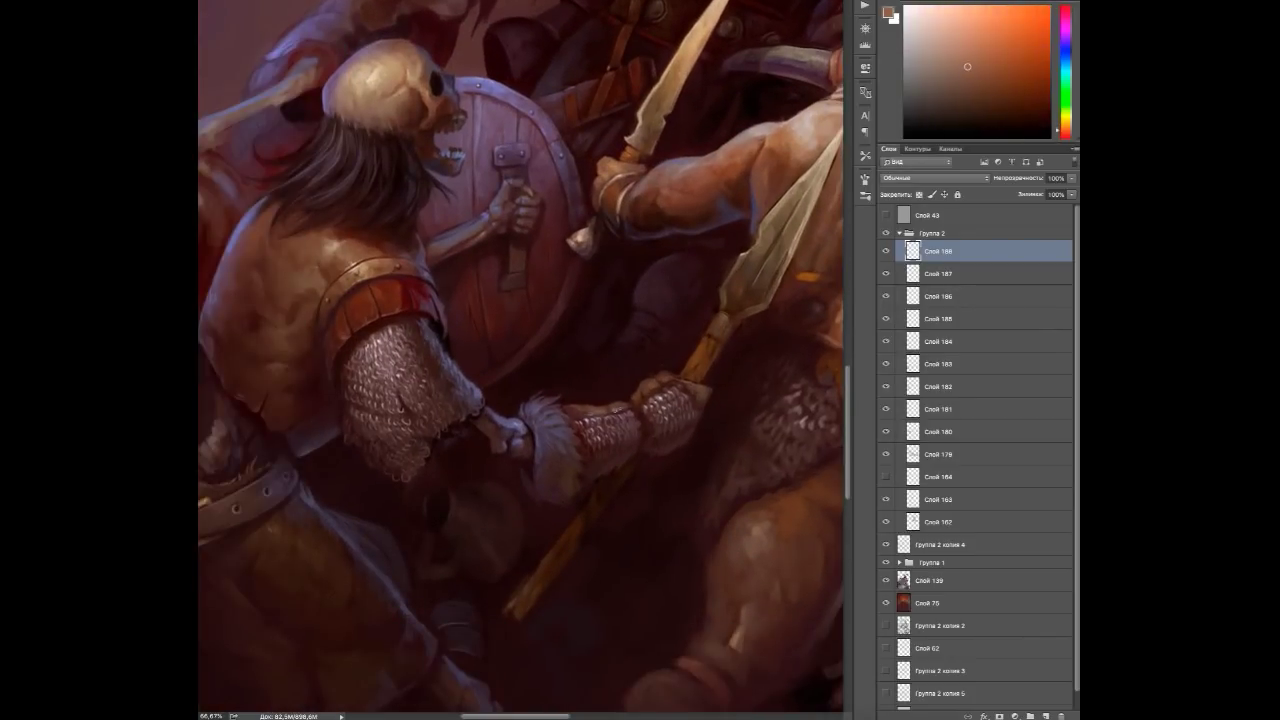
Detail the lower spear shaft and shape its splintered end with sampled dark and brown tones.
left_click(540, 455, "alt")
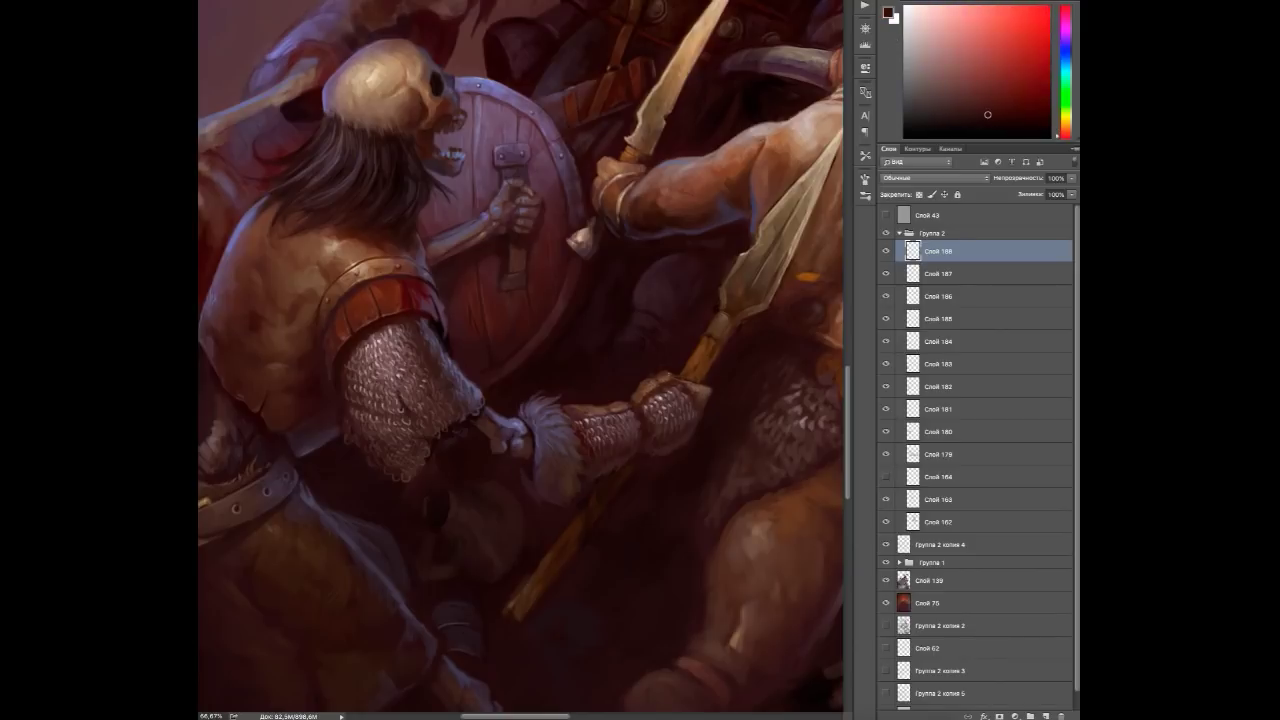
left_click(525, 540, "alt")
left_click(510, 605, "alt")
left_click(500, 612, "alt")
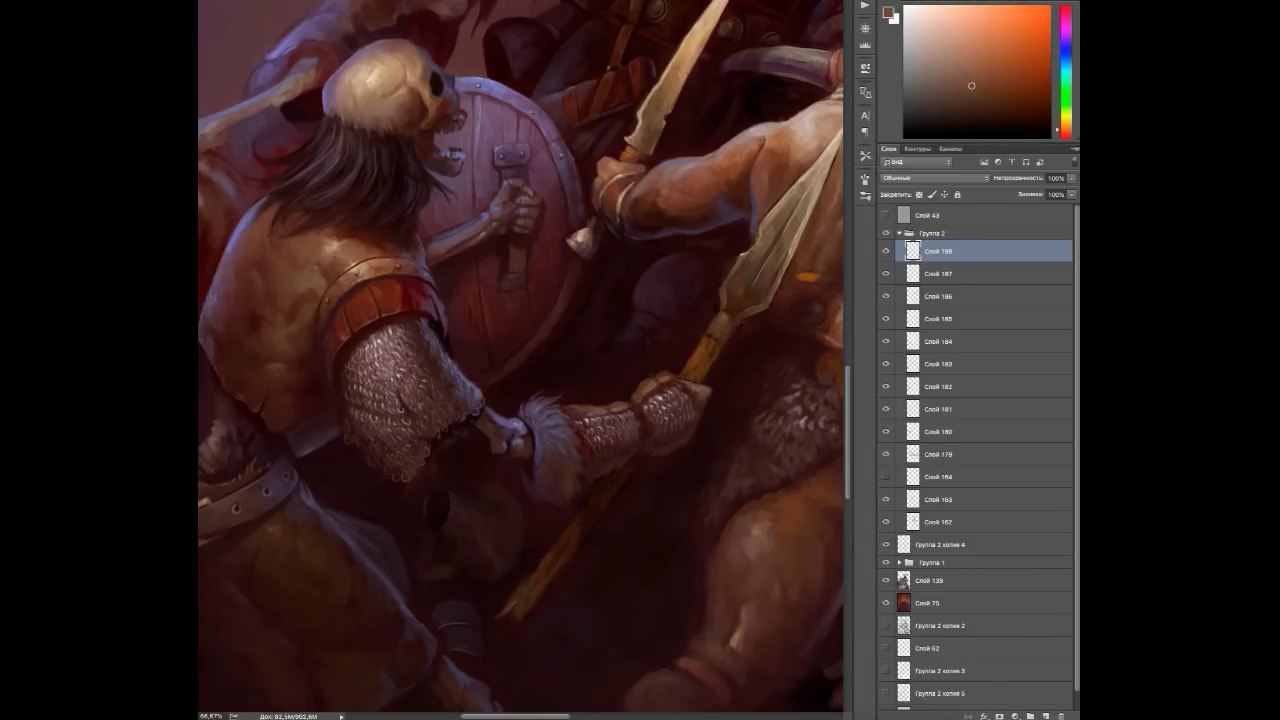
left_click(547, 575, "alt")
left_click(574, 526, "alt")
Sketch the jaw and teeth of the dim skull beneath the chainmail sleeve with sampled dark tones.
left_click(474, 517, "alt")
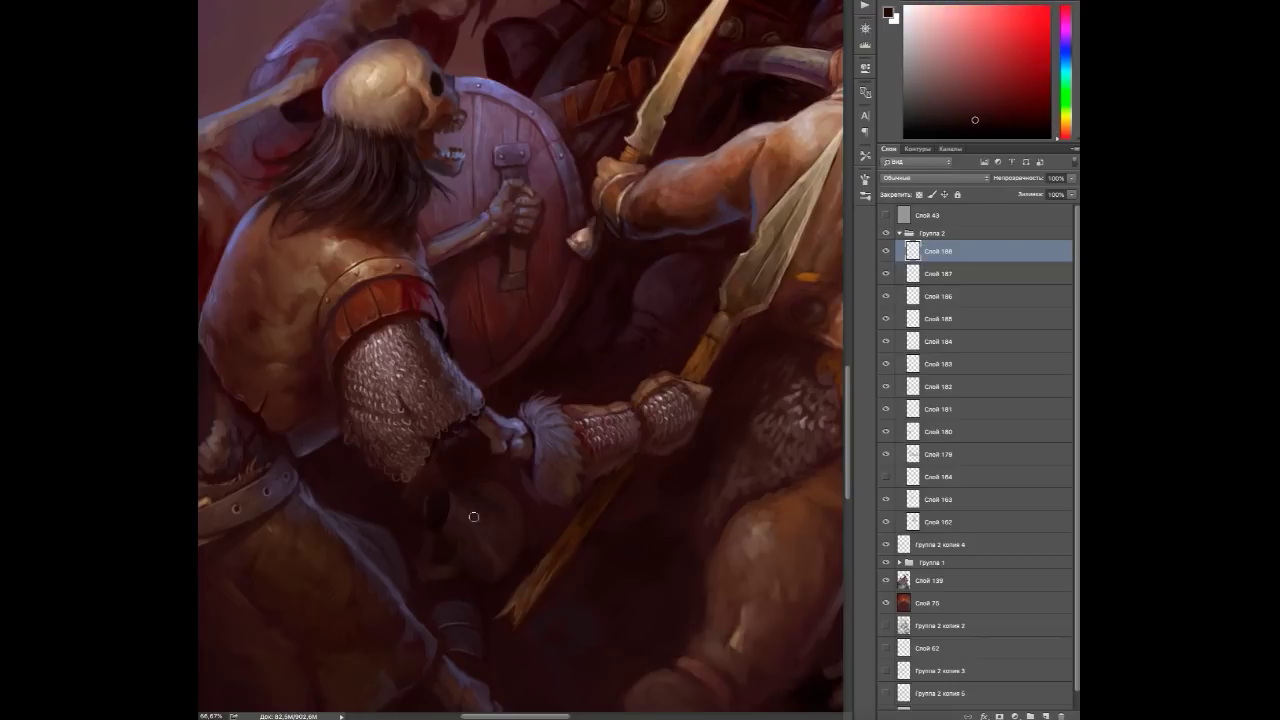
left_click_drag(474, 517, 500, 492)
left_click(493, 534, "alt")
left_click(490, 566, "alt")
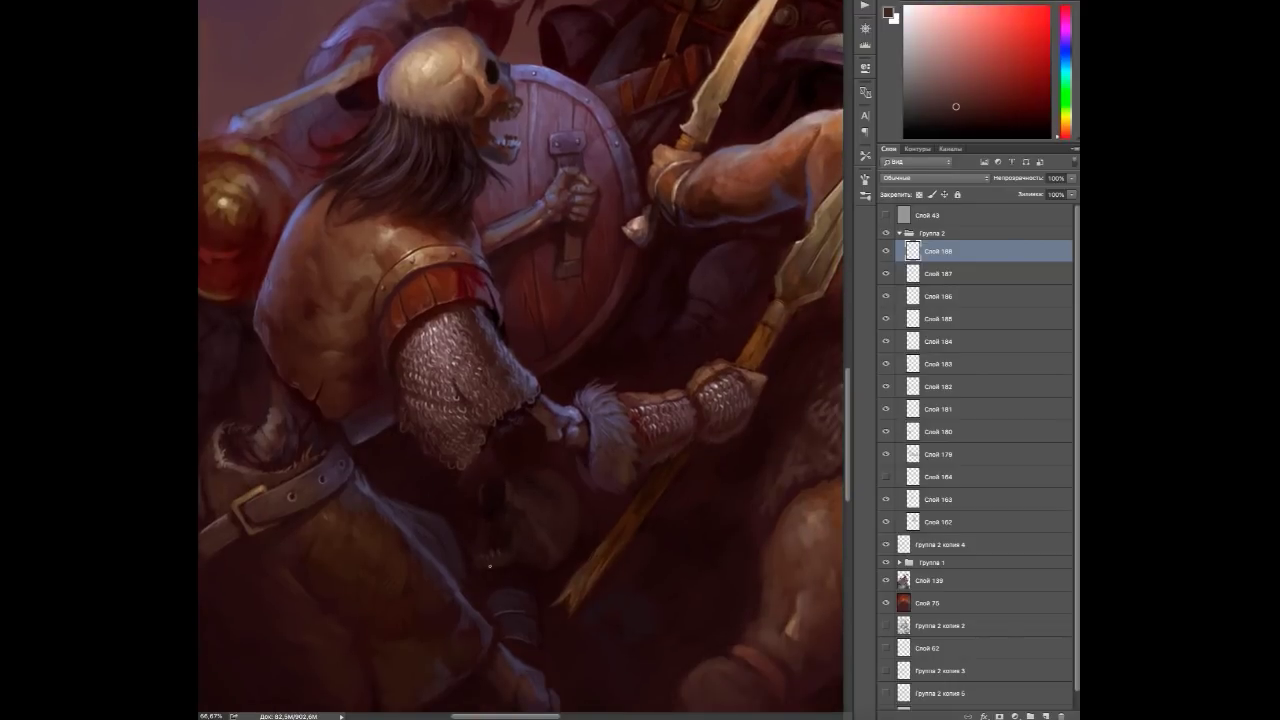
left_click(505, 505, "alt")
left_click(491, 460, "alt")
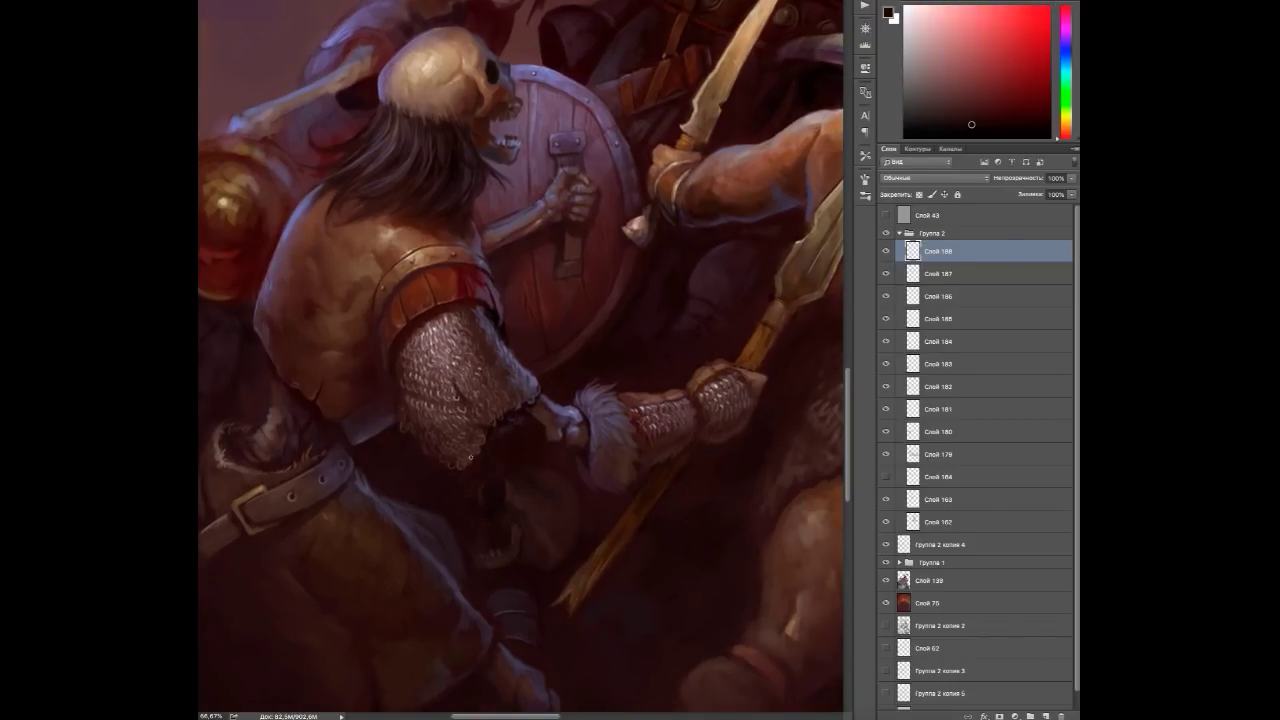
Shape the dim skull's brow and cranium in the shadows behind the spear with sampled tones.
left_click(476, 475, "alt")
left_click(495, 490, "alt")
left_click(510, 500, "alt")
left_click(529, 510, "alt")
left_click(564, 532, "alt")
left_click(532, 520, "alt")
left_click(558, 461, "alt")
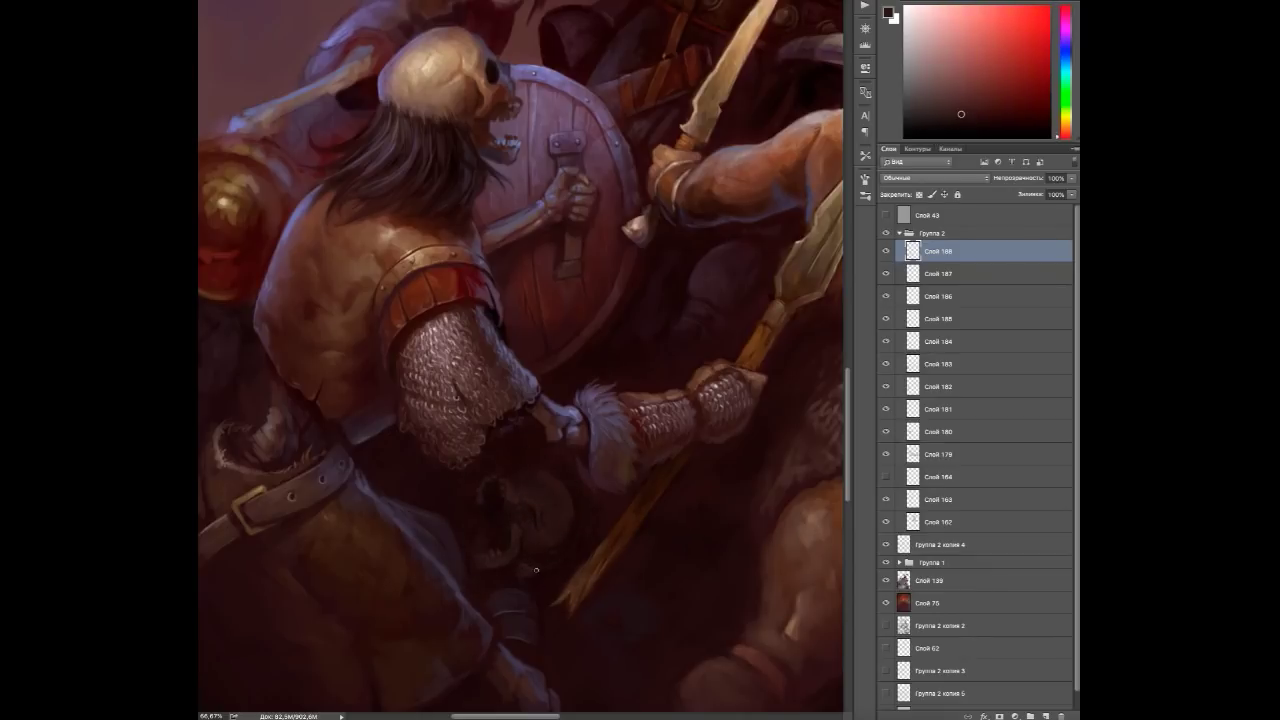
Refine the dim skull's eye socket and surrounding shadows with sampled dark tones.
left_click(564, 503, "alt")
left_click(511, 514, "alt")
left_click(514, 480, "alt")
left_click(514, 480, "alt")
left_click(520, 484, "alt")
left_click(524, 486, "alt")
Define the upper rim of the red-and-gold shield beside the rear skeleton's hand with sampled dark red tones.
left_click_drag(524, 486, 397, 489)
left_click(397, 489, "alt")
left_click(397, 489, "alt")
left_click(345, 513, "alt")
left_click(345, 513, "alt")
left_click(324, 405, "alt")
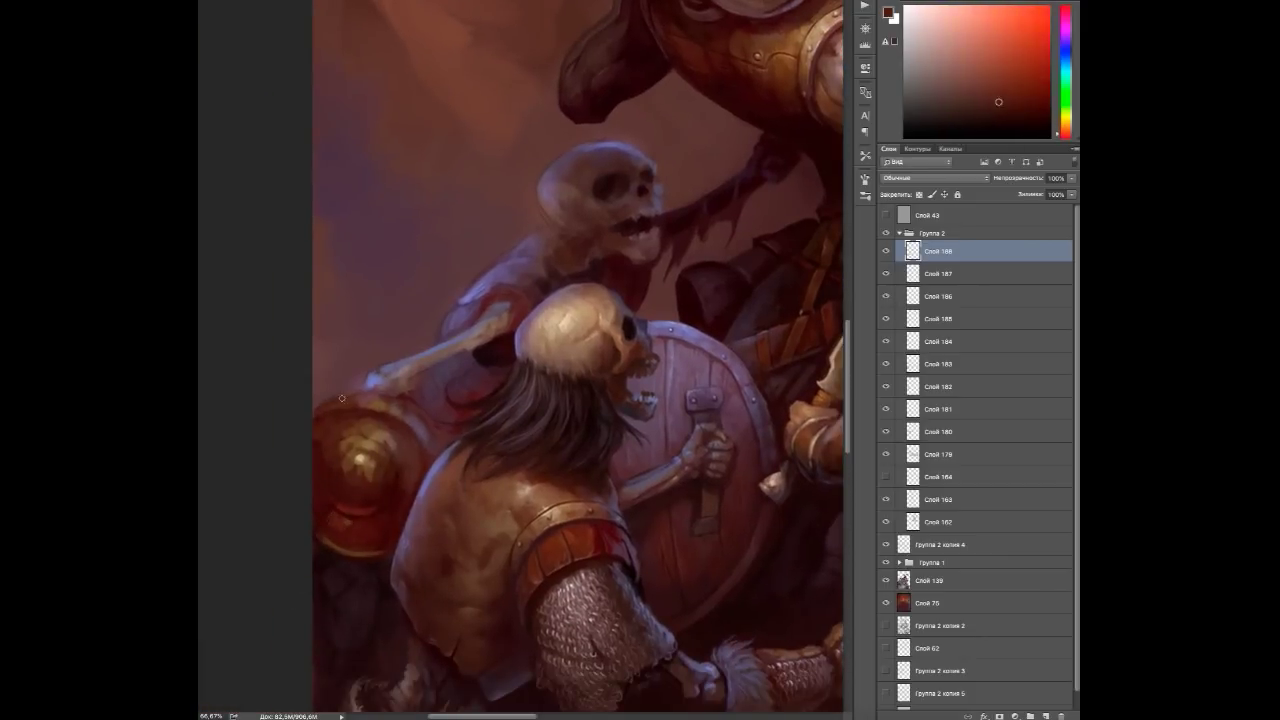
left_click(360, 400, "alt")
left_click(380, 400, "alt")
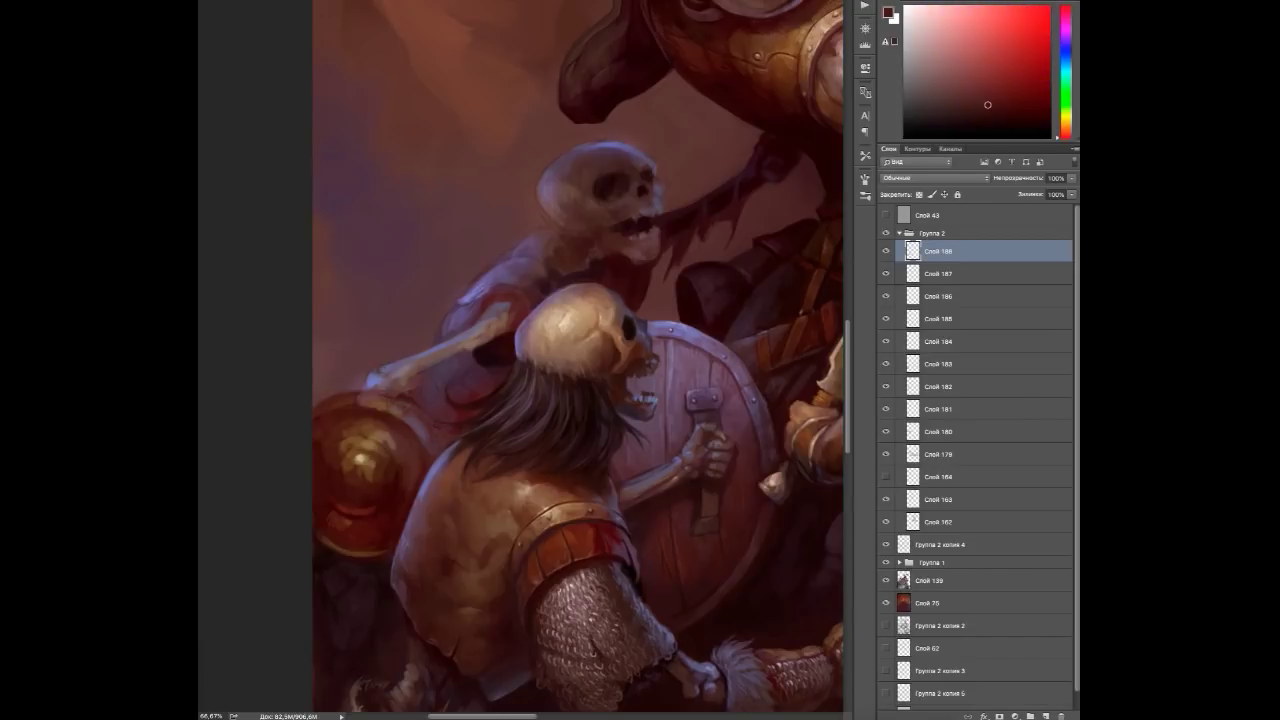
Paint rows of small armor plates on the rear skeleton's torso beneath its outstretched arm with sampled tones.
left_click(419, 407, "alt")
left_click(431, 408, "alt")
left_click(465, 379, "alt")
left_click(444, 387, "alt")
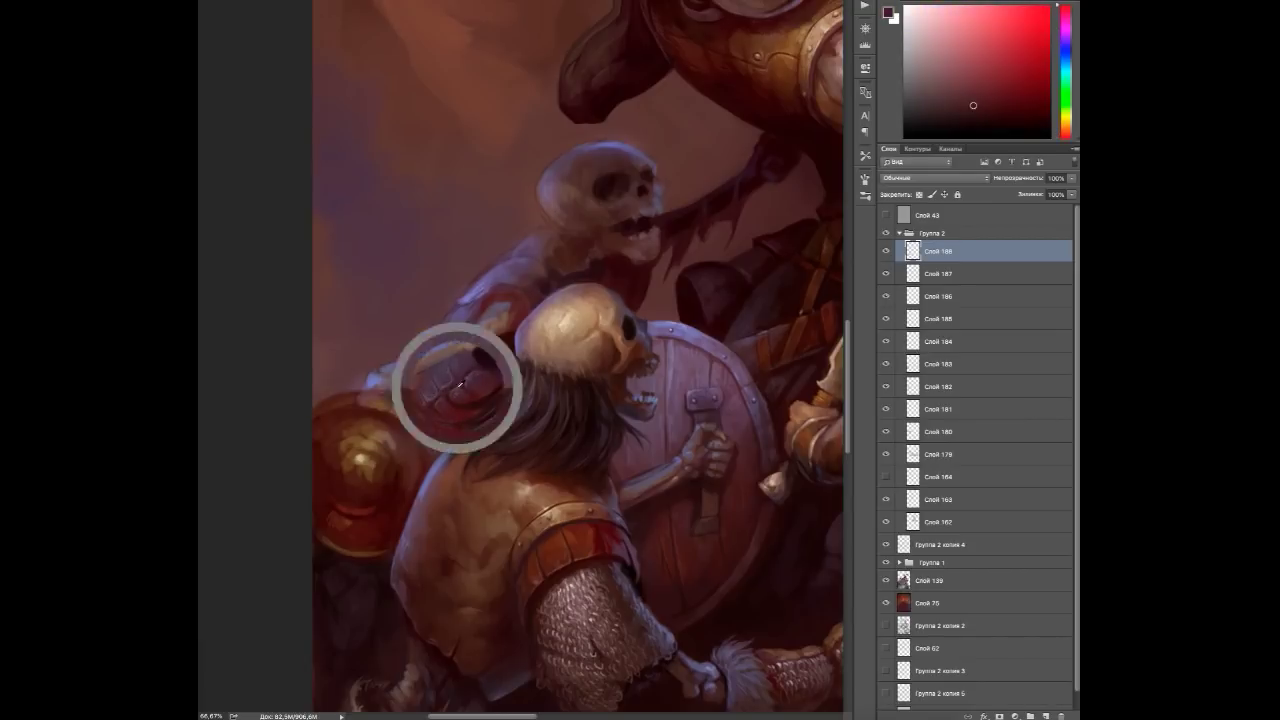
left_click(466, 366, "alt")
left_click(422, 388, "alt")
left_click(420, 390, "alt")
left_click(419, 392, "alt")
left_click(416, 395, "alt")
left_click(413, 398, "alt")
left_click(413, 398, "alt")
left_click(410, 393, "alt")
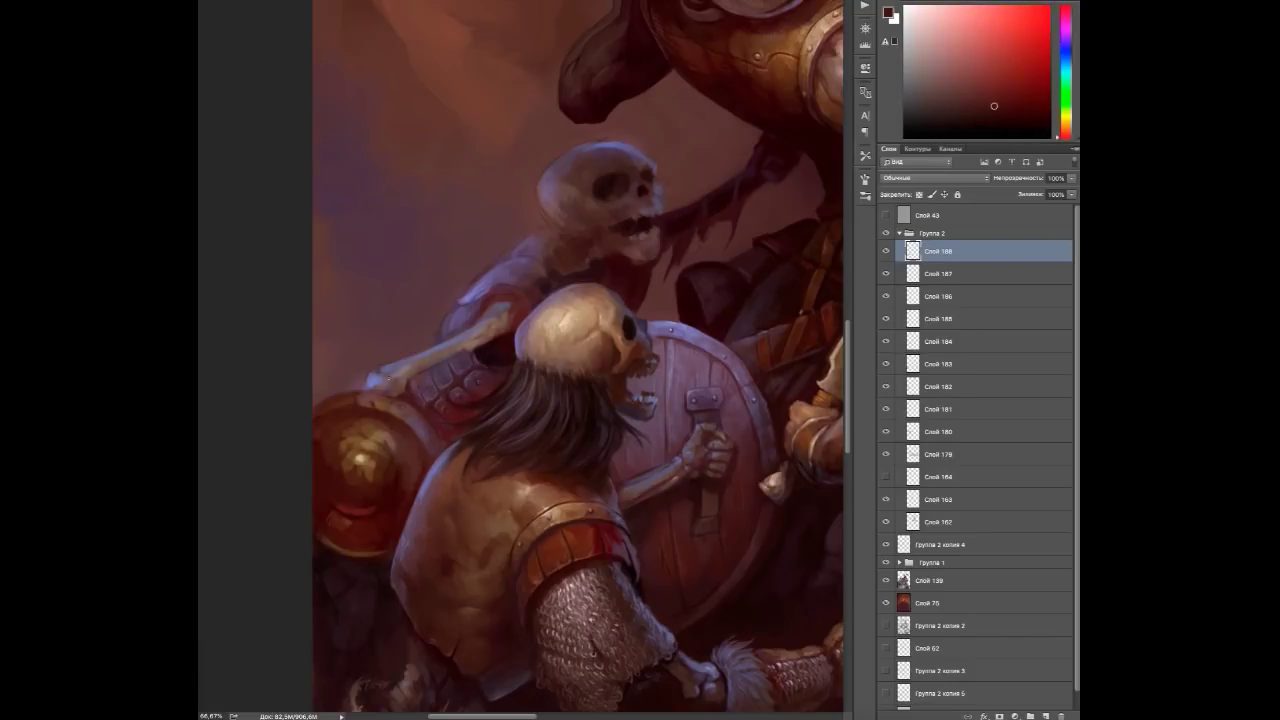
Refine the rear skeleton's hand and arm bone with sampled light and shadow tones.
left_click(396, 386, "alt")
left_click(394, 366, "alt")
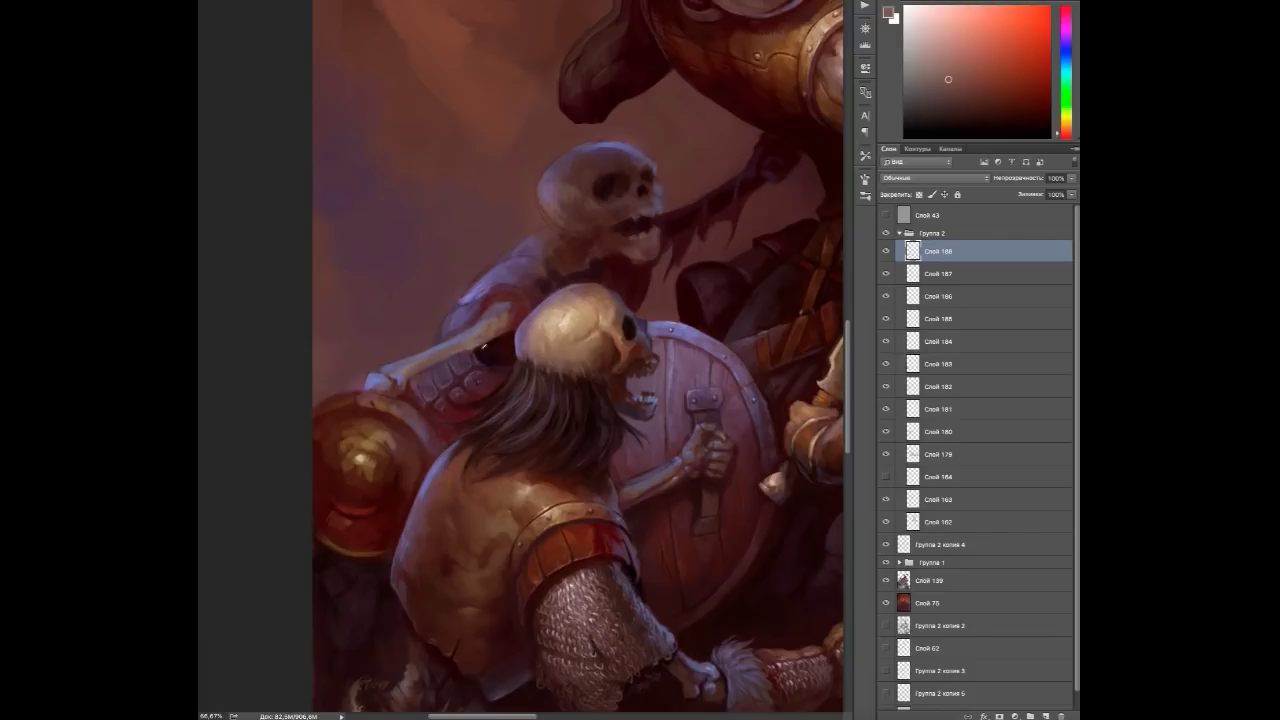
left_click(470, 350, "alt")
left_click(462, 255, "alt")
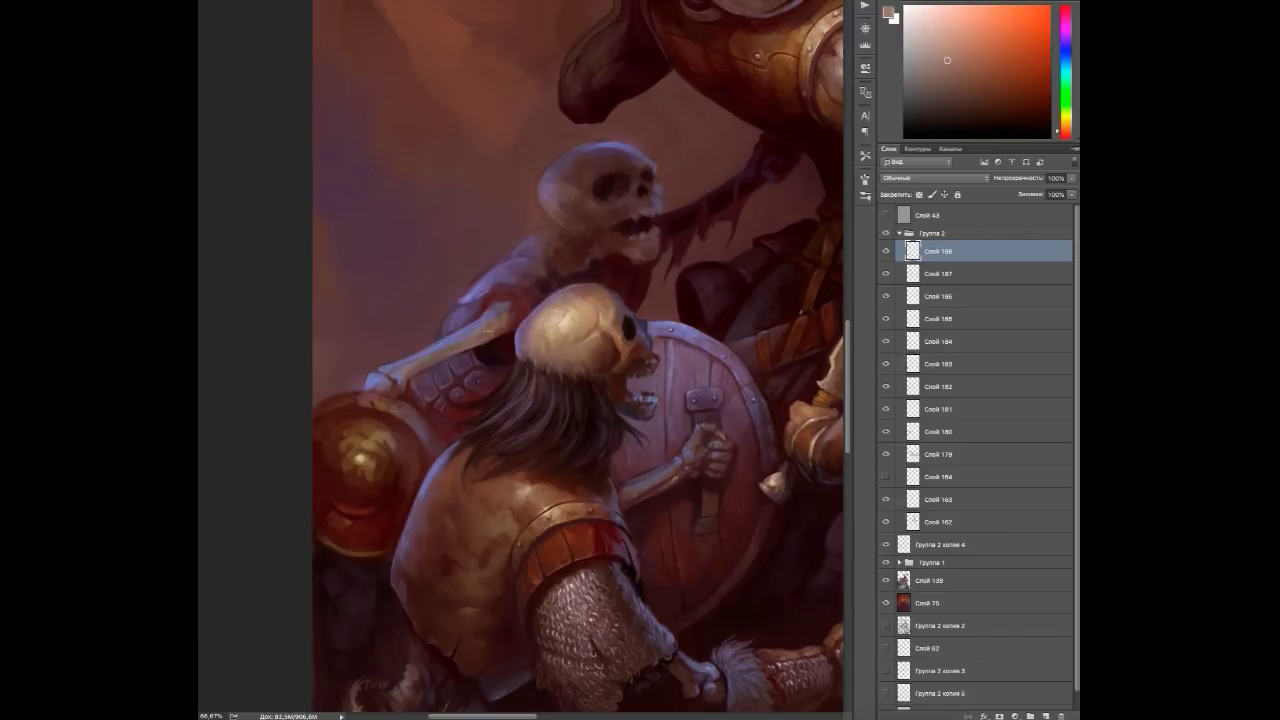
Define the armhole edge around the rear skeleton's upper arm with dark red and bluish tones.
left_click(470, 320, "alt")
left_click(480, 309, "alt")
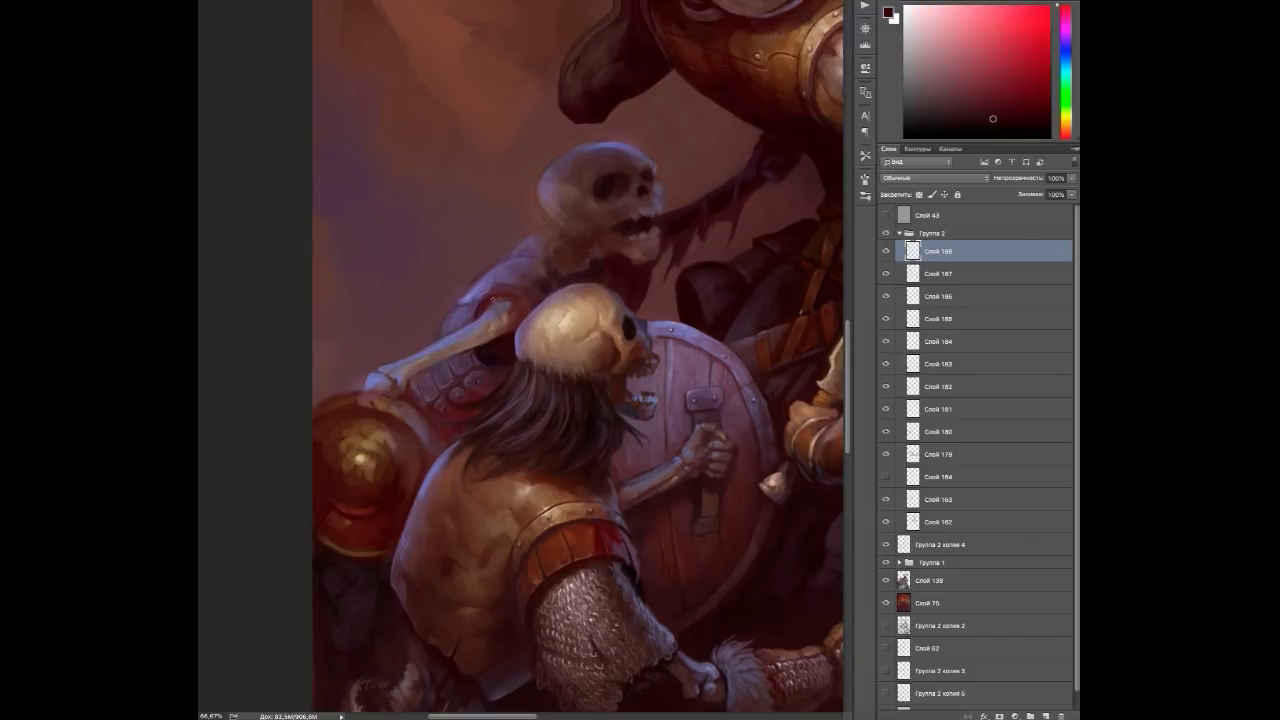
left_click(483, 328, "alt")
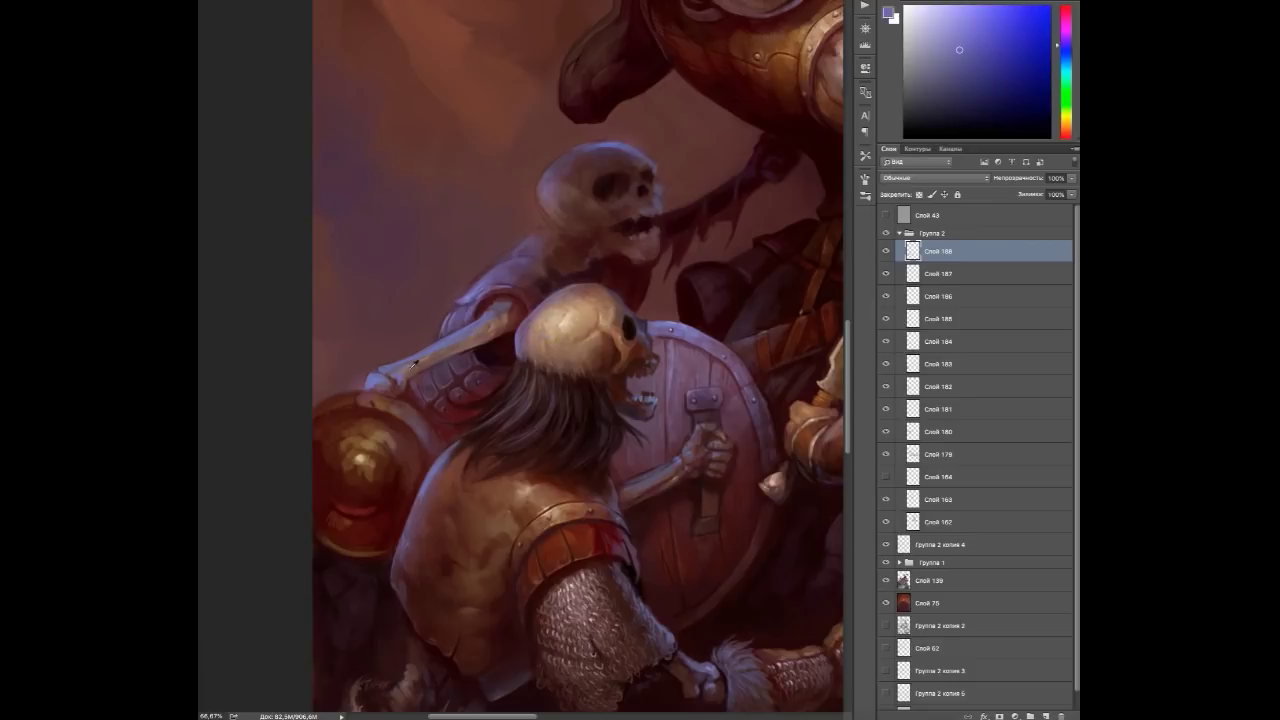
Model the rear skeleton's shoulder armor and collar, adding bluish highlights along the outer edge.
left_click(506, 275, "alt")
left_click(505, 258, "alt")
left_click(547, 245, "alt")
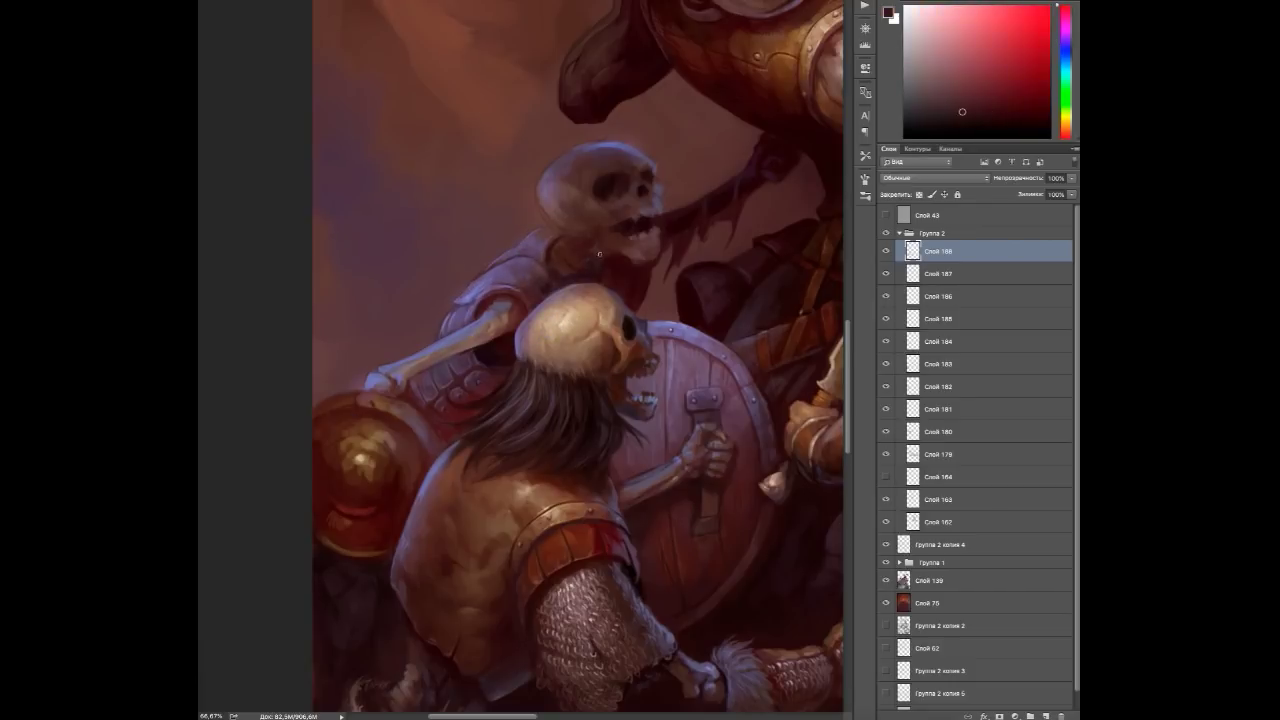
left_click(525, 265, "alt")
left_click(540, 272, "alt")
left_click(435, 335, "alt")
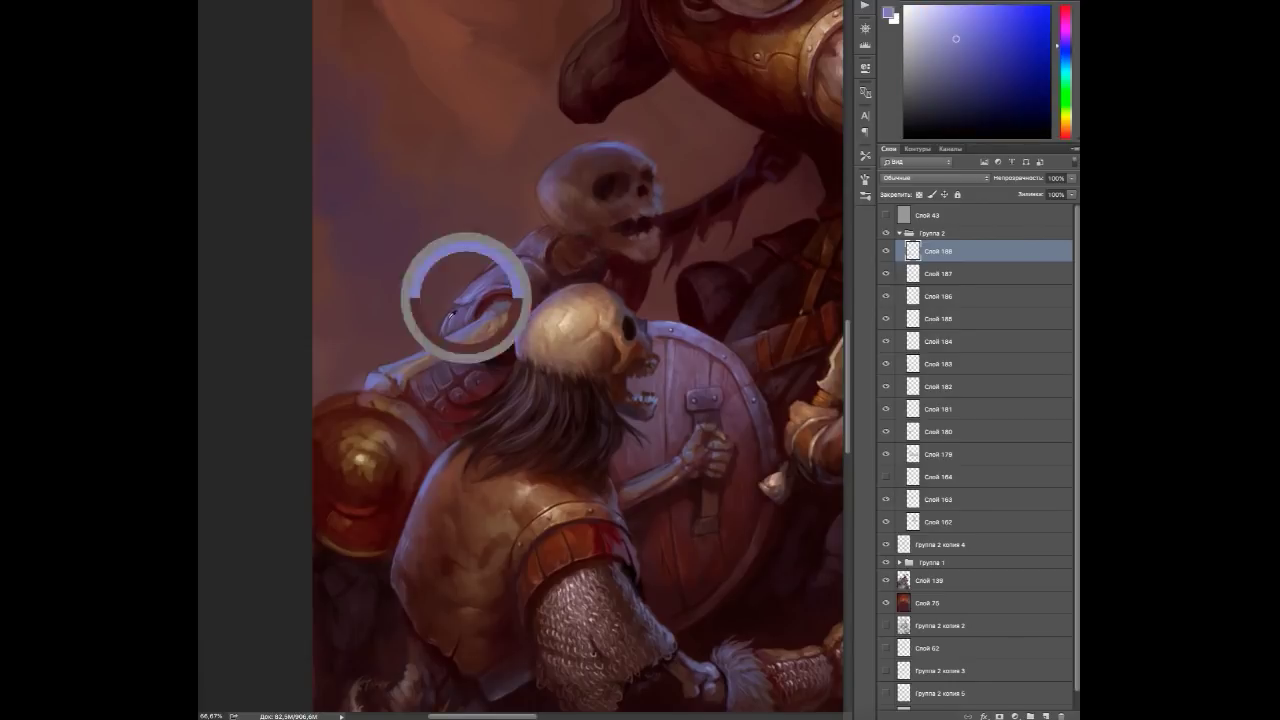
left_click(441, 328, "alt")
Shade the upper rim of the rear skeleton's round shield beneath its hand with sampled brown tones.
left_click_drag(548, 319, 606, 310)
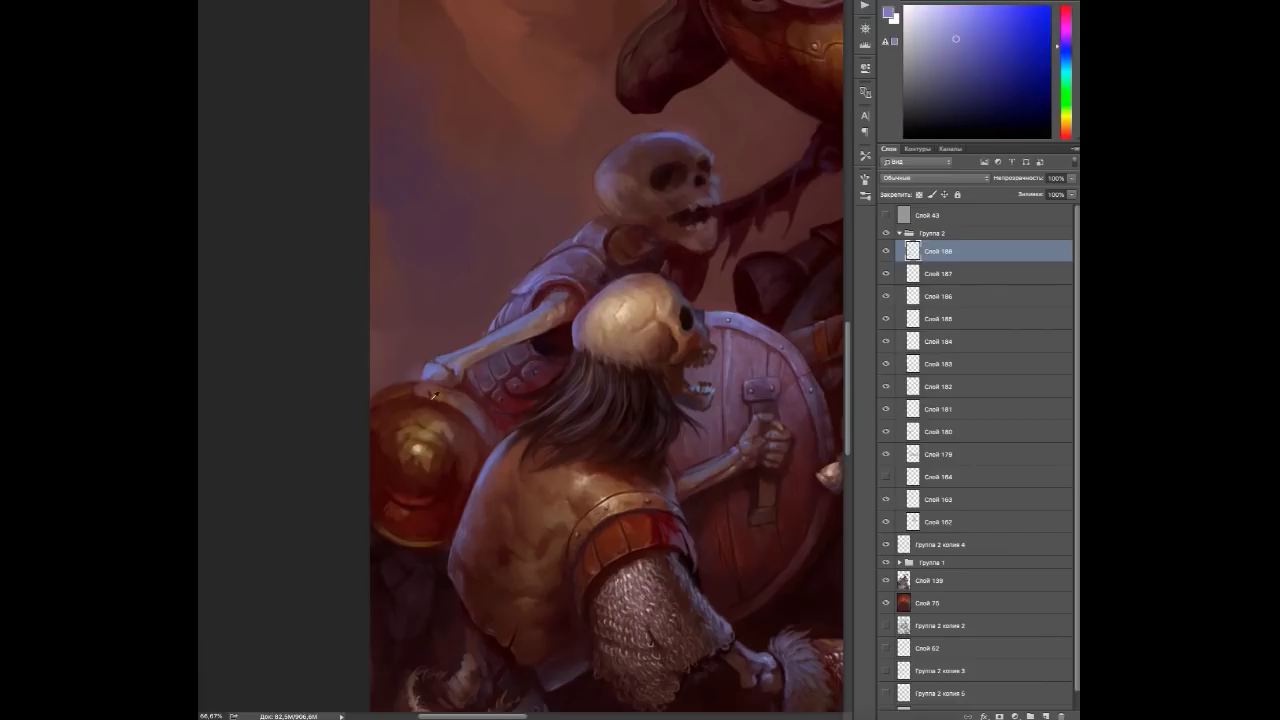
left_click(382, 422, "alt")
left_click(402, 404, "alt")
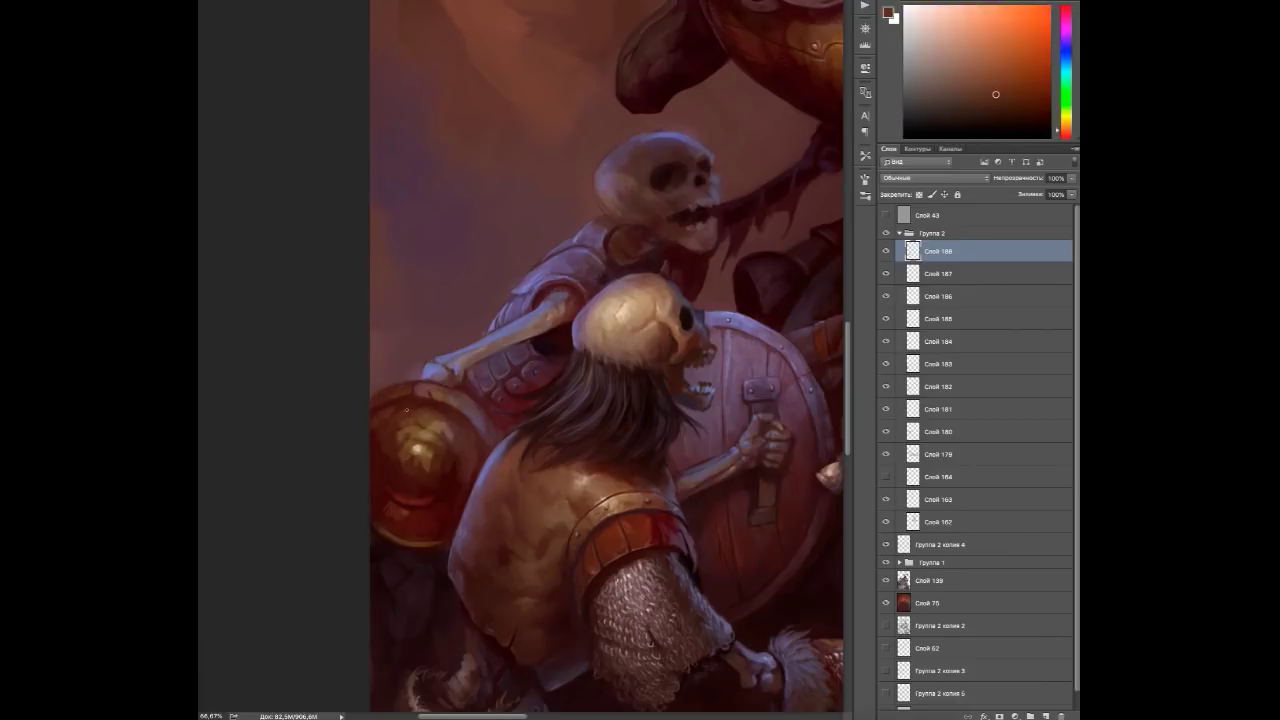
left_click(452, 431, "alt")
left_click(452, 431, "alt")
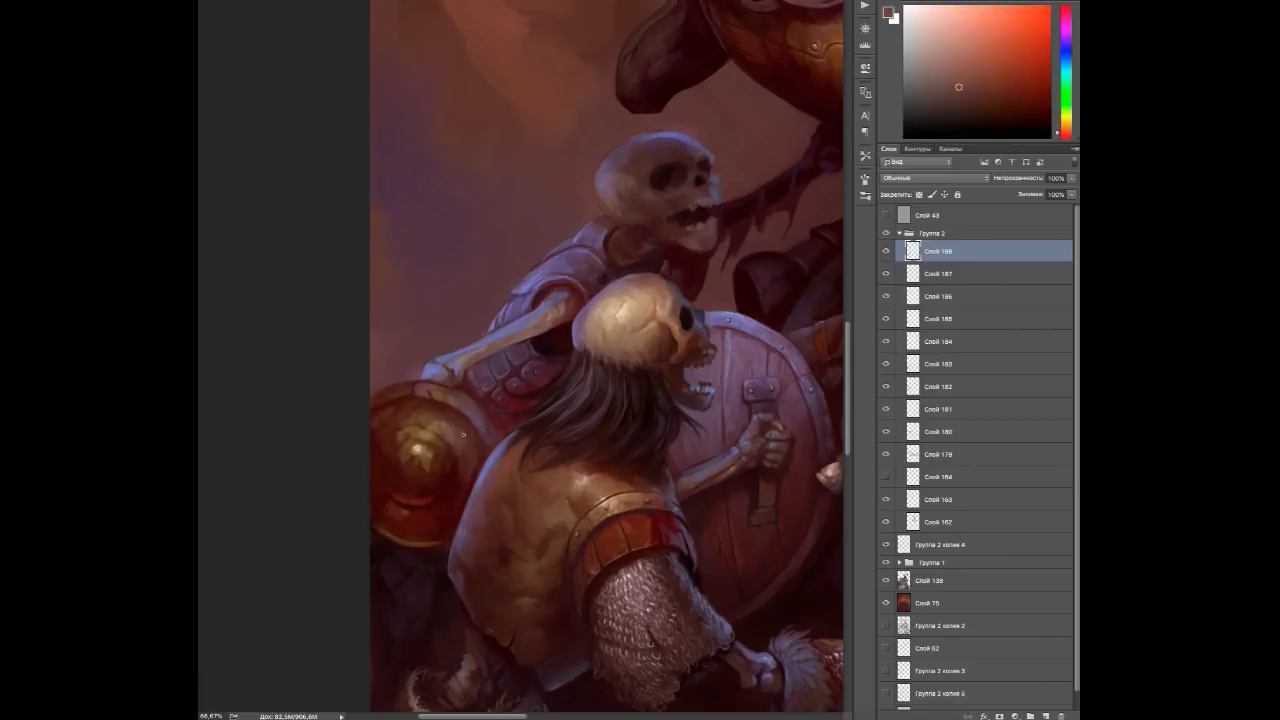
Model the round metal boss at the center of the rear skeleton's shield with sampled gold and dark tones.
left_click(432, 452, "alt")
left_click(432, 452, "alt")
left_click(432, 452, "alt")
left_click(433, 458, "alt")
left_click(433, 458, "alt")
left_click(420, 462, "alt")
left_click(397, 453, "alt")
left_click(406, 480, "alt")
Refine the ring around the rear skeleton's shield boss and the shield's edge with sampled light and dark tones.
left_click(423, 431, "alt")
left_click(423, 431, "alt")
left_click(423, 431, "alt")
left_click(423, 431, "alt")
left_click(423, 431, "alt")
left_click(400, 455, "alt")
left_click(410, 460, "alt")
left_click(406, 385, "alt")
left_click_drag(410, 378, 266, 528)
left_click(311, 528, "alt")
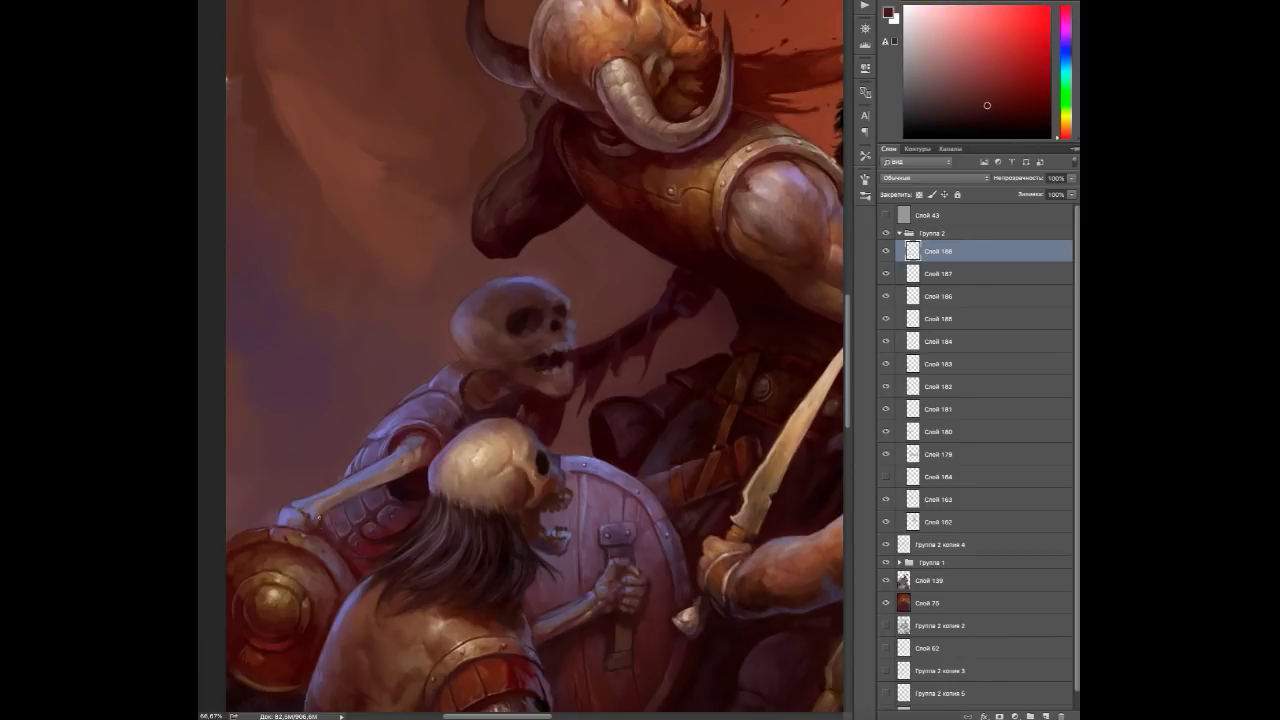
Define the rear skeleton's temple and cheekbone with sampled brownish midtones and dark shadows.
left_click(463, 342, "alt")
left_click(477, 344, "alt")
left_click(489, 328, "alt")
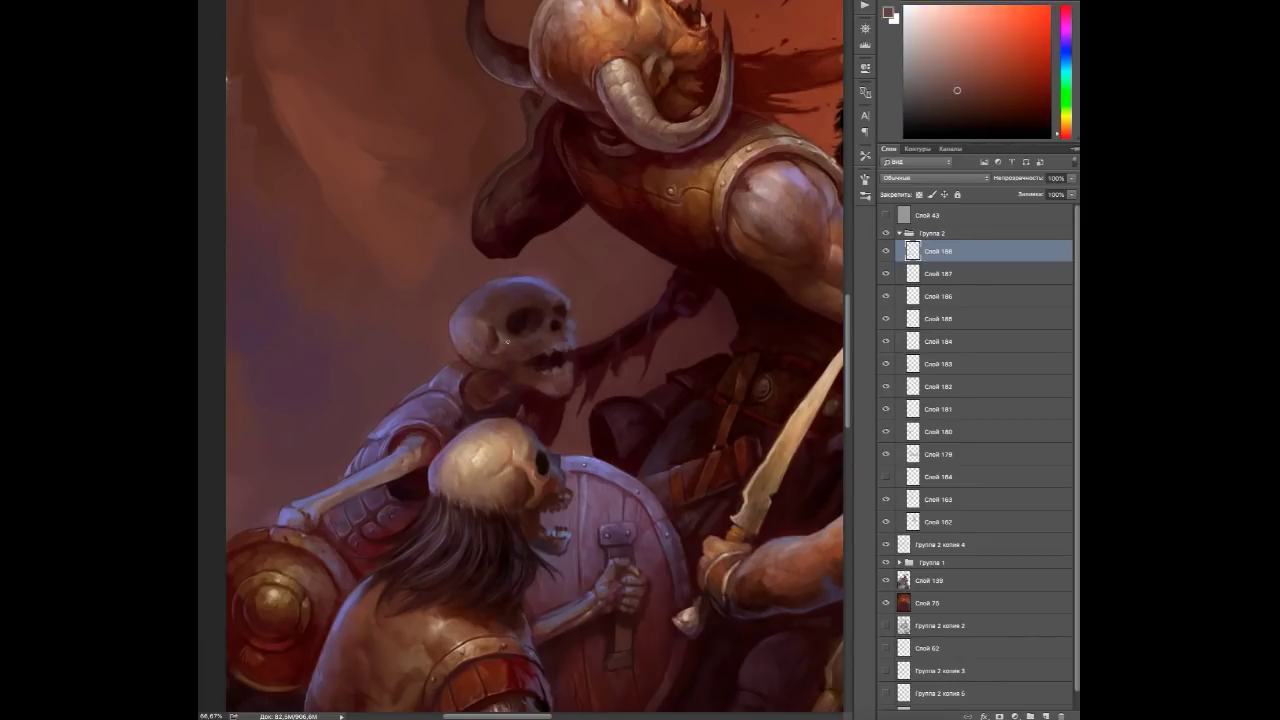
left_click(495, 338, "alt")
left_click(478, 332, "alt")
left_click(476, 339, "alt")
left_click(476, 339, "alt")
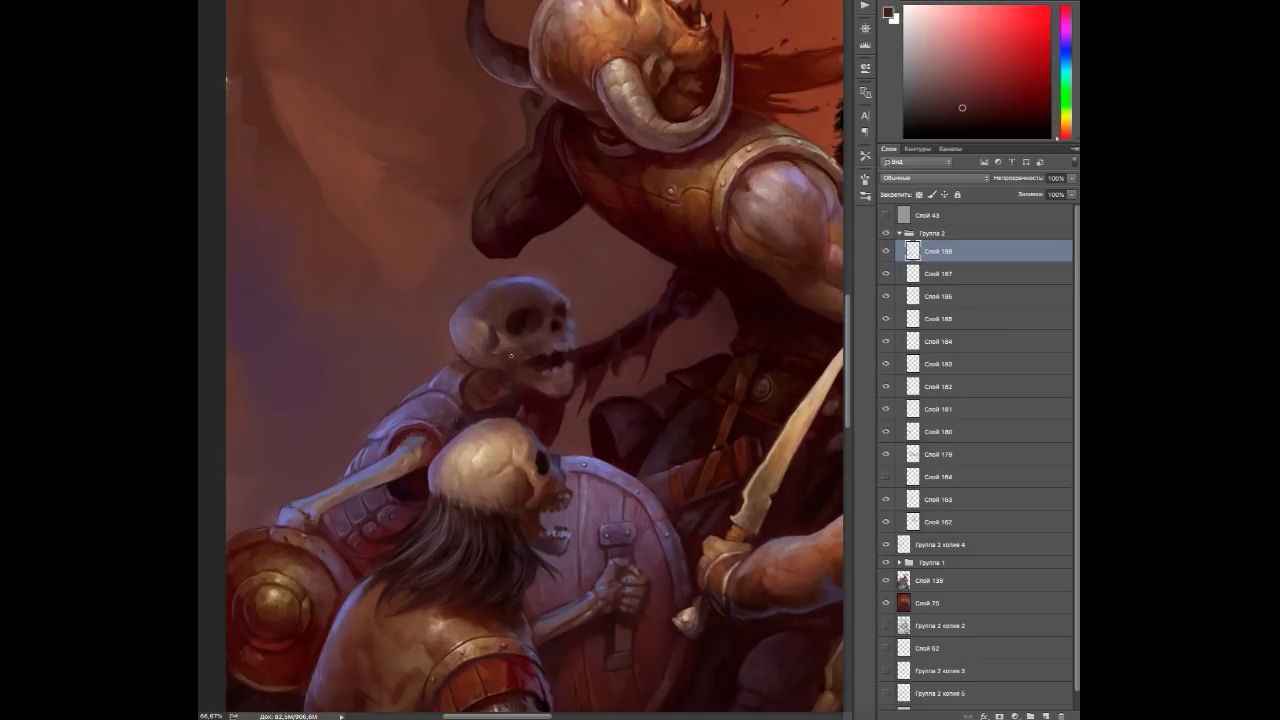
Refine the rear skeleton's lower jaw and chin with sampled bone and background tones.
left_click(545, 375, "alt")
left_click(550, 397, "alt")
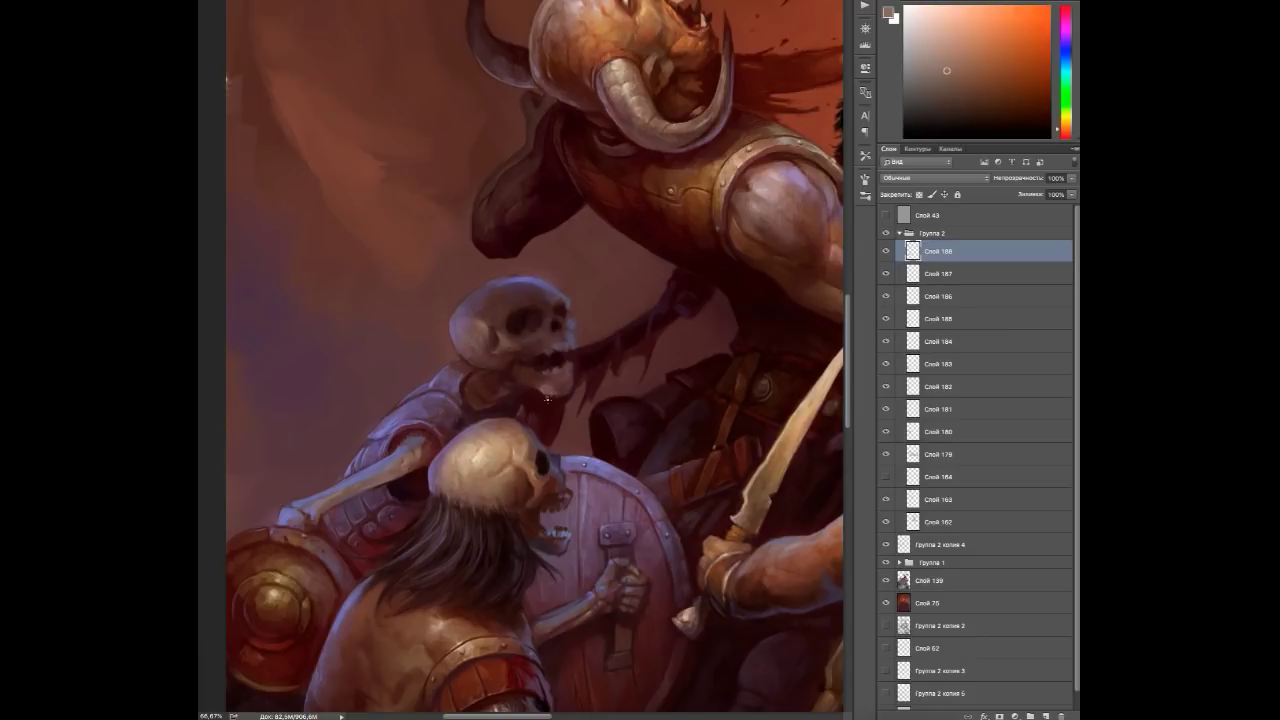
left_click(574, 382, "alt")
left_click(574, 382, "alt")
left_click(566, 366, "alt")
Paint the rear skeleton's upper teeth and shade around its nasal cavity with sampled tones.
left_click(546, 357)
left_click(552, 350, "alt")
left_click(556, 340, "alt")
left_click(548, 333, "alt")
left_click(552, 333, "alt")
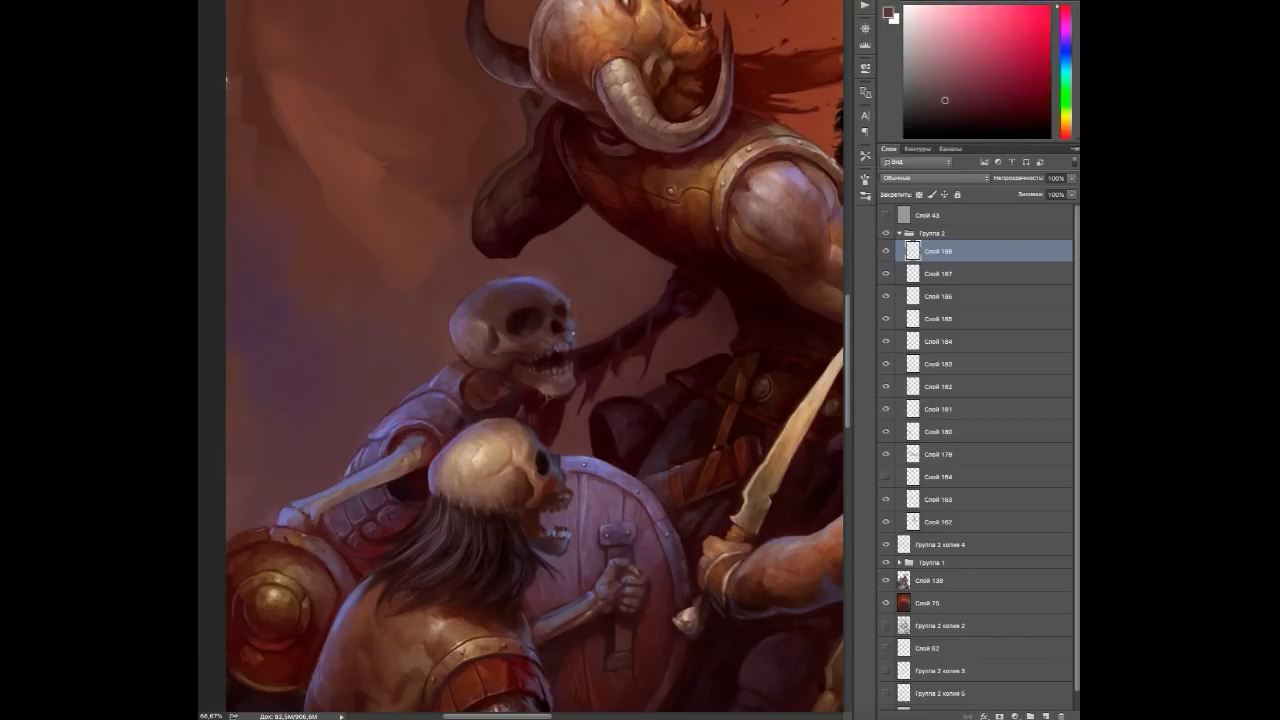
Add bluish rim light along the rear skeleton's face profile, brow and cranium.
left_click(574, 331, "alt")
left_click(563, 301, "alt")
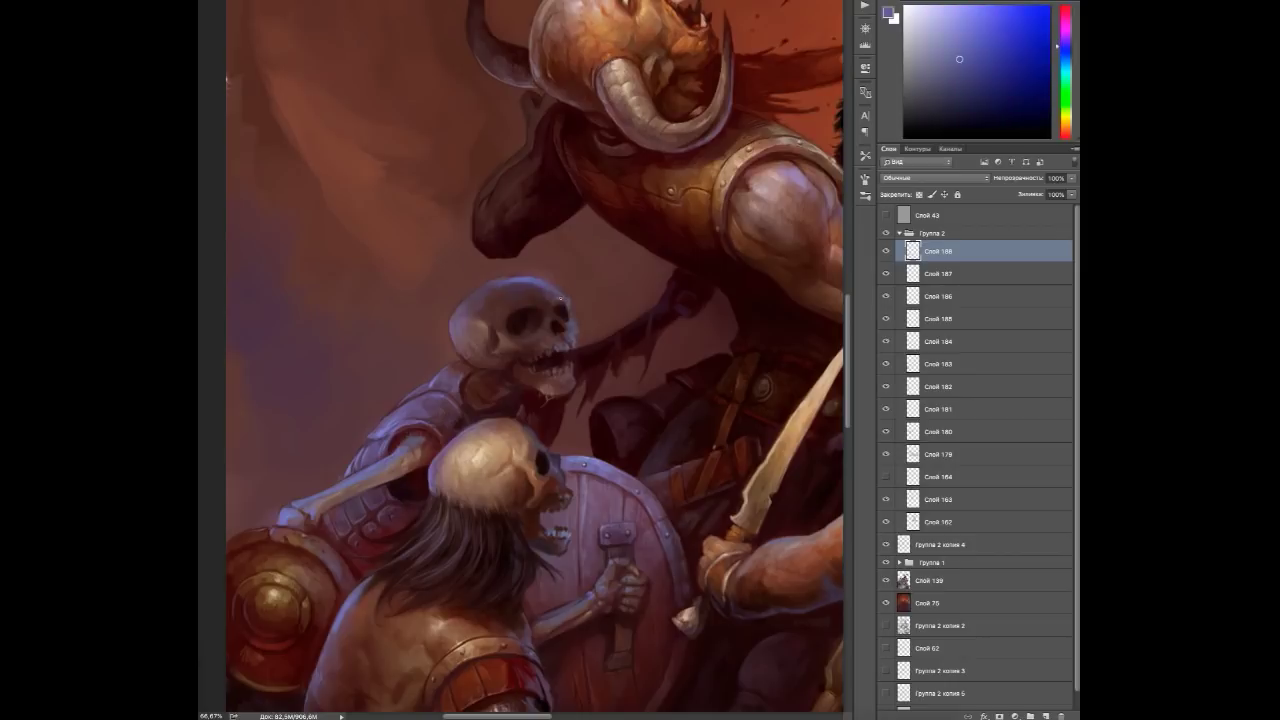
left_click(577, 338, "alt")
left_click(528, 303, "alt")
left_click(480, 284, "alt")
left_click(466, 299, "alt")
scroll(551, 371, "down", 4)
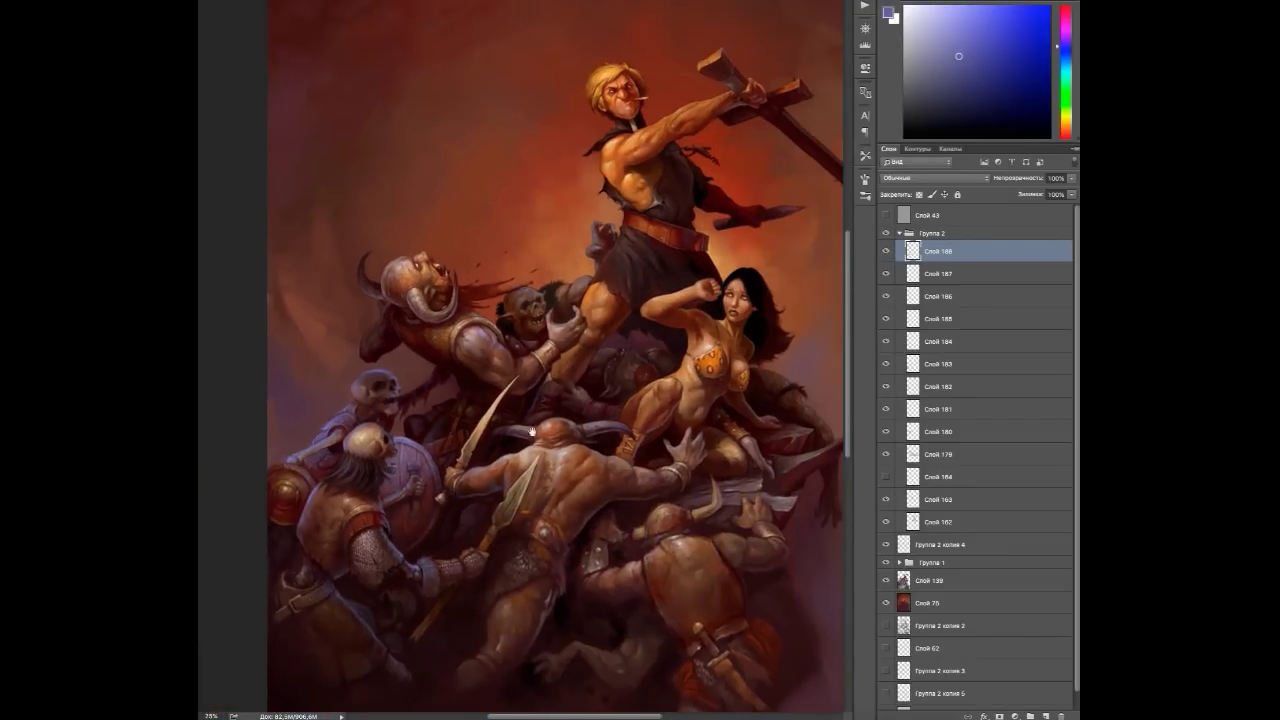
On a new layer, repaint the central horned warrior's leather belt and its orange upper trim with sampled tones.
scroll(528, 380, "up", 3)
key("ctrl+shift+alt+n")
left_click(516, 441, "alt")
scroll(483, 561, "down", 2)
left_click(522, 406, "alt")
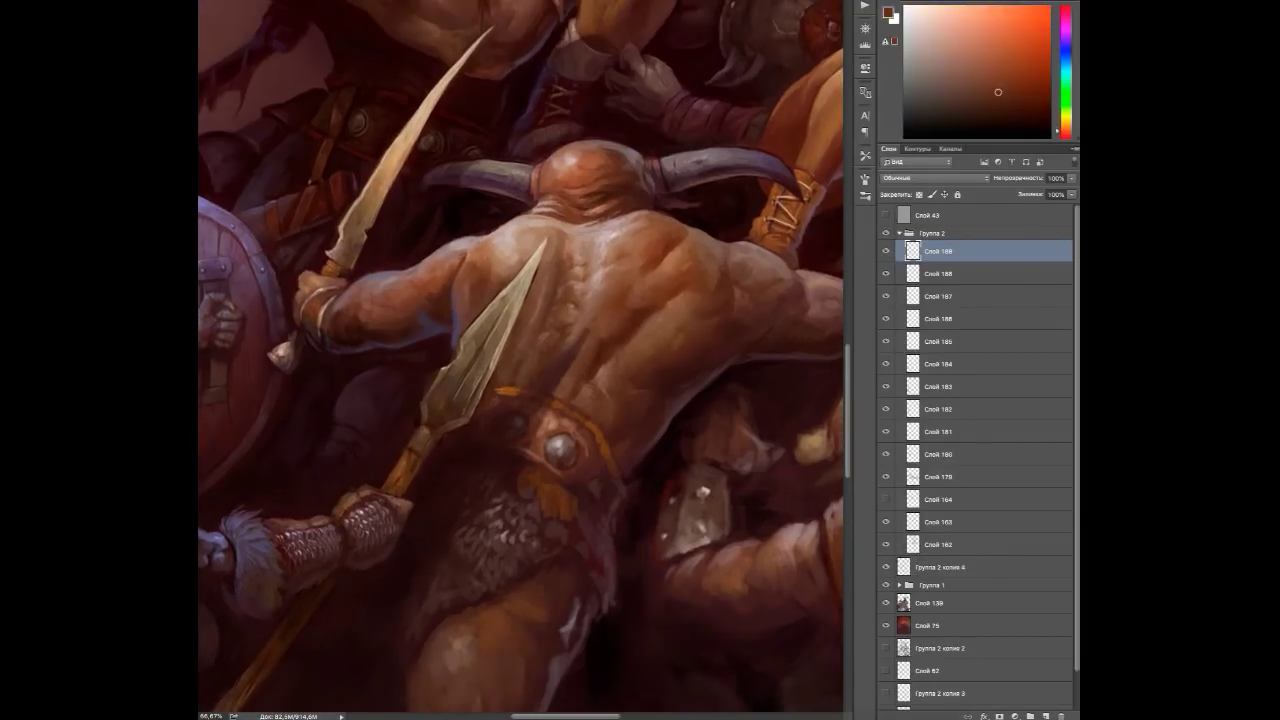
left_click(545, 419, "alt")
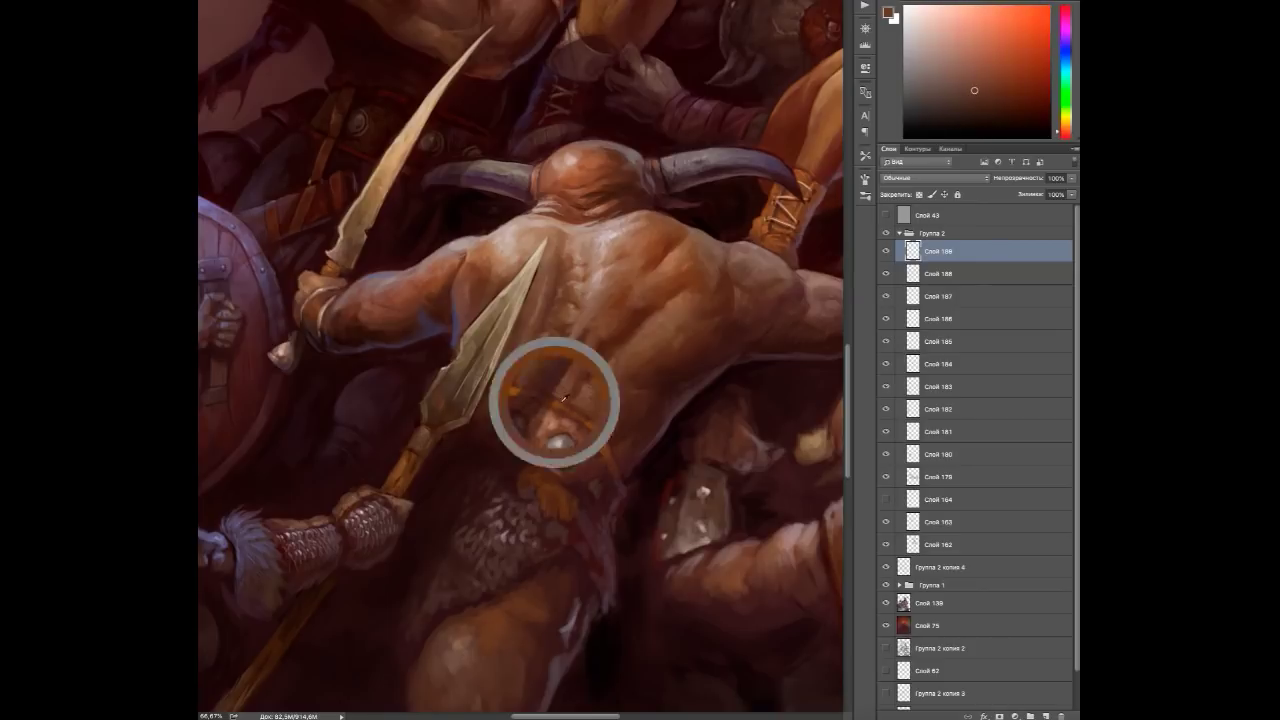
left_click(565, 428, "alt")
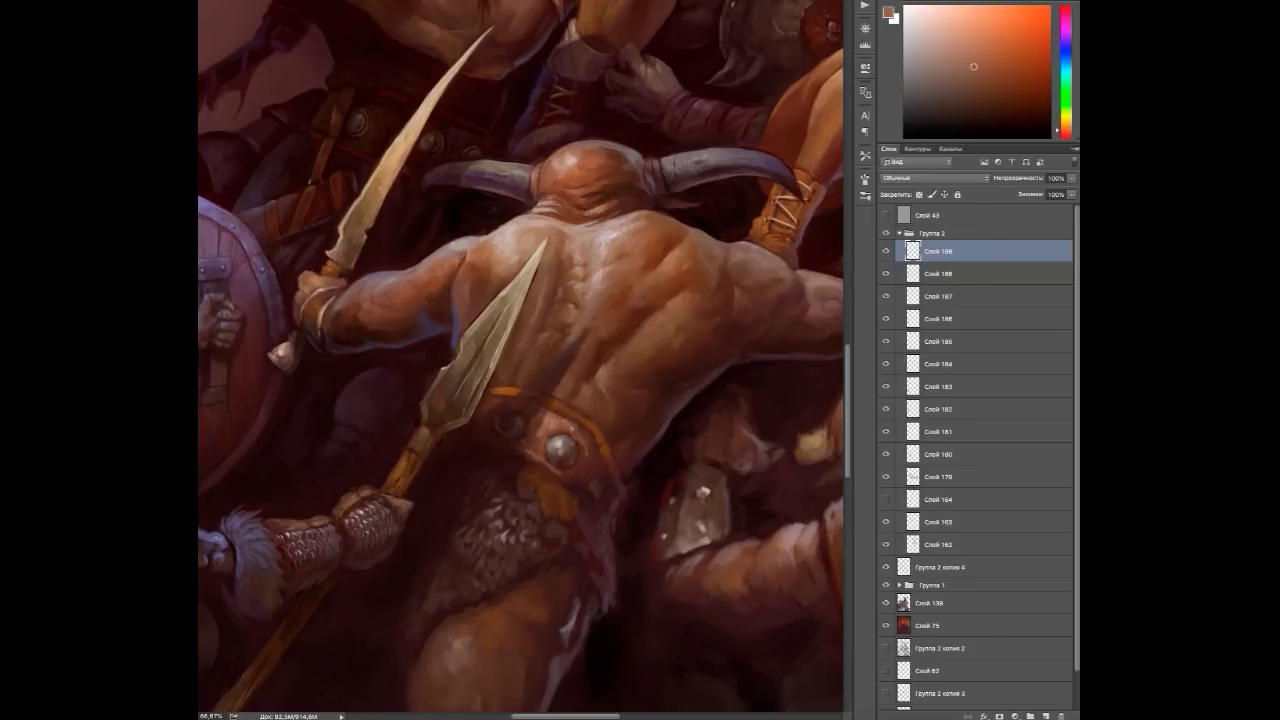
left_click(617, 510, "alt")
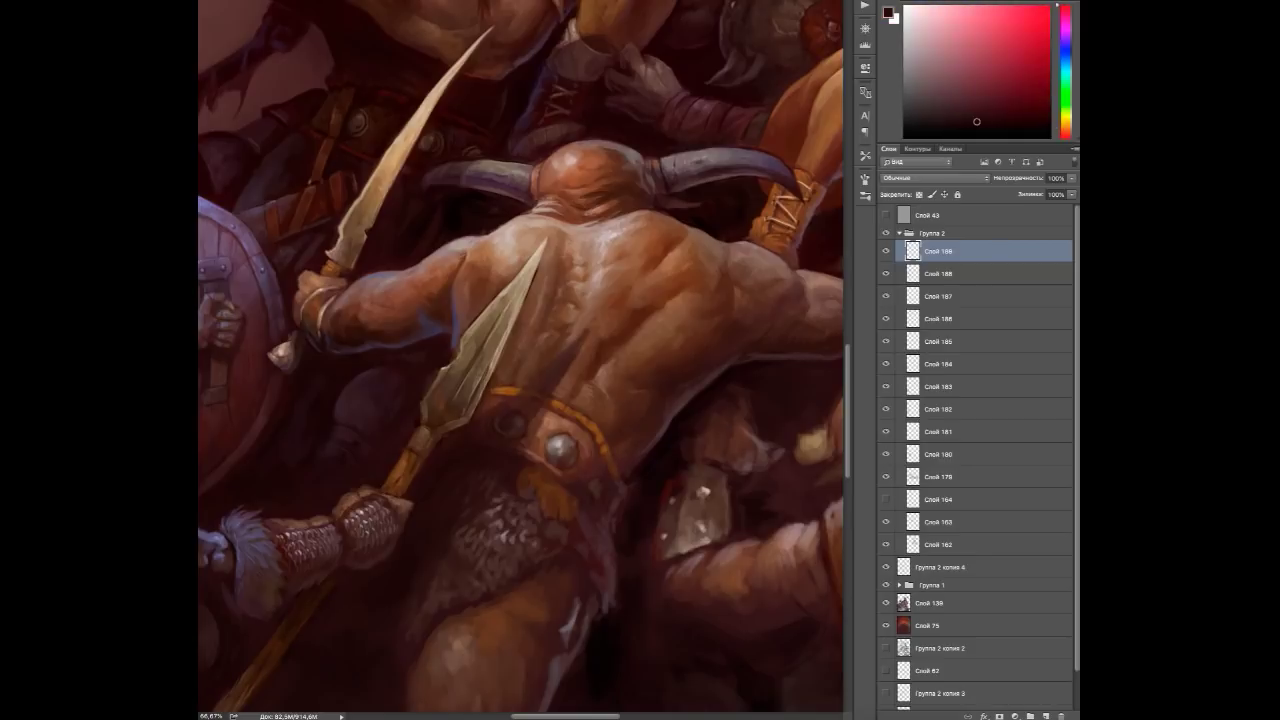
Shade the horned warrior's belt leather around its large metal stud with sampled dark and brown tones.
left_click(536, 449, "alt")
left_click(551, 439, "alt")
left_click(536, 449, "alt")
left_click(509, 431, "alt")
left_click(486, 446, "alt")
left_click(537, 466, "alt")
left_click(537, 466, "alt")
Paint a smaller metal stud near the belt's outer end and detail the belt edge and trim around it.
left_click(608, 504, "alt")
left_click(611, 467, "alt")
left_click(567, 441, "alt")
left_click(592, 452, "alt")
left_click(615, 467, "alt")
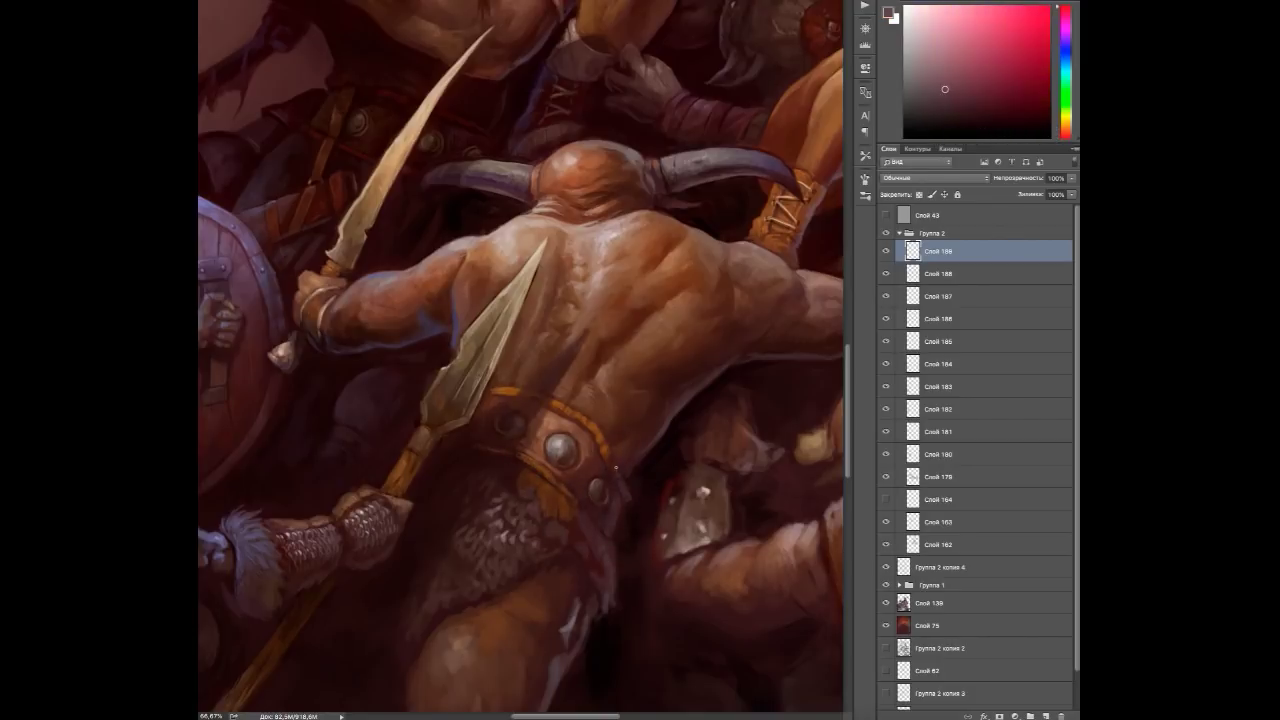
Detail the orange cloth hanging below the horned warrior's belt with sampled orange highlights and dark folds.
left_click(535, 515, "alt")
left_click(531, 478, "alt")
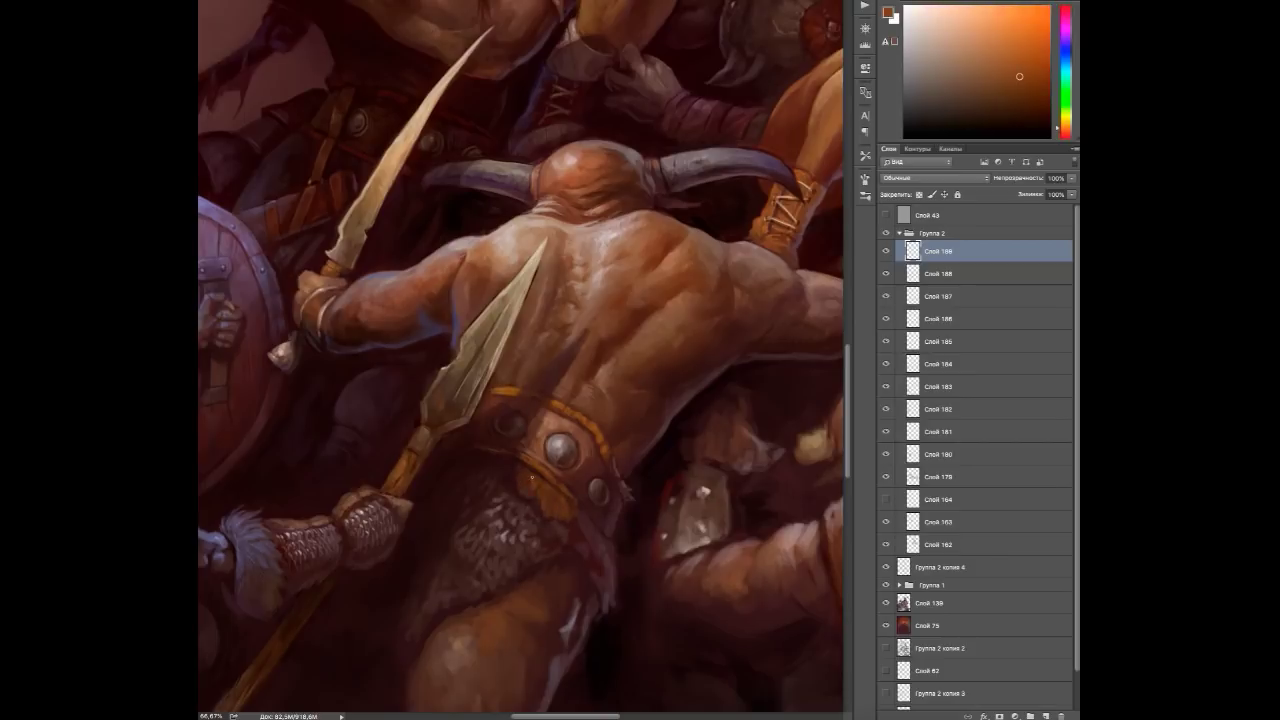
left_click(509, 463, "alt")
left_click(536, 463, "alt")
left_click(565, 421, "alt")
left_click(531, 462, "alt")
Paint shaggy purplish fur strands along the outer edge of the horned warrior's hip.
left_click(571, 543, "alt")
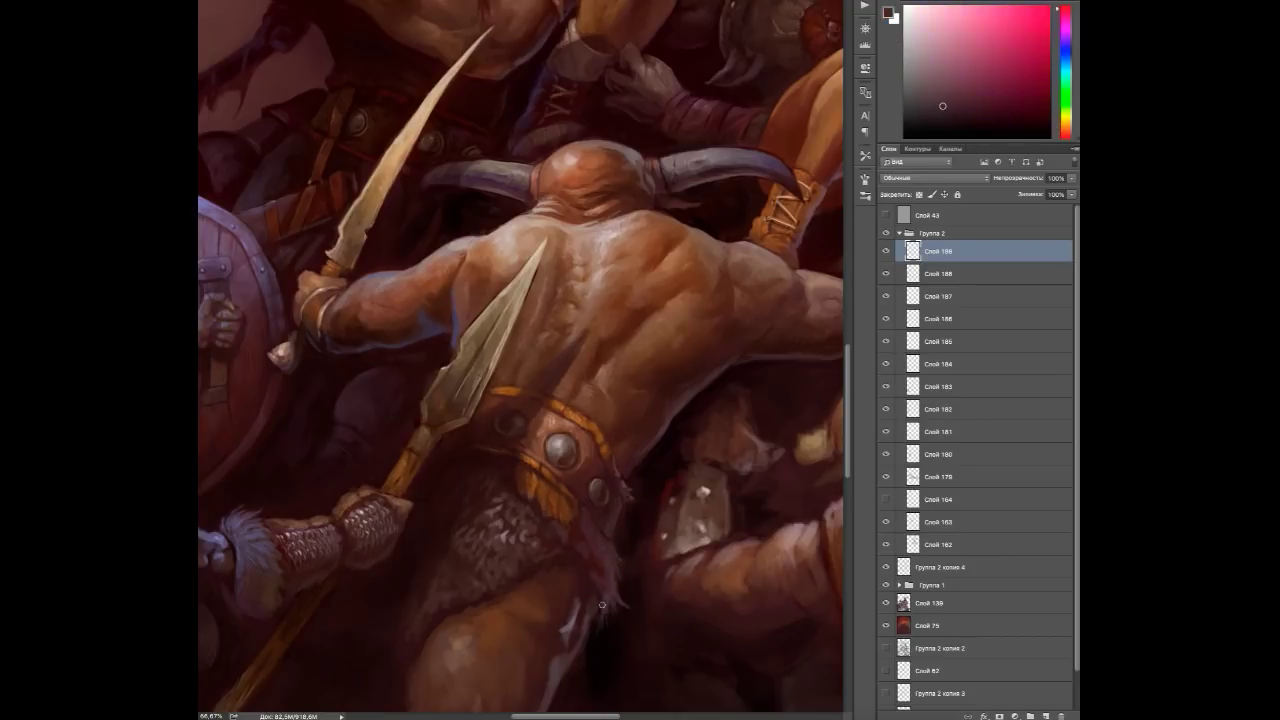
left_click(586, 517, "alt")
left_click(576, 528, "alt")
left_click(553, 531, "alt")
Block in the horned warrior's loincloth with muted sampled tones, covering the rough pale texture strokes.
left_click(482, 508, "alt")
left_click(436, 501, "alt")
left_click(515, 553, "alt")
left_click(505, 530, "alt")
left_click(494, 511, "alt")
left_click(476, 537, "alt")
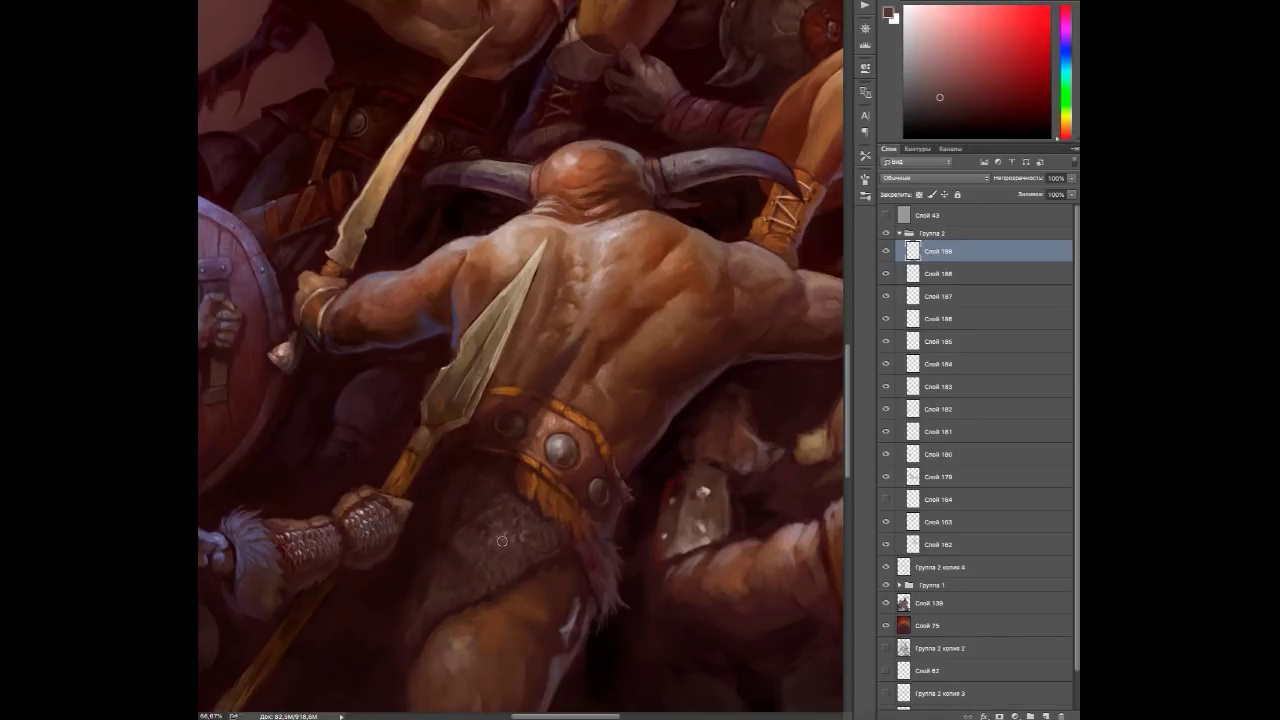
On a new layer, paint rows of chainmail rings on the horned warrior's loincloth with sampled light and shadow tones.
key("ctrl+shift+alt+n")
left_click(509, 521, "alt")
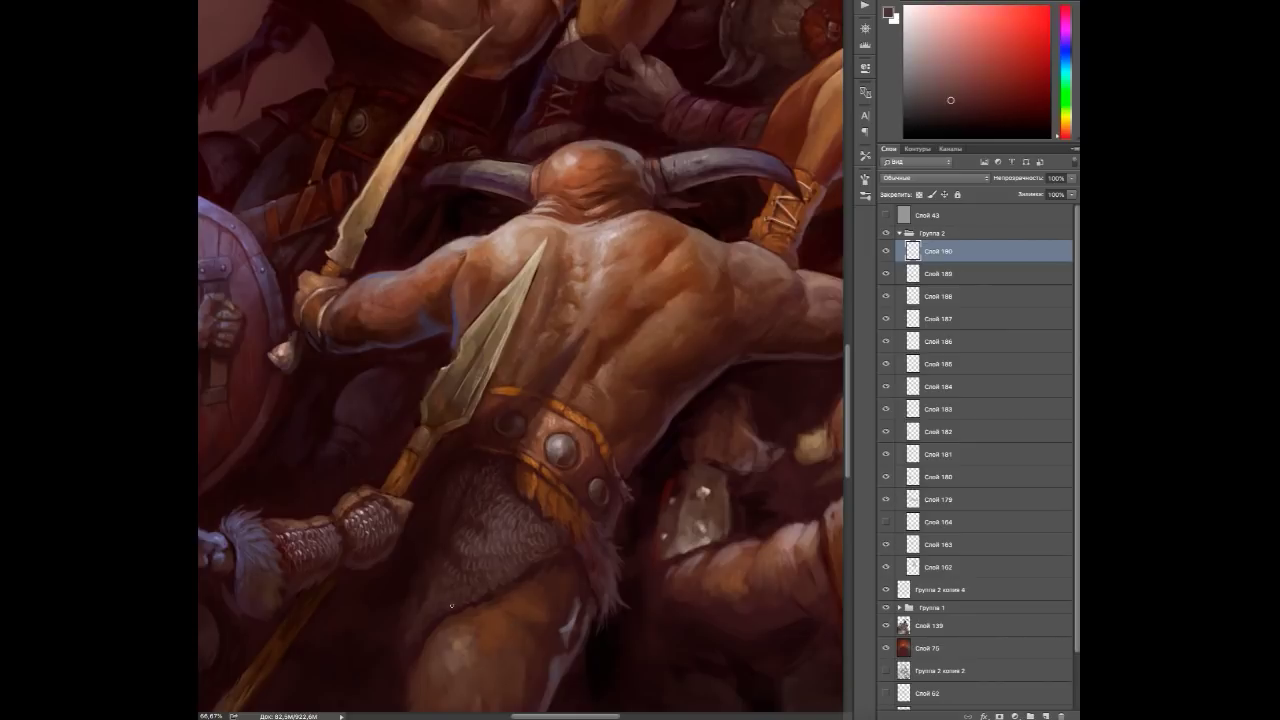
left_click(494, 521, "alt")
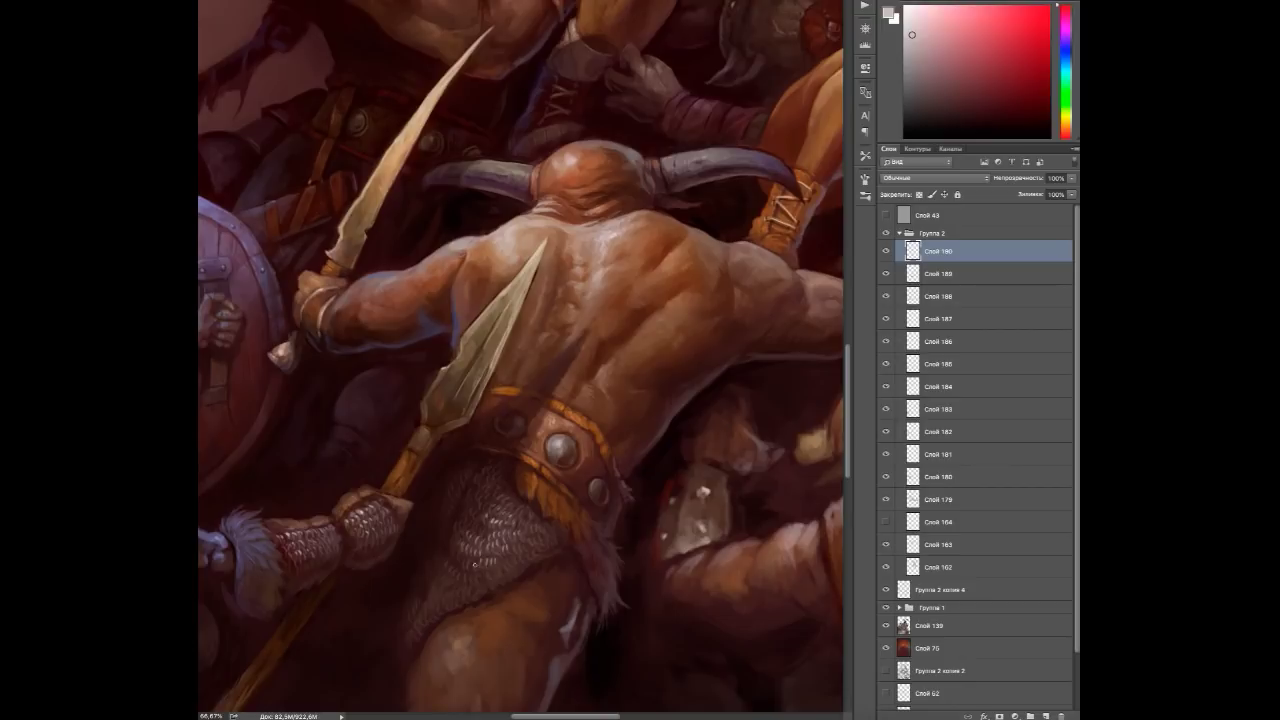
left_click(503, 567, "alt")
left_click(438, 579, "alt")
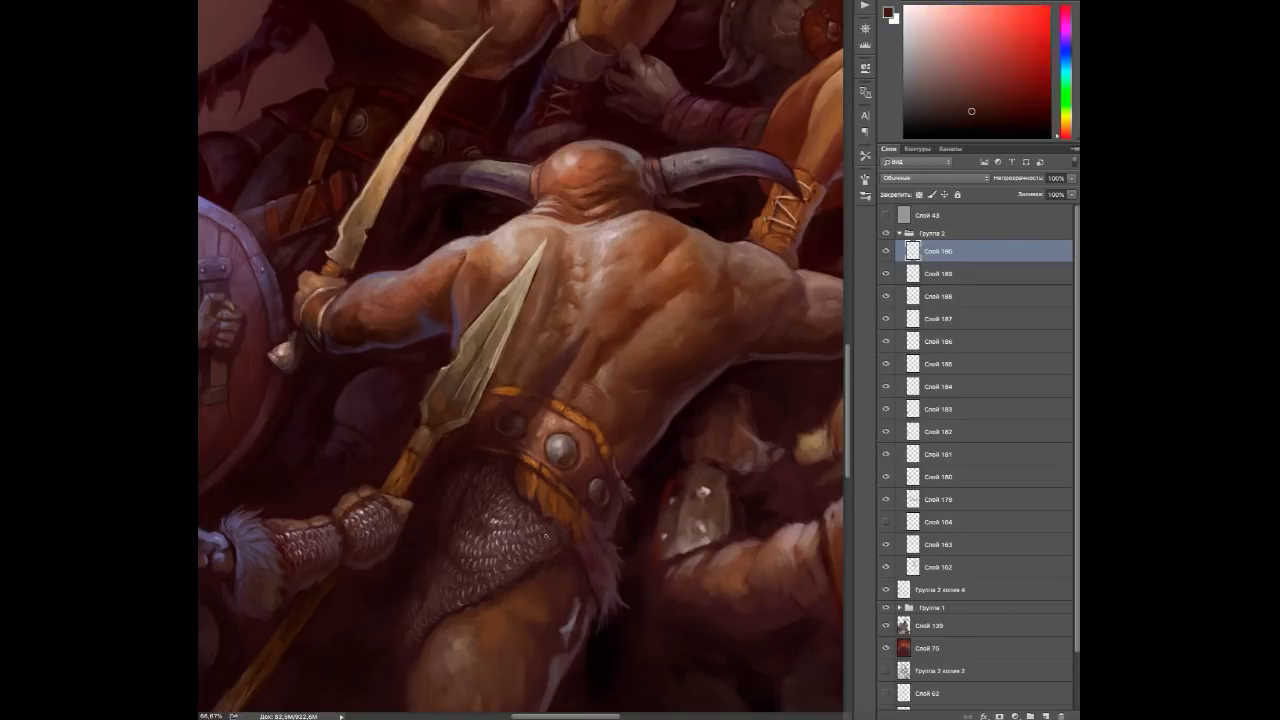
On a new layer, refine the horned warrior's thigh below the chainmail with sampled flesh tones and shadows.
key("ctrl+shift+alt+n")
left_click(514, 573, "alt")
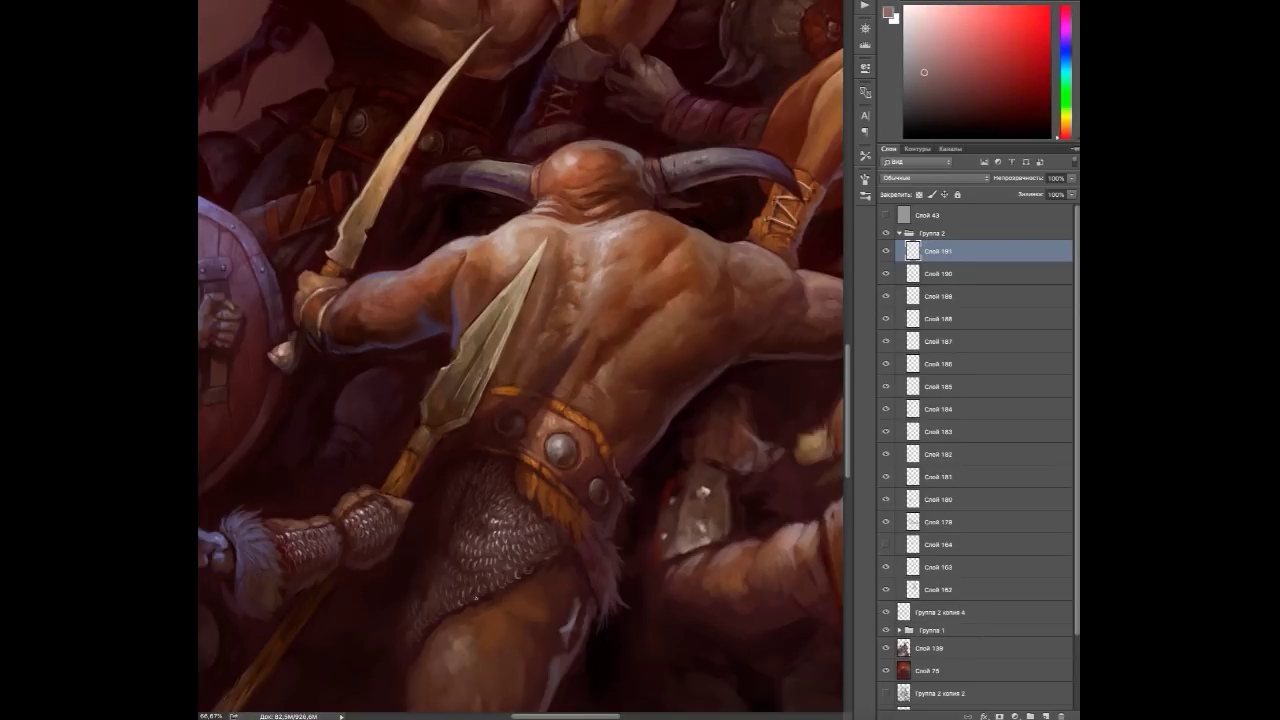
left_click_drag(543, 585, 563, 500)
left_click(522, 513, "alt")
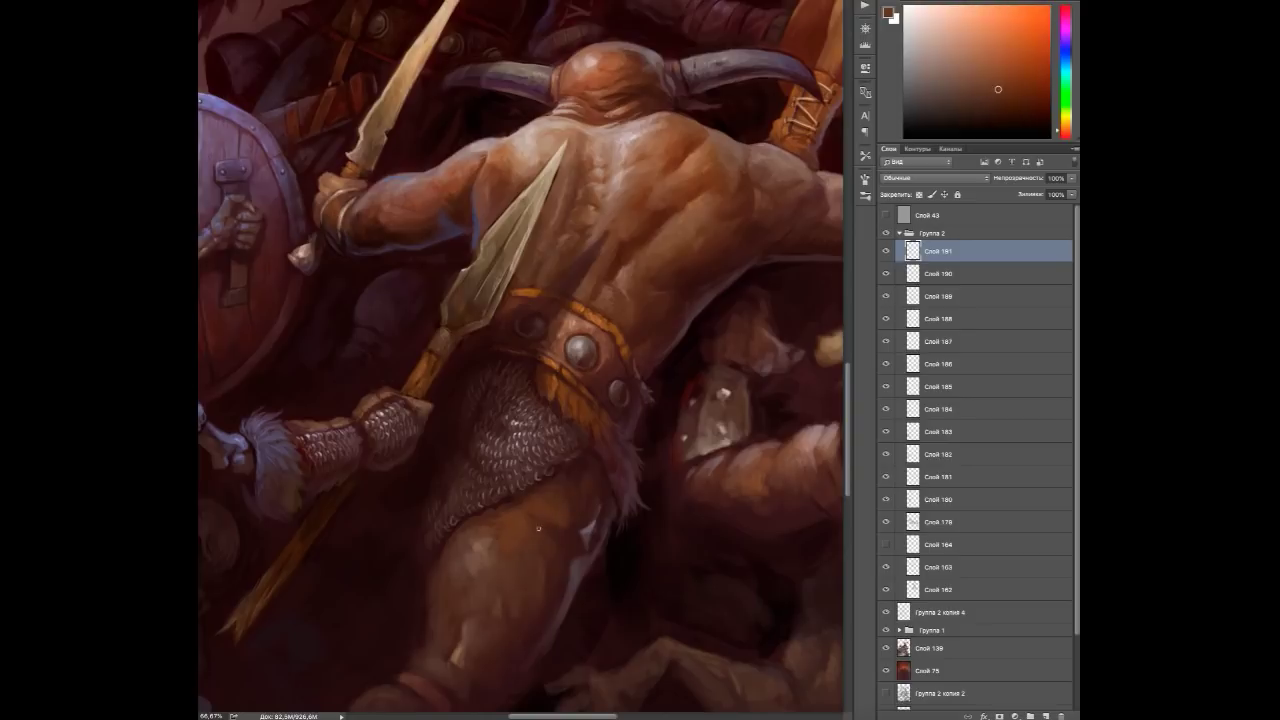
left_click(566, 560, "alt")
left_click(586, 543, "alt")
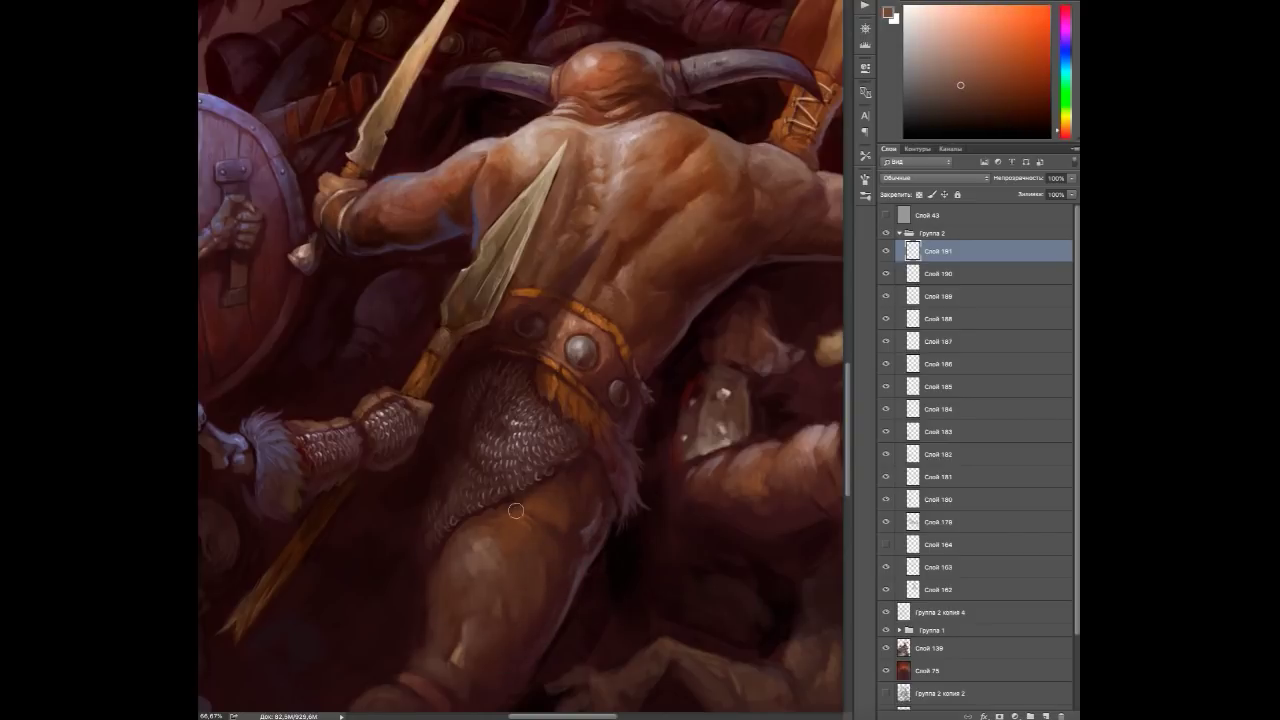
left_click(504, 478, "alt")
left_click_drag(504, 478, 549, 413)
left_click(516, 495, "alt")
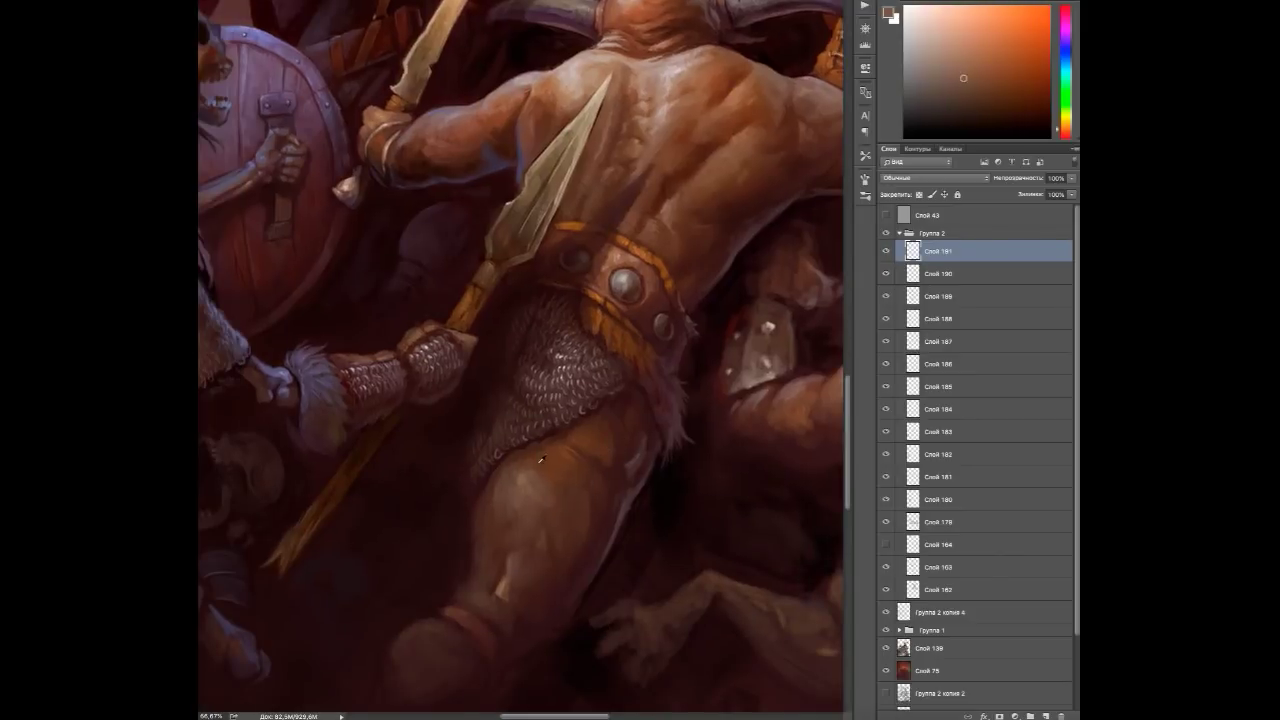
Sharpen the back of the horned warrior's knee and its red band with sampled flesh and dark tones.
left_click(452, 565, "alt")
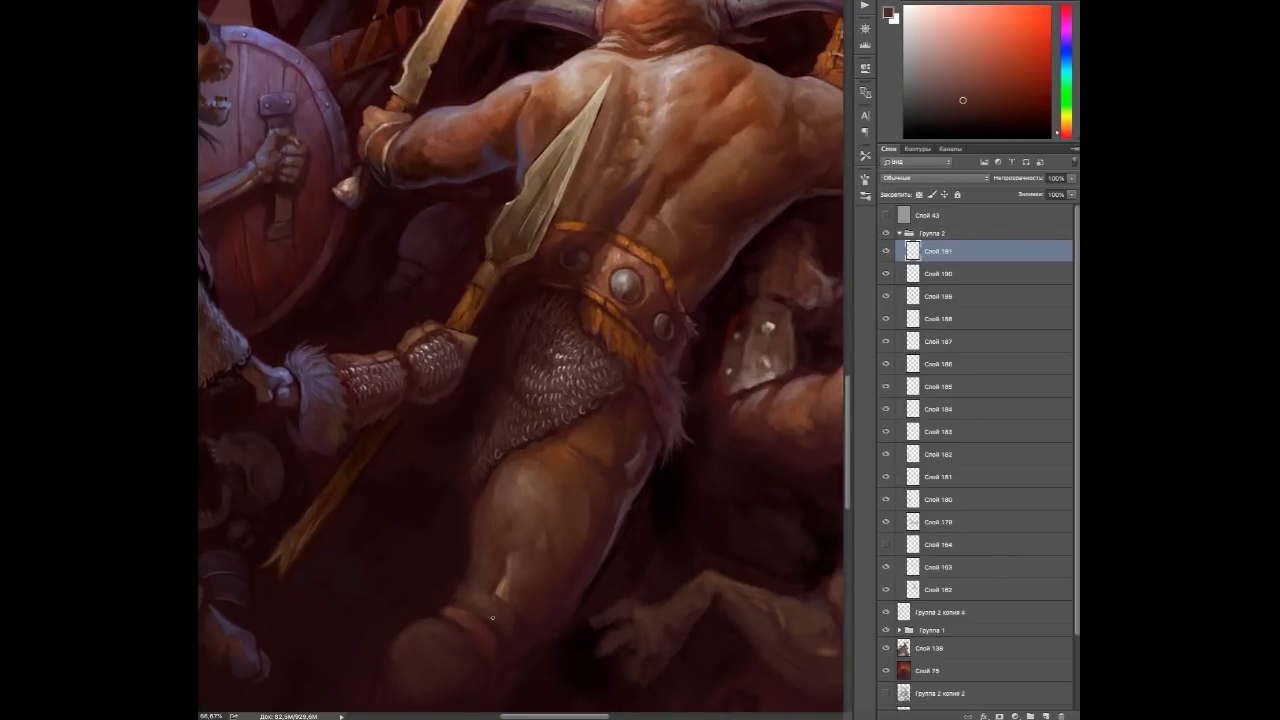
left_click(498, 592, "alt")
left_click(505, 580)
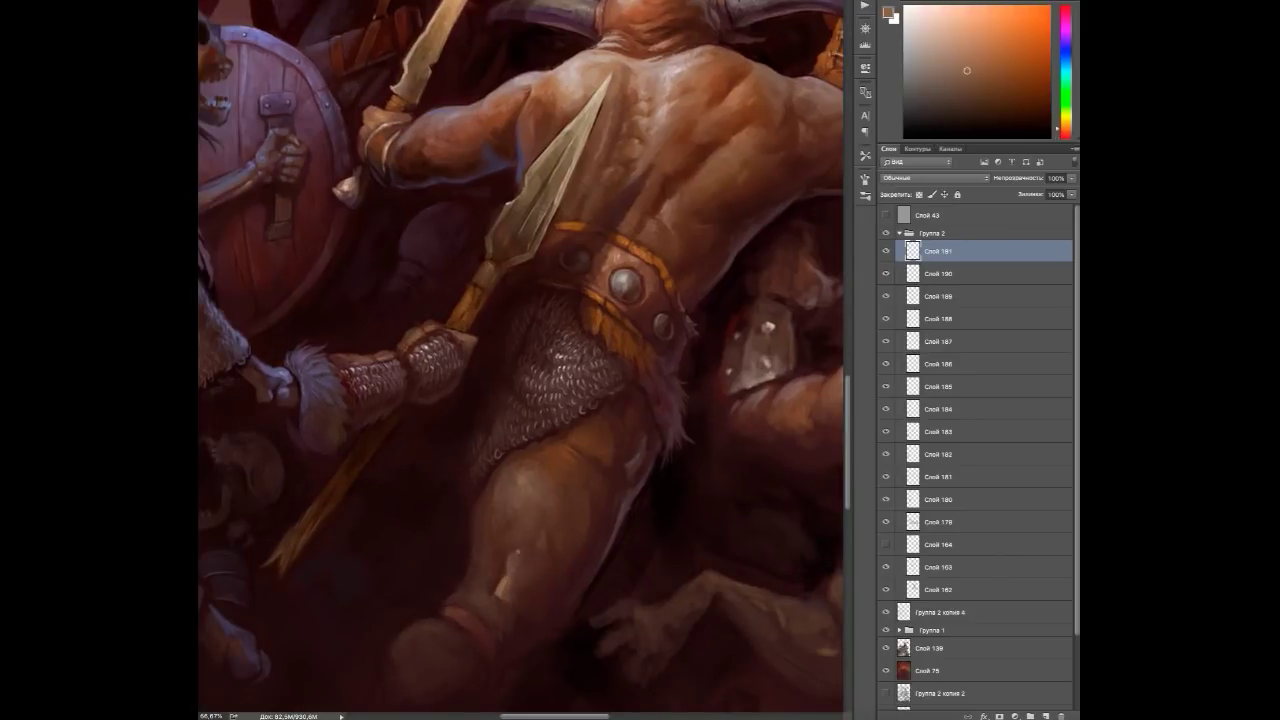
left_click(582, 607, "alt")
left_click_drag(582, 607, 628, 520)
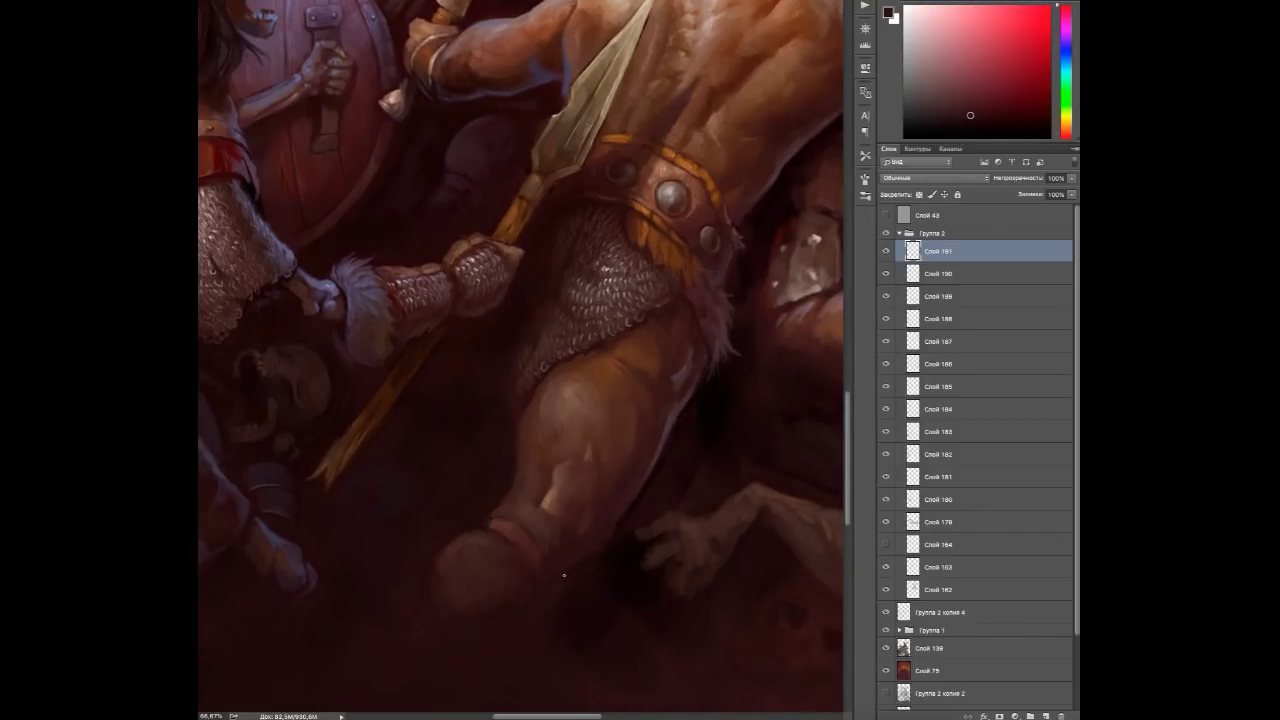
Model the horned warrior's calf below the red band with sampled brown tones, fading it into the dark ground.
left_click(555, 534, "alt")
left_click(522, 530, "alt")
left_click(517, 544, "alt")
left_click(441, 568, "alt")
left_click(429, 606, "alt")
left_click(443, 431, "alt")
left_click(512, 563, "alt")
left_click(498, 573, "alt")
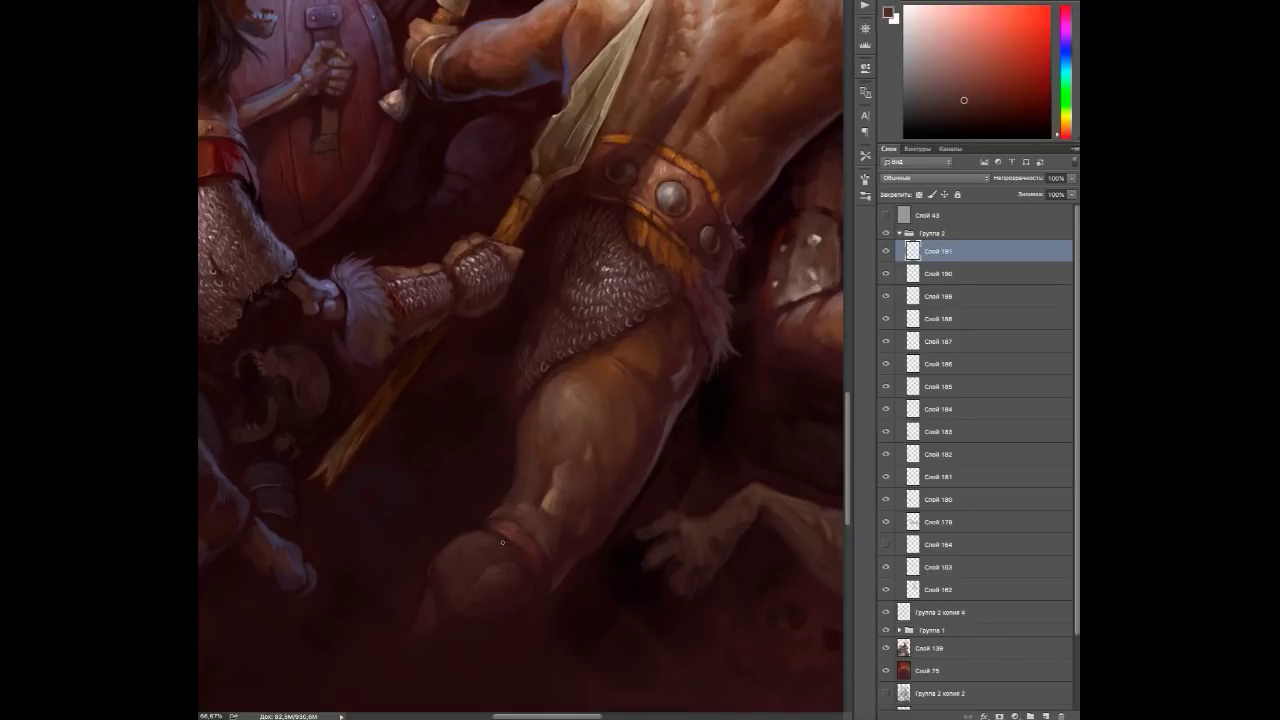
Check the whole group of figures and save the painting.
key("ctrl+minus")
key("ctrl+minus")
key("ctrl+s")
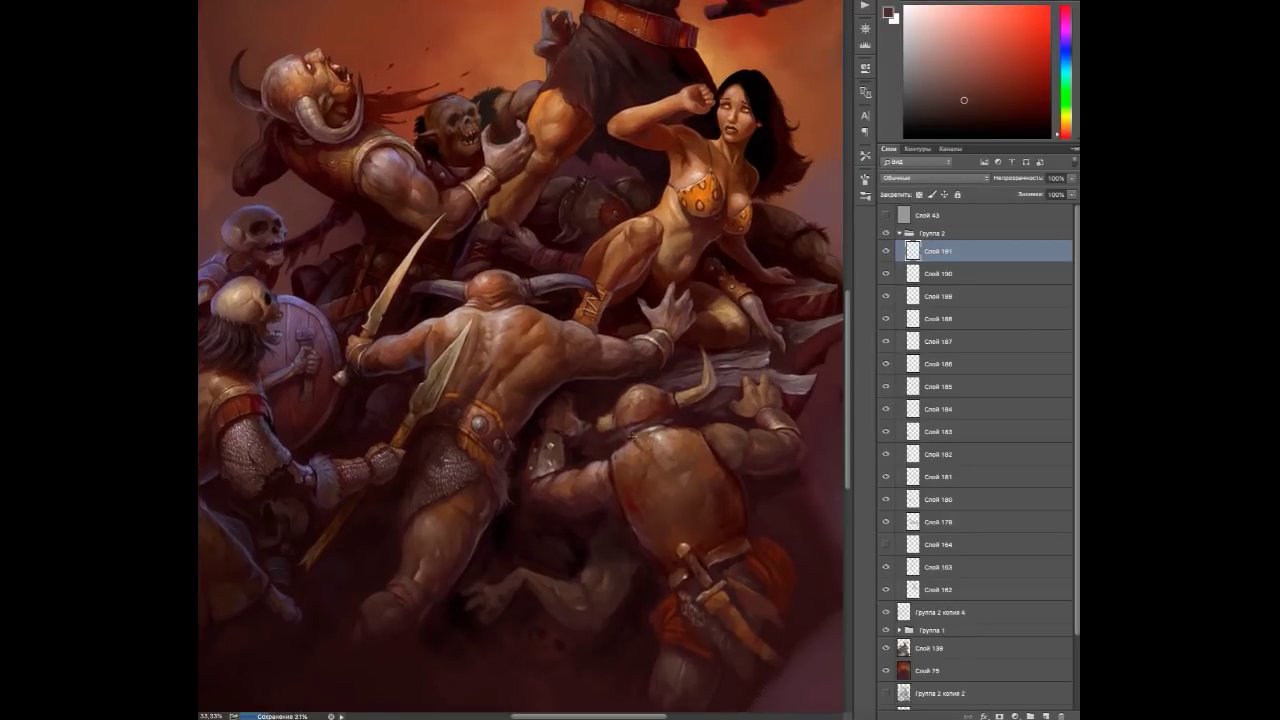
Define the edges and metal surface of the fallen horned warrior's bracer with sampled dark red and gray tones.
key("ctrl+plus")
scroll(600, 377, "down", 3)
left_click(533, 379, "alt")
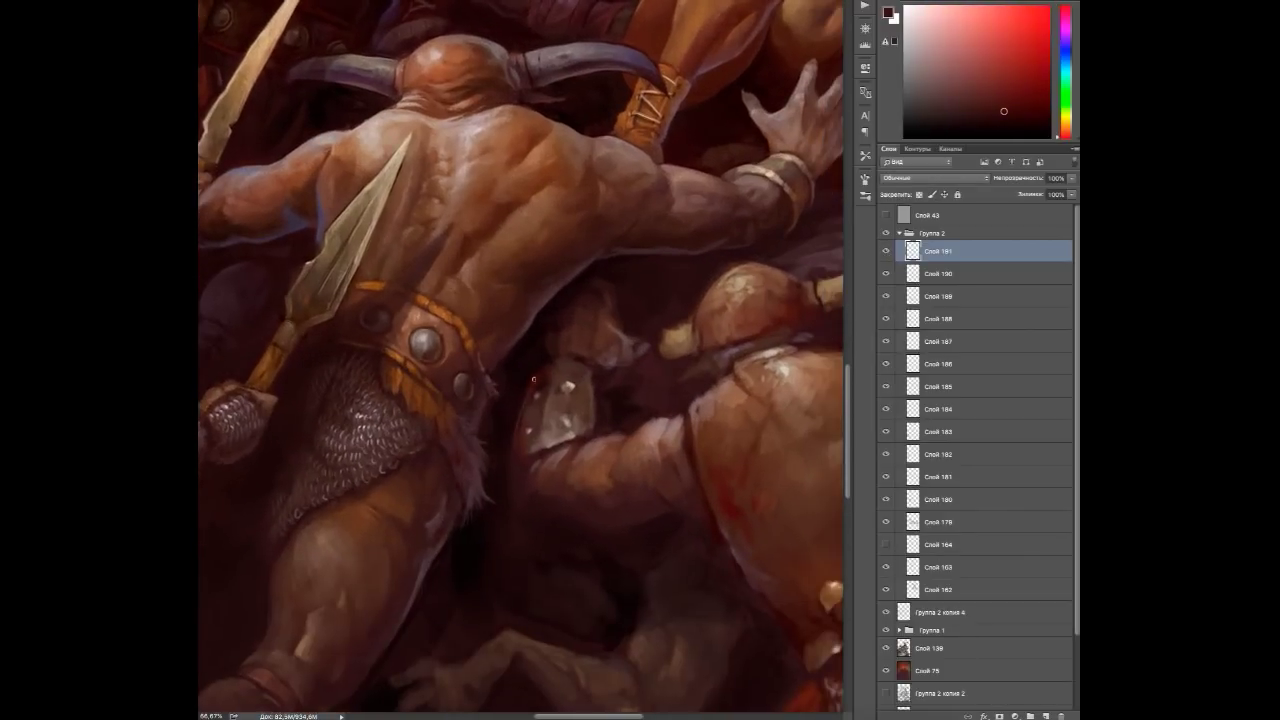
left_click(514, 468, "alt")
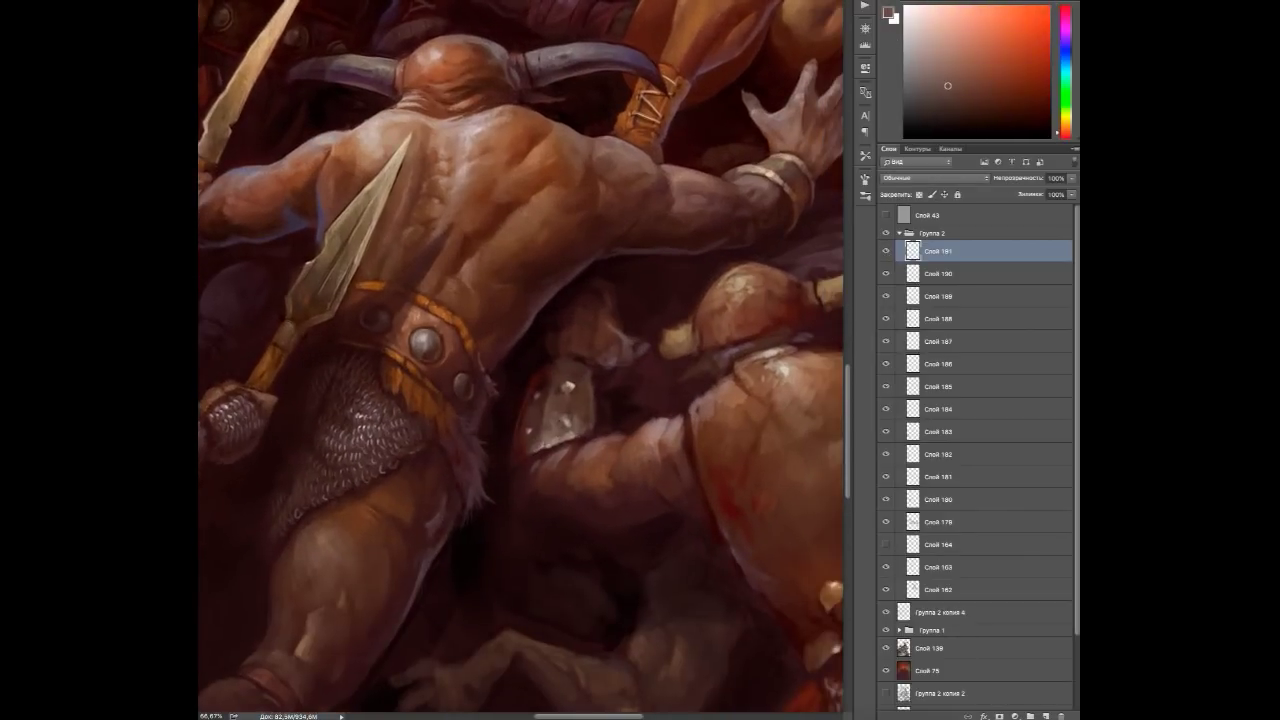
left_click(566, 420, "alt")
left_click(632, 385, "alt")
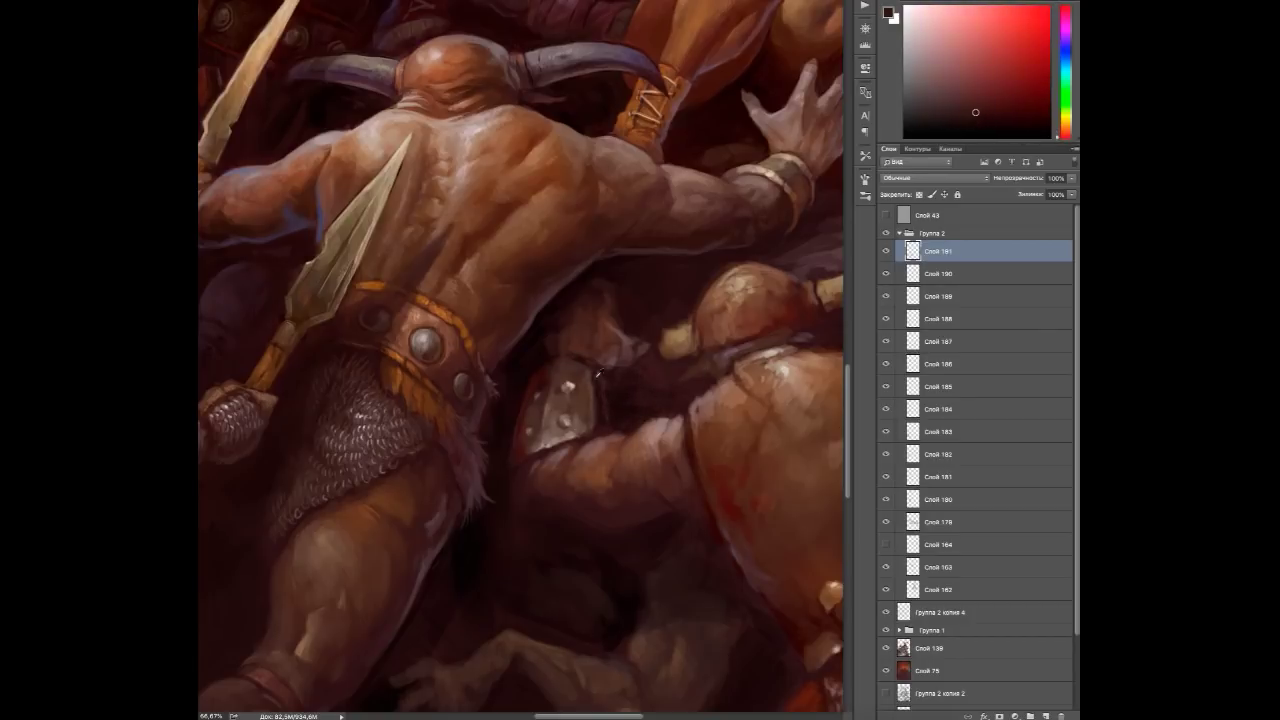
Brighten the rivets on the fallen warrior's bracer with sampled pale highlights and darken the area beside it.
left_click(566, 385, "alt")
left_click(565, 398, "alt")
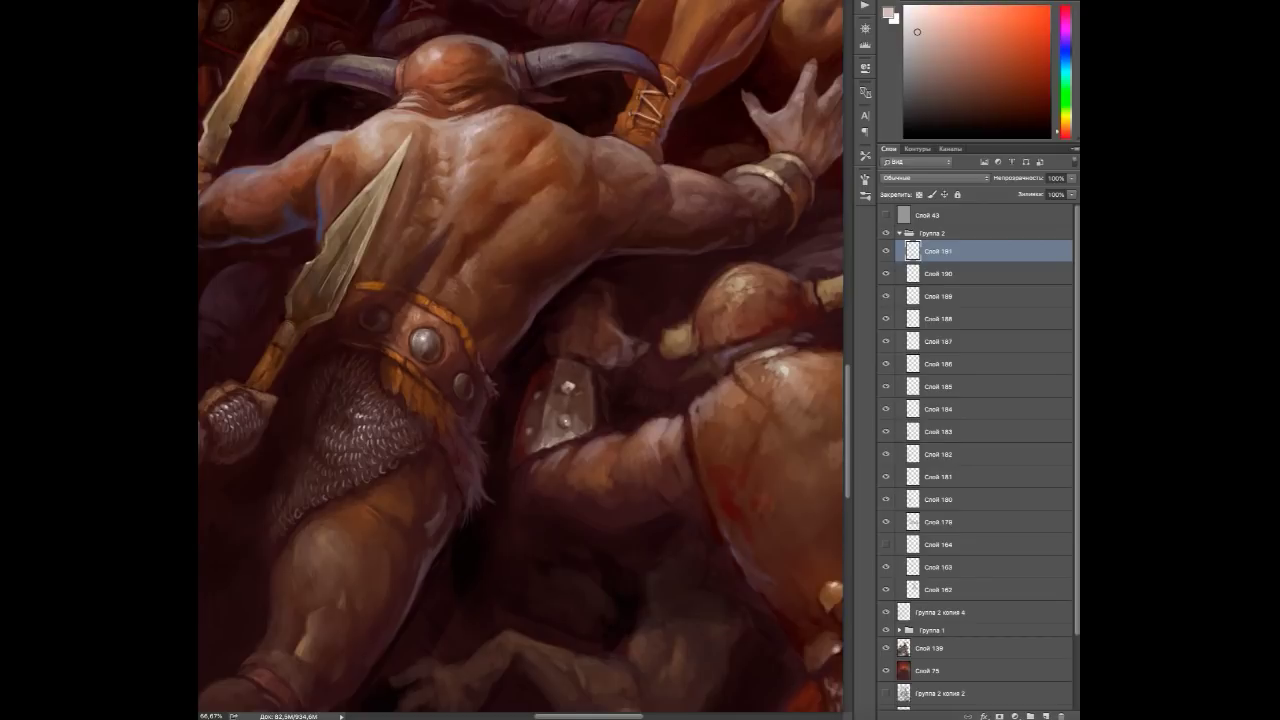
left_click(610, 377, "alt")
Refine the fallen horned warrior's hand above the riveted bracer with sampled brown and dark red tones.
left_click_drag(551, 350, 478, 425)
left_click(490, 393, "alt")
left_click(500, 432, "alt")
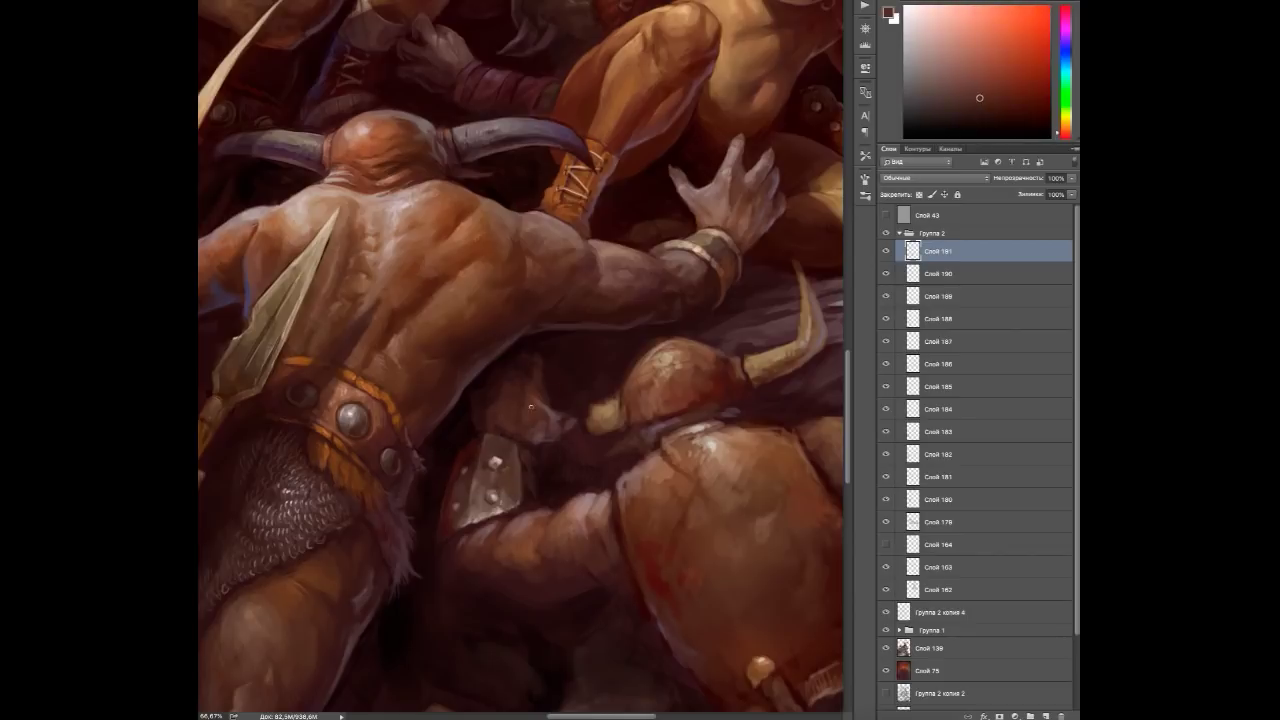
left_click(537, 438, "alt")
left_click(563, 418, "alt")
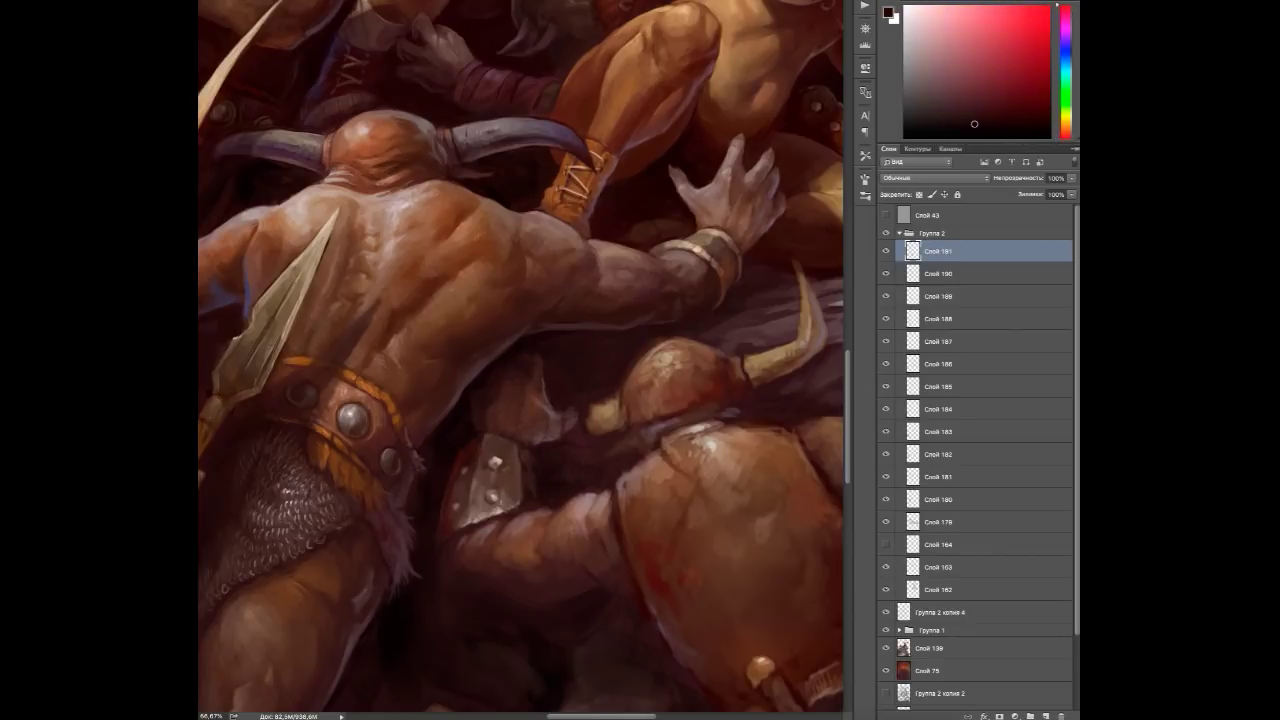
left_click(516, 378, "alt")
left_click(529, 451, "alt")
left_click(522, 450, "alt")
left_click(514, 450, "alt")
Model the fallen warrior's forearm below the bracer with sampled brown and dark red skin tones.
left_click(534, 514, "alt")
left_click(450, 561, "alt")
left_click(542, 560, "alt")
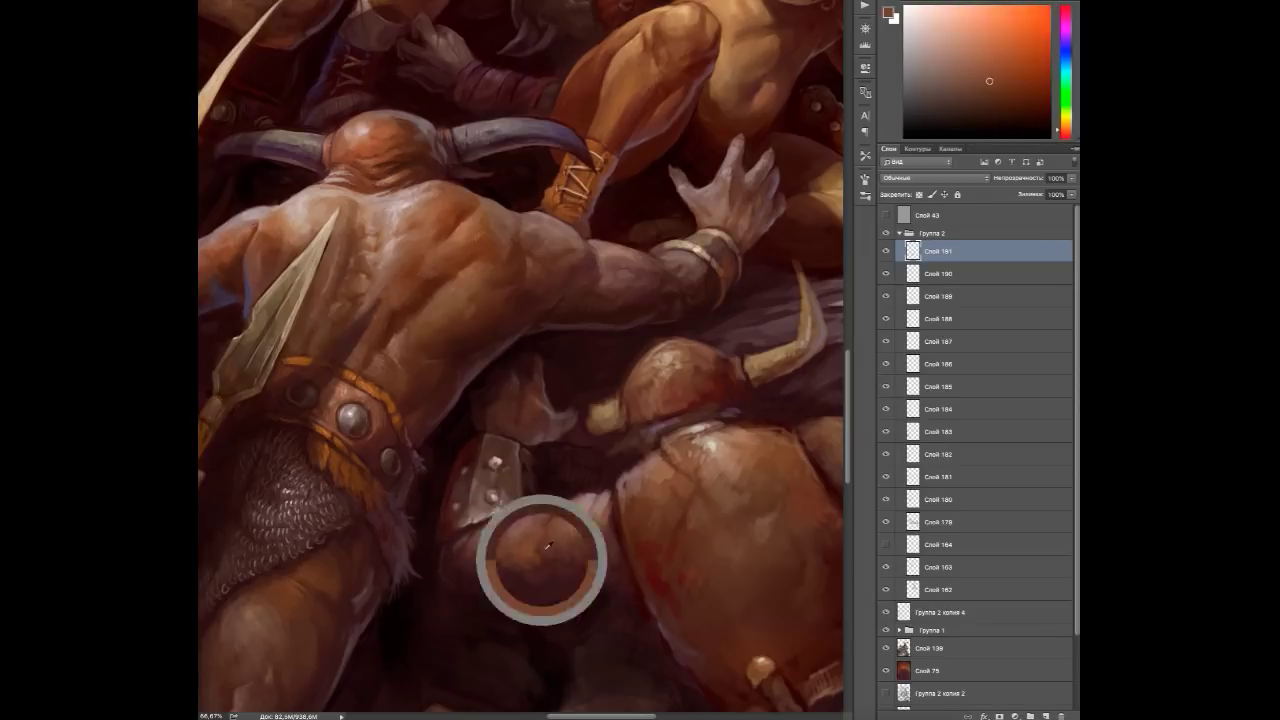
left_click(505, 567, "alt")
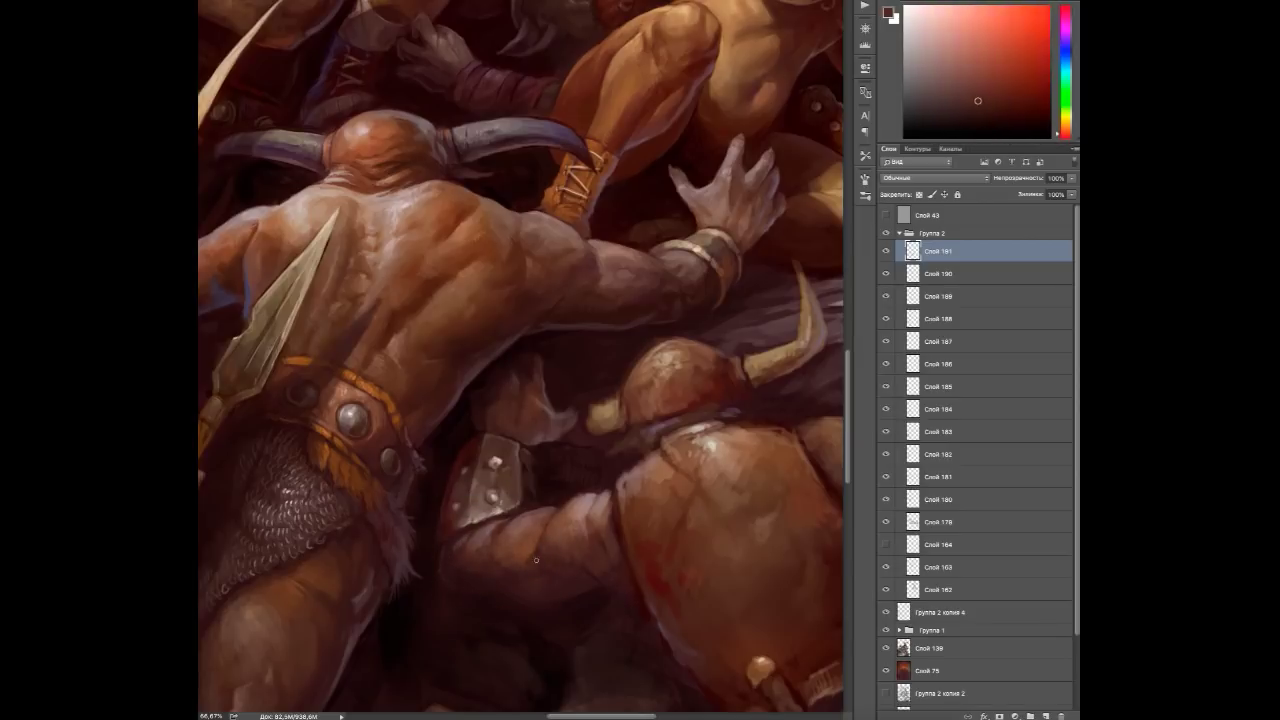
Shape the muscles and shadows of the fallen warrior's upper arm beside the armor with sampled brown and purple tones.
left_click_drag(600, 585, 560, 522)
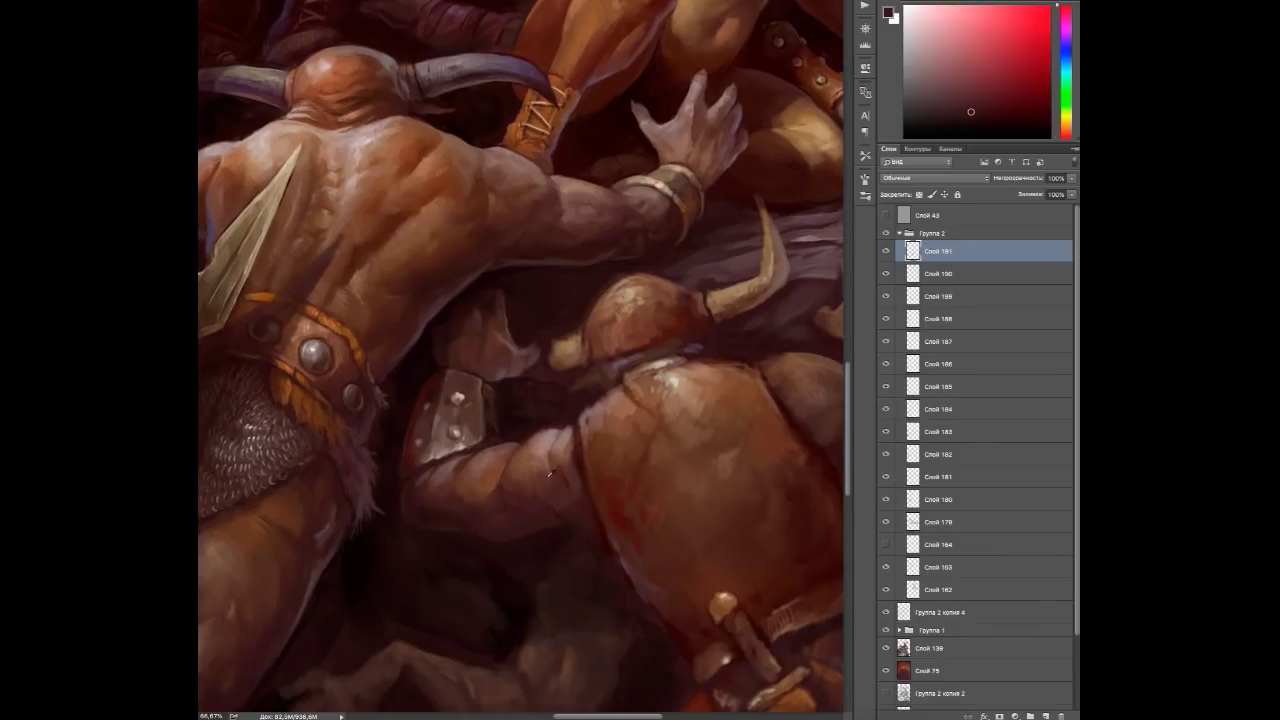
left_click(540, 497, "alt")
left_click(556, 498, "alt")
left_click(556, 474, "alt")
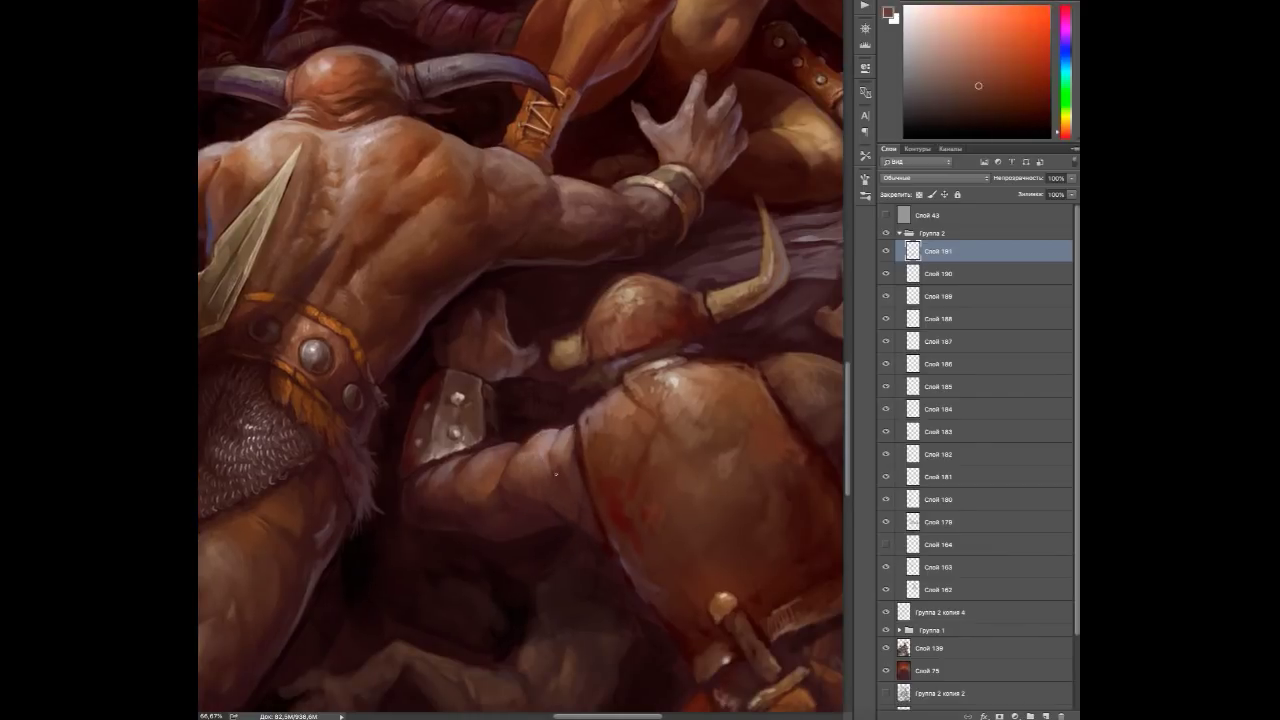
left_click(481, 480, "alt")
left_click(506, 446, "alt")
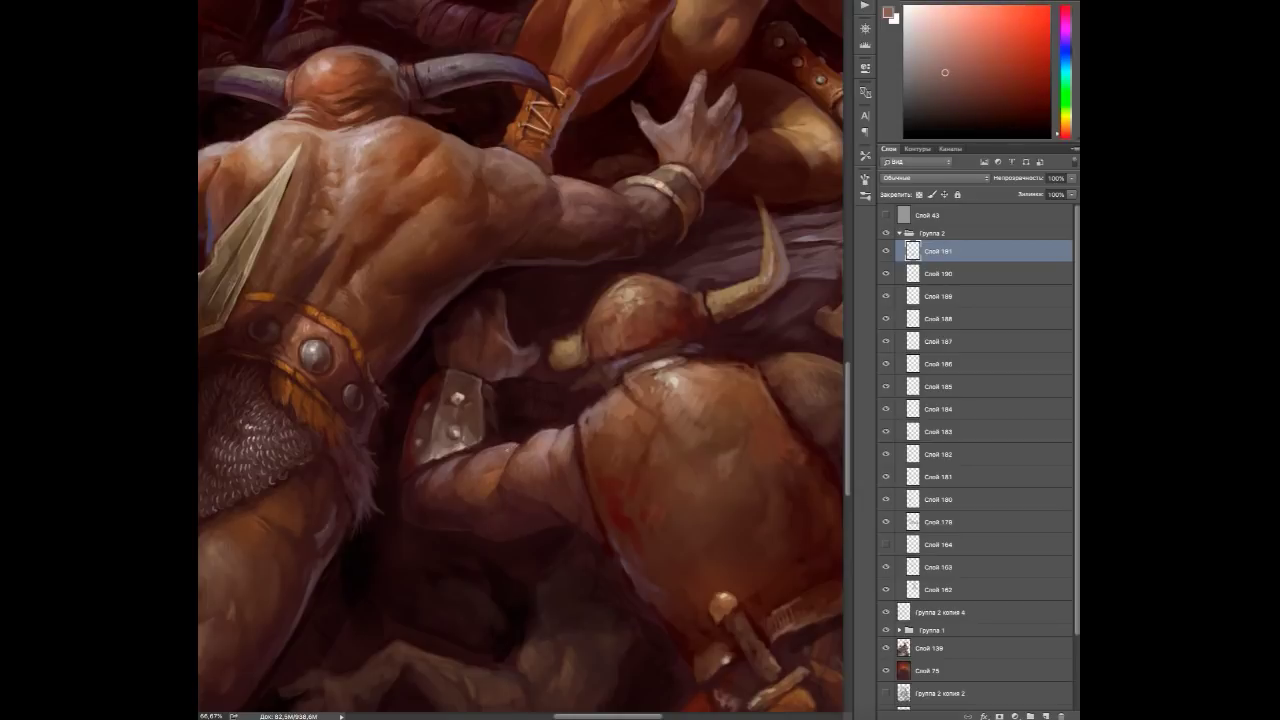
Add a new layer and define the fallen warrior's armor collar and shoulder edge with sampled dark and light brown tones.
scroll(290, 600, "down", 1)
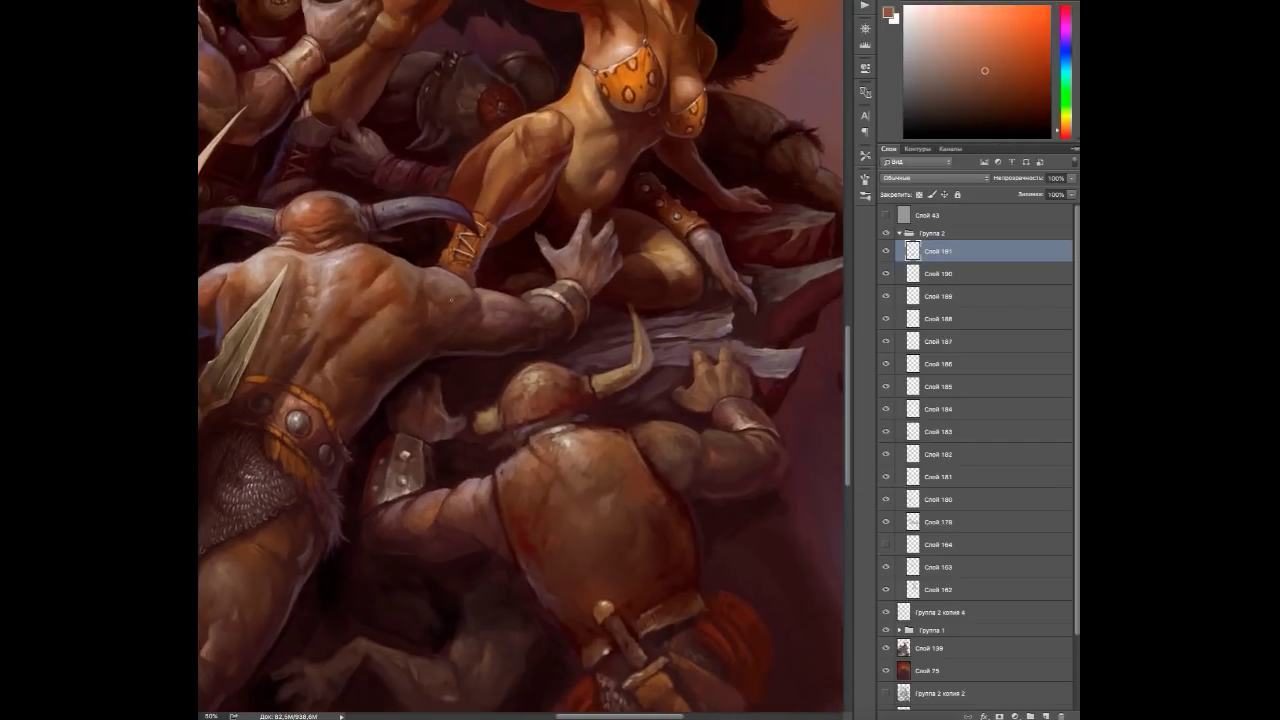
key("ctrl+shift+alt+n")
scroll(558, 418, "up", 1)
left_click(529, 491, "alt")
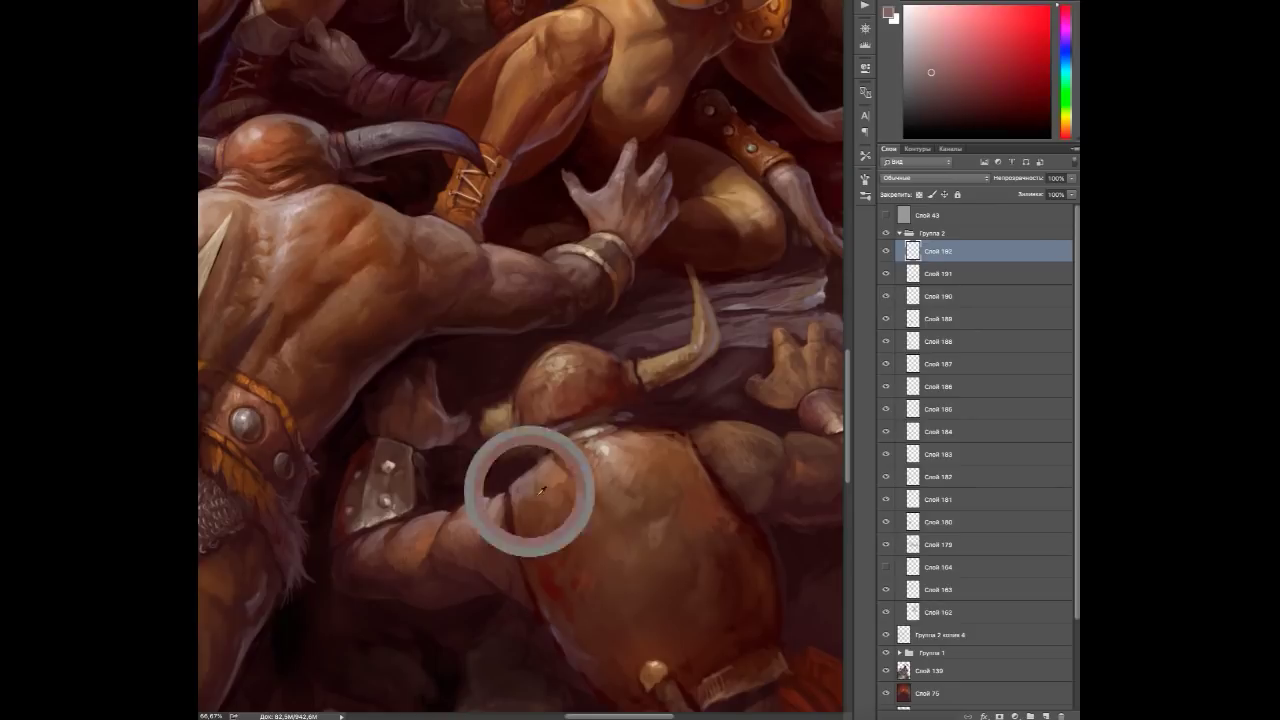
left_click(573, 456, "alt")
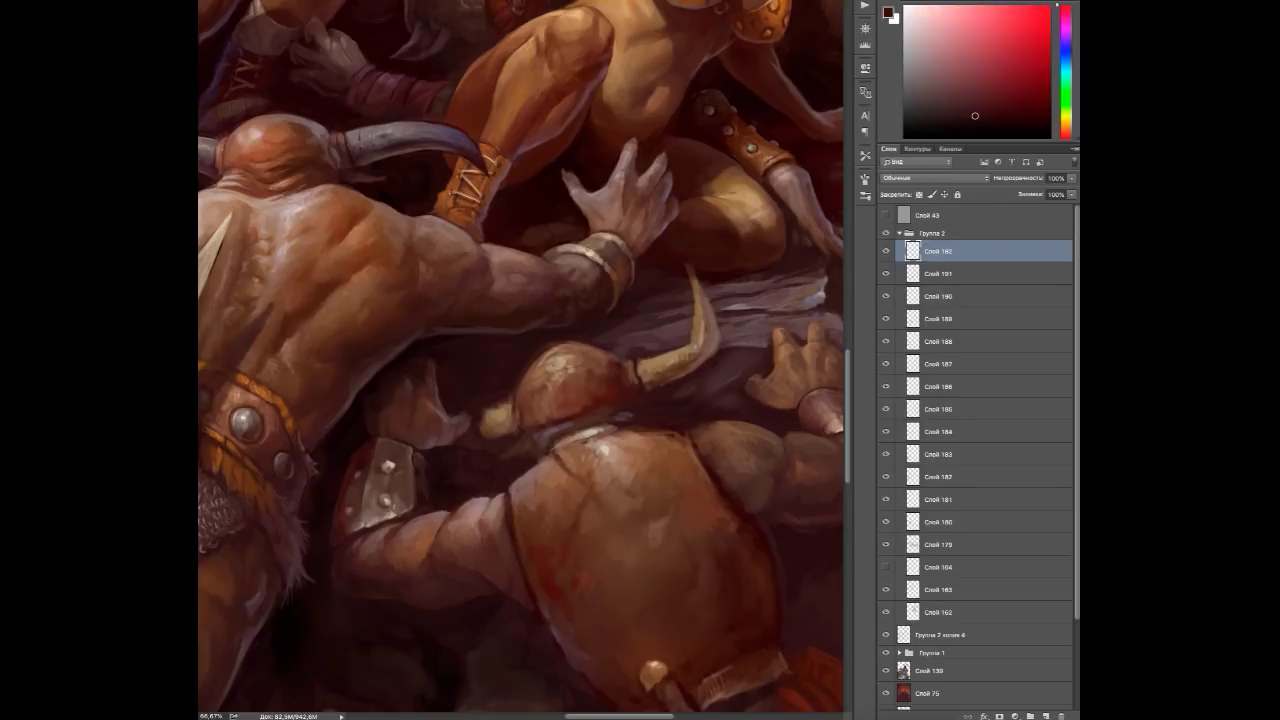
left_click(594, 444, "alt")
left_click(594, 444, "alt")
left_click(577, 445, "alt")
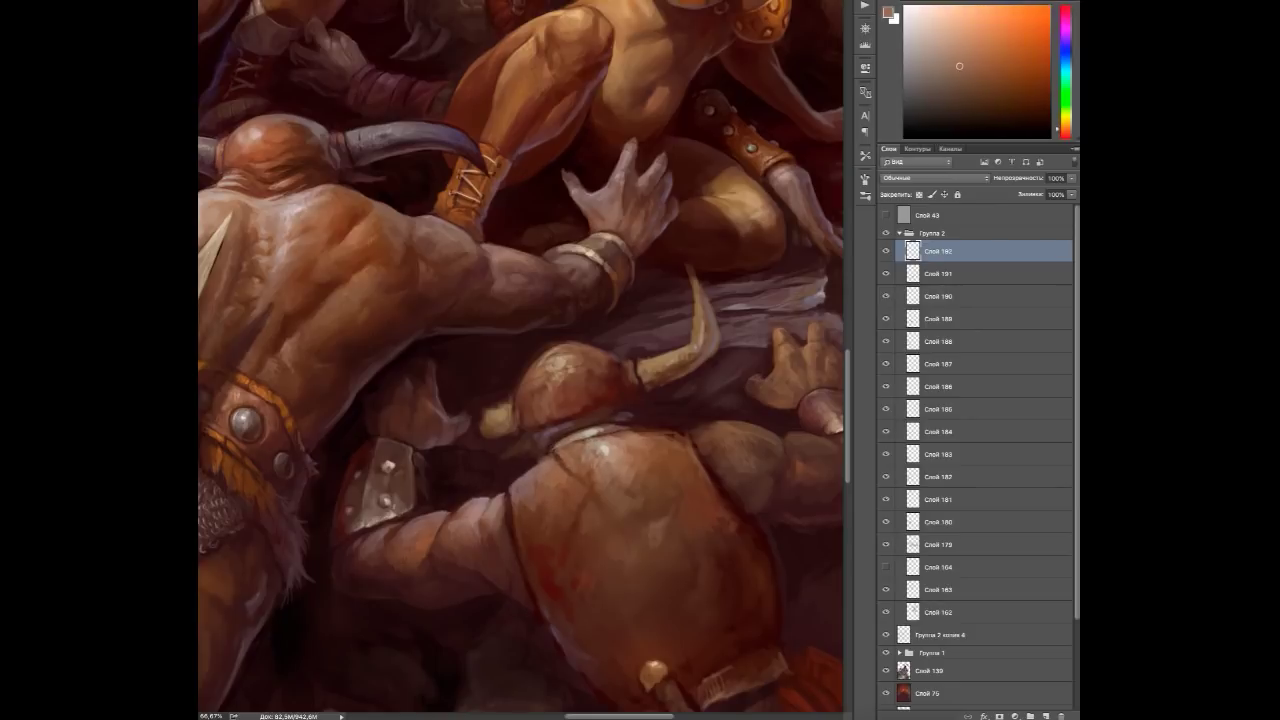
Model the sculpted back muscles and upper edge of the fallen warrior's armor with sampled highlight and brown tones.
left_click(590, 430, "alt")
left_click(610, 488, "alt")
left_click(547, 454, "alt")
left_click(560, 443, "alt")
left_click(513, 492, "alt")
left_click(513, 492, "alt")
left_click(624, 482, "alt")
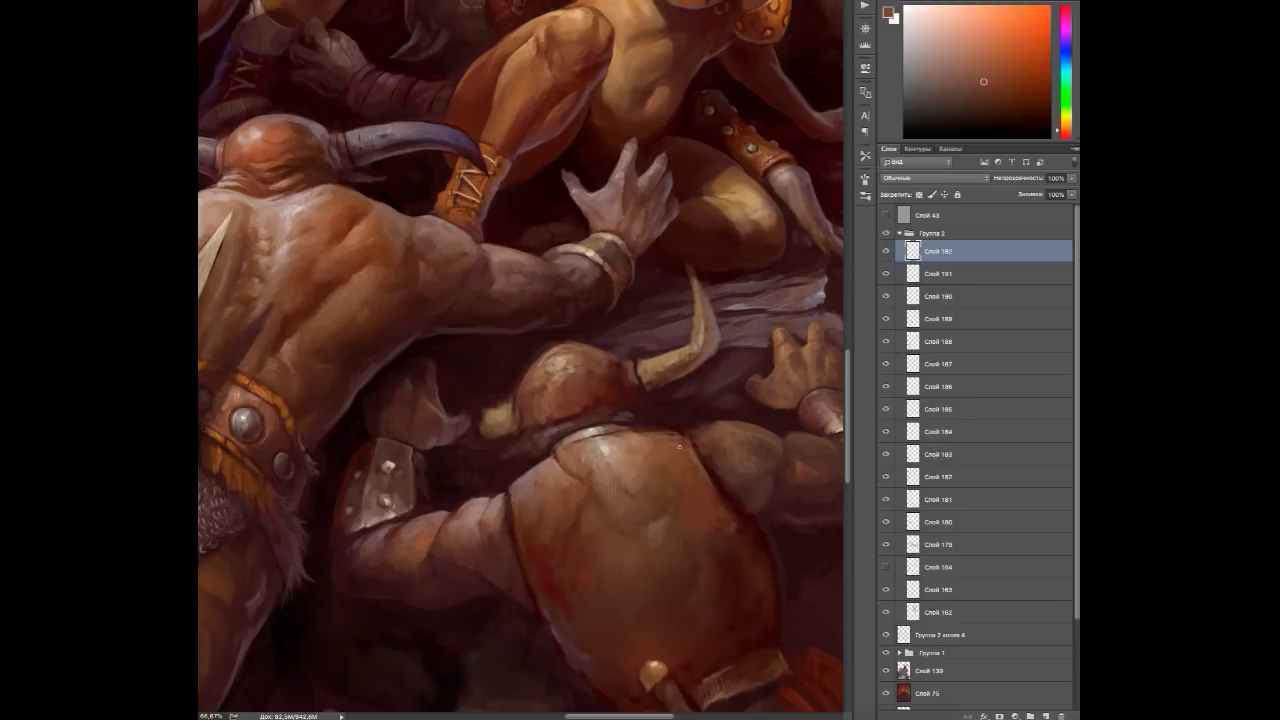
left_click(675, 494, "alt")
left_click(657, 522, "alt")
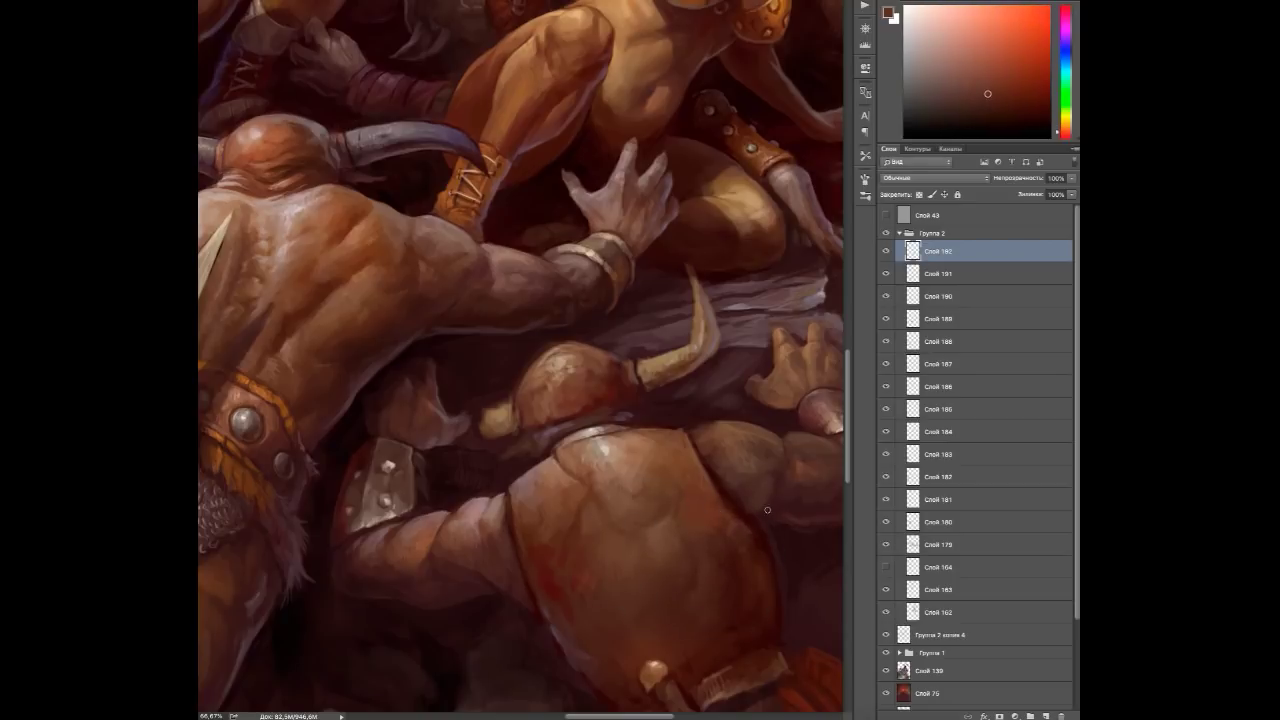
Sharpen the side edge of the fallen warrior's armor below the armpit with sampled purple rim light and dark tones.
left_click_drag(749, 534, 673, 424)
left_click(700, 437, "alt")
left_click(475, 515, "alt")
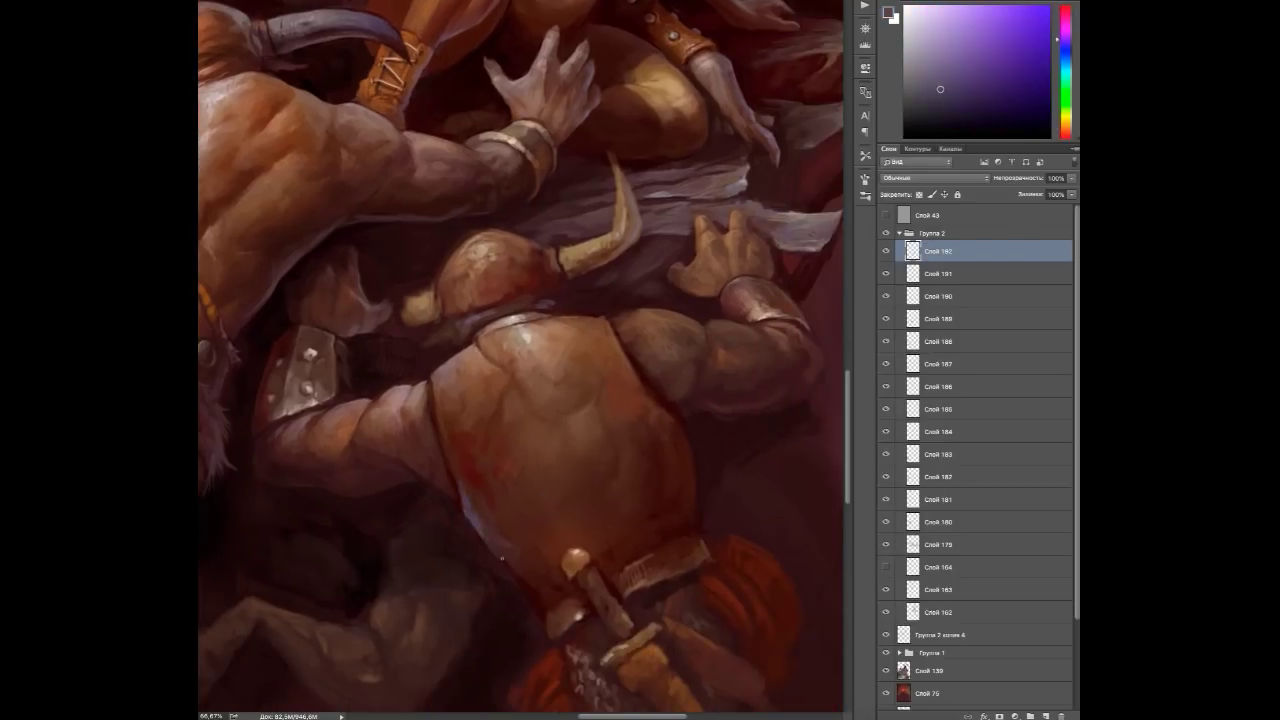
left_click(470, 505, "alt")
left_click(448, 458, "alt")
left_click(450, 468, "alt")
Paint two small hanging straps along the lower side edge of the armor in muted purple tones.
left_click(468, 548, "alt")
left_click_drag(476, 536, 474, 556)
left_click_drag(518, 578, 514, 596)
left_click(465, 550, "alt")
left_click_drag(468, 548, 458, 562)
left_click_drag(510, 582, 504, 600)
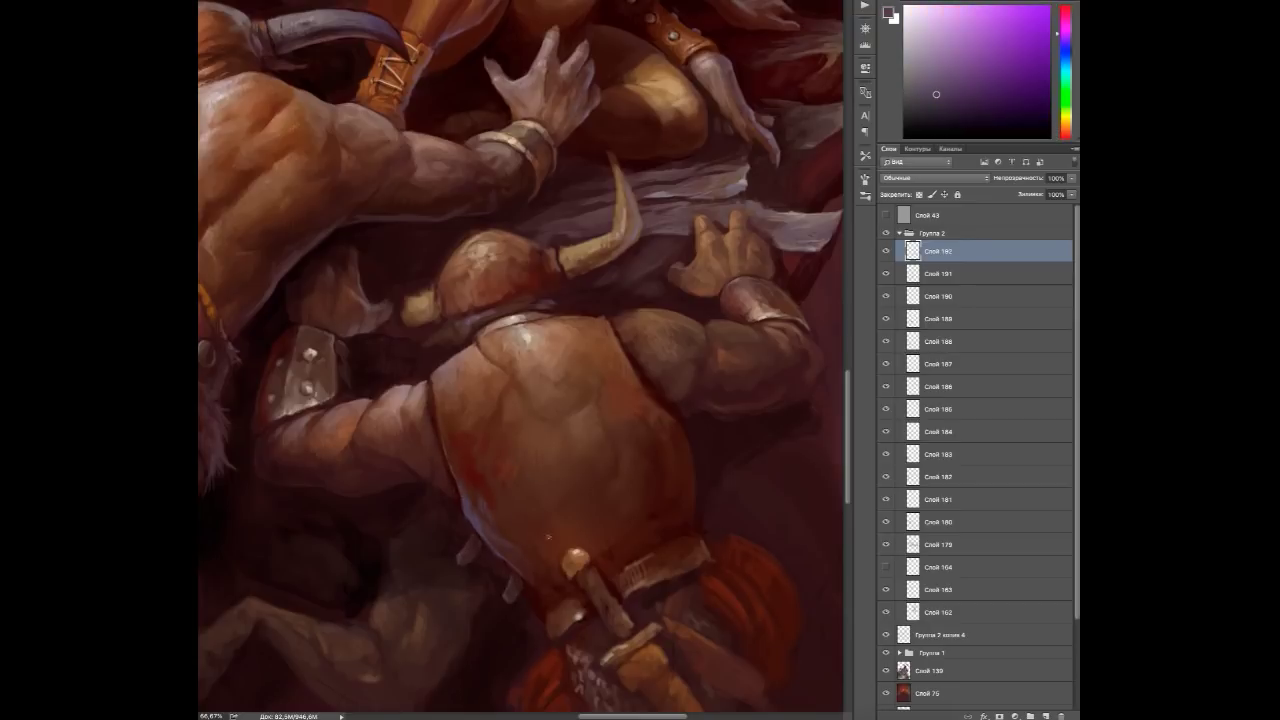
Refine the sword's round pommel and the armor's small metal tab beneath it with sampled highlights and dark accents.
left_click(533, 607, "alt")
left_click(550, 585, "alt")
left_click(577, 556, "alt")
left_click_drag(584, 555, 584, 572)
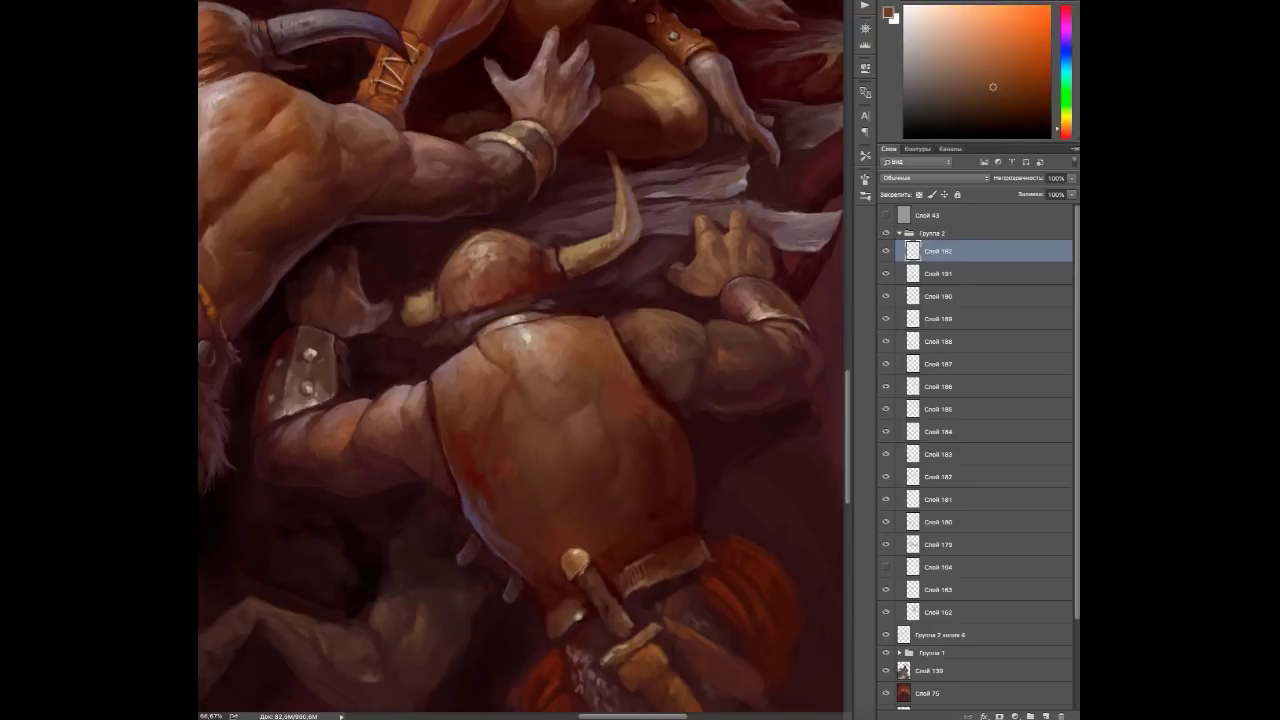
left_click(572, 556, "alt")
left_click(576, 600, "alt")
left_click(572, 610, "alt")
left_click(569, 618, "alt")
Clean up the armor's lower back and paint the waist flap as a notched metal plate with sampled red-brown tones.
left_click(616, 521, "alt")
left_click(620, 524, "alt")
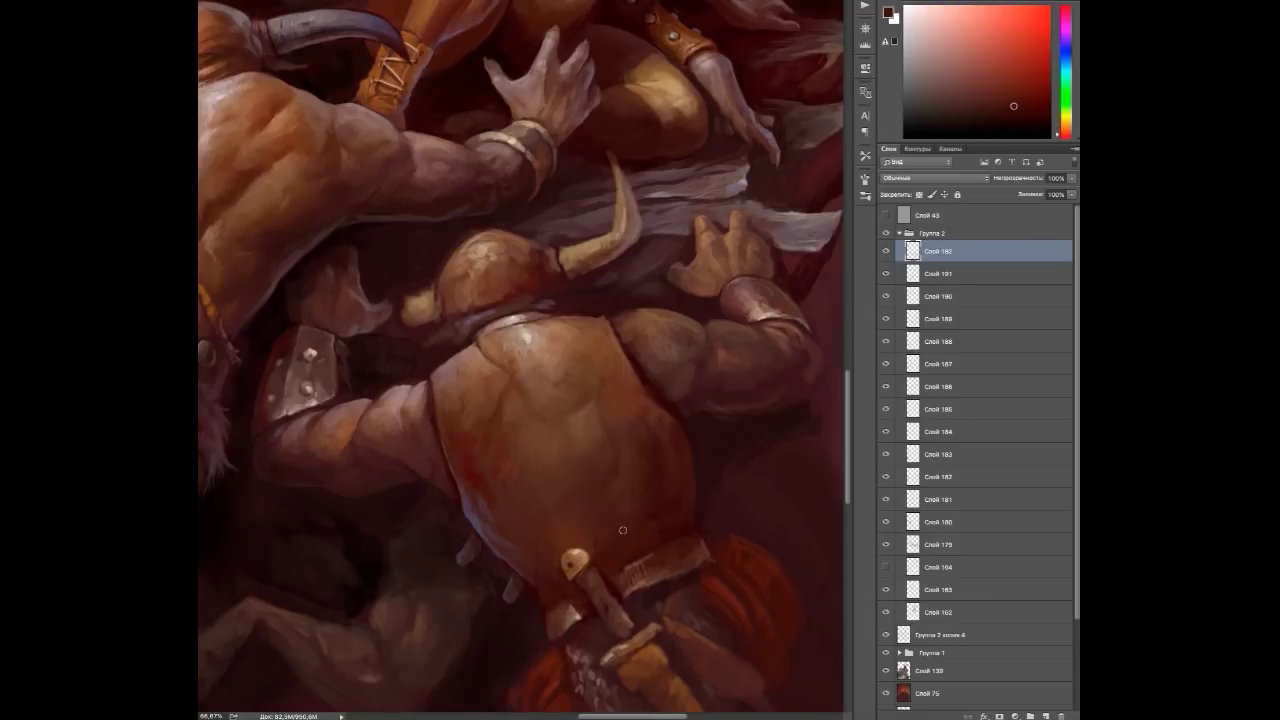
left_click(622, 530, "alt")
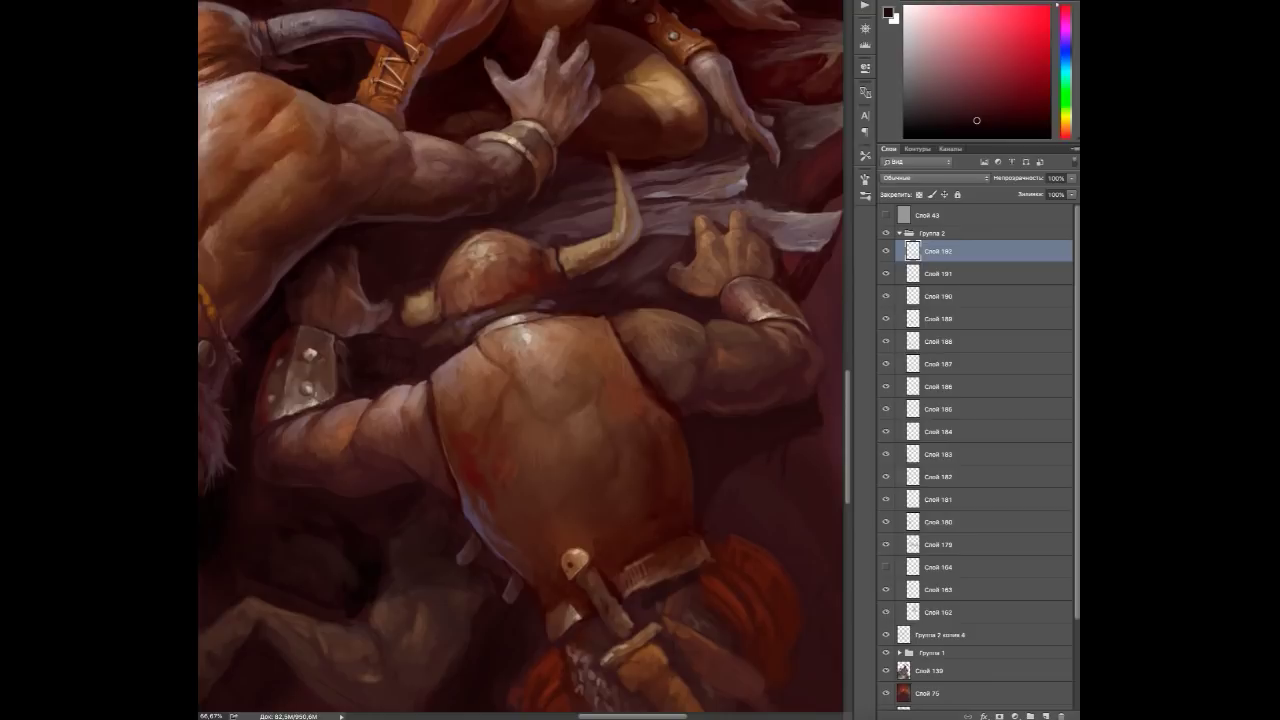
left_click(632, 585, "alt")
left_click(700, 557, "alt")
left_click(637, 577, "alt")
left_click(587, 611, "alt")
left_click(605, 590, "alt")
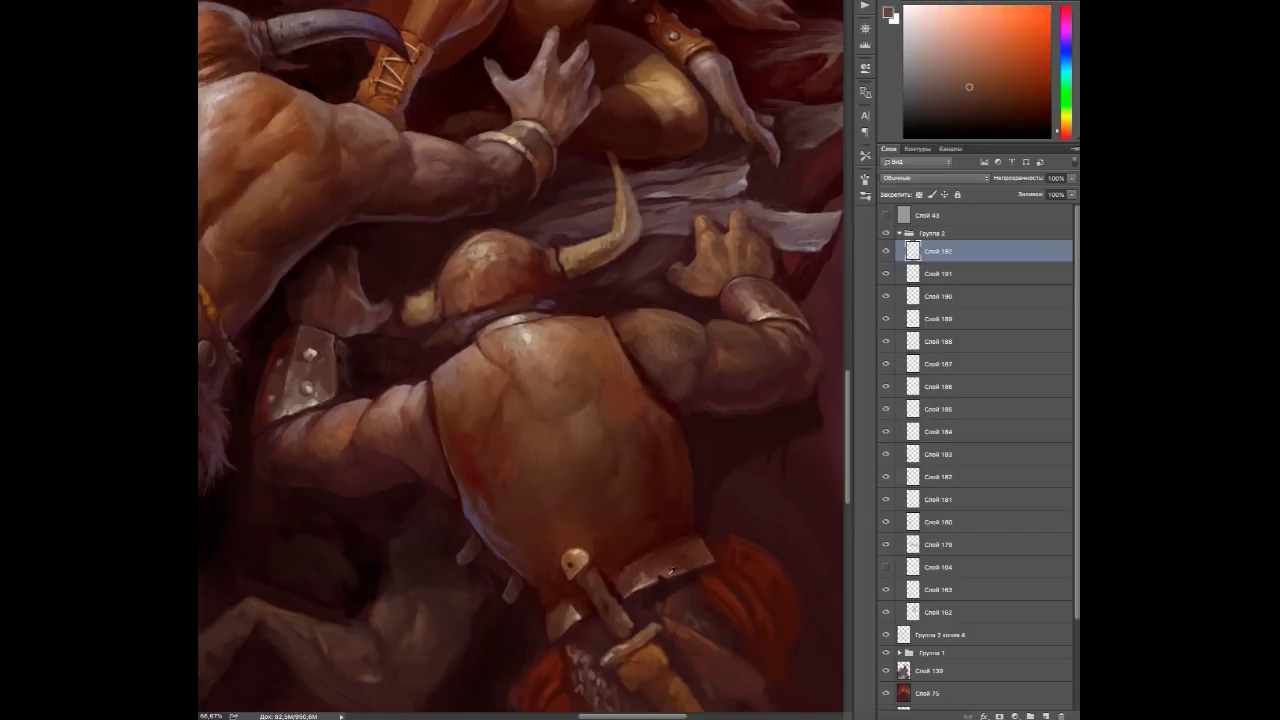
Define the armor's outer edge from the collar past the armpit to the waist with sampled light and dark tones.
left_click(622, 565, "alt")
left_click(690, 500, "alt")
left_click(607, 318, "alt")
left_click(640, 382, "alt")
left_click(546, 335, "alt")
left_click(672, 417, "alt")
left_click(642, 412, "alt")
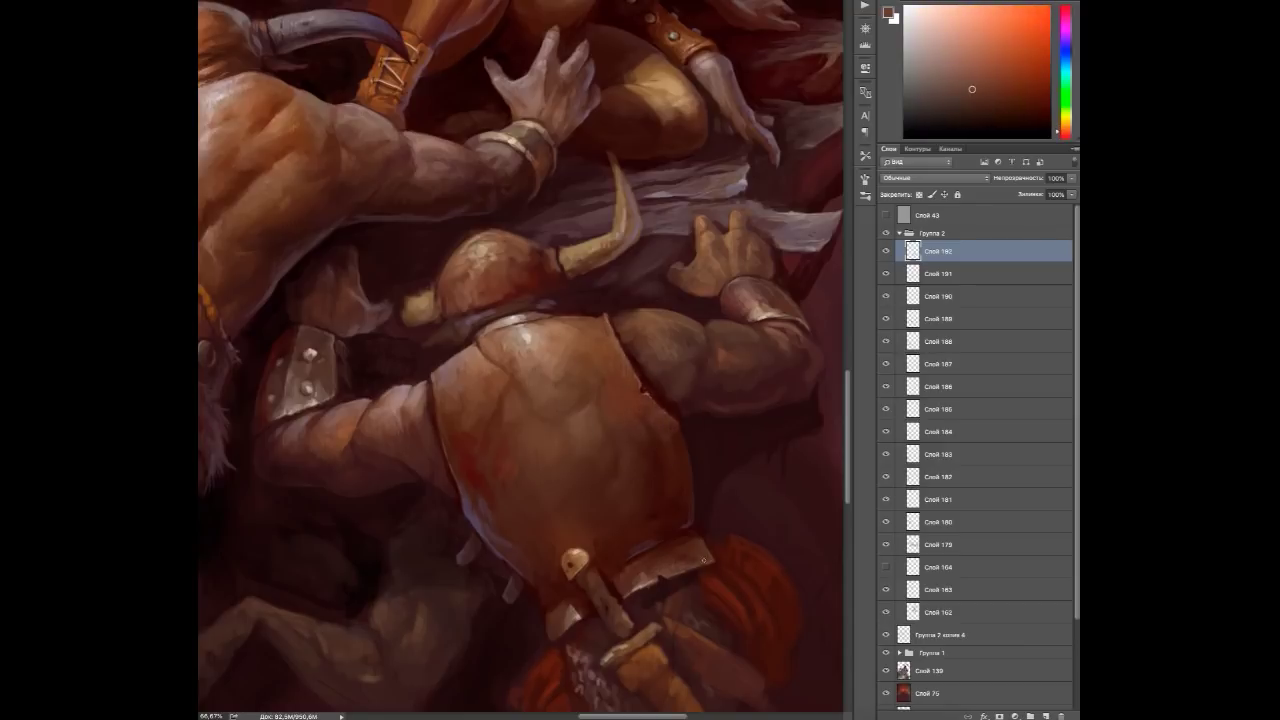
Model the shoulder and upper arm muscles of the fallen warrior's outstretched right arm with sampled brown and dark tones.
left_click_drag(690, 567, 630, 632)
left_click(601, 427, "alt")
left_click(601, 427, "alt")
left_click(575, 385, "alt")
left_click(587, 383, "alt")
left_click(640, 397, "alt")
left_click(658, 430, "alt")
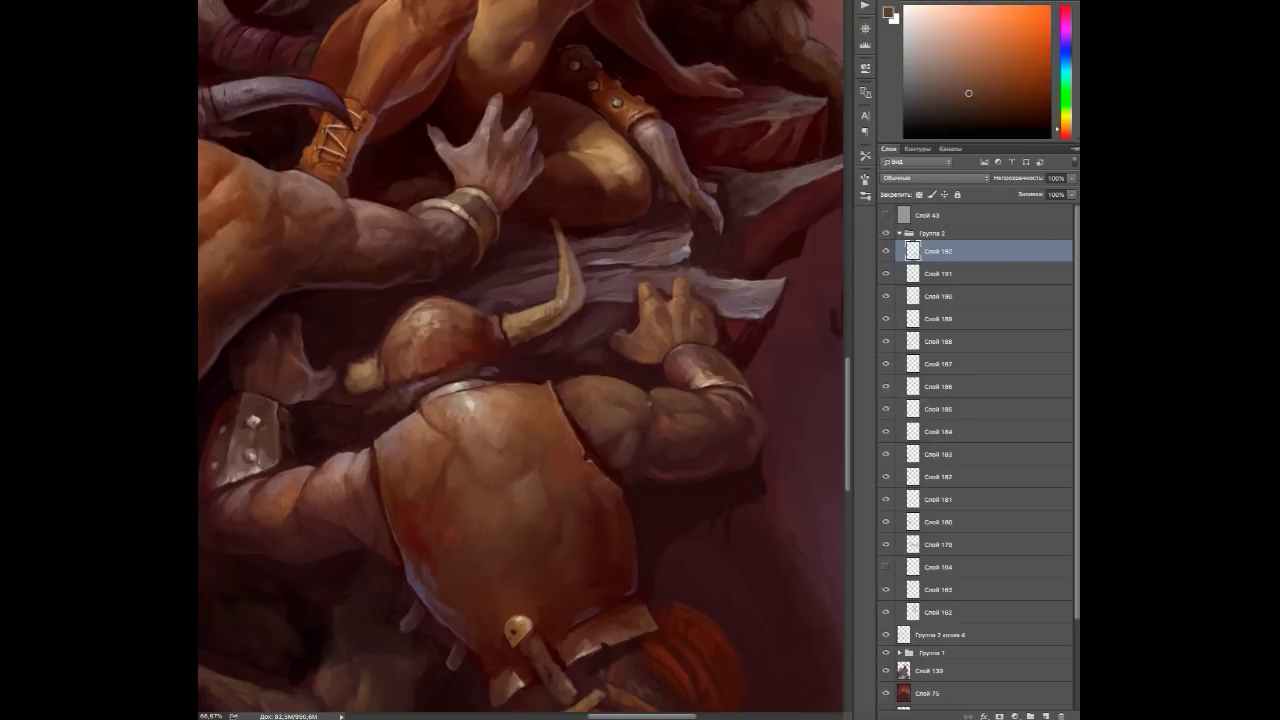
left_click(678, 465, "alt")
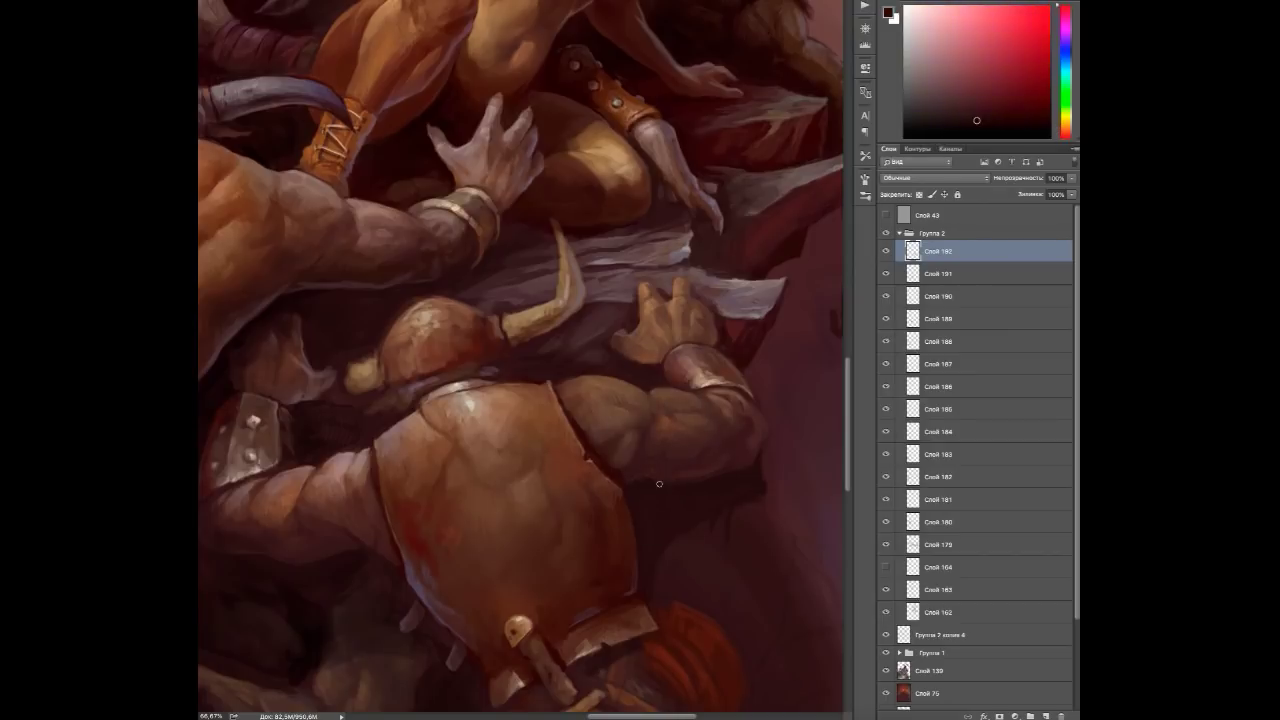
Refine the right arm's elbow and the bracer's rim with sampled orange-brown highlights and dark red shadows.
left_click(757, 437, "alt")
left_click(716, 399, "alt")
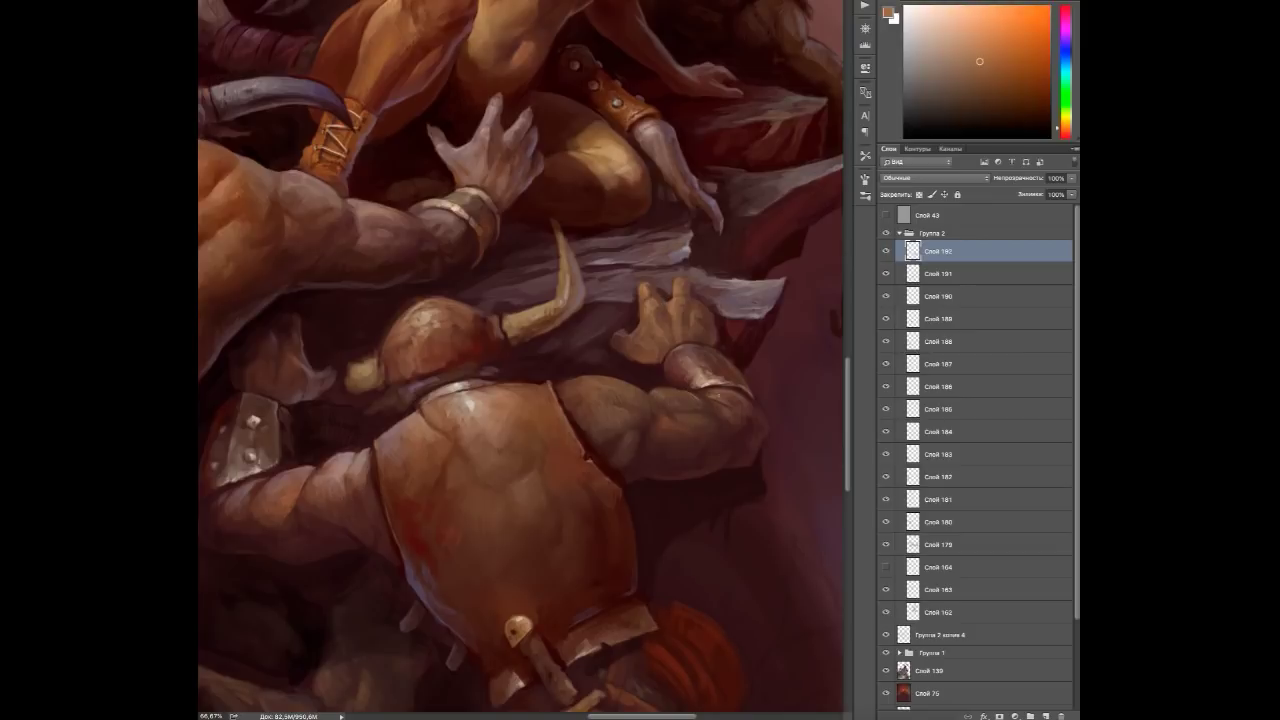
left_click(731, 390, "alt")
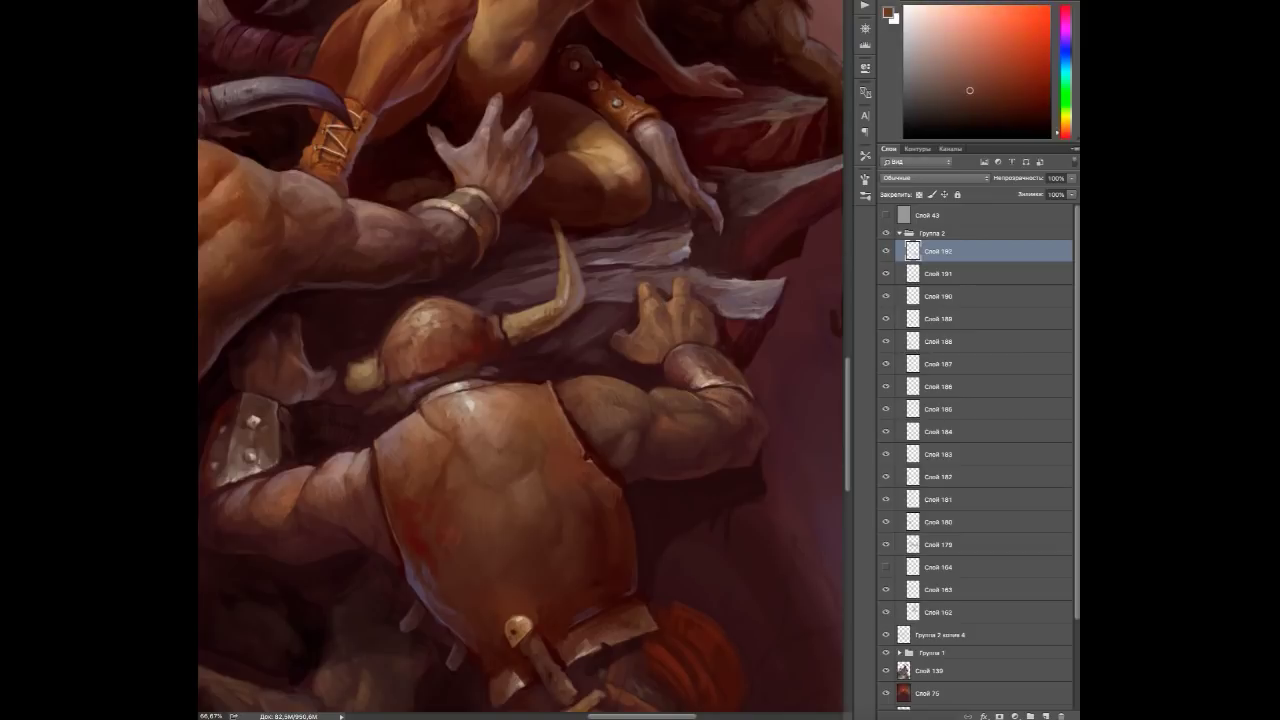
left_click(736, 402, "alt")
left_click_drag(720, 423, 758, 431)
left_click(637, 397, "alt")
Smooth and shade the long curved horn on the fallen warrior's helmet with sampled beige and dark tones.
left_click_drag(633, 384, 563, 313)
left_click(563, 313, "alt")
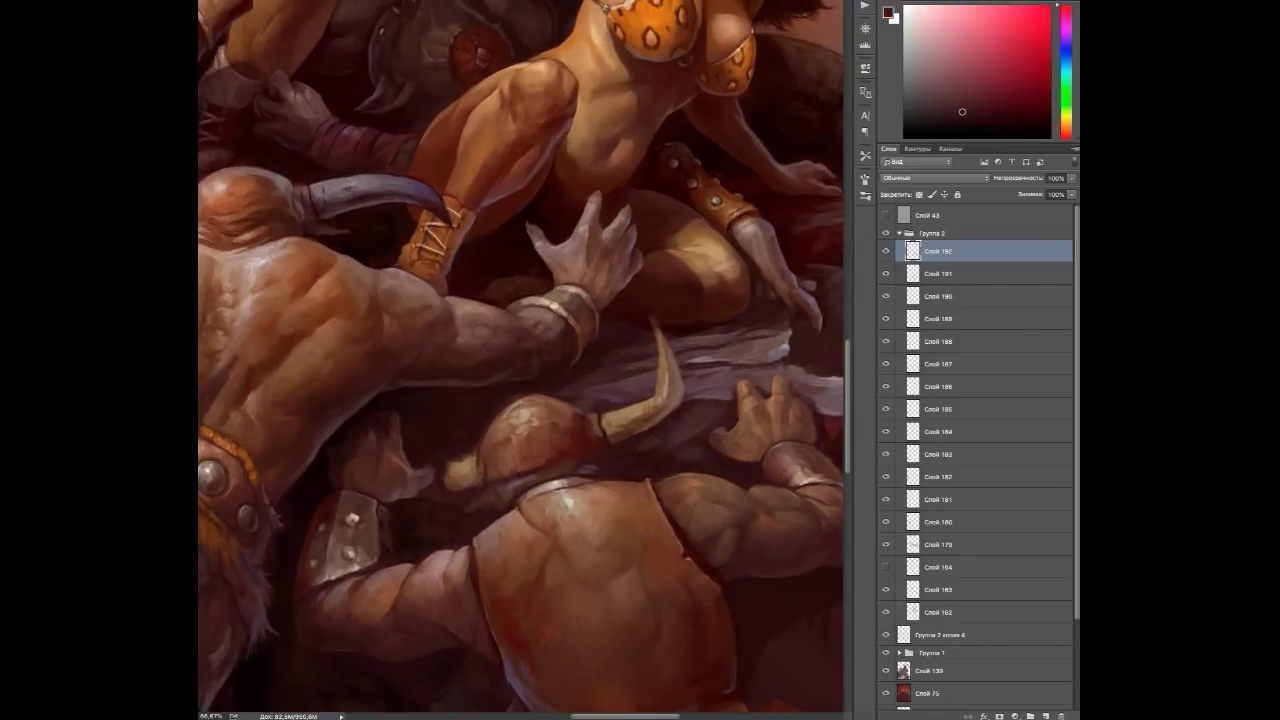
left_click(660, 413, "alt")
left_click(654, 370, "alt")
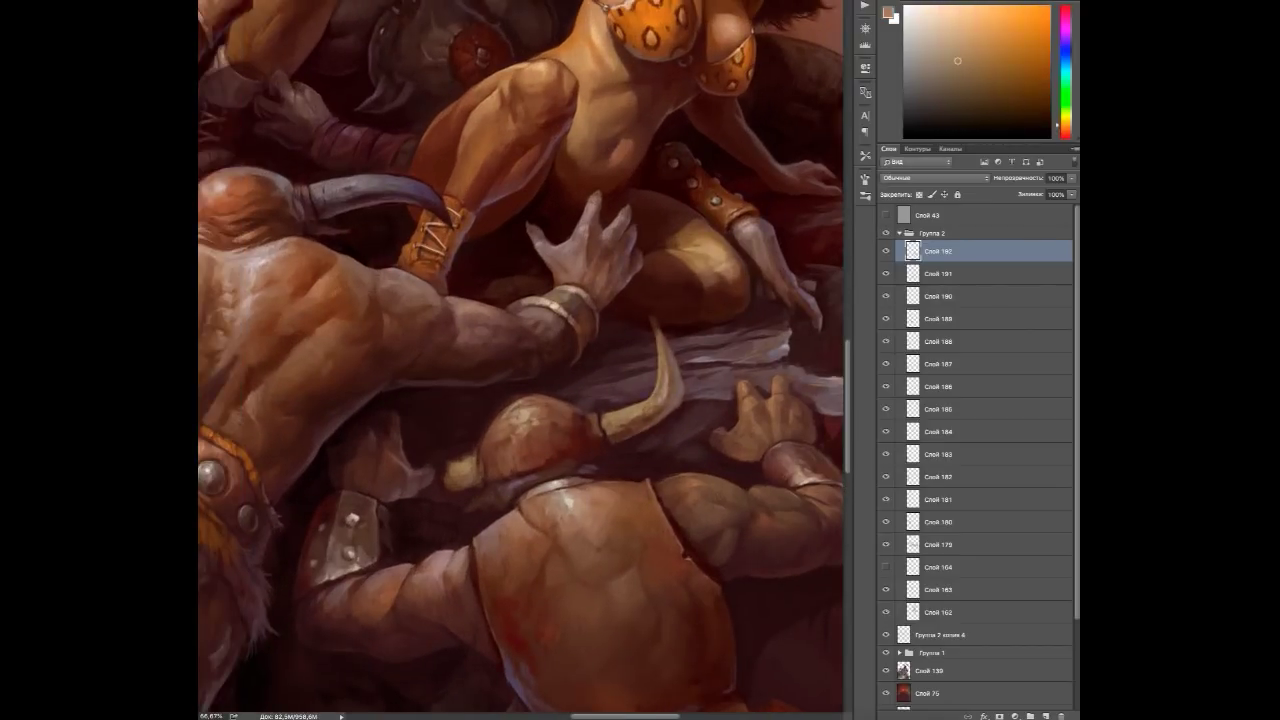
left_click(660, 330, "alt")
left_click(693, 387, "alt")
Reshape the fallen warrior's helmet dome and paint its curved bands with sampled red-brown tones and pale highlights.
left_click(583, 458, "alt")
left_click(494, 505, "alt")
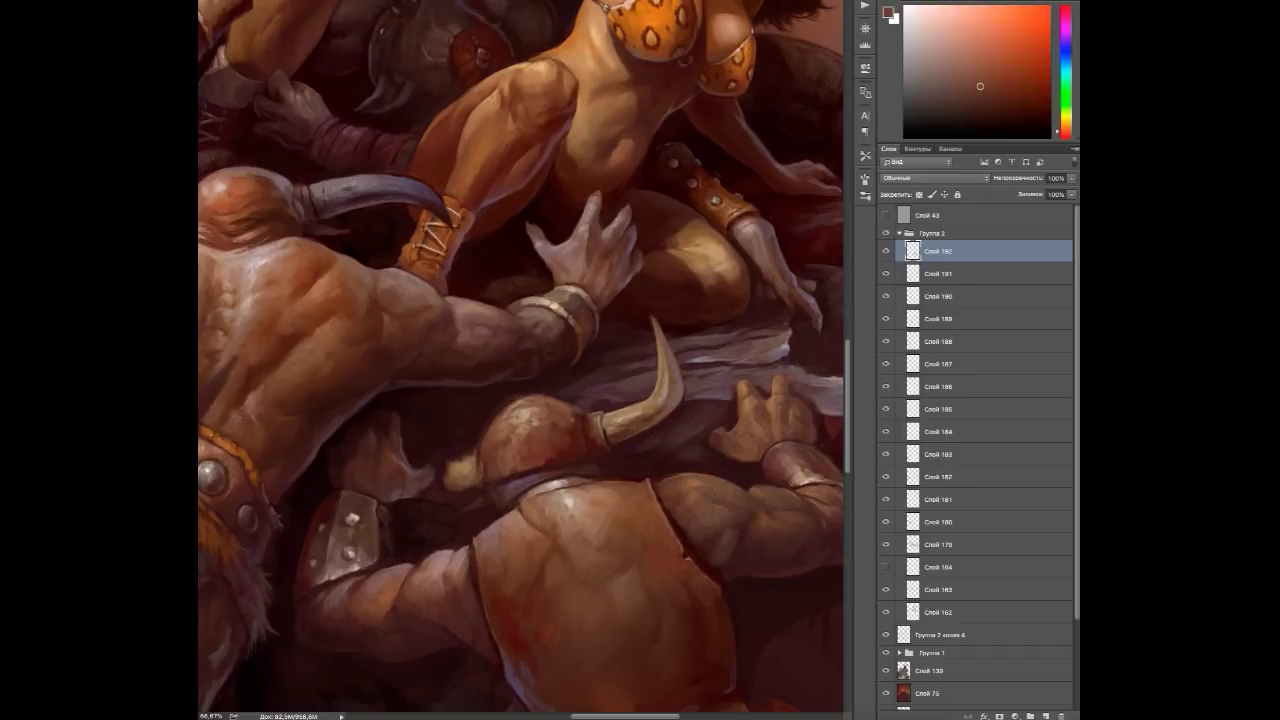
left_click(513, 443, "alt")
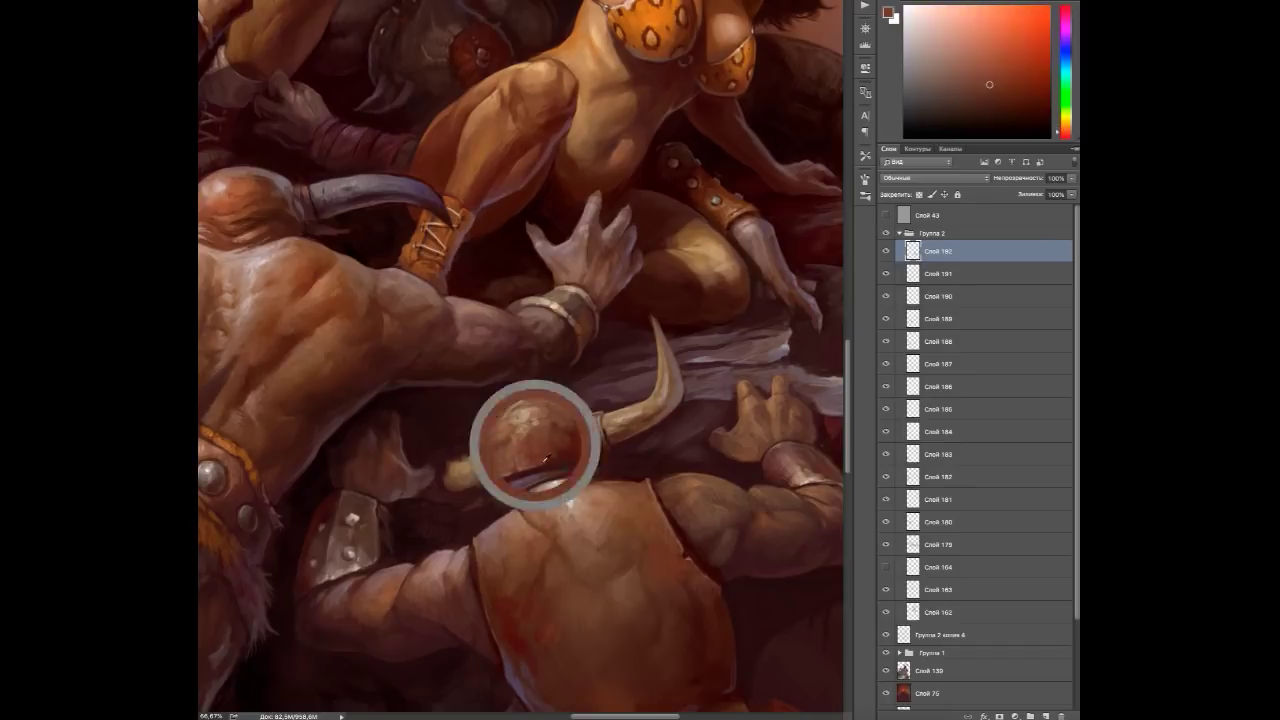
left_click(490, 432, "alt")
left_click(530, 432, "alt")
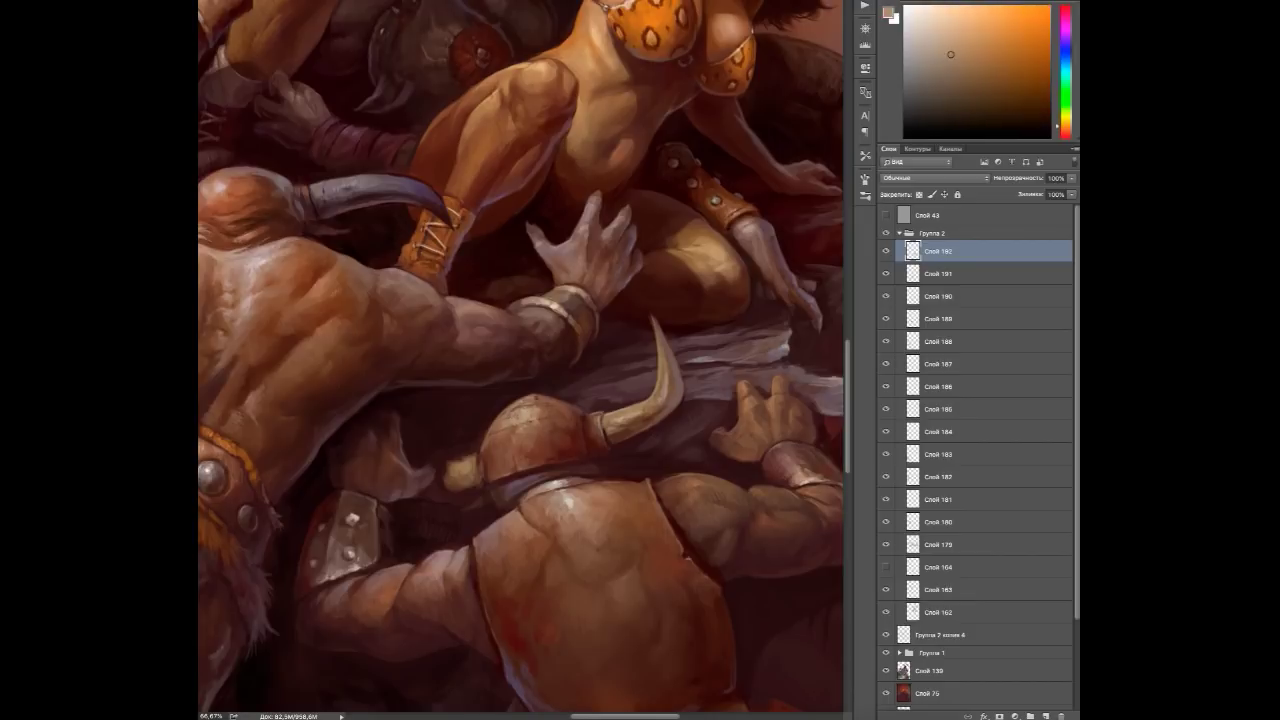
left_click(540, 400, "alt")
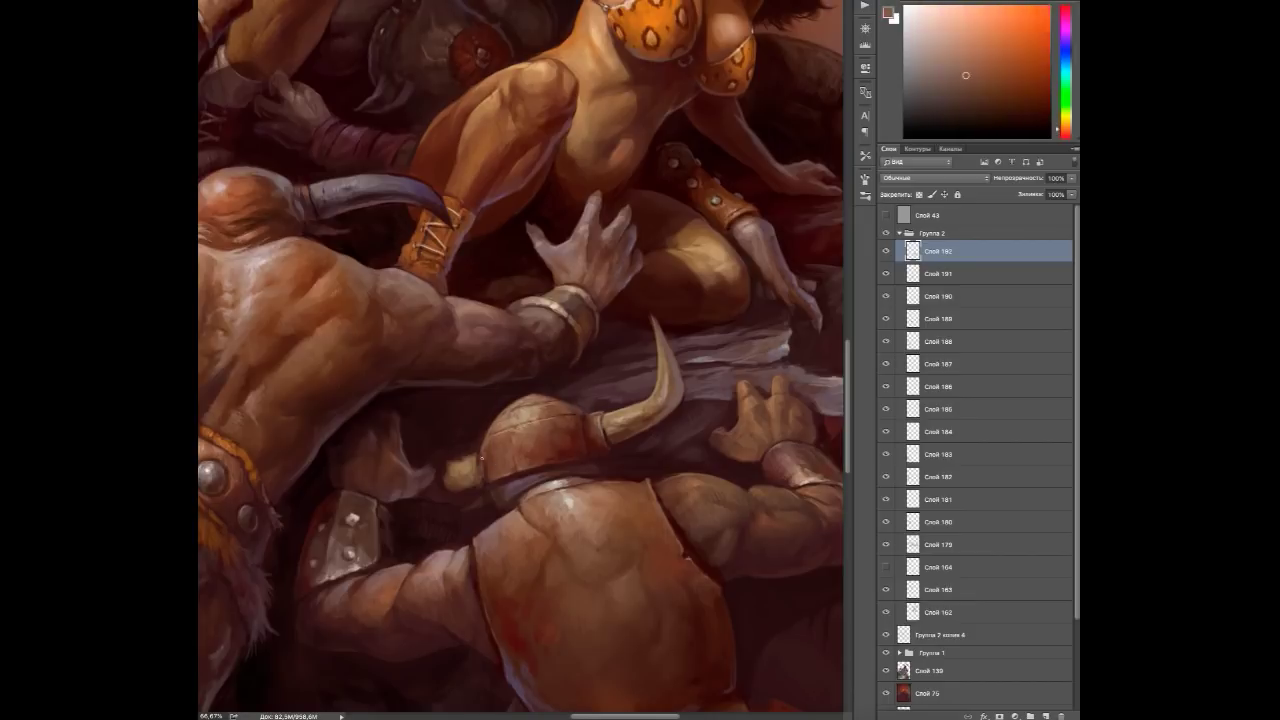
left_click(509, 412, "alt")
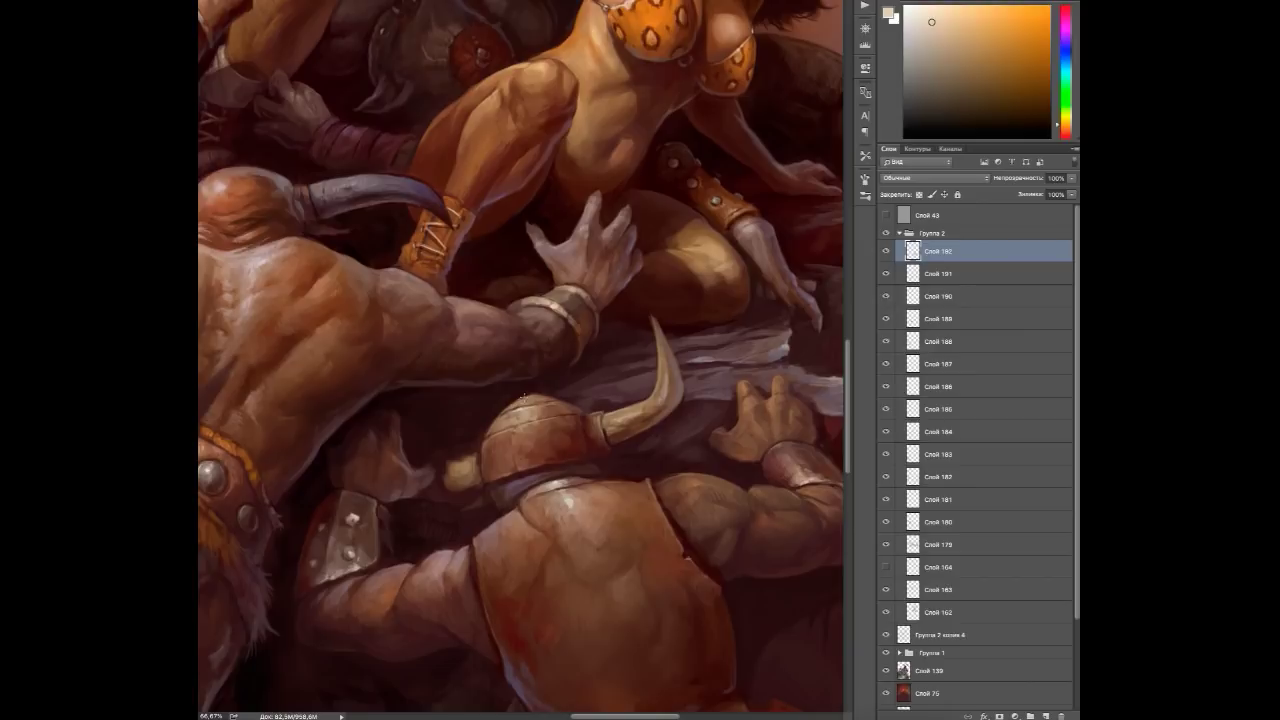
left_click(533, 455, "alt")
left_click(471, 471, "alt")
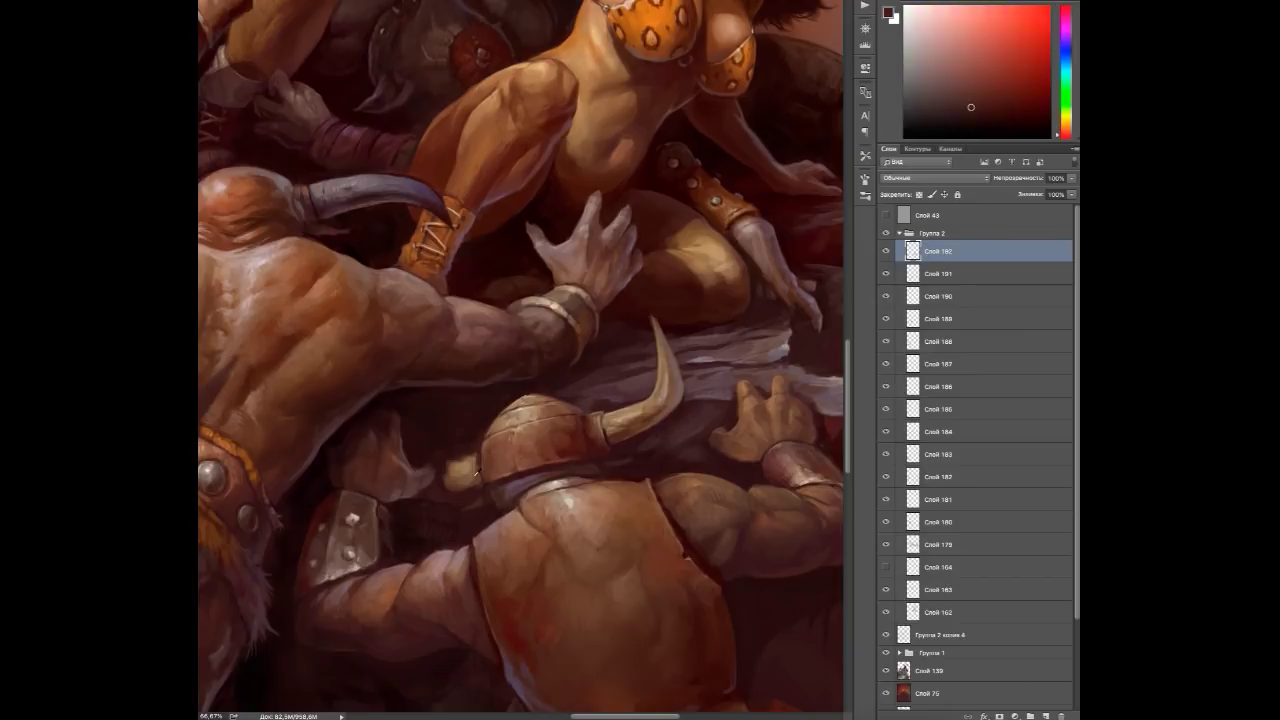
Repaint the helmet's short foreshortened horn with sampled beige tones and darken the shadow beneath it.
left_click(458, 460, "alt")
left_click(475, 461, "alt")
left_click(474, 466, "alt")
left_click(524, 411, "alt")
left_click(491, 500, "alt")
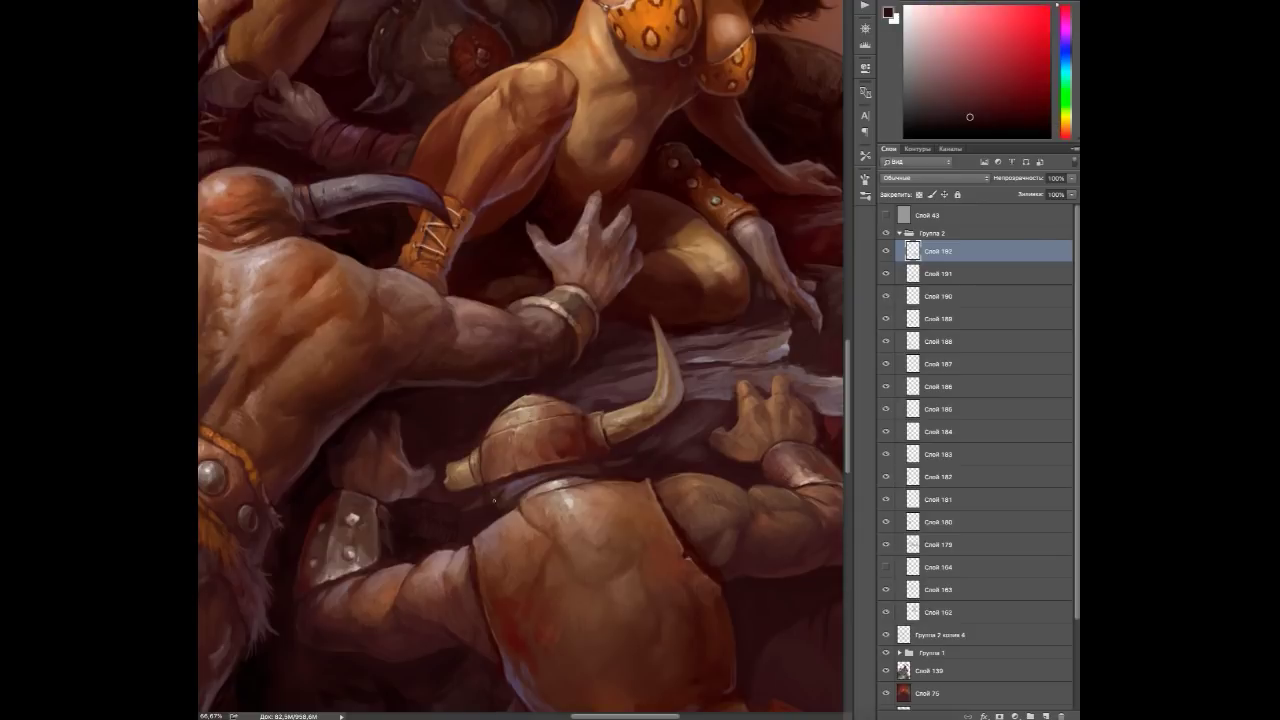
On a new layer, paint a riveted leather strap over the left shoulder of the fallen warrior's back armor.
left_click_drag(628, 445, 648, 340)
key("ctrl+shift+alt+n")
left_click(520, 420, "alt")
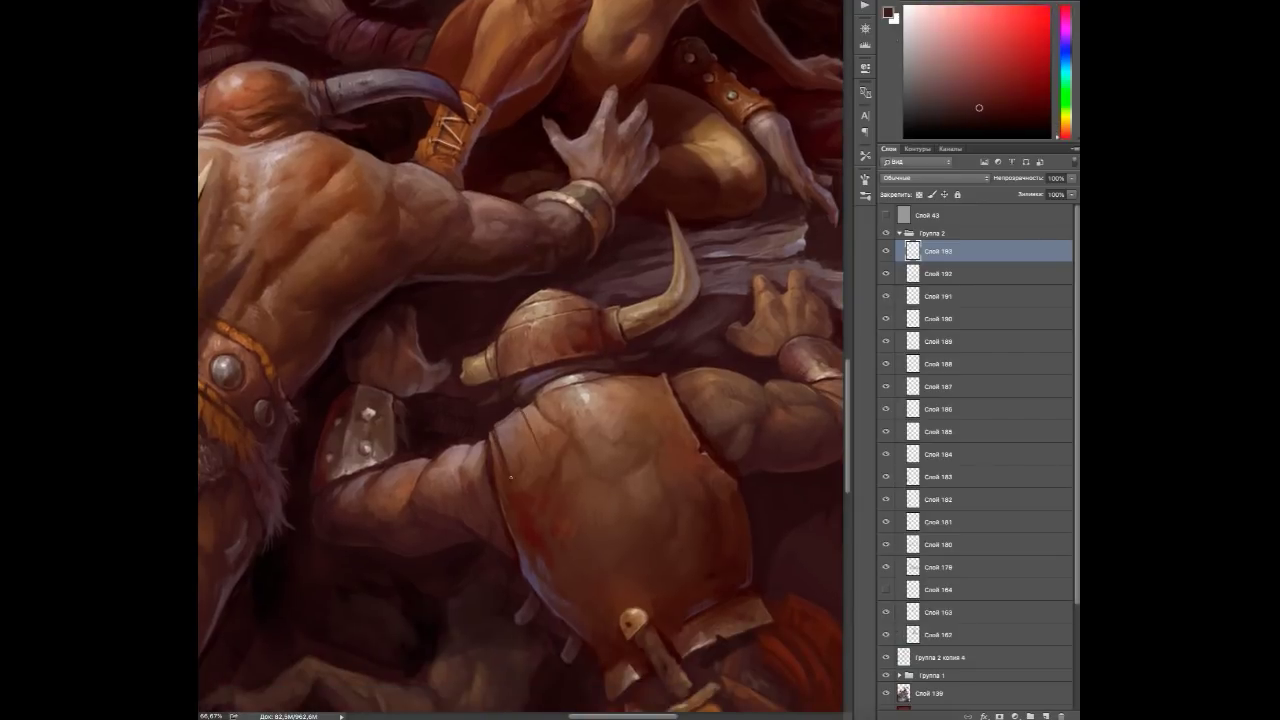
left_click(955, 55)
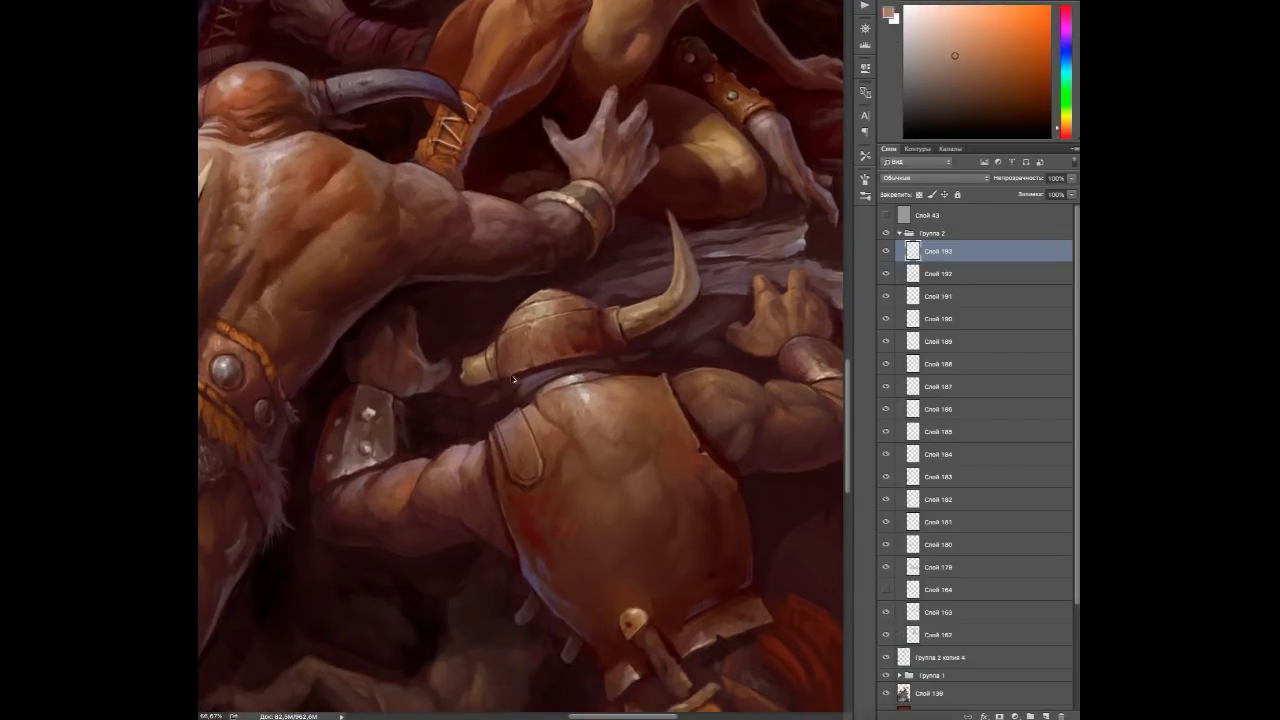
left_click(944, 45)
left_click(526, 472, "alt")
left_click(524, 462)
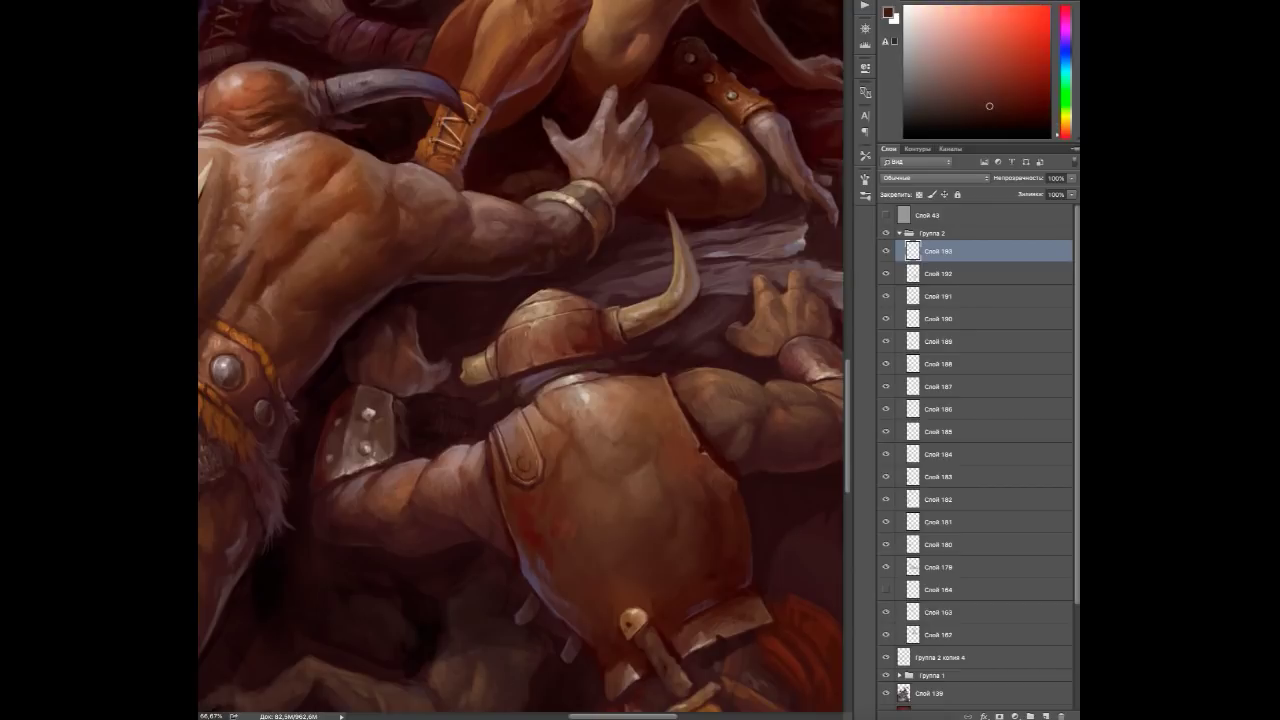
left_click(366, 447, "alt")
Paint a matching rounded strap with a metal rivet on the back armor's right shoulder and refine both straps' shading.
left_click(622, 378, "alt")
left_click_drag(622, 378, 626, 420)
left_click(640, 378, "alt")
mouse_move(658, 380)
left_mouse_down()
mouse_move(662, 440)
mouse_move(656, 418)
mouse_move(630, 406)
mouse_move(648, 392)
left_mouse_up()
left_click(660, 440, "alt")
left_click(630, 380, "alt")
left_click(638, 446, "alt")
left_click(529, 490, "alt")
left_click(648, 424, "alt")
left_click(649, 424)
left_click(645, 430, "alt")
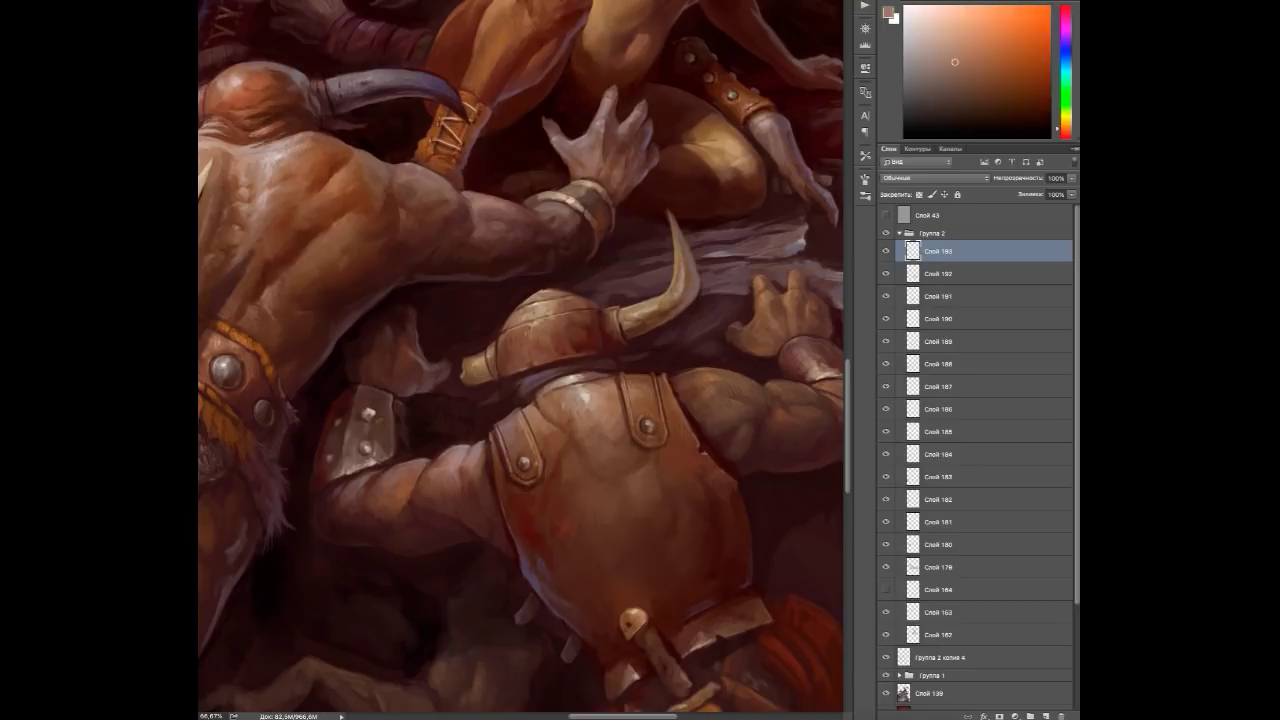
Add cracks and scratches to the back armor below the straps and small rivets along the helmet's band.
left_click(670, 457, "alt")
left_click(525, 505, "alt")
left_click(600, 300, "alt")
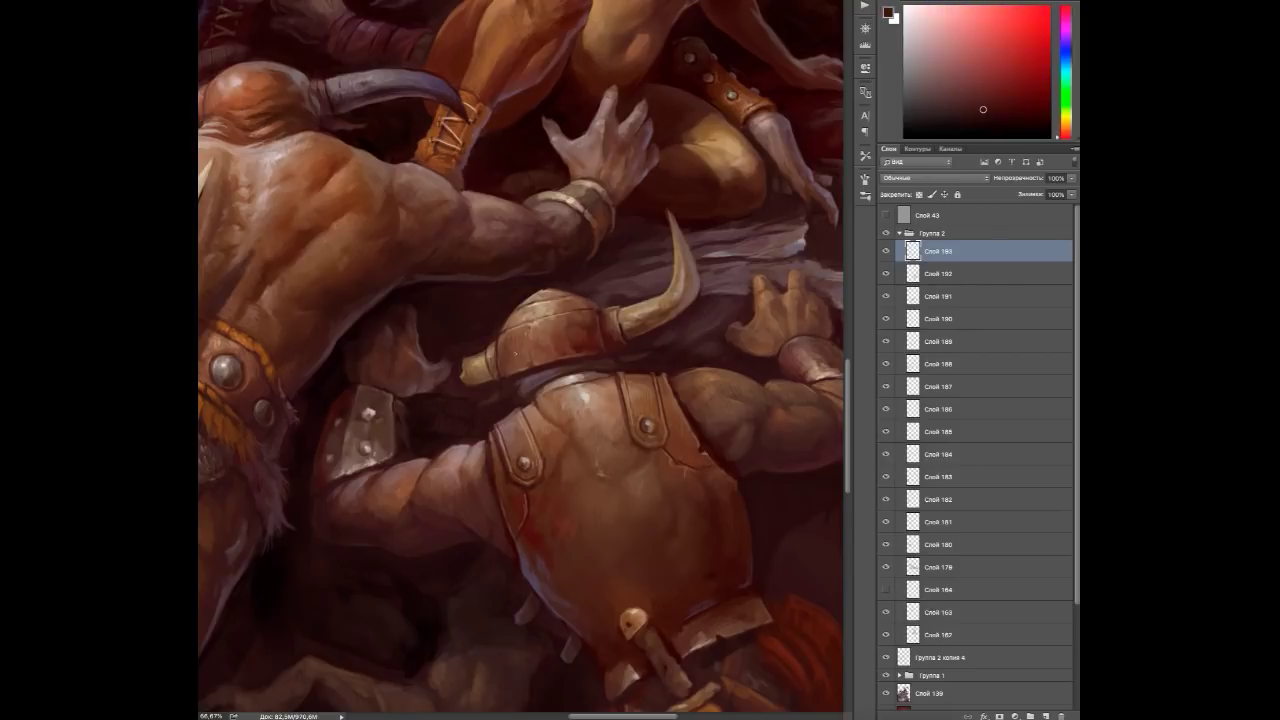
left_click_drag(520, 360, 455, 327)
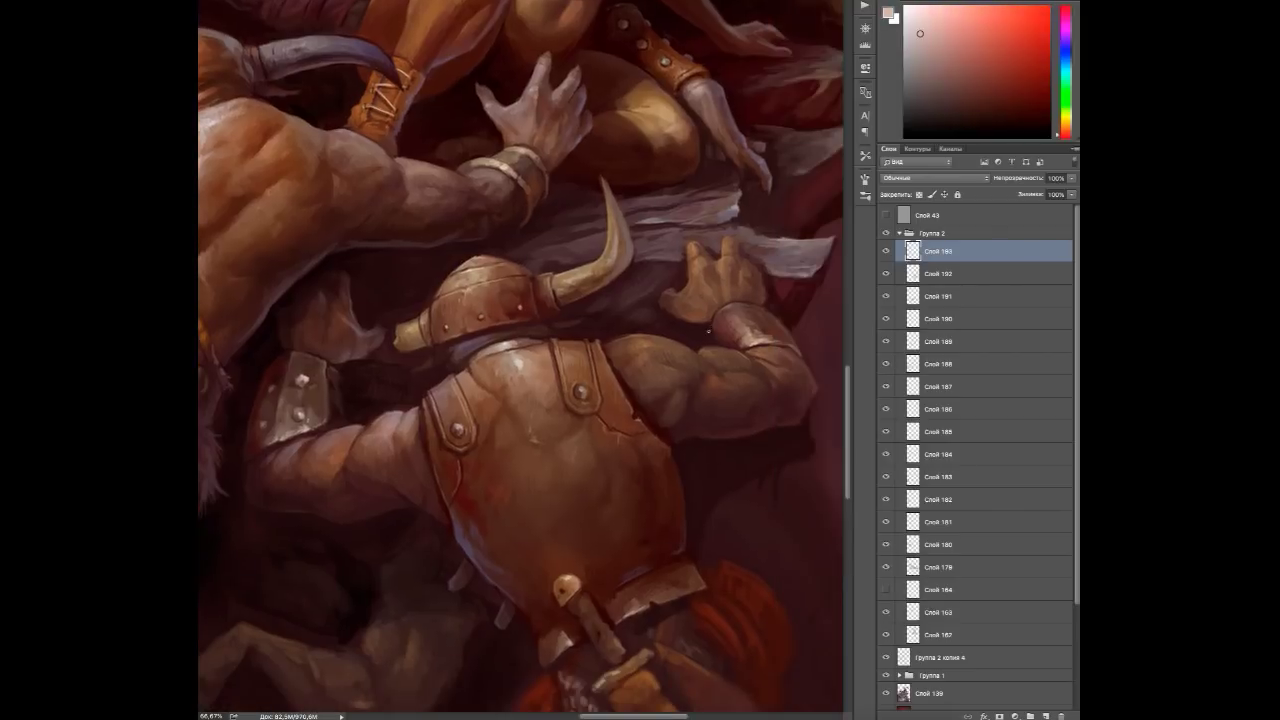
Paint chainmail rings and a narrow strap between the waist plate and the right red cloth, brightening the cloth's edge.
left_click_drag(721, 613, 661, 423)
left_click(661, 423, "alt")
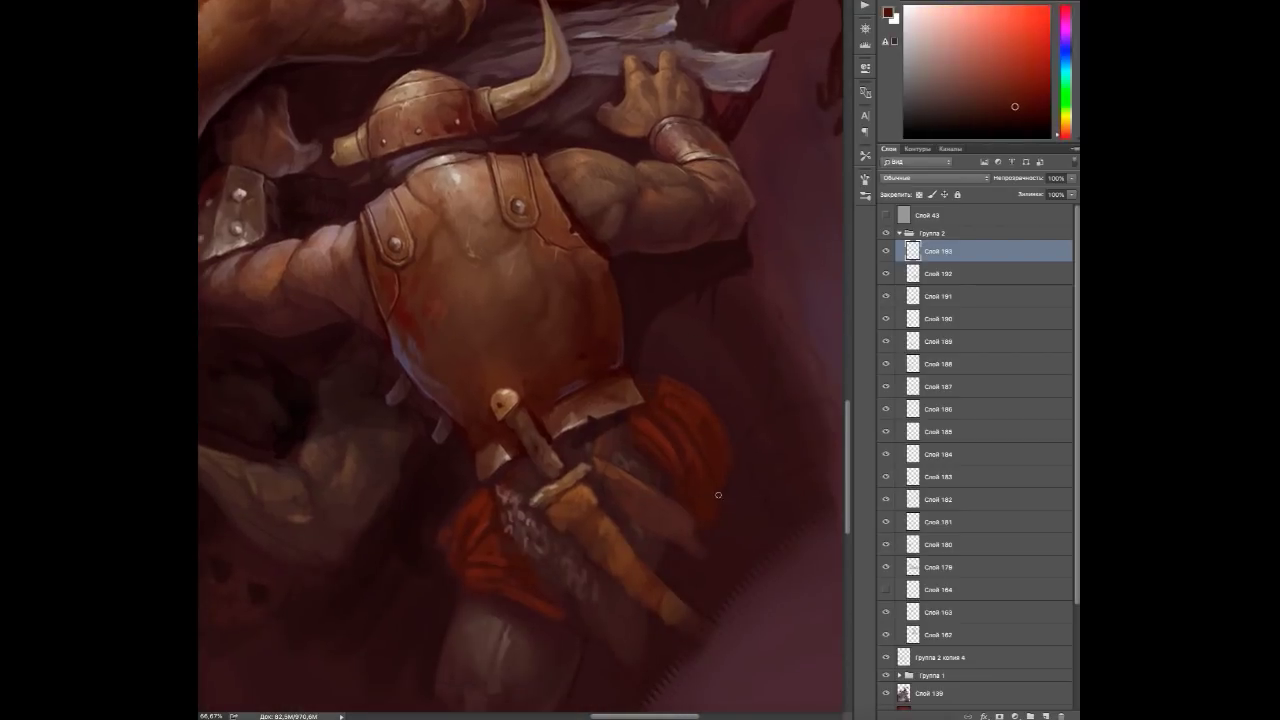
left_click(635, 413, "alt")
mouse_move(635, 413)
left_mouse_down()
mouse_move(628, 445)
mouse_move(635, 428)
left_mouse_up()
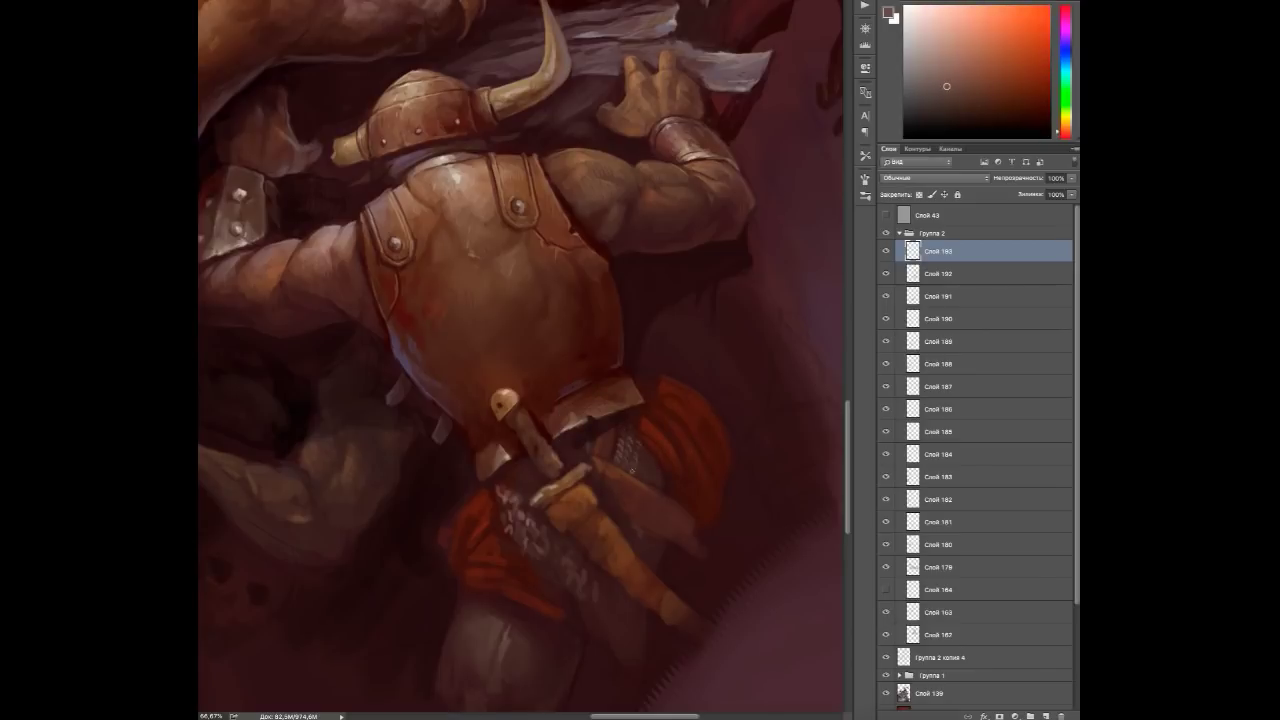
left_click(930, 58)
left_click(648, 428, "alt")
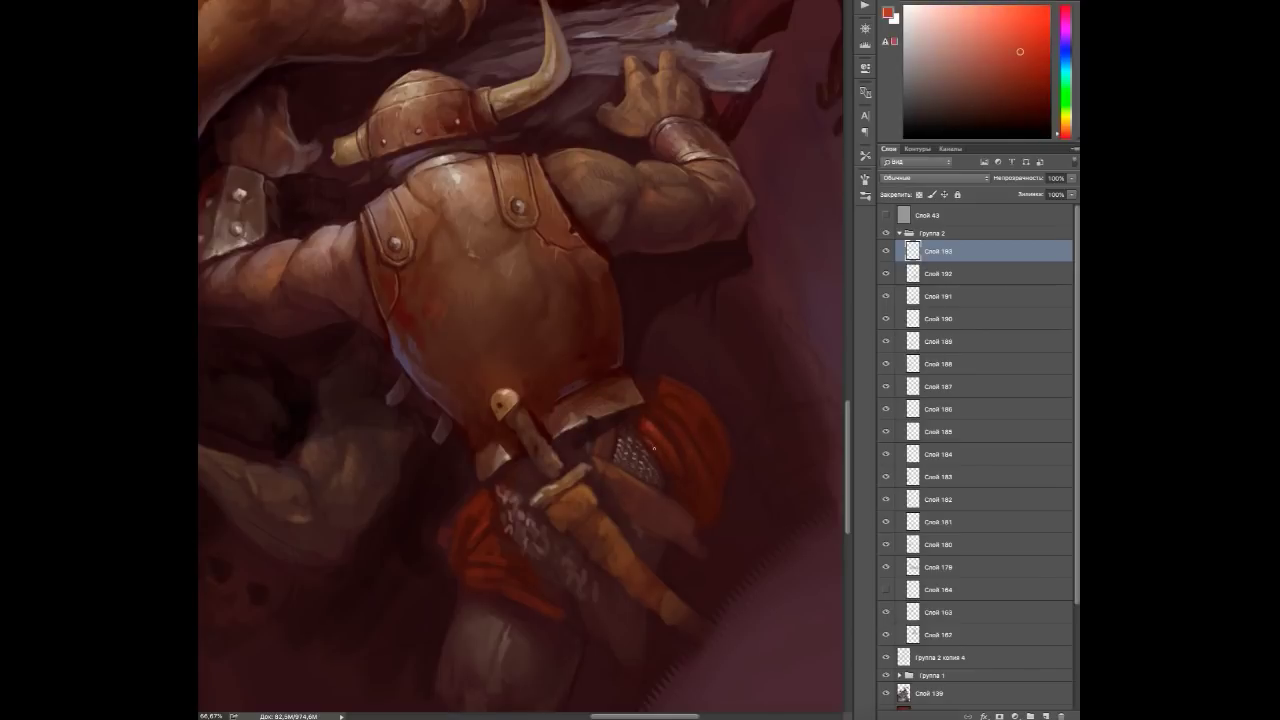
left_click(605, 447, "alt")
left_click(575, 441, "alt")
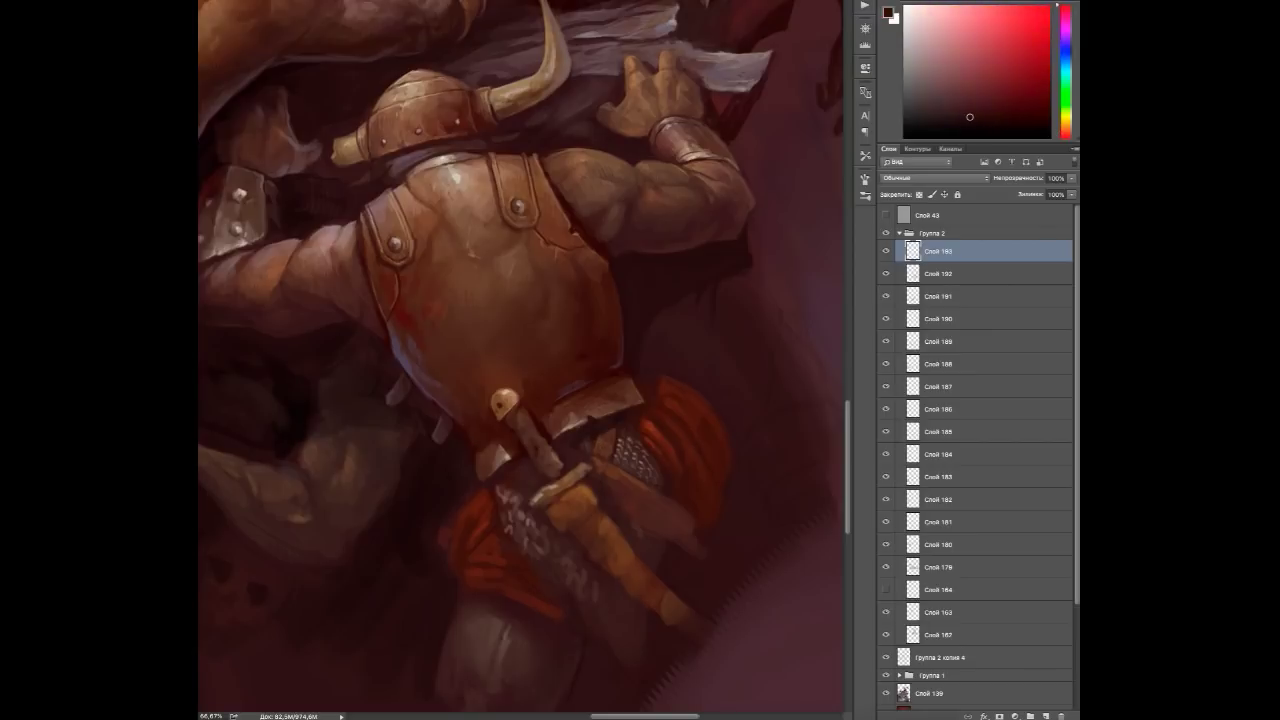
Paint wrapped bands on the dagger's grip with sampled brown tones and dark shadows.
left_click(531, 441, "alt")
left_click(534, 445, "alt")
left_click(525, 418, "alt")
left_click(525, 418, "alt")
left_click(525, 432, "alt")
left_click(522, 436, "alt")
left_click(520, 442, "alt")
Reshape the hanging leather belt beside the dagger with a rounded end and extend the chainmail beneath it.
left_click(577, 440, "alt")
left_click(609, 469, "alt")
left_click(640, 529, "alt")
left_click(637, 536, "alt")
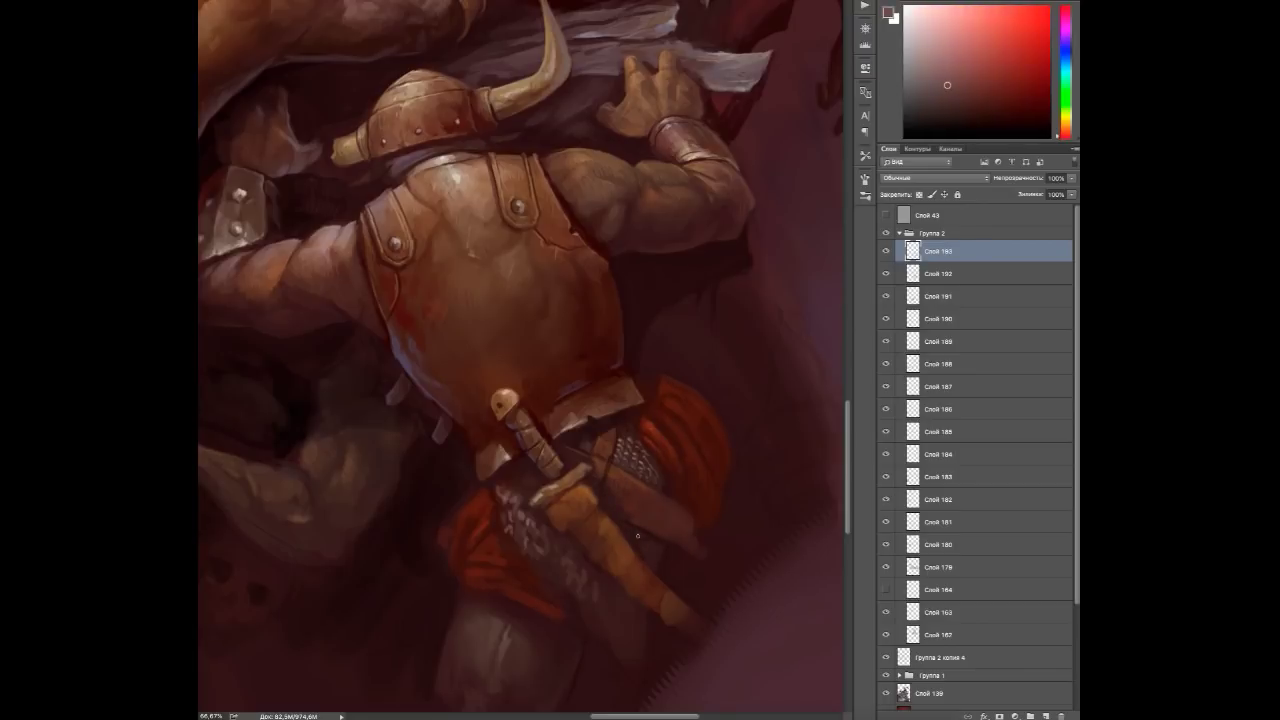
left_click(660, 528, "alt")
left_click_drag(697, 518, 716, 554)
left_click(699, 514, "alt")
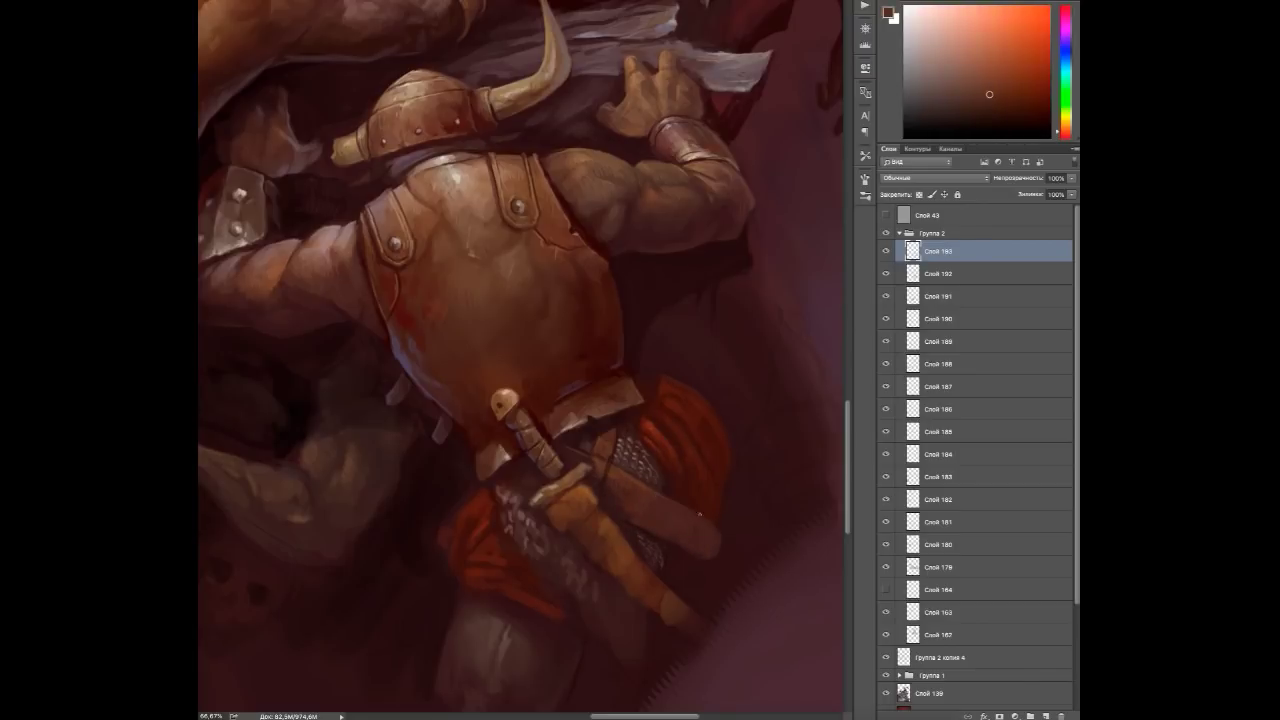
Add a row of metal-rimmed holes and edge highlights to the hanging leather belt.
left_click(640, 510, "alt")
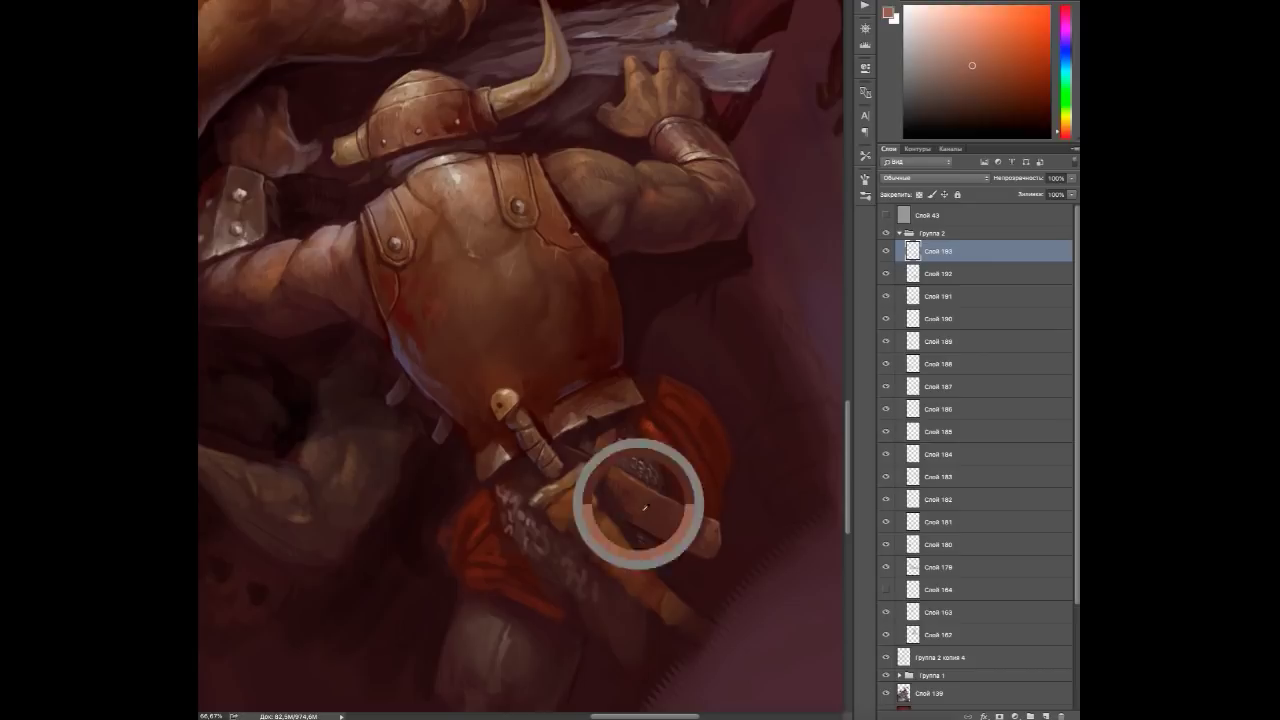
left_click(662, 516, "alt")
left_click(662, 516, "alt")
left_click(674, 461, "alt")
left_click(674, 461, "alt")
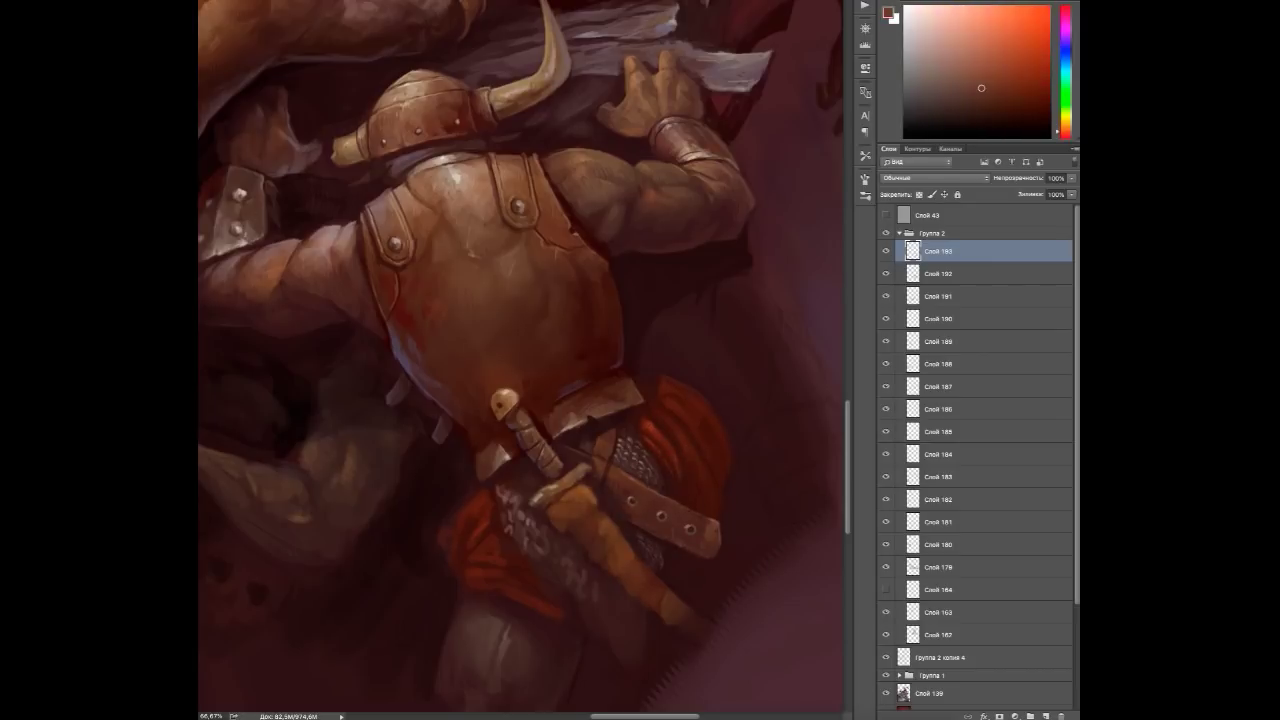
Refine the dagger's scabbard with leather bands, seams and a defined tip in sampled orange-brown and dark tones.
left_click(567, 515, "alt")
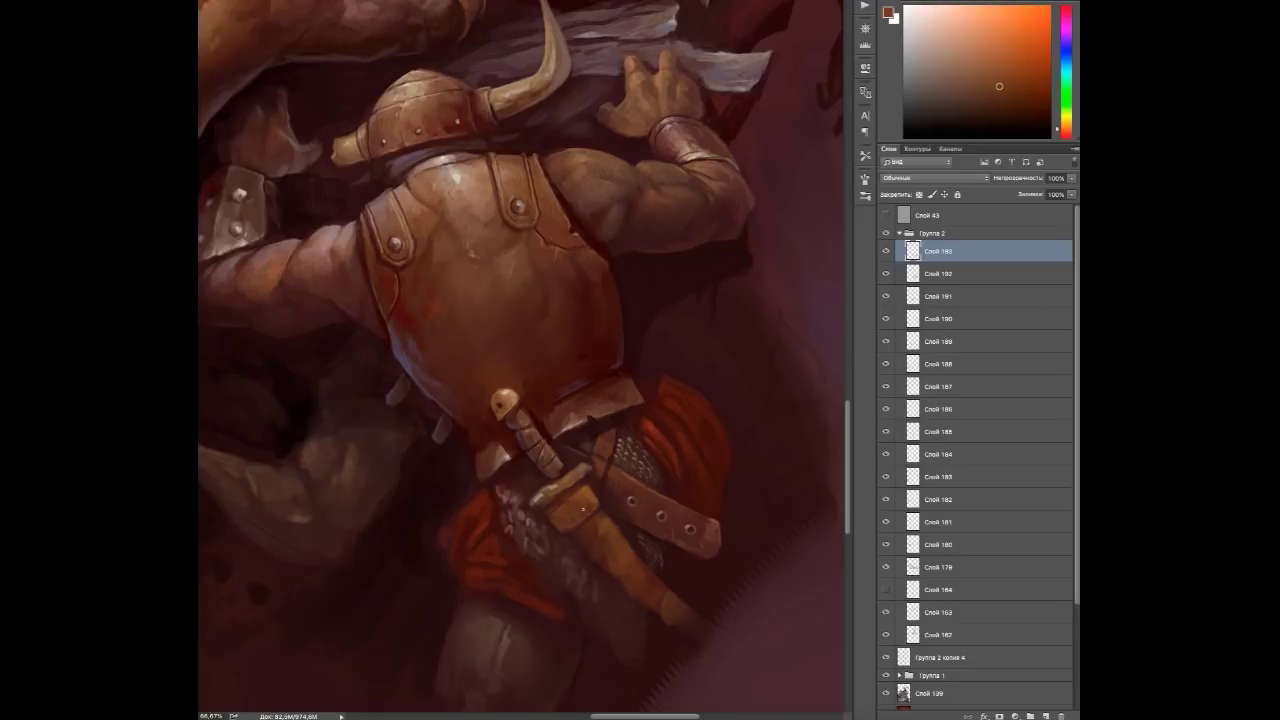
left_click(600, 506, "alt")
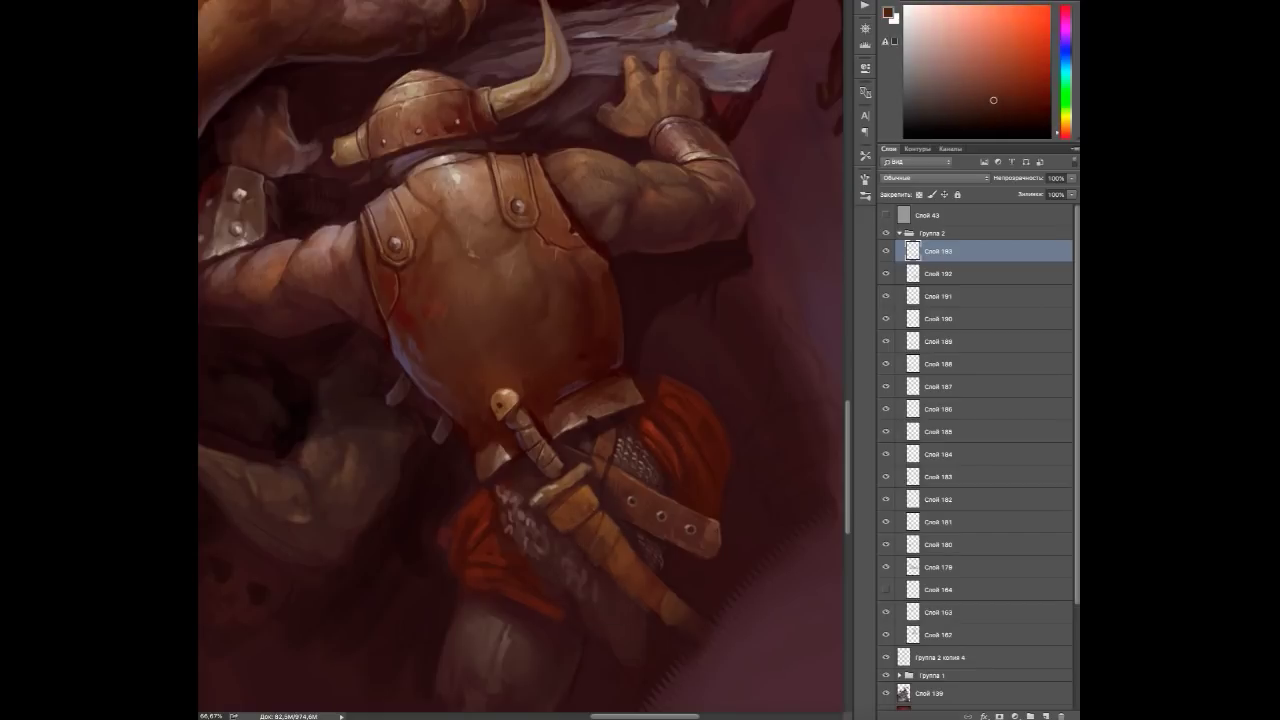
left_click(643, 566, "alt")
left_click(620, 540, "alt")
left_click(603, 524, "alt")
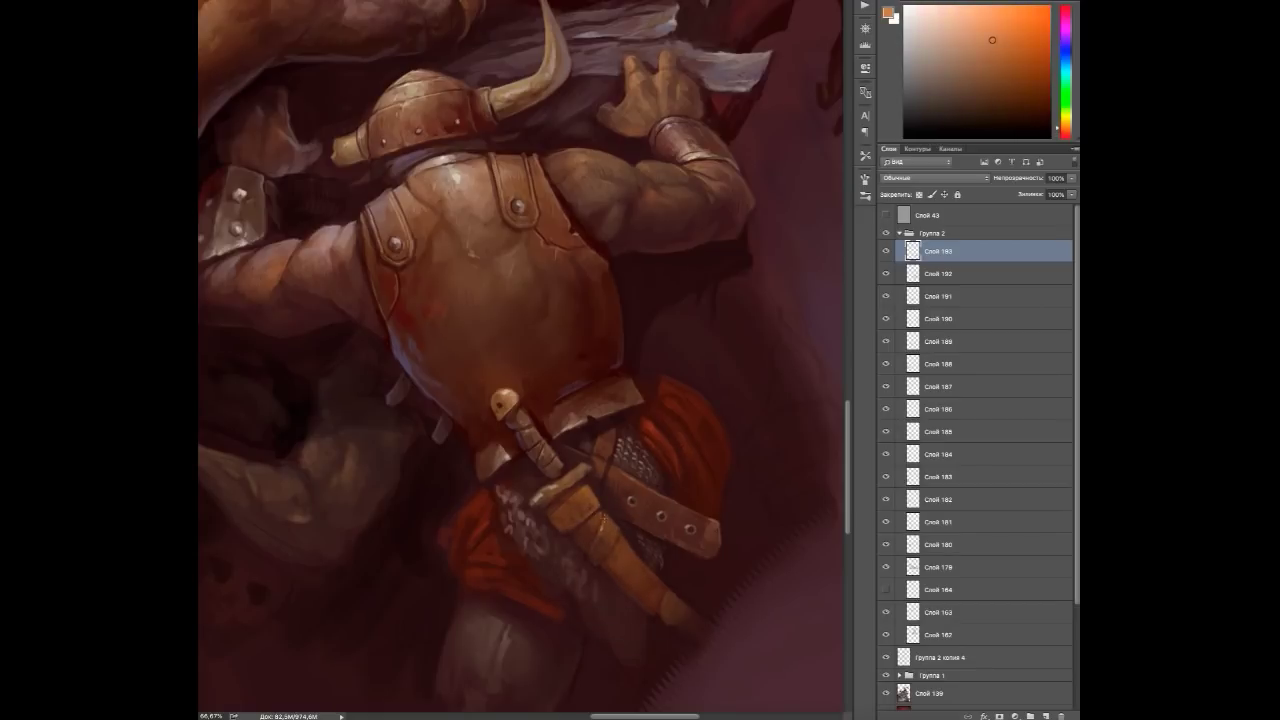
left_click(675, 615, "alt")
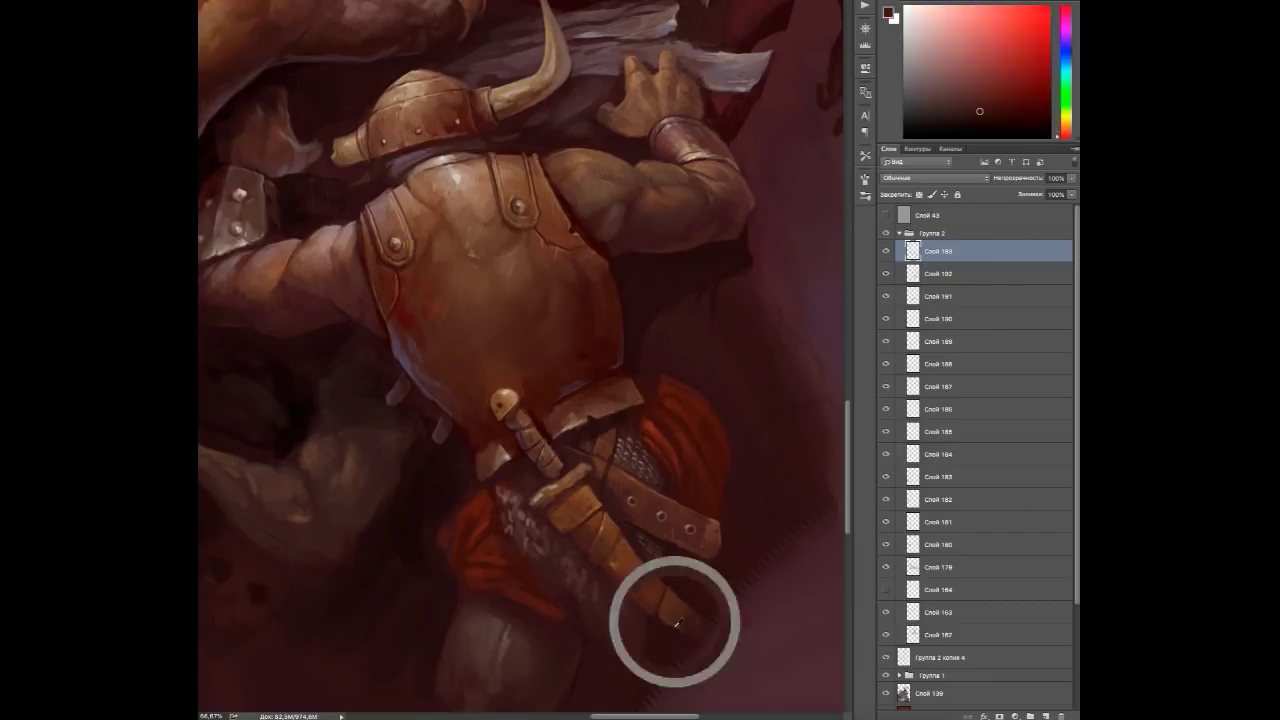
Repaint the chainmail skirt left of the scabbard with a smooth dark base and rows of pale grey rings.
left_click(600, 580, "alt")
left_click(506, 500, "alt")
left_click(543, 535, "alt")
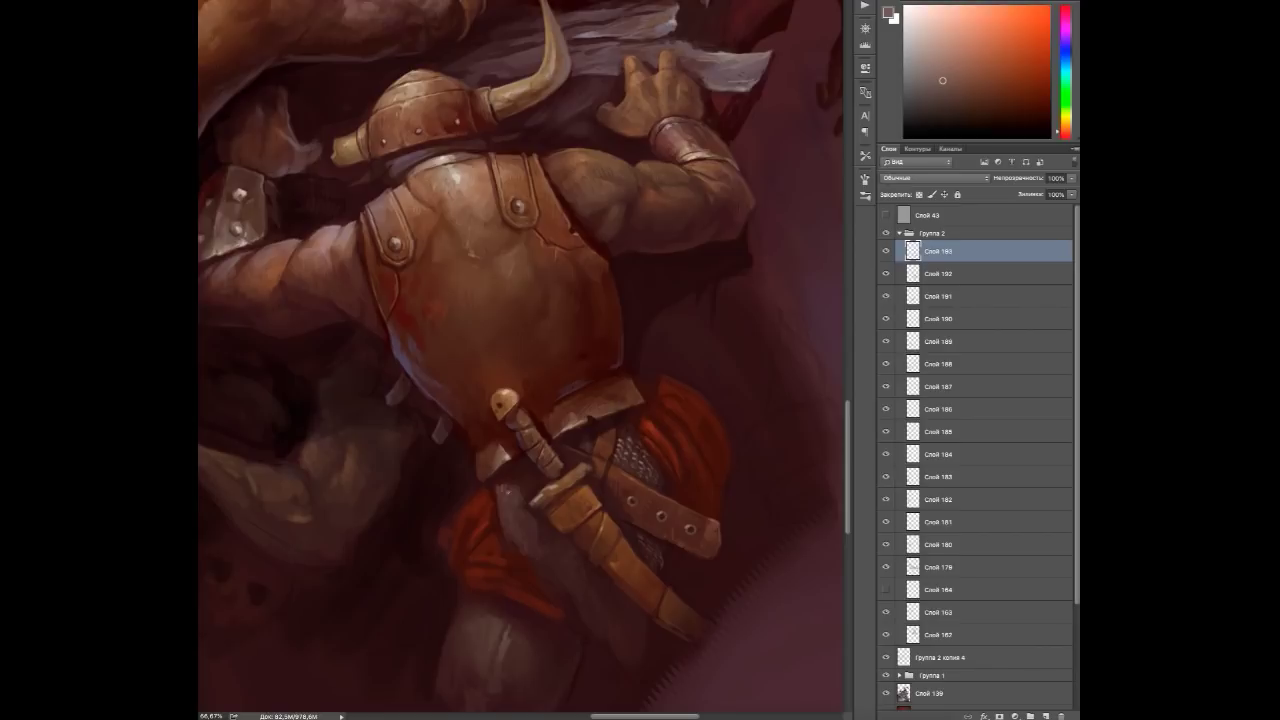
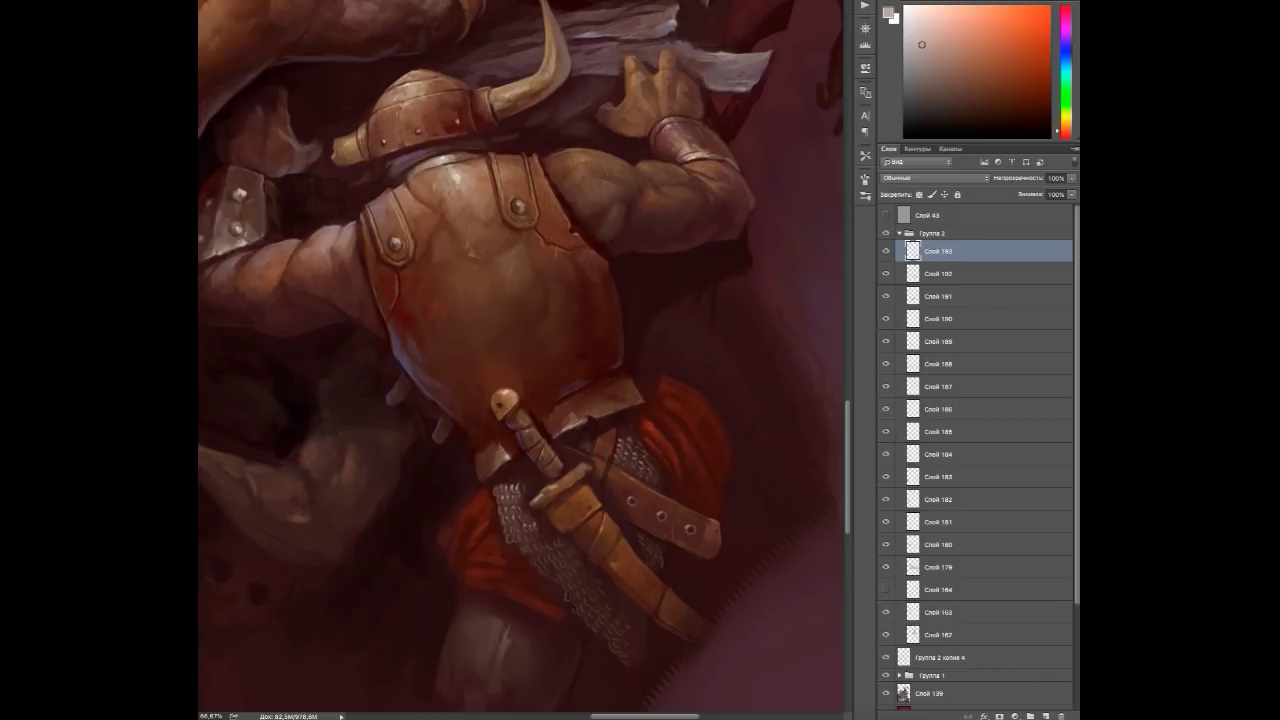
left_click(588, 597, "alt")
On a new layer, paint folds and a cleaner outer edge on the red cloth left of the chainmail.
left_click(1045, 716)
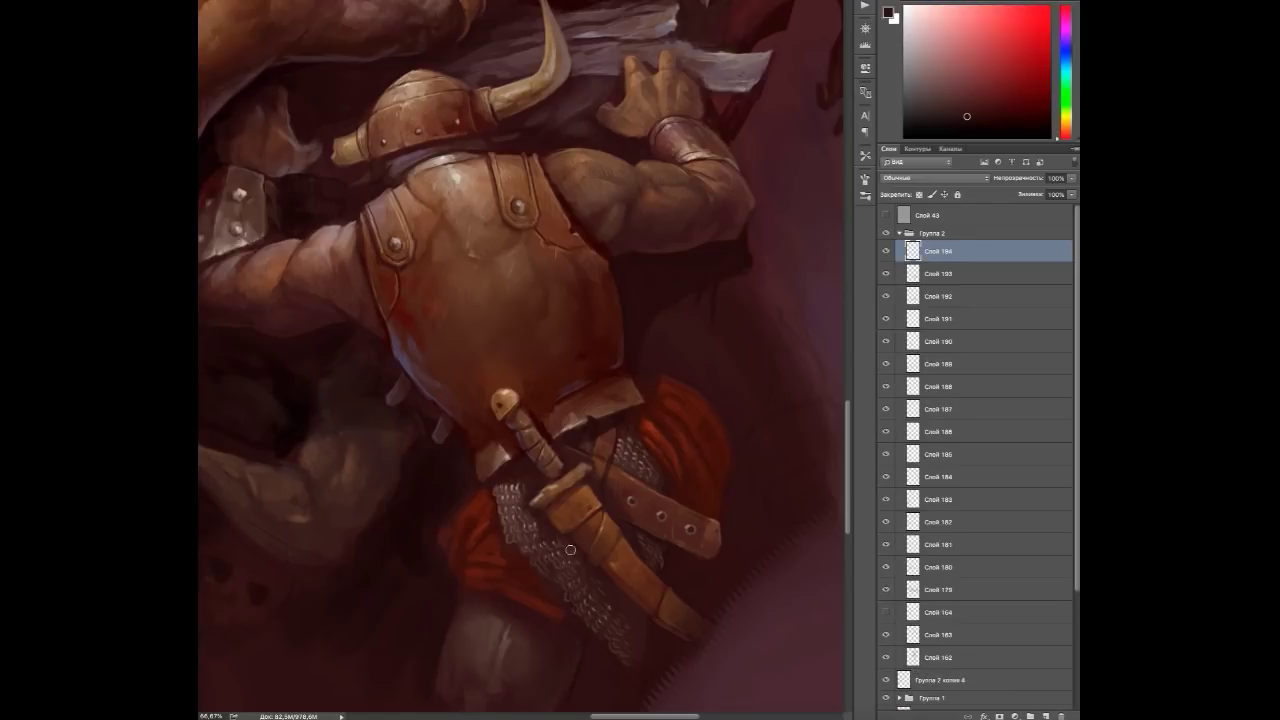
left_click(493, 541, "alt")
left_click(485, 521, "alt")
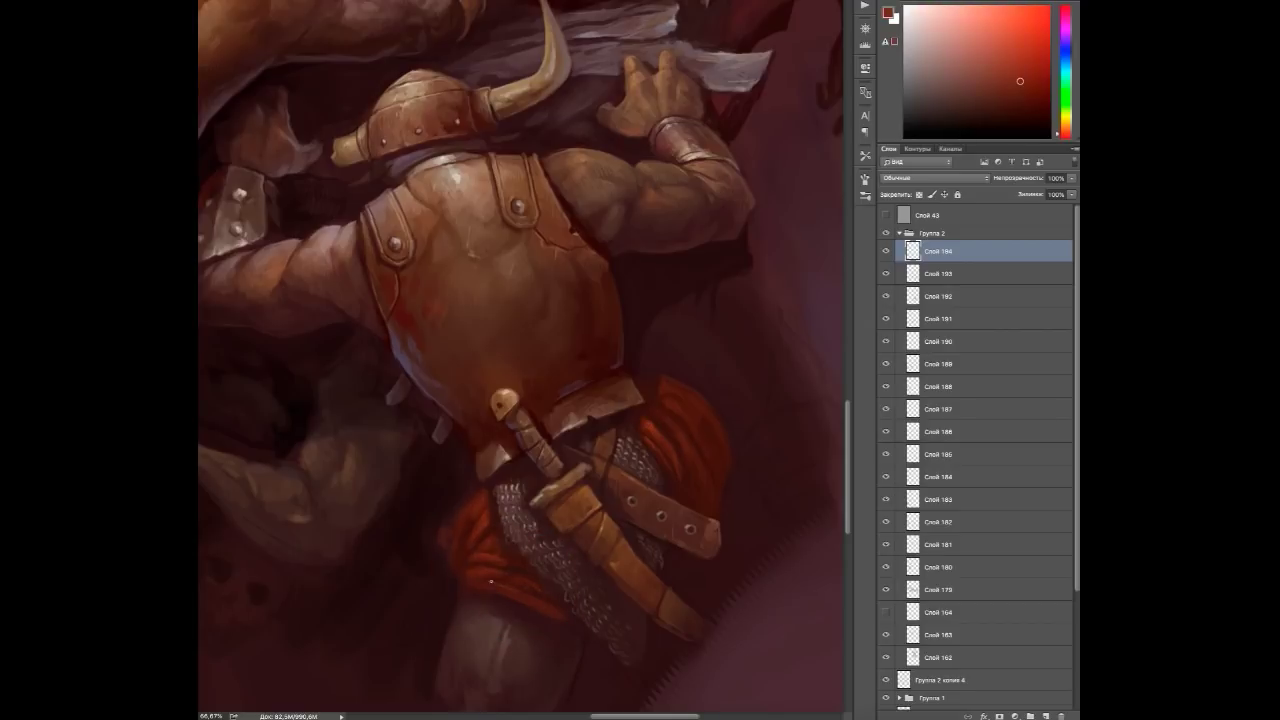
left_click(466, 499, "alt")
left_click(449, 576, "alt")
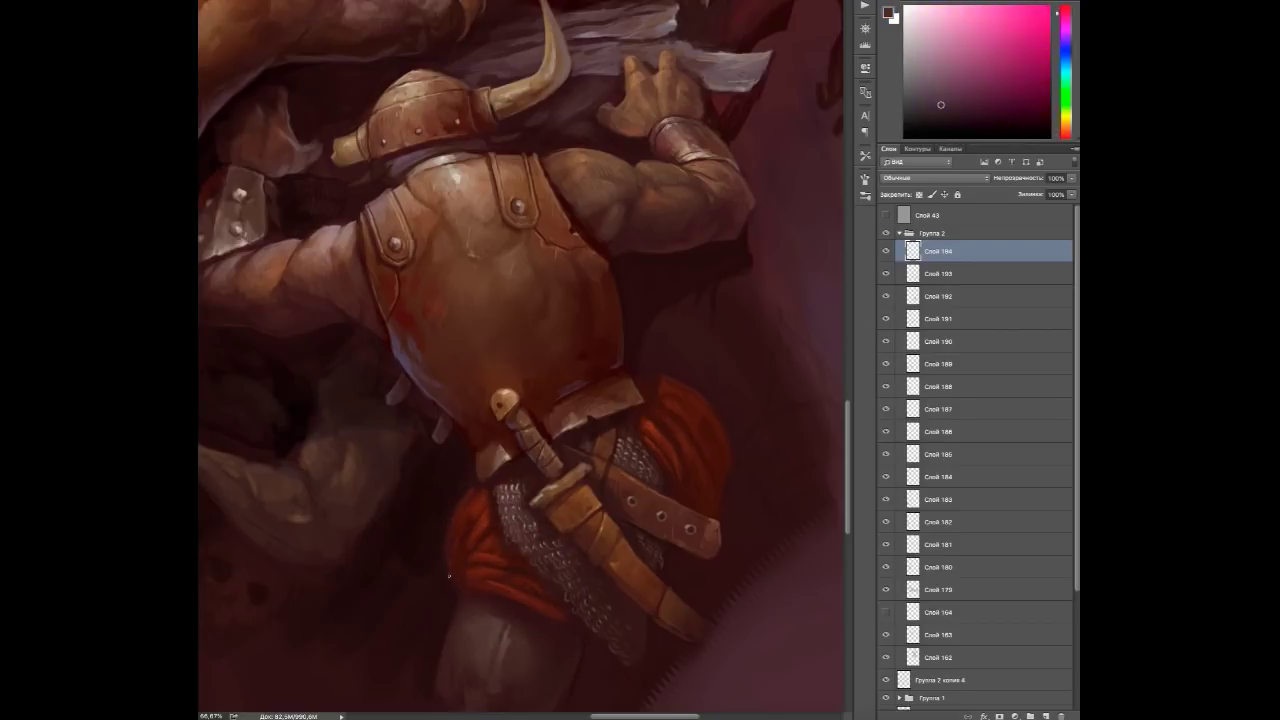
Soften the fallen warrior's thigh below the red cloth with sampled dark purple-brown tones.
left_click_drag(449, 576, 516, 469)
left_click(651, 529, "alt")
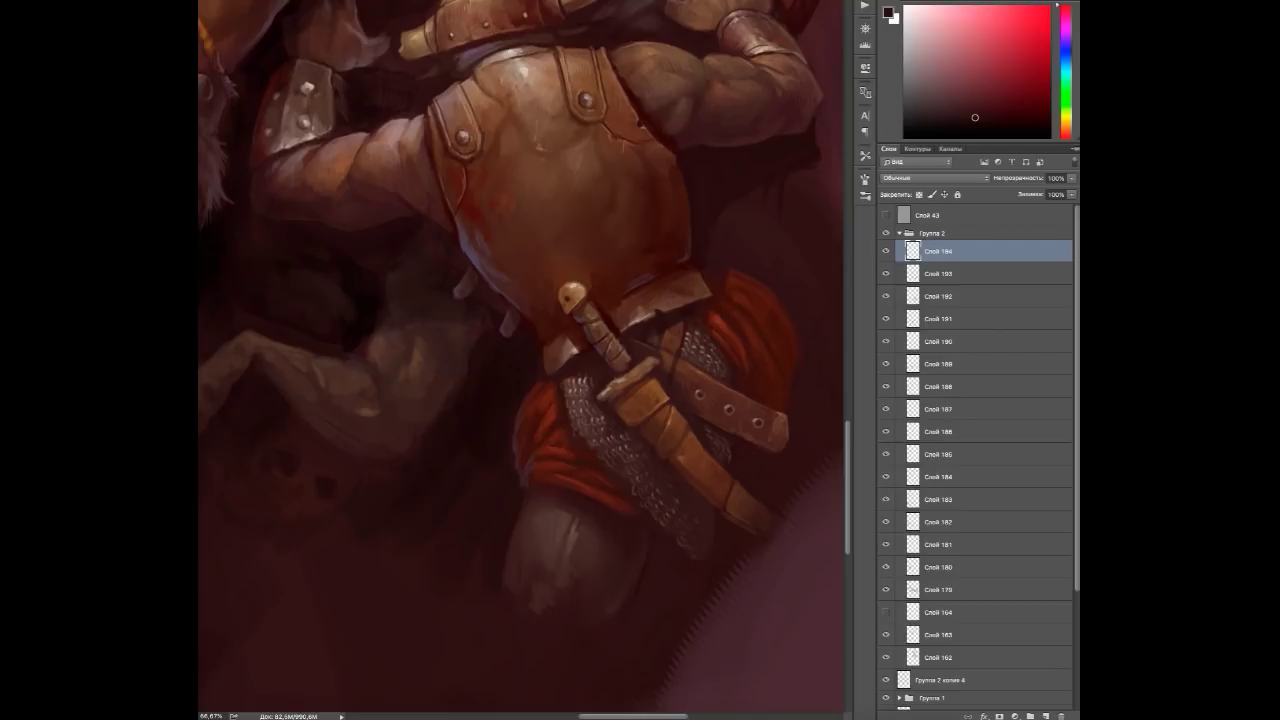
left_click(558, 589, "alt")
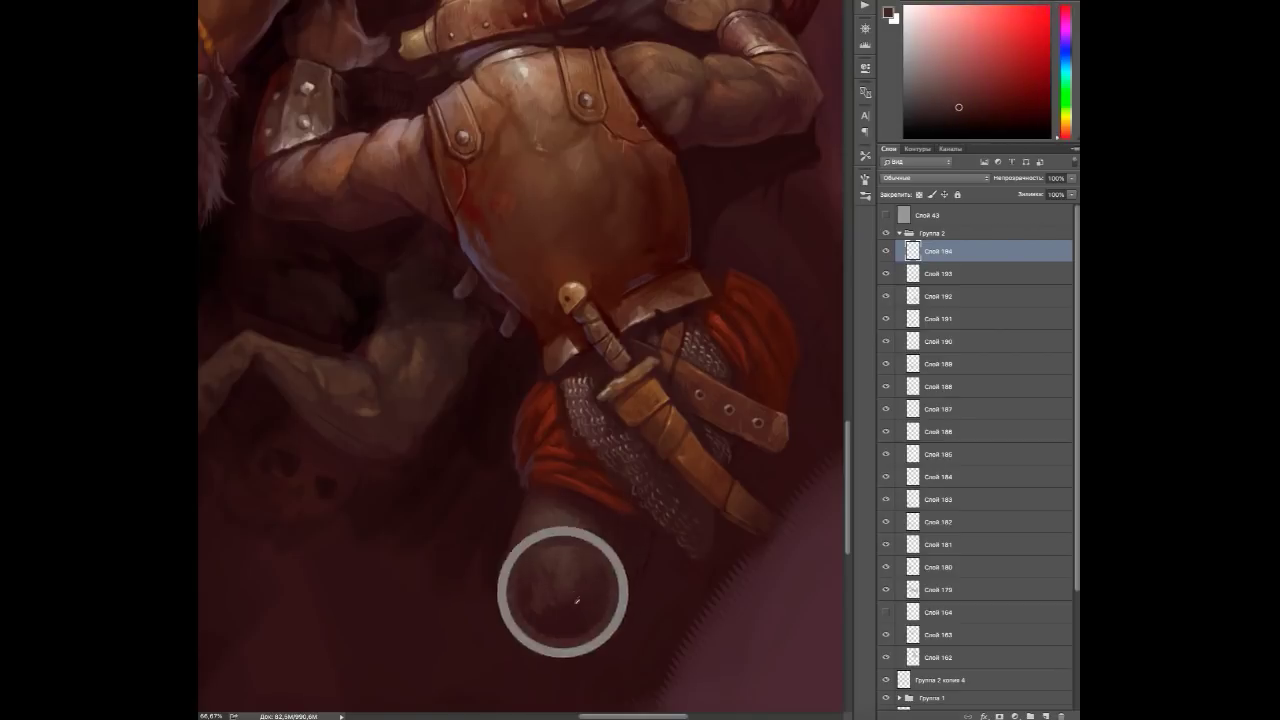
left_click(518, 606, "alt")
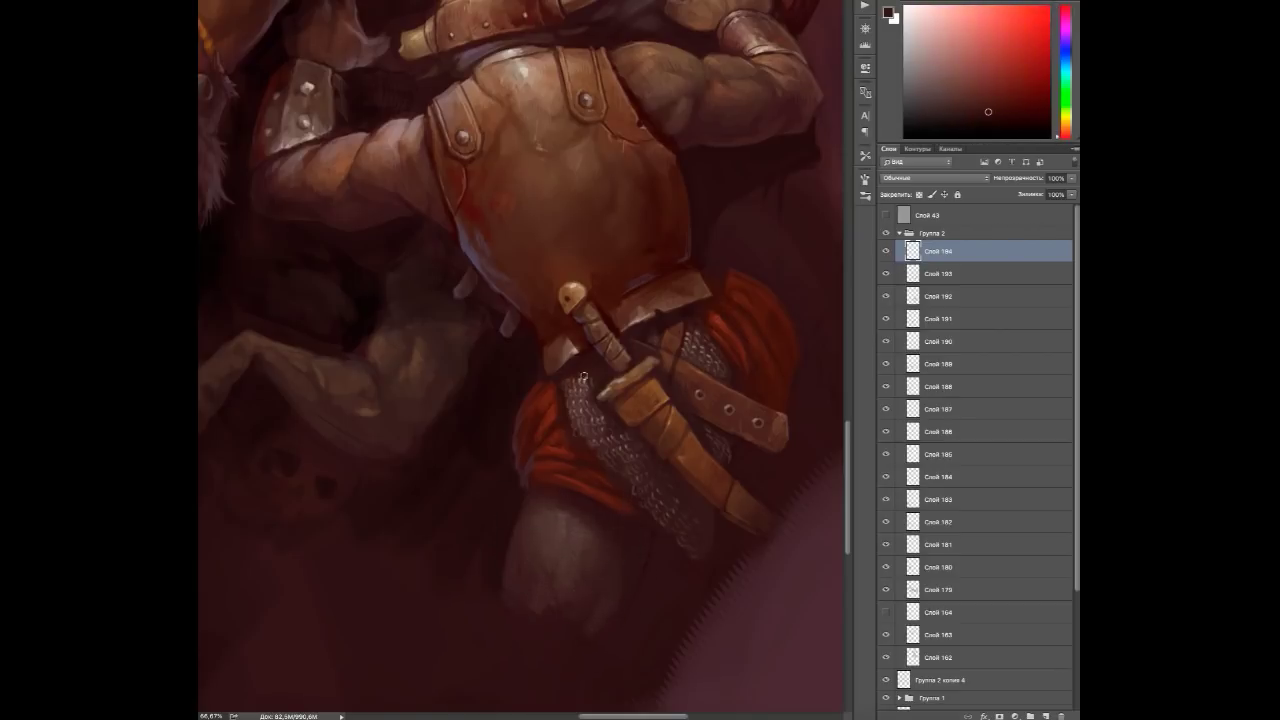
Touch up the chainmail below the waist plate and the dagger's scabbard with sampled shadow and highlight tones.
left_click_drag(571, 388, 530, 425)
left_click(567, 430, "alt")
left_click(565, 431, "alt")
scroll(581, 222, "down", 2)
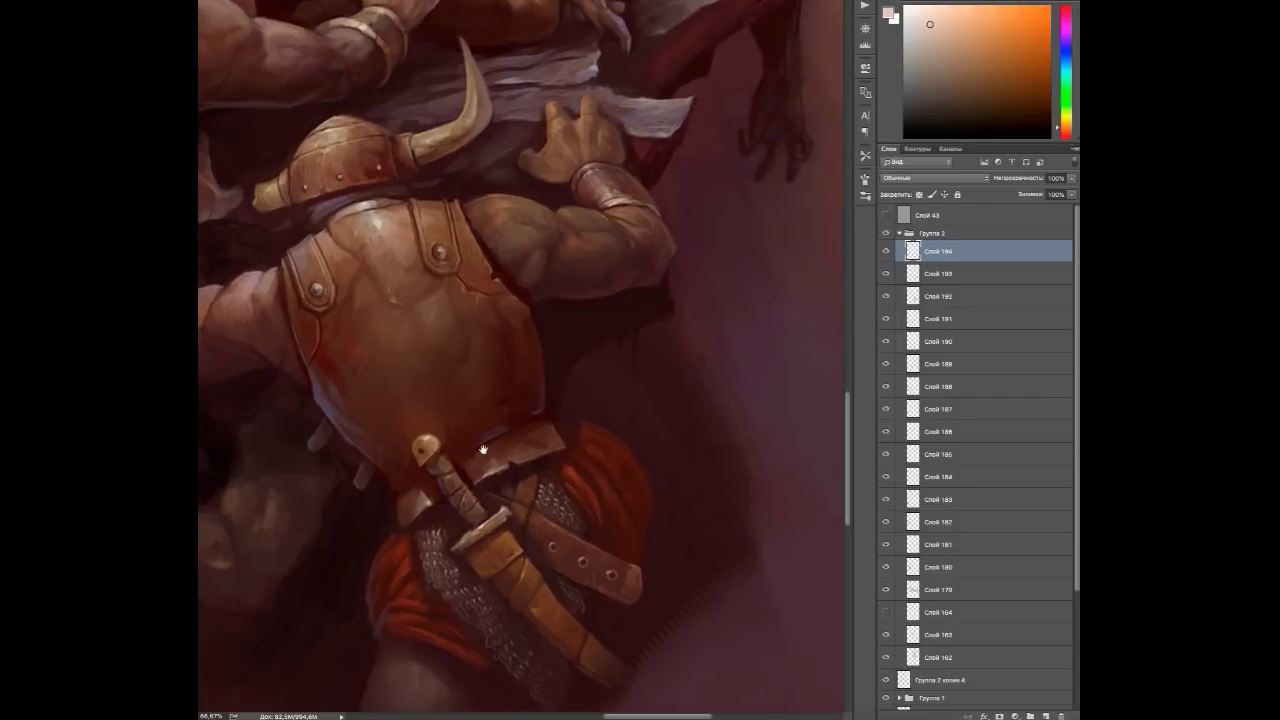
left_click(519, 557, "alt")
Define the muscles and outer contour of the shadowed background arm with sampled muted brown and dark tones.
scroll(498, 512, "up", 2)
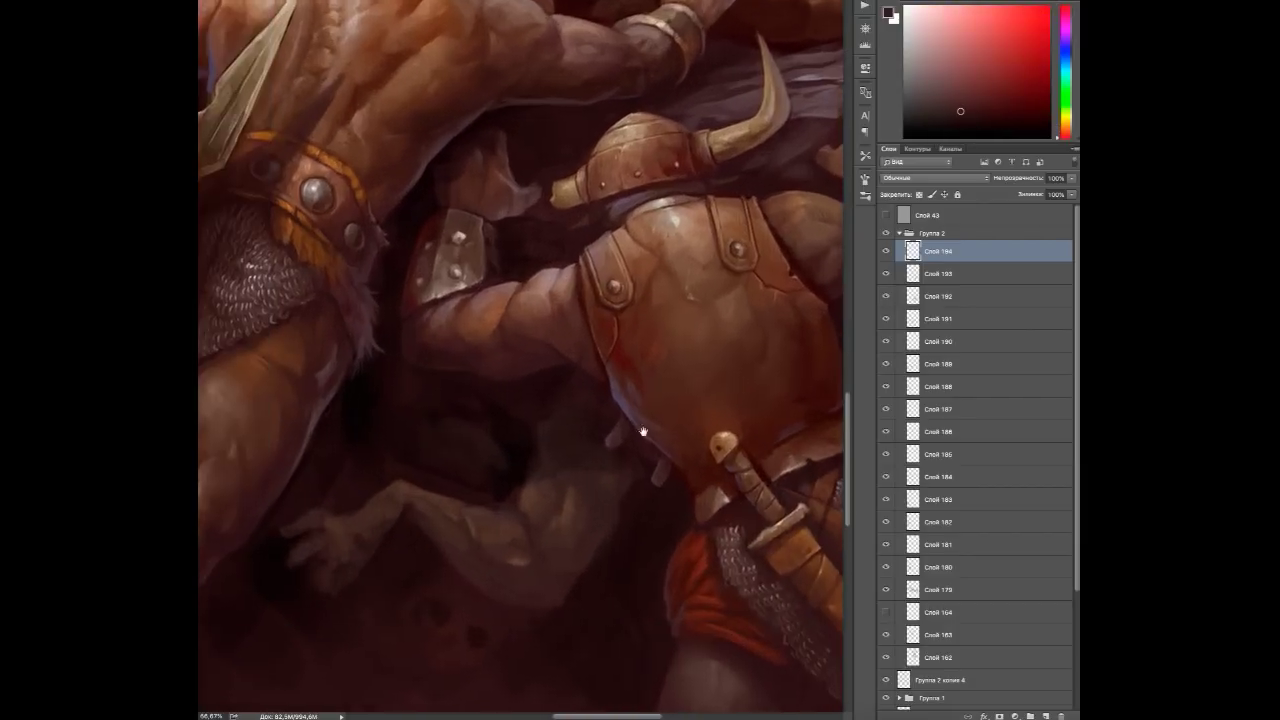
left_click(581, 511, "alt")
left_click(523, 502, "alt")
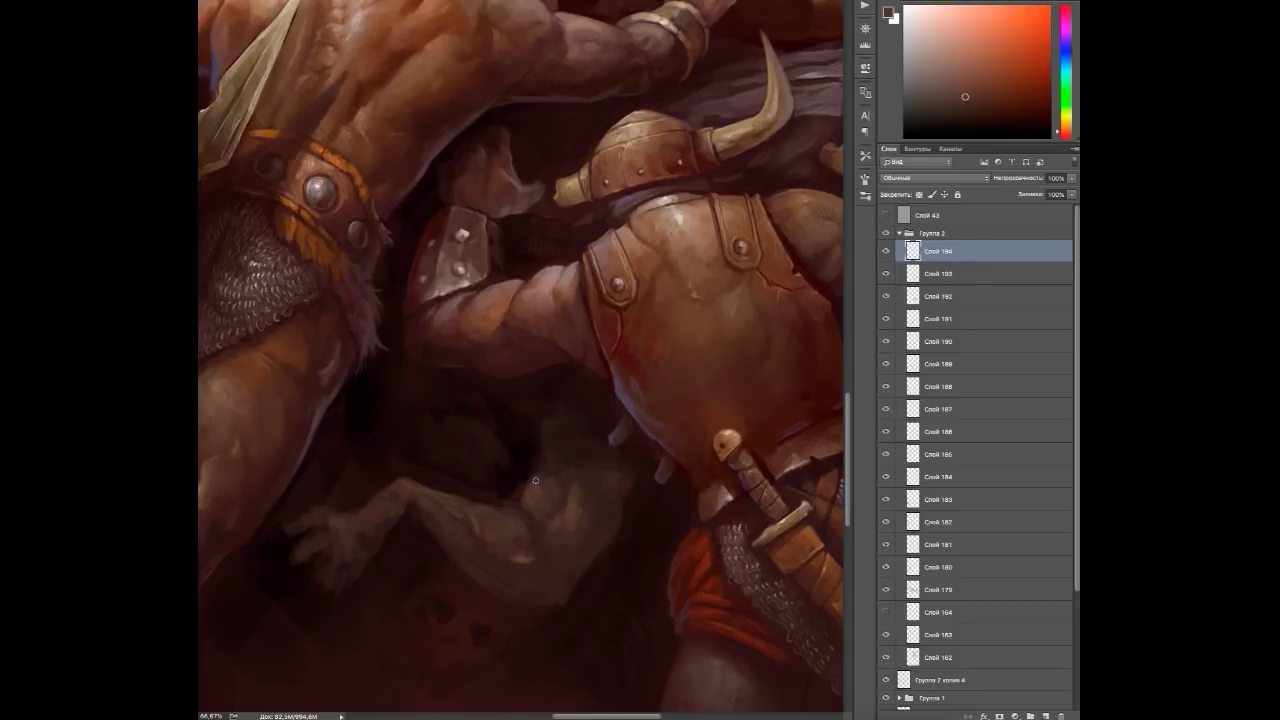
left_click(540, 440, "alt")
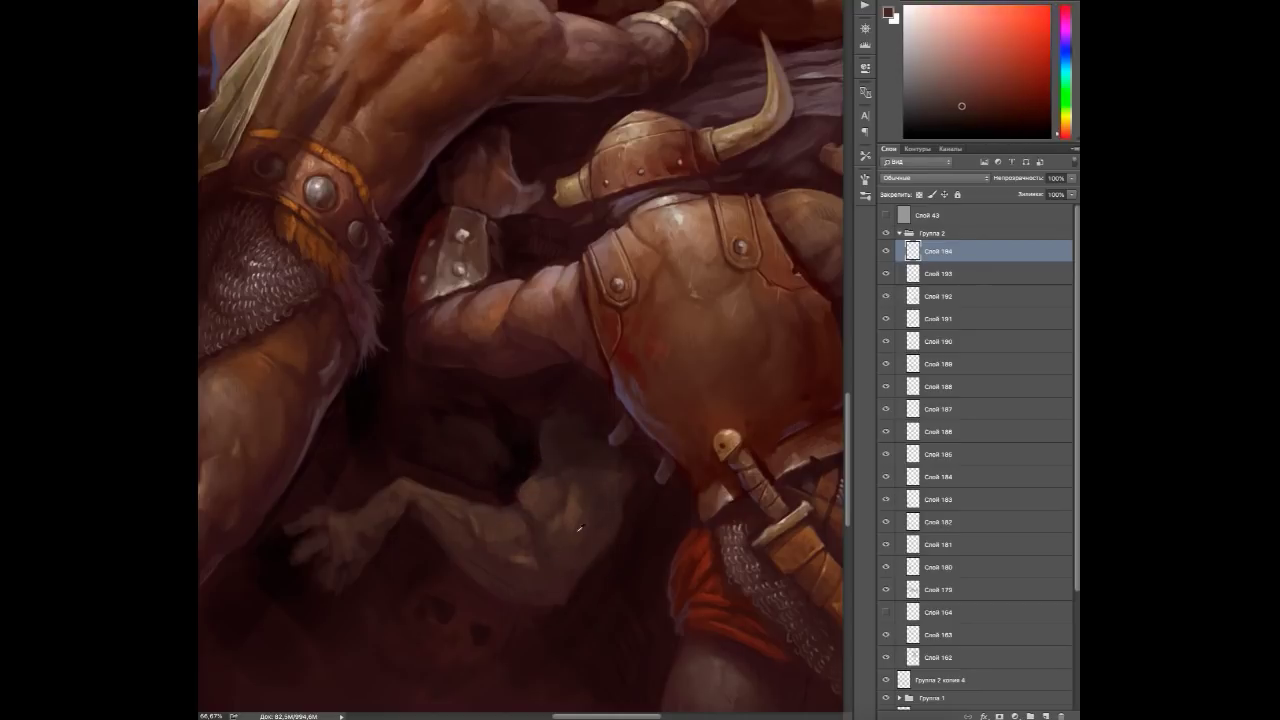
left_click(469, 512, "alt")
left_click(442, 518, "alt")
left_click(464, 505, "alt")
left_click(479, 571, "alt")
left_click(550, 604, "alt")
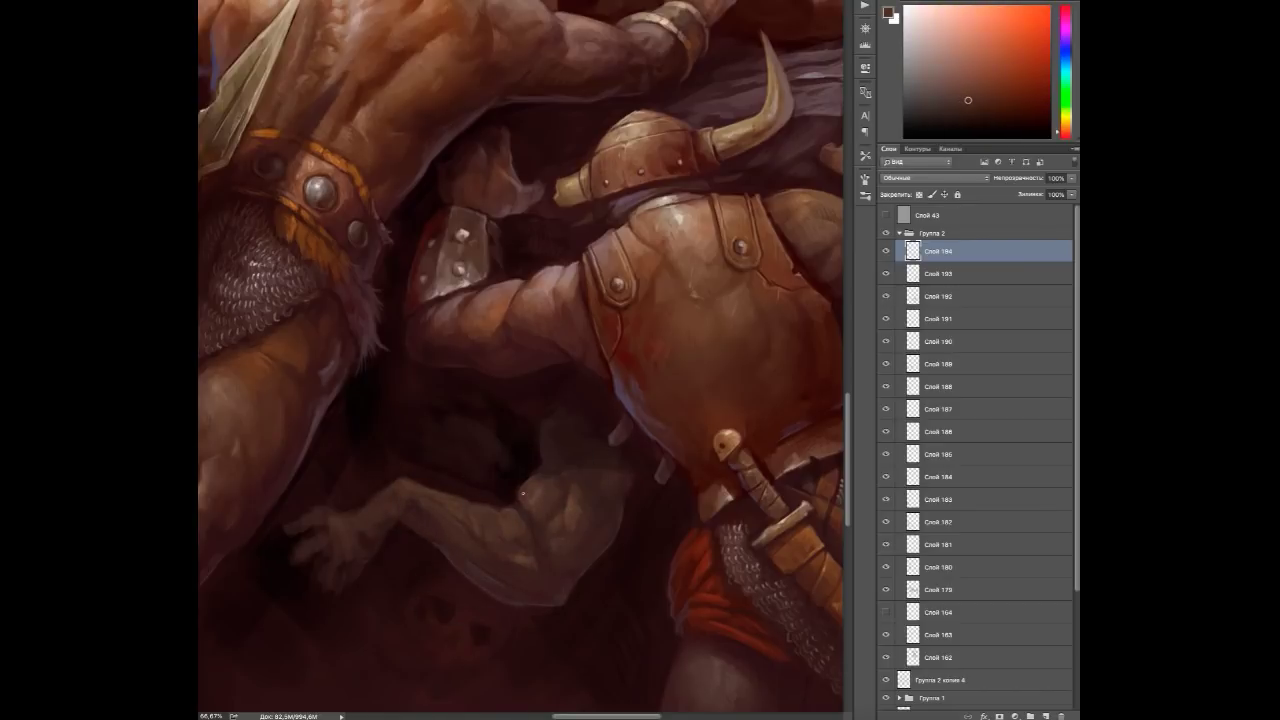
Repaint the background arm's hand on a new layer, shaping its fingers with sampled brown and near-black tones.
left_click_drag(513, 549, 625, 581)
left_click(503, 530, "alt")
left_click(420, 550, "alt")
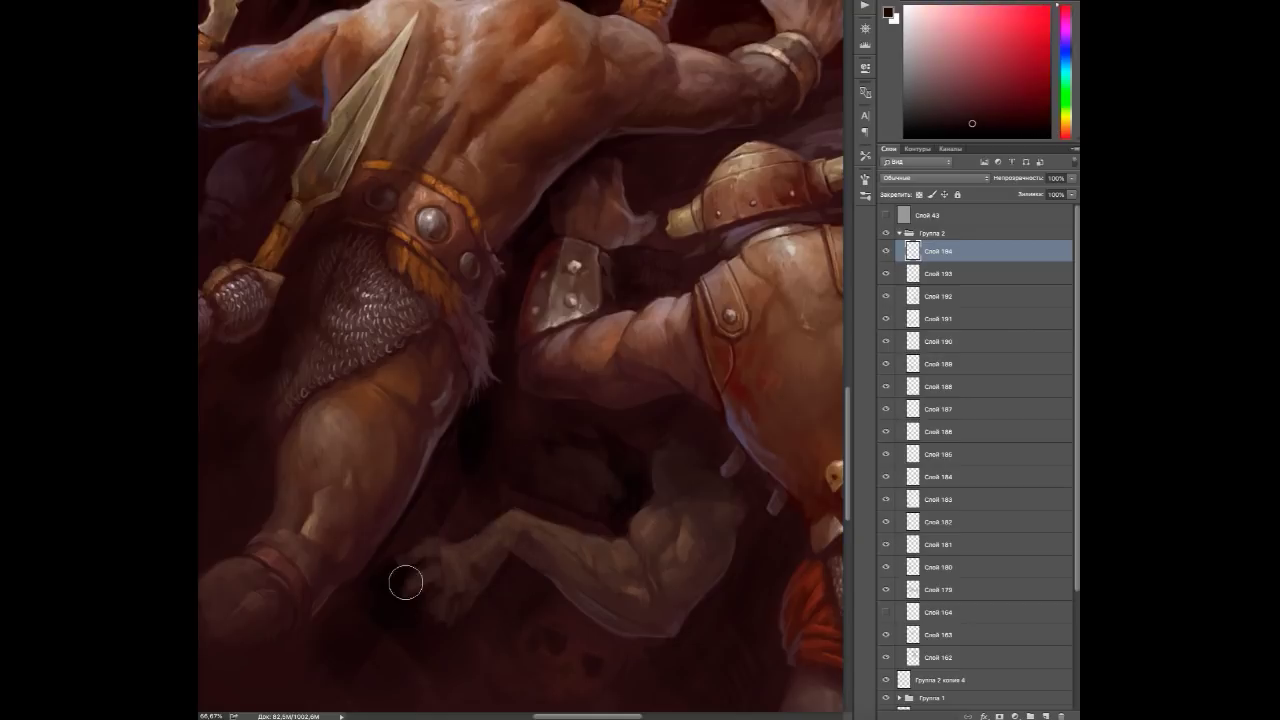
key("ctrl+shift+alt+n")
left_click(461, 560, "alt")
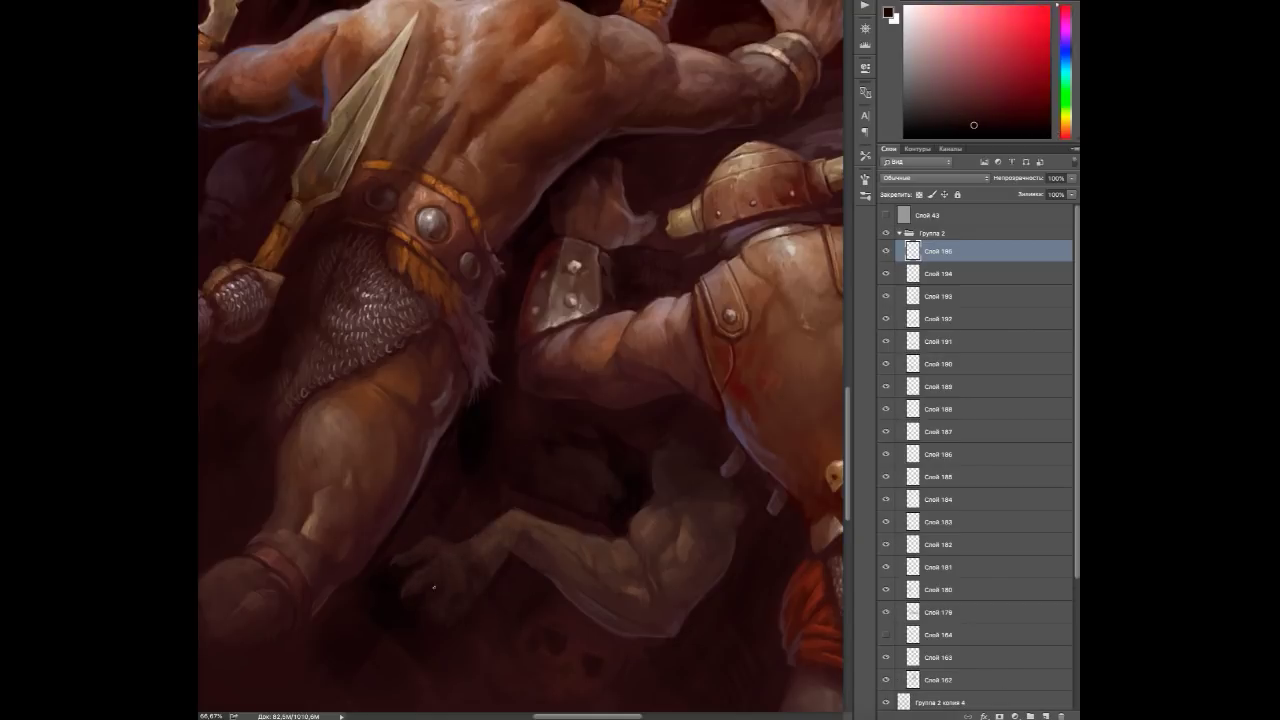
left_click(466, 576, "alt")
left_click(448, 559, "alt")
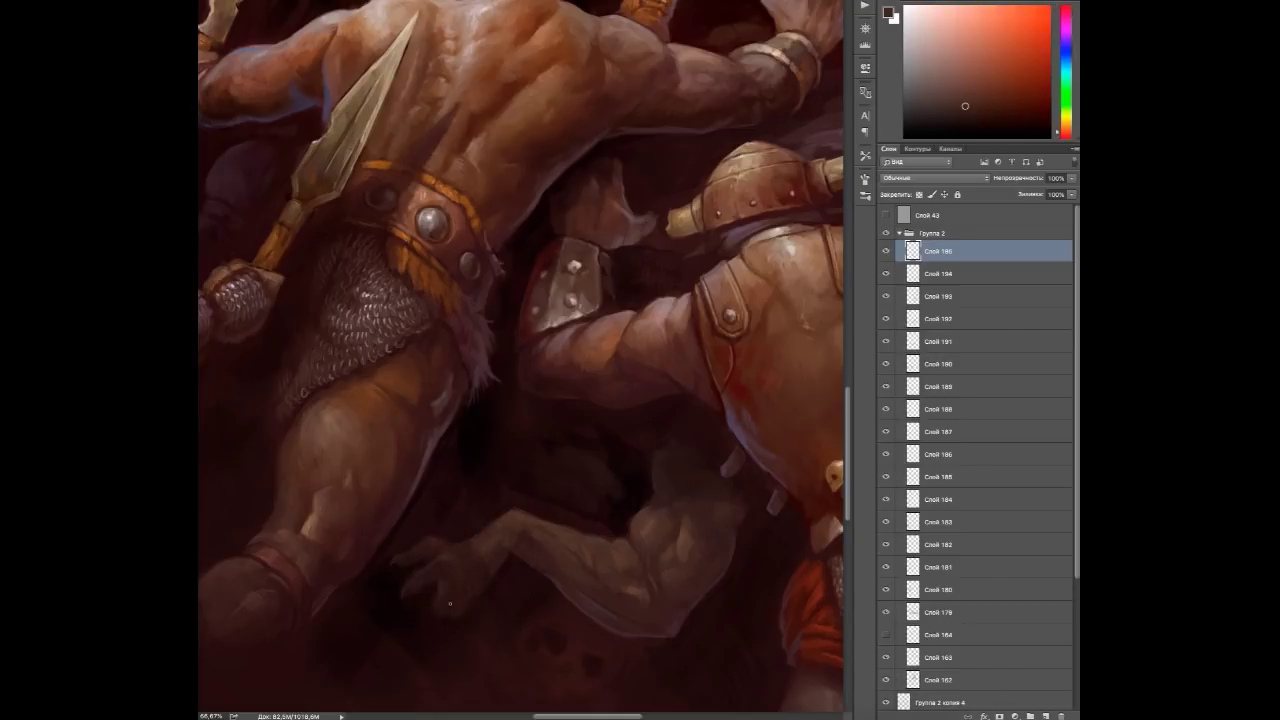
left_click(434, 607, "alt")
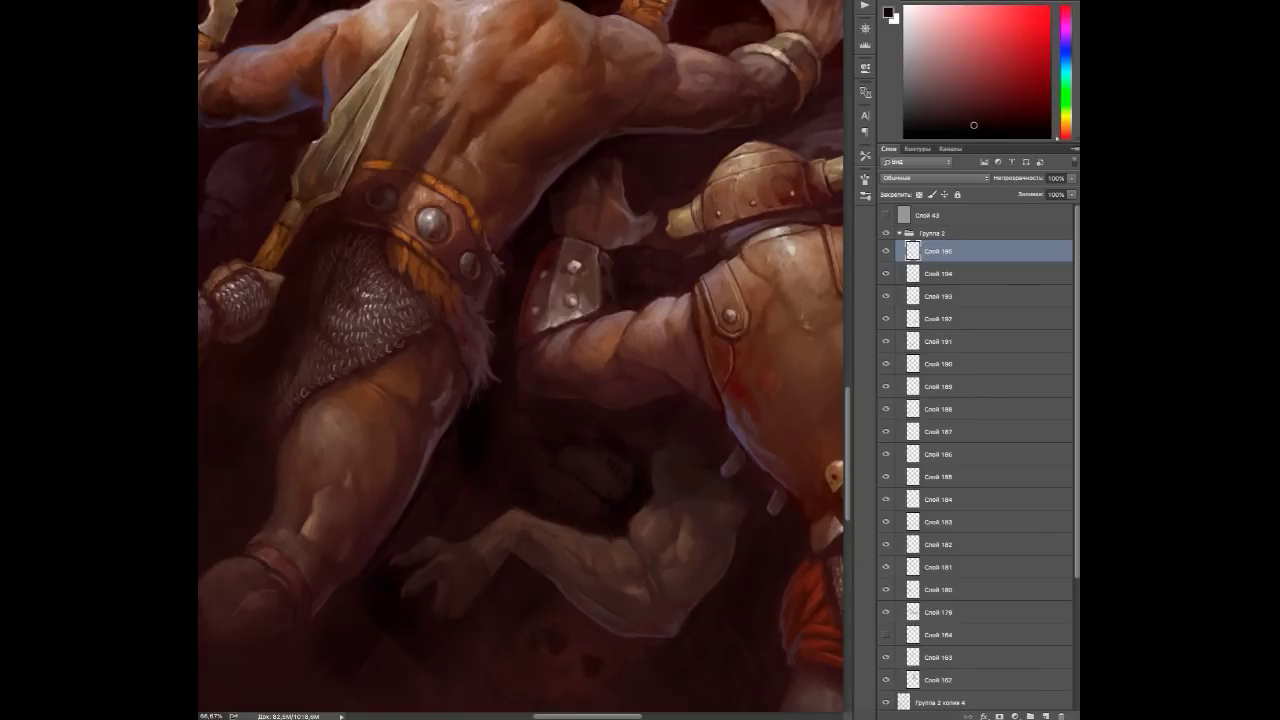
Touch up the shadowed background arm's contour and the dim skull beneath it with sampled brown and dark reddish tones.
left_click(565, 483, "alt")
left_click(458, 455, "alt")
left_click(575, 537, "alt")
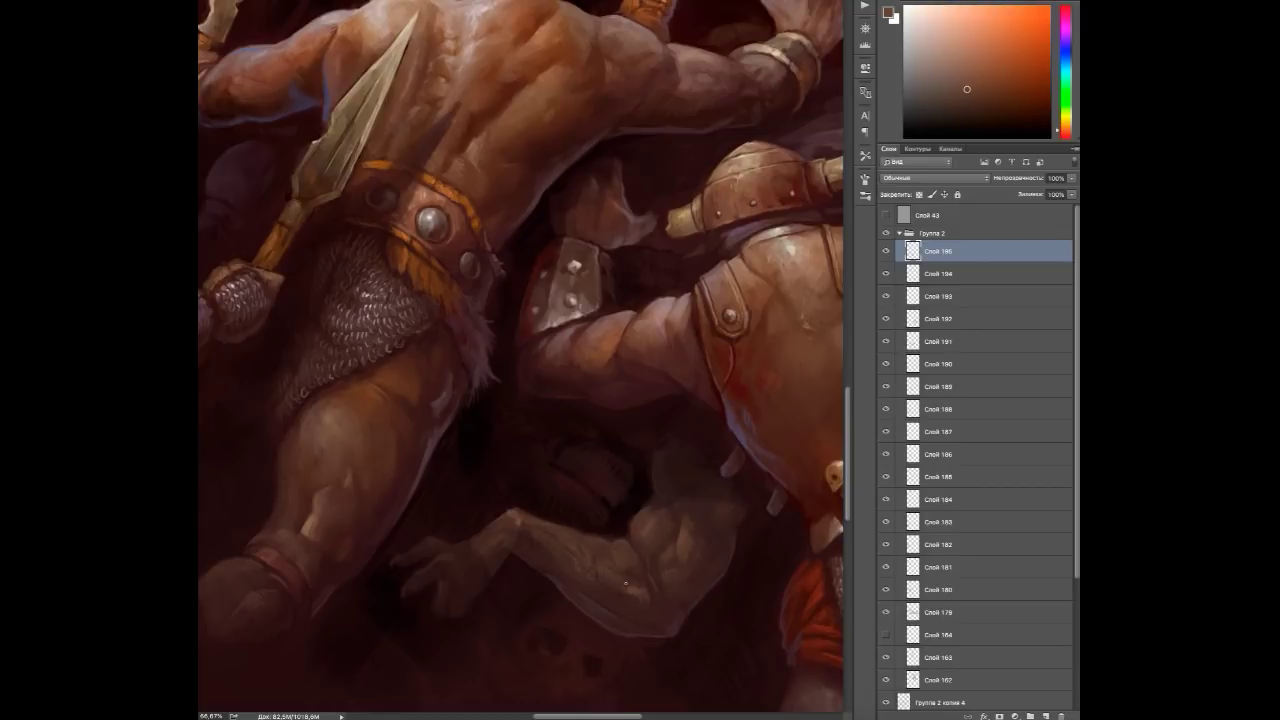
left_click_drag(625, 583, 620, 433)
left_click(554, 460, "alt")
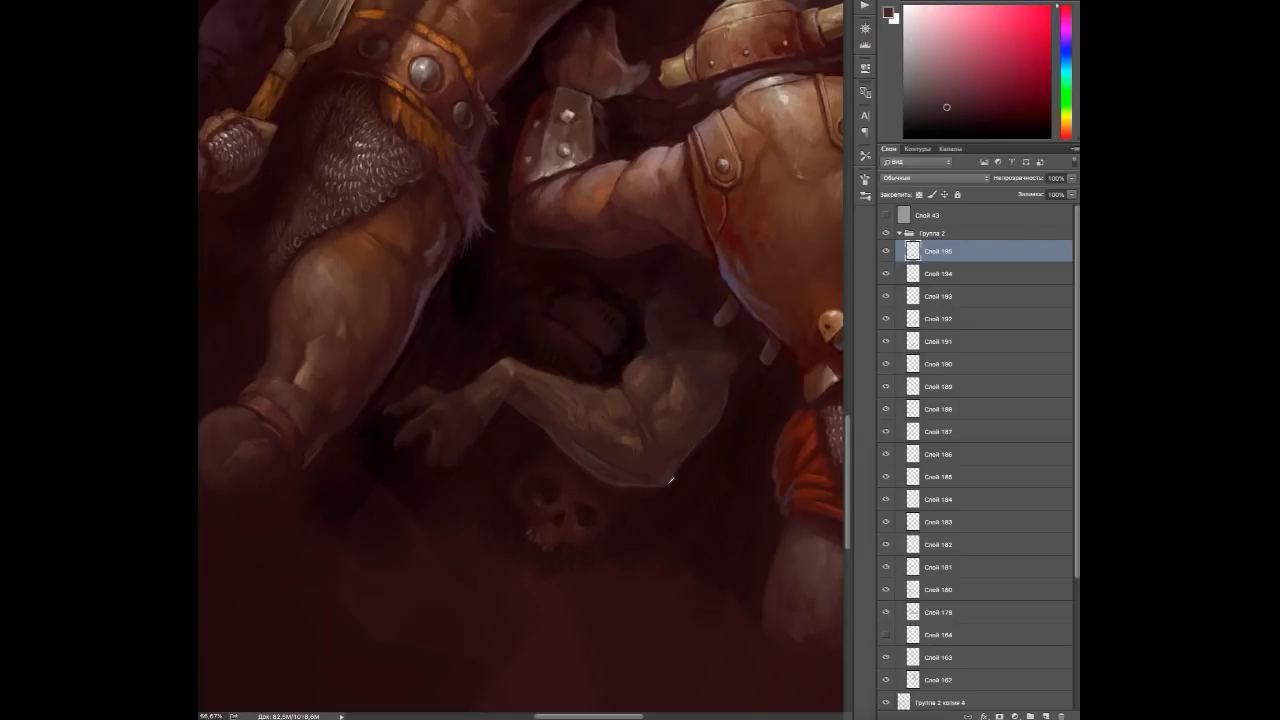
left_click(577, 510, "alt")
Darken the skull and ground beneath the figure pile on a new layer with a near-black red.
scroll(577, 510, "down", 3)
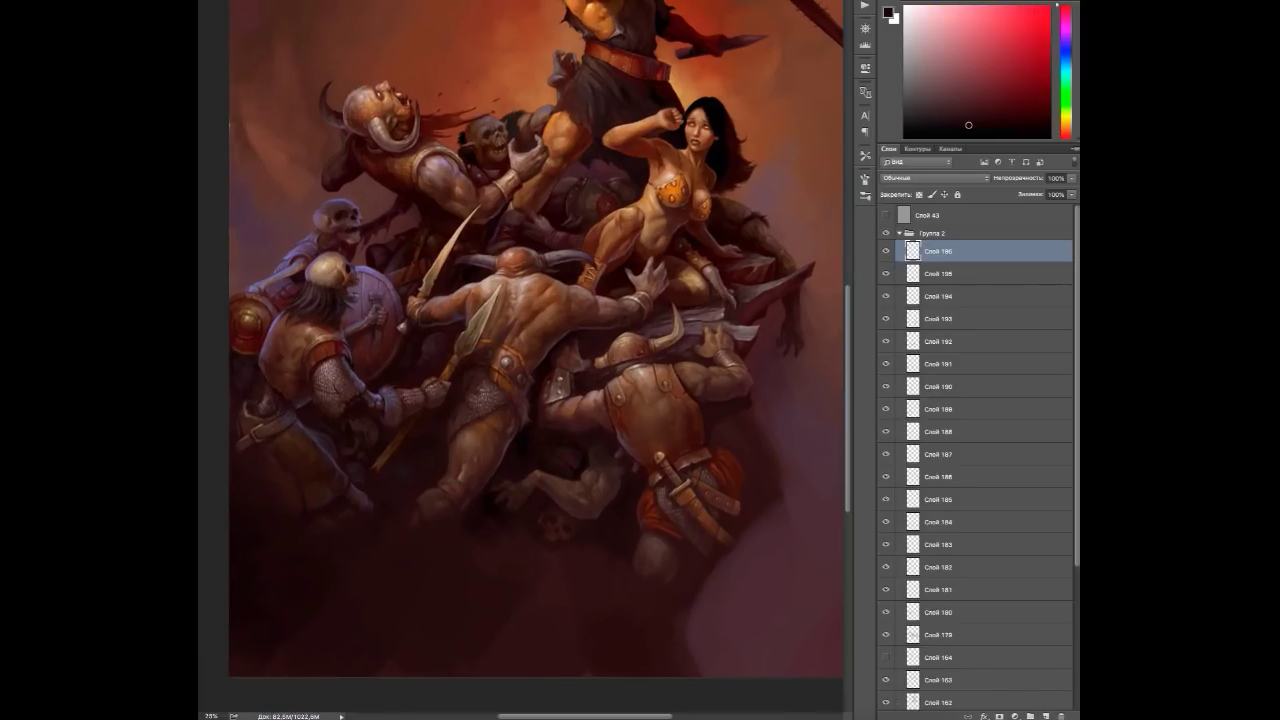
left_click_drag(540, 585, 490, 665)
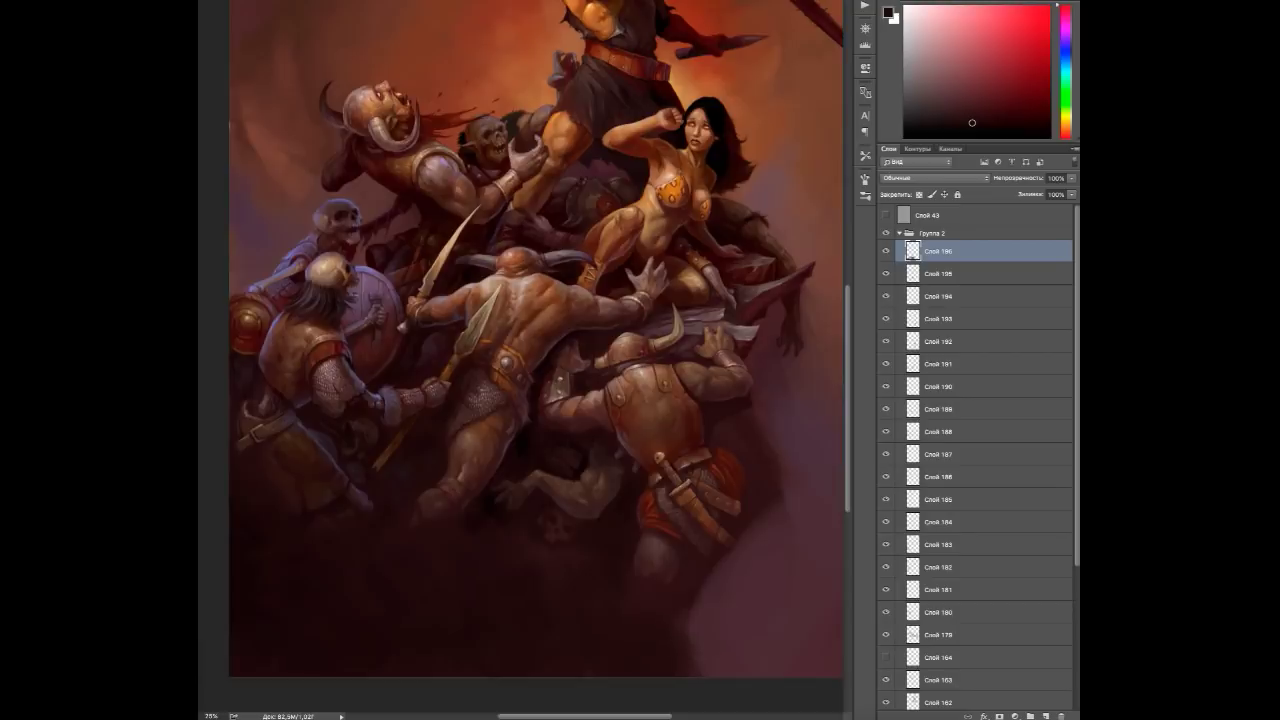
key("ctrl+minus")
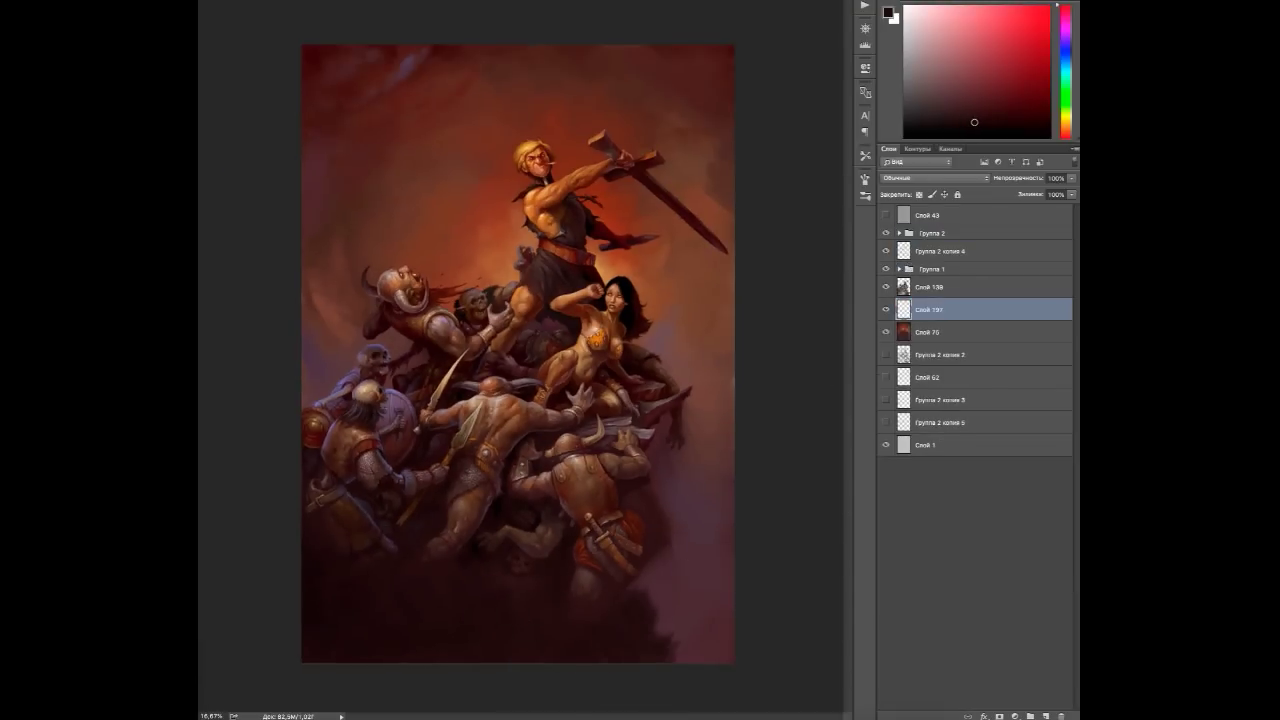
Paint bluish-purple cloud wisps beside the fallen horned warrior on a new layer beneath the figures.
left_click(710, 440, "alt")
left_click_drag(695, 430, 665, 465)
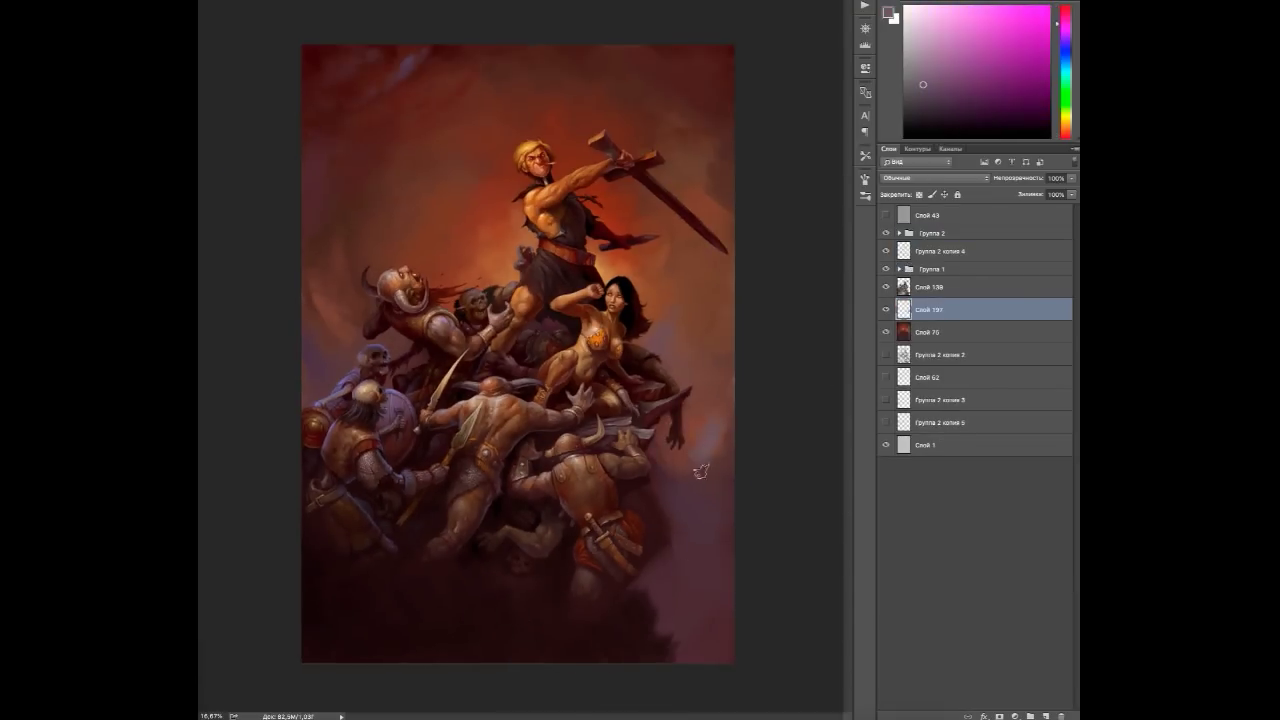
left_click(683, 483, "alt")
left_click(671, 468, "alt")
left_click(692, 462, "alt")
left_click(668, 487, "alt")
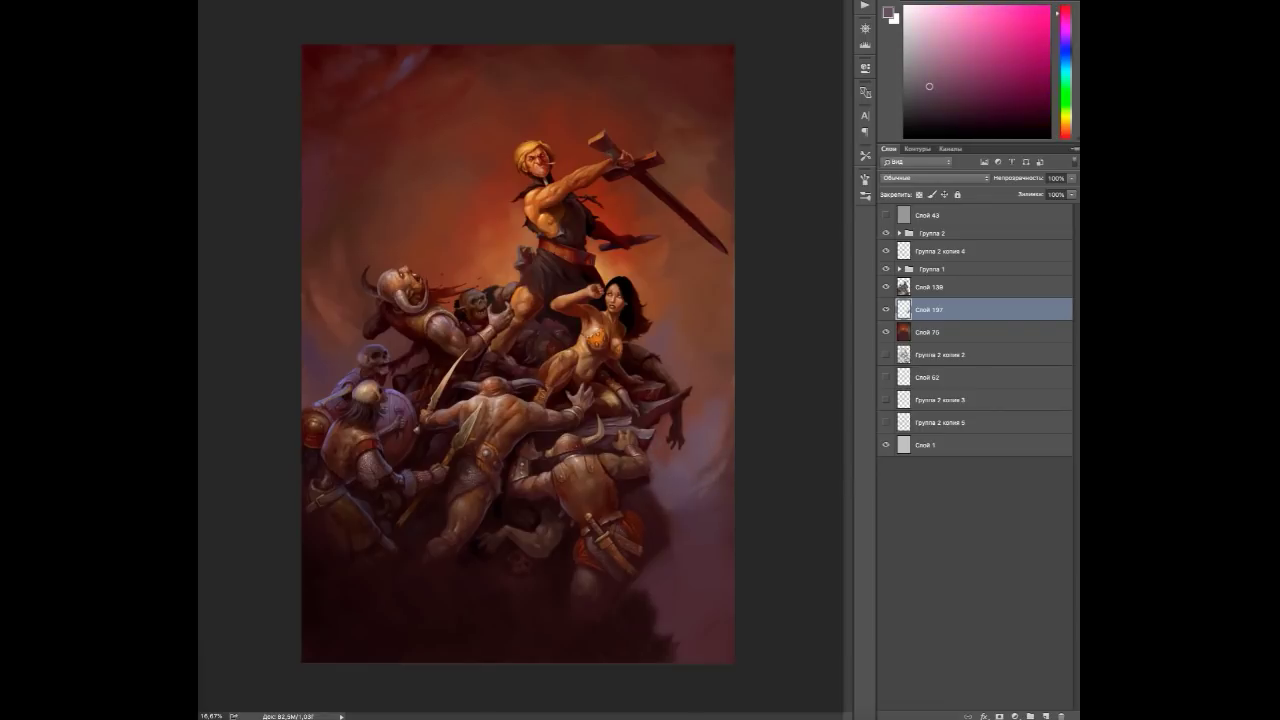
left_click(700, 450, "alt")
left_click(690, 470, "alt")
left_click(691, 489, "alt")
left_click(670, 470, "alt")
Blend sampled warm brown and orange tones into the sky between the heroine and the canvas edge.
left_click(660, 283, "alt")
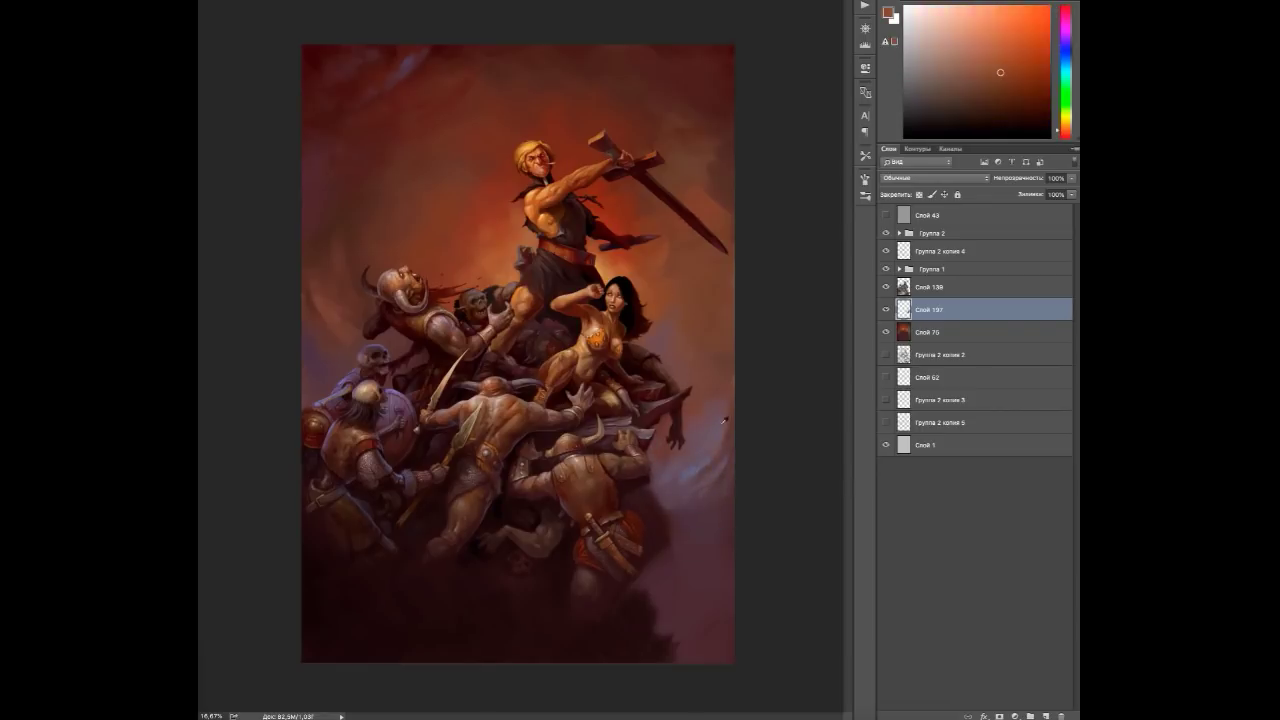
left_click(709, 338, "alt")
left_click(682, 290, "alt")
left_click(681, 320, "alt")
left_click(717, 181, "alt")
left_click(714, 309, "alt")
left_click(709, 318, "alt")
left_click(732, 356, "alt")
left_click(716, 376, "alt")
left_click(720, 379, "alt")
Refine the upper sky and the glow around the hero with sampled orange and dark red tones.
left_click(624, 224, "alt")
left_click(656, 51, "alt")
left_click(705, 126, "alt")
left_click(698, 131, "alt")
left_click(482, 233, "alt")
left_click(511, 282, "alt")
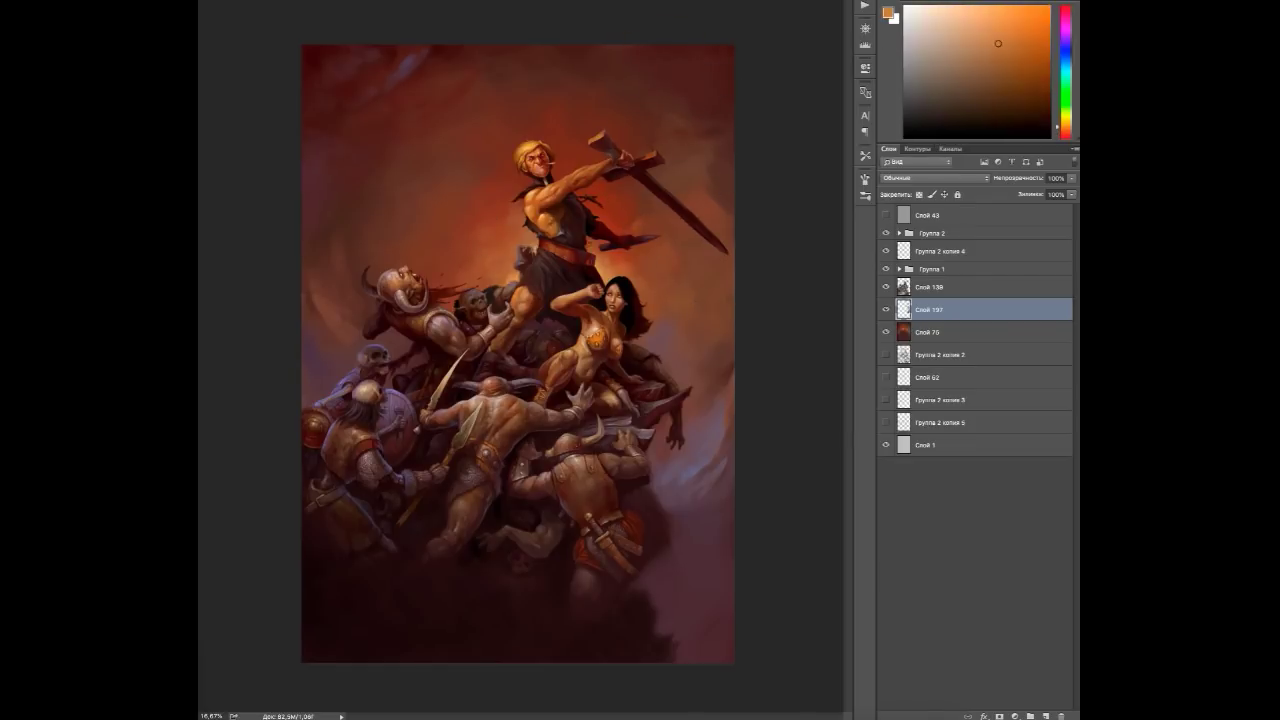
left_click(375, 174, "alt")
left_click(467, 56, "alt")
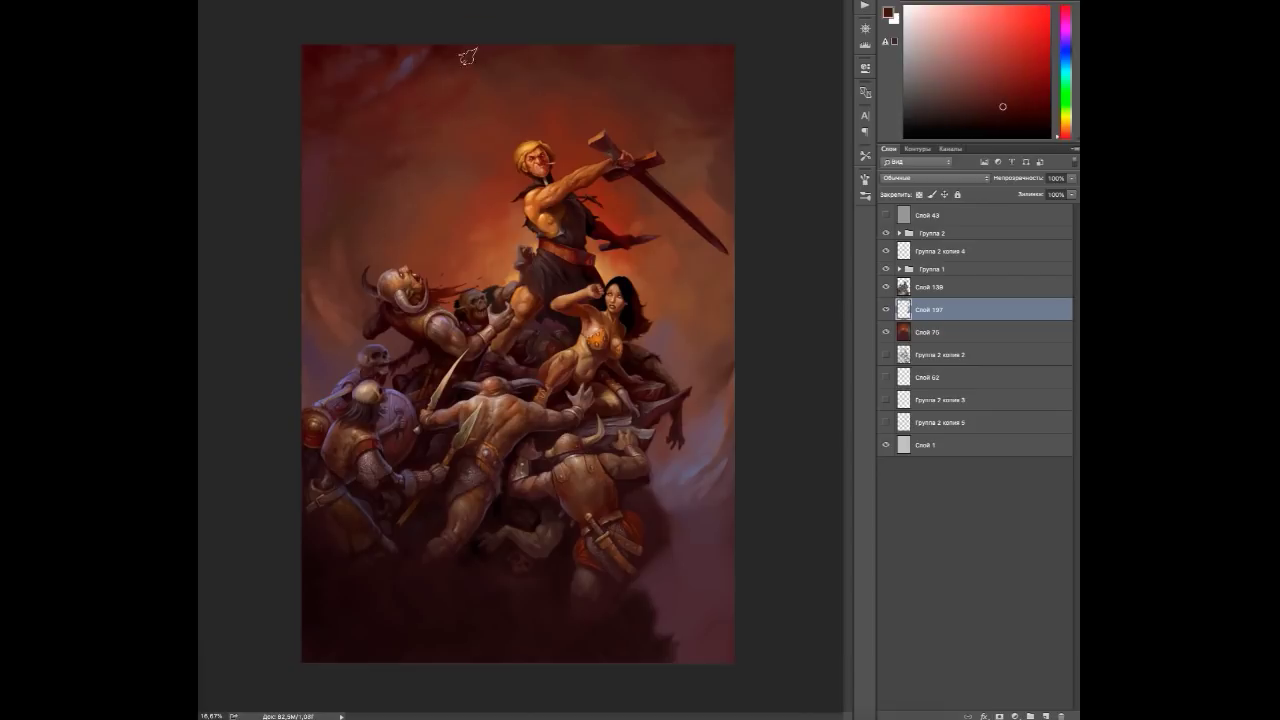
left_click(566, 76, "alt")
left_click(422, 62, "alt")
left_click(336, 44, "alt")
Blend the background behind the screaming horned warrior and beside the pile with sampled muted red and purple tones.
left_click(318, 168, "alt")
left_click(333, 210, "alt")
left_click(350, 262, "alt")
left_click(350, 263, "alt")
left_click(352, 265, "alt")
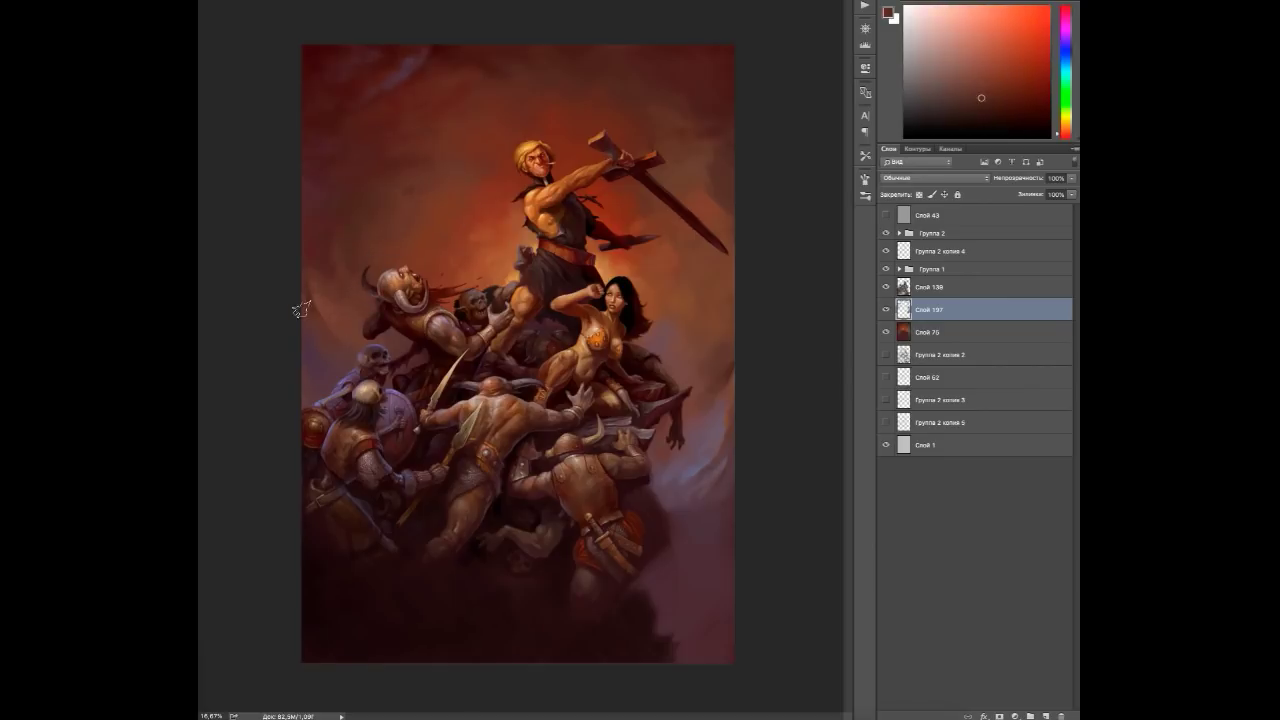
left_click(300, 310, "alt")
left_click(311, 271, "alt")
left_click(330, 379, "alt")
left_click(306, 316, "alt")
left_click(343, 283, "alt")
left_click(685, 427, "alt")
left_click(717, 373, "alt")
left_click(685, 524, "alt")
Paint over the edge between the dark rocks and the purple backdrop on a new top layer with sampled tones.
key("ctrl+shift+alt+n")
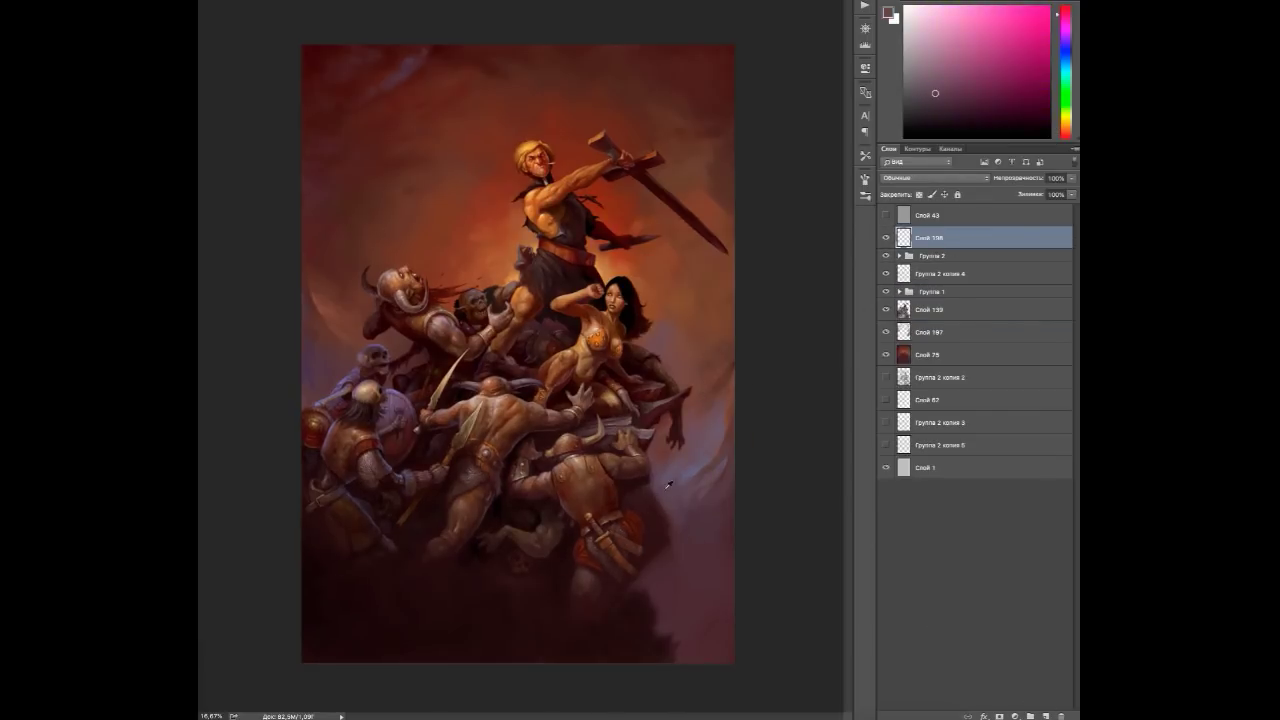
left_click(666, 520, "alt")
left_click(637, 498, "alt")
left_click(650, 520, "alt")
left_click(692, 545, "alt")
left_click_drag(692, 560, 690, 640)
left_click(702, 648, "alt")
left_click_drag(665, 555, 730, 655)
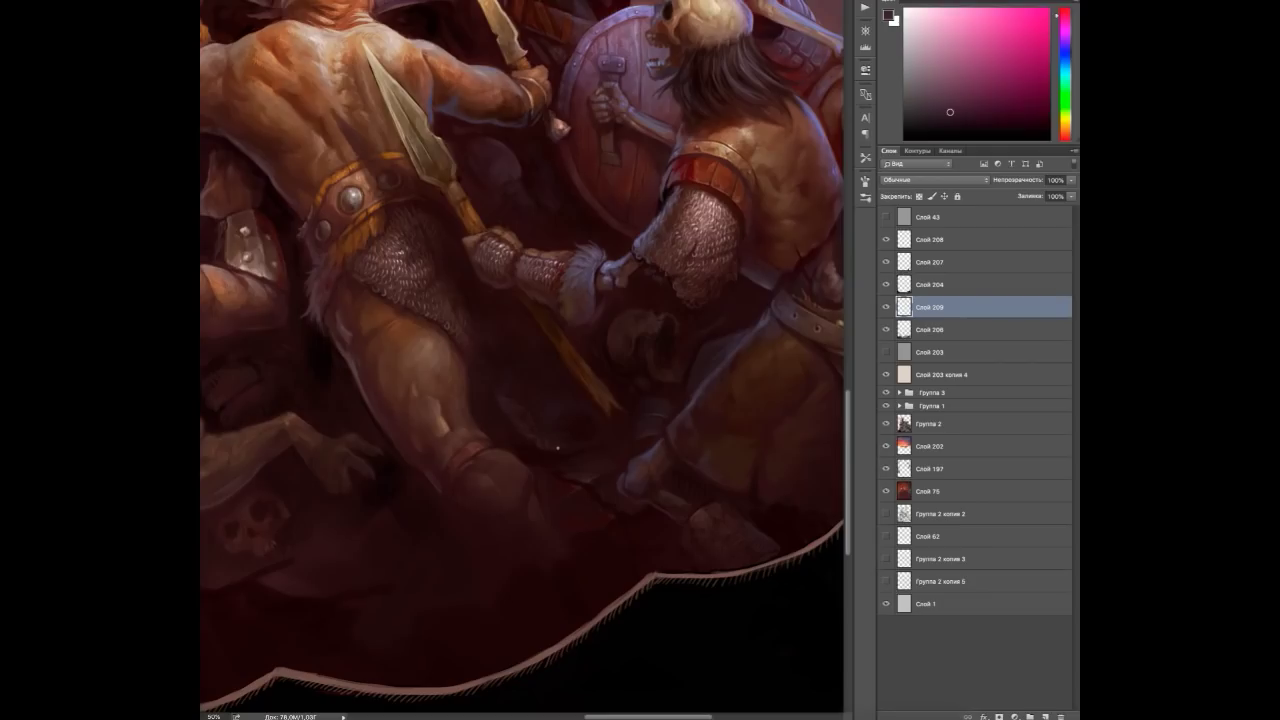
Add dark purple shapes to the shadows around the spear shaft beside the central warrior's leg.
left_click(479, 300, "alt")
left_click(500, 310, "alt")
left_click(523, 317, "alt")
left_click(643, 450, "alt")
left_click(523, 420, "alt")
Define the skull and ground ridges beneath the background arm with sampled dark red and near-black tones.
left_click_drag(523, 420, 612, 390)
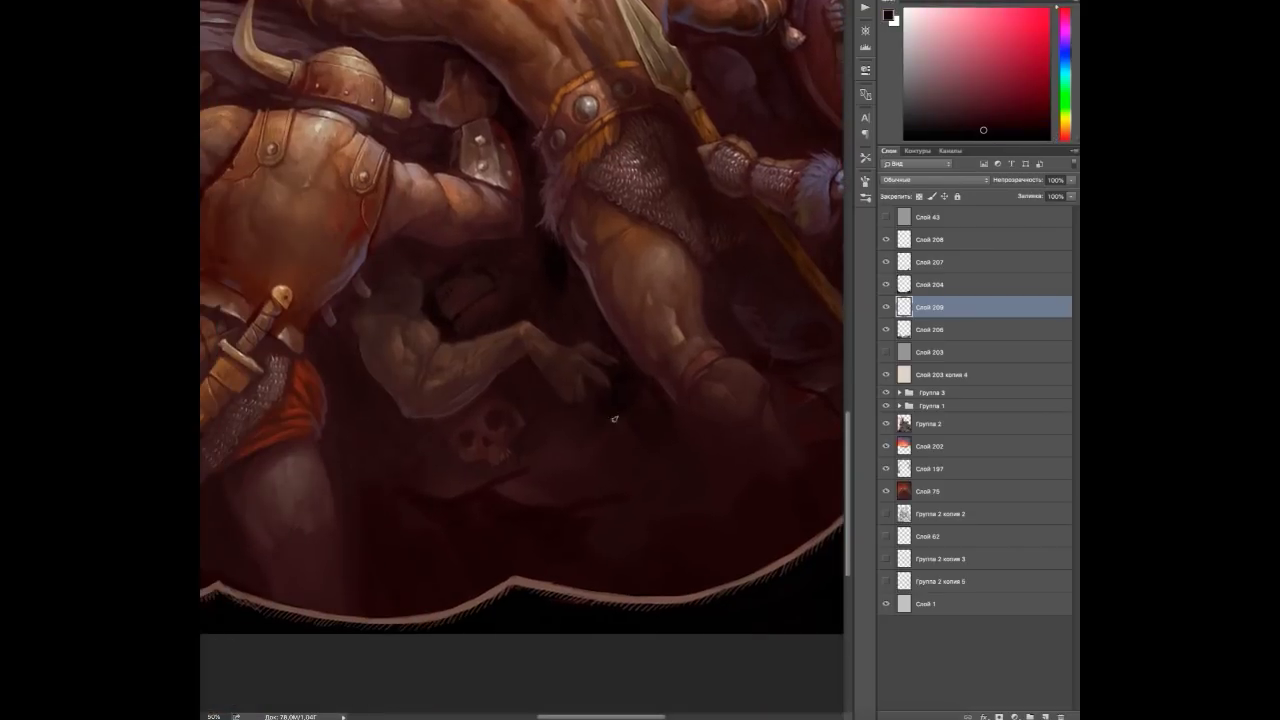
left_click(455, 300, "alt")
left_click_drag(484, 311, 488, 289)
left_click(503, 464, "alt")
left_click(503, 464, "alt")
left_click(557, 469, "alt")
left_click(422, 426, "alt")
left_click(463, 481, "alt")
left_click(608, 385, "alt")
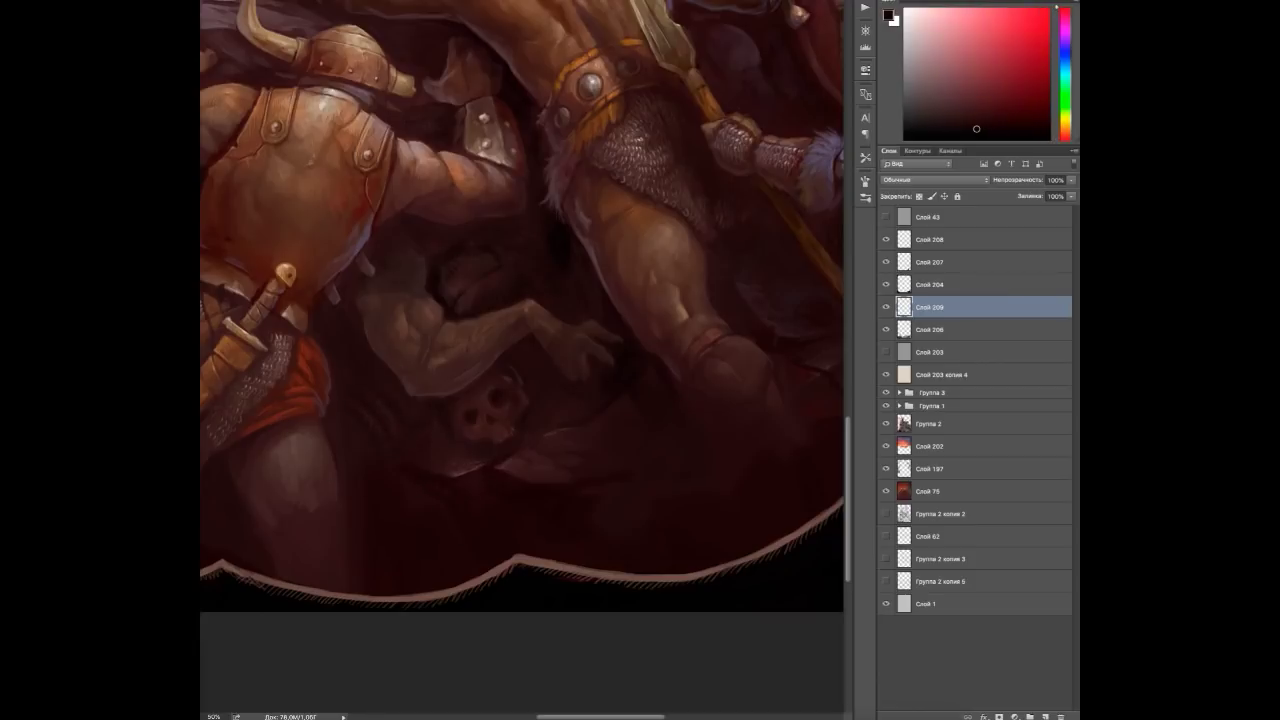
Extend the central warrior's lower leg and foot into the shadows with sampled dark brown-red tones.
left_click_drag(608, 385, 513, 430)
left_click(539, 414, "alt")
left_click(679, 439, "alt")
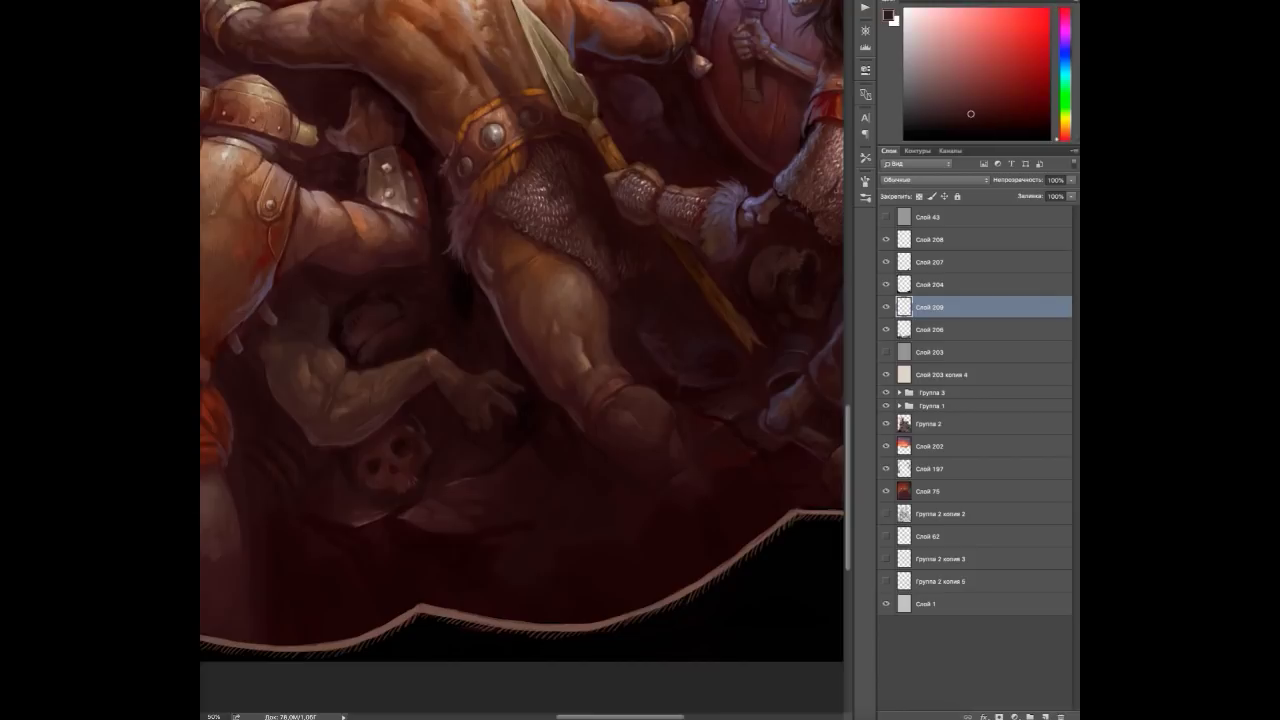
left_click(688, 489, "alt")
left_click(579, 462, "alt")
left_click(690, 474, "alt")
left_click(703, 503, "alt")
left_click(704, 503, "alt")
Paint jagged stone slabs with muted highlights on the ground below the central warrior's leg.
left_click_drag(704, 505, 568, 537)
left_click(543, 528, "alt")
left_click(613, 531, "alt")
left_click(521, 541, "alt")
left_click_drag(521, 541, 658, 489)
left_click(658, 489, "alt")
left_click(457, 537, "alt")
left_click(480, 543, "alt")
left_click(514, 537, "alt")
left_click(490, 537, "alt")
left_click(563, 509, "alt")
left_click(583, 534, "alt")
left_click(512, 545, "alt")
left_click(584, 539, "alt")
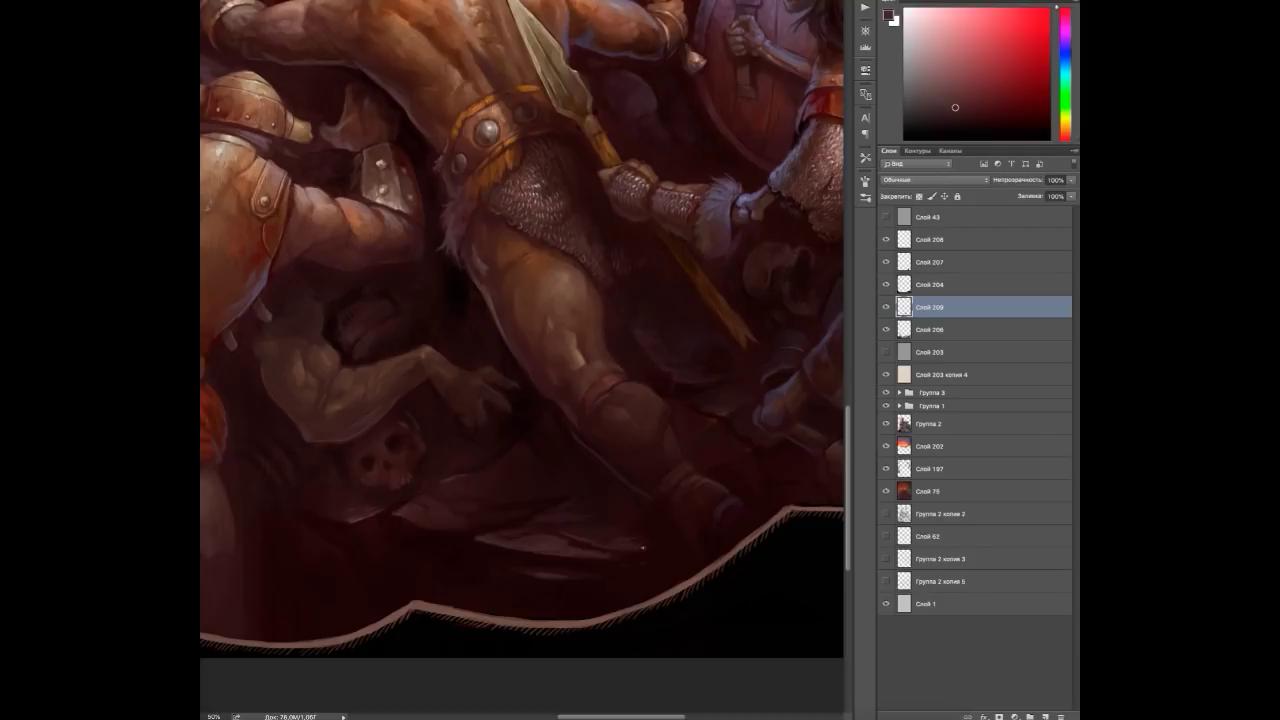
Add shadowed debris around the skull and stone slabs, continuing on a new layer with sampled dark tones.
left_click(410, 520, "alt")
left_click(515, 485, "alt")
left_click(542, 434, "alt")
key("ctrl+shift+alt+n")
left_click(376, 497, "alt")
left_click_drag(336, 495, 510, 493)
left_click(609, 549, "alt")
Model the fallen warrior's thigh below the red cloth with sampled purple-brown and dark shadow tones.
left_click(385, 563, "alt")
left_click_drag(385, 563, 478, 560)
left_click(475, 560, "alt")
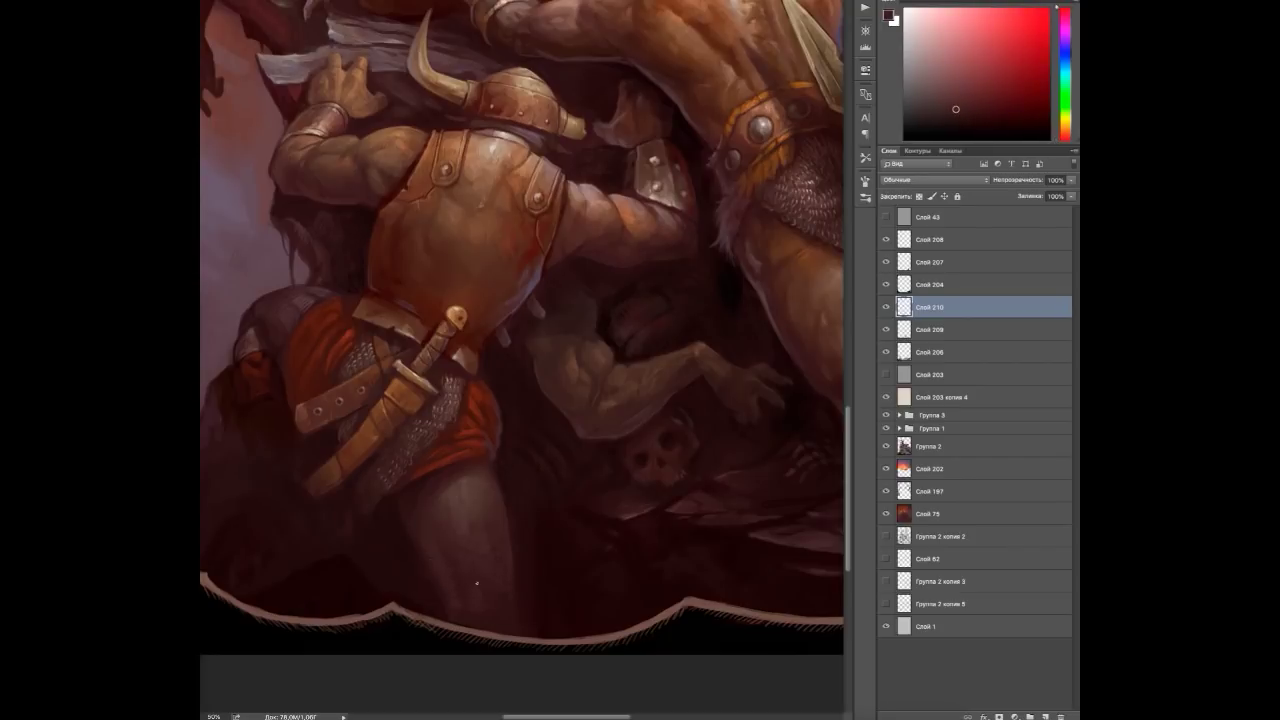
left_click(440, 467, "alt")
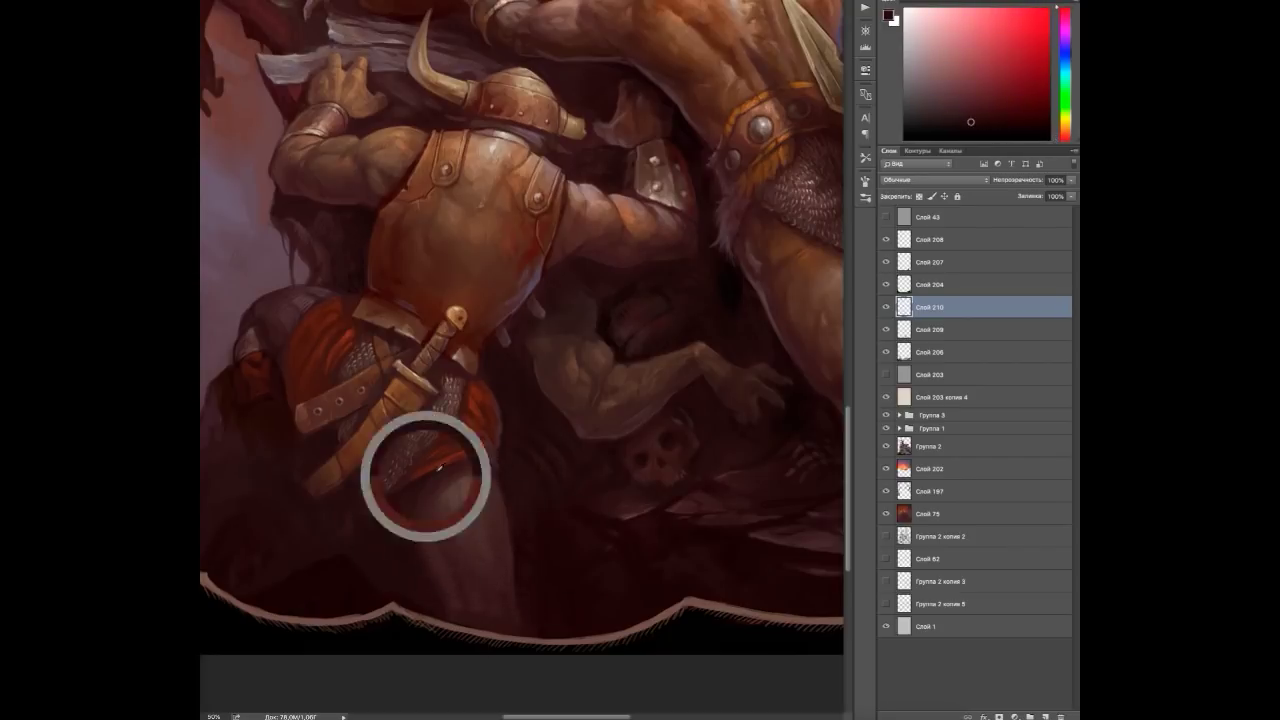
left_click_drag(440, 467, 587, 489)
left_click(587, 489, "alt")
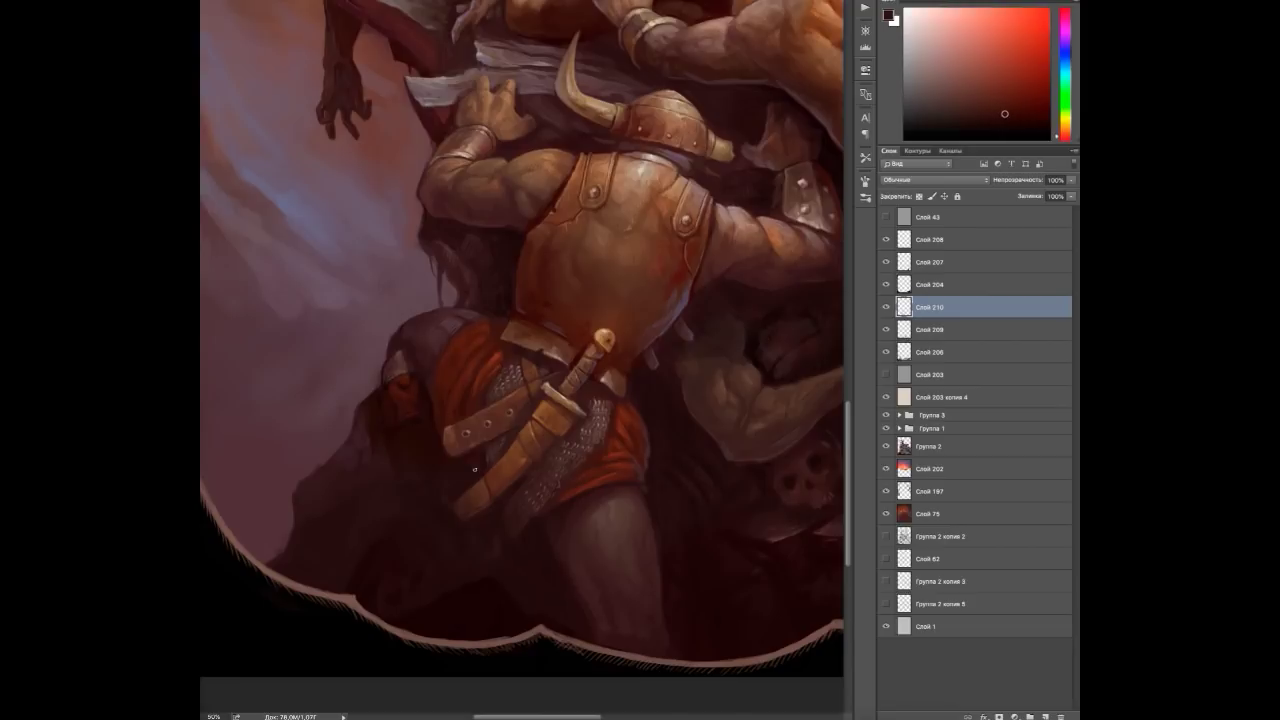
Define the dark red pouch and the shadows beside the fallen warrior's hip with sampled dark tones.
left_click(421, 431, "alt")
left_click(345, 455, "alt")
left_click(401, 455, "alt")
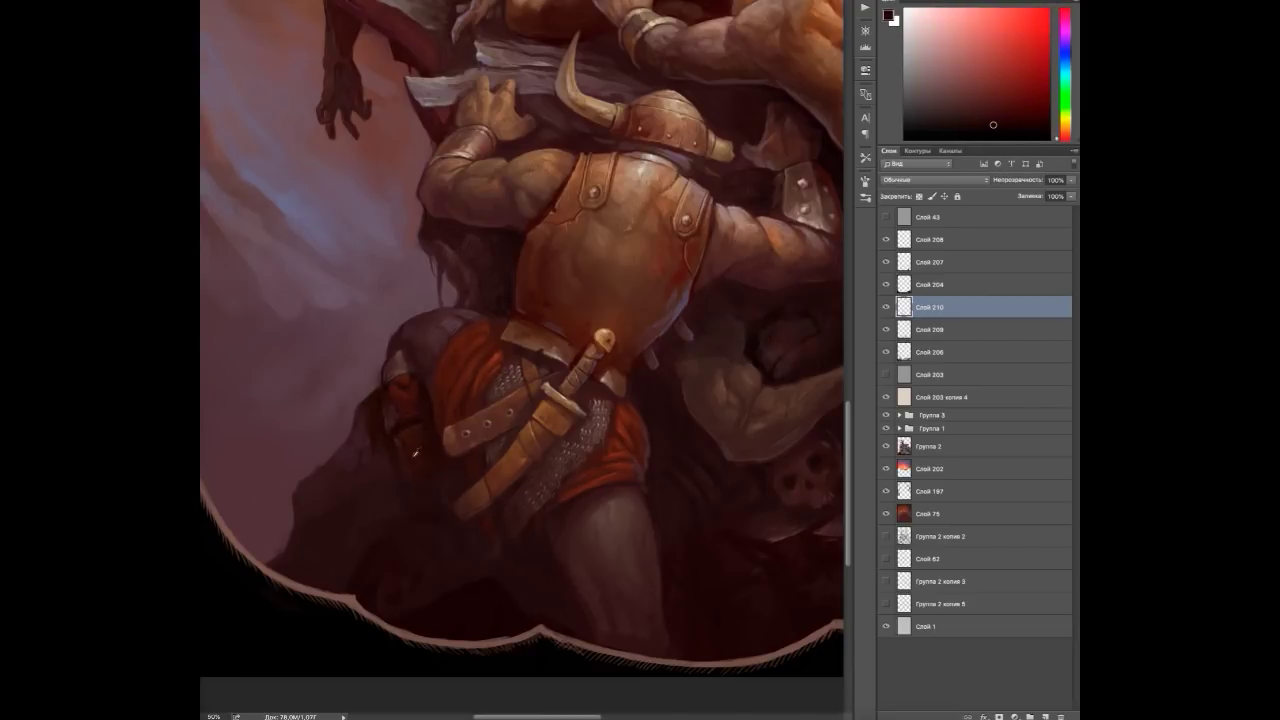
left_click(417, 452, "alt")
left_click(421, 492, "alt")
left_click(409, 352, "alt")
left_click(413, 507, "alt")
Shape the dark rocks below the fallen warrior's hip, giving them a rugged outline against the purple background.
left_click(413, 563, "alt")
left_click(497, 563, "alt")
left_click(367, 525, "alt")
left_click(355, 548, "alt")
left_click(358, 491, "alt")
left_click(360, 490, "alt")
left_click_drag(321, 465, 365, 487)
left_click(313, 577, "alt")
left_click(314, 572, "alt")
left_click(337, 521, "alt")
left_click(378, 510, "alt")
left_click(381, 515, "alt")
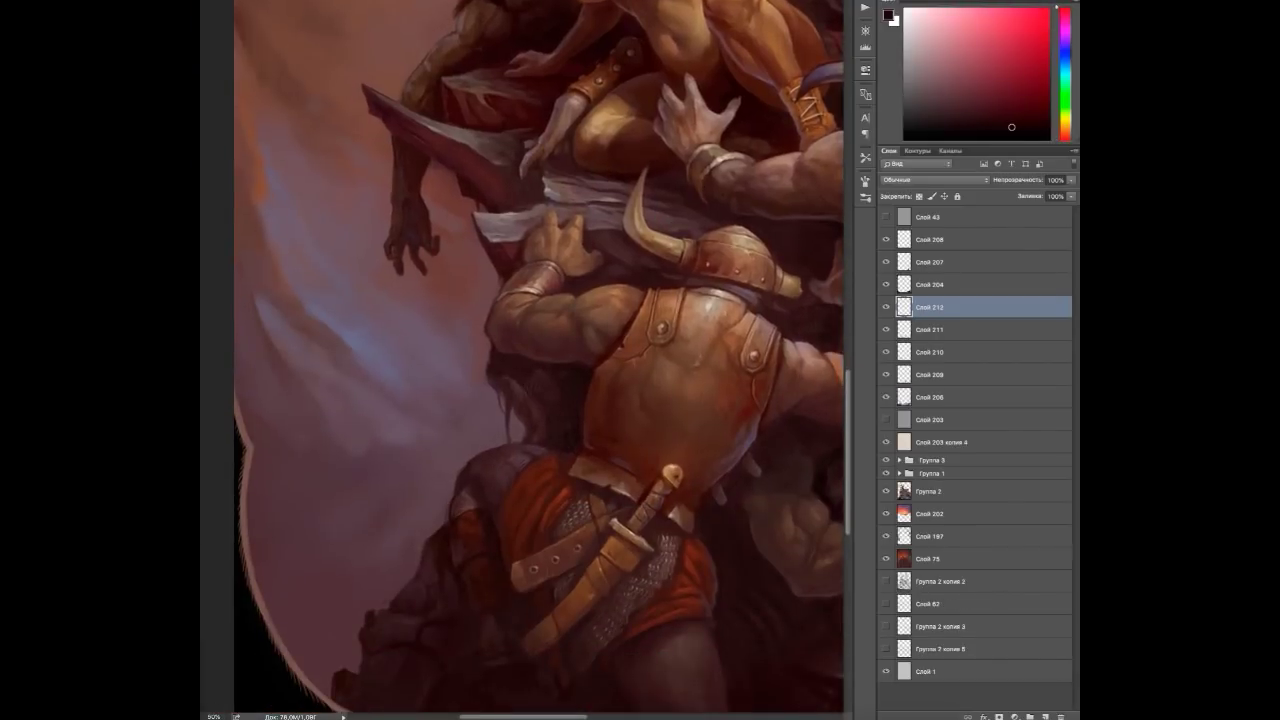
Block in dark boulders against the purple background beside the fallen warrior and flip the canvas horizontally.
mouse_move(320, 440)
left_mouse_down()
mouse_move(337, 445)
mouse_move(350, 530)
left_mouse_up()
key("ctrl+0")
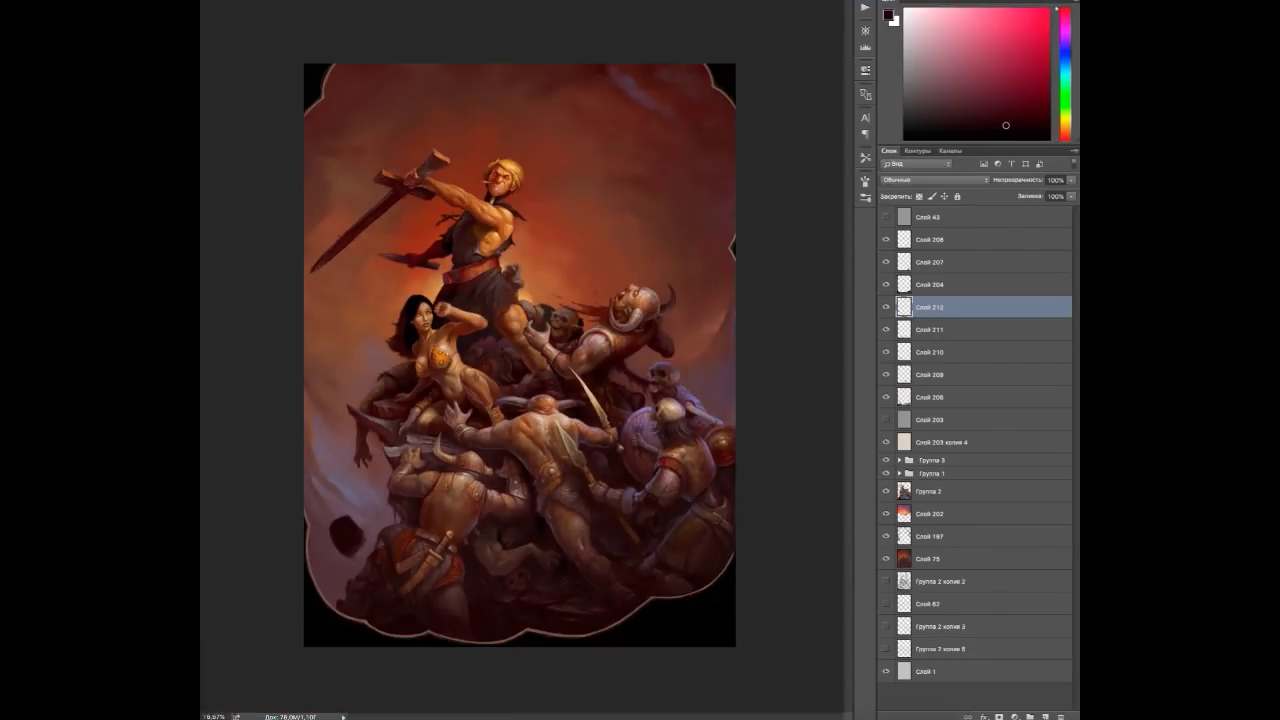
key("ctrl+shift+h")
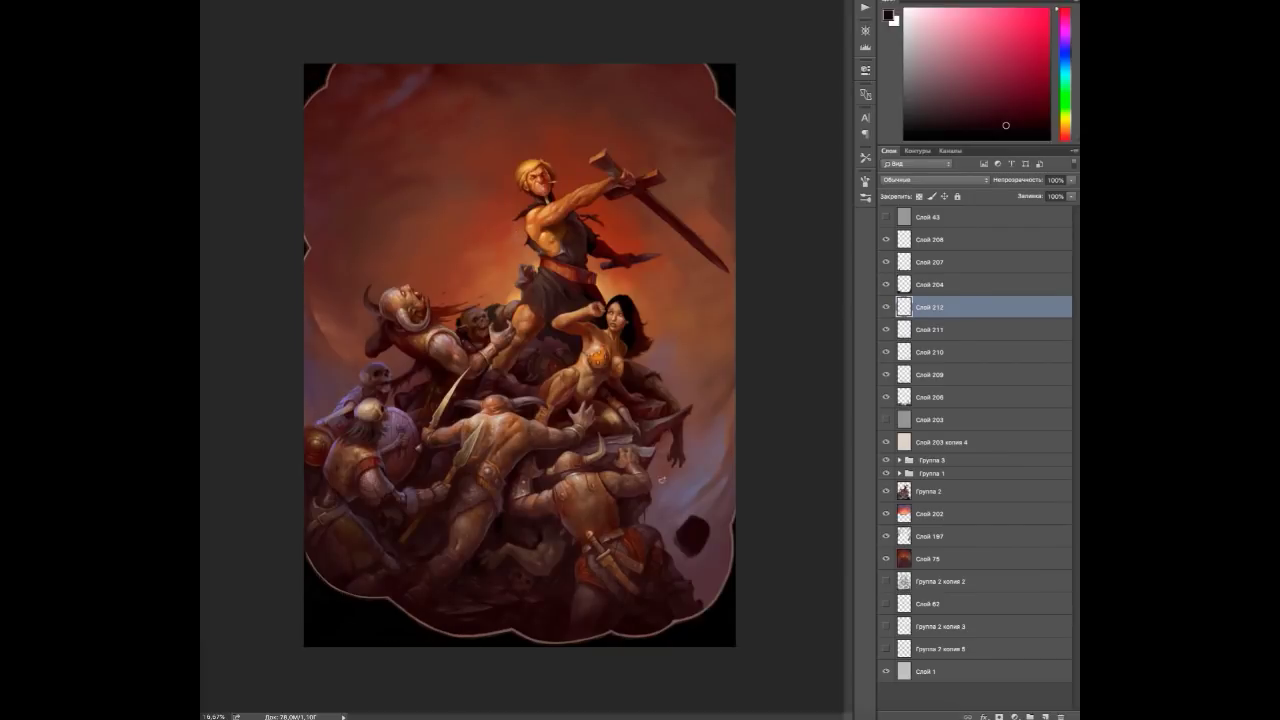
mouse_move(683, 553)
left_mouse_down()
mouse_move(675, 545)
mouse_move(710, 570)
mouse_move(687, 541)
mouse_move(684, 518)
mouse_move(695, 520)
mouse_move(702, 590)
left_mouse_up()
left_click(700, 582, "alt")
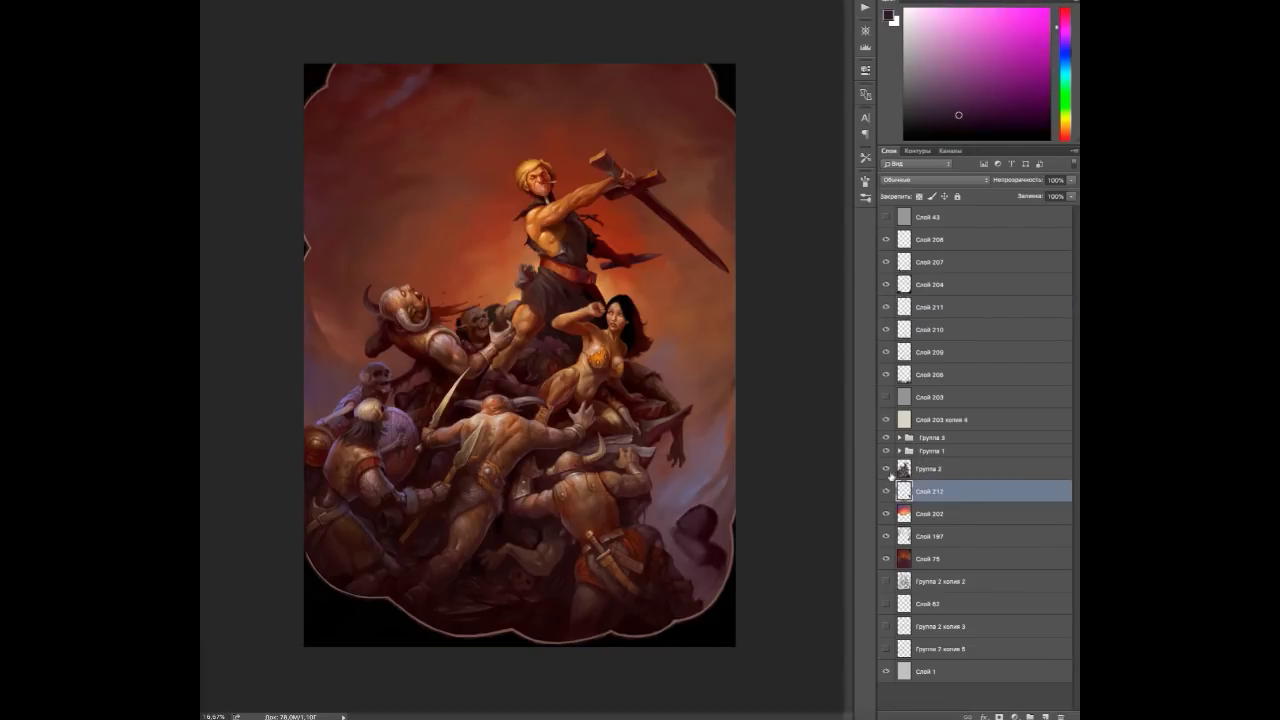
Build up the boulder cluster beside the fallen warrior with sampled purple and dark shadow tones.
left_click(690, 570, "alt")
left_click(704, 578, "alt")
left_click(704, 554, "alt")
left_click(706, 540, "alt")
left_click(702, 512, "alt")
left_click(702, 514, "alt")
left_click(708, 526, "alt")
left_click(708, 524, "alt")
left_click(676, 535, "alt")
left_click(675, 535, "alt")
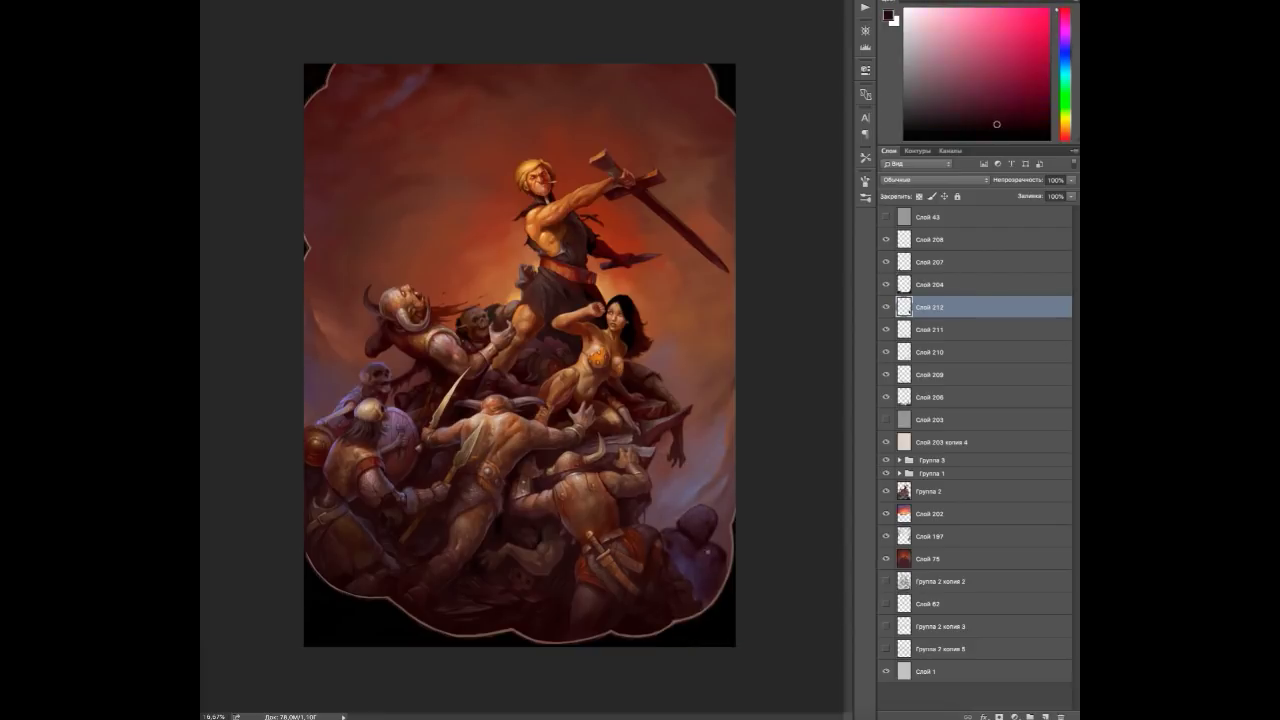
Vary the boulders' planes with sampled dark violet and near-black red tones.
left_click(704, 553, "alt")
left_click(712, 562, "alt")
left_click(693, 525, "alt")
left_click(693, 528, "alt")
left_click(694, 584, "alt")
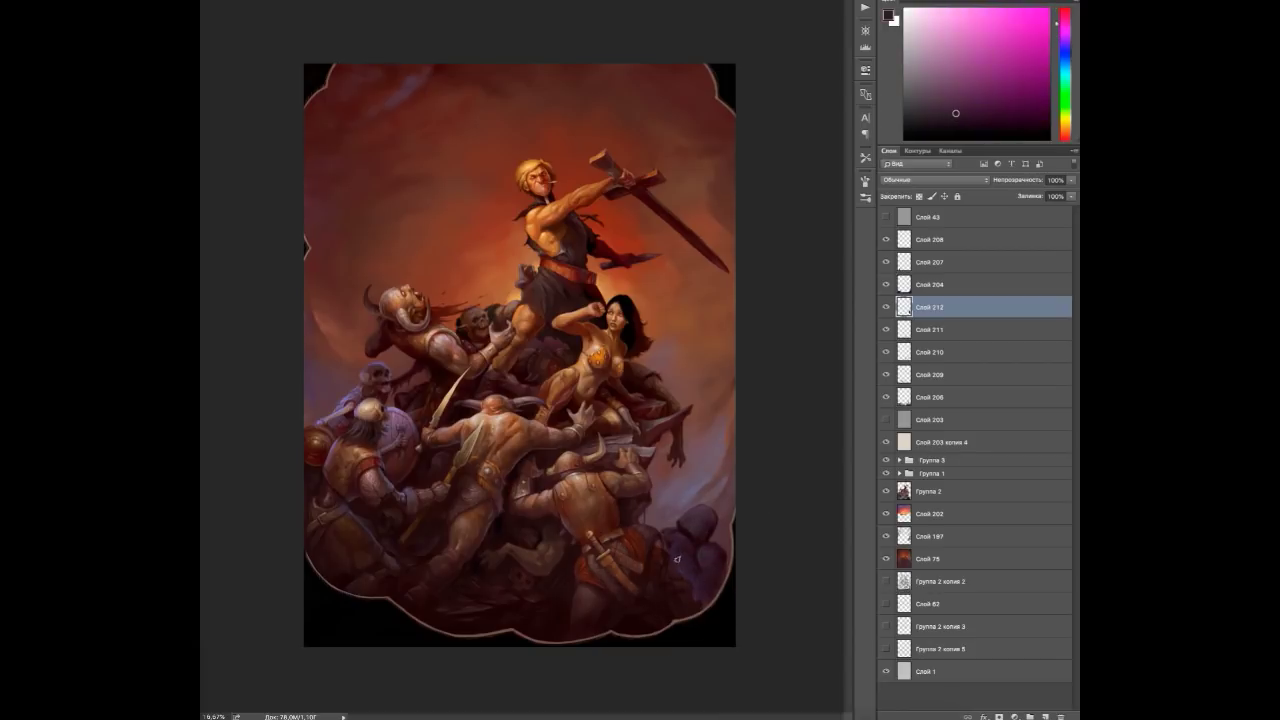
Reshape the boulders beside the fallen warrior into larger rounded masses with sampled purple and near-black tones.
left_click(722, 526, "alt")
left_click(697, 527, "alt")
mouse_move(680, 510)
left_mouse_down()
mouse_move(728, 562)
mouse_move(725, 530)
left_mouse_up()
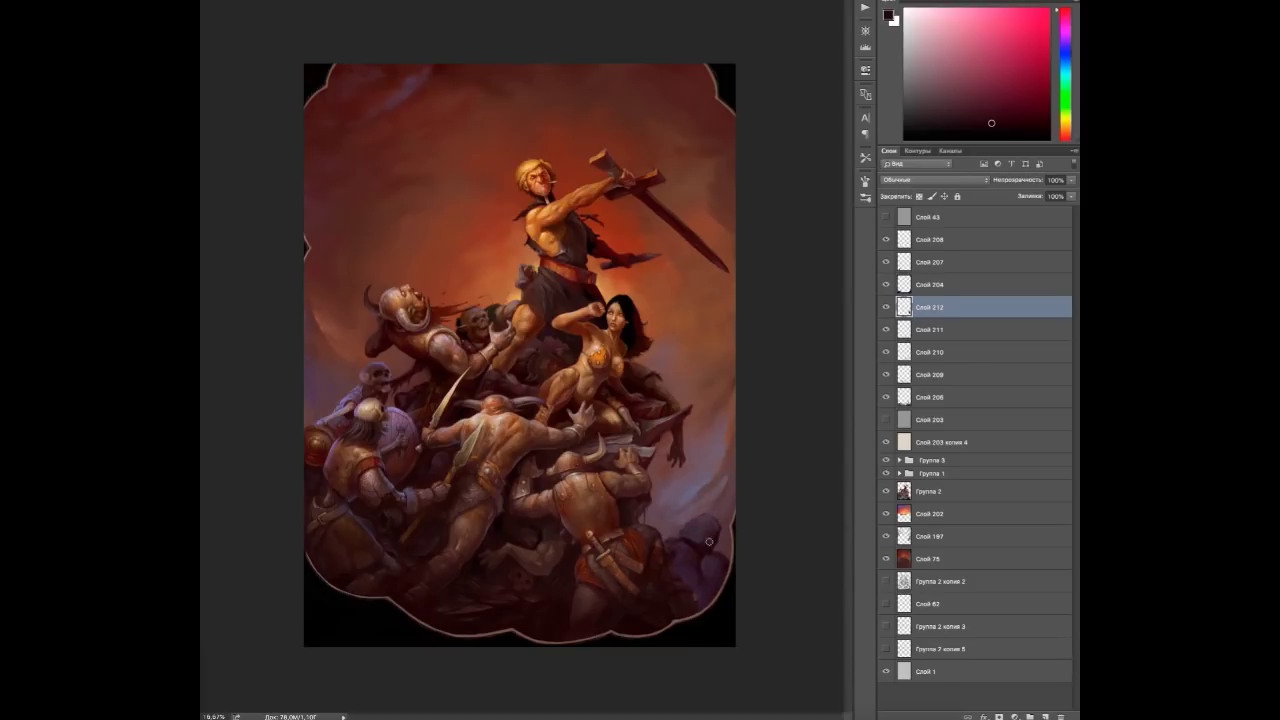
left_click(674, 546, "alt")
left_click(697, 583, "alt")
left_click(697, 583, "alt")
left_click(713, 557, "alt")
scroll(700, 540, "up", 4)
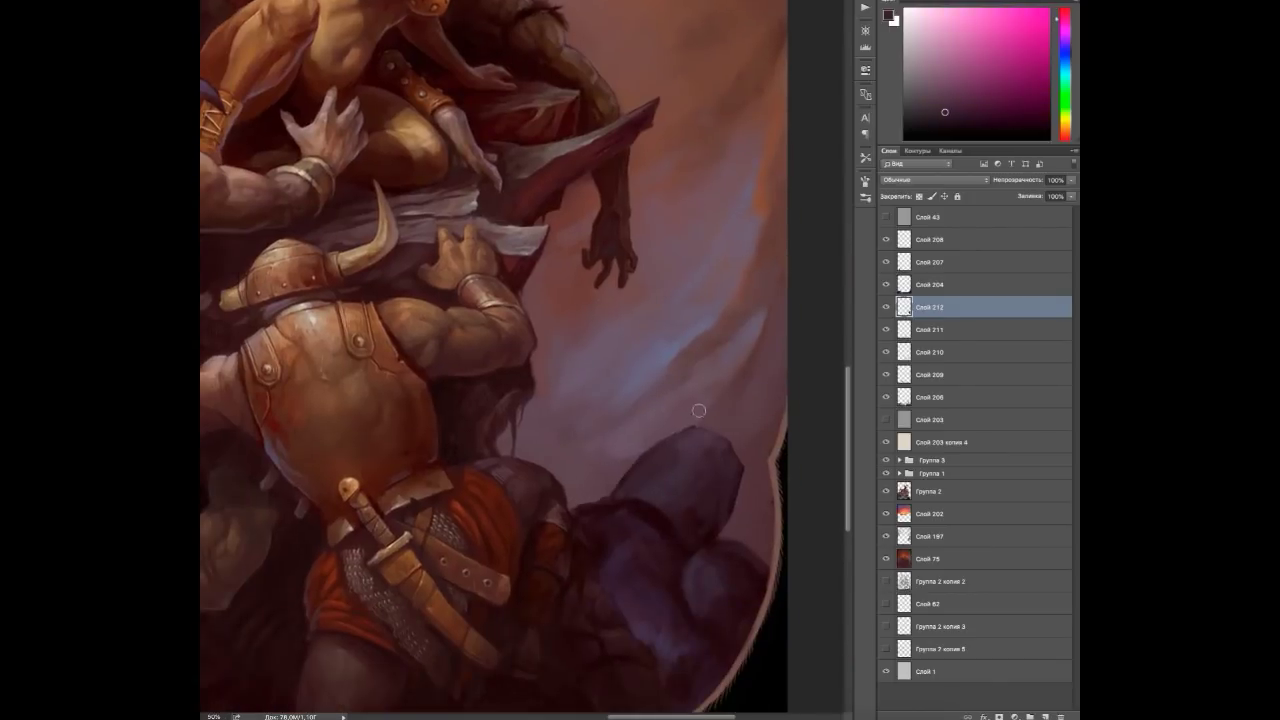
Model the rounded forms beside the fallen warrior's hip with sampled violet midtones and dark shadow edges.
scroll(703, 621, "down", 2)
left_click(620, 531, "alt")
left_click(632, 575, "alt")
left_click(642, 610, "alt")
left_click(652, 500, "alt")
left_click(592, 495, "alt")
left_click(668, 531, "alt")
left_click(713, 497, "alt")
left_click(707, 510, "alt")
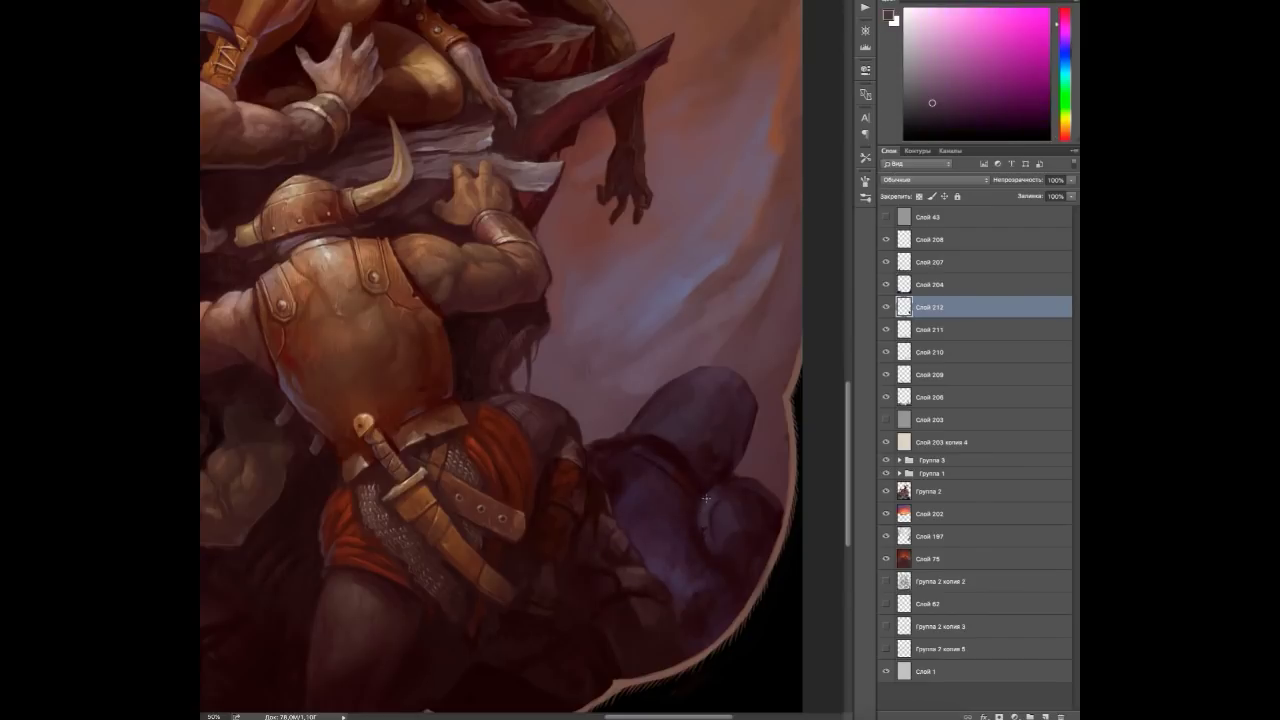
Define the smaller round form near the frame and add dark cracks to the violet mass beside it.
left_click(708, 511, "alt")
left_click(726, 540, "alt")
left_click(668, 466, "alt")
left_click(670, 495, "alt")
left_click_drag(678, 556, 690, 575)
left_click(707, 583, "alt")
Turn the tallest rounded form into a banded helmet shape with lighter violet planes and a crisp rim.
left_click(726, 486, "alt")
left_click(746, 403, "alt")
left_click(670, 428, "alt")
left_click(676, 446, "alt")
left_click(681, 291, "alt")
left_click(680, 437, "alt")
left_click(598, 440, "alt")
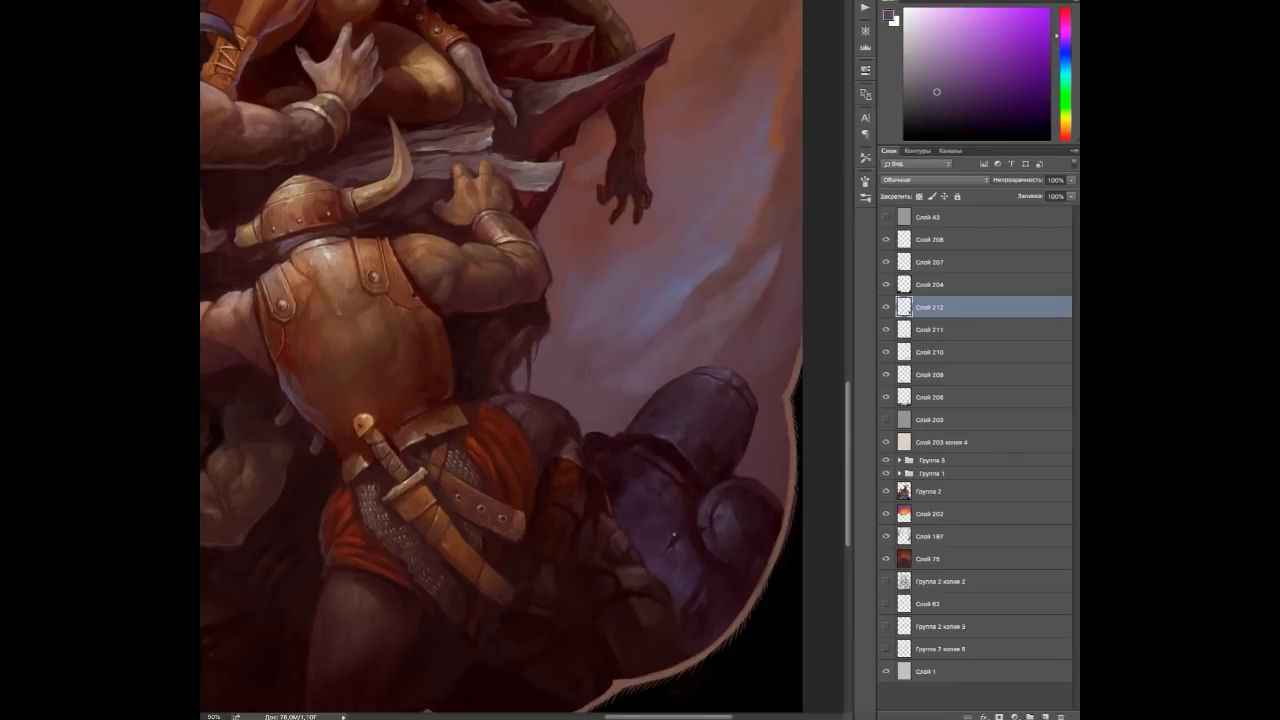
Rough in a dark upright sword grip and crossguard on a new layer behind the fallen warrior.
key("ctrl+shift+alt+n")
left_click_drag(560, 370, 626, 366)
left_click_drag(586, 266, 597, 368)
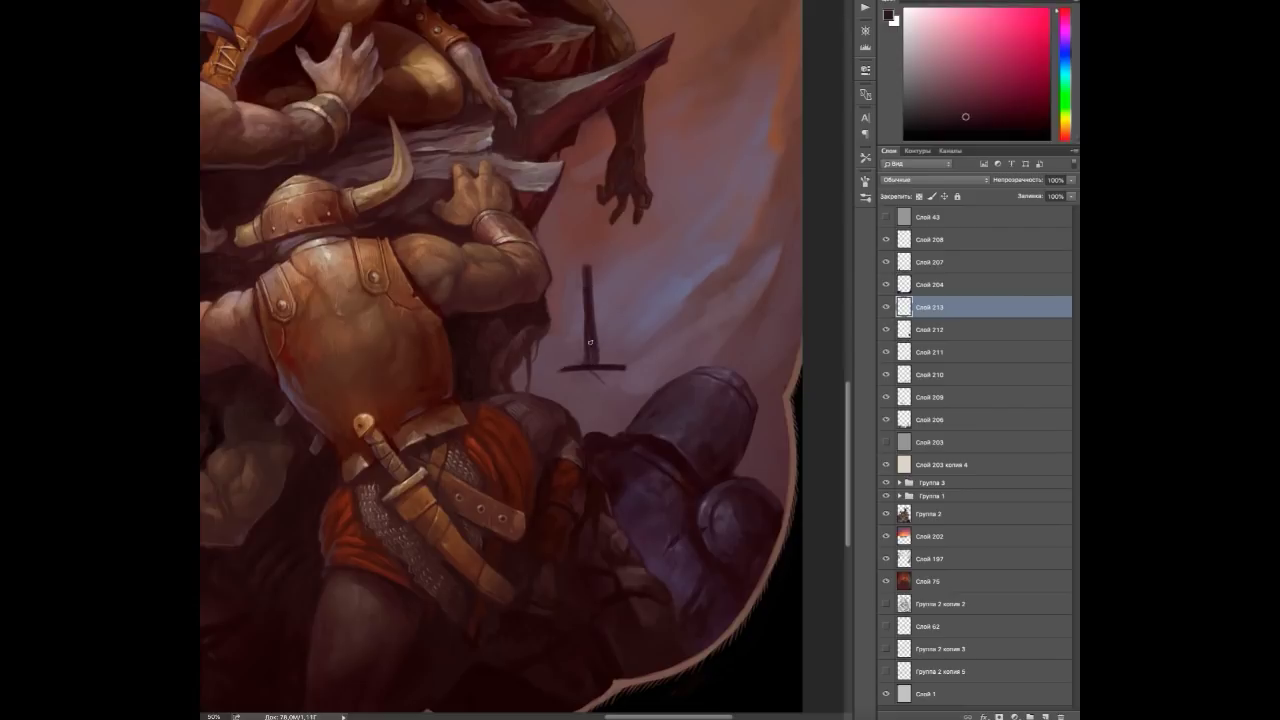
left_click_drag(582, 243, 590, 264)
scroll(634, 382, "down", 3)
scroll(648, 394, "up", 1)
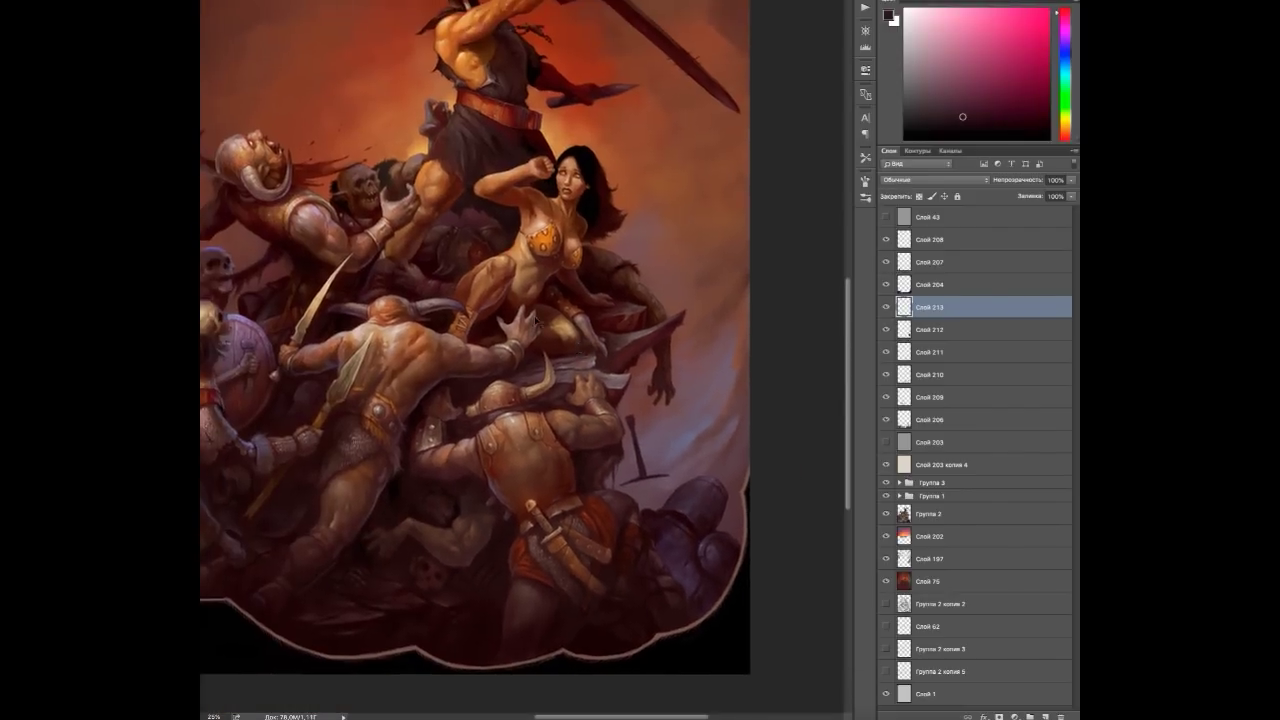
Develop the planted sword's pommel, grip and crossguard, and join it to the dark mass below.
scroll(610, 455, "up", 1)
mouse_move(600, 474)
left_mouse_down()
mouse_move(628, 500)
mouse_move(592, 440)
mouse_move(660, 428)
left_mouse_up()
left_click(606, 471, "alt")
left_click(612, 452, "alt")
left_click(612, 452, "alt")
left_click_drag(586, 358, 588, 336)
left_click(614, 457, "alt")
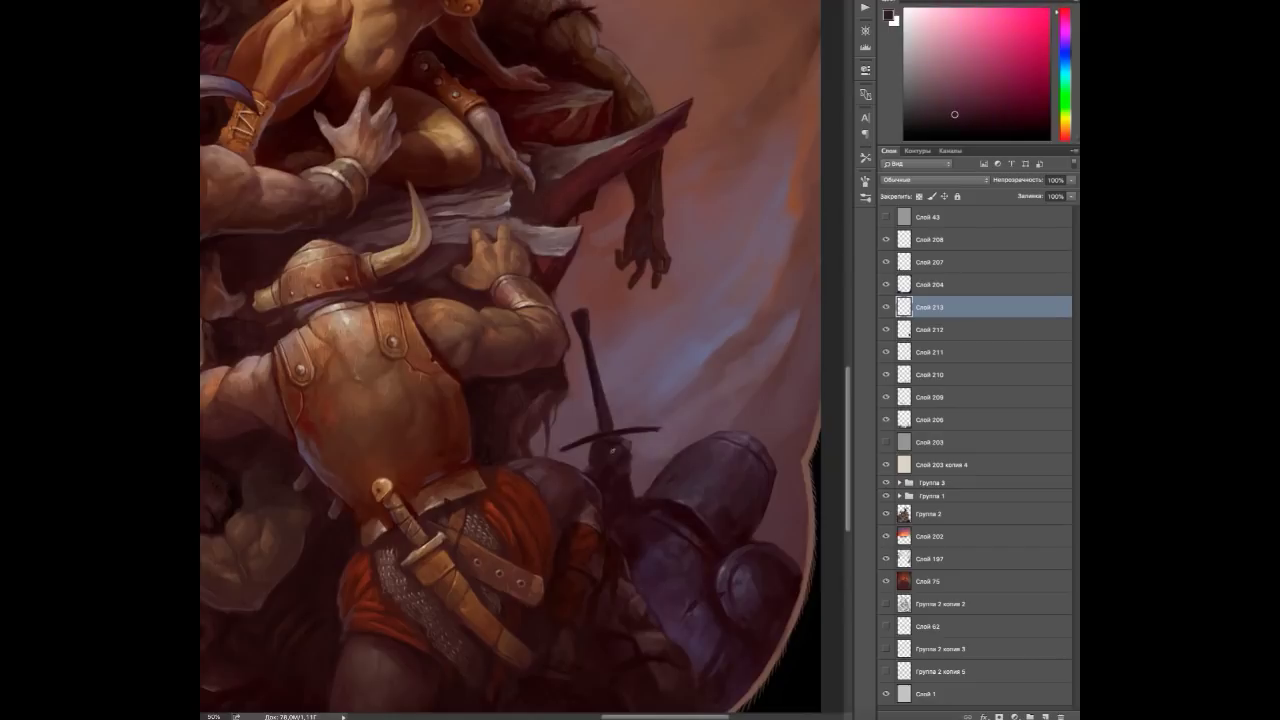
Refine the planted sword's crossguard and deepen the shadows at its base with sampled dark tones.
left_click(626, 461, "alt")
left_click(634, 432, "alt")
left_click(655, 430, "alt")
key("ctrl+0")
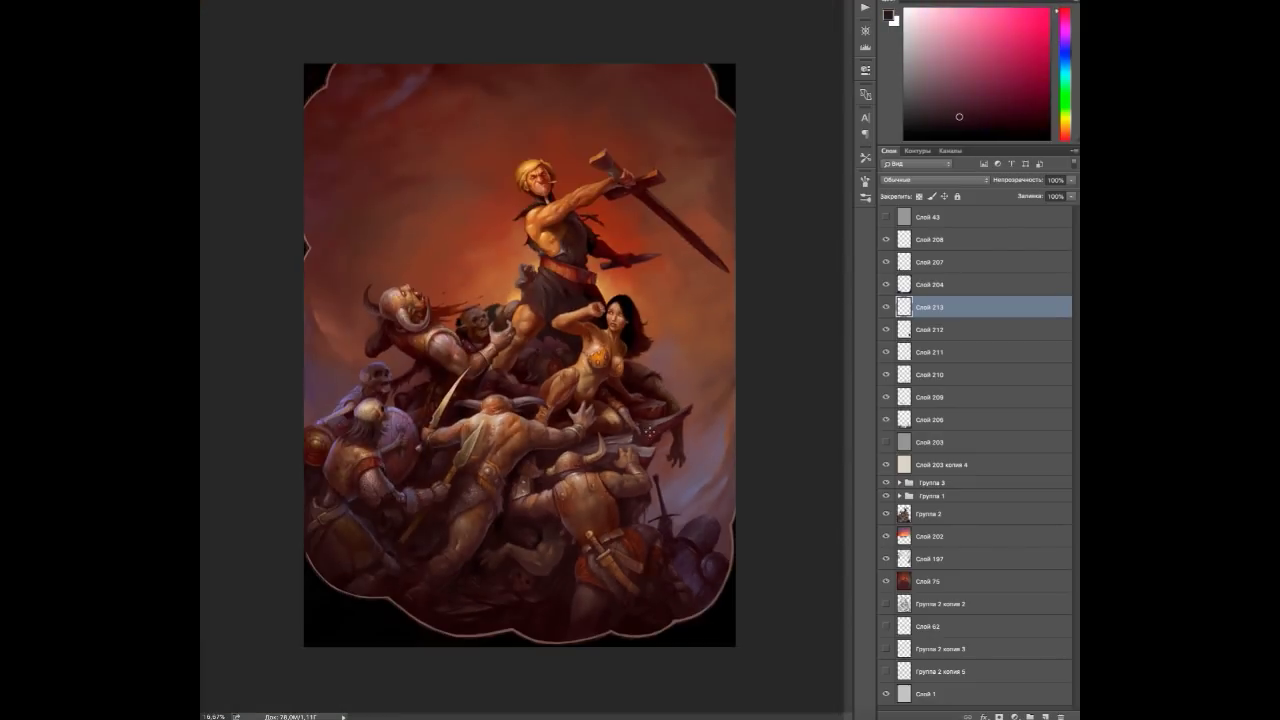
left_click(654, 594, "alt")
scroll(600, 465, "up", 2)
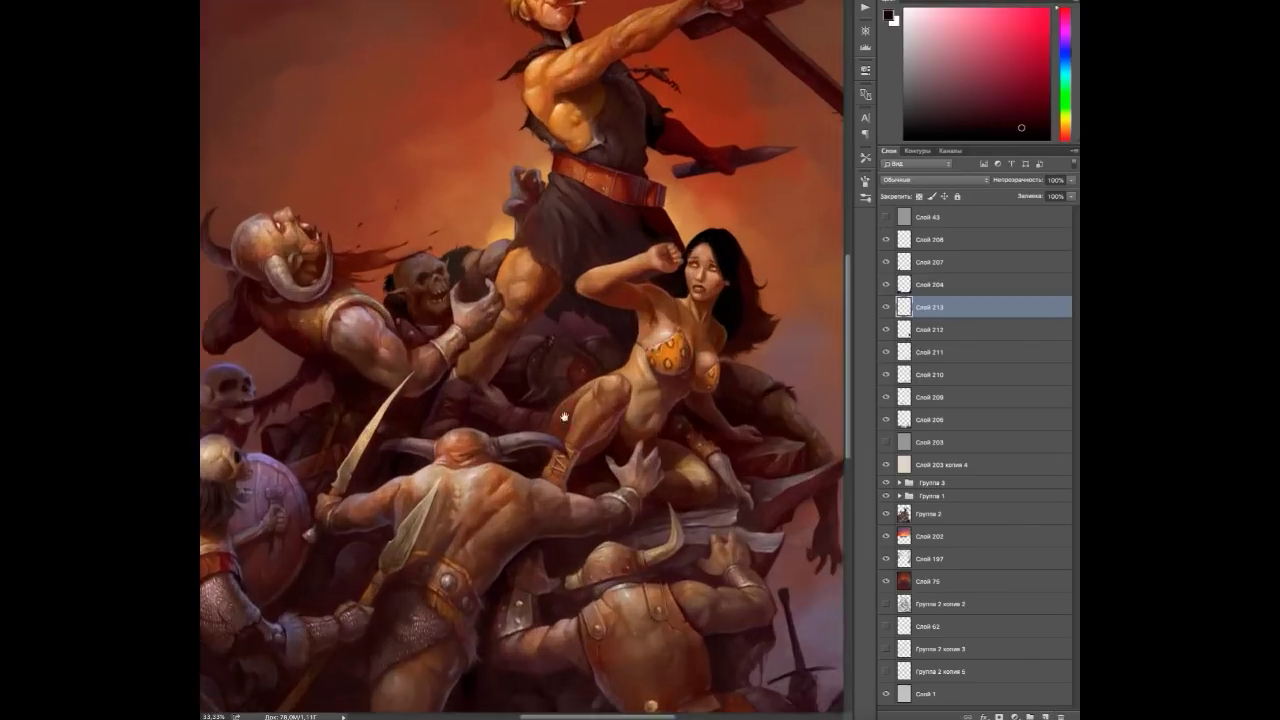
key("ctrl+0")
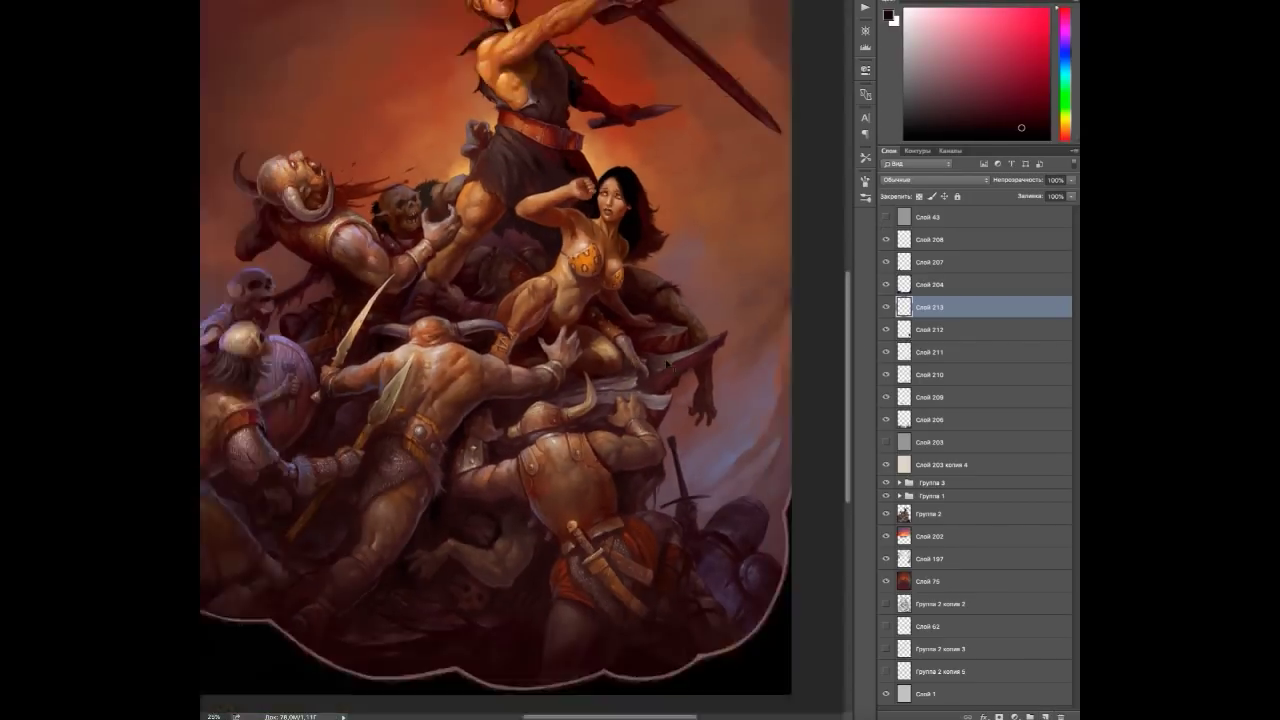
Blend the sky on a new layer with sampled dark red, orange and blue tones.
key("ctrl+shift+alt+n")
left_click(716, 194, "alt")
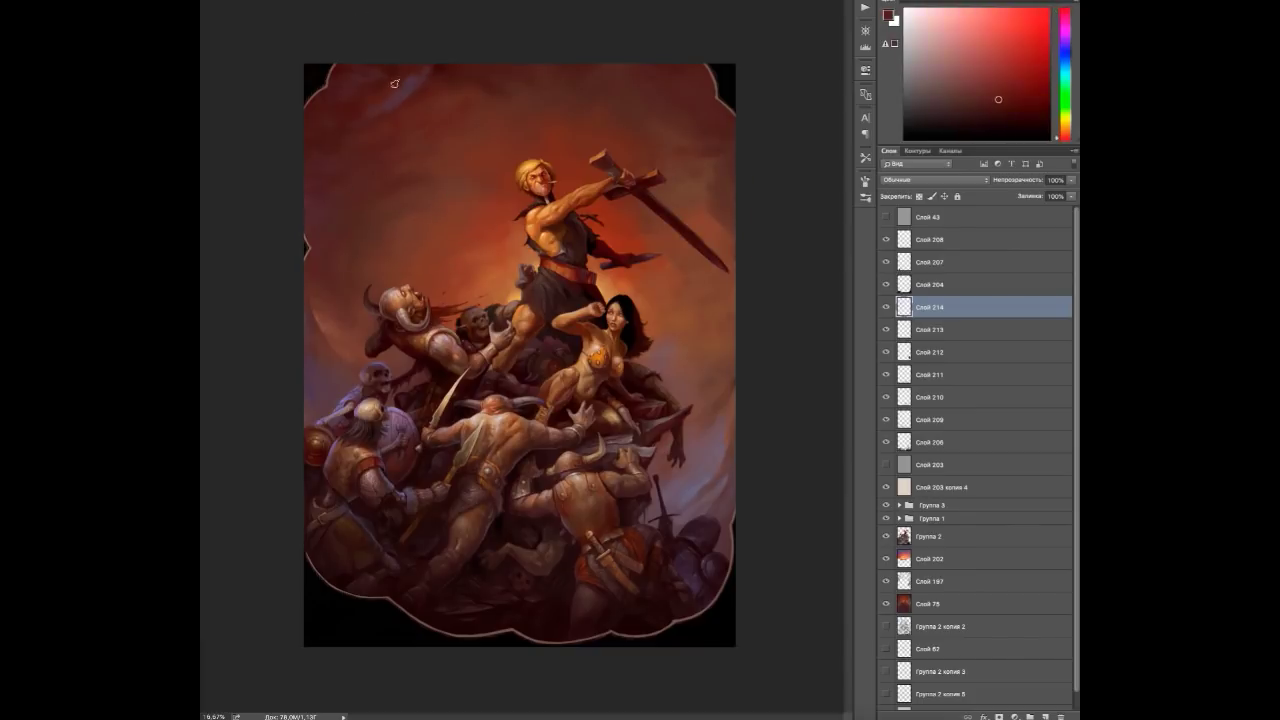
left_click(440, 72, "alt")
left_click(471, 81, "alt")
left_click(424, 117, "alt")
left_click(350, 160, "alt")
left_click(445, 164, "alt")
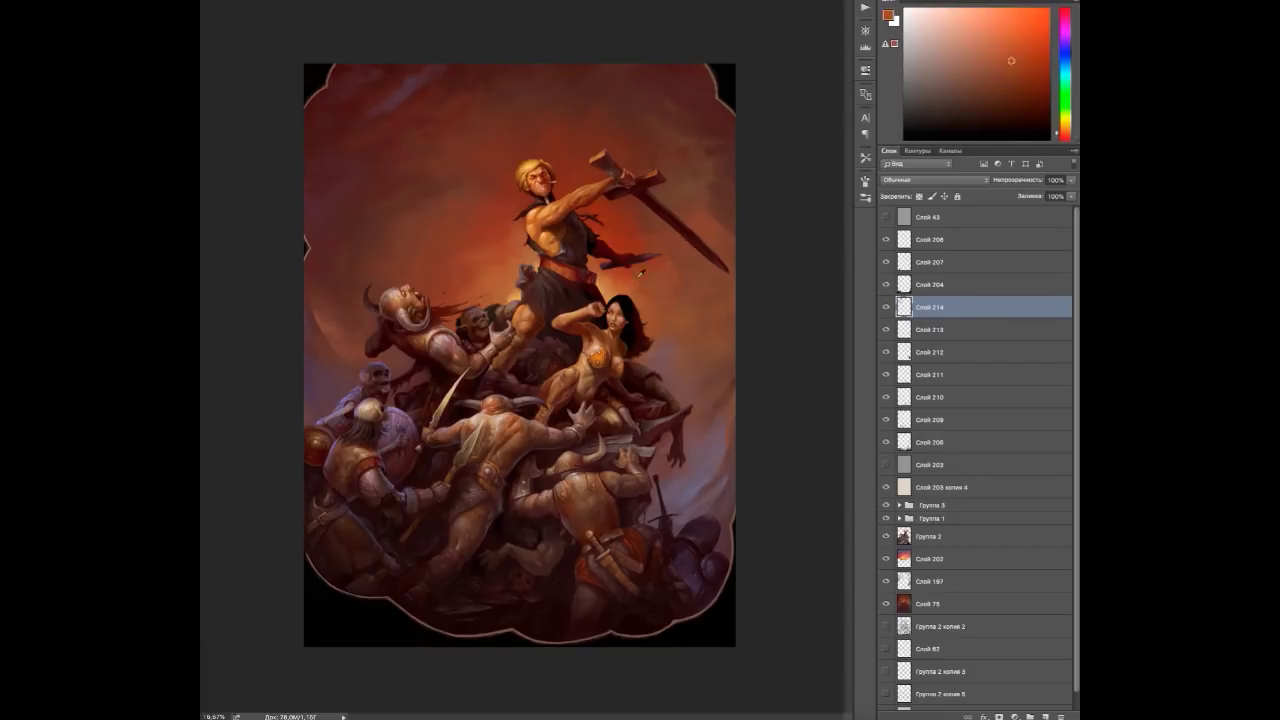
left_click(700, 484, "alt")
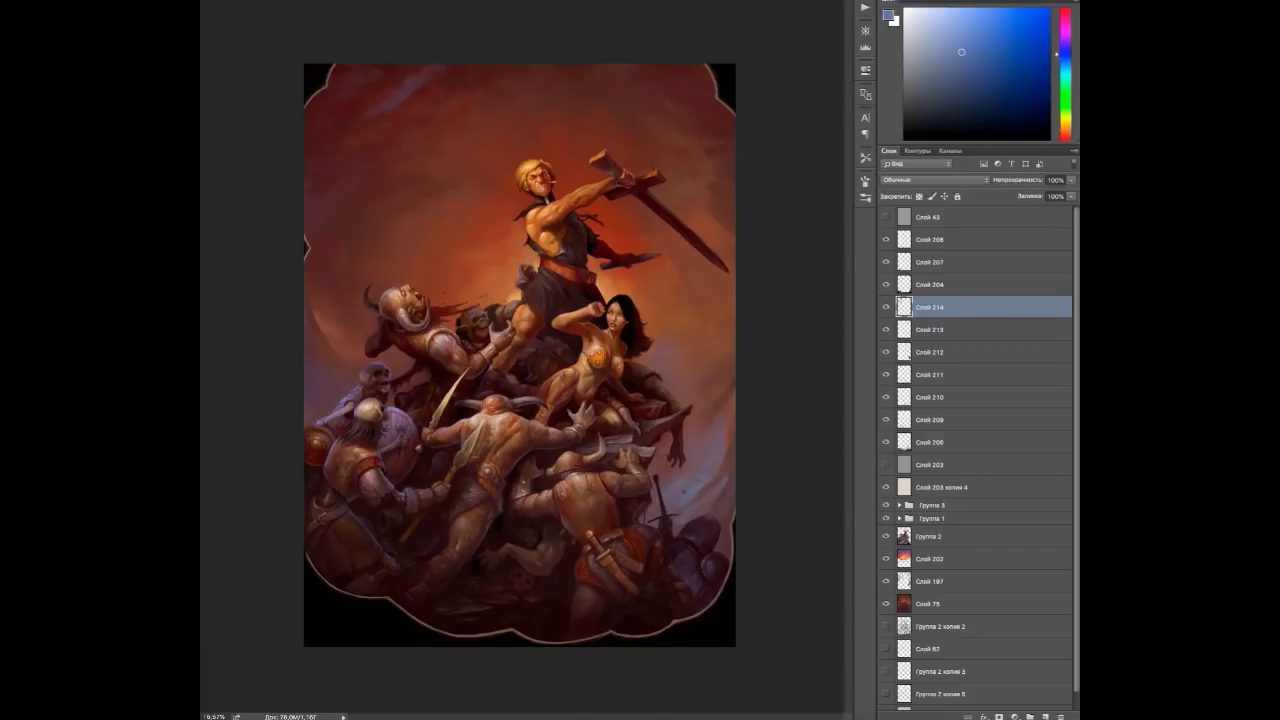
left_click(700, 440, "alt")
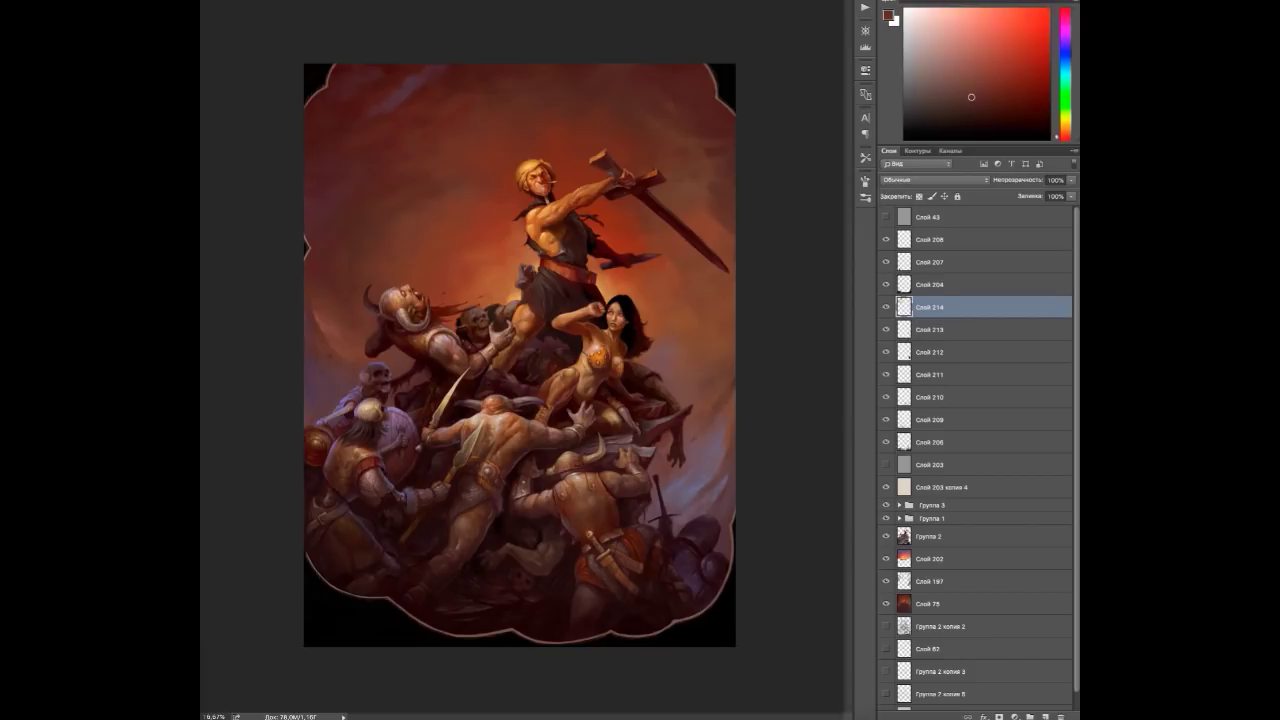
Paint two faint flying dragons in the sky and put the one above the horned warrior on its own layer.
key("ctrl+shift+alt+n")
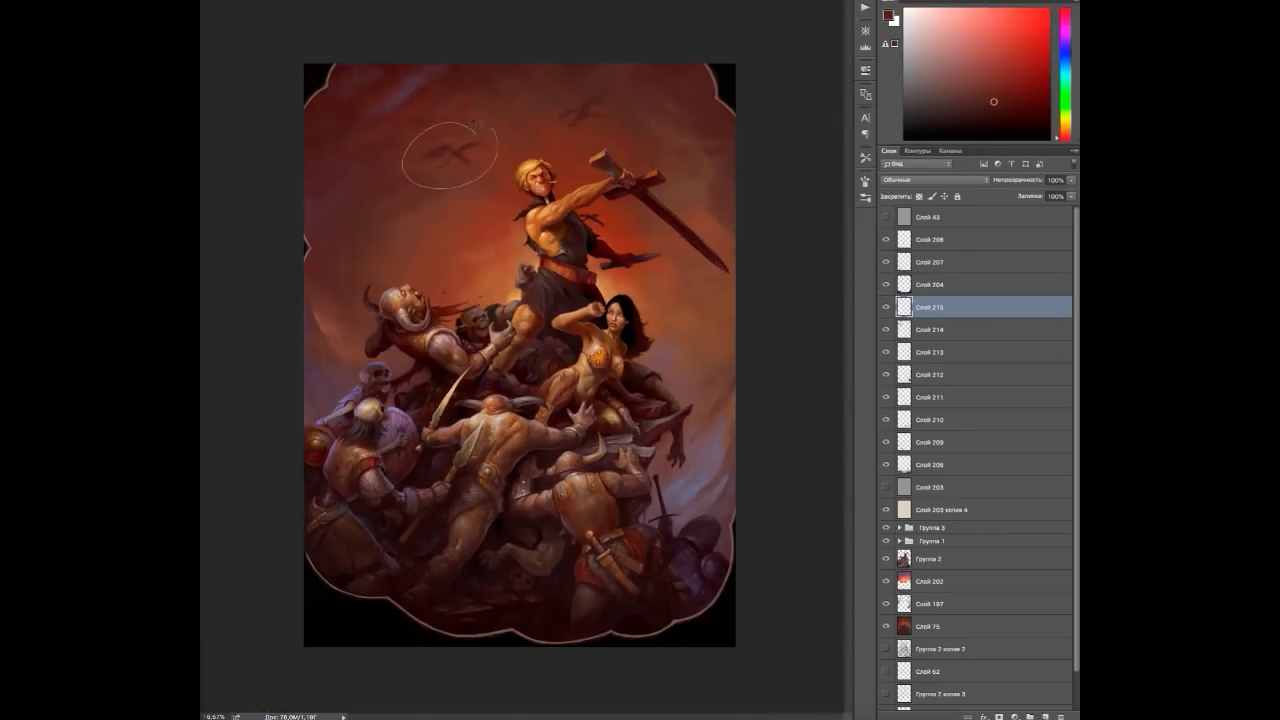
key("ctrl+shift+alt+n")
left_click_drag(450, 108, 450, 320)
key("ctrl+z")
scroll(398, 216, "up", 5)
left_click_drag(502, 274, 490, 292)
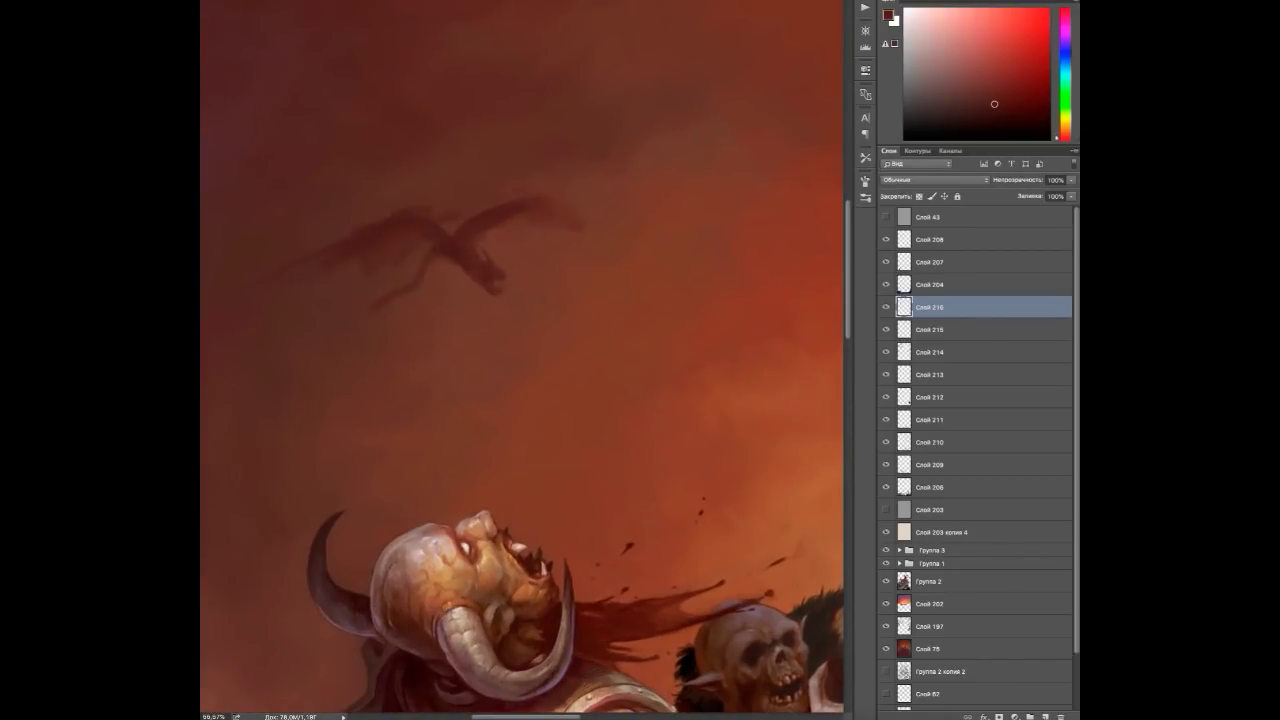
Reshape the wings and body of the dragon above the horned warrior and paint out its hanging tail.
mouse_move(440, 222)
left_mouse_down()
mouse_move(307, 259)
mouse_move(286, 293)
left_mouse_up()
left_click(477, 237, "alt")
left_click(376, 264, "alt")
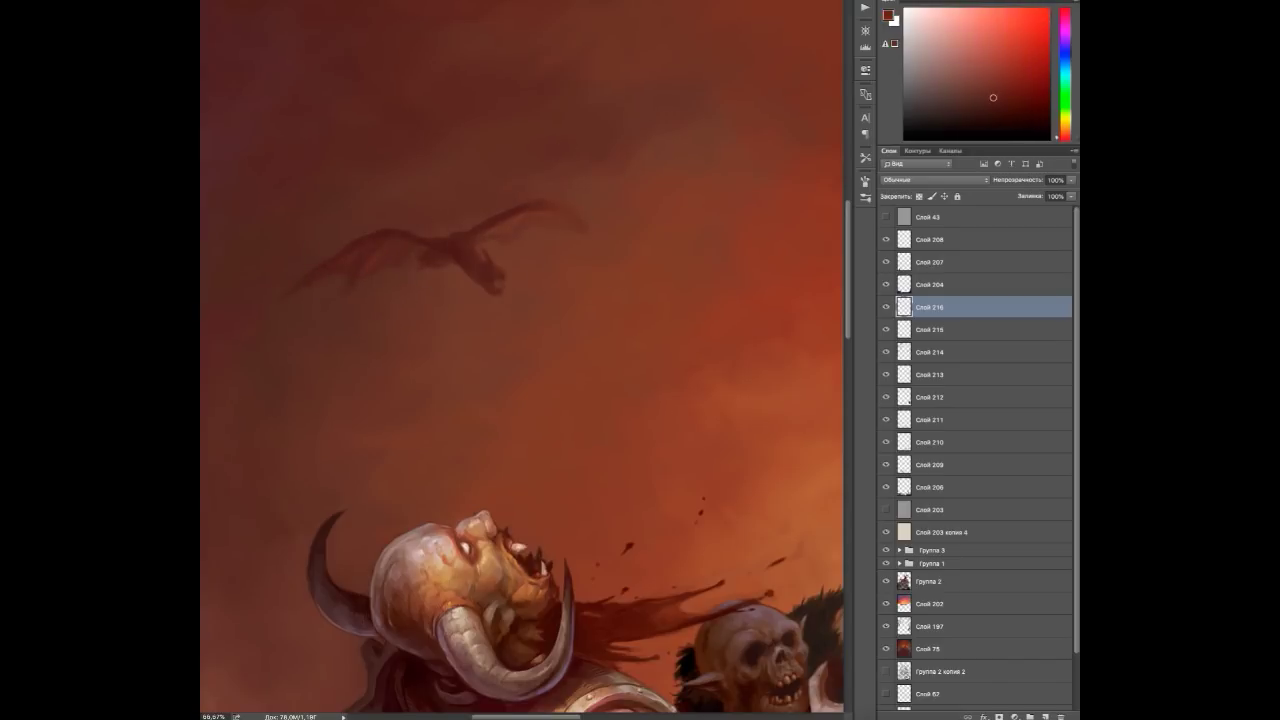
left_click(464, 262, "alt")
left_click(469, 274, "alt")
left_click(503, 236, "alt")
left_click(463, 242, "alt")
left_click(439, 268, "alt")
Refine the silhouette of the dragon above the horned warrior with sampled reddish-brown sky and shadow tones.
left_click(426, 215, "alt")
left_click(406, 261, "alt")
left_click(422, 258, "alt")
left_click(499, 268, "alt")
left_click(451, 256, "alt")
left_click(422, 287, "alt")
left_click(421, 265, "alt")
left_click_drag(503, 190, 528, 143)
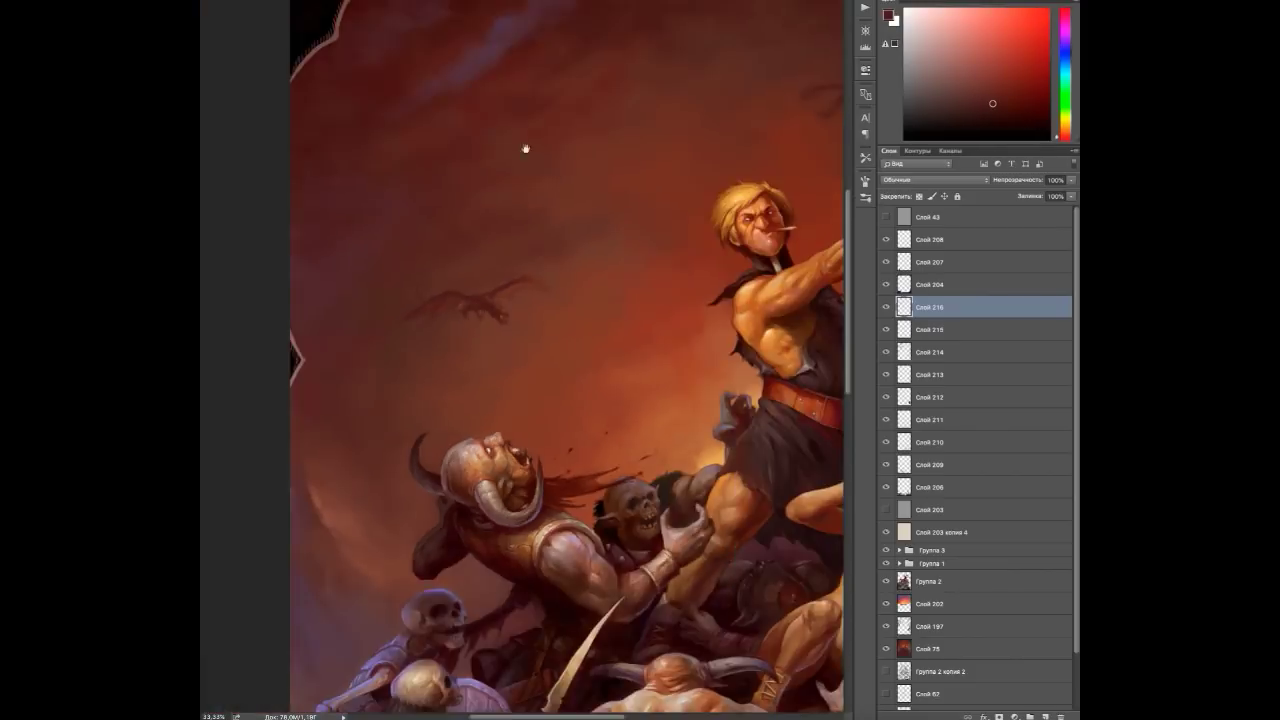
Refine the head, wings and body of the dragon above the hero on its own layer.
key("alt+bracketleft")
left_click(510, 268, "alt")
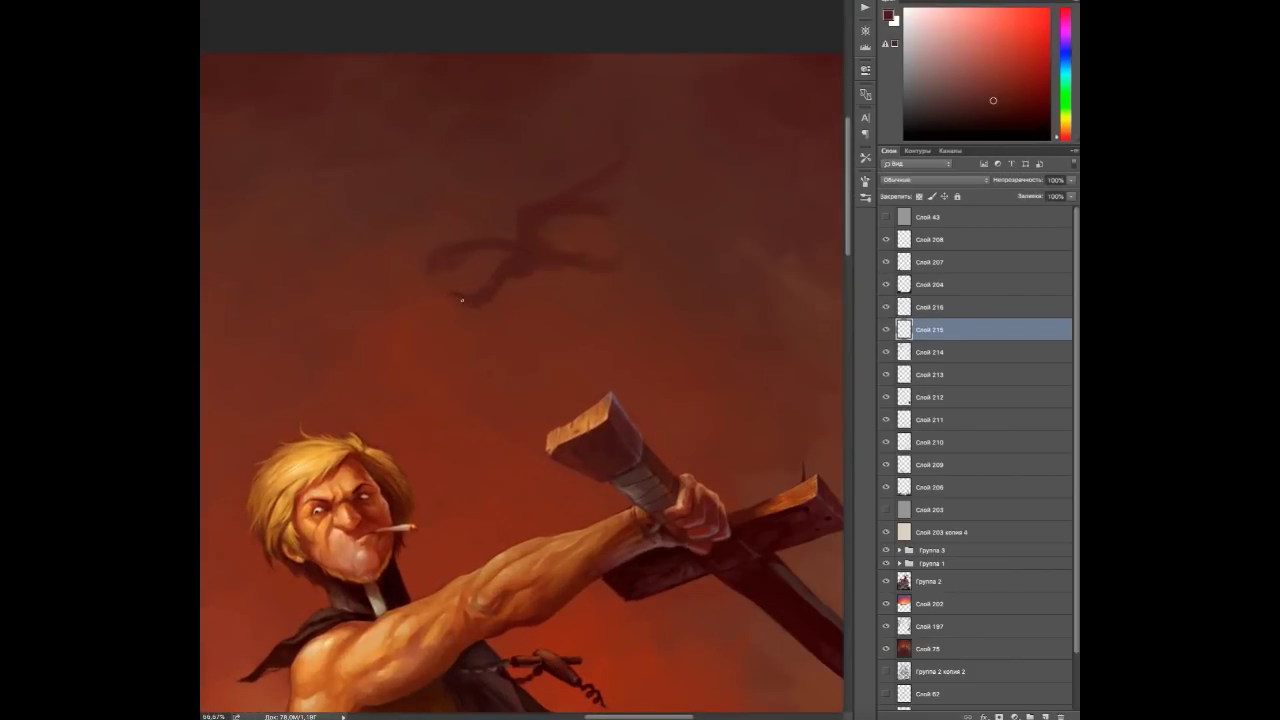
left_click(550, 263, "alt")
left_click(440, 255, "alt")
key("ctrl+0")
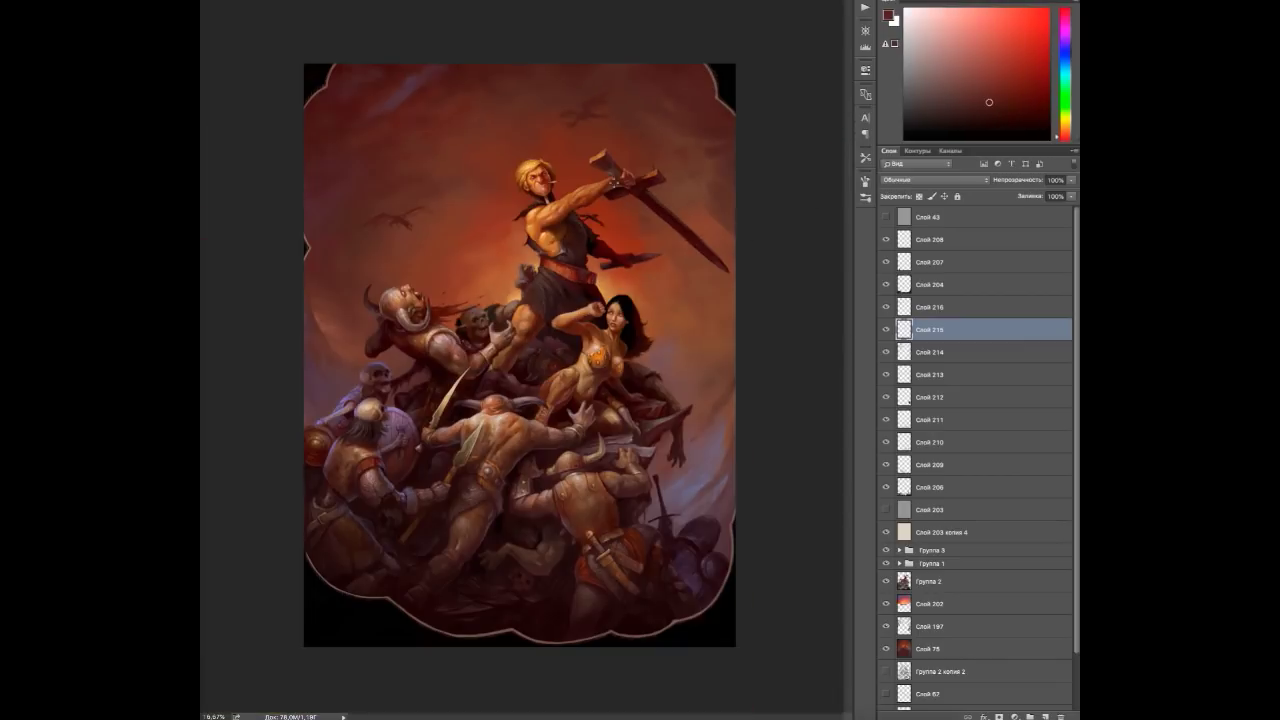
Add a new layer above the dragons and lower the opacity of the layer holding the dragon above the hero.
key("alt+bracketright")
key("ctrl+shift+alt+n")
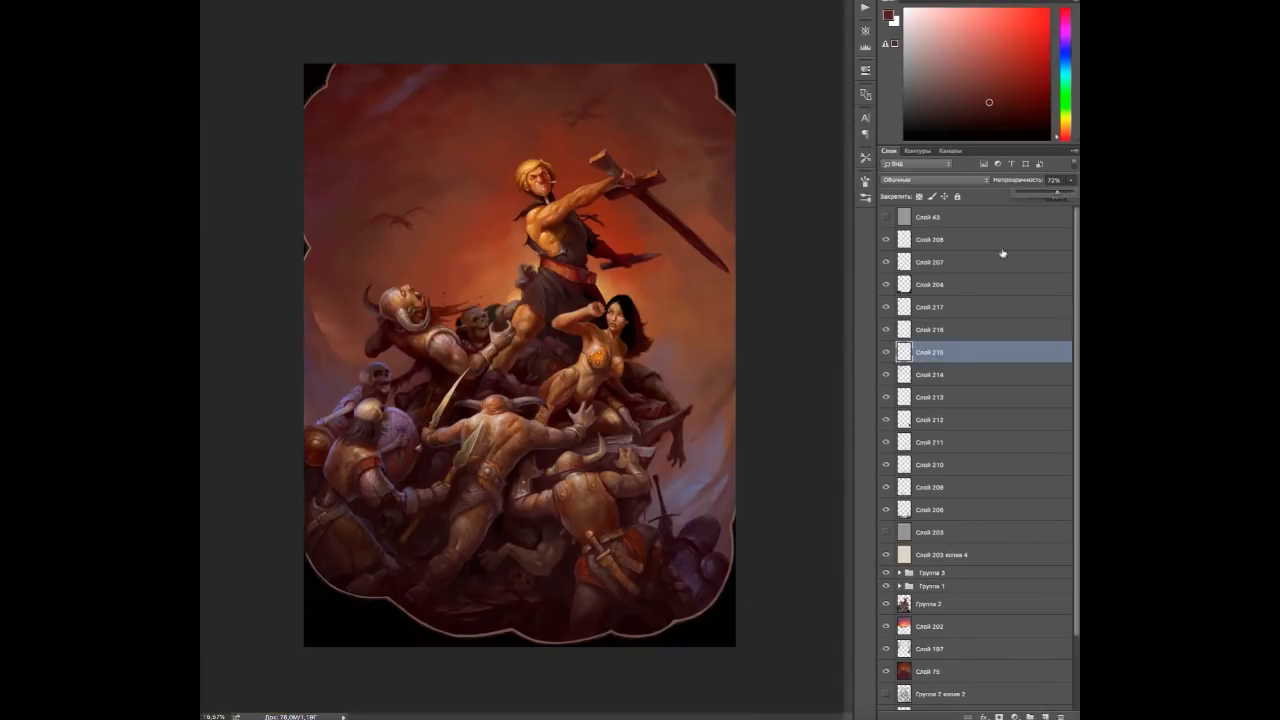
left_click(886, 218)
left_click(886, 218)
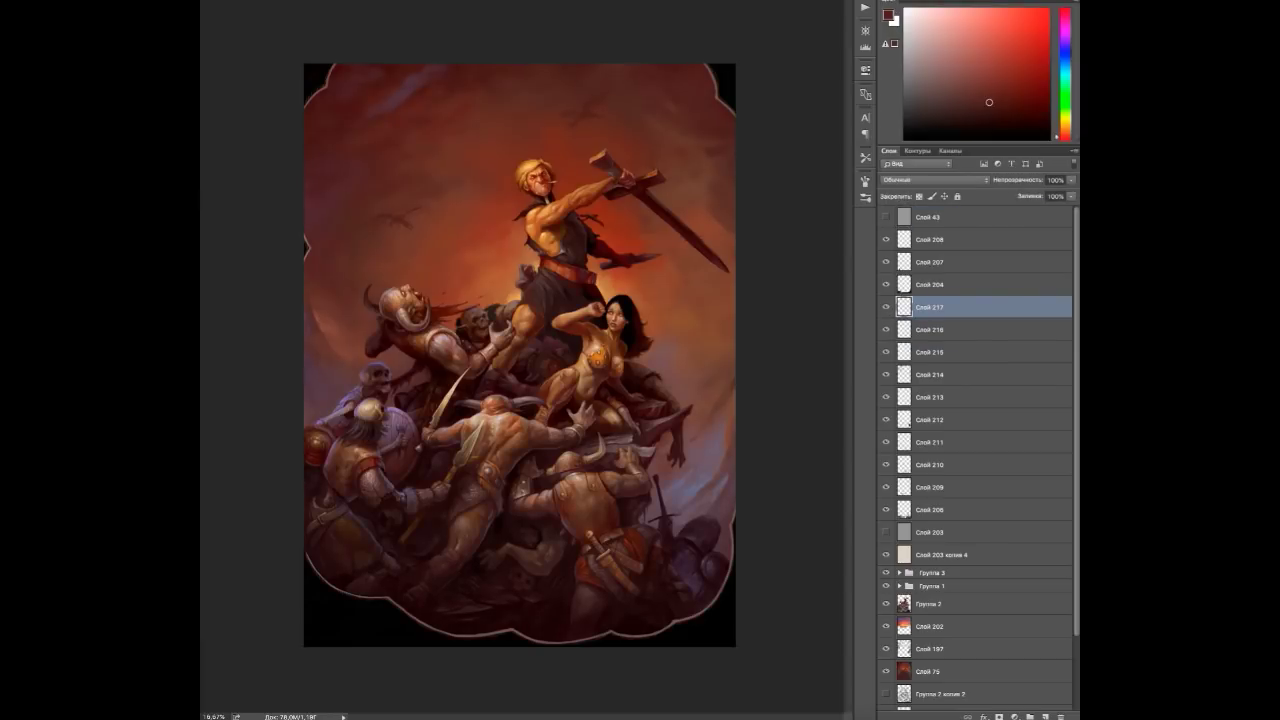
Touch up the jaw and teeth of the long-haired skeleton in front of the shield with sampled dark tones.
left_click(438, 189, "alt")
scroll(588, 291, "up", 5)
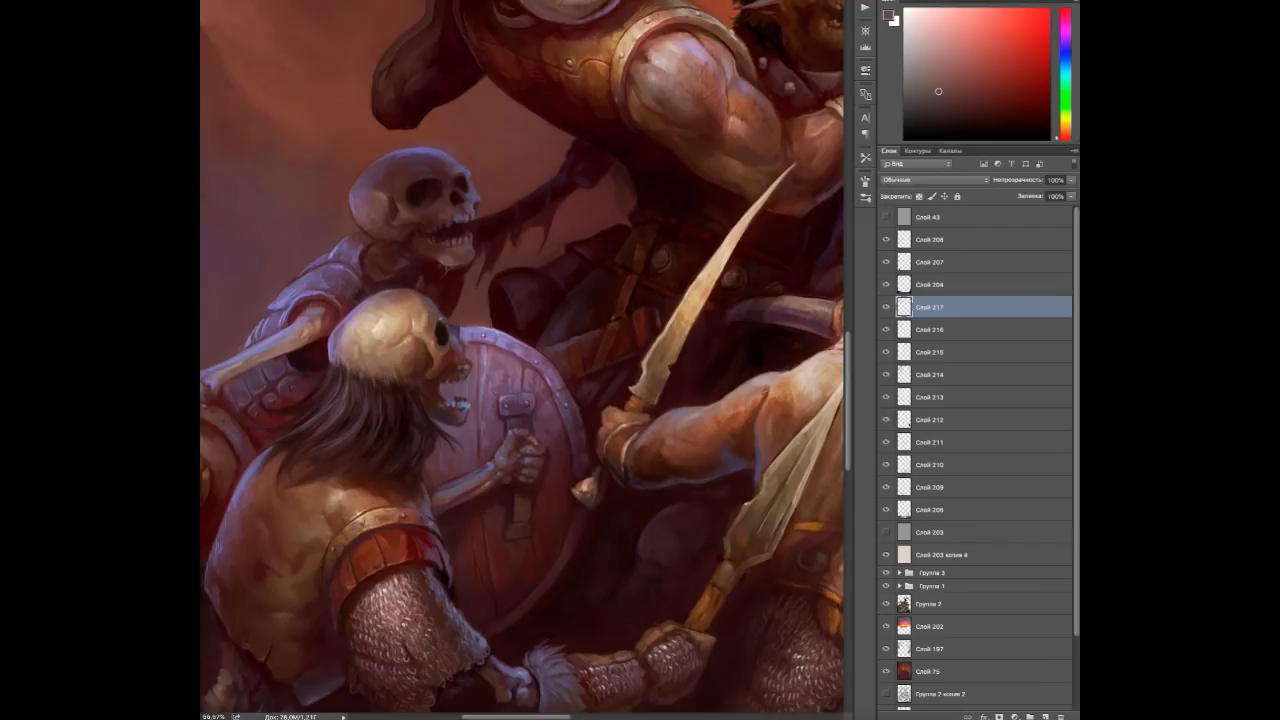
left_click(458, 362, "alt")
left_click(458, 362, "alt")
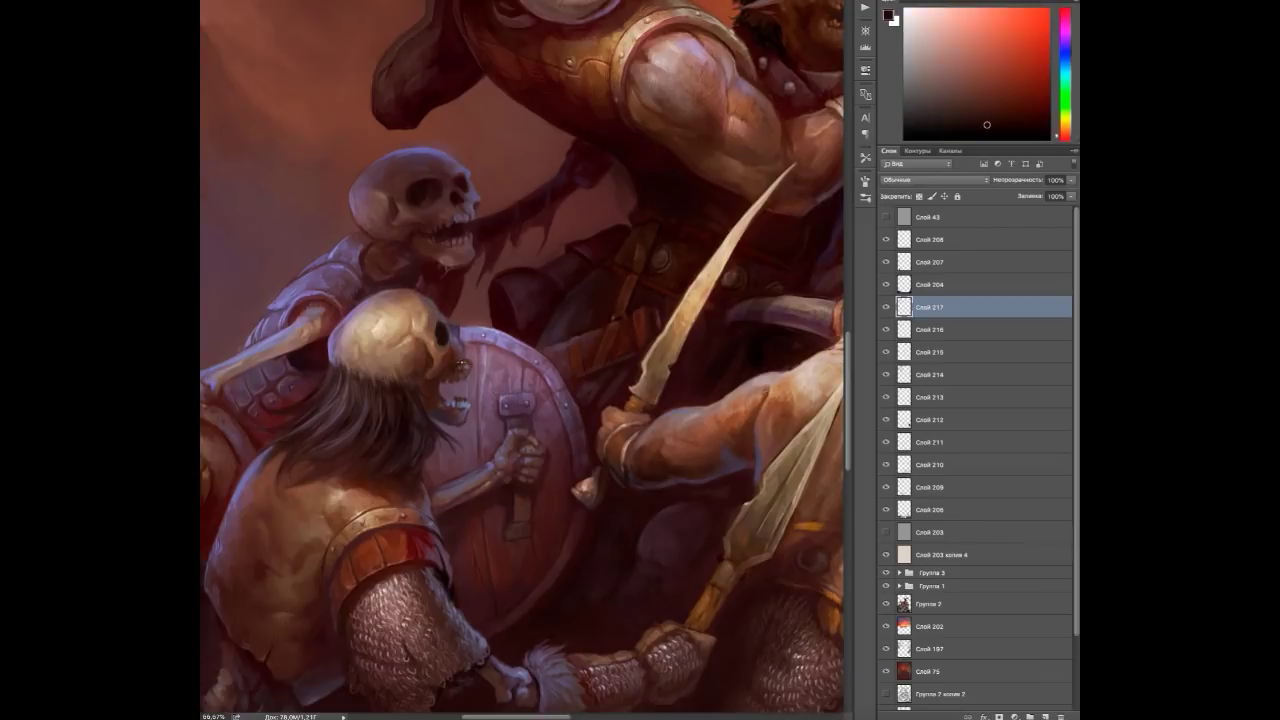
left_click(471, 377, "alt")
Touch up the face edge of the skull behind the long-haired skeleton with a sampled muted violet.
scroll(463, 413, "down", 4)
scroll(398, 346, "up", 3)
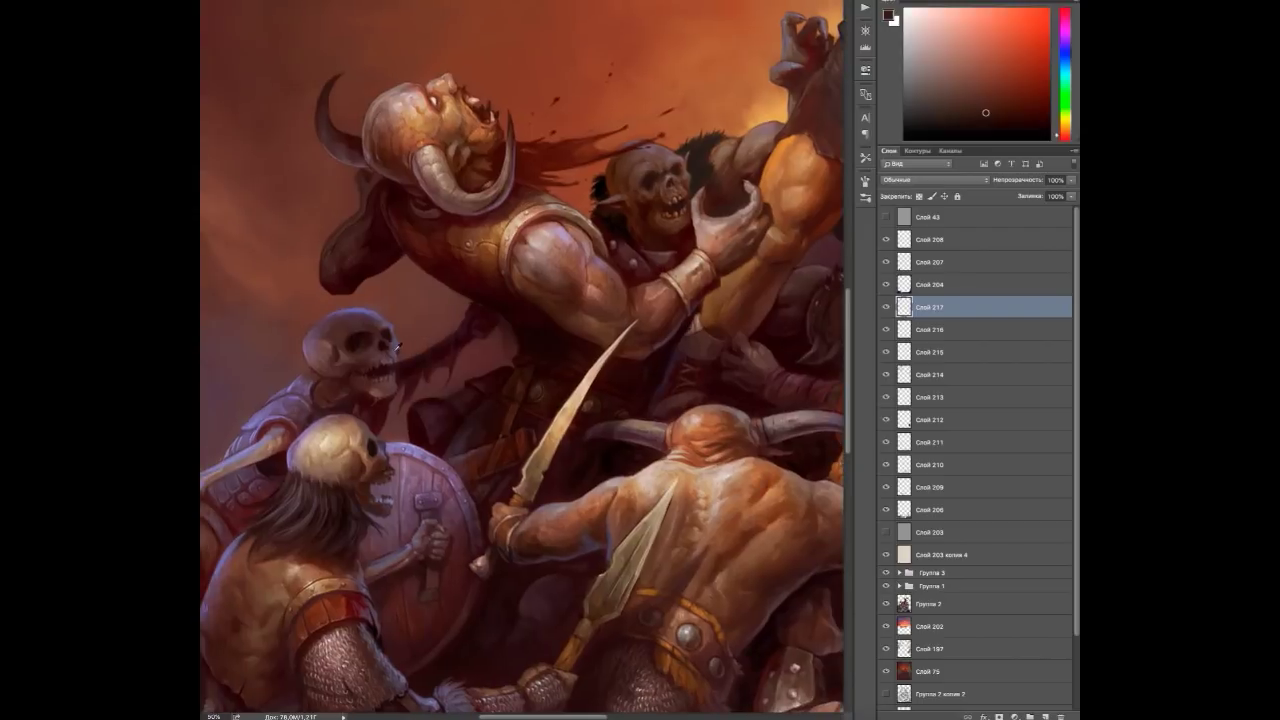
left_click(398, 346, "alt")
scroll(398, 346, "down", 2)
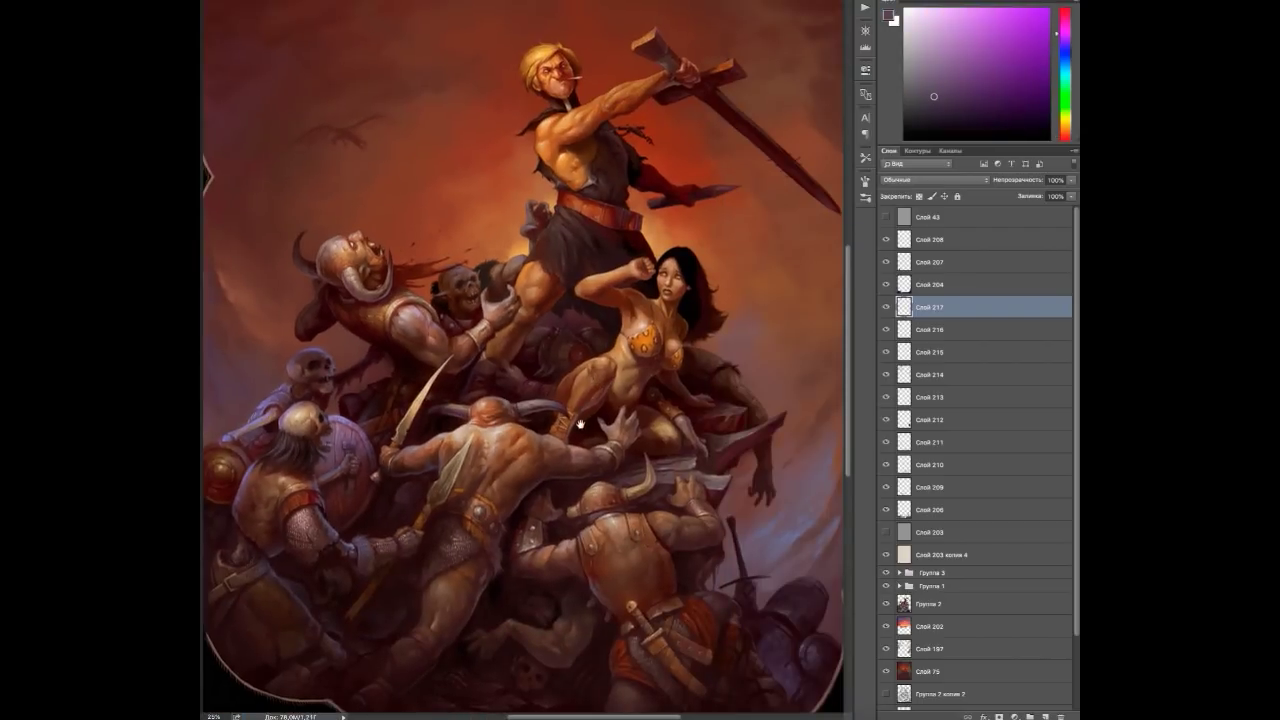